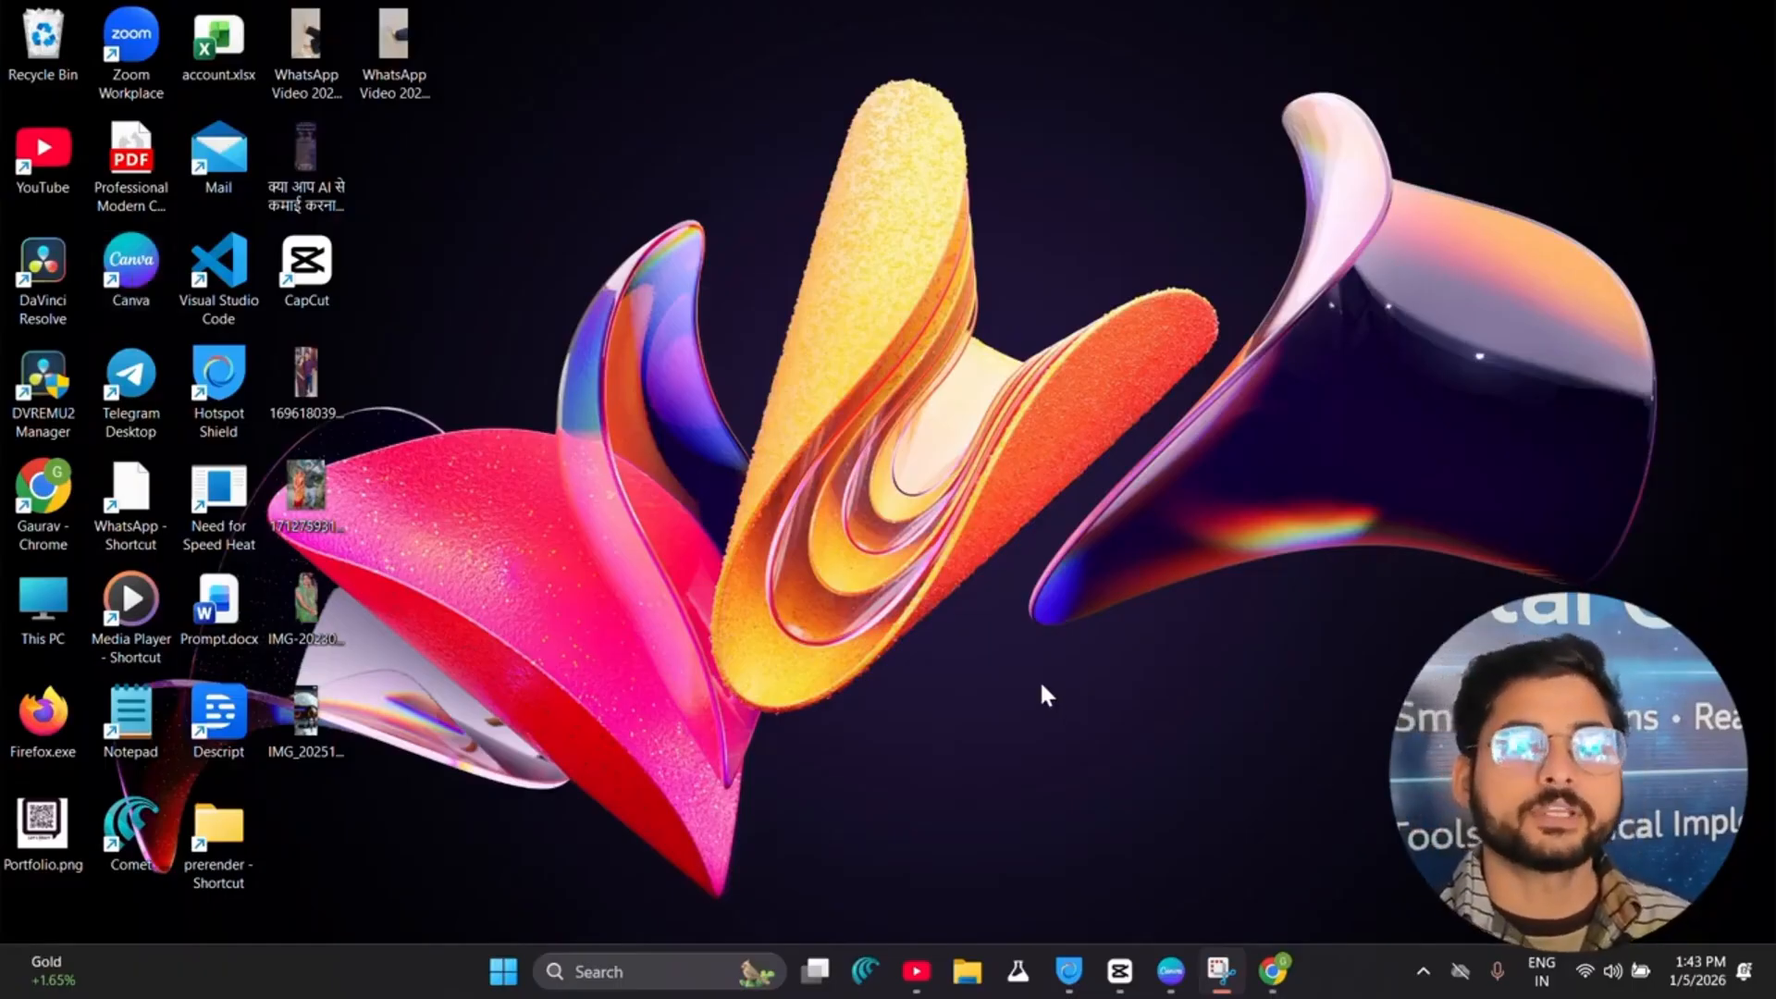
Step: Switch to Chrome and view the Canva AI assistant page from the Google search results
{"action": "left_click", "coordinate": [1271, 971]}
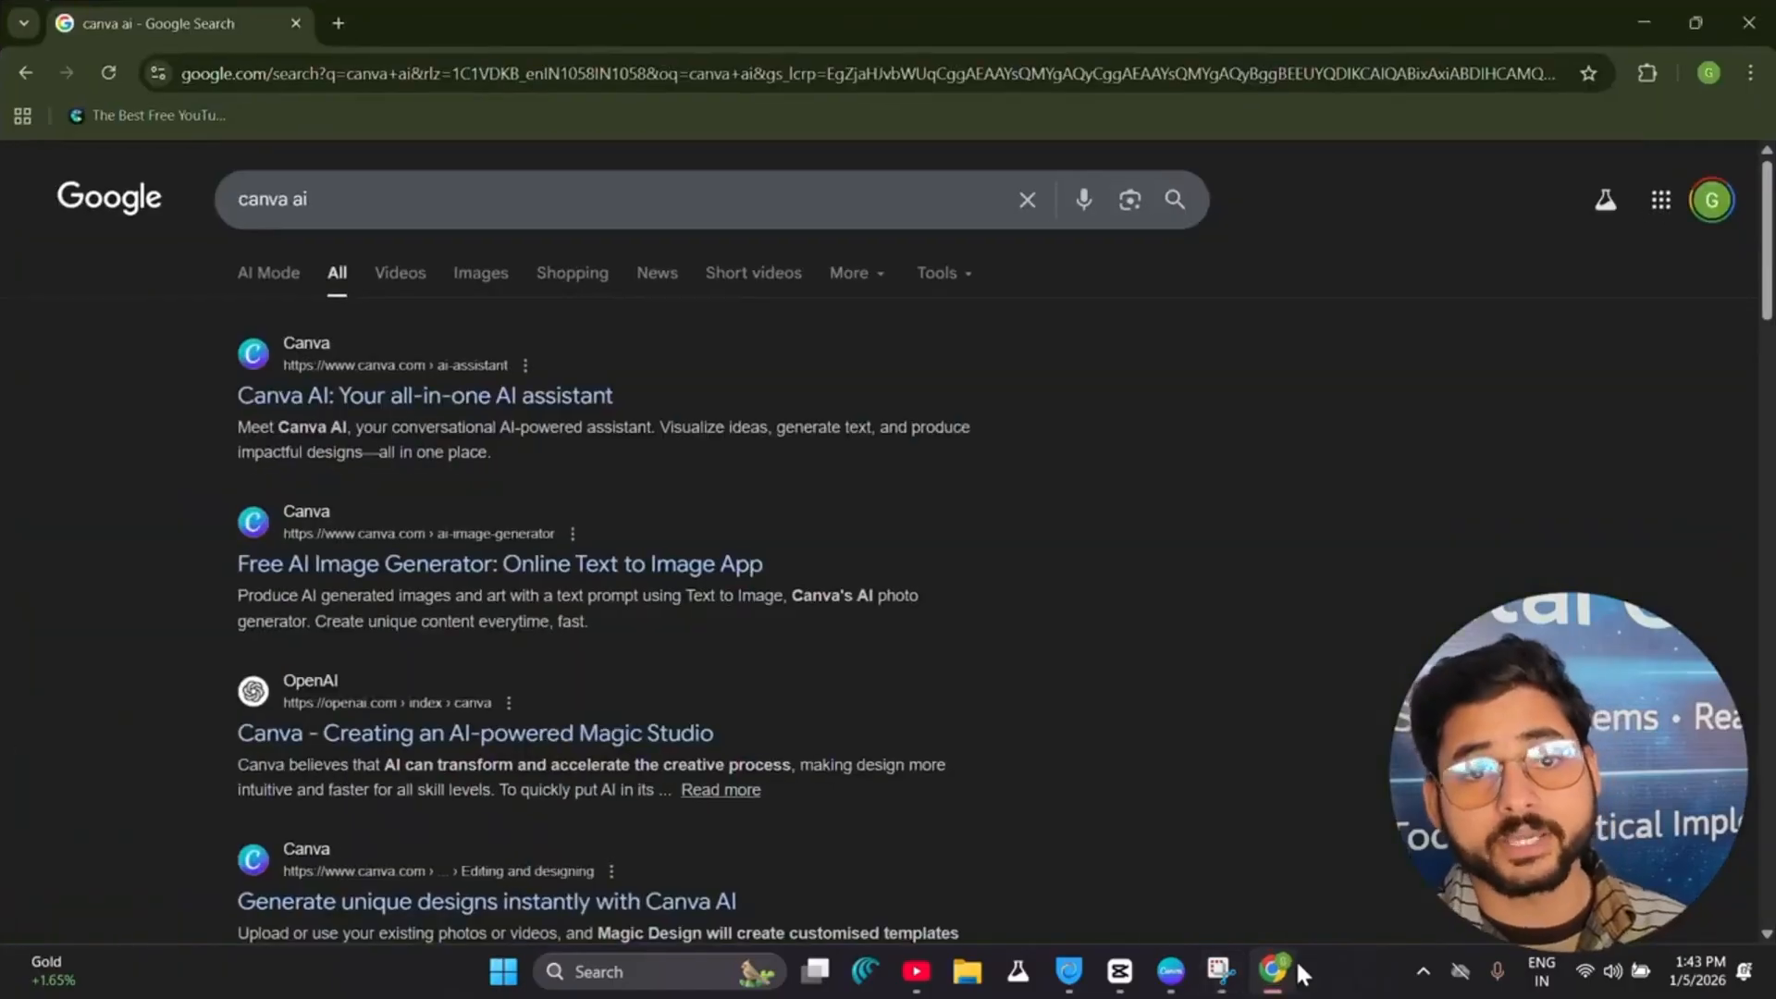
{"action": "left_click", "coordinate": [398, 398]}
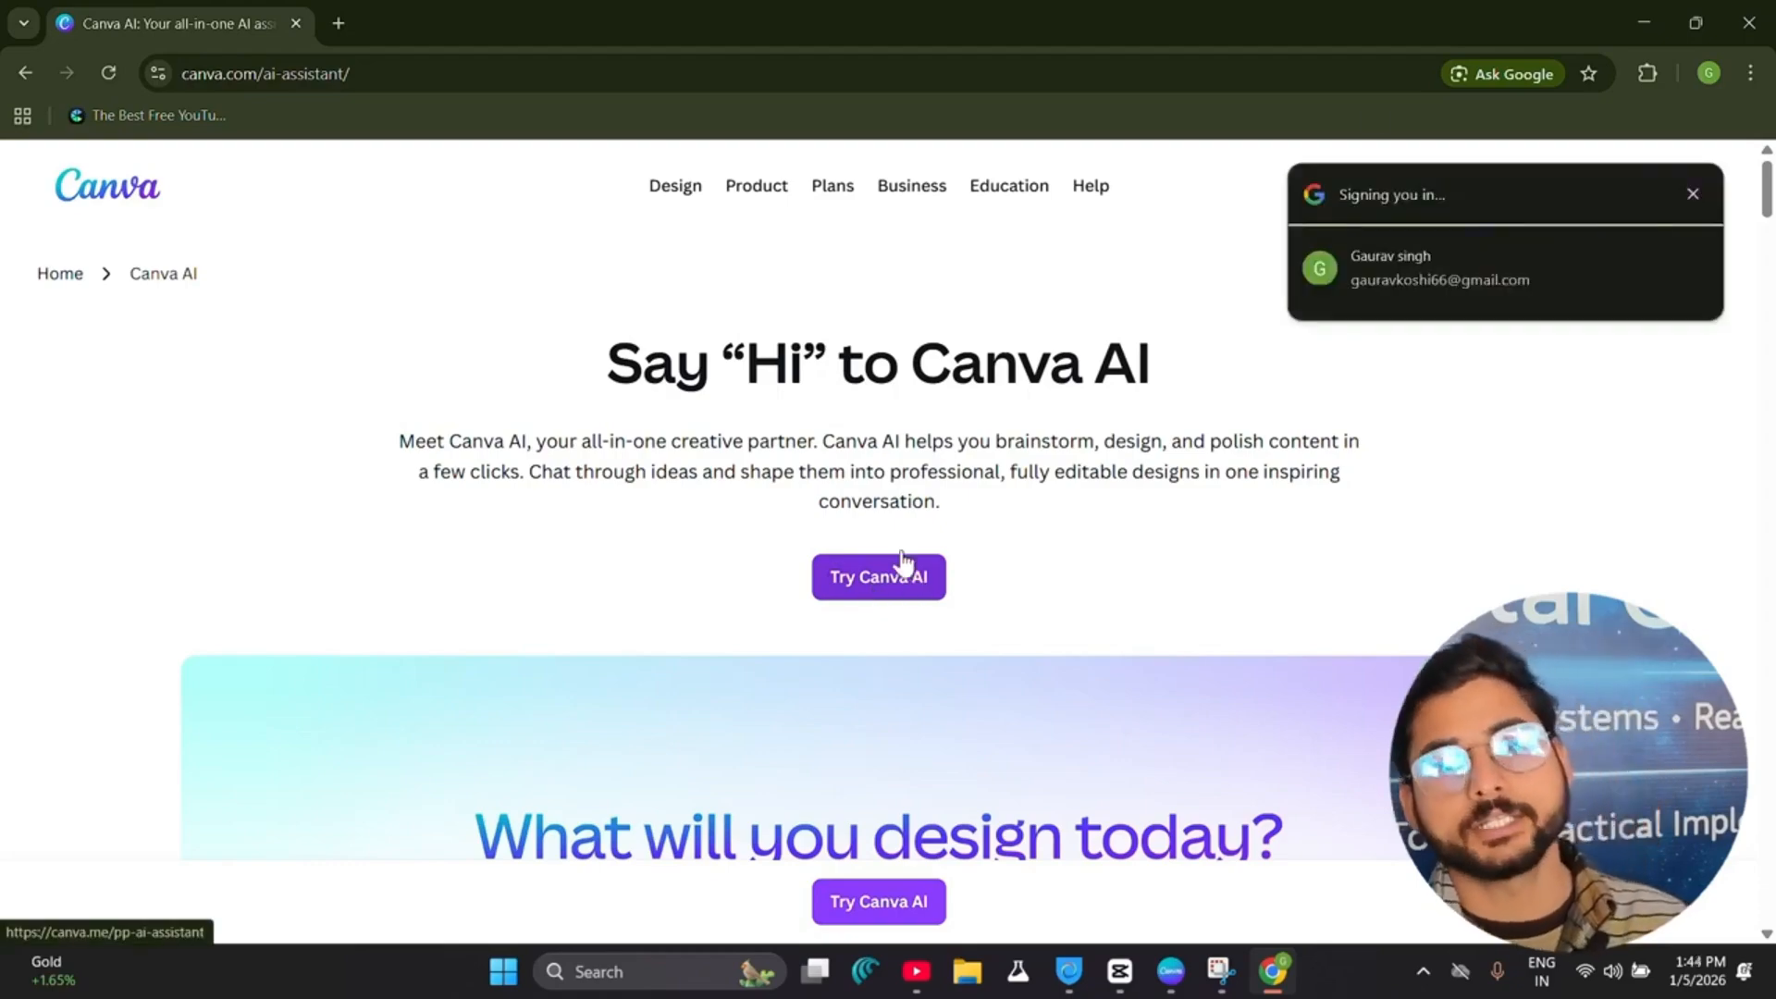
{"action": "left_click", "coordinate": [1643, 24]}
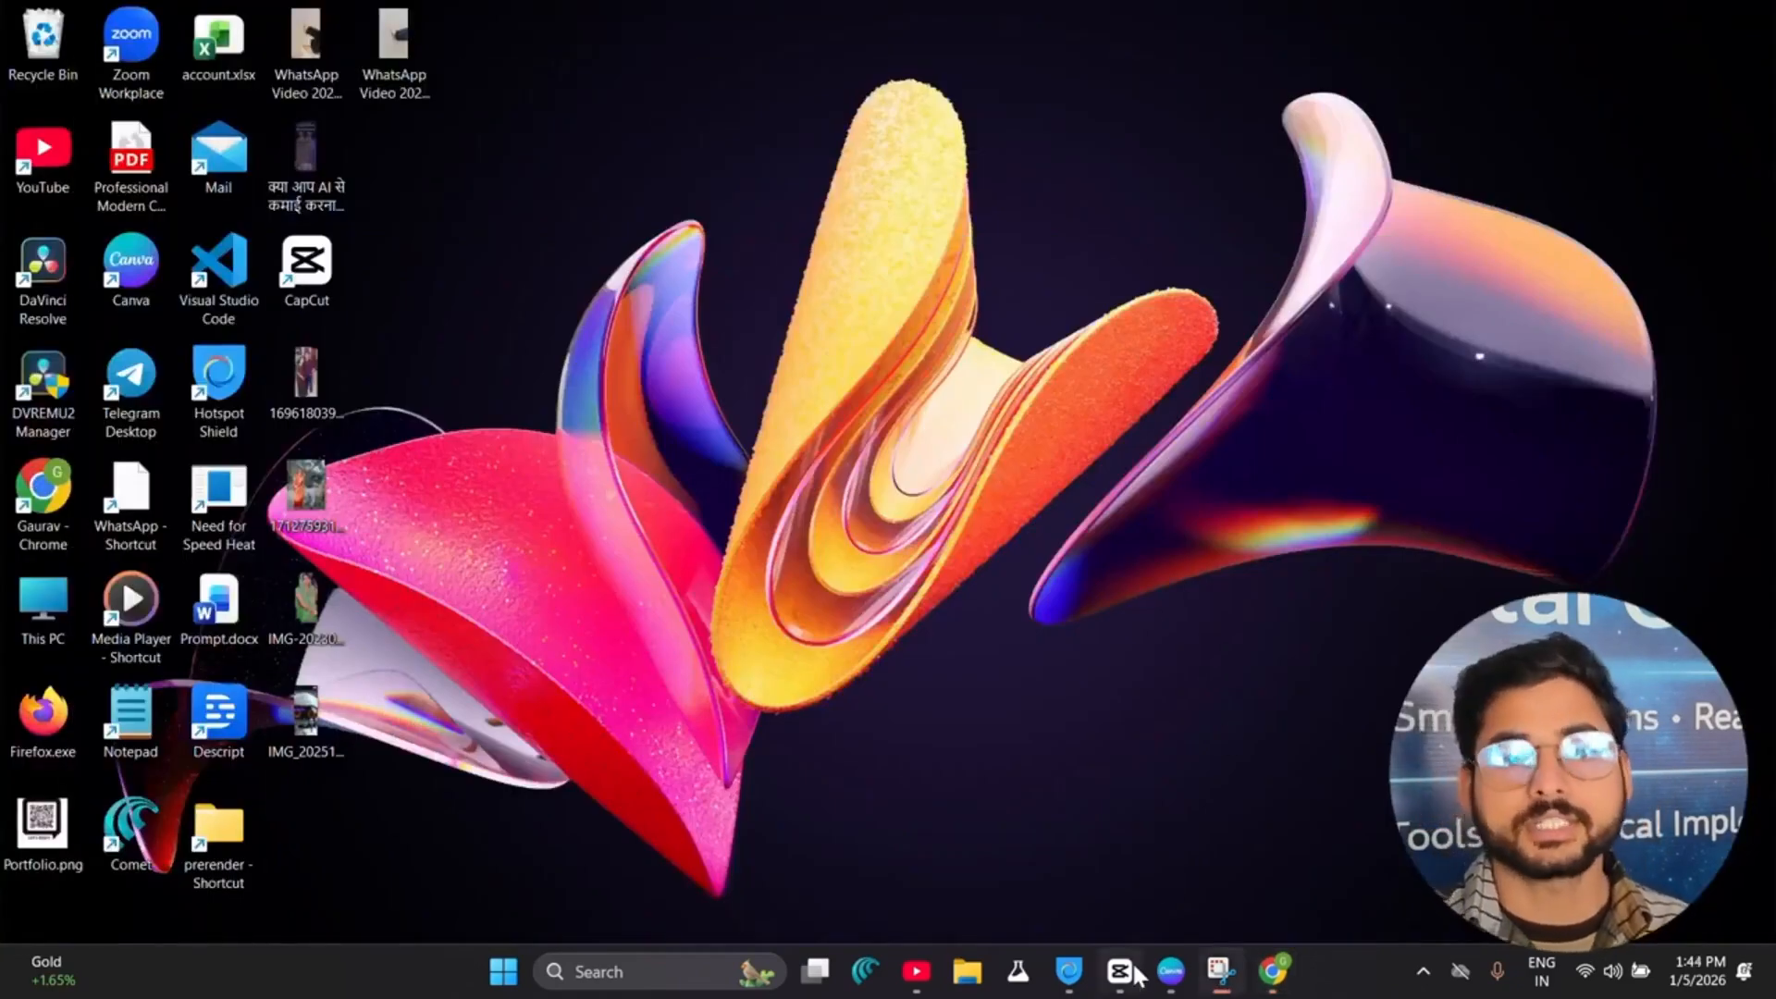
Step: Switch to the Canva desktop app, view the search for existing designs, and browse the template gallery
{"action": "left_click", "coordinate": [1170, 973]}
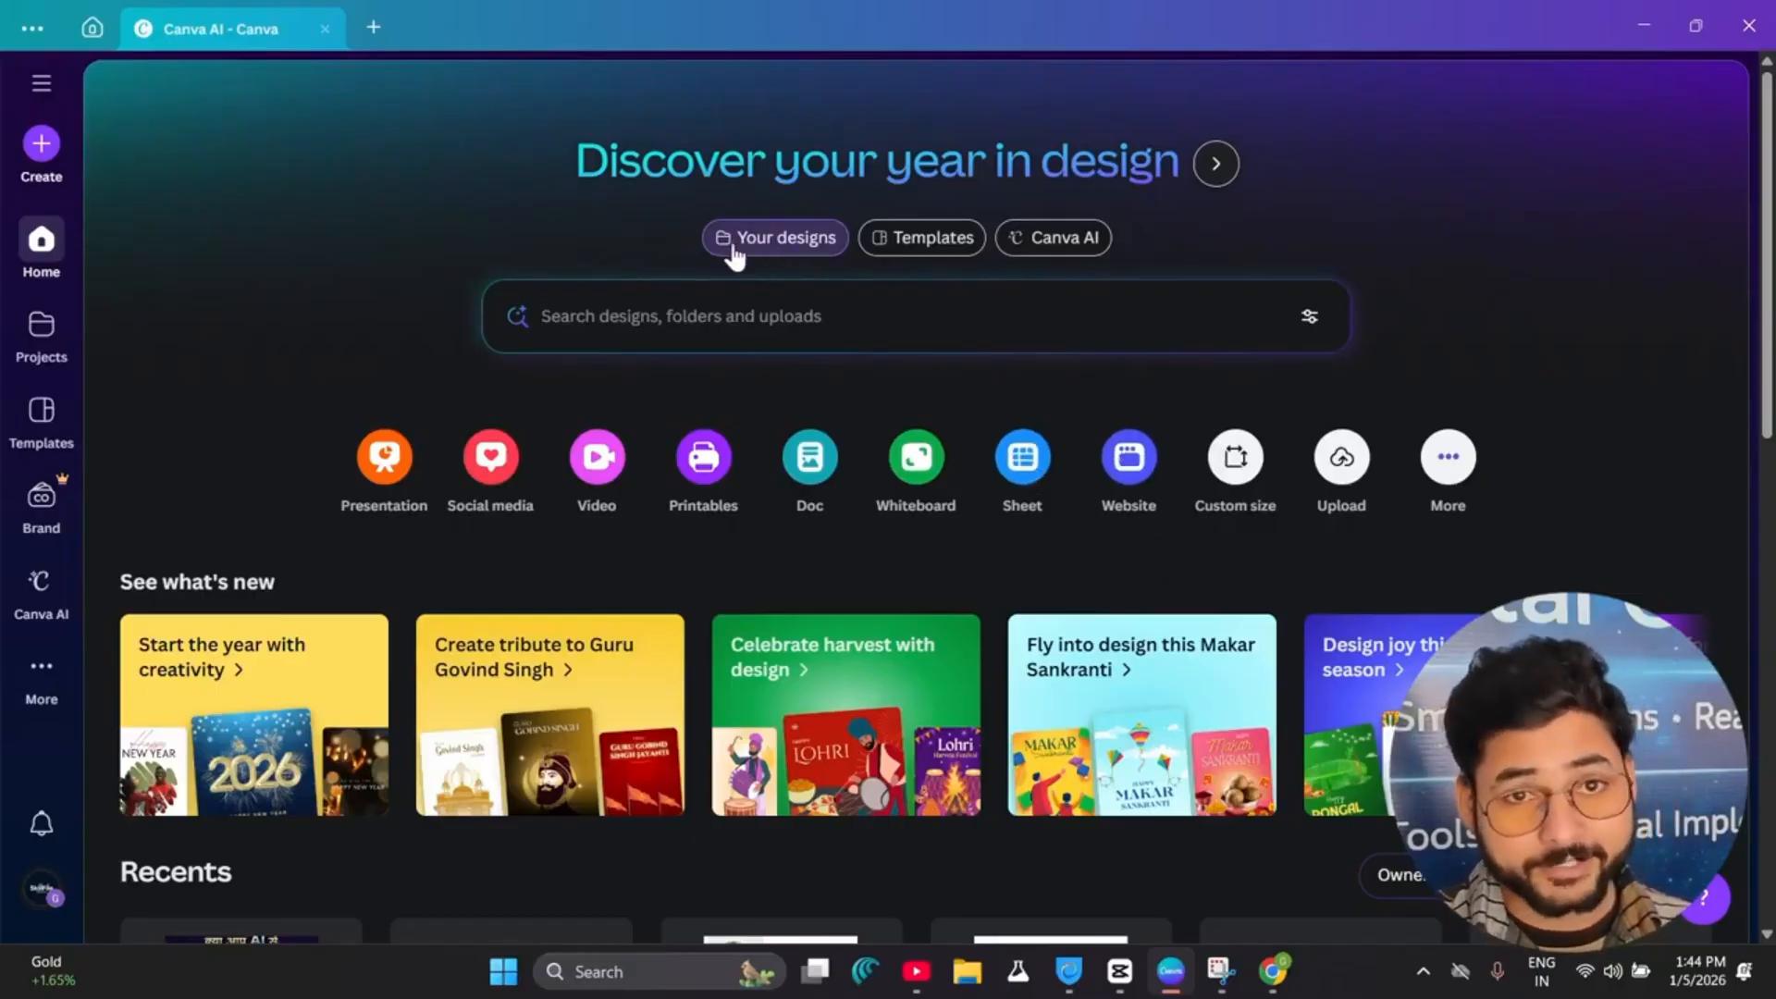
{"action": "left_click", "coordinate": [781, 248]}
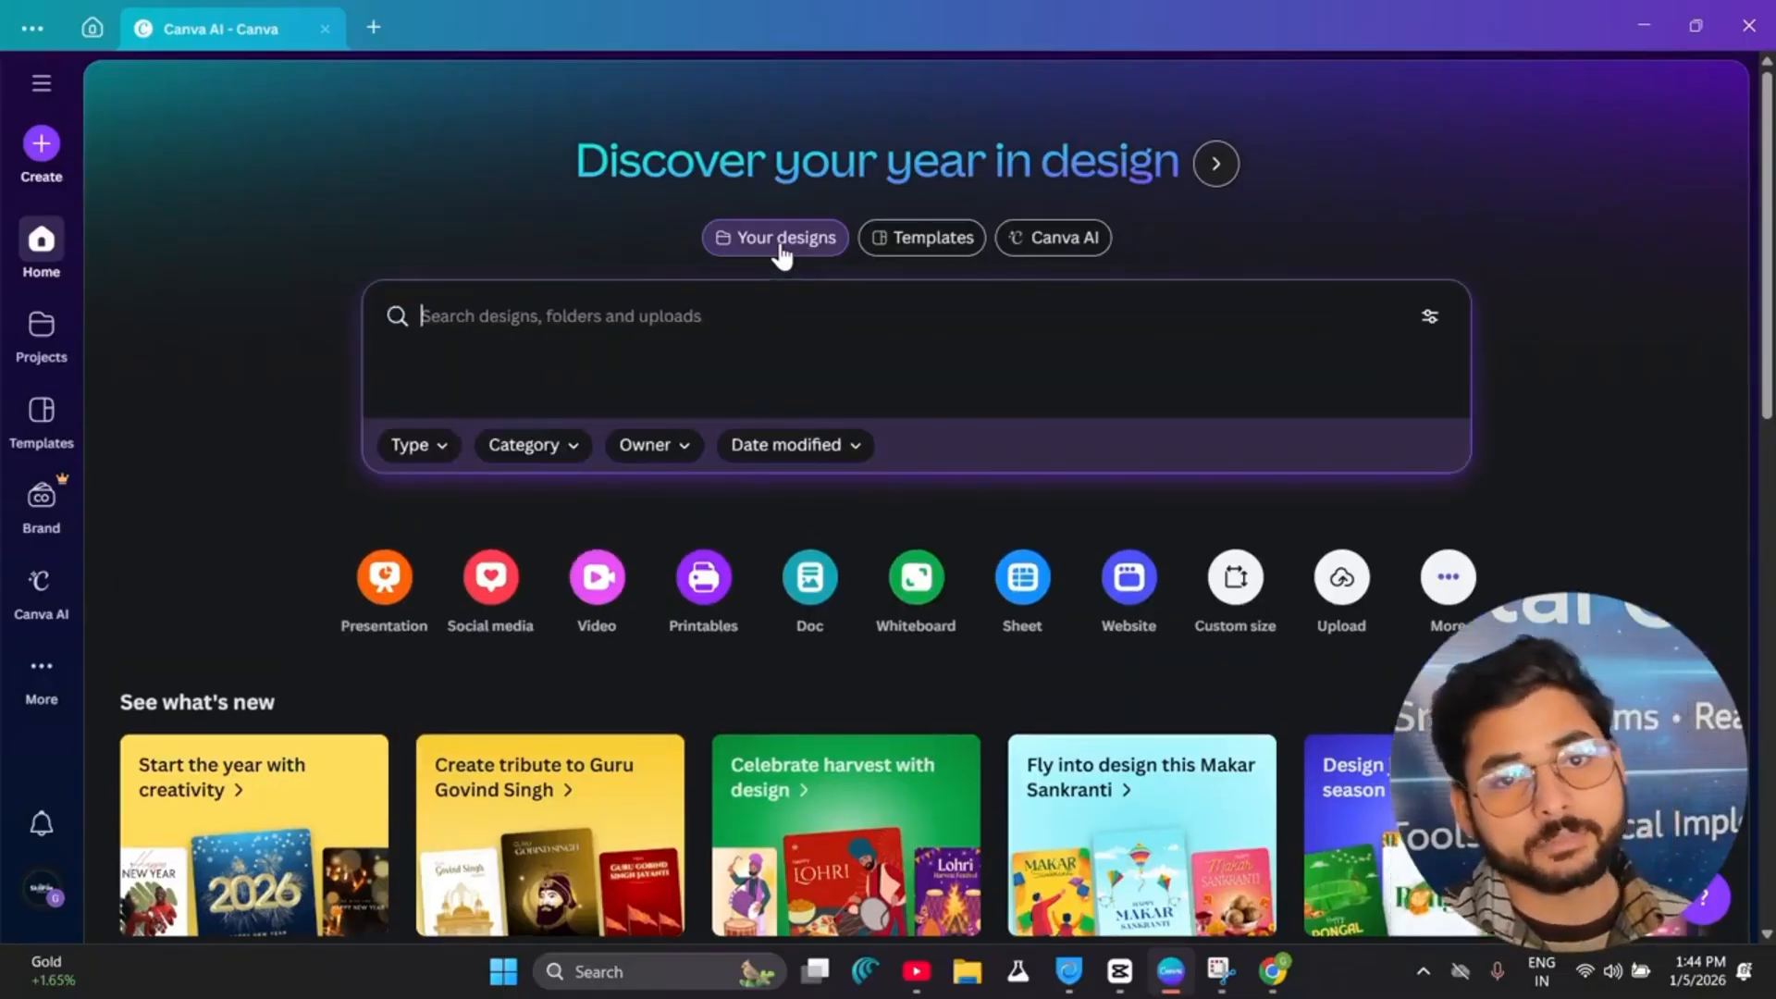
{"action": "left_click", "coordinate": [915, 242]}
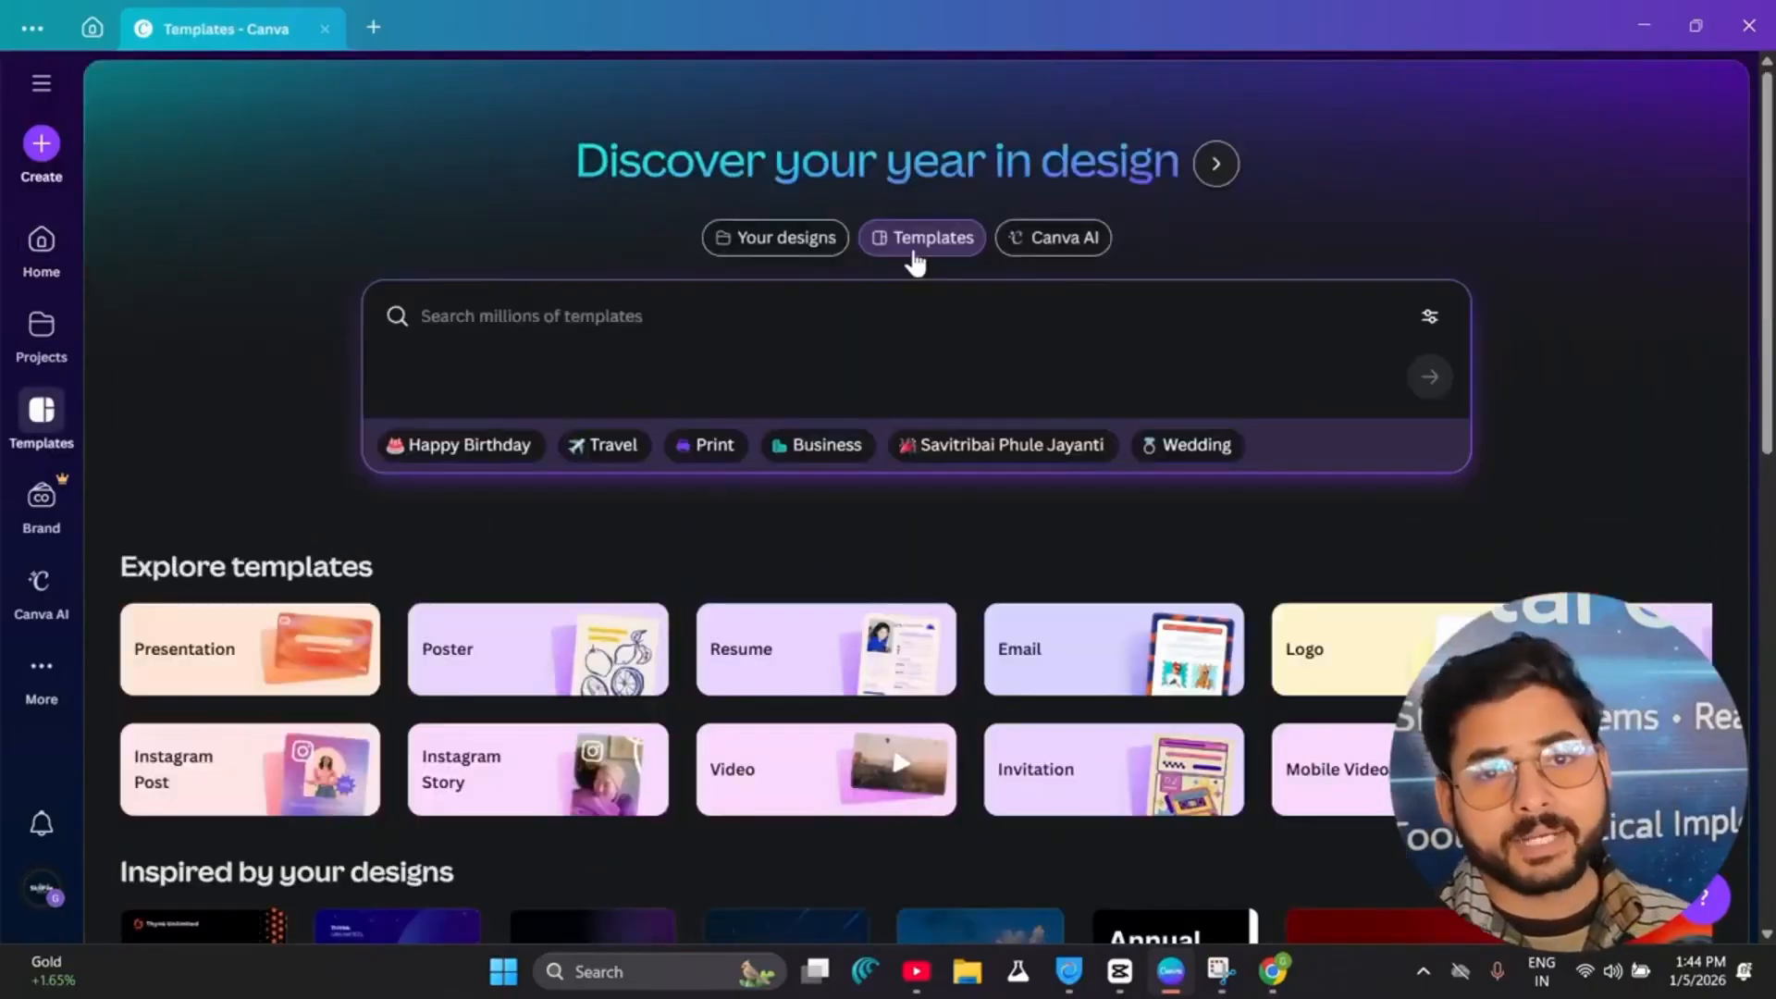
{"action": "scroll", "coordinate": [706, 555], "scroll_direction": "down", "scroll_amount": 10}
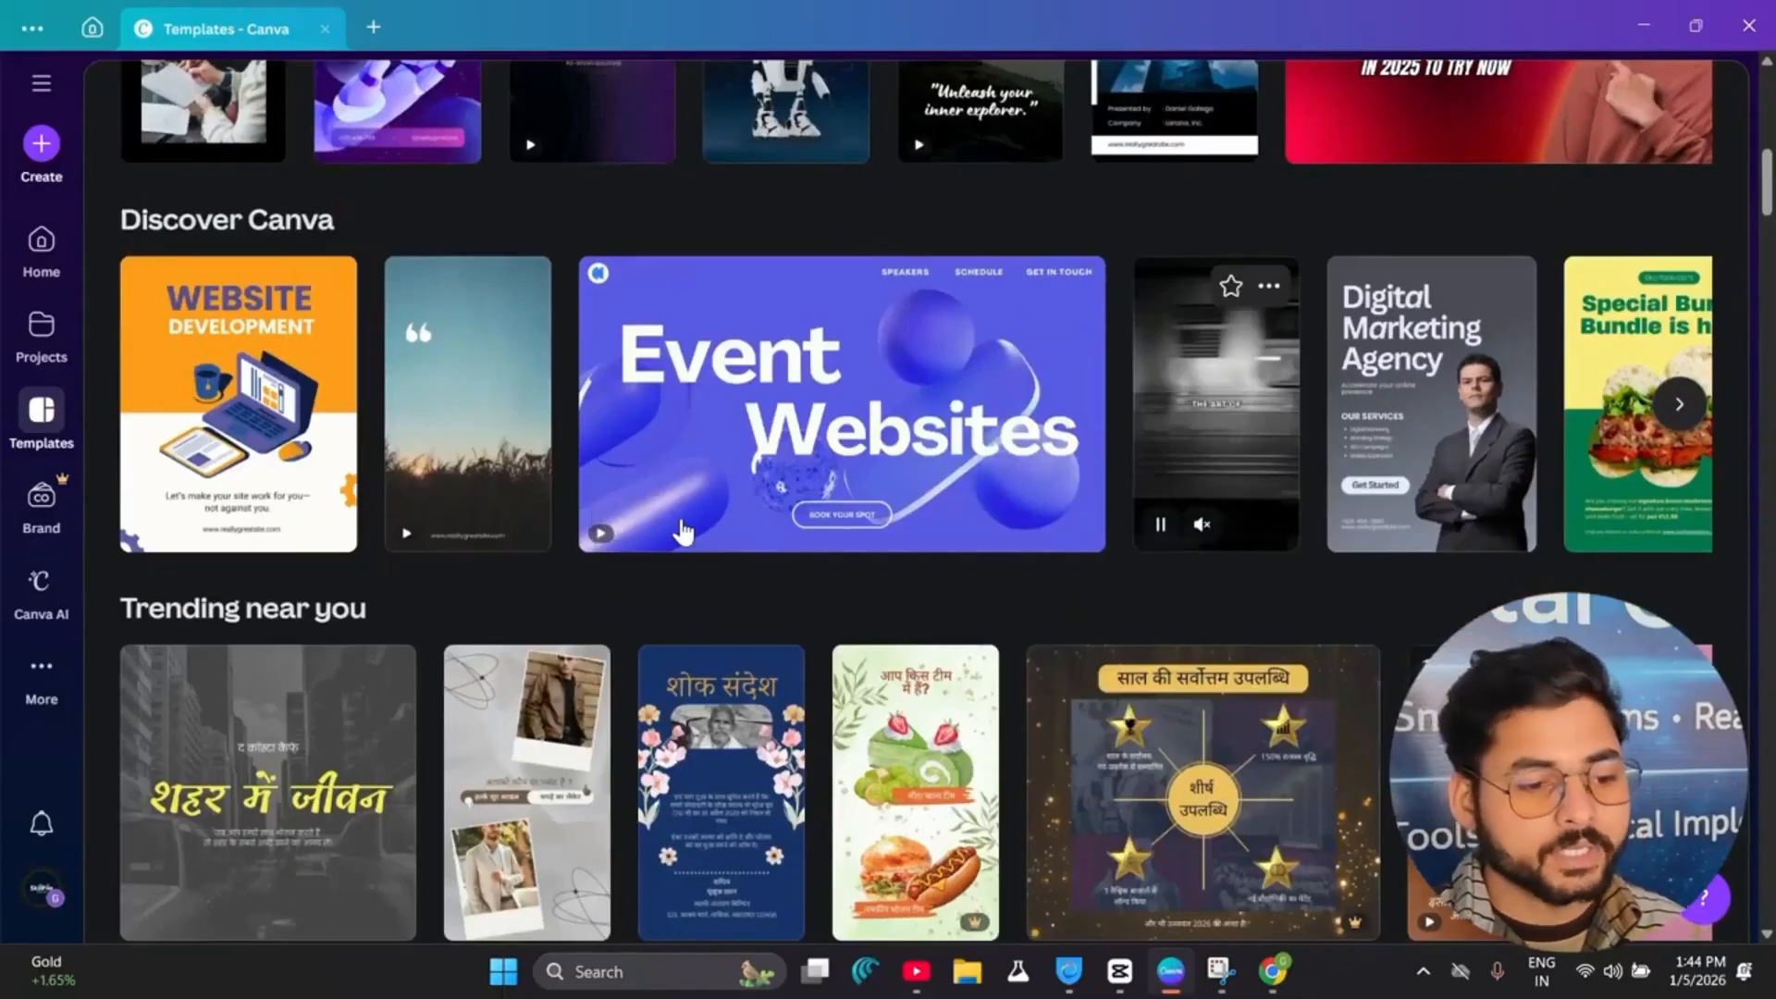
{"action": "scroll", "coordinate": [672, 566], "scroll_direction": "down", "scroll_amount": 1}
{"action": "scroll", "coordinate": [673, 566], "scroll_direction": "down", "scroll_amount": 7}
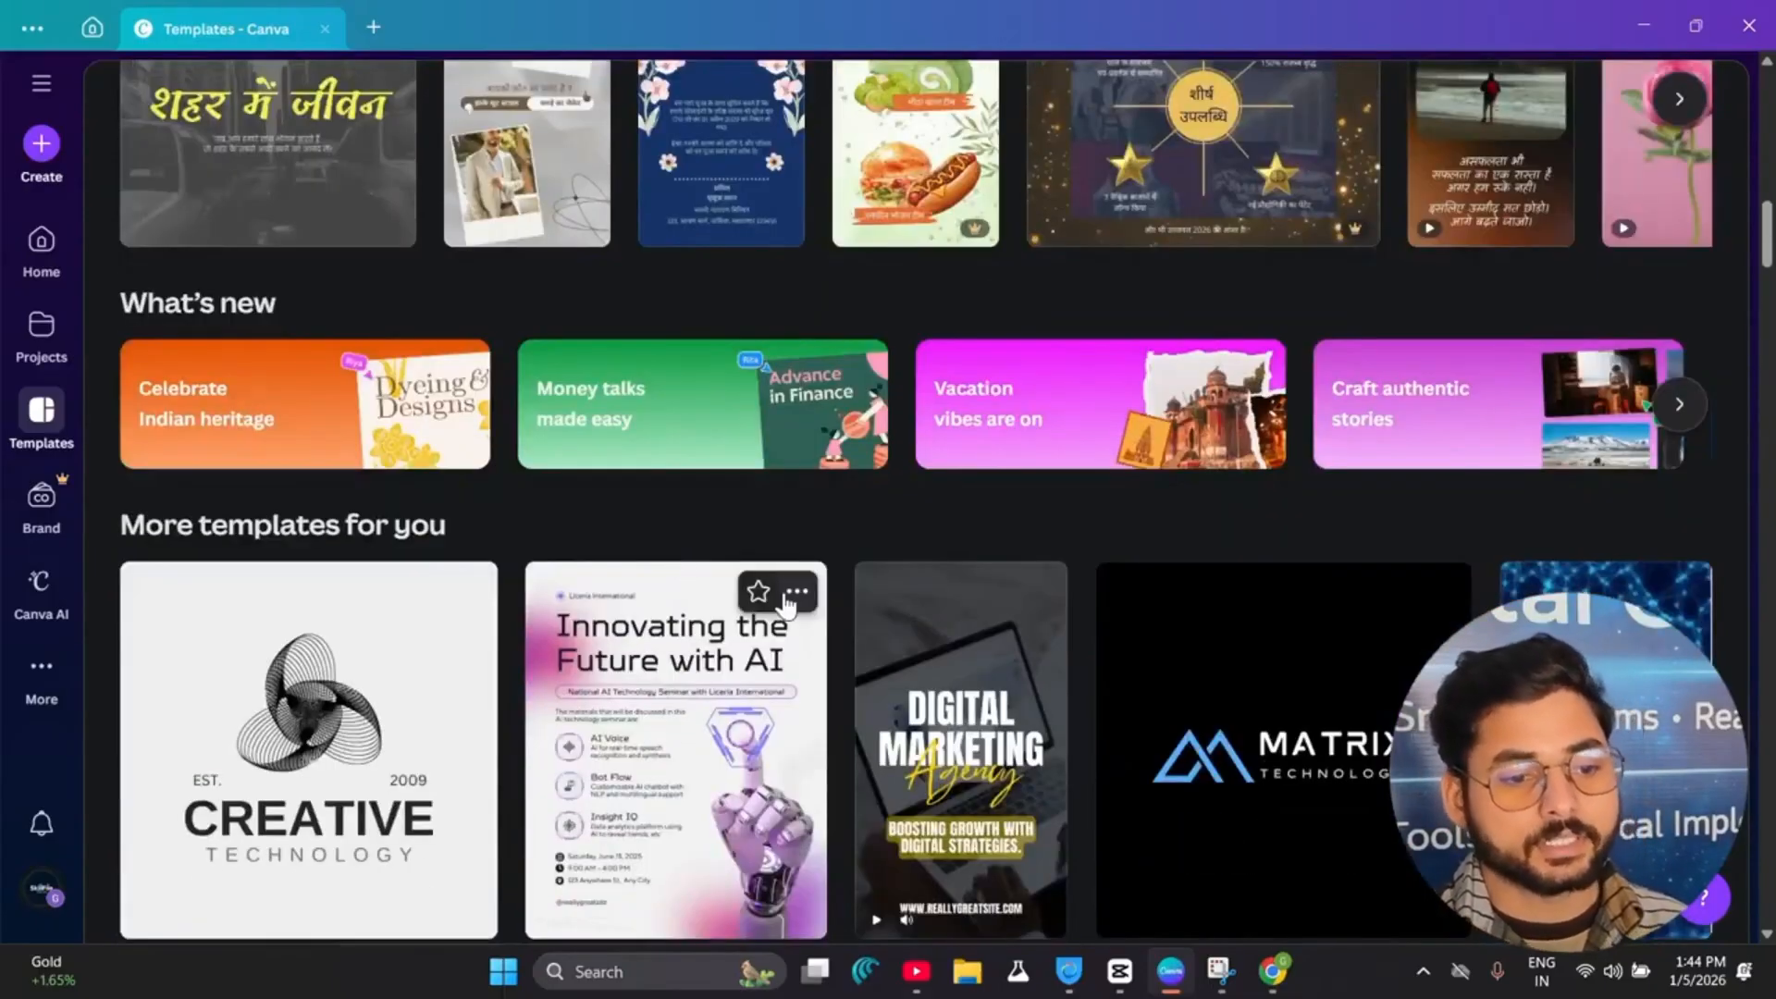
{"action": "scroll", "coordinate": [971, 636], "scroll_direction": "up", "scroll_amount": 1}
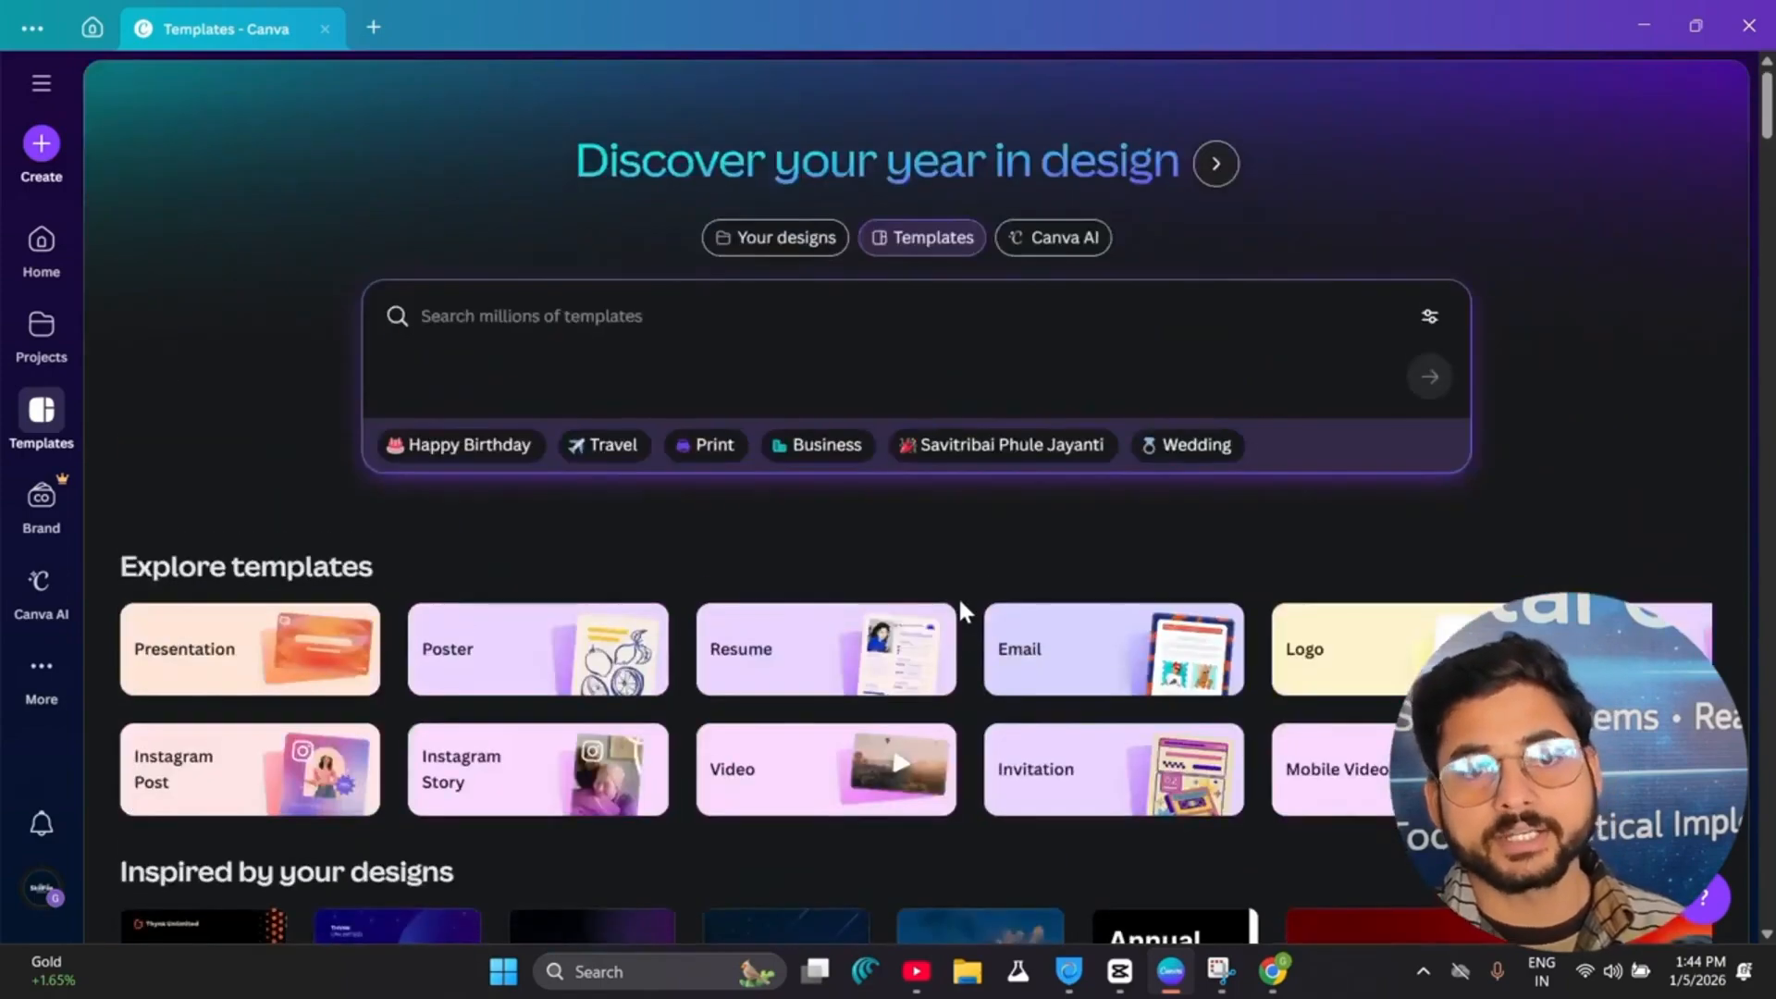
Step: View the Canva AI prompt page and return to the design search on the home page
{"action": "left_click", "coordinate": [1053, 244]}
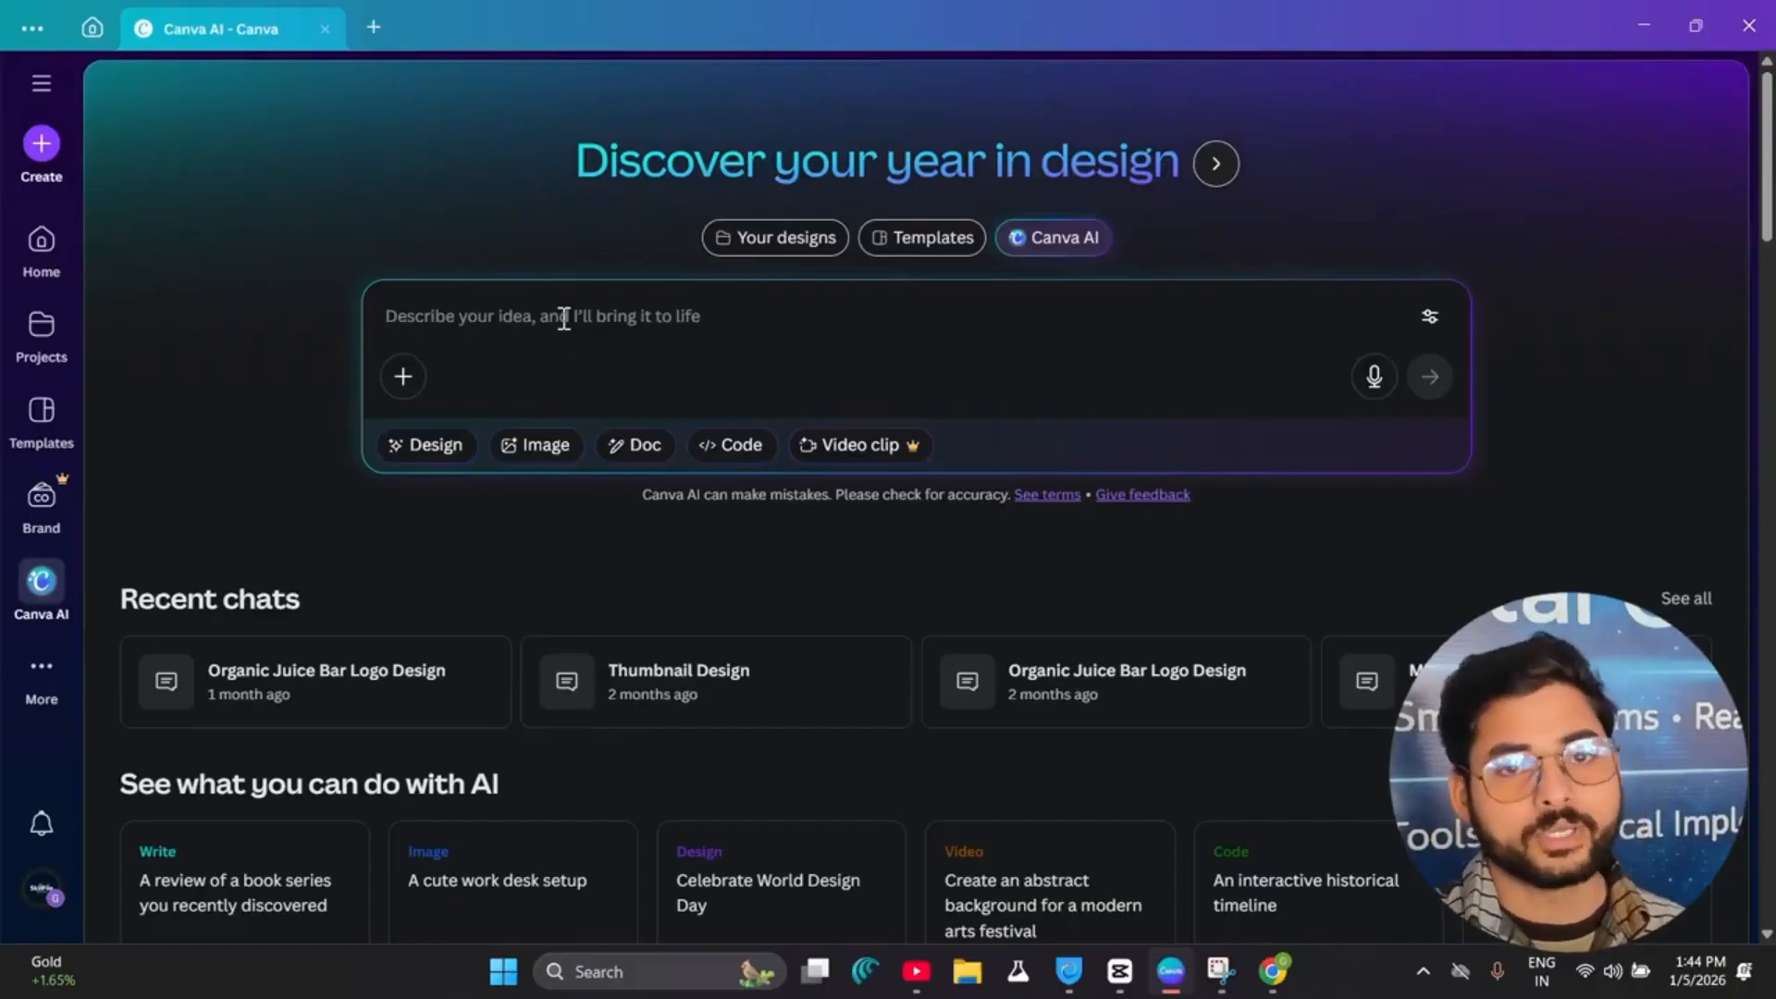
{"action": "left_click", "coordinate": [46, 231]}
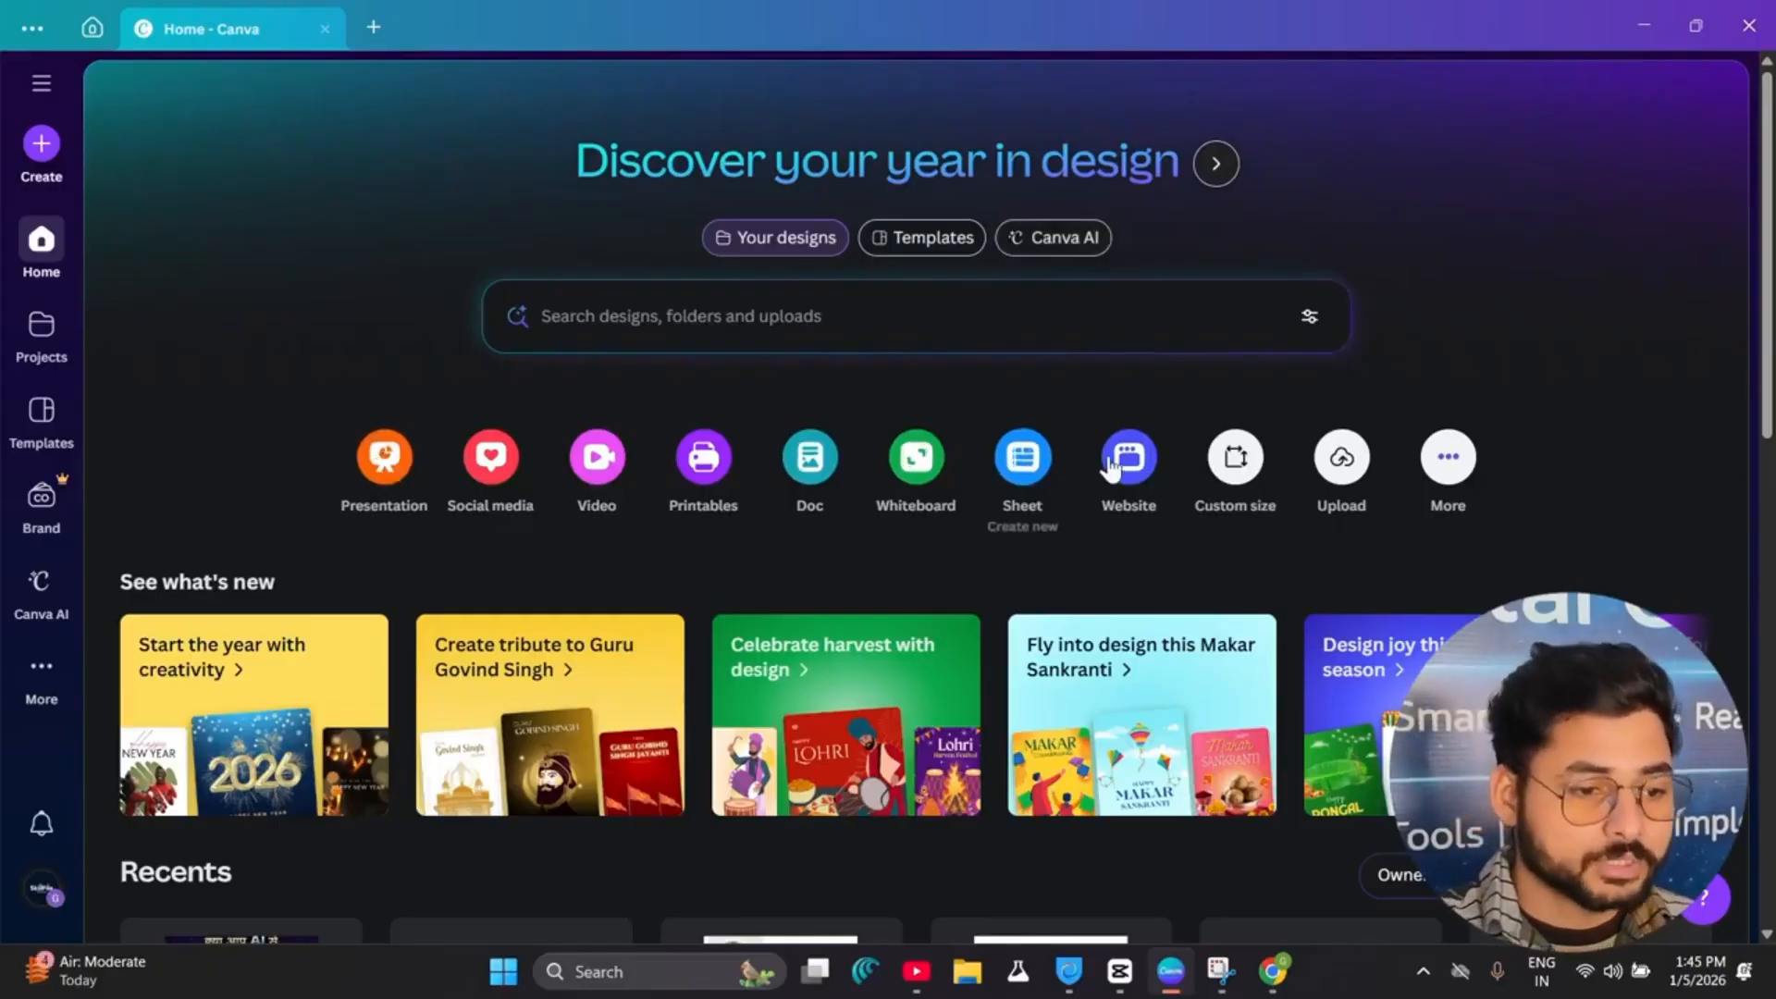
{"action": "left_click", "coordinate": [601, 317]}
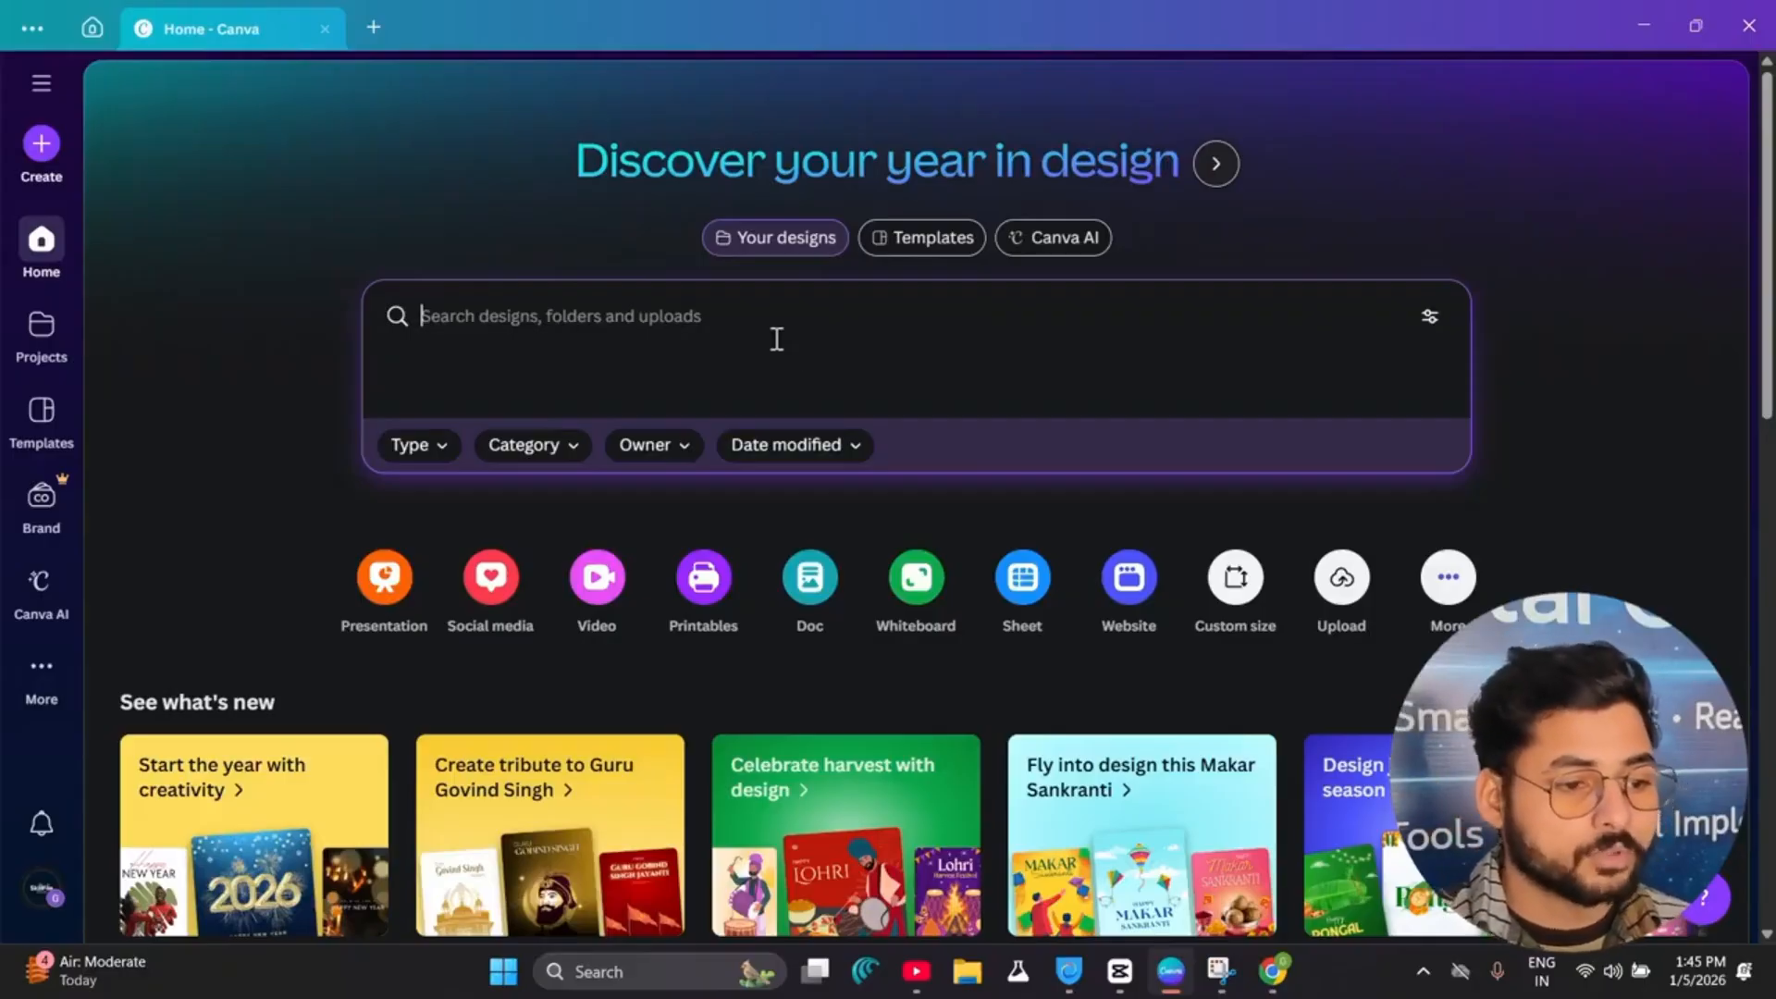
Step: Create a blank presentation design and return to the home page
{"action": "left_click", "coordinate": [384, 579]}
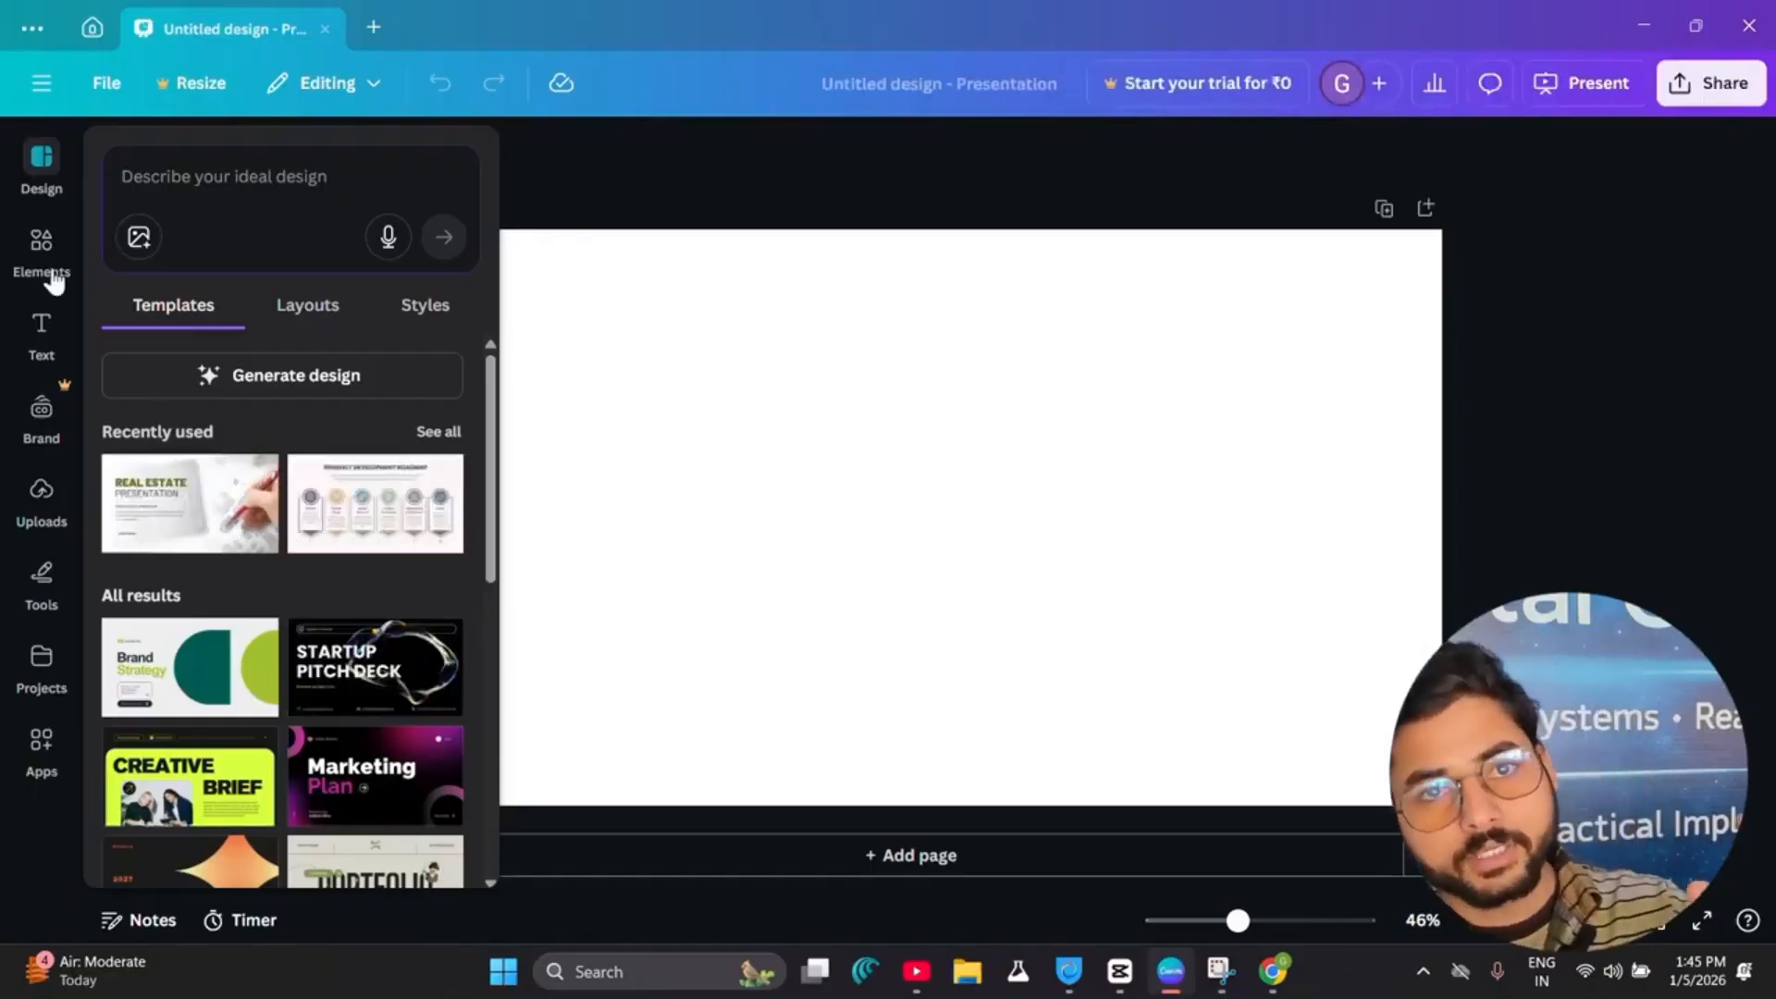
{"action": "left_click", "coordinate": [42, 85]}
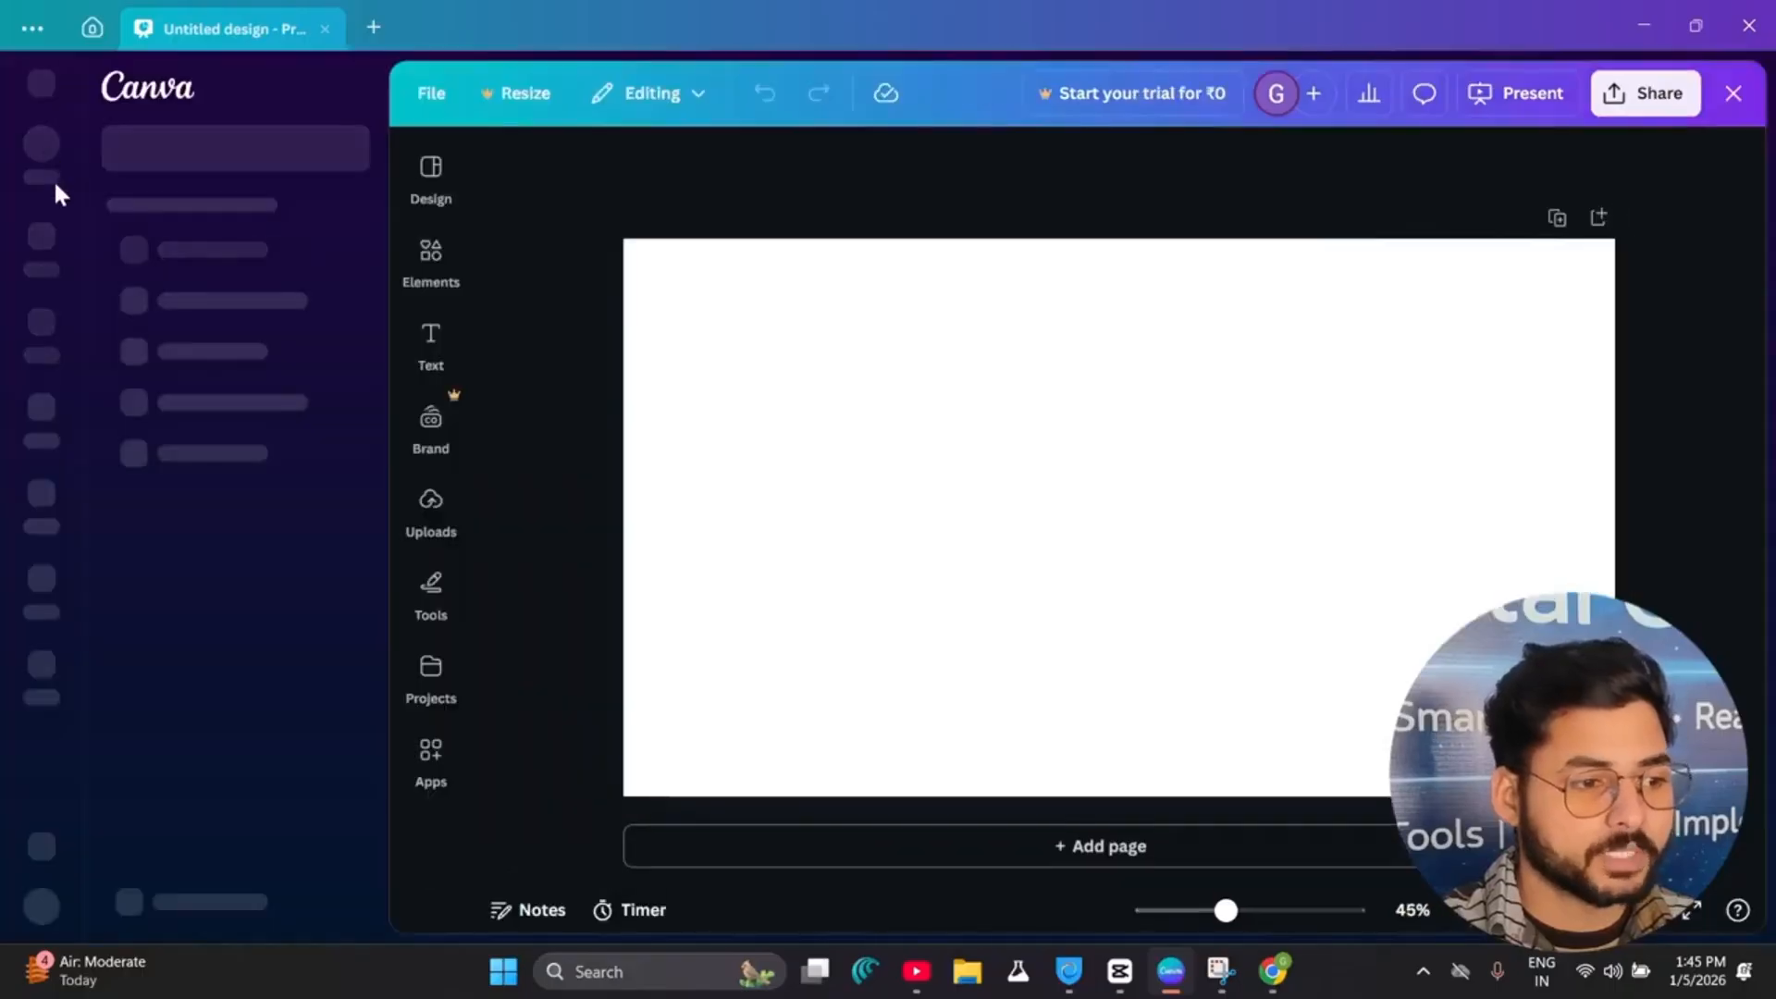
{"action": "left_click", "coordinate": [45, 240]}
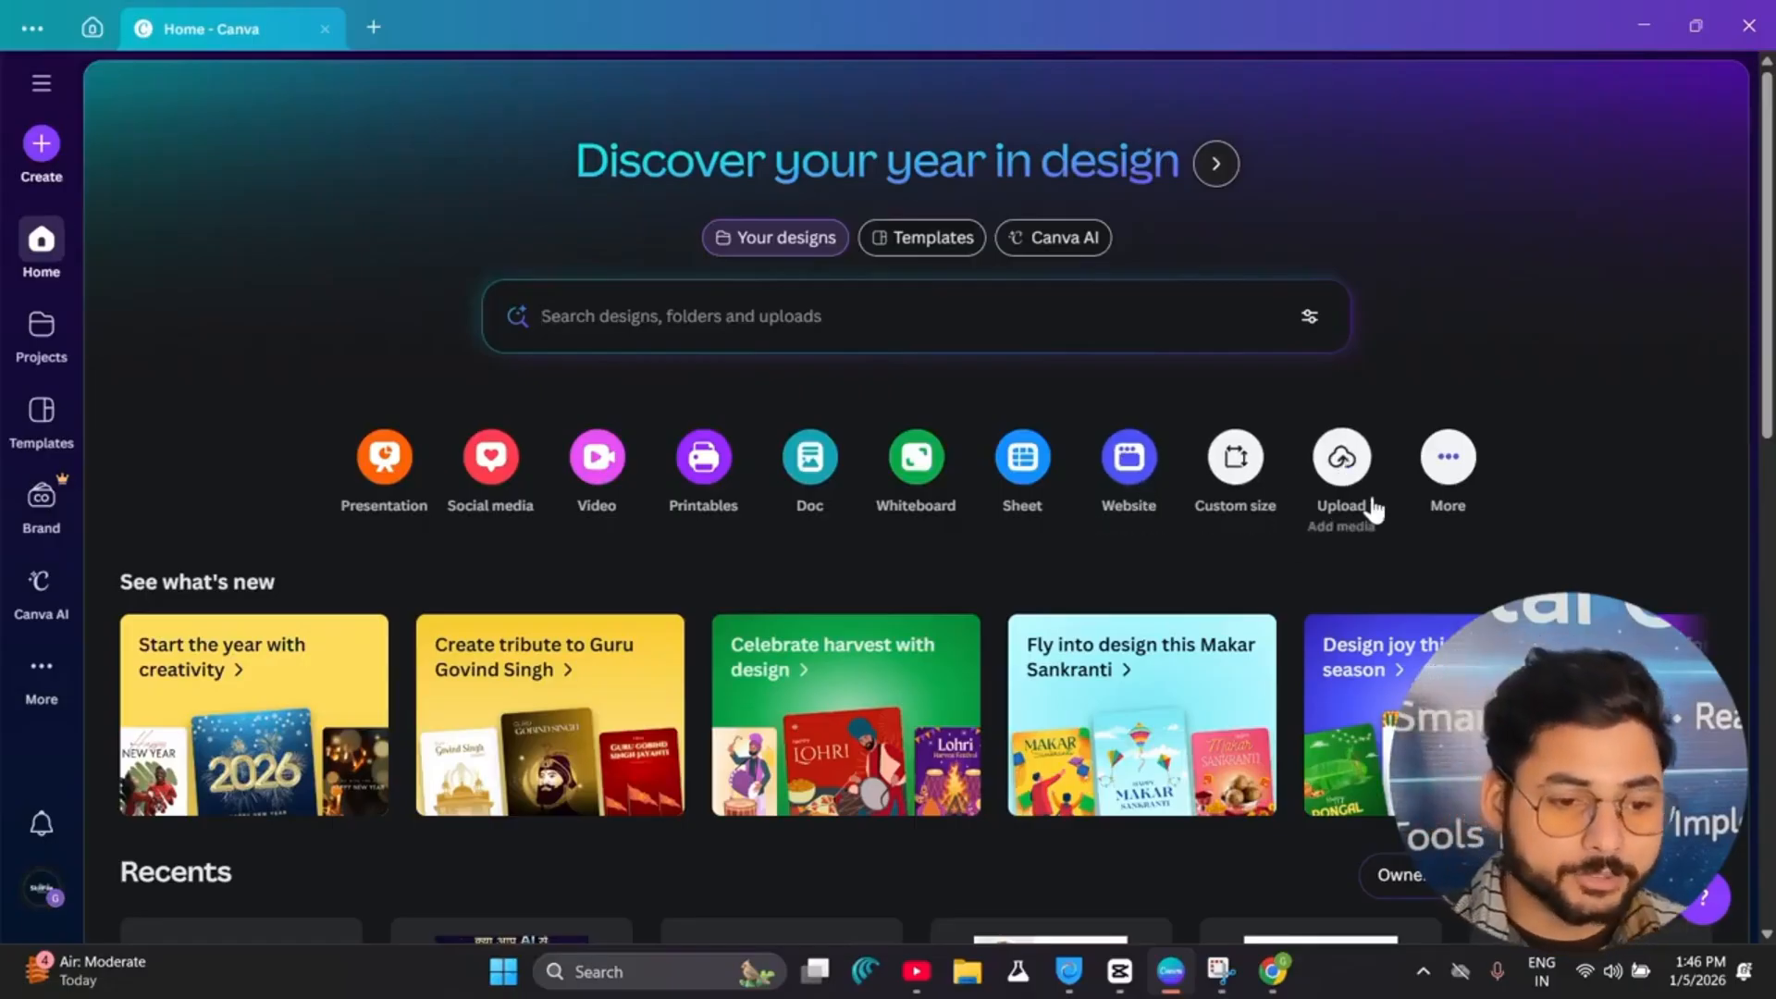
Step: Browse the full catalogue of design types, from popular formats to photos and videos, and close it
{"action": "left_click", "coordinate": [1450, 460]}
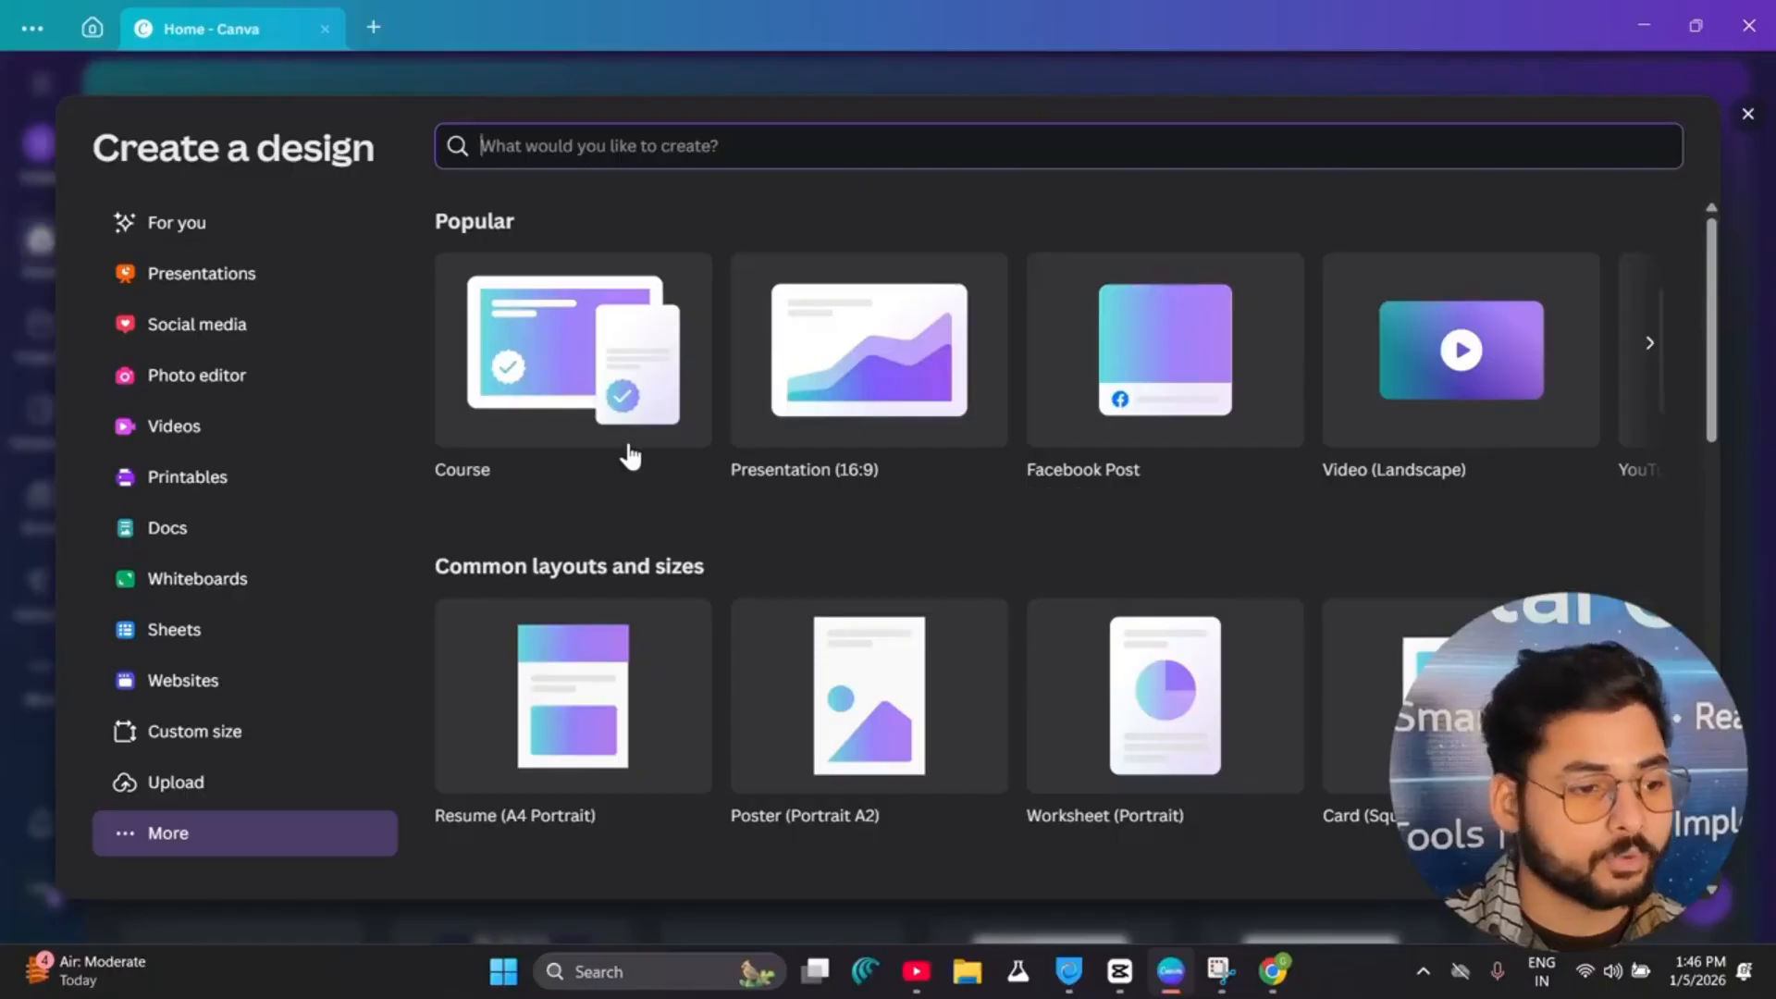
{"action": "scroll", "coordinate": [1064, 515], "scroll_direction": "down", "scroll_amount": 5}
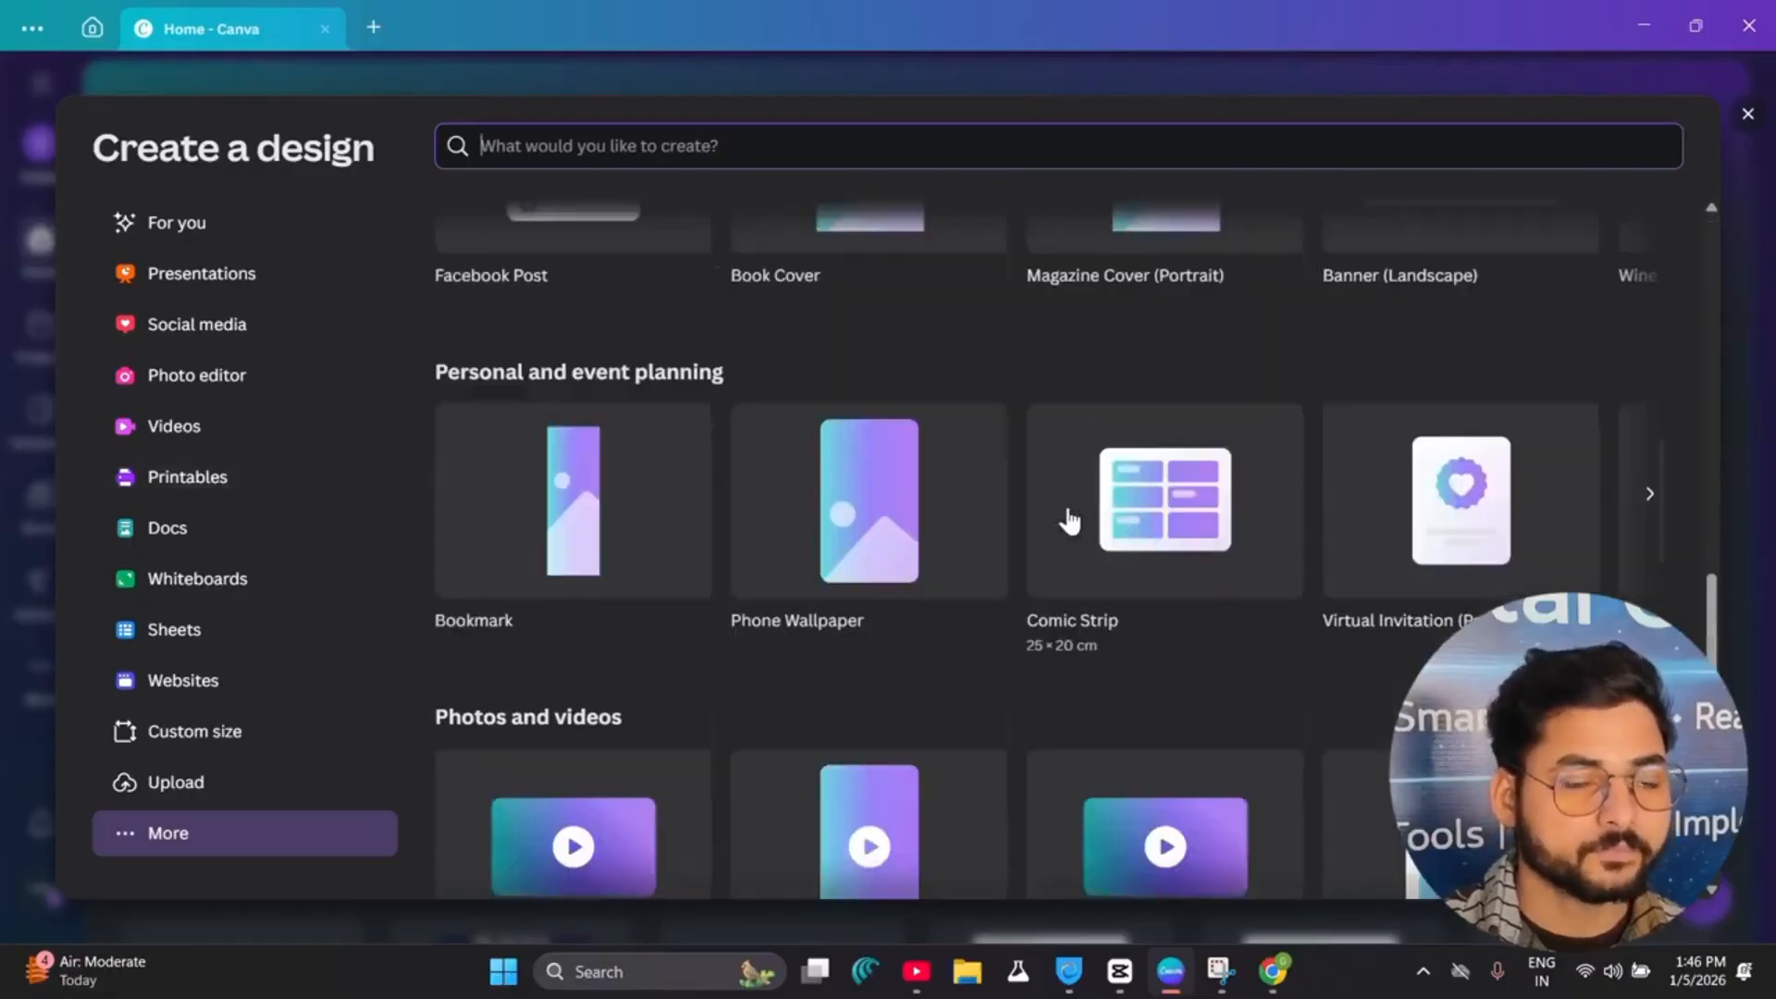
{"action": "scroll", "coordinate": [1073, 509], "scroll_direction": "up", "scroll_amount": 5}
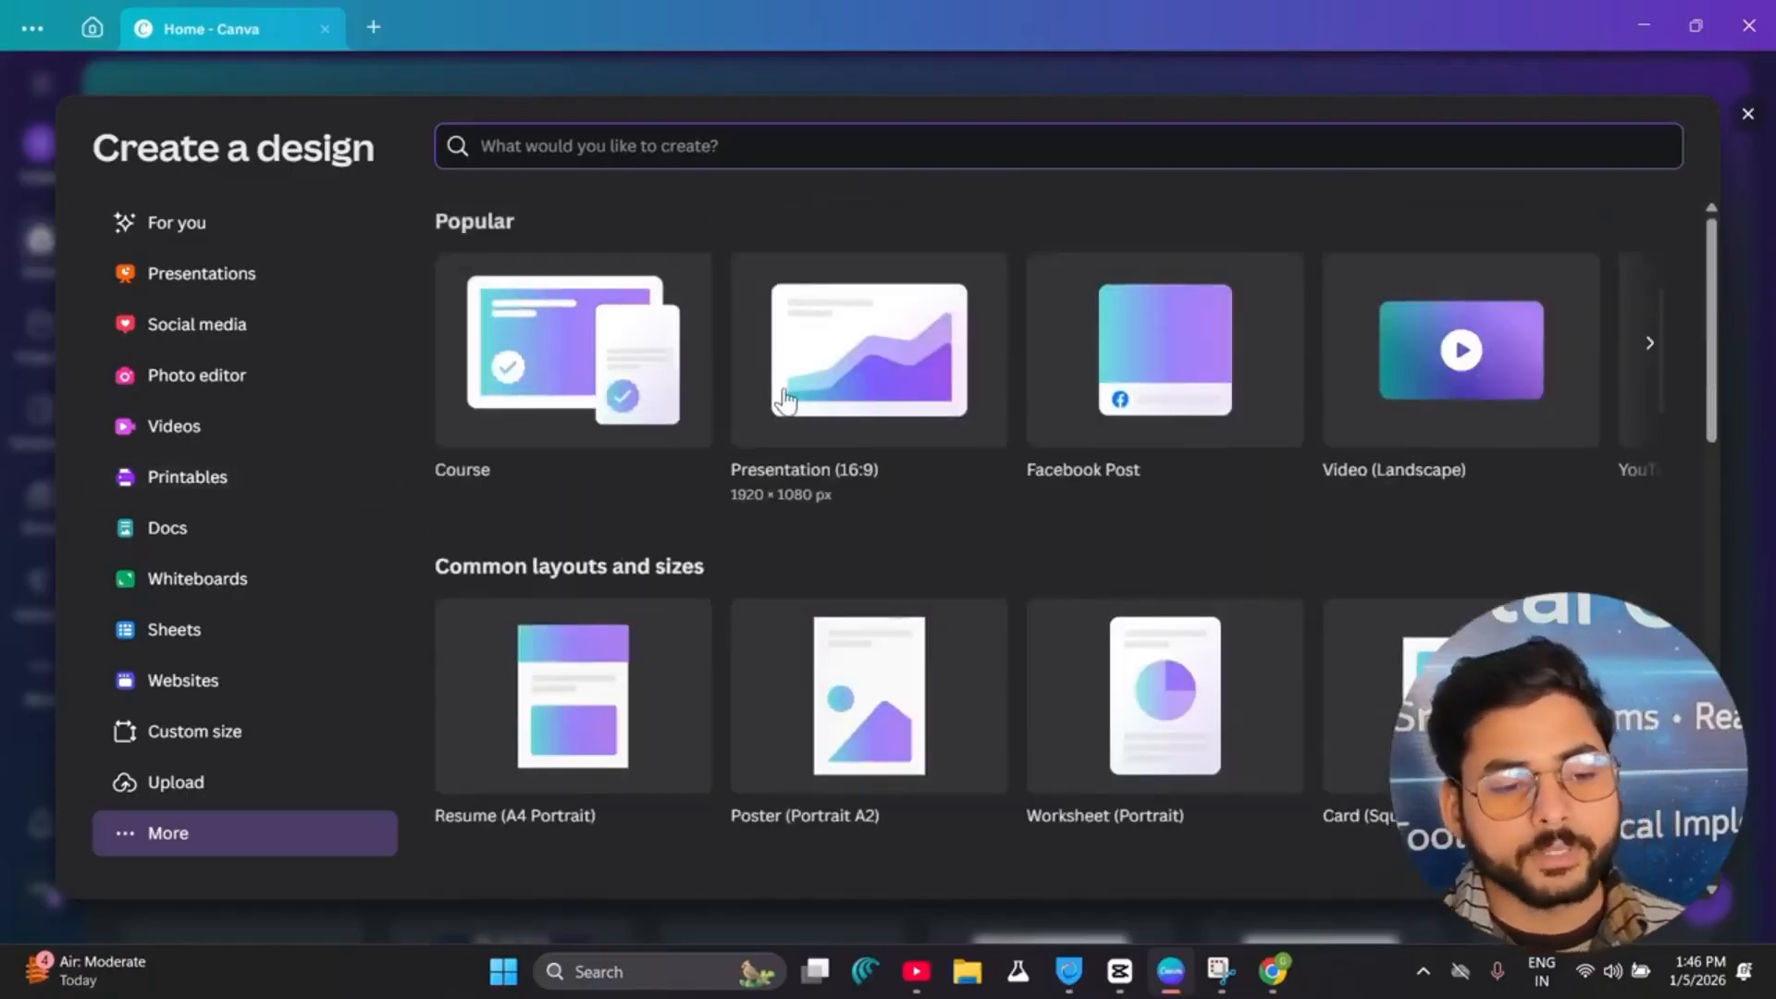
{"action": "scroll", "coordinate": [904, 495], "scroll_direction": "down", "scroll_amount": 3}
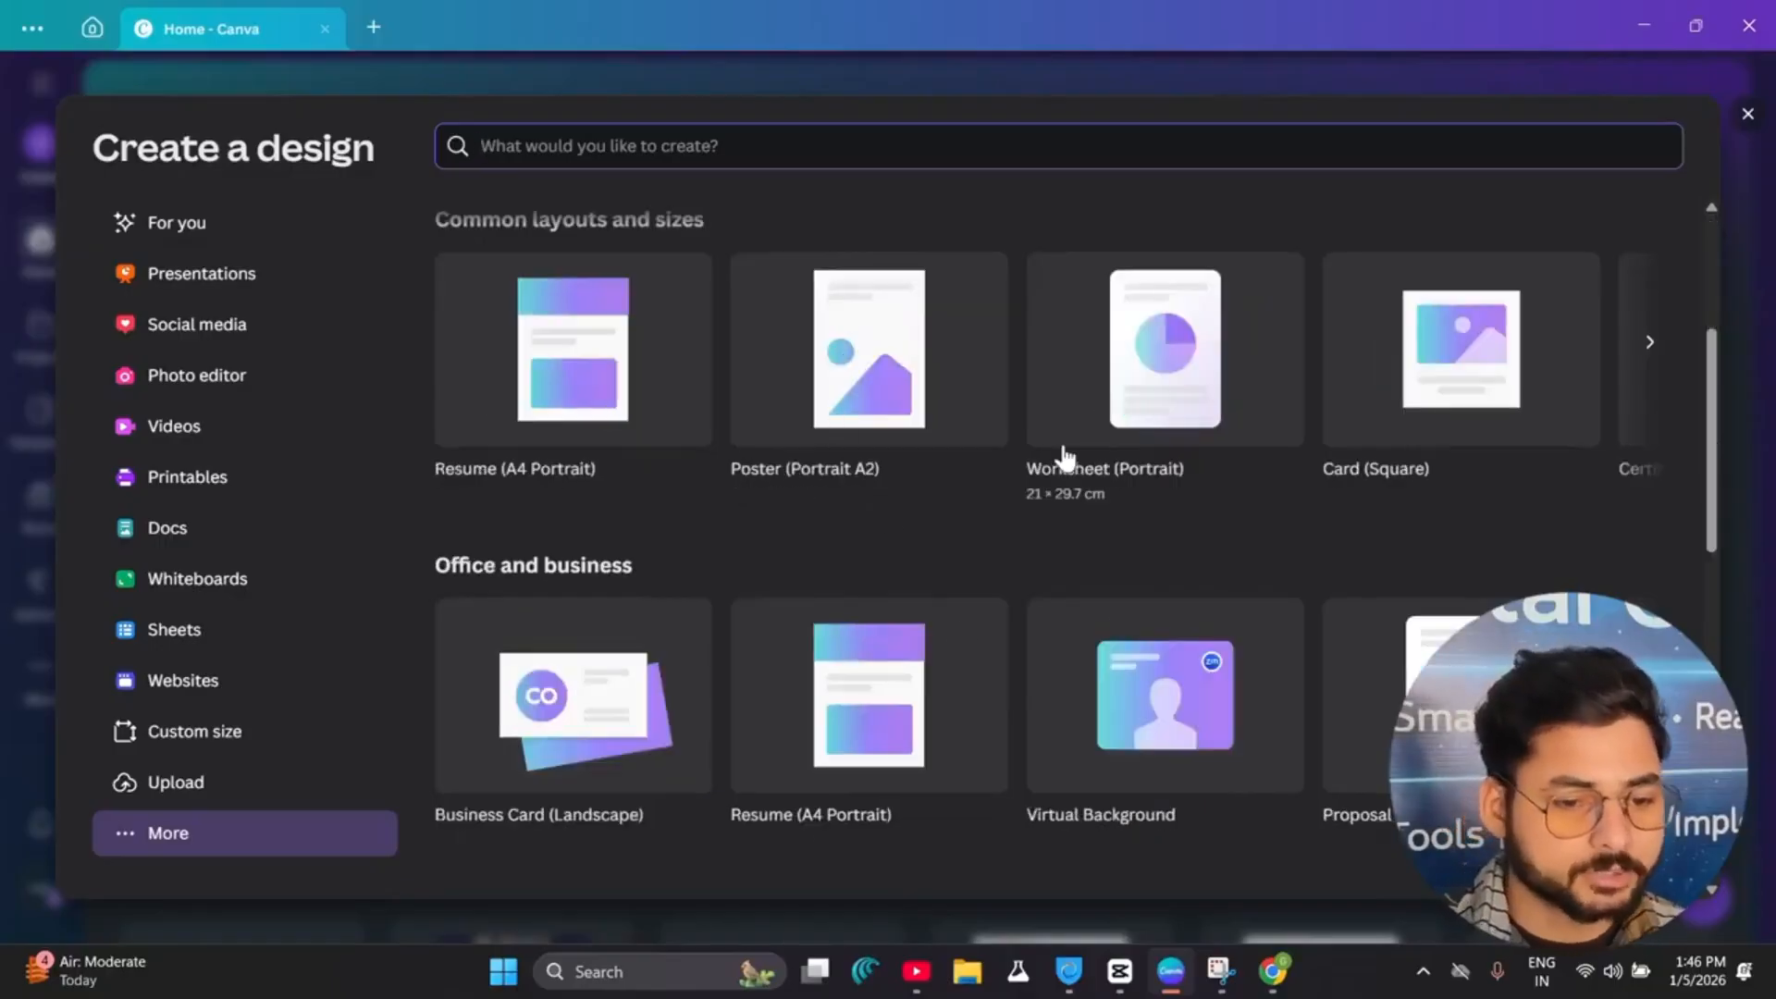
{"action": "scroll", "coordinate": [1443, 500], "scroll_direction": "down", "scroll_amount": 5}
{"action": "scroll", "coordinate": [1413, 513], "scroll_direction": "up", "scroll_amount": 8}
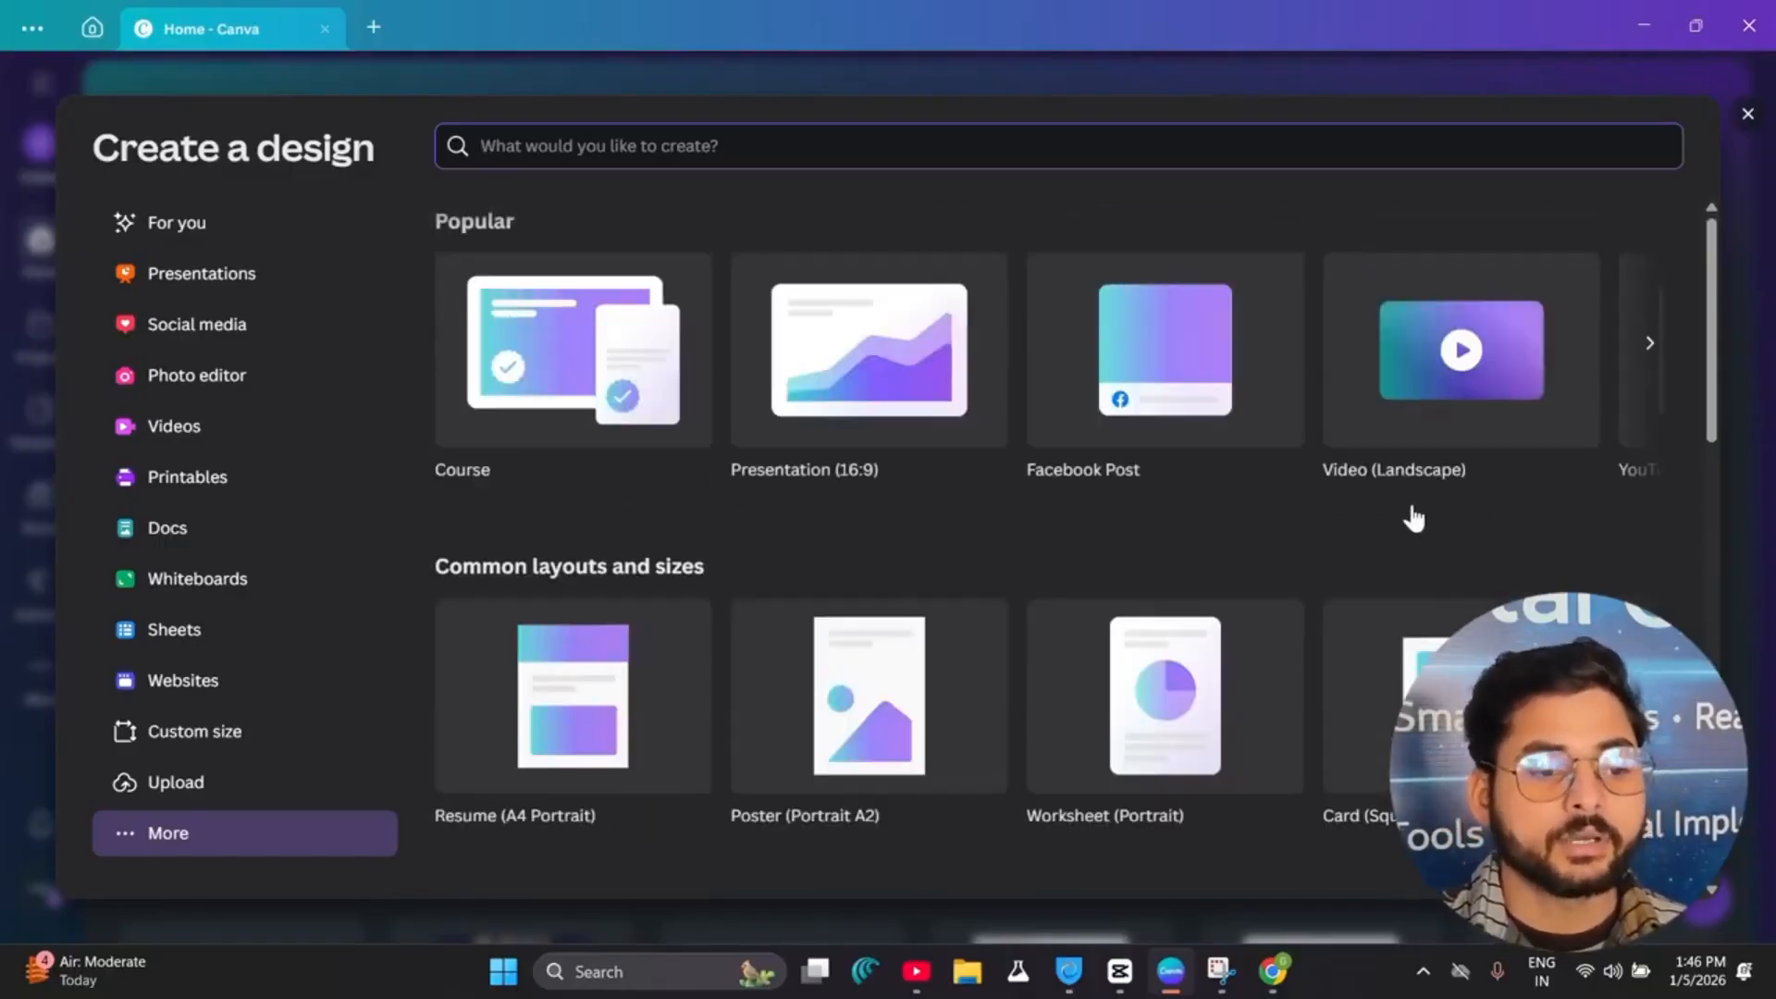
{"action": "left_click", "coordinate": [1747, 114]}
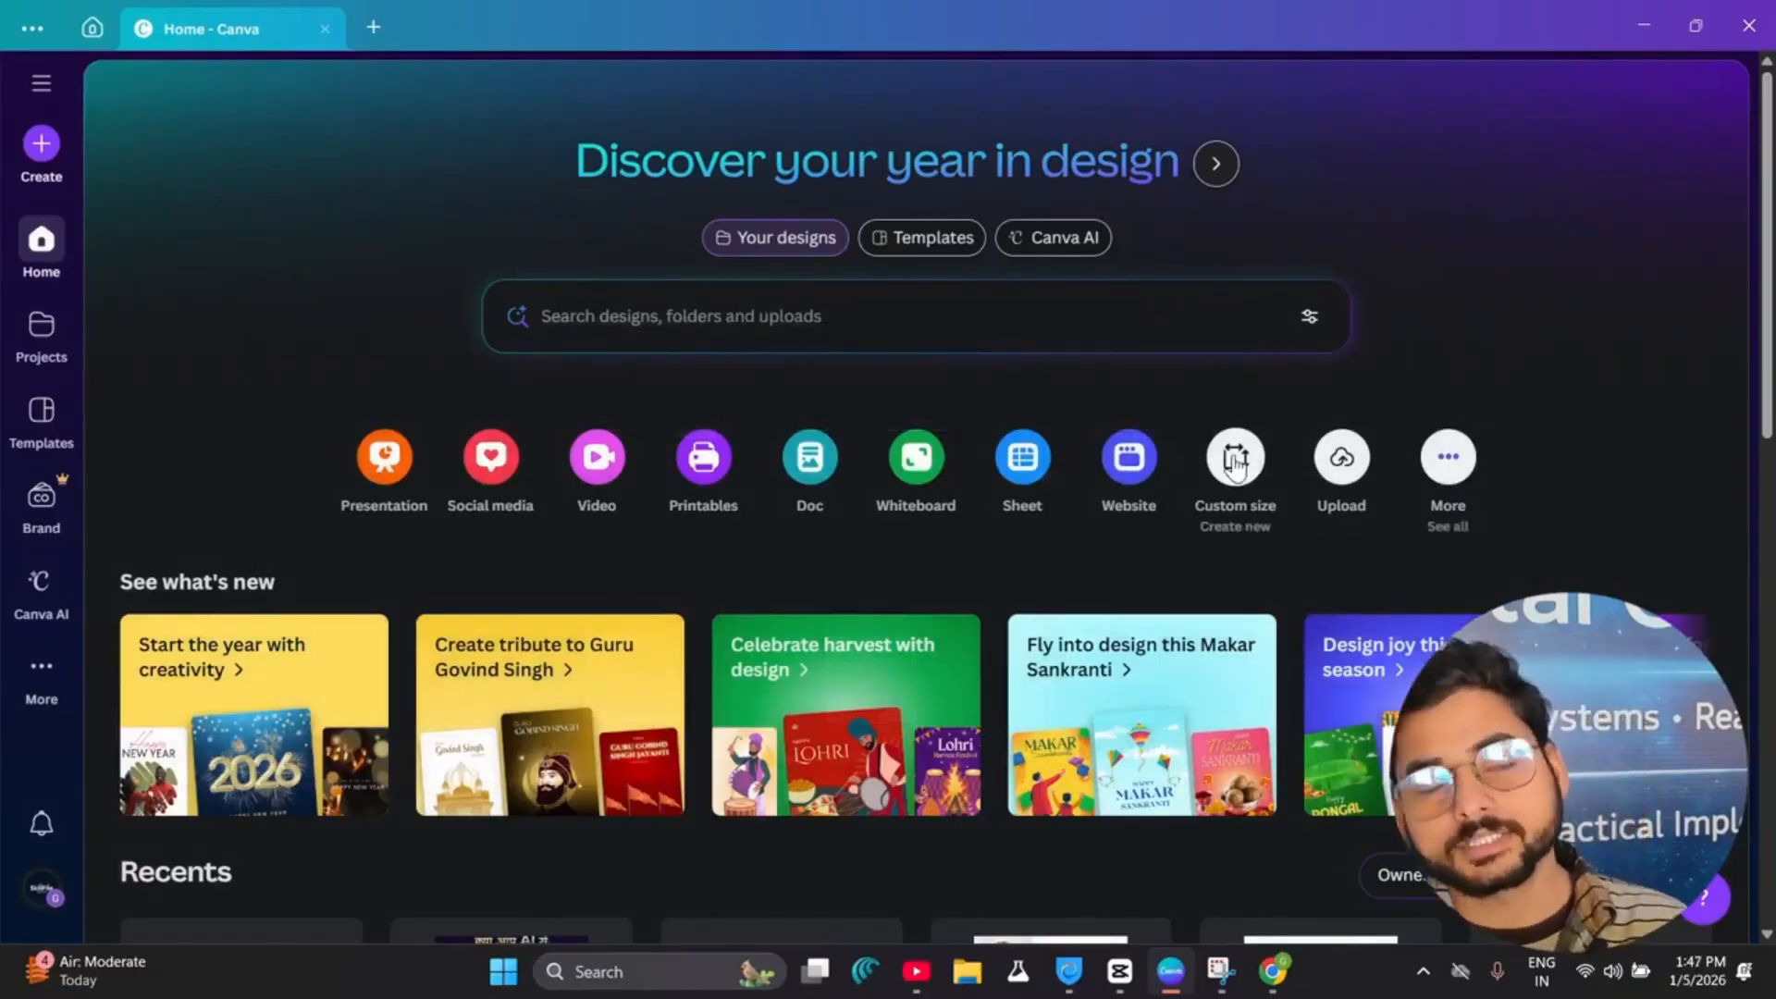
Step: Create a new custom-size design 532 px wide and 1122 px high
{"action": "left_click", "coordinate": [1234, 460]}
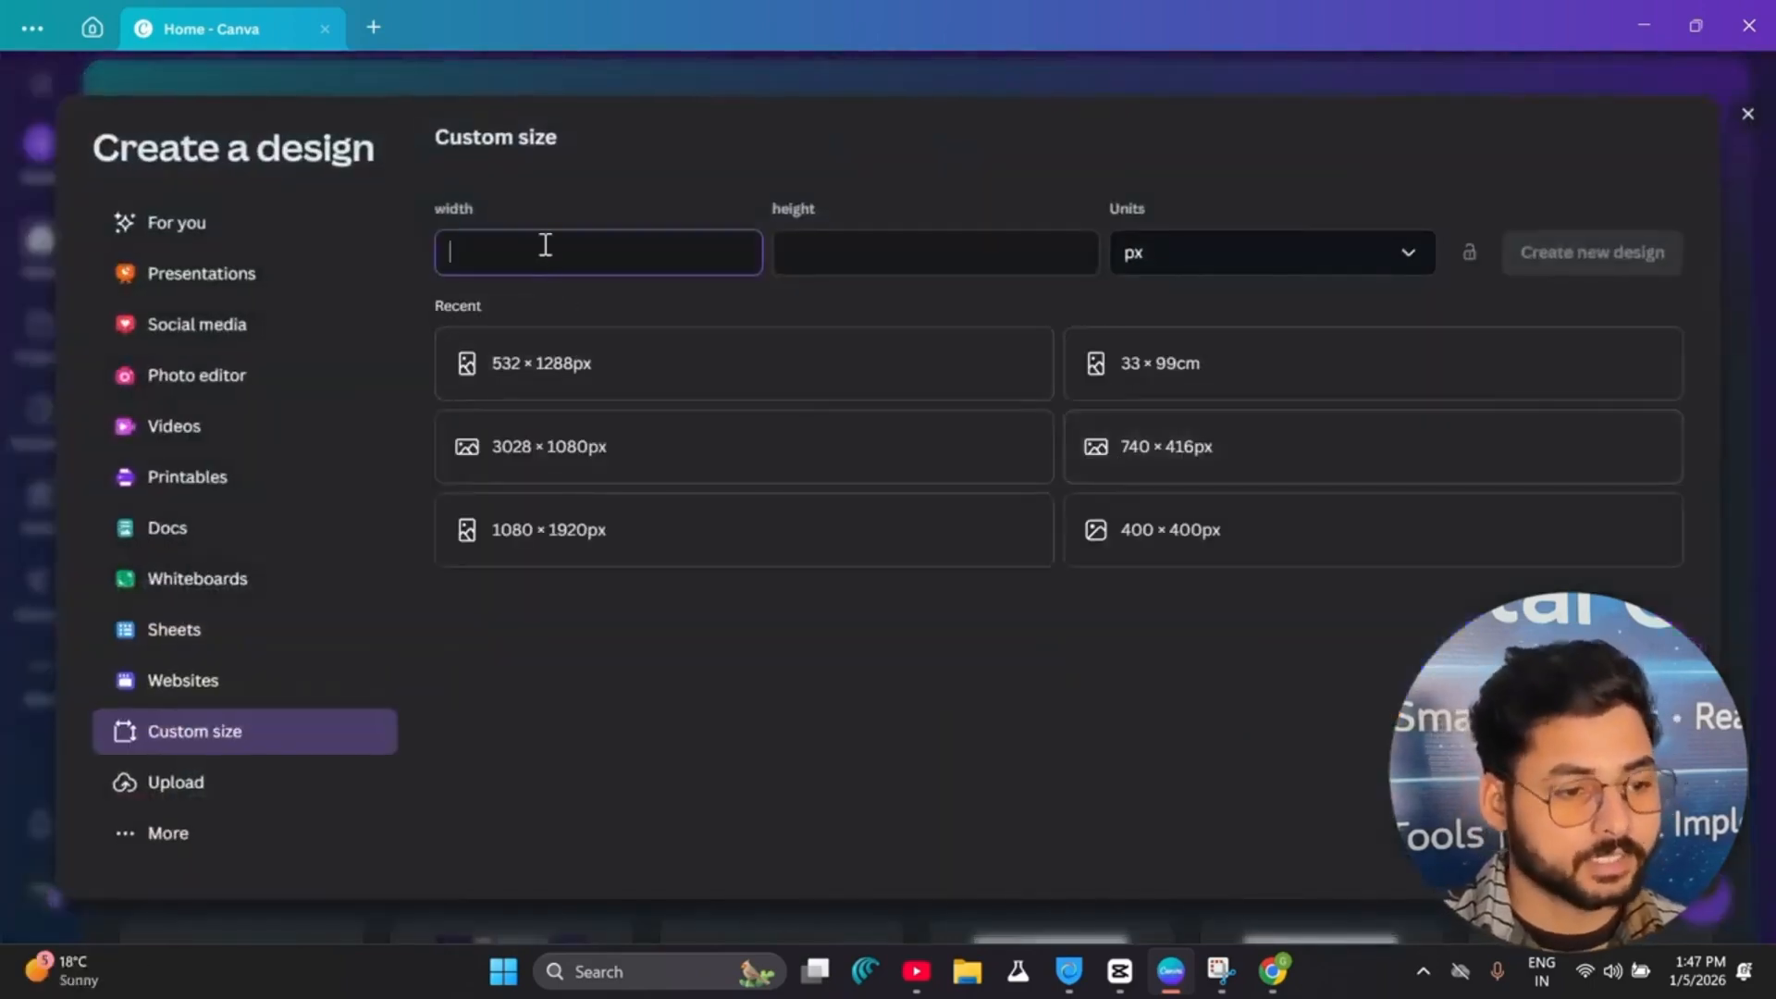
{"action": "type", "text": "532"}
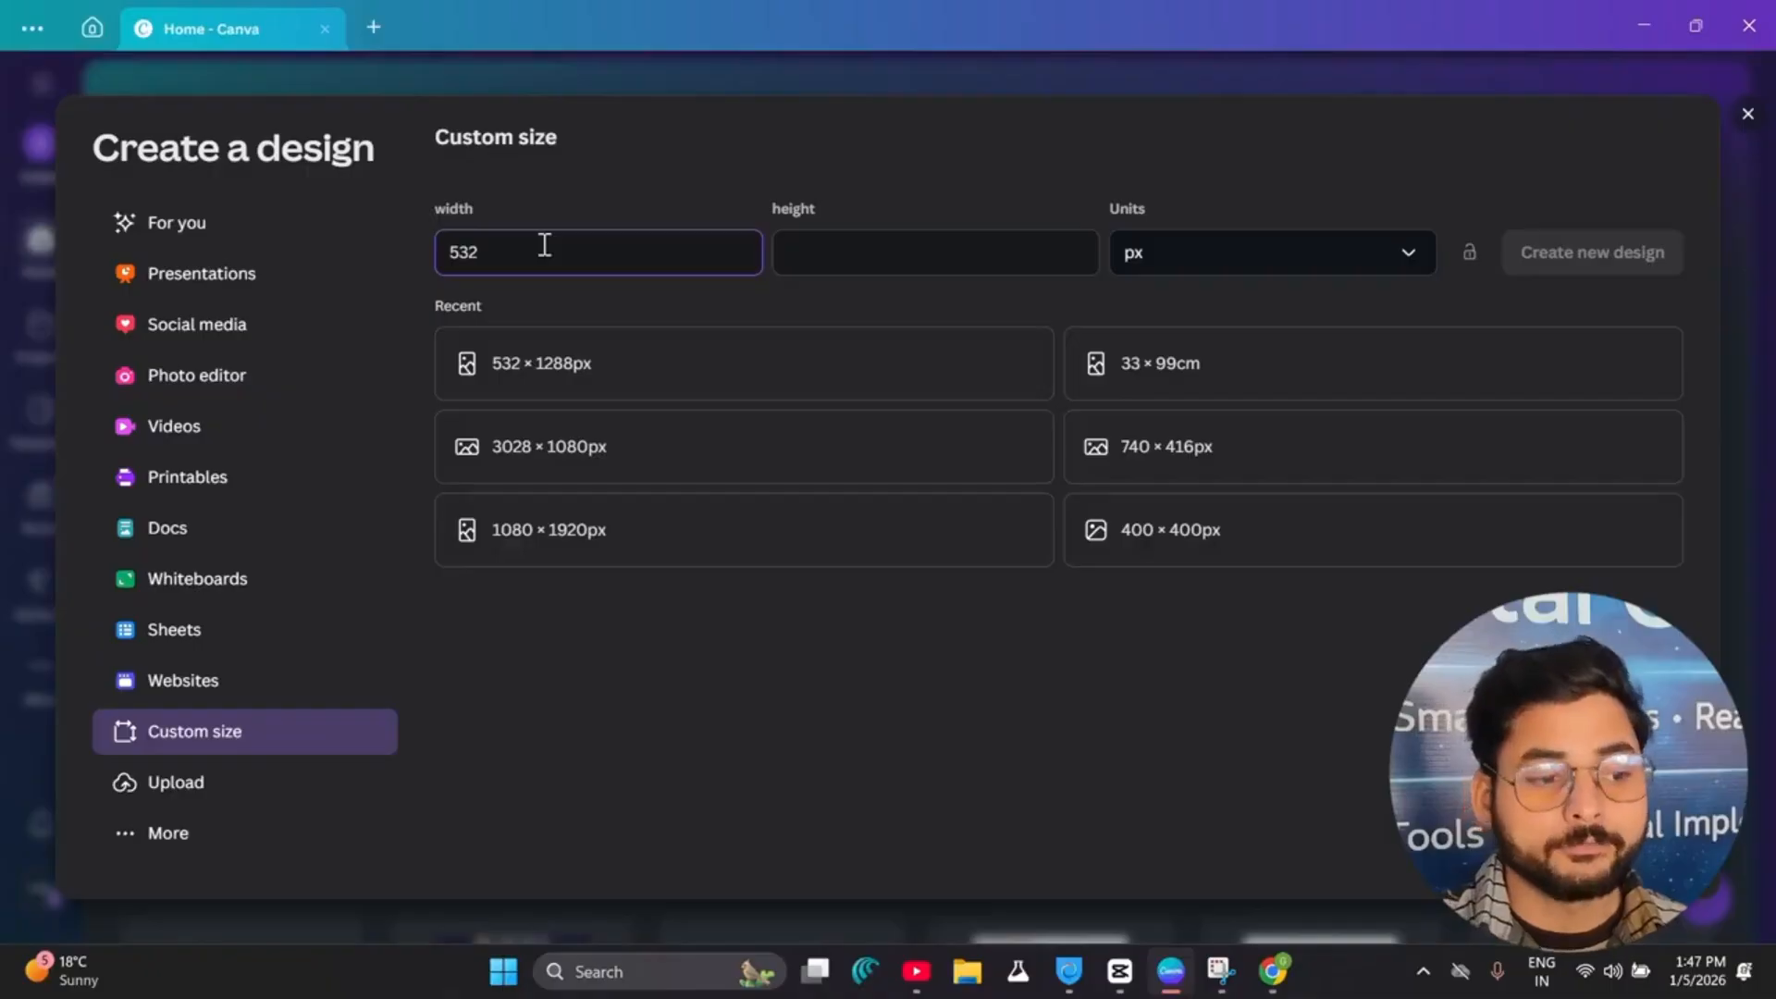
{"action": "left_click", "coordinate": [870, 262]}
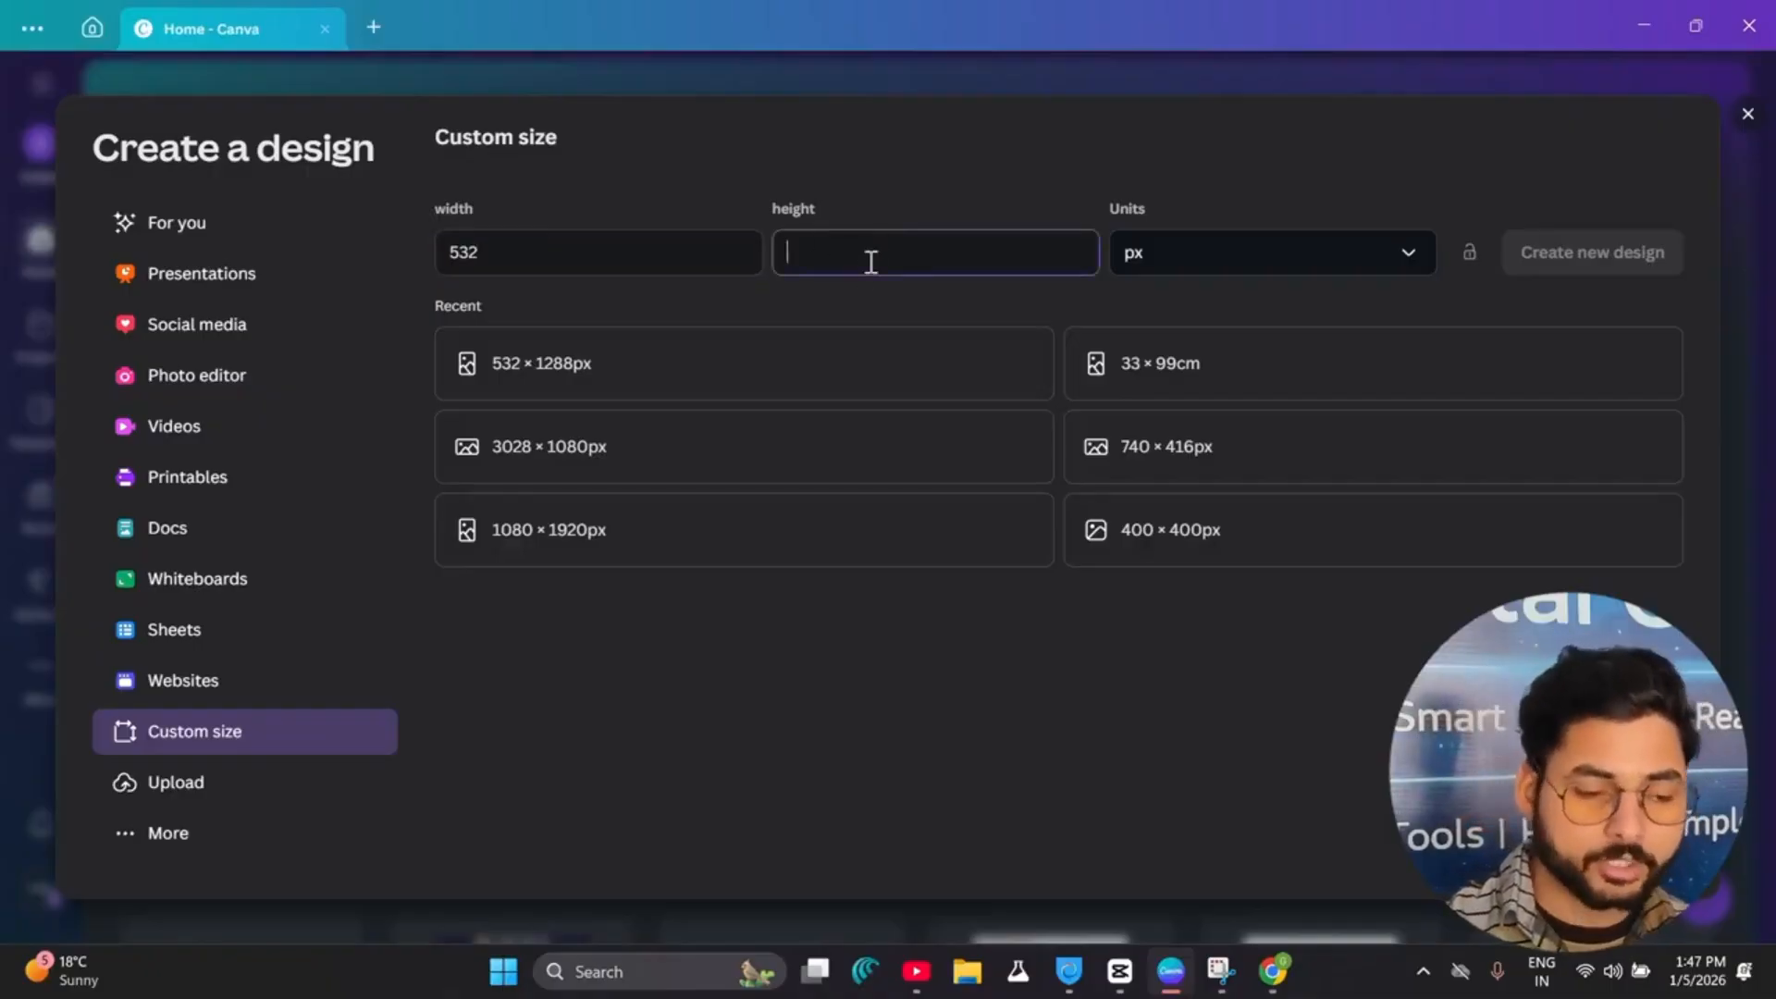
{"action": "type", "text": "11"}
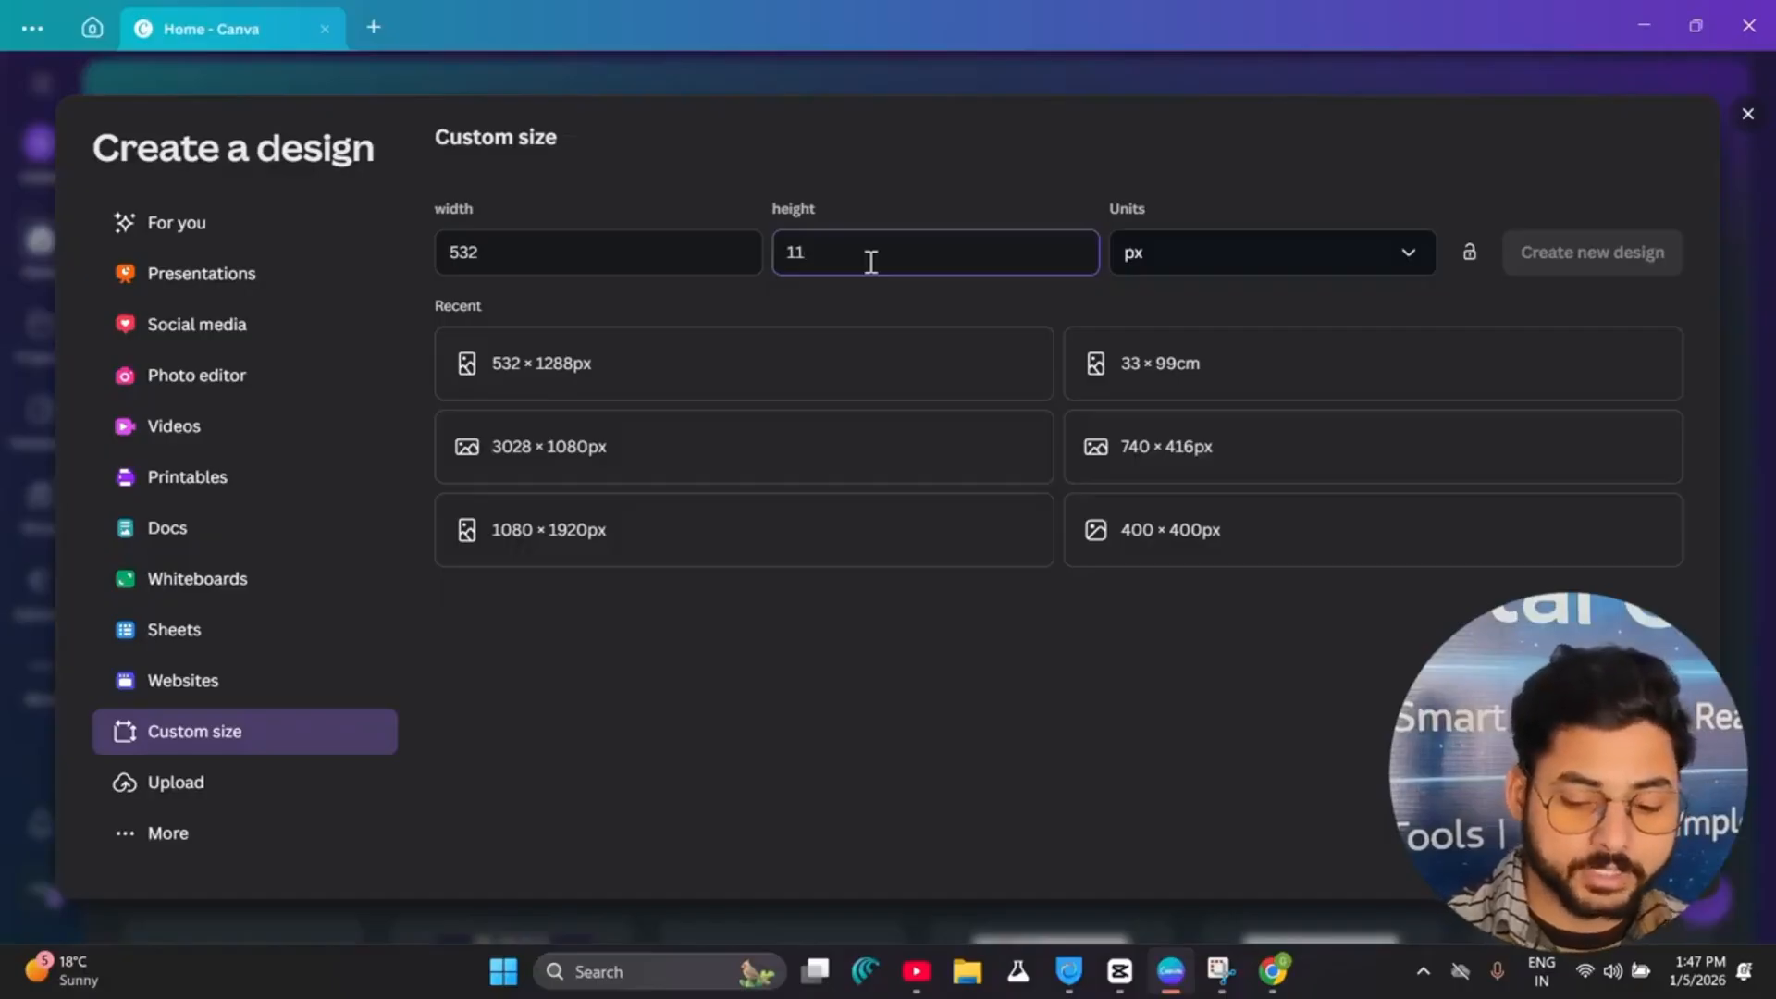
{"action": "type", "text": "22"}
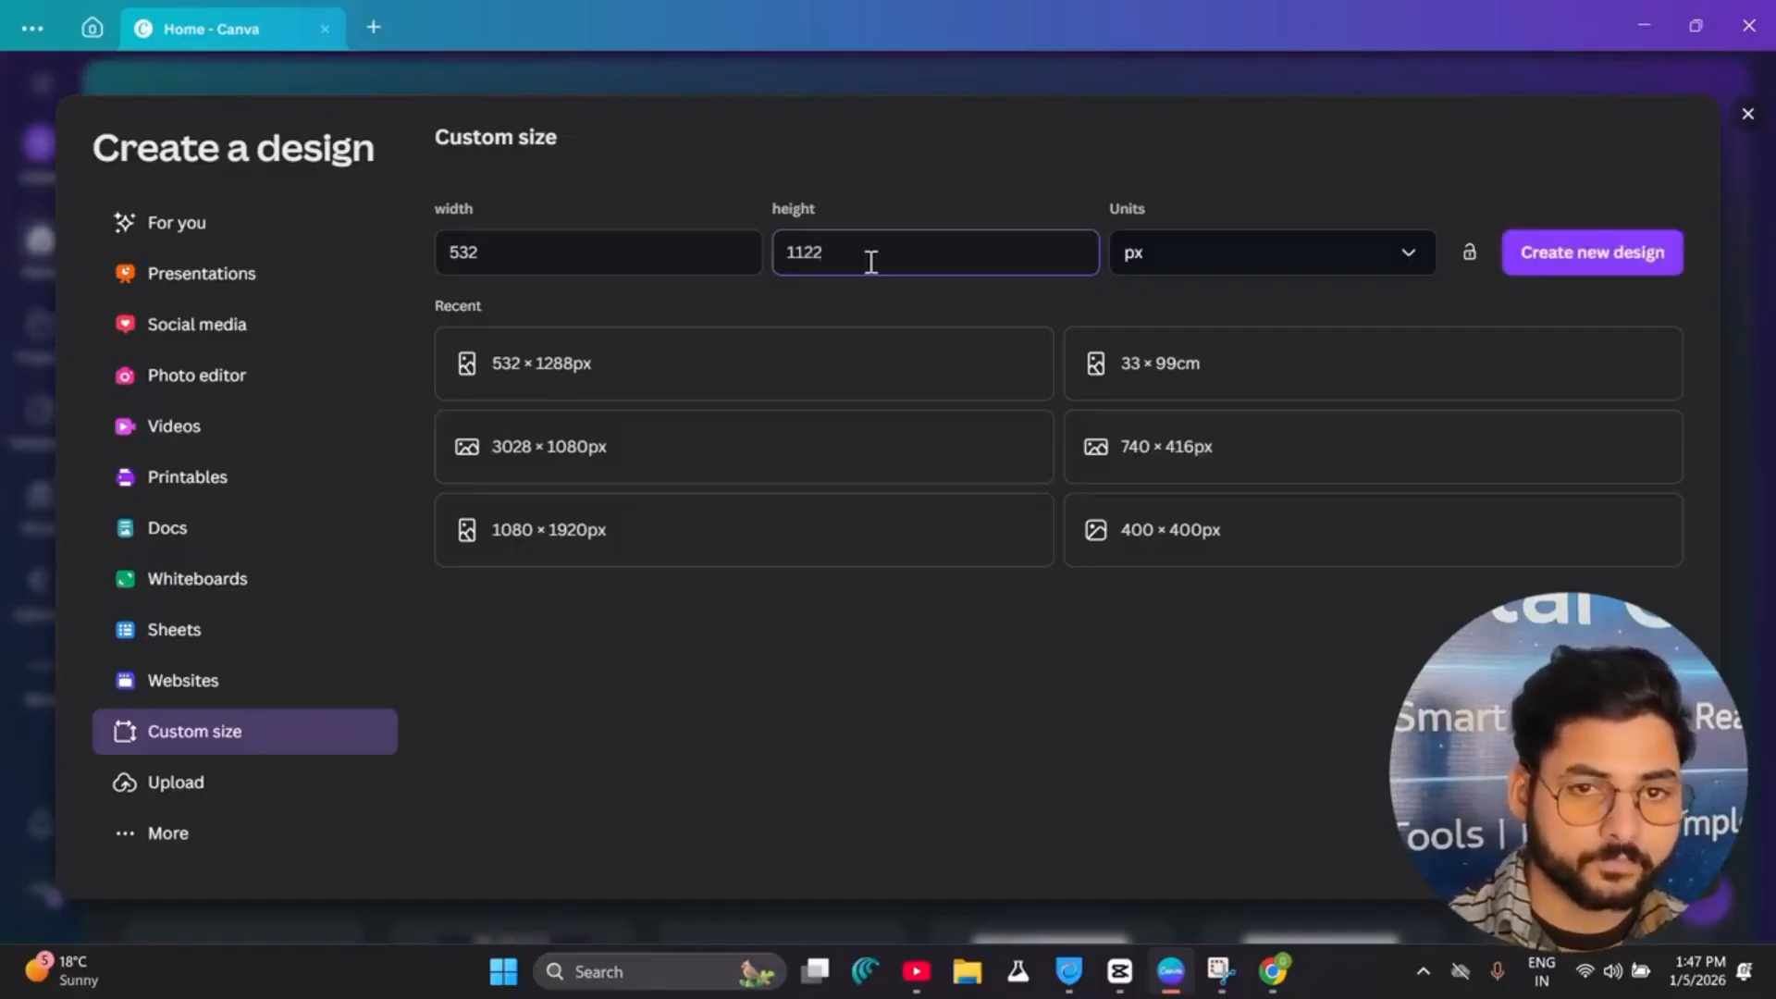
{"action": "left_click", "coordinate": [1360, 264]}
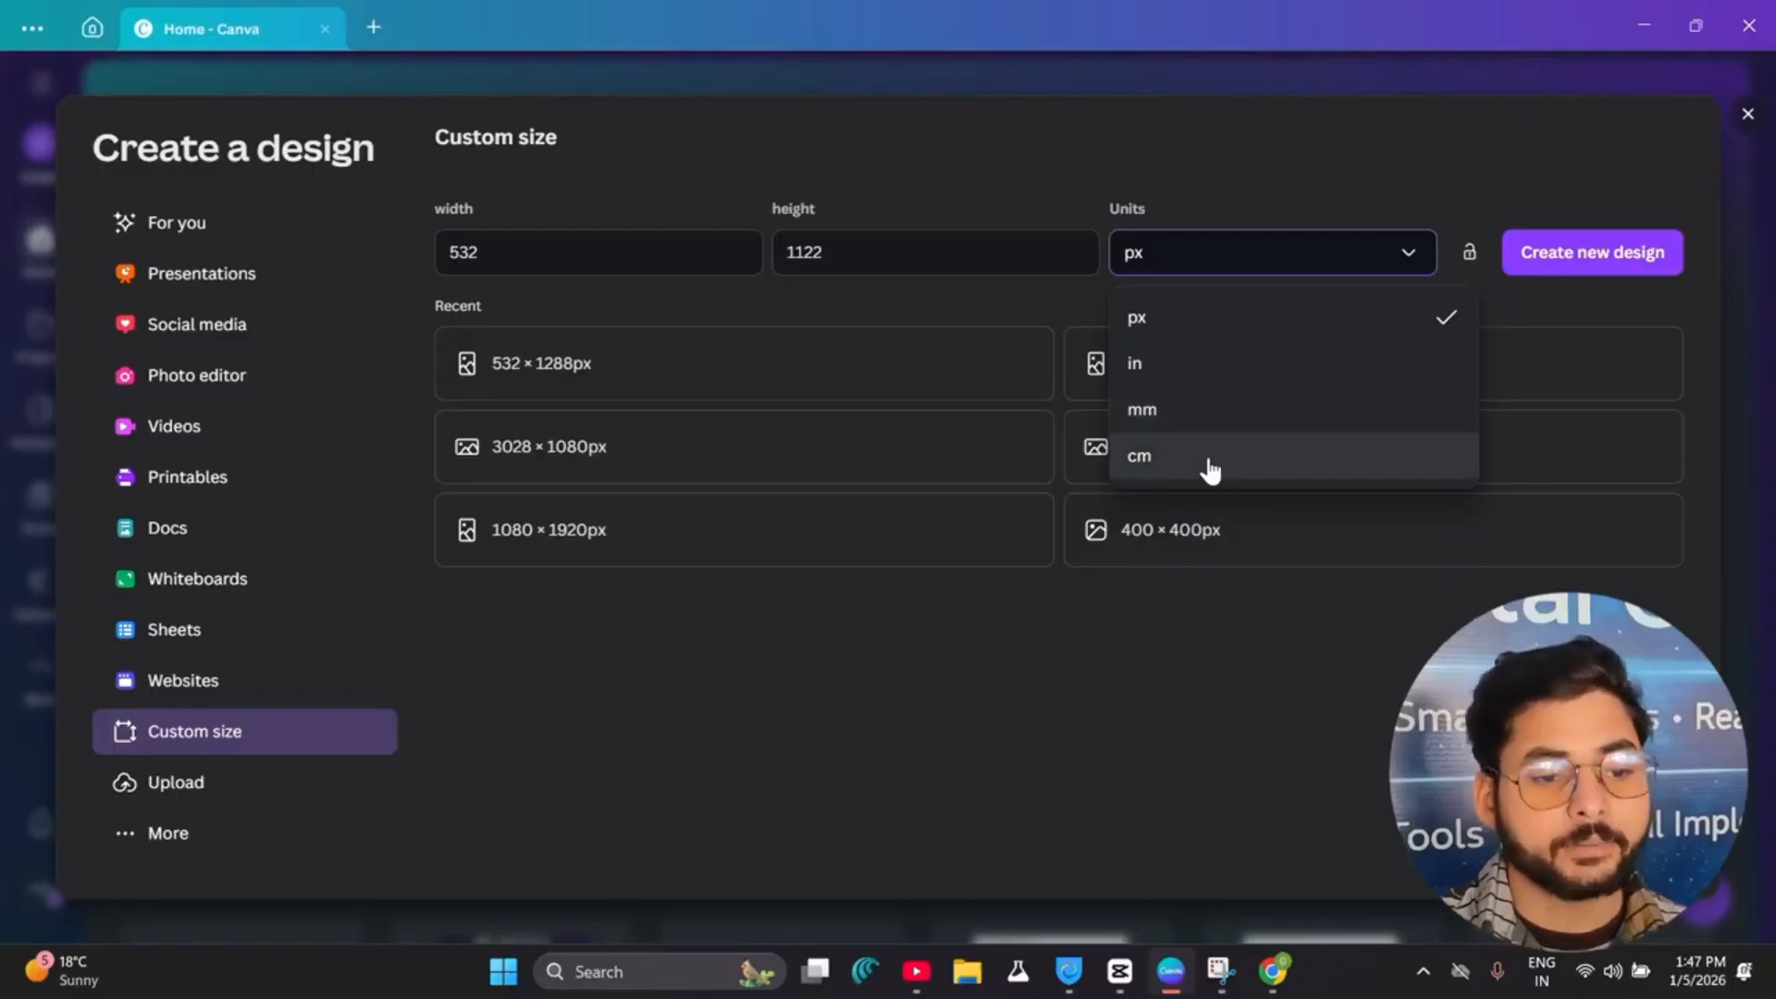
{"action": "left_click", "coordinate": [1214, 317]}
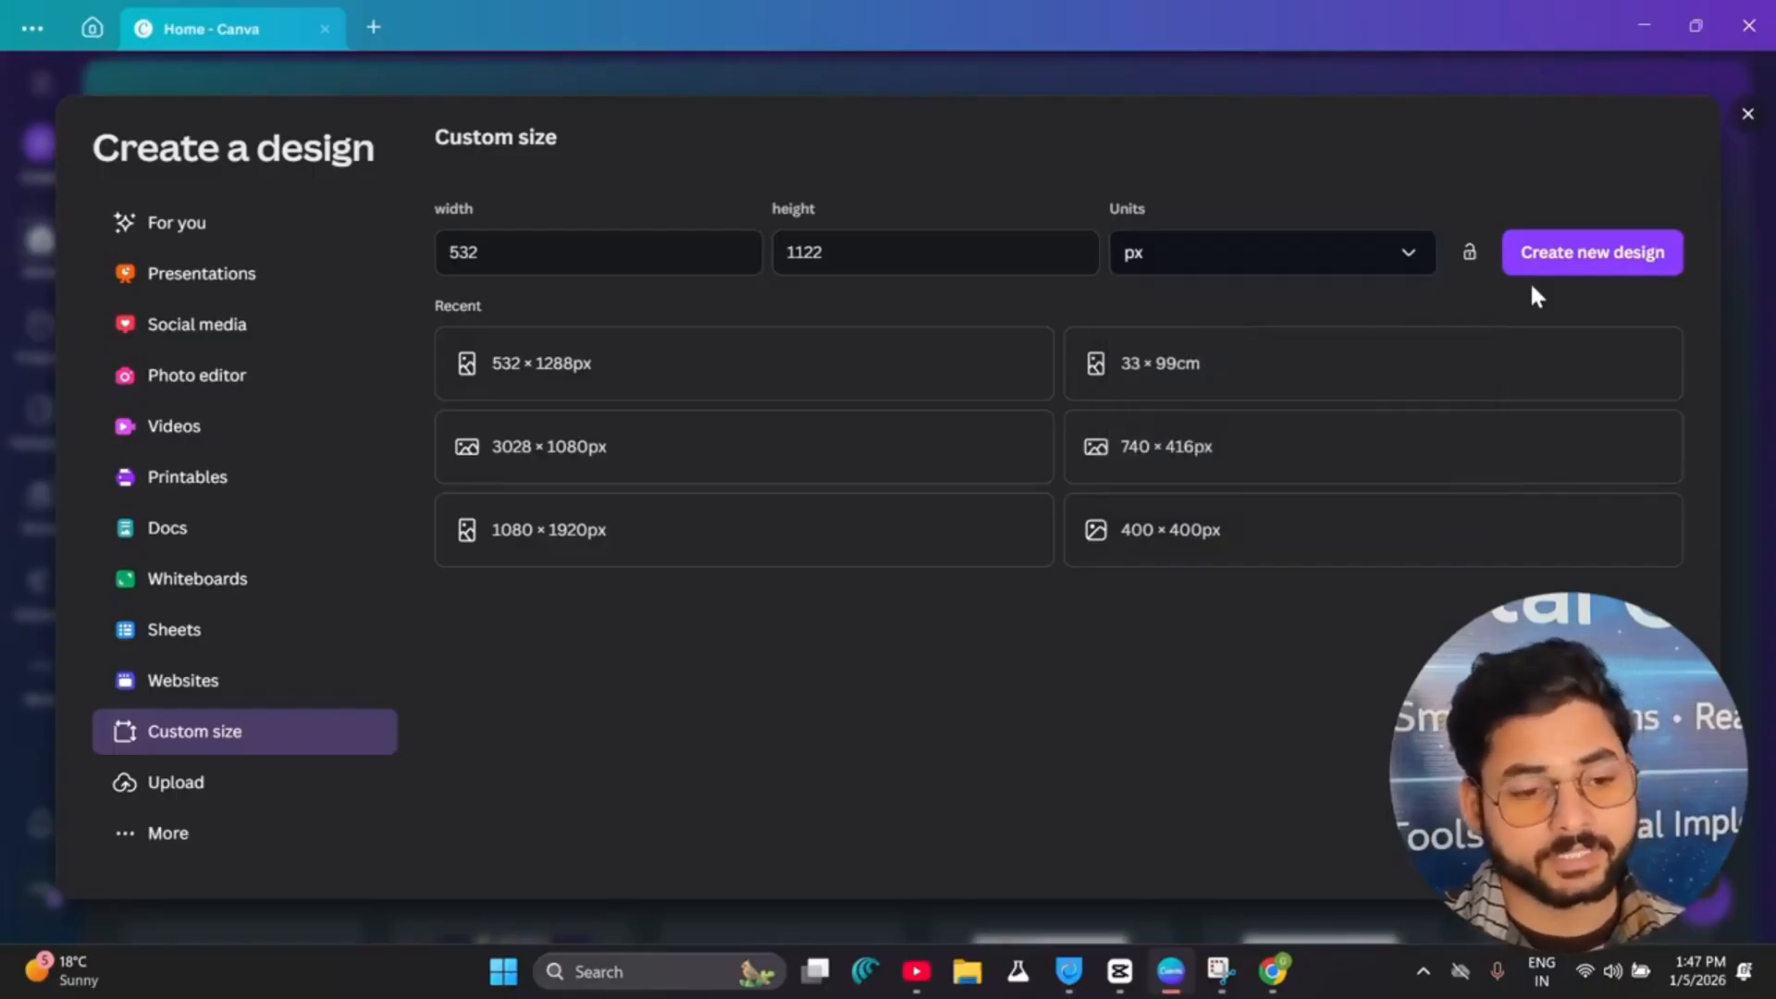
{"action": "left_click", "coordinate": [1592, 264]}
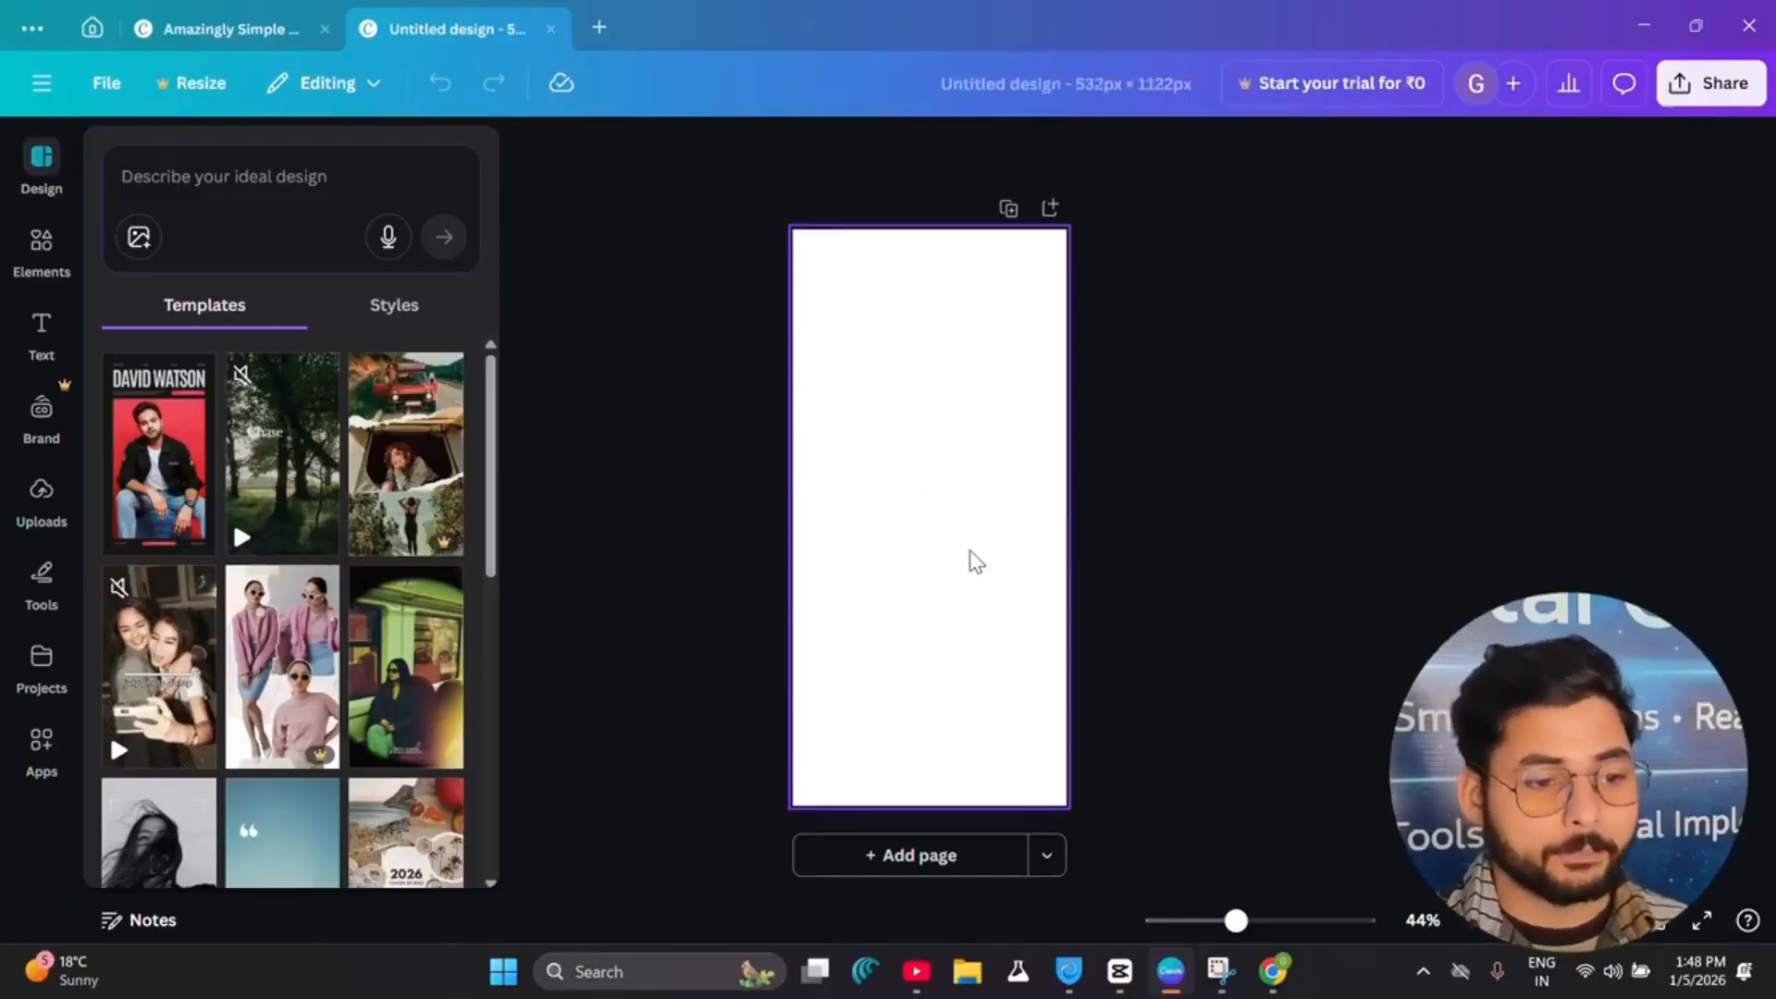
Step: Return to the home page and look through the recent designs
{"action": "left_click", "coordinate": [37, 83]}
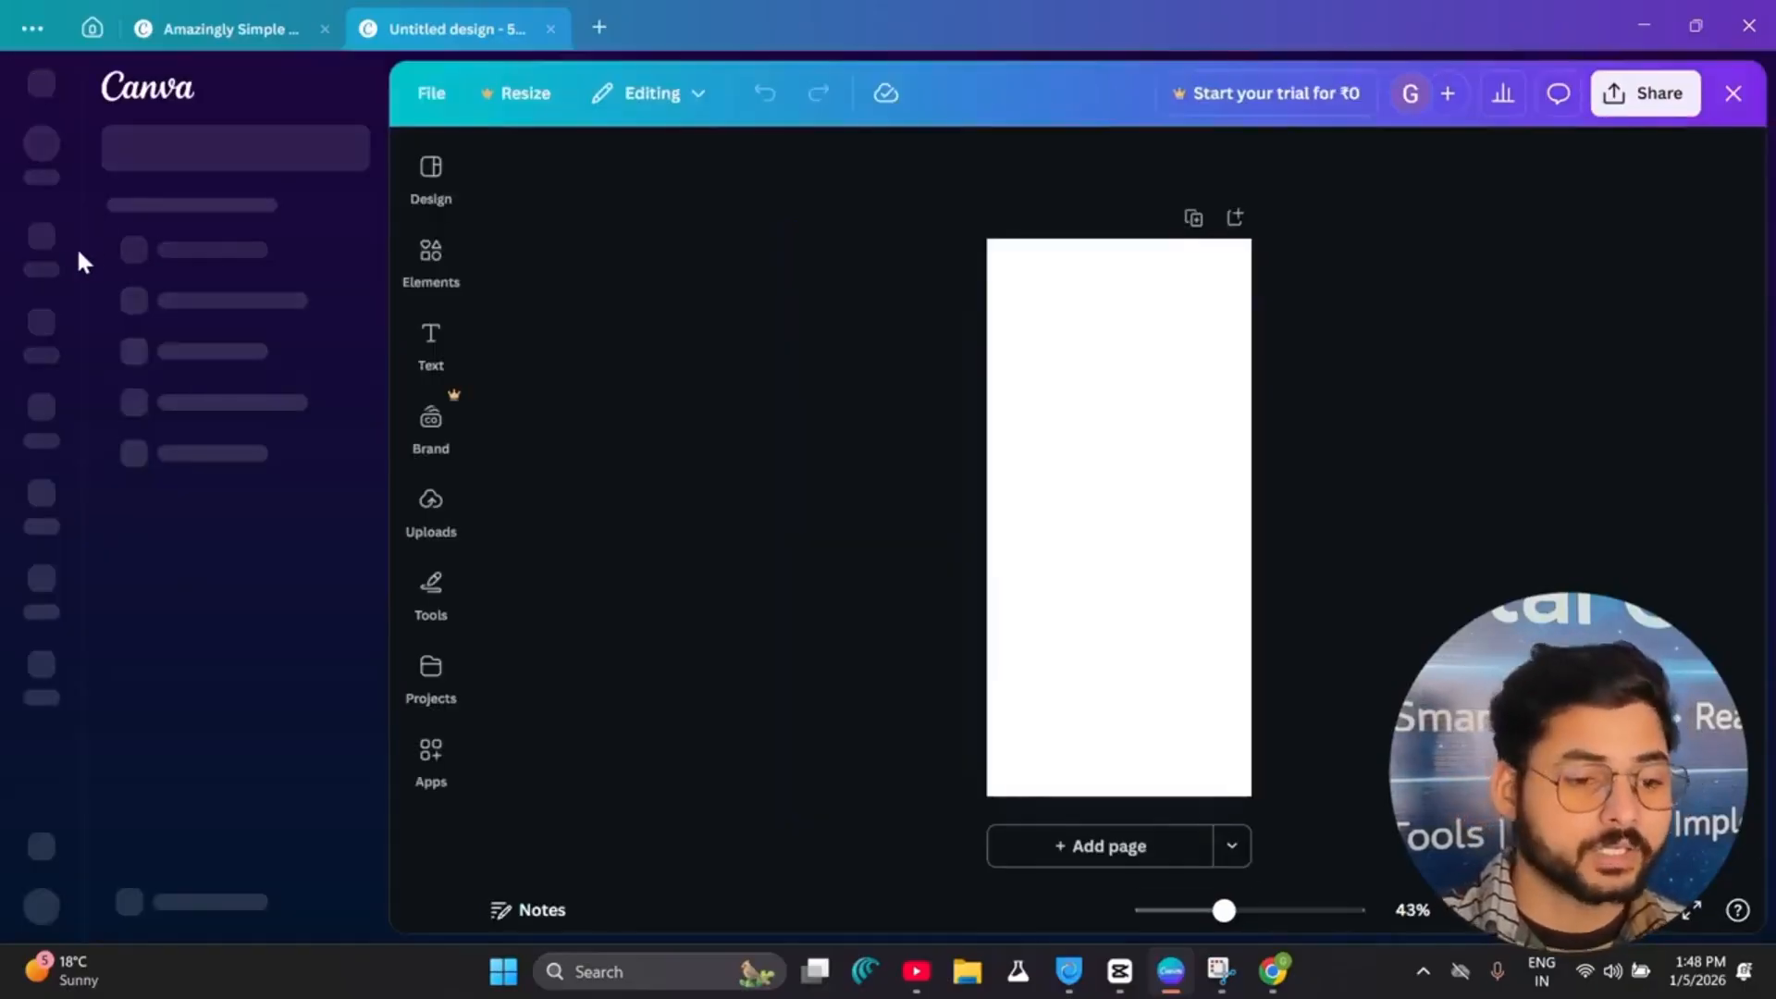
{"action": "left_click", "coordinate": [47, 250]}
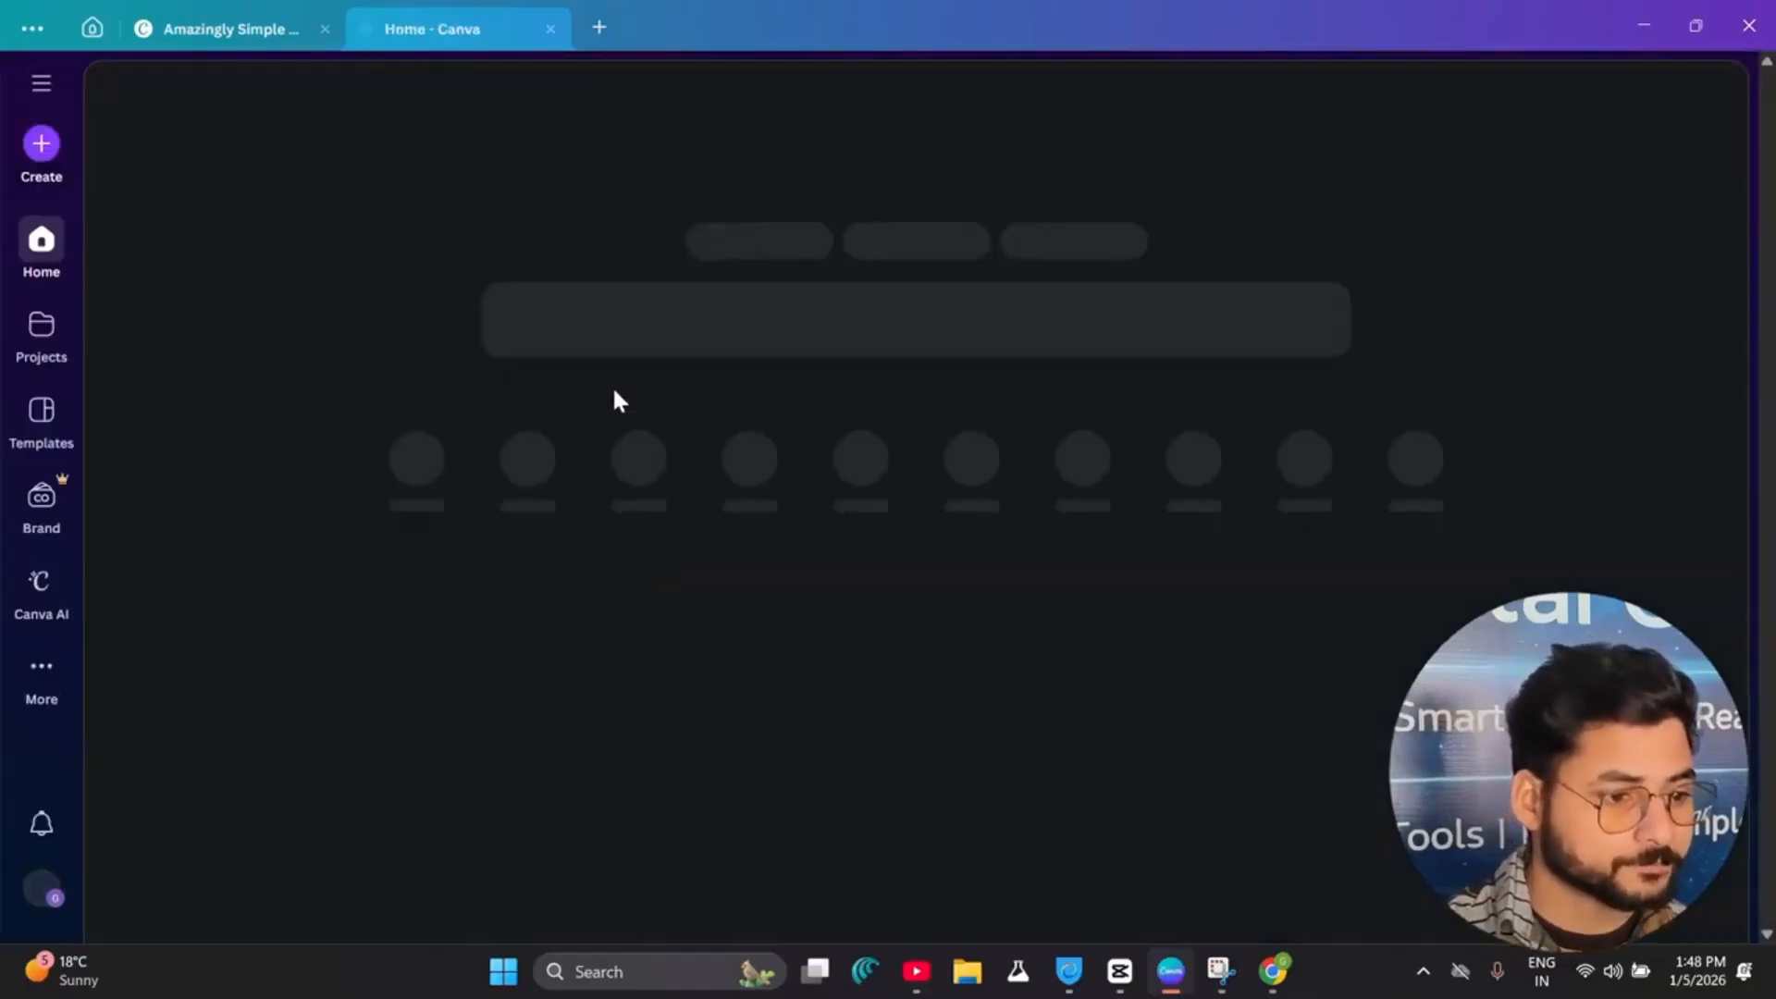
{"action": "scroll", "coordinate": [500, 555], "scroll_direction": "down", "scroll_amount": 5}
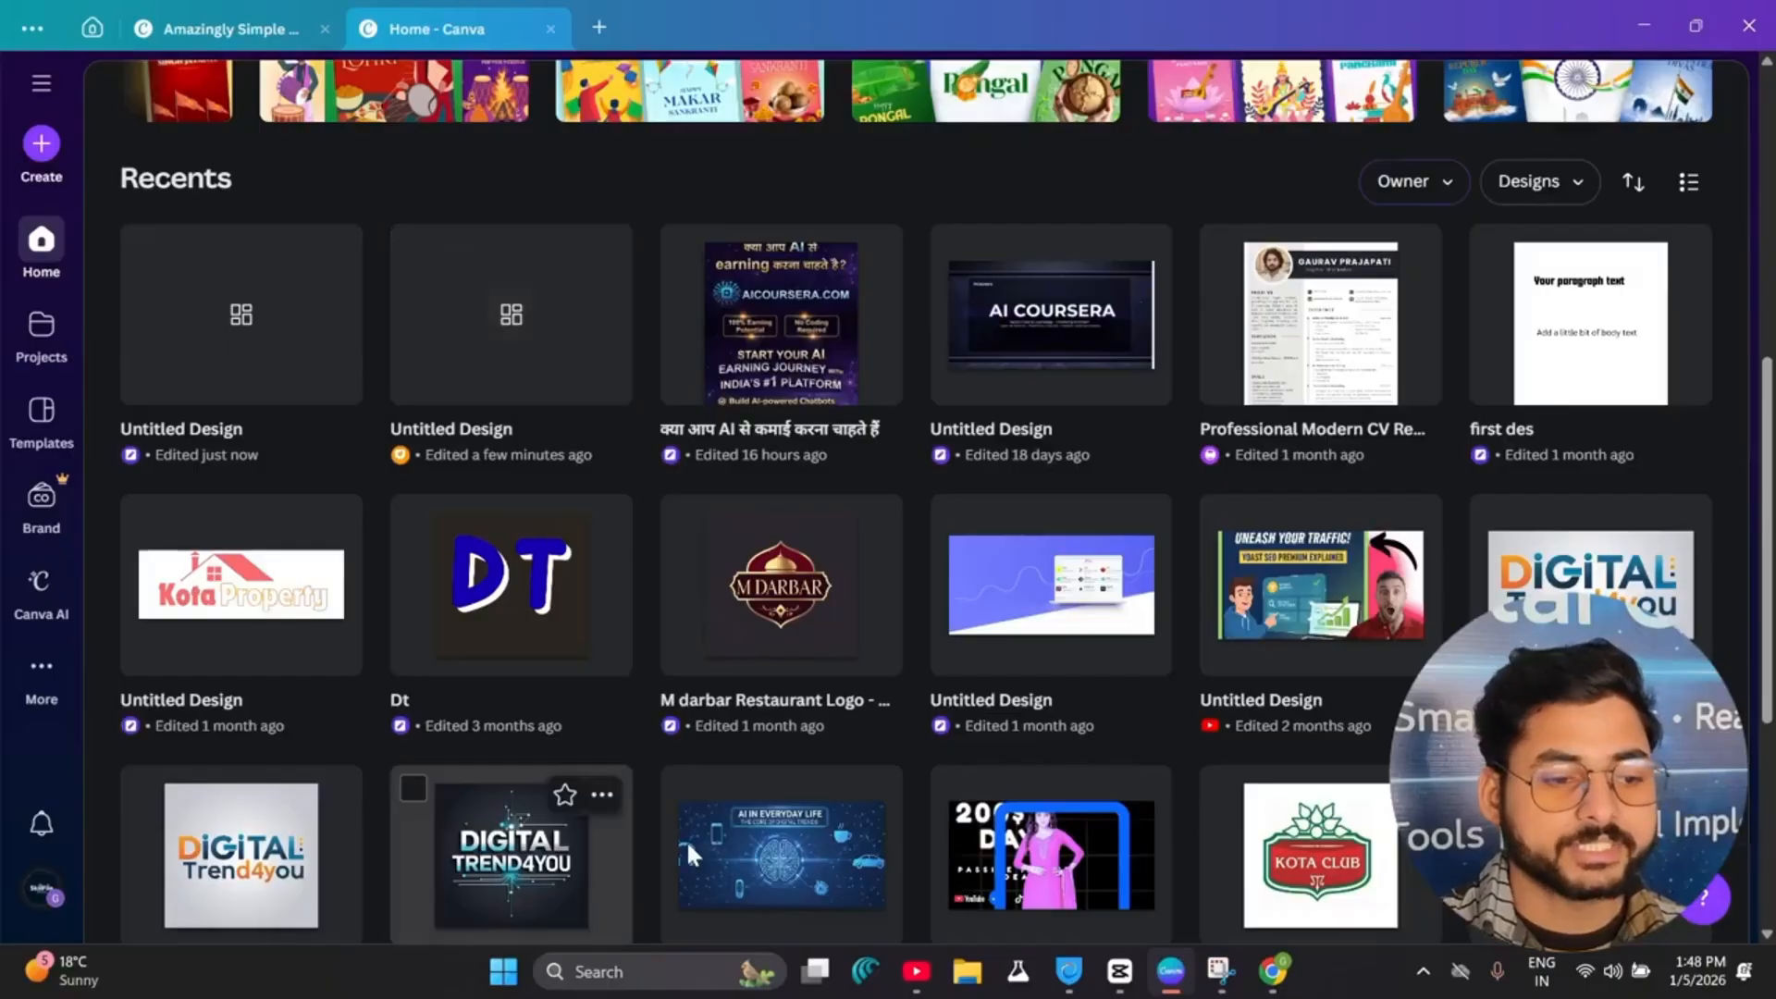
{"action": "scroll", "coordinate": [908, 796], "scroll_direction": "down", "scroll_amount": 15}
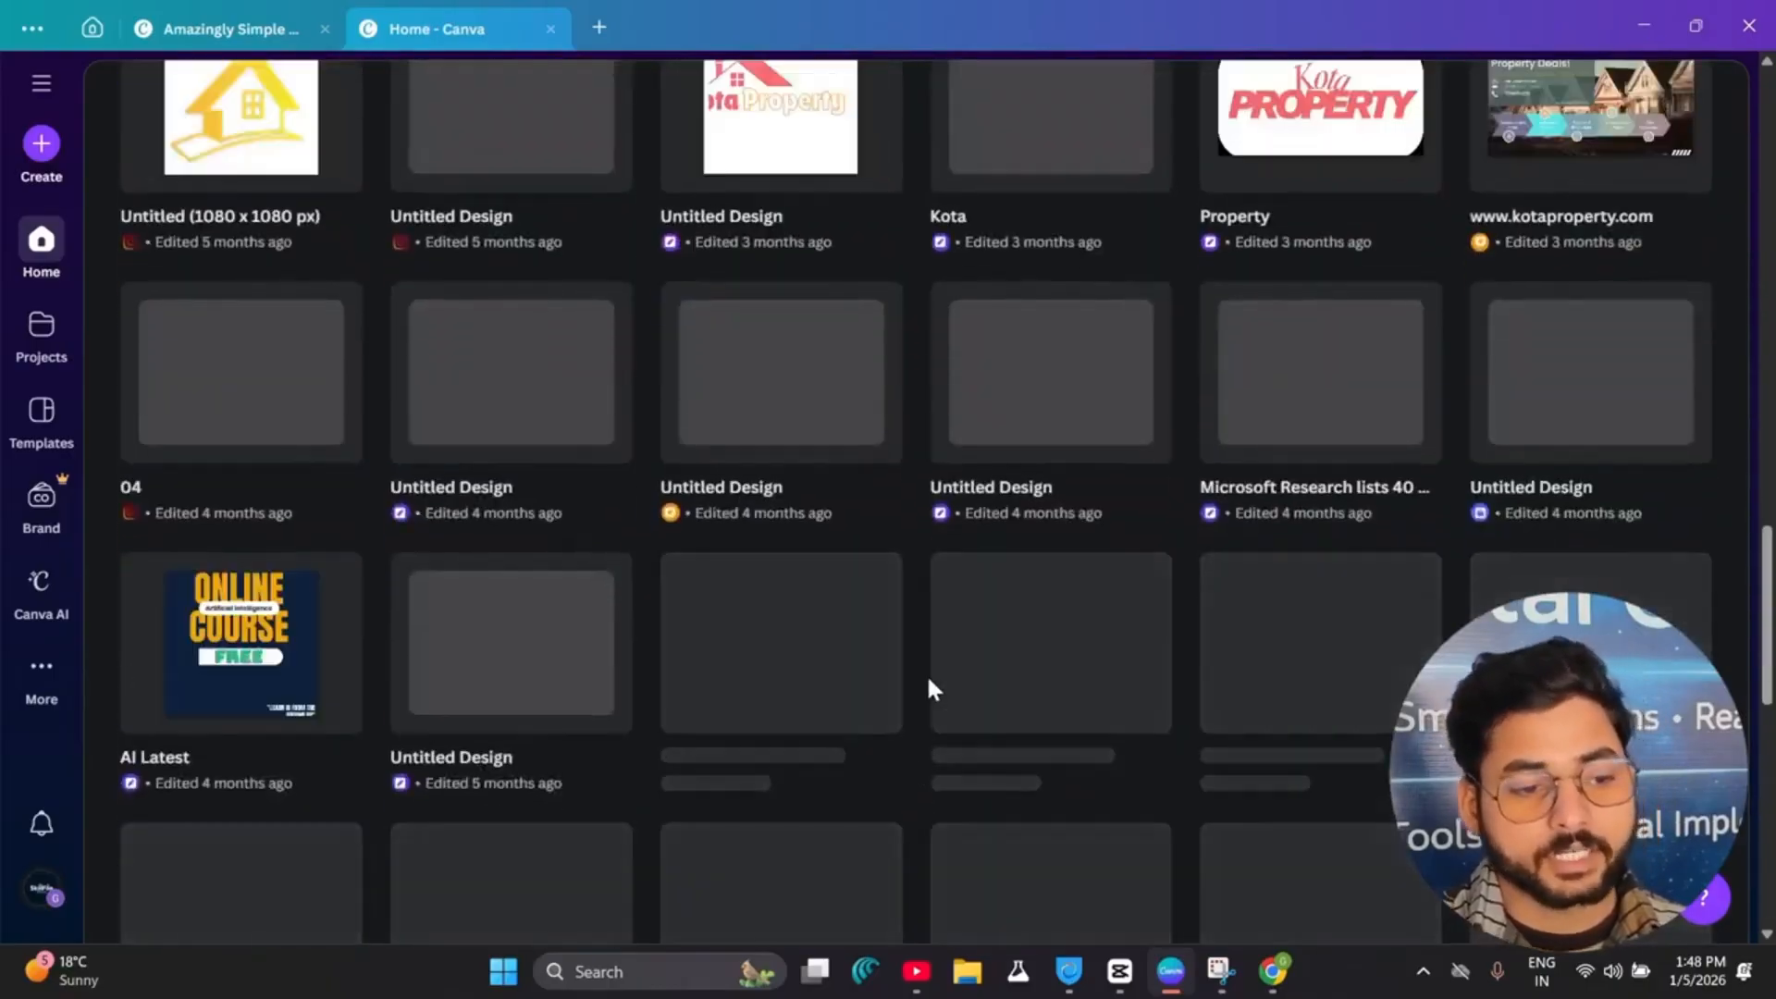
{"action": "scroll", "coordinate": [1302, 569], "scroll_direction": "up", "scroll_amount": 20}
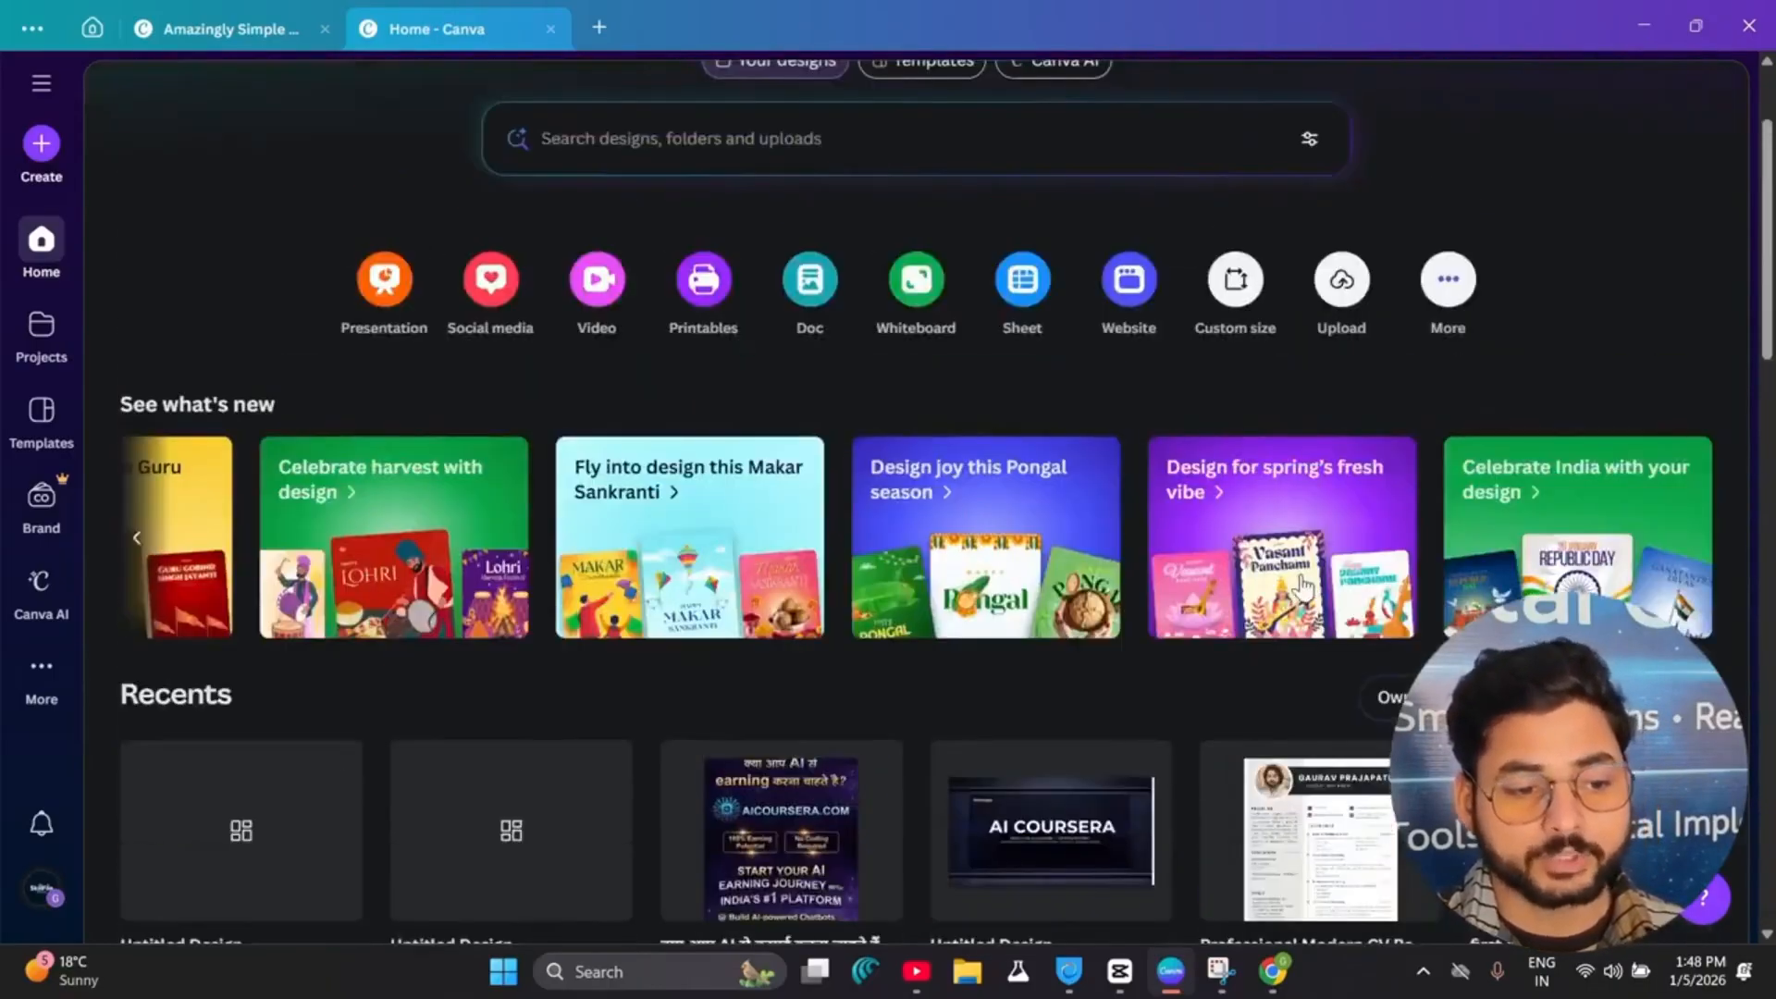
{"action": "scroll", "coordinate": [1082, 820], "scroll_direction": "down", "scroll_amount": 7}
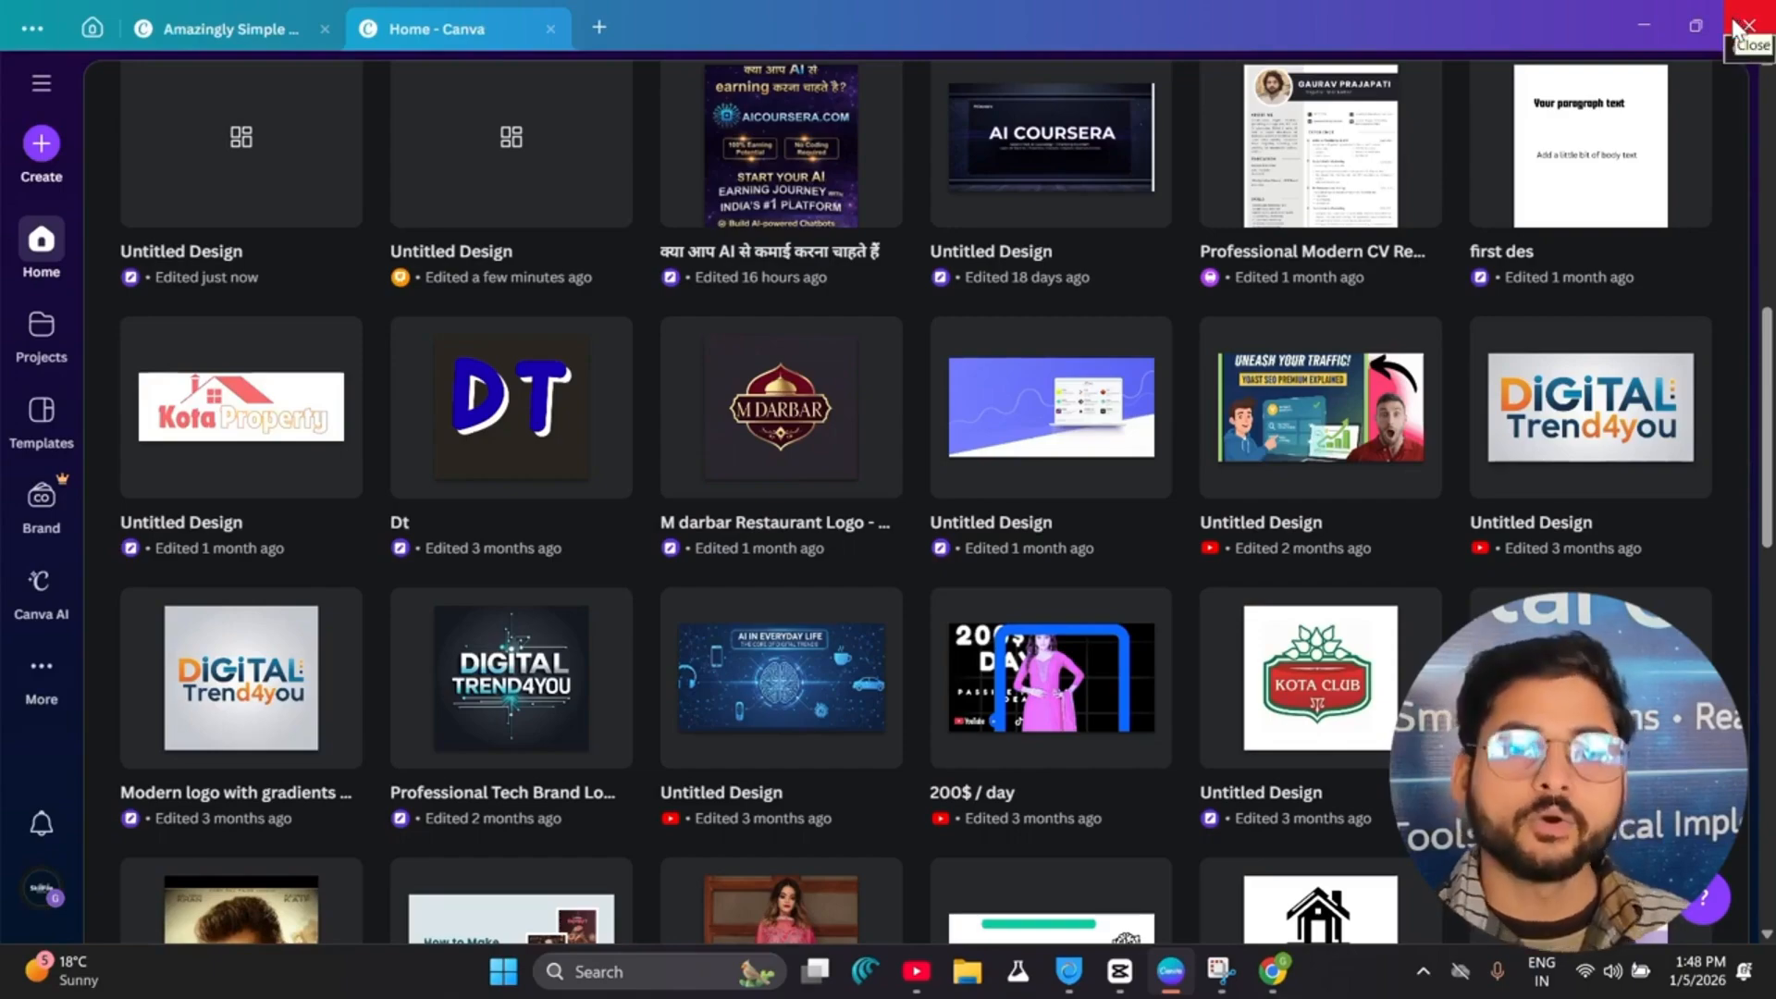
Step: Leave the recent designs and open the Projects page to view all projects and folders
{"action": "scroll", "coordinate": [1274, 342], "scroll_direction": "up", "scroll_amount": 6}
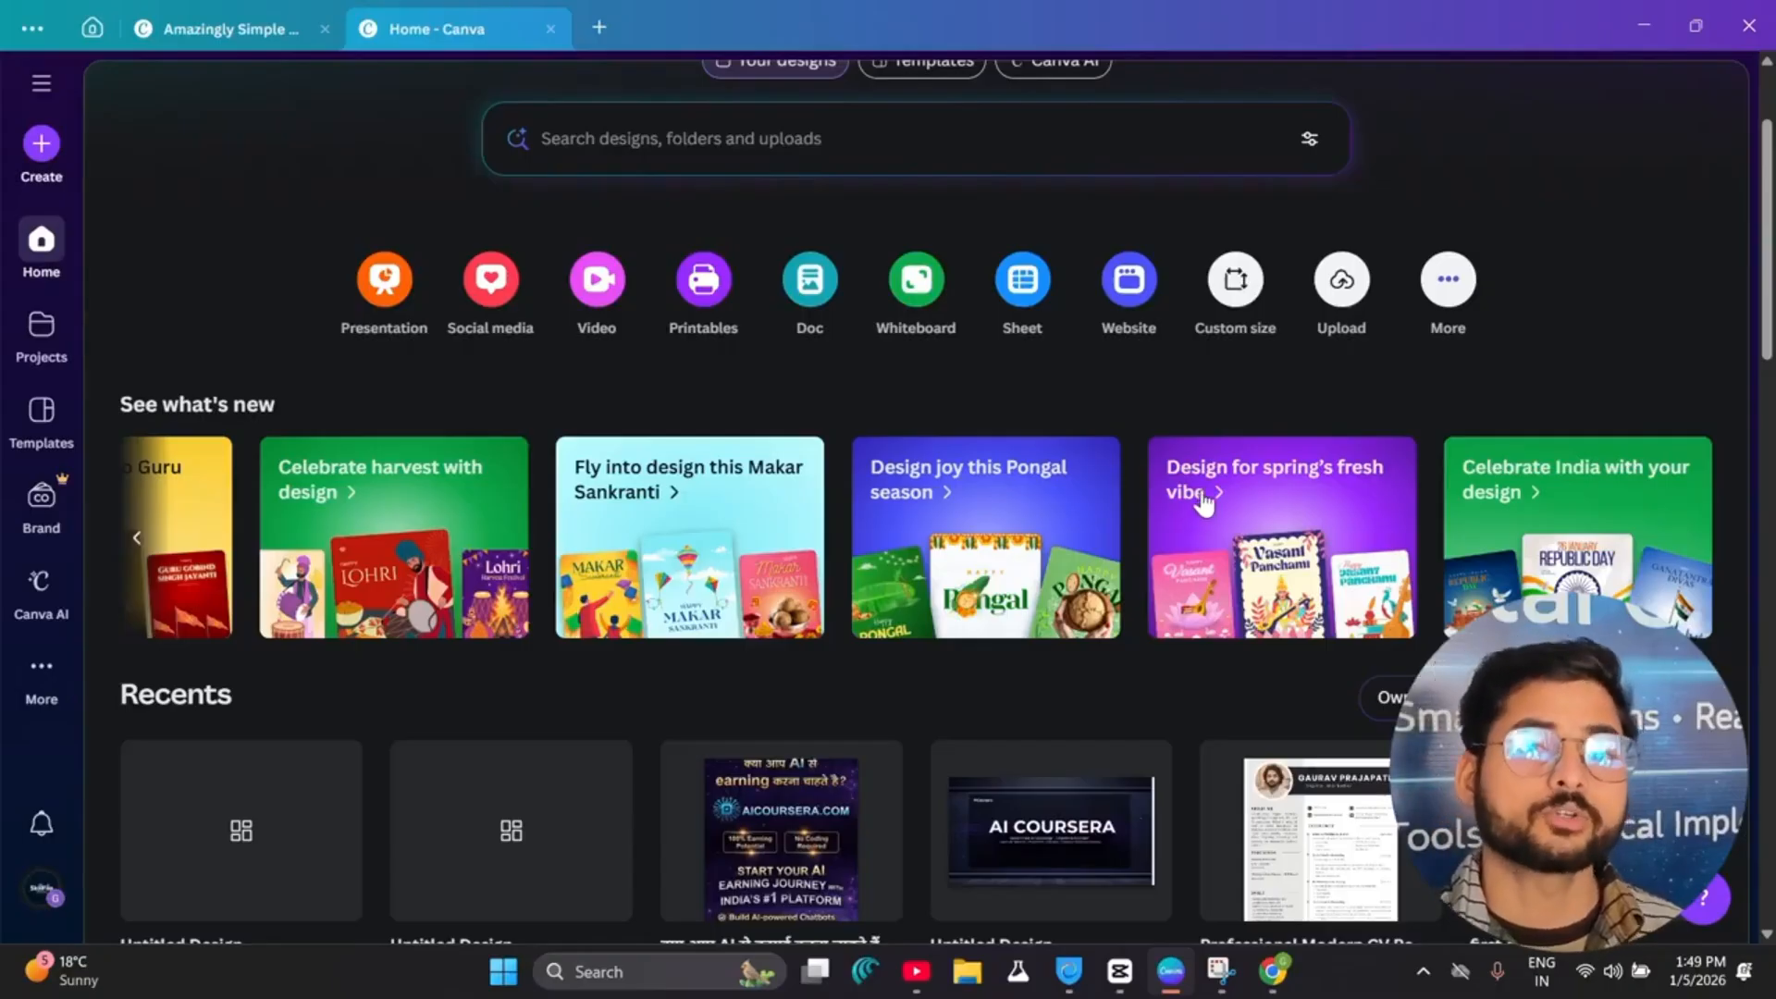
{"action": "scroll", "coordinate": [365, 506], "scroll_direction": "up", "scroll_amount": 2}
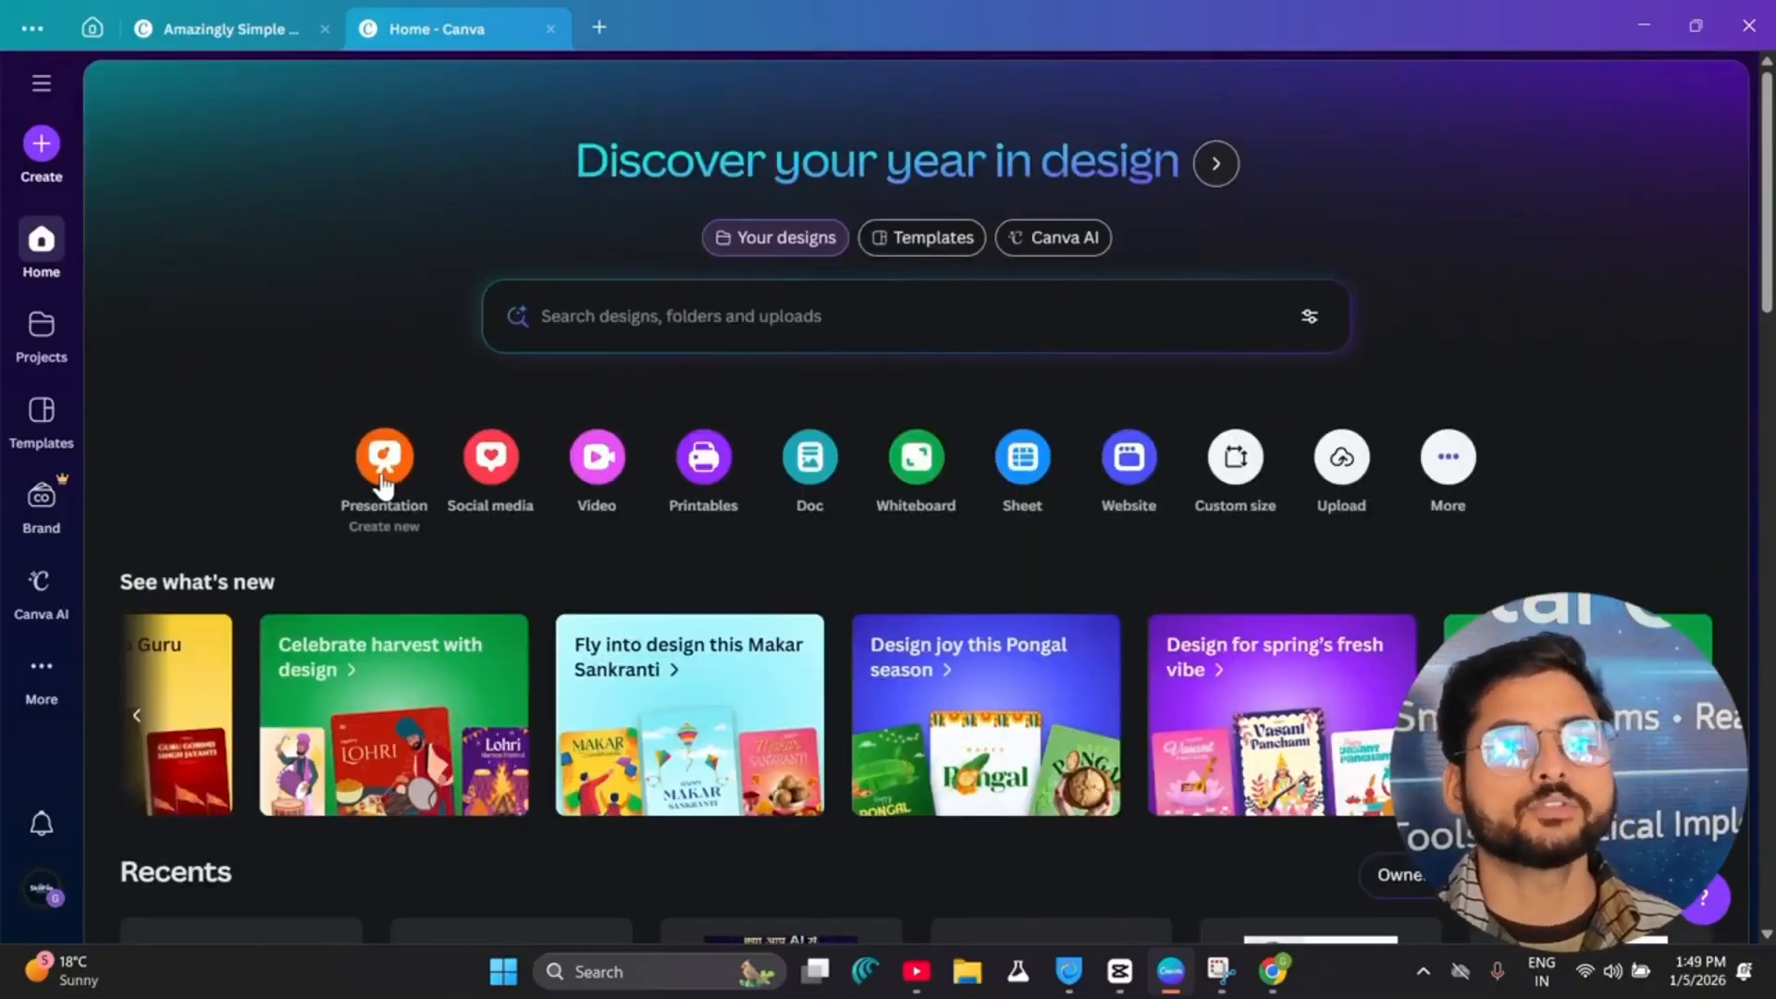
{"action": "left_click", "coordinate": [47, 349]}
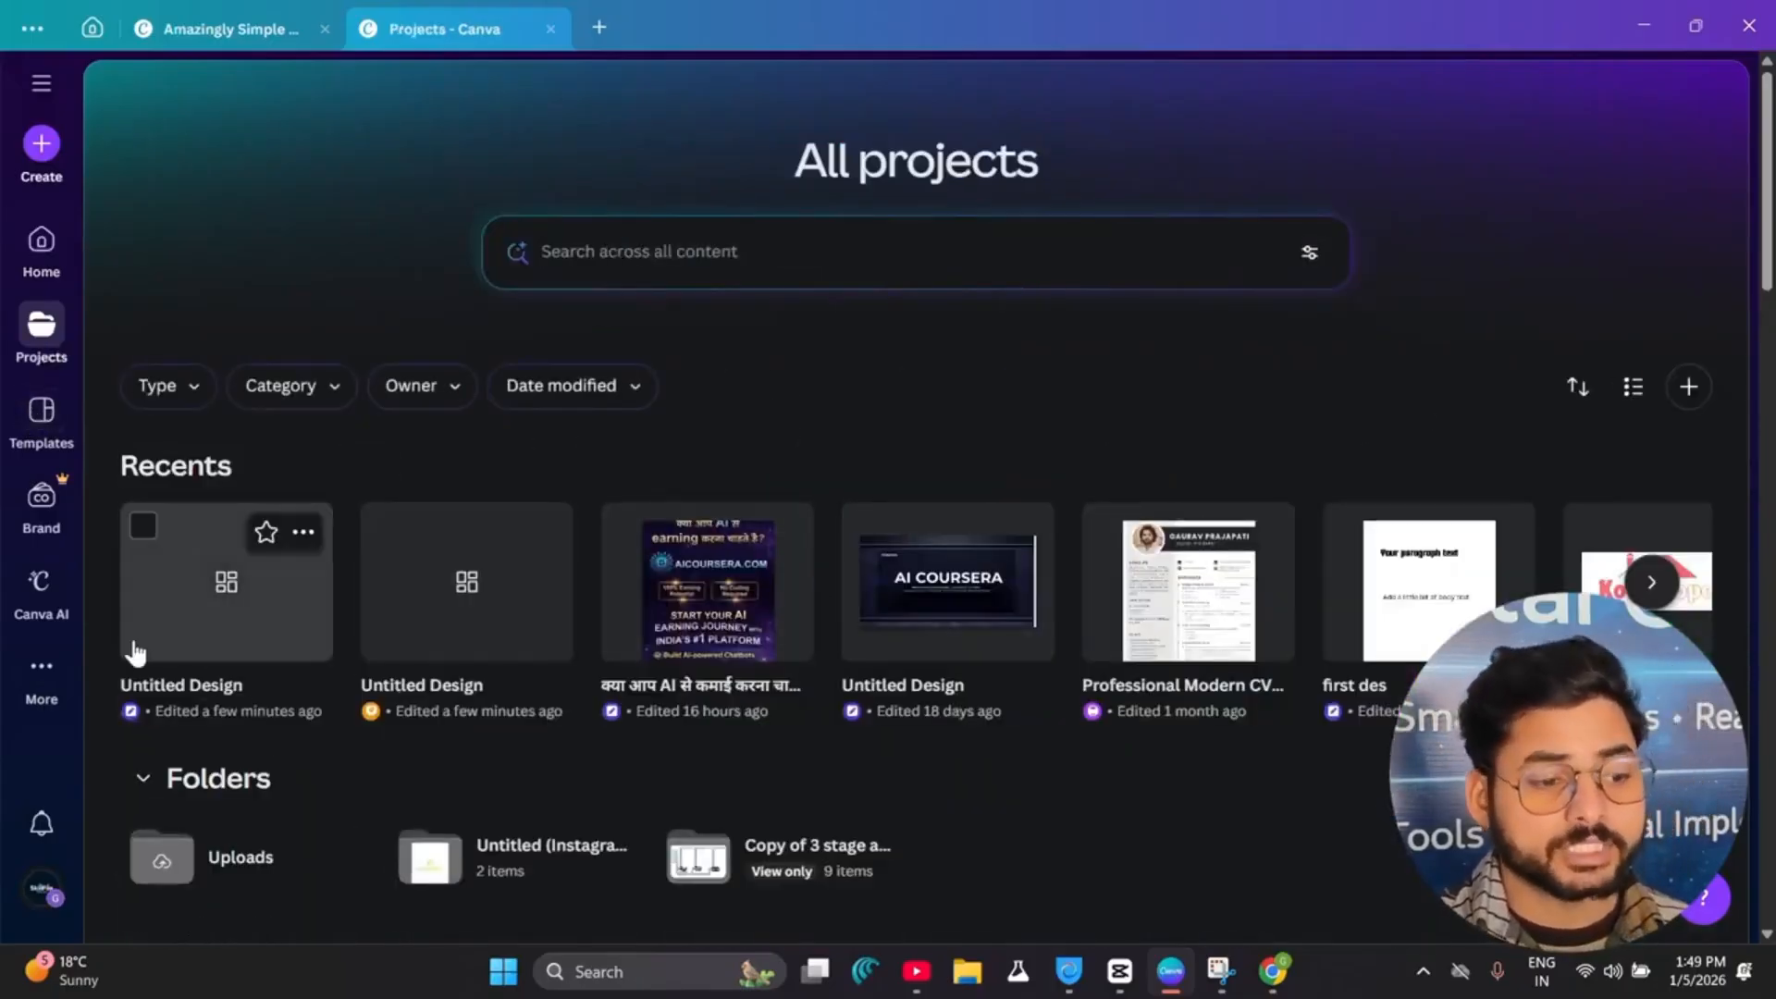
Step: Look through the template categories and suggestions on the Templates page, and view the Brand Kit's assets
{"action": "left_click", "coordinate": [52, 423]}
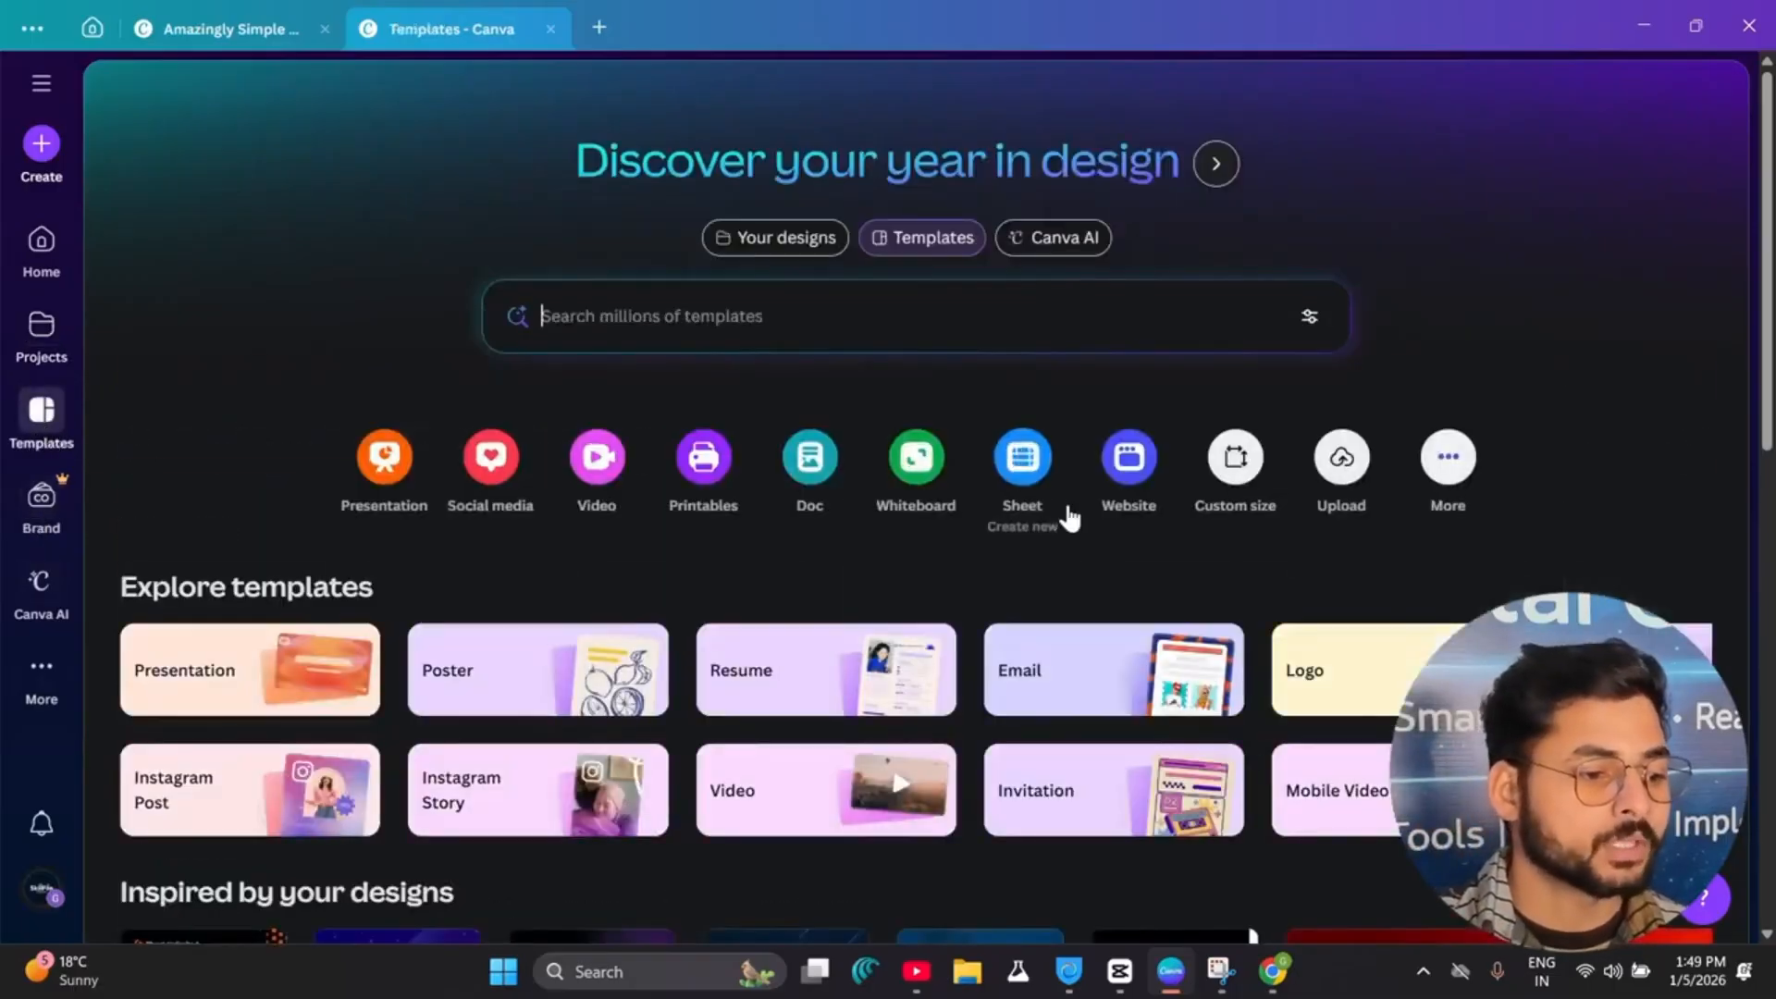
{"action": "scroll", "coordinate": [1062, 513], "scroll_direction": "down", "scroll_amount": 6}
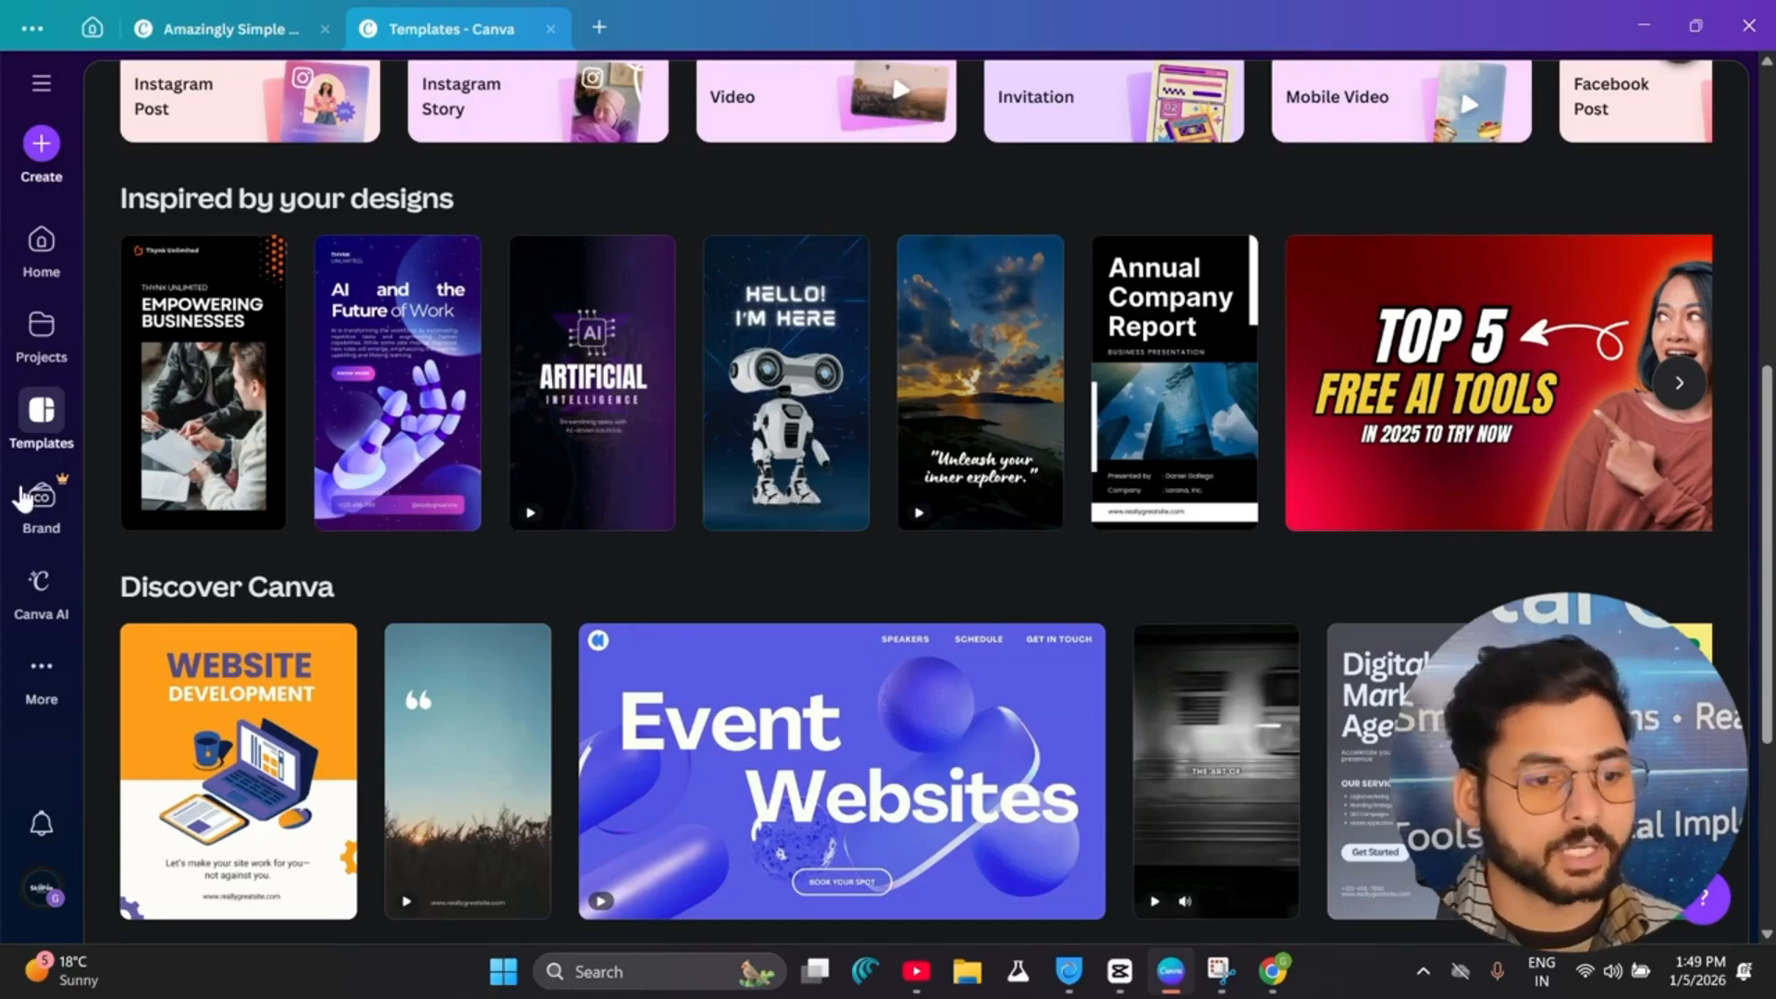
{"action": "left_click", "coordinate": [47, 504]}
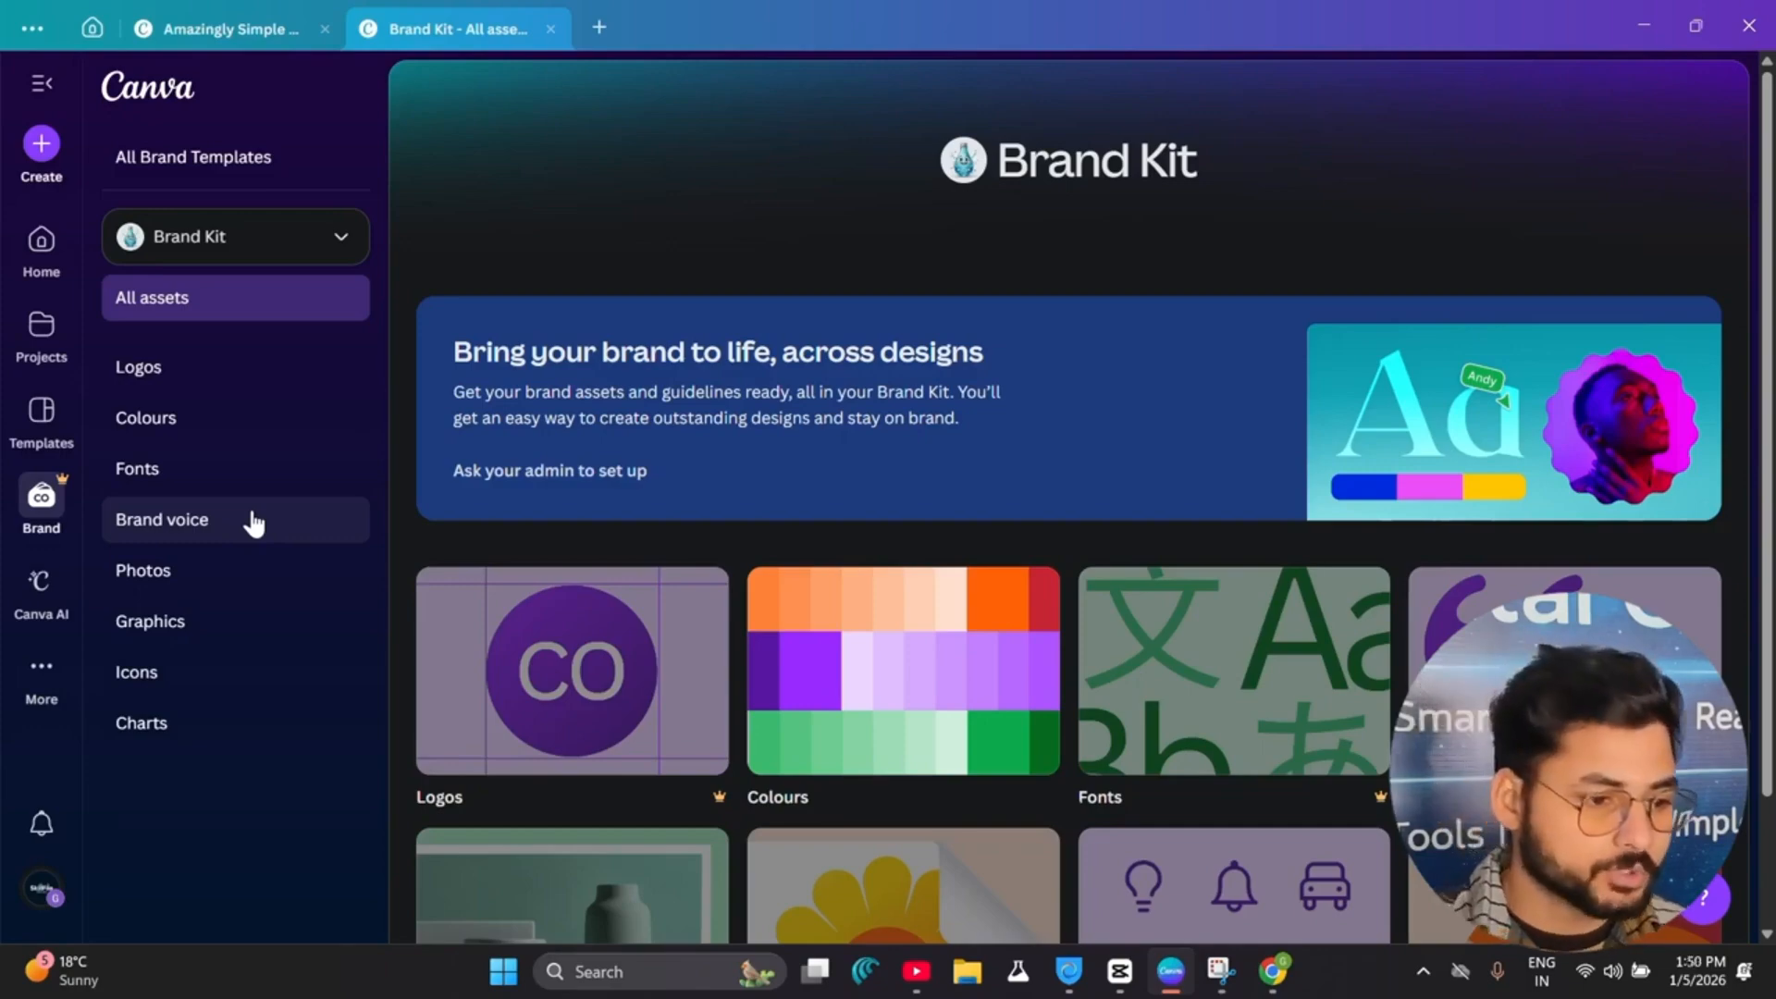
Step: Open Canva AI and look through the example ideas for designs, code, videos, images and writing
{"action": "left_click", "coordinate": [51, 598]}
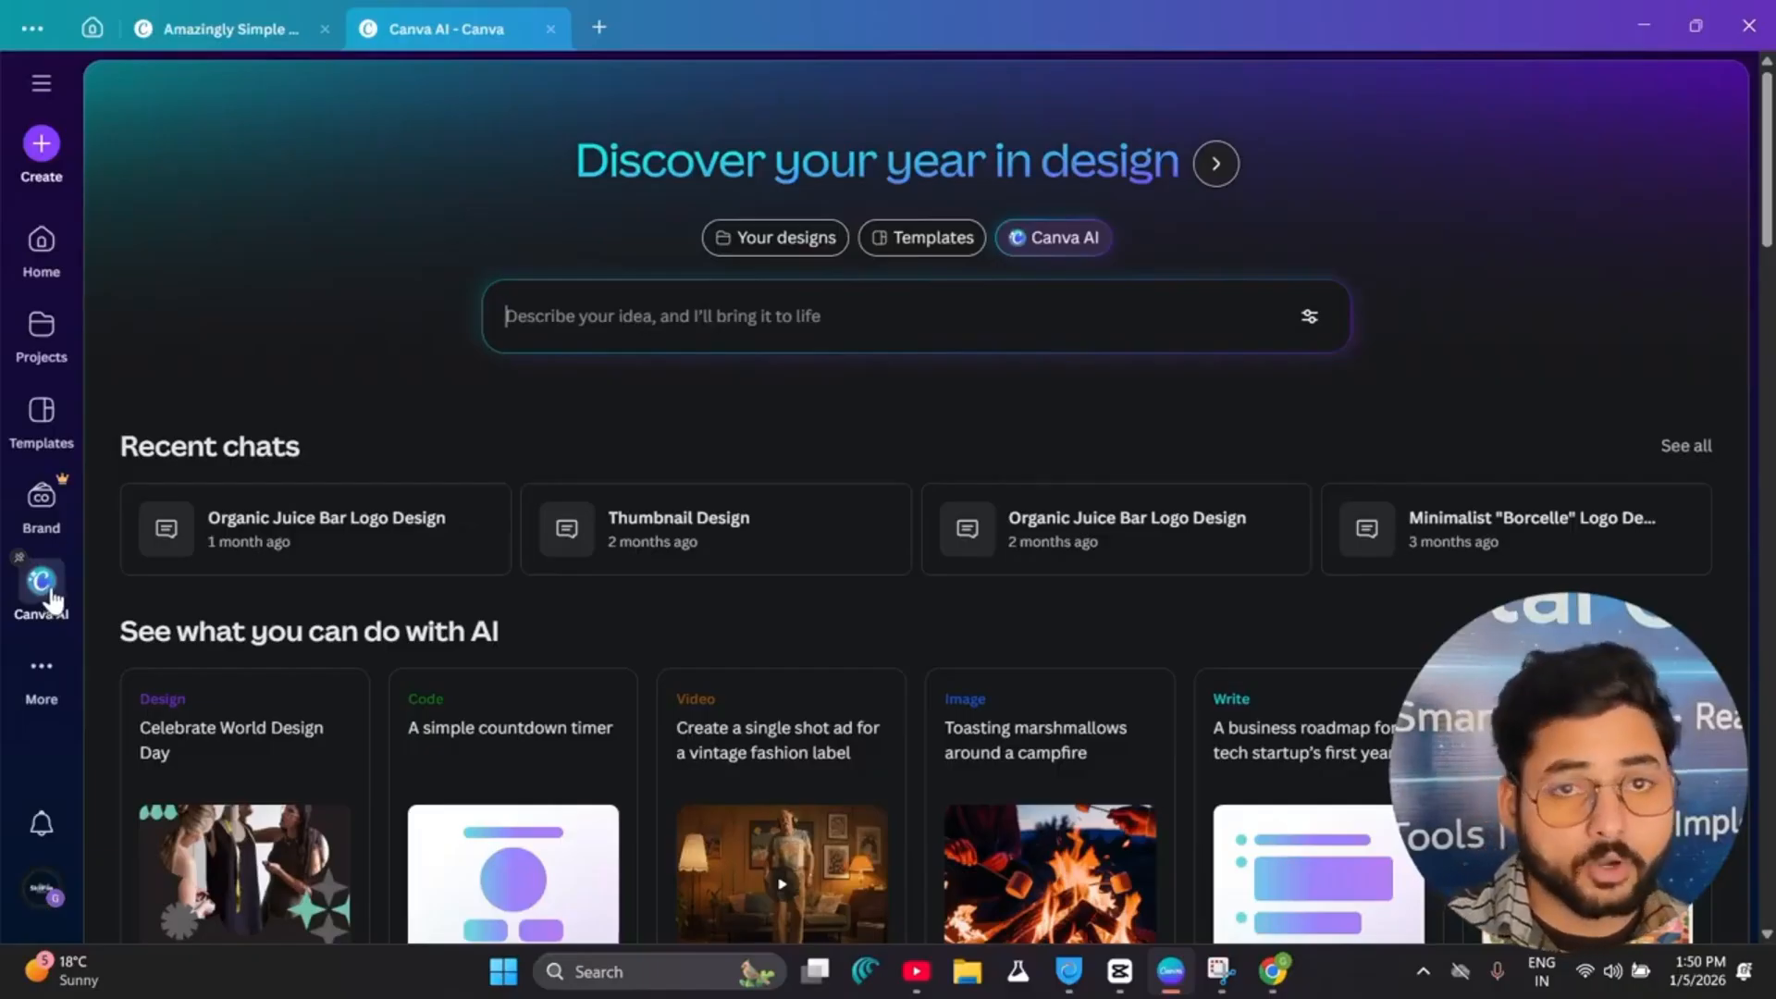
{"action": "scroll", "coordinate": [635, 417], "scroll_direction": "down", "scroll_amount": 15}
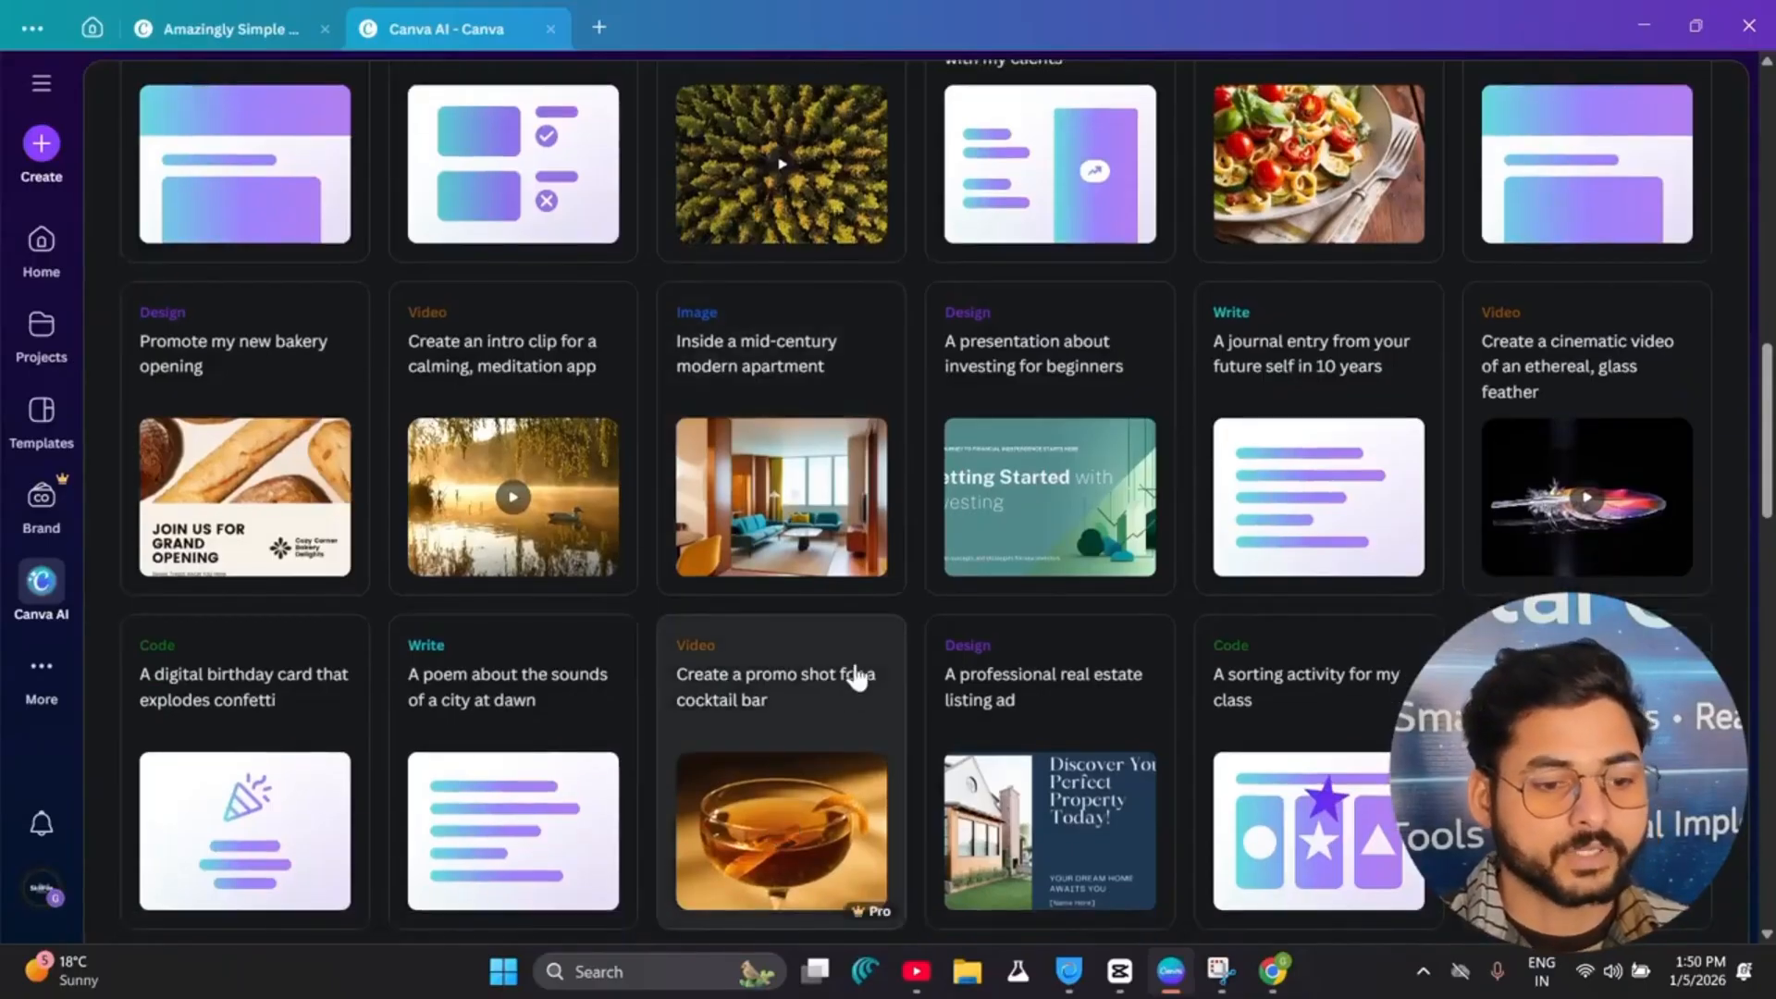
{"action": "scroll", "coordinate": [859, 683], "scroll_direction": "up", "scroll_amount": 10}
{"action": "scroll", "coordinate": [858, 680], "scroll_direction": "up", "scroll_amount": 4}
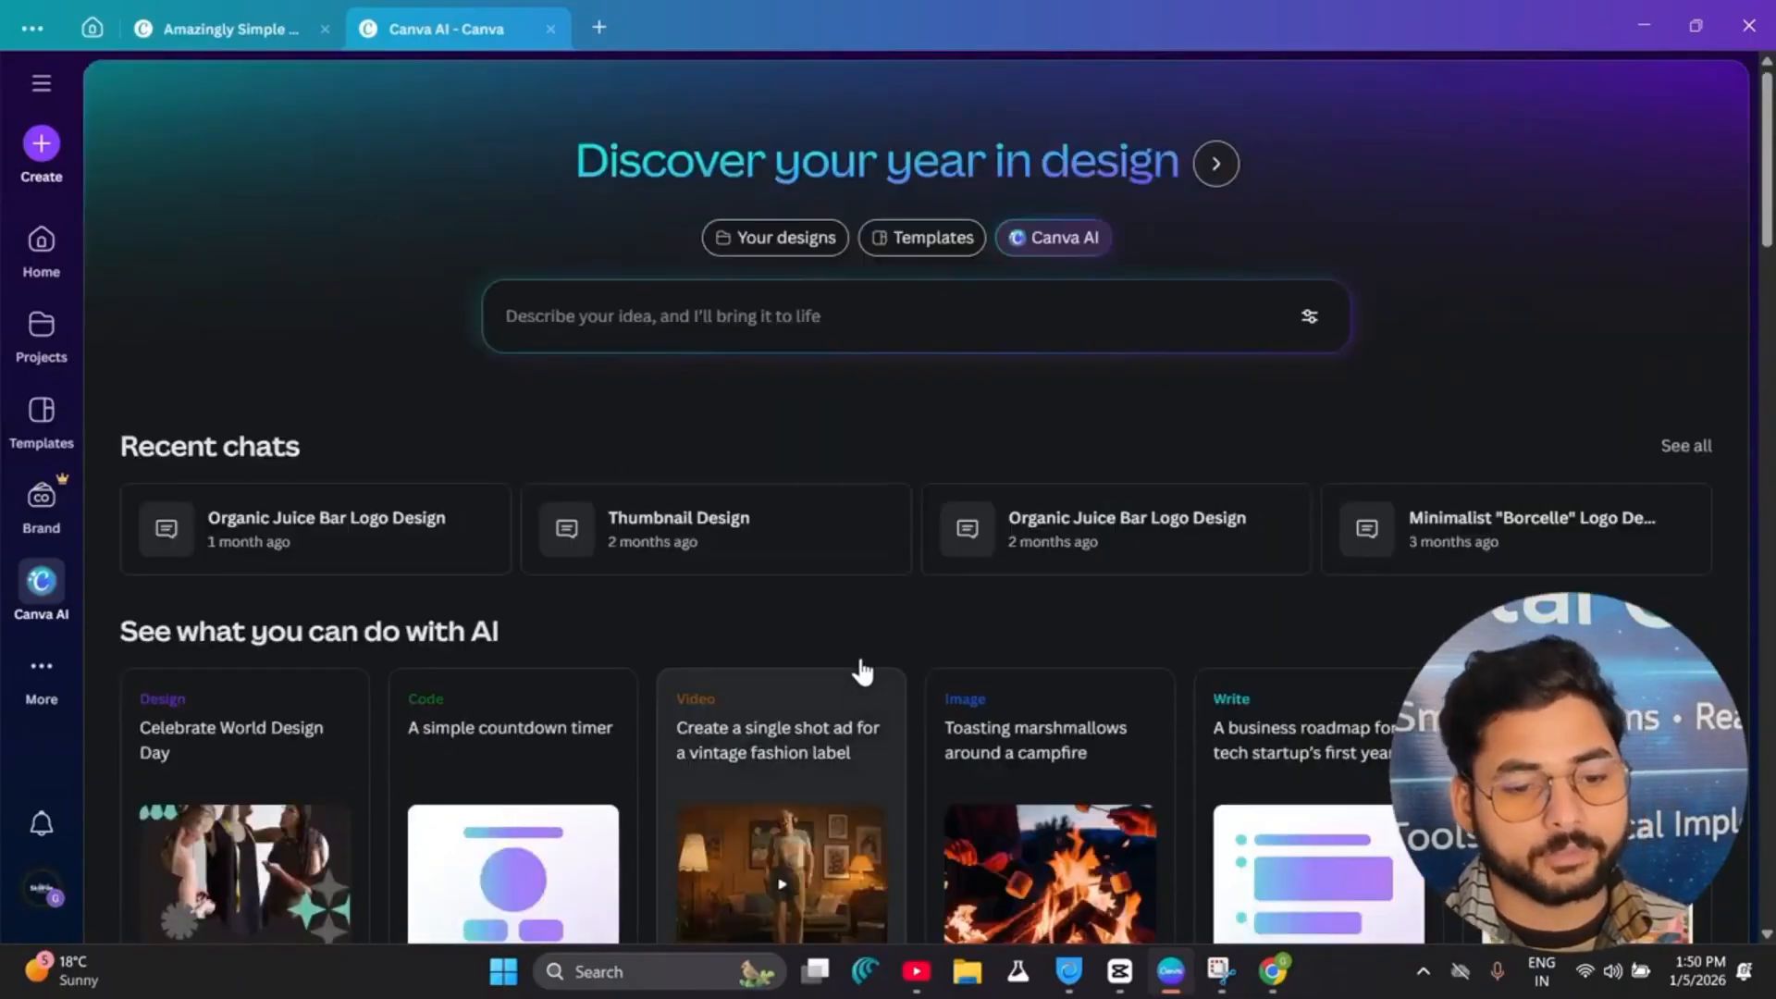
Step: Expand the Canva AI prompt and check its options for adding files and content, then dismiss them
{"action": "left_click", "coordinate": [708, 328]}
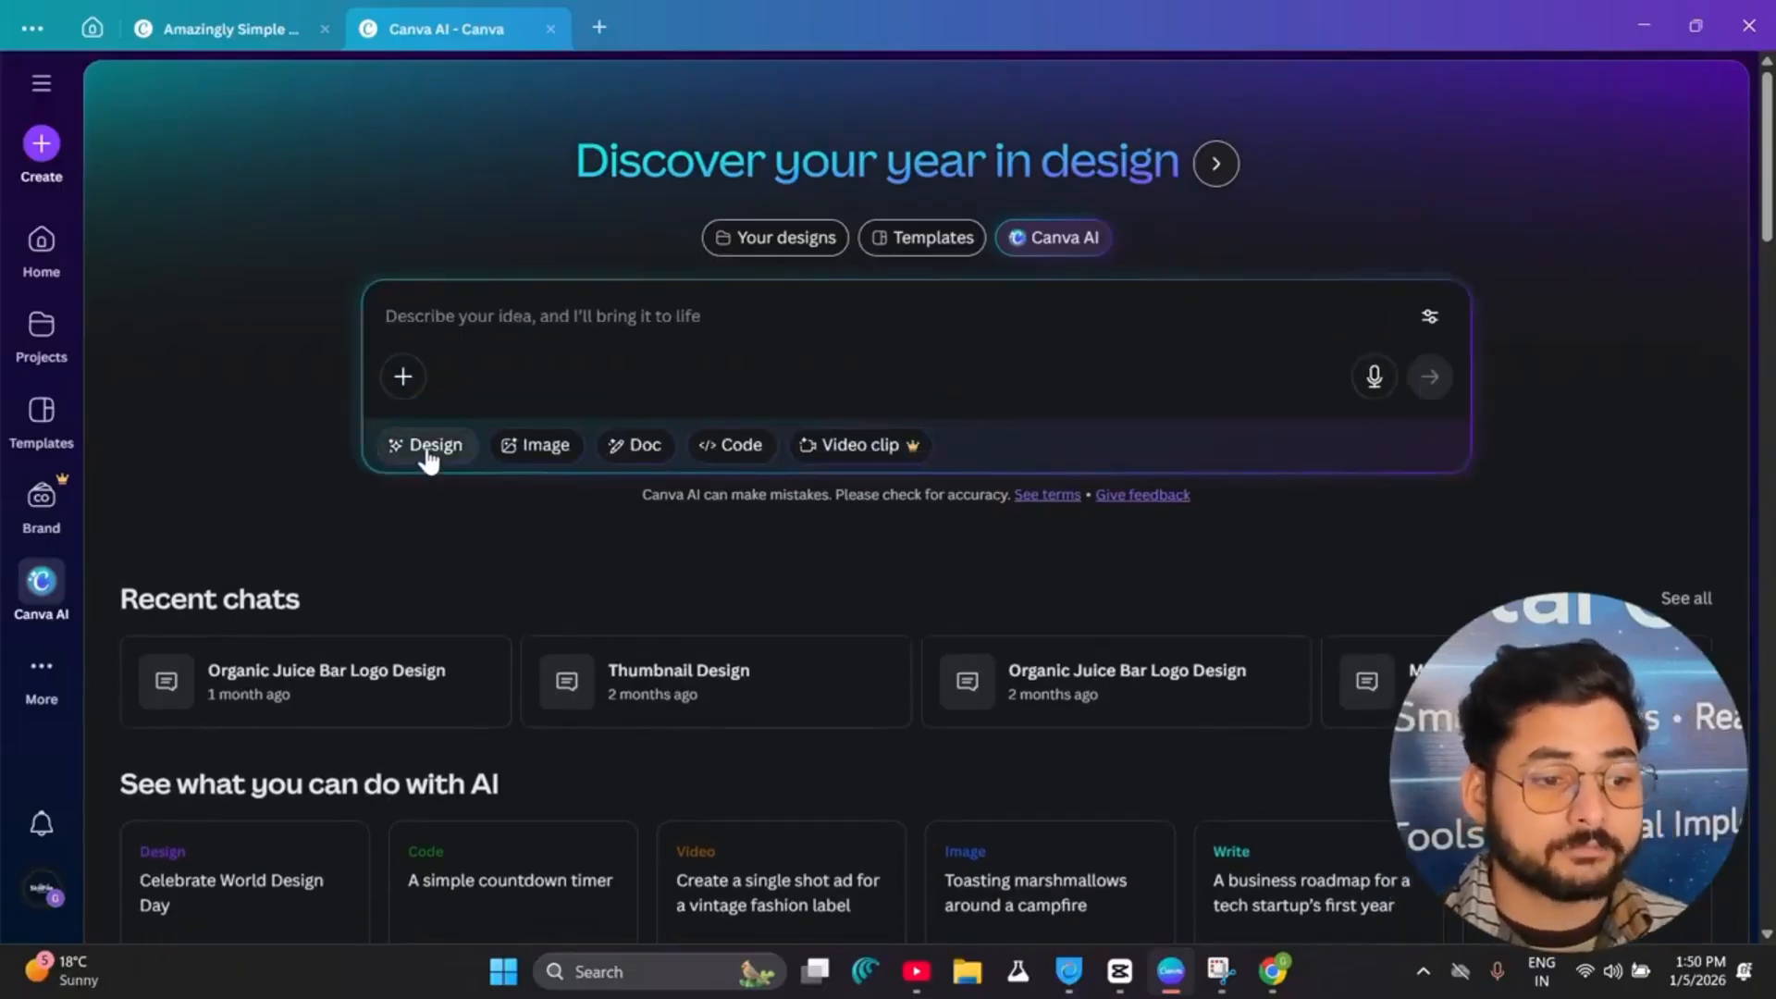
{"action": "left_click", "coordinate": [402, 376]}
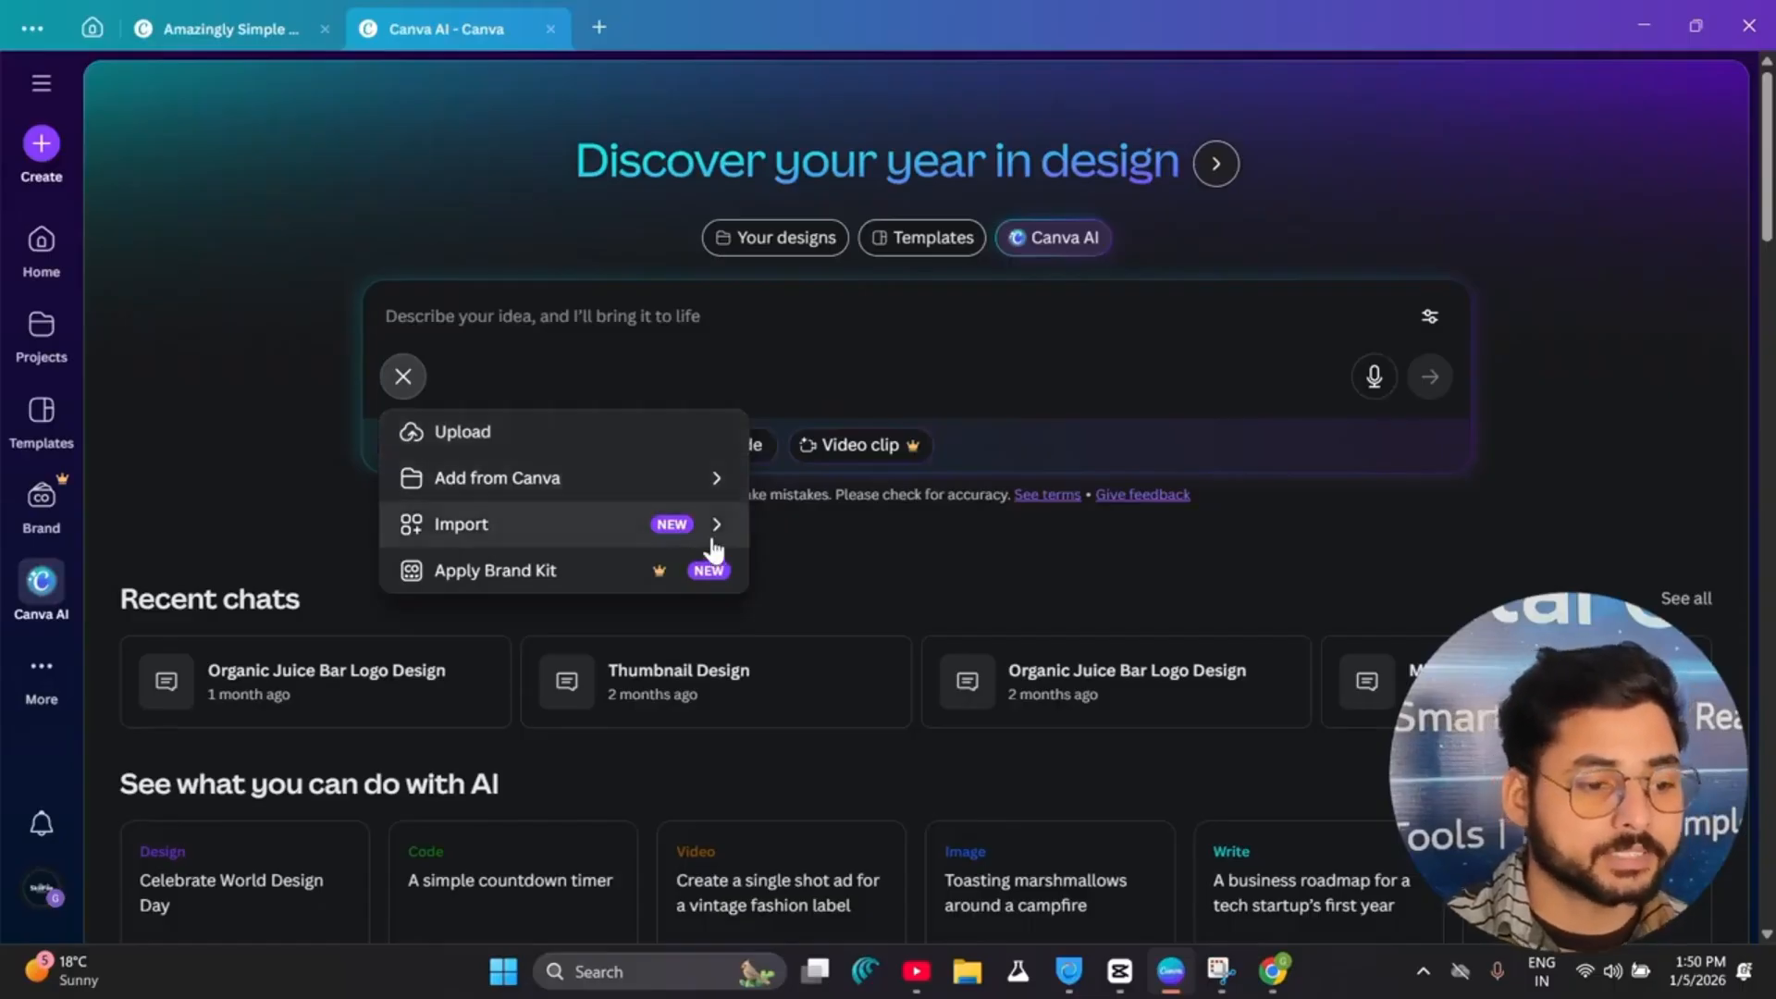
{"action": "left_click", "coordinate": [280, 428]}
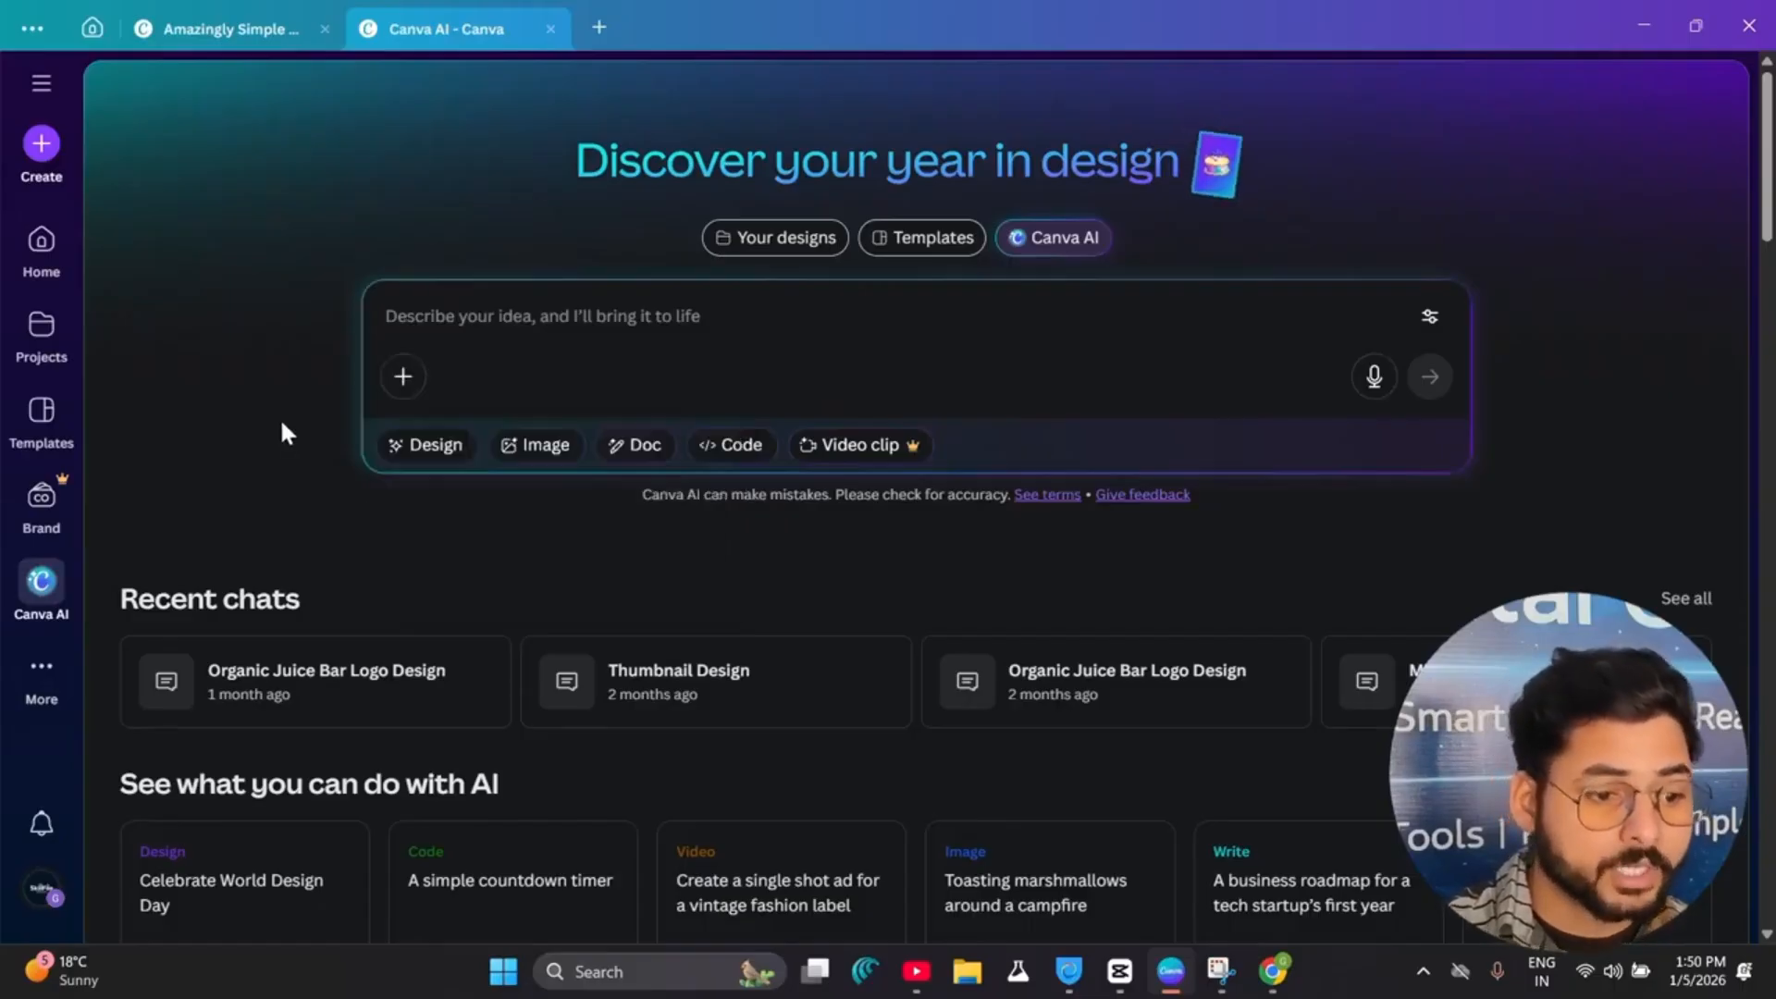
Step: Preview the Design and Image modes of the Canva AI prompt, clearing each one after viewing its options
{"action": "left_click", "coordinate": [435, 445]}
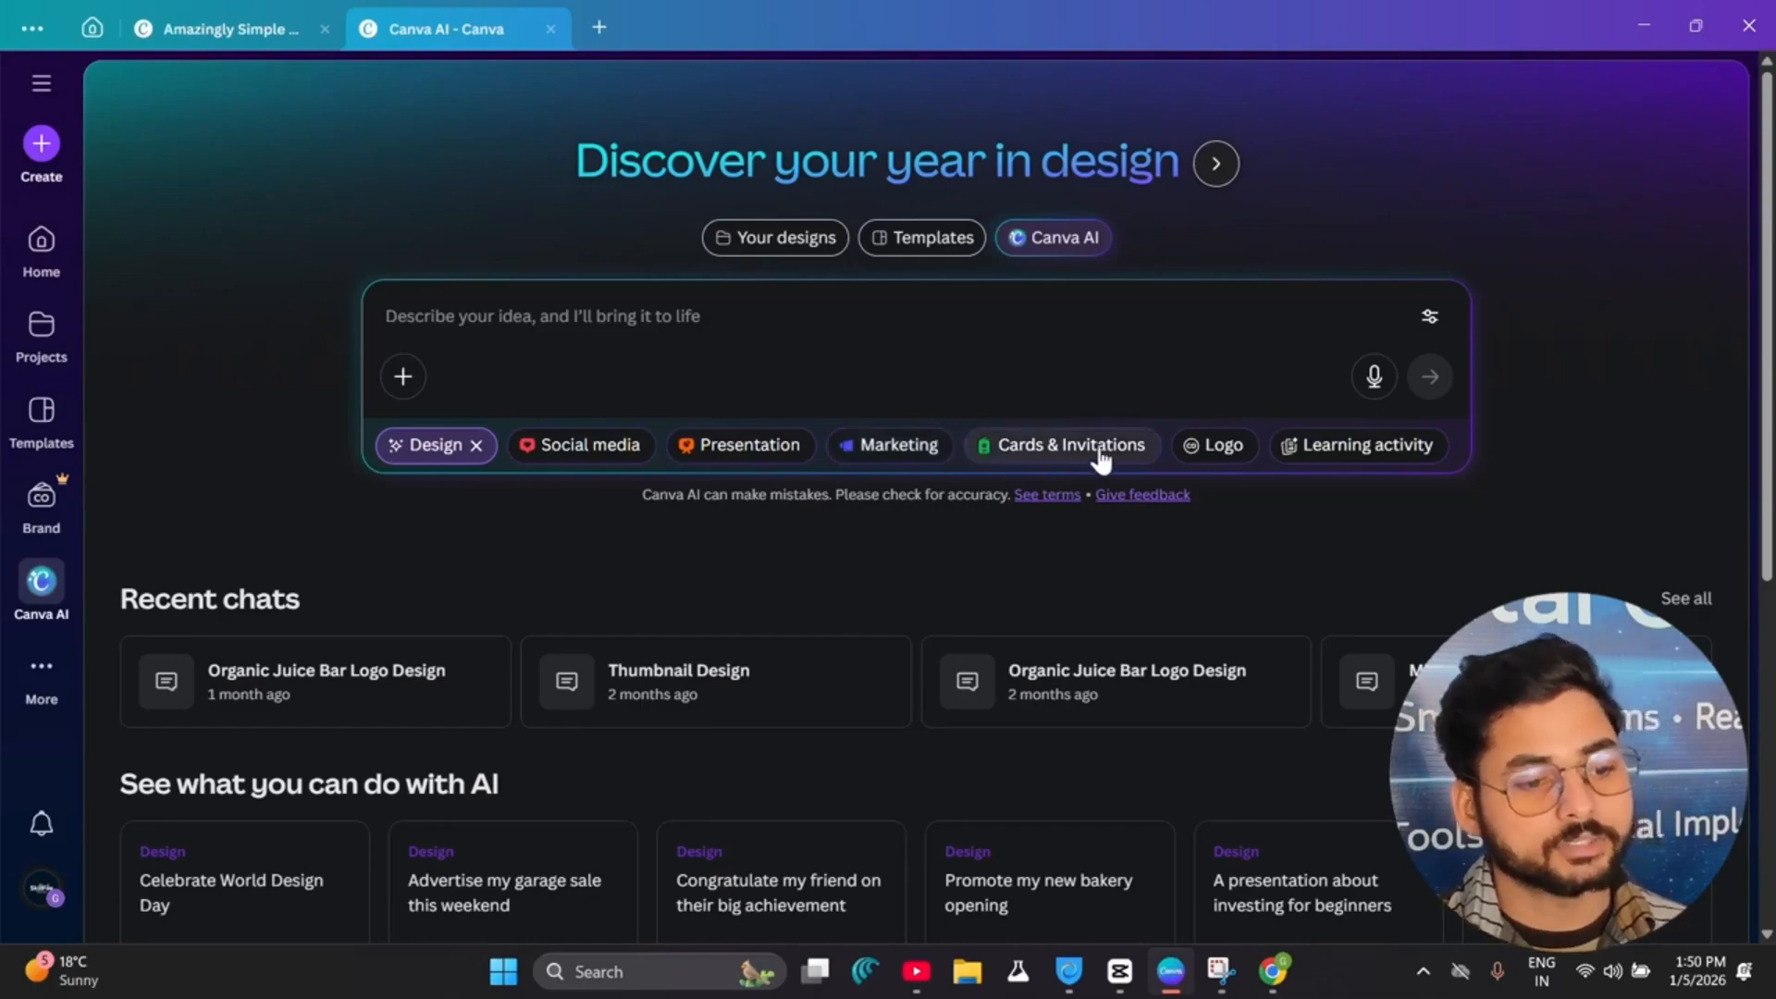
{"action": "left_click", "coordinate": [476, 445]}
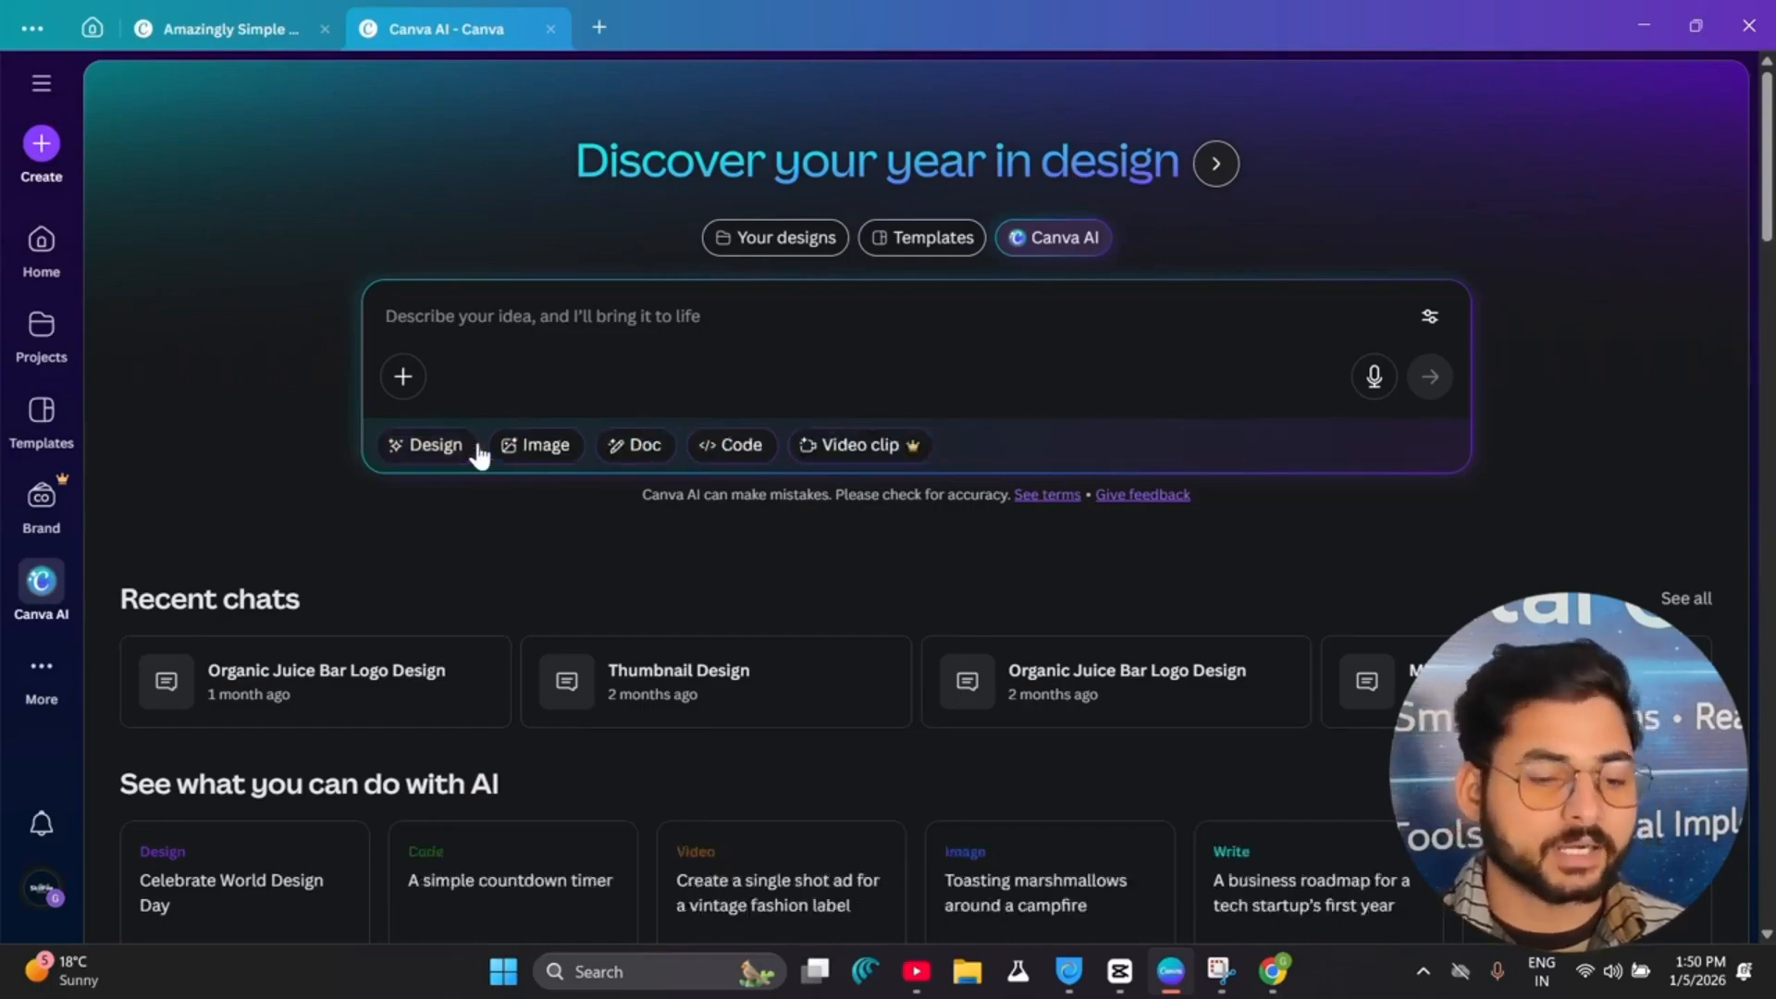
{"action": "left_click", "coordinate": [541, 448]}
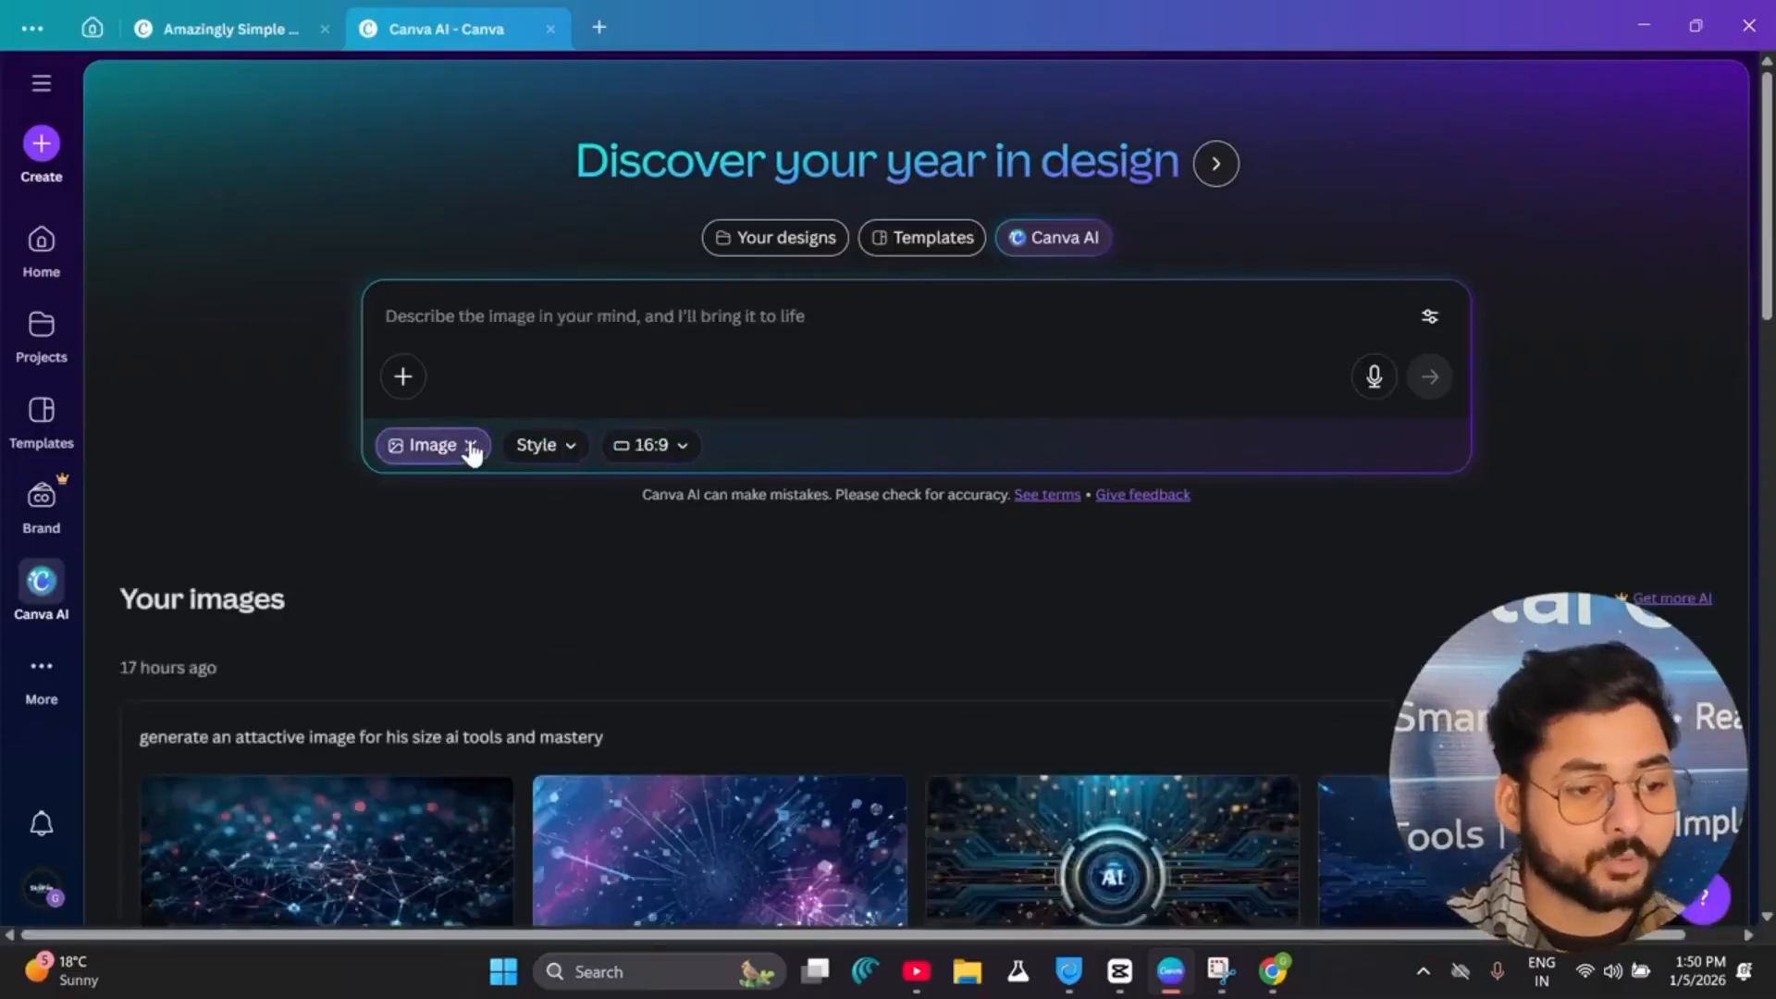
{"action": "left_click", "coordinate": [473, 447]}
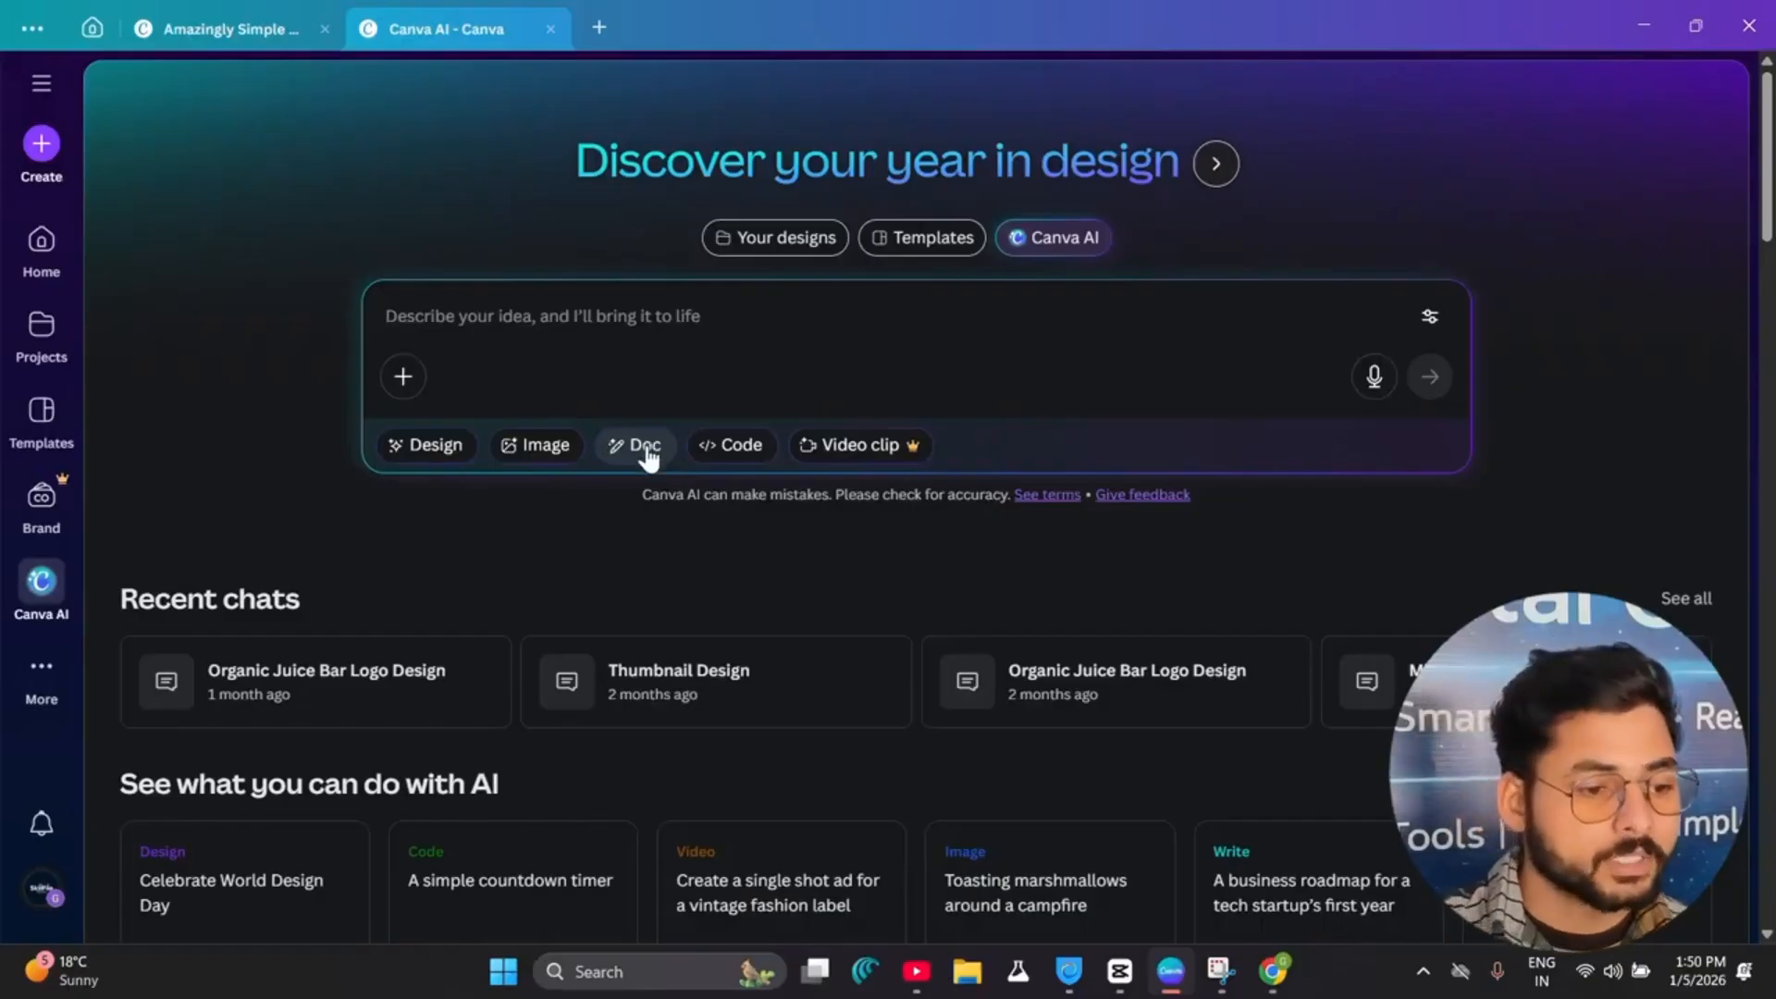
Step: Preview the Code mode of Canva AI, clear it, try the Video clip mode and dismiss the Canva Business offer
{"action": "left_click", "coordinate": [740, 458]}
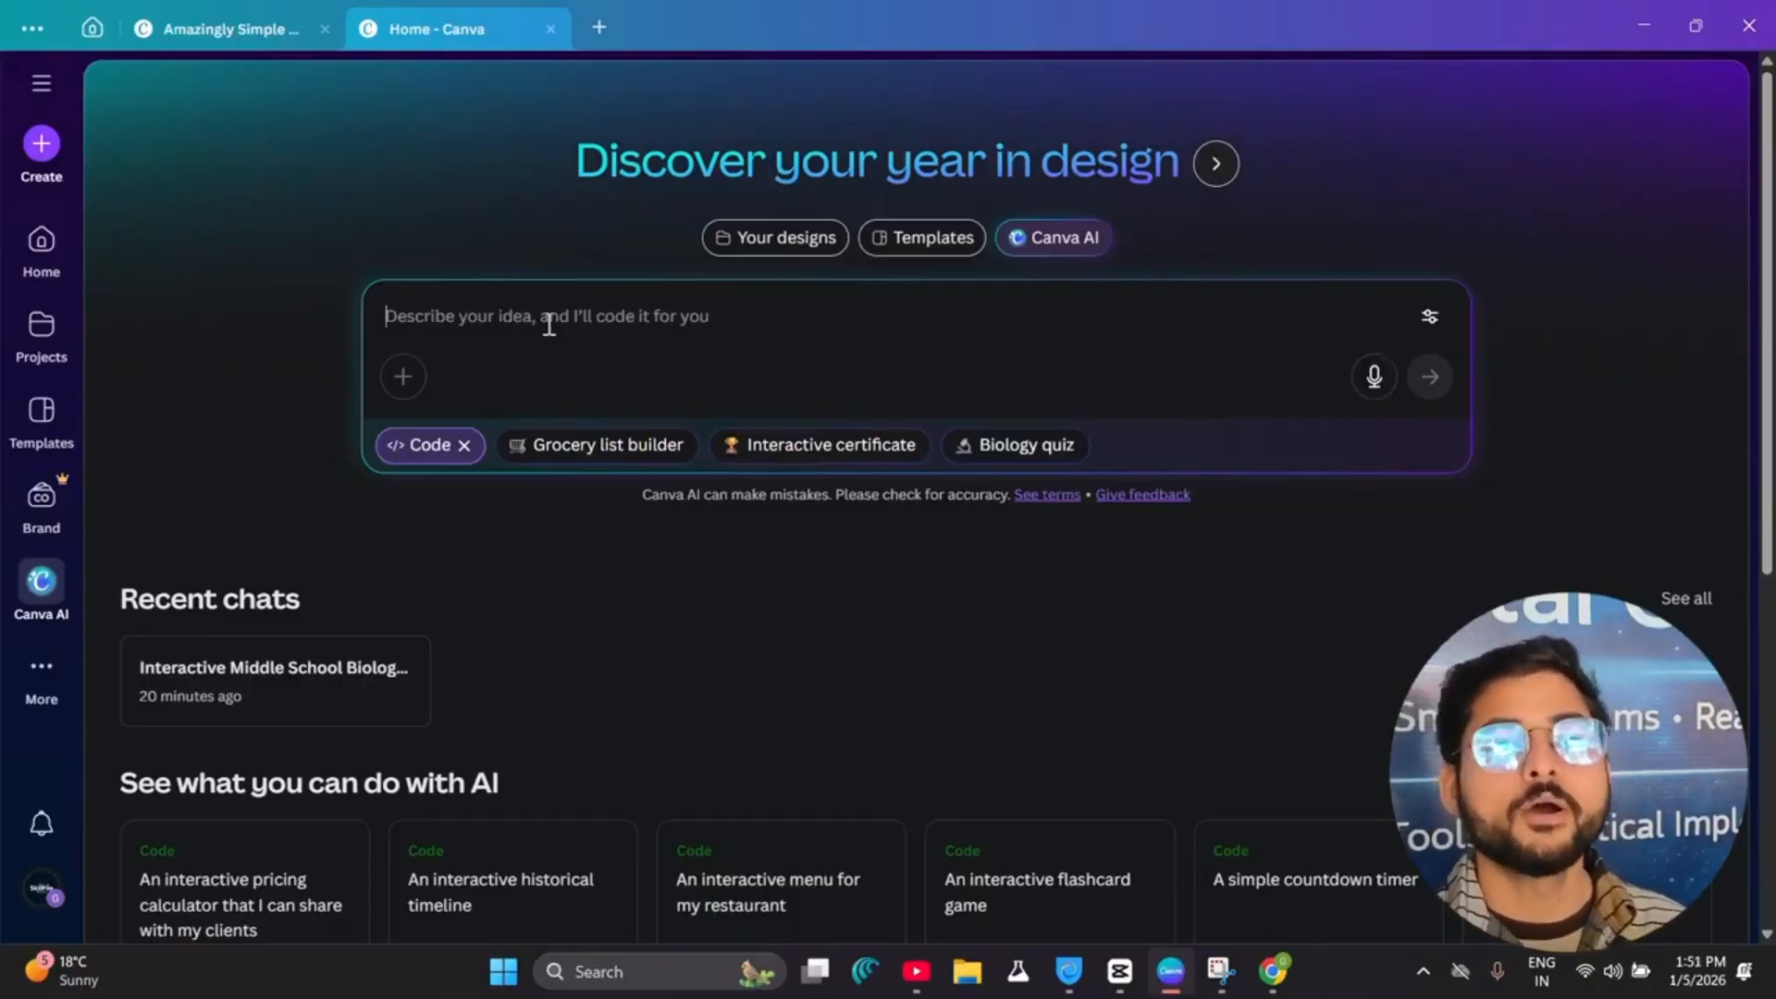
{"action": "left_click", "coordinate": [465, 445]}
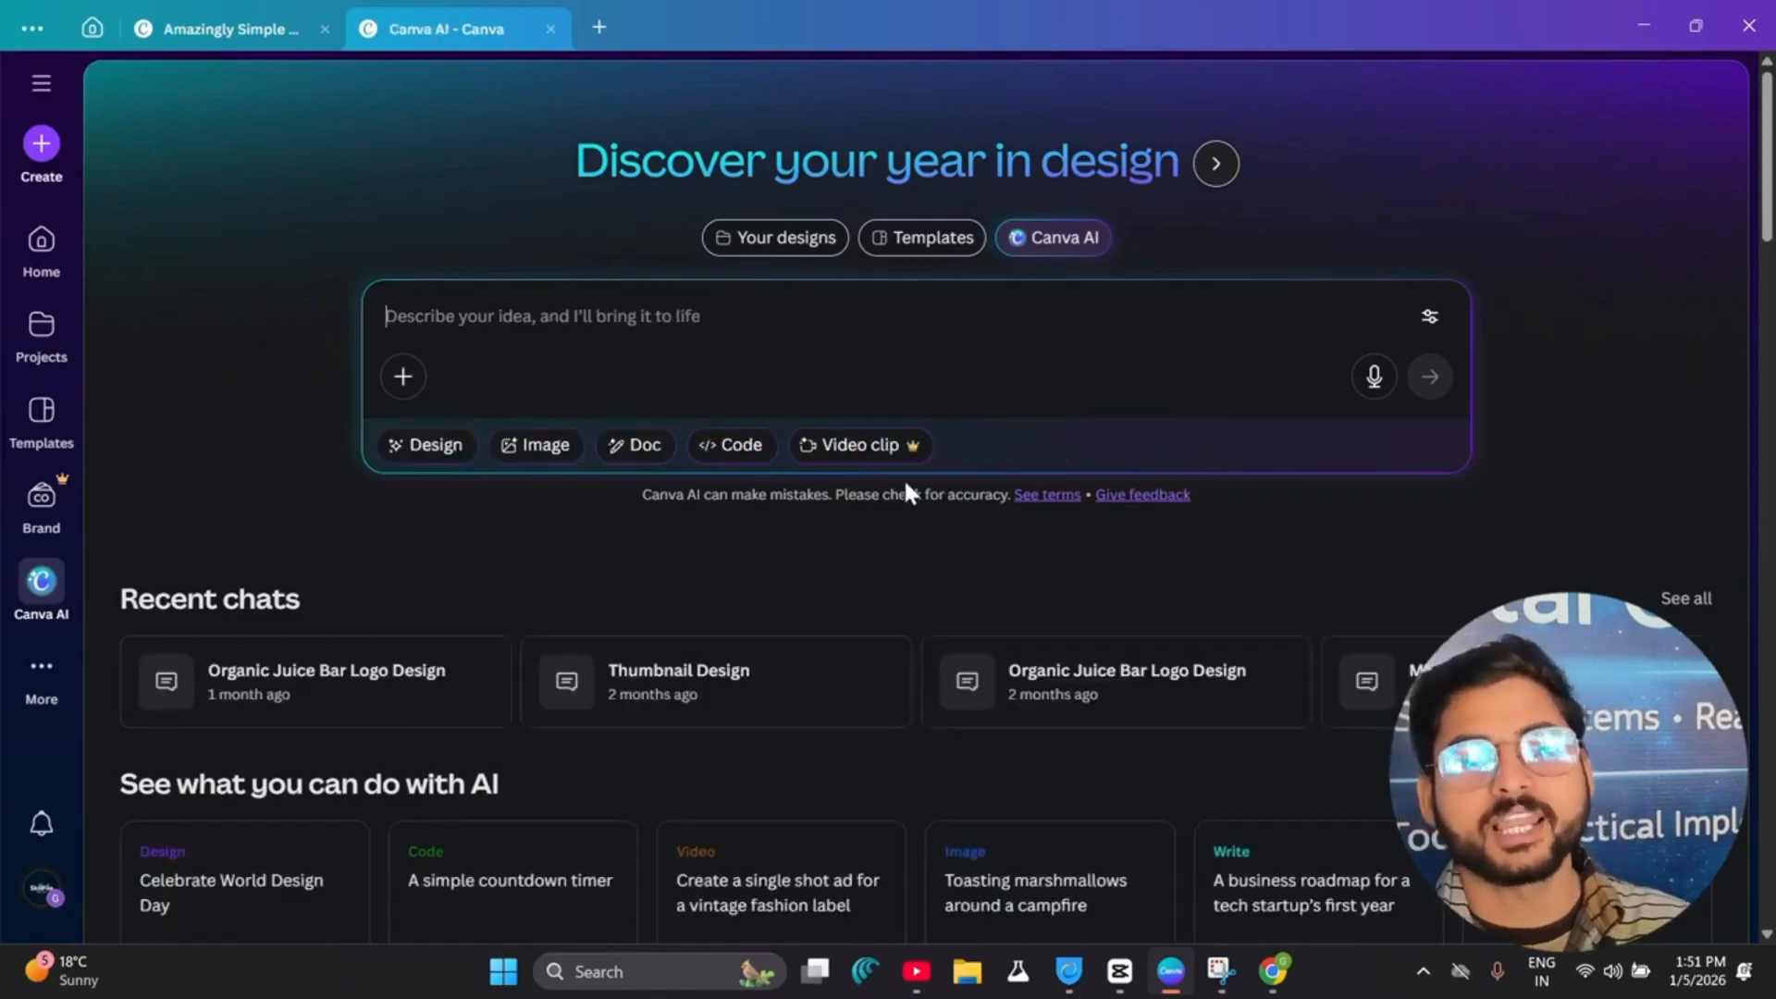
{"action": "left_click", "coordinate": [867, 447]}
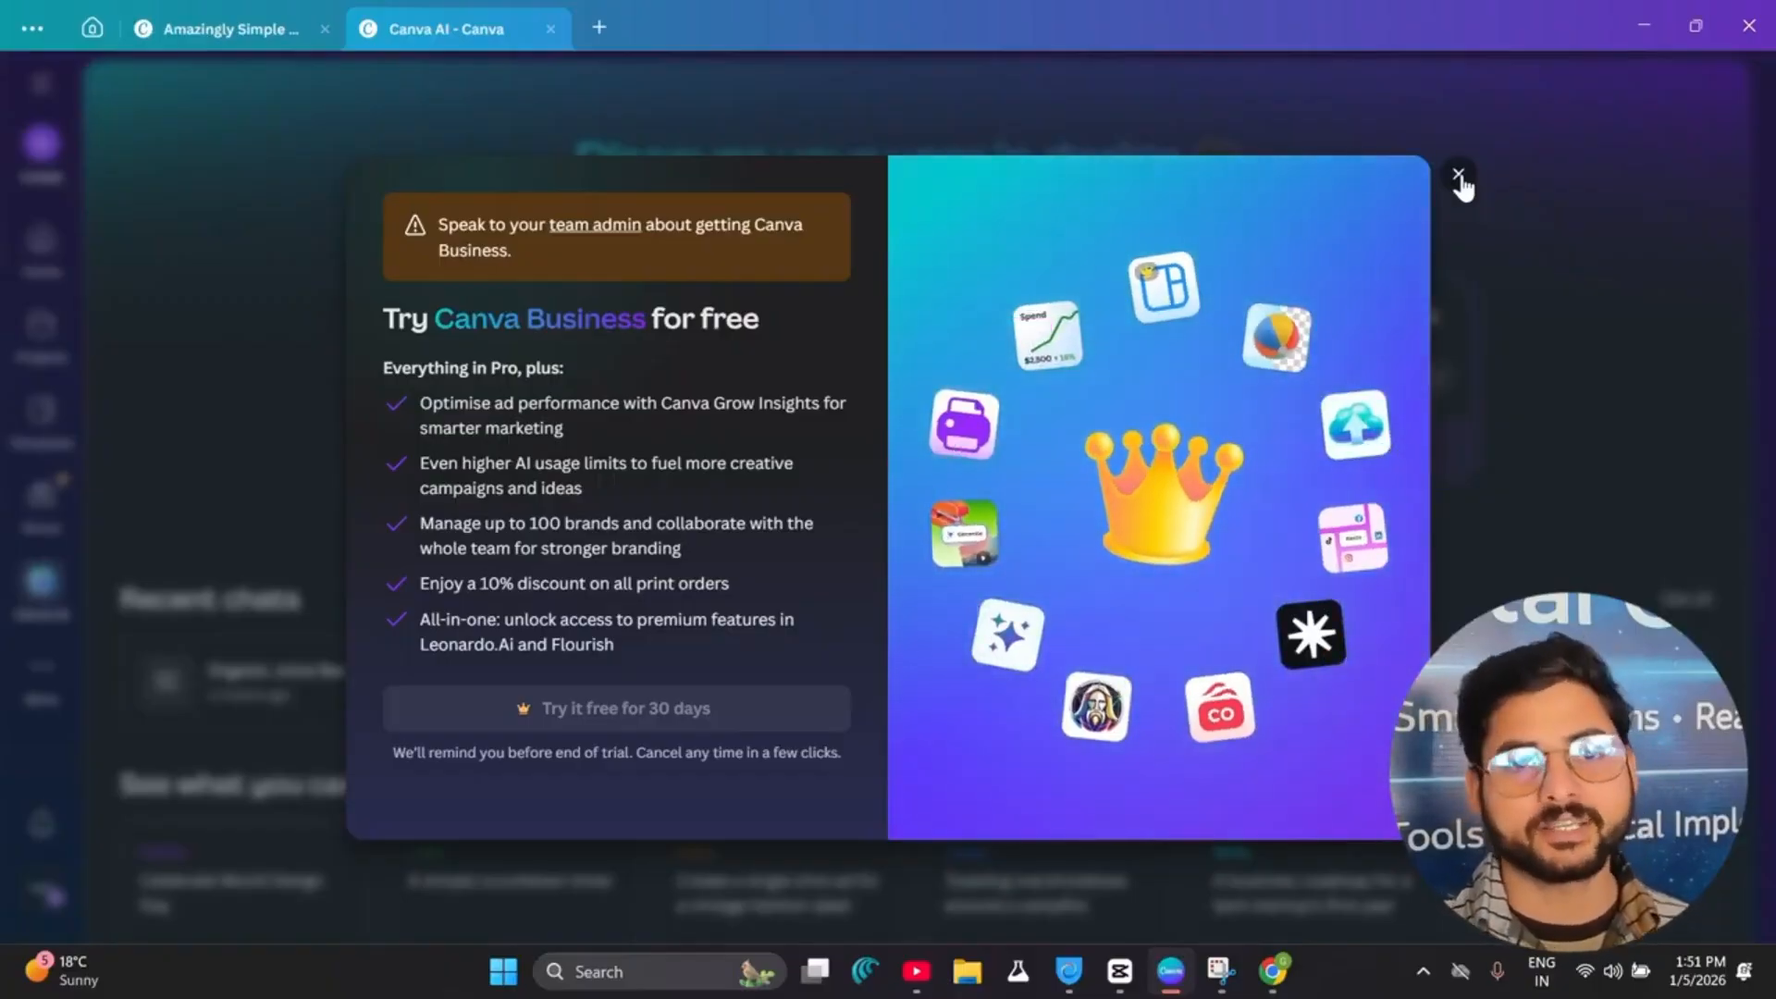
{"action": "left_click", "coordinate": [1458, 174]}
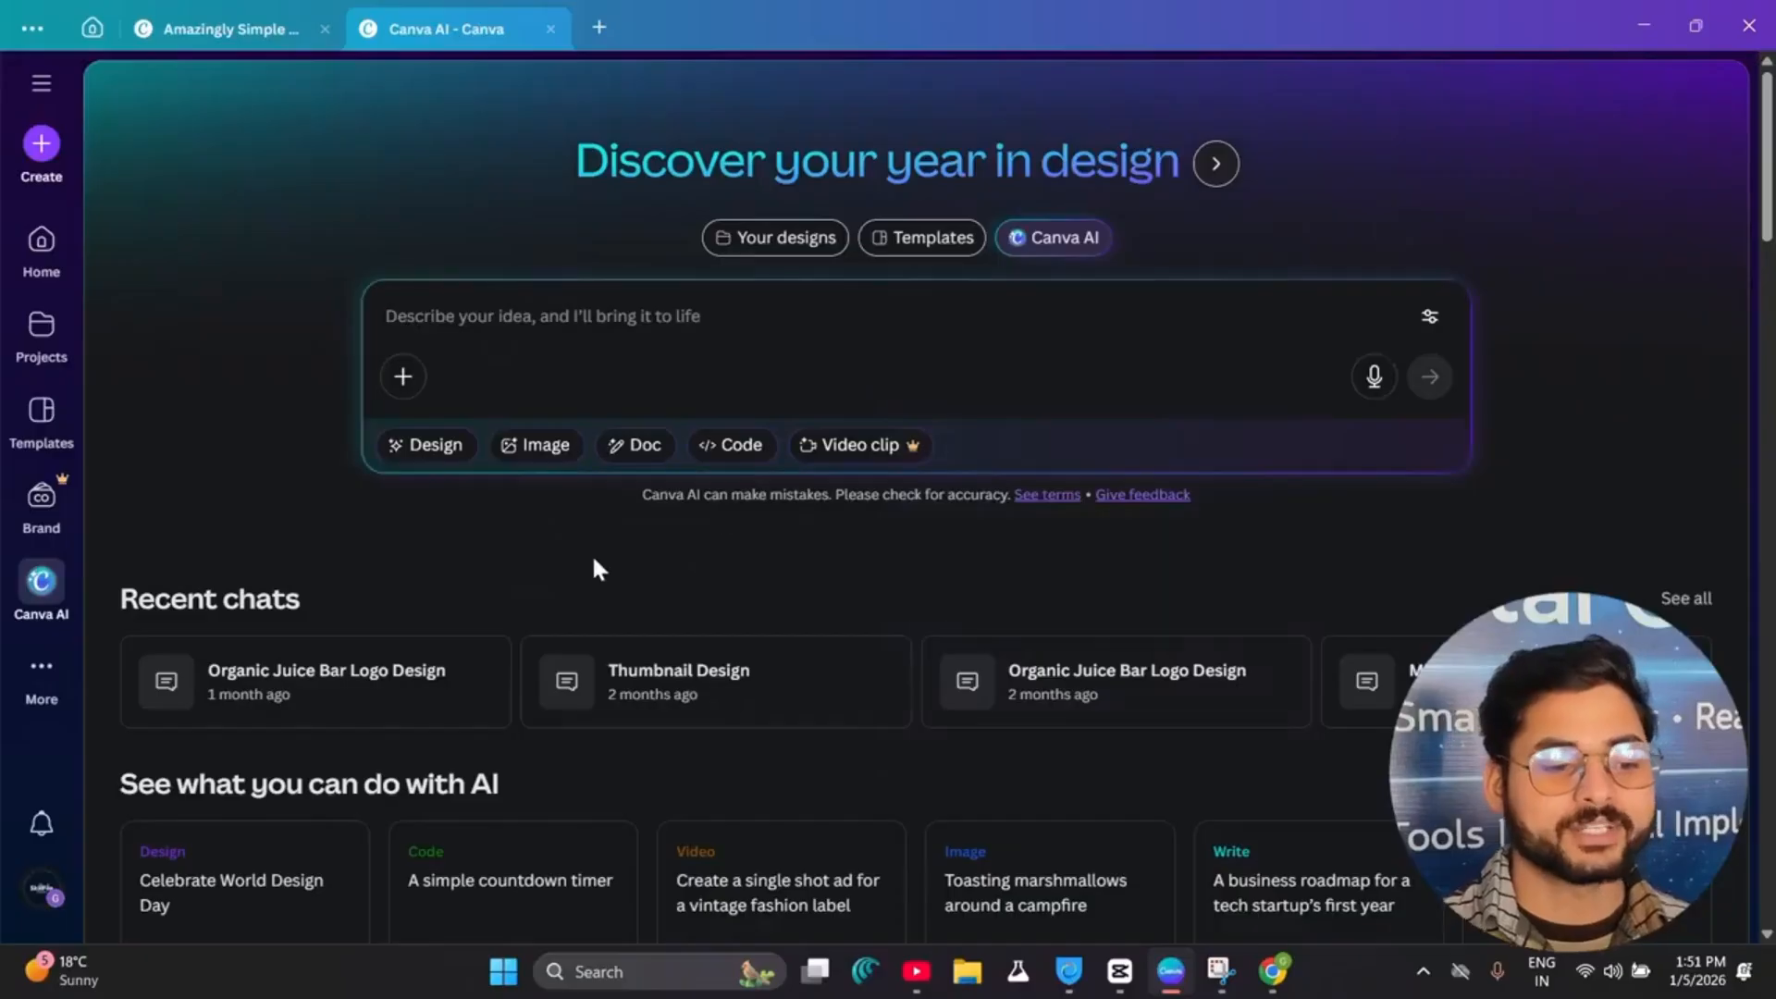
Step: Skim the remaining Canva AI example ideas and open the Apps directory
{"action": "scroll", "coordinate": [596, 530], "scroll_direction": "down", "scroll_amount": 15}
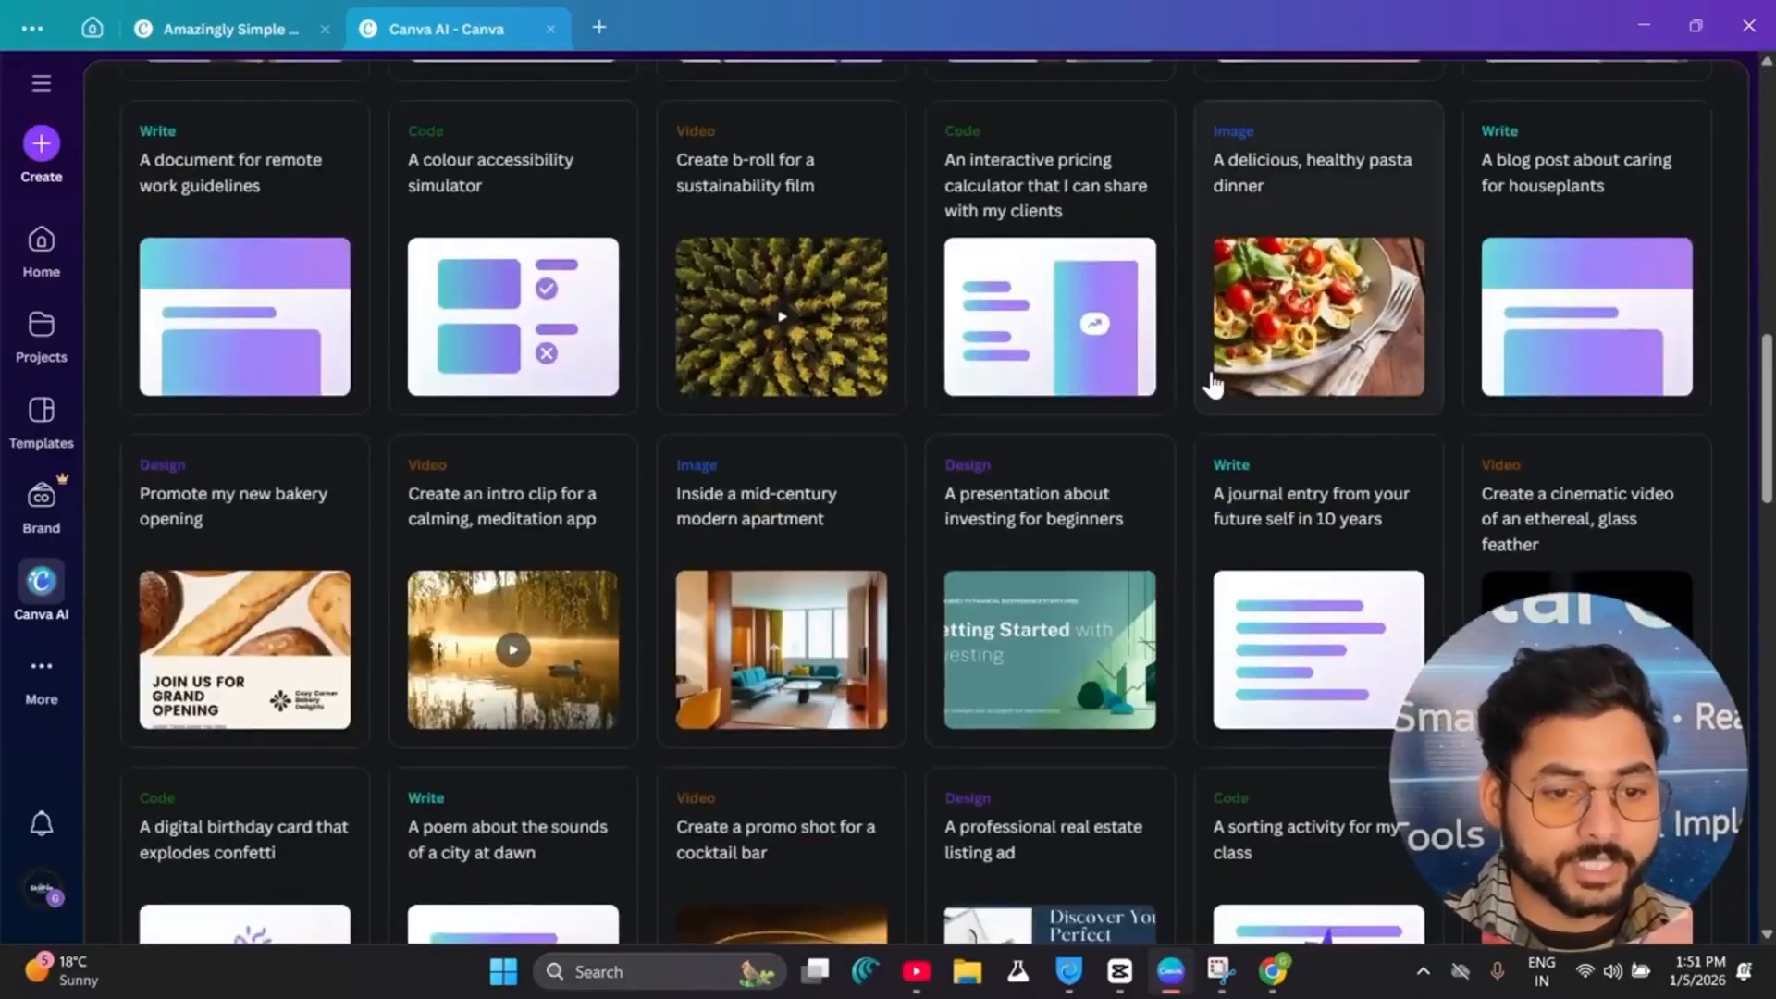
{"action": "scroll", "coordinate": [777, 490], "scroll_direction": "down", "scroll_amount": 1}
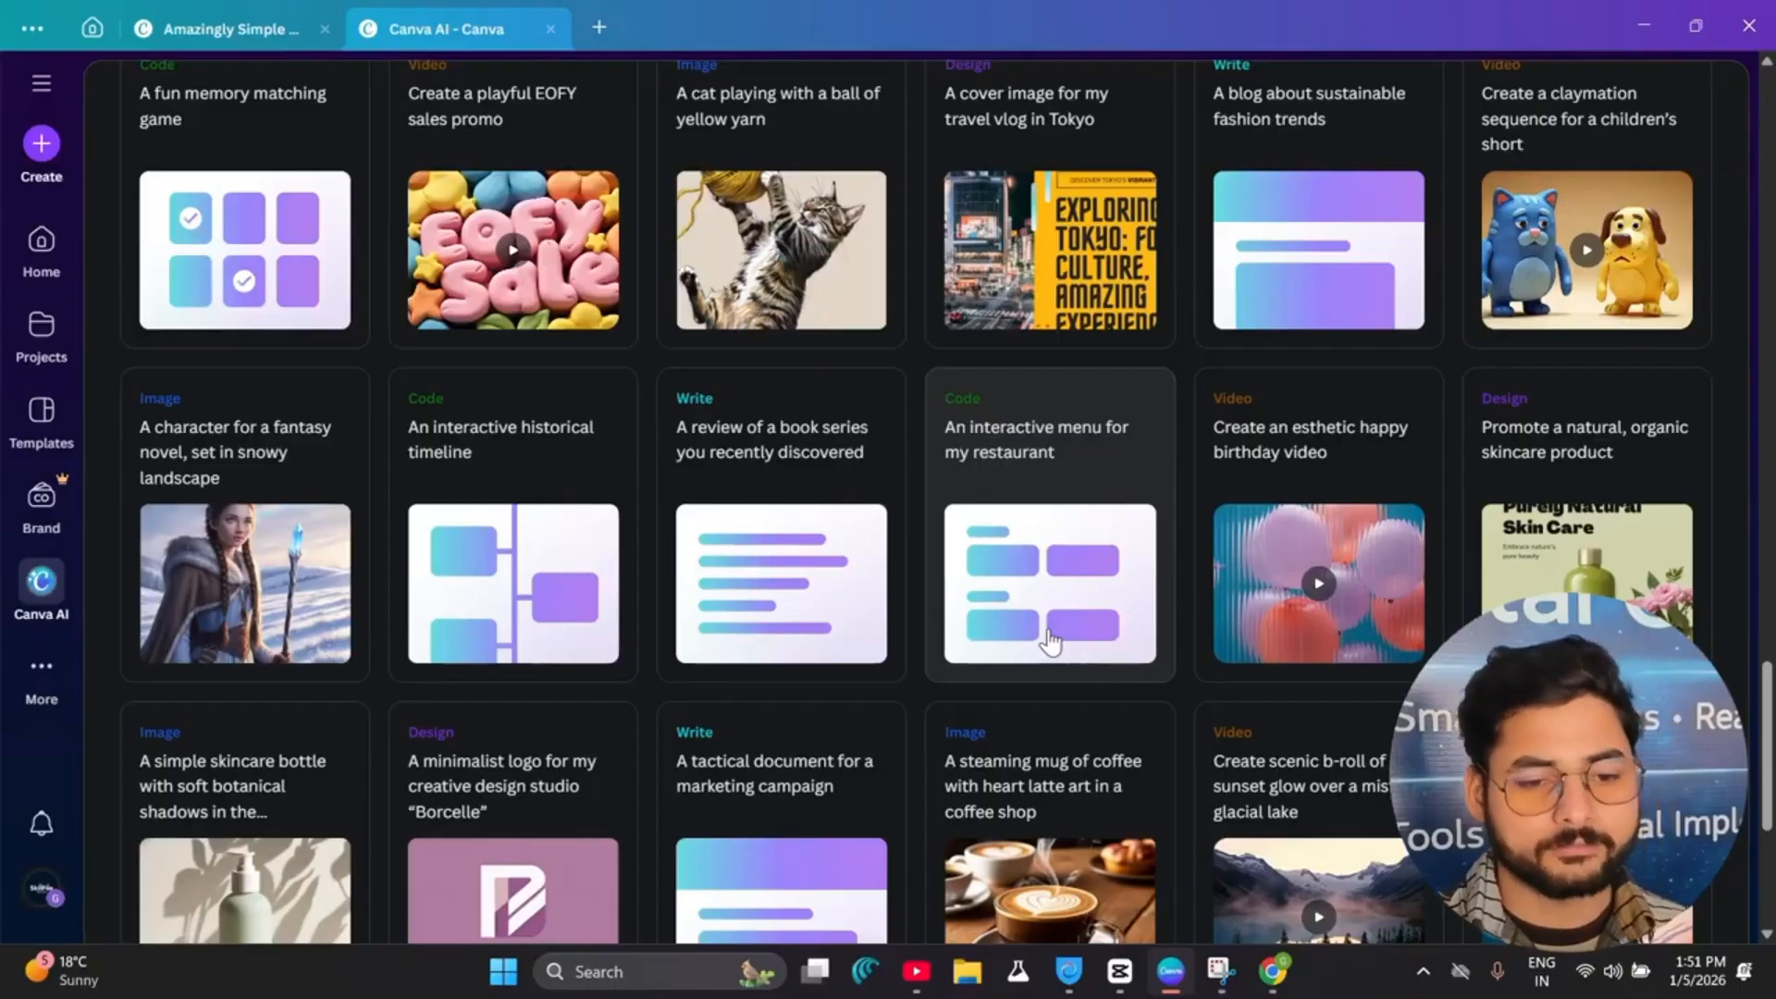
{"action": "left_click", "coordinate": [42, 672]}
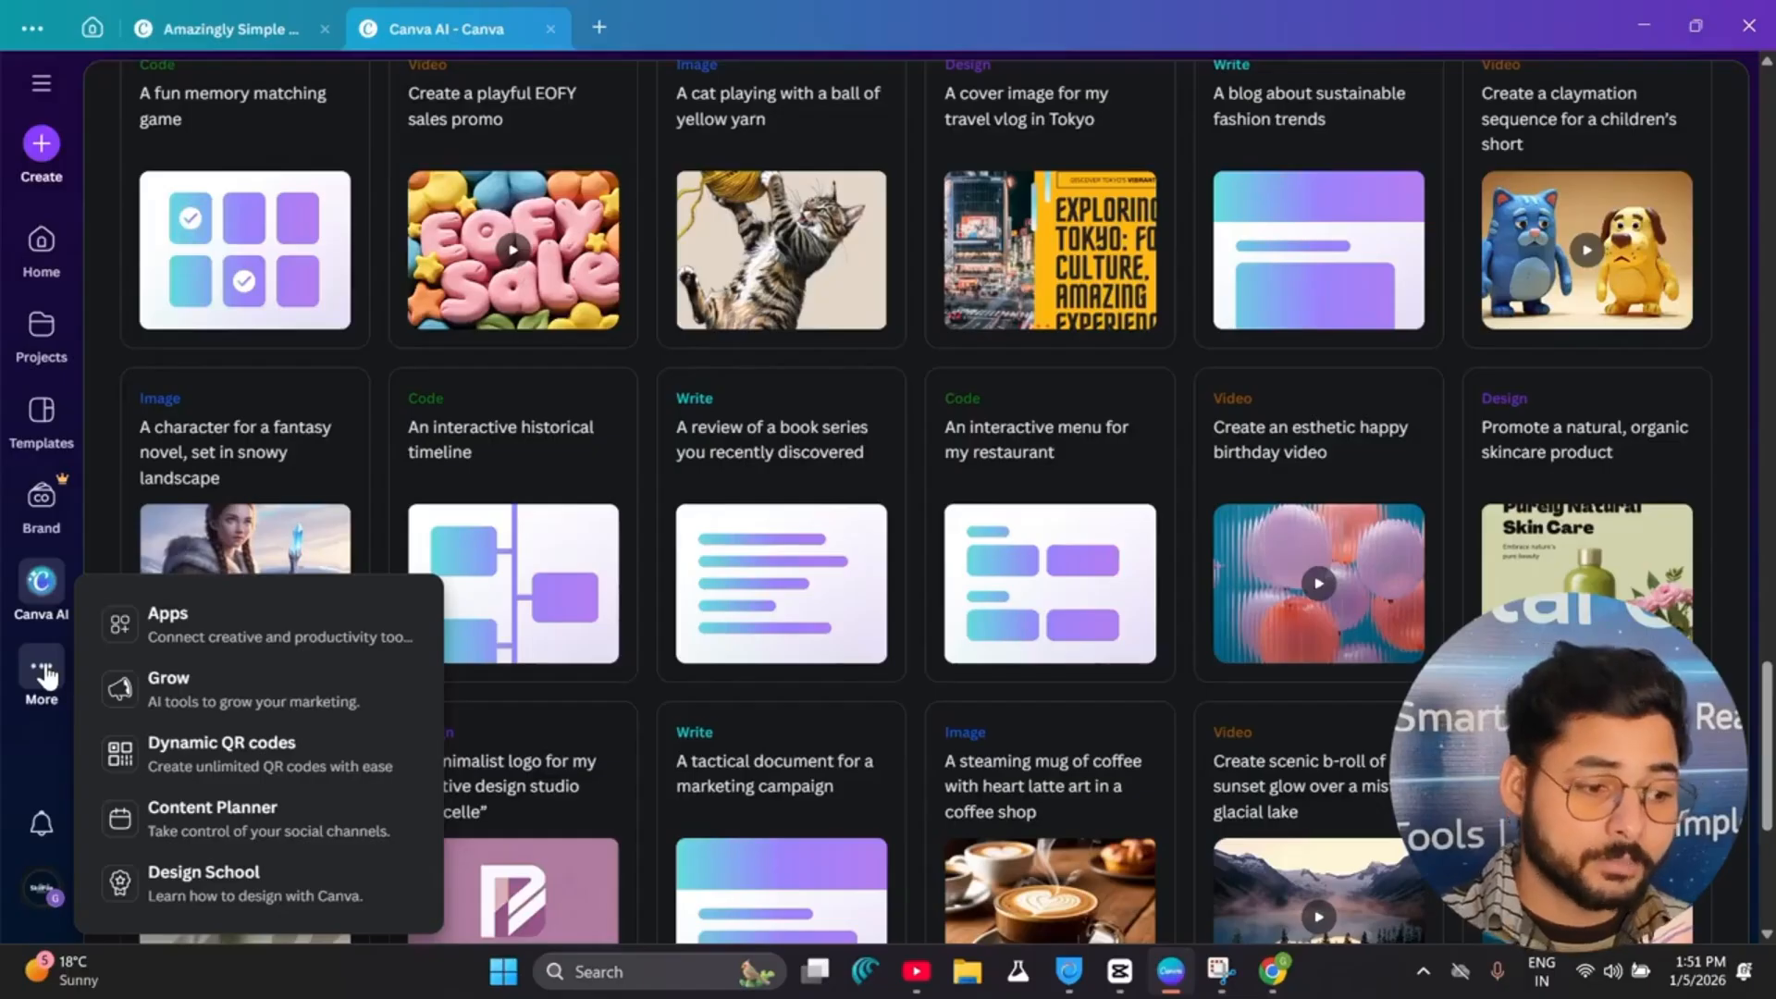
{"action": "left_click", "coordinate": [208, 637]}
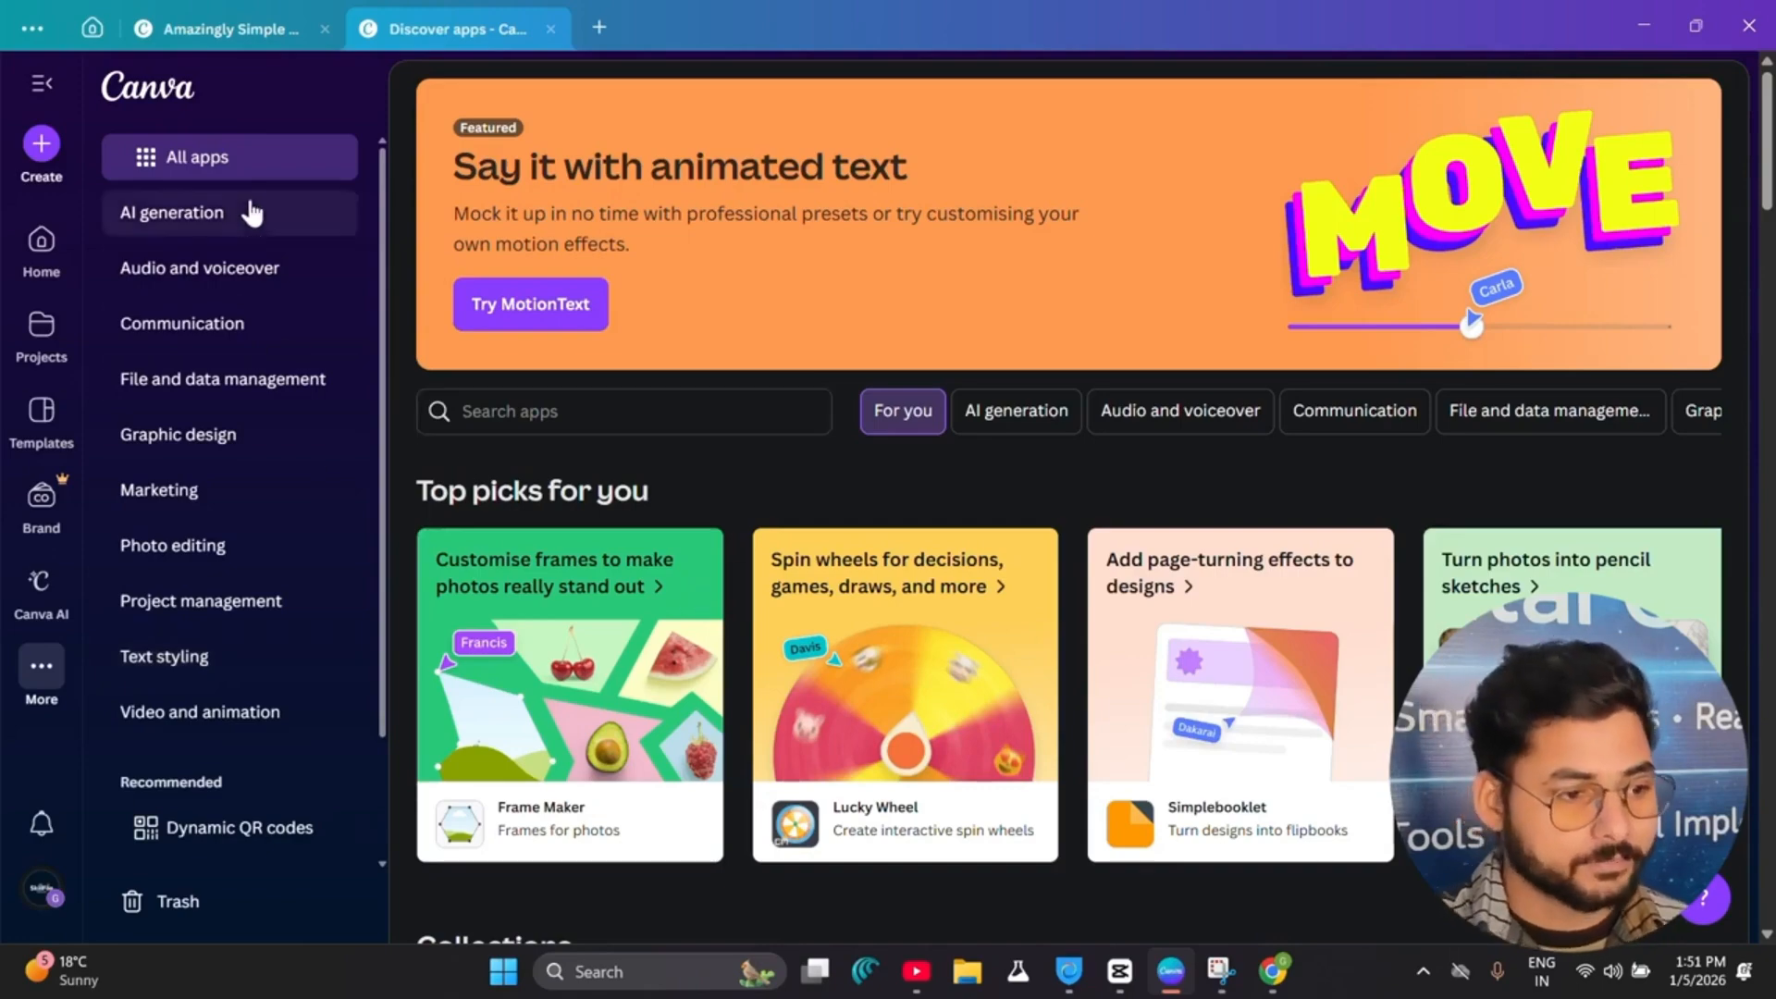
Step: Browse the app categories AI generation, File and data management and Photo editing, looking through the photo editing apps
{"action": "left_click", "coordinate": [245, 220]}
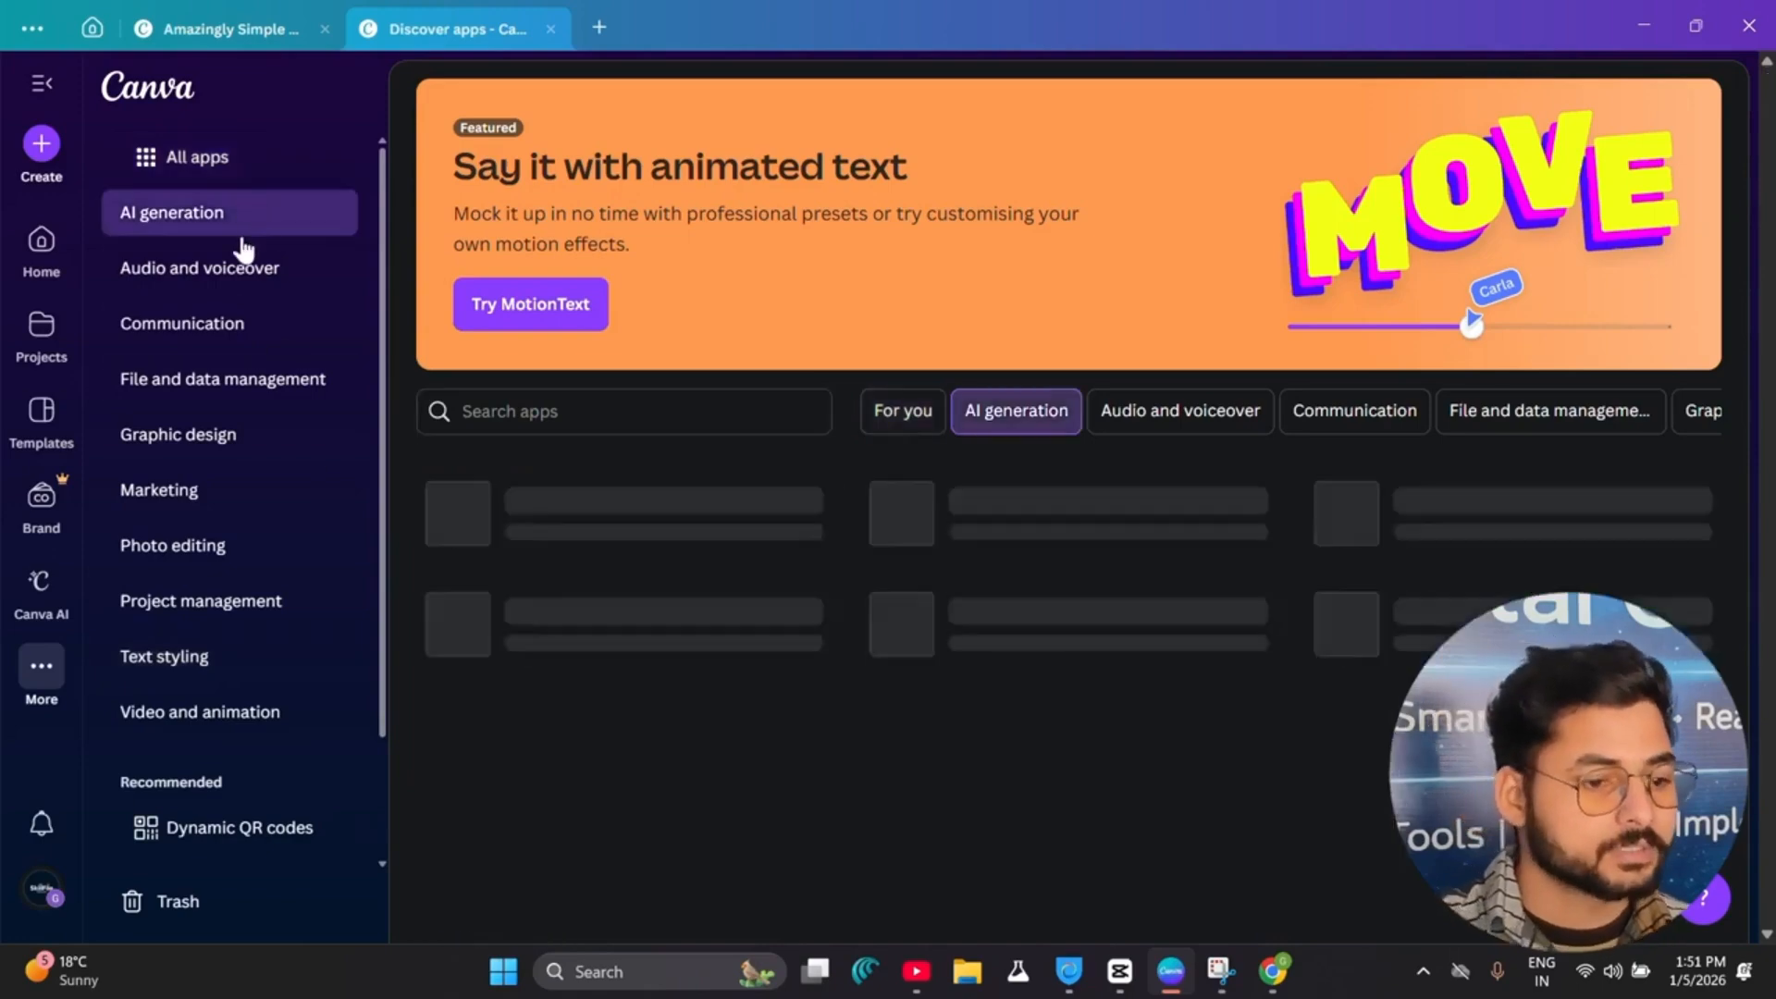
{"action": "left_click", "coordinate": [260, 382]}
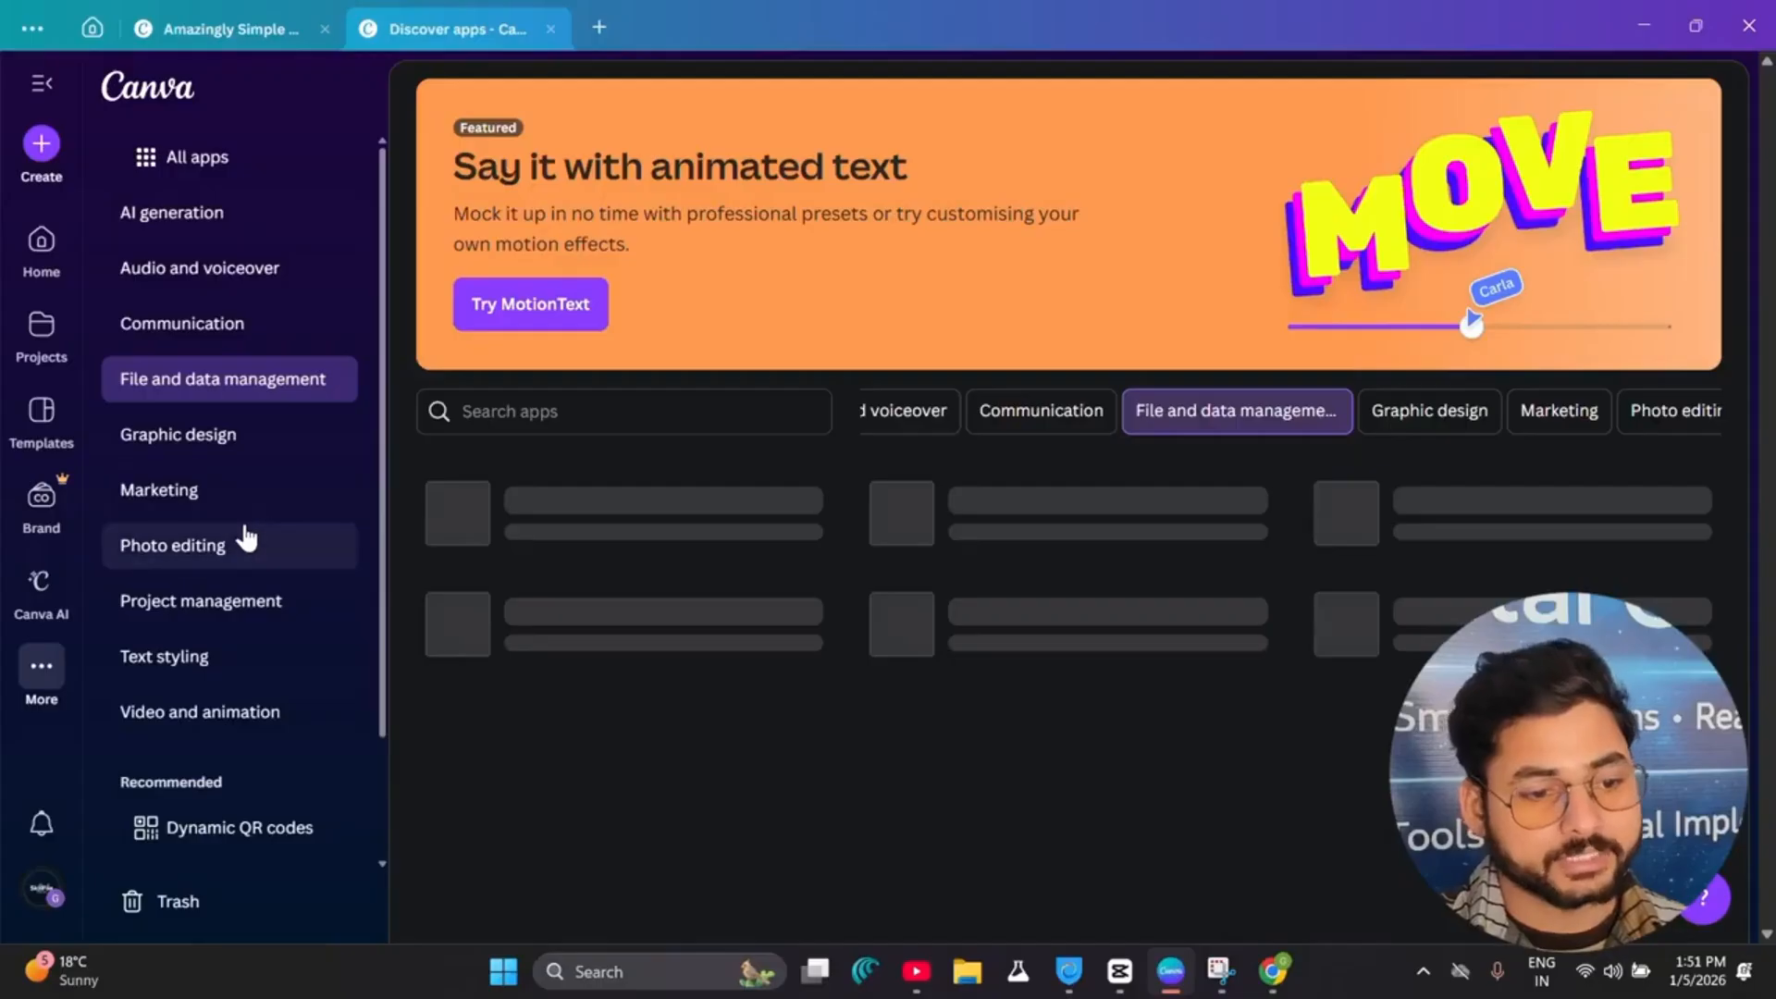
{"action": "left_click", "coordinate": [243, 540]}
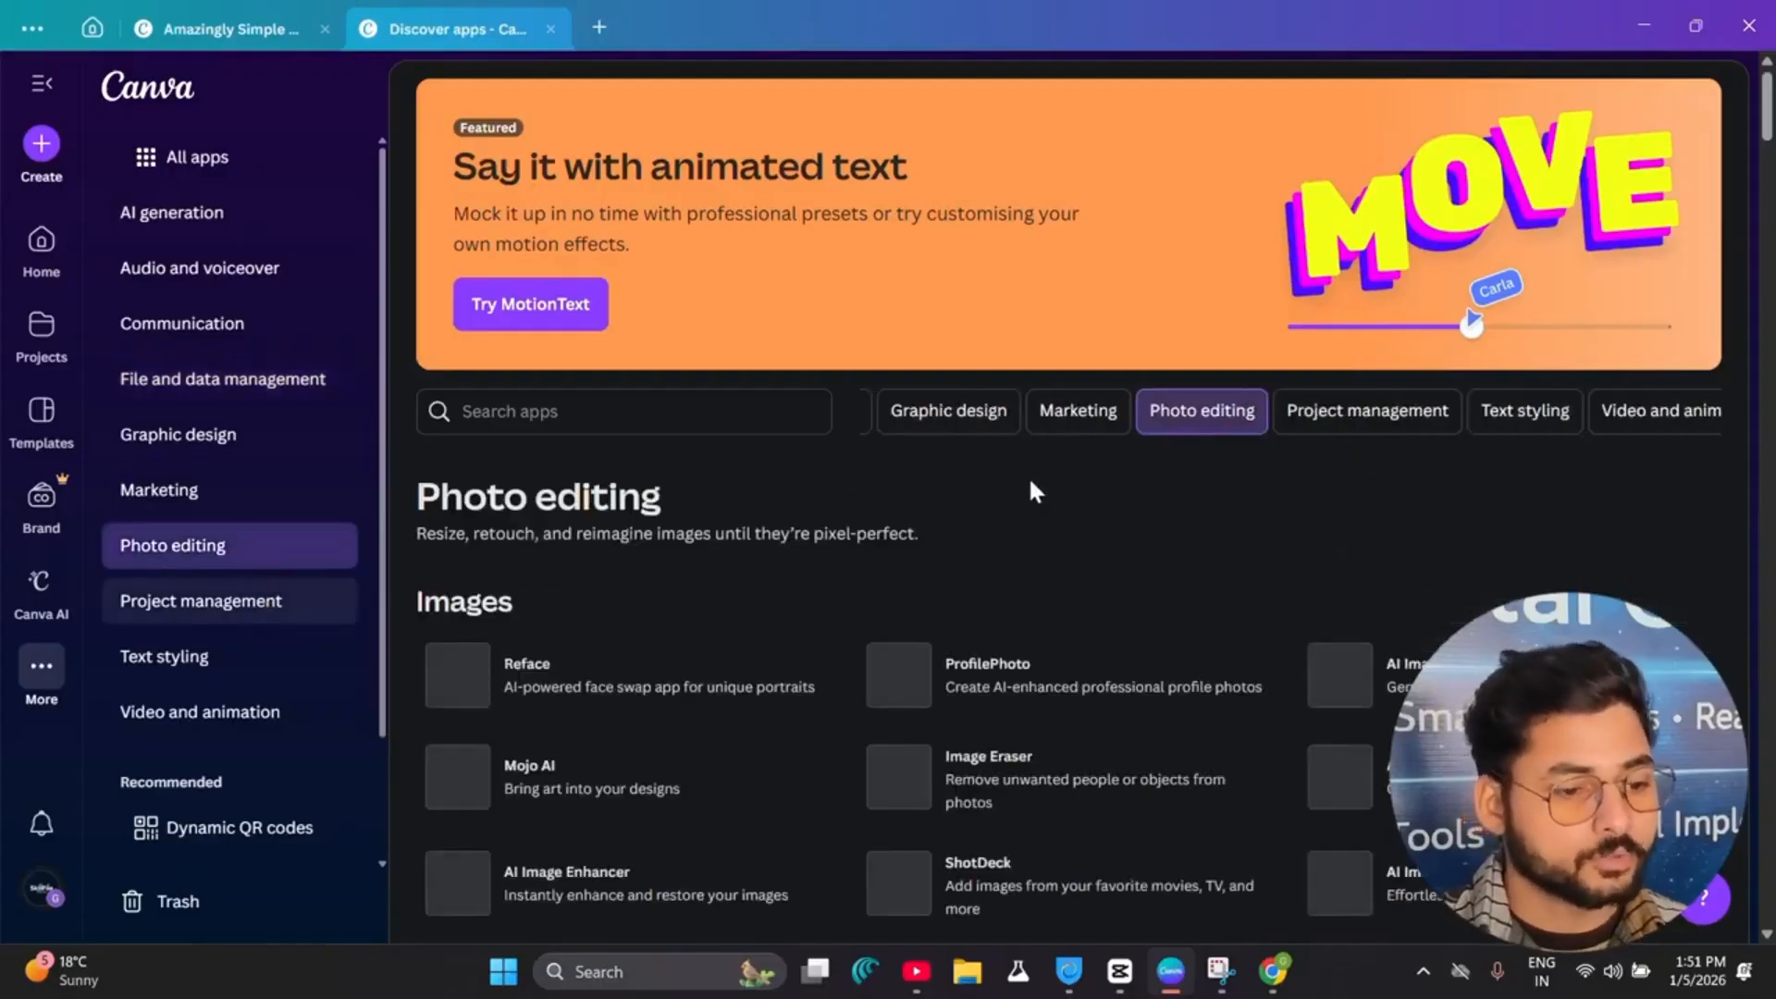
{"action": "scroll", "coordinate": [1087, 425], "scroll_direction": "down", "scroll_amount": 15}
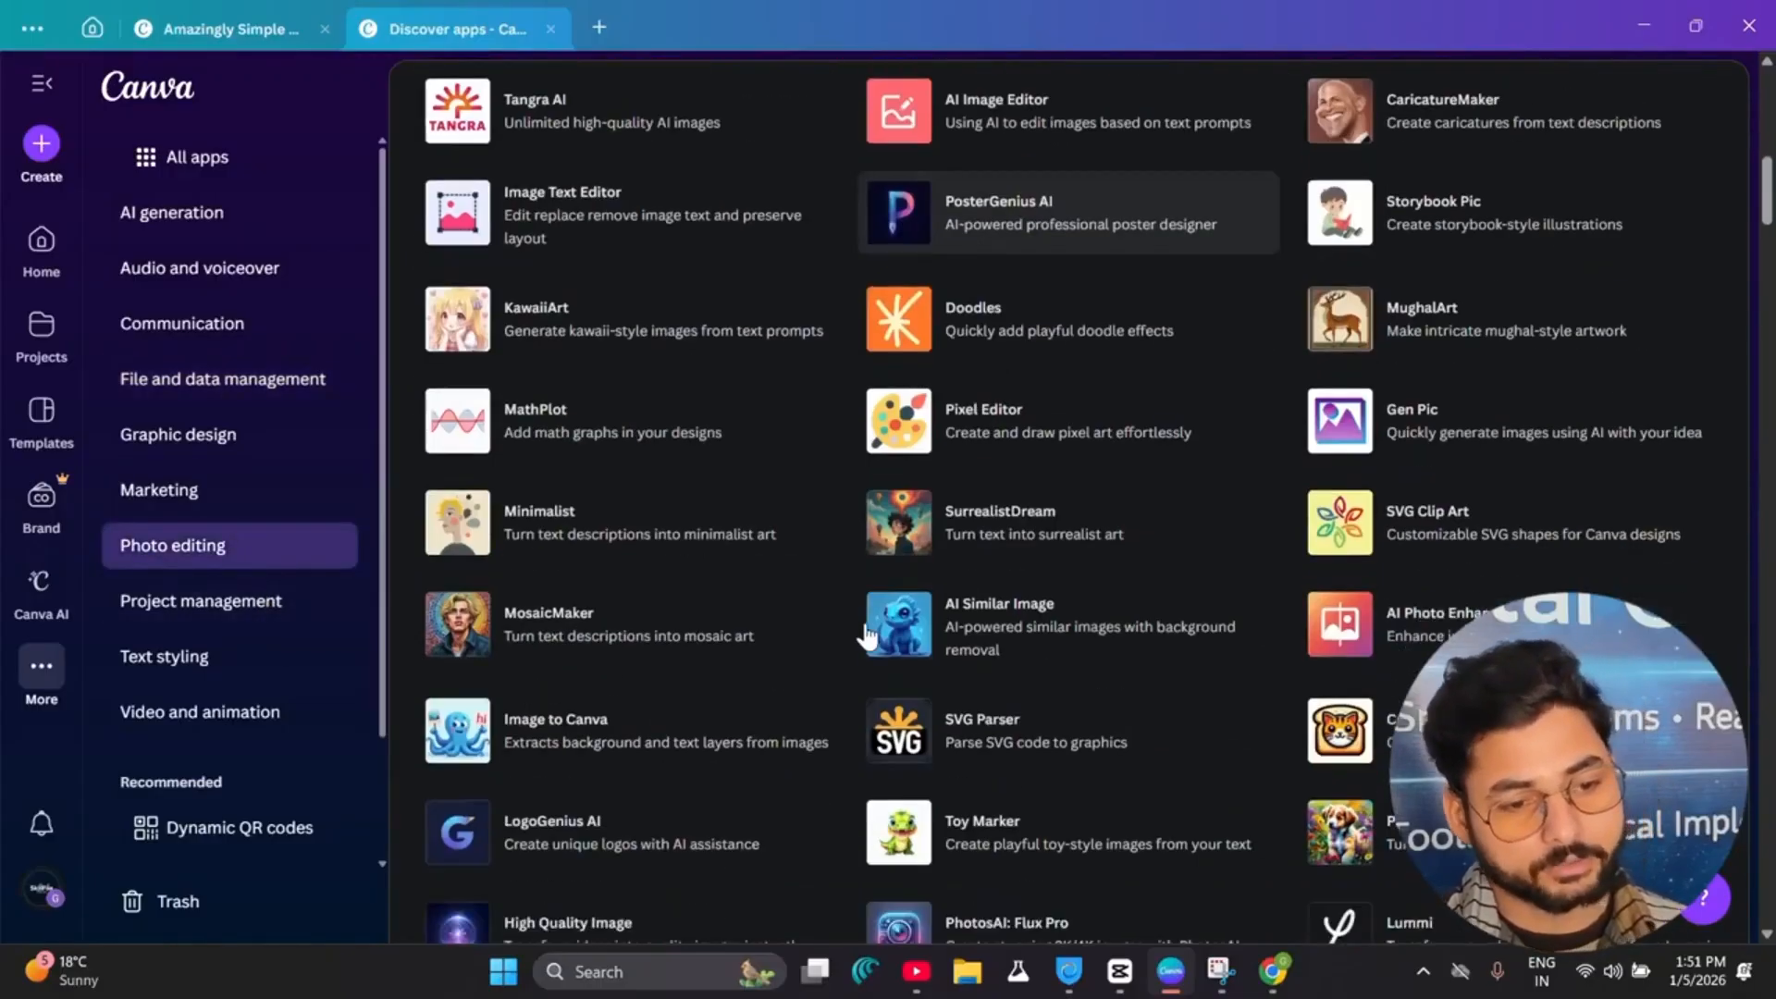
{"action": "scroll", "coordinate": [1109, 645], "scroll_direction": "up", "scroll_amount": 10}
{"action": "scroll", "coordinate": [1109, 645], "scroll_direction": "up", "scroll_amount": 7}
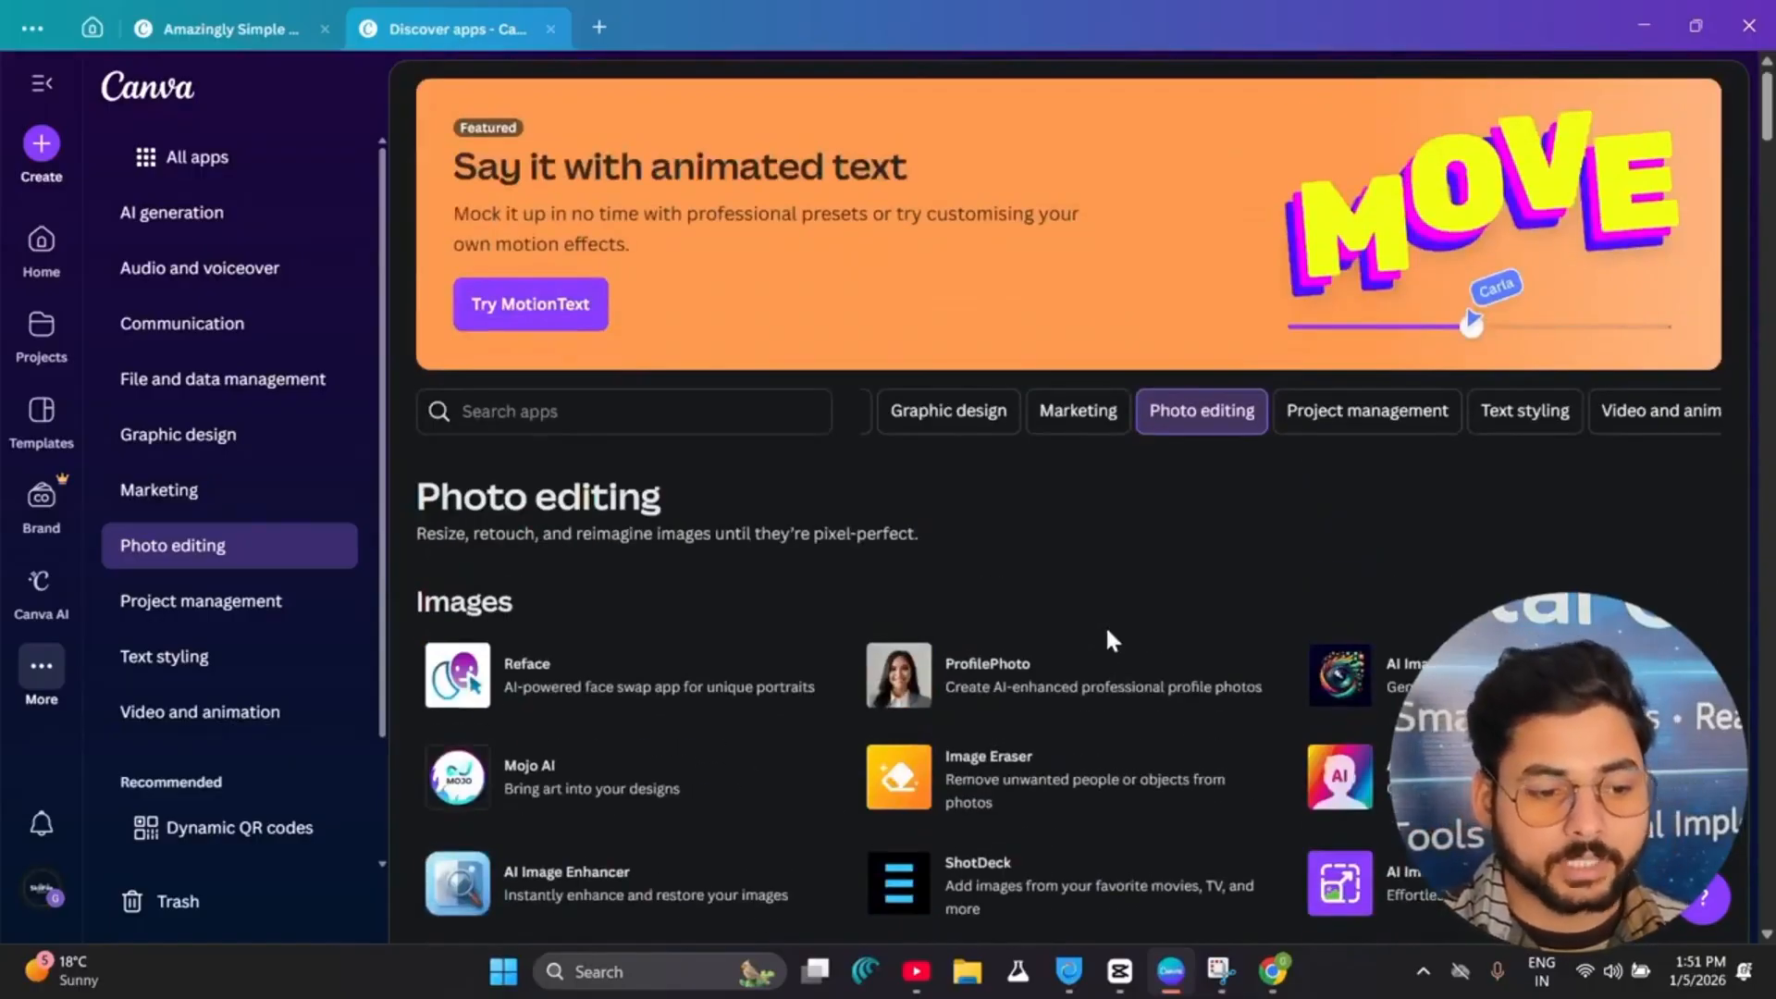
Step: Look through the Project management apps and view the Video and animation category
{"action": "left_click", "coordinate": [1346, 412]}
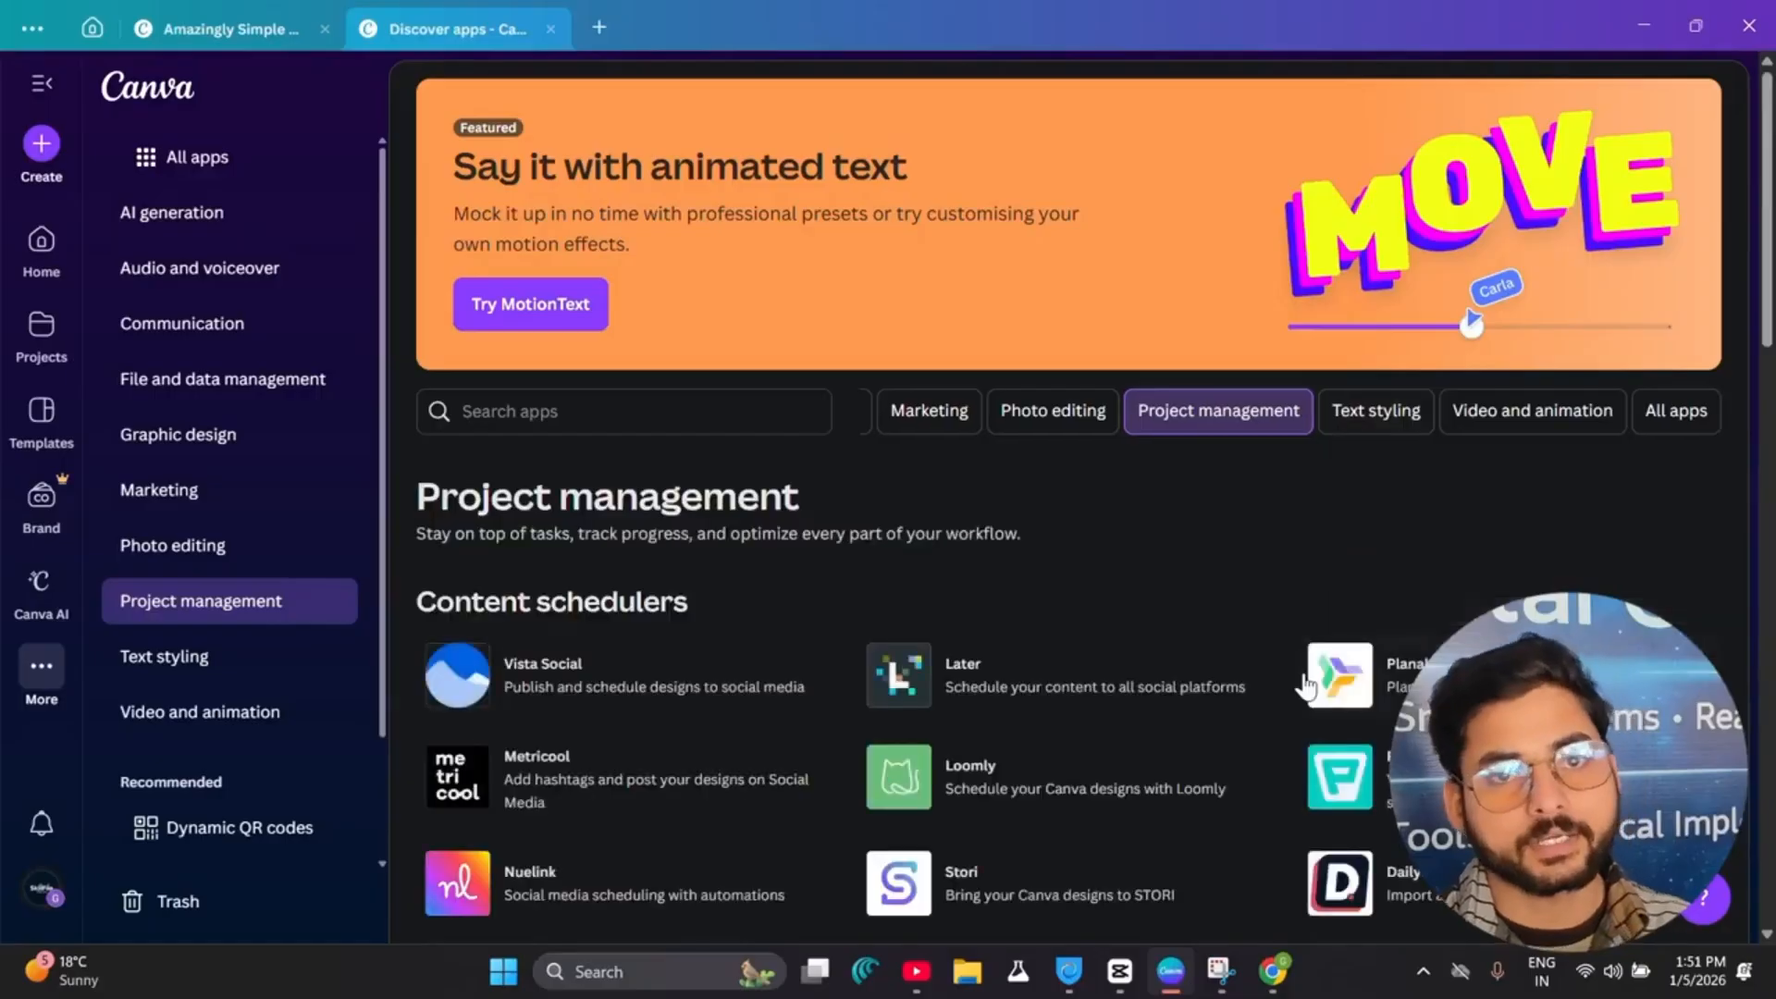
{"action": "scroll", "coordinate": [1230, 712], "scroll_direction": "down", "scroll_amount": 8}
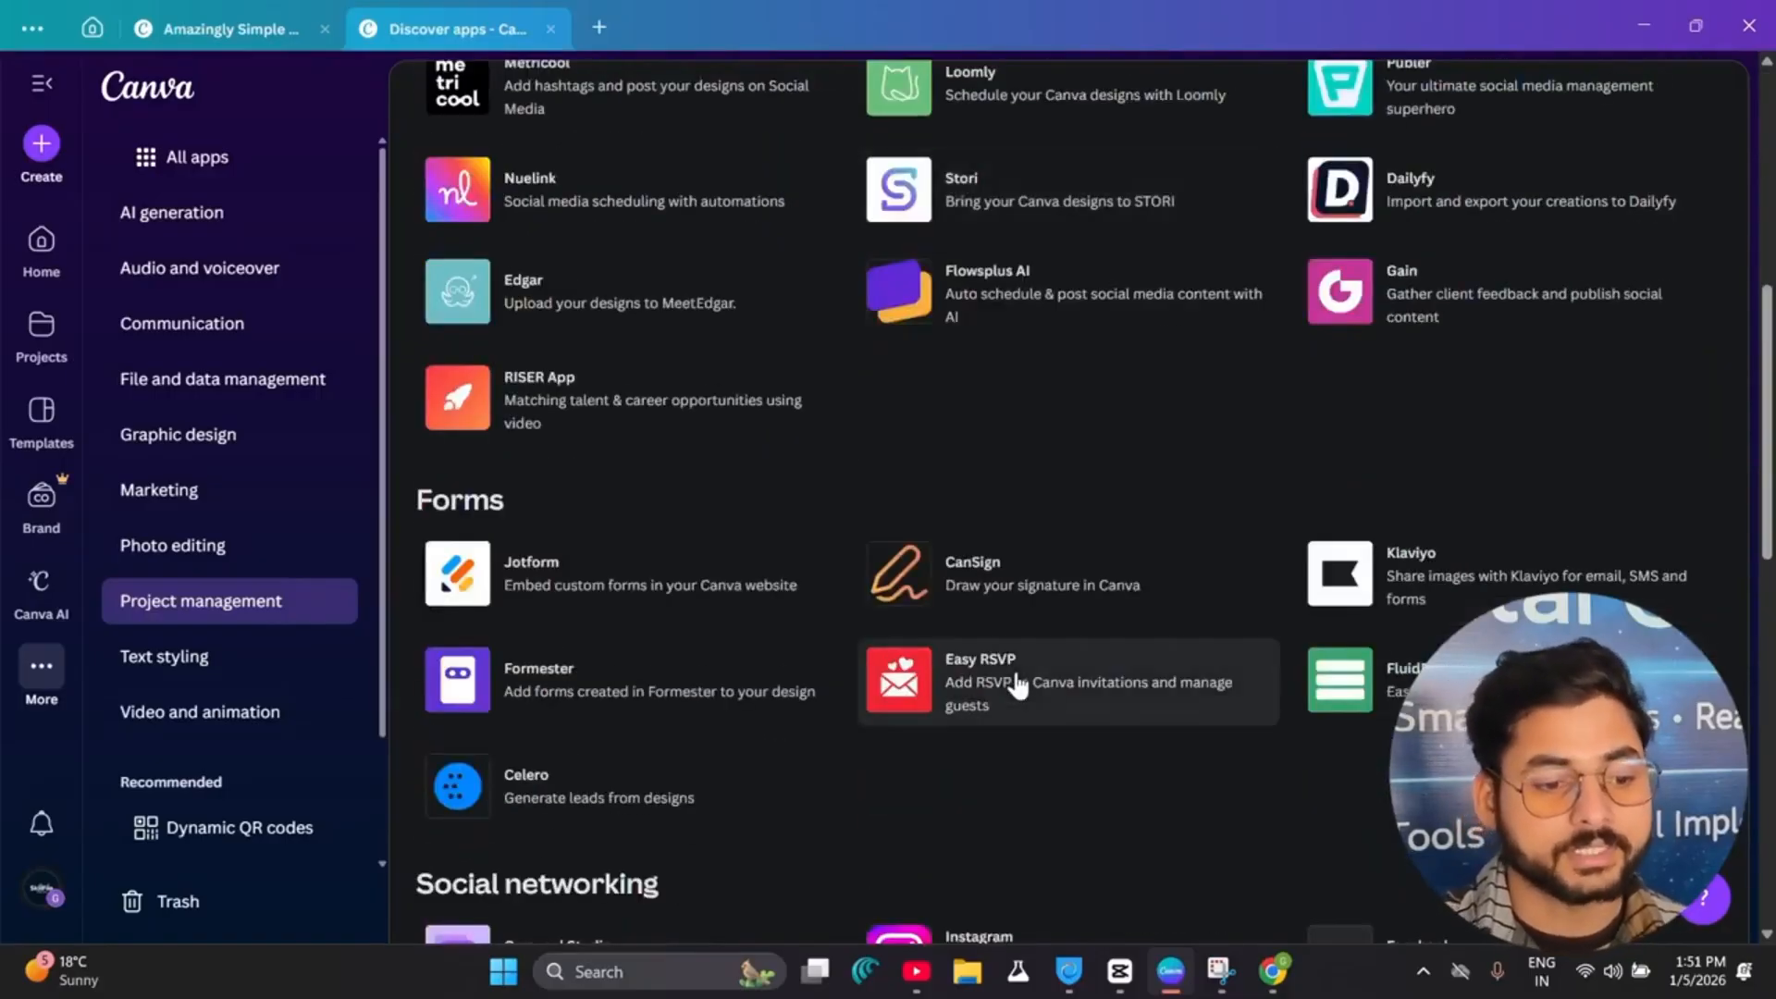
{"action": "scroll", "coordinate": [1018, 681], "scroll_direction": "up", "scroll_amount": 7}
{"action": "scroll", "coordinate": [1164, 666], "scroll_direction": "up", "scroll_amount": 1}
{"action": "left_click", "coordinate": [1478, 424]}
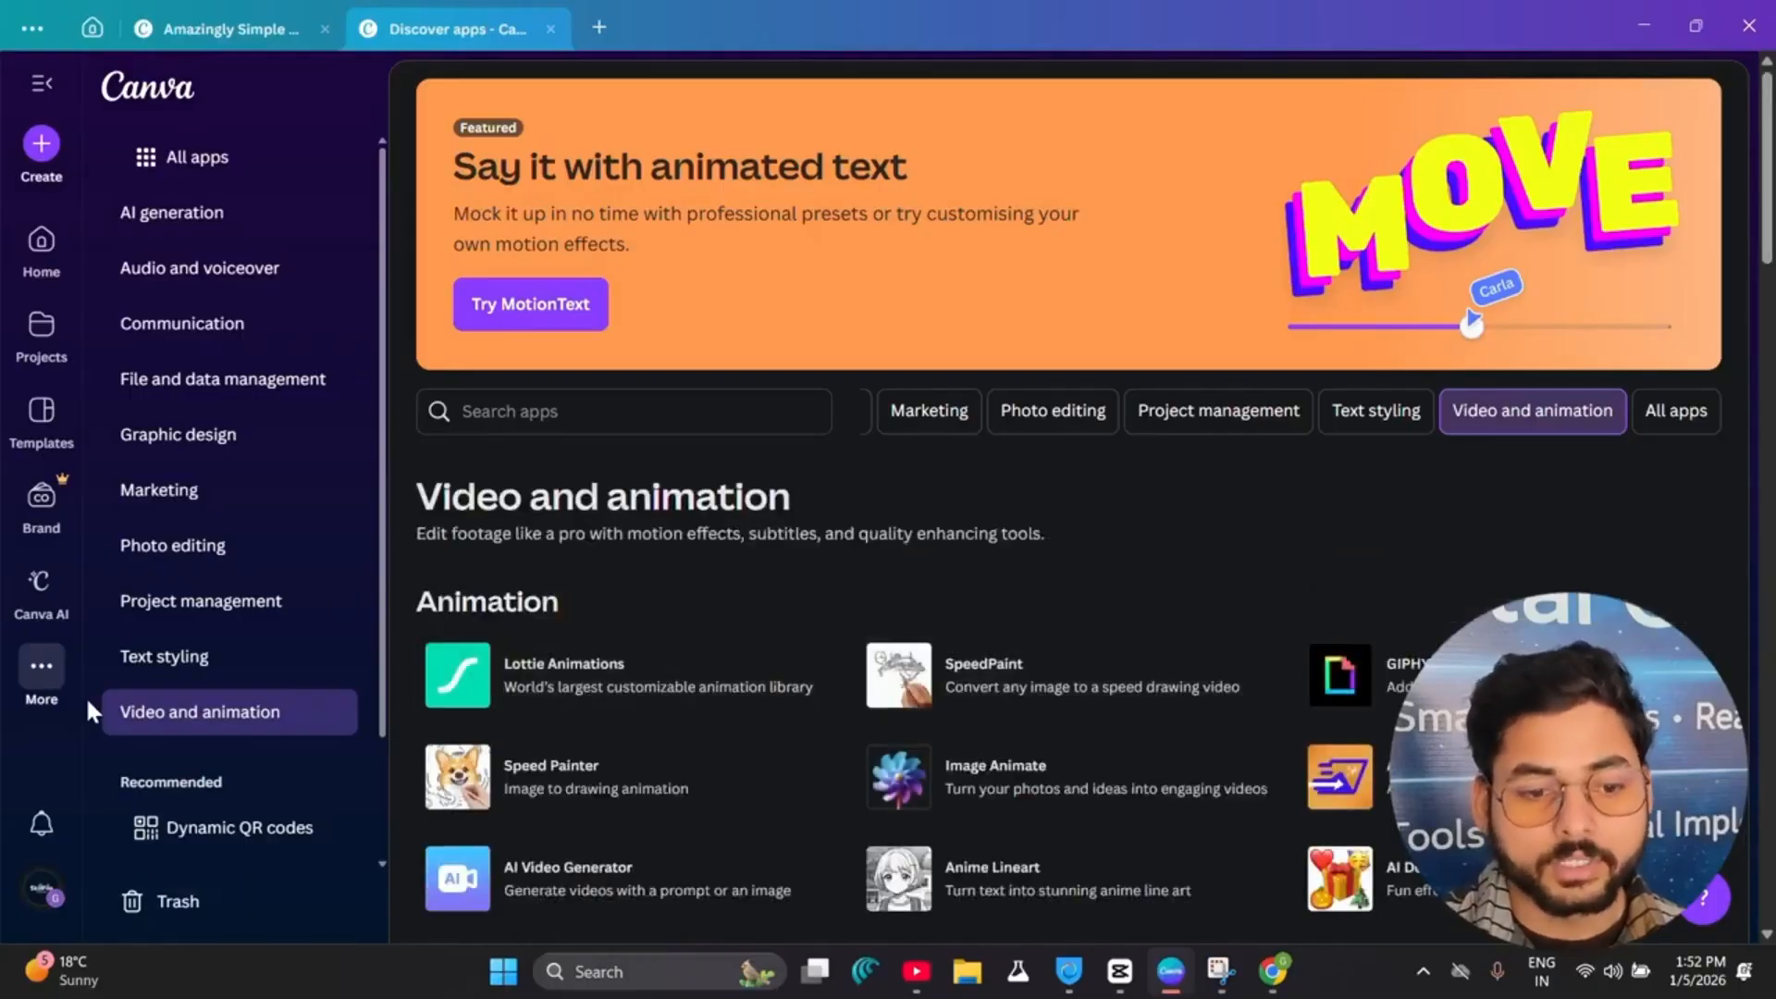
Step: Open Grow's Create ads page and look through the examples of ads that AI can create
{"action": "left_click", "coordinate": [44, 680]}
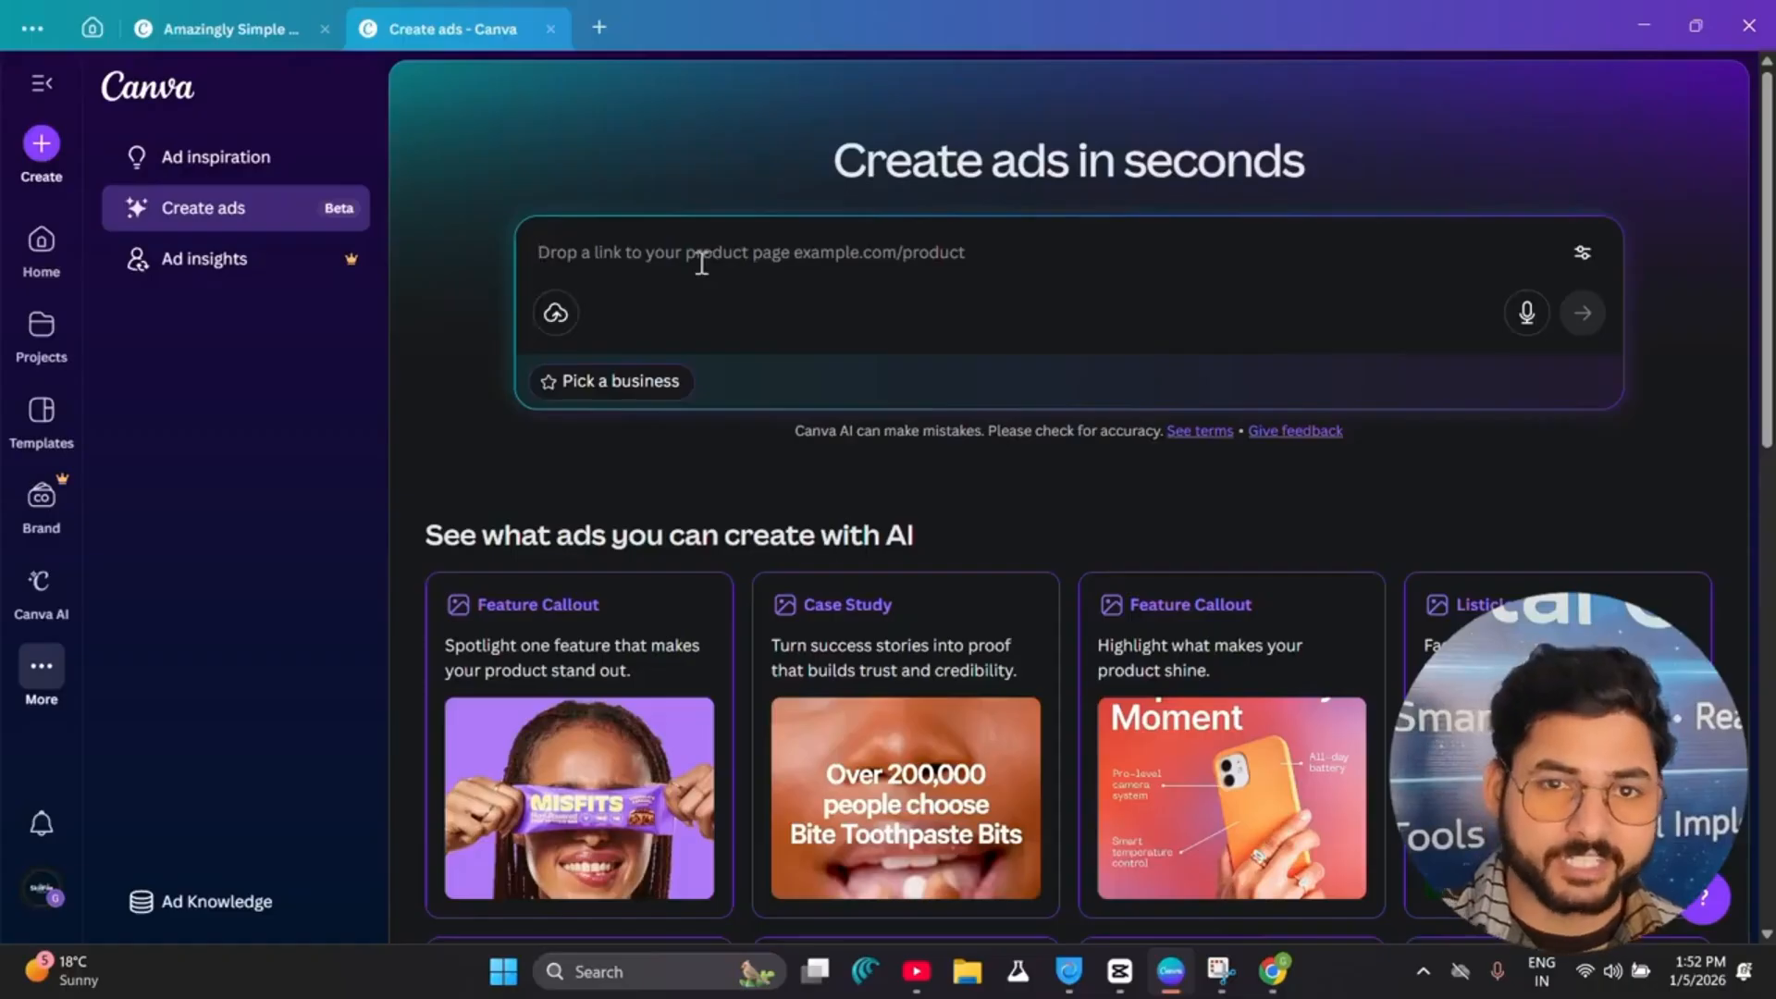
{"action": "scroll", "coordinate": [953, 462], "scroll_direction": "down", "scroll_amount": 3}
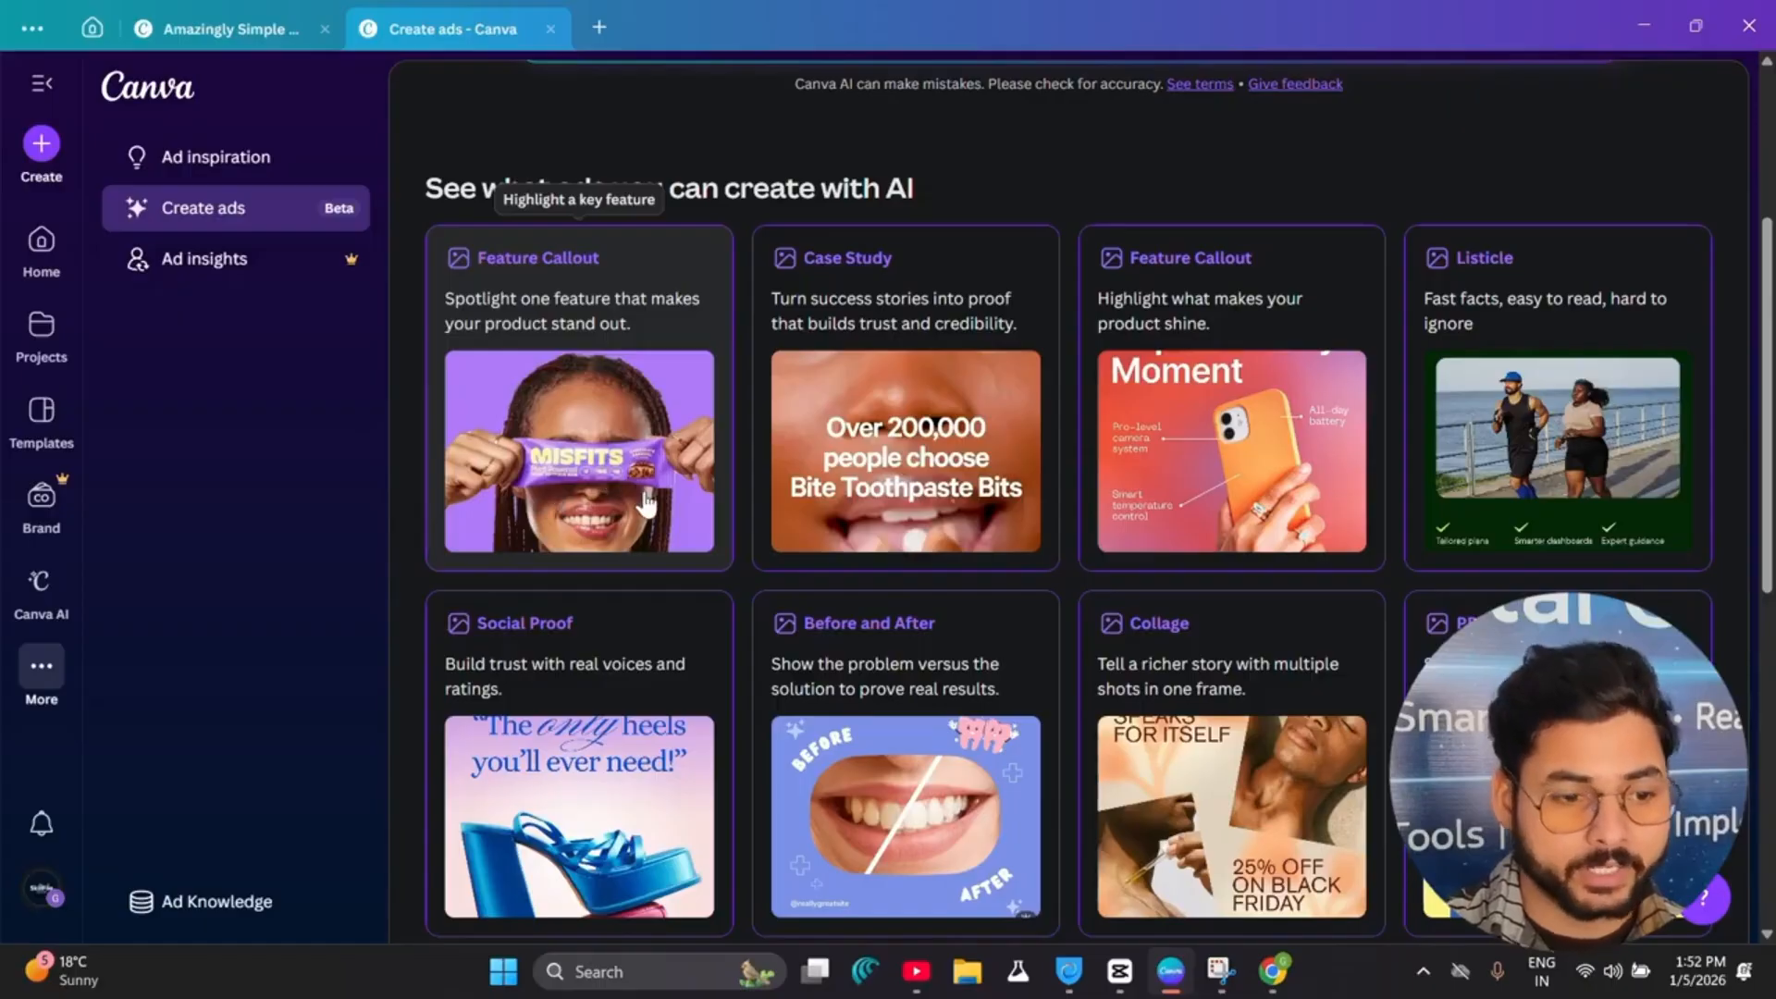
{"action": "scroll", "coordinate": [650, 523], "scroll_direction": "down", "scroll_amount": 1}
{"action": "scroll", "coordinate": [650, 524], "scroll_direction": "down", "scroll_amount": 3}
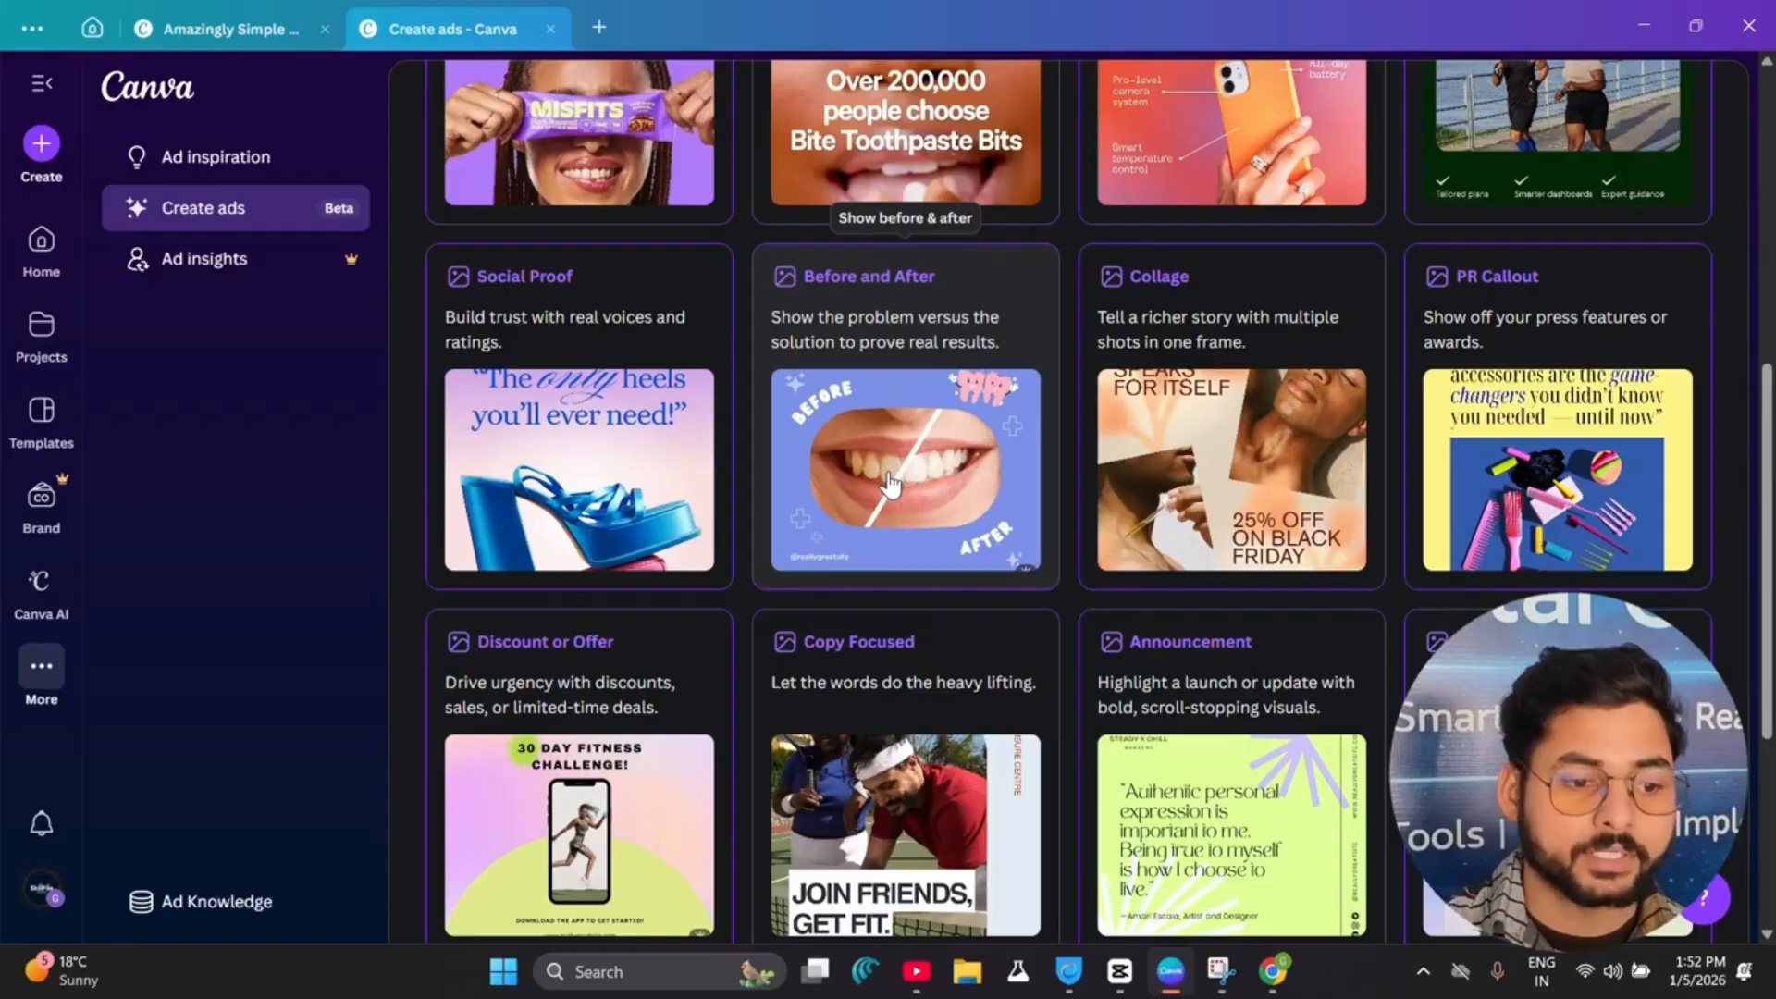
Step: Open the Dynamic QR codes page, and view the January calendar in the Content Planner
{"action": "left_click", "coordinate": [46, 703]}
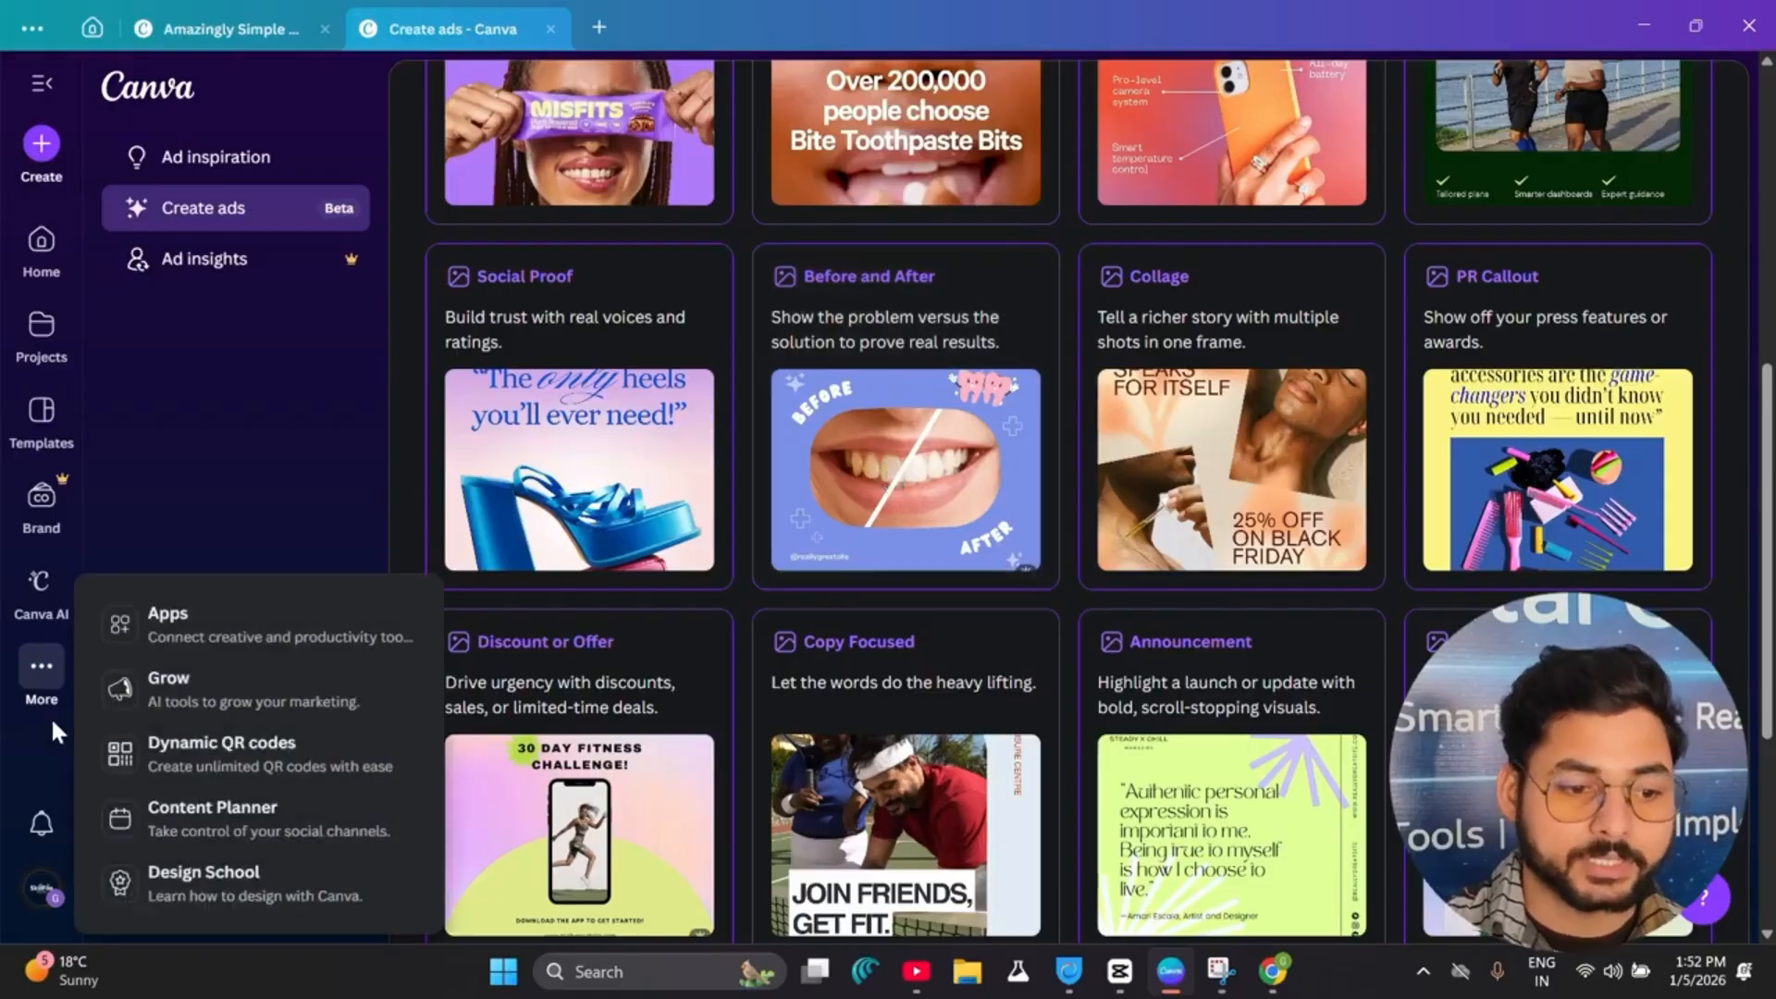
{"action": "left_click", "coordinate": [191, 764]}
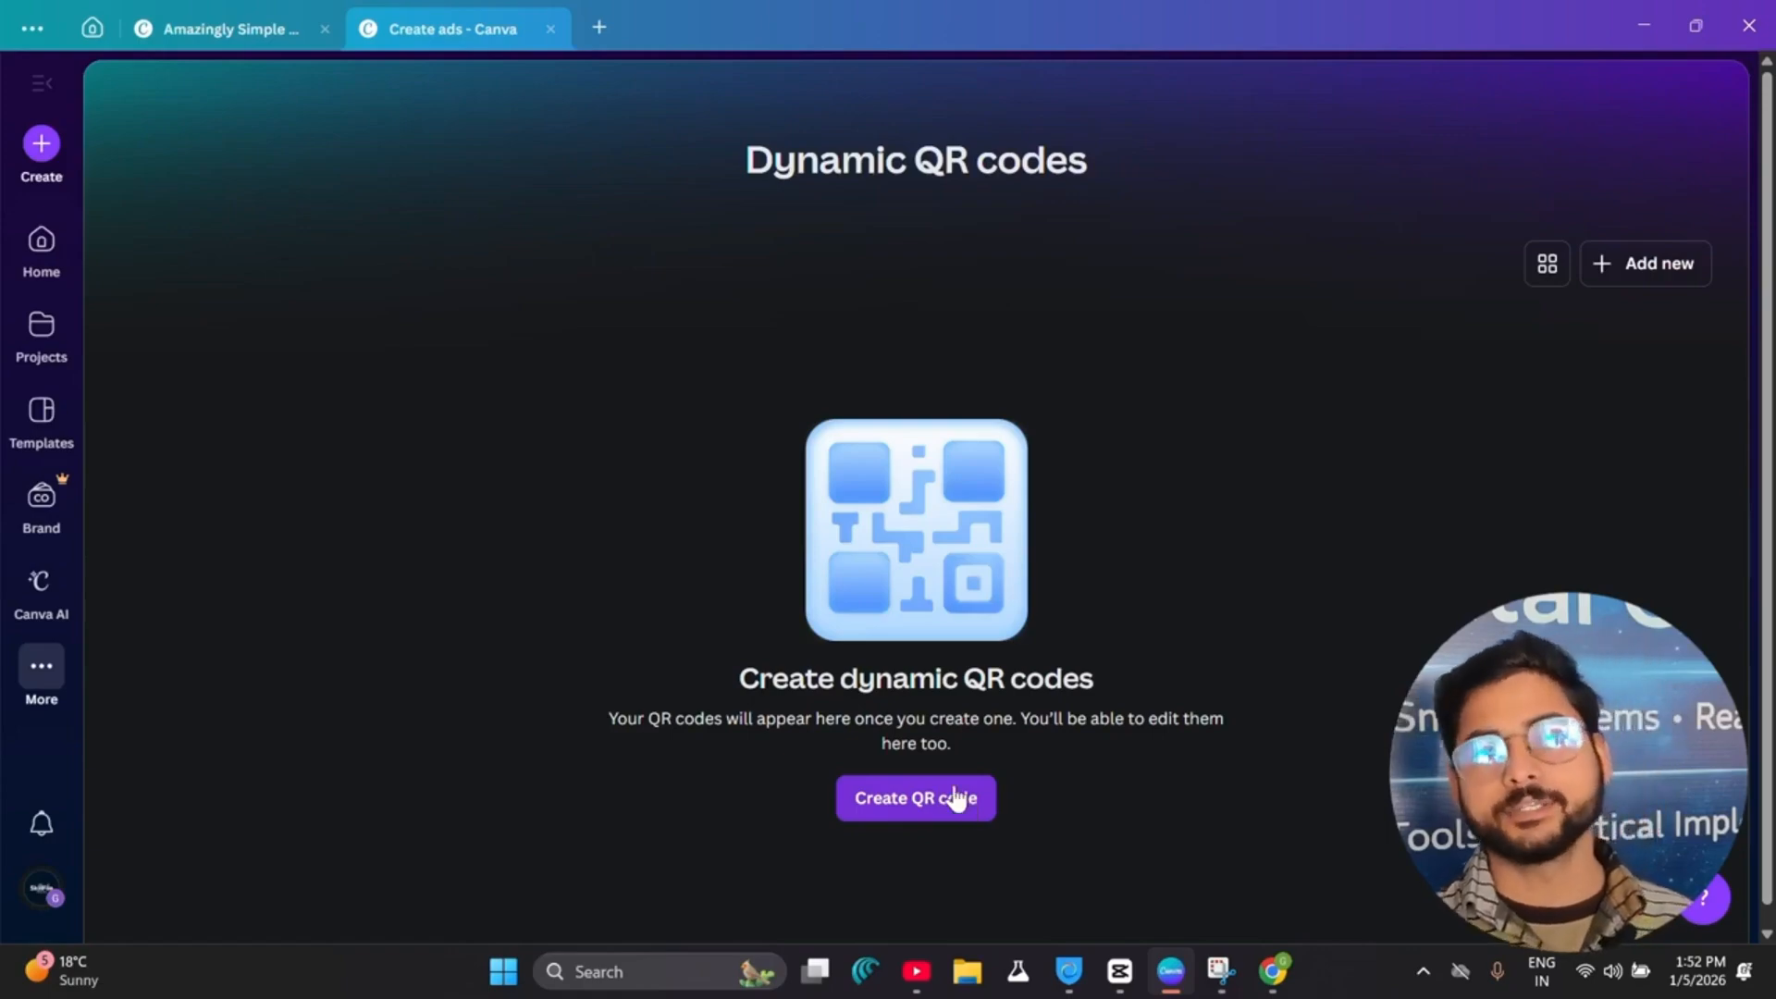
{"action": "left_click", "coordinate": [44, 676]}
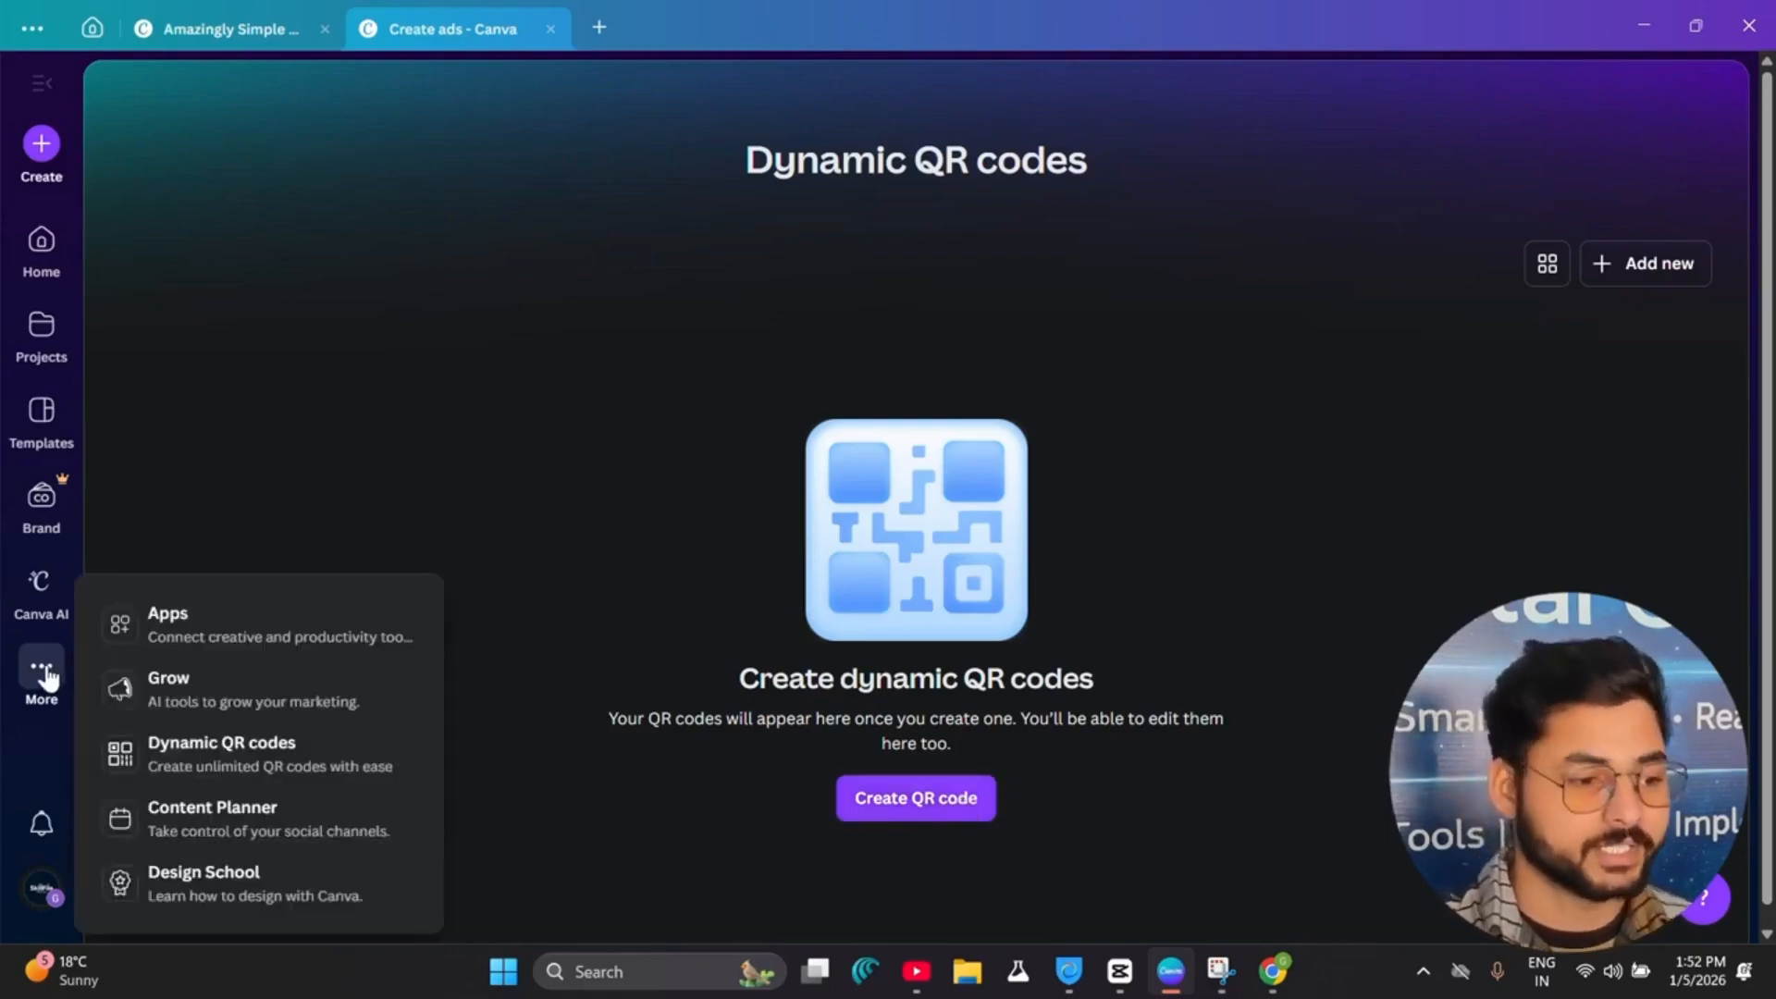
{"action": "left_click", "coordinate": [213, 814]}
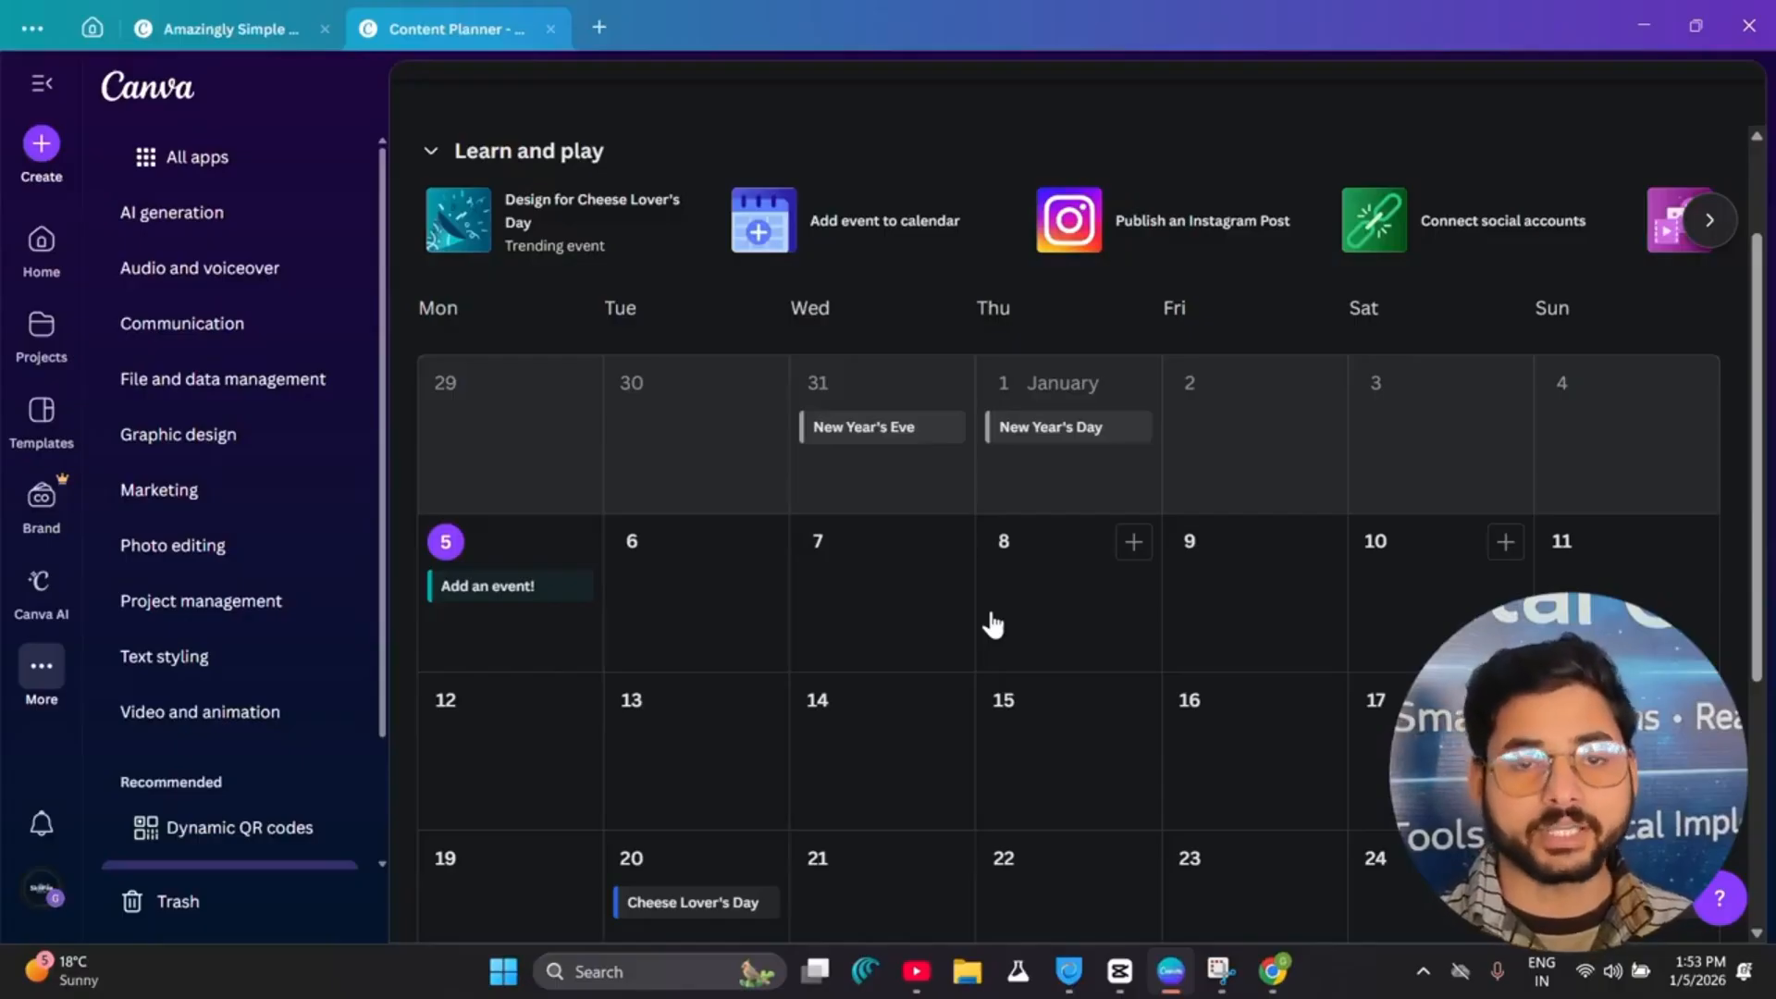
Step: Open Design School and look through the lessons and activities listed under New in Canva
{"action": "left_click", "coordinate": [35, 673]}
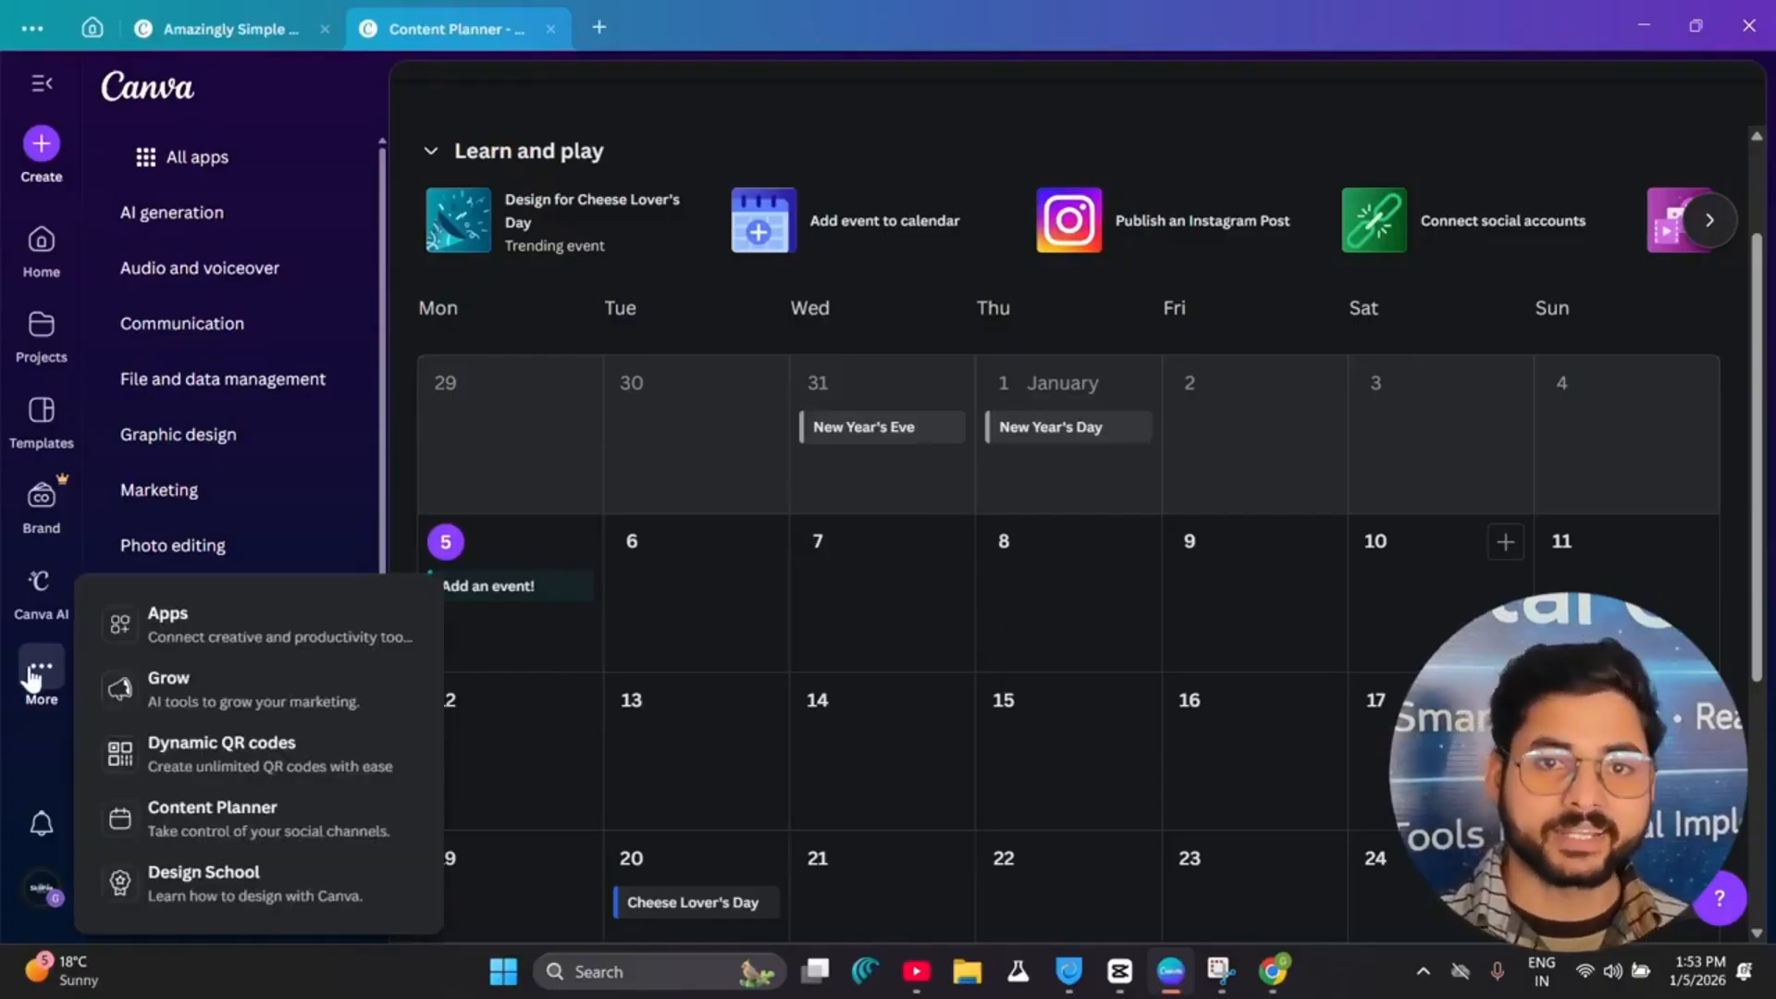
{"action": "left_click", "coordinate": [215, 894]}
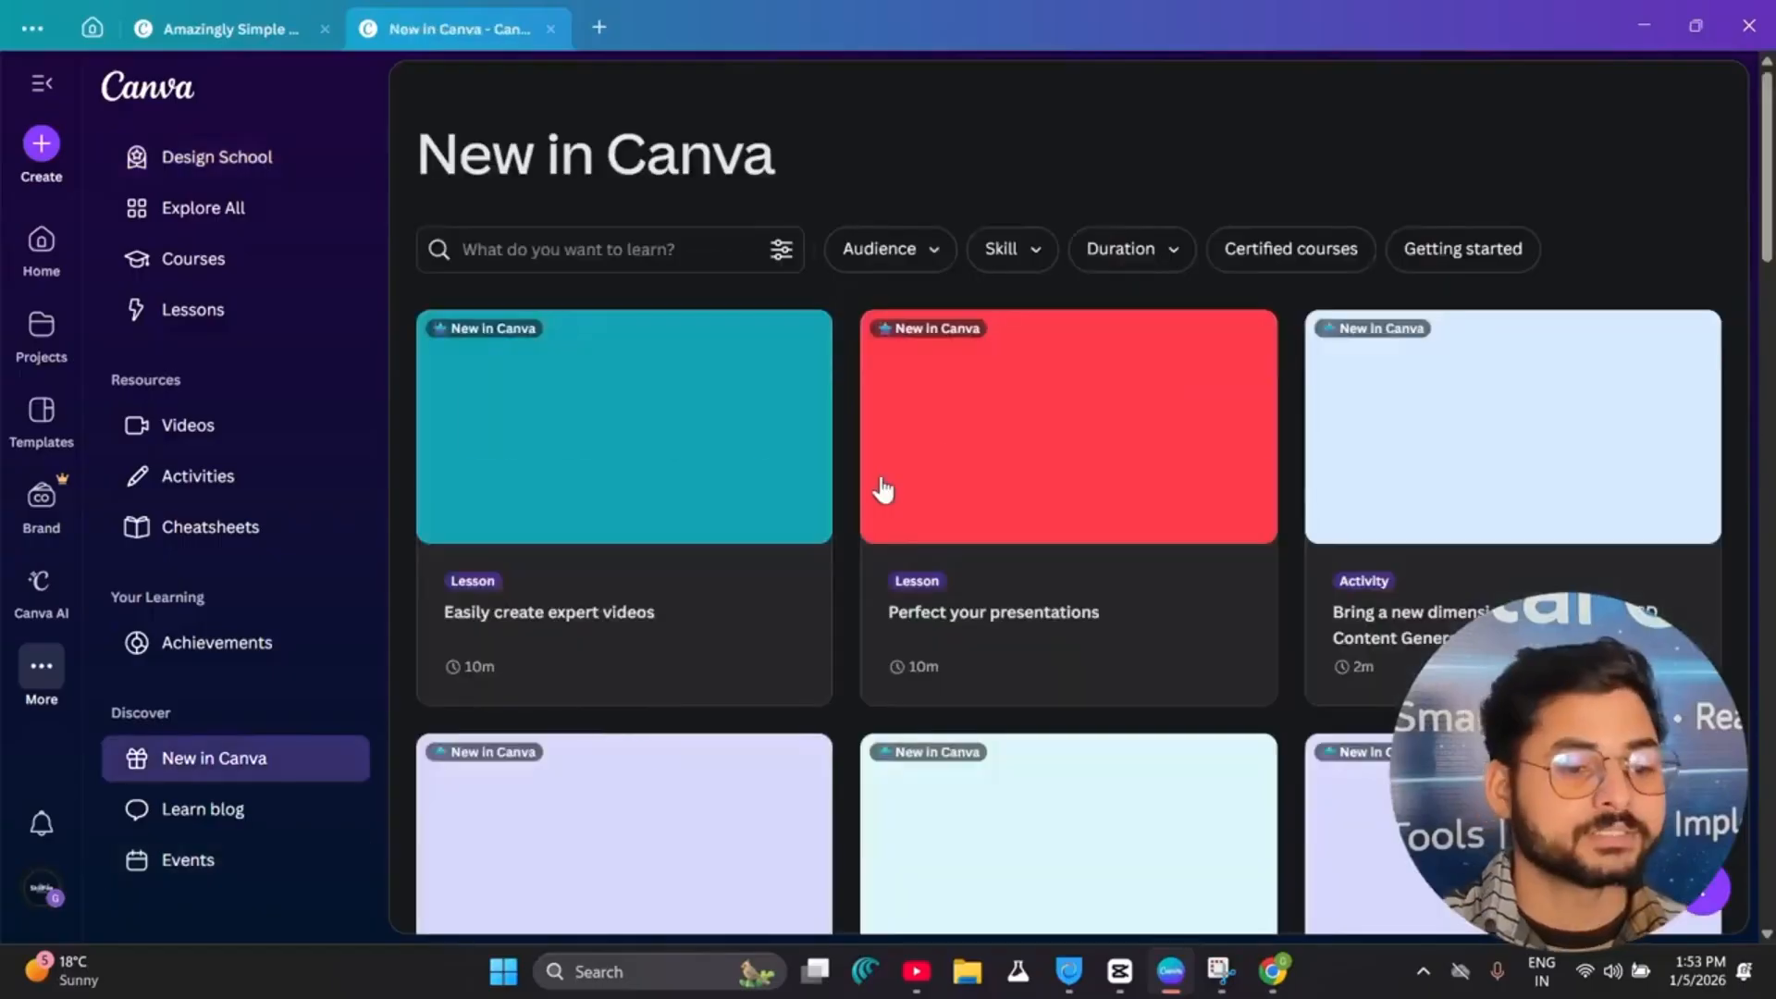
{"action": "scroll", "coordinate": [1272, 516], "scroll_direction": "down", "scroll_amount": 10}
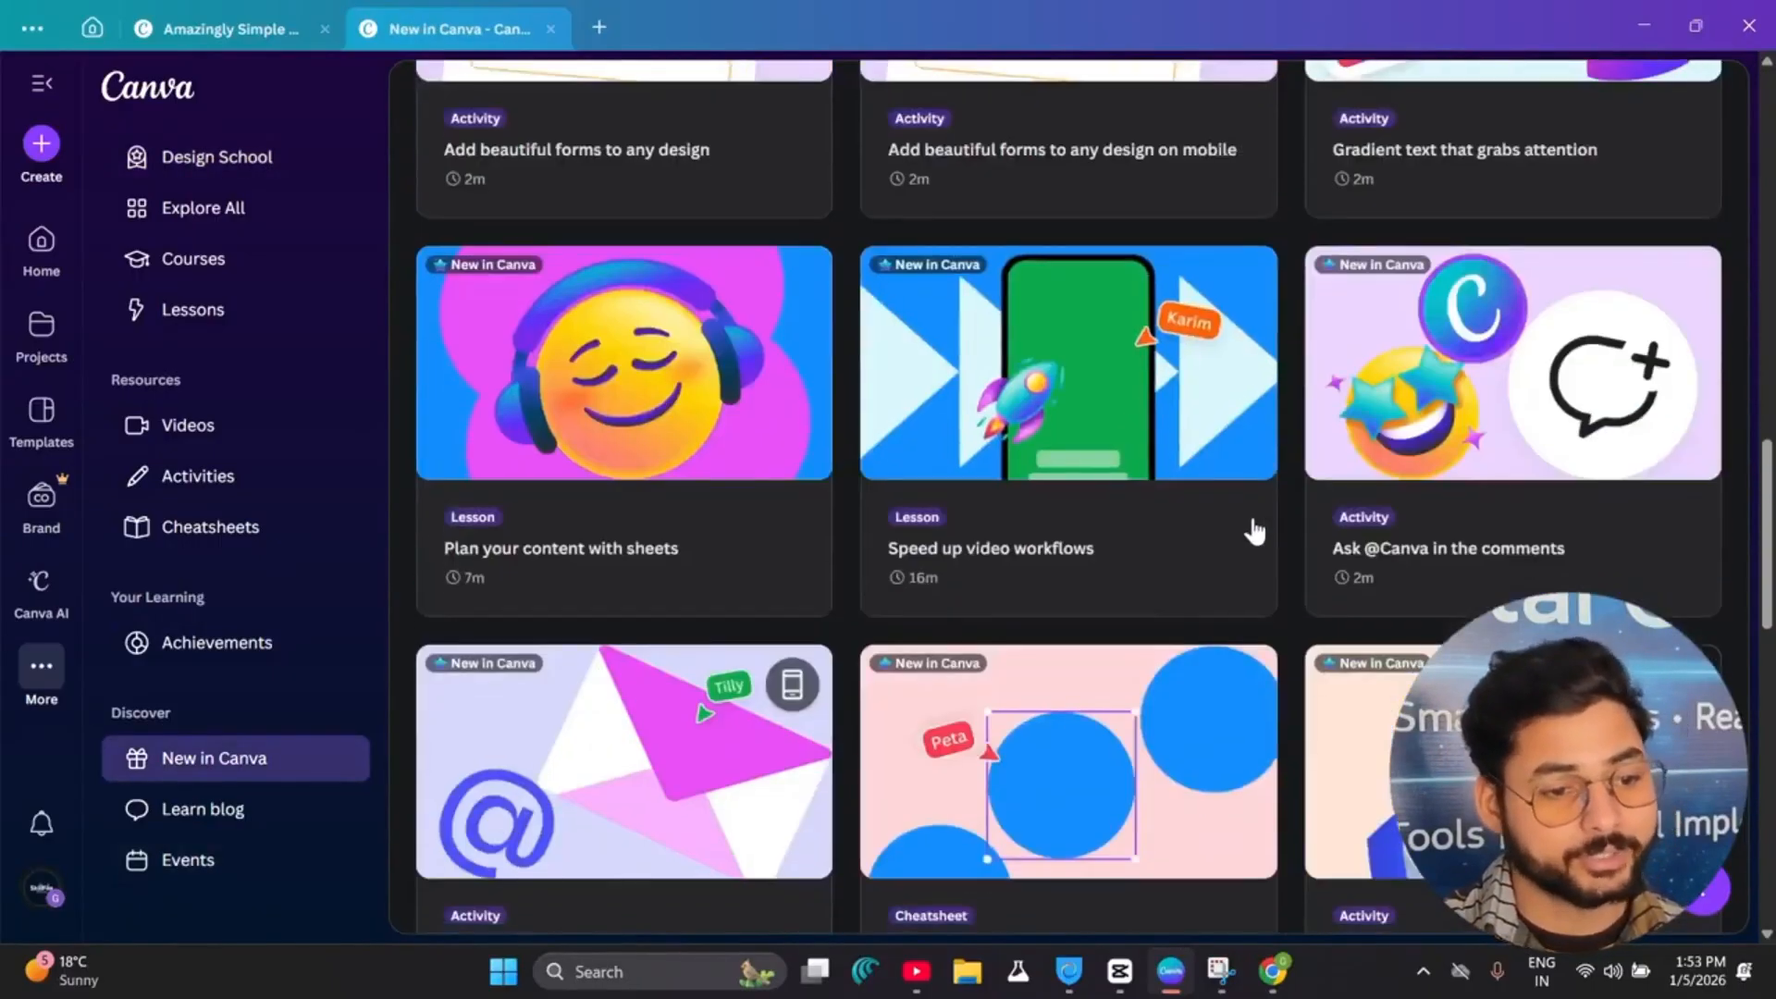
{"action": "scroll", "coordinate": [1230, 544], "scroll_direction": "up", "scroll_amount": 7}
{"action": "scroll", "coordinate": [1223, 516], "scroll_direction": "up", "scroll_amount": 4}
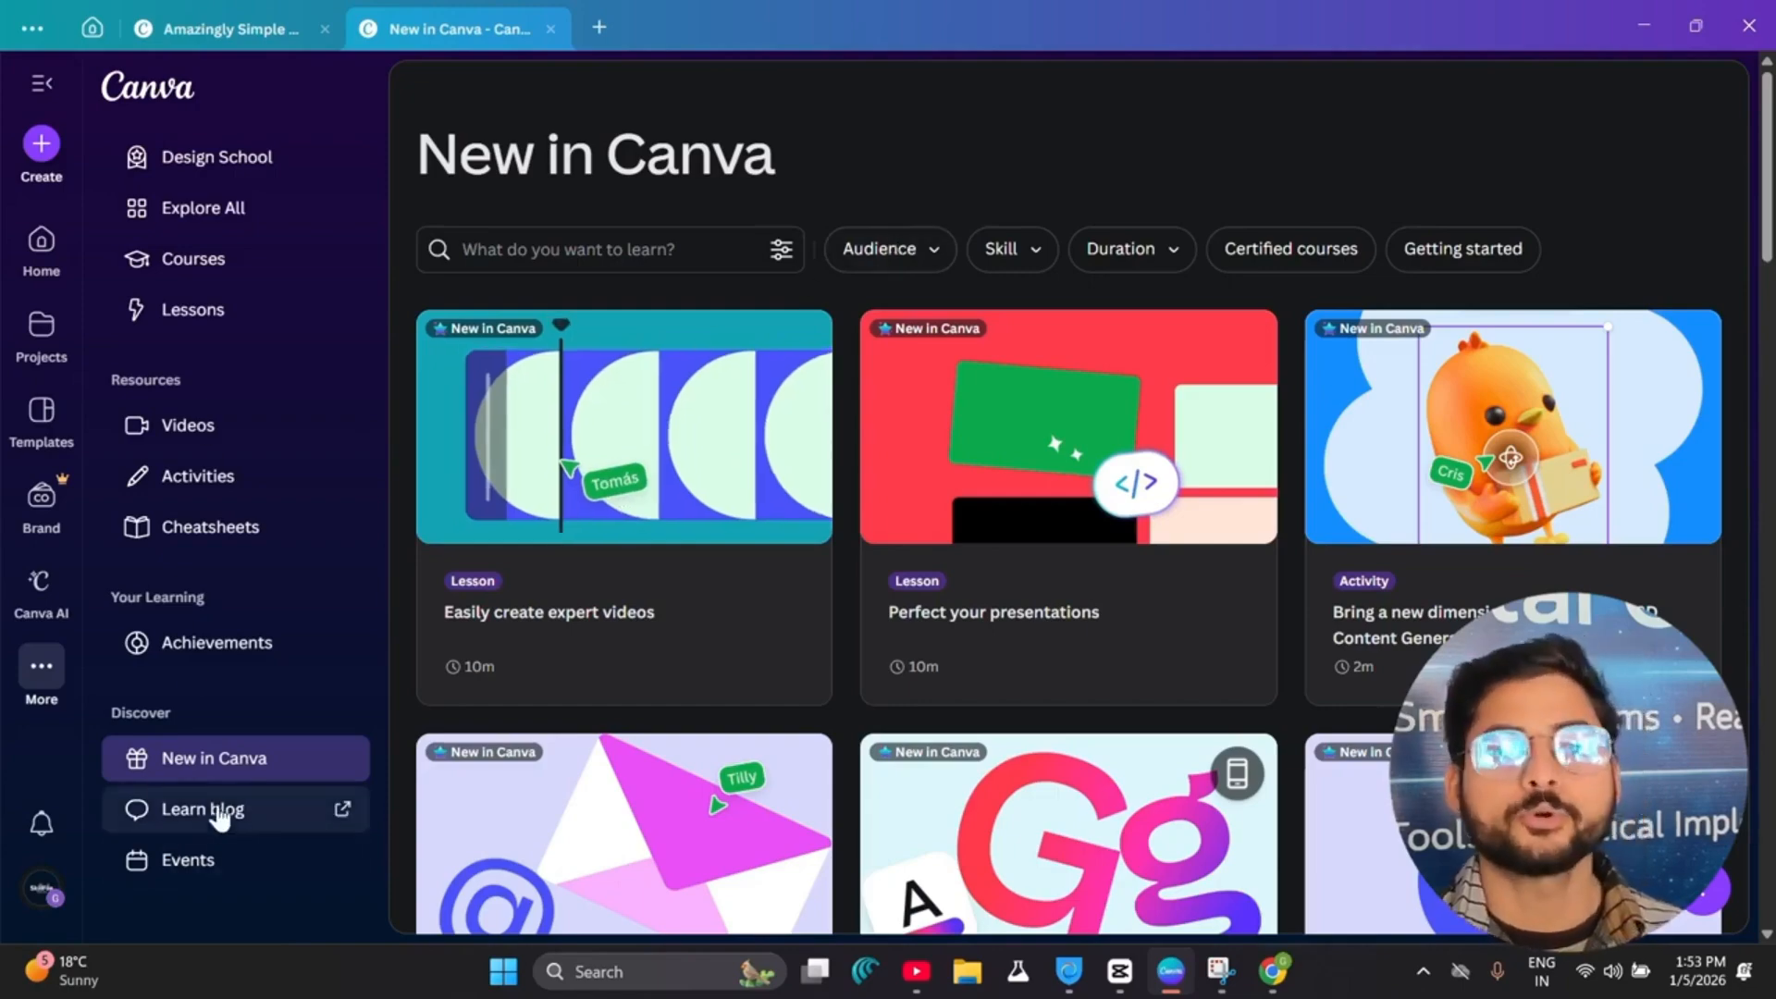
Step: Return to Design School's main page and browse its learning resources for the Video editing topic
{"action": "left_click", "coordinate": [41, 670]}
{"action": "left_click", "coordinate": [220, 888]}
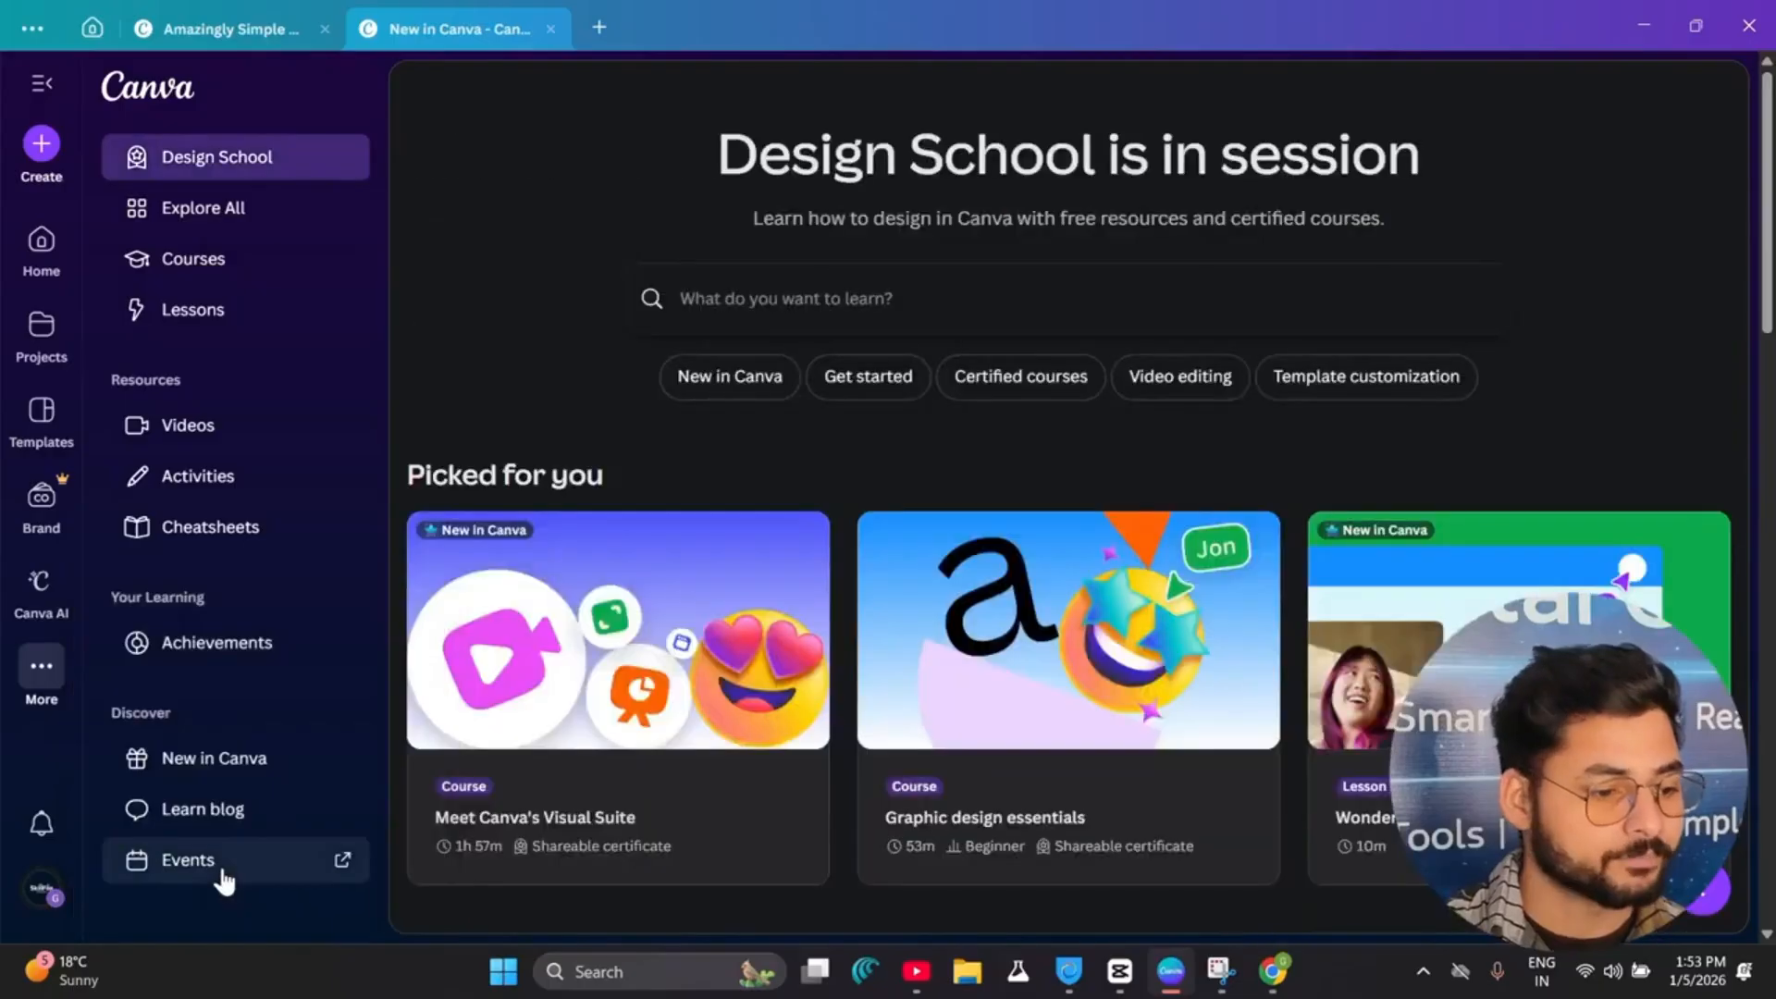
{"action": "left_click", "coordinate": [1193, 373]}
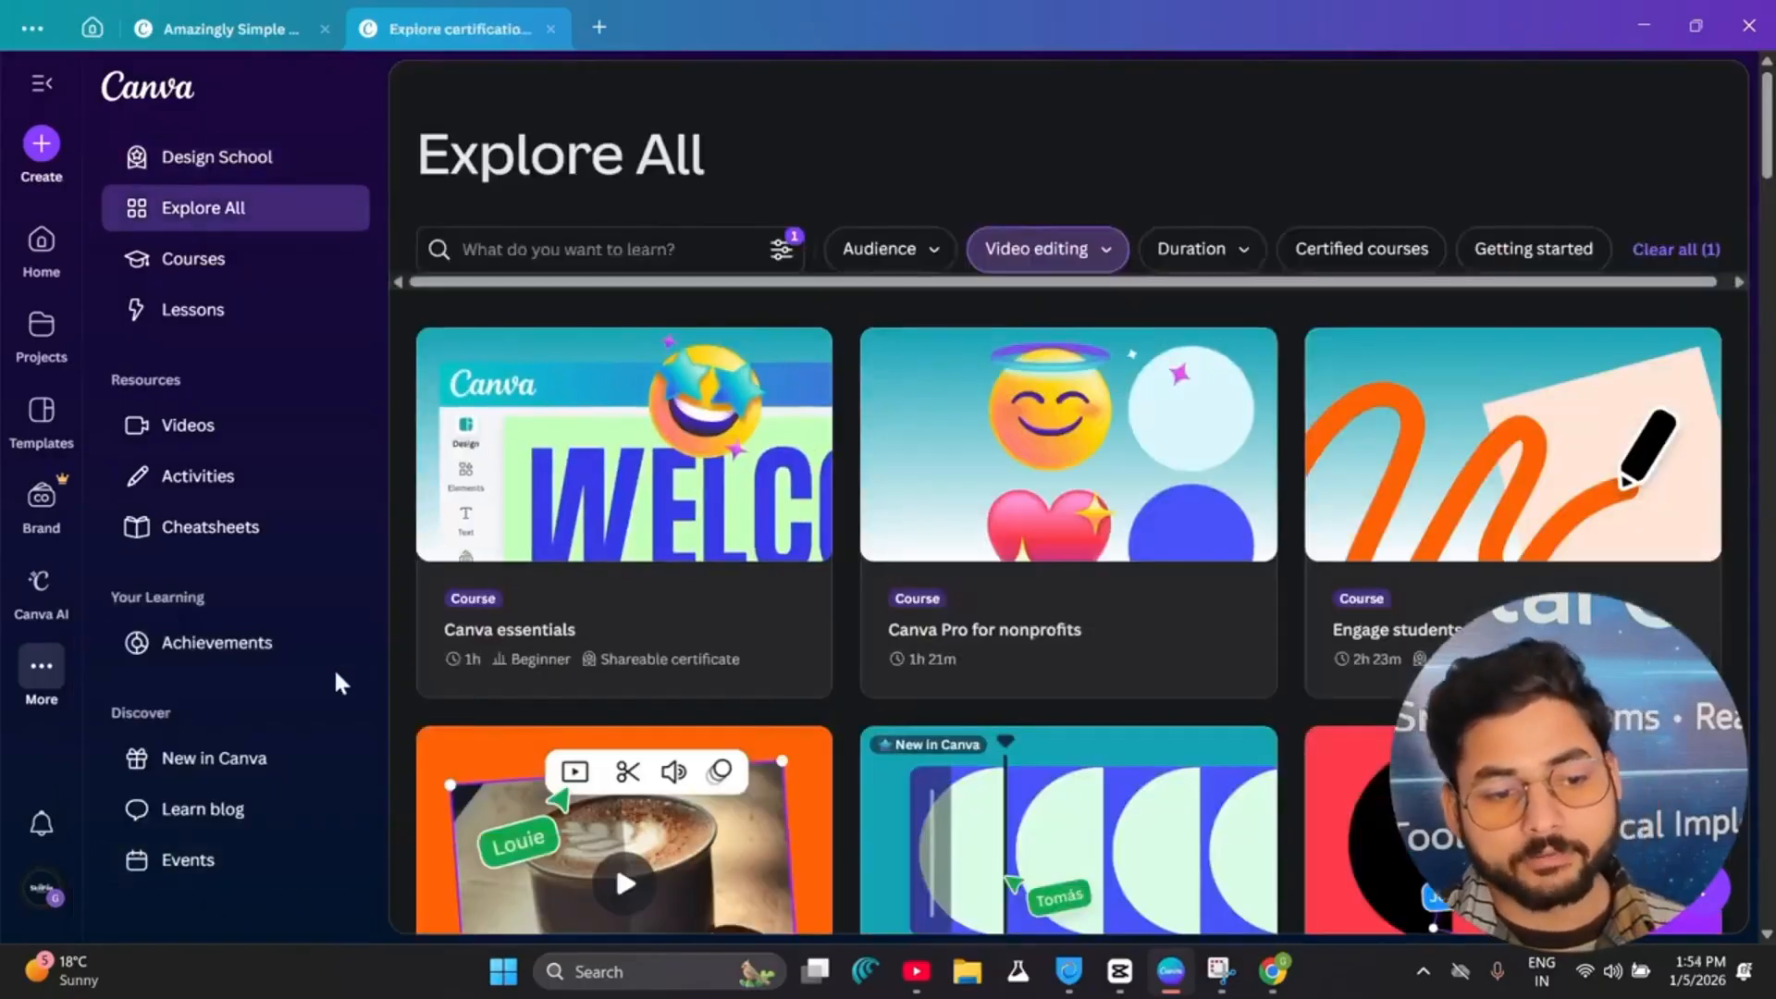
{"action": "scroll", "coordinate": [73, 916], "scroll_direction": "down", "scroll_amount": 4}
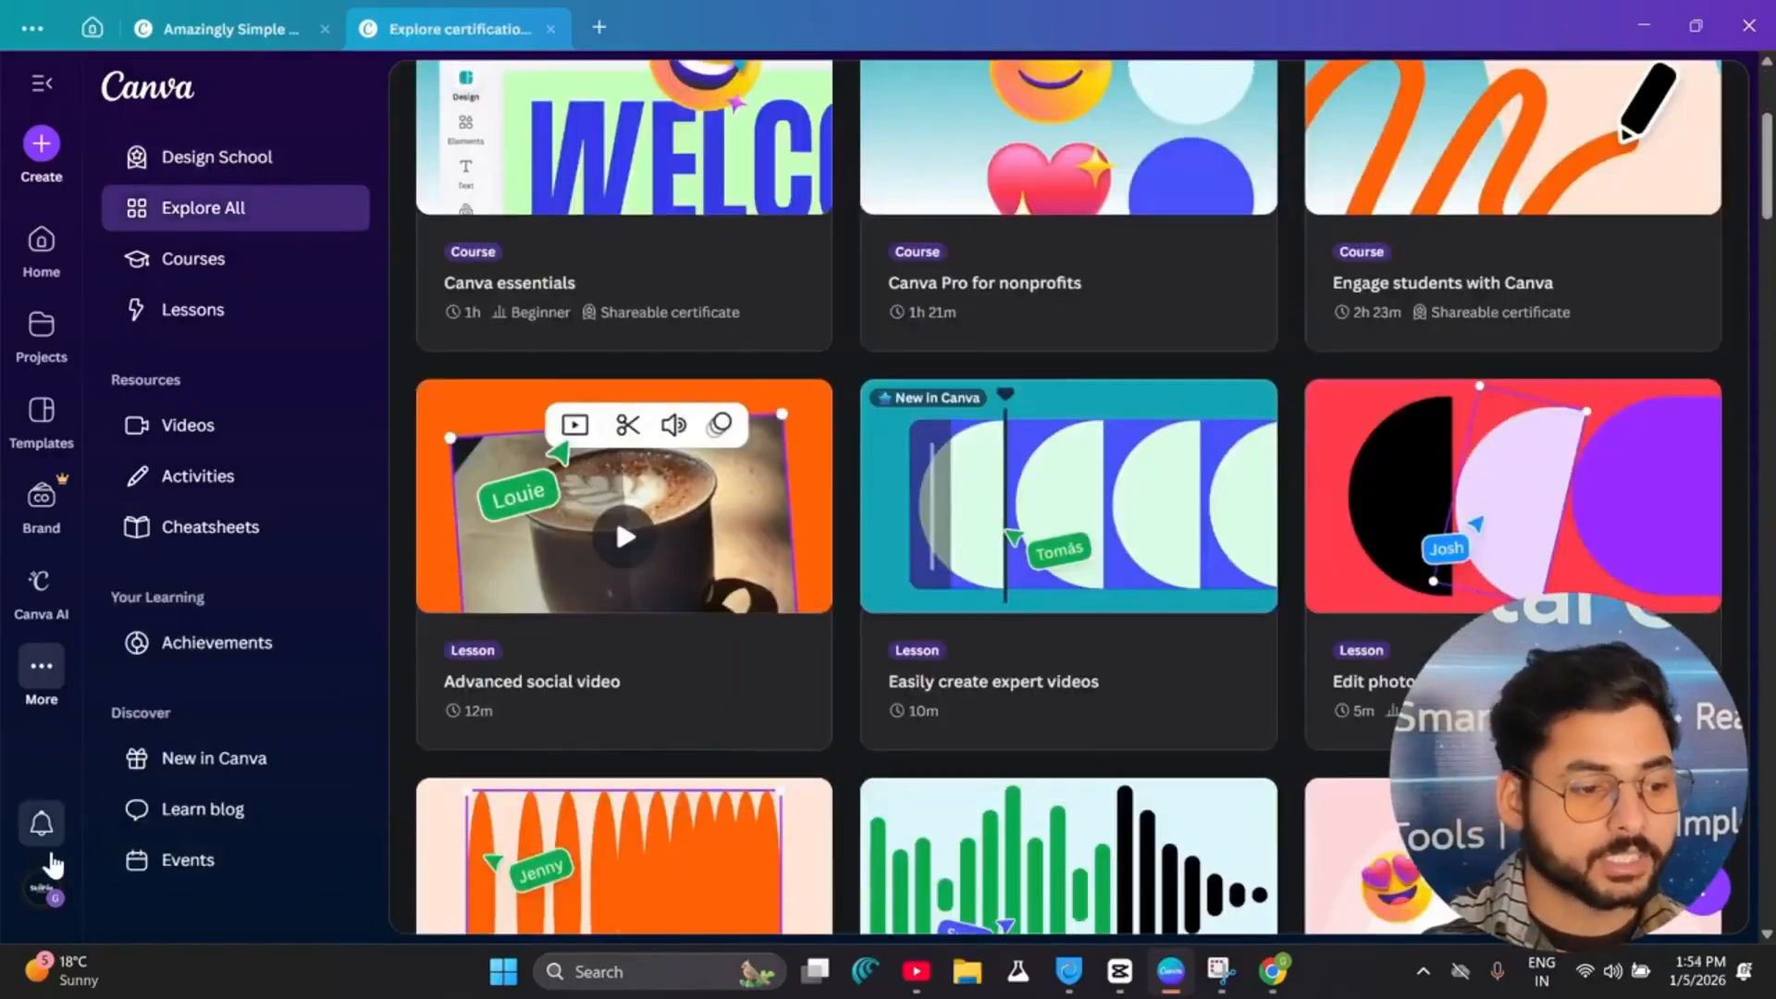
Step: View the account switching options and set the interface theme to Light
{"action": "left_click", "coordinate": [41, 891]}
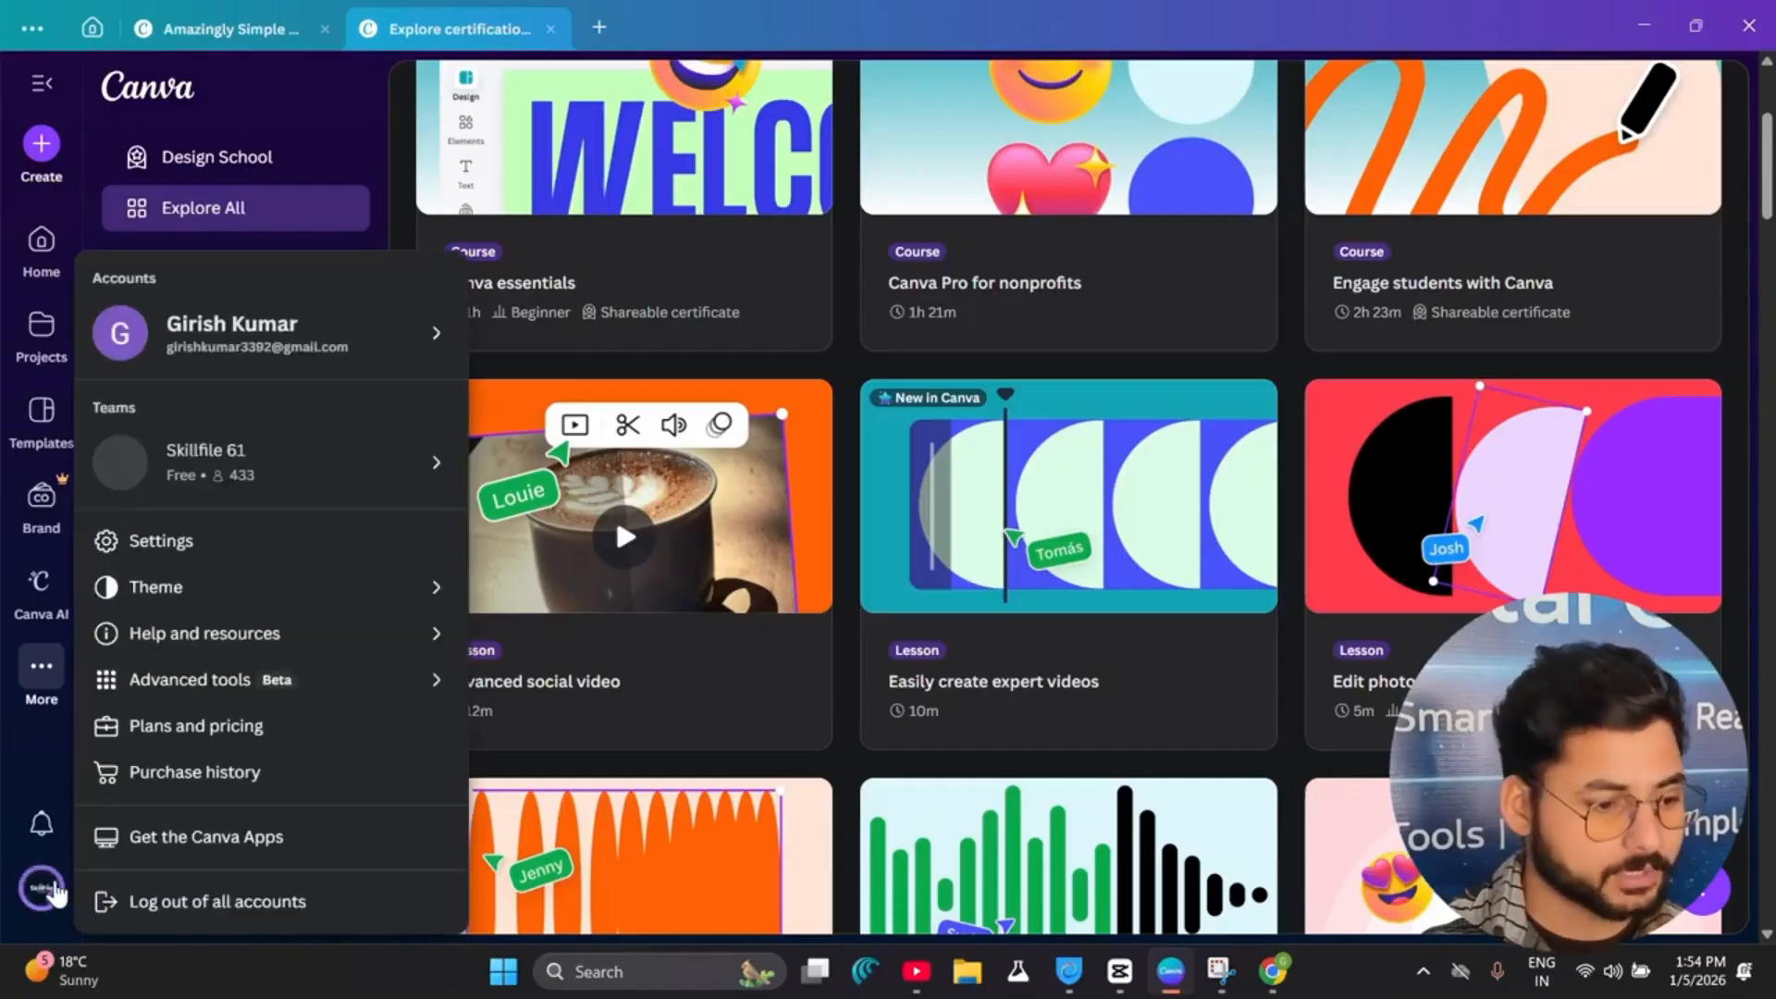
{"action": "mouse_move", "coordinate": [305, 338]}
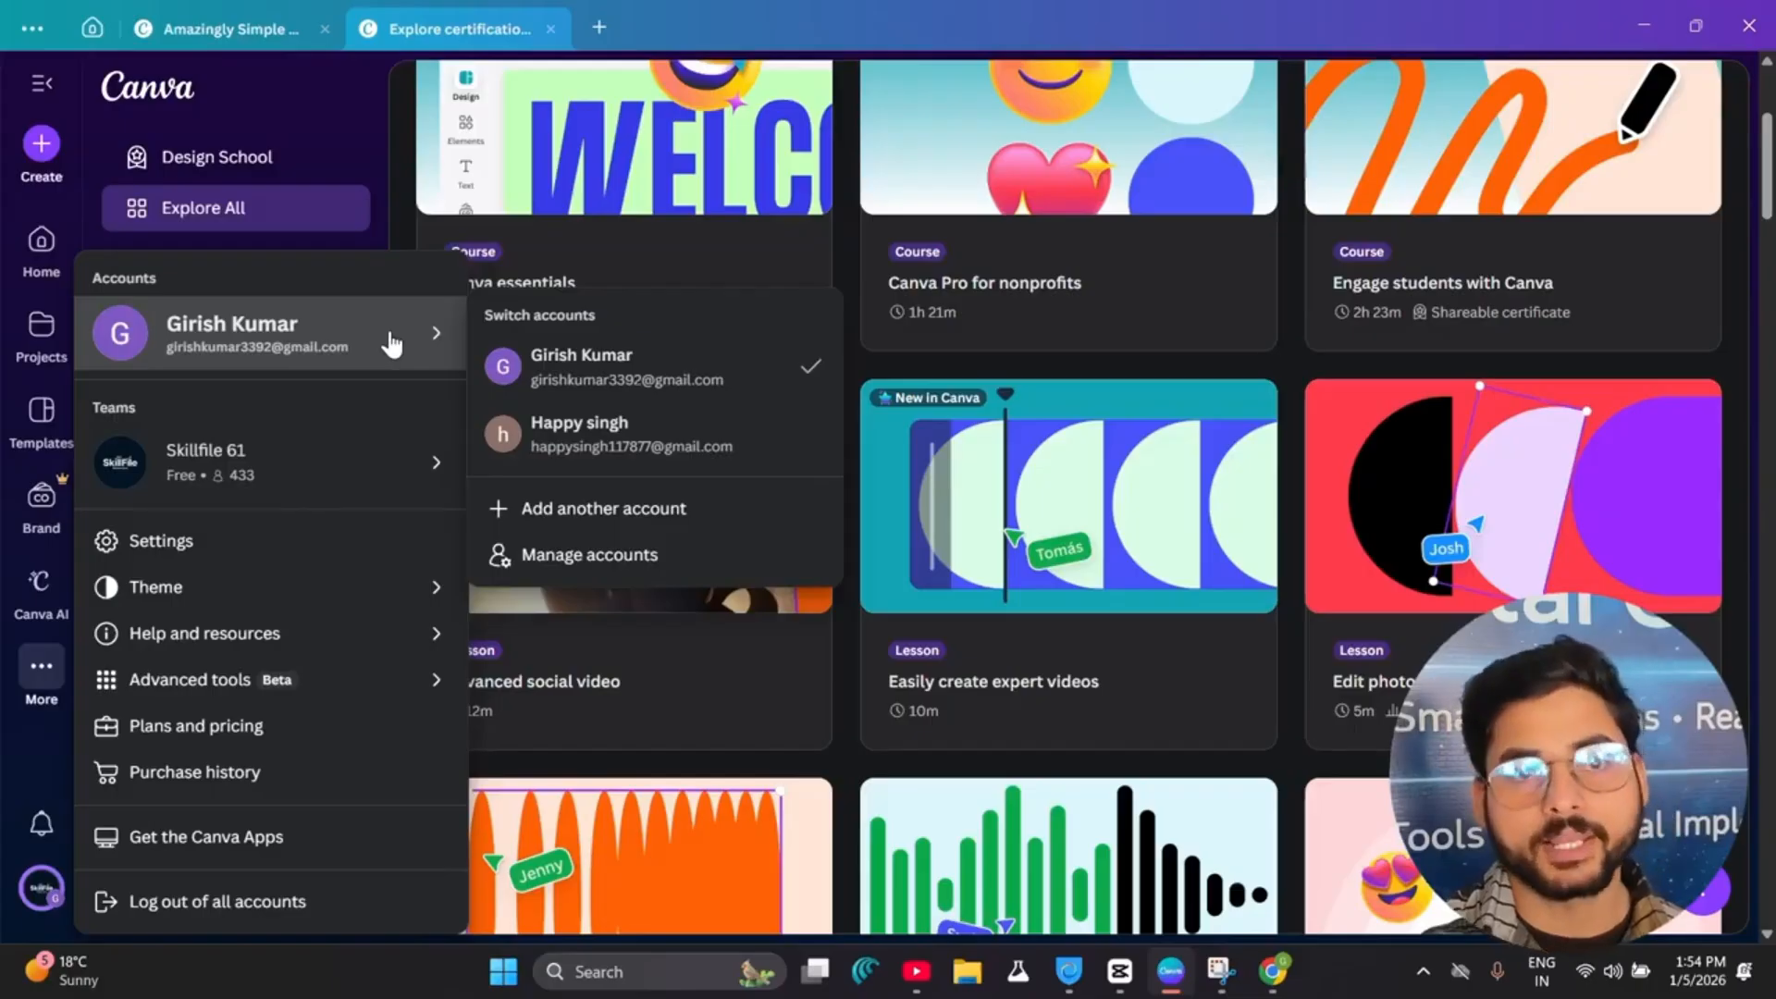
{"action": "mouse_move", "coordinate": [429, 584]}
{"action": "left_click", "coordinate": [541, 587]}
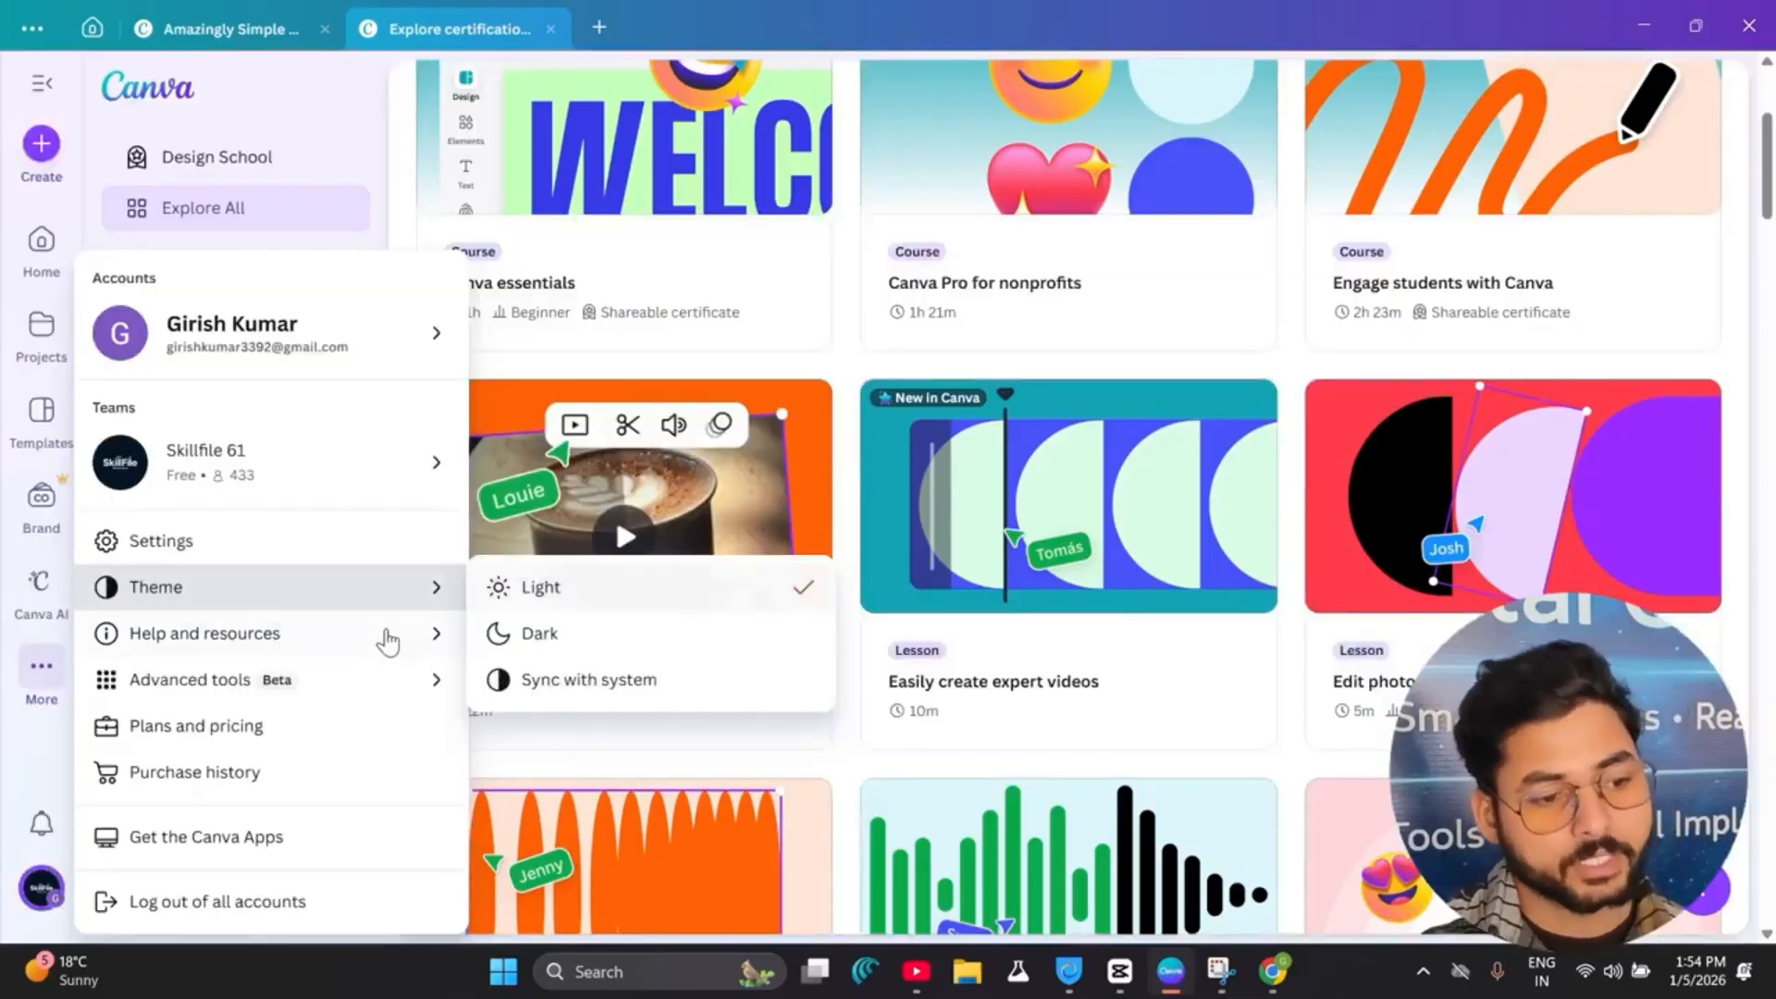
Step: Set the interface theme to Dark
{"action": "left_click", "coordinate": [42, 888]}
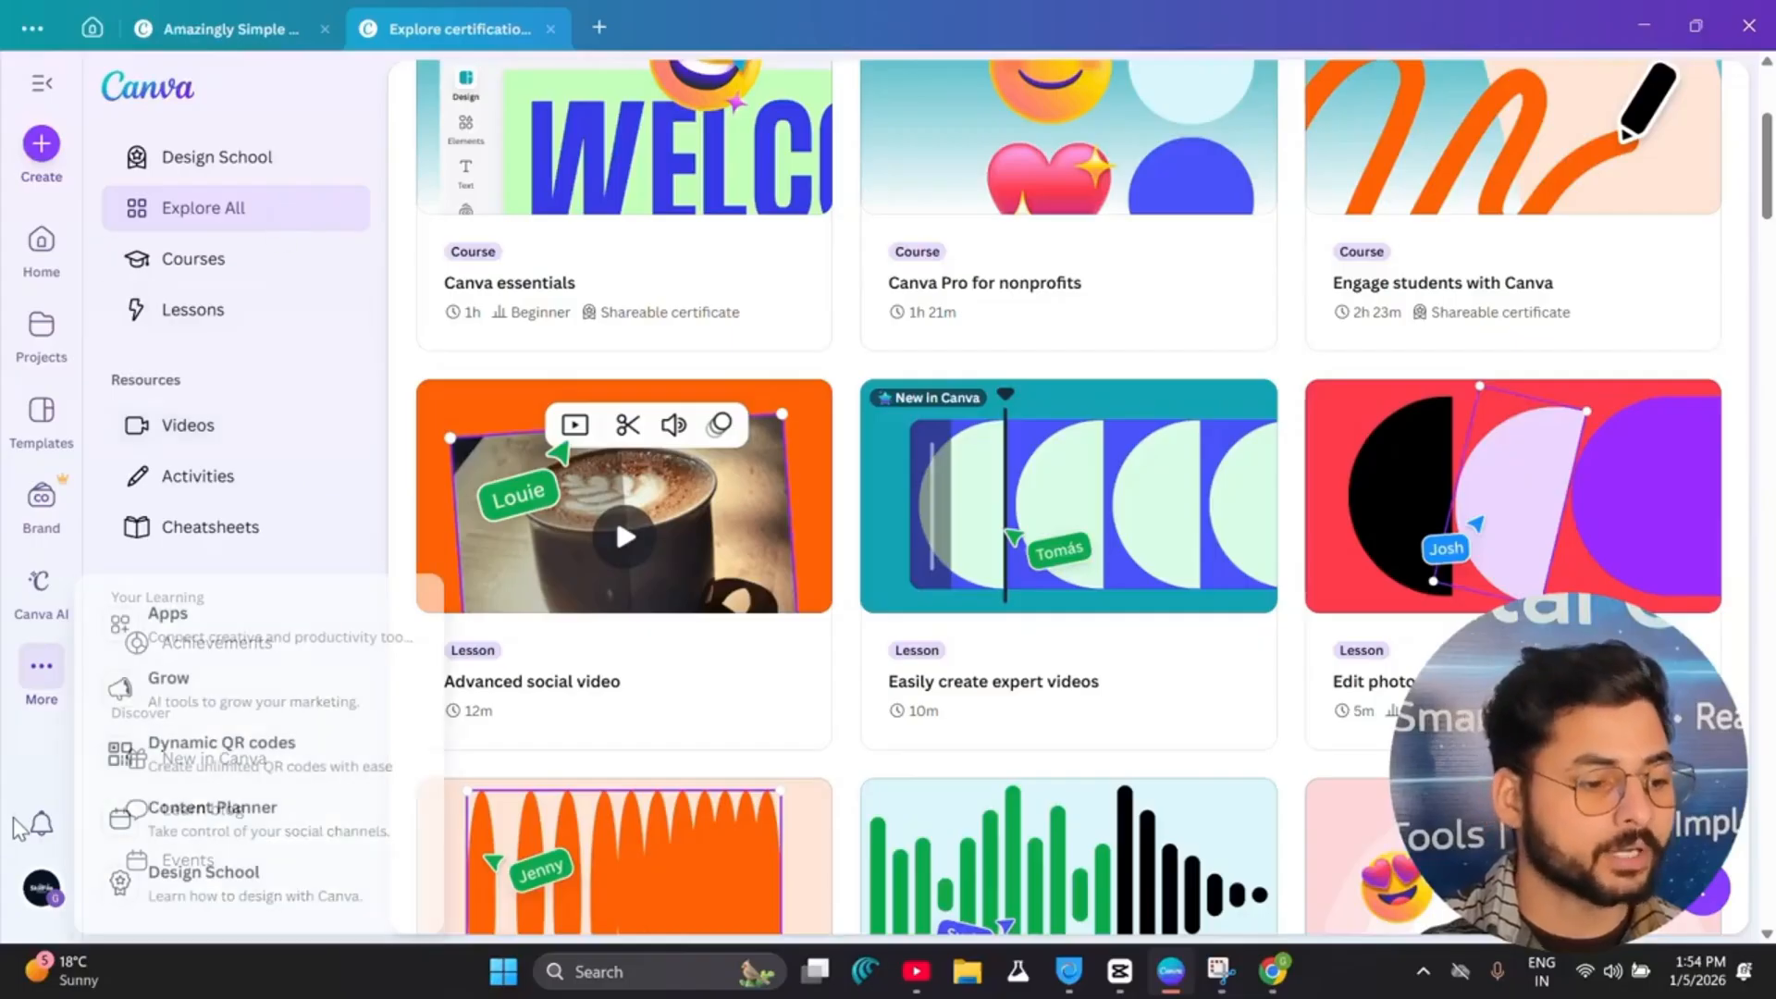
{"action": "left_click", "coordinate": [41, 887]}
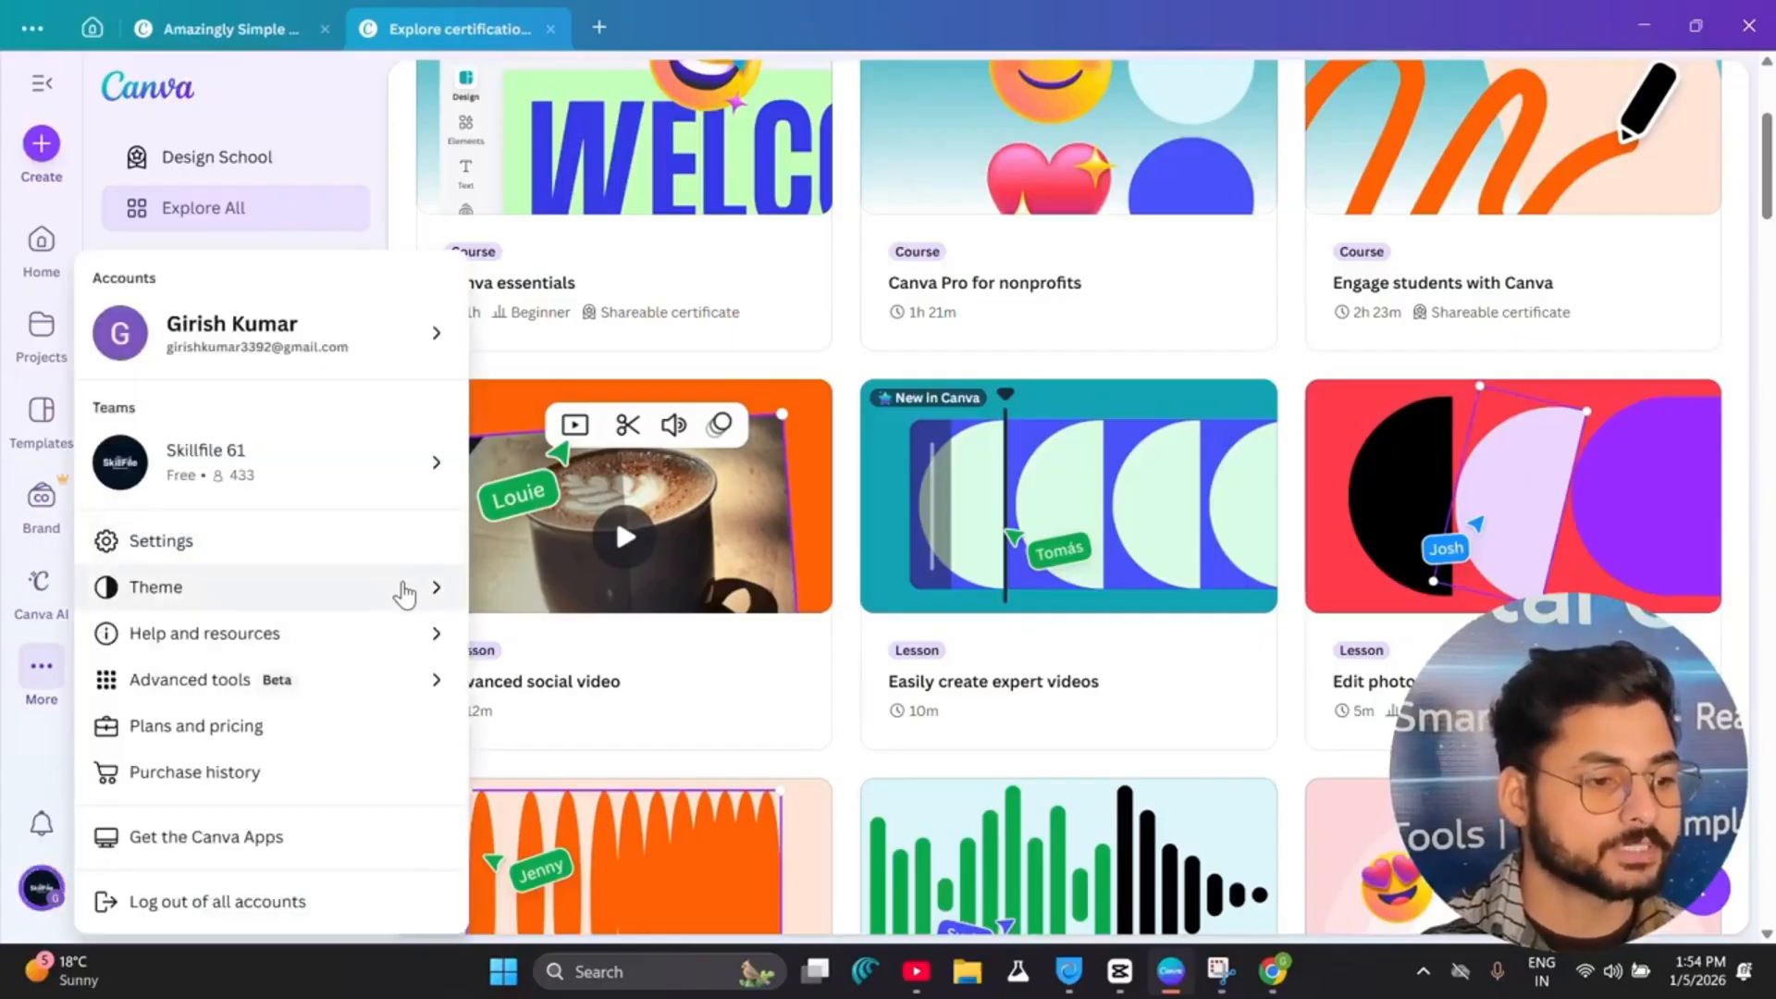
{"action": "left_click", "coordinate": [404, 595]}
{"action": "left_click", "coordinate": [528, 634]}
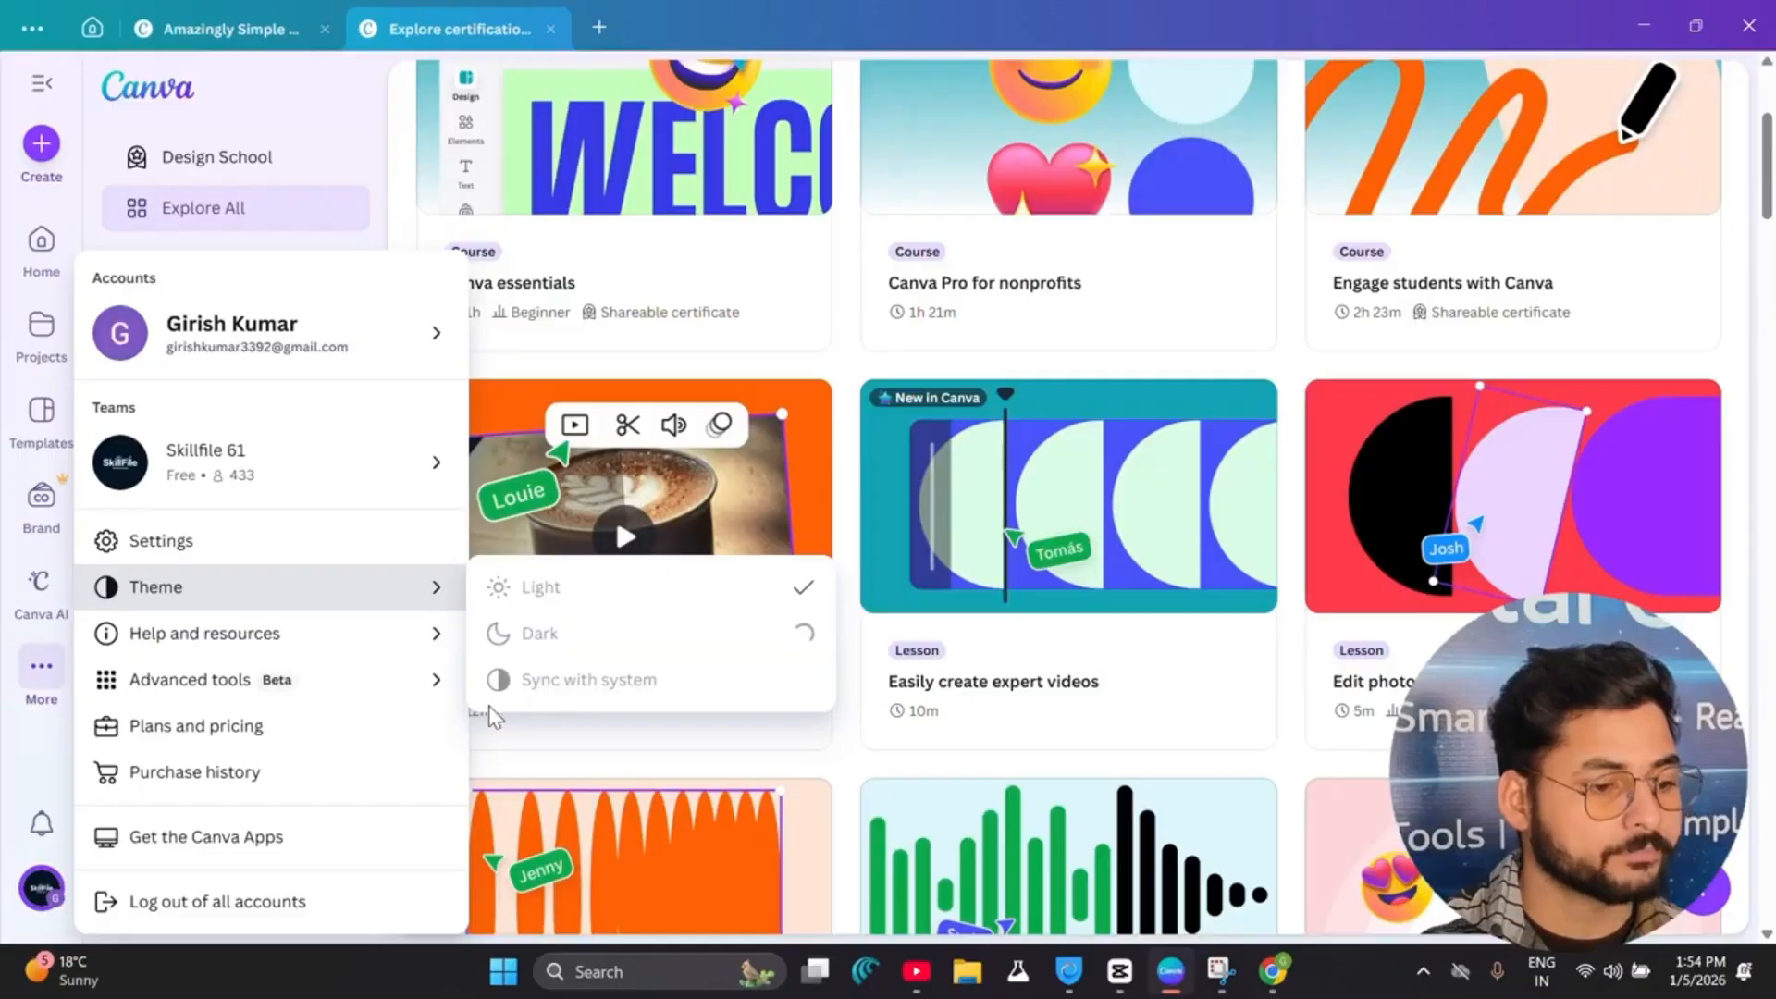
Step: View the Advanced tools options, and look over the Plans and pricing page for individuals and business
{"action": "mouse_move", "coordinate": [404, 694]}
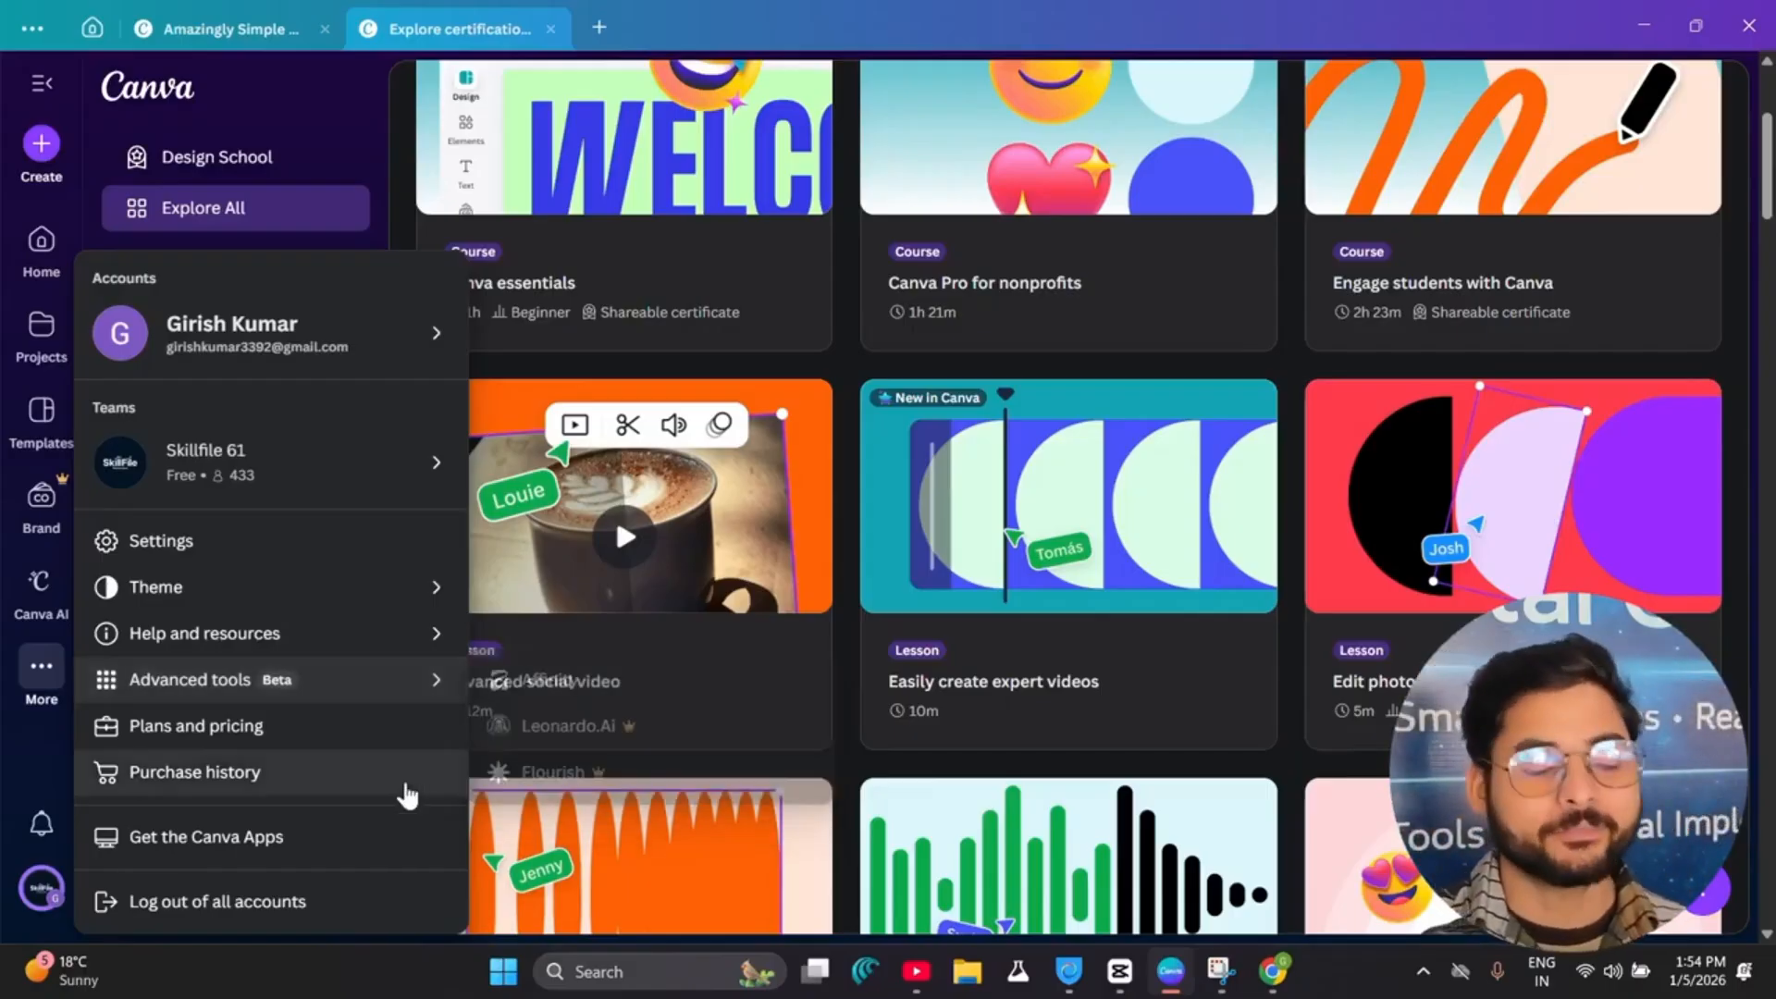
{"action": "left_click", "coordinate": [246, 737]}
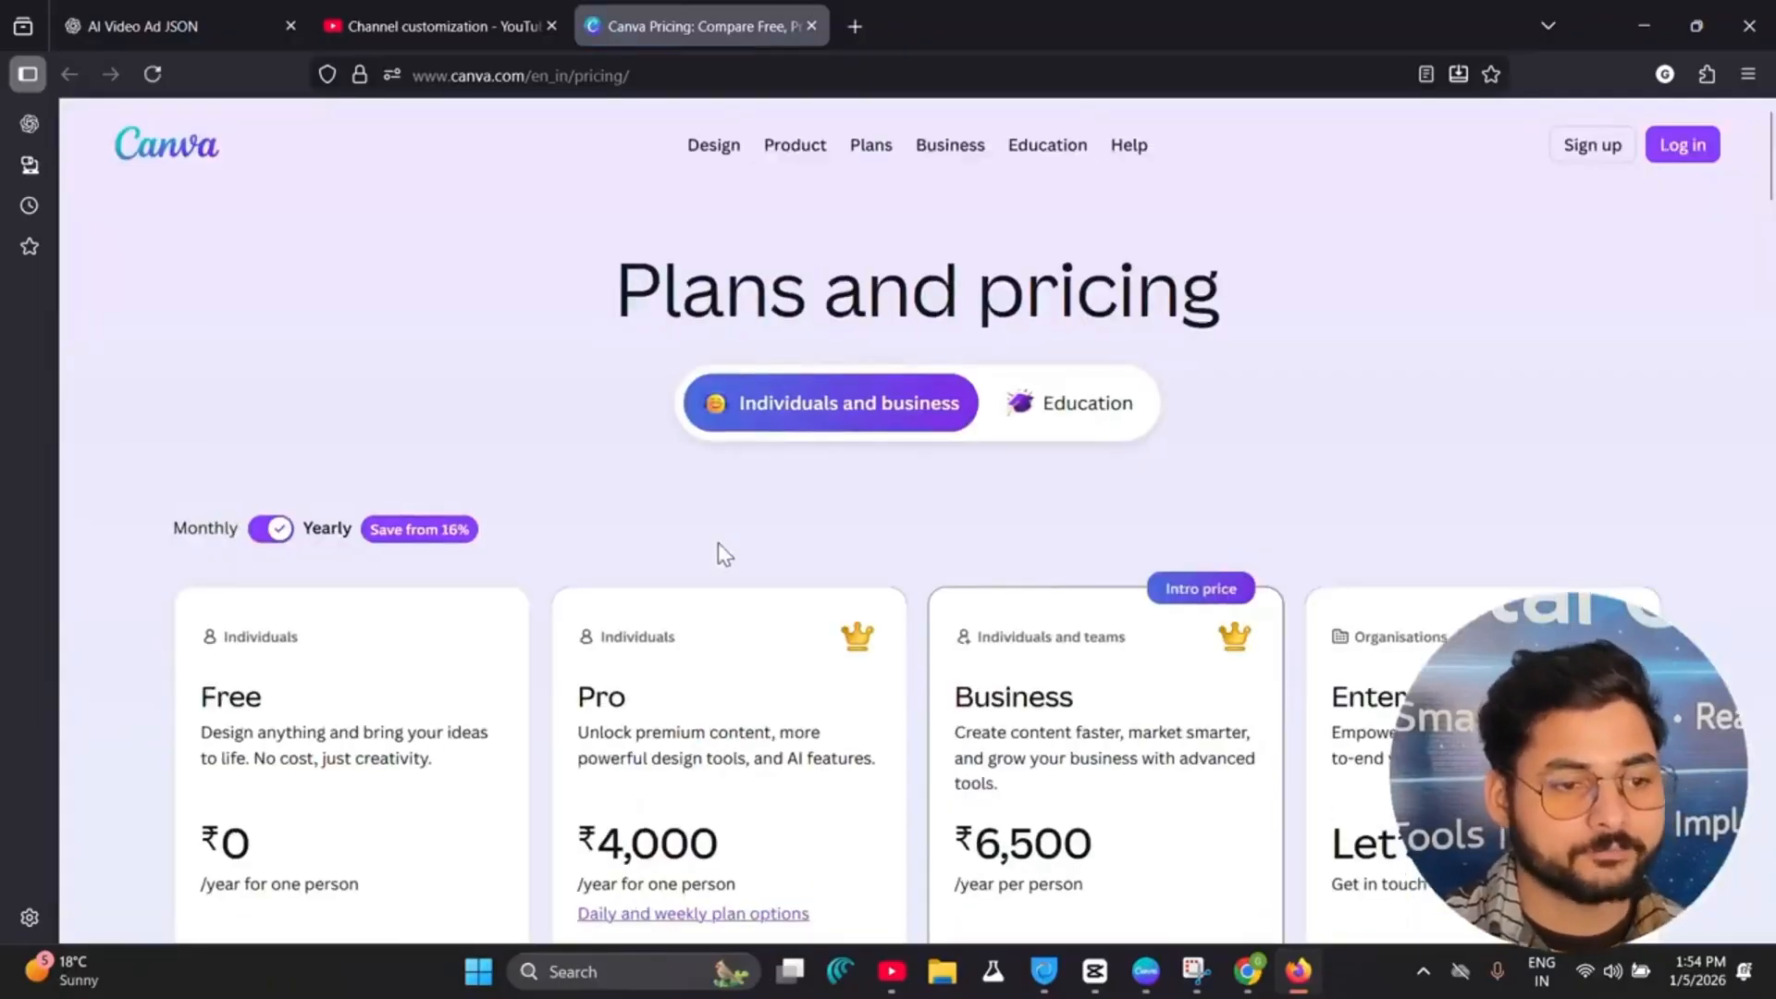
{"action": "scroll", "coordinate": [712, 543], "scroll_direction": "down", "scroll_amount": 4}
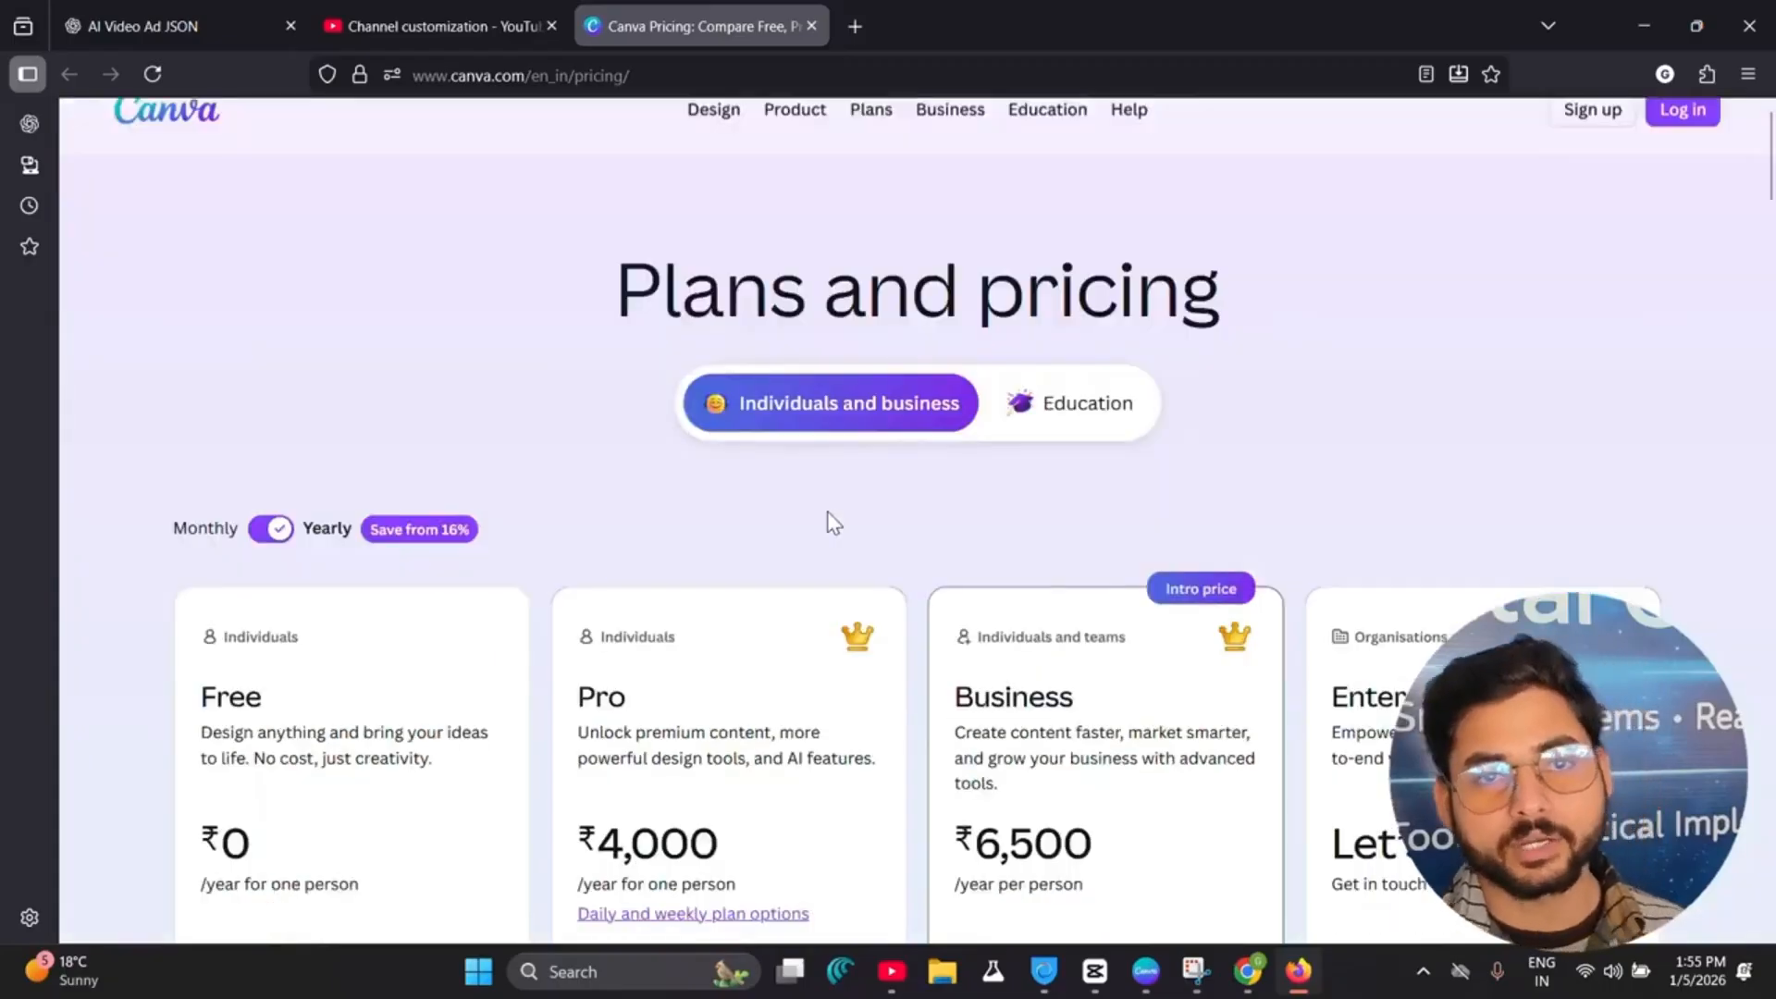
{"action": "scroll", "coordinate": [828, 519], "scroll_direction": "up", "scroll_amount": 4}
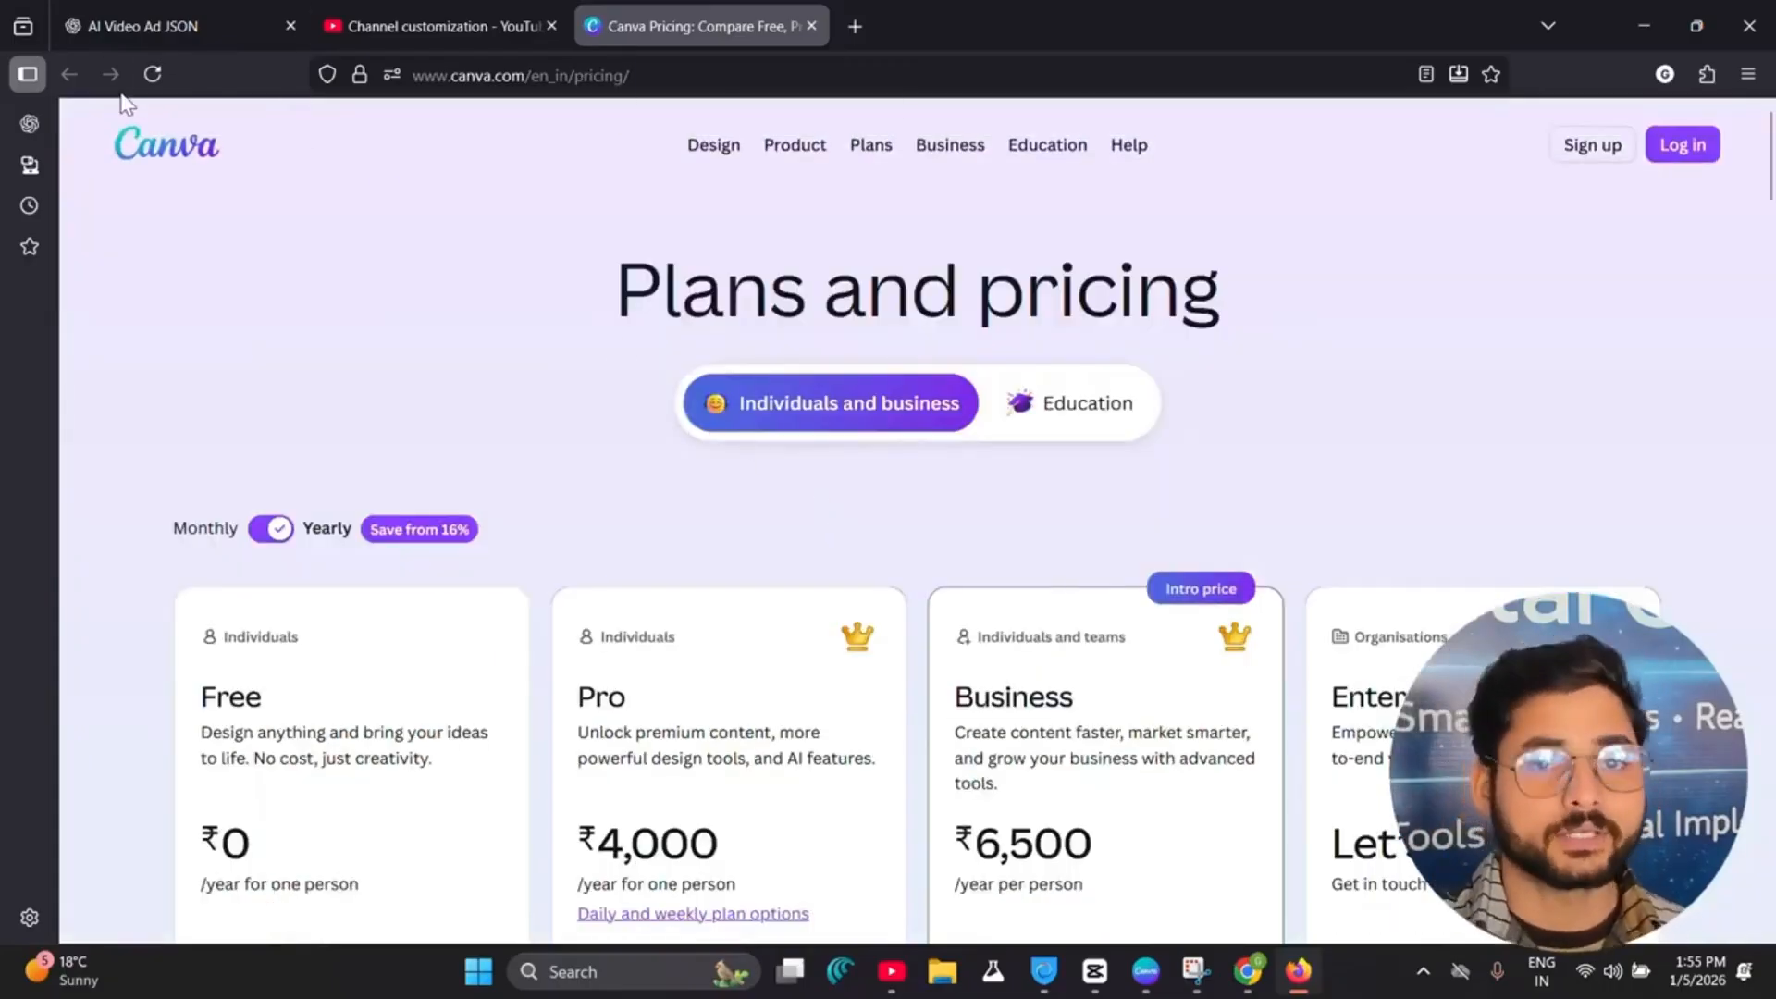
Step: Switch back to the Canva desktop app, open the Canva for Windows download page and dismiss its Google sign-in prompt
{"action": "left_click", "coordinate": [1156, 986]}
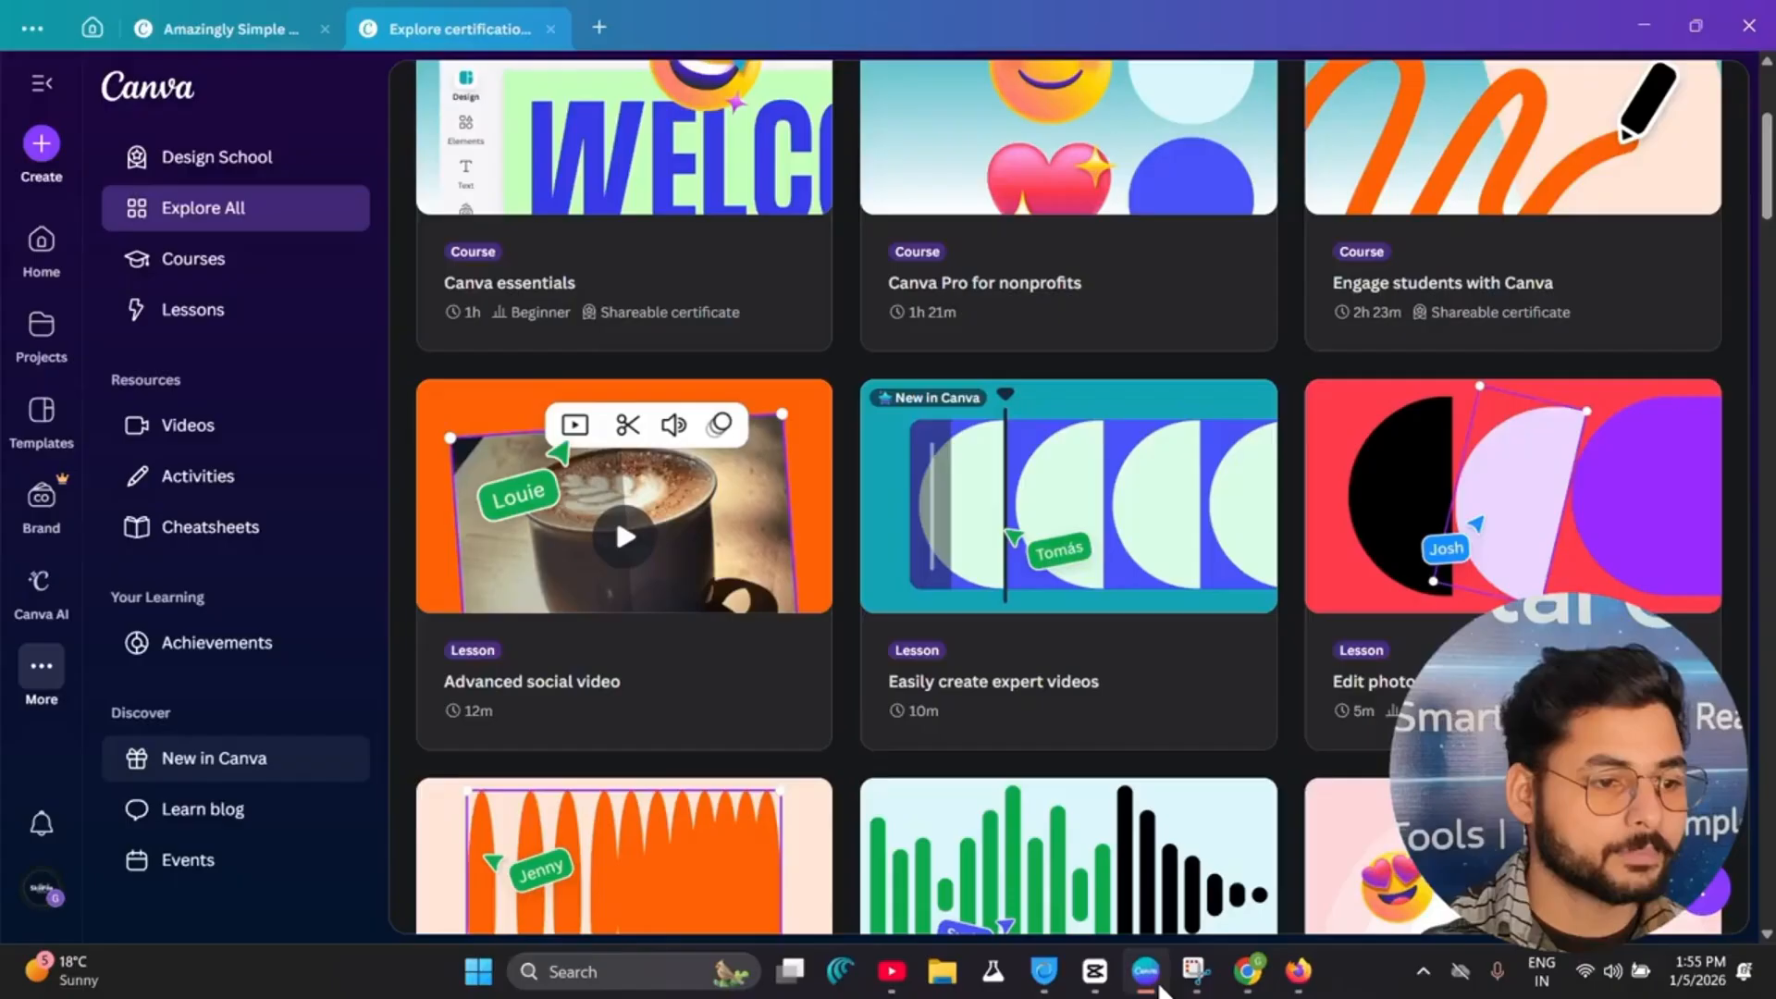
{"action": "left_click", "coordinate": [37, 899]}
{"action": "left_click", "coordinate": [231, 836]}
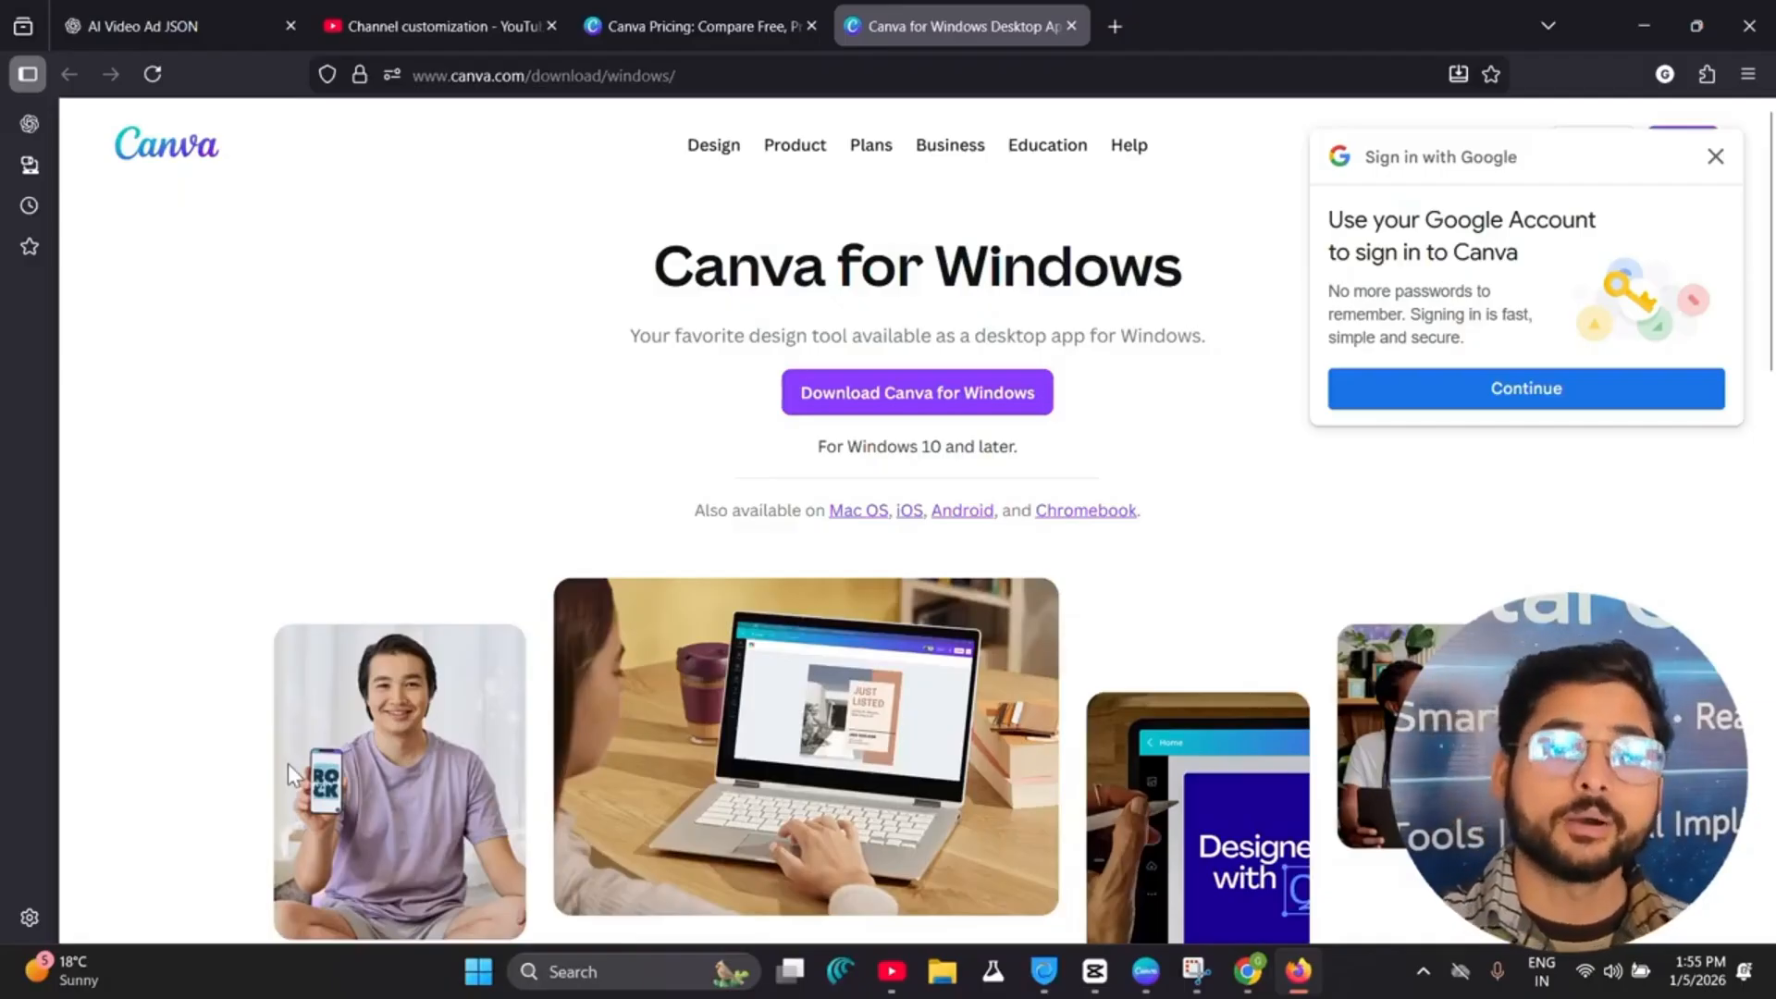
{"action": "left_click", "coordinate": [1716, 156]}
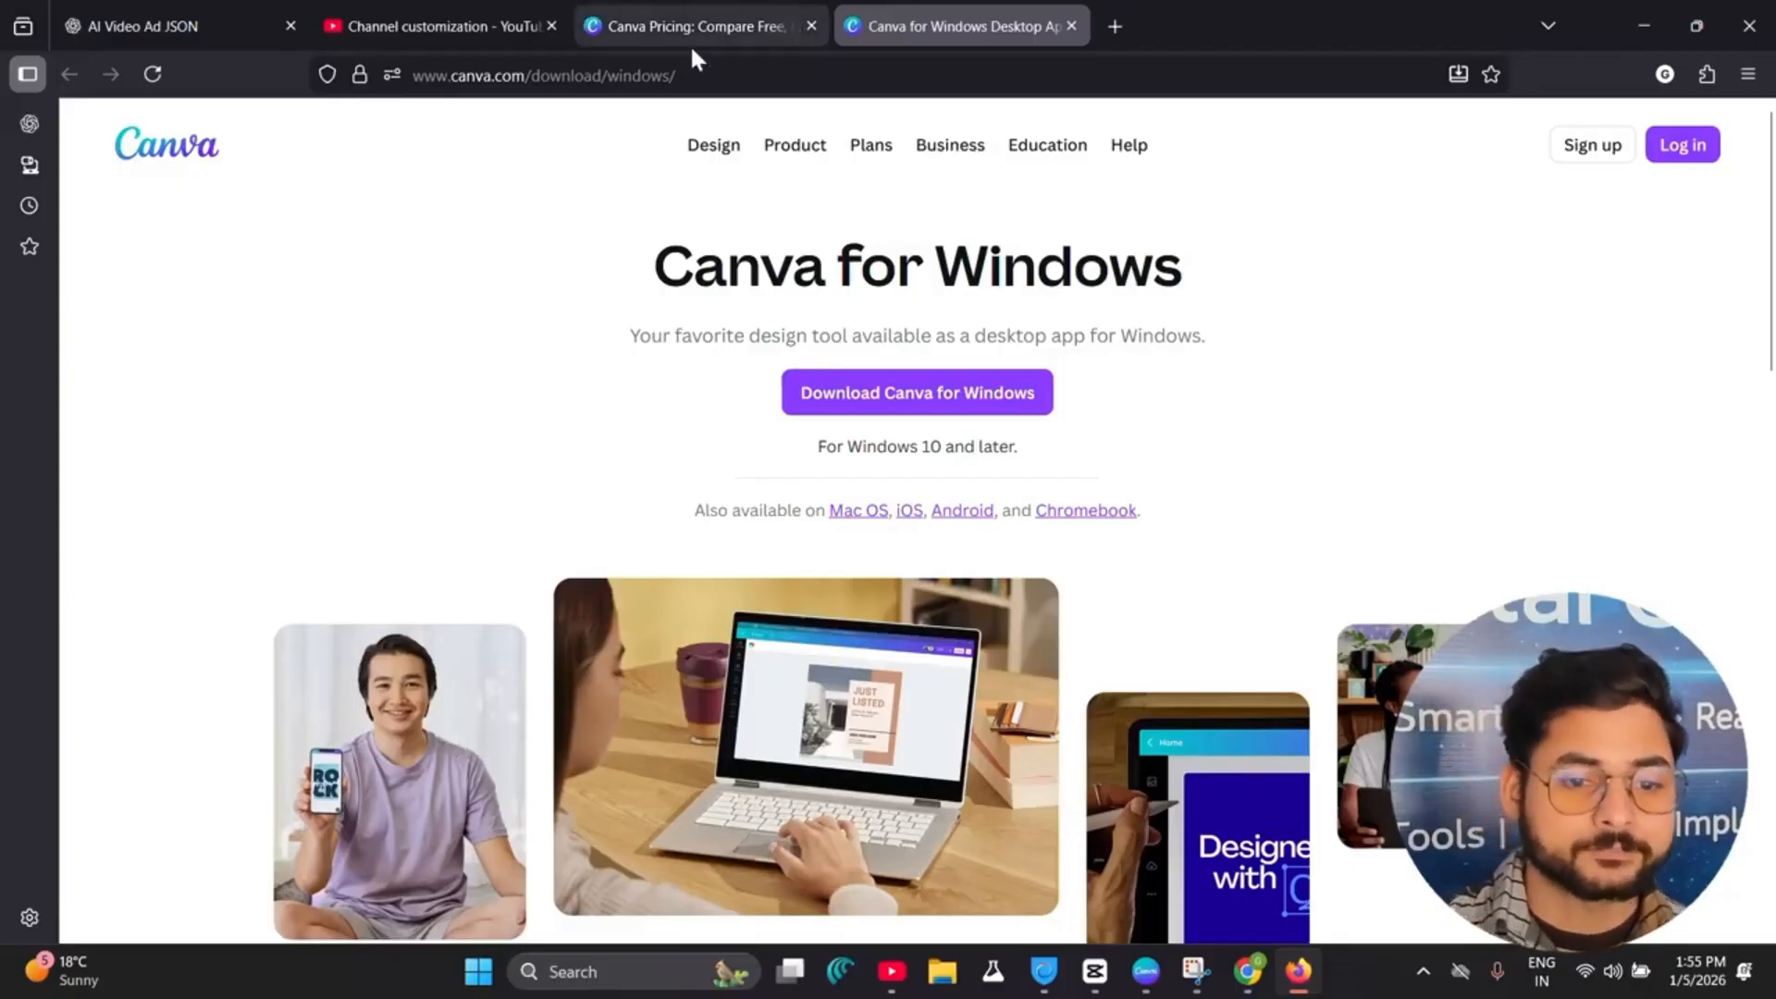
Step: Return to the Canva desktop app, skim the Explore All video editing resources and go to the home page
{"action": "left_click", "coordinate": [1145, 971]}
{"action": "scroll", "coordinate": [171, 638], "scroll_direction": "down", "scroll_amount": 15}
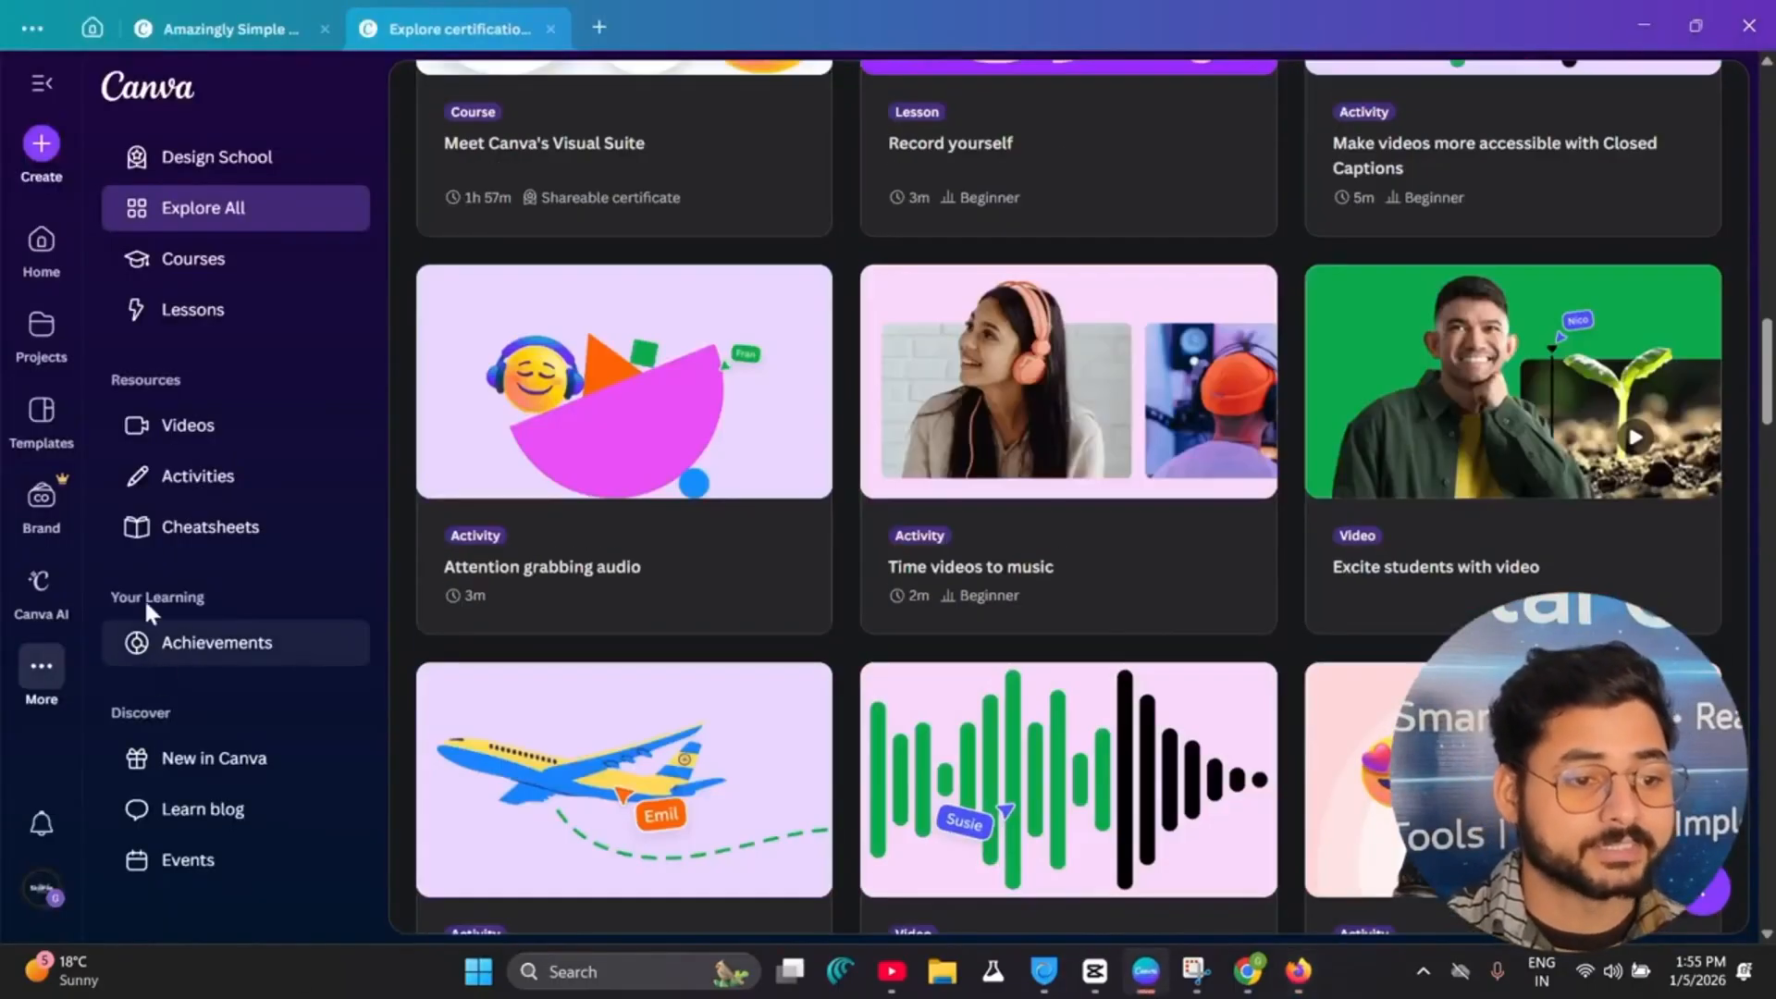
{"action": "scroll", "coordinate": [249, 562], "scroll_direction": "up", "scroll_amount": 18}
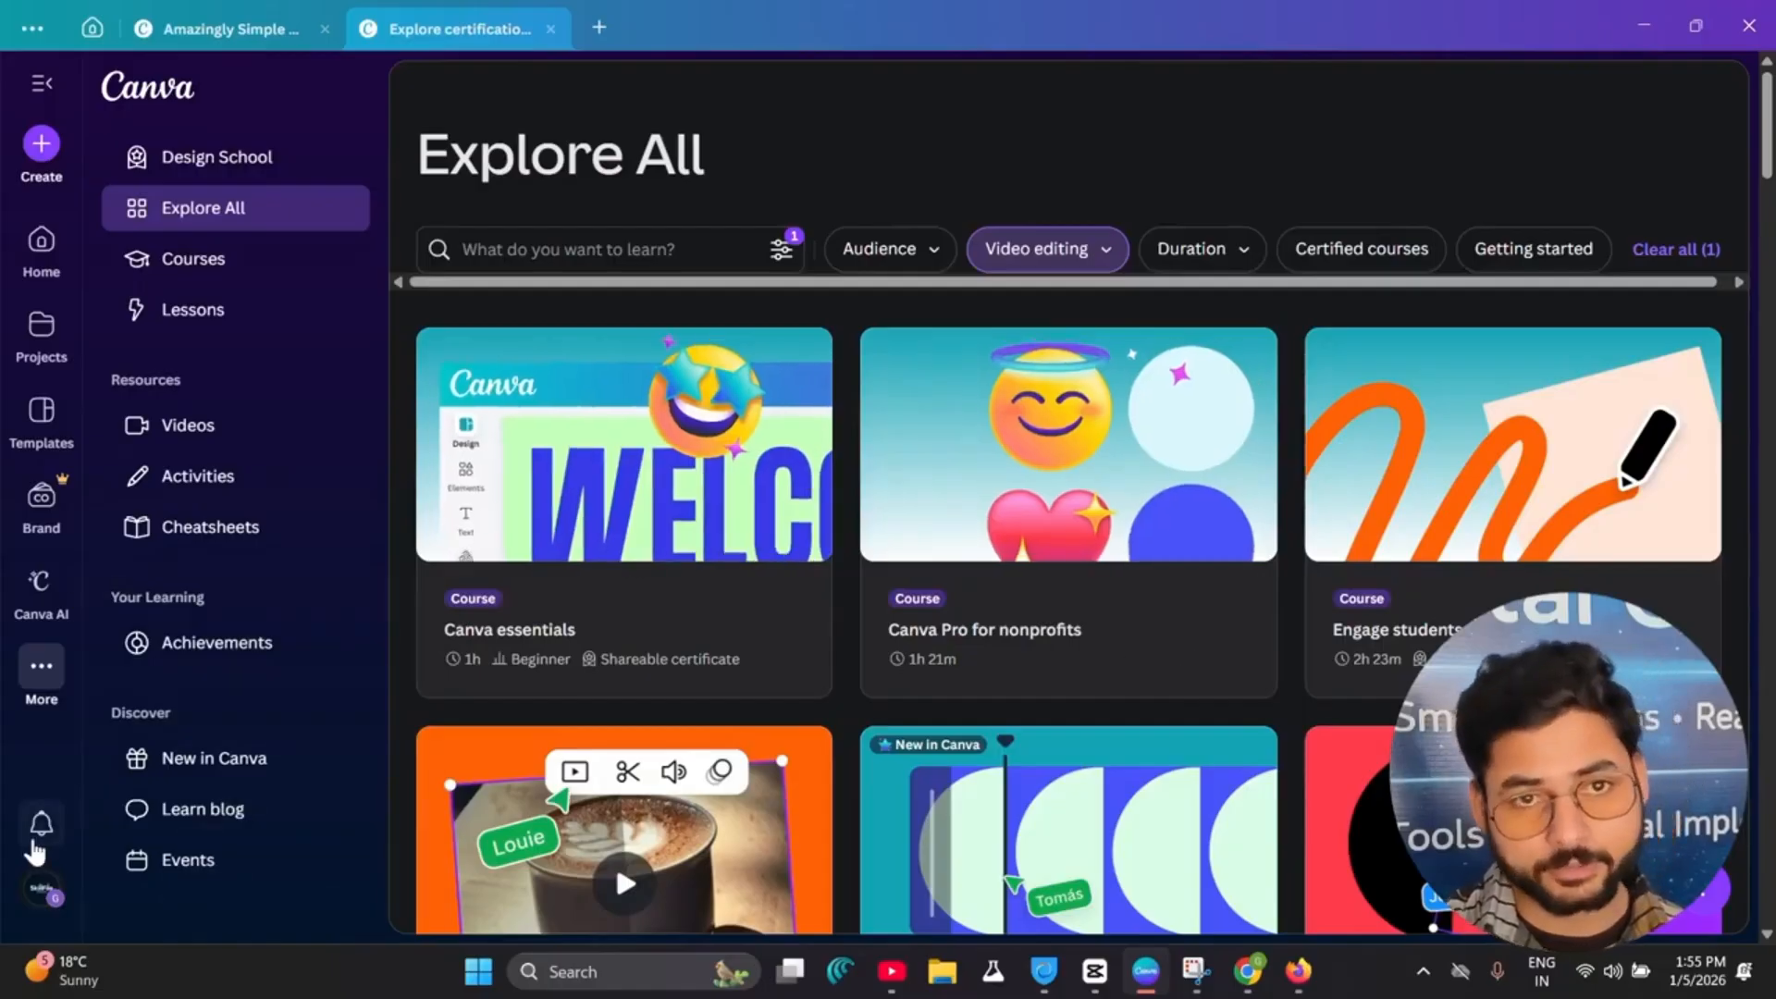
{"action": "left_click", "coordinate": [43, 893]}
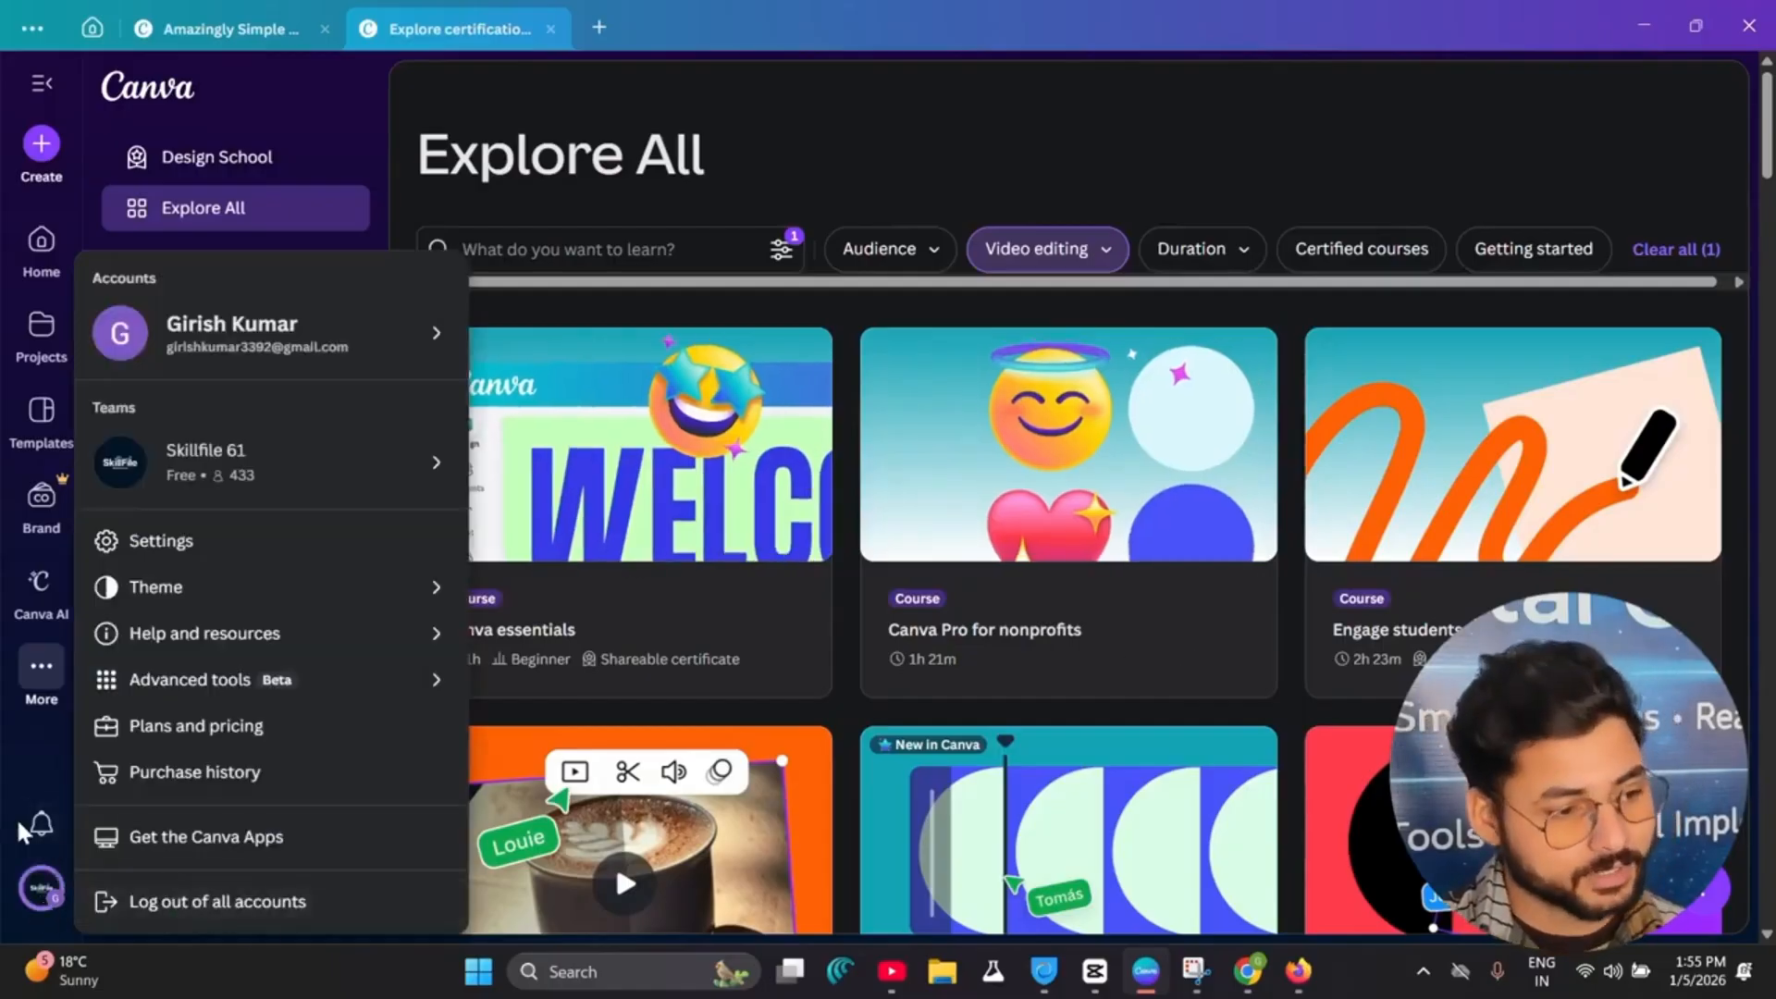
{"action": "left_click", "coordinate": [23, 710]}
{"action": "left_click", "coordinate": [41, 240]}
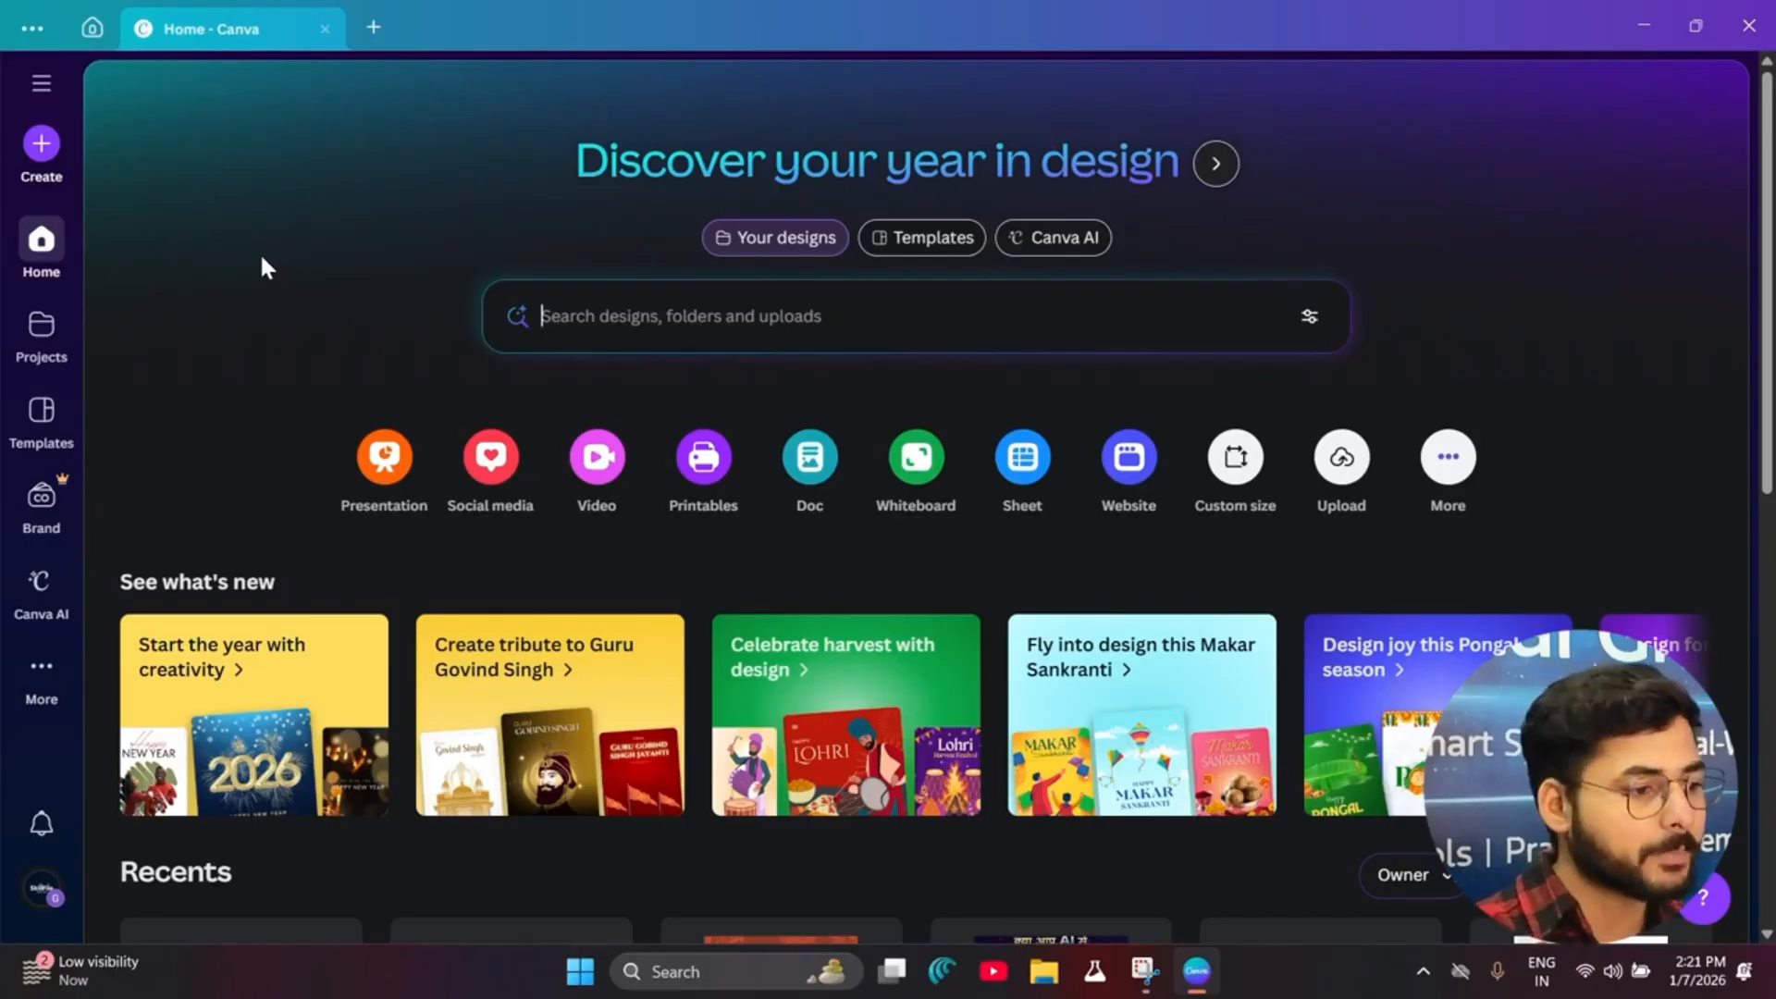
Step: Search the design types for "insta" and create a blank Instagram Post (3:4) design
{"action": "left_click", "coordinate": [41, 148]}
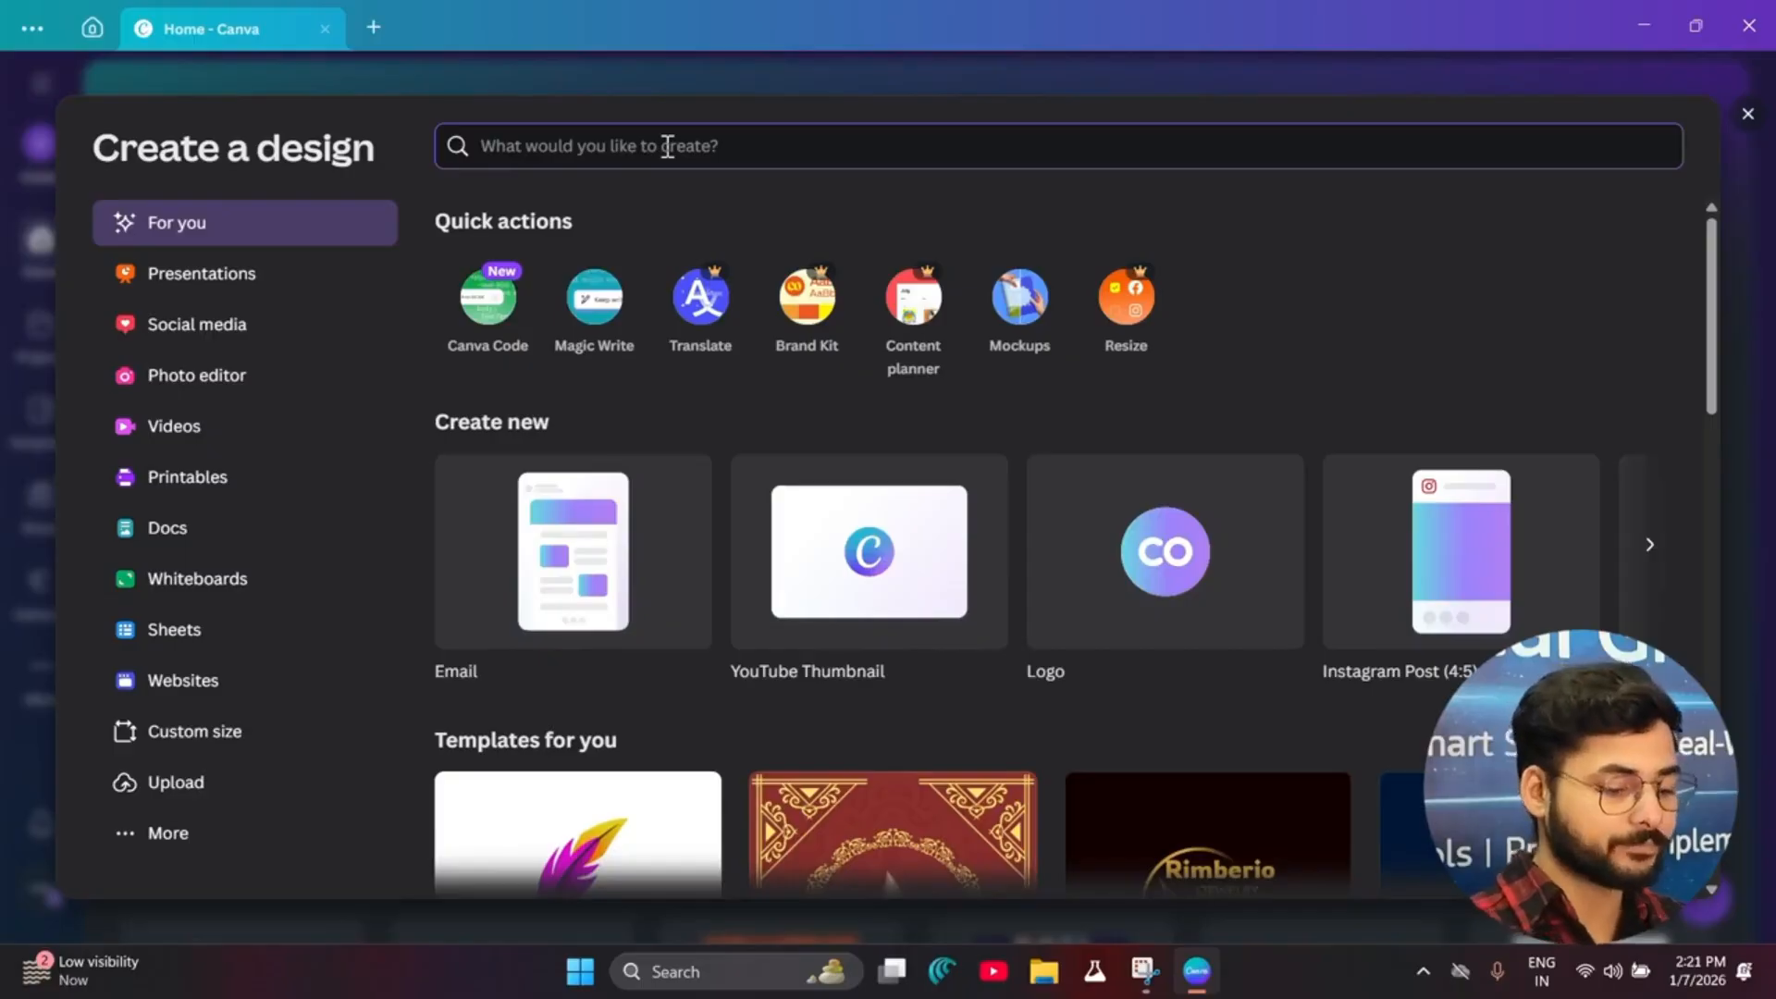
{"action": "type", "text": "insta"}
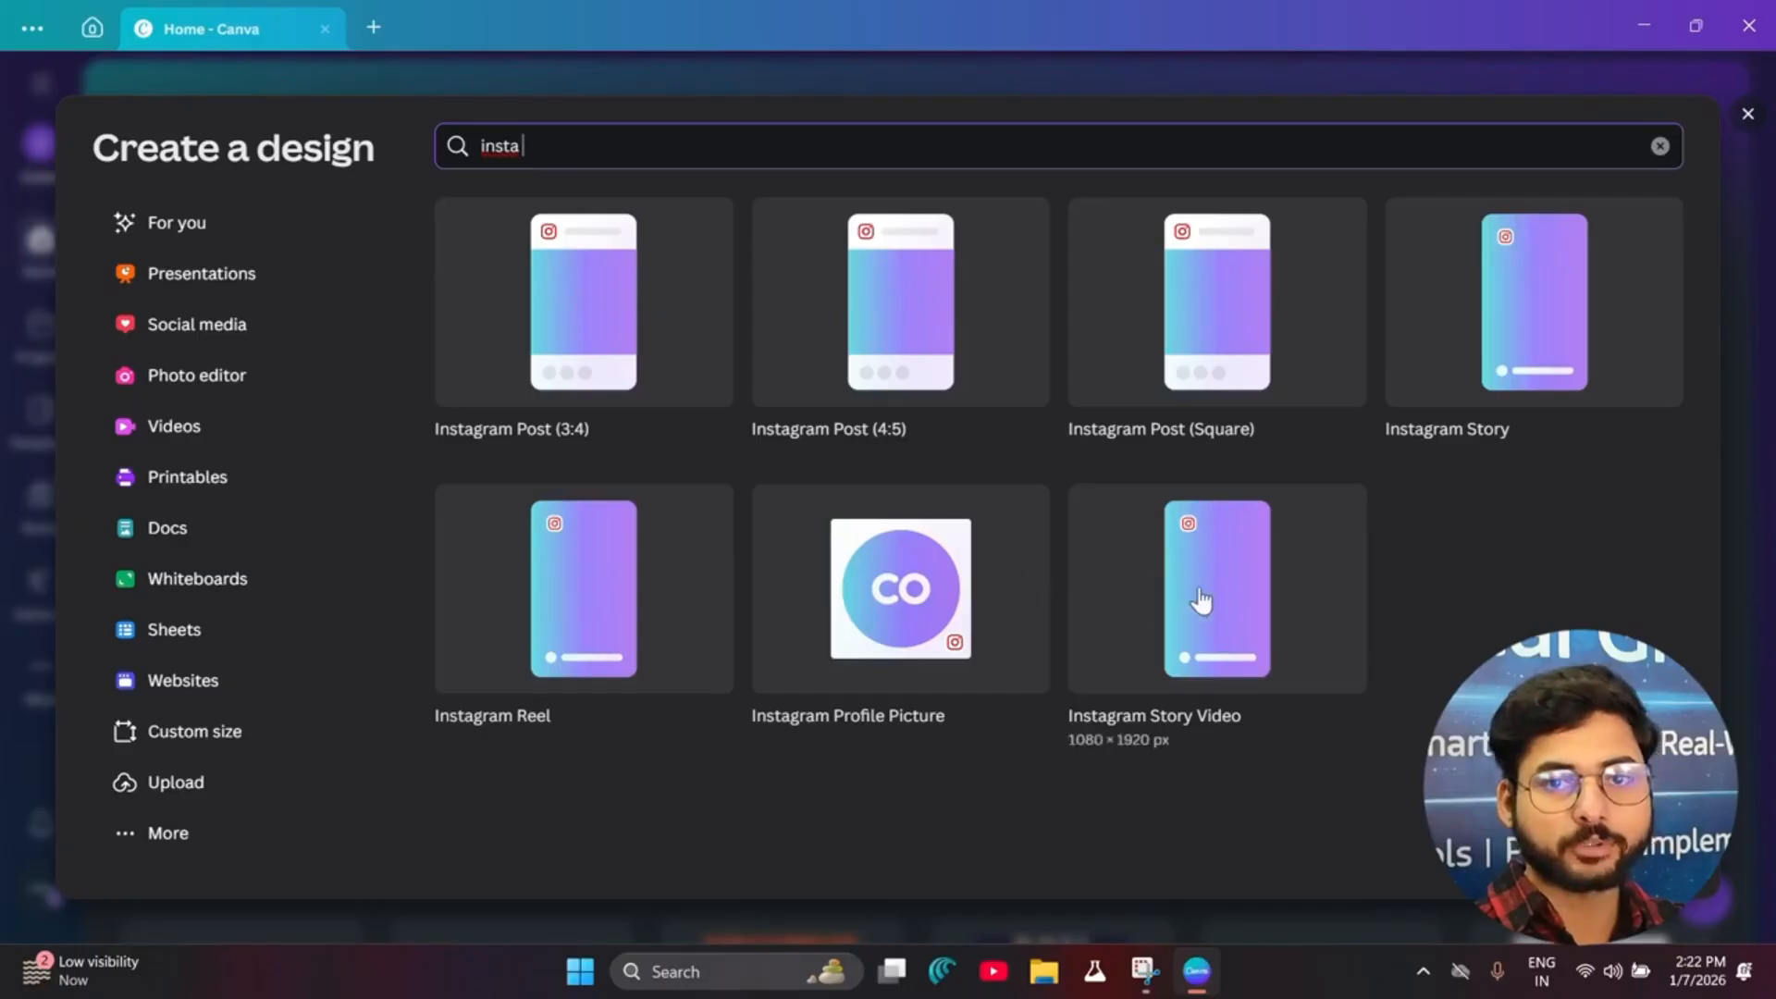
{"action": "left_click", "coordinate": [581, 348]}
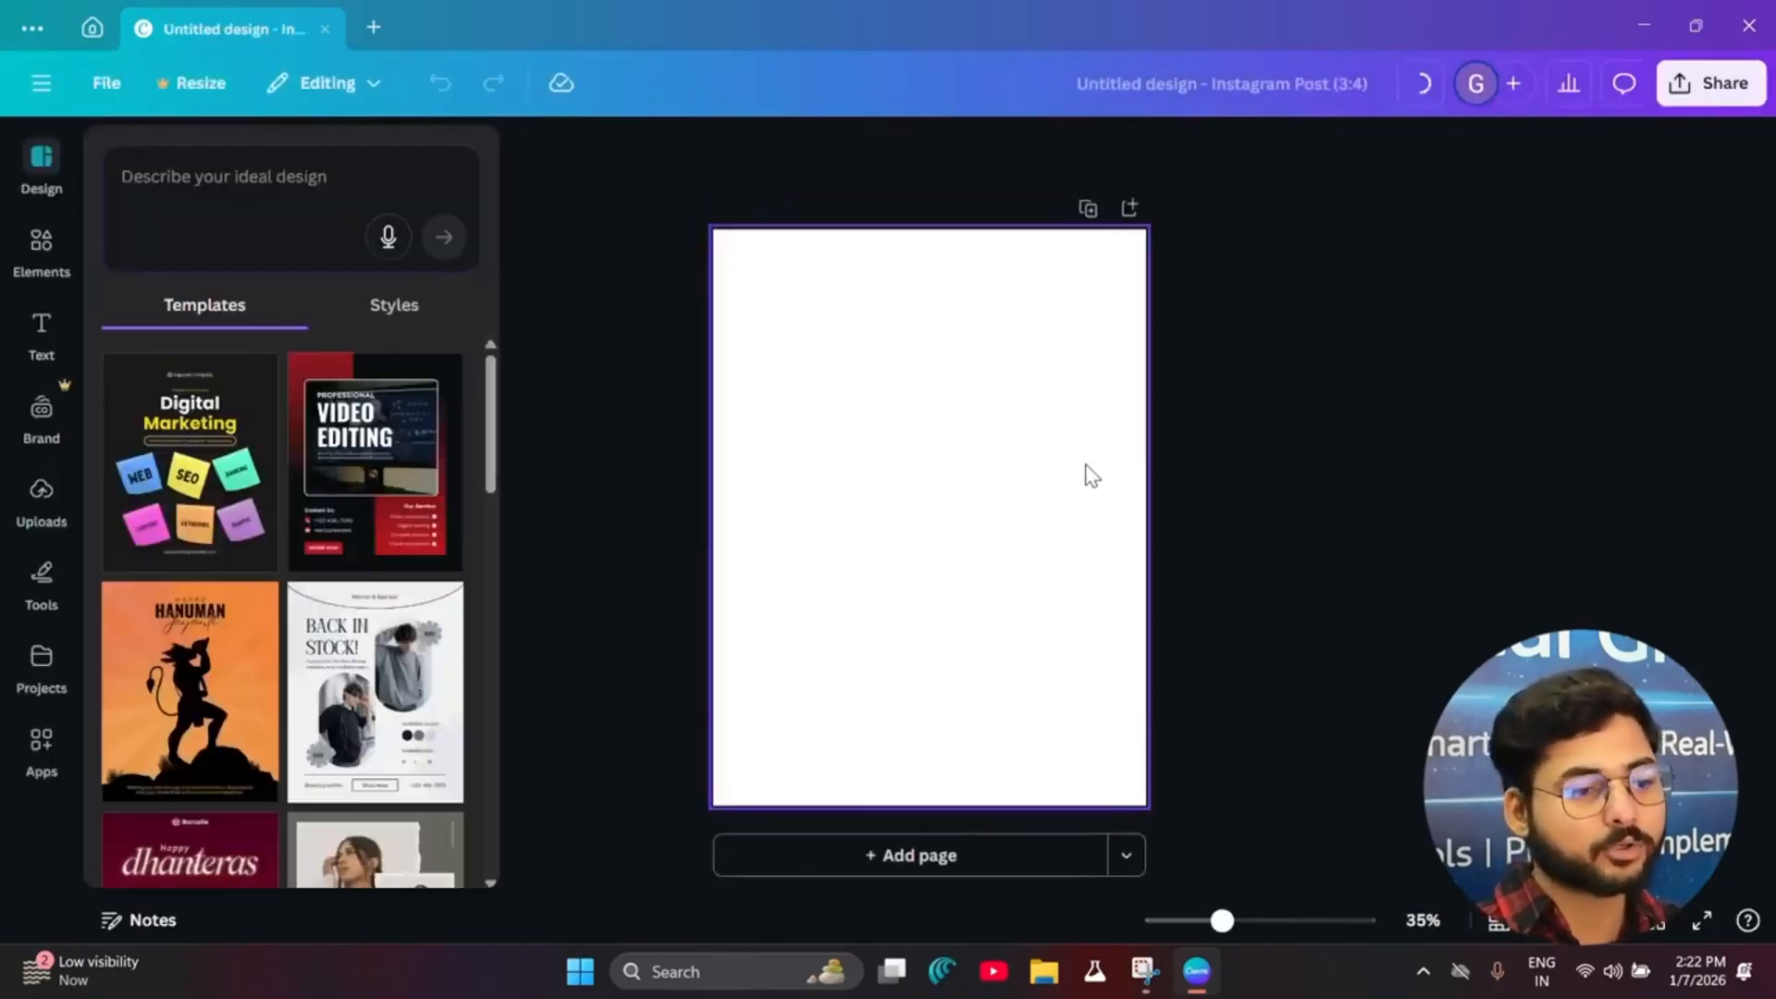
{"action": "left_click", "coordinate": [1091, 475]}
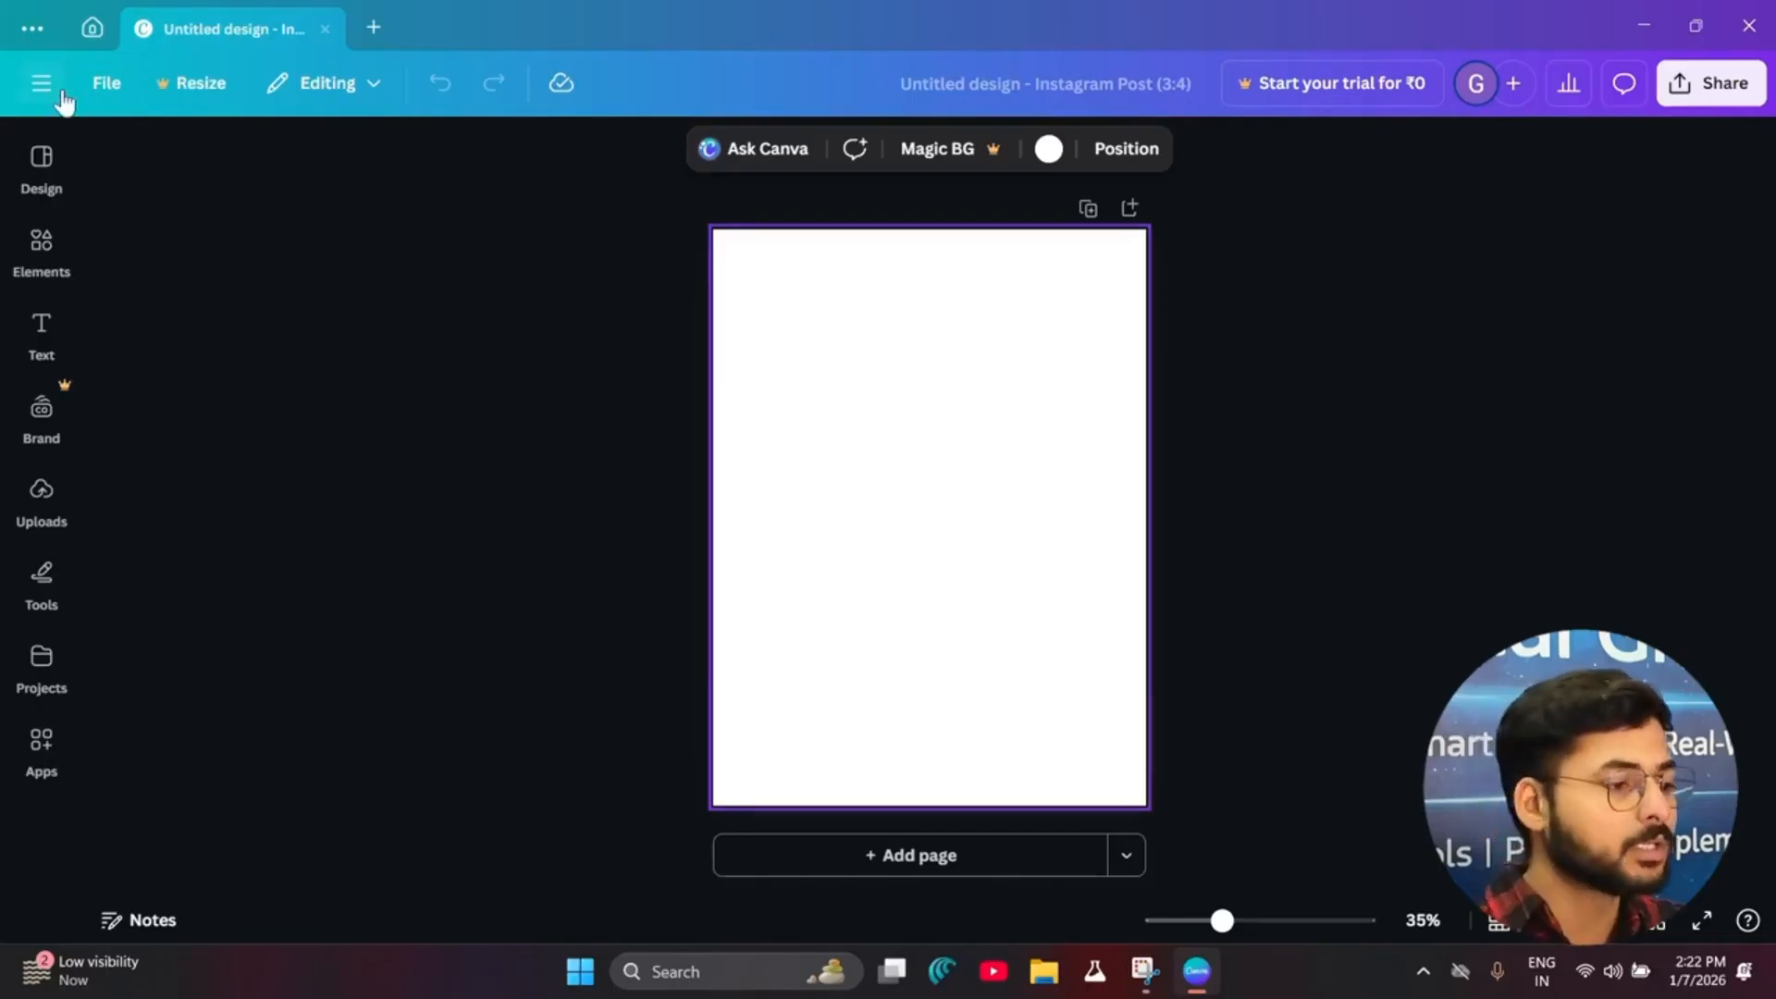
Step: Return to the home page and view the design categories offered for creating a new design
{"action": "left_click", "coordinate": [92, 28]}
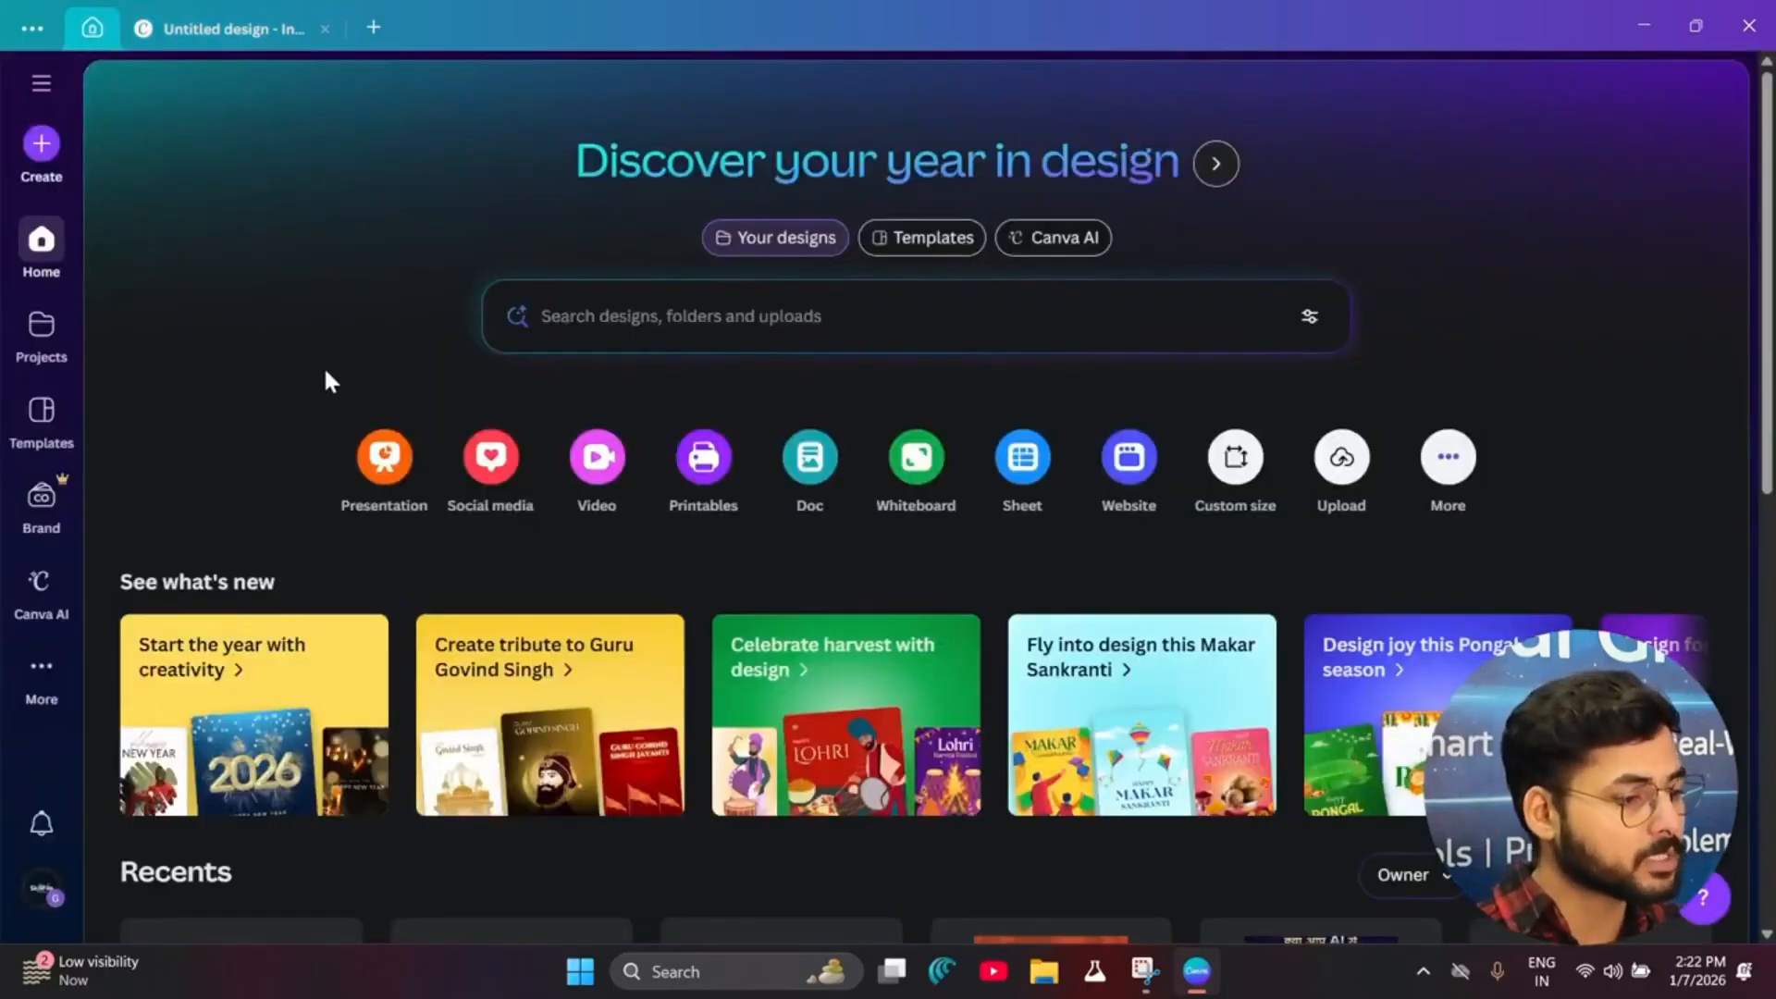
{"action": "left_click", "coordinate": [41, 148]}
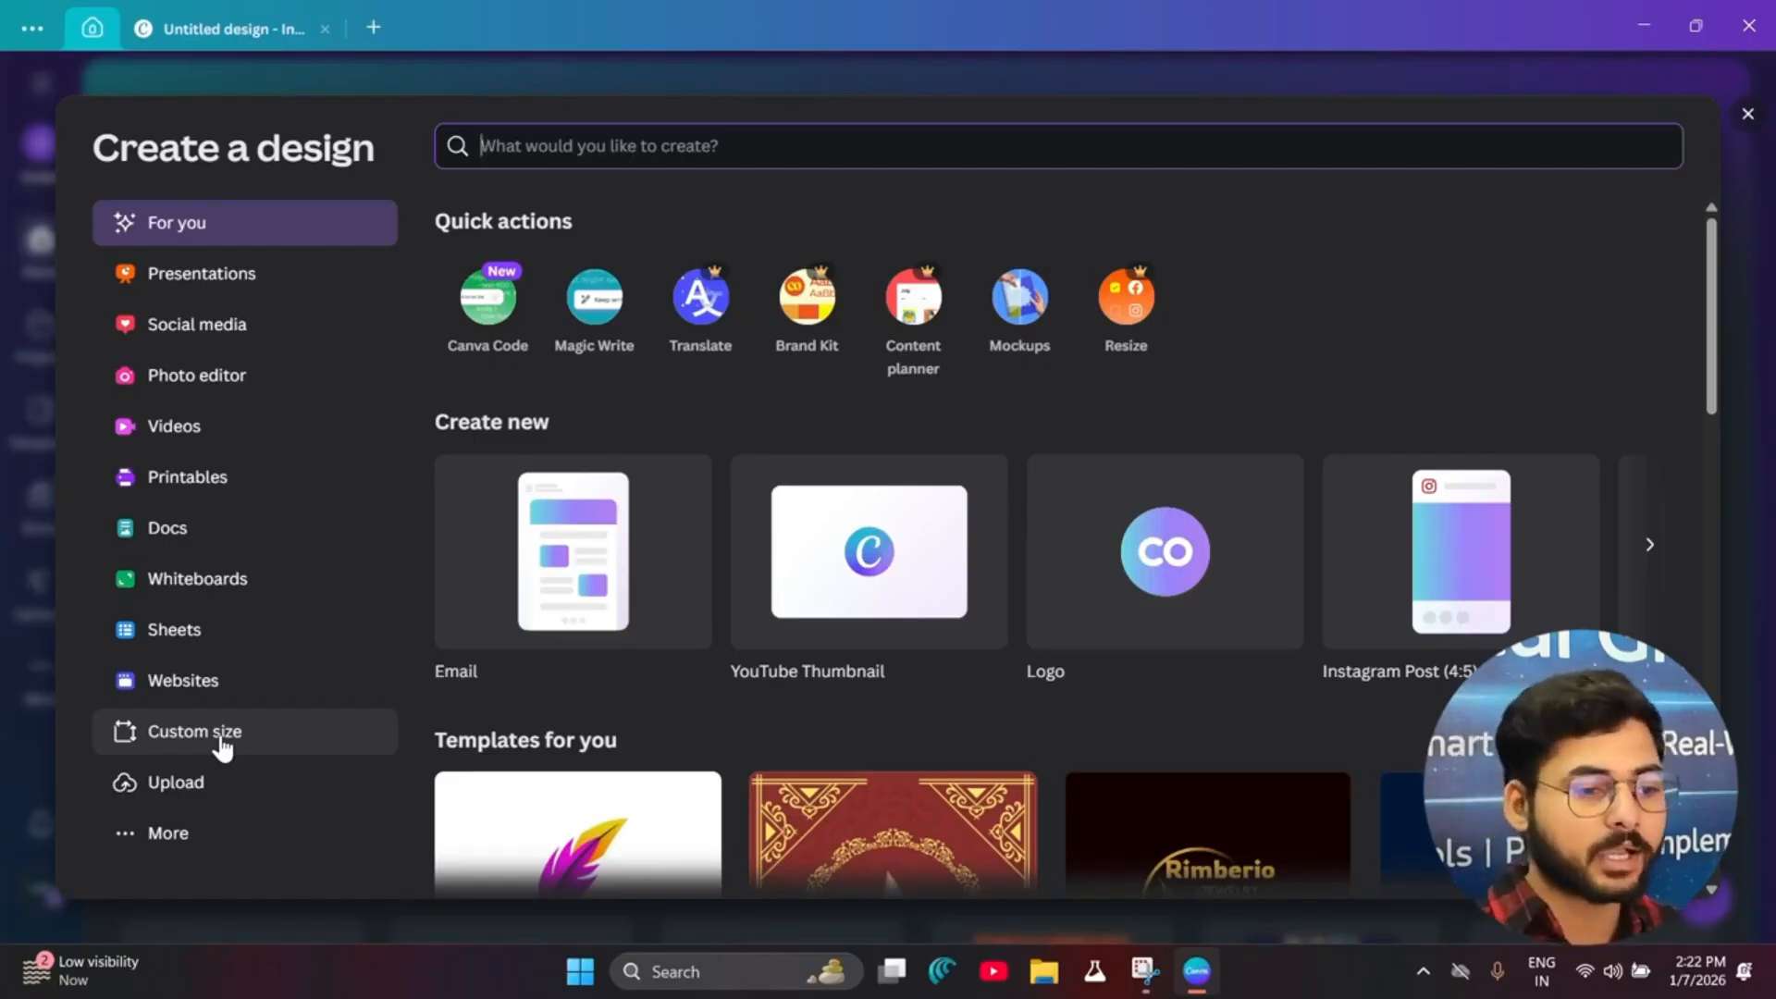
{"action": "left_click", "coordinate": [1747, 113]}
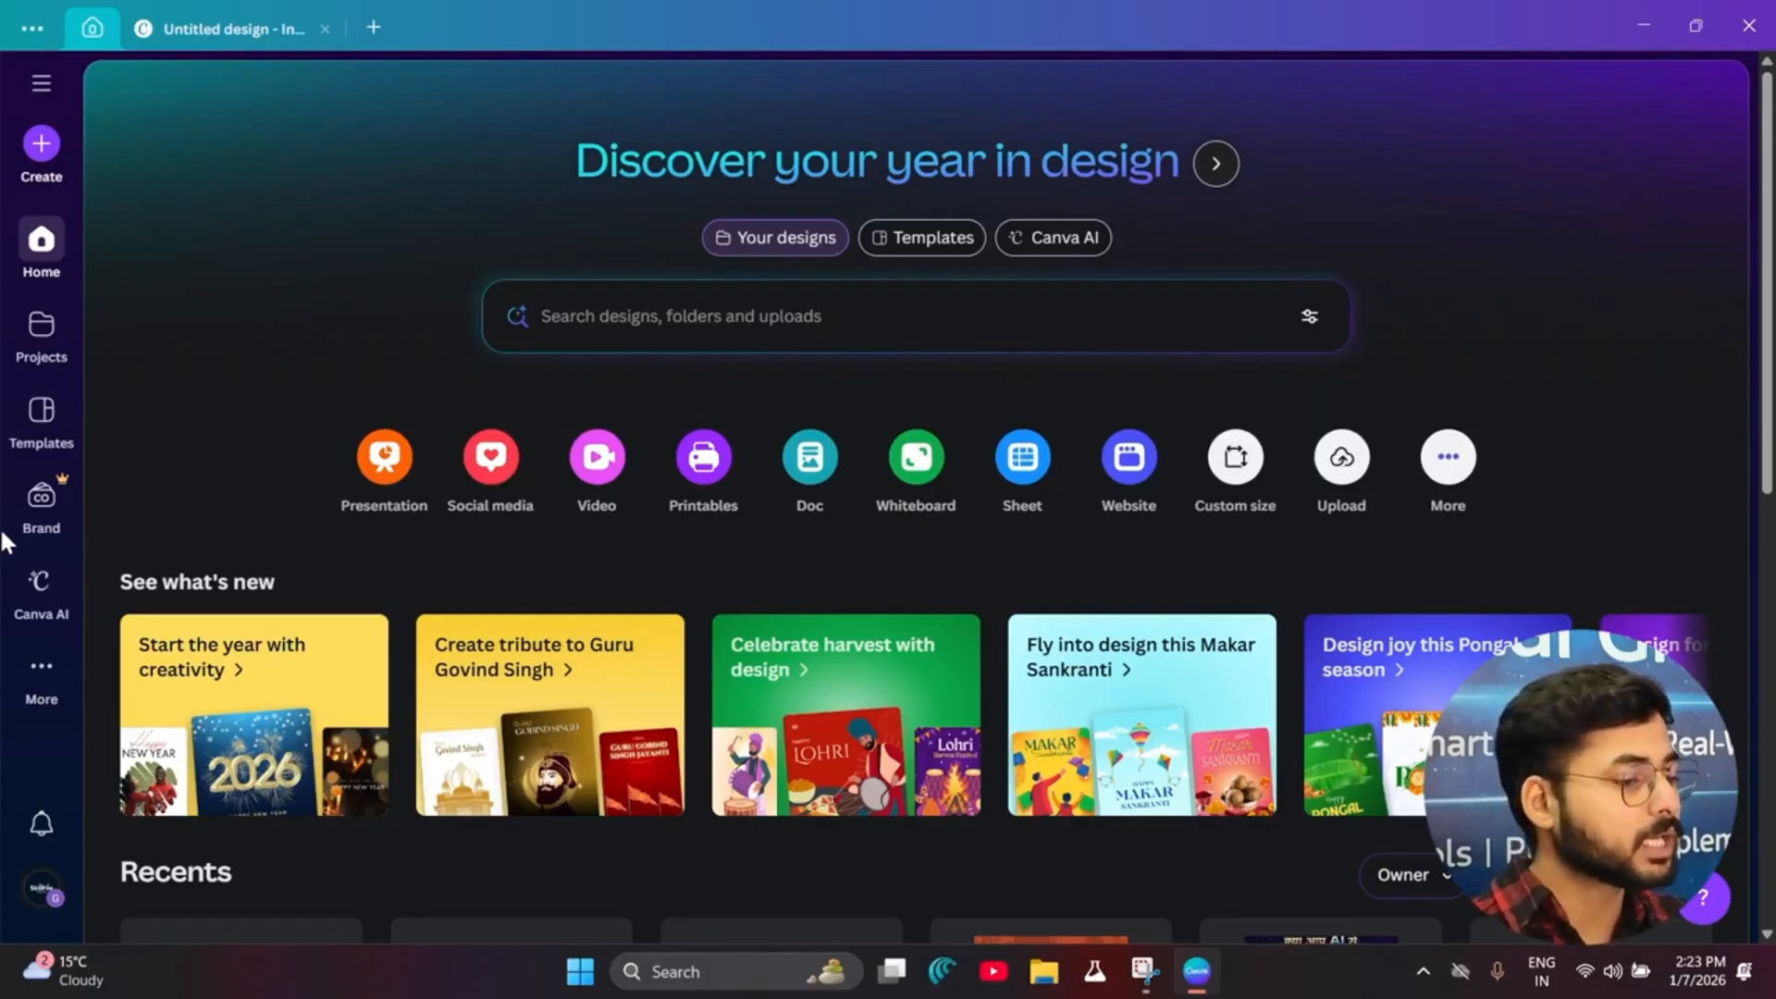
Step: Search the template library for "diwal offer"
{"action": "left_click", "coordinate": [46, 421]}
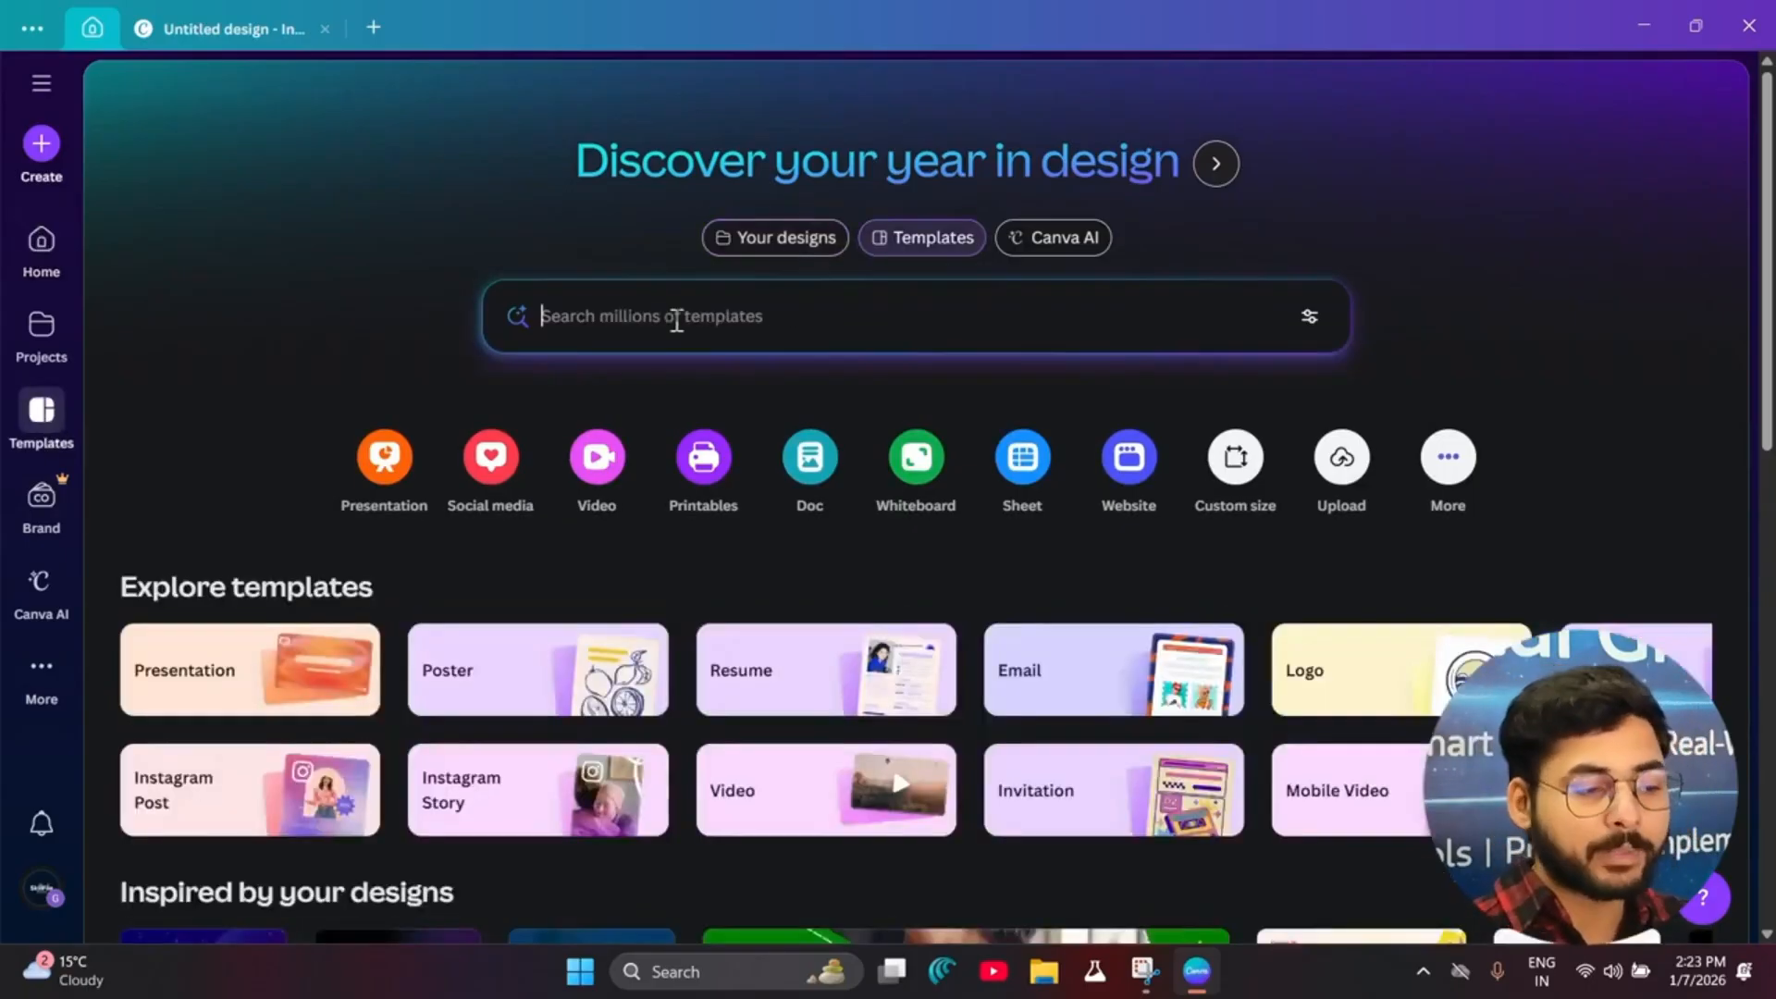
{"action": "left_click", "coordinate": [677, 319]}
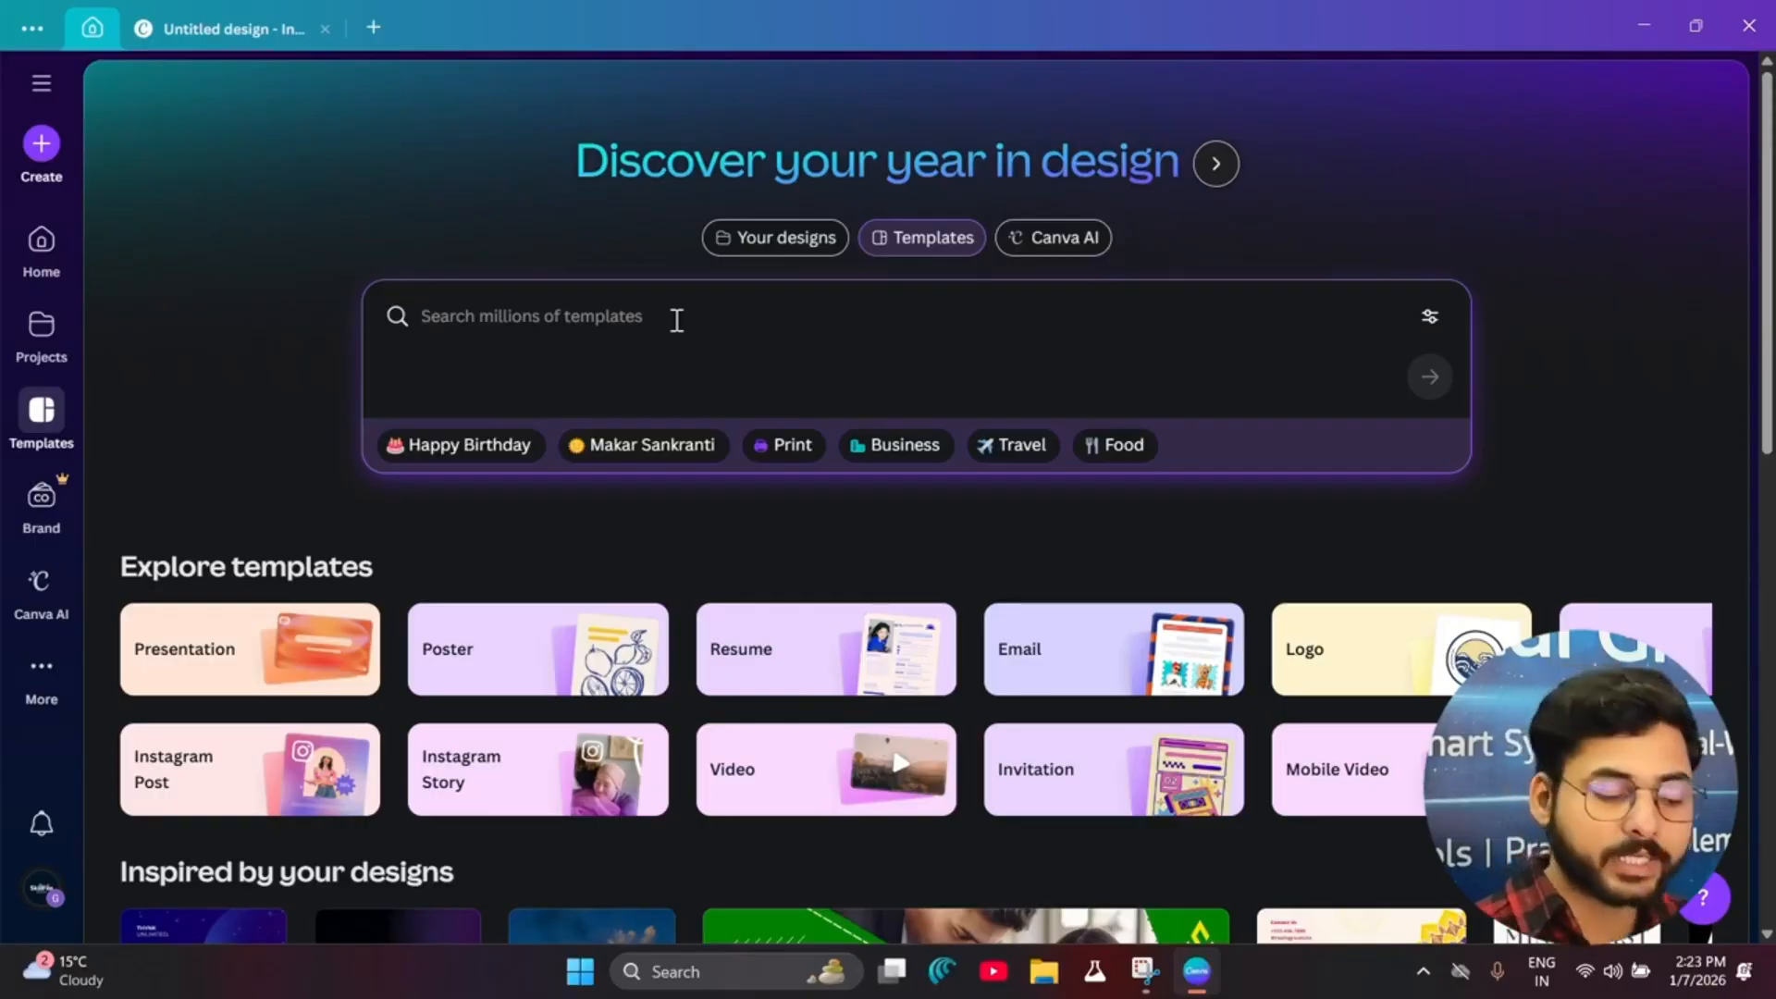
{"action": "type", "text": "diwal"}
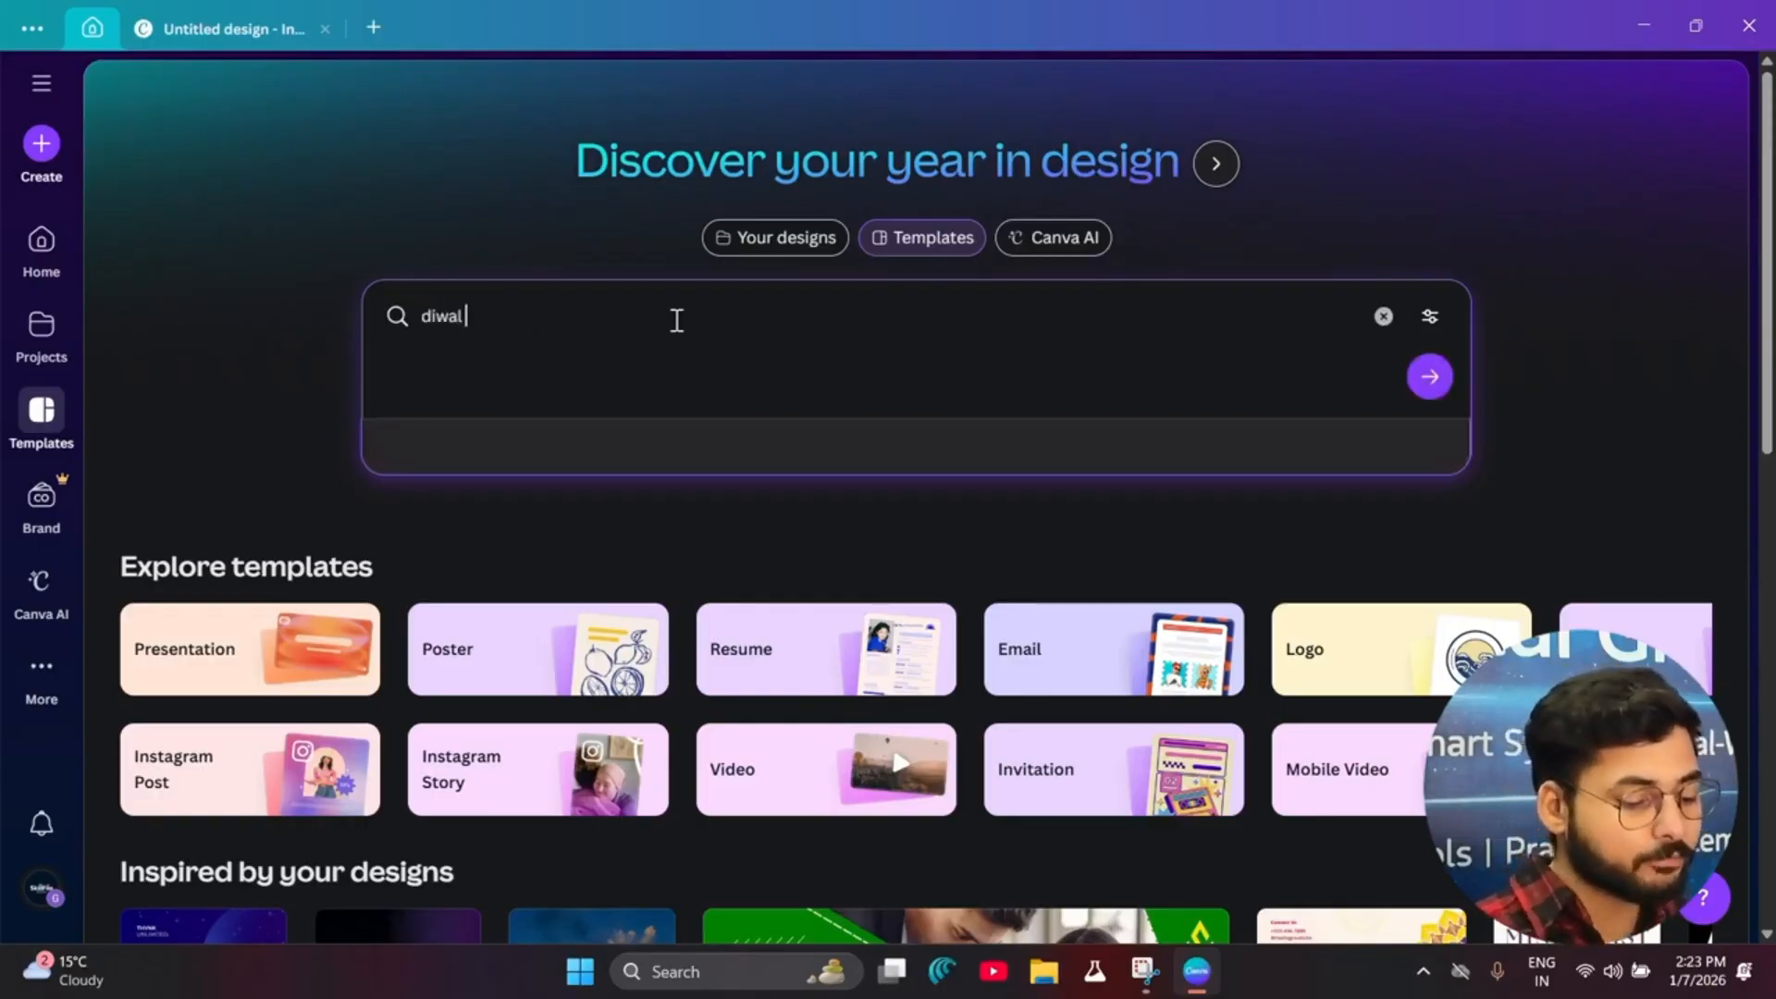
{"action": "type", "text": " offer"}
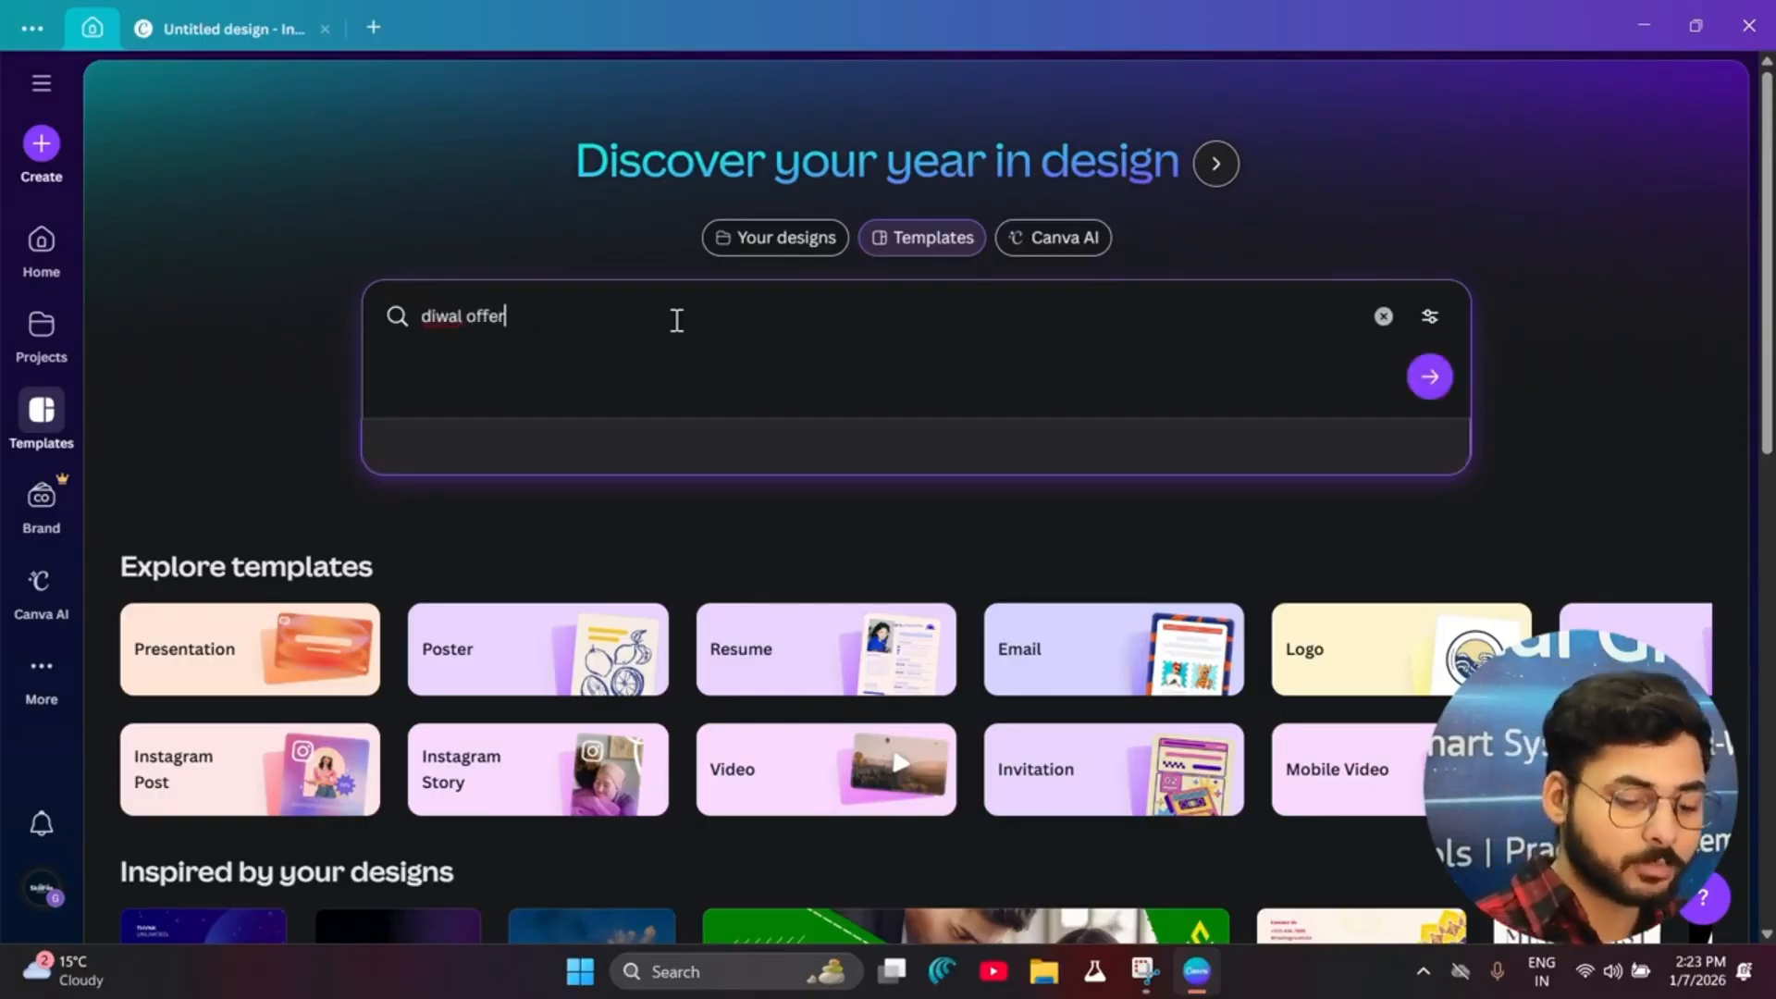
{"action": "key", "text": "Return"}
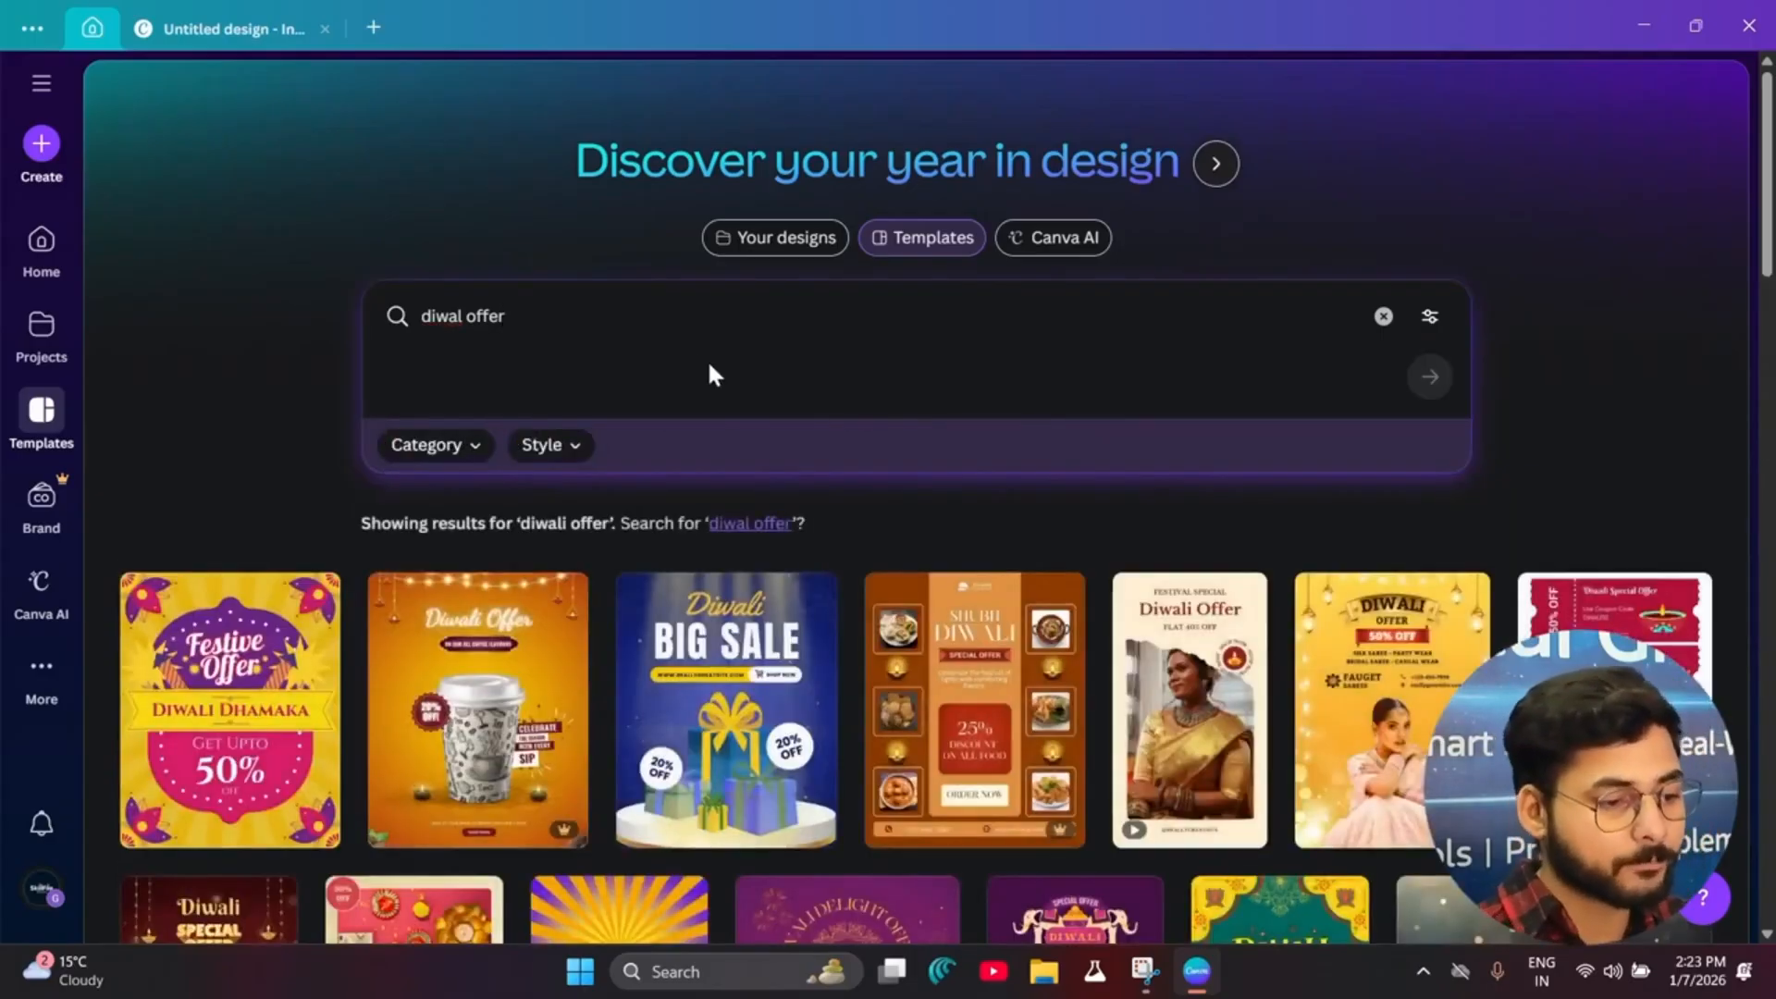
Step: Browse the Diwali offer templates and preview the Blue Yellow & Turquoise Playful Diwali Sale A4 (Landscape) template
{"action": "scroll", "coordinate": [710, 368], "scroll_direction": "down", "scroll_amount": 10}
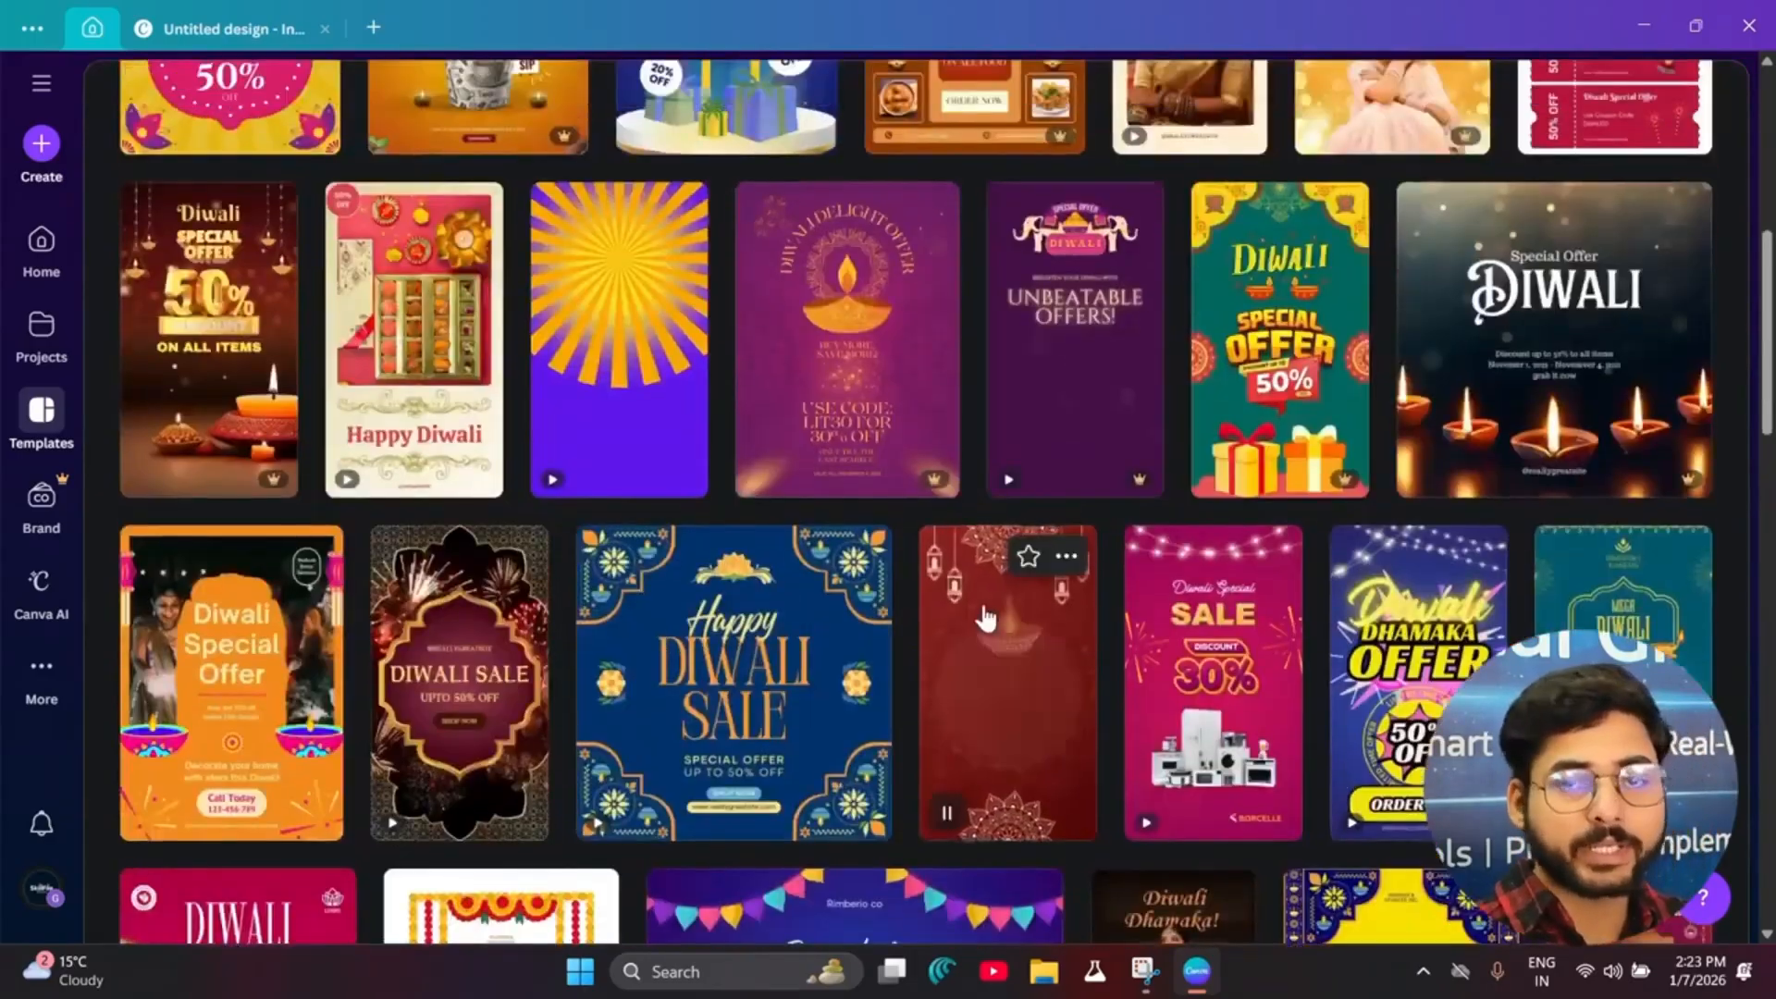
{"action": "scroll", "coordinate": [925, 601], "scroll_direction": "down", "scroll_amount": 5}
{"action": "scroll", "coordinate": [875, 596], "scroll_direction": "down", "scroll_amount": 10}
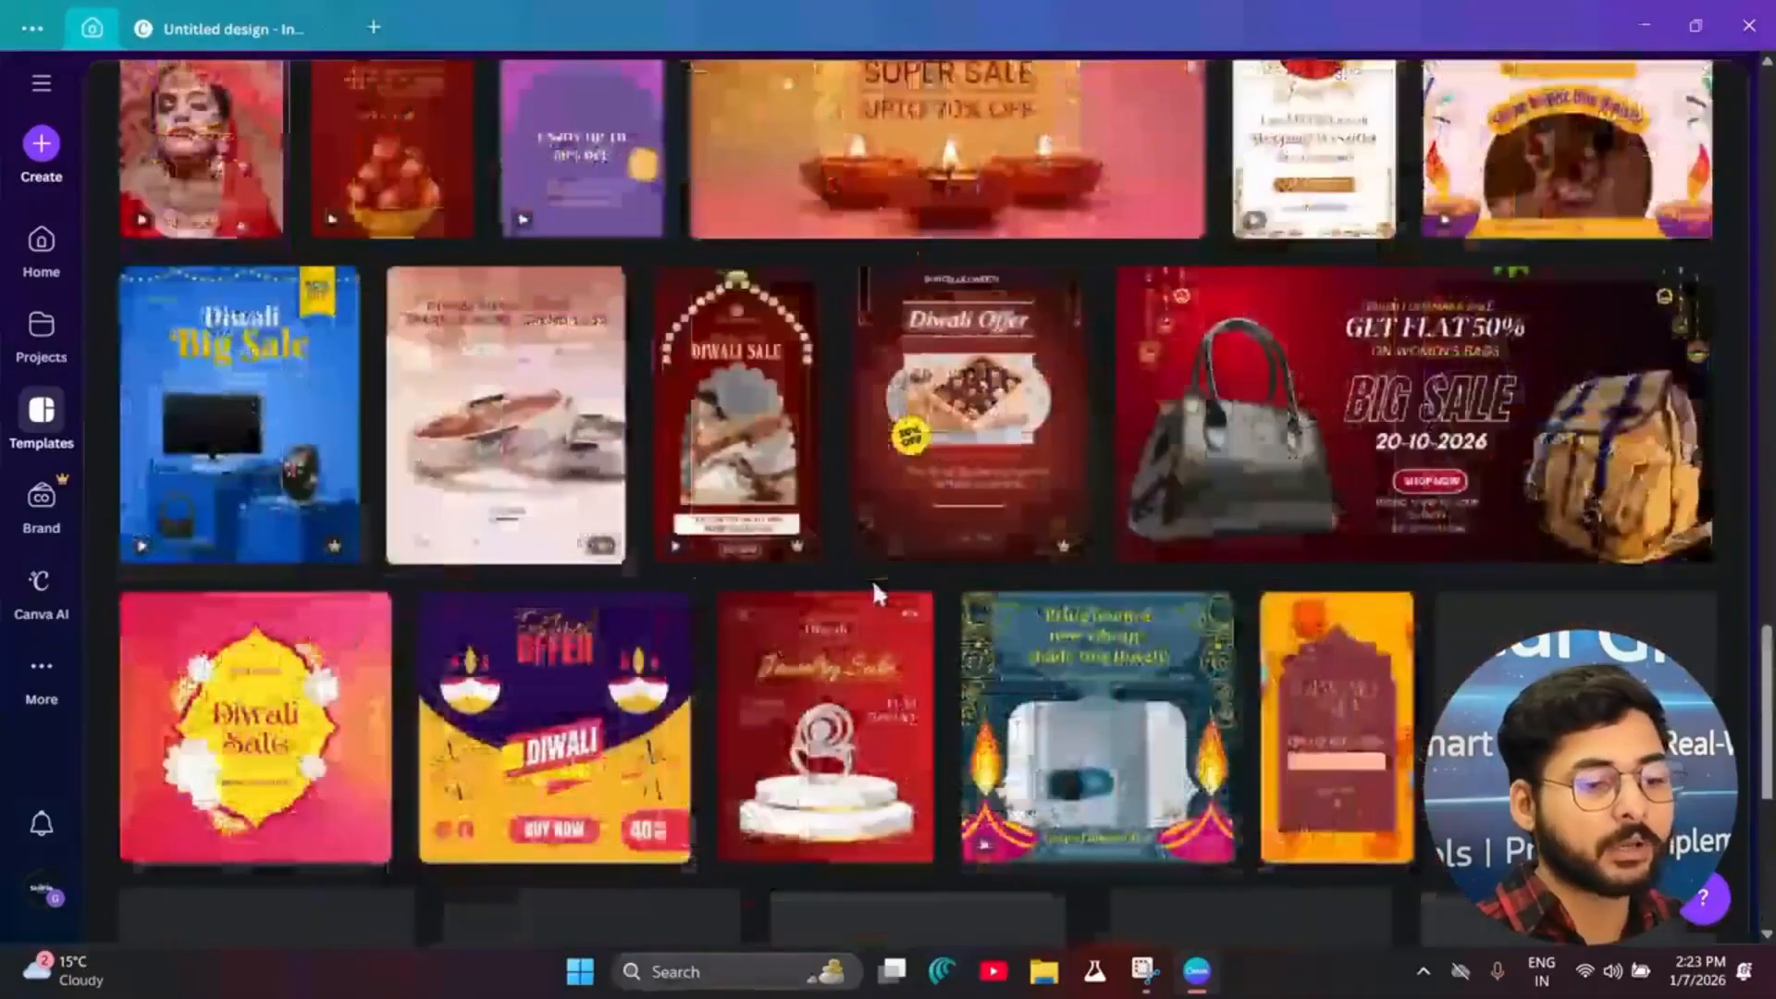
{"action": "left_click", "coordinate": [841, 284]}
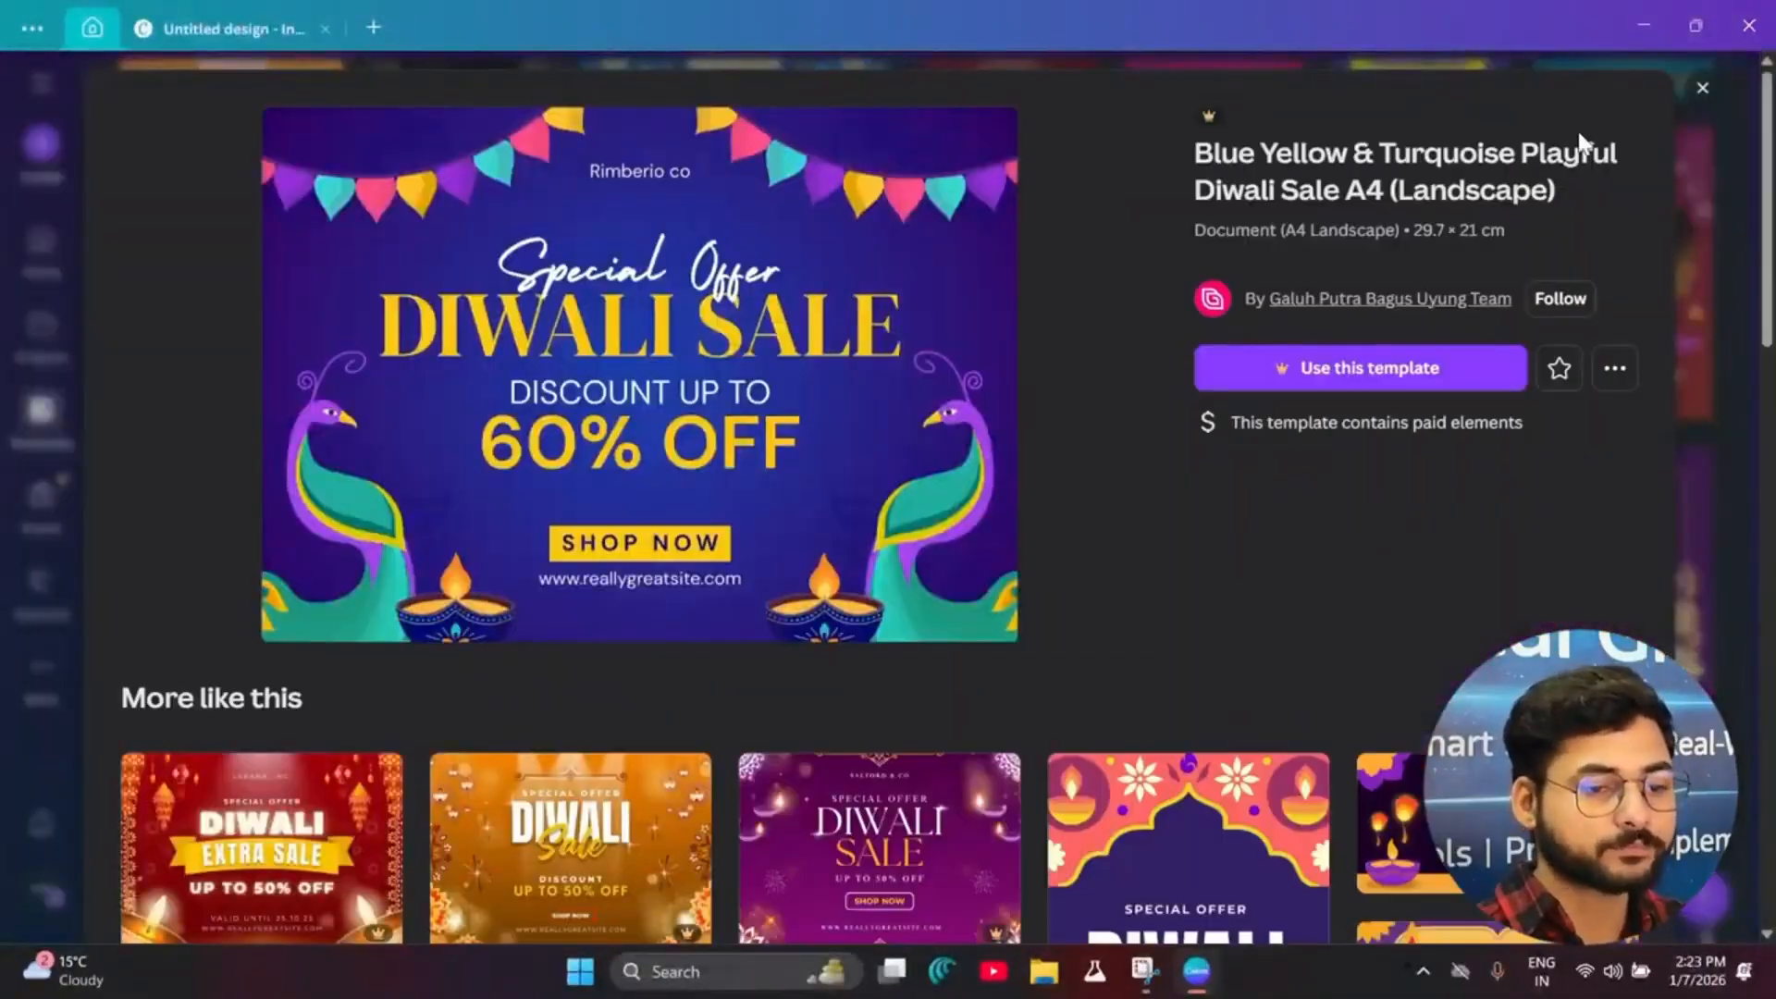
{"action": "left_click", "coordinate": [1703, 88]}
Step: Open the Yellow and Blue Modern Diwali Special Sale Instagram Post template for customising
{"action": "scroll", "coordinate": [983, 496], "scroll_direction": "up", "scroll_amount": 10}
{"action": "scroll", "coordinate": [983, 497], "scroll_direction": "down", "scroll_amount": 7}
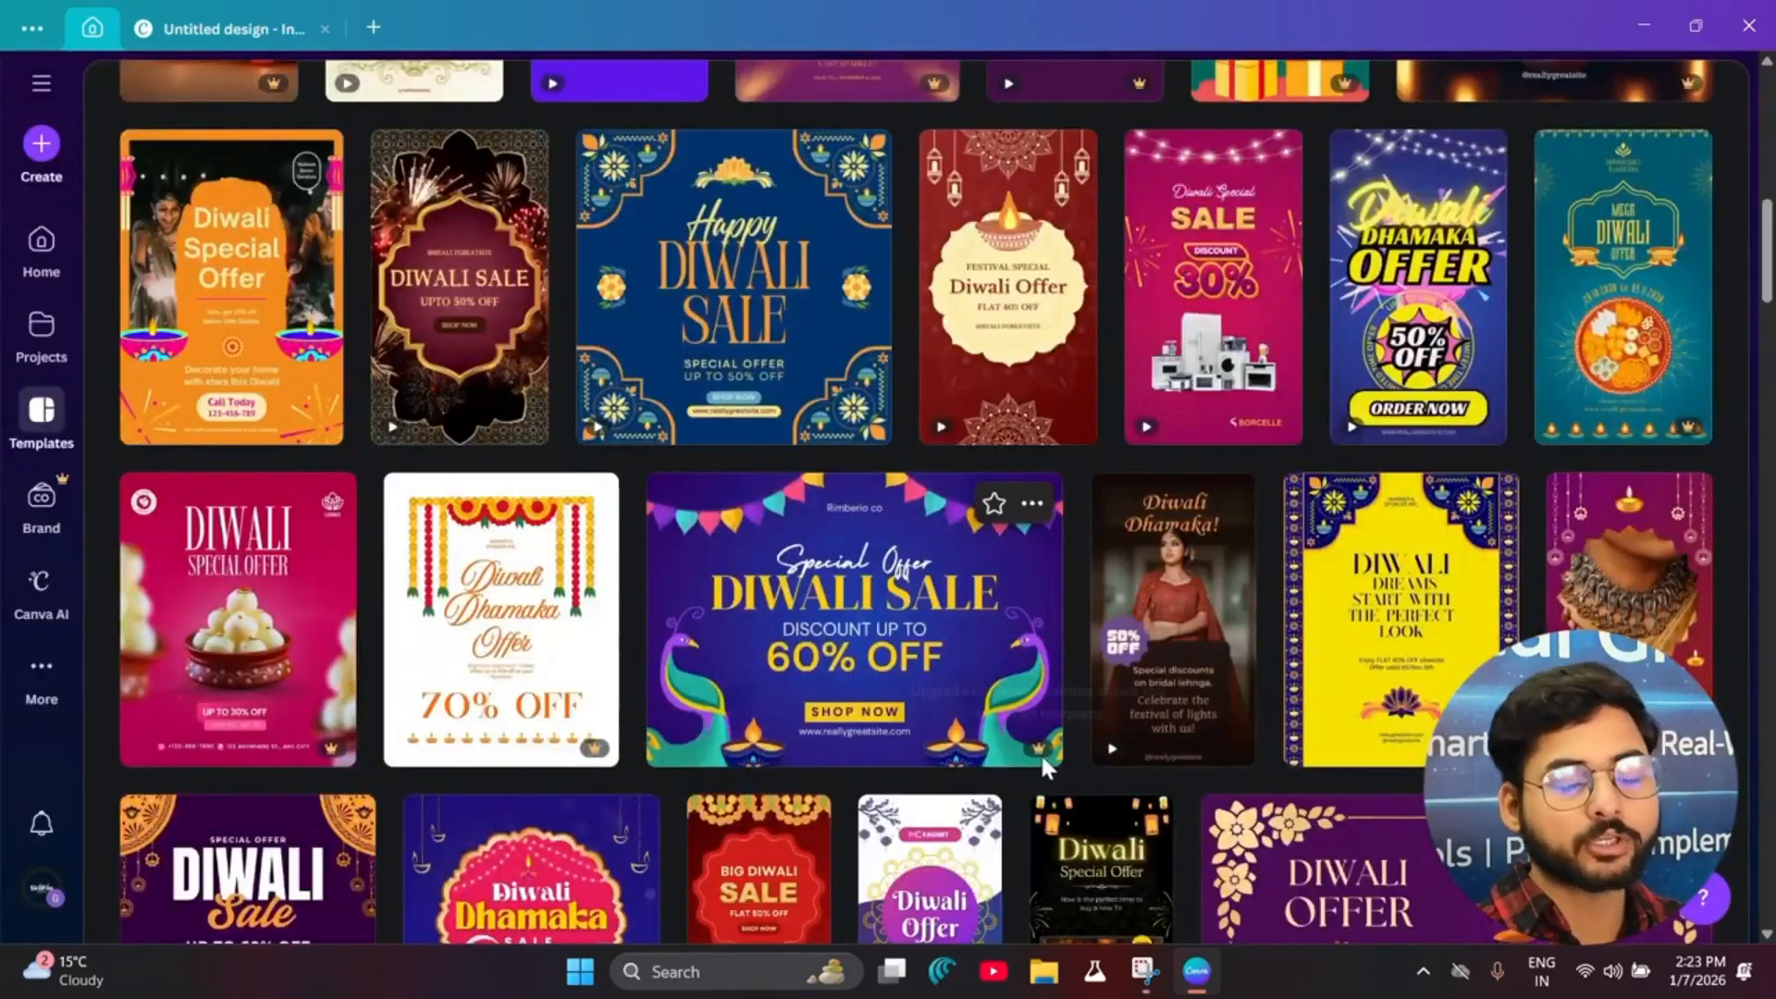
{"action": "scroll", "coordinate": [999, 740], "scroll_direction": "up", "scroll_amount": 7}
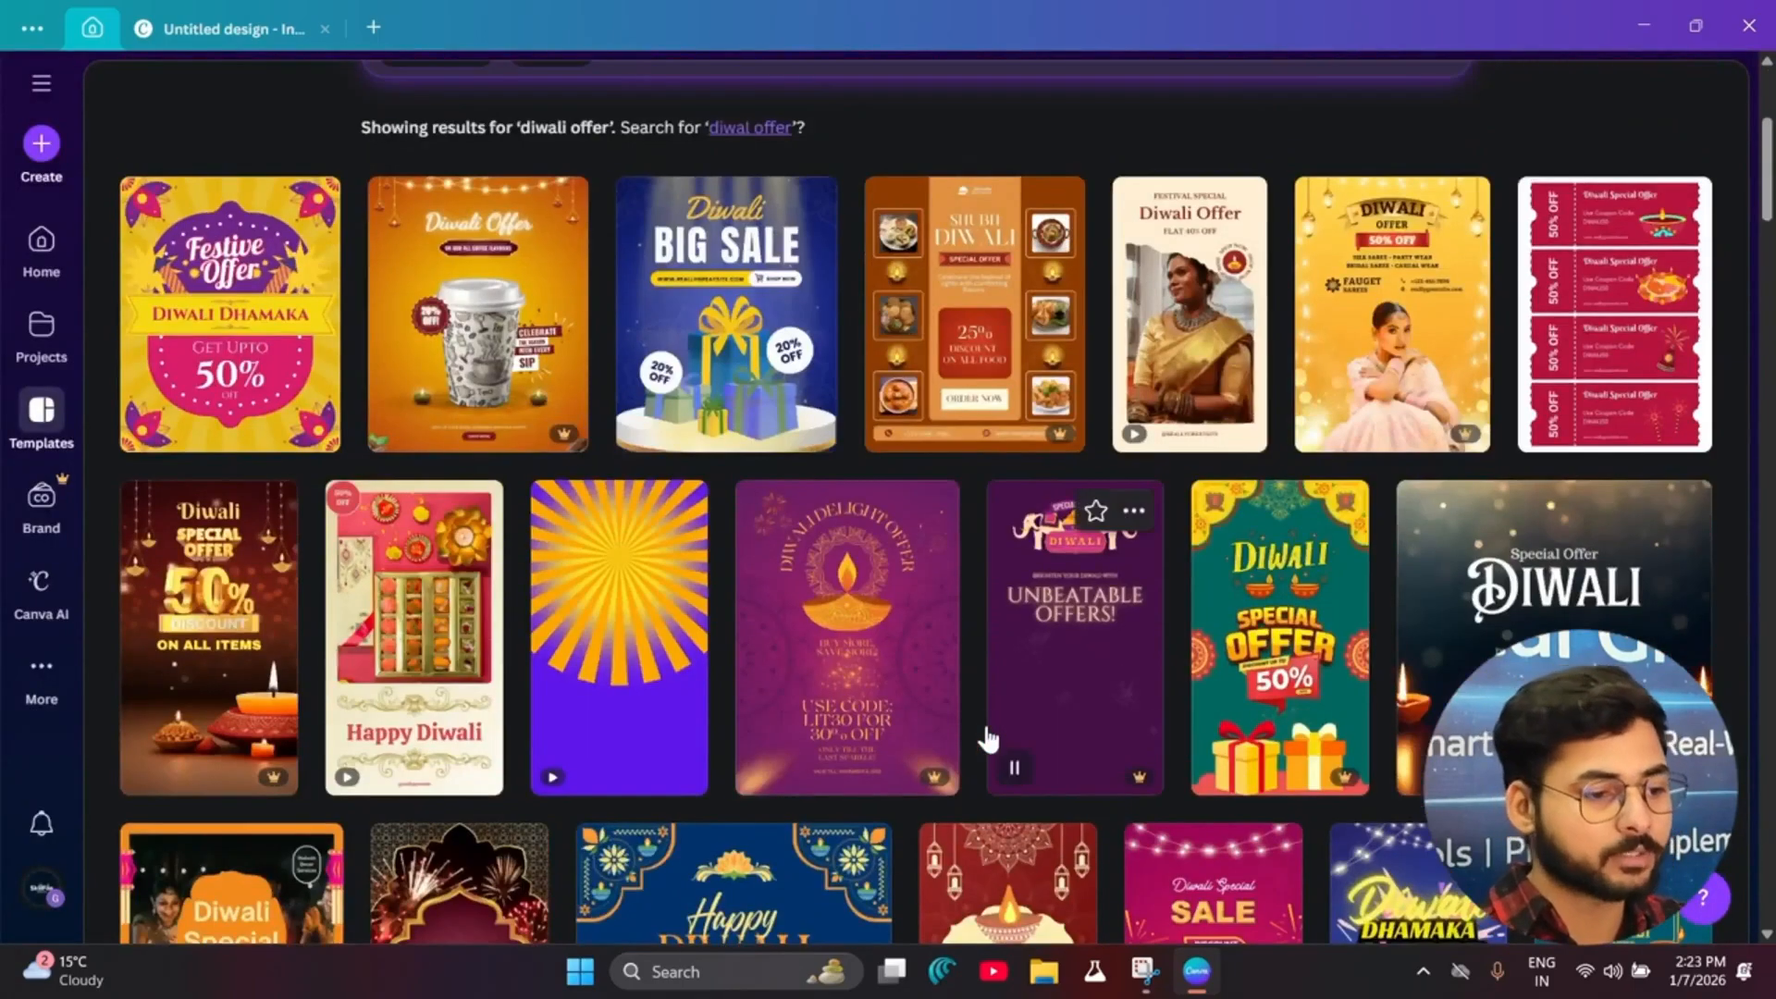
{"action": "left_click", "coordinate": [730, 359]}
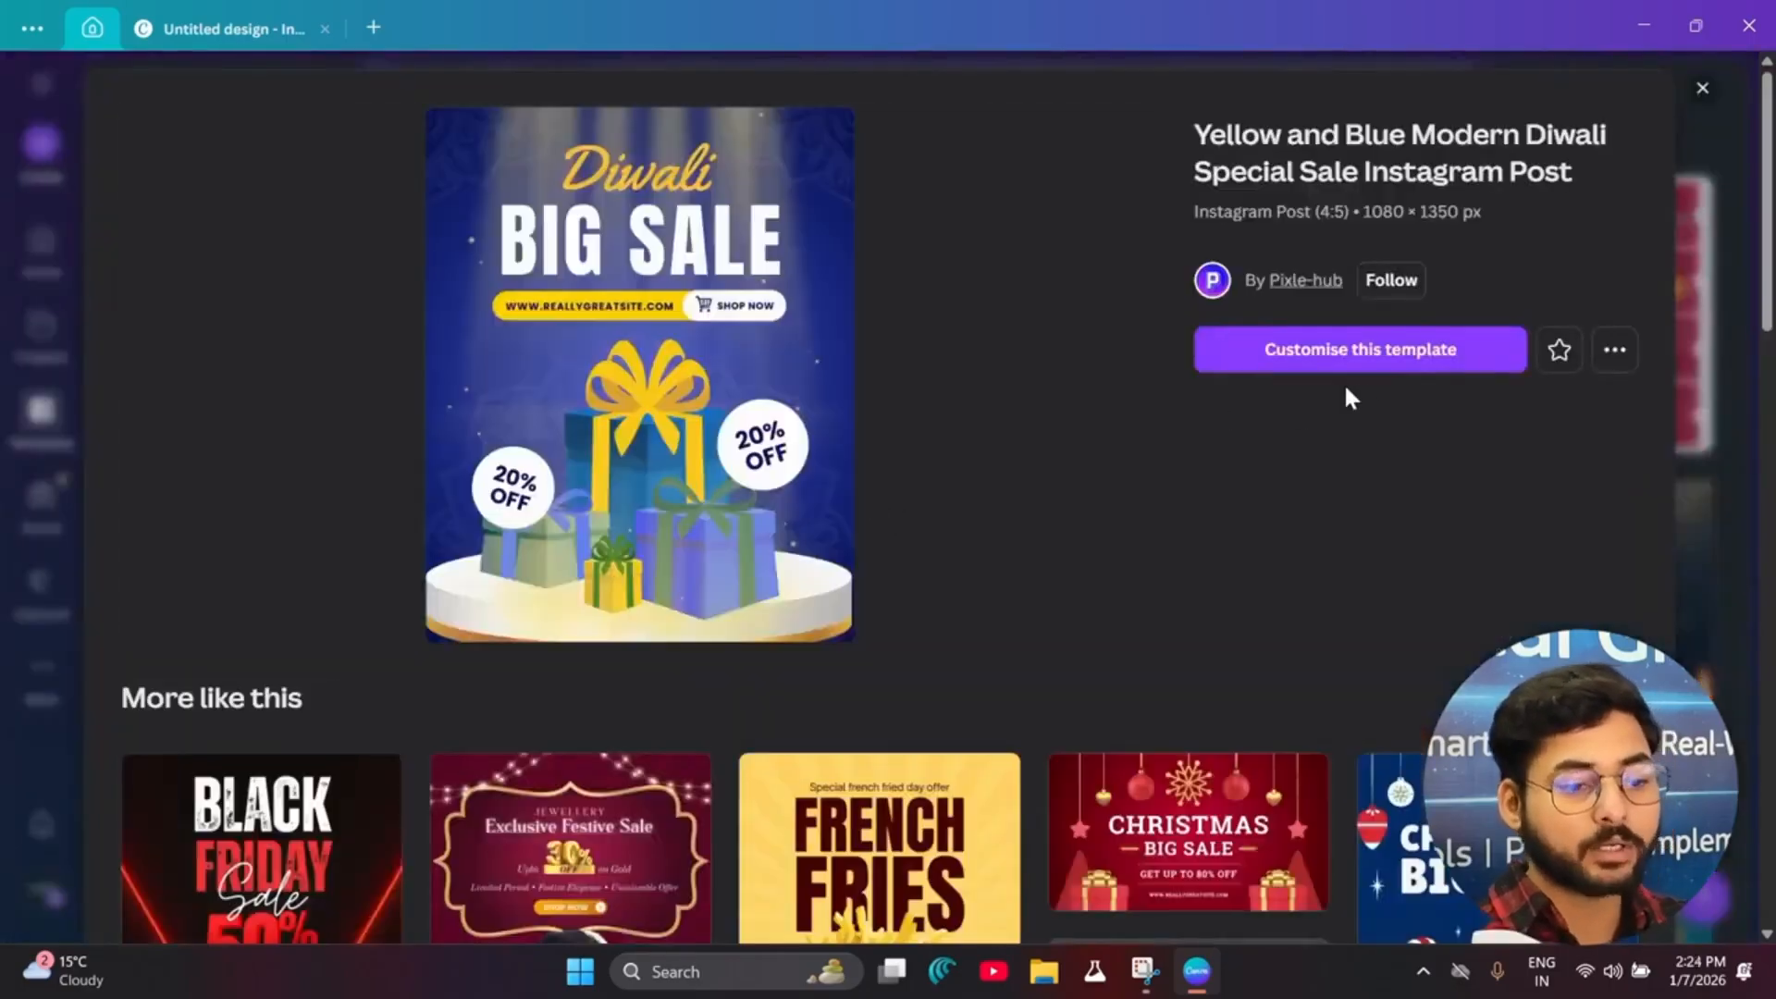
{"action": "left_click", "coordinate": [1402, 351]}
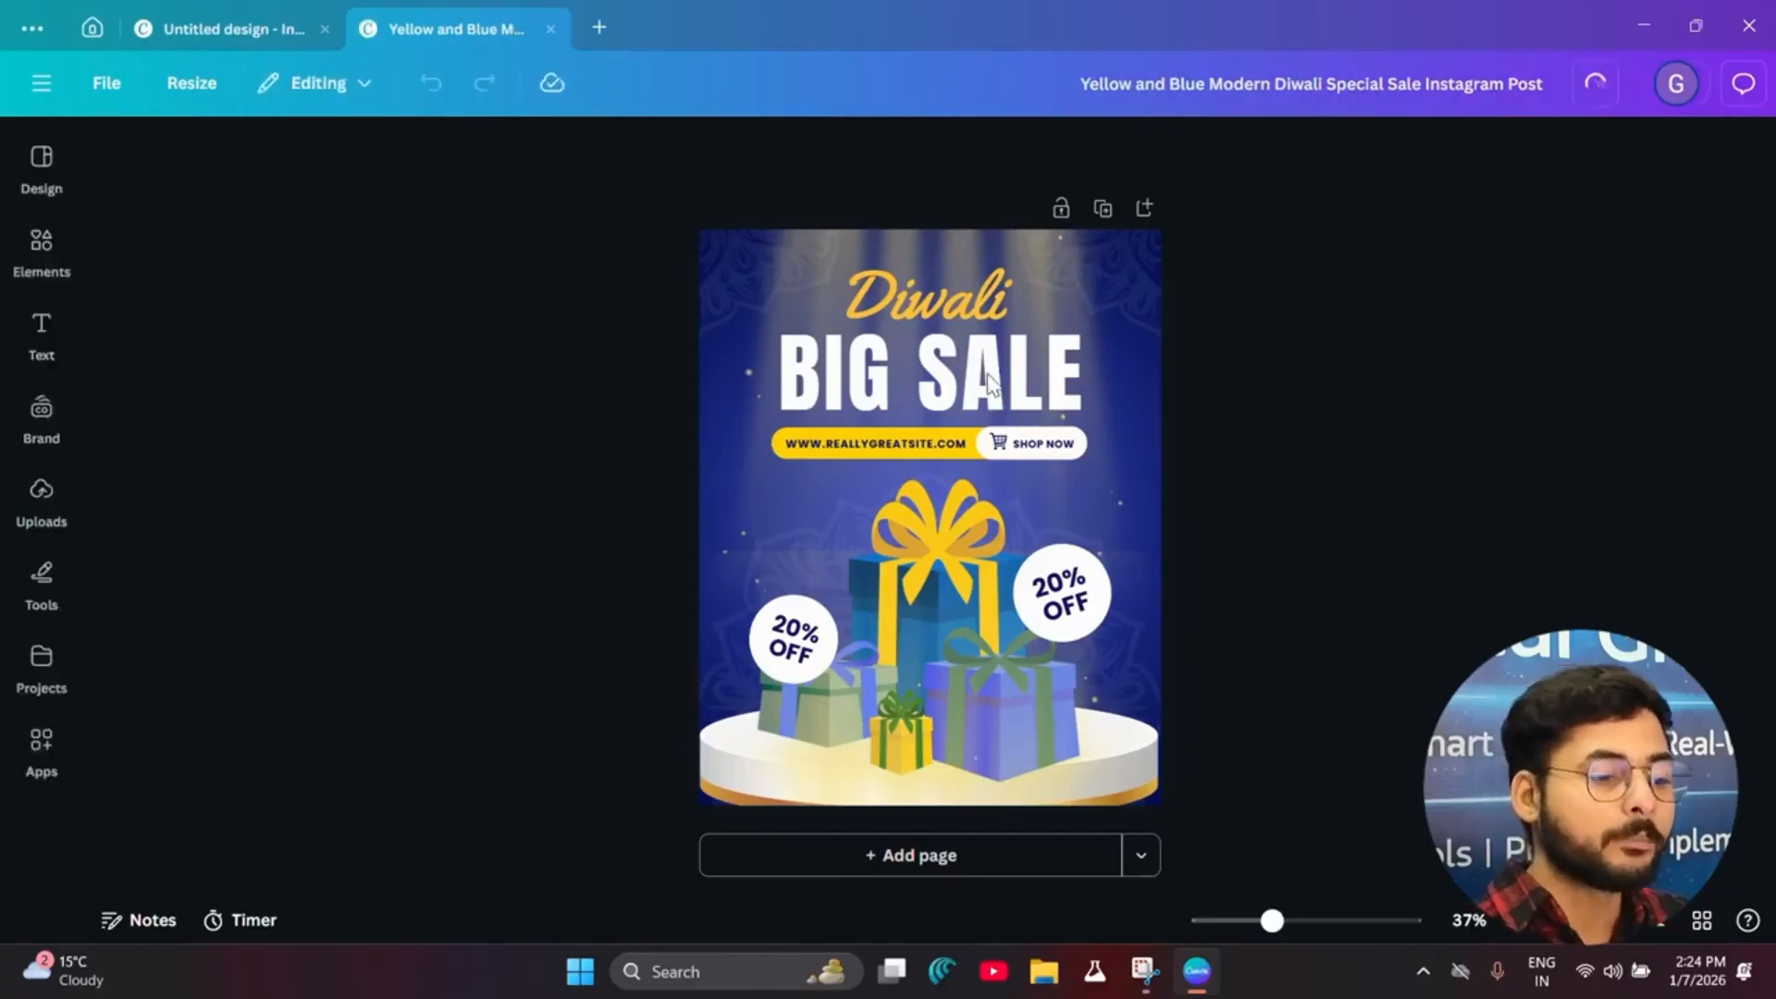
Step: Replace the "BIG SALE" heading on the Diwali post with "FJ"
{"action": "left_click", "coordinate": [883, 375]}
{"action": "left_click", "coordinate": [860, 374]}
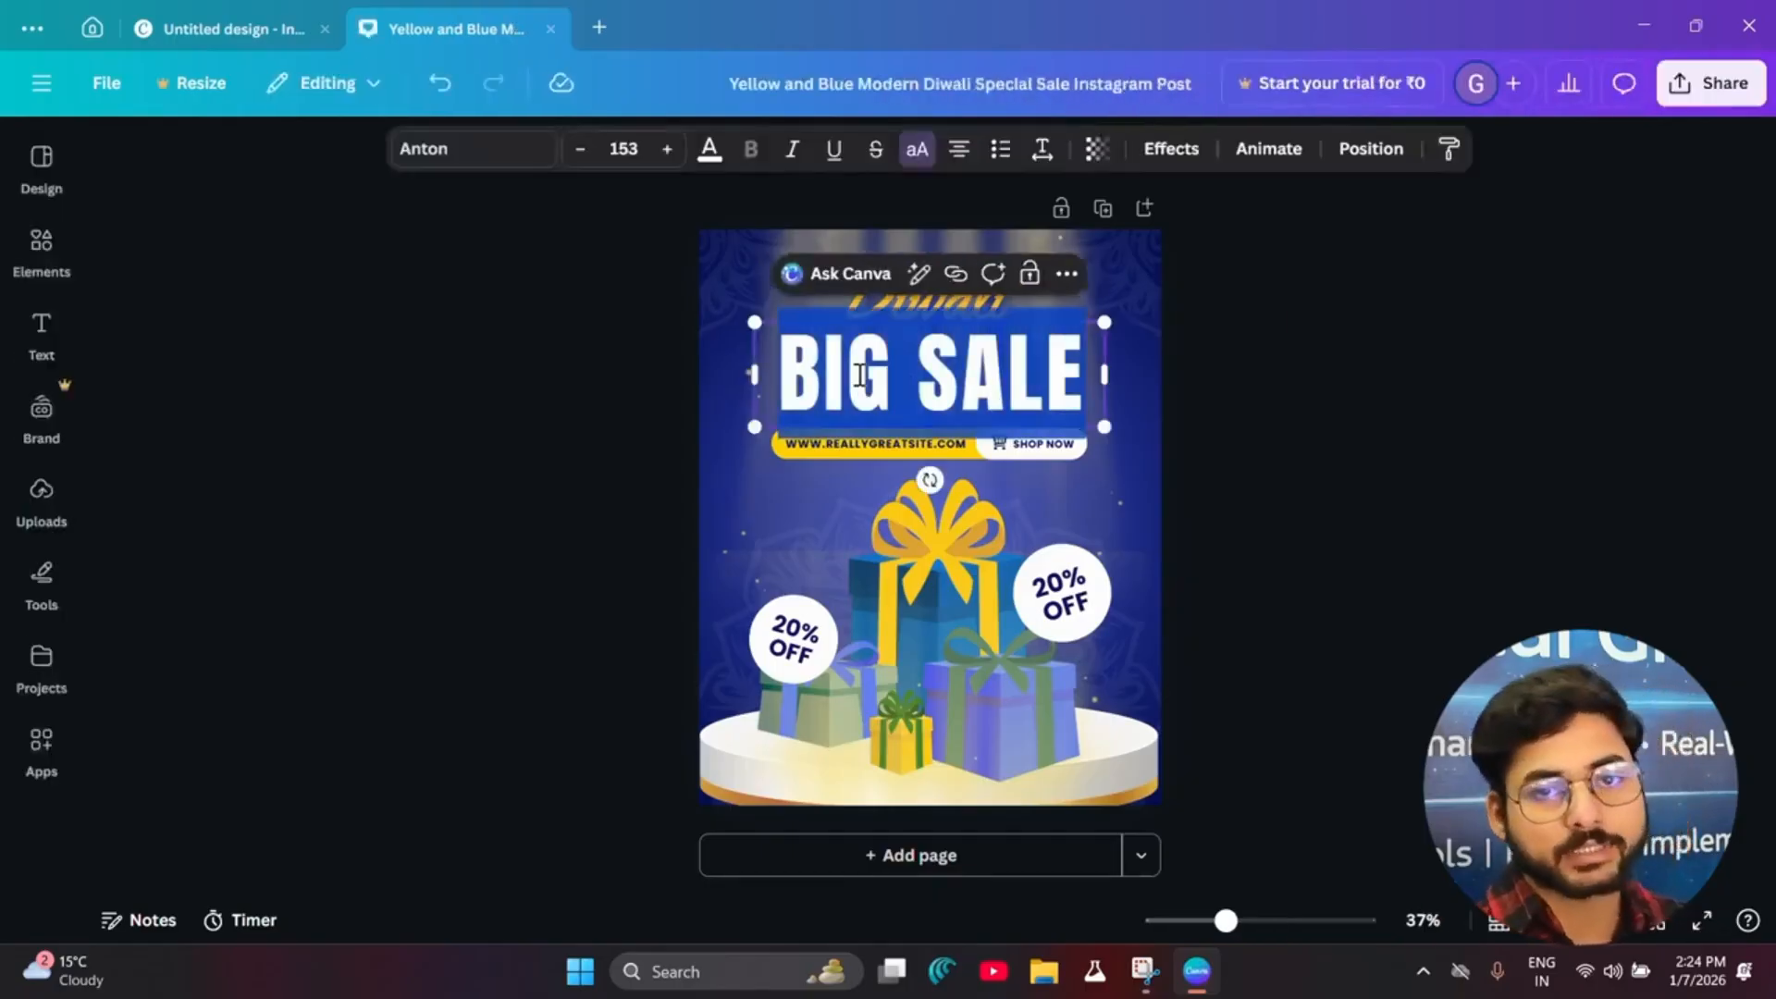
{"action": "key", "text": "BackSpace"}
{"action": "type", "text": "FJ"}
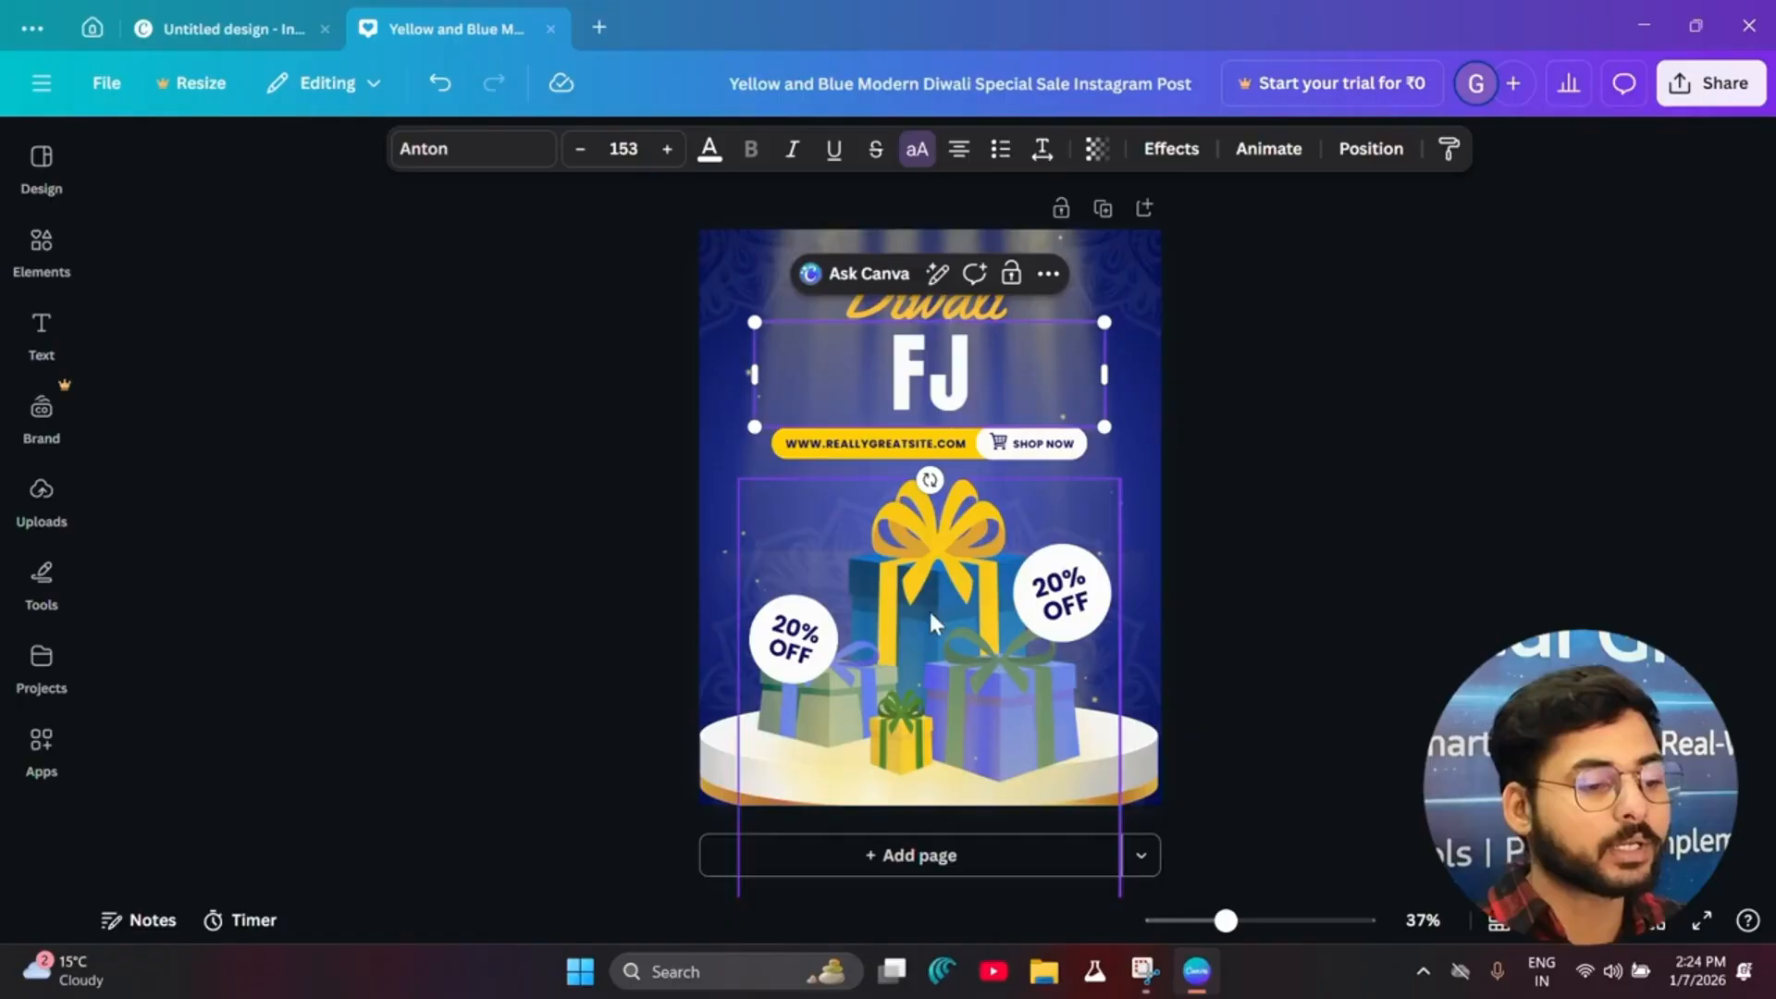
Step: Replace the "20% OFF" text in the left round badge with "FJFG"
{"action": "left_click", "coordinate": [806, 648]}
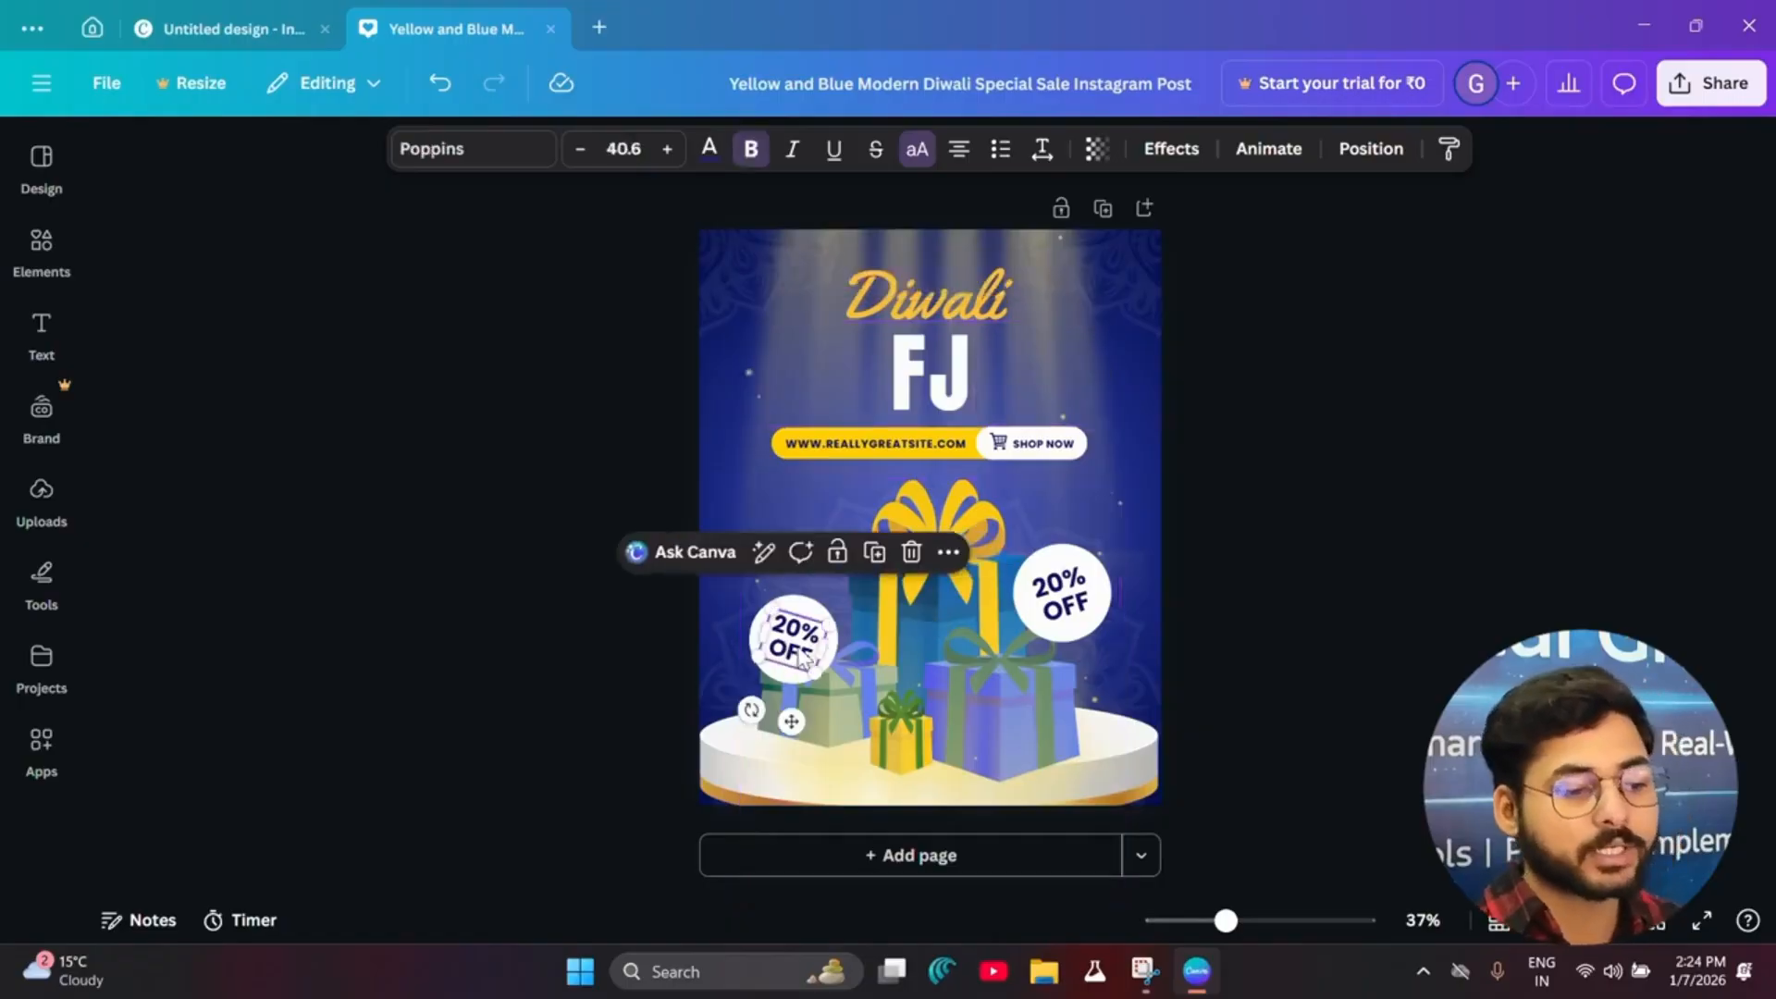
{"action": "double_click", "coordinate": [798, 631]}
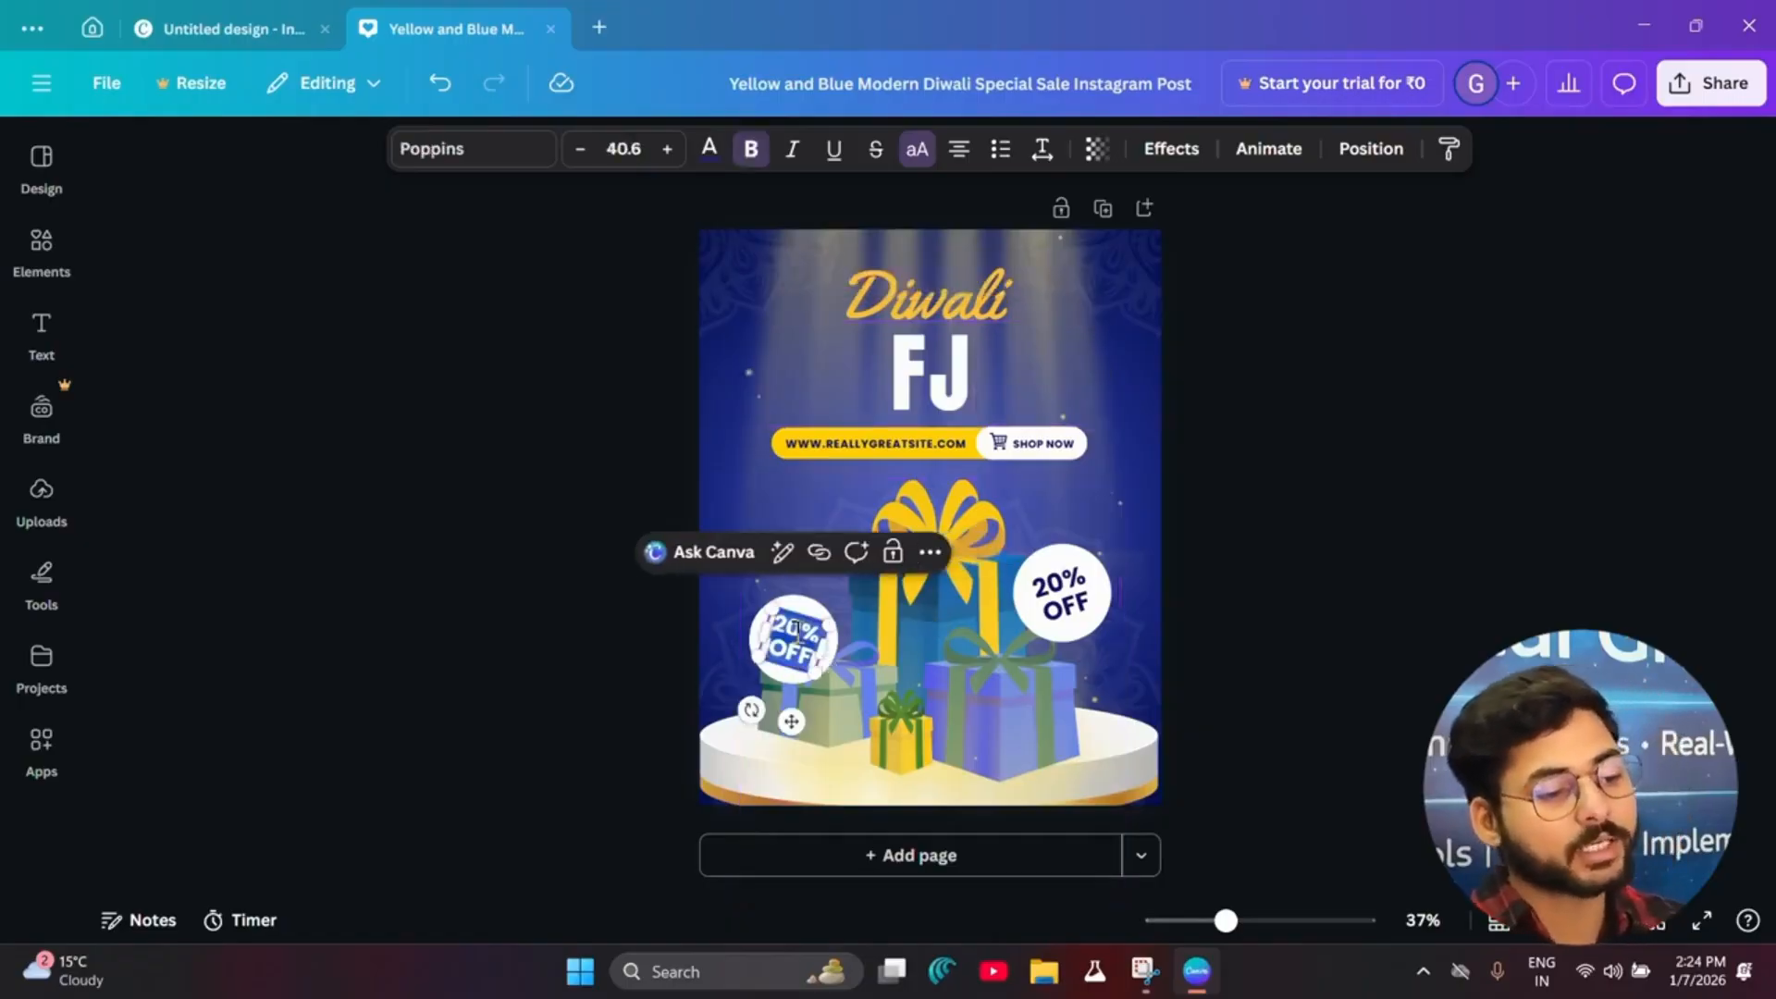
{"action": "type", "text": "FJFG"}
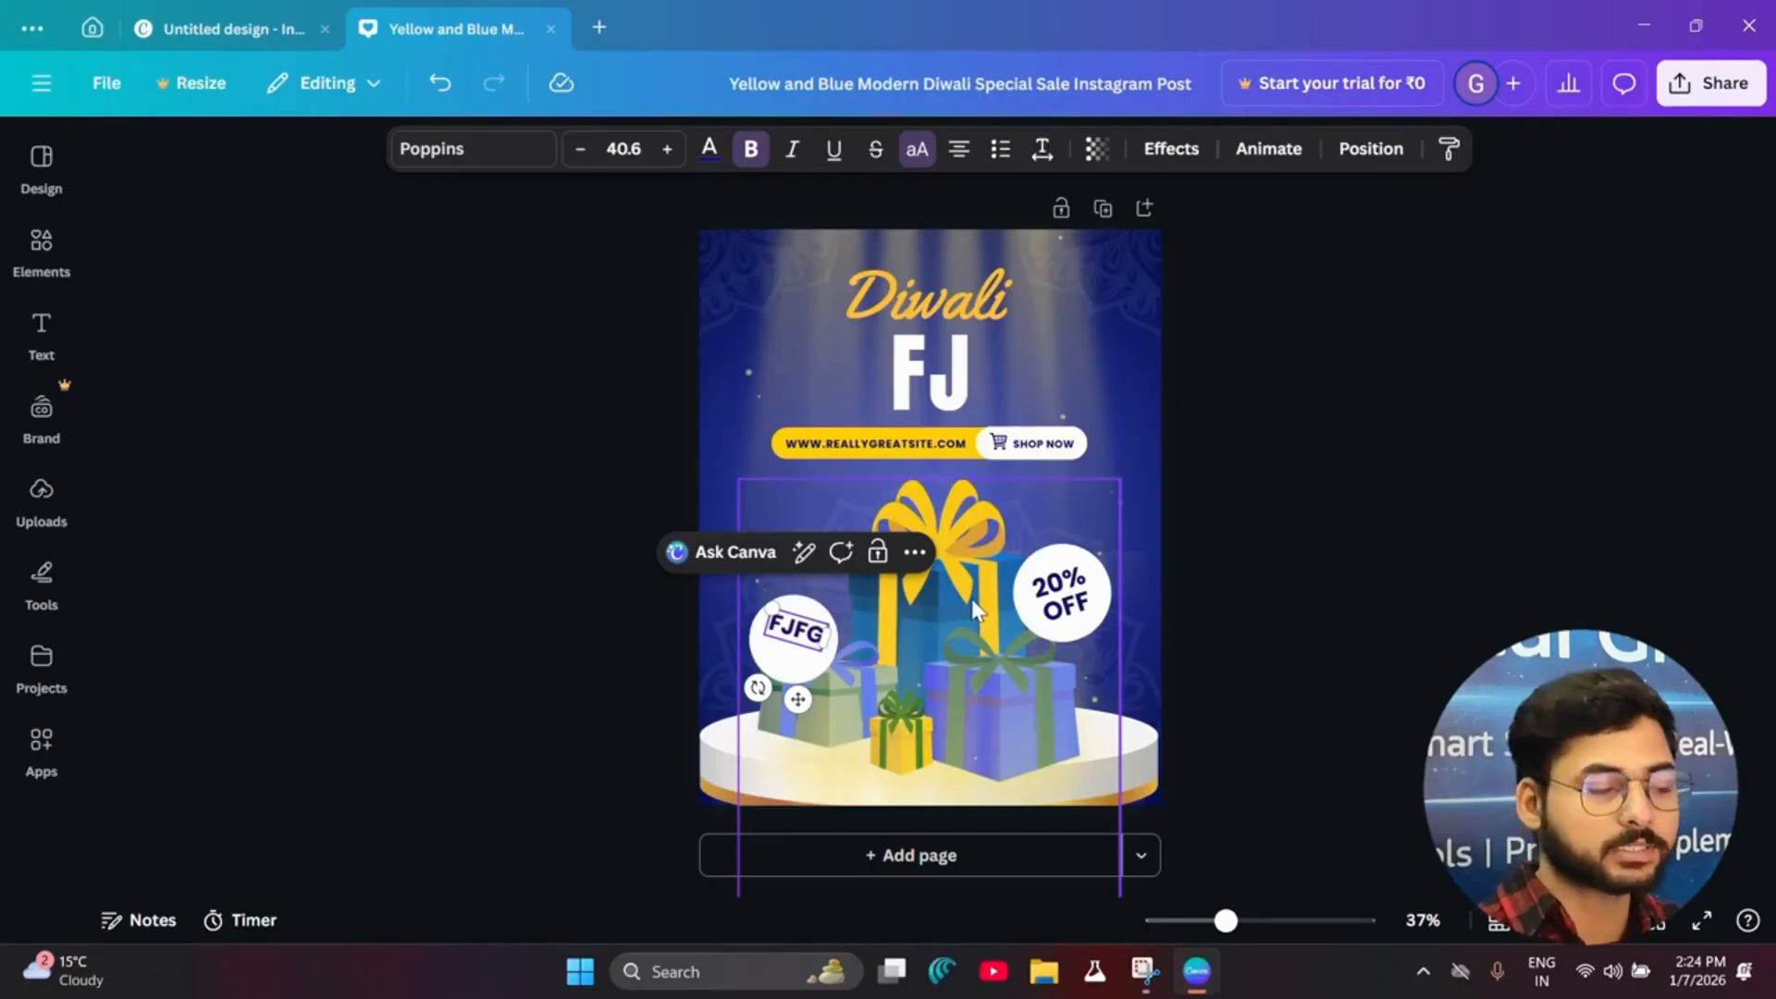
Step: Return to the home page, search the design types for "youtube" and create a blank YouTube Thumbnail design
{"action": "left_click", "coordinate": [92, 28]}
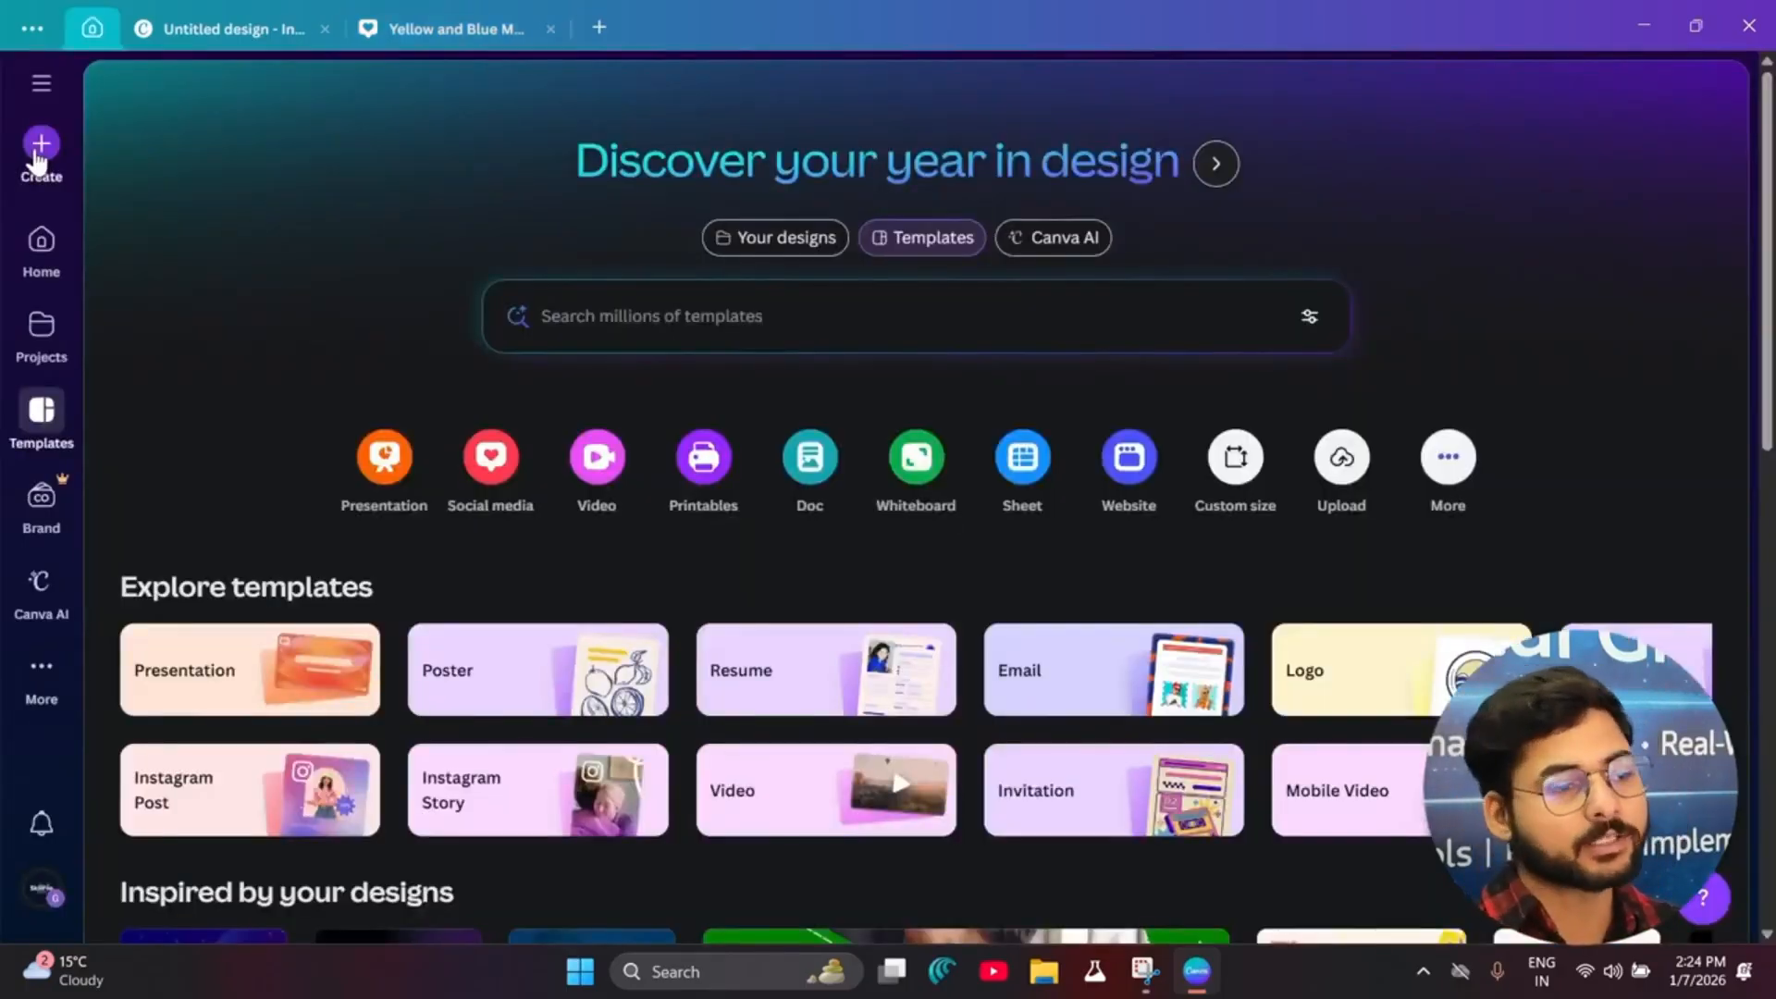
{"action": "left_click", "coordinate": [39, 148]}
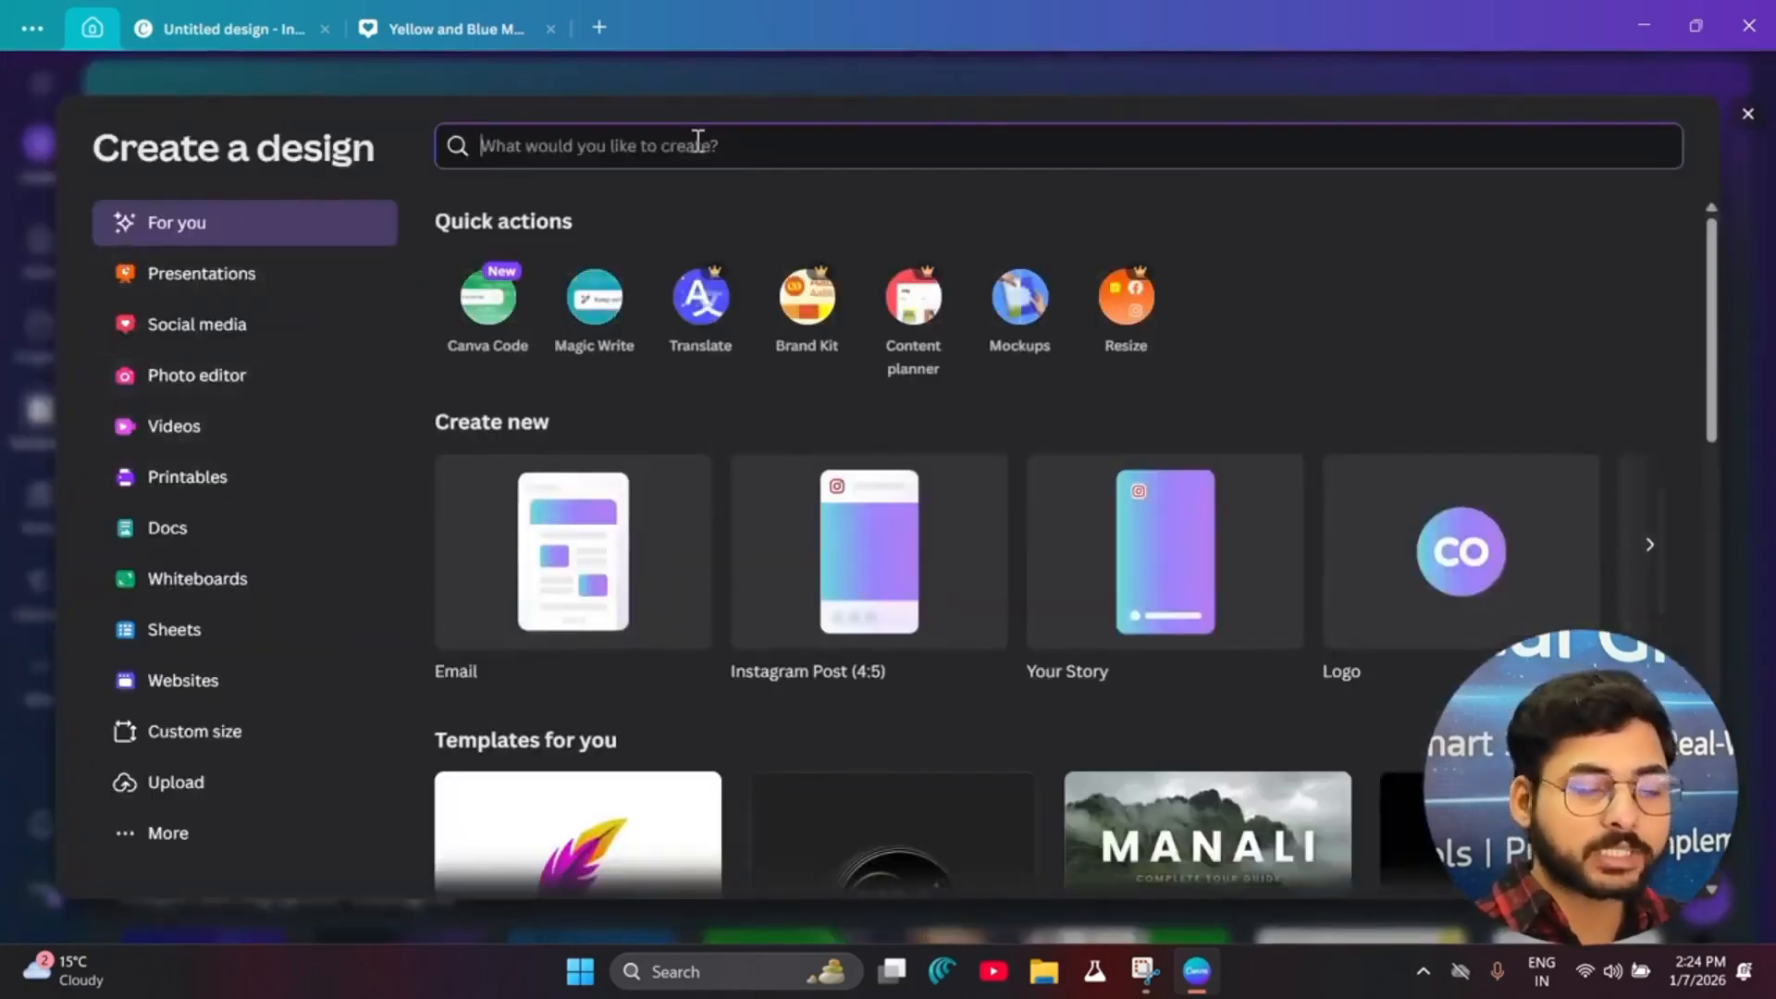
{"action": "type", "text": "youtube"}
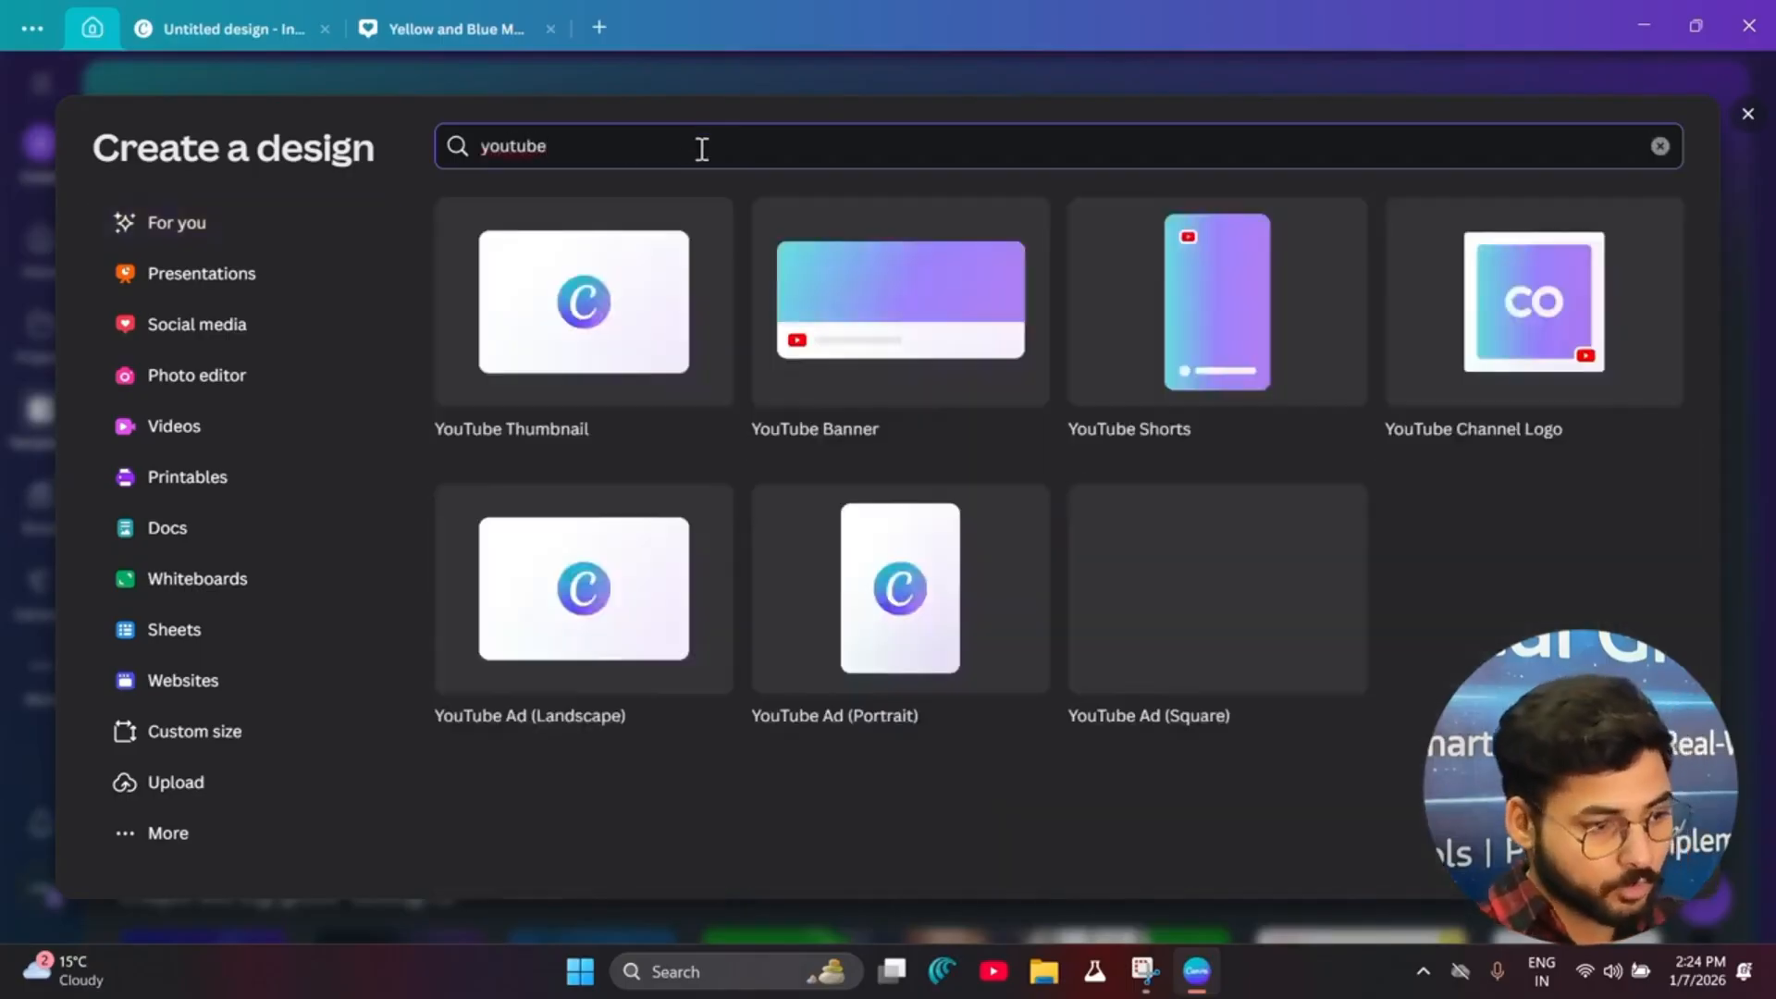
{"action": "left_click", "coordinate": [604, 317]}
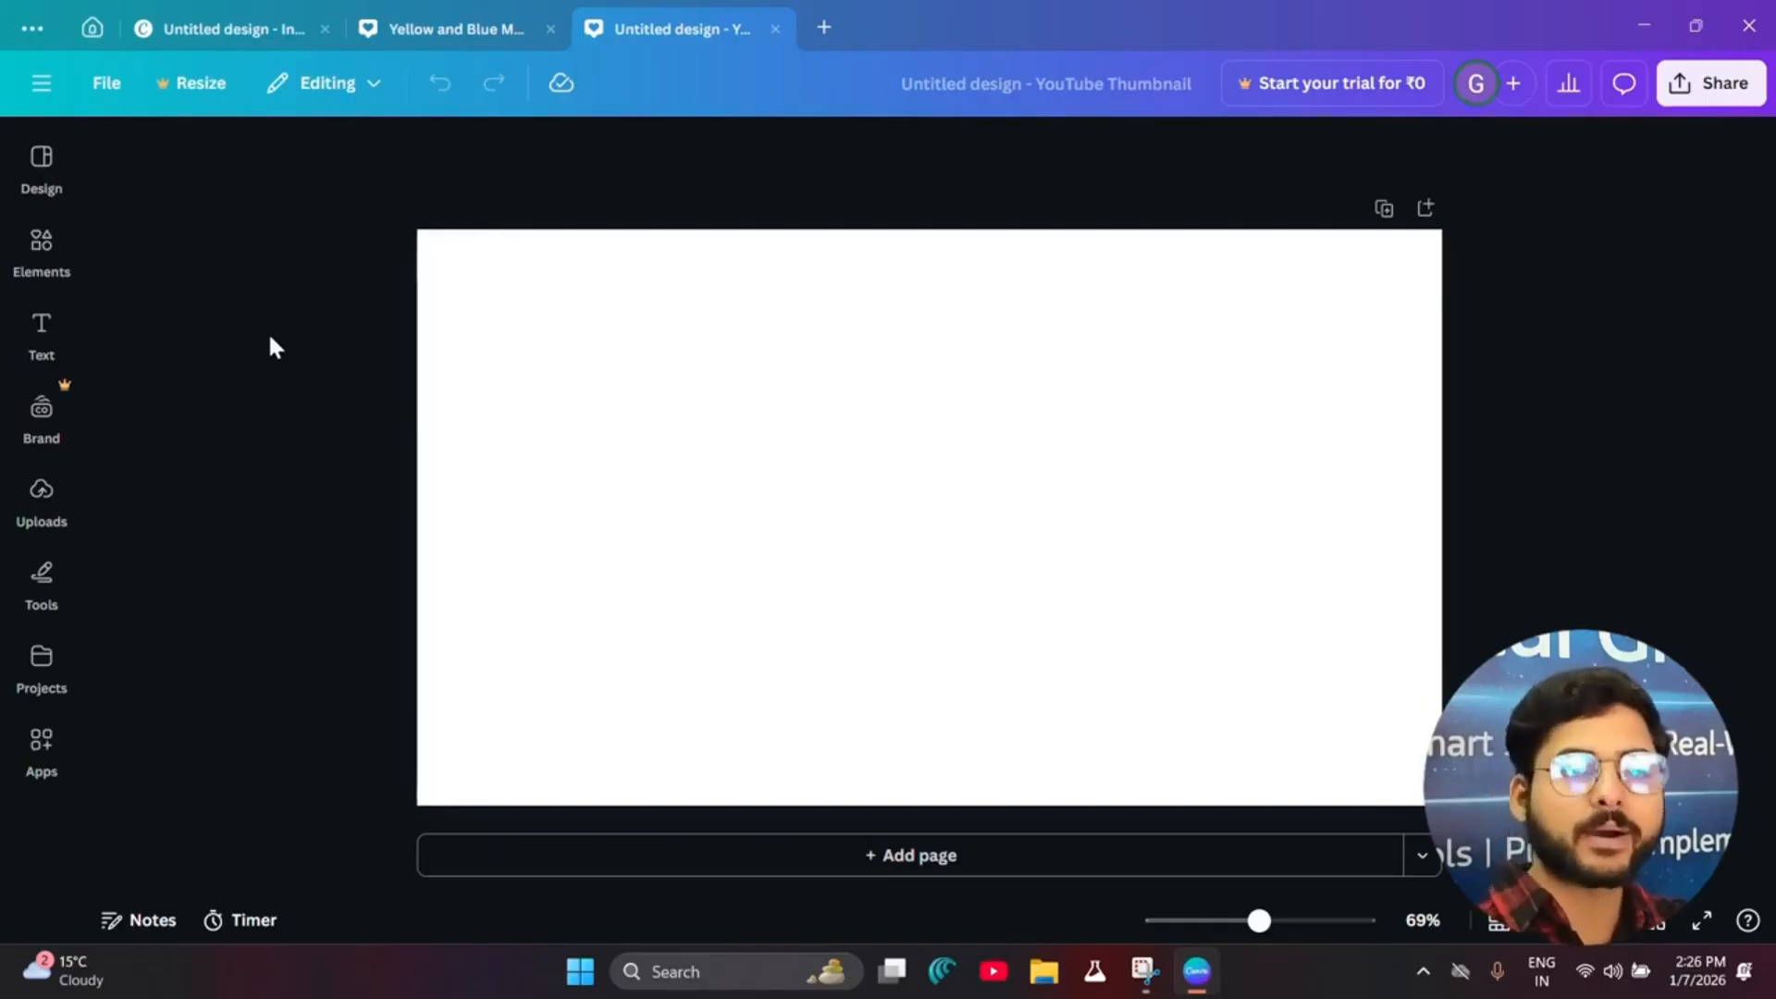
Step: Show the rulers and guides around the blank YouTube thumbnail
{"action": "left_click", "coordinate": [40, 93]}
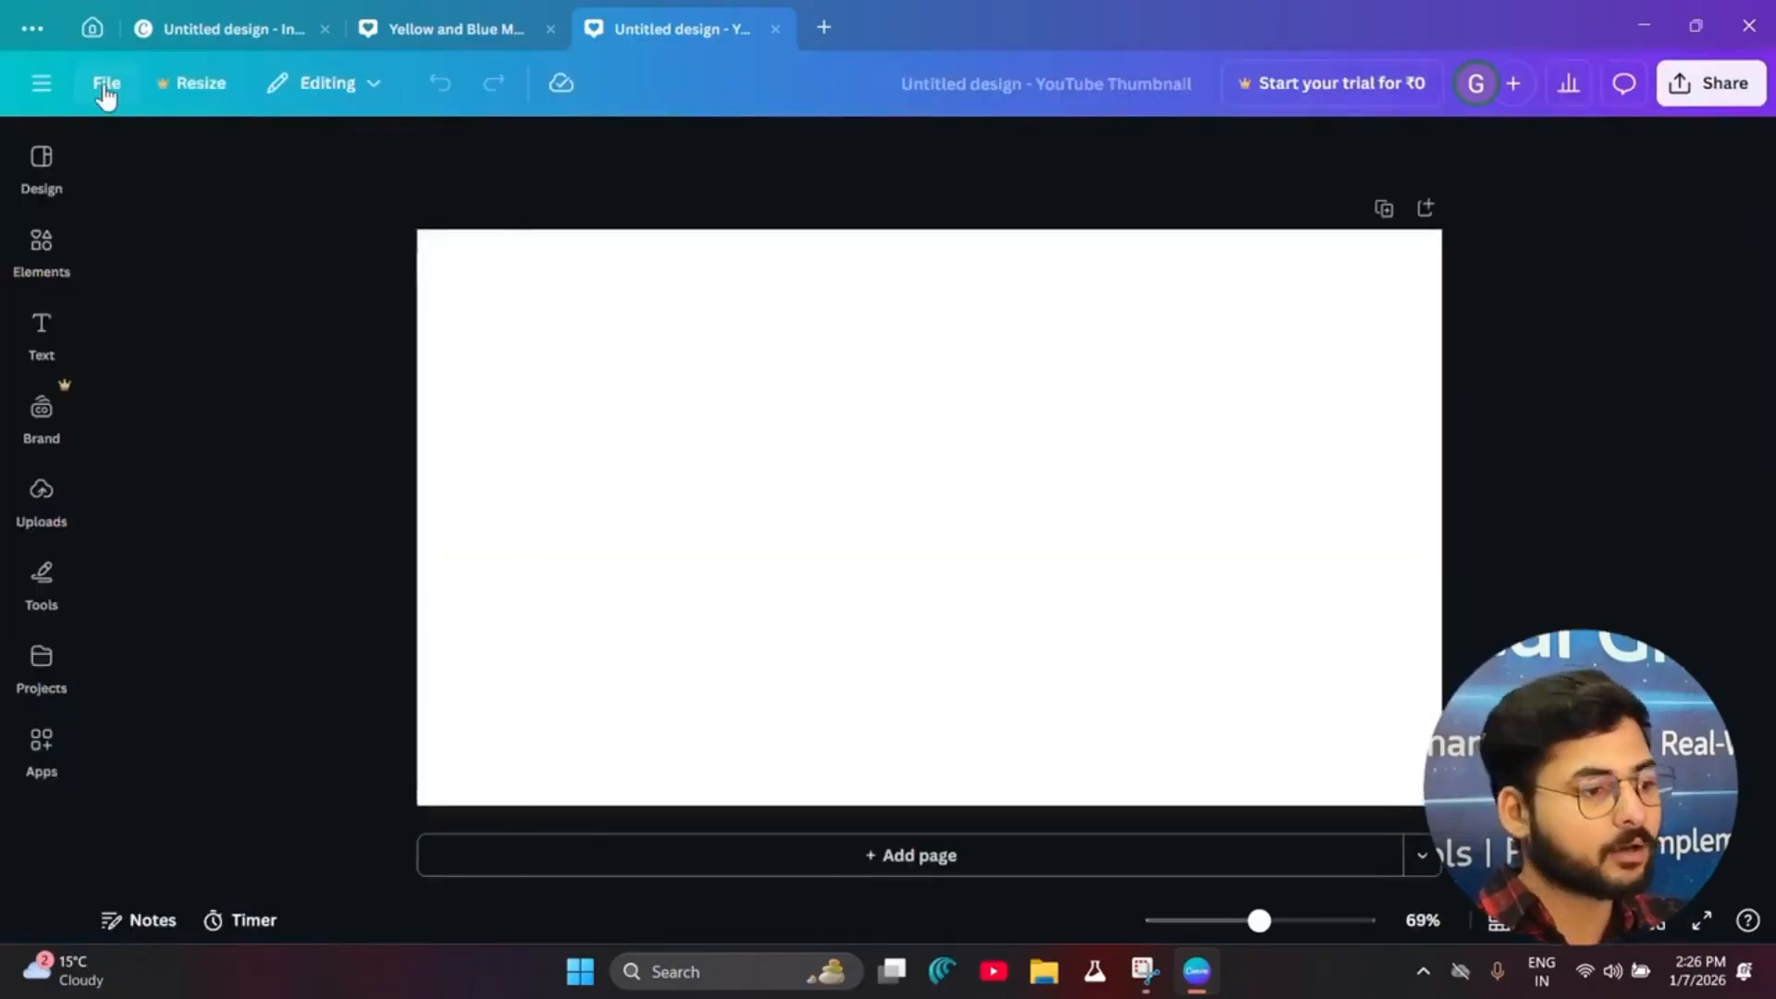
{"action": "left_click", "coordinate": [107, 88]}
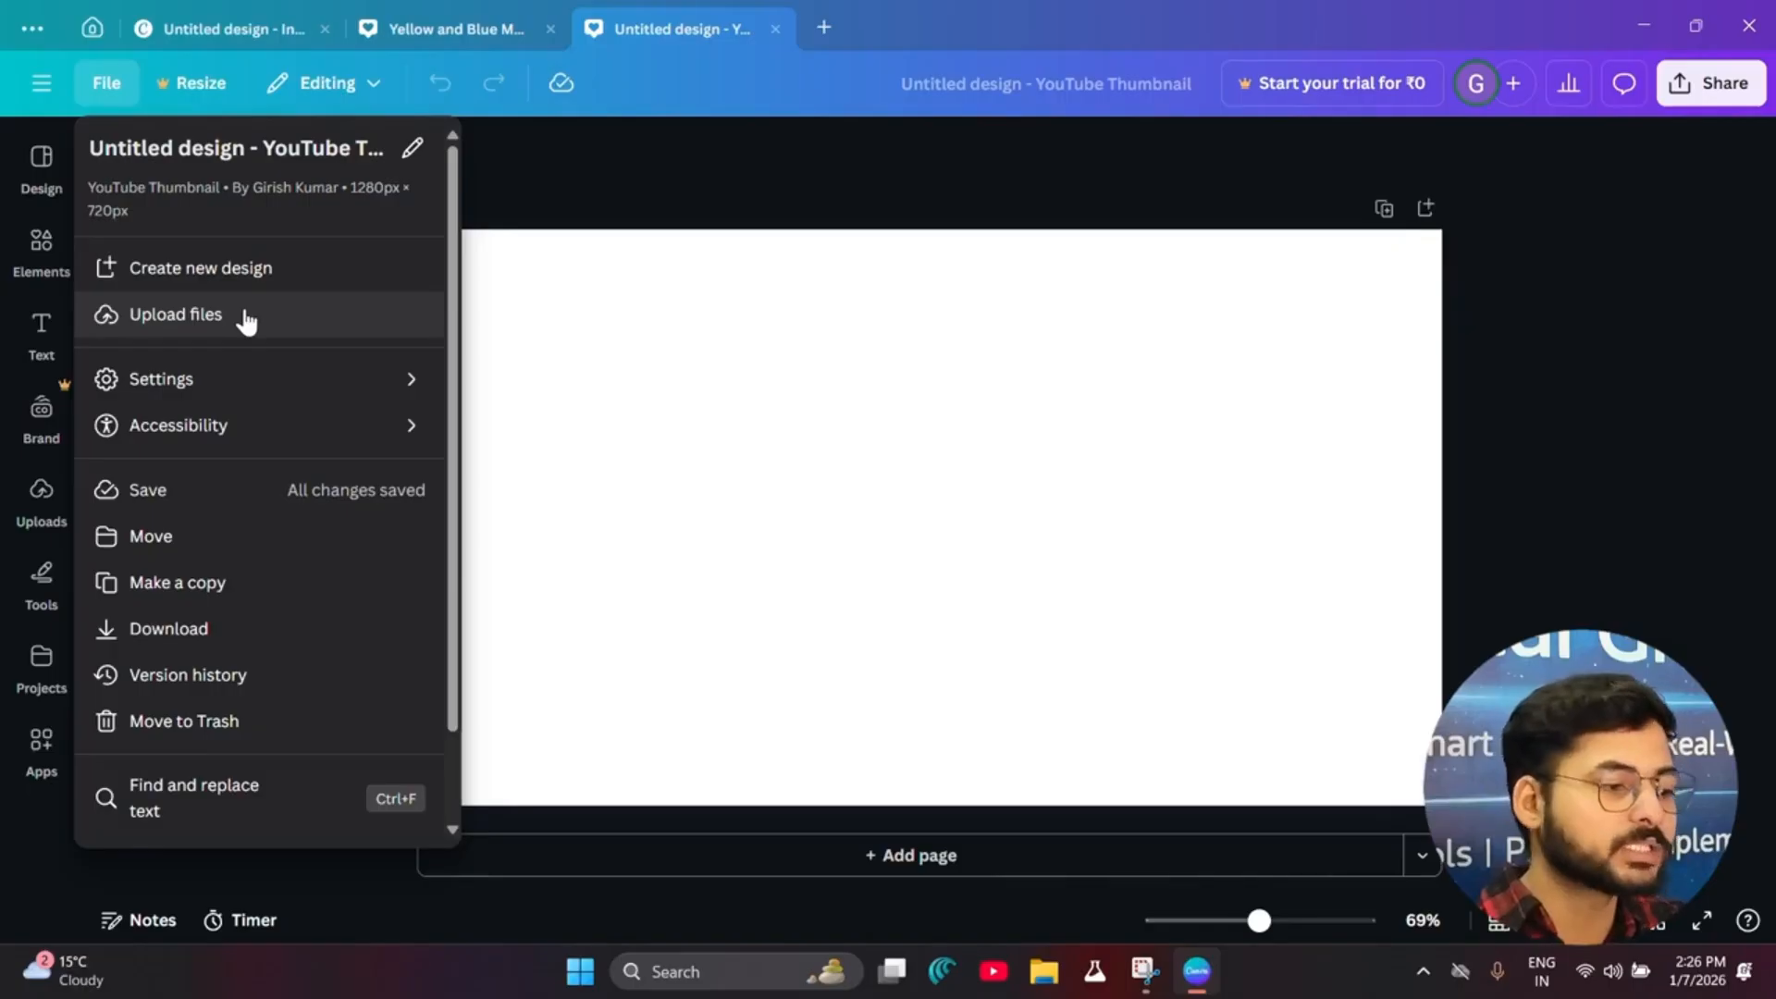
{"action": "mouse_move", "coordinate": [394, 383]}
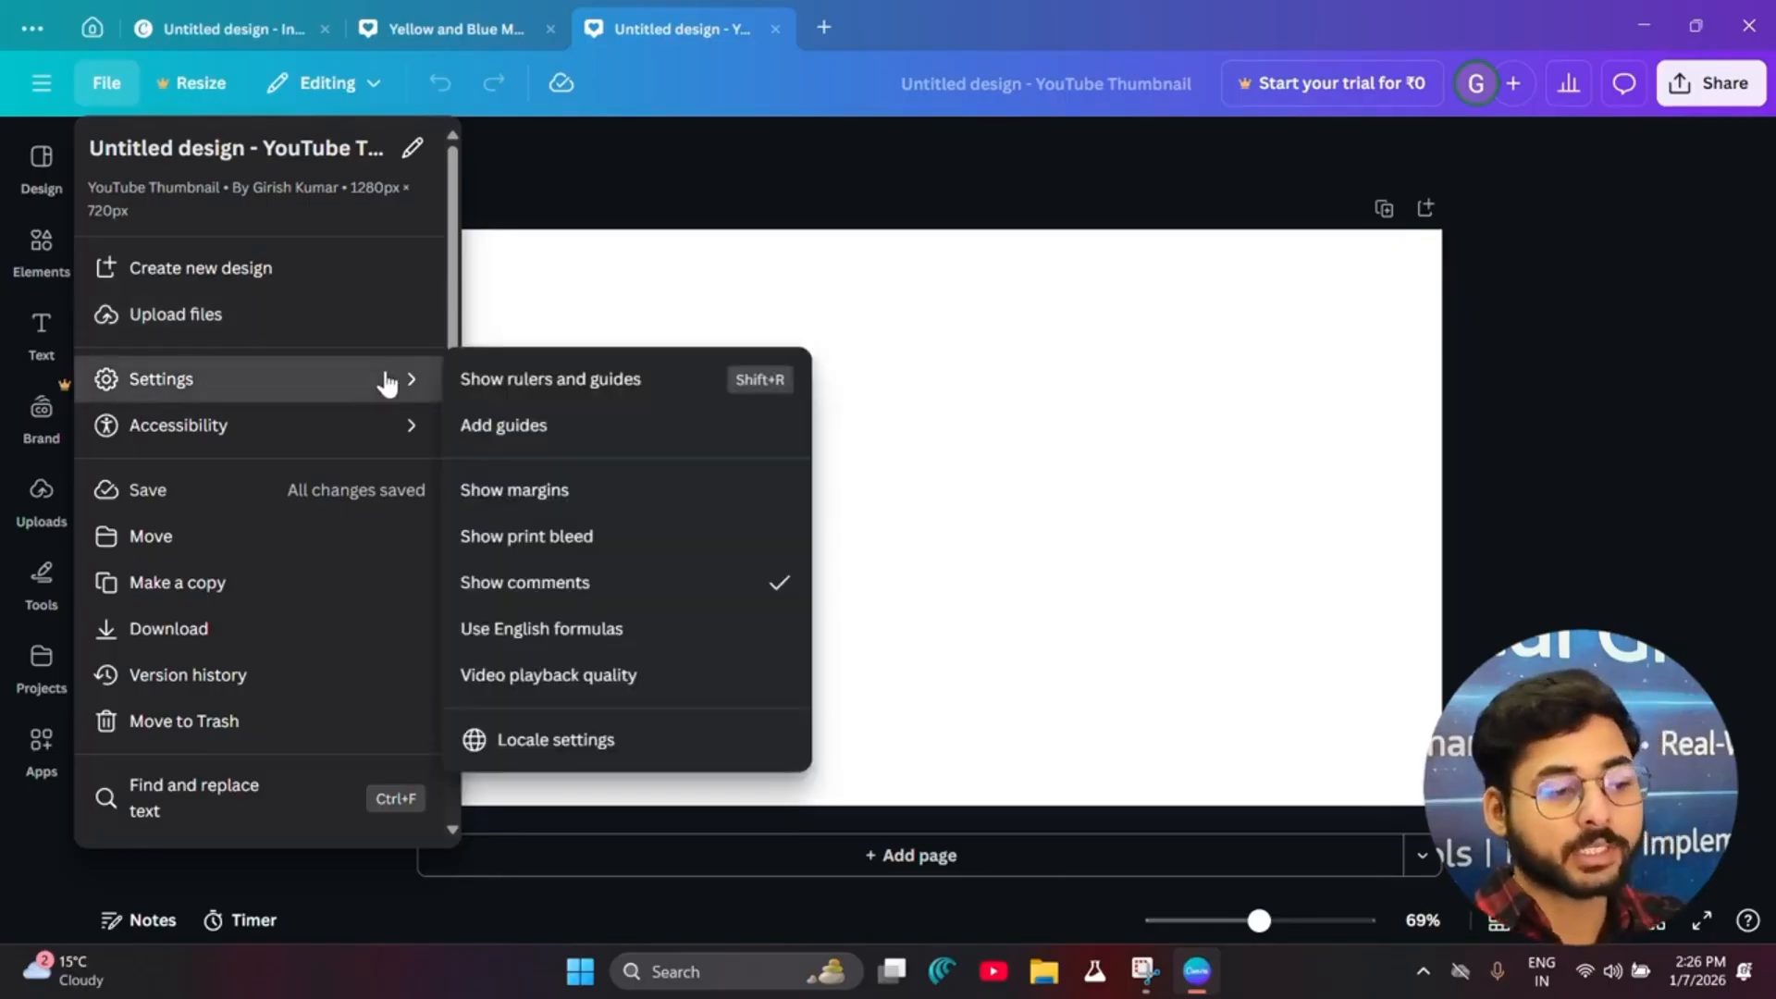
{"action": "left_click", "coordinate": [677, 395]}
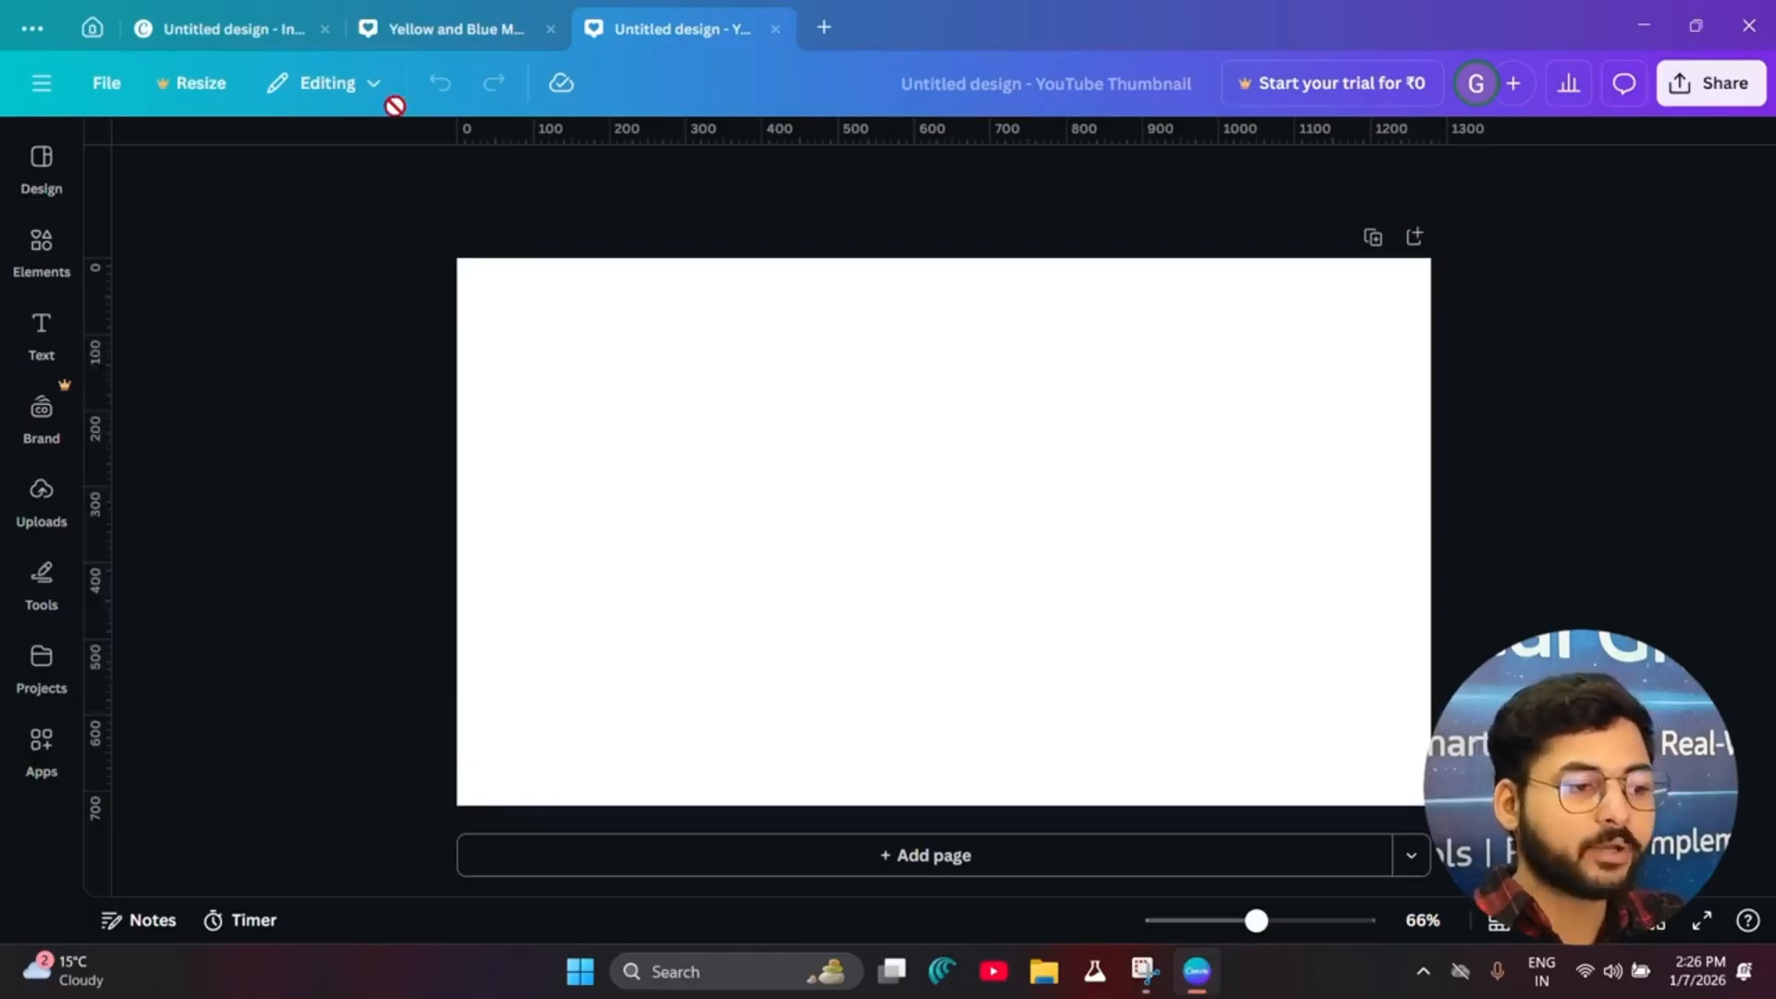
Step: Hide the rulers and guides of the YouTube thumbnail design
{"action": "left_click", "coordinate": [104, 82]}
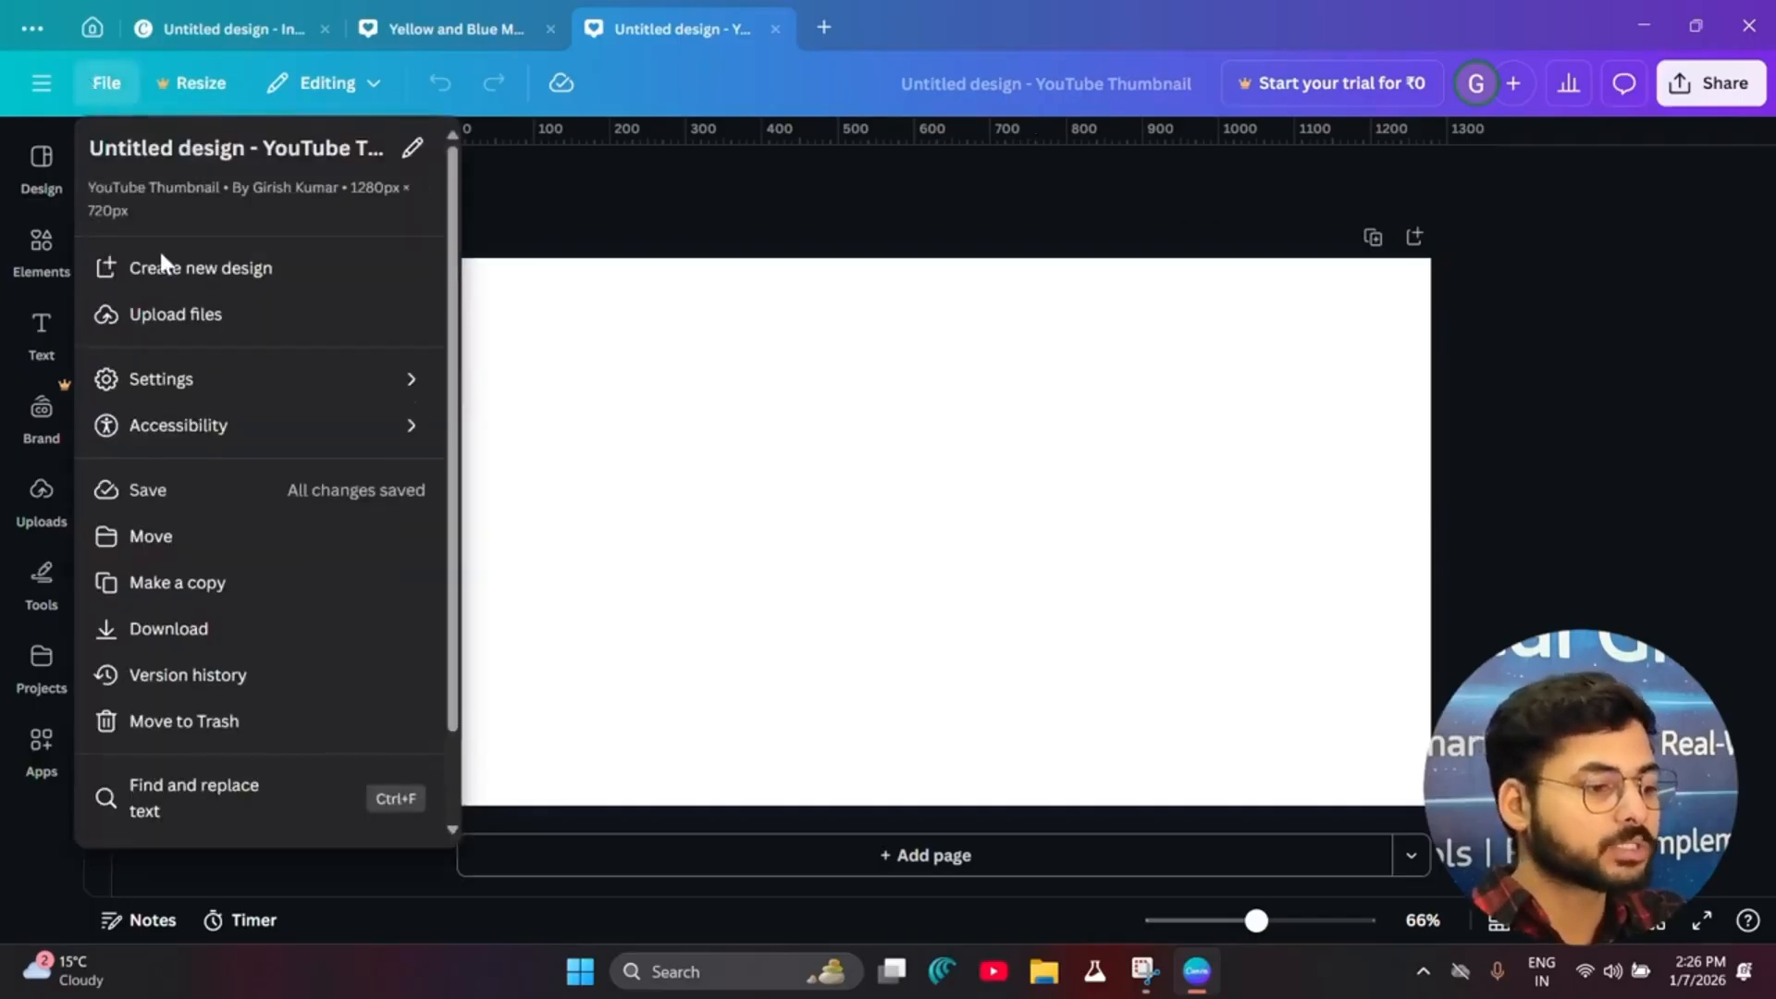
{"action": "mouse_move", "coordinate": [353, 393]}
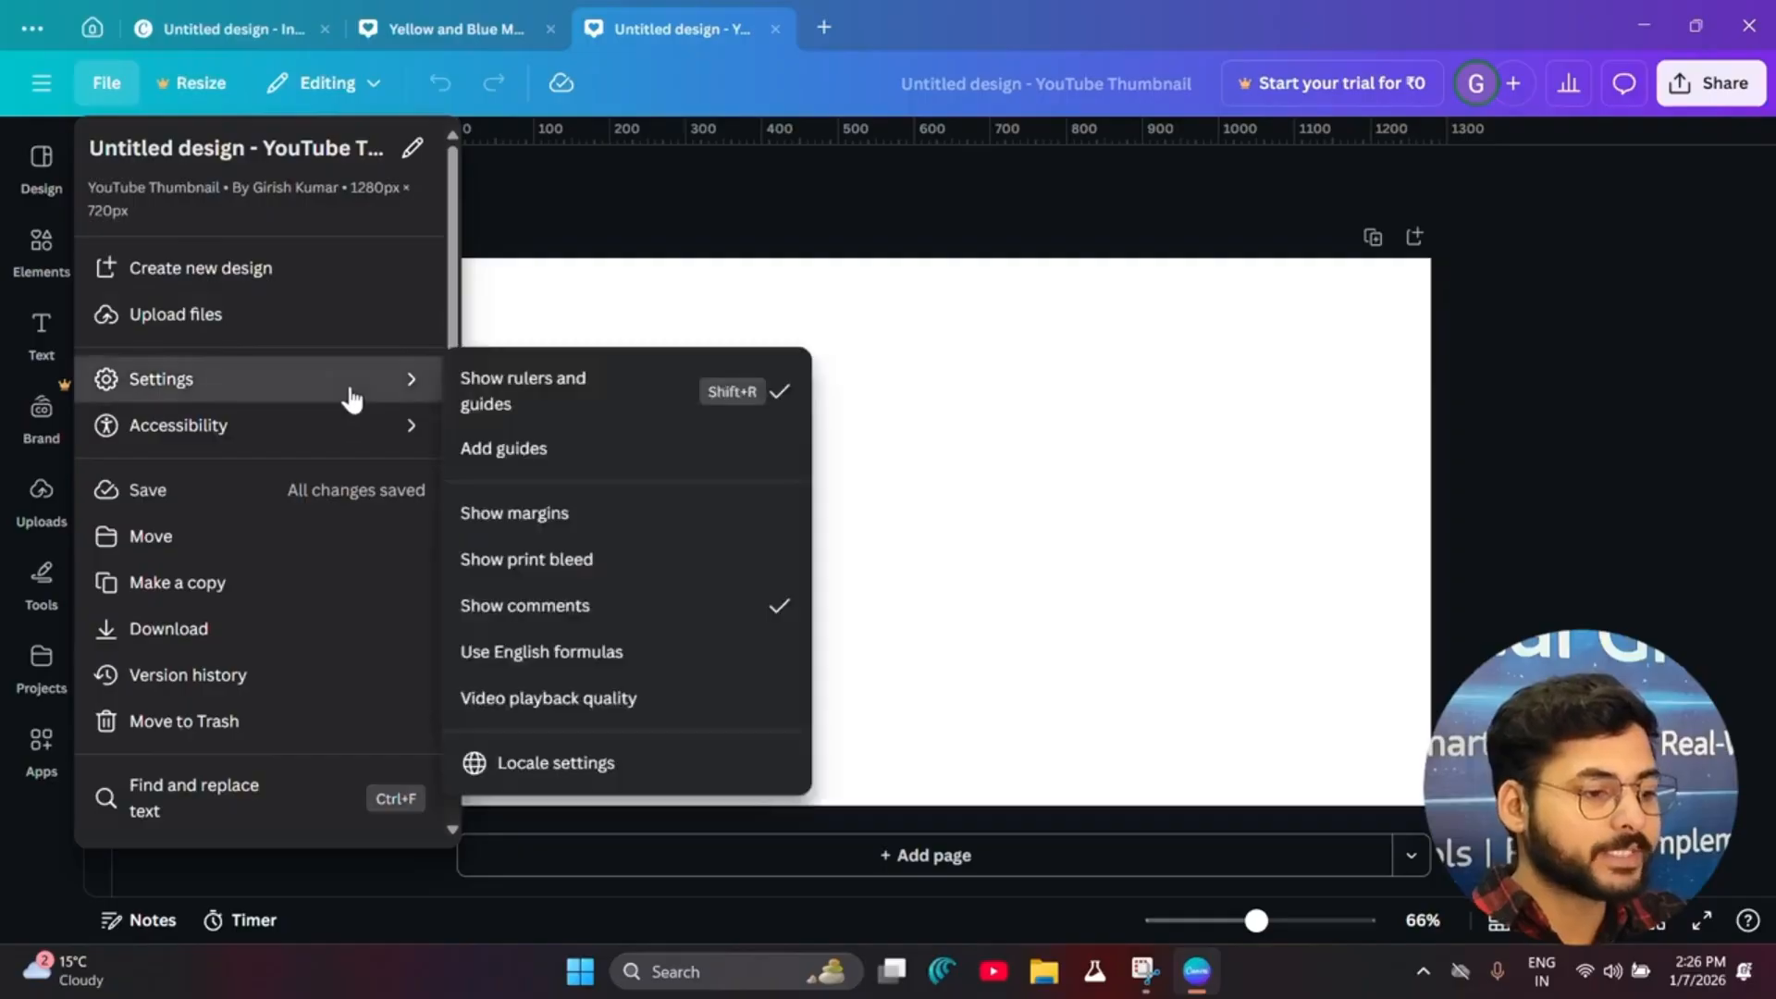
{"action": "left_click", "coordinate": [541, 393]}
Step: Show the margins on the blank YouTube thumbnail page
{"action": "left_click", "coordinate": [107, 82]}
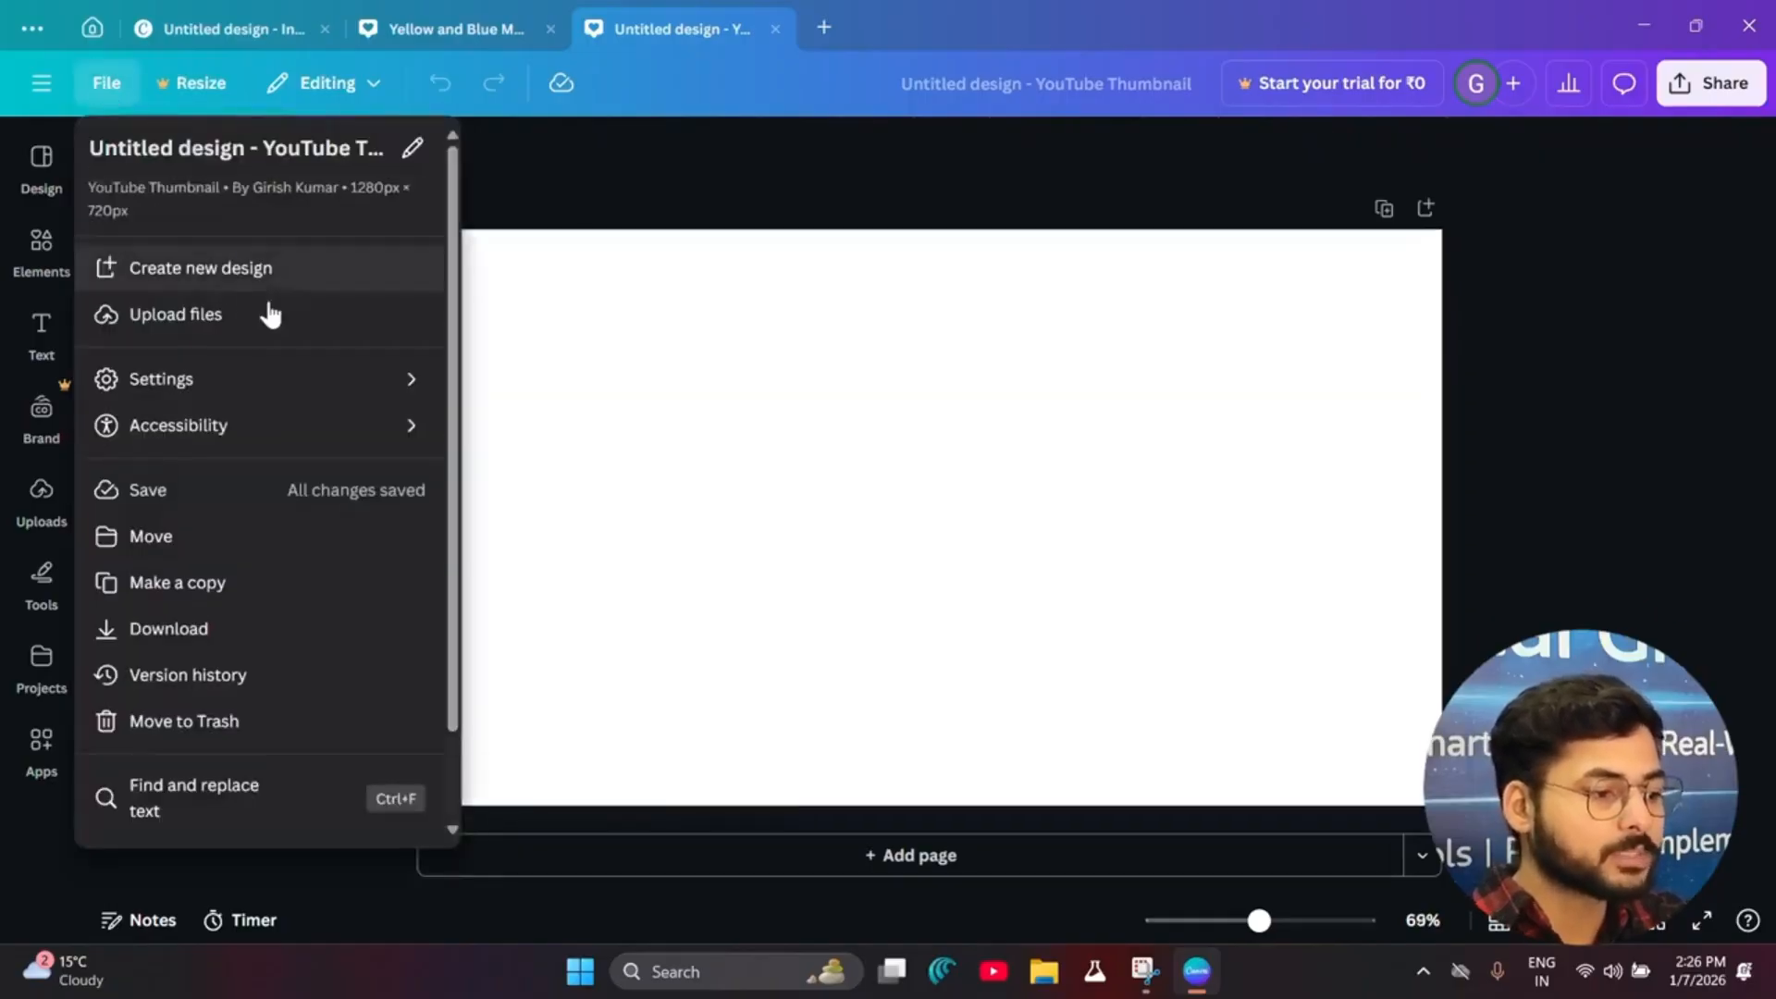
{"action": "mouse_move", "coordinate": [385, 400]}
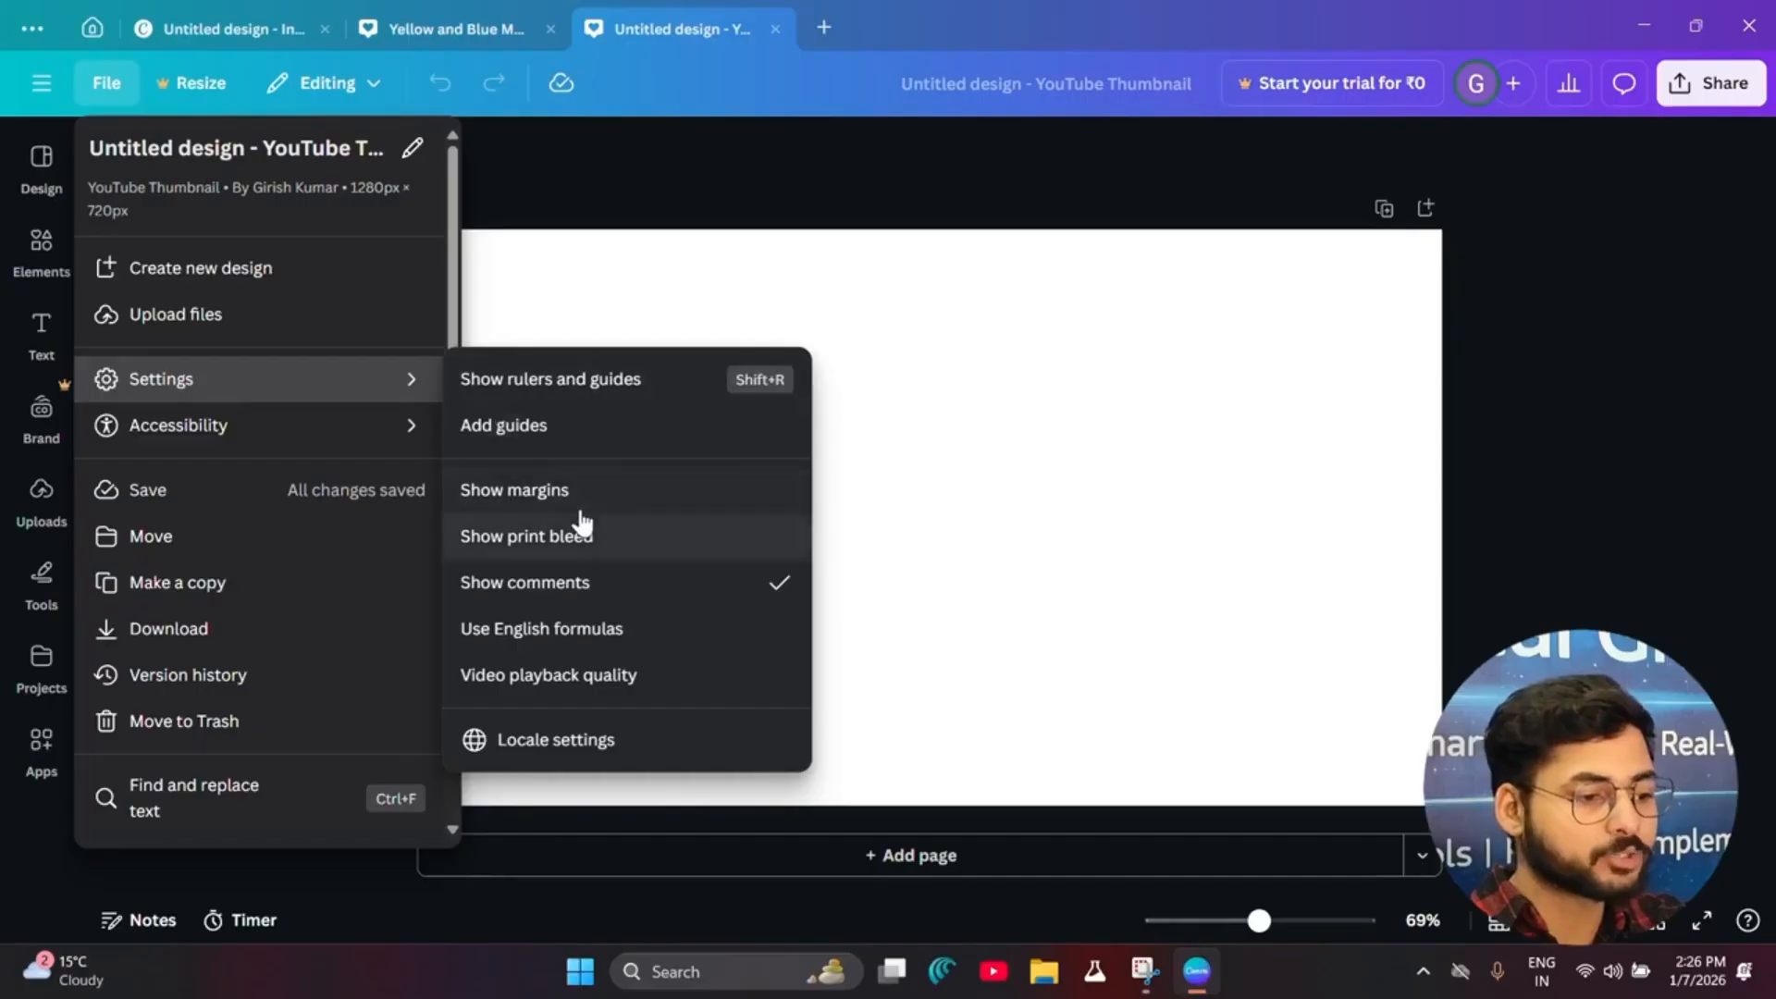
{"action": "left_click", "coordinate": [504, 493]}
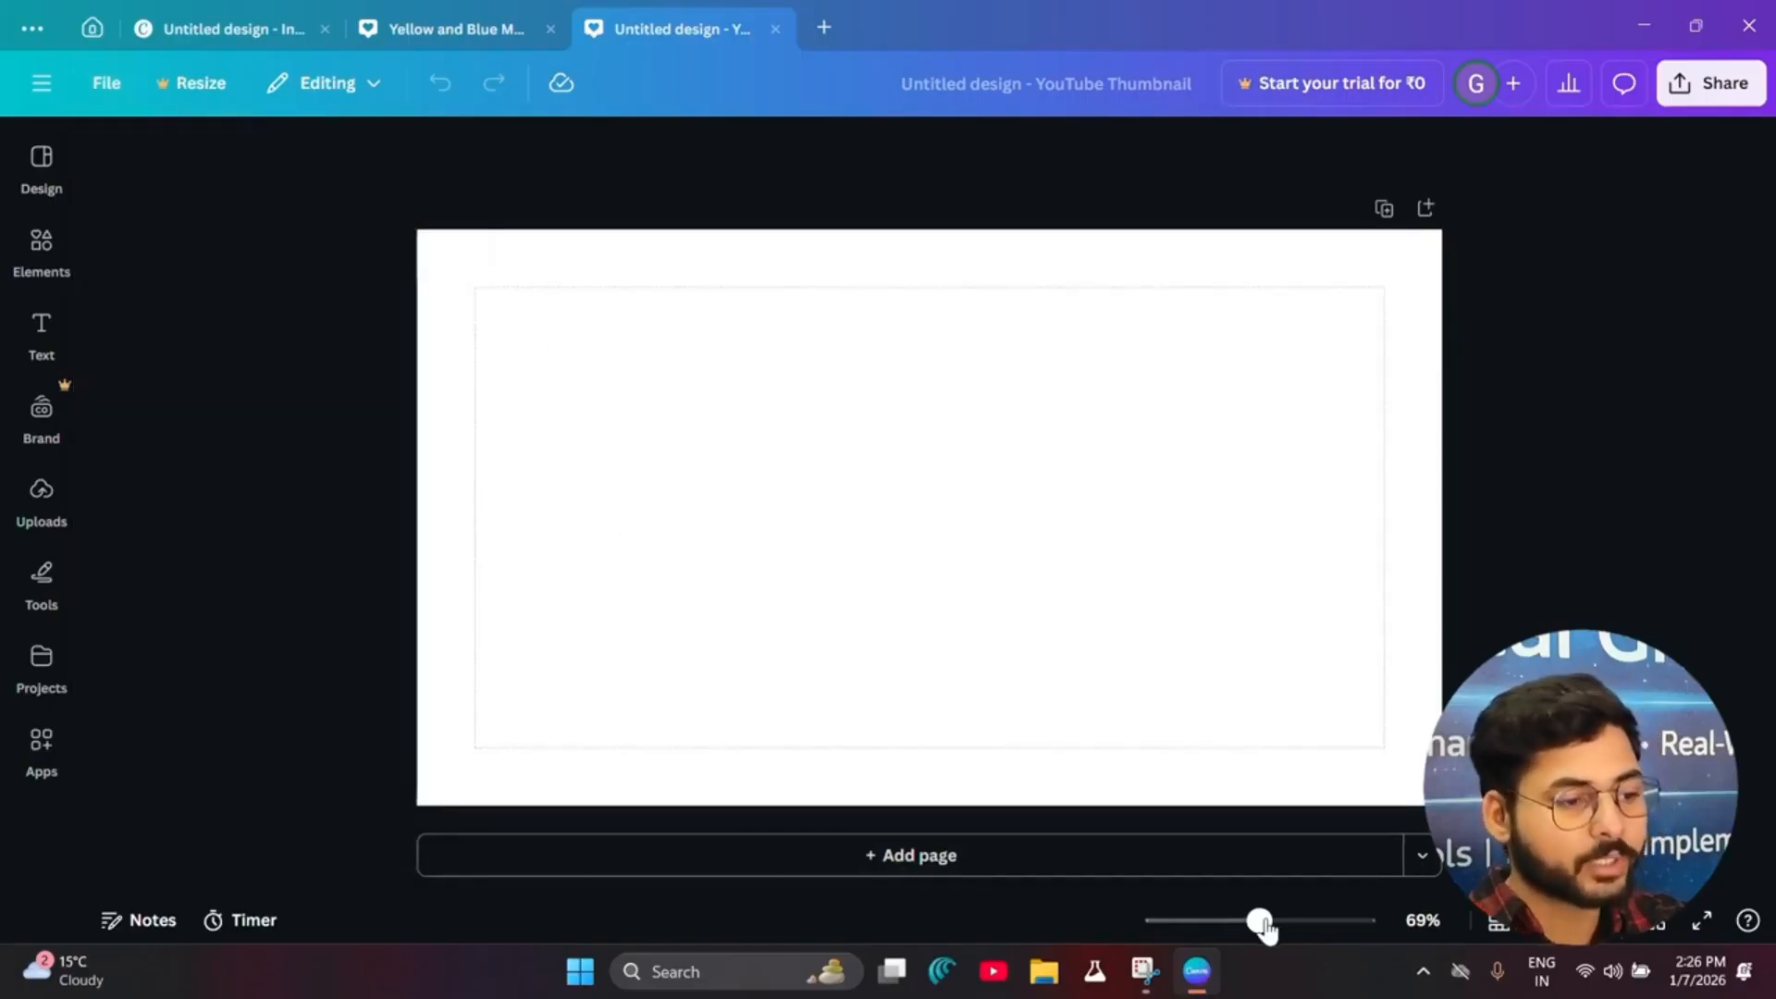
{"action": "mouse_move", "coordinate": [1261, 923]}
{"action": "left_mouse_down"}
{"action": "mouse_move", "coordinate": [1312, 922]}
{"action": "mouse_move", "coordinate": [1268, 929]}
{"action": "left_mouse_up"}
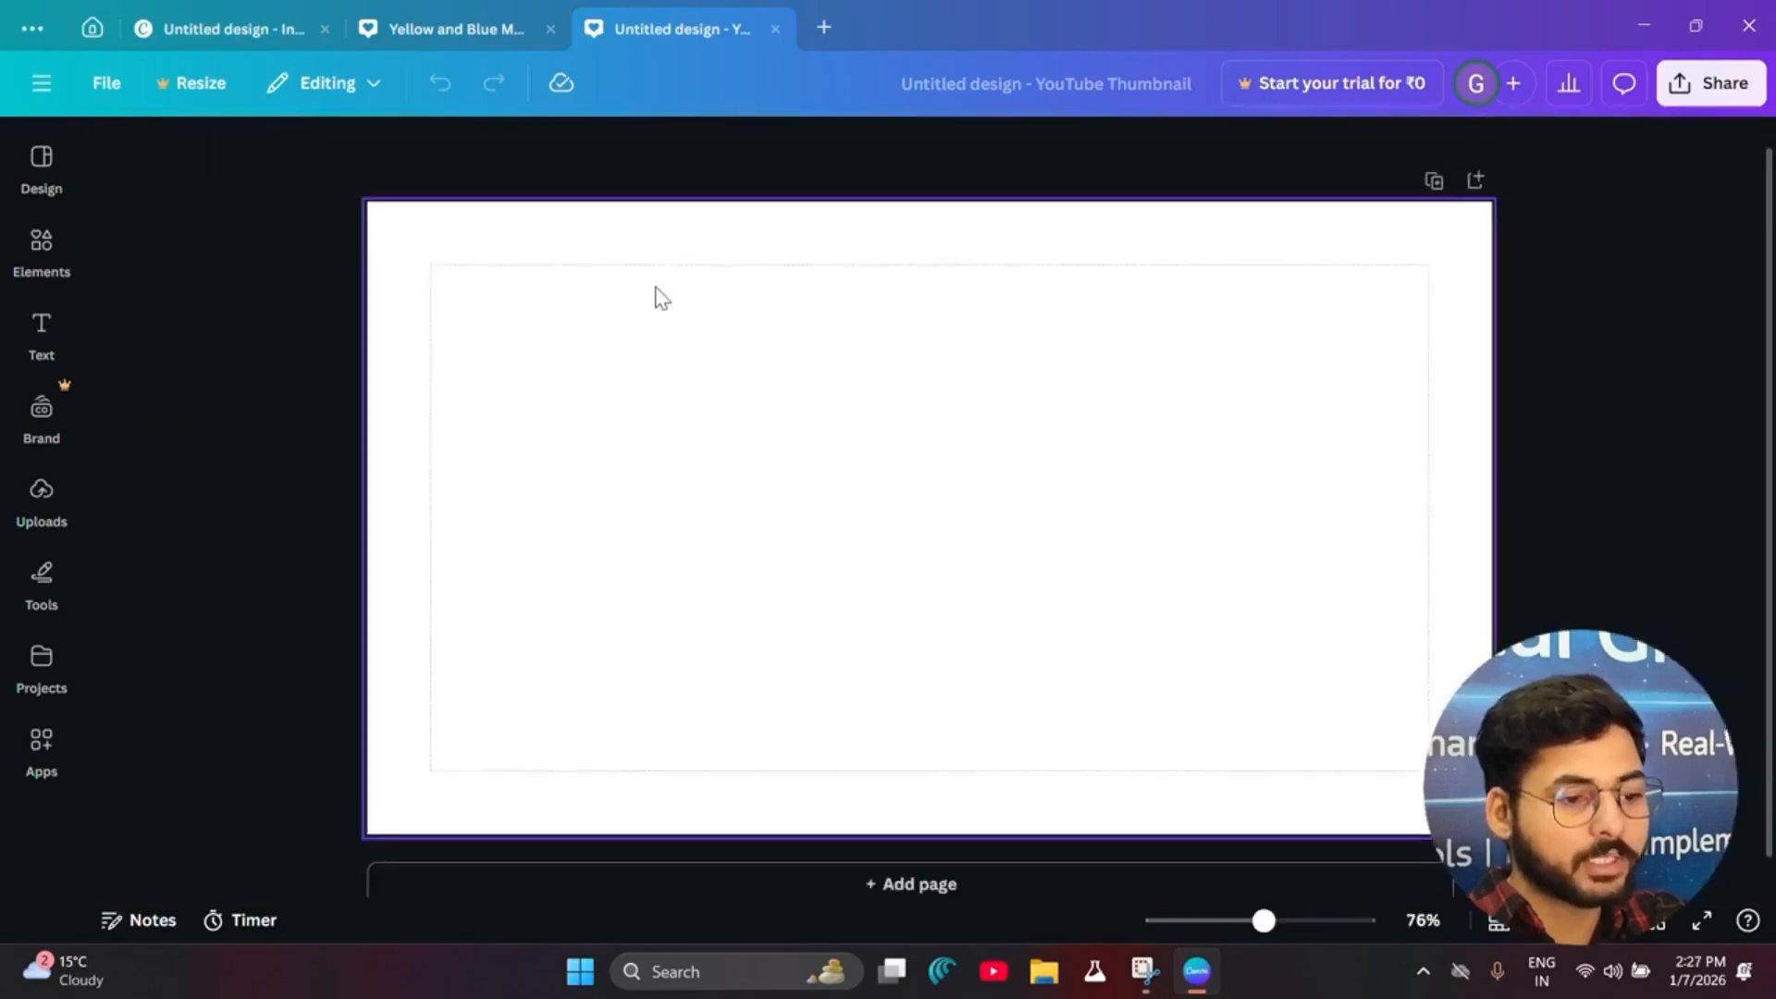
Step: Review the design's file options, such as accessibility and version history, and view the options for resizing, translating or transforming it
{"action": "left_click", "coordinate": [106, 83]}
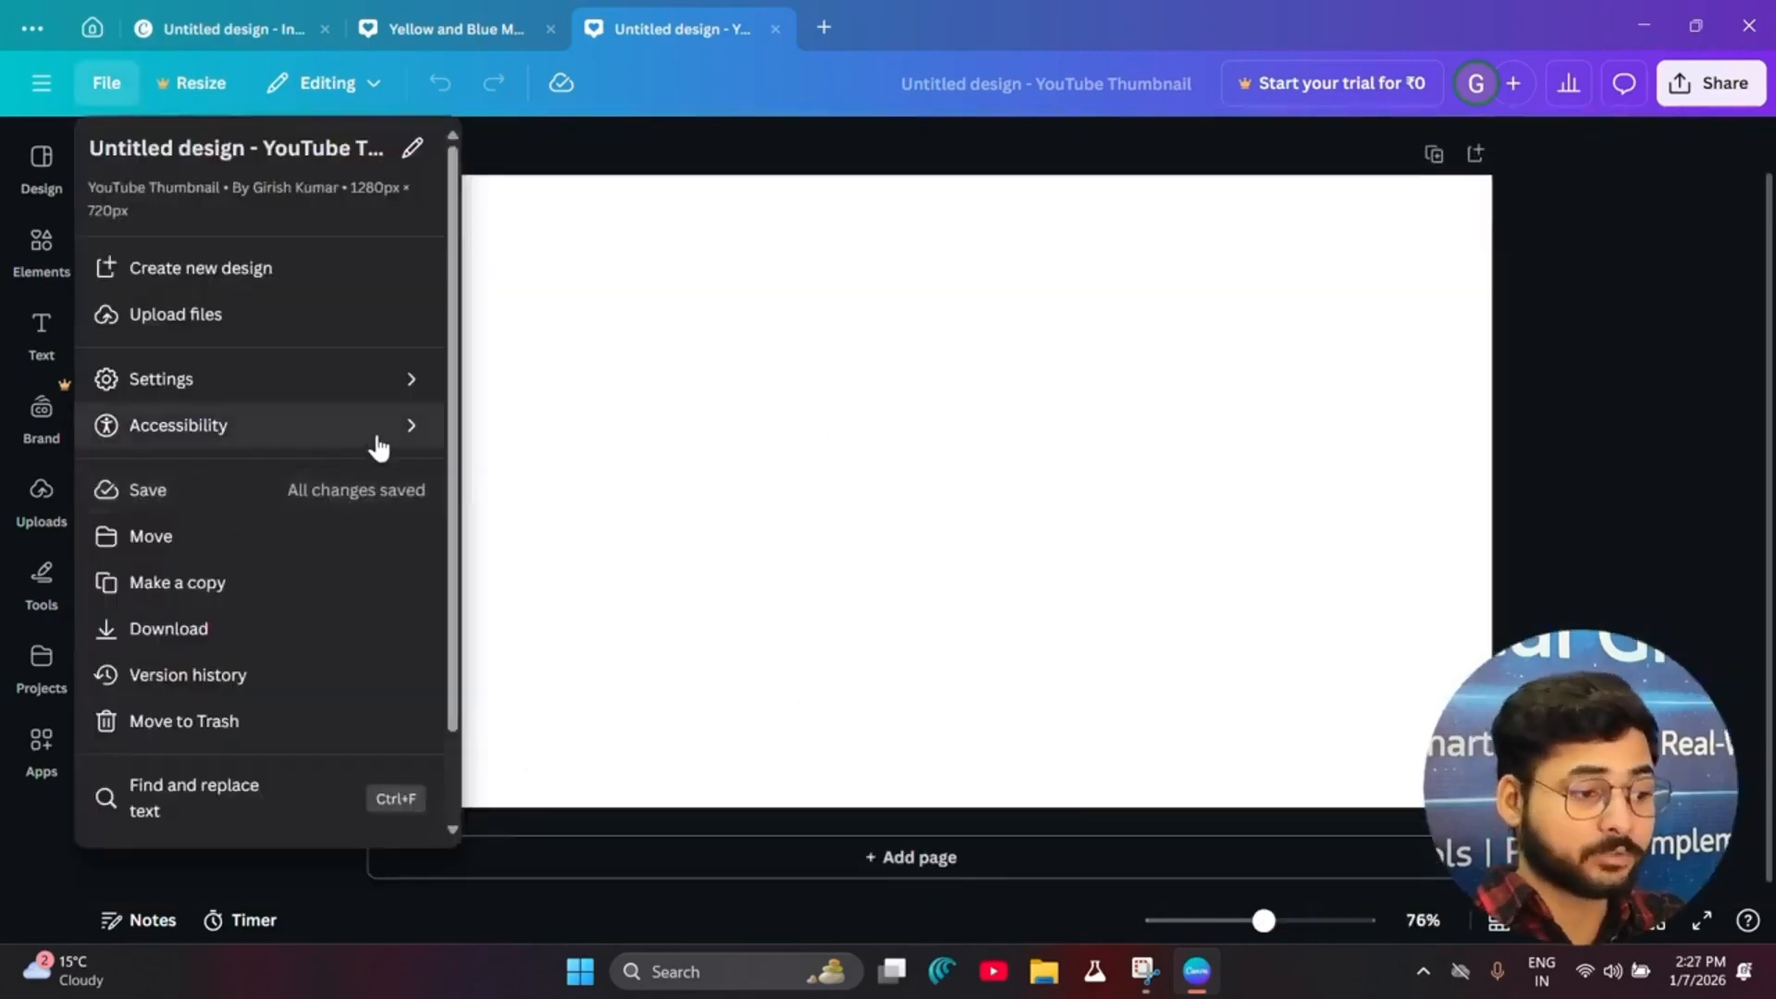
{"action": "mouse_move", "coordinate": [401, 439]}
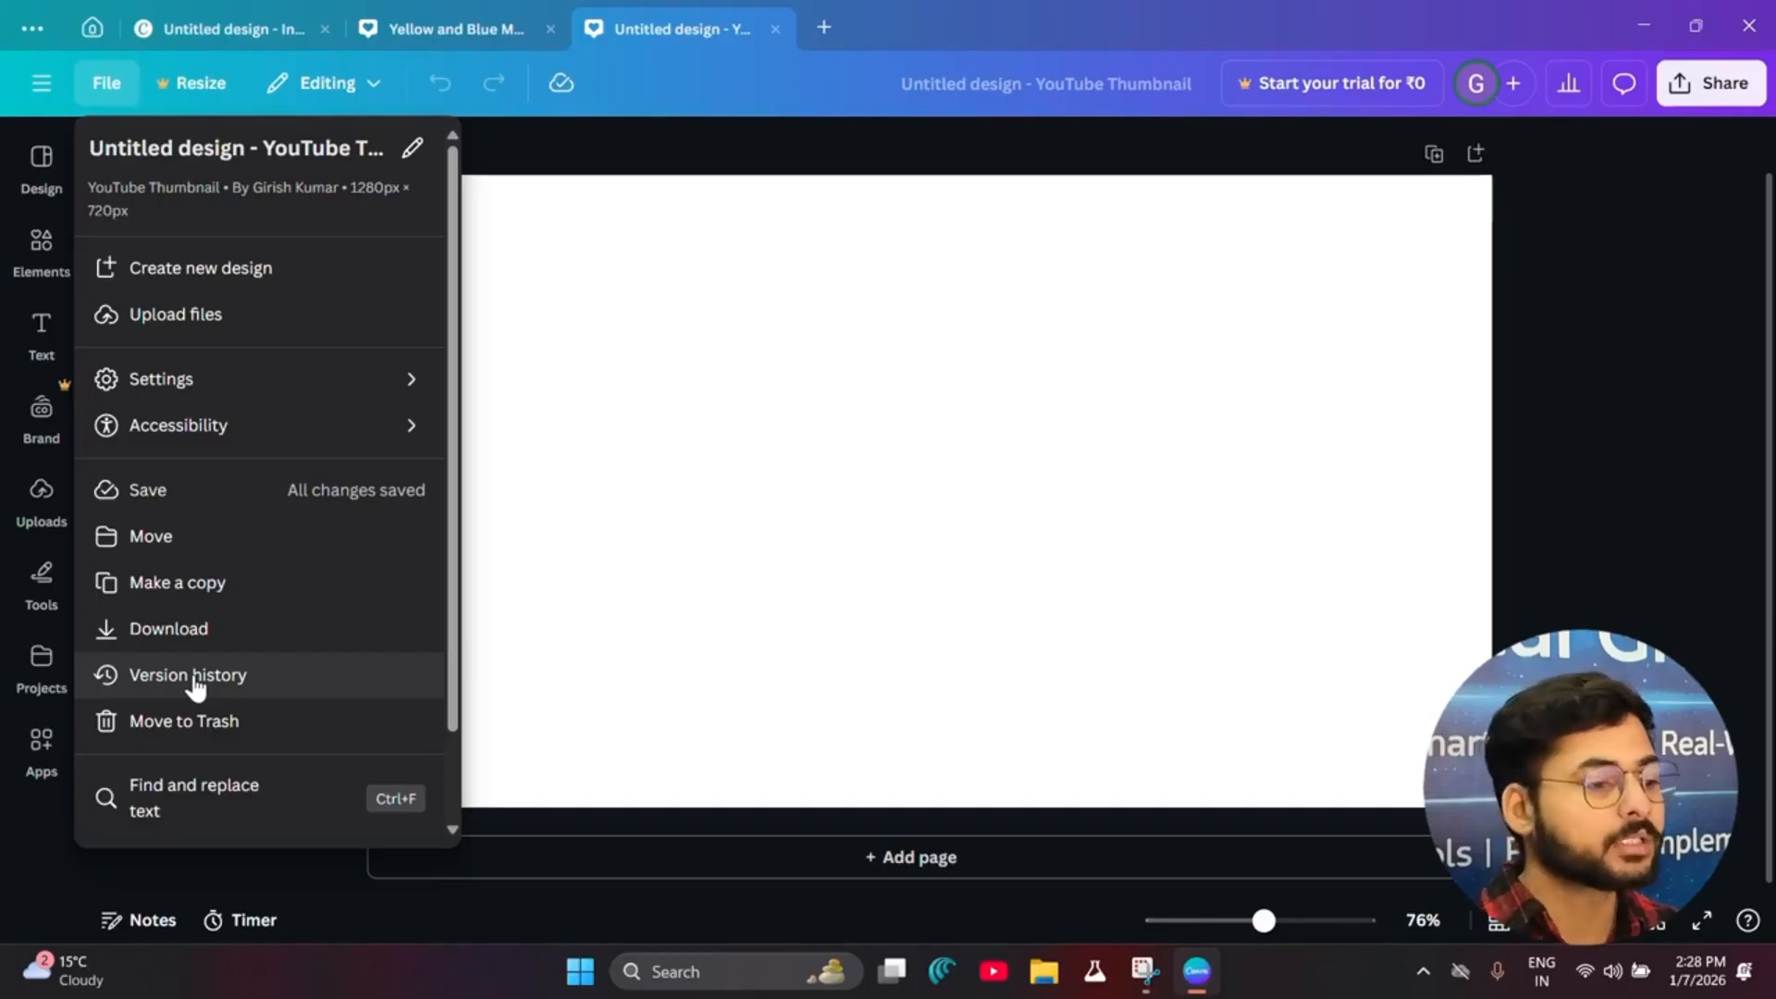
{"action": "left_click", "coordinate": [621, 451]}
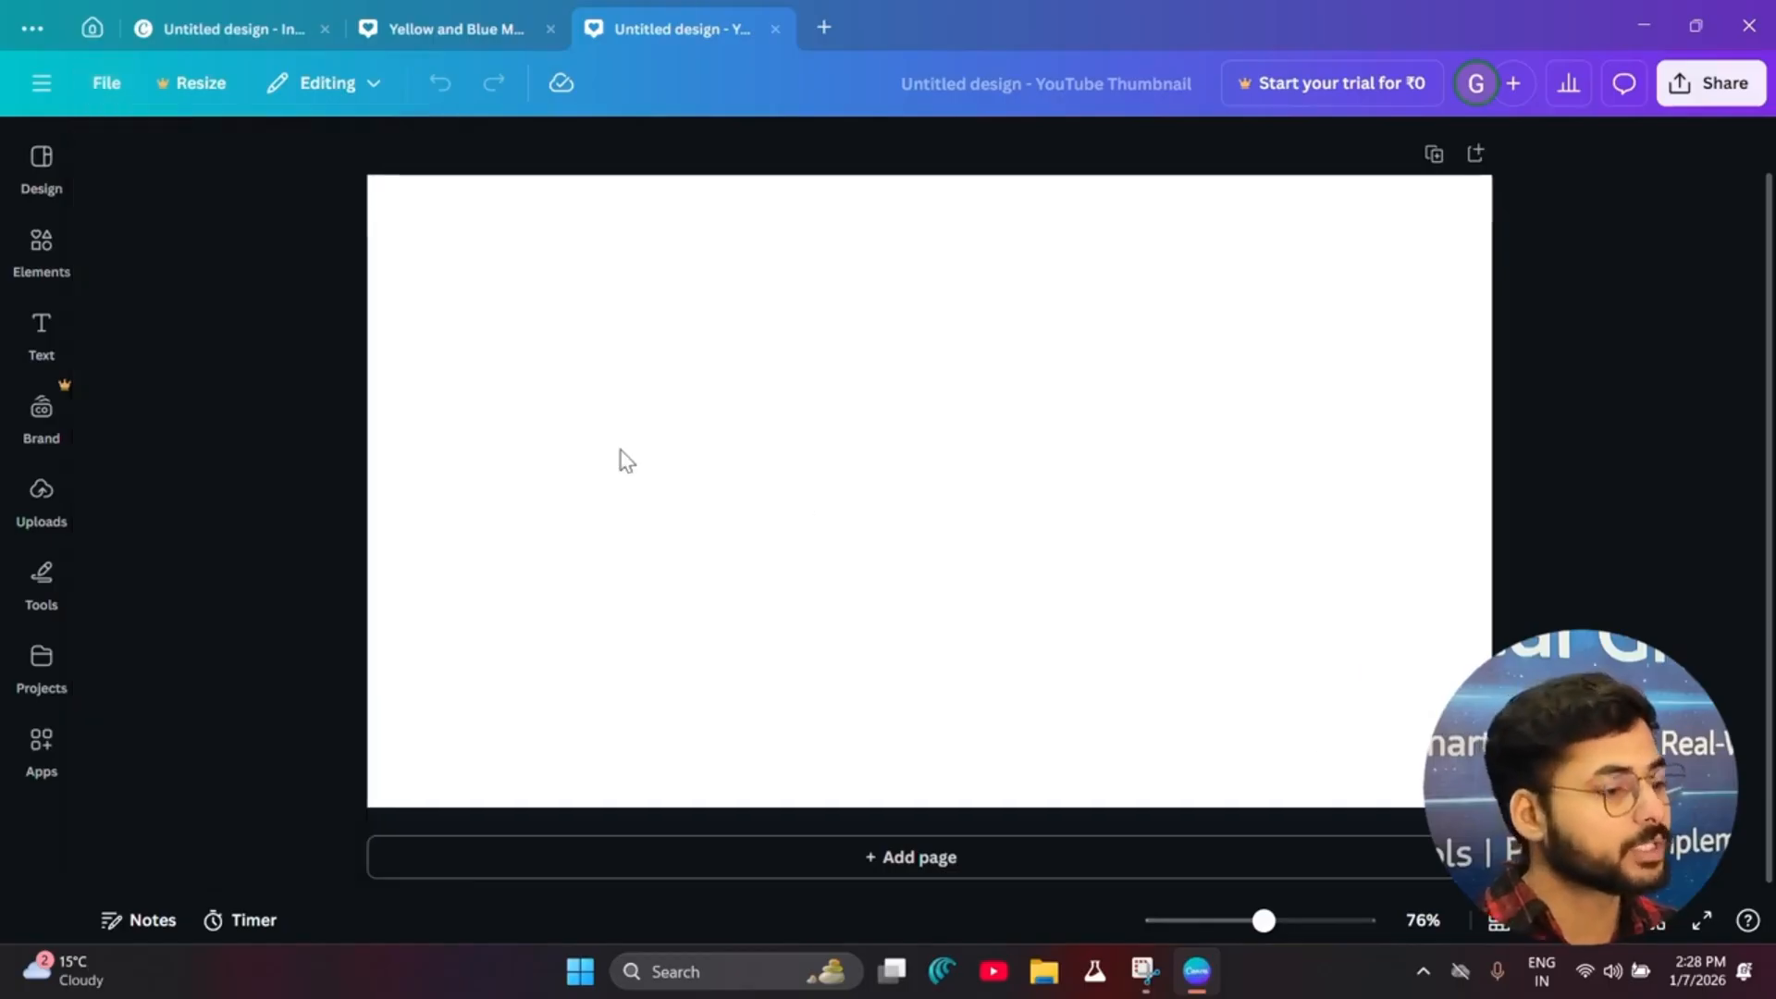
{"action": "left_click", "coordinate": [202, 85]}
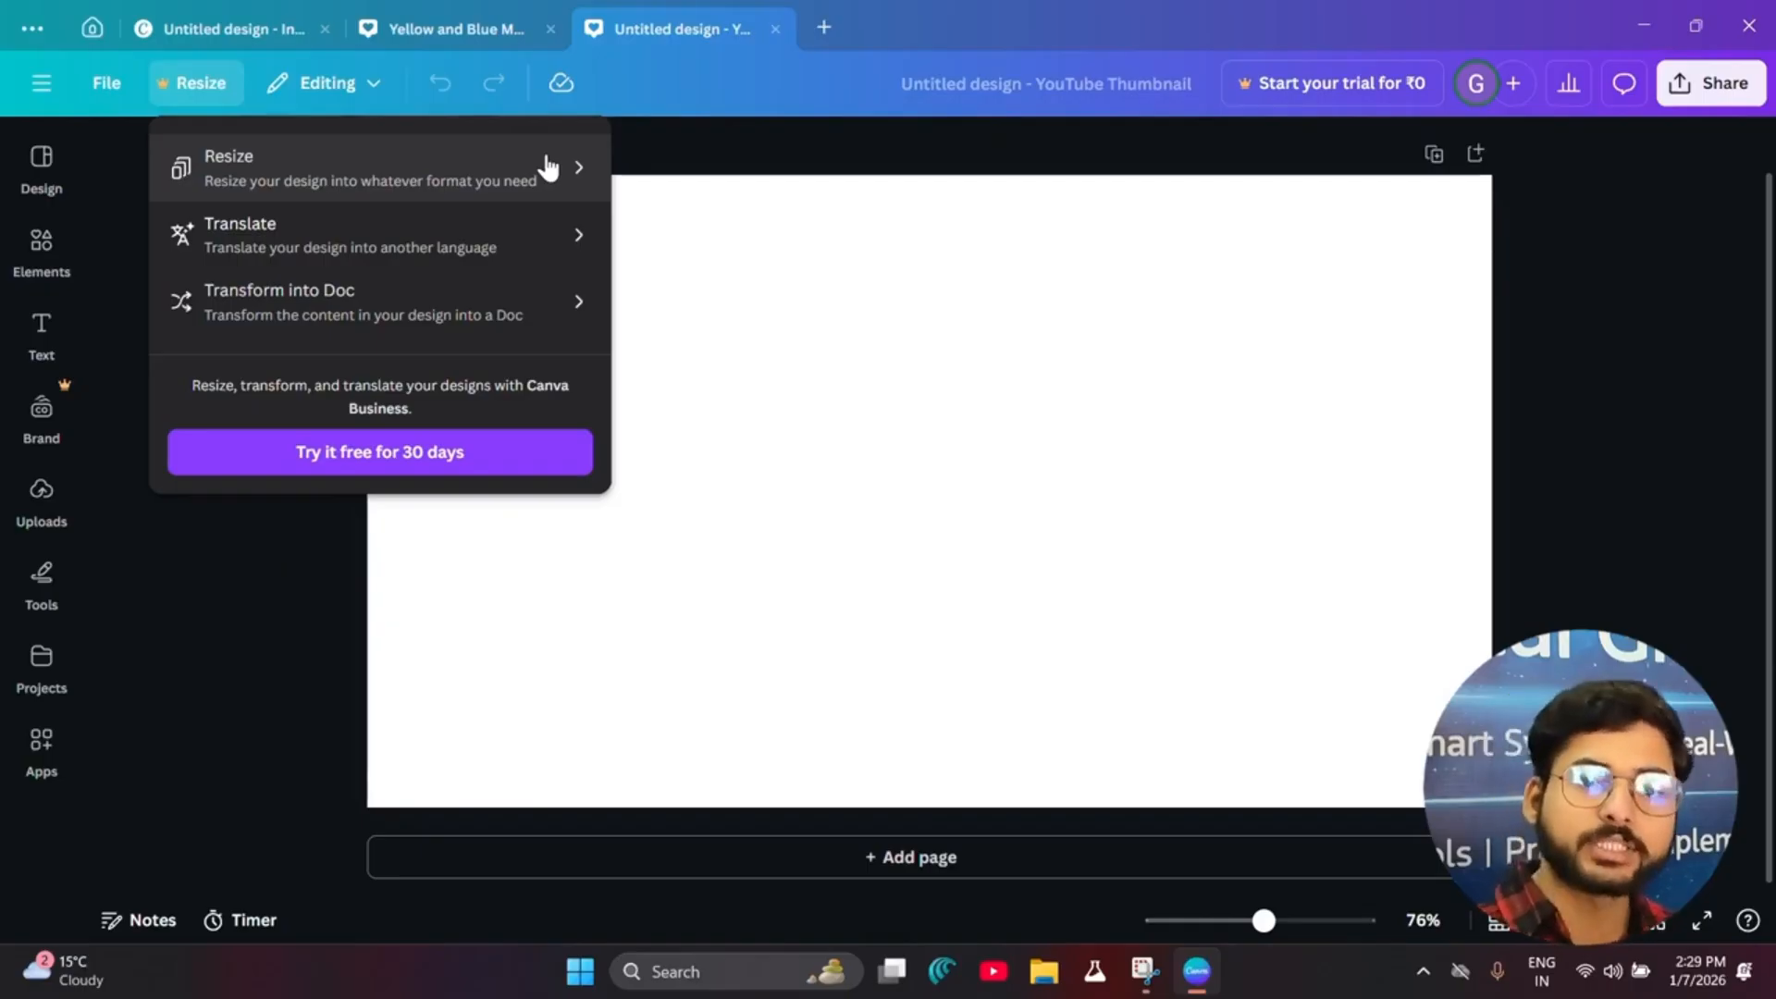
Step: Add the comment "sed5yer" to the current page of the blank YouTube thumbnail
{"action": "left_click", "coordinate": [295, 531]}
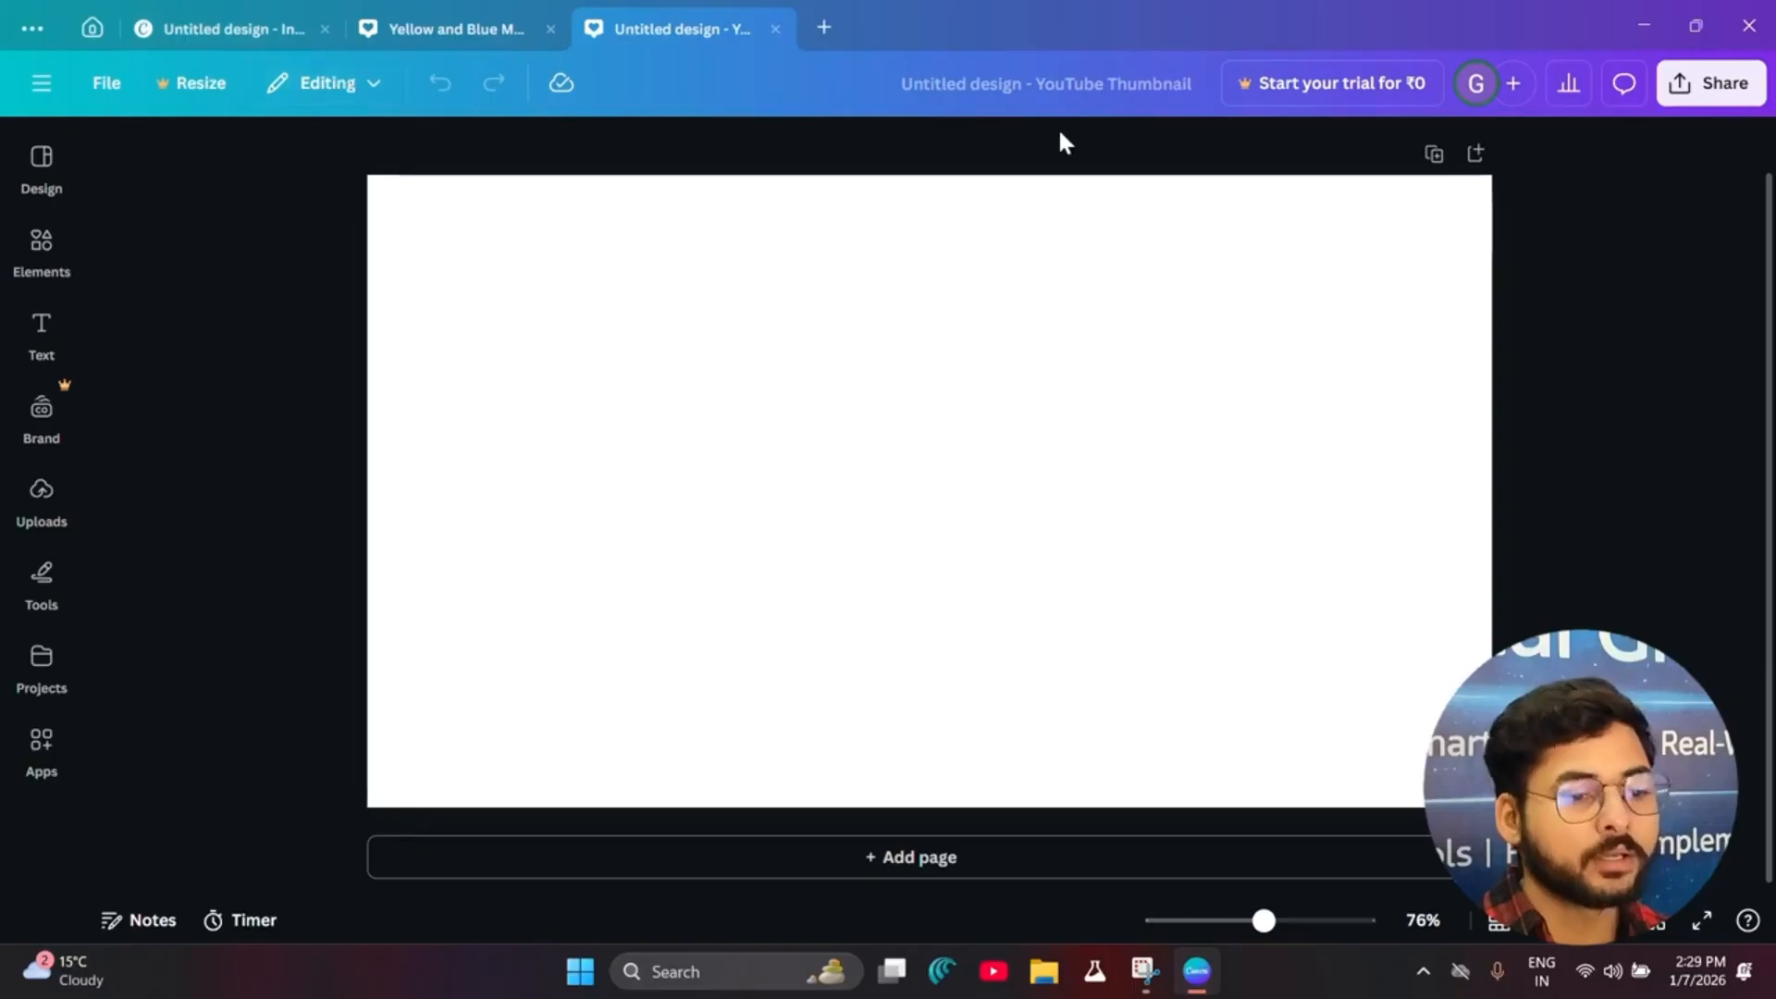
{"action": "mouse_move", "coordinate": [1479, 113]}
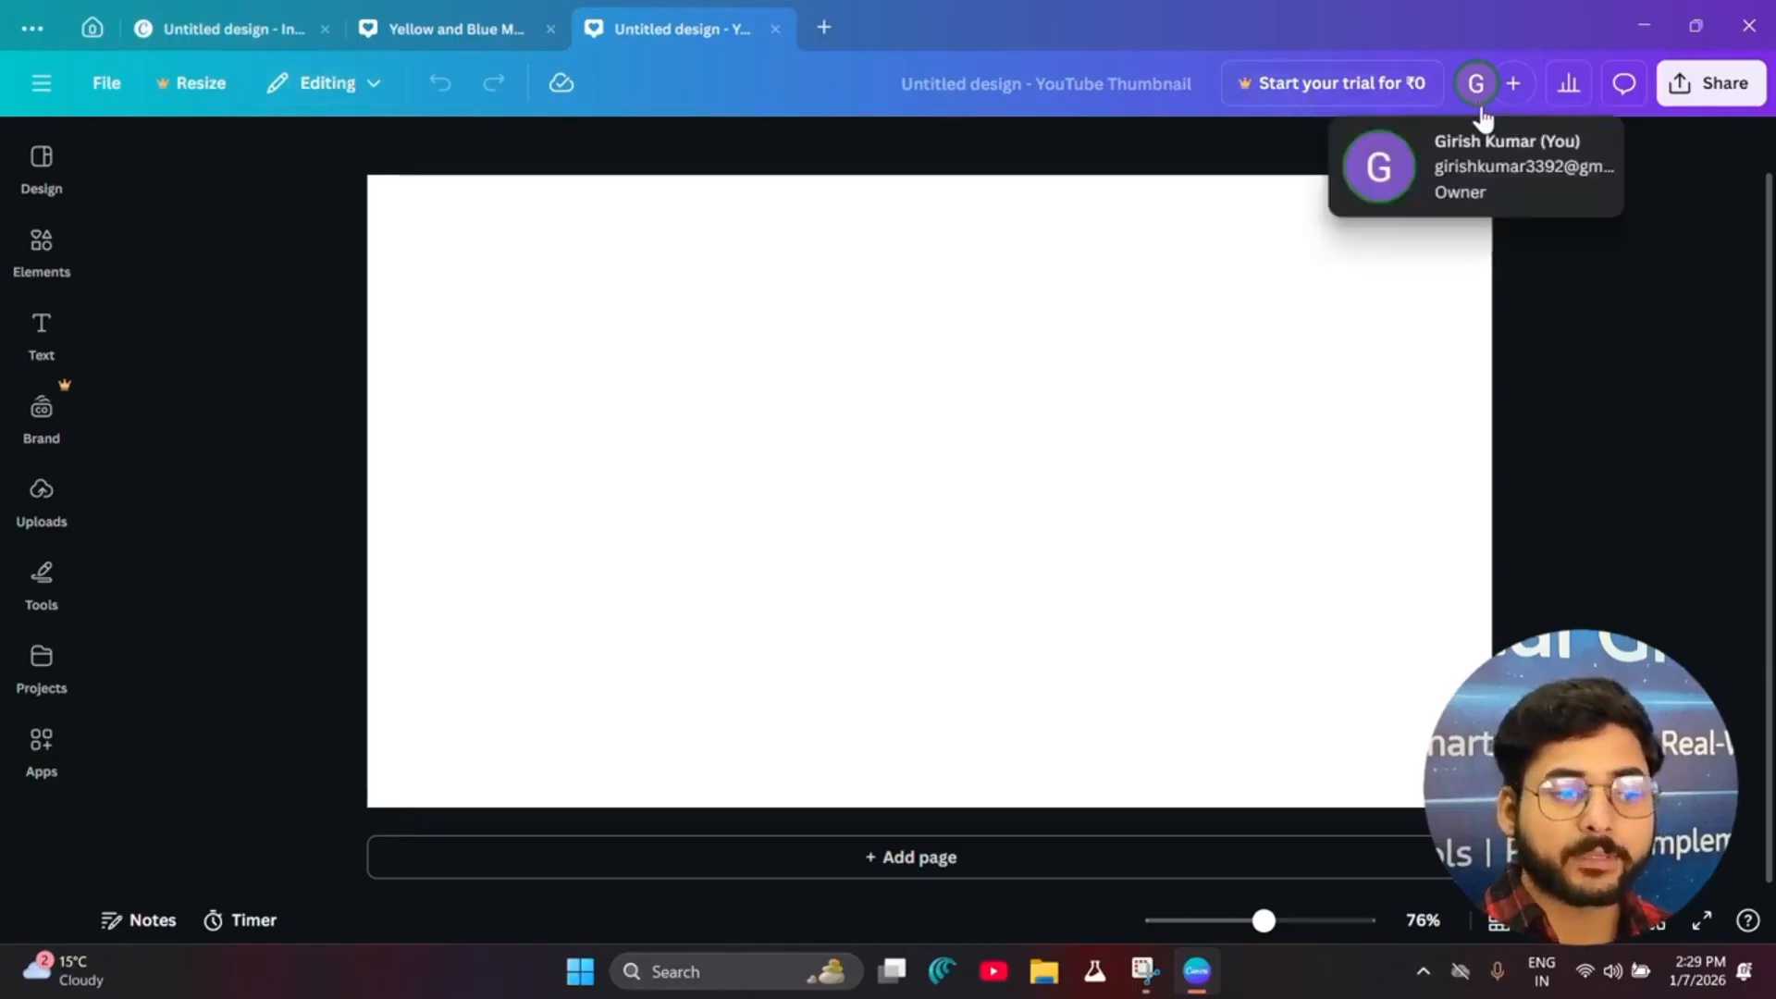
{"action": "left_click", "coordinate": [1625, 85]}
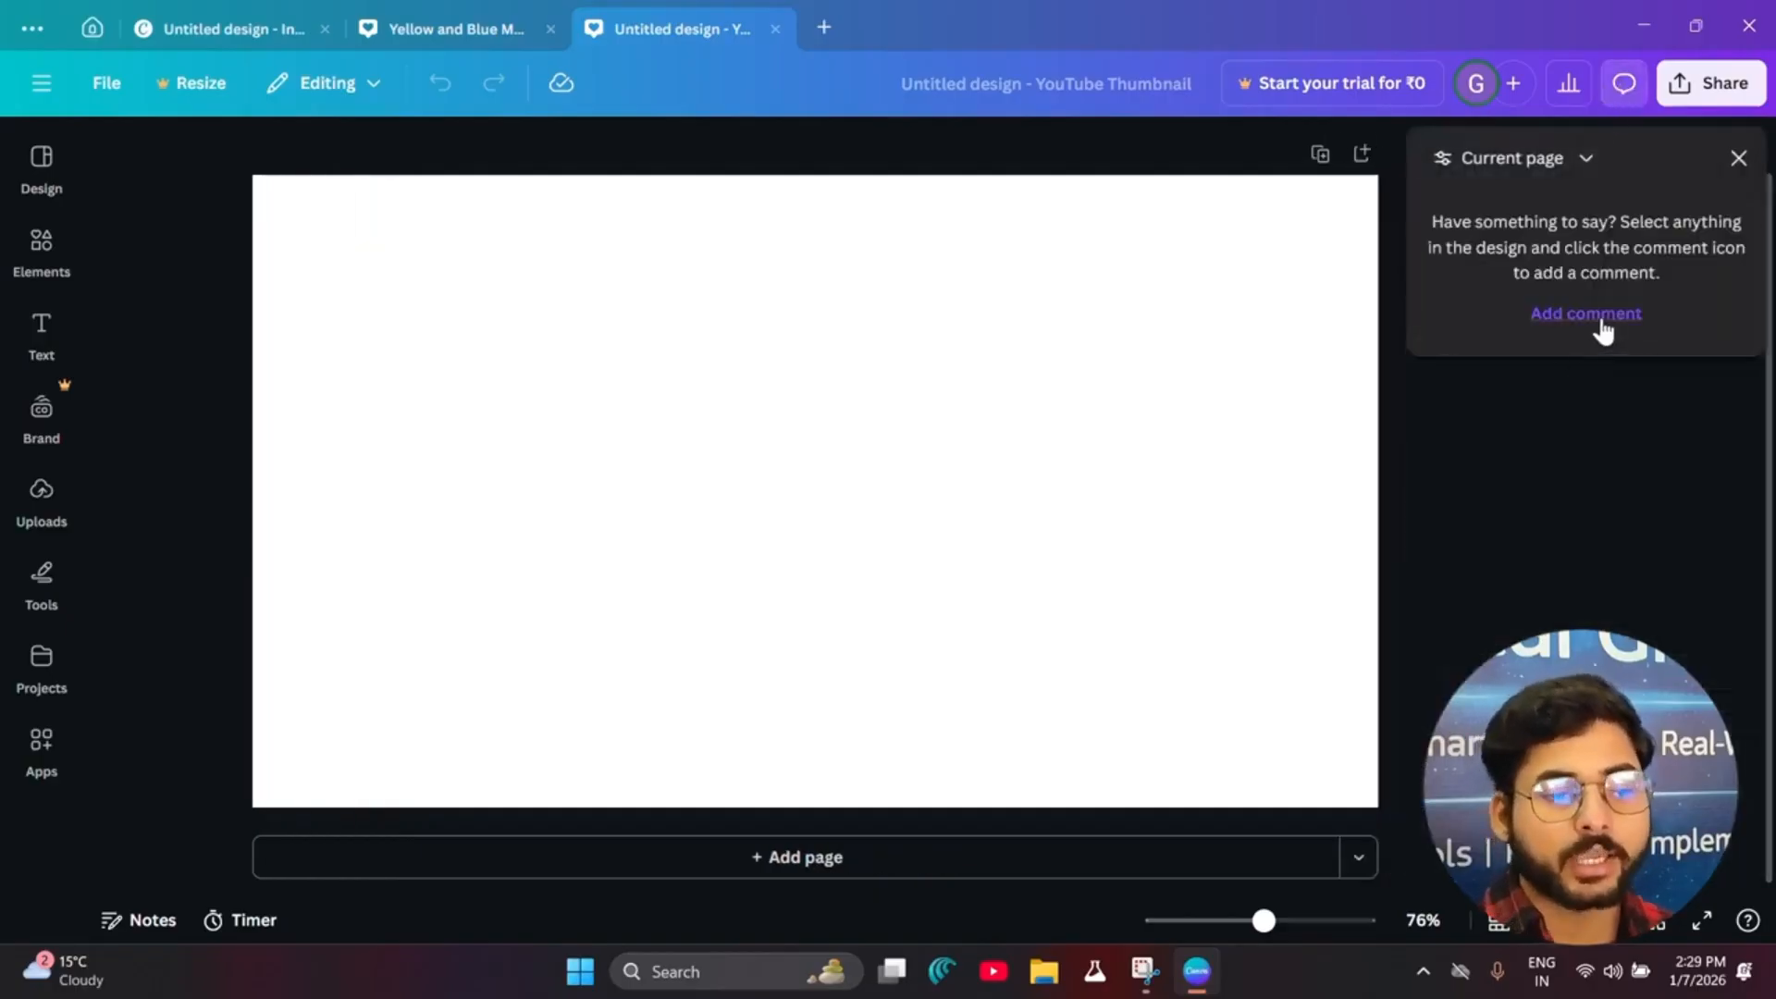
{"action": "left_click", "coordinate": [1599, 322]}
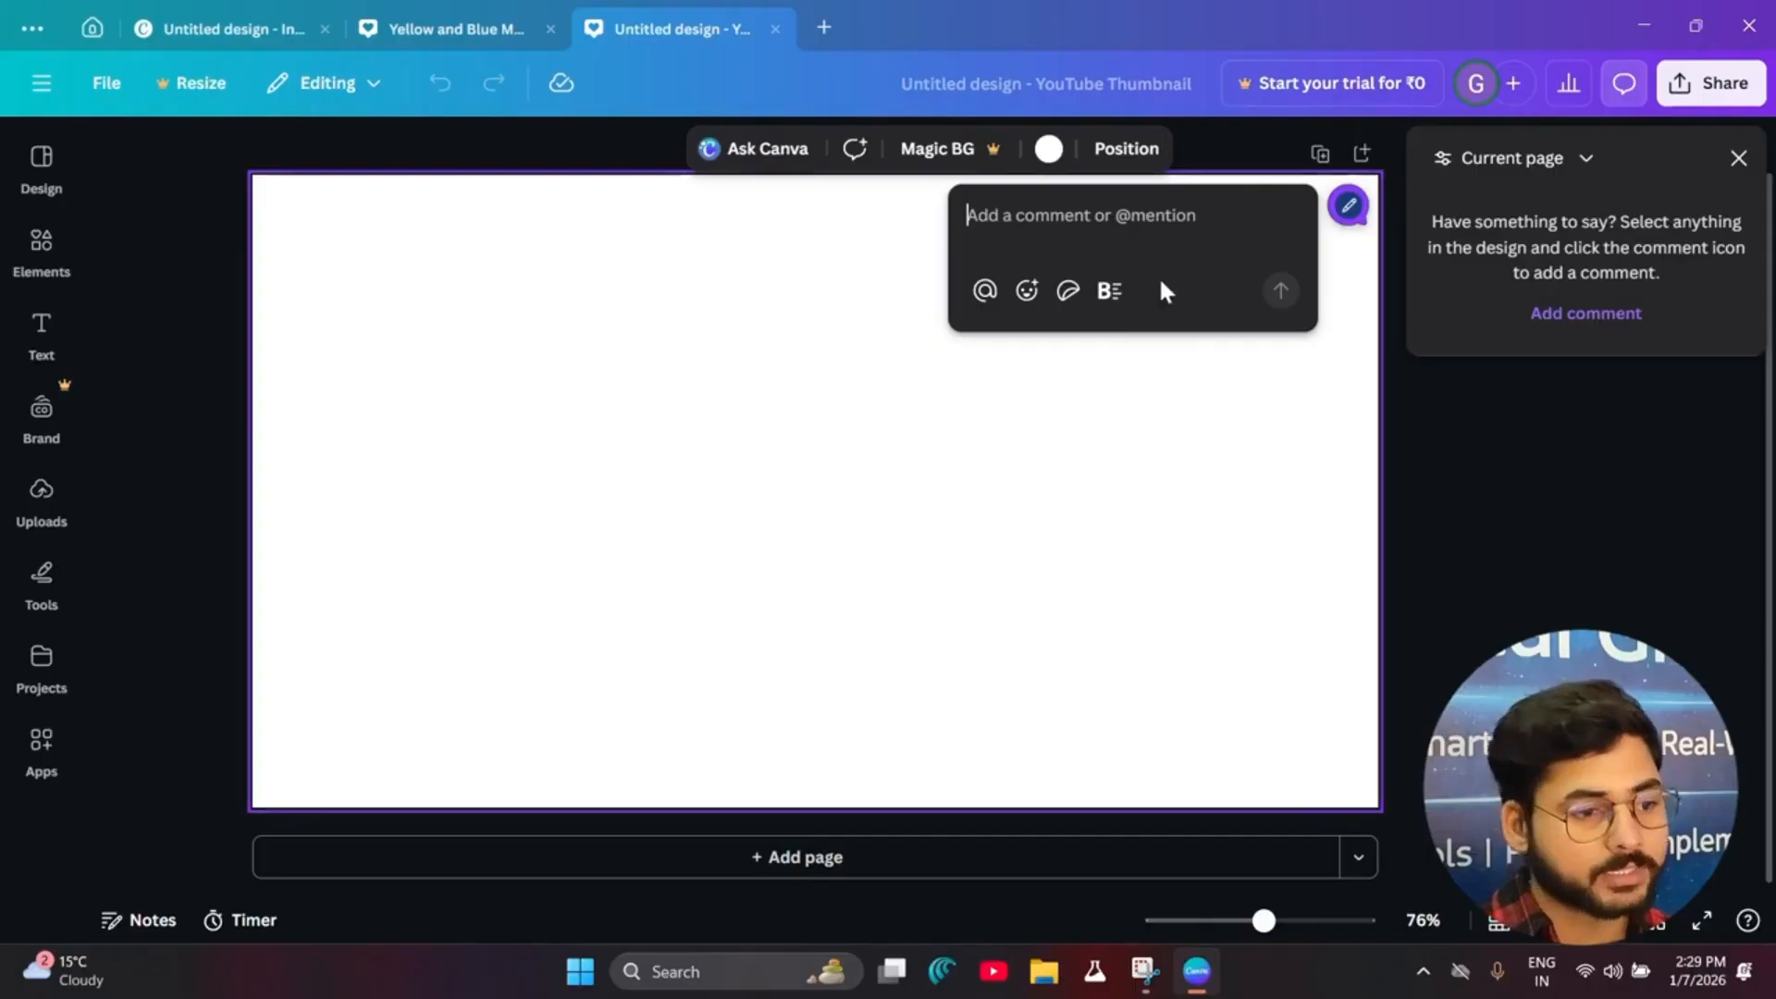
{"action": "type", "text": "sed5yer"}
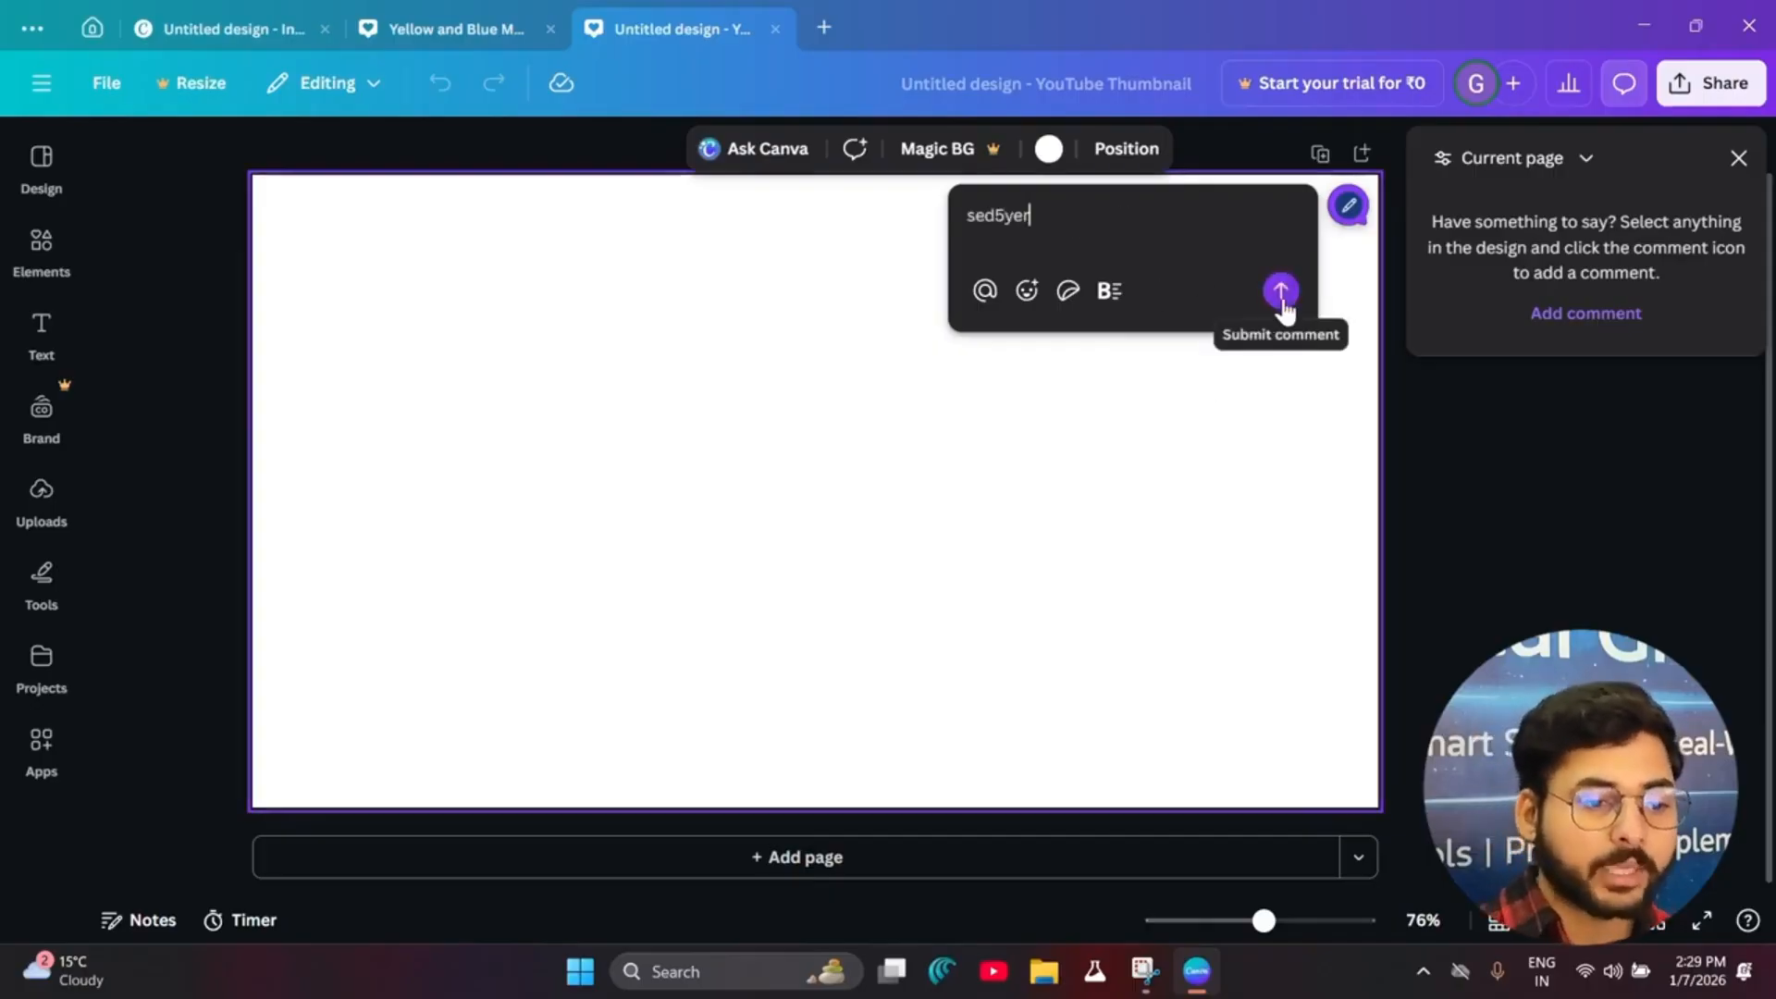
{"action": "left_click", "coordinate": [1282, 294]}
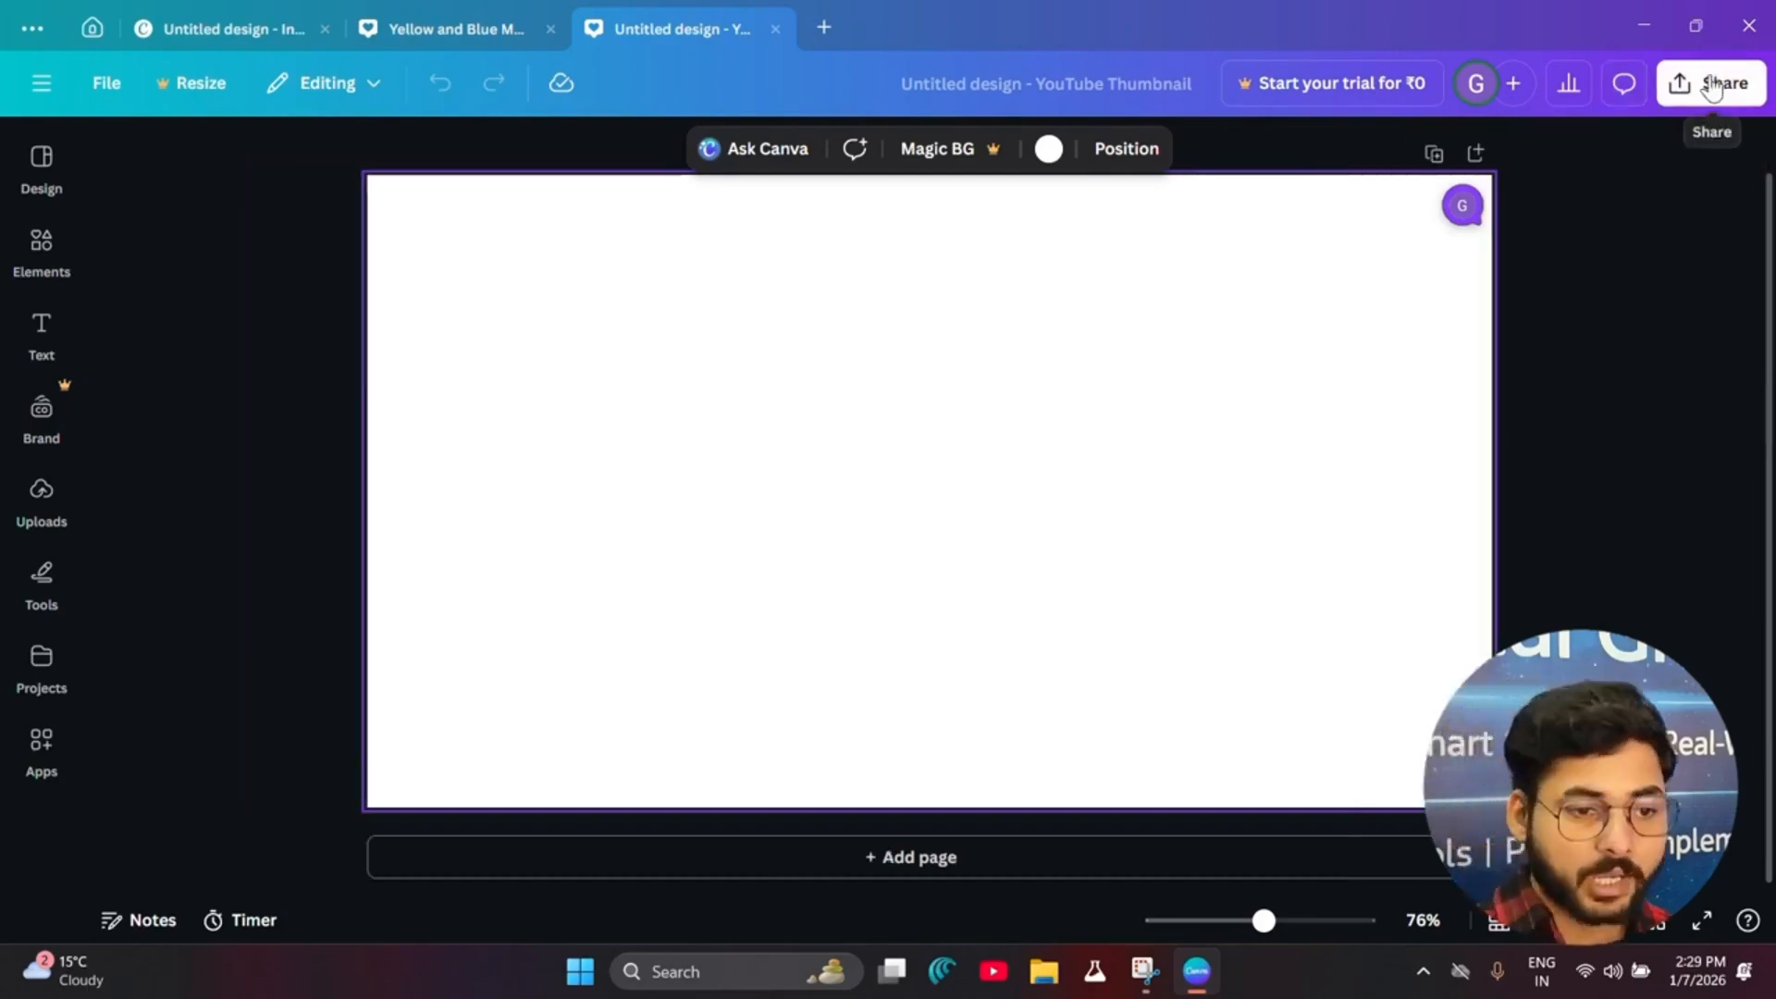
Step: Set the design's sharing access to anyone with the link, with the permission limited to Can view
{"action": "left_click", "coordinate": [1710, 90]}
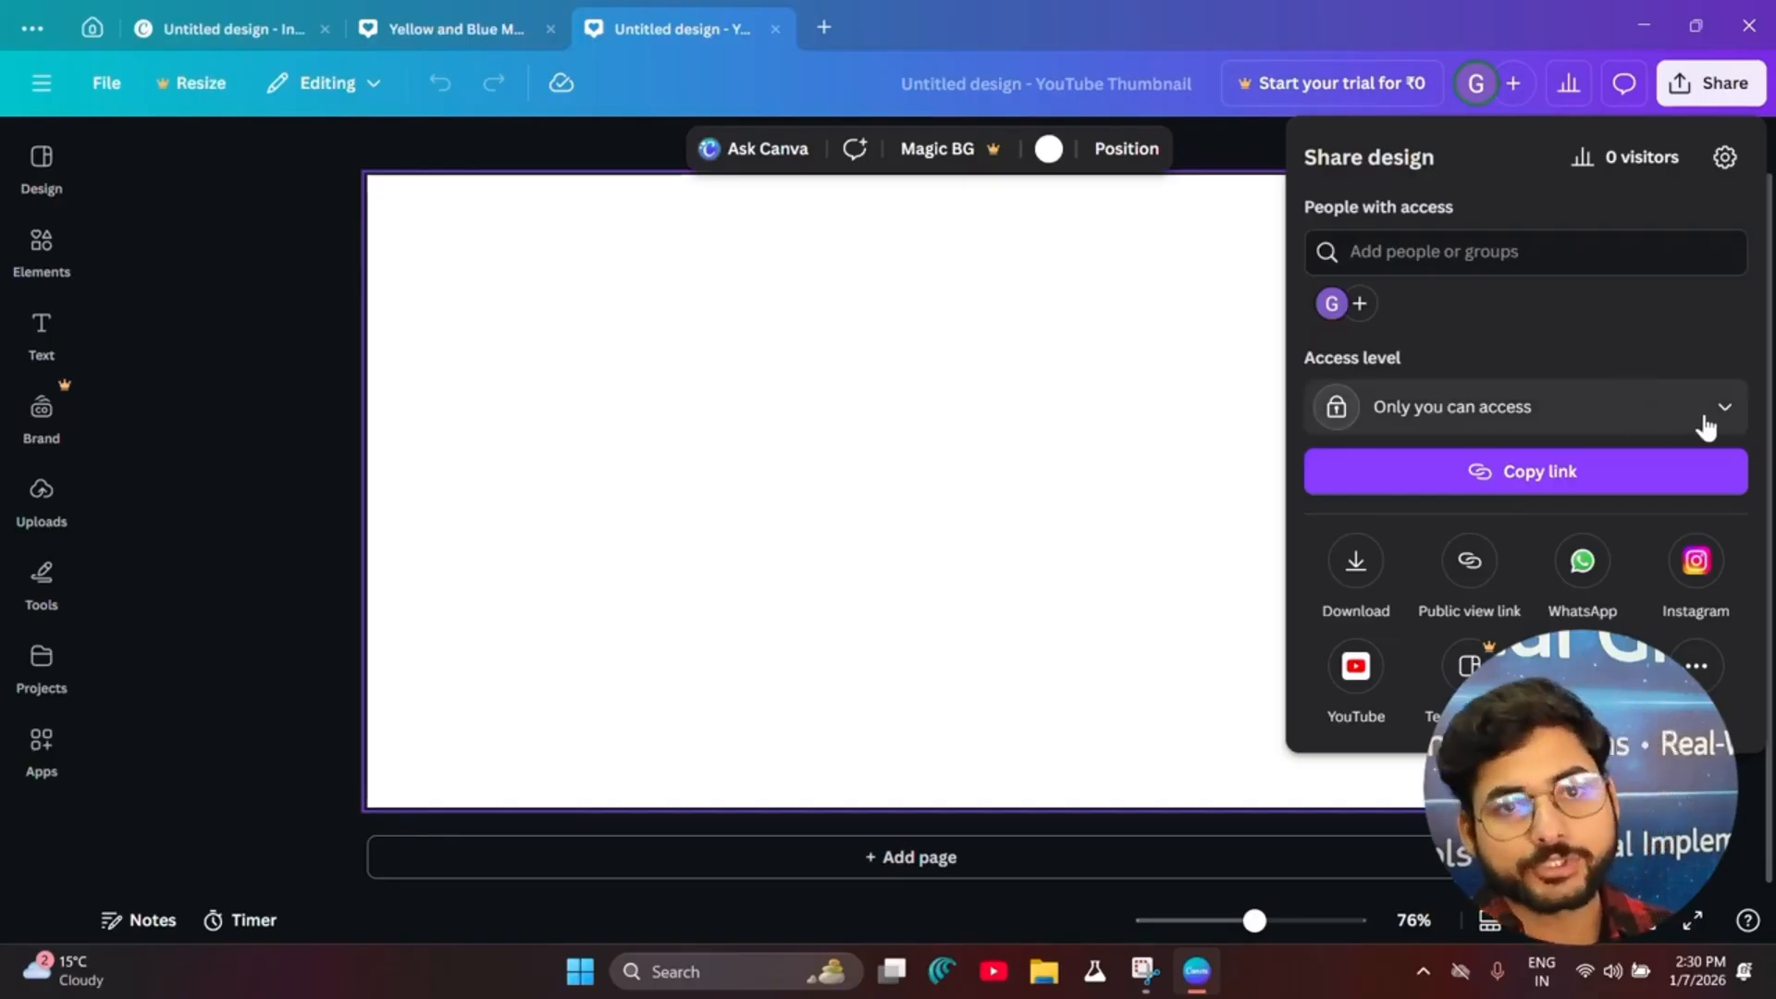
{"action": "left_click", "coordinate": [1628, 411]}
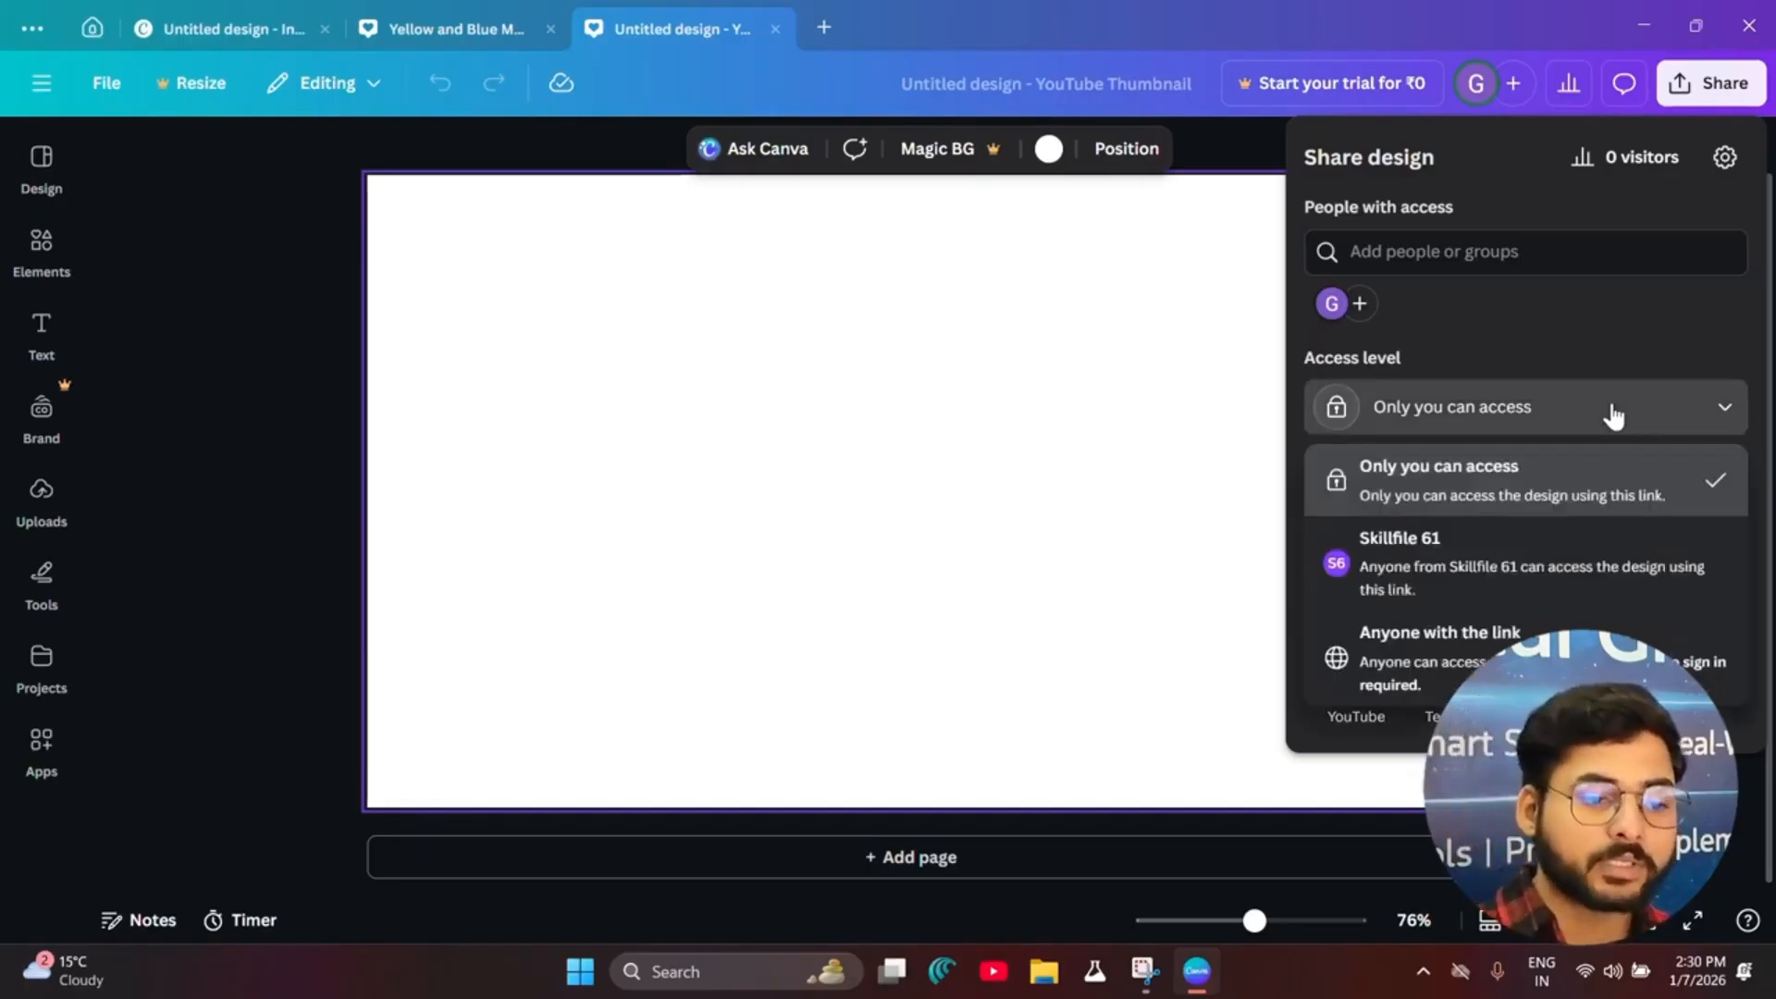
{"action": "left_click", "coordinate": [1465, 654]}
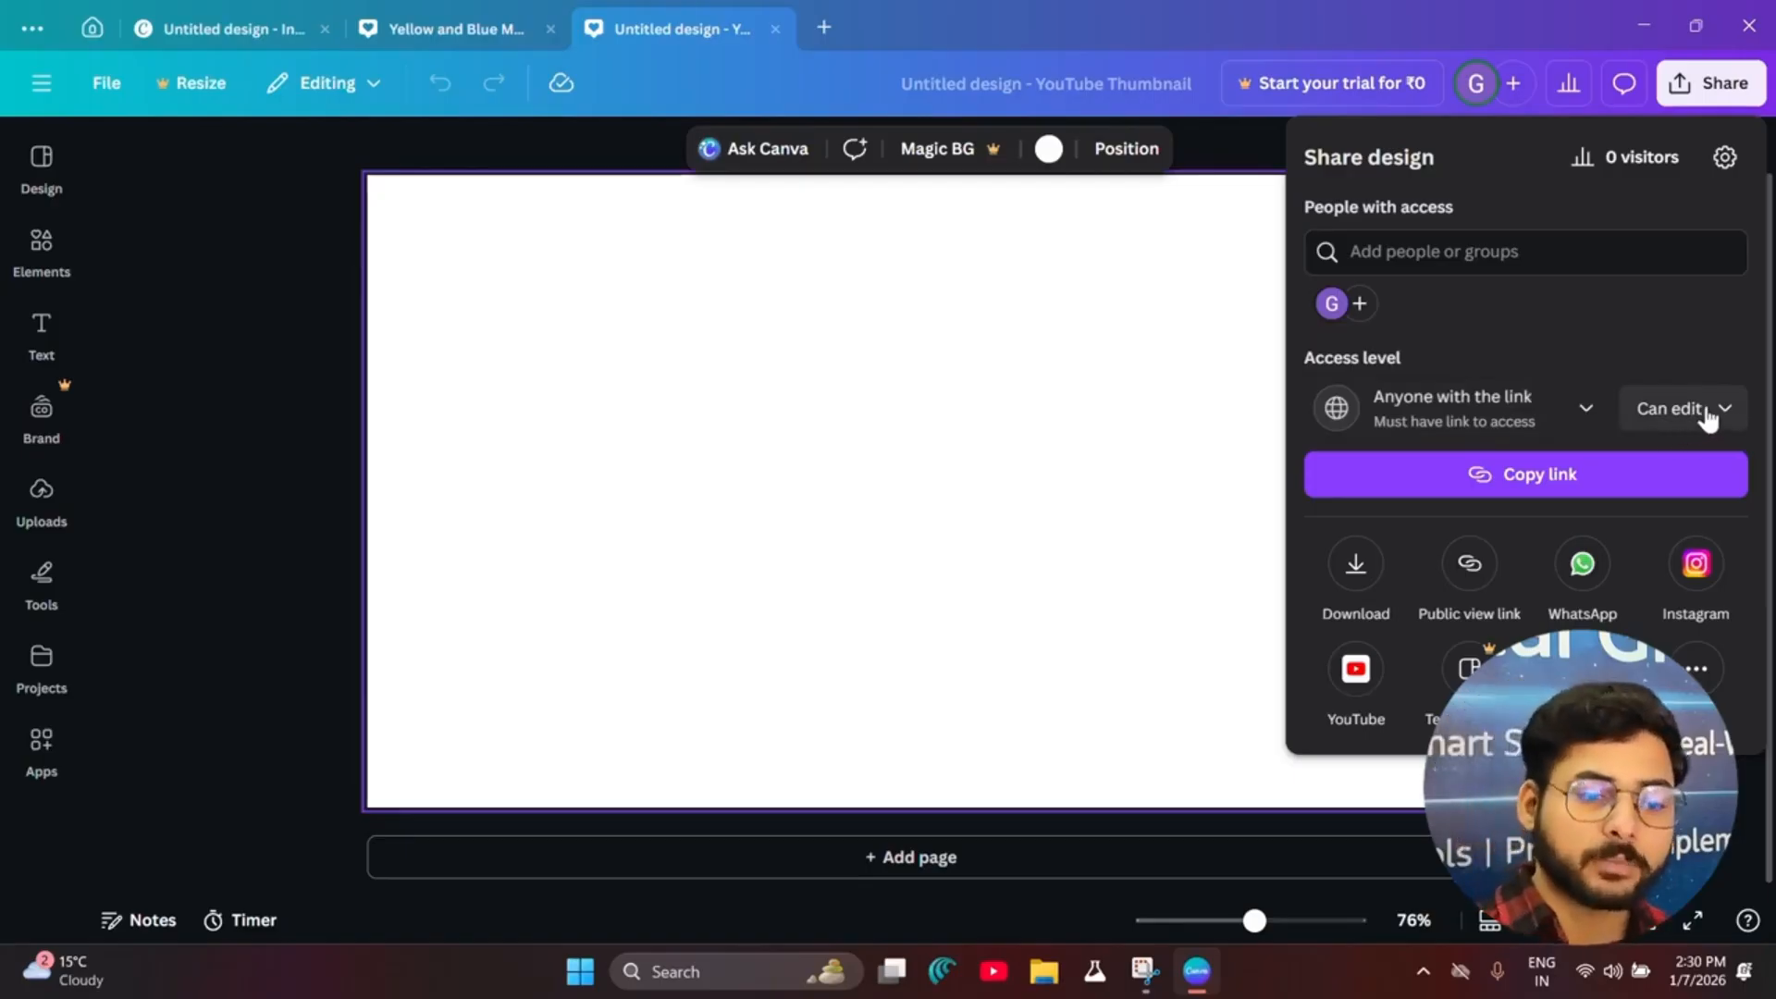
{"action": "left_click", "coordinate": [1721, 415]}
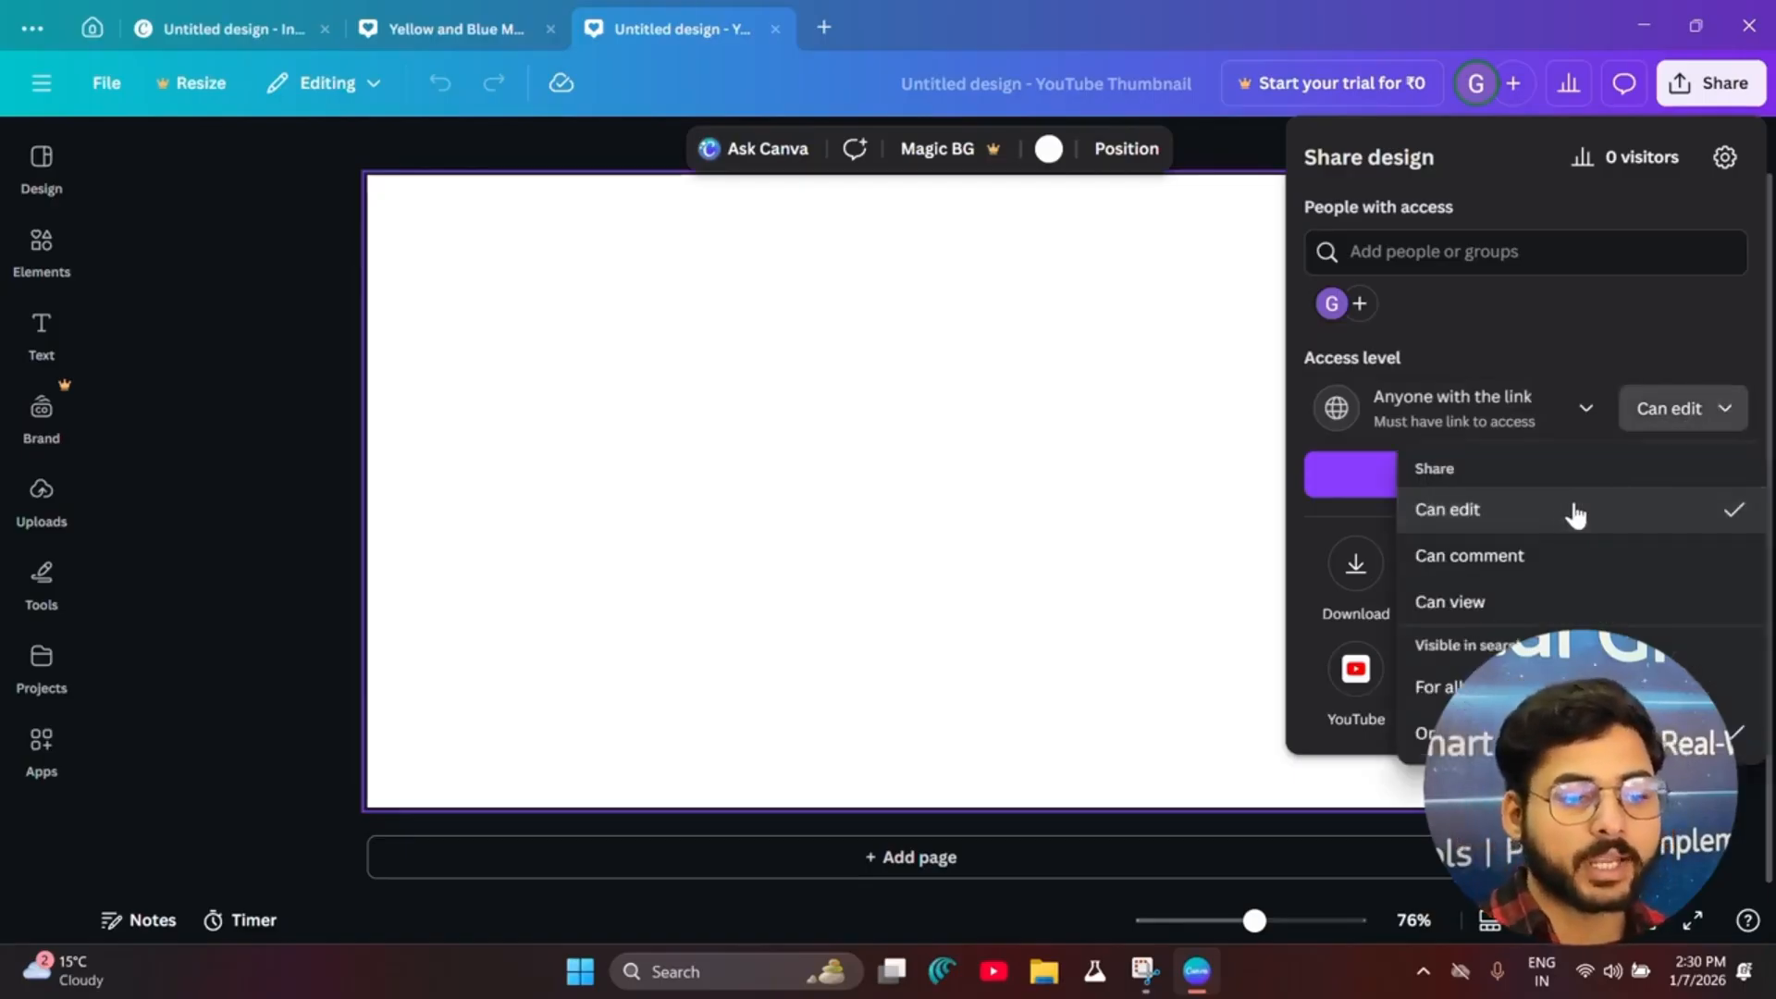
{"action": "left_click", "coordinate": [1476, 607]}
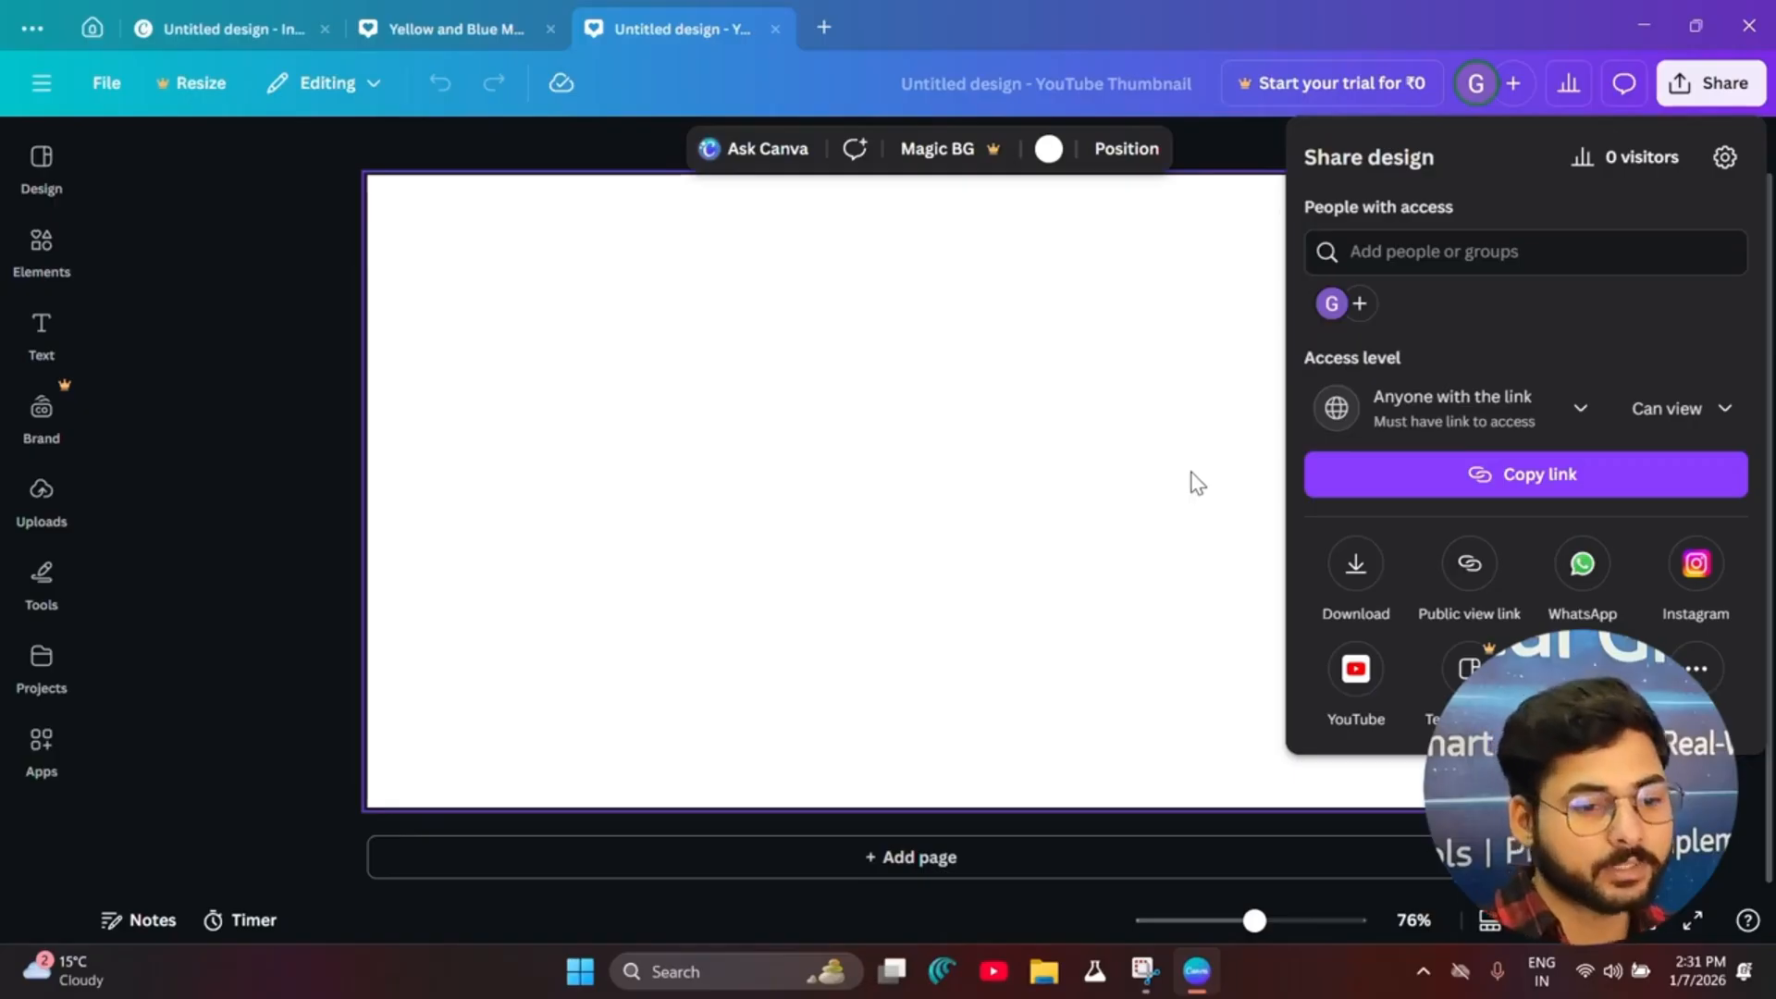
Step: Review the download settings for the thumbnail, such as file type and size, and leave the sharing options
{"action": "left_click", "coordinate": [1354, 566]}
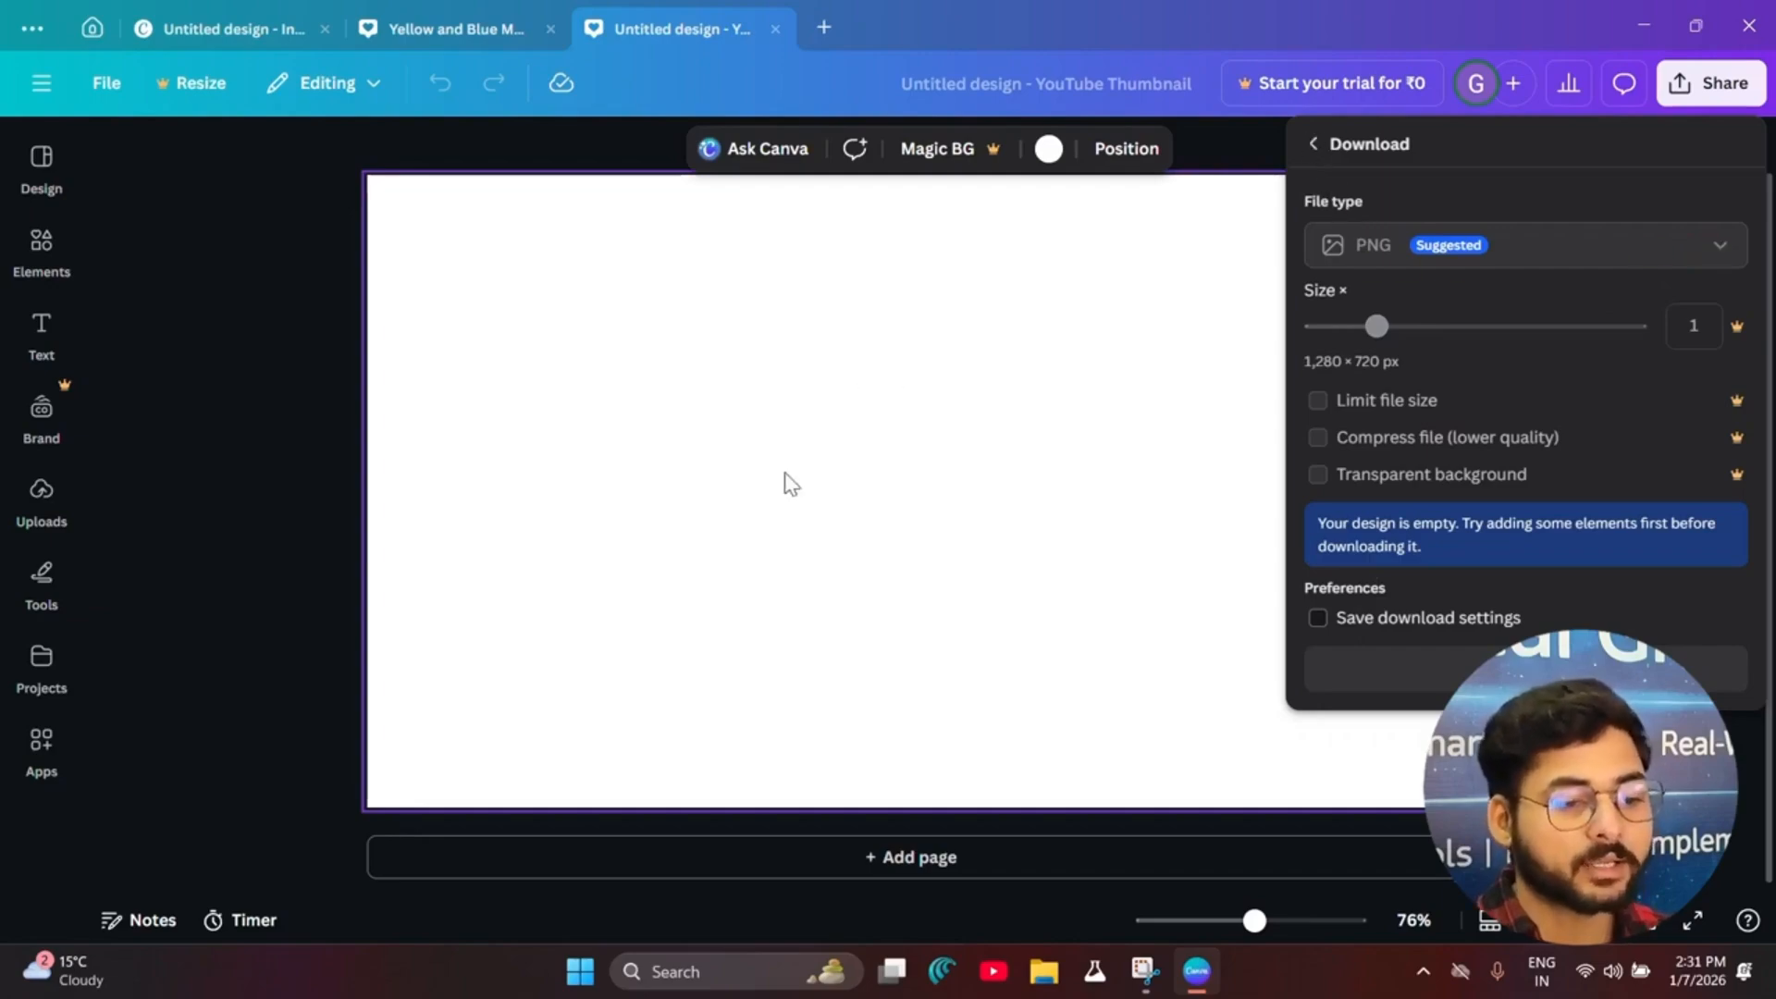
{"action": "left_click", "coordinate": [1313, 143]}
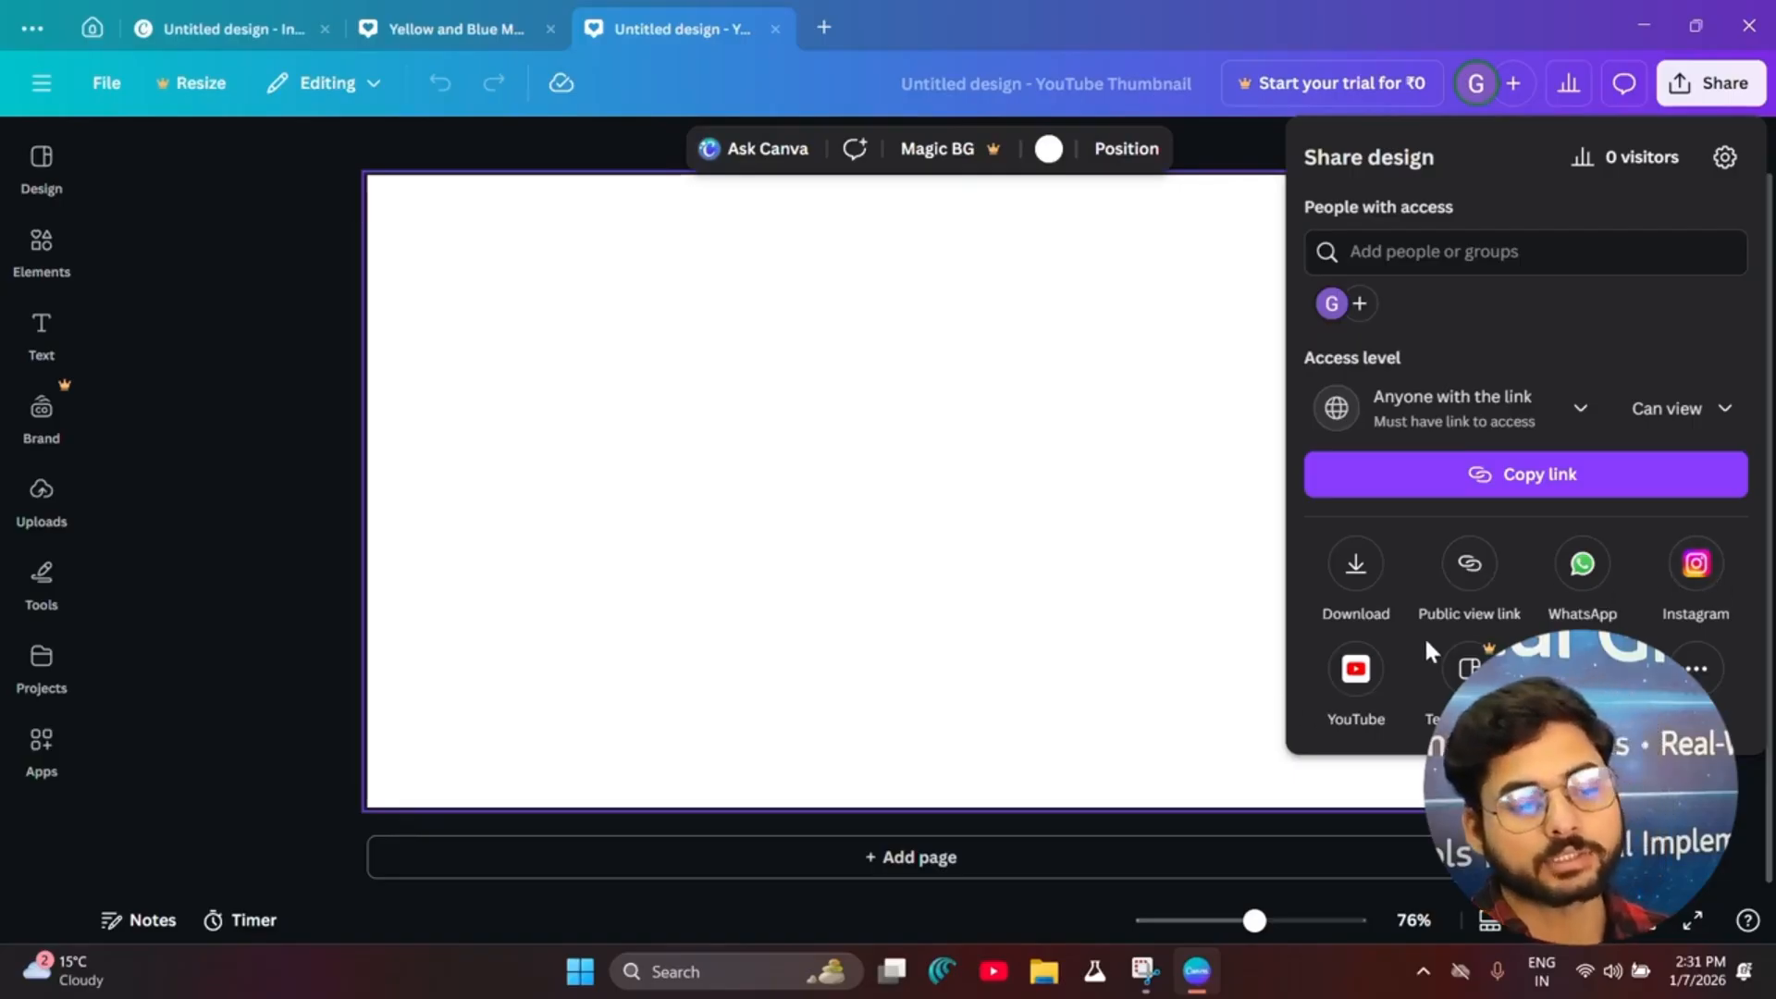
{"action": "left_click", "coordinate": [758, 487]}
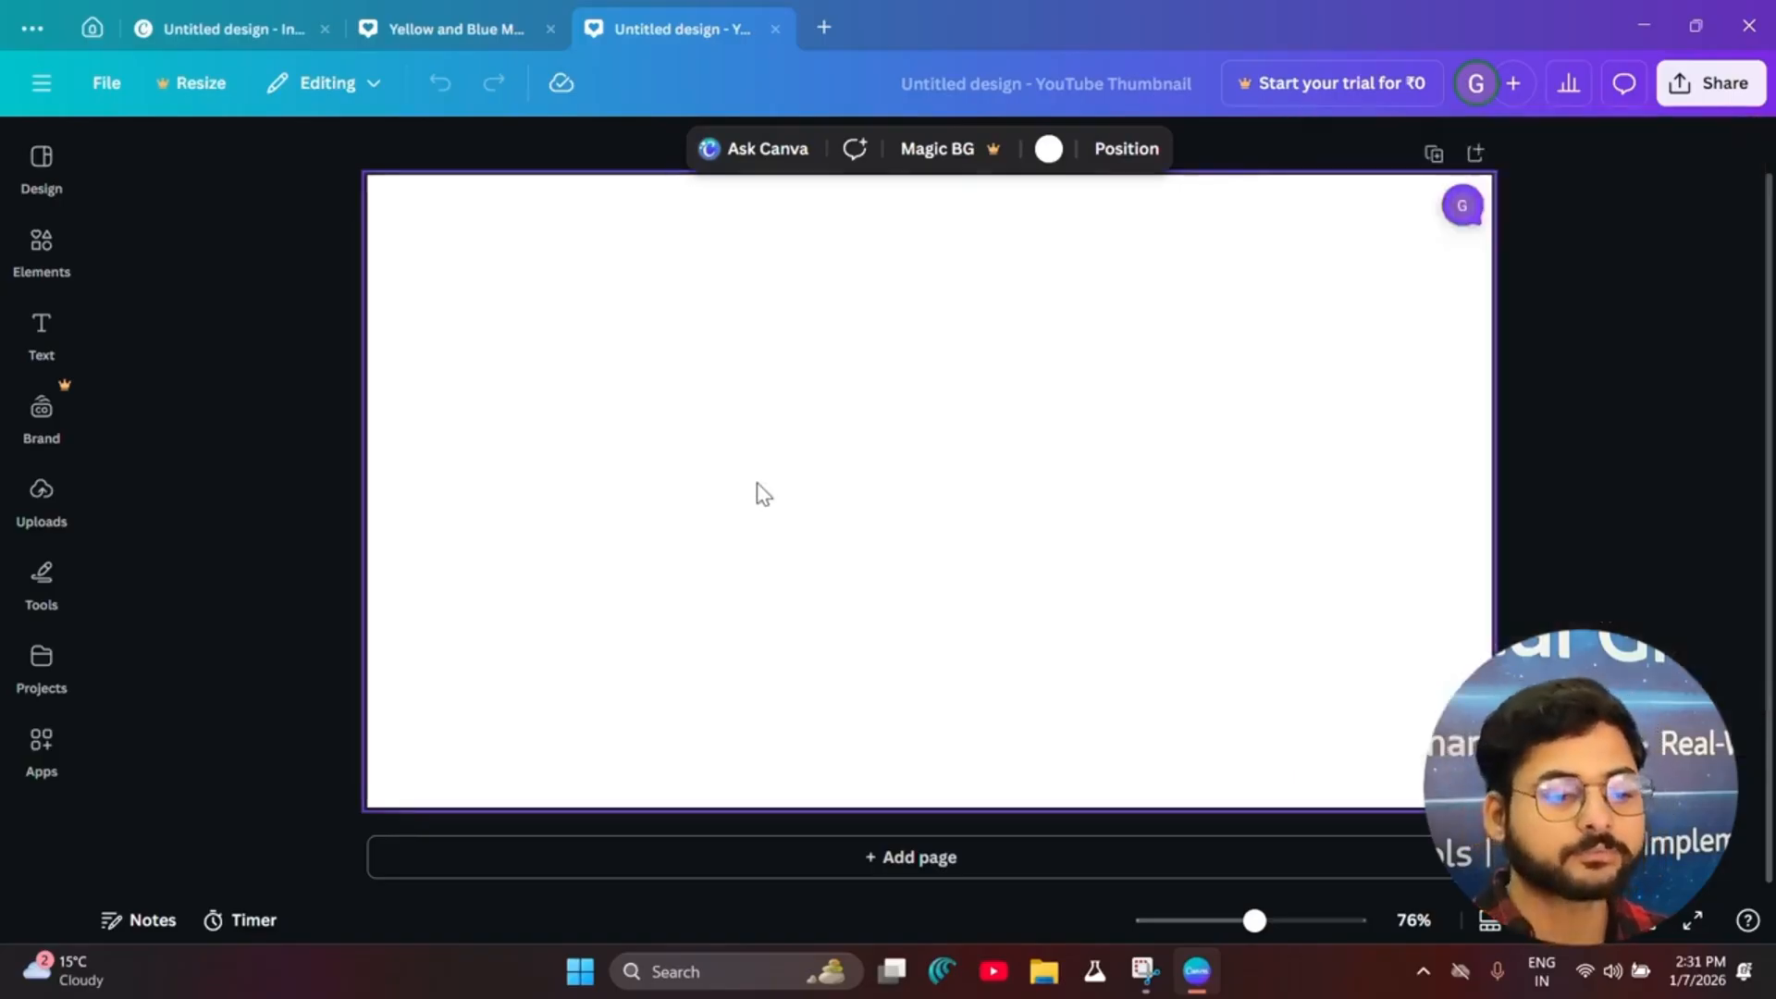
{"action": "left_click", "coordinate": [298, 356]}
Step: Browse the thumbnail templates and apply the recently used Green and Yellow Modern Tutorial template to the blank page
{"action": "left_click", "coordinate": [35, 180]}
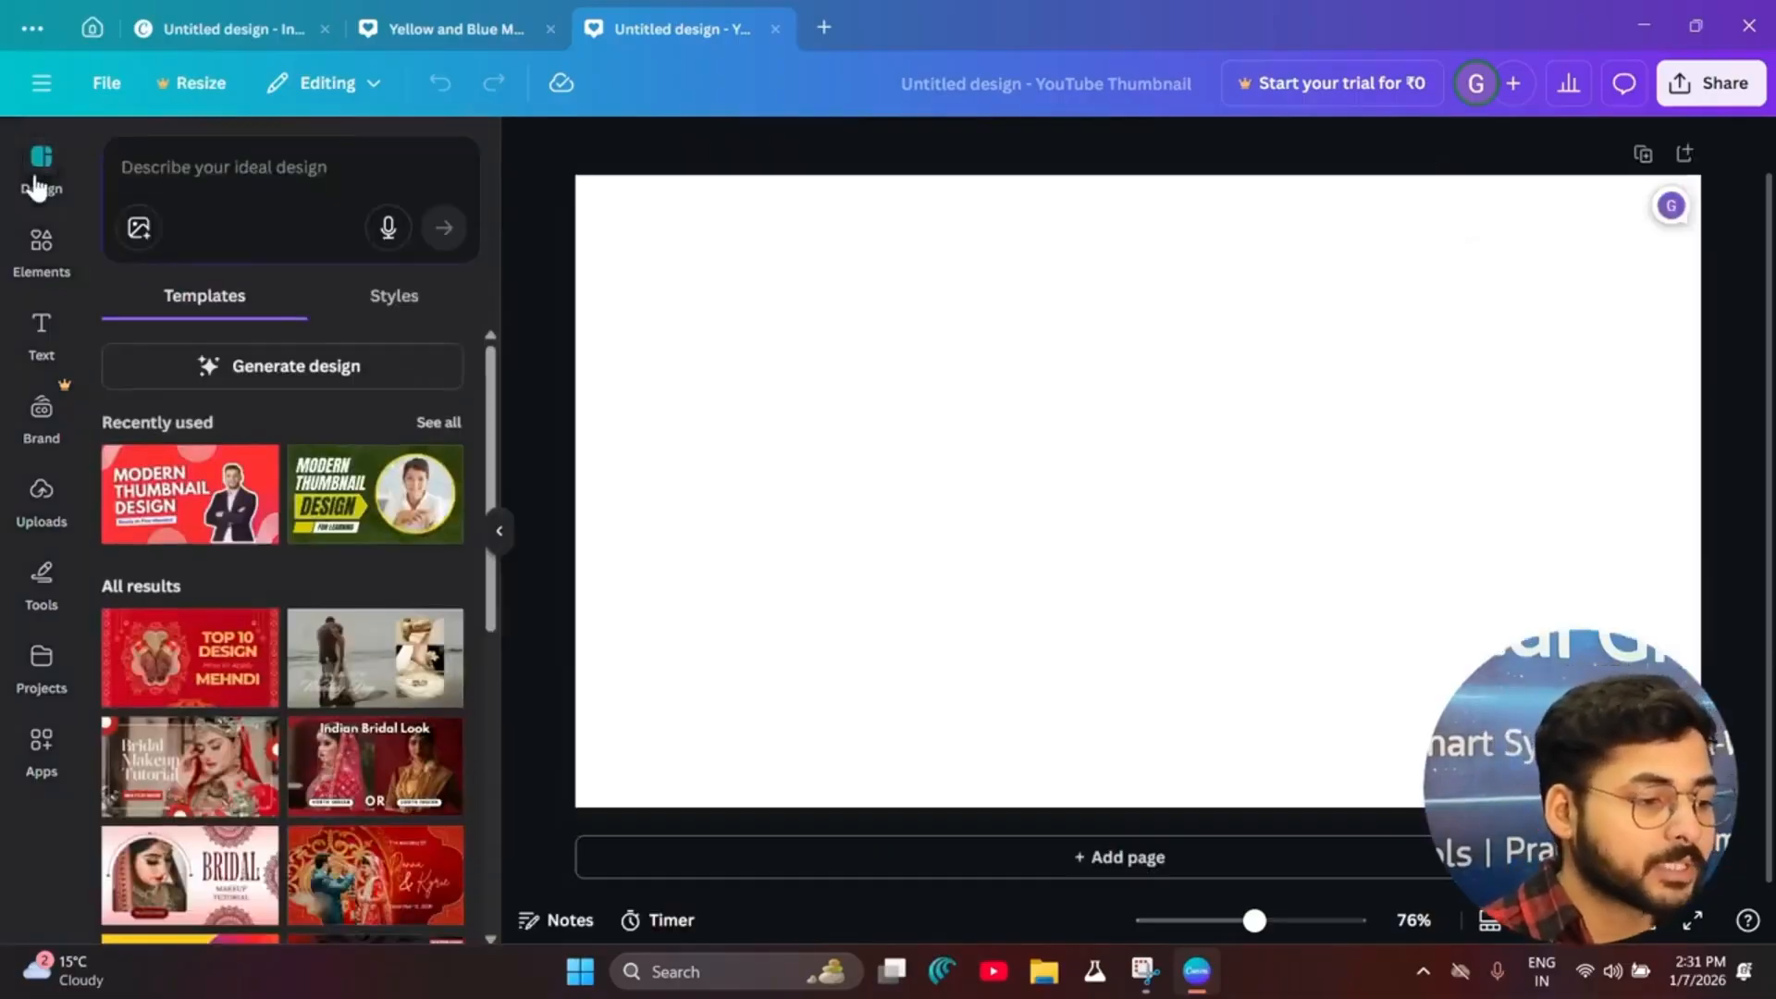
{"action": "scroll", "coordinate": [346, 657], "scroll_direction": "down", "scroll_amount": 10}
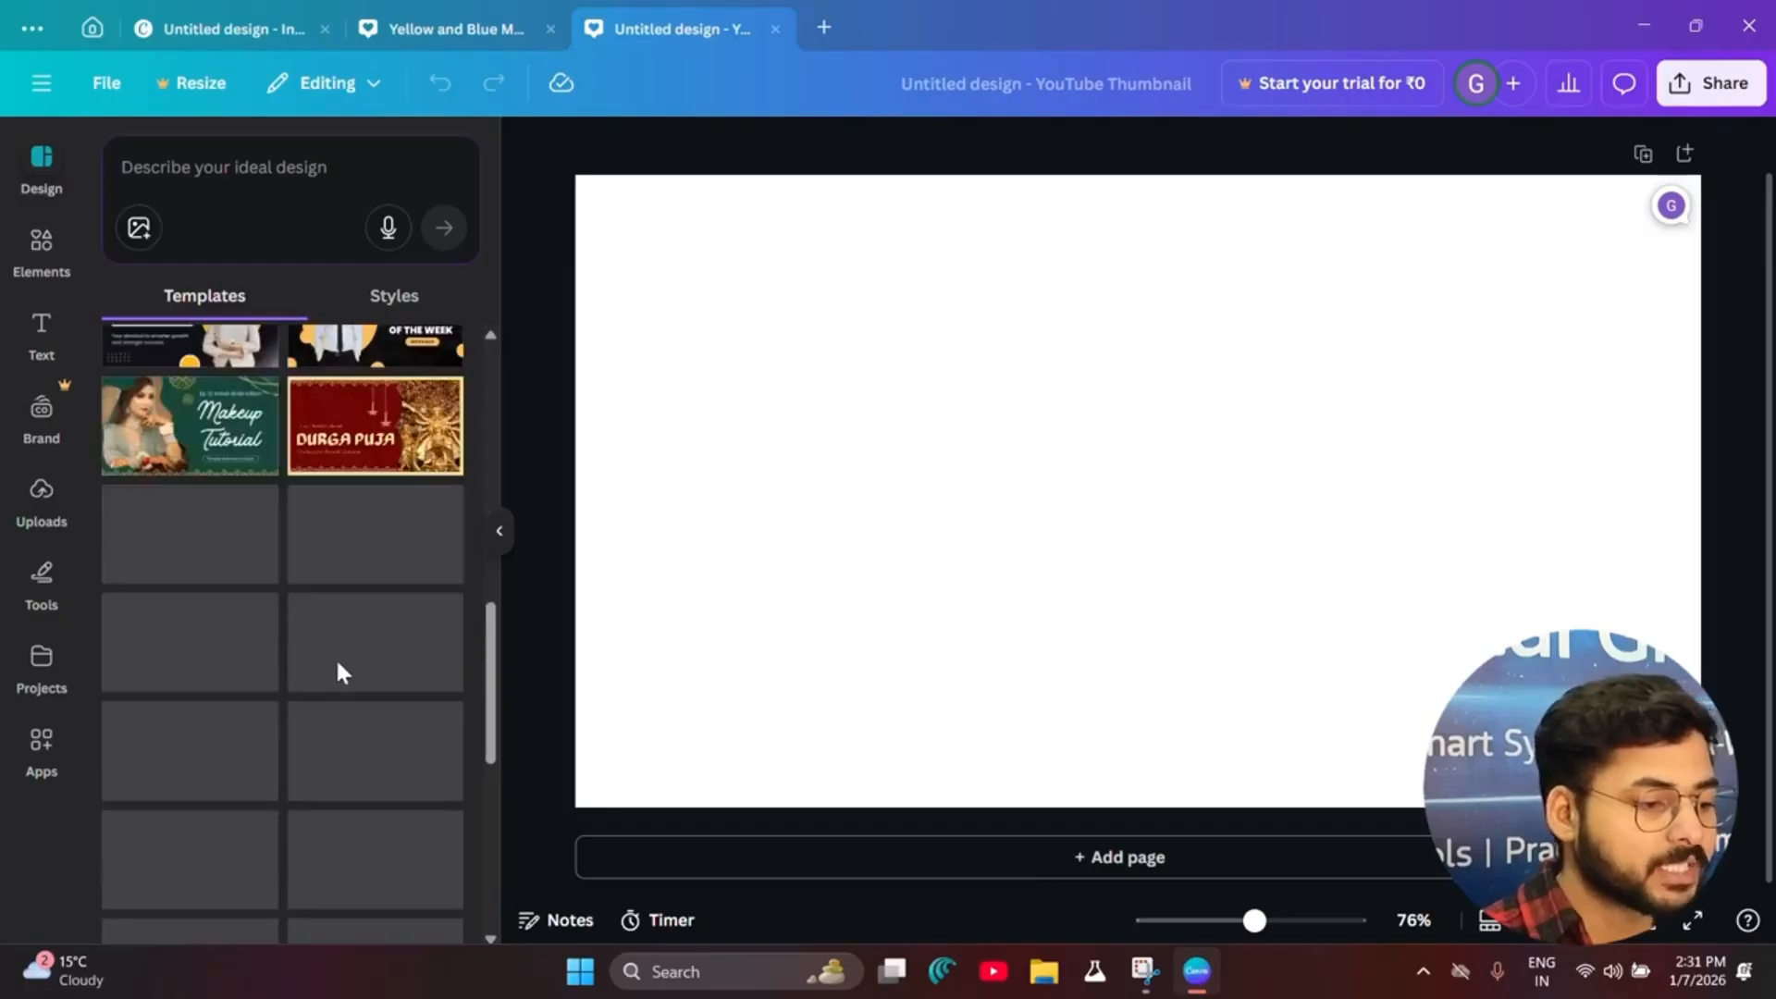
{"action": "scroll", "coordinate": [333, 666], "scroll_direction": "up", "scroll_amount": 10}
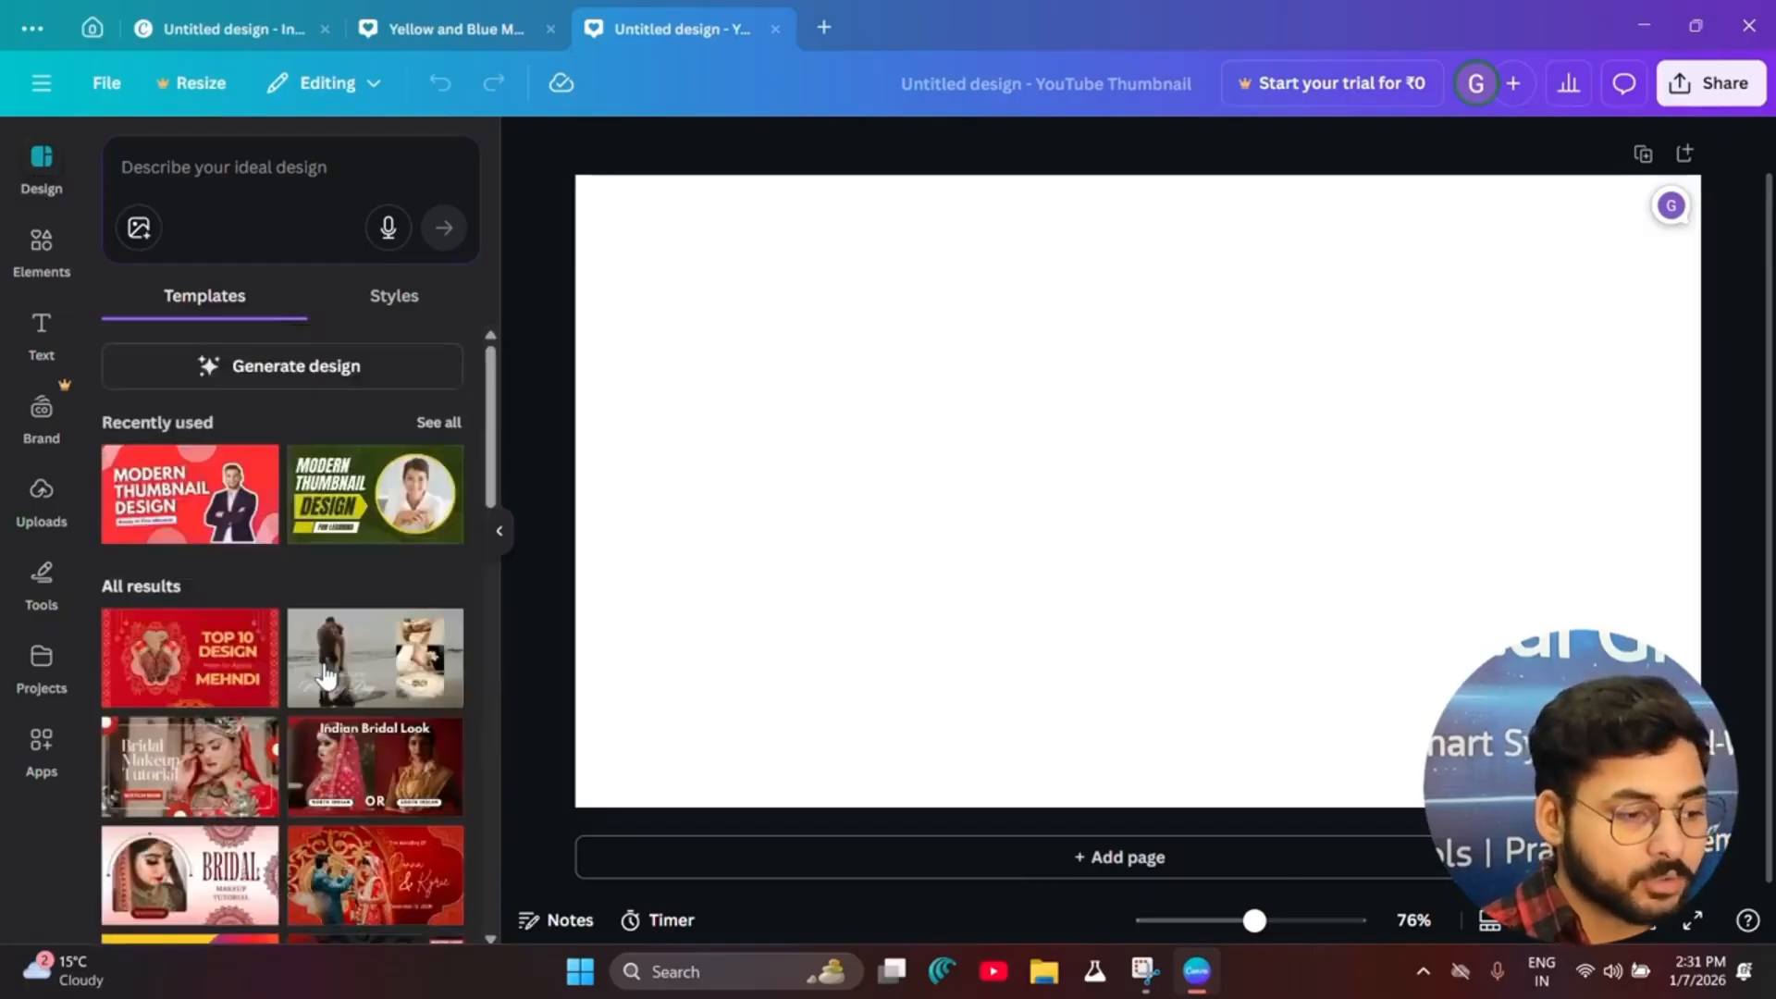
{"action": "left_click", "coordinate": [381, 498]}
{"action": "left_click", "coordinate": [952, 568]}
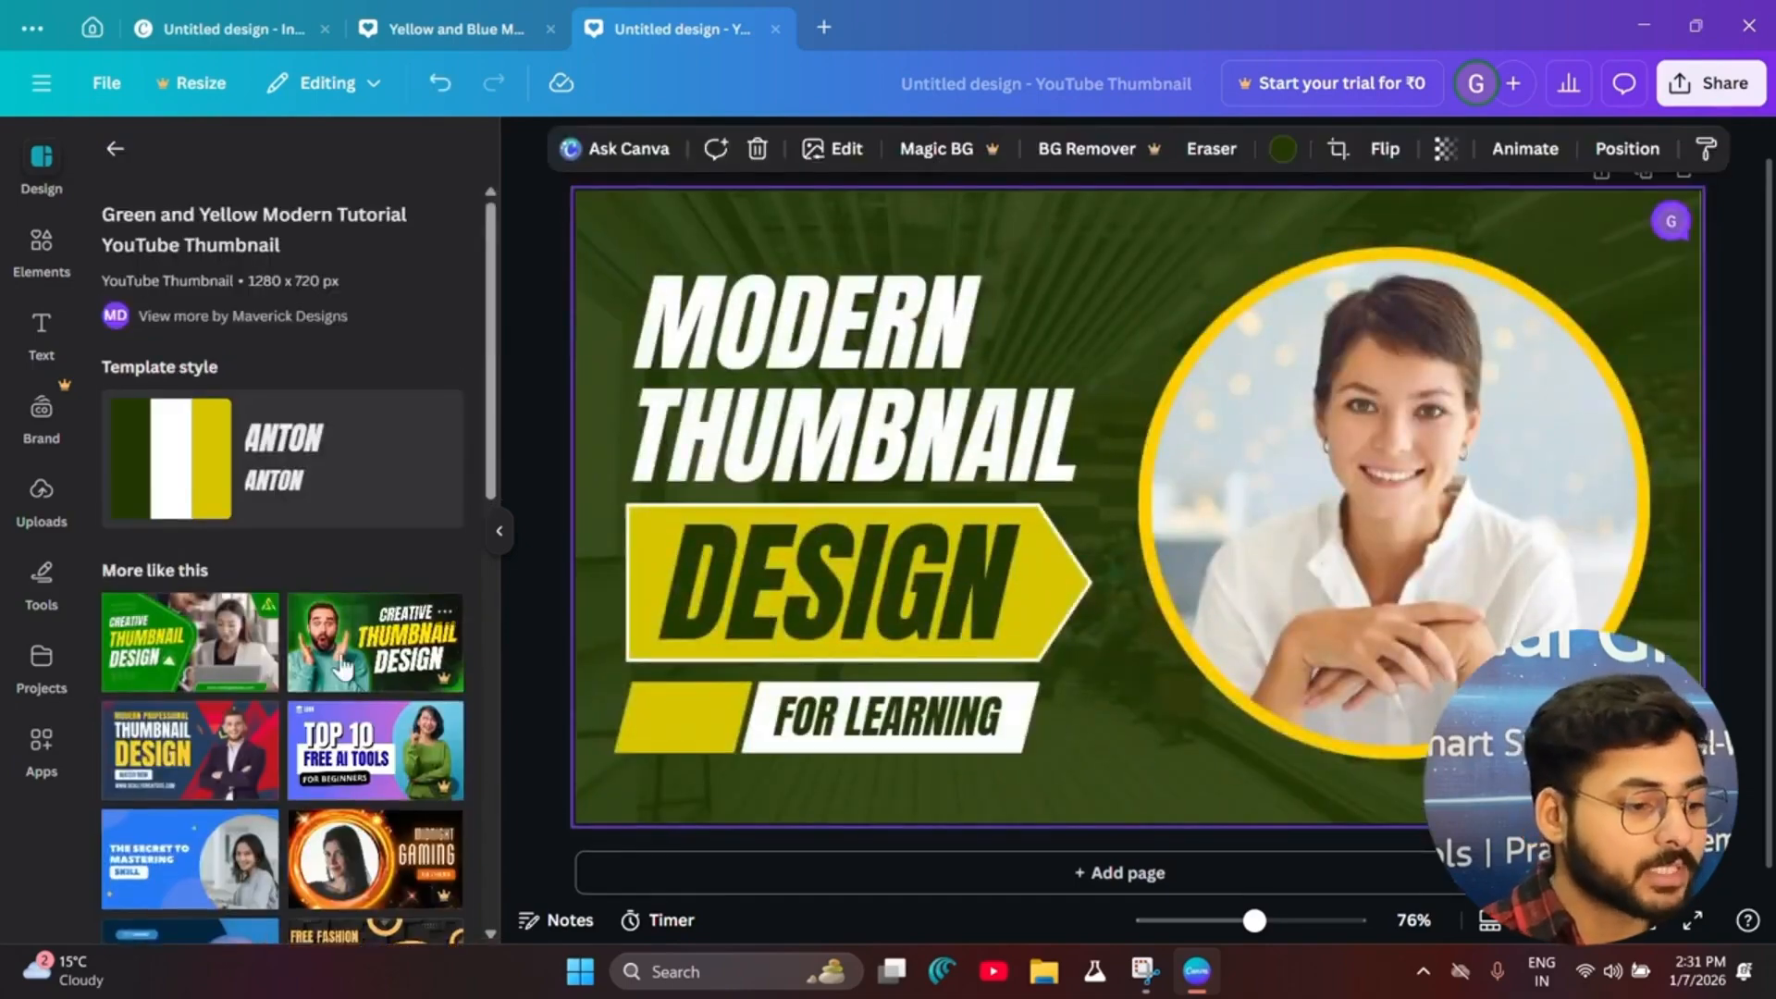
Step: Replace the page design with the similar Green White and Yellow Modern Creative template and browse further related templates
{"action": "left_click_drag", "start_coordinate": [195, 661], "coordinate": [852, 372]}
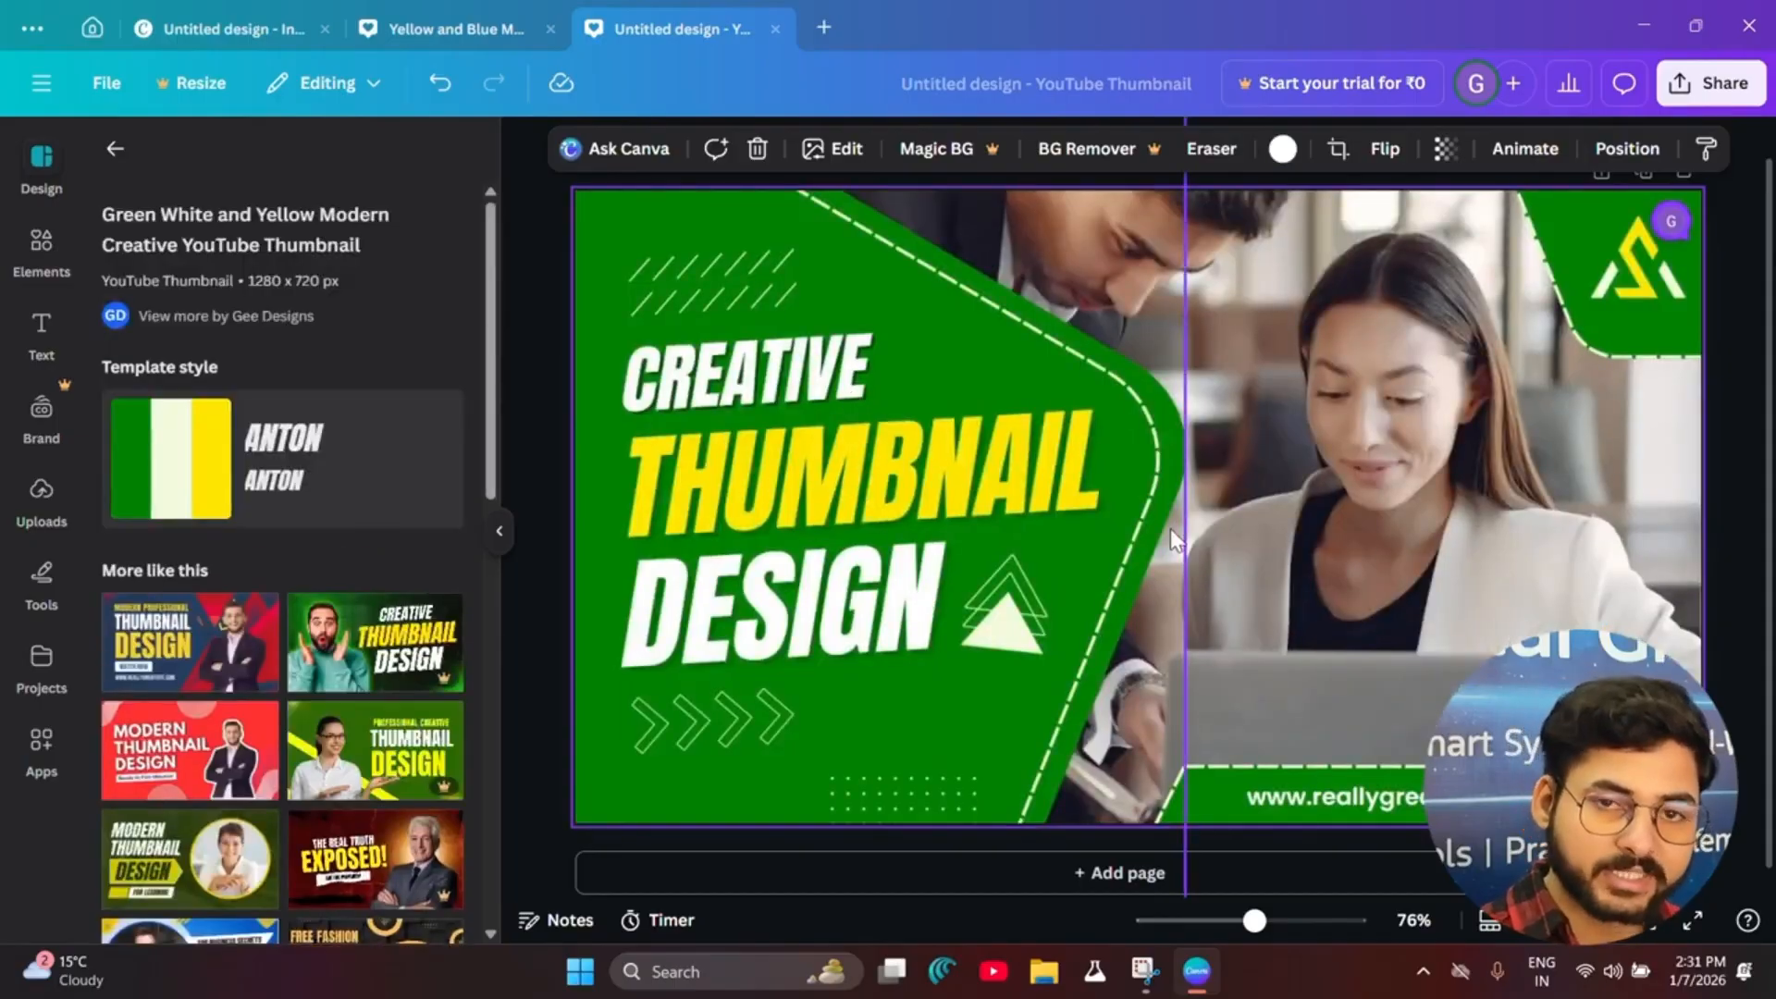
{"action": "scroll", "coordinate": [275, 638], "scroll_direction": "down", "scroll_amount": 10}
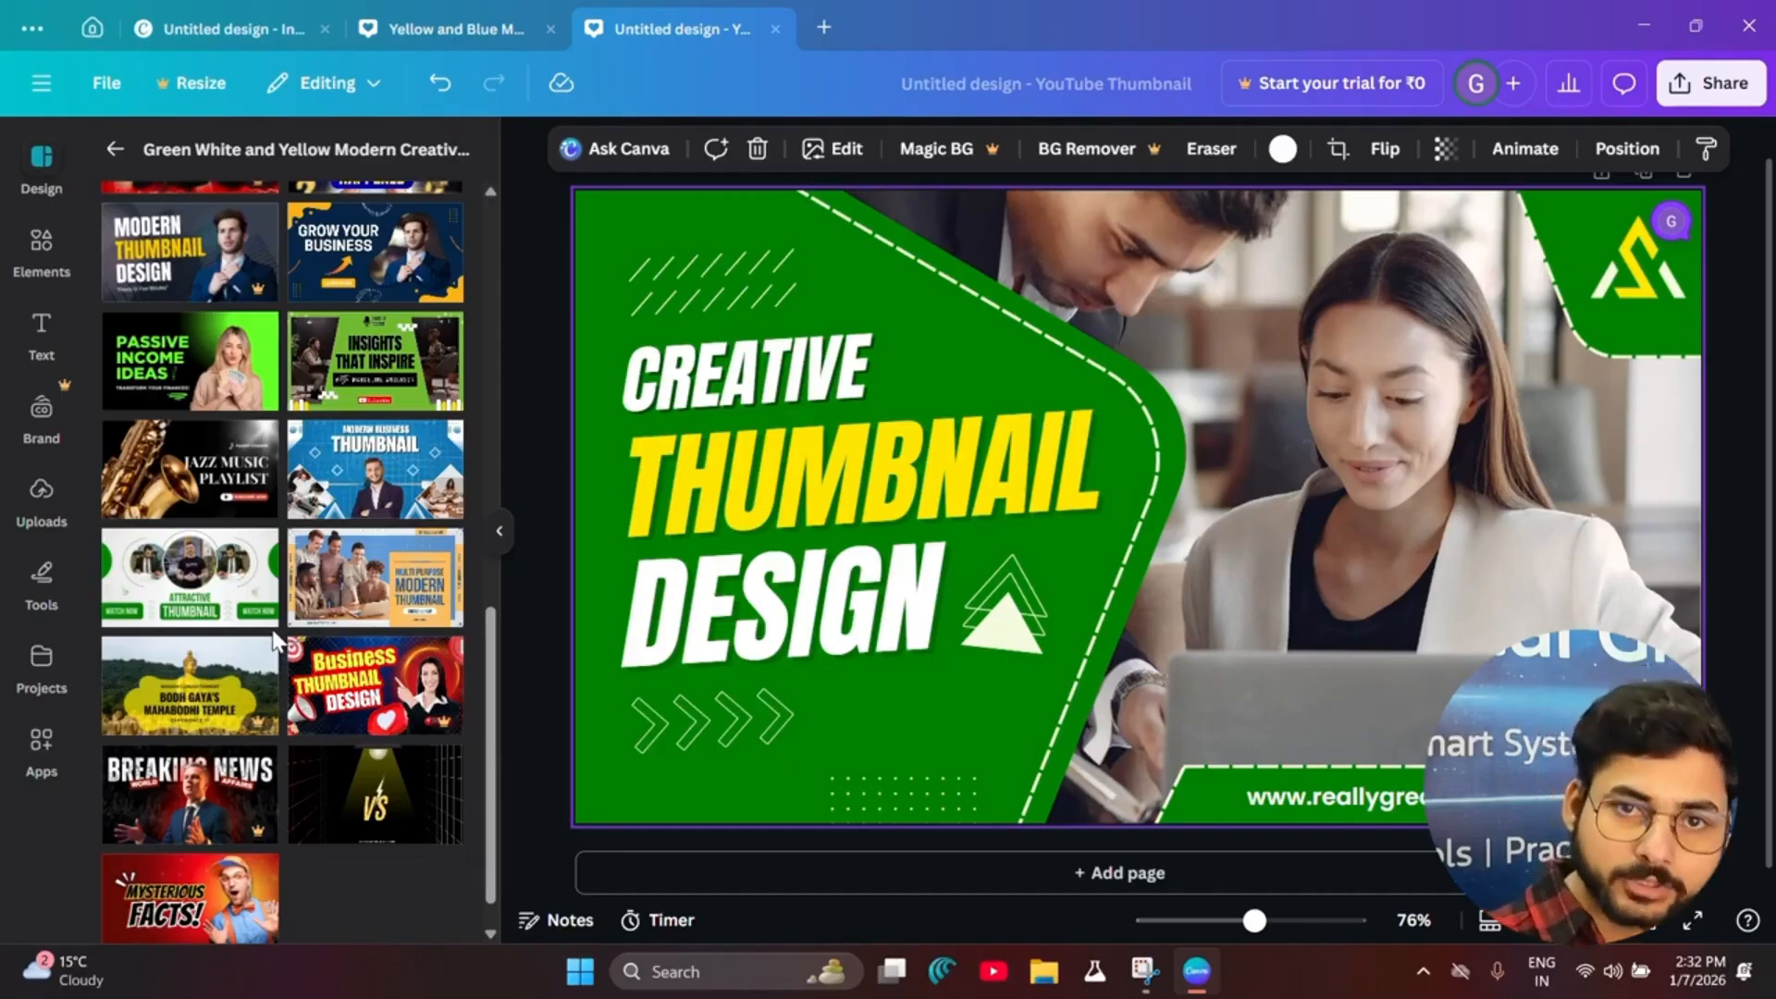
{"action": "scroll", "coordinate": [275, 638], "scroll_direction": "up", "scroll_amount": 10}
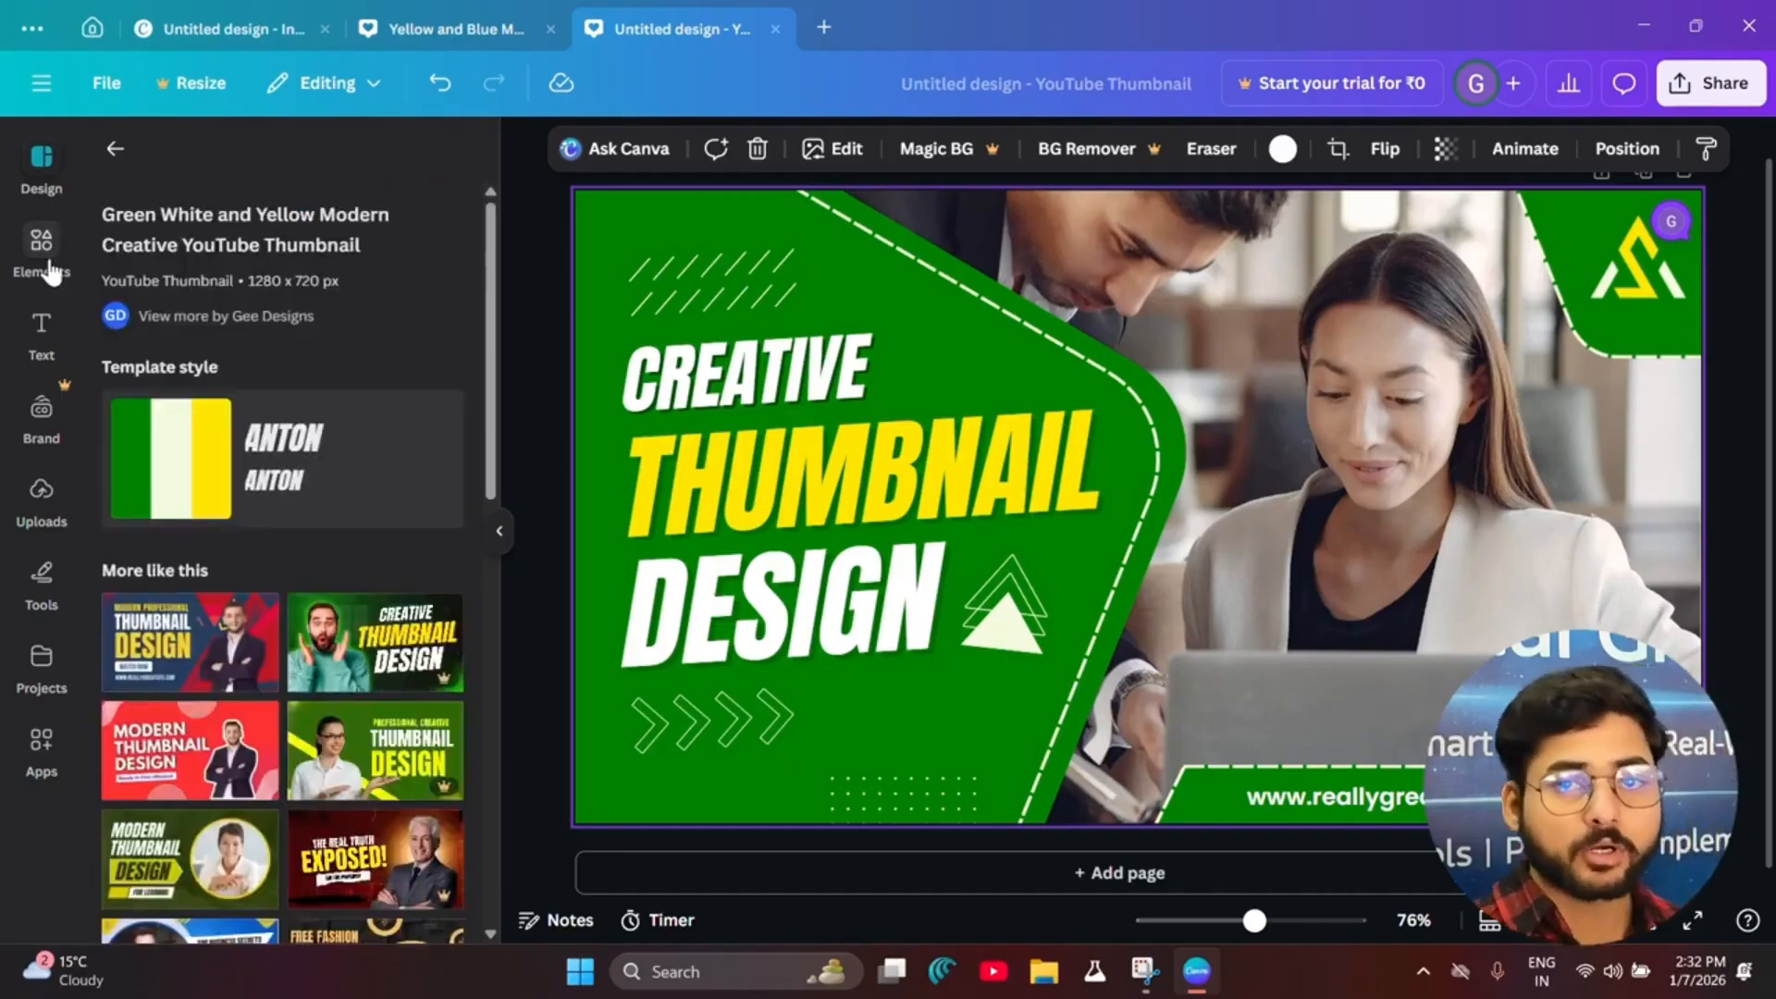
Step: Open the elements library and examine the template's parts by selecting its title words and the background photo
{"action": "left_click", "coordinate": [44, 254]}
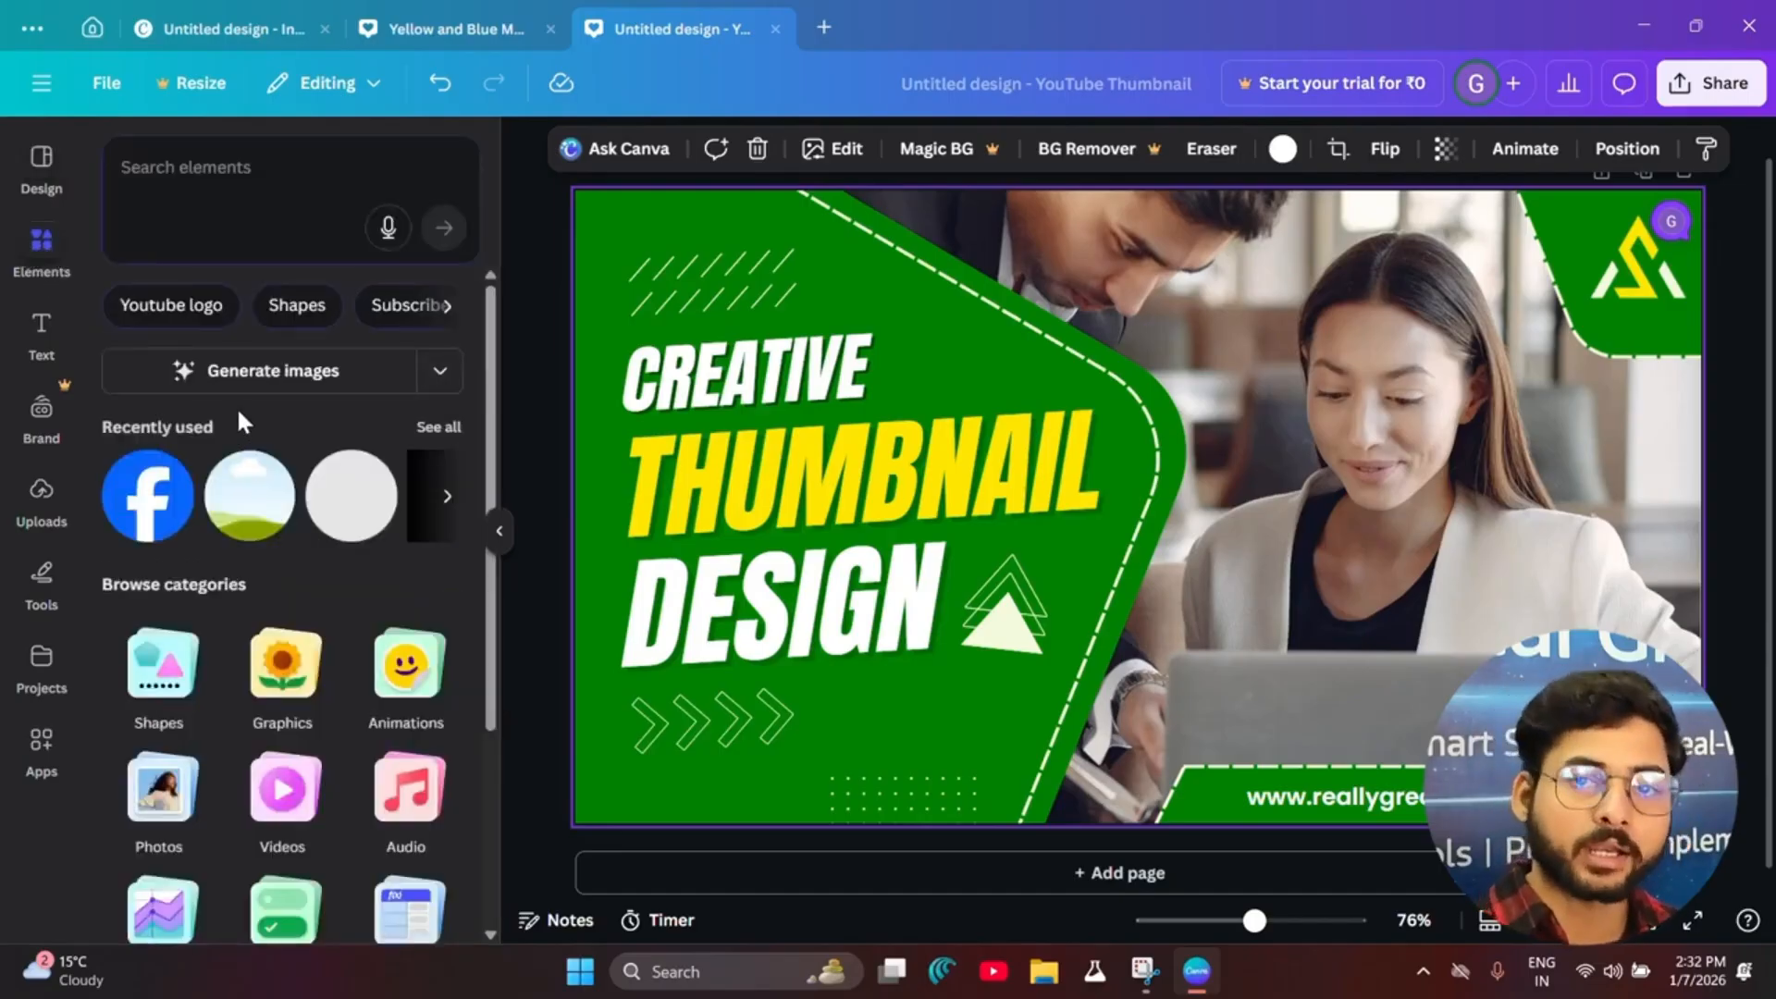
{"action": "left_click", "coordinate": [768, 382]}
{"action": "left_click", "coordinate": [749, 467]}
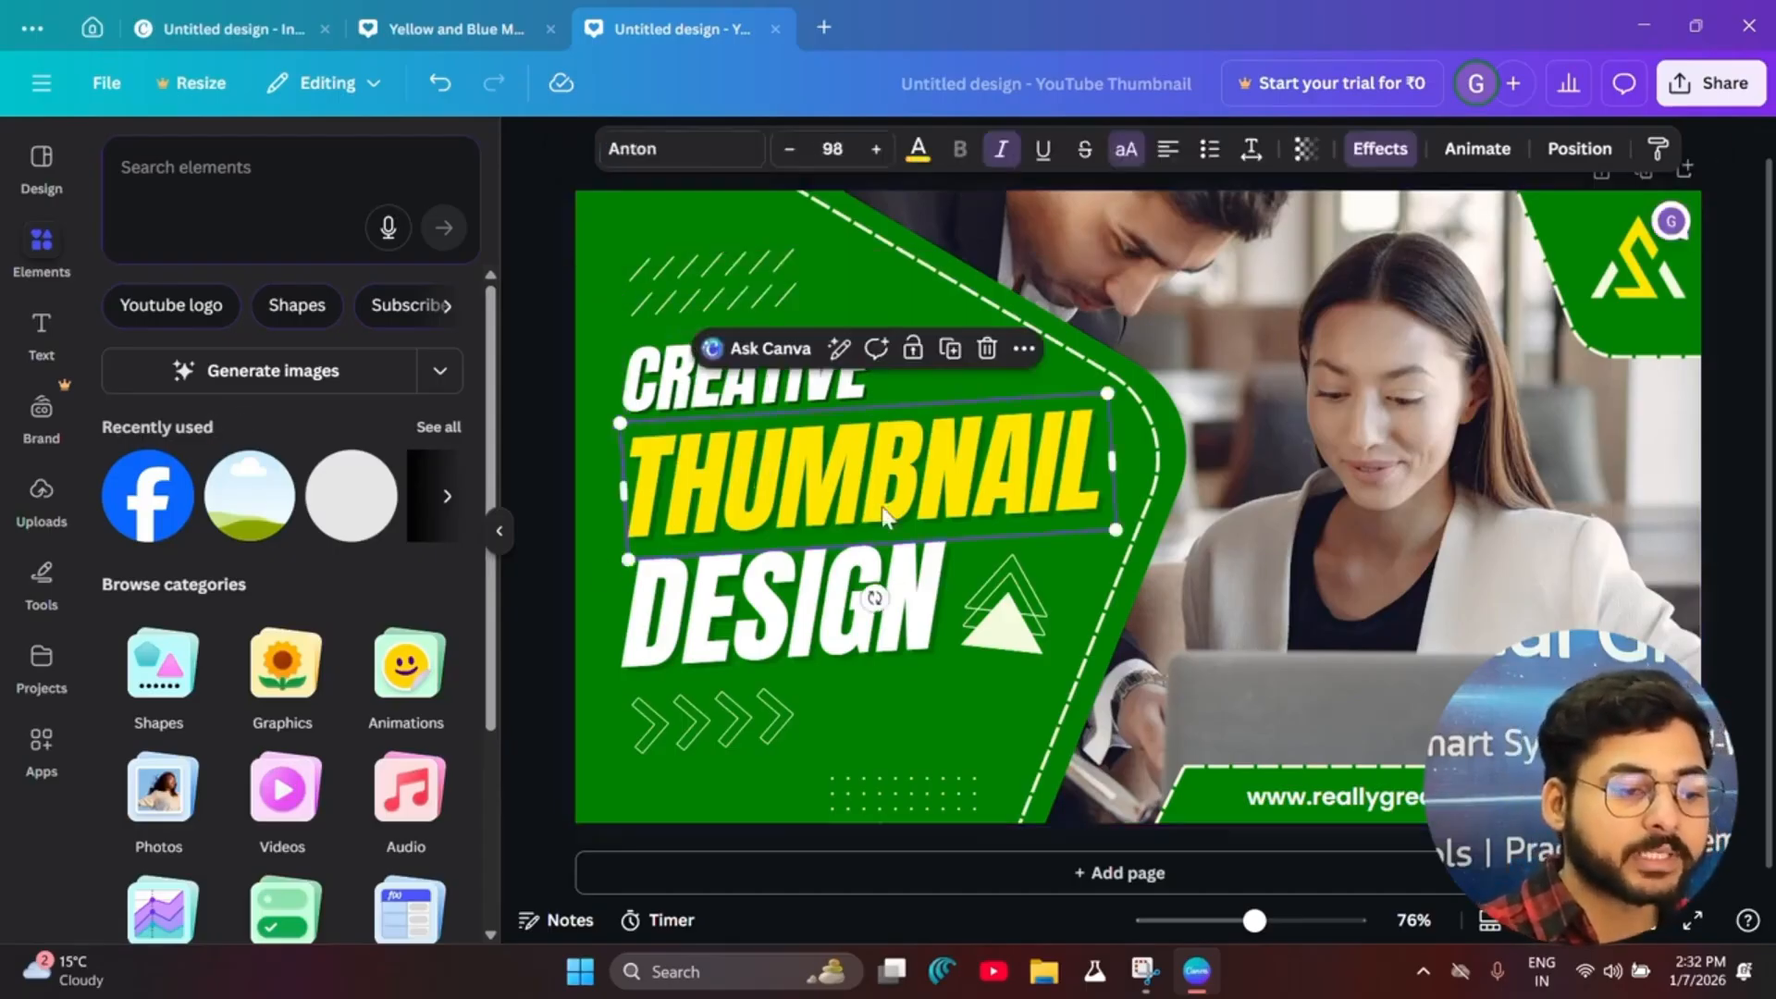
{"action": "left_click", "coordinate": [764, 651]}
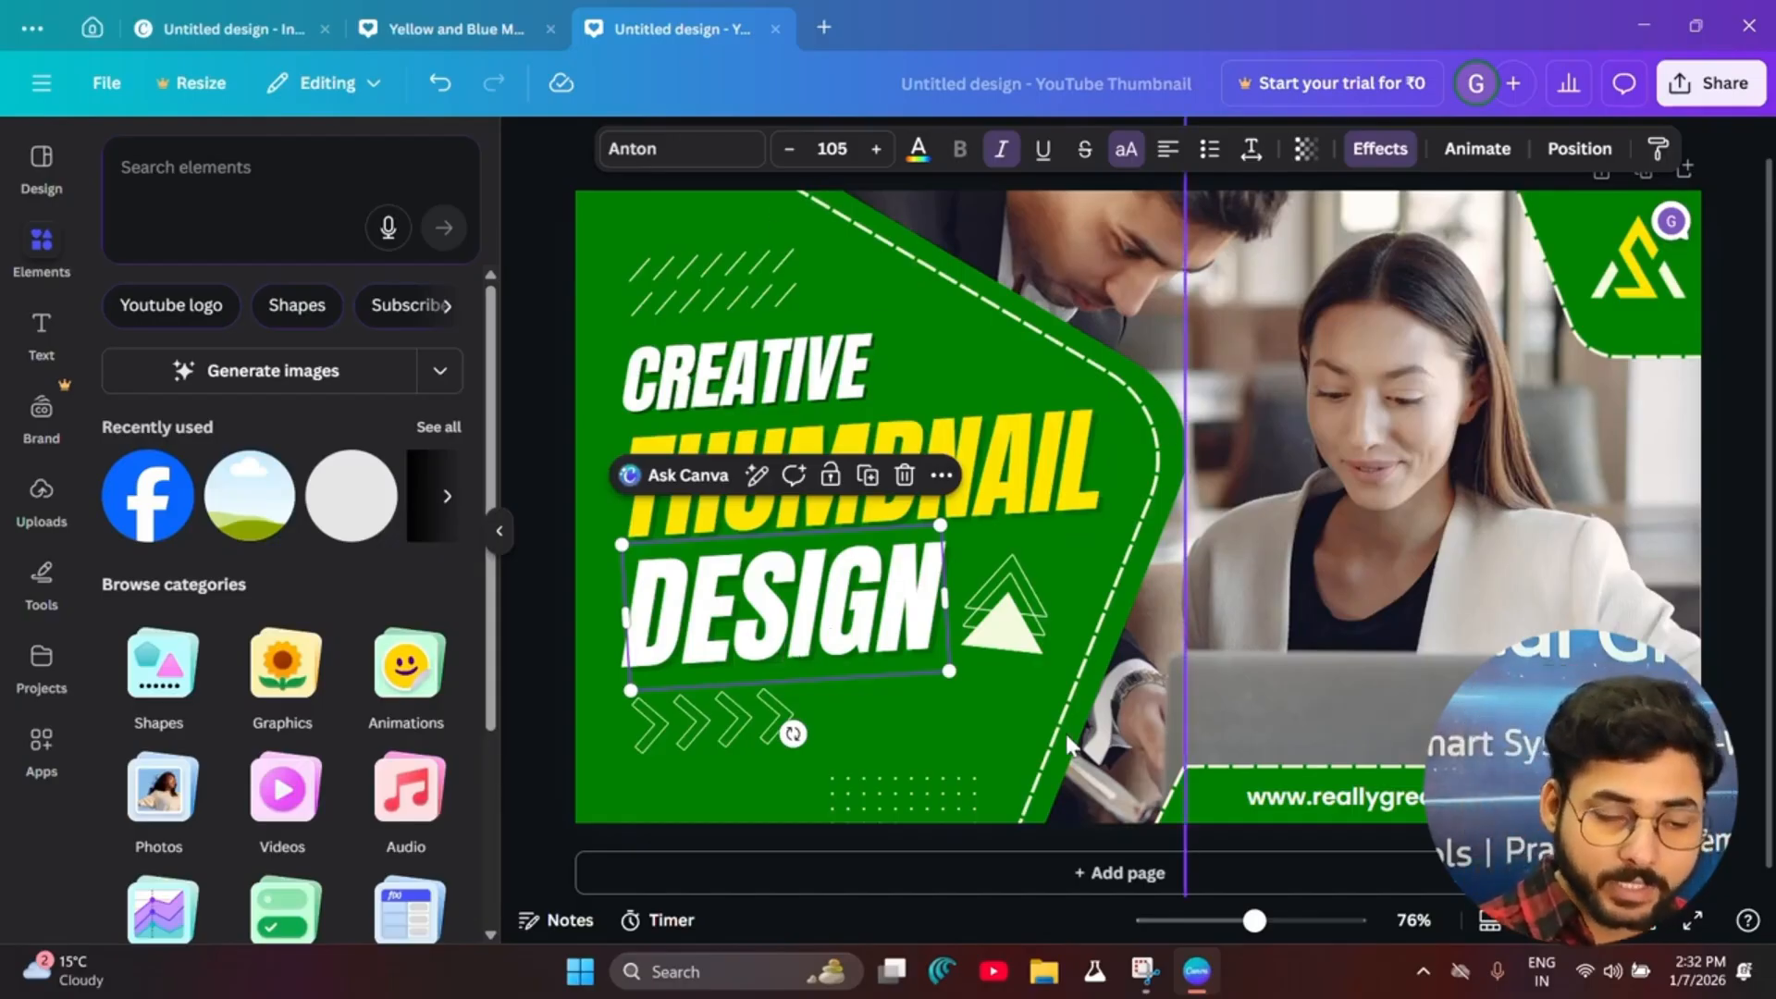
{"action": "left_click", "coordinate": [1421, 405]}
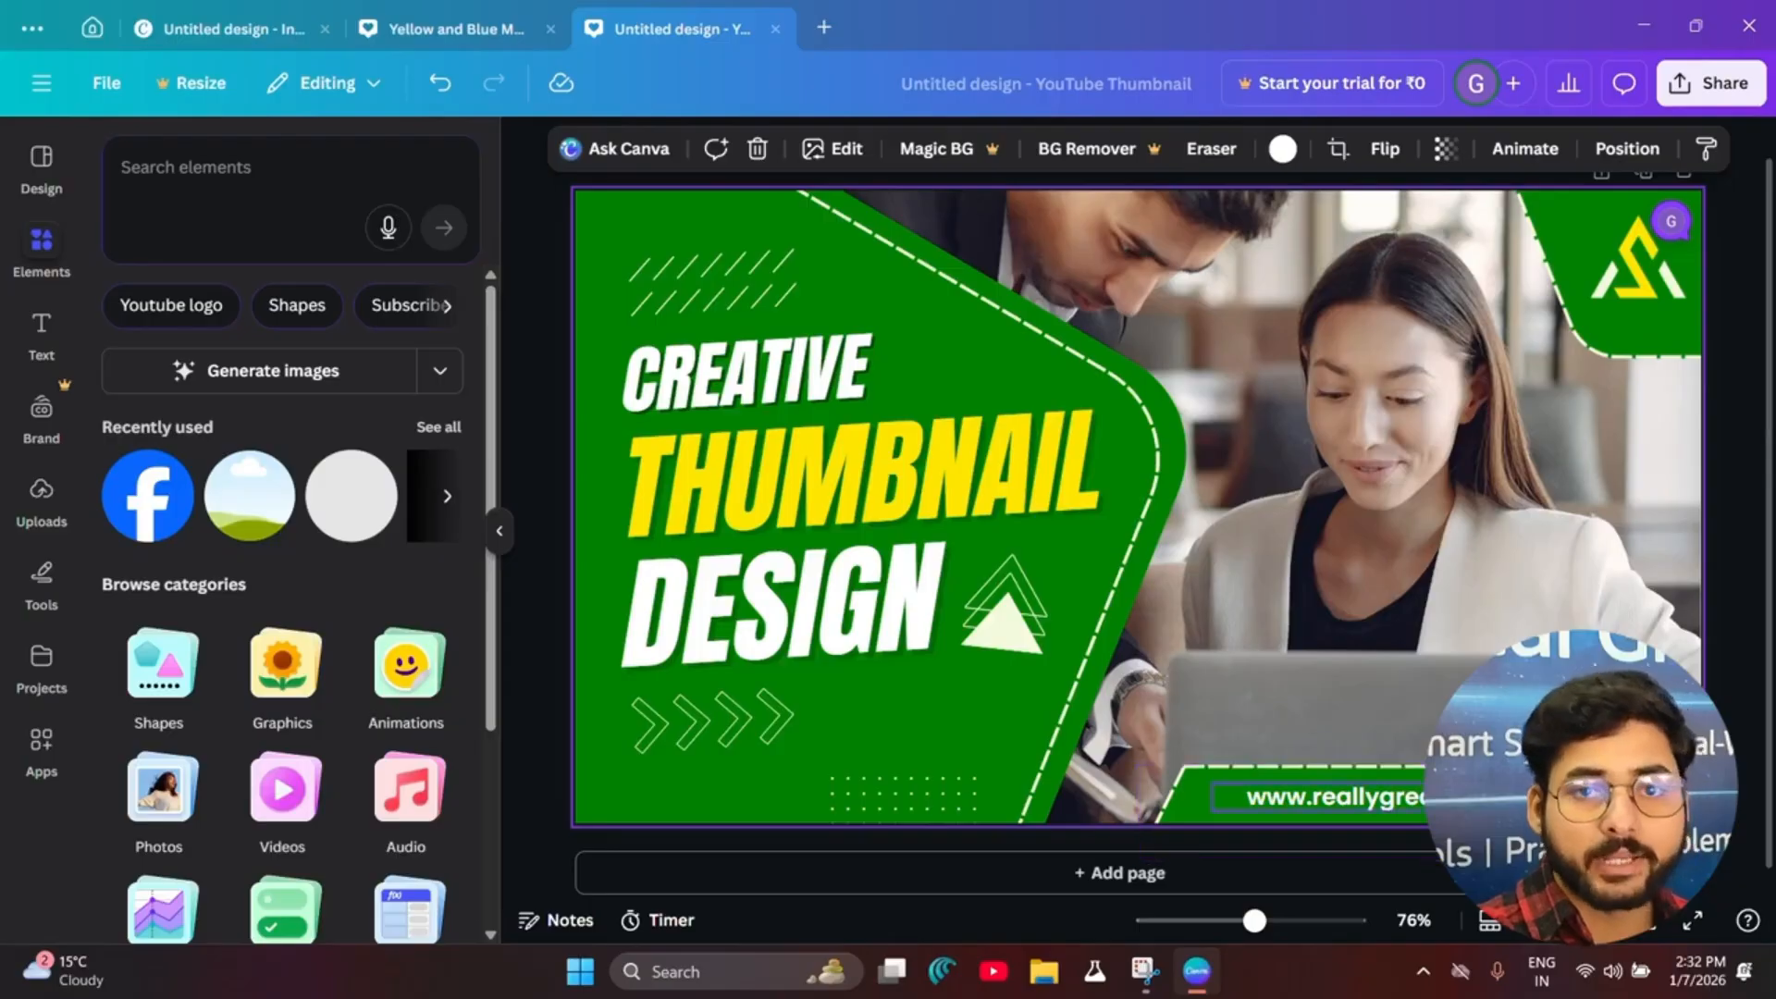
Step: Search the elements for "mango", browse only the graphics results, and remove the graphics filter
{"action": "left_click", "coordinate": [163, 172]}
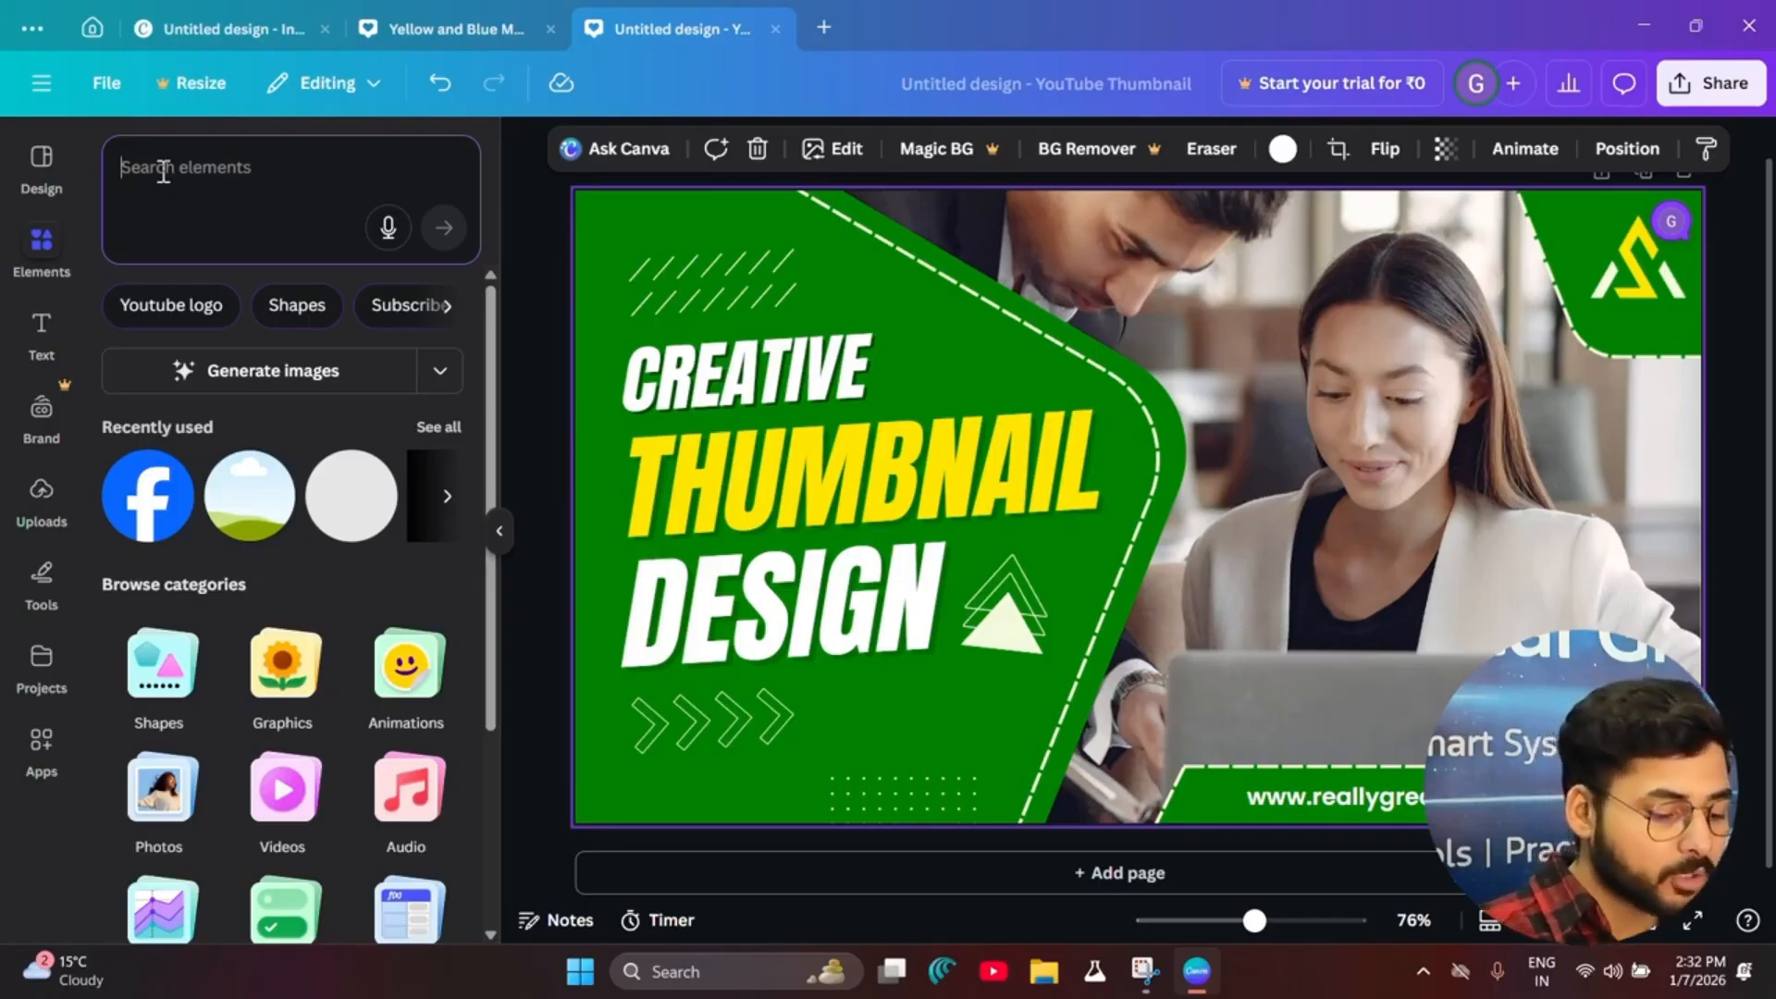
{"action": "type", "text": "mango"}
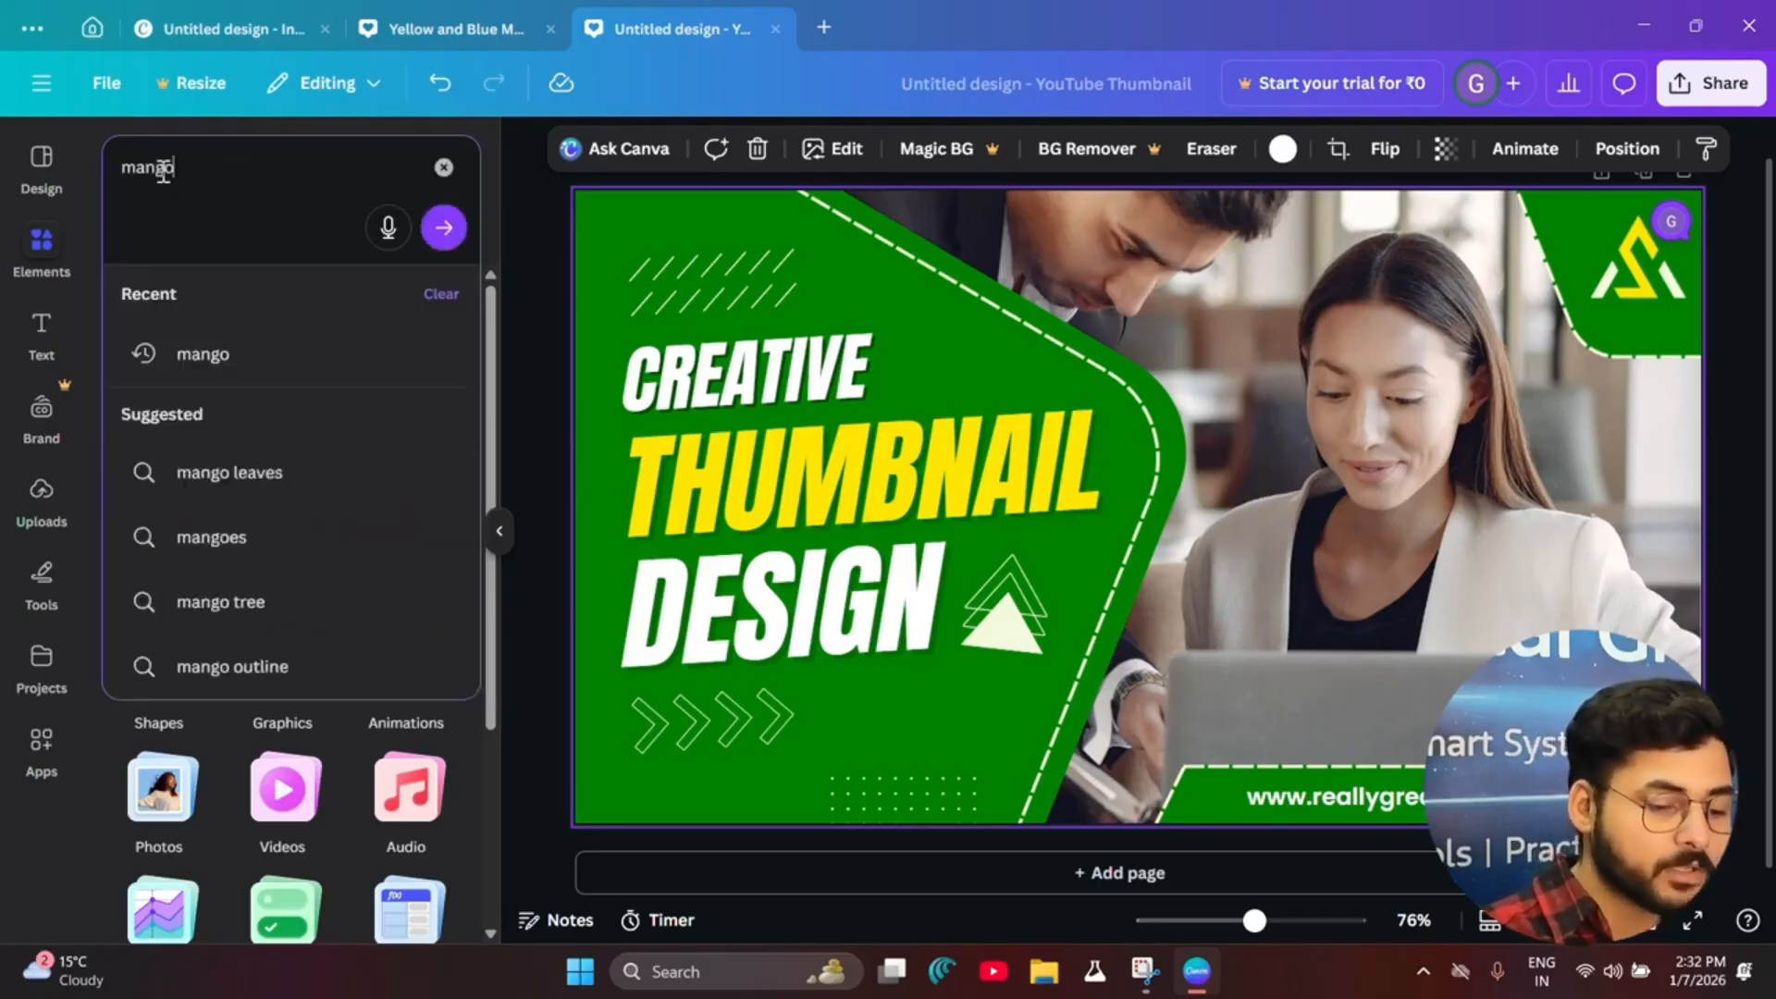
{"action": "key", "text": "Return"}
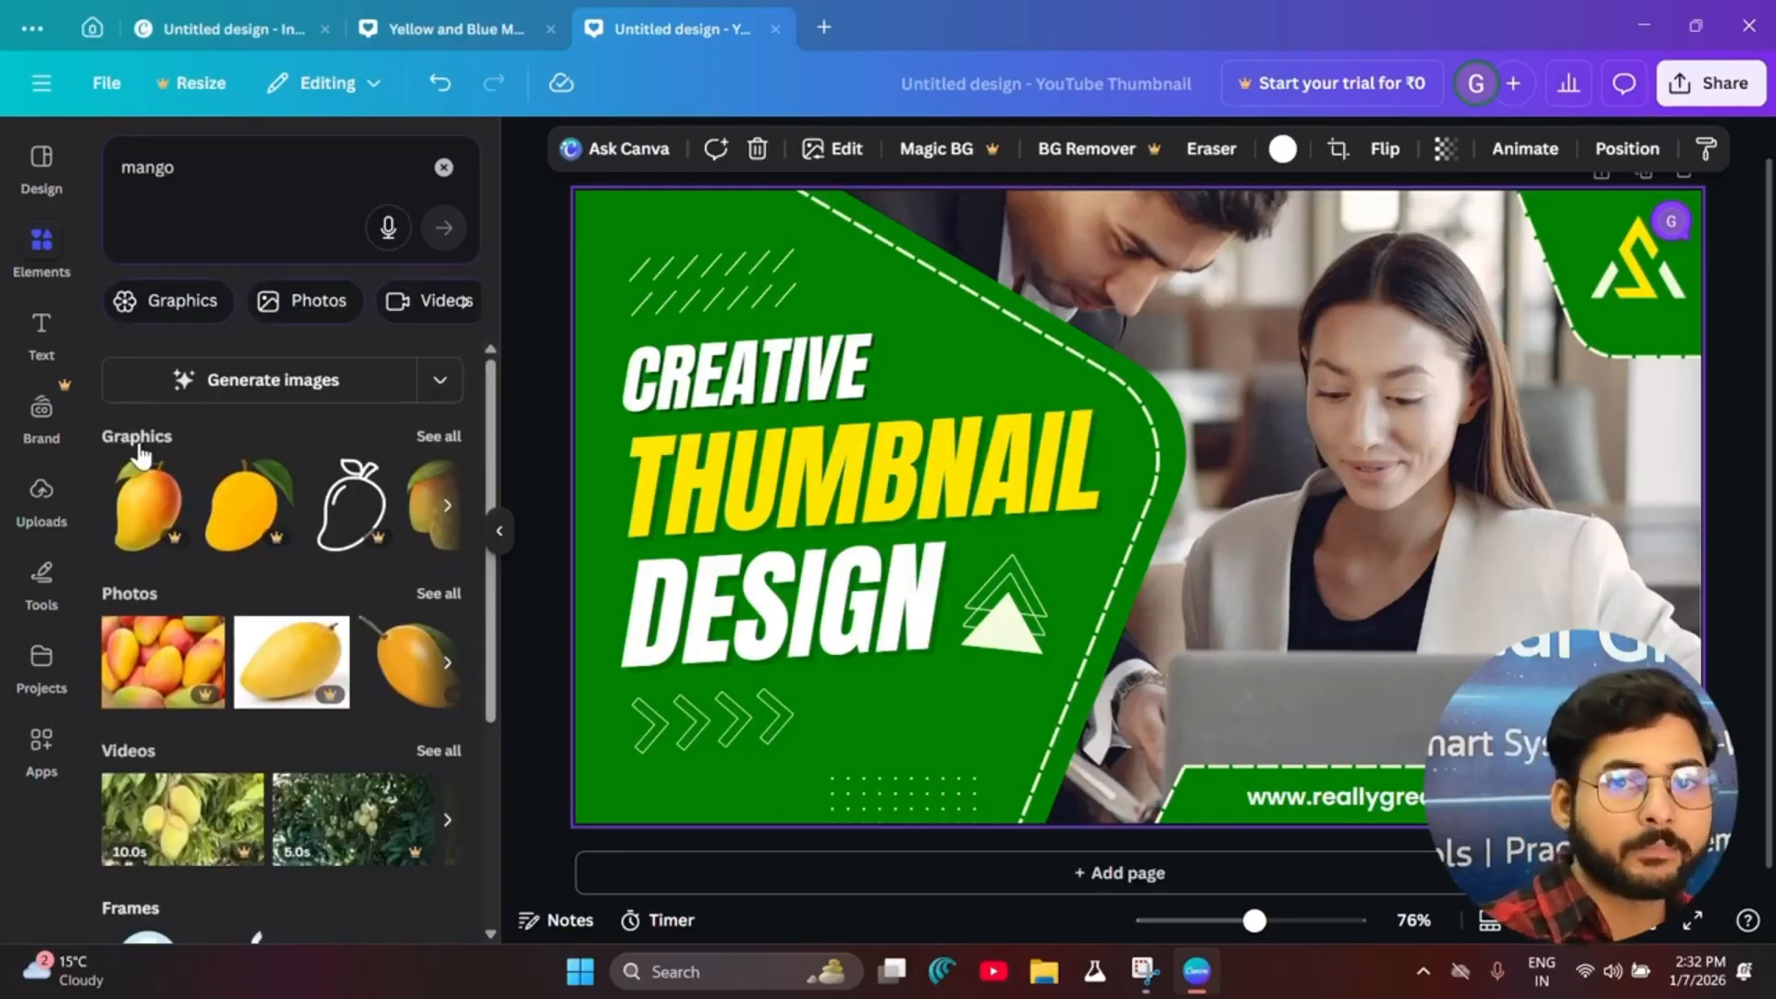
{"action": "left_click", "coordinate": [174, 303]}
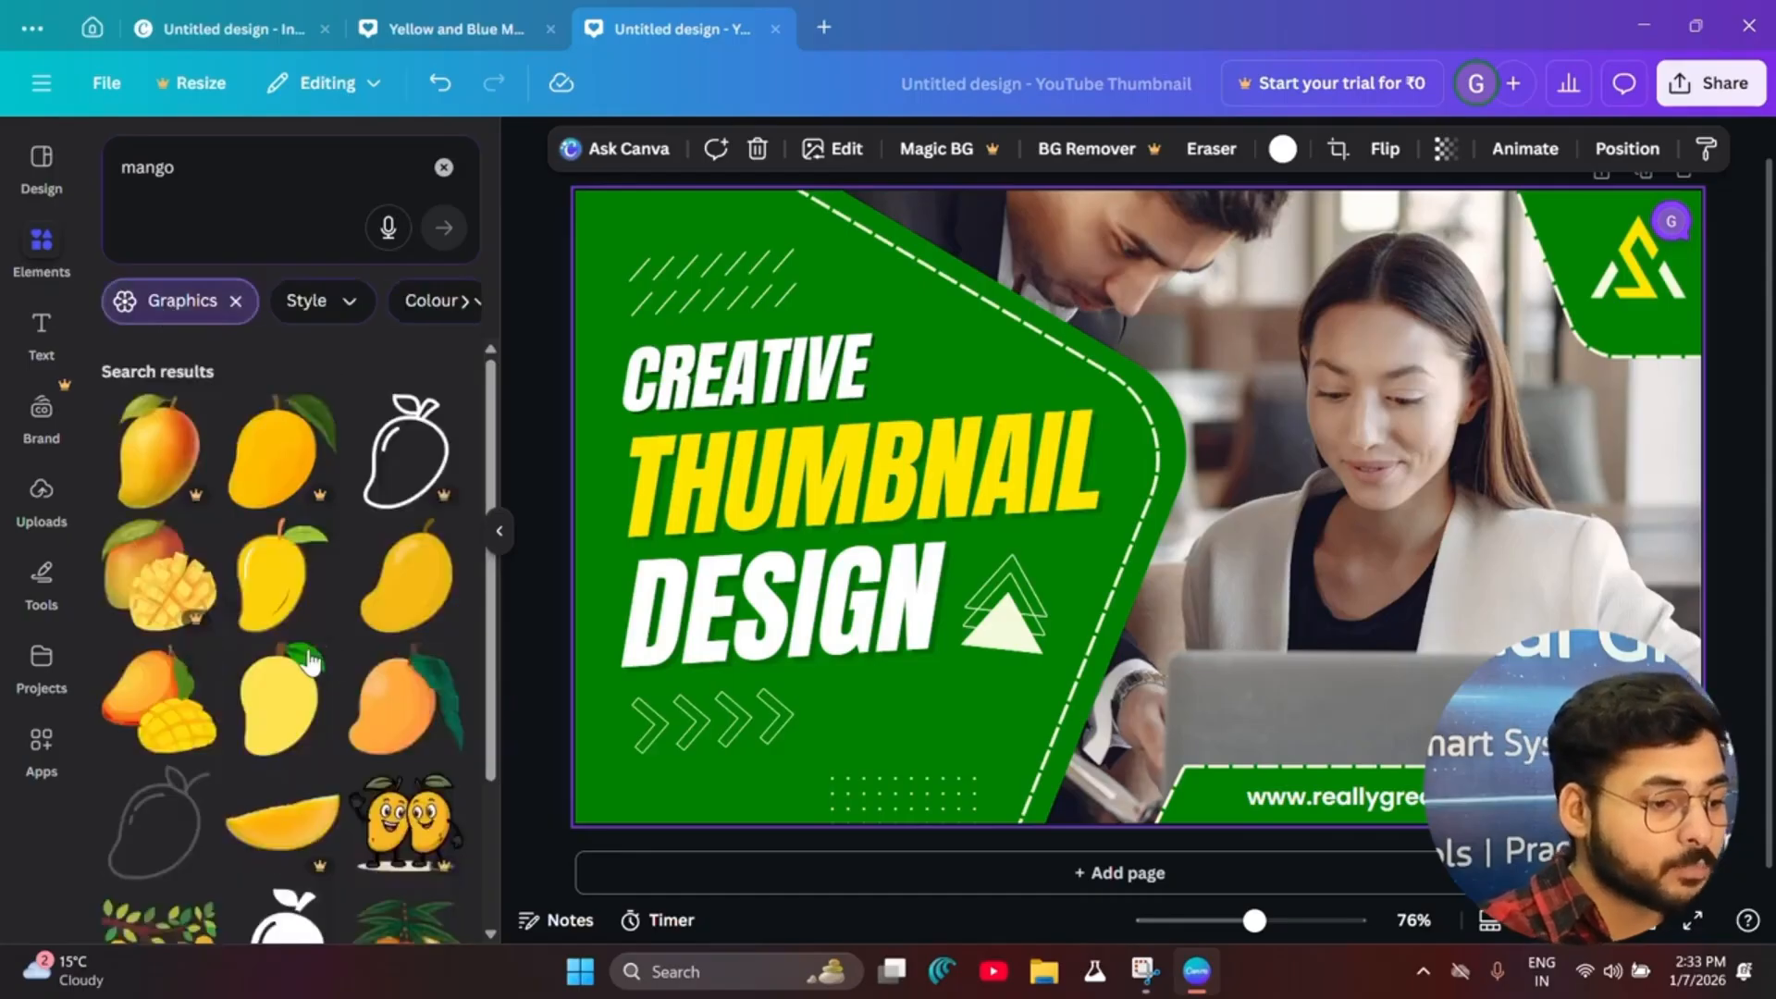
{"action": "scroll", "coordinate": [308, 662], "scroll_direction": "down", "scroll_amount": 5}
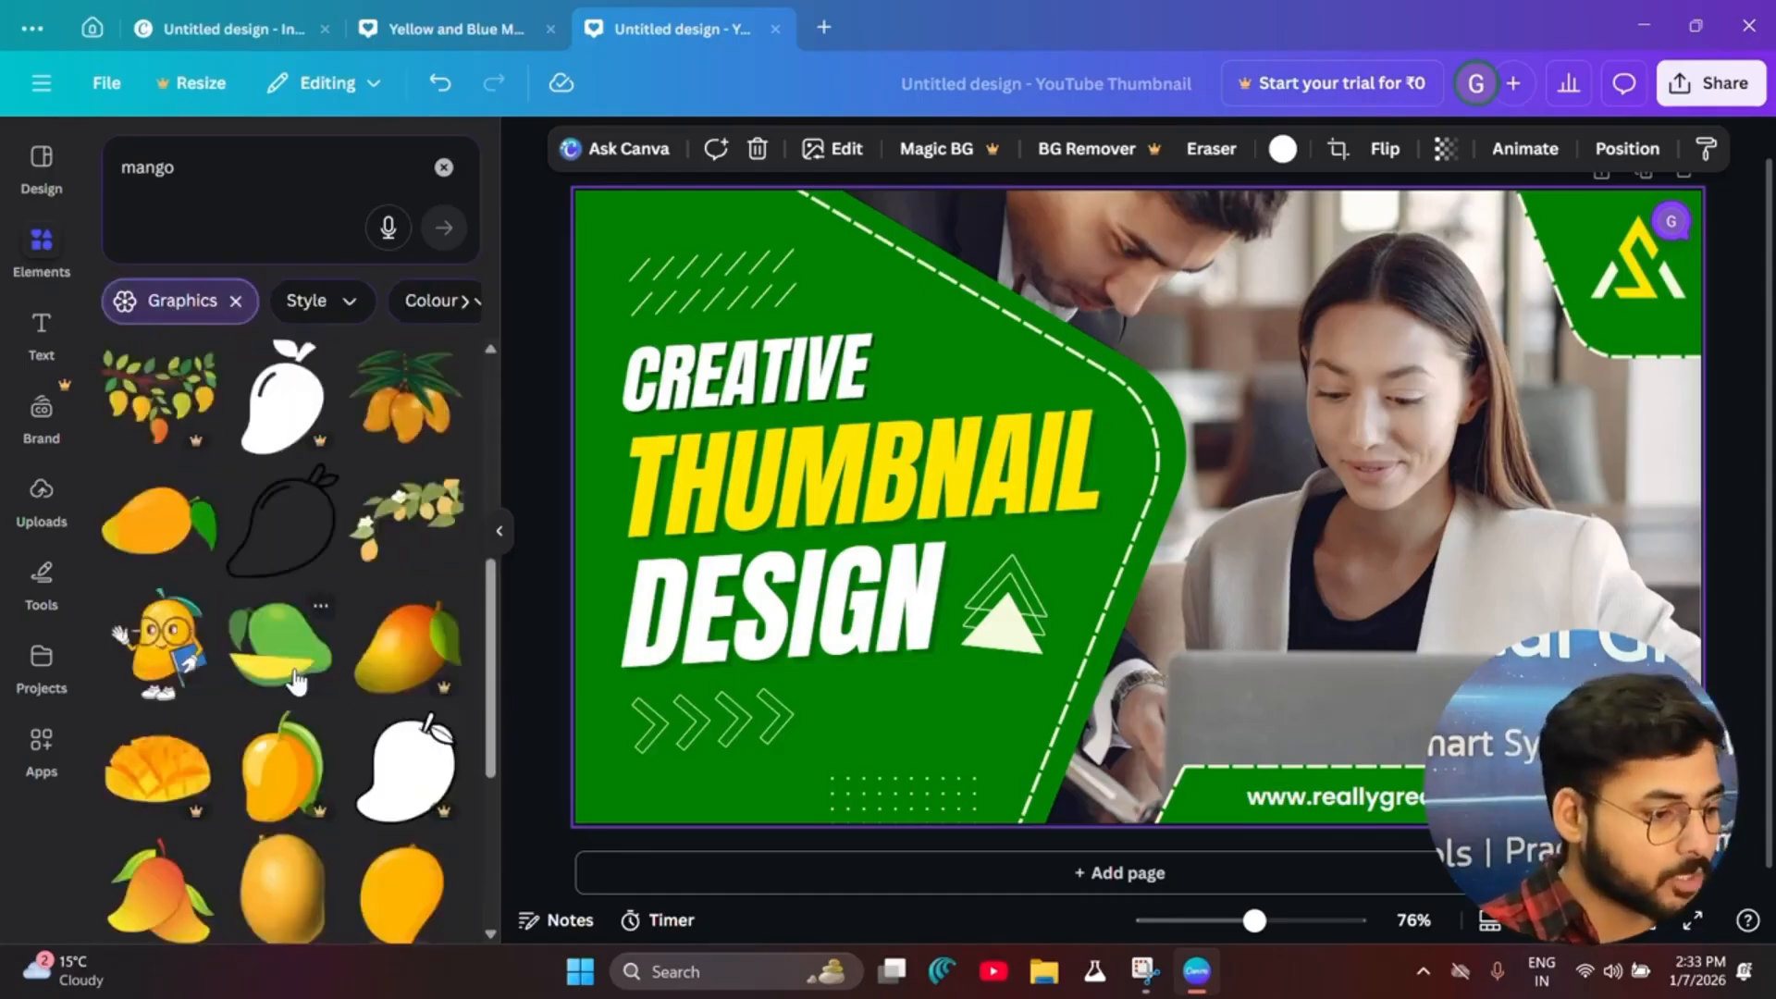
{"action": "left_click", "coordinate": [237, 301]}
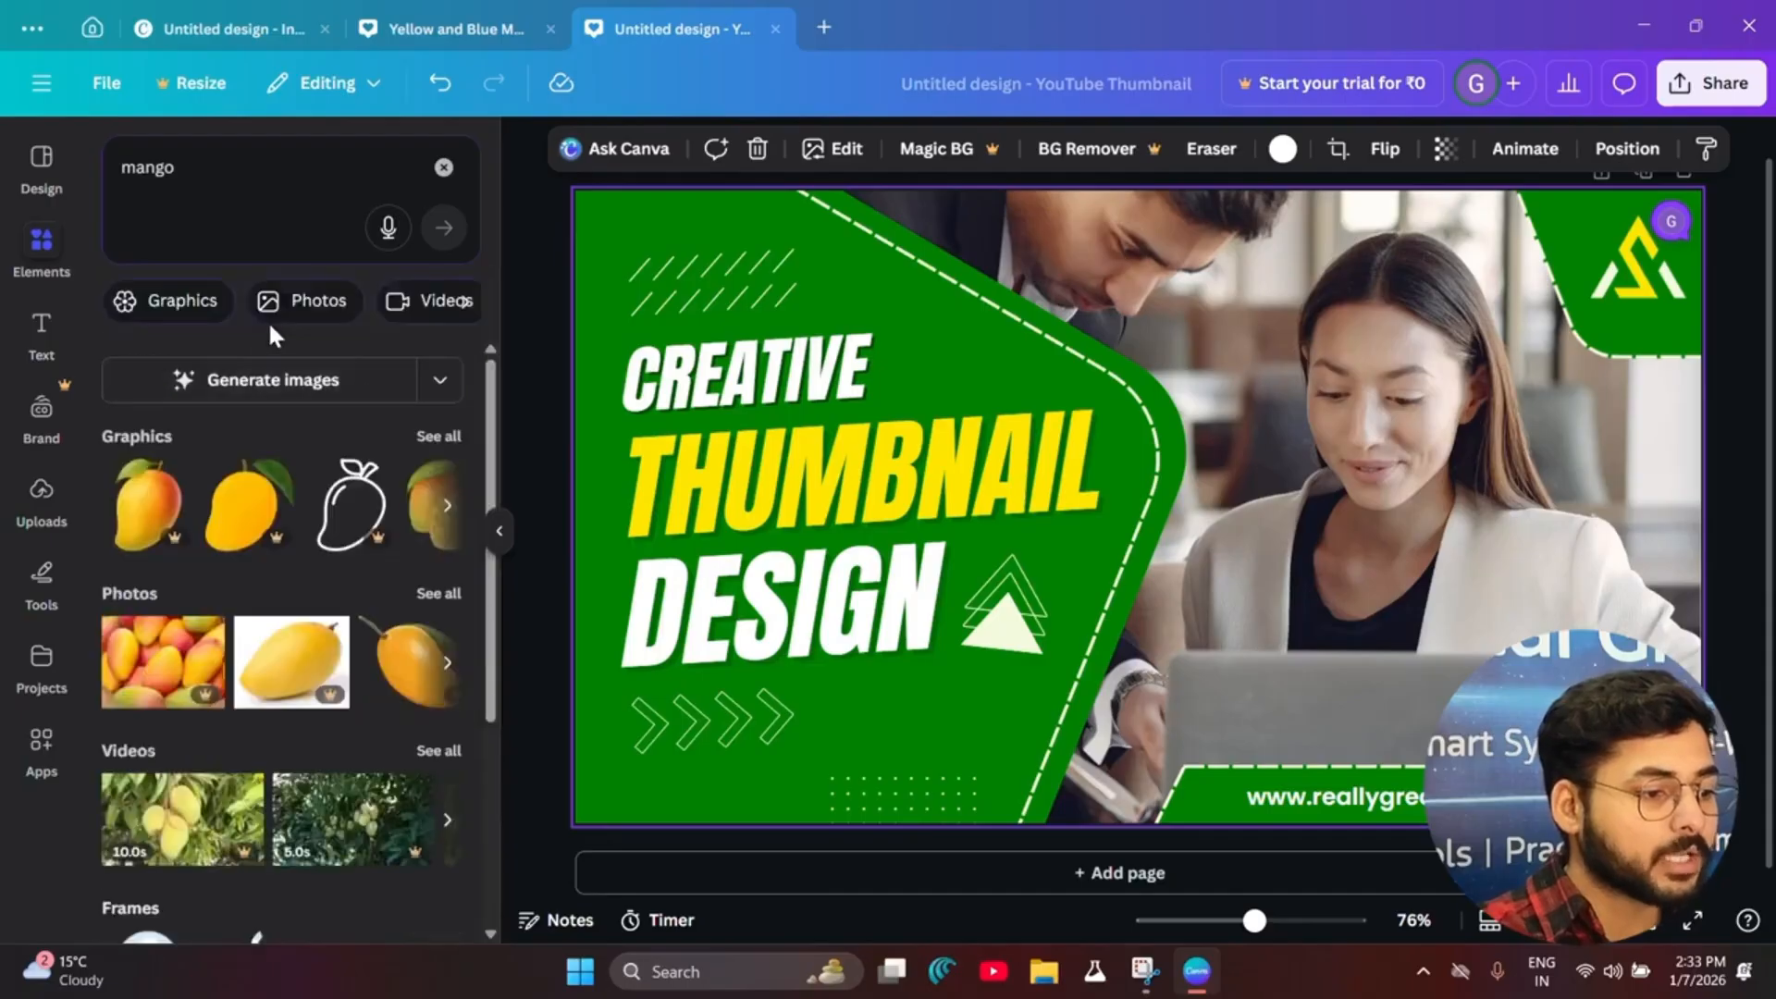
Step: Look through the remaining result categories for mango and filter the results to audio tracks
{"action": "left_click", "coordinate": [460, 302]}
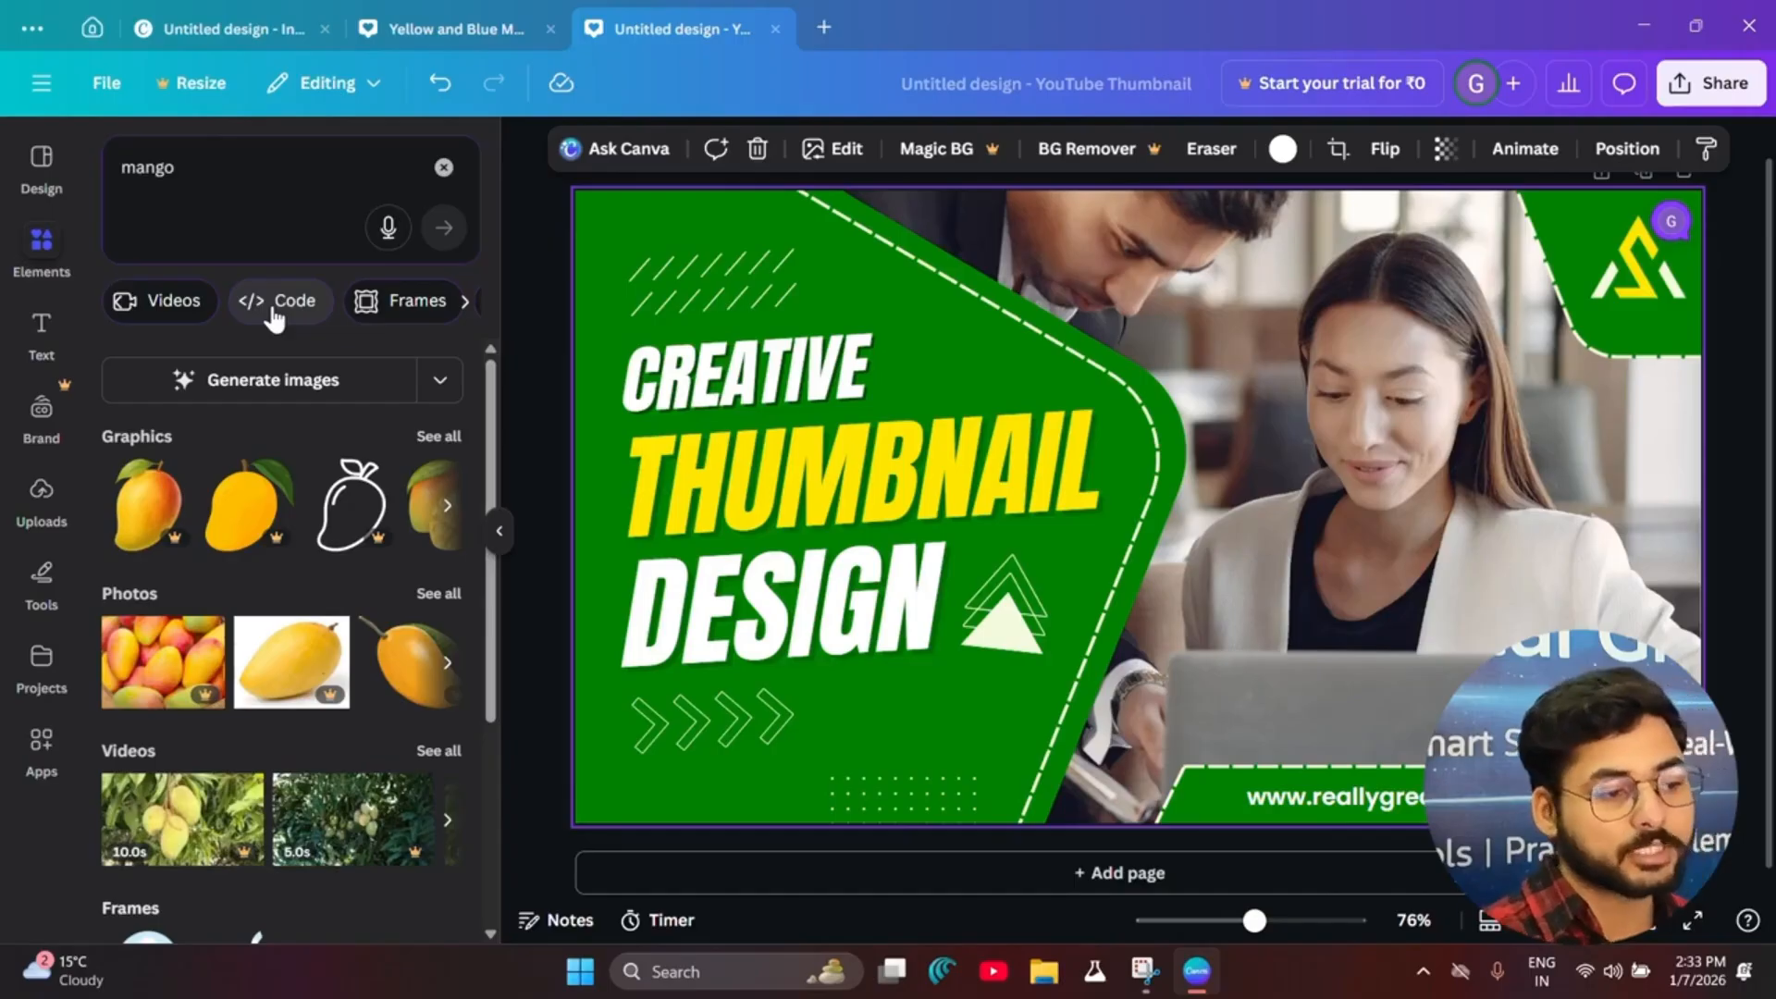
{"action": "scroll", "coordinate": [274, 317], "scroll_direction": "right", "scroll_amount": 2}
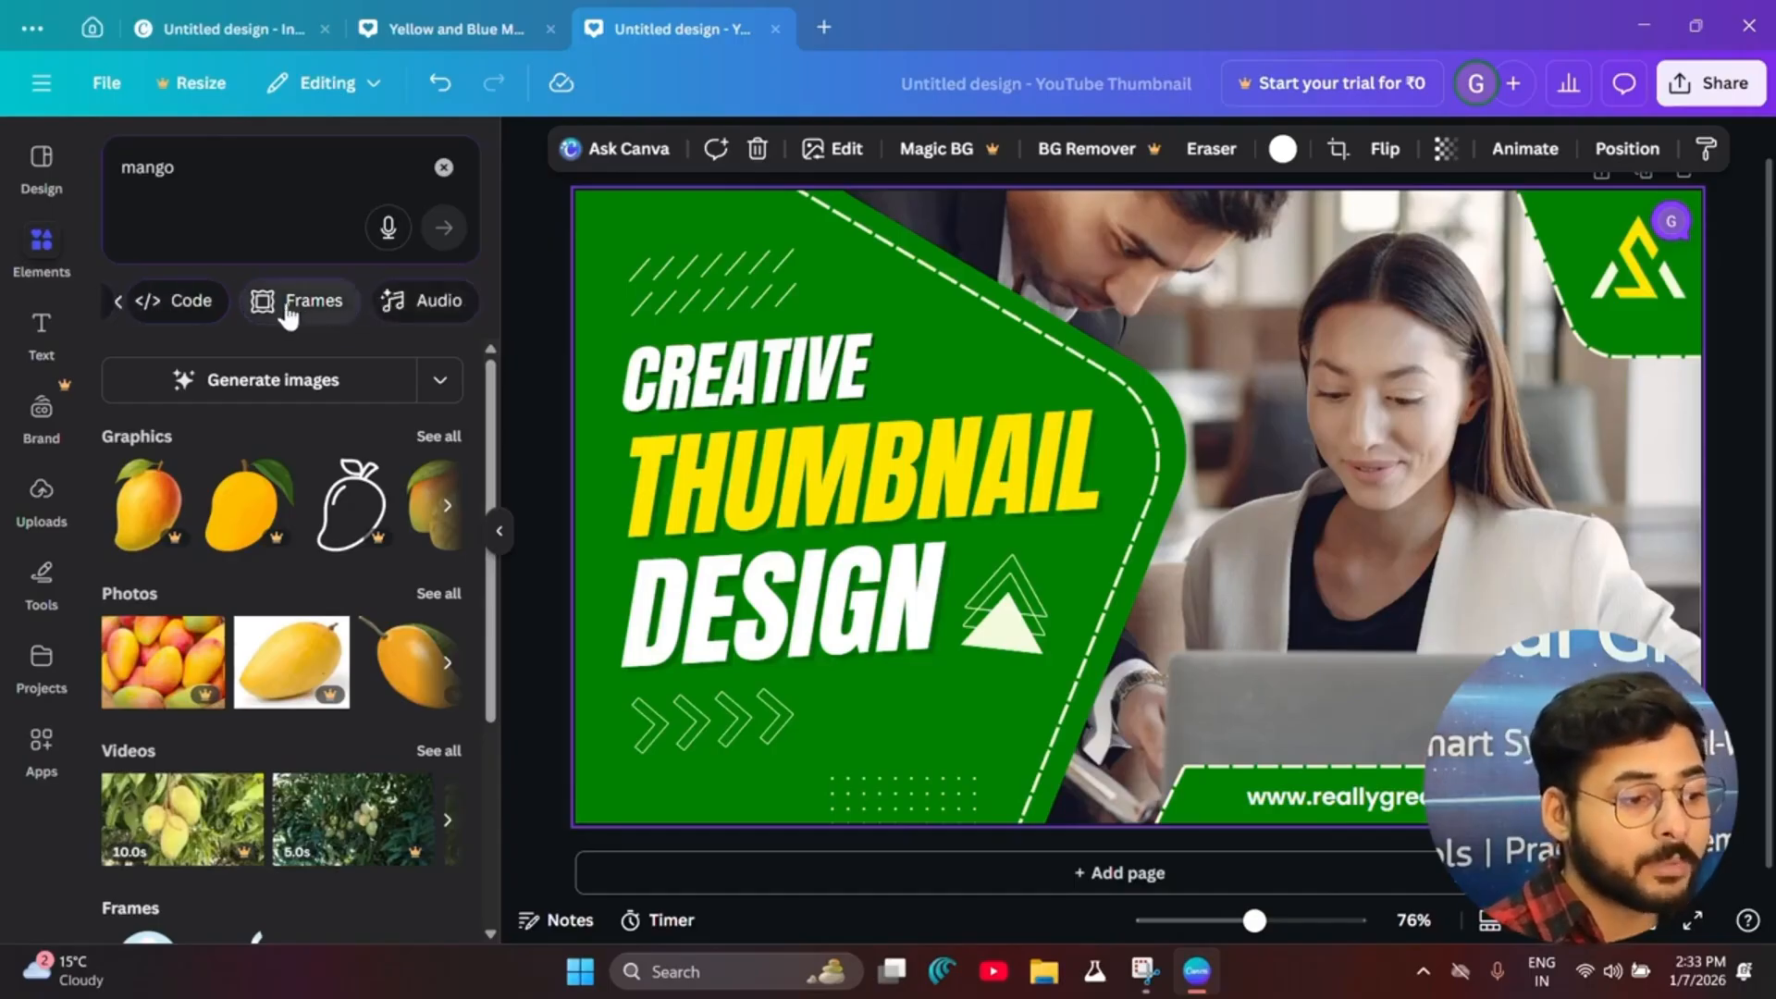
{"action": "left_click", "coordinate": [401, 305]}
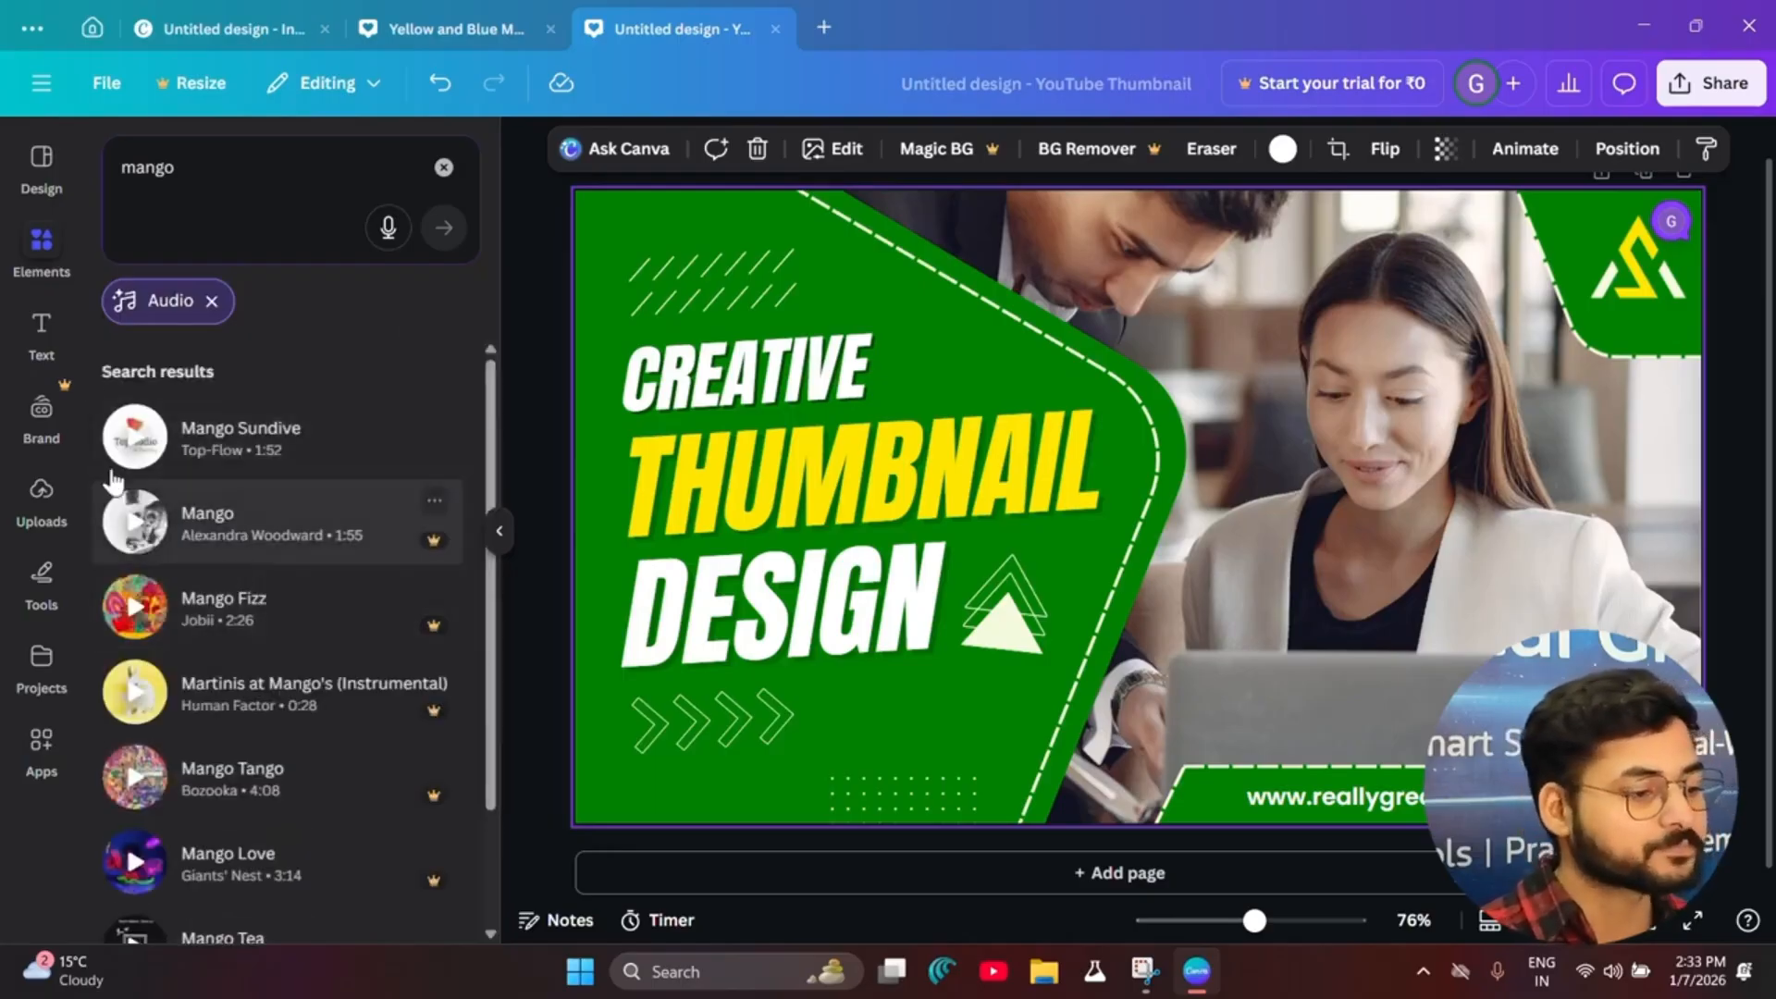
Step: Add a plain paragraph text box and two copies of the glowing Sparkle font combination to the blank page 2
{"action": "left_click", "coordinate": [50, 335]}
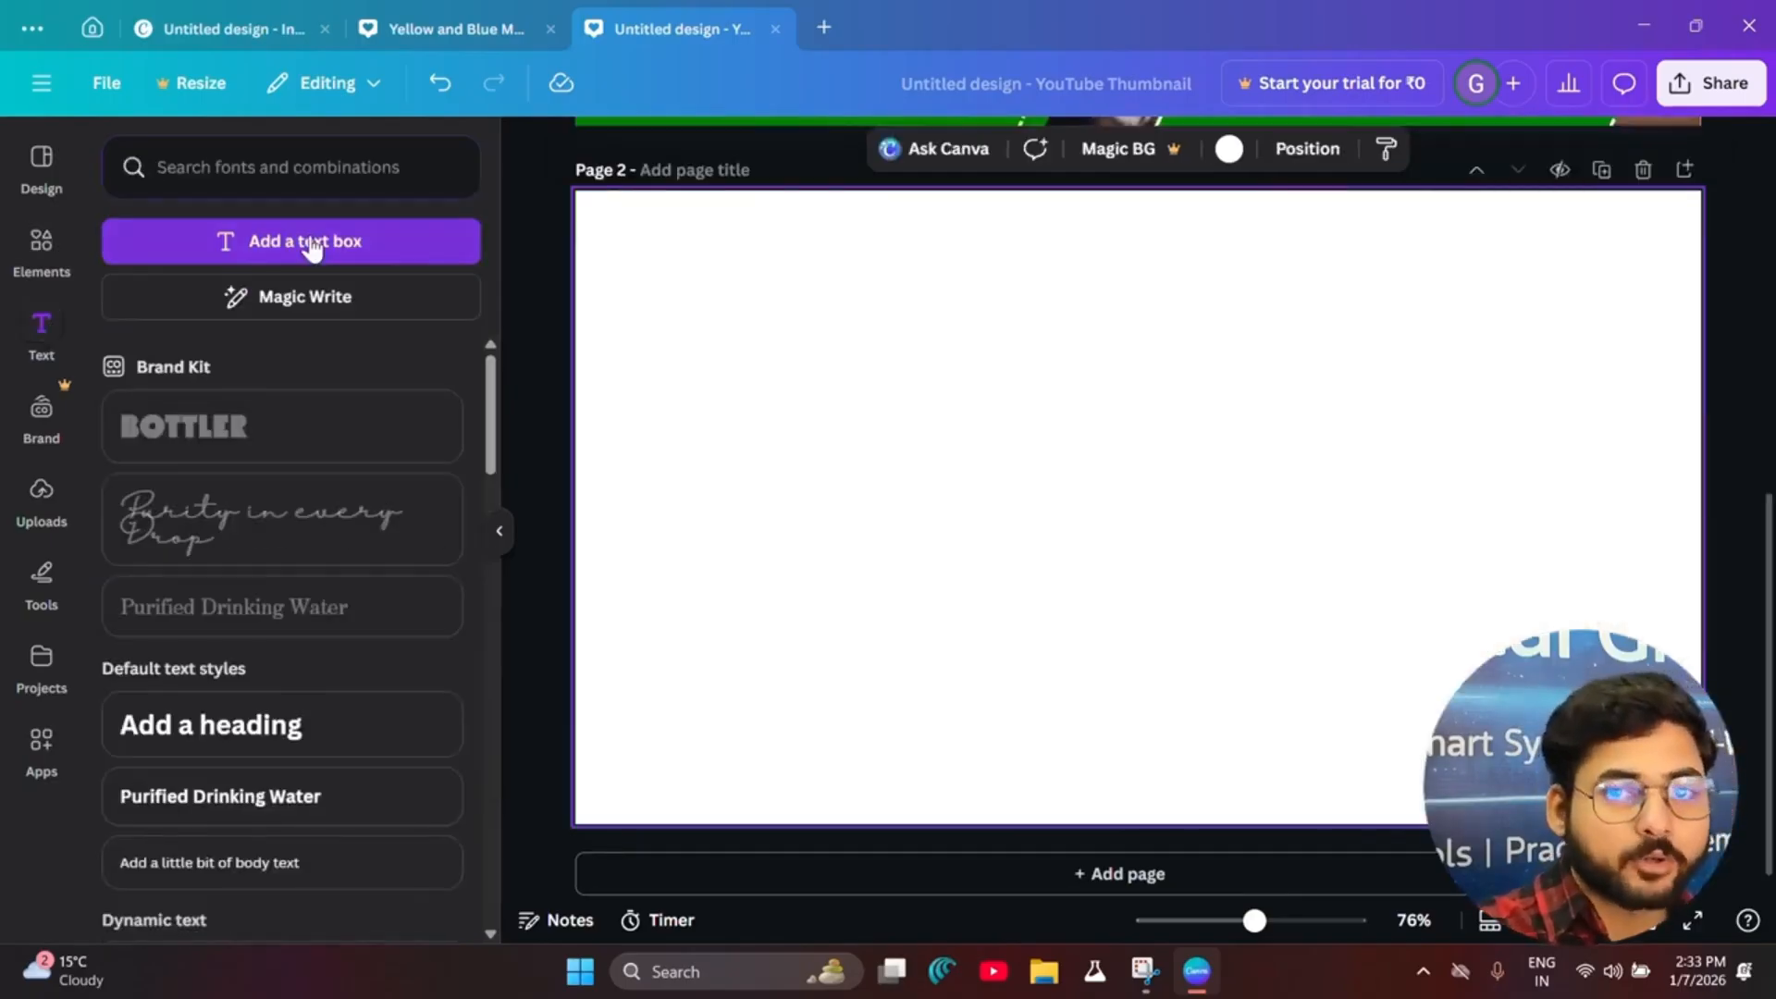
{"action": "left_click", "coordinate": [312, 242]}
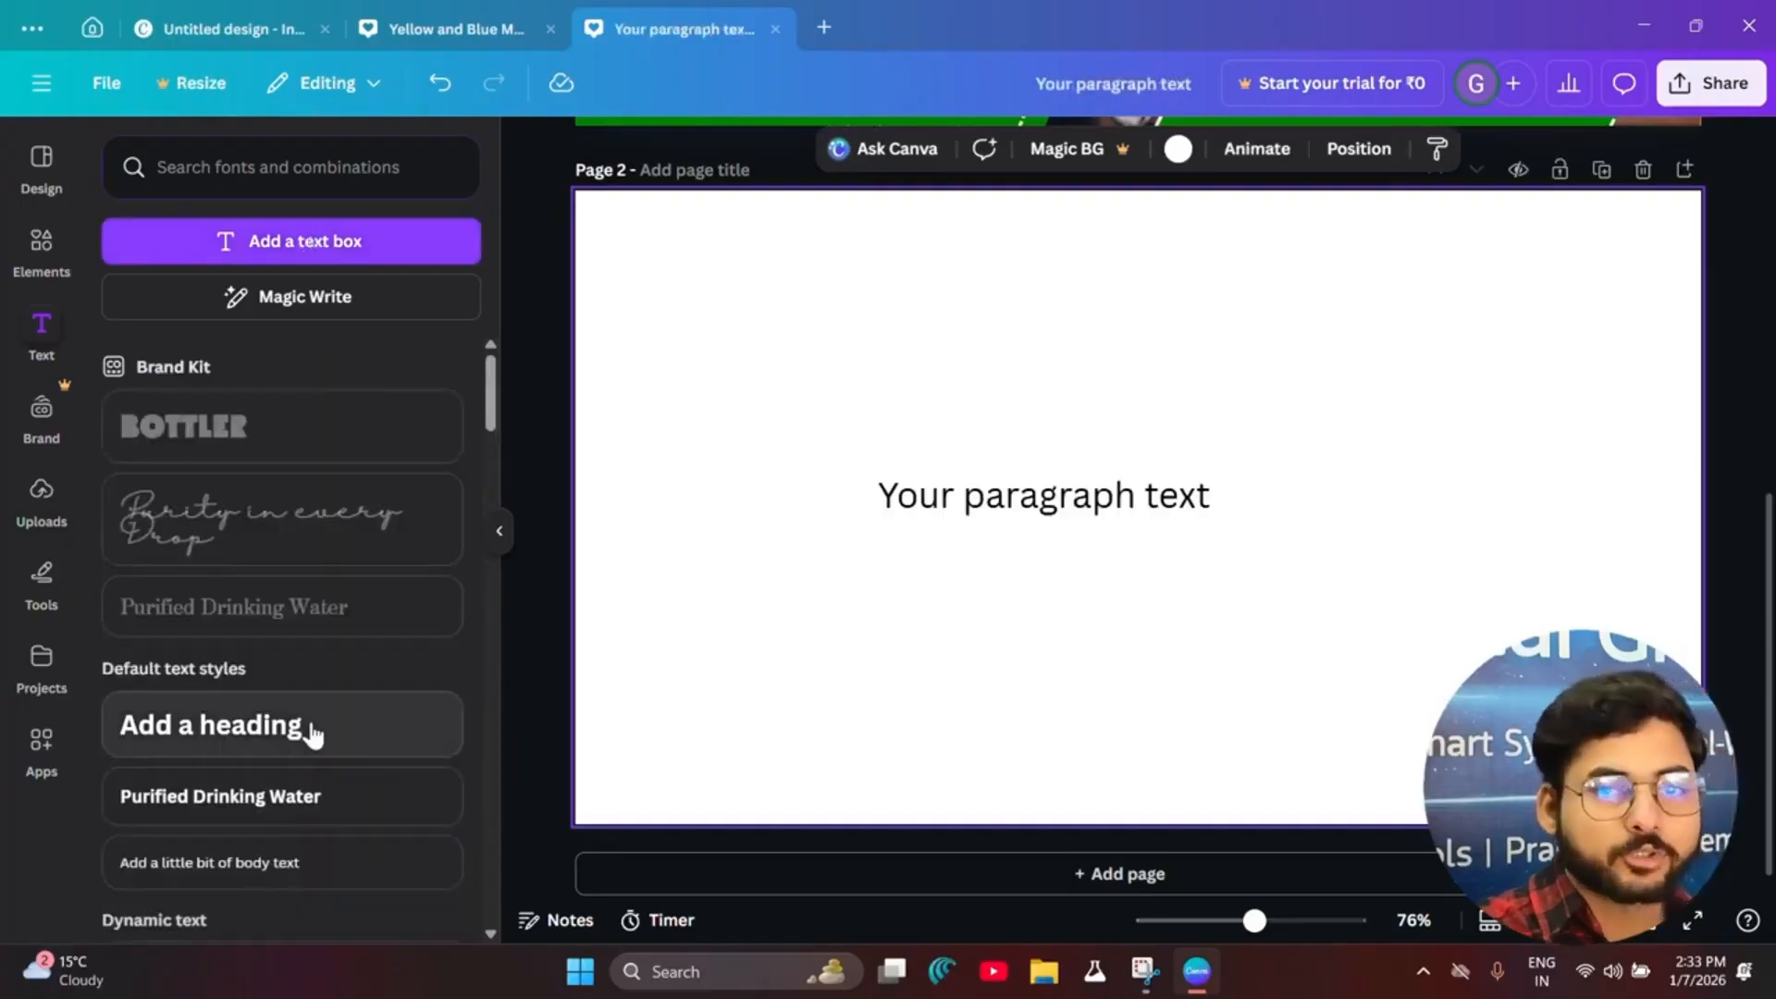
{"action": "scroll", "coordinate": [314, 733], "scroll_direction": "down", "scroll_amount": 8}
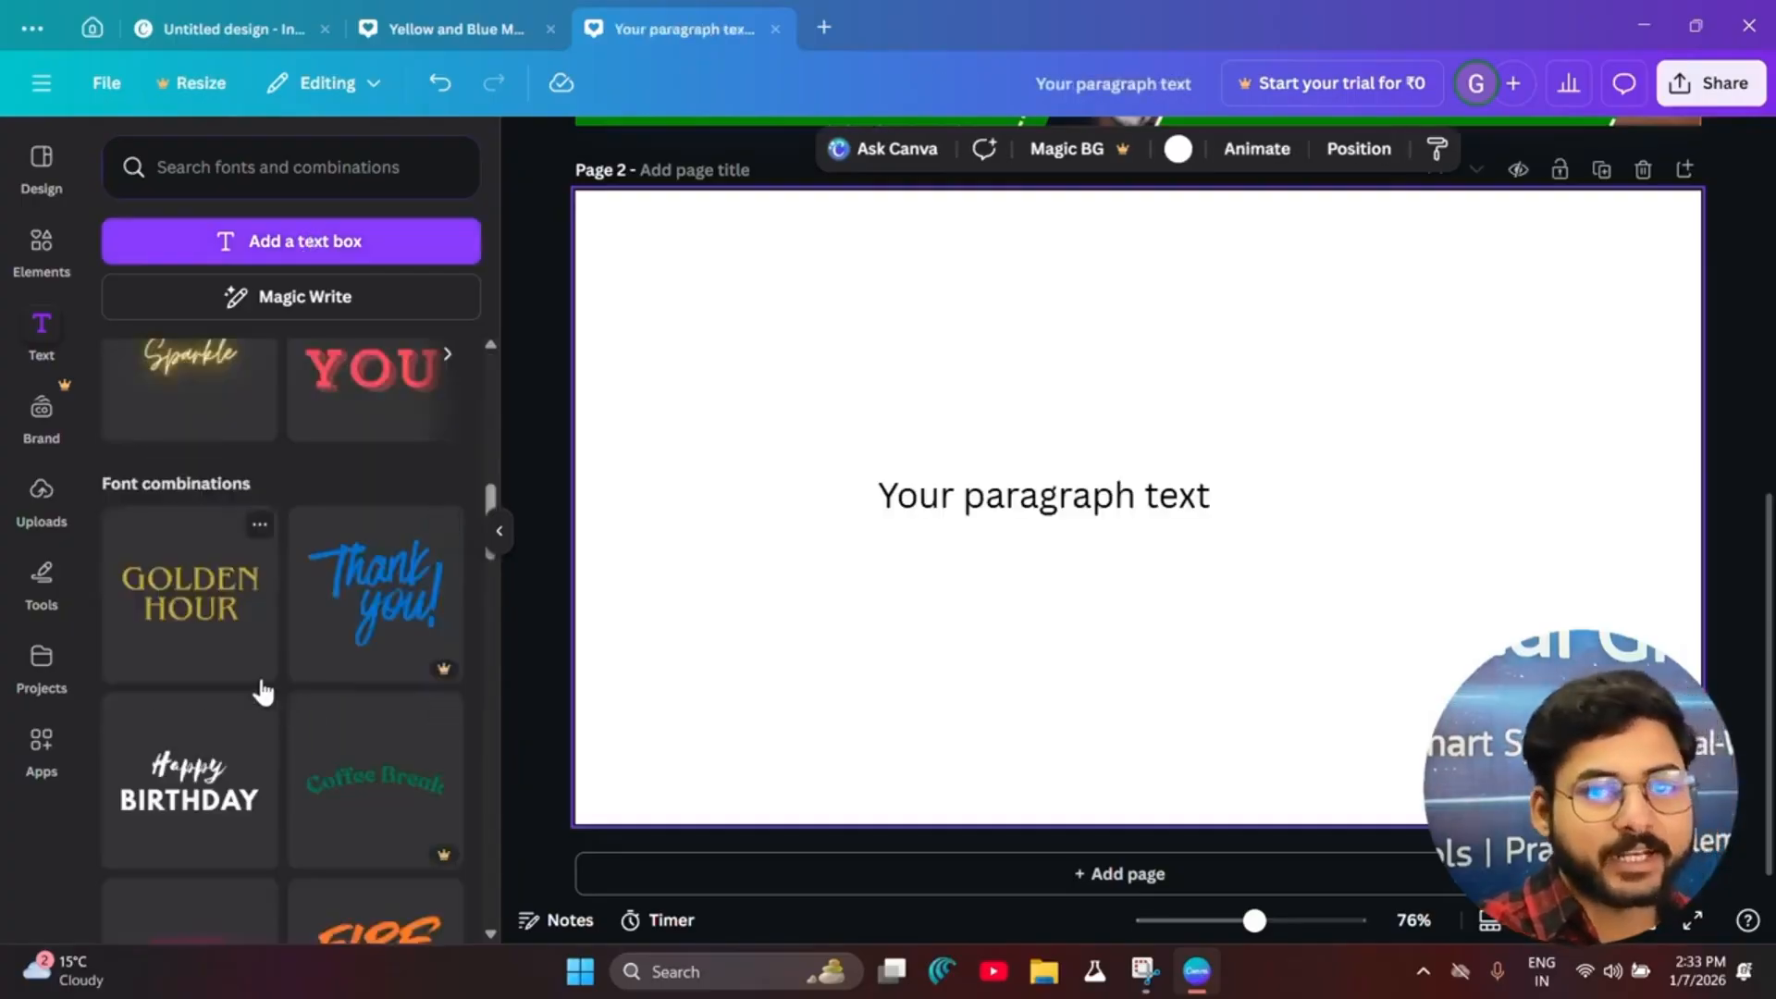
{"action": "scroll", "coordinate": [264, 689], "scroll_direction": "down", "scroll_amount": 1}
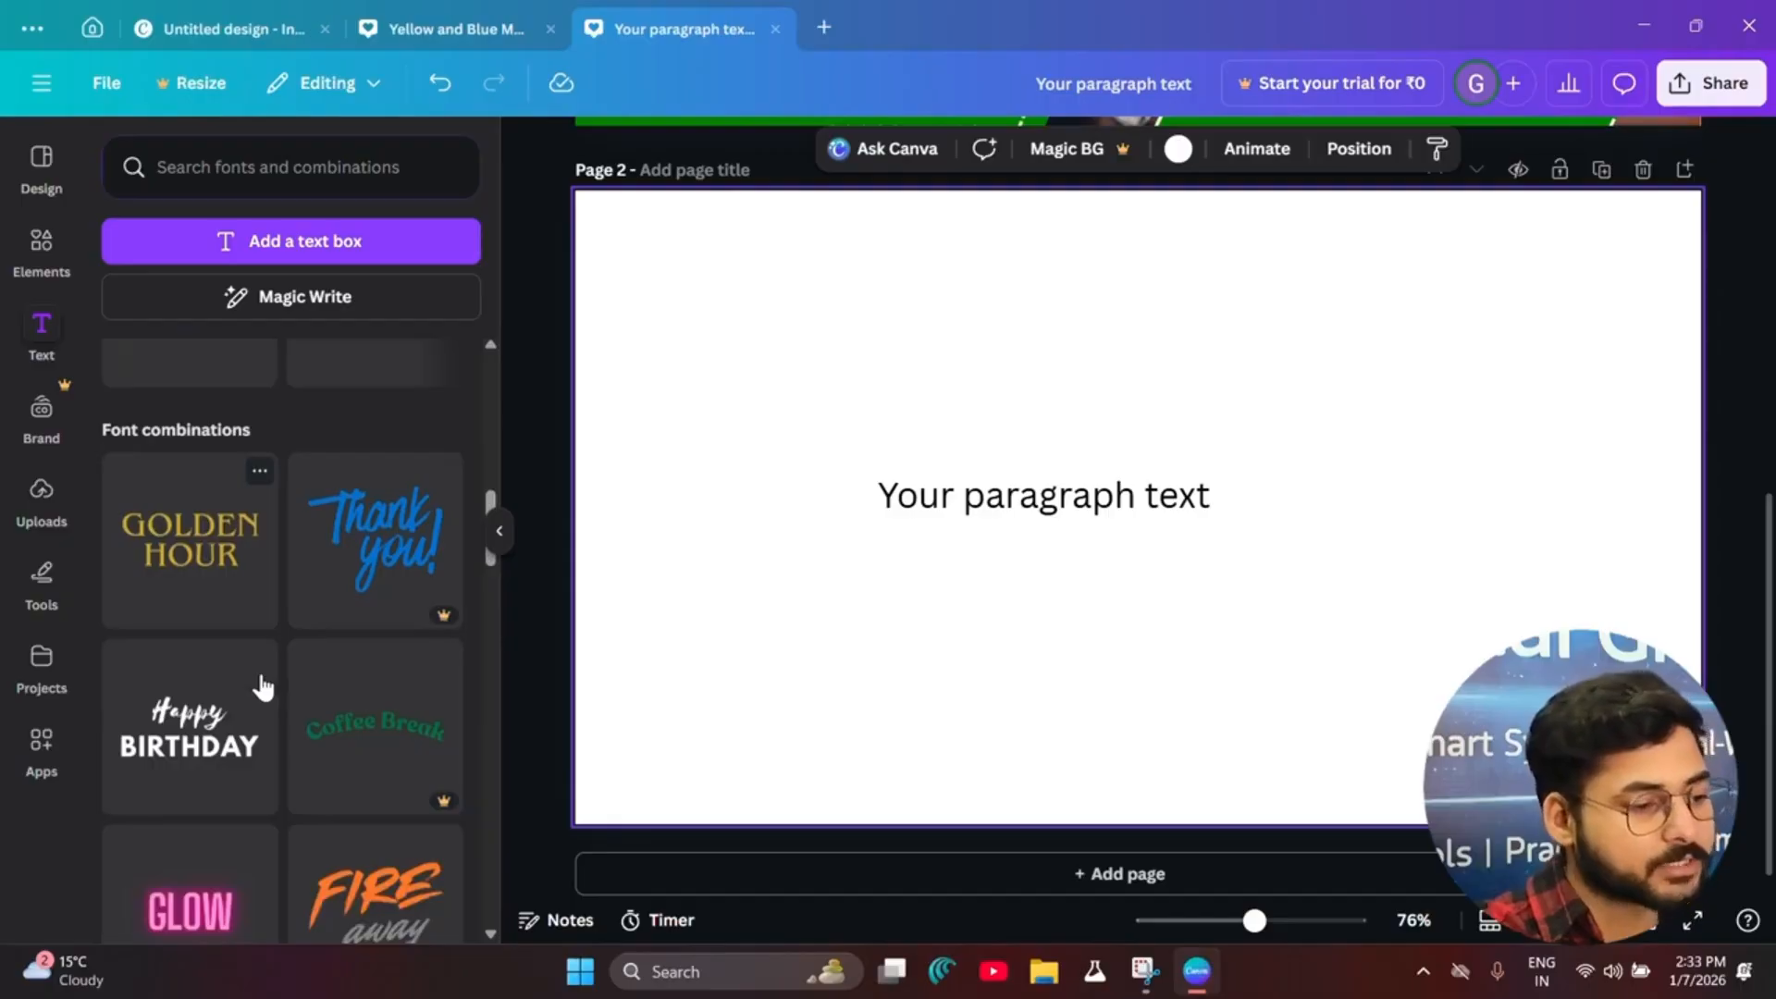
{"action": "scroll", "coordinate": [264, 686], "scroll_direction": "down", "scroll_amount": 5}
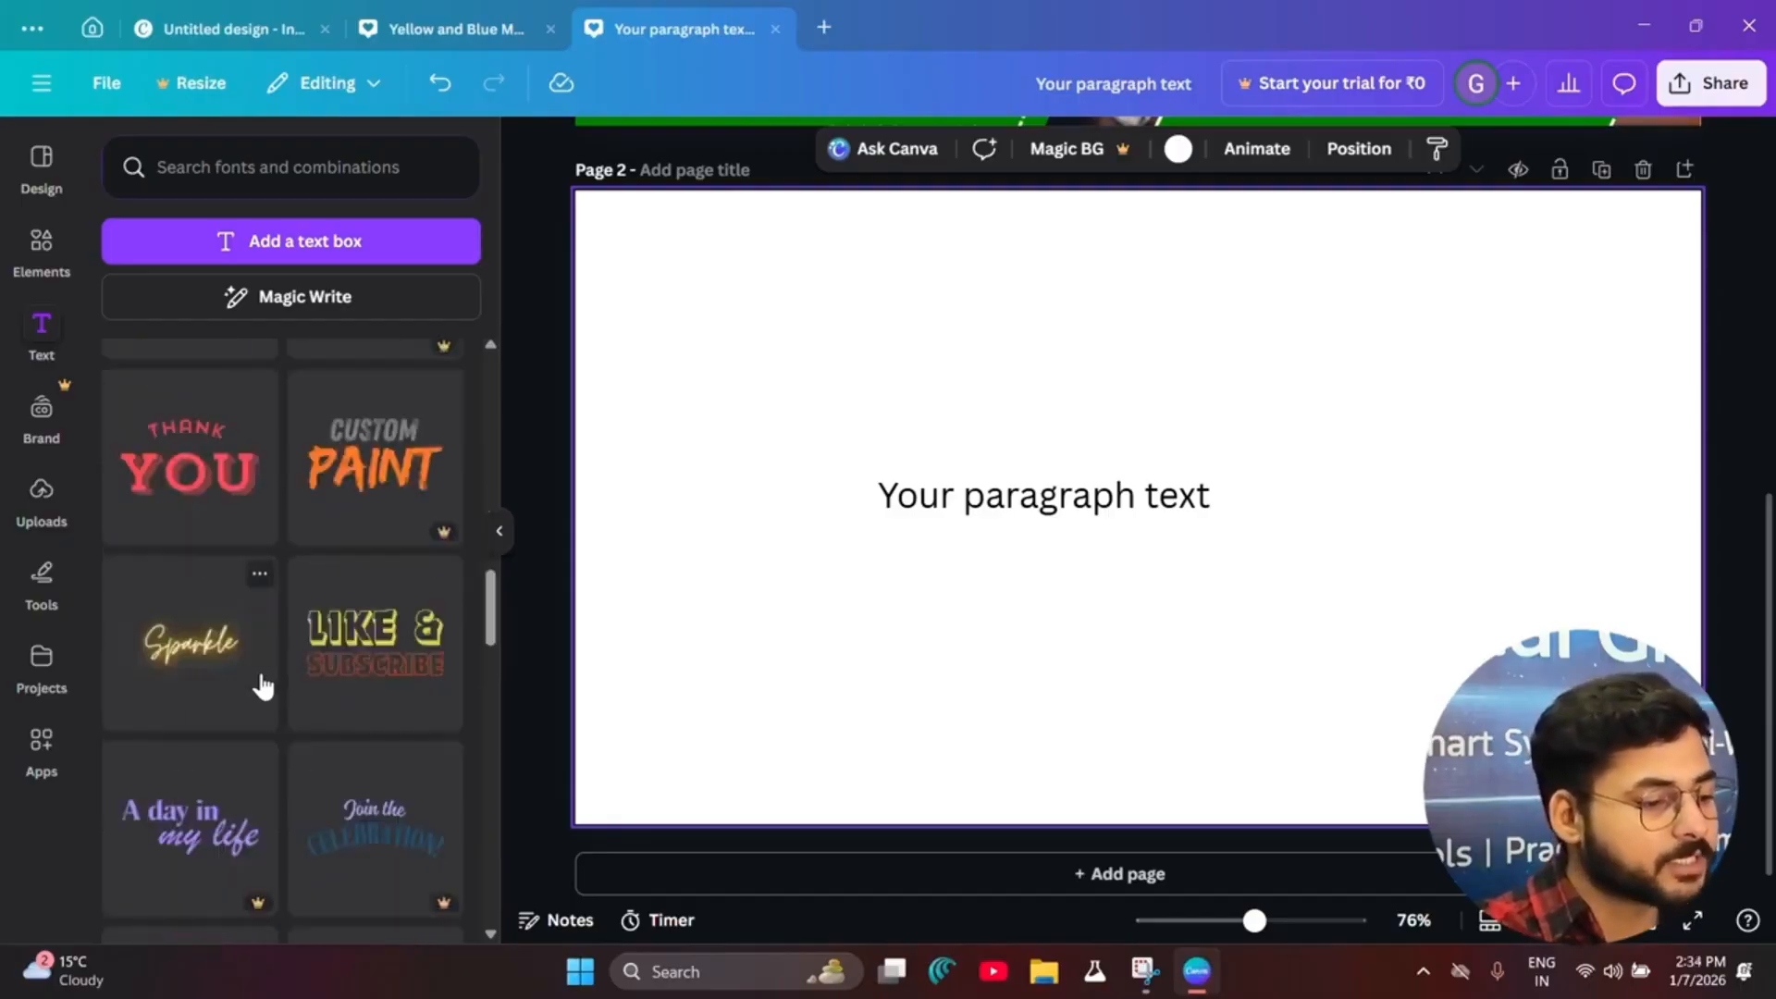
{"action": "left_click", "coordinate": [214, 648]}
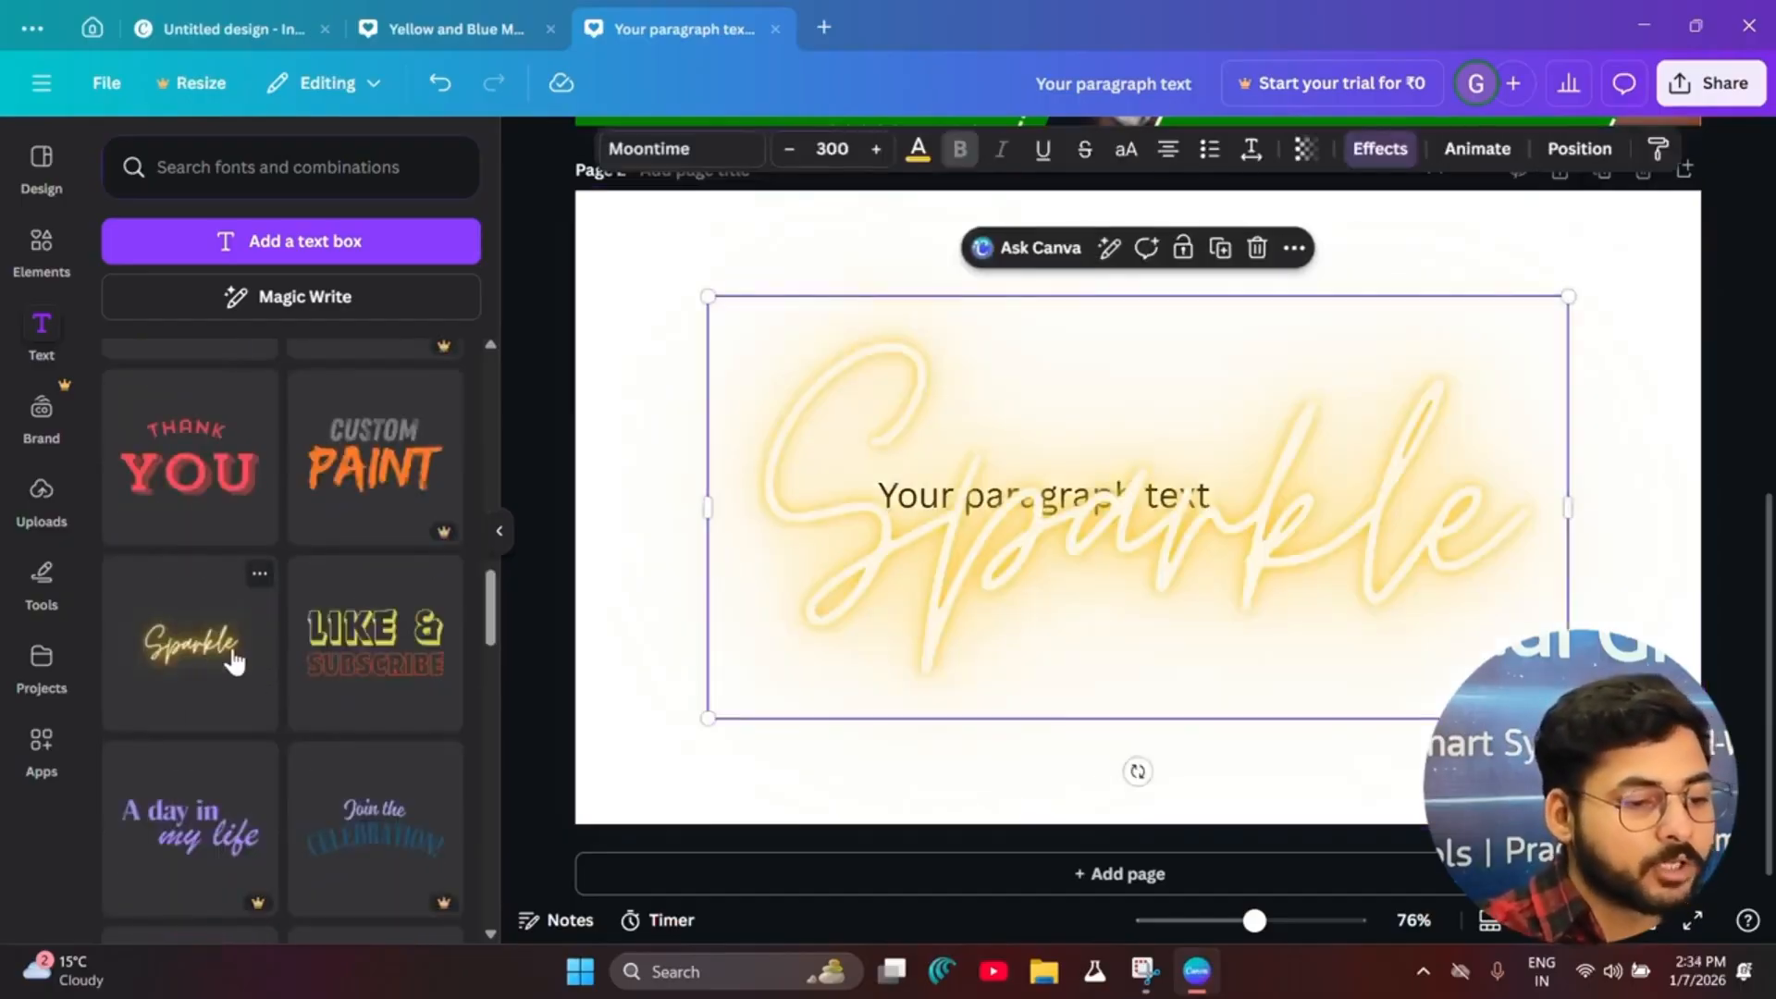
{"action": "left_click_drag", "start_coordinate": [1122, 594], "coordinate": [1115, 586]}
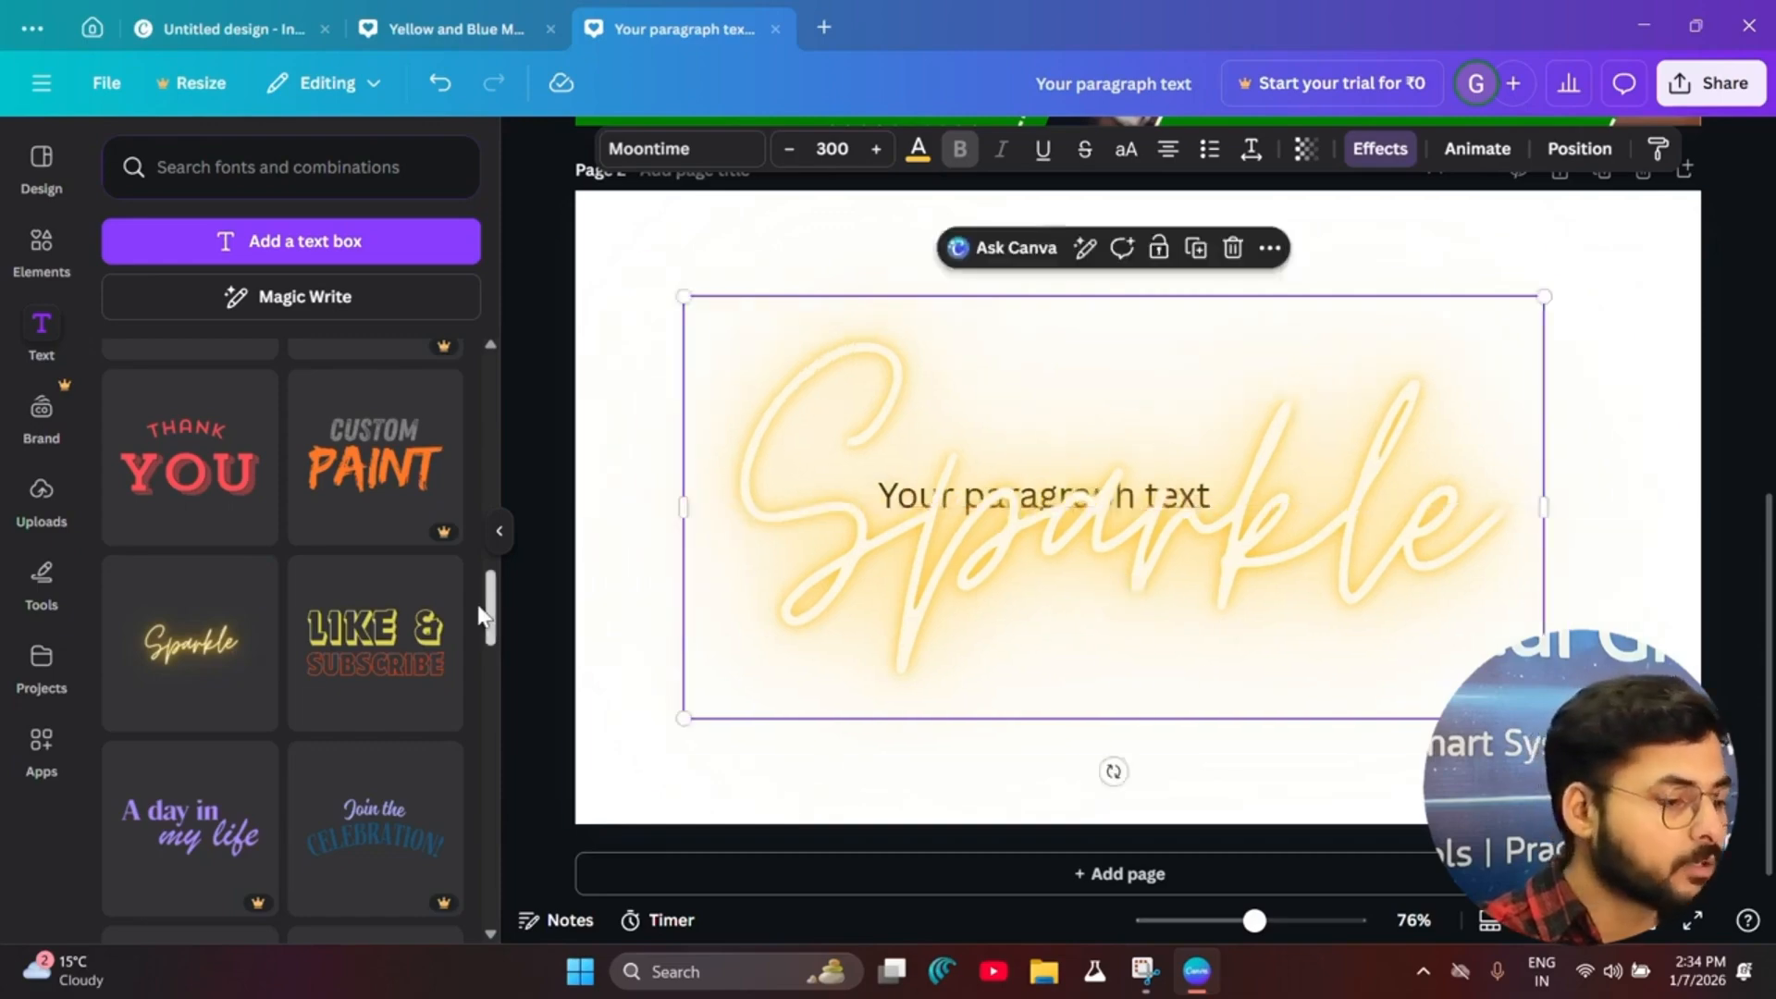
{"action": "left_click_drag", "start_coordinate": [192, 643], "coordinate": [1023, 435]}
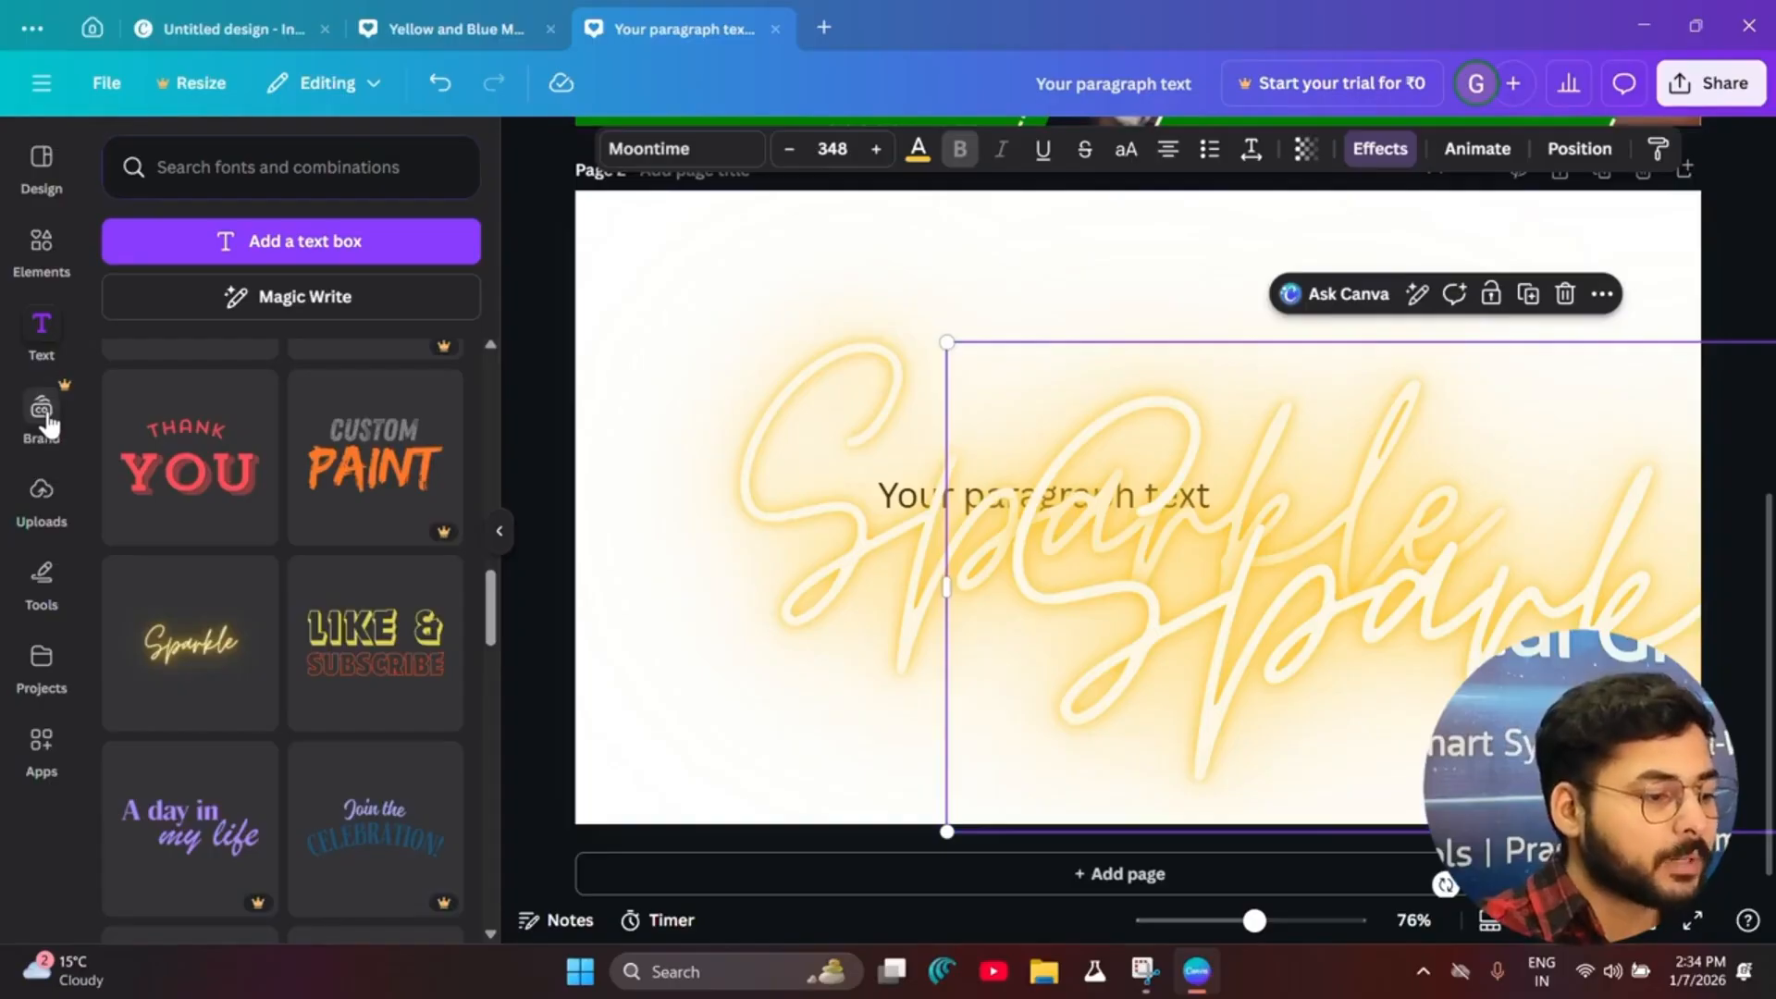
Step: Look through the Brand Kit assets, the uploaded images and the drawing tools
{"action": "left_click", "coordinate": [41, 412]}
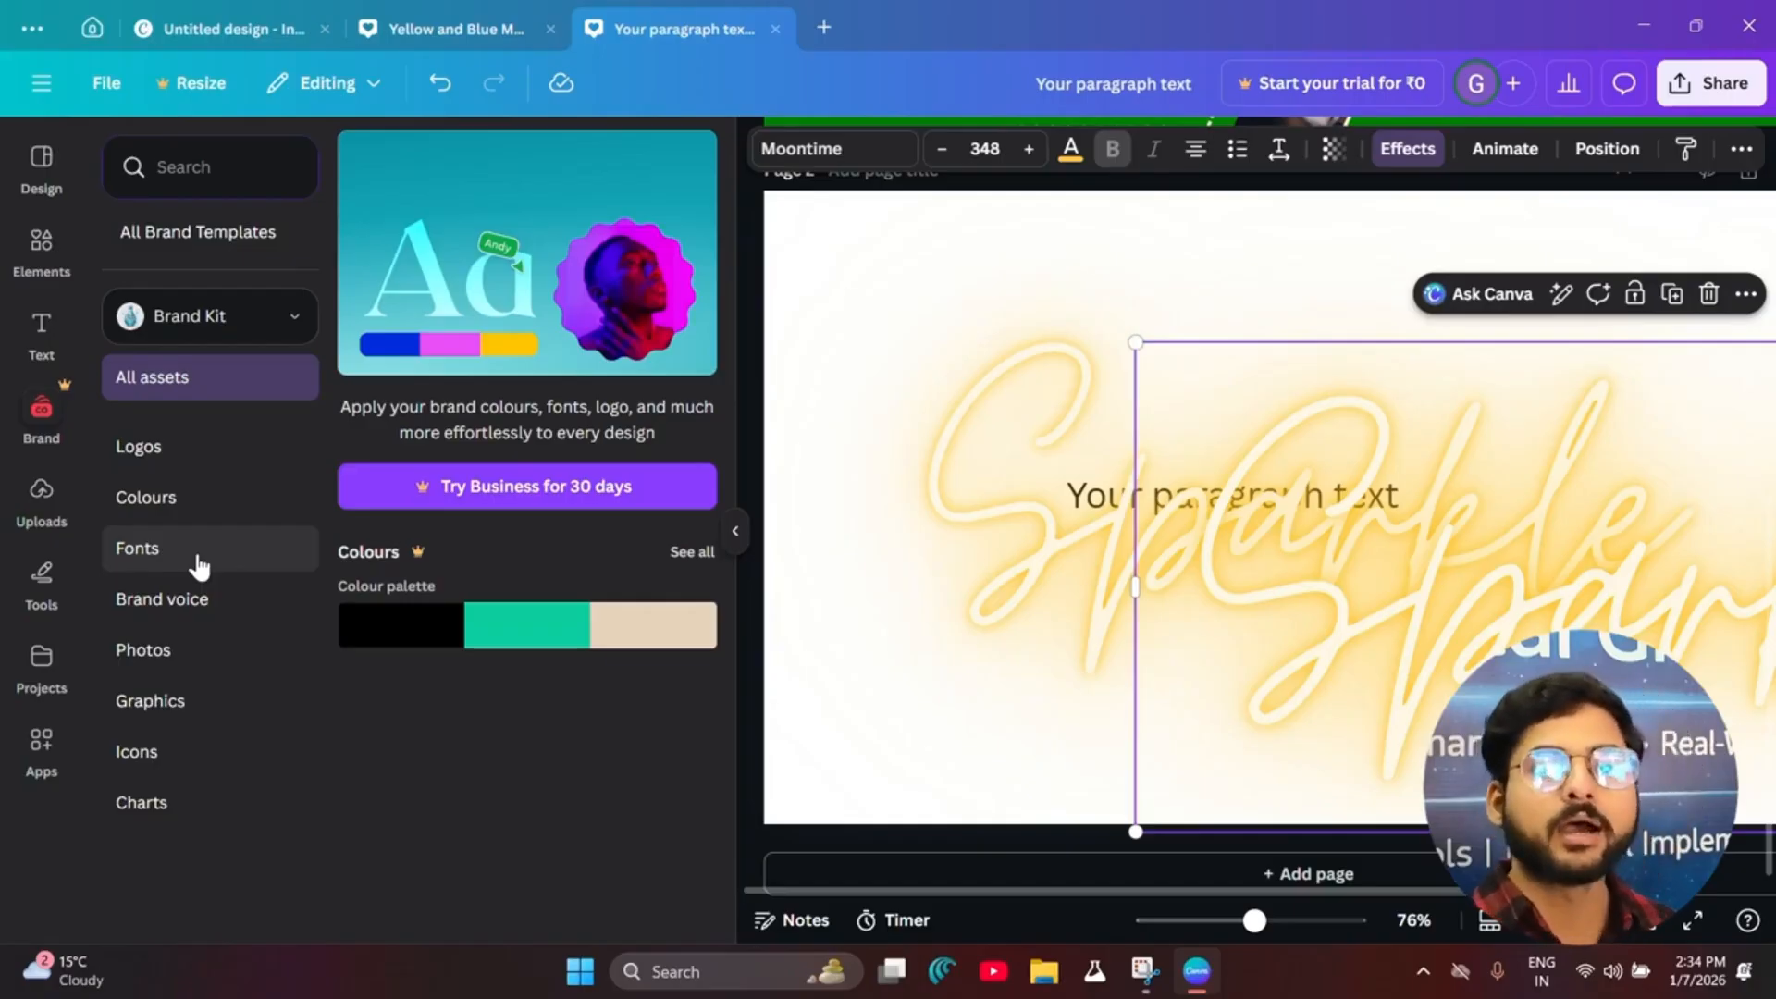
{"action": "left_click", "coordinate": [42, 500]}
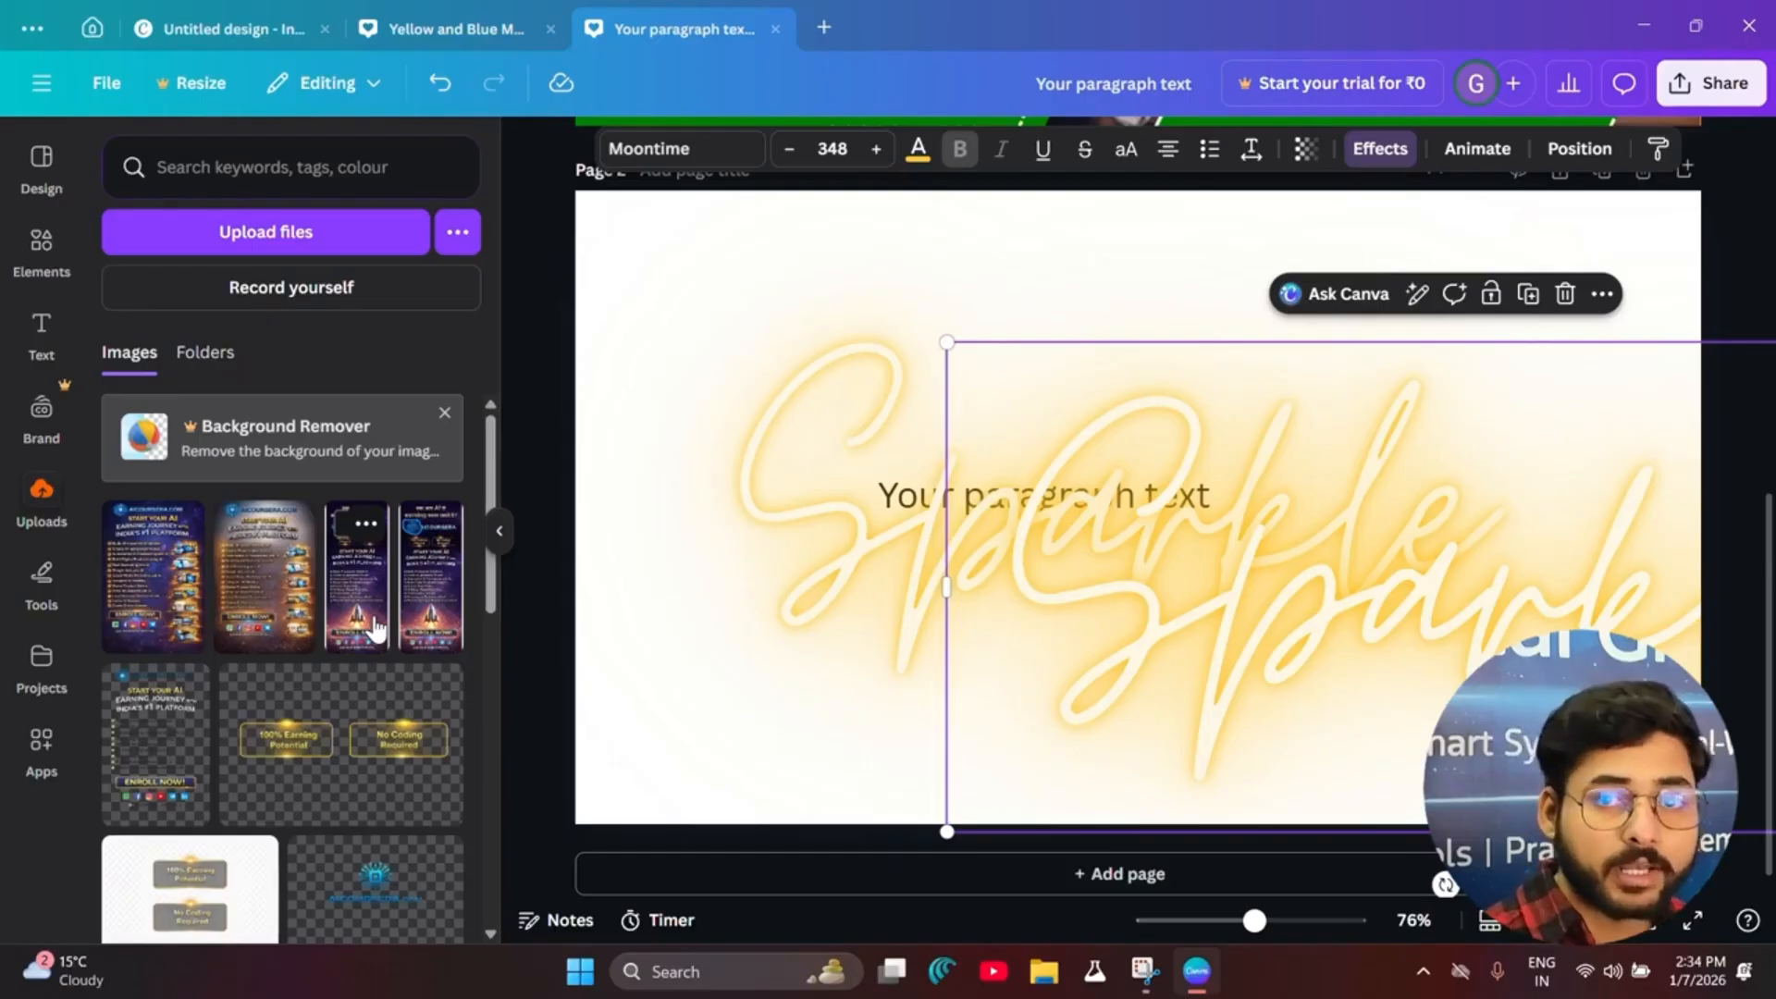
{"action": "left_click", "coordinate": [43, 588]}
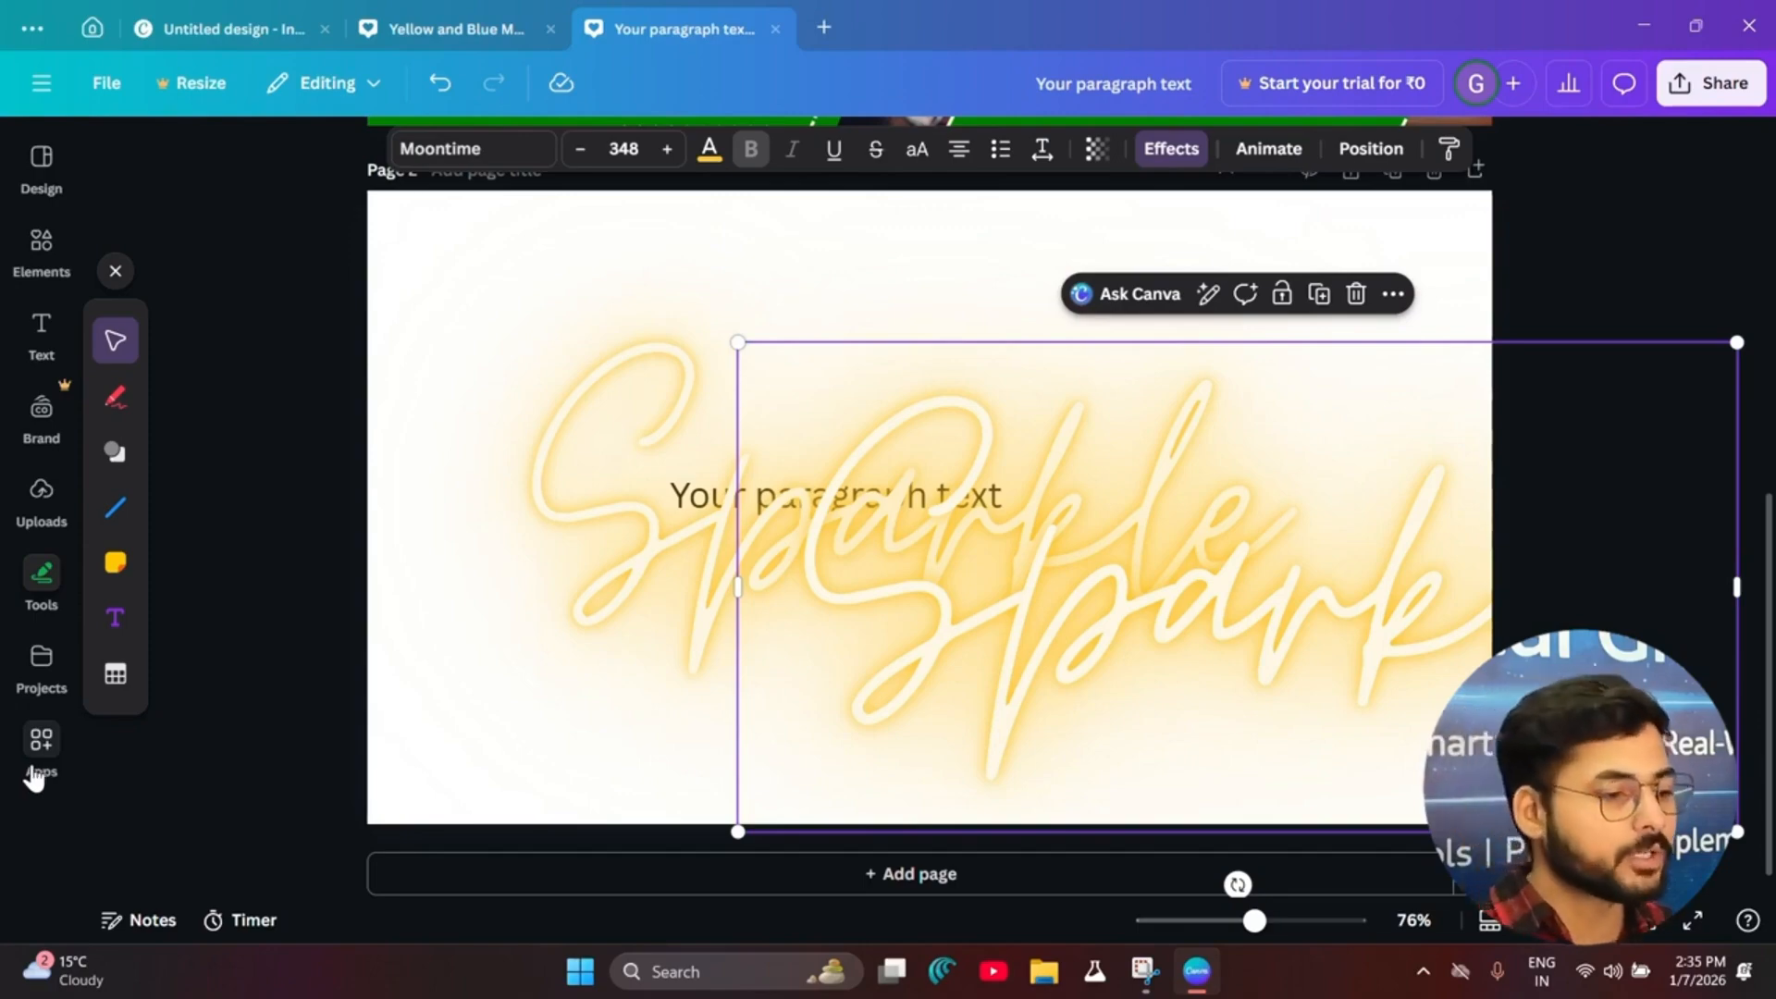
{"action": "left_click", "coordinate": [190, 589]}
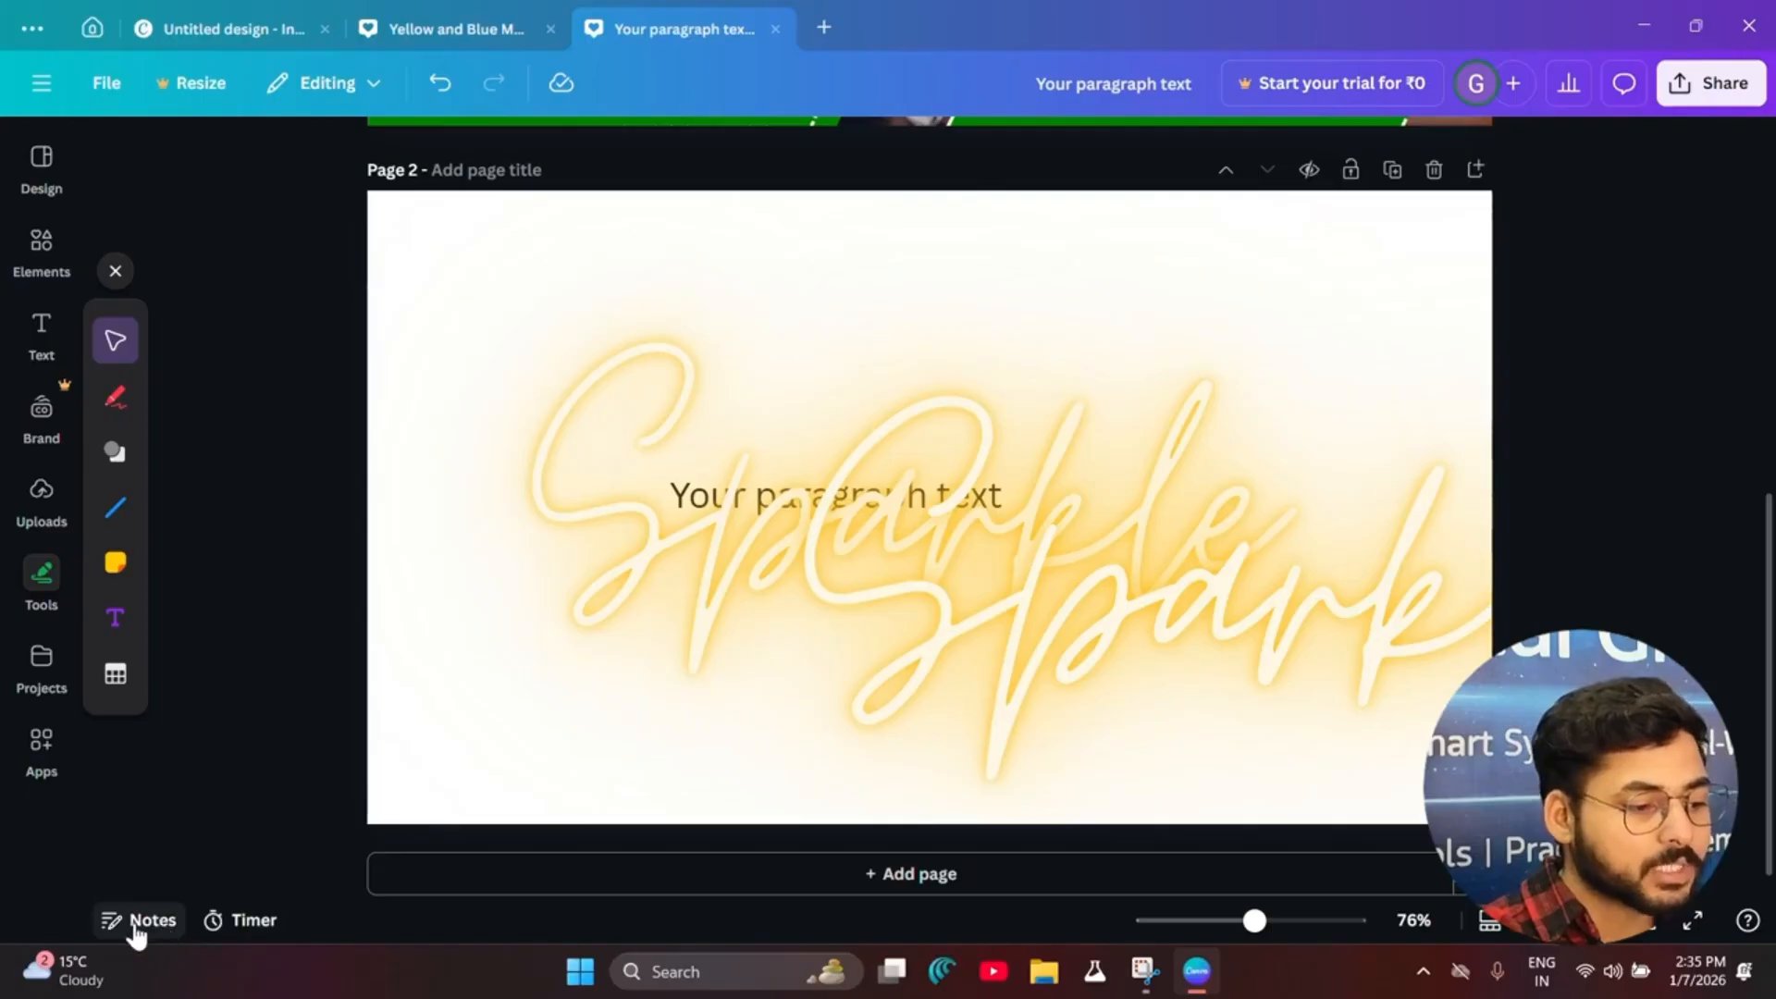
Step: Check the notes area for page 2, close it and bring up the countdown timer
{"action": "left_click", "coordinate": [136, 921]}
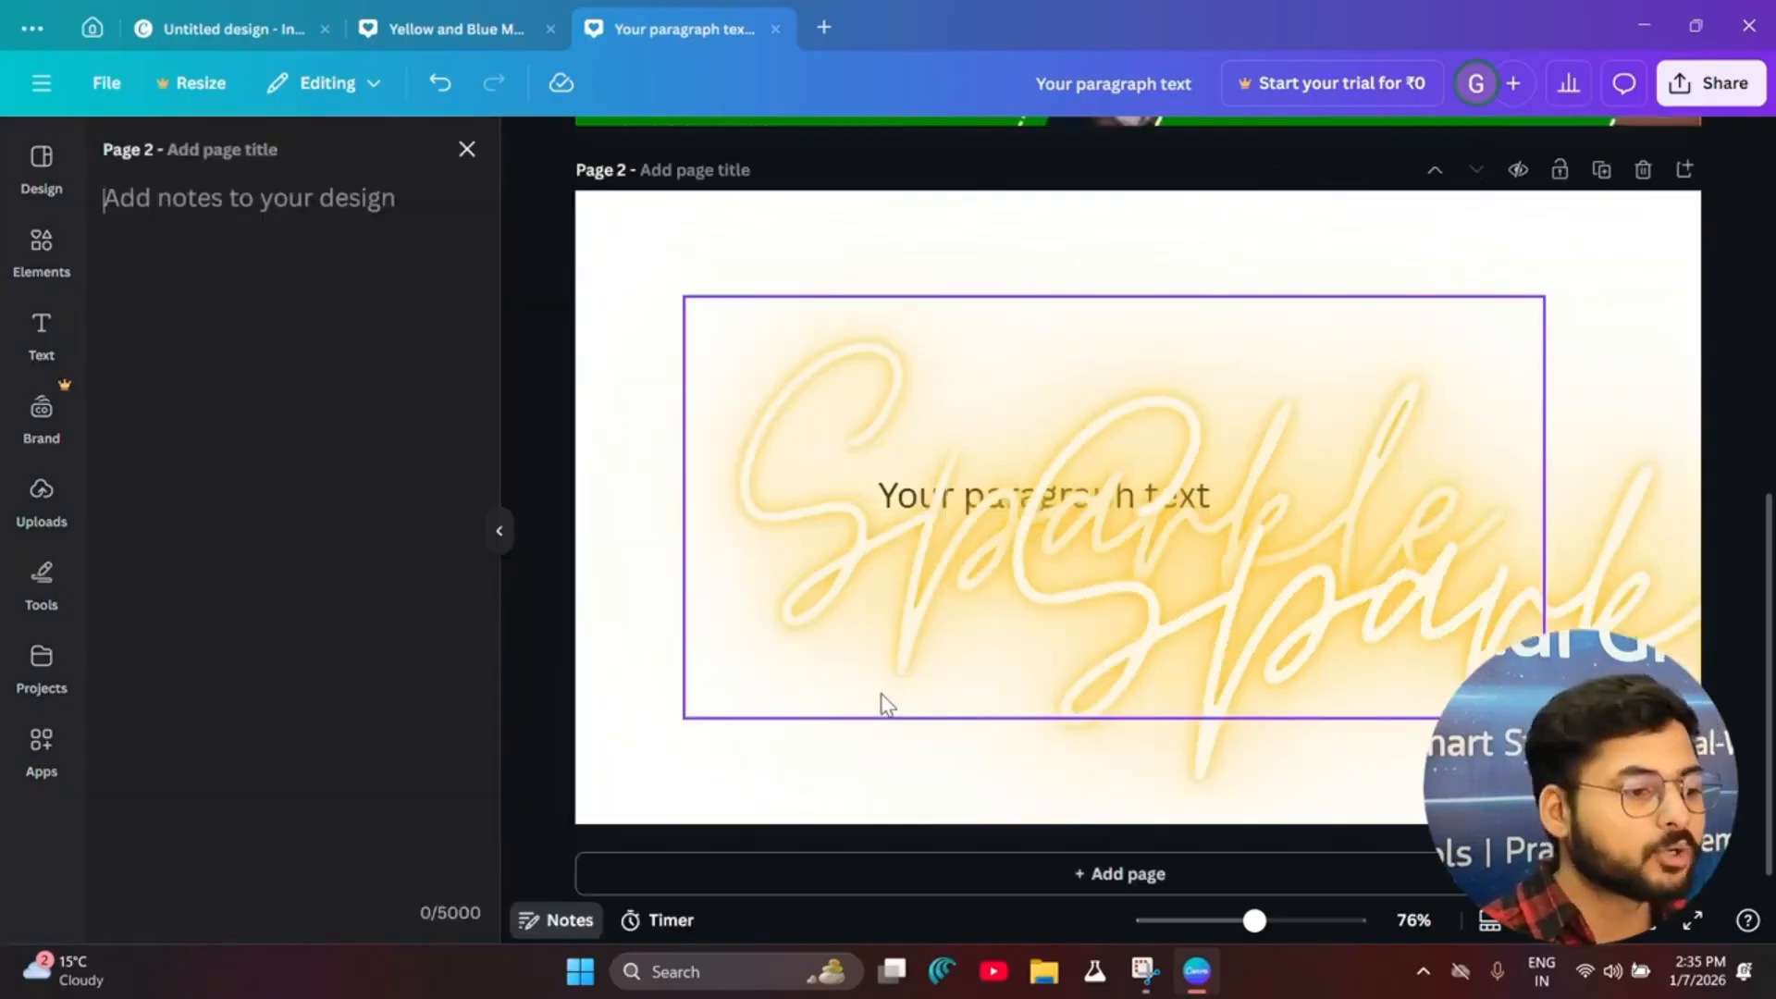
{"action": "left_click", "coordinate": [469, 156]}
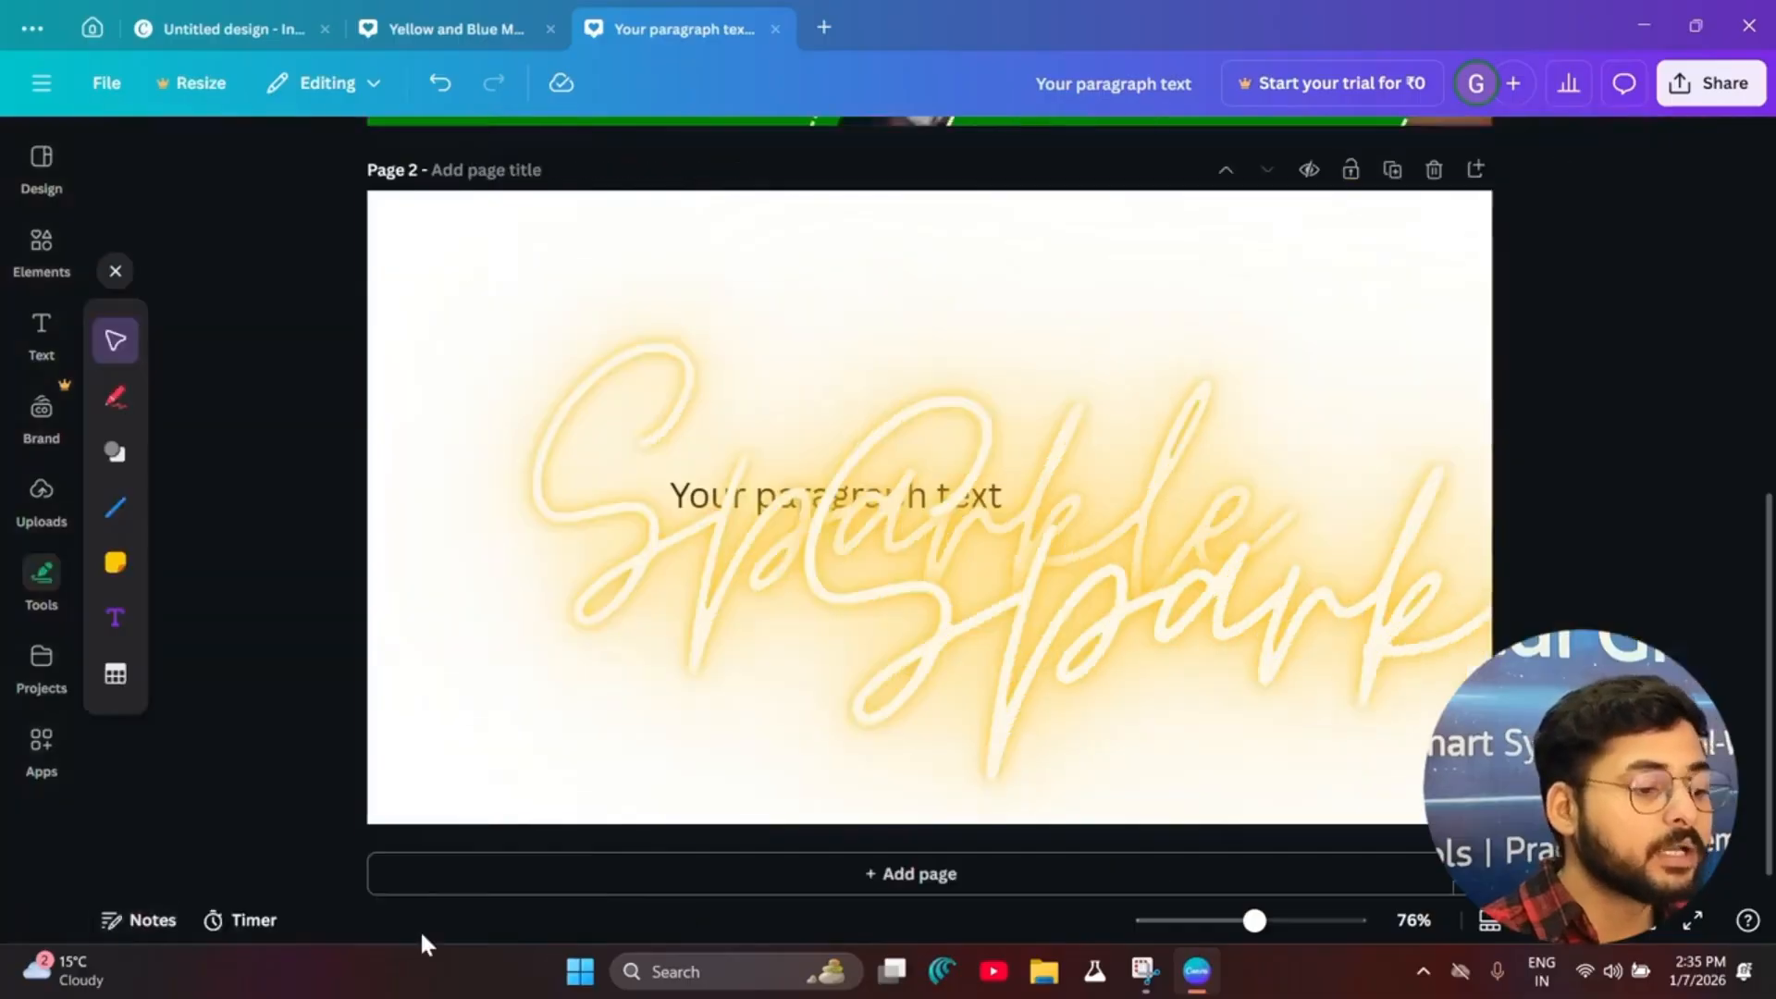
{"action": "left_click", "coordinate": [242, 919]}
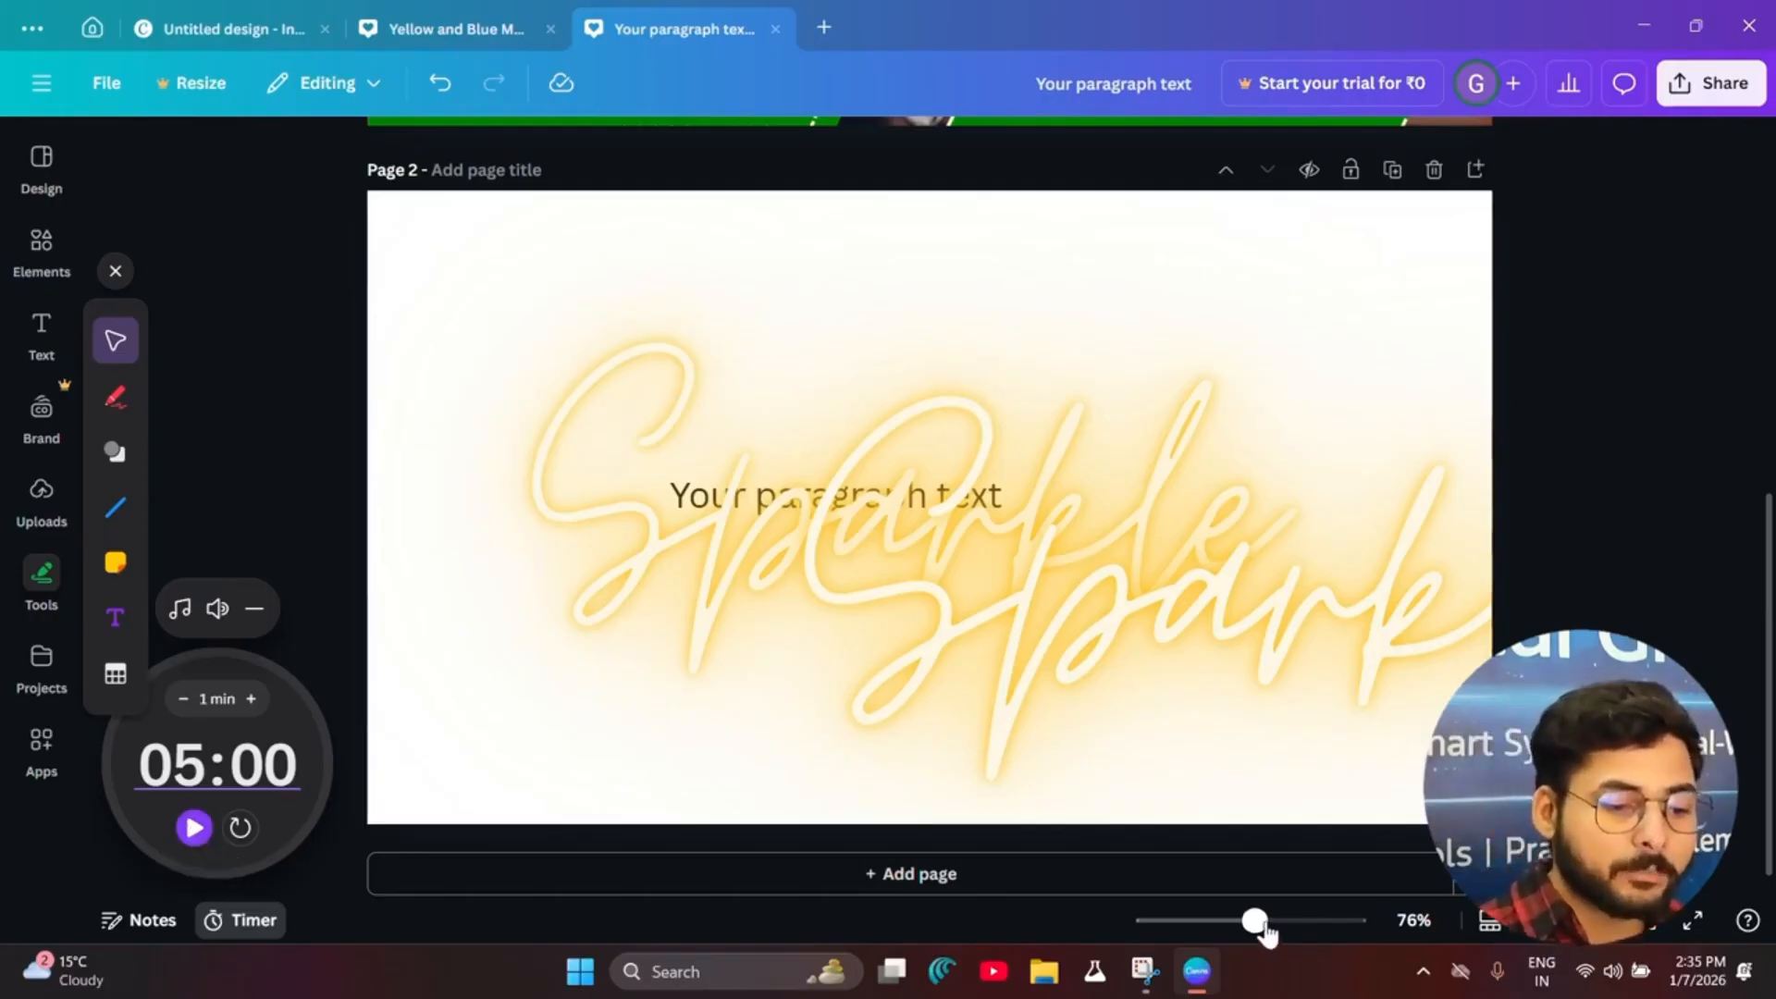
Step: Try out the canvas zoom, and view the design's pages as a grid and page 1 in full screen
{"action": "left_click_drag", "start_coordinate": [1261, 923], "coordinate": [1199, 923]}
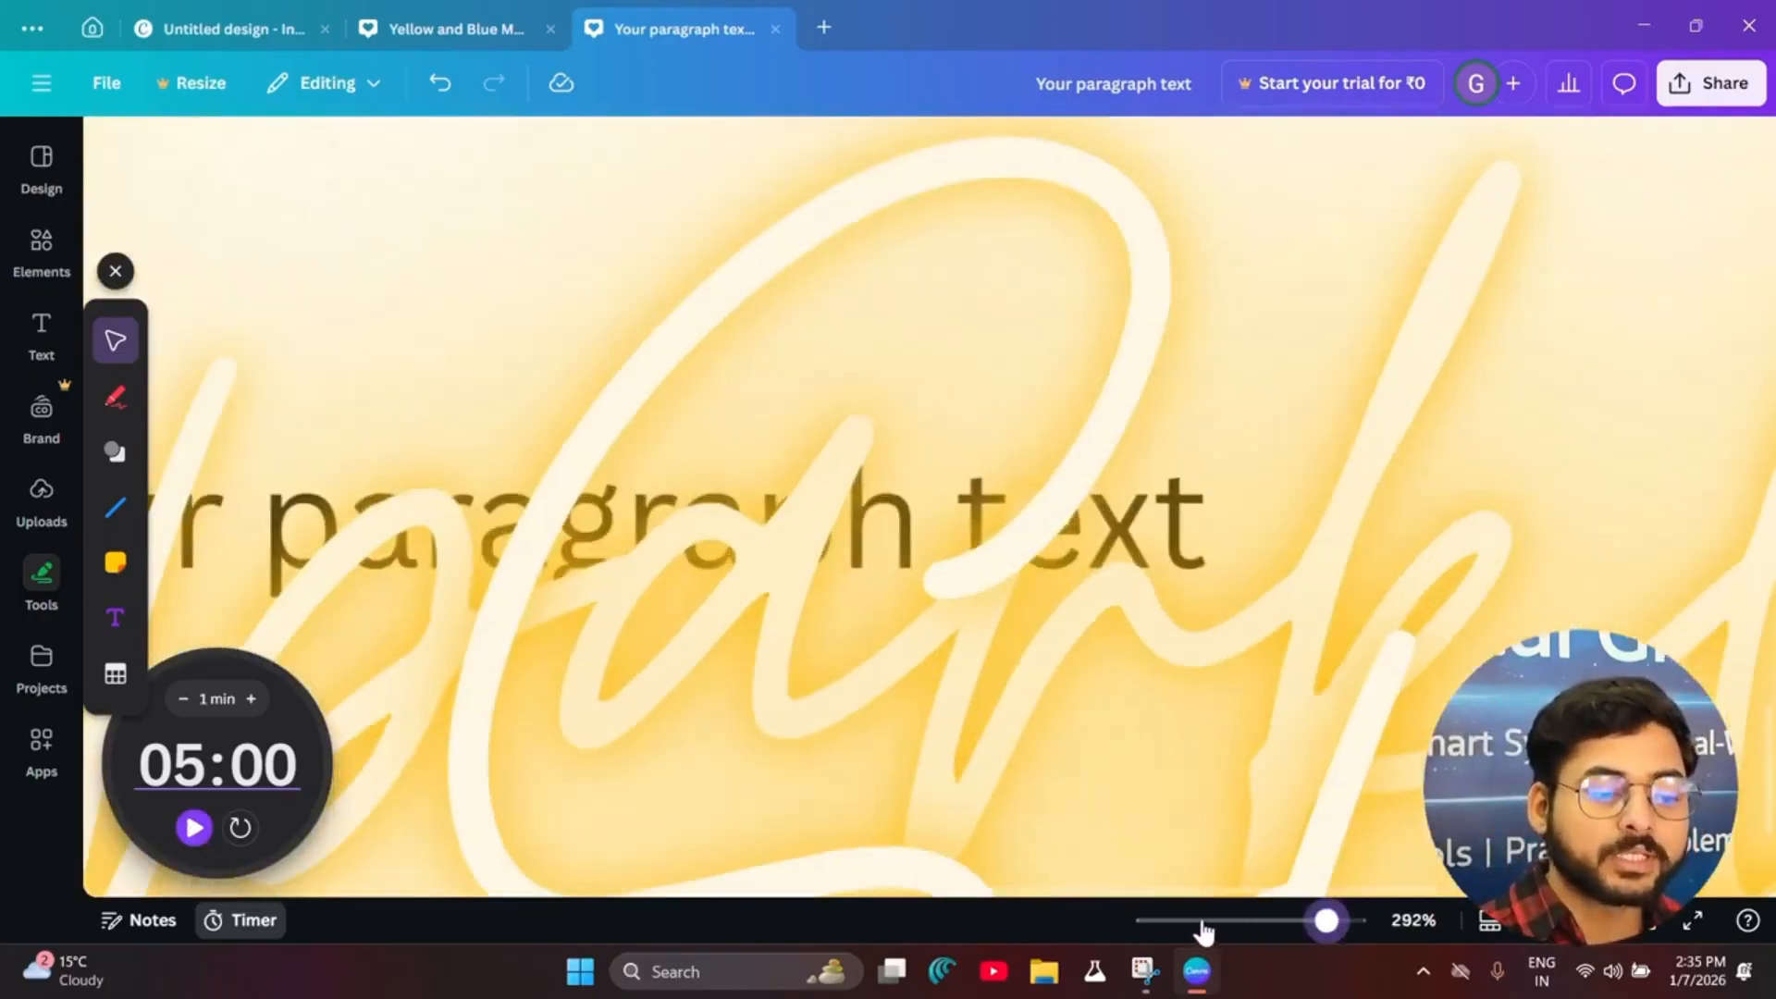
{"action": "left_click_drag", "start_coordinate": [1320, 936], "coordinate": [1257, 927]}
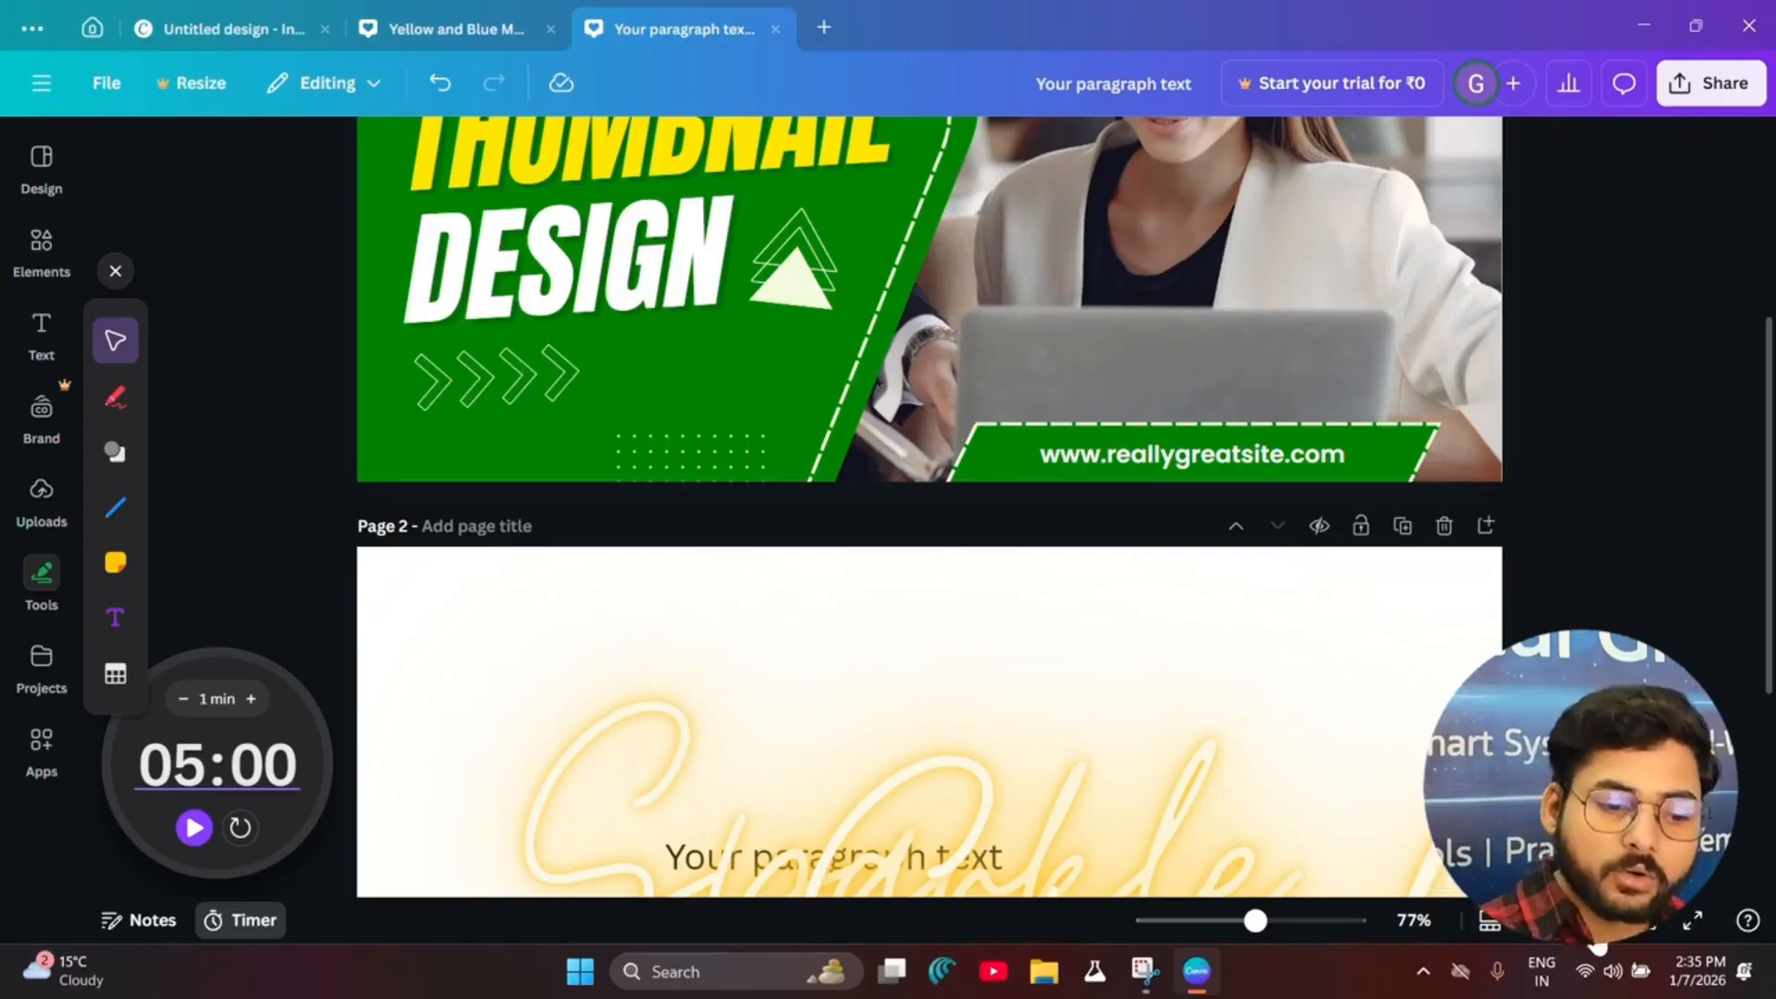
{"action": "left_click", "coordinate": [1652, 939]}
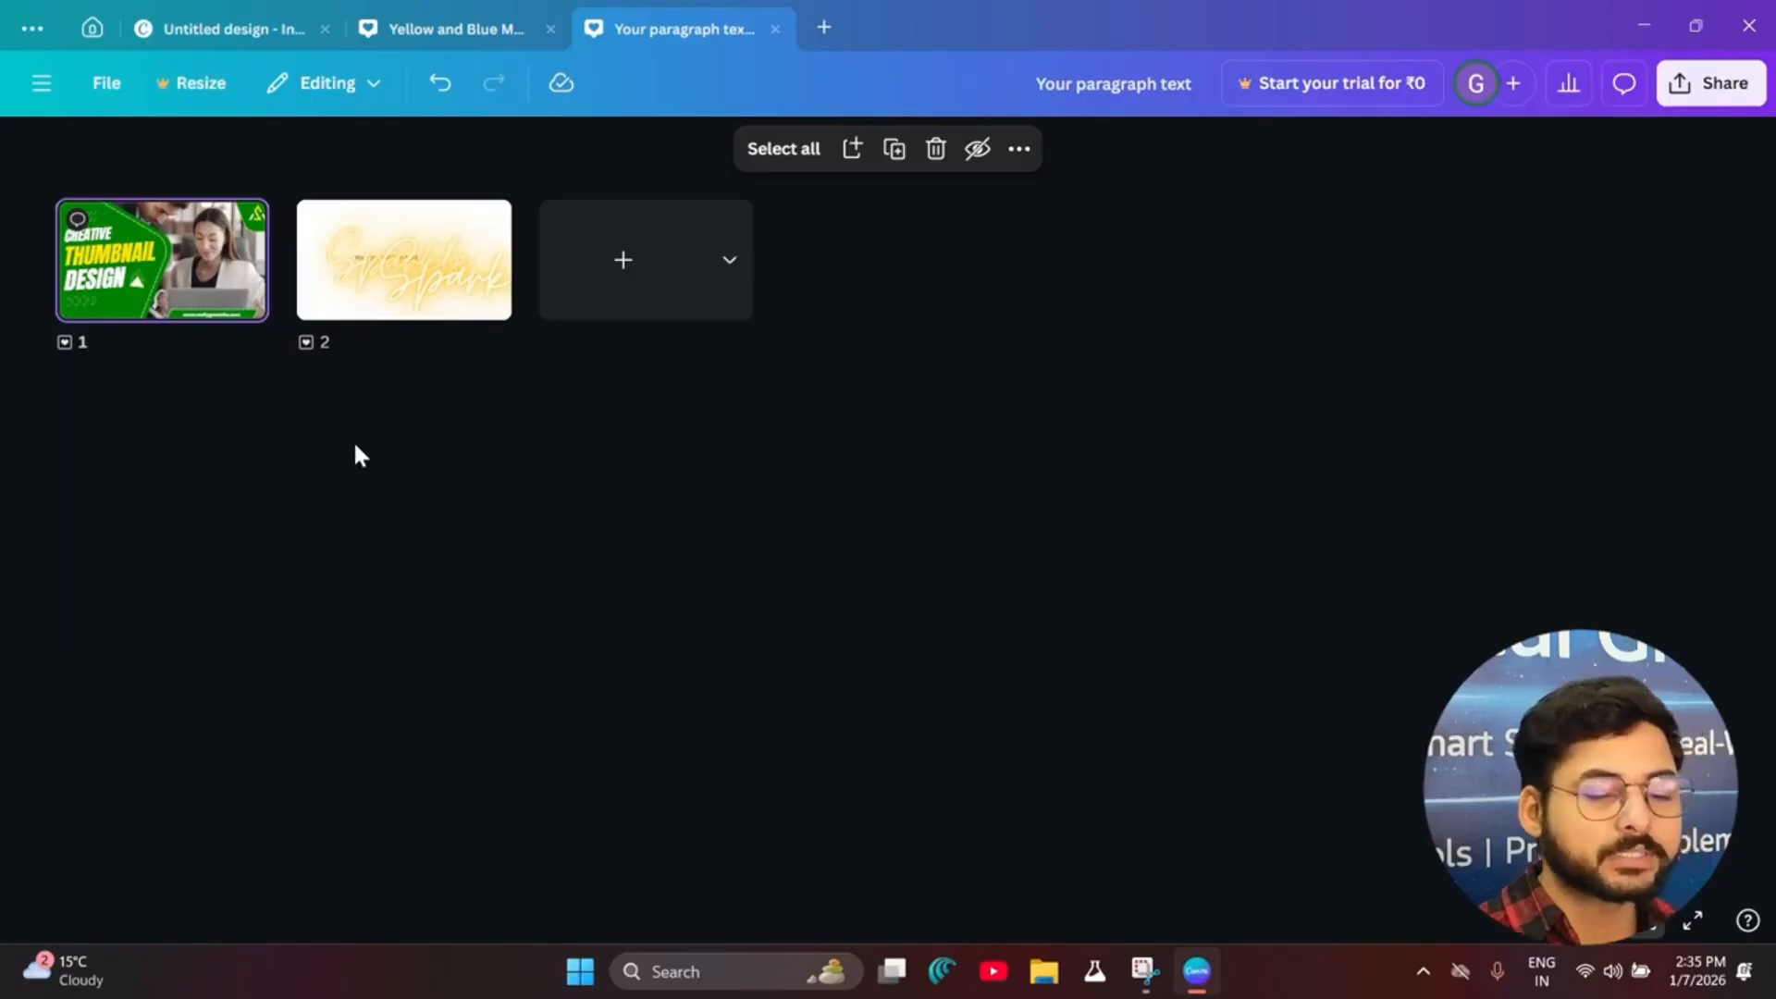
{"action": "left_click", "coordinate": [1643, 922]}
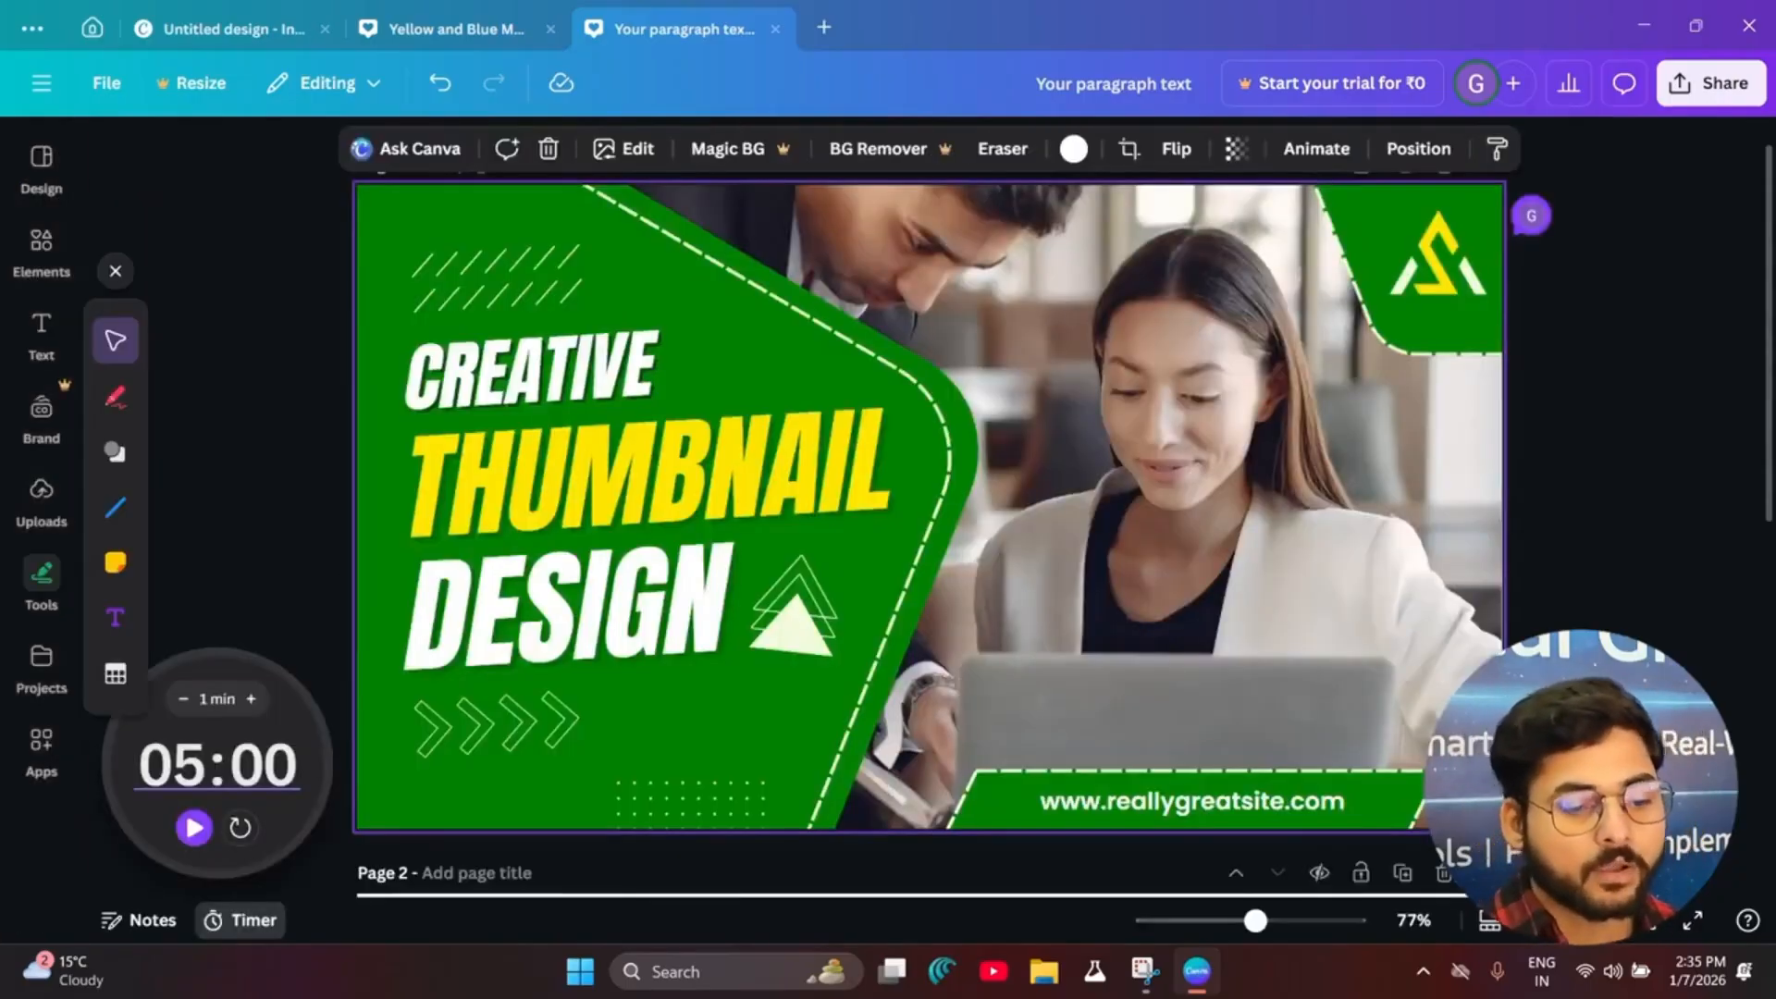
{"action": "left_click", "coordinate": [1692, 921]}
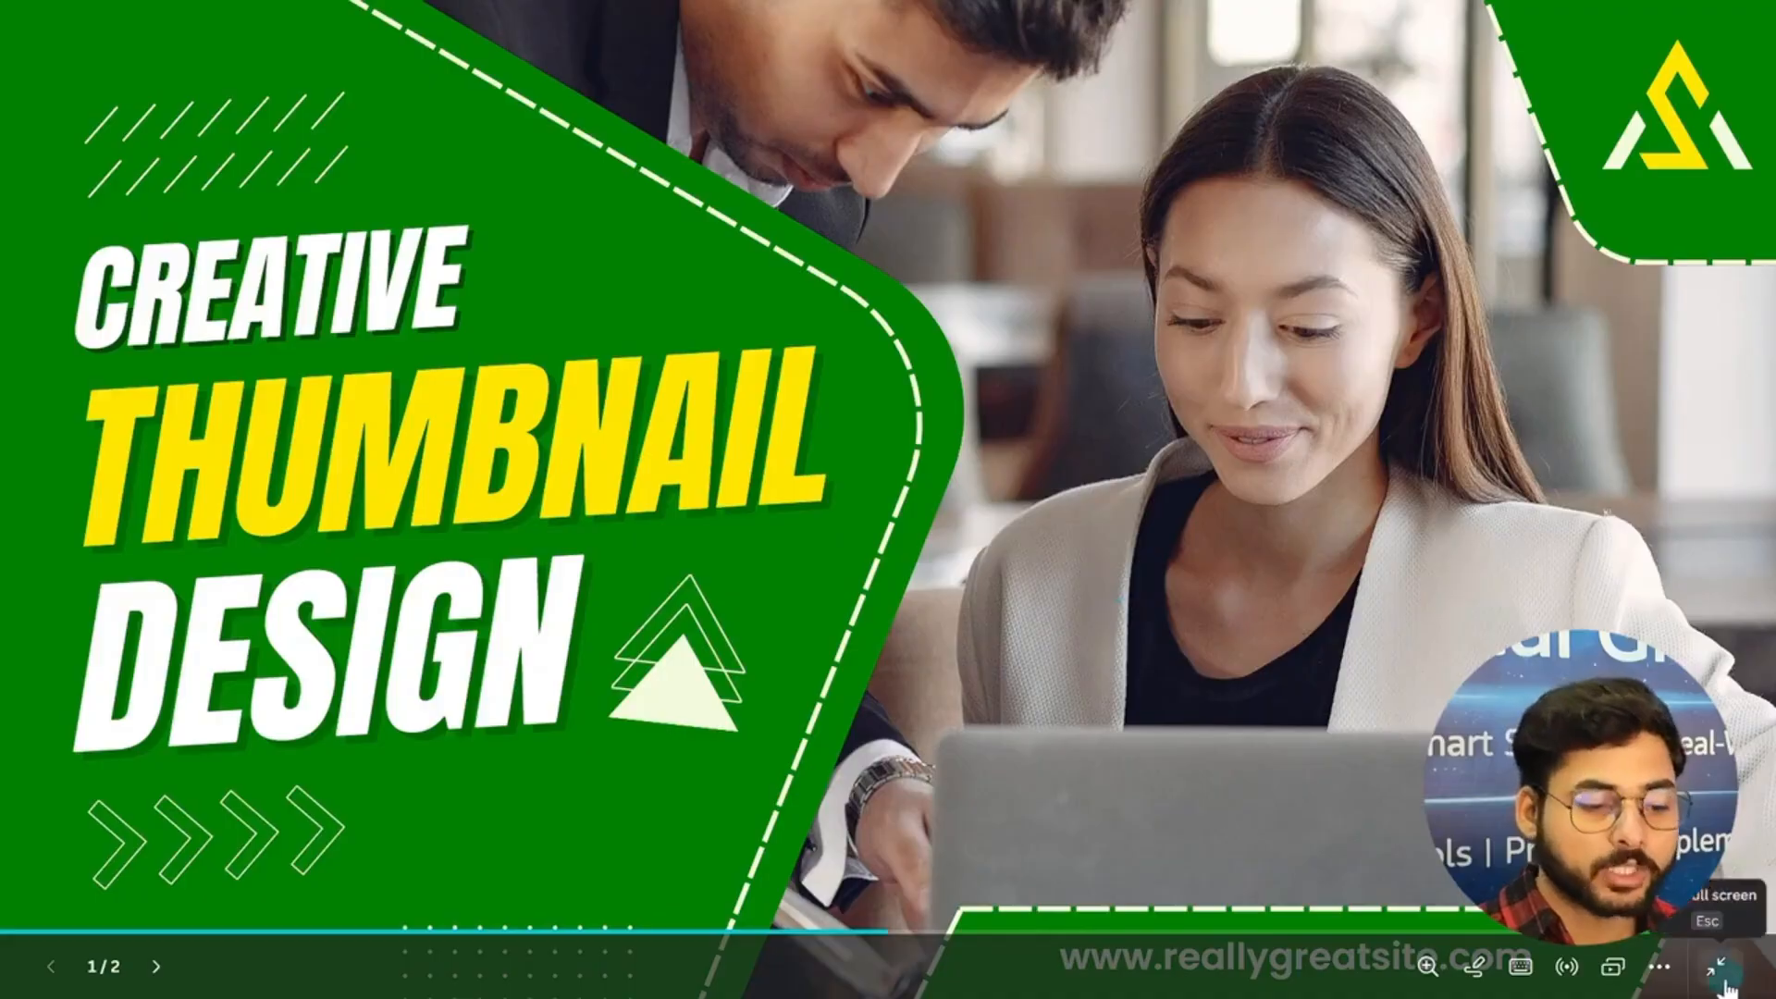
{"action": "key", "text": "Escape"}
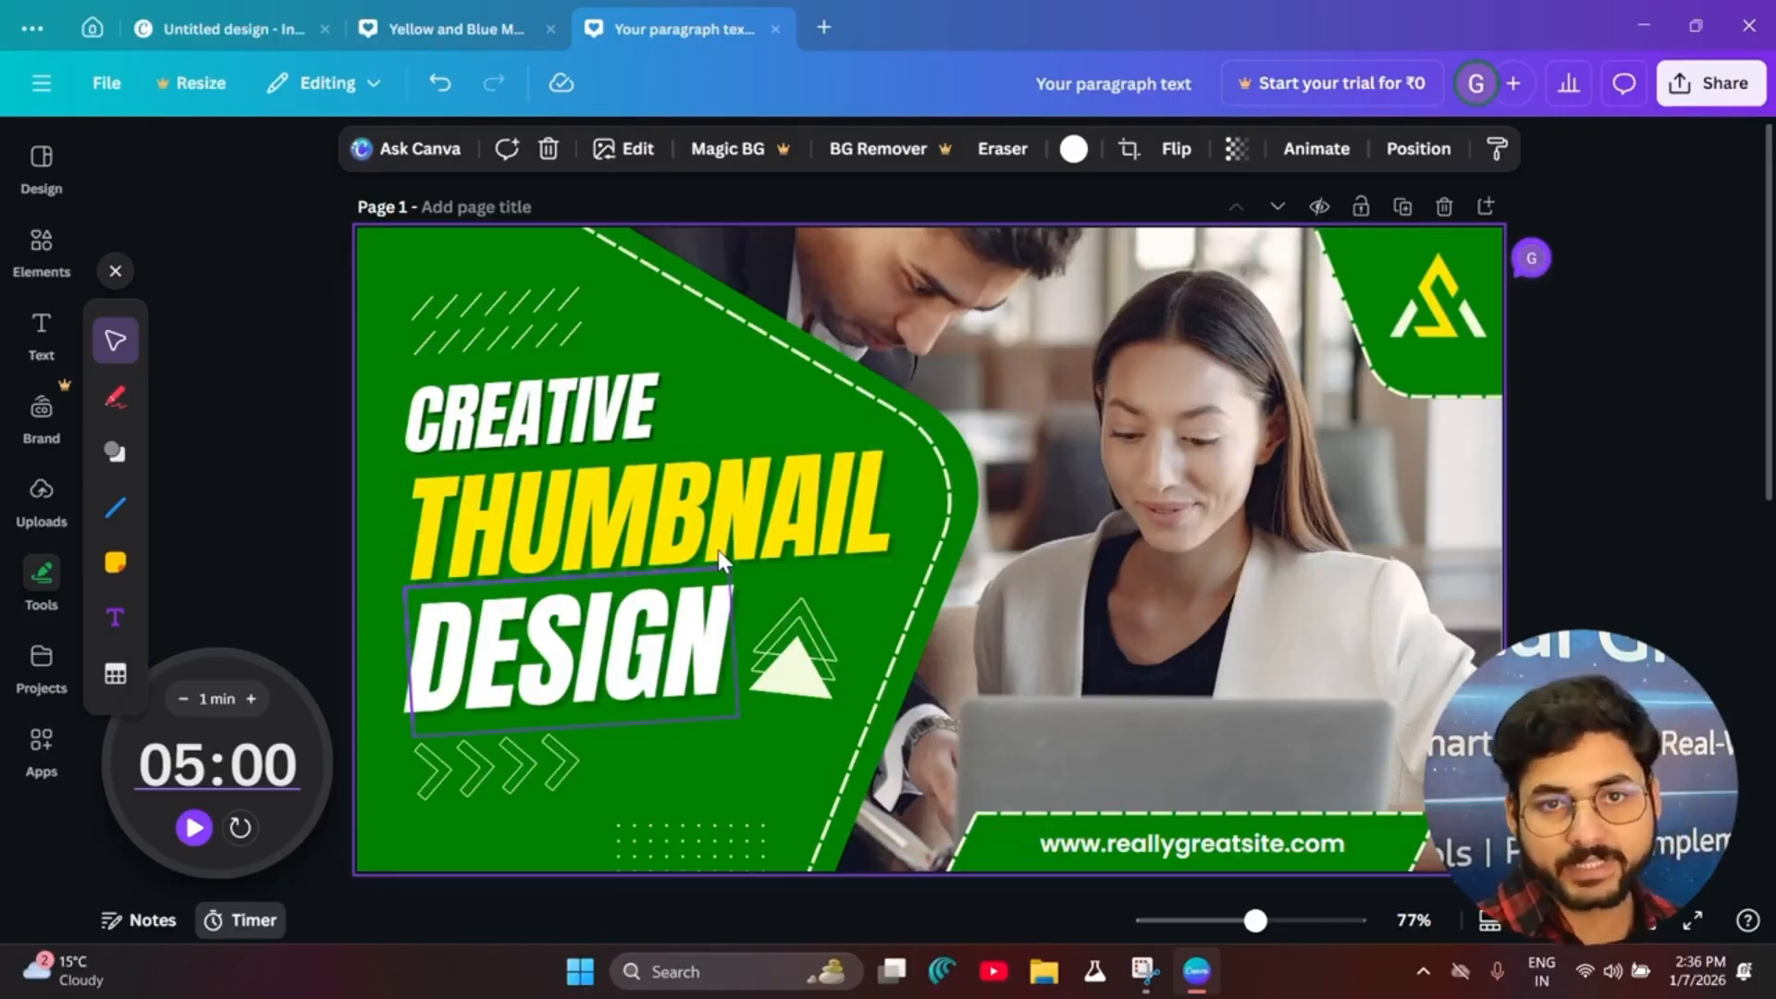
Step: Try the Alice font on the CREATIVE title, widen its text box to fit one line, and set the font to Open Sauce
{"action": "left_click", "coordinate": [539, 434]}
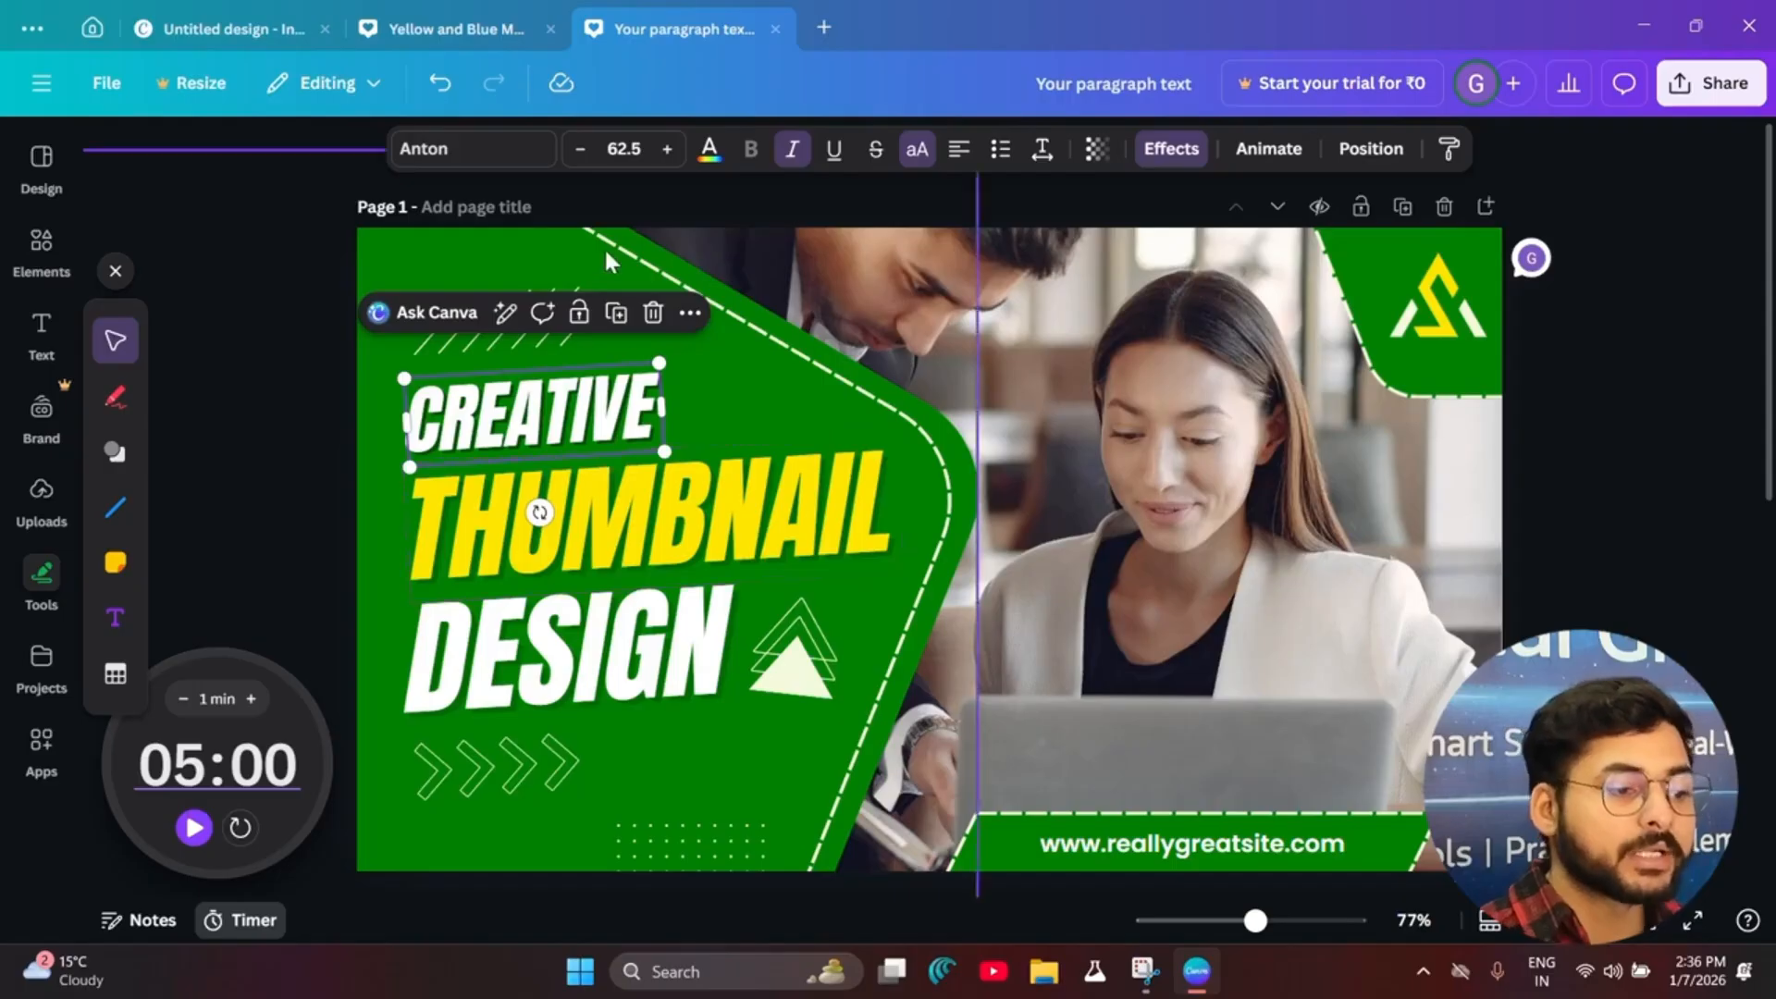
{"action": "double_click", "coordinate": [531, 402]}
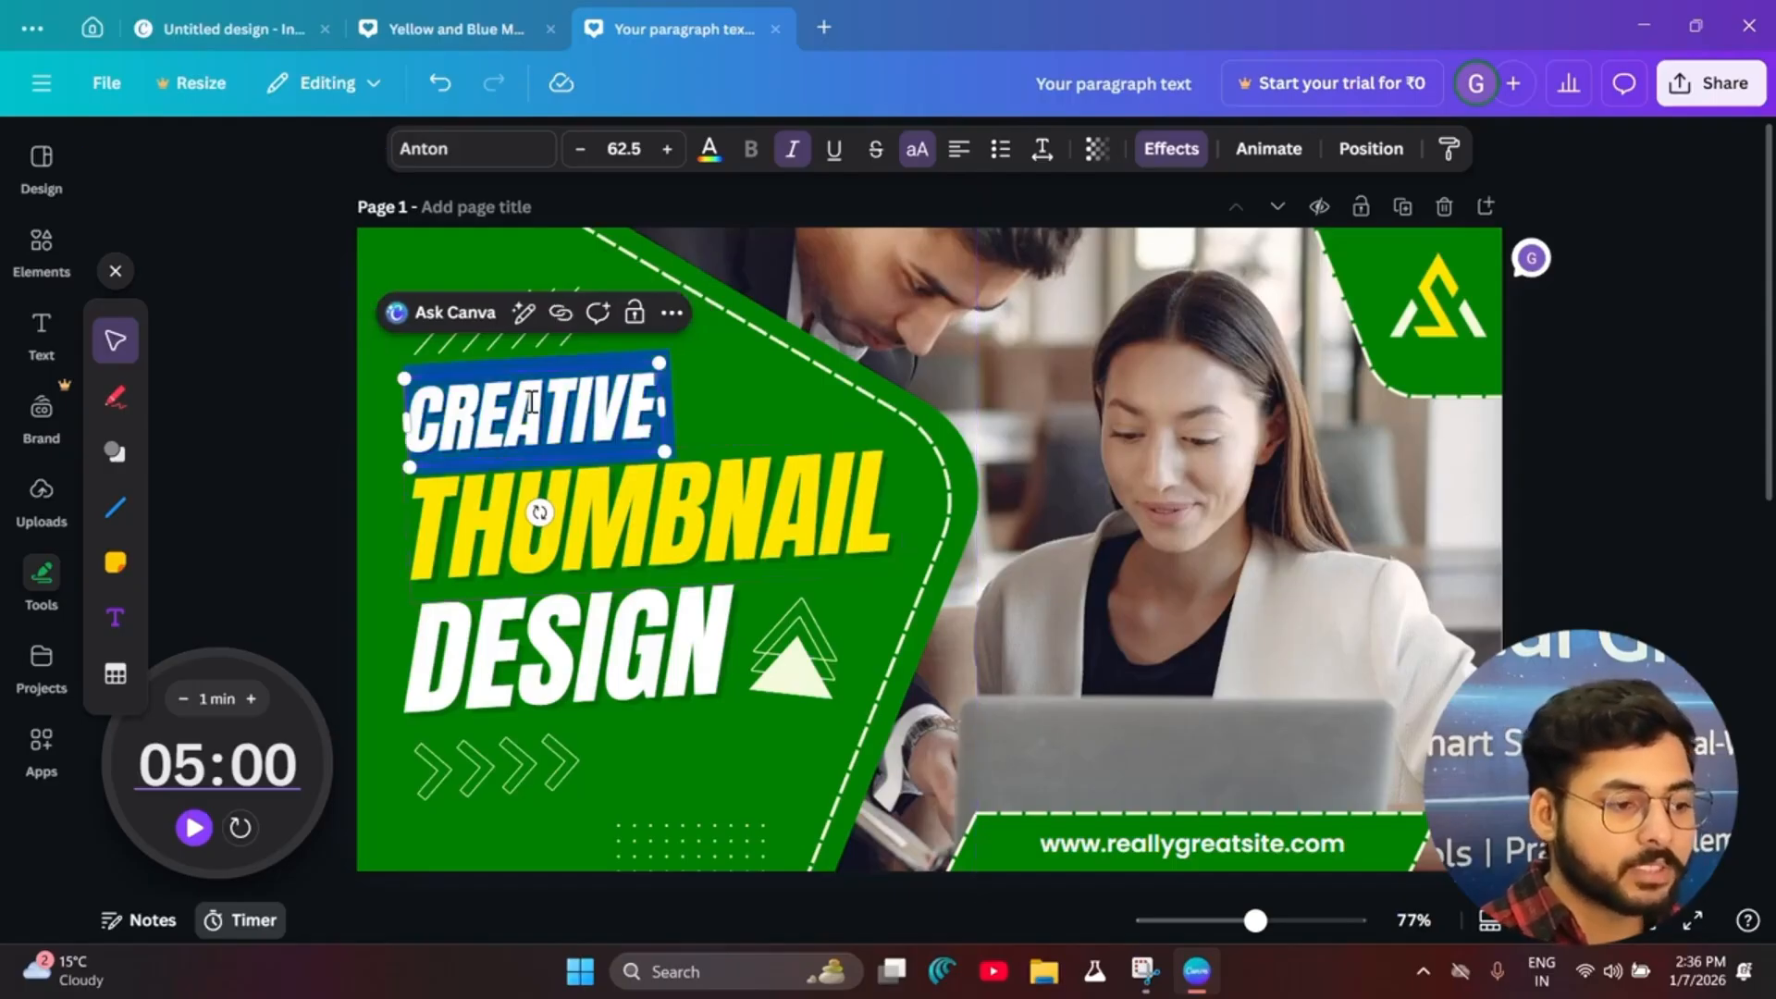
{"action": "key", "text": "Escape"}
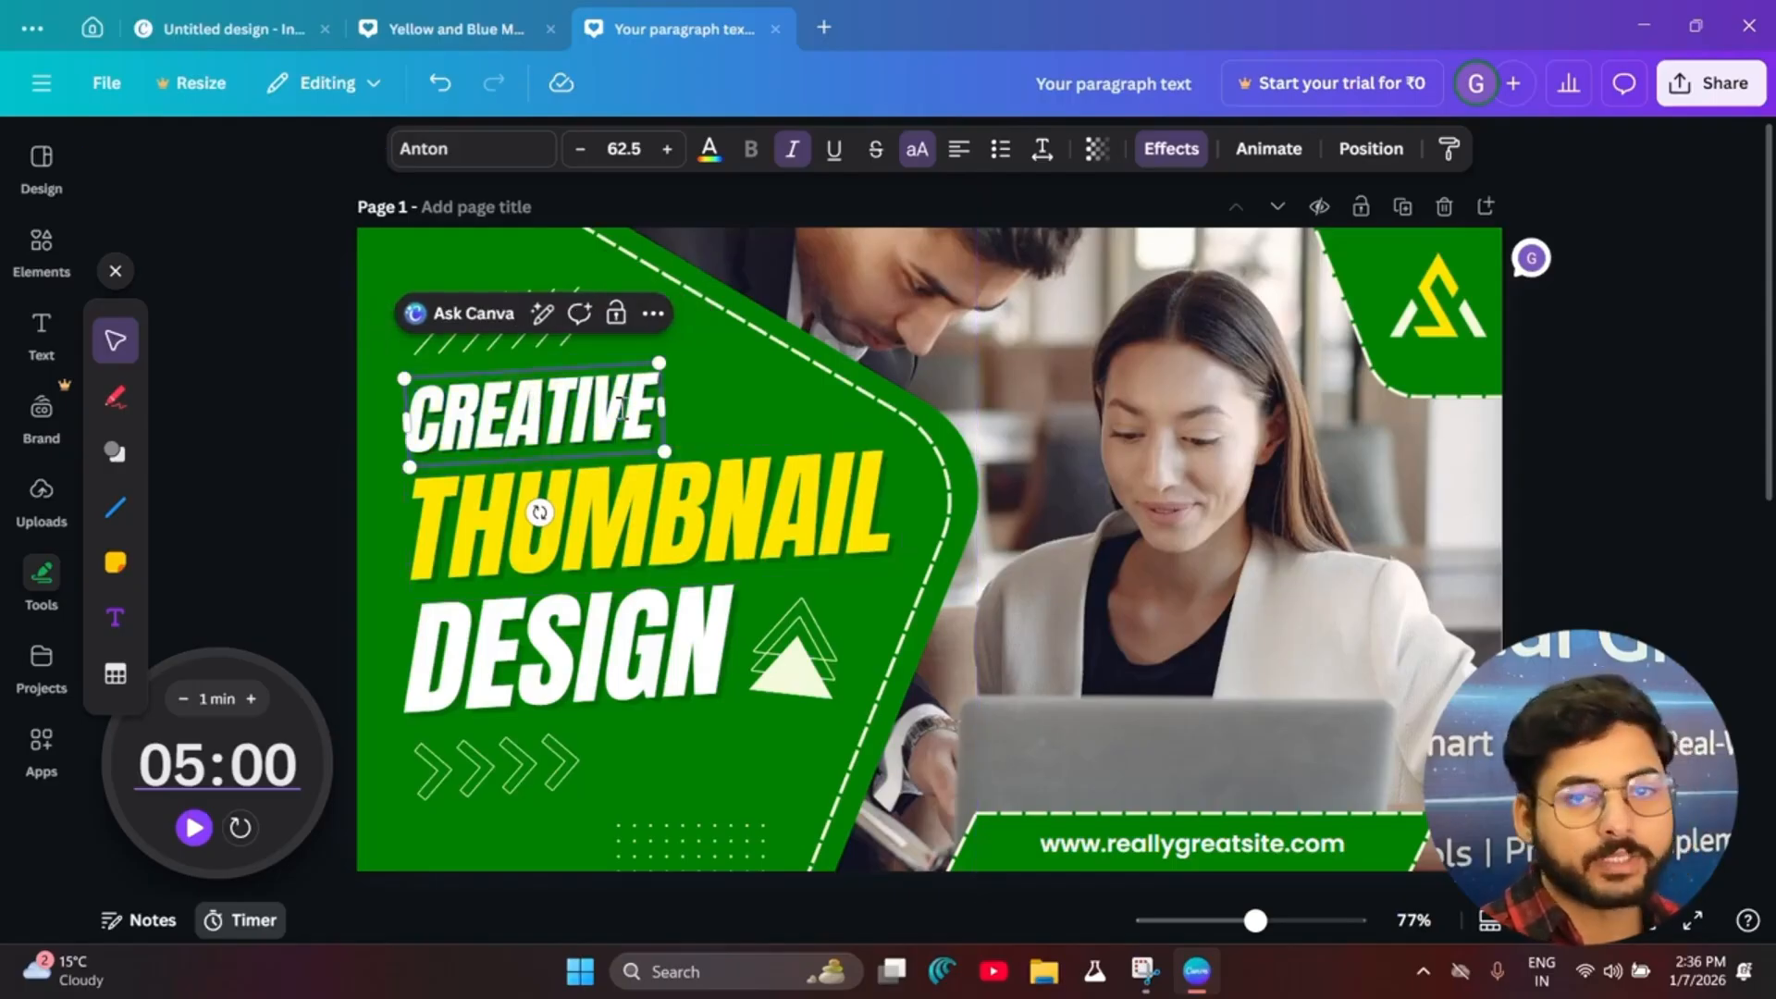
{"action": "left_click", "coordinate": [478, 152]}
{"action": "scroll", "coordinate": [297, 546], "scroll_direction": "down", "scroll_amount": 5}
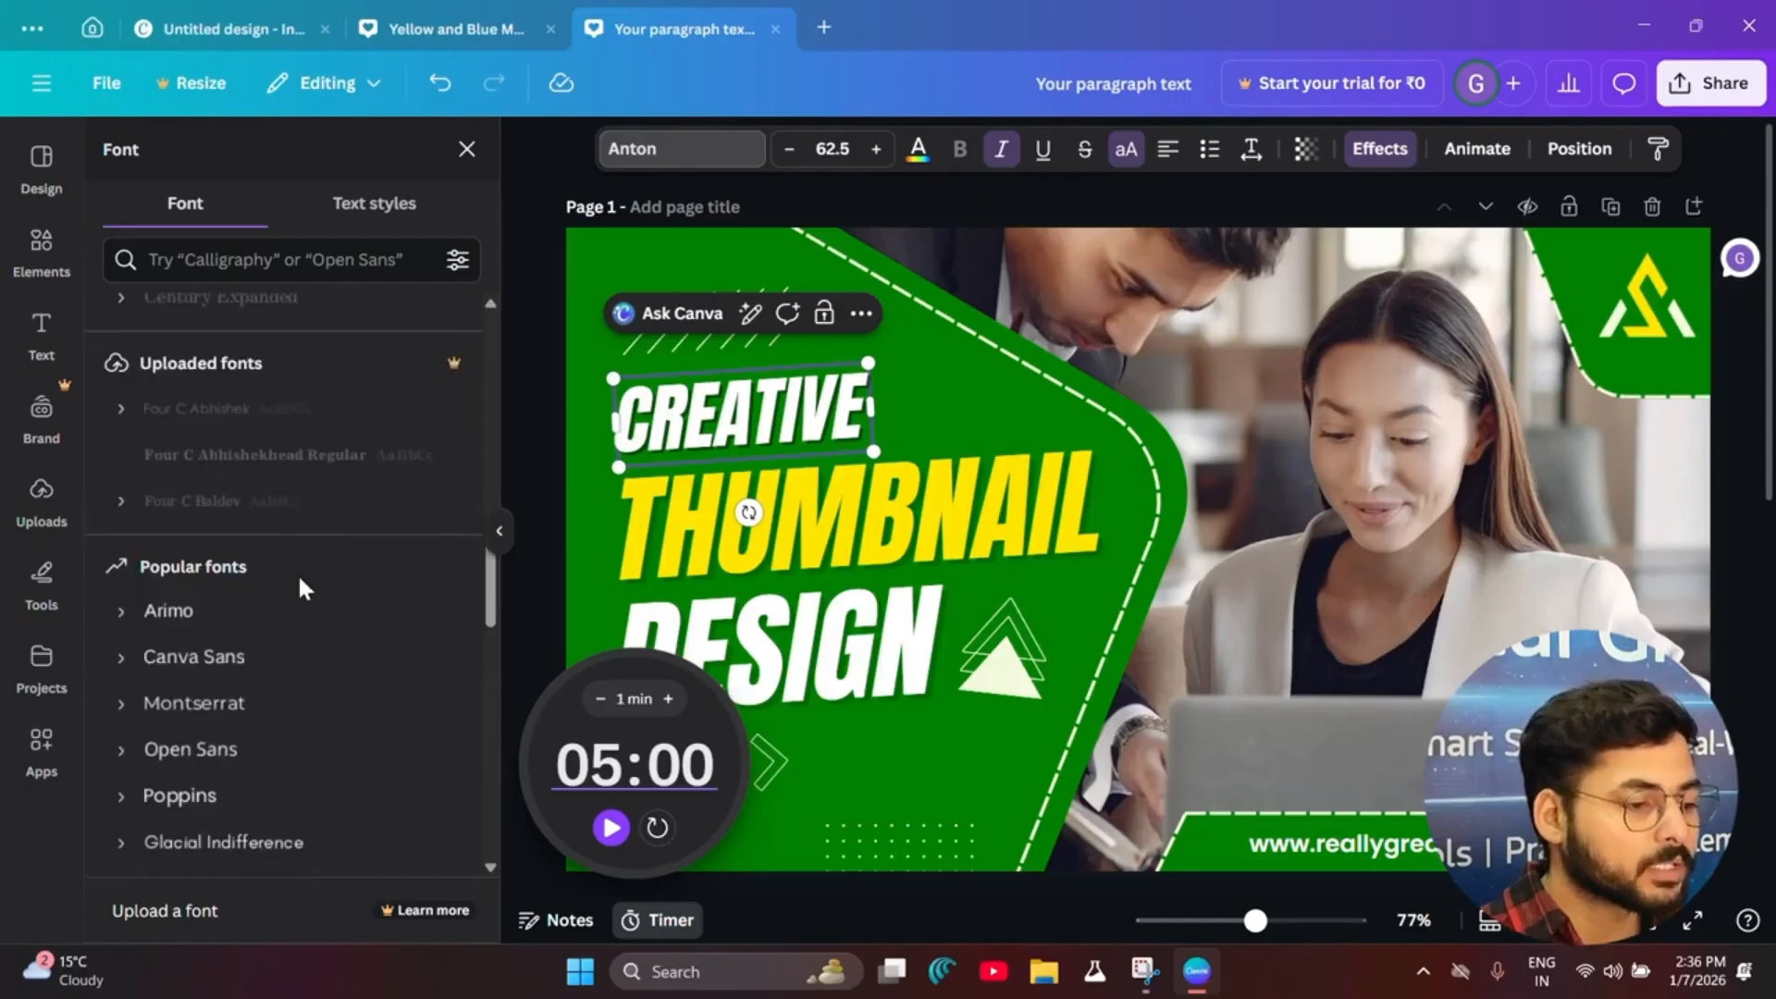
{"action": "scroll", "coordinate": [299, 588], "scroll_direction": "down", "scroll_amount": 3}
{"action": "left_click", "coordinate": [279, 504]}
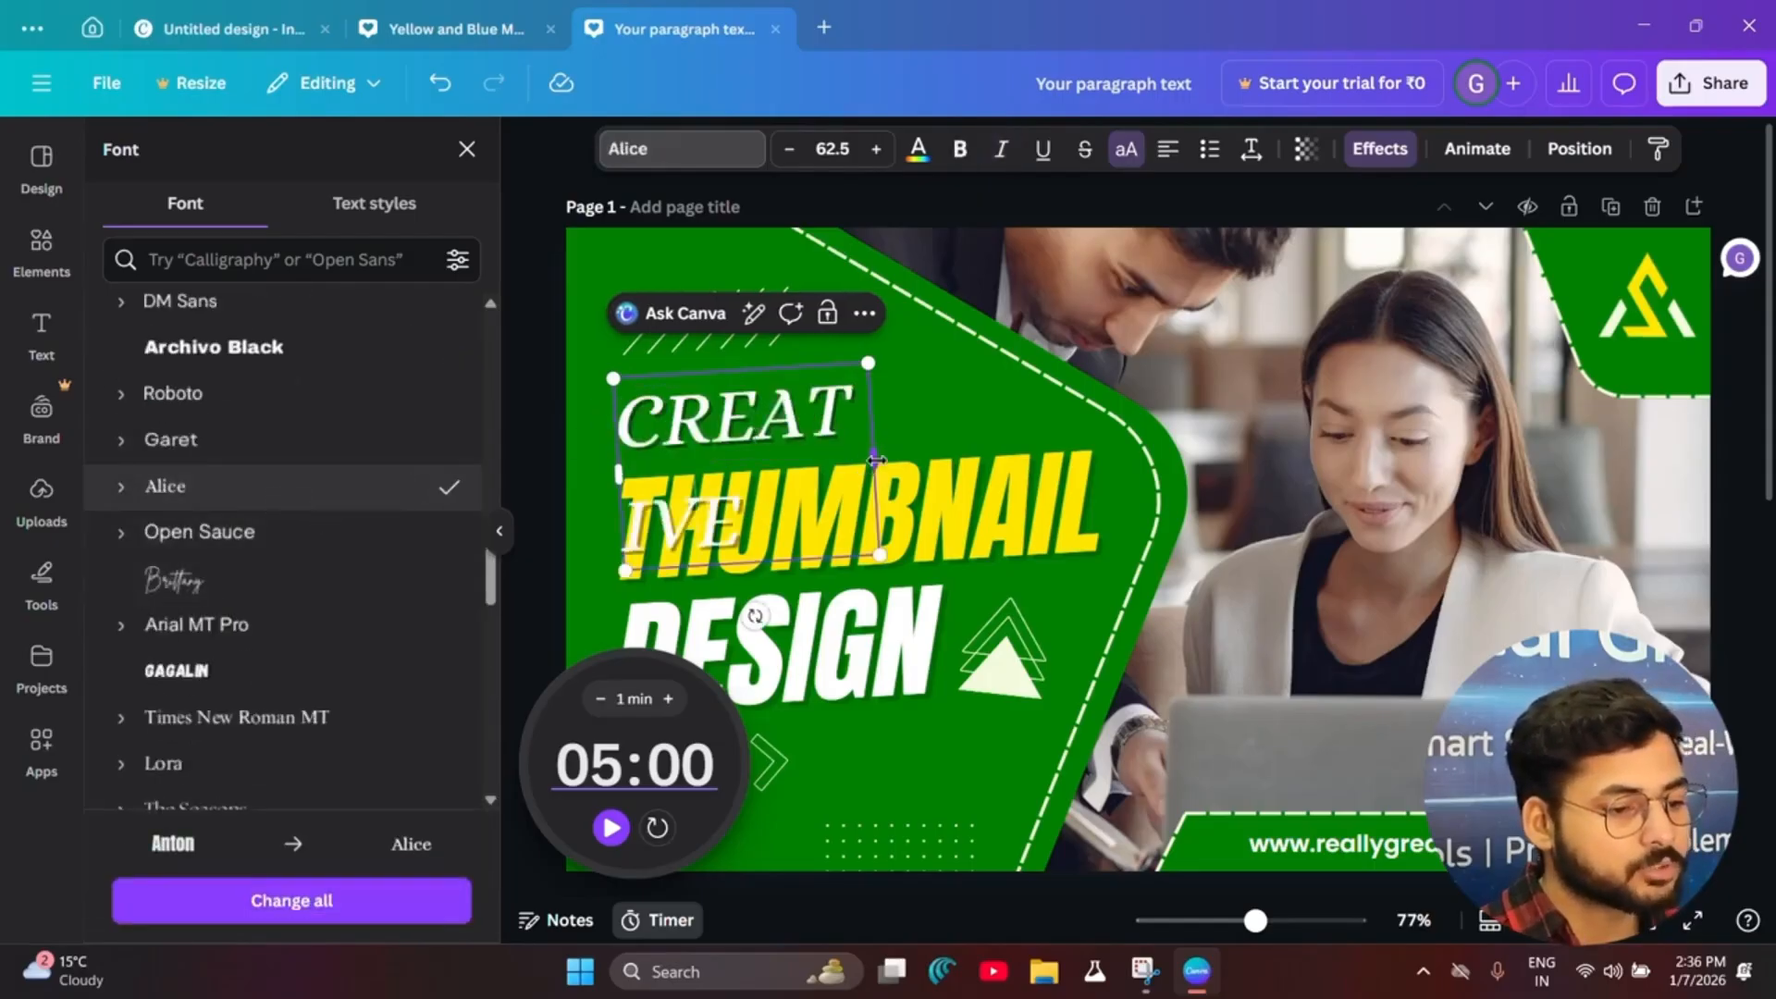
{"action": "left_click_drag", "start_coordinate": [877, 460], "coordinate": [1016, 463]}
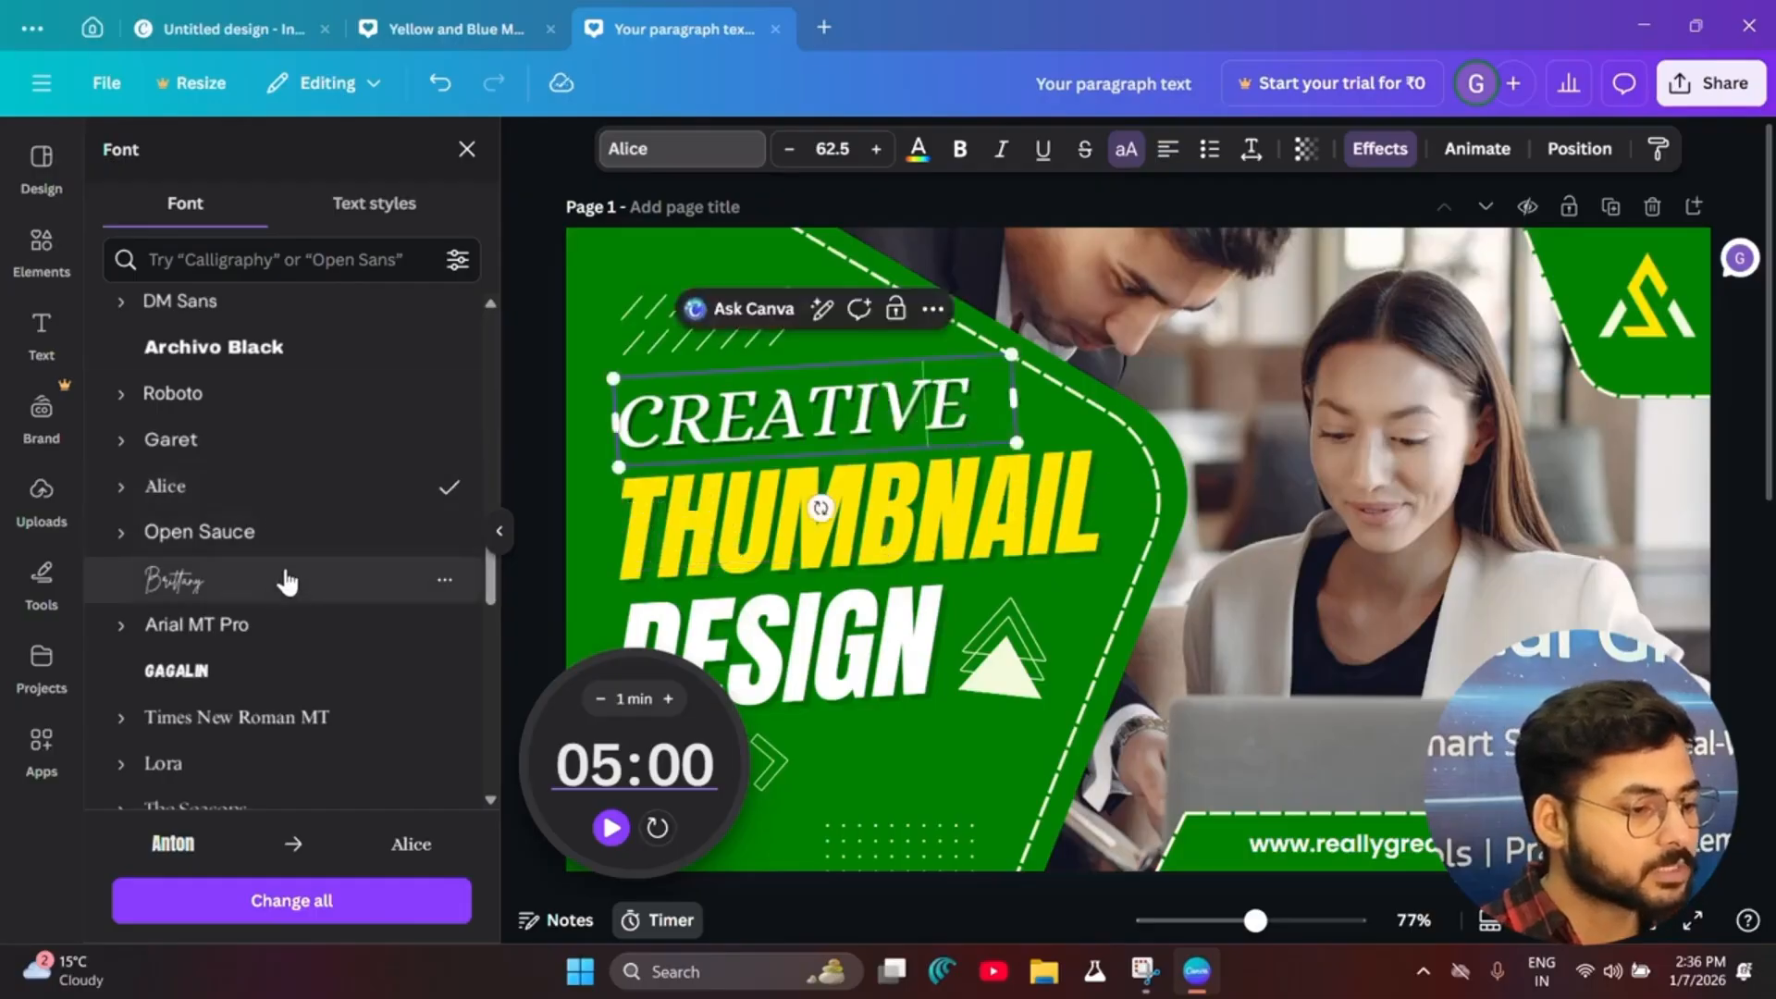
{"action": "left_click", "coordinate": [287, 537]}
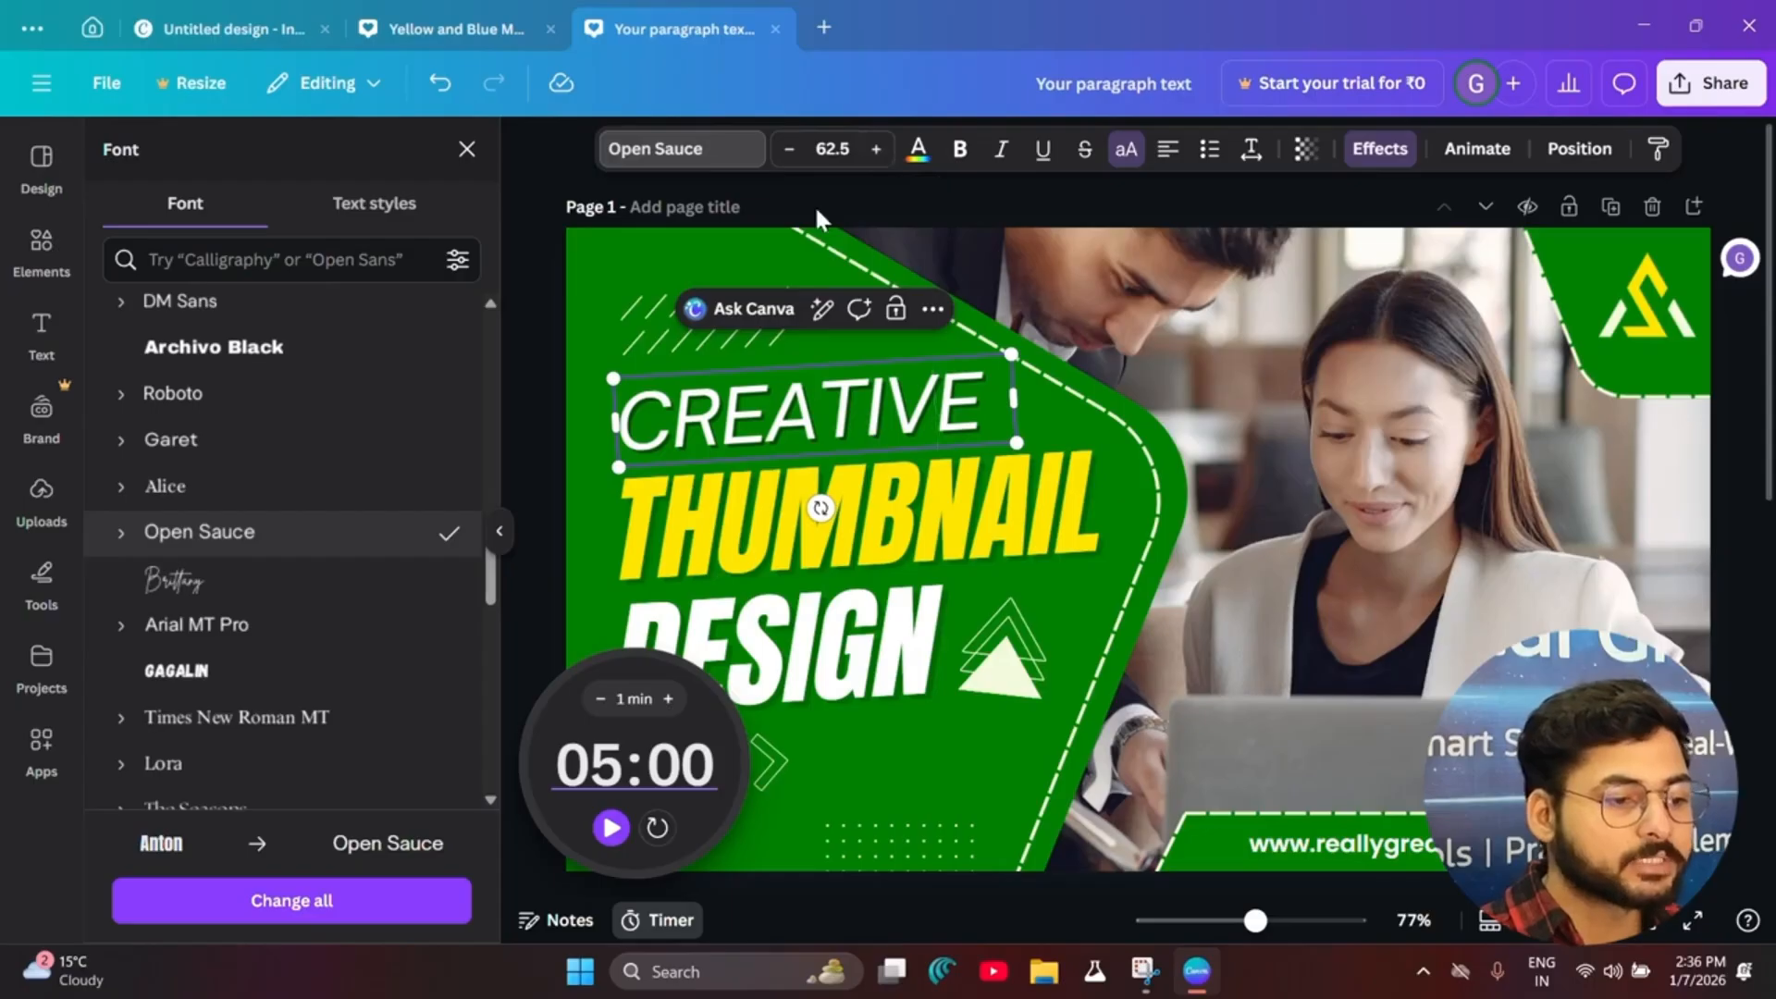
Step: Set the font size of the CREATIVE title to 66.5
{"action": "left_click", "coordinate": [875, 149]}
{"action": "left_click", "coordinate": [875, 149]}
{"action": "left_click", "coordinate": [875, 149]}
{"action": "left_click", "coordinate": [875, 149]}
{"action": "left_click", "coordinate": [875, 149]}
{"action": "left_click", "coordinate": [875, 149]}
{"action": "left_click", "coordinate": [875, 149]}
{"action": "left_click", "coordinate": [875, 149]}
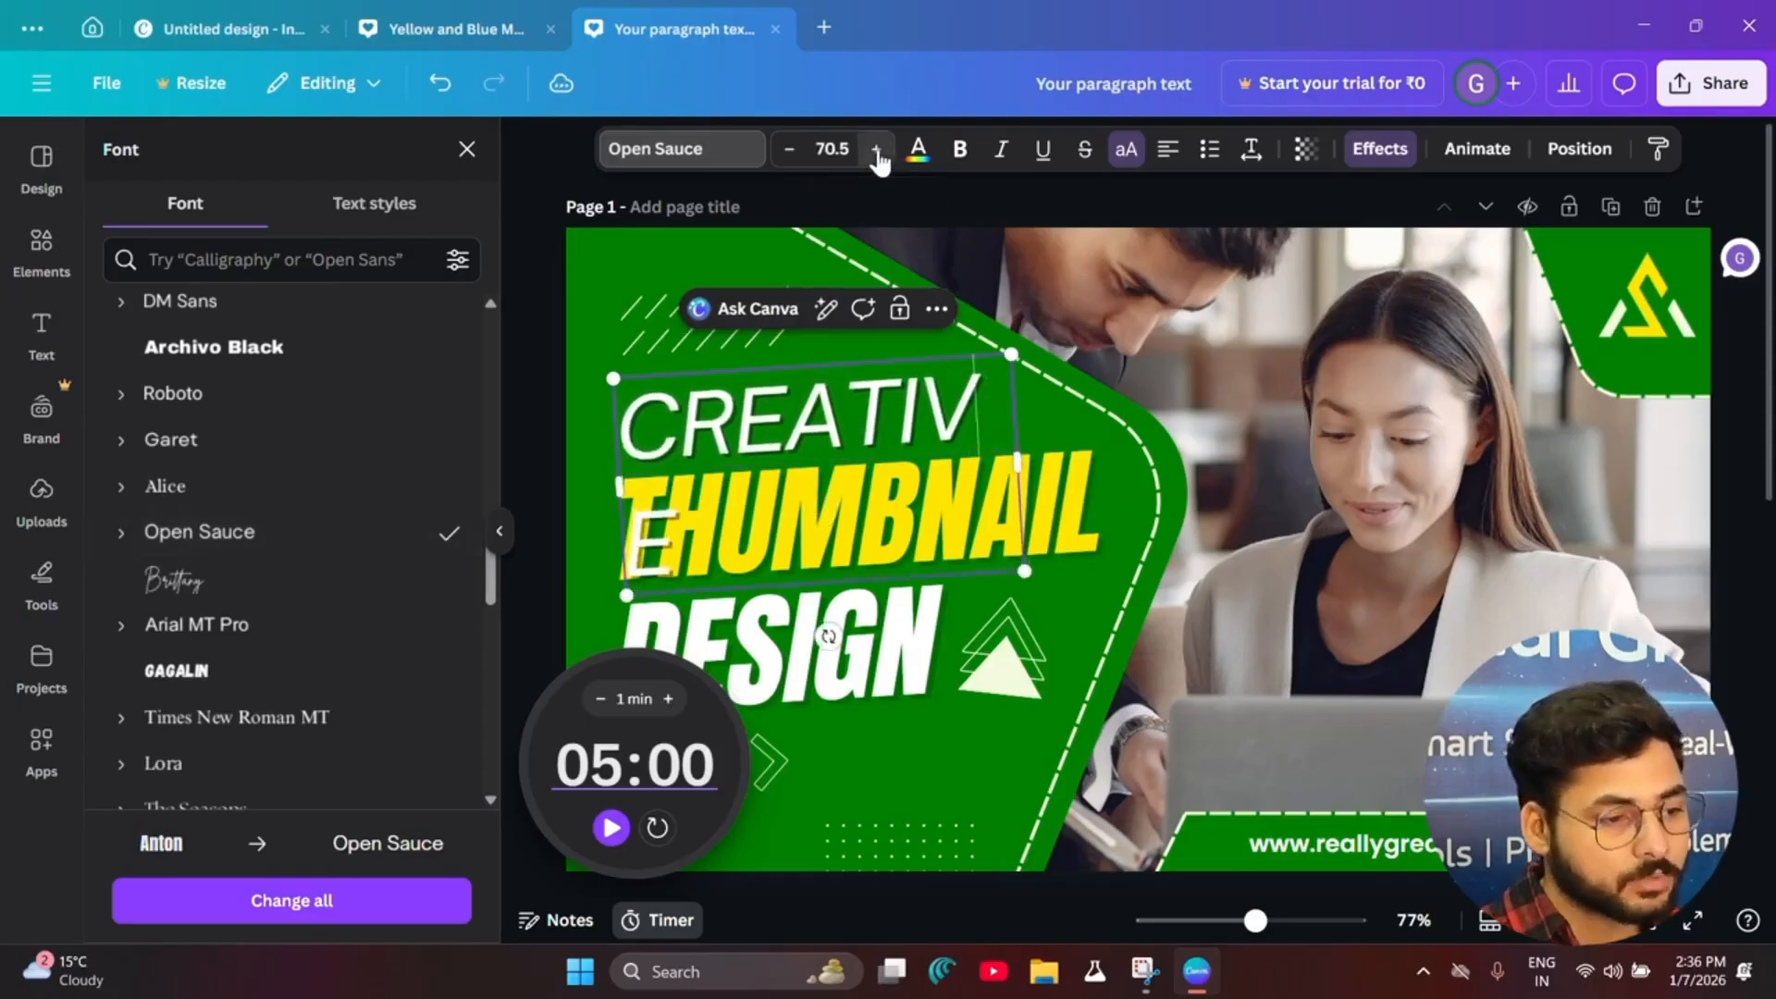
{"action": "left_click", "coordinate": [789, 149]}
{"action": "left_click", "coordinate": [789, 149]}
{"action": "left_click", "coordinate": [789, 149]}
{"action": "left_click", "coordinate": [789, 149]}
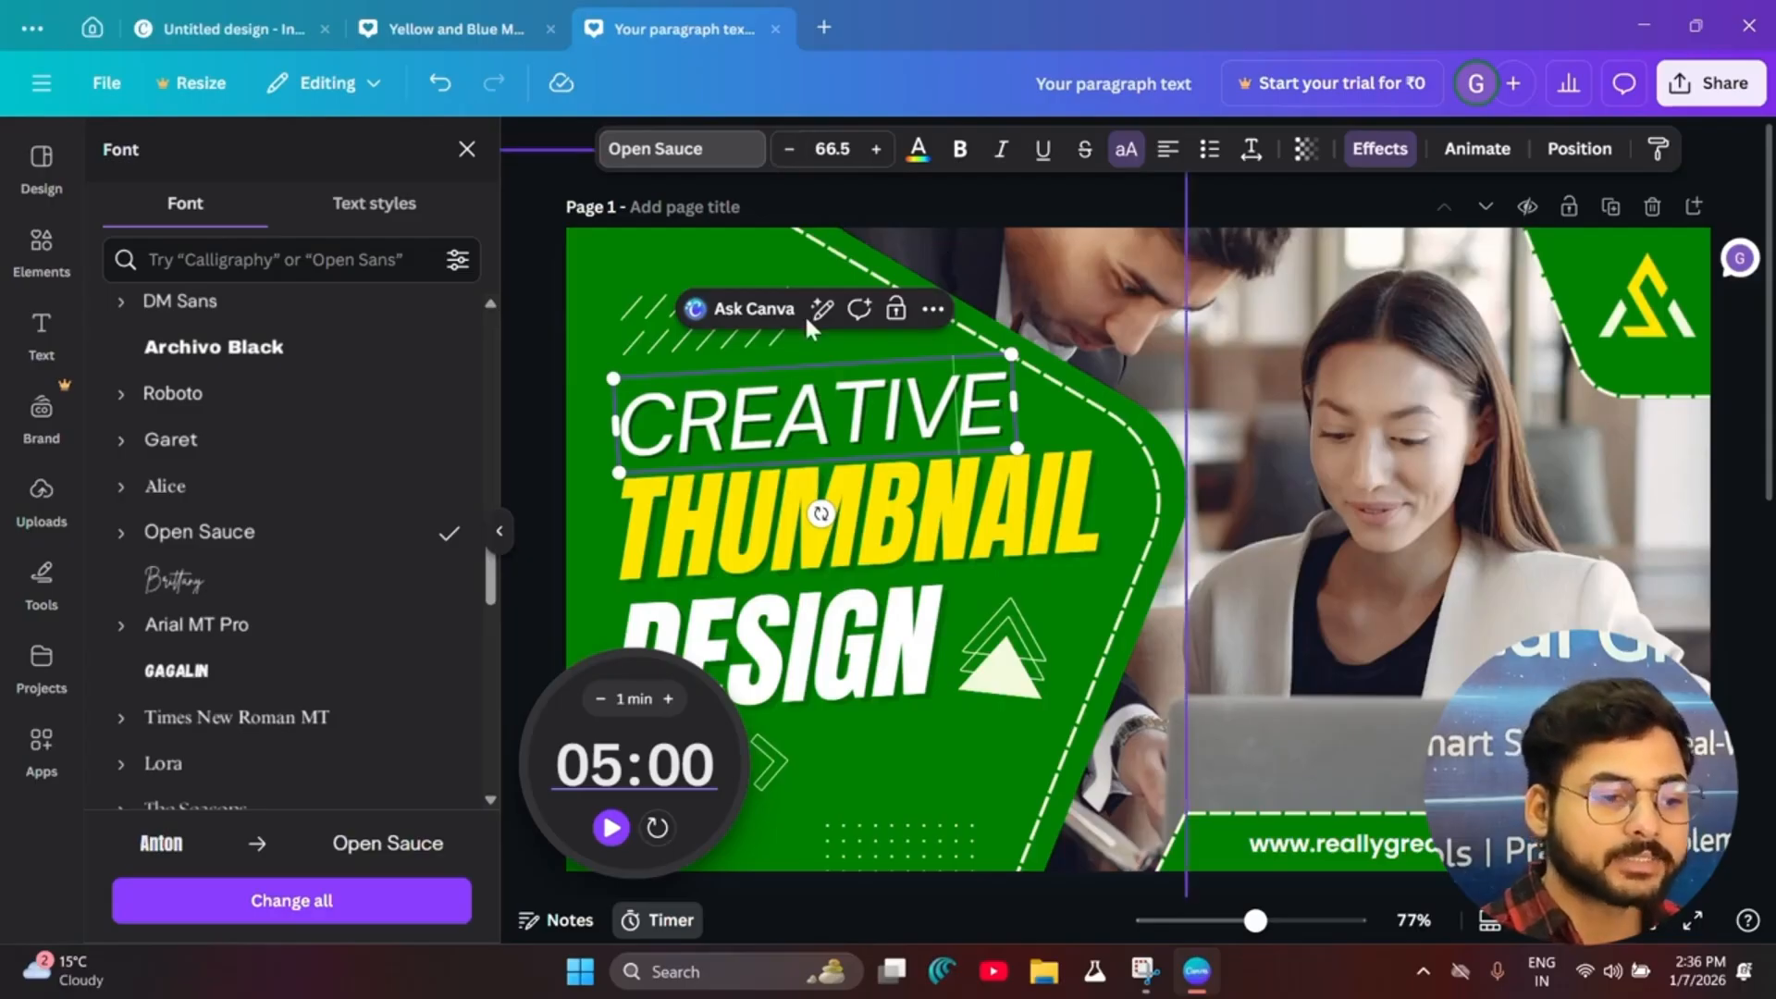
Step: Recolour the whole word CREATIVE with a medium grey from the default solid colours, and keep its text box selected
{"action": "left_click", "coordinate": [918, 150]}
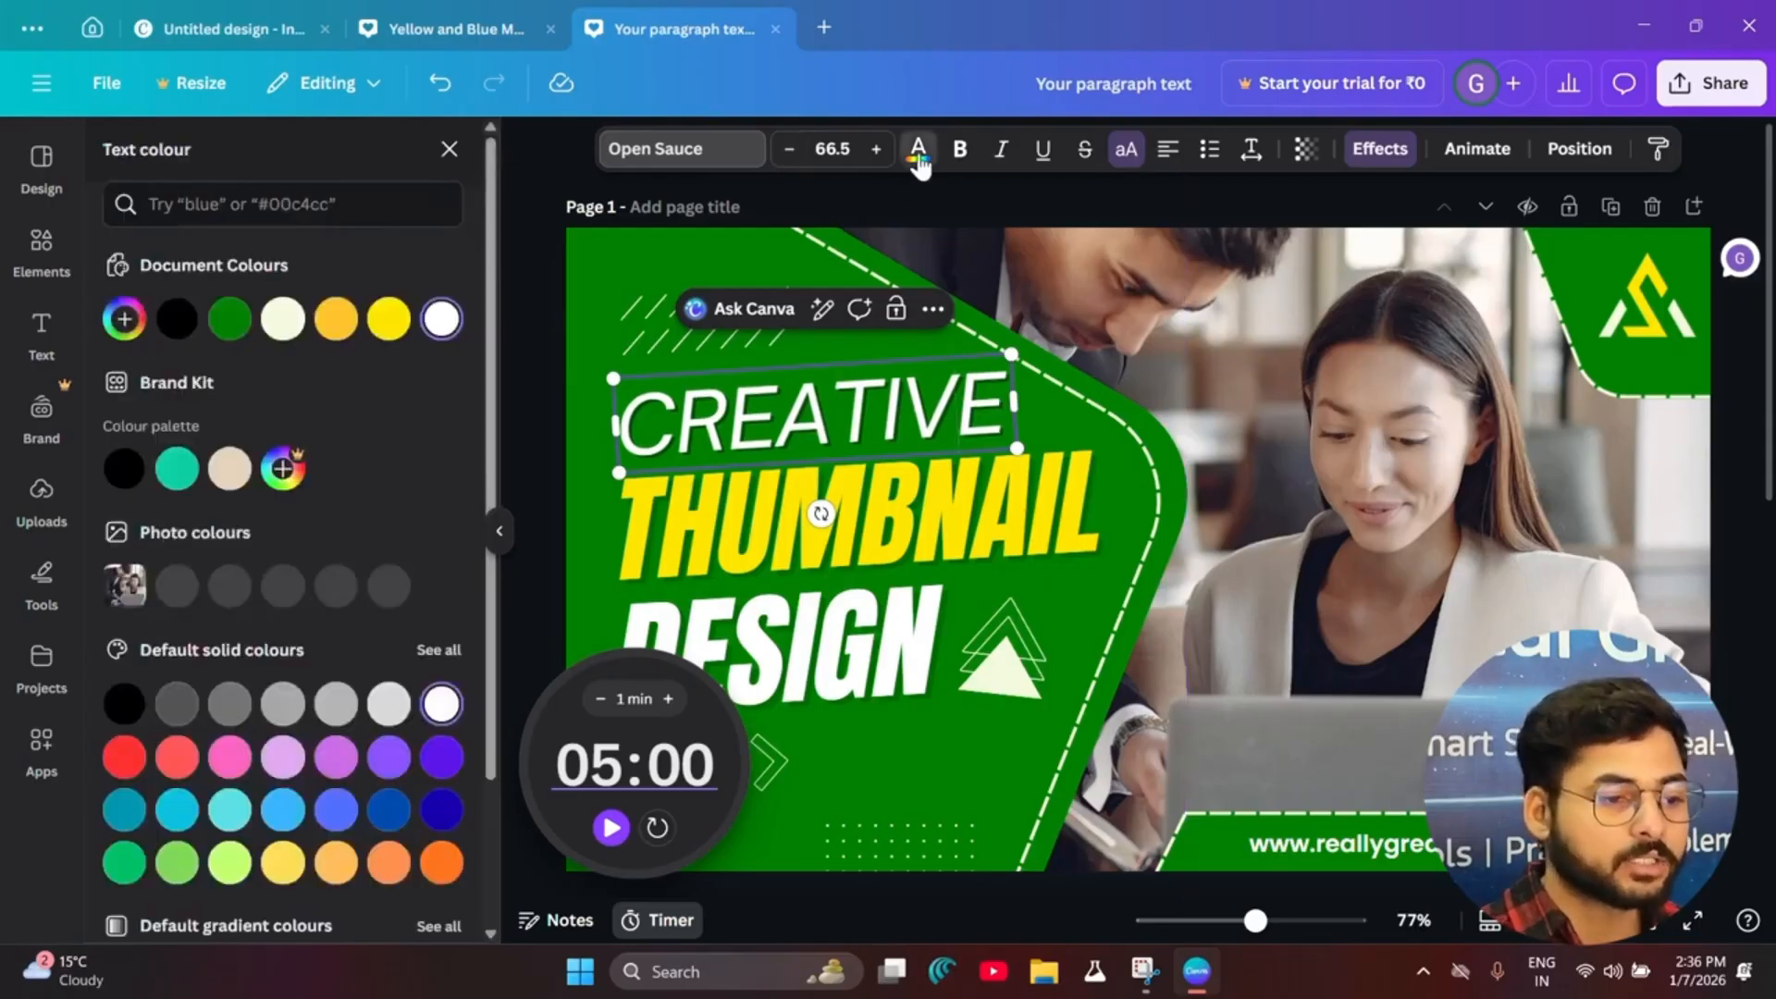
{"action": "left_click", "coordinate": [388, 320]}
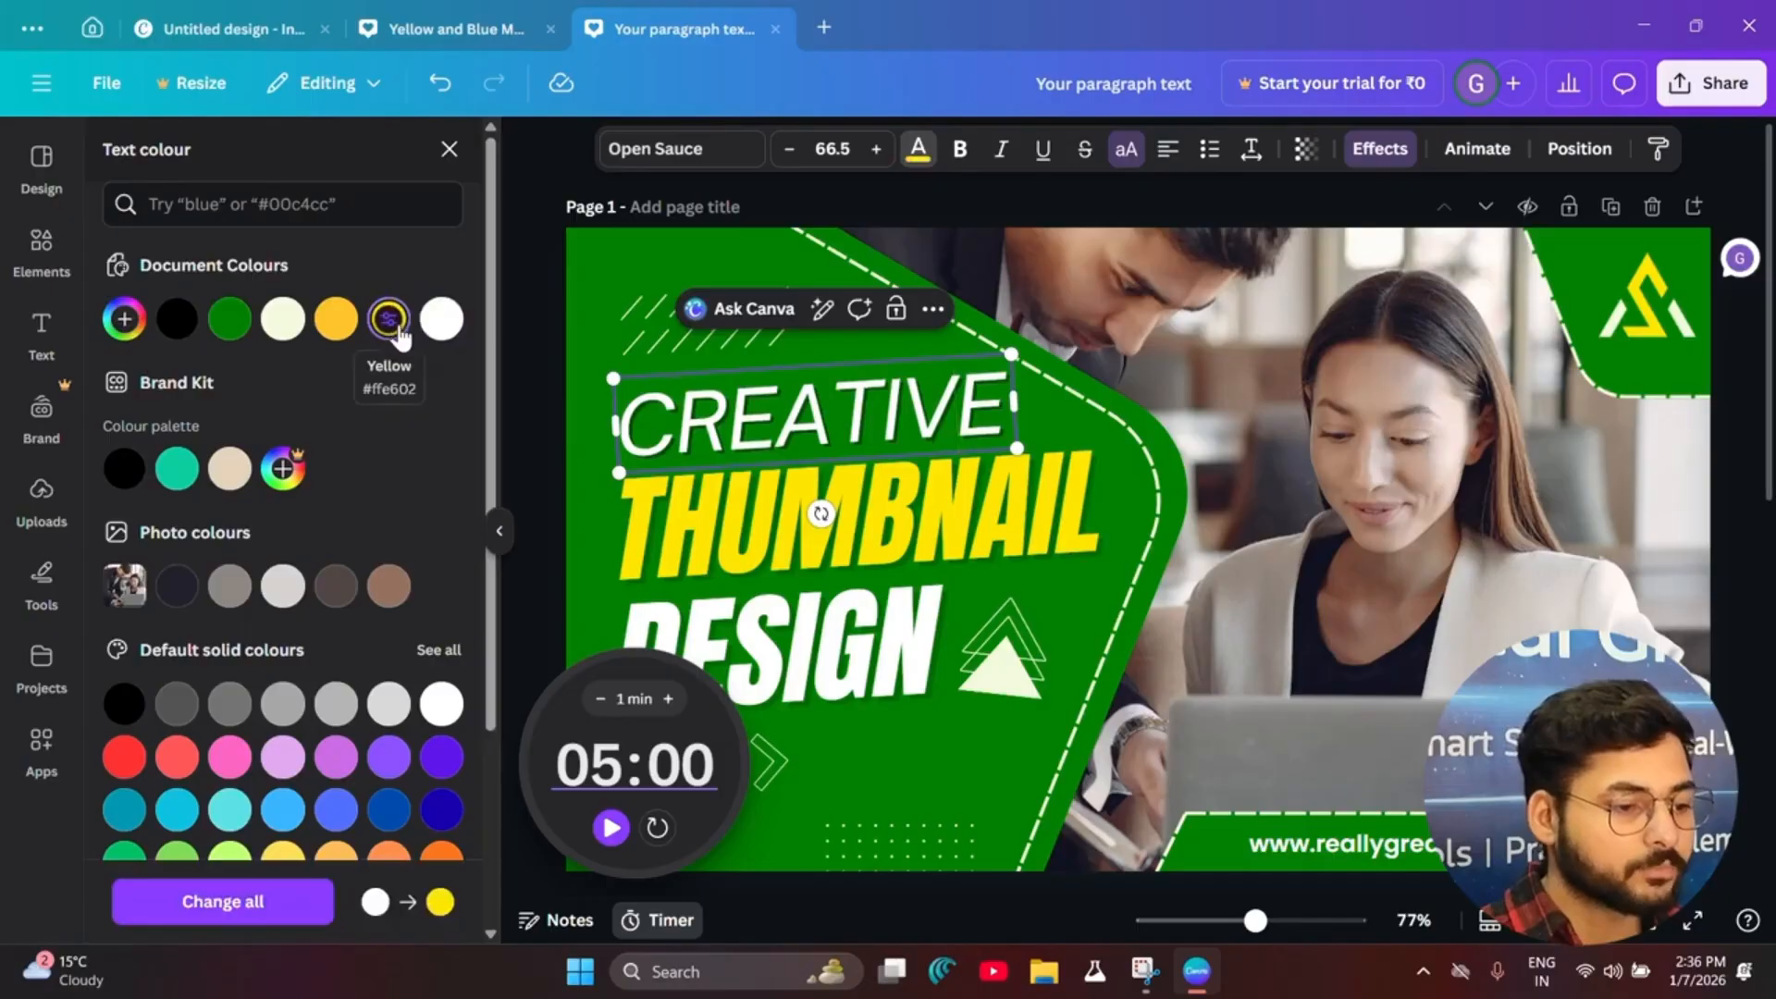
{"action": "left_click_drag", "start_coordinate": [986, 411], "coordinate": [638, 405]}
{"action": "left_click", "coordinate": [229, 703]}
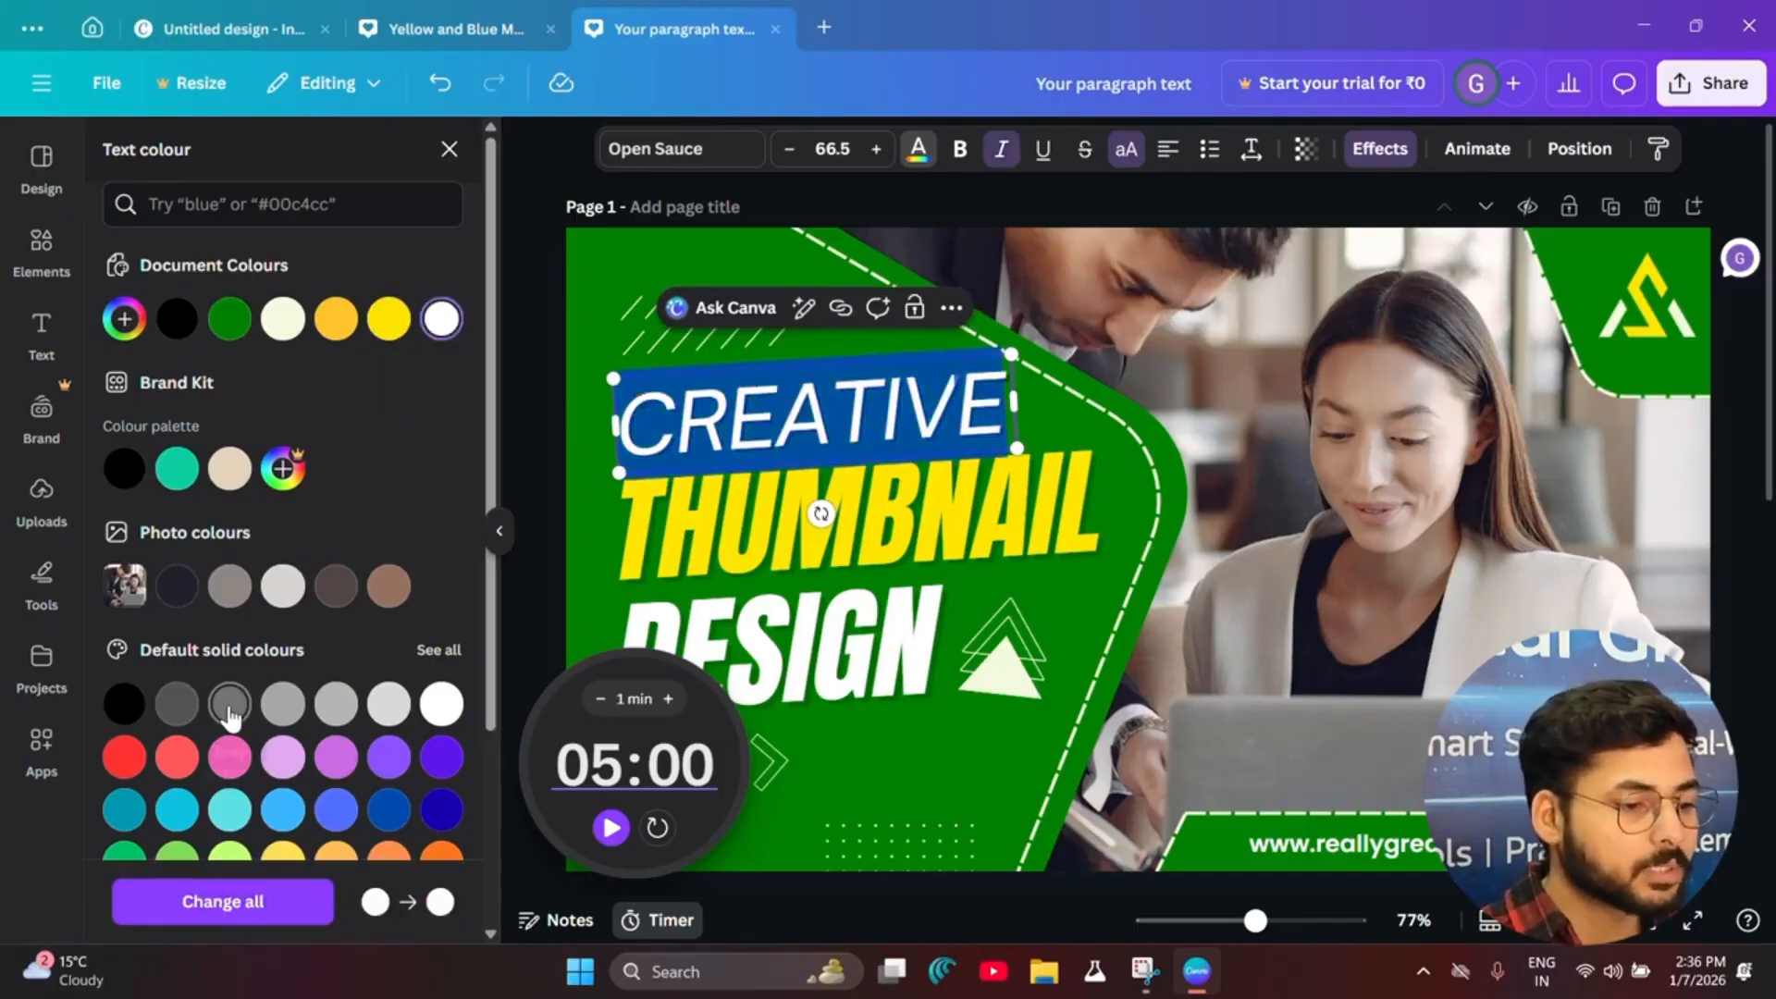
{"action": "left_click", "coordinate": [1089, 623]}
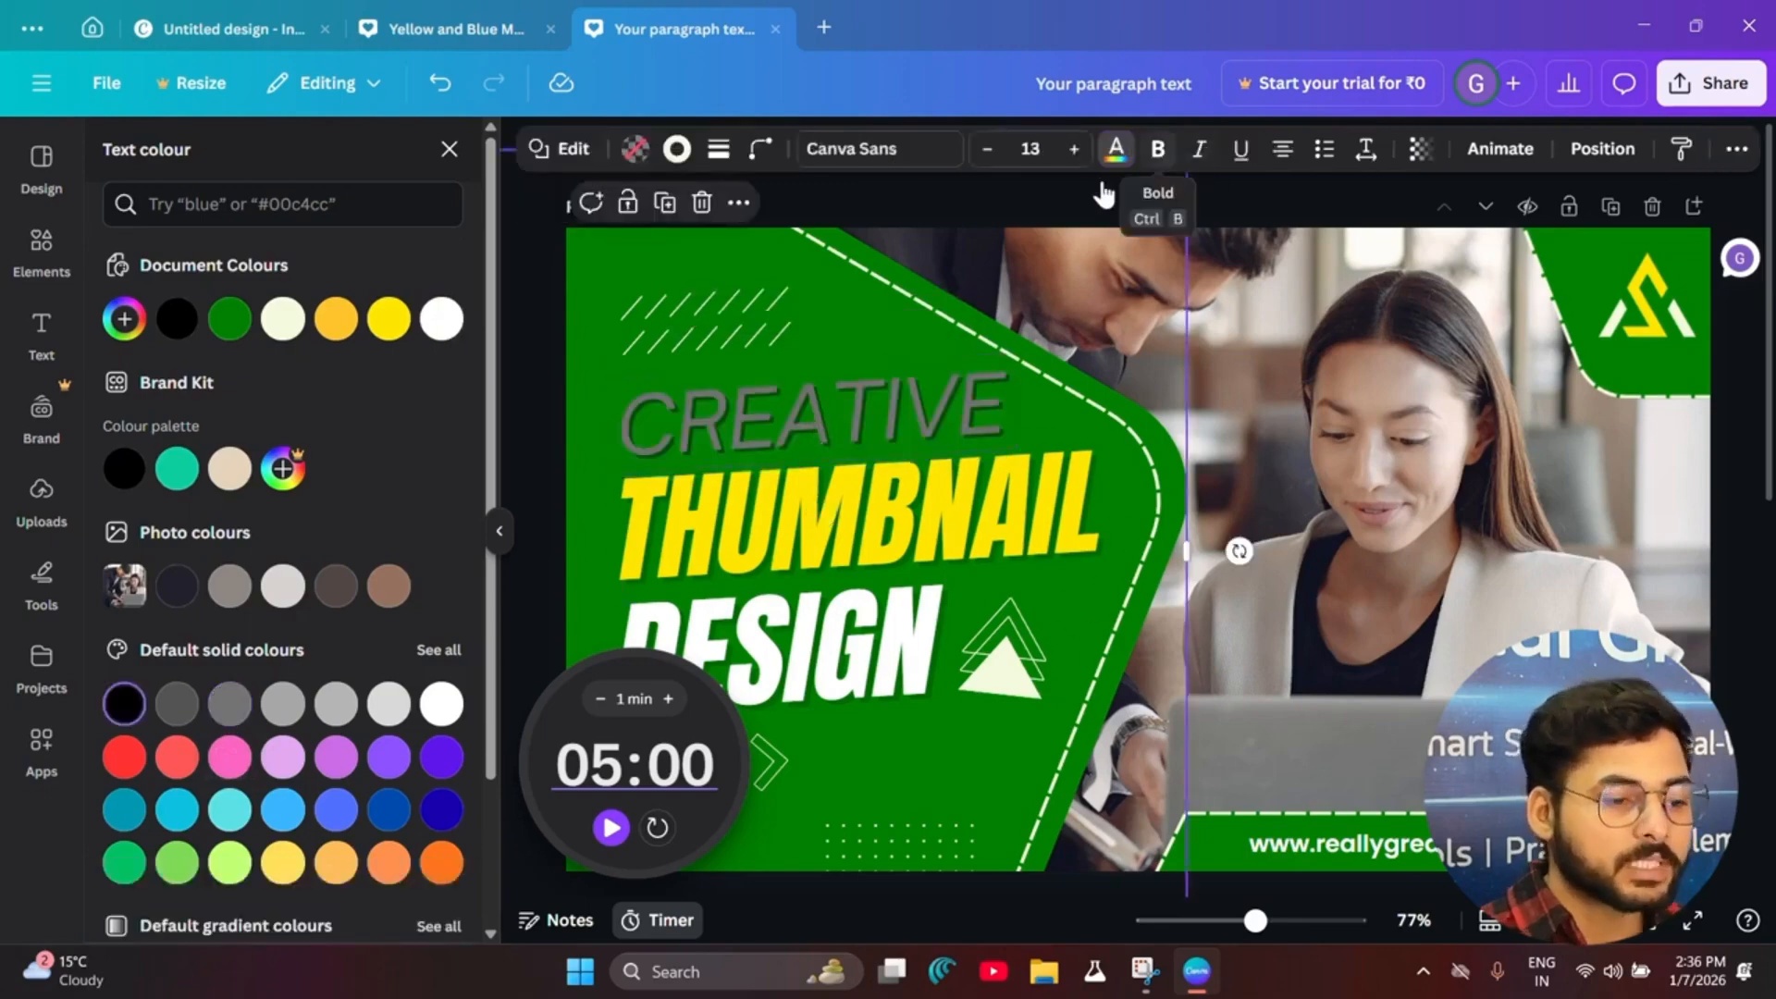
{"action": "left_click", "coordinate": [841, 401]}
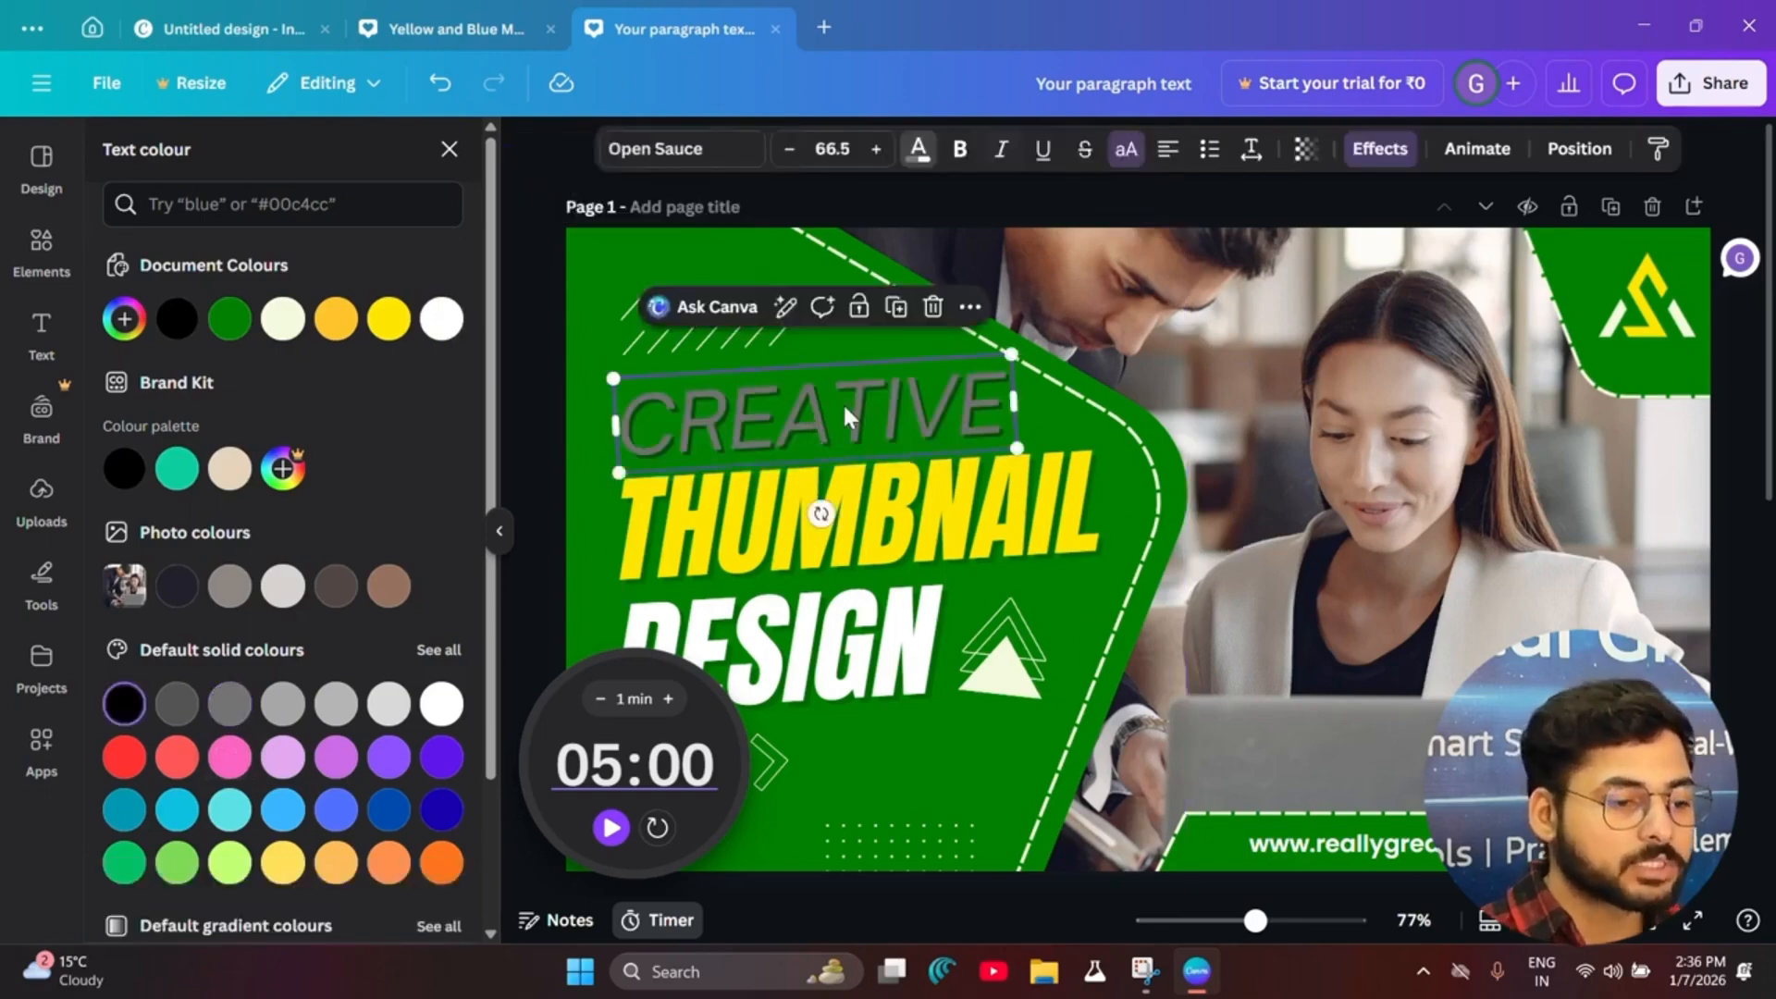
Step: Try bold, italic and lowercase on the CREATIVE title, and leave it underlined in uppercase with justified alignment
{"action": "left_click", "coordinate": [962, 154]}
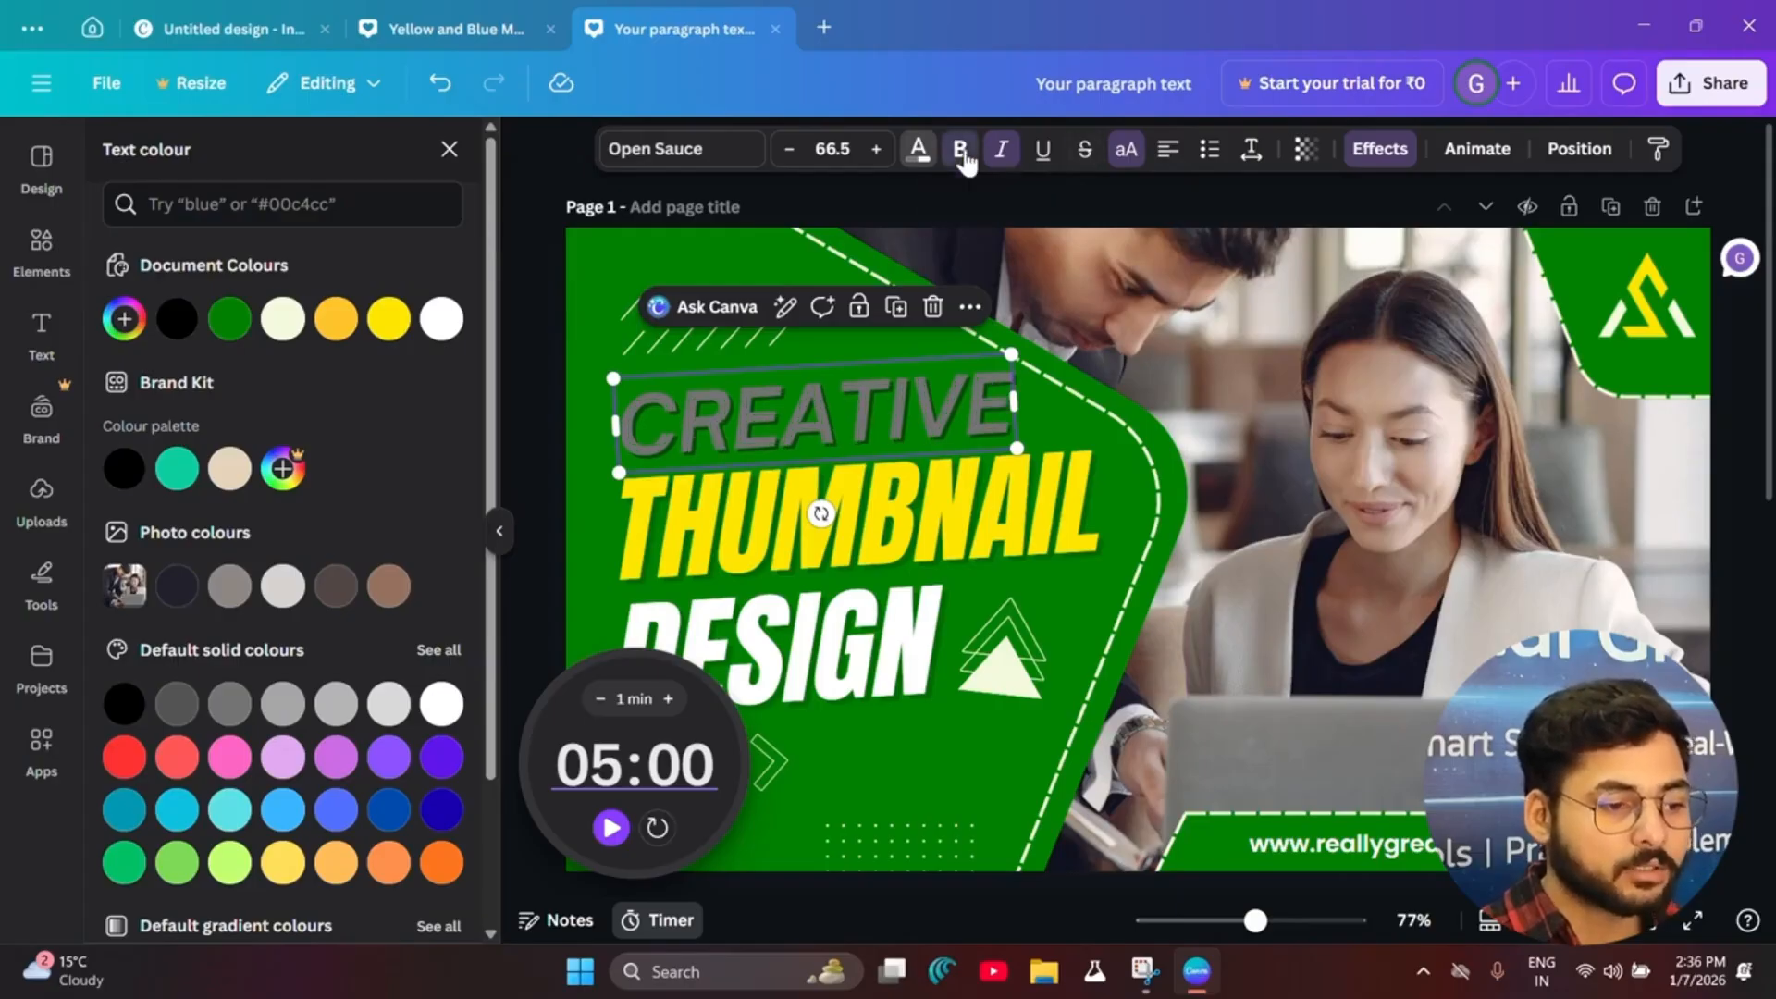
{"action": "left_click", "coordinate": [962, 152]}
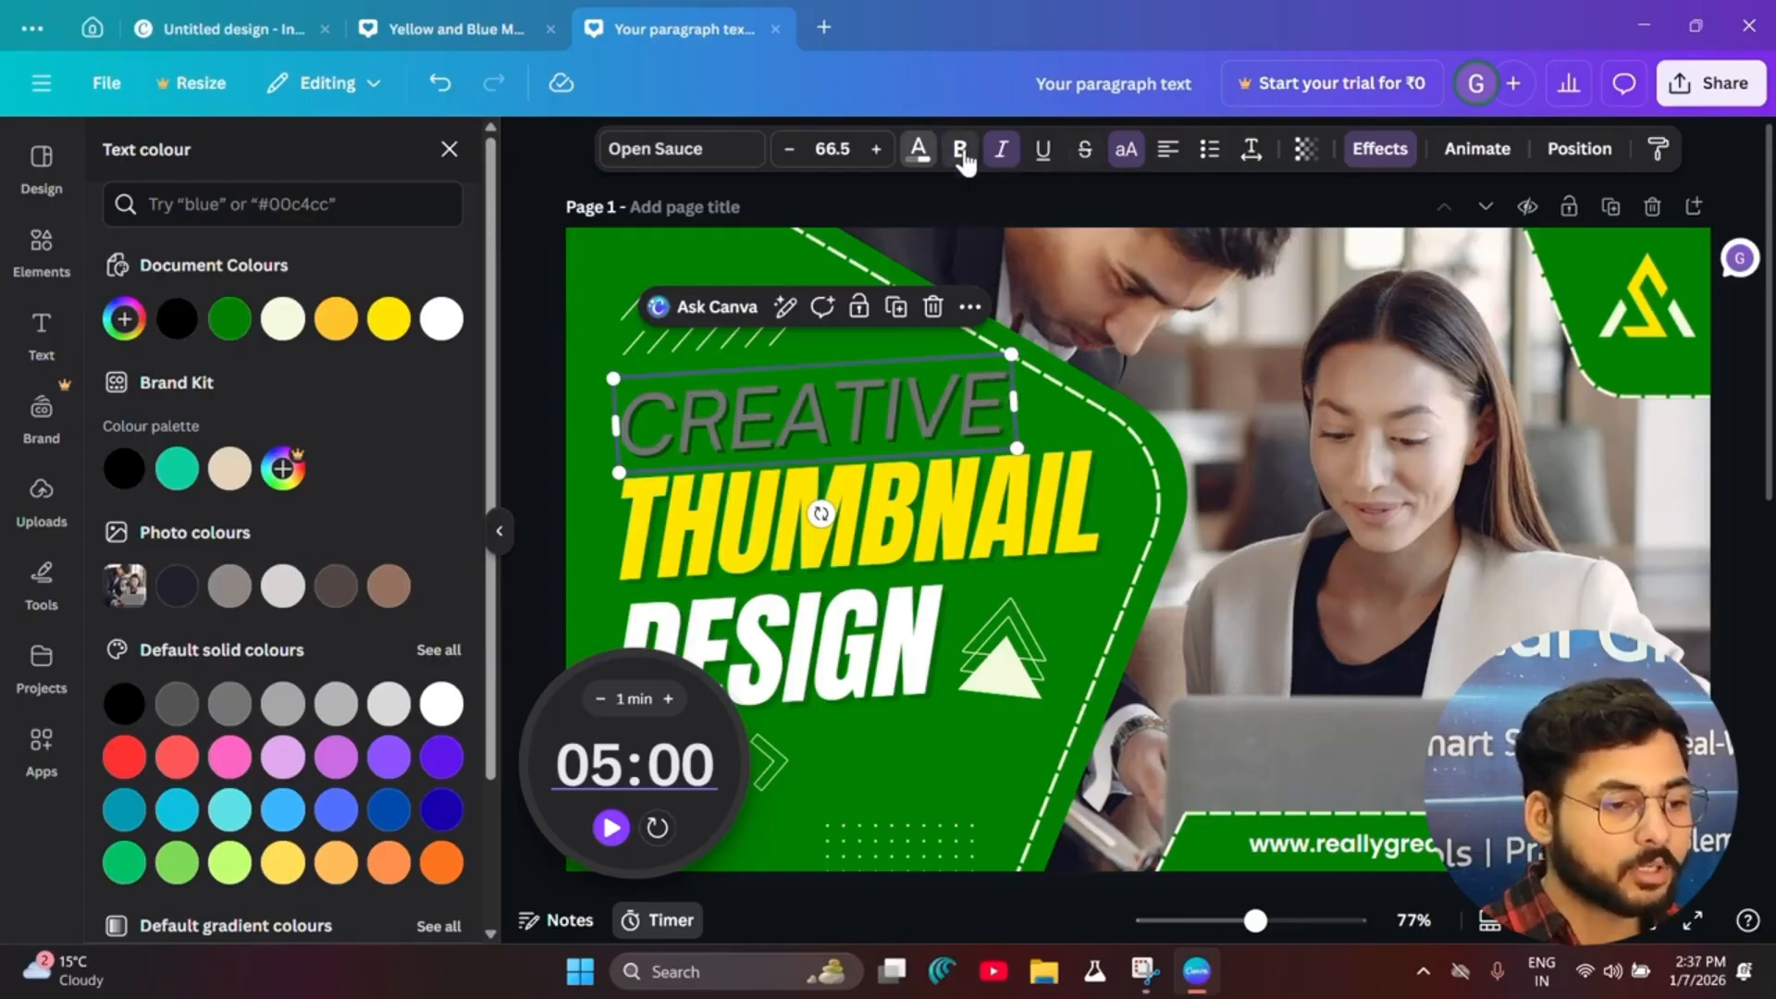
{"action": "left_click", "coordinate": [1042, 155]}
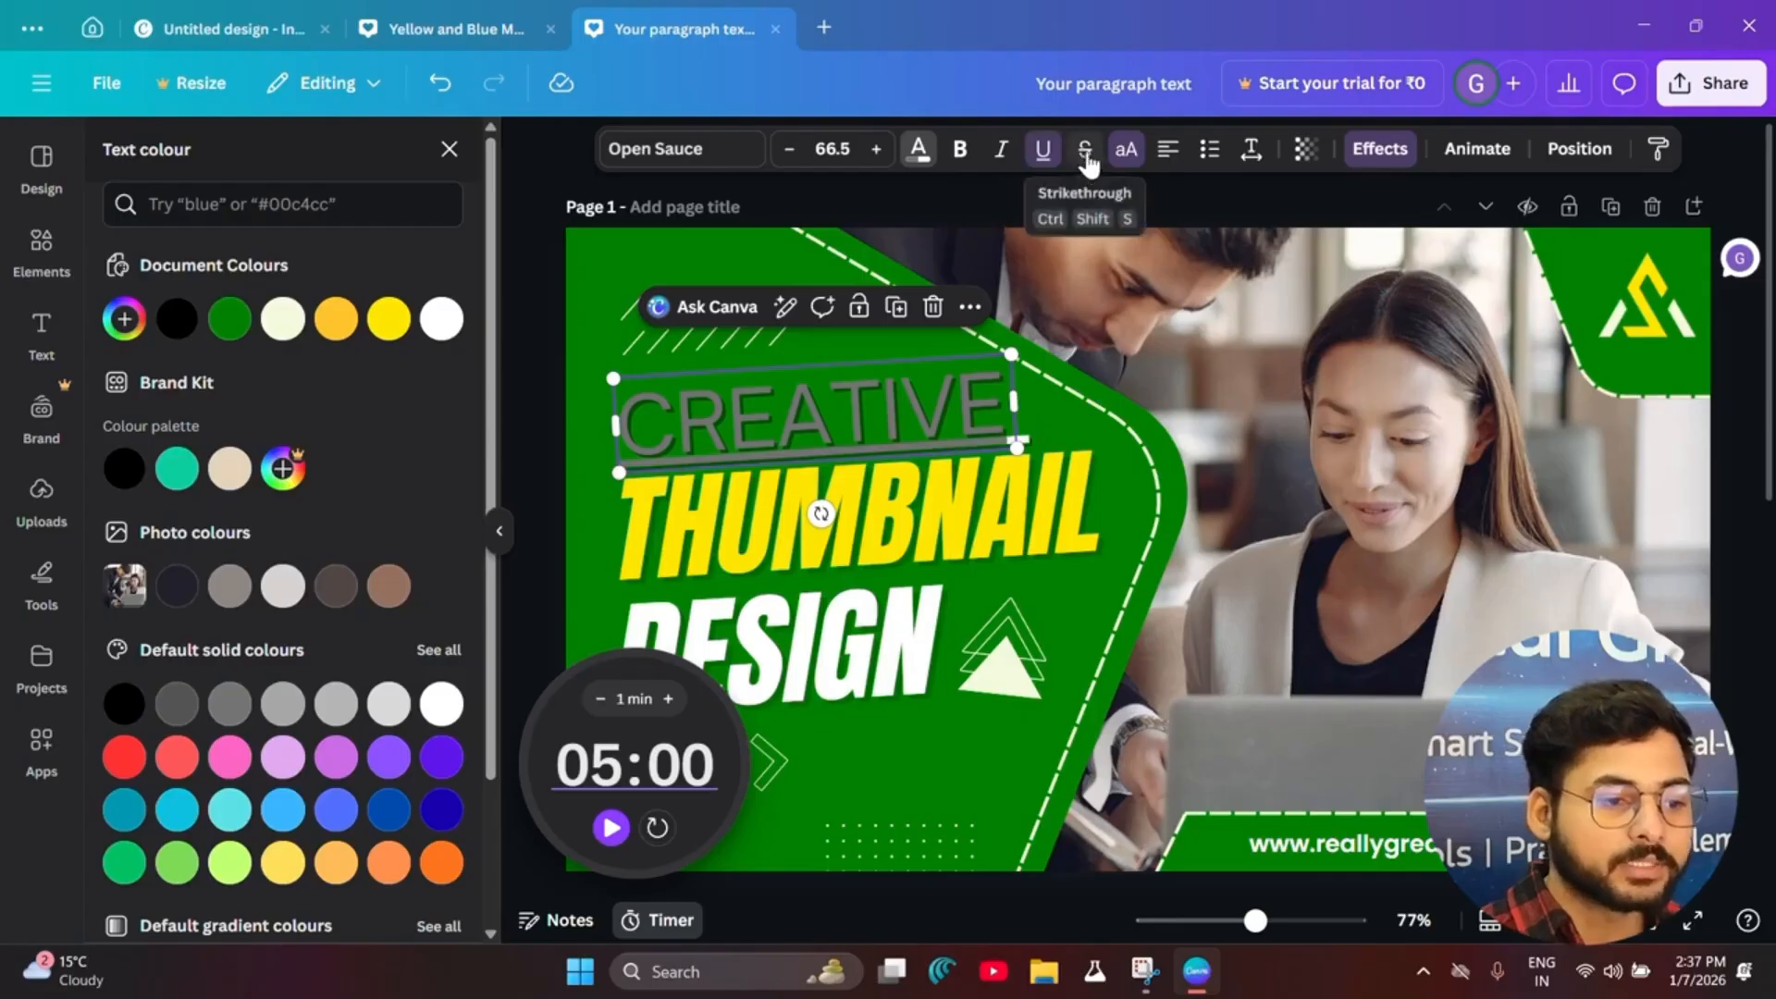
{"action": "left_click", "coordinate": [1125, 157]}
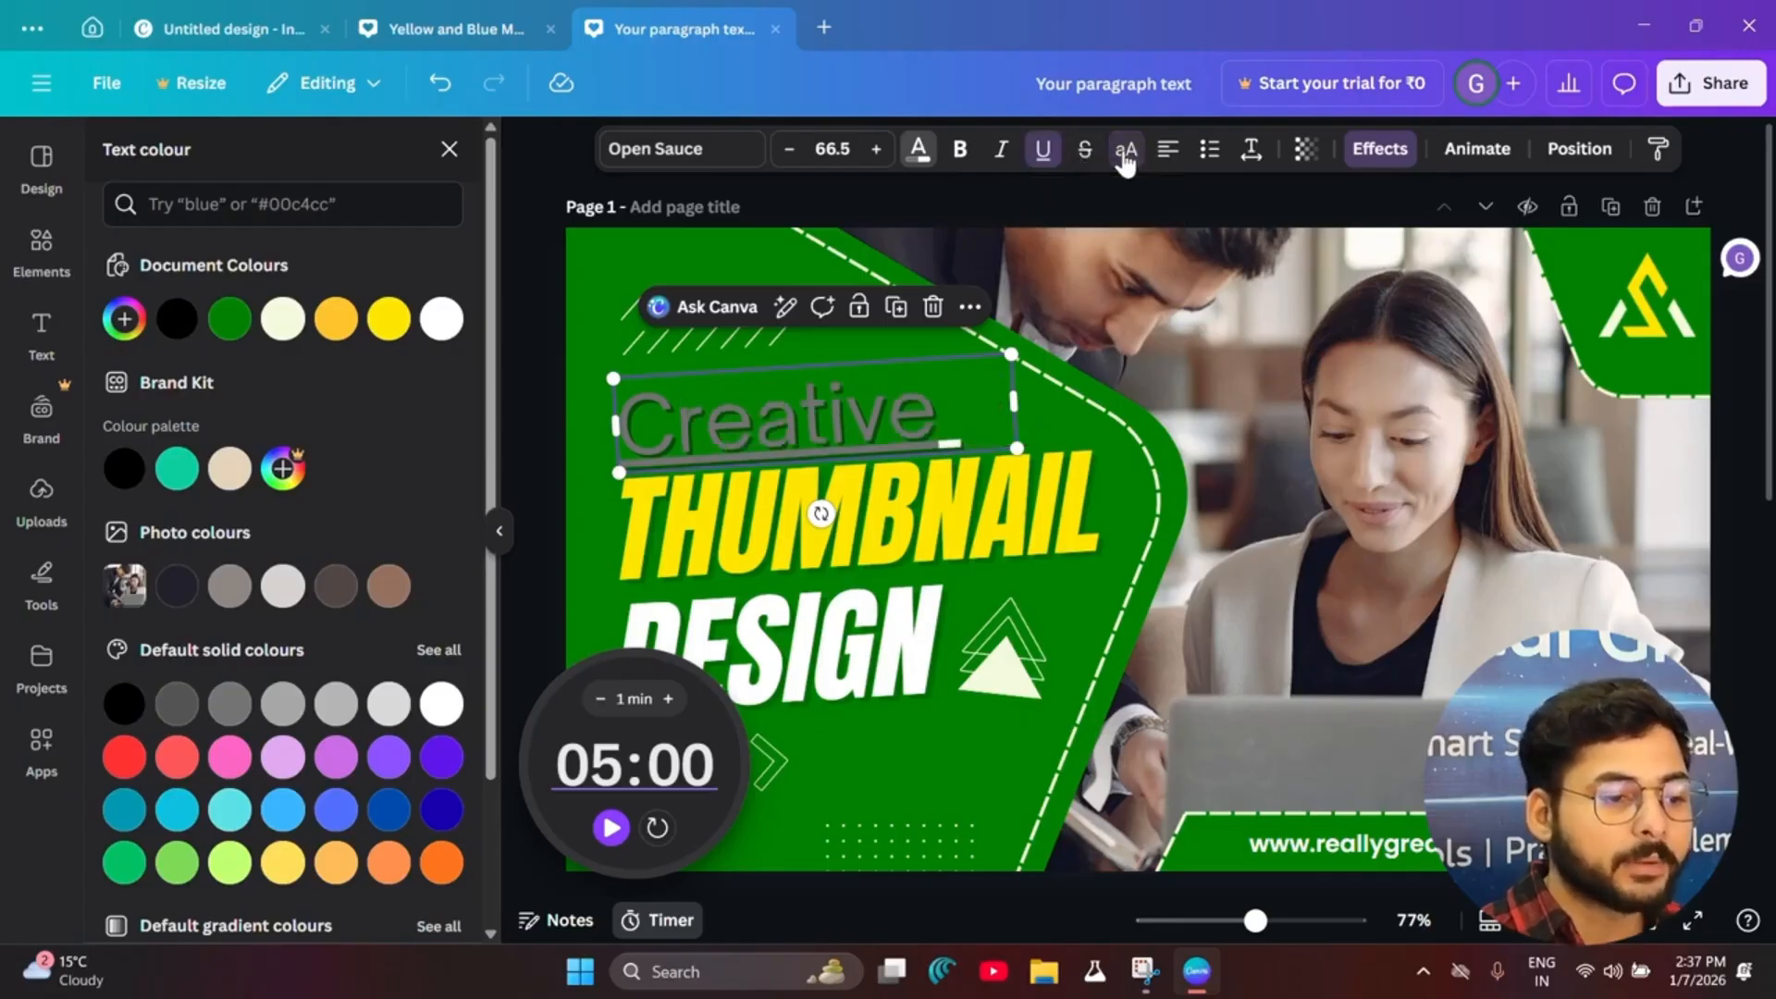
{"action": "left_click", "coordinate": [1126, 159]}
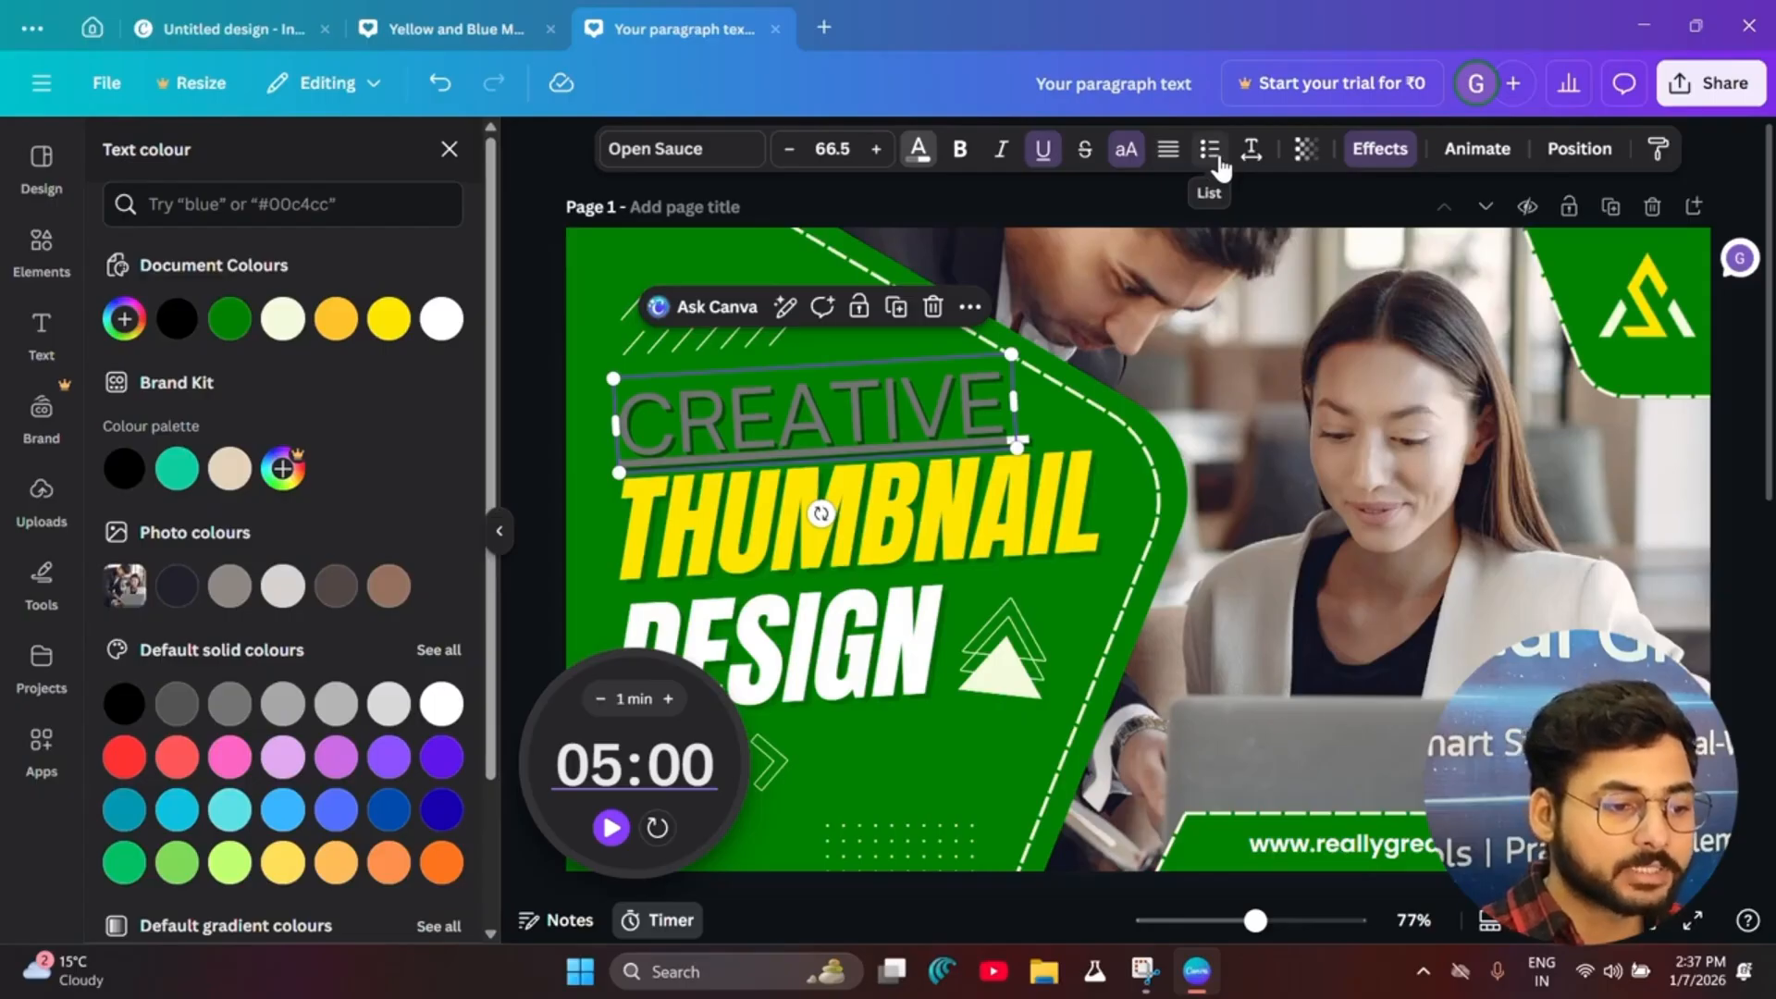
Step: Try the bulleted and numbered list styles on the CREATIVE title, and remove the list formatting
{"action": "left_click", "coordinate": [1211, 150]}
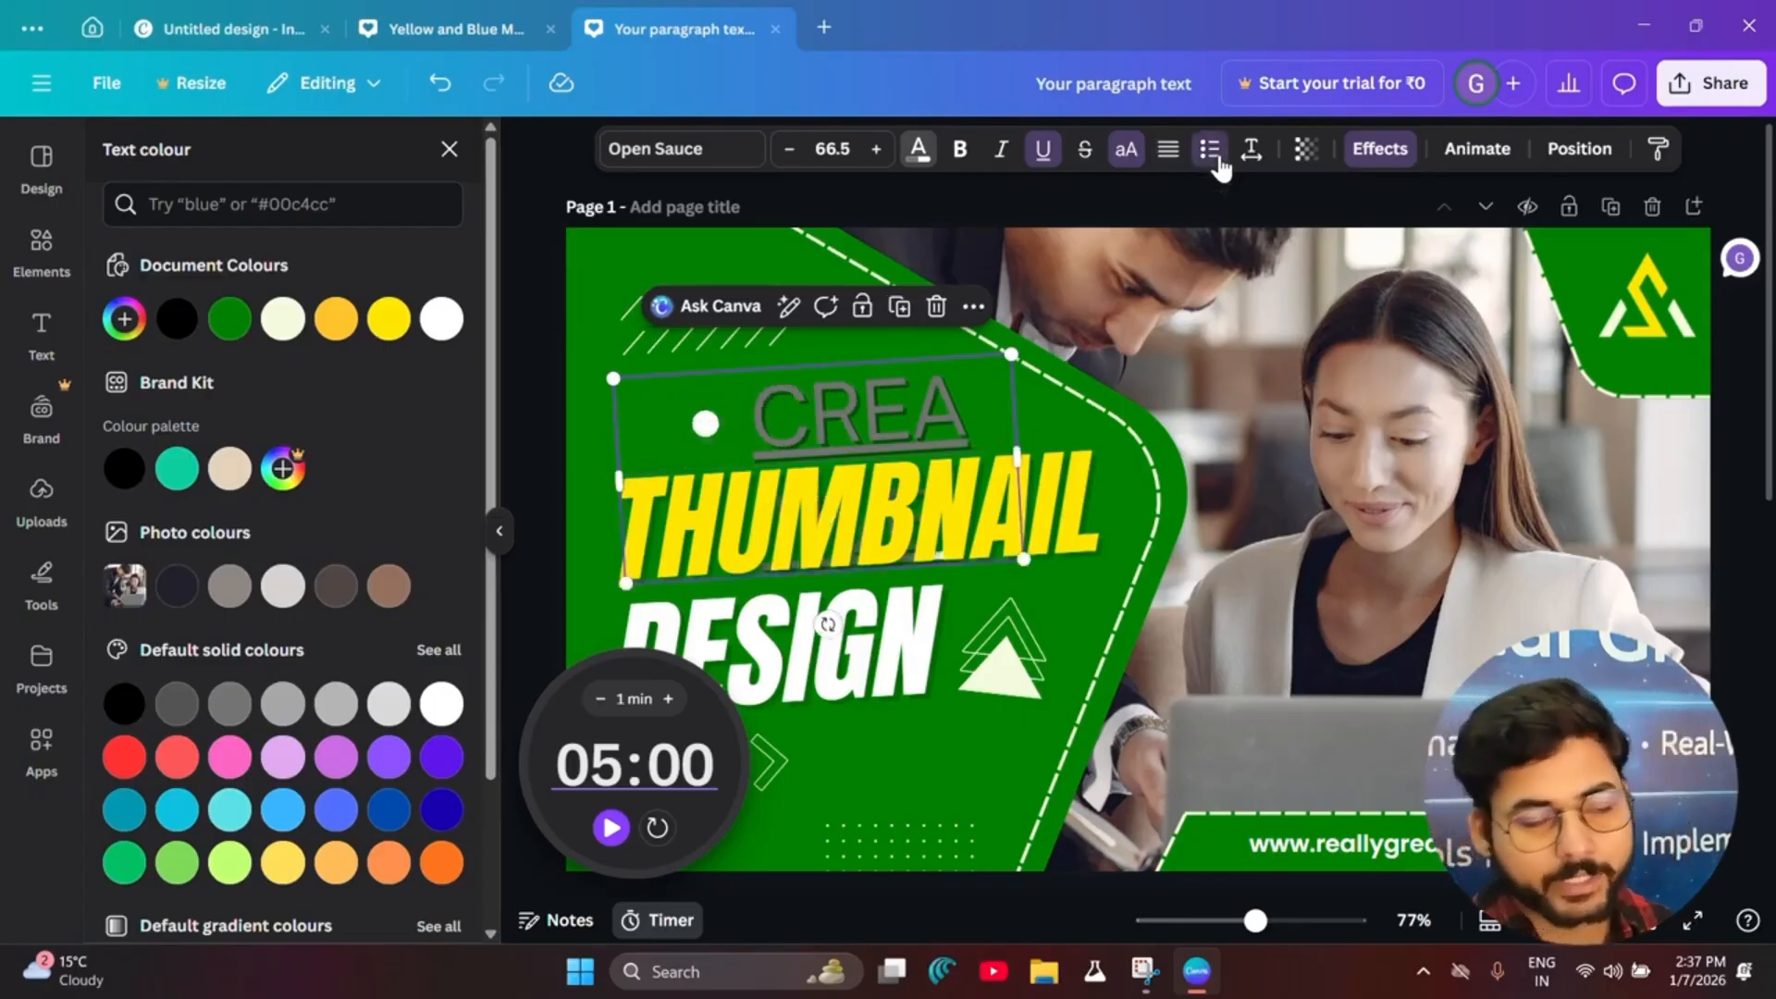
{"action": "left_click", "coordinate": [1217, 159]}
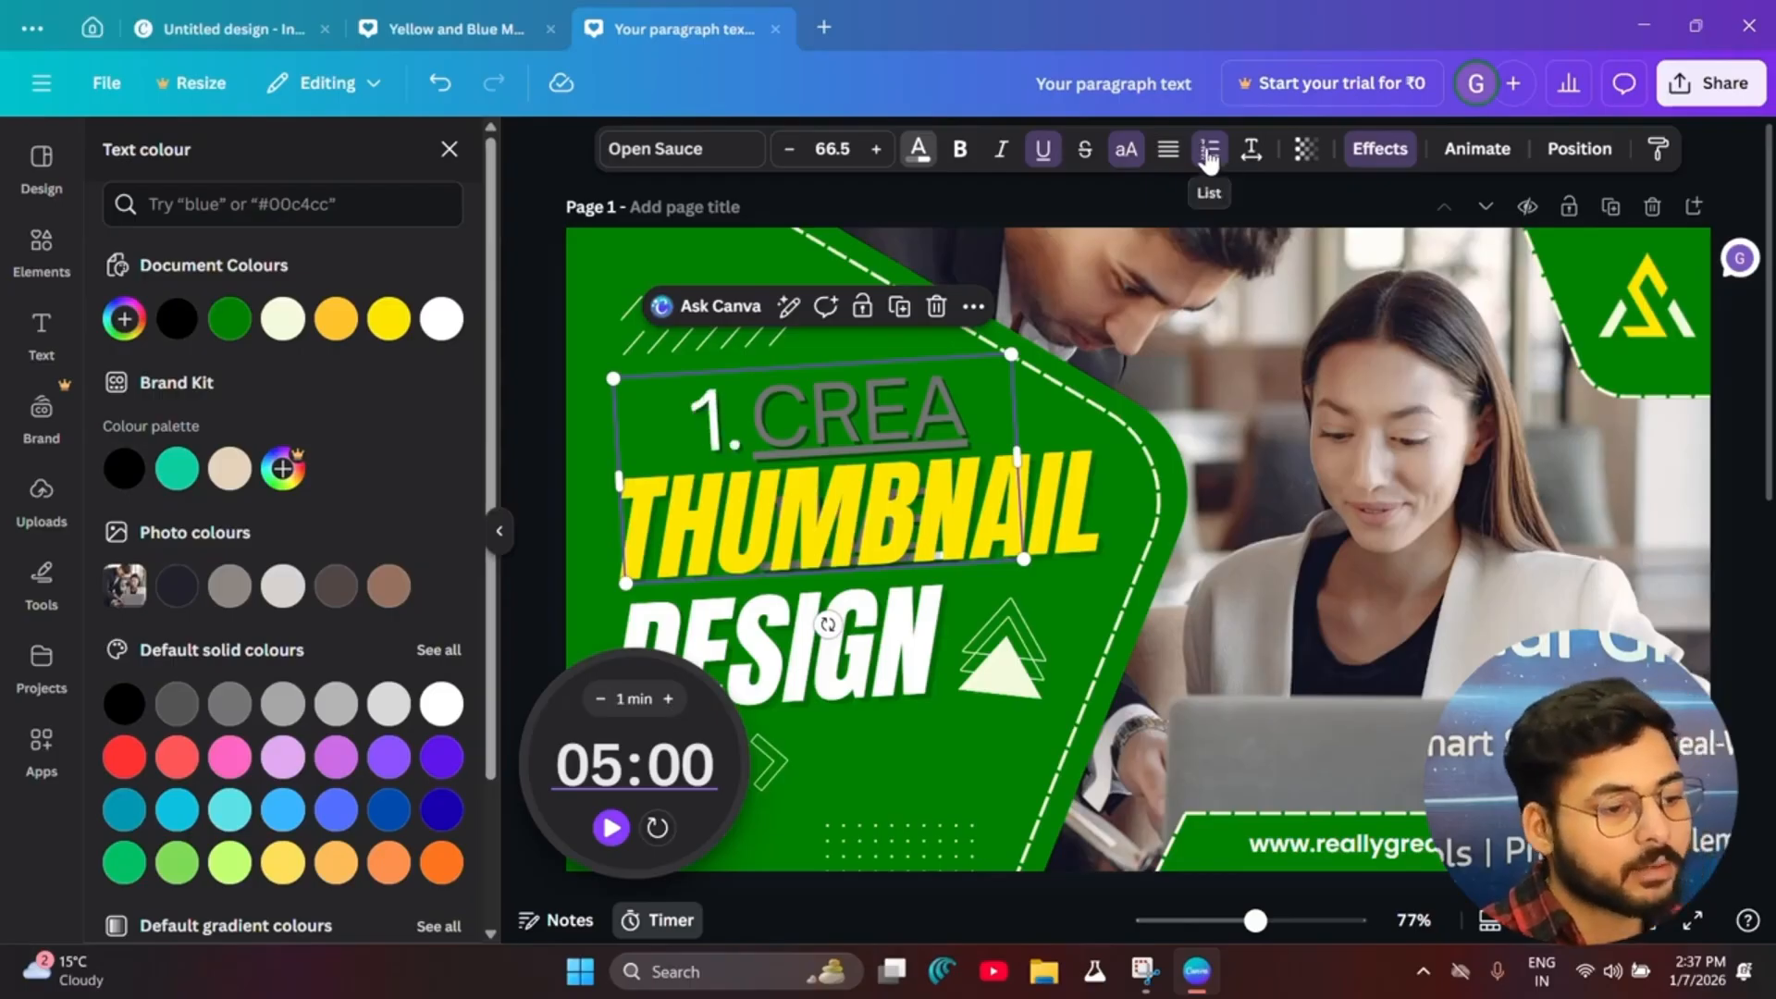
{"action": "left_click", "coordinate": [1208, 156]}
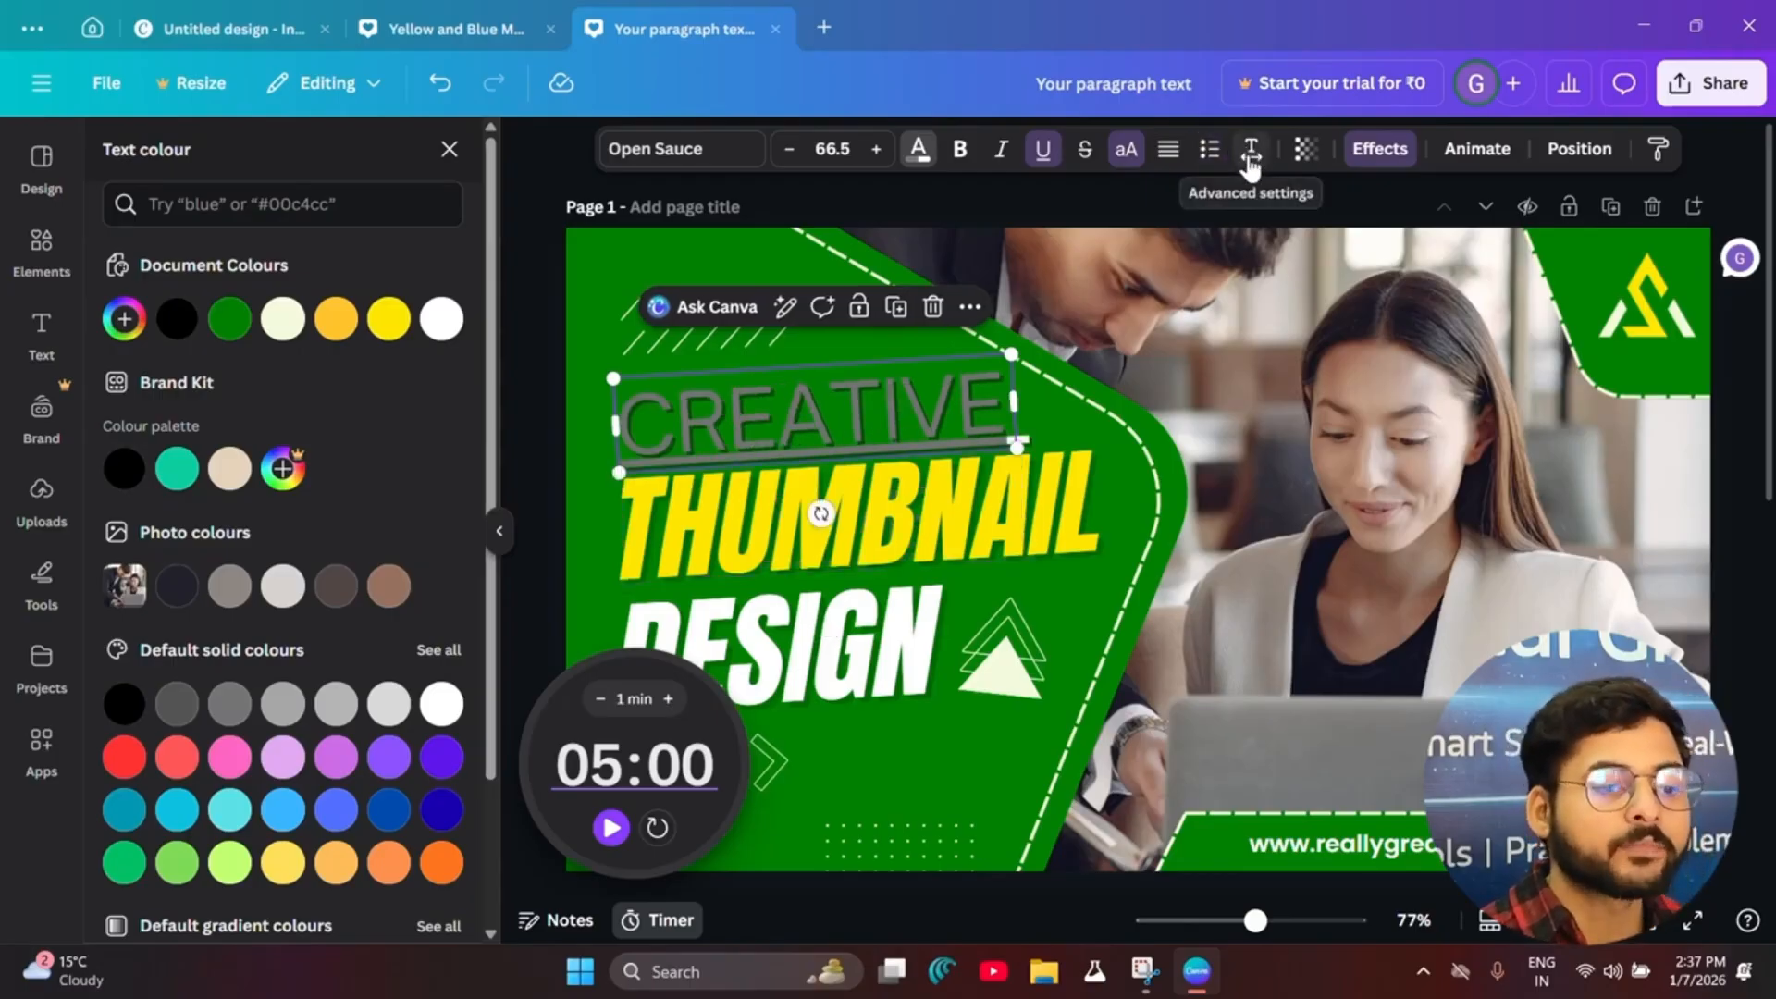
Step: Widen the CREATIVE text box and set its letter spacing to 94 and line spacing to 2.16
{"action": "left_click_drag", "start_coordinate": [1022, 407], "coordinate": [1115, 407]}
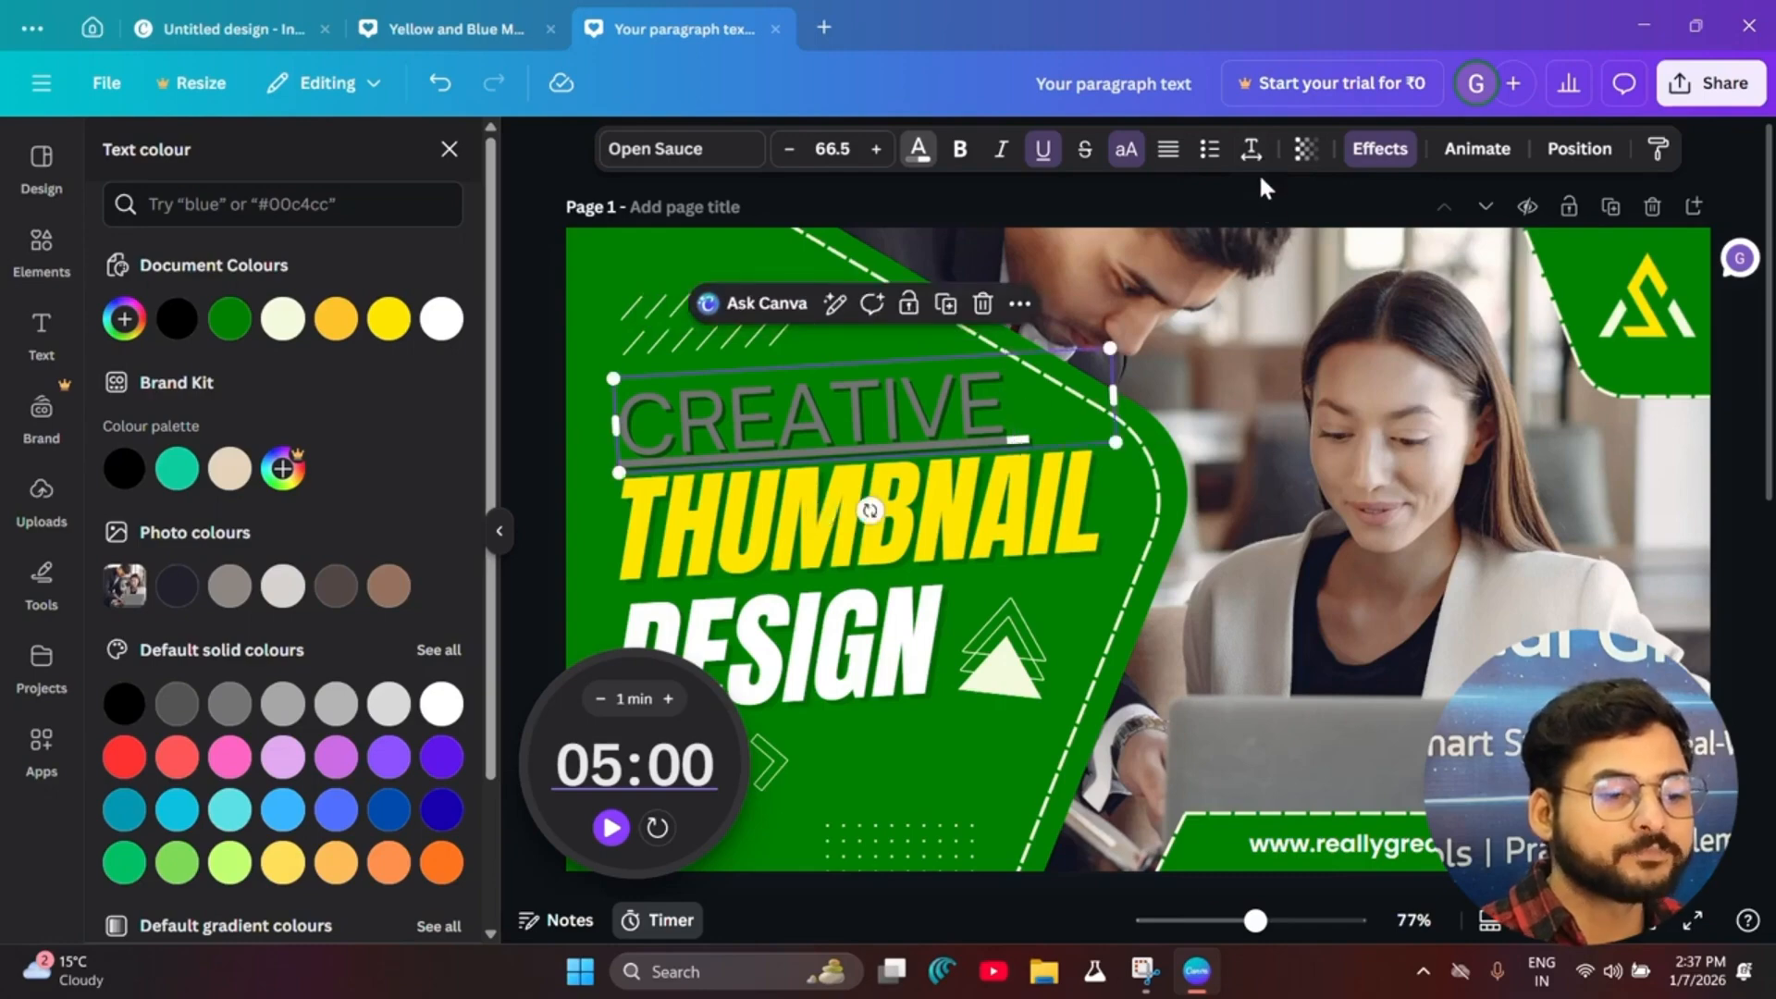
{"action": "left_click", "coordinate": [1250, 150]}
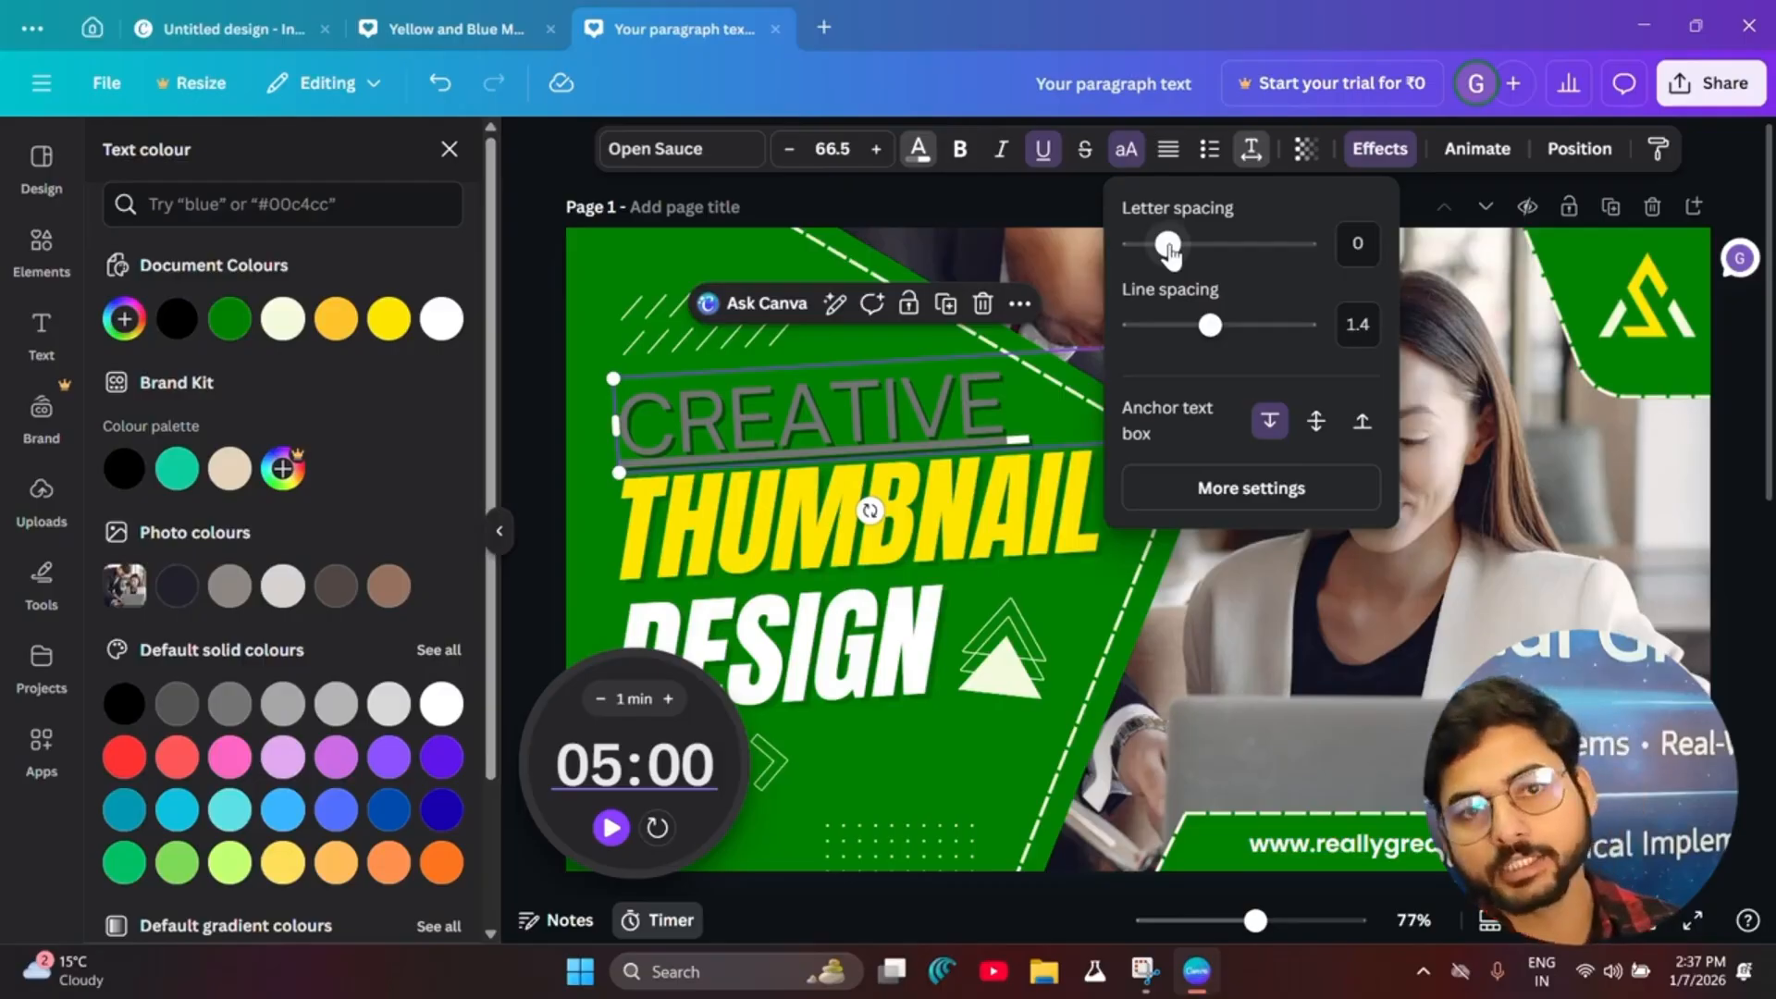
{"action": "mouse_move", "coordinate": [1170, 250]}
{"action": "left_mouse_down"}
{"action": "mouse_move", "coordinate": [1238, 245]}
{"action": "mouse_move", "coordinate": [1137, 245]}
{"action": "mouse_move", "coordinate": [1277, 245]}
{"action": "mouse_move", "coordinate": [1186, 252]}
{"action": "left_mouse_up"}
{"action": "left_click_drag", "start_coordinate": [1211, 337], "coordinate": [1276, 324]}
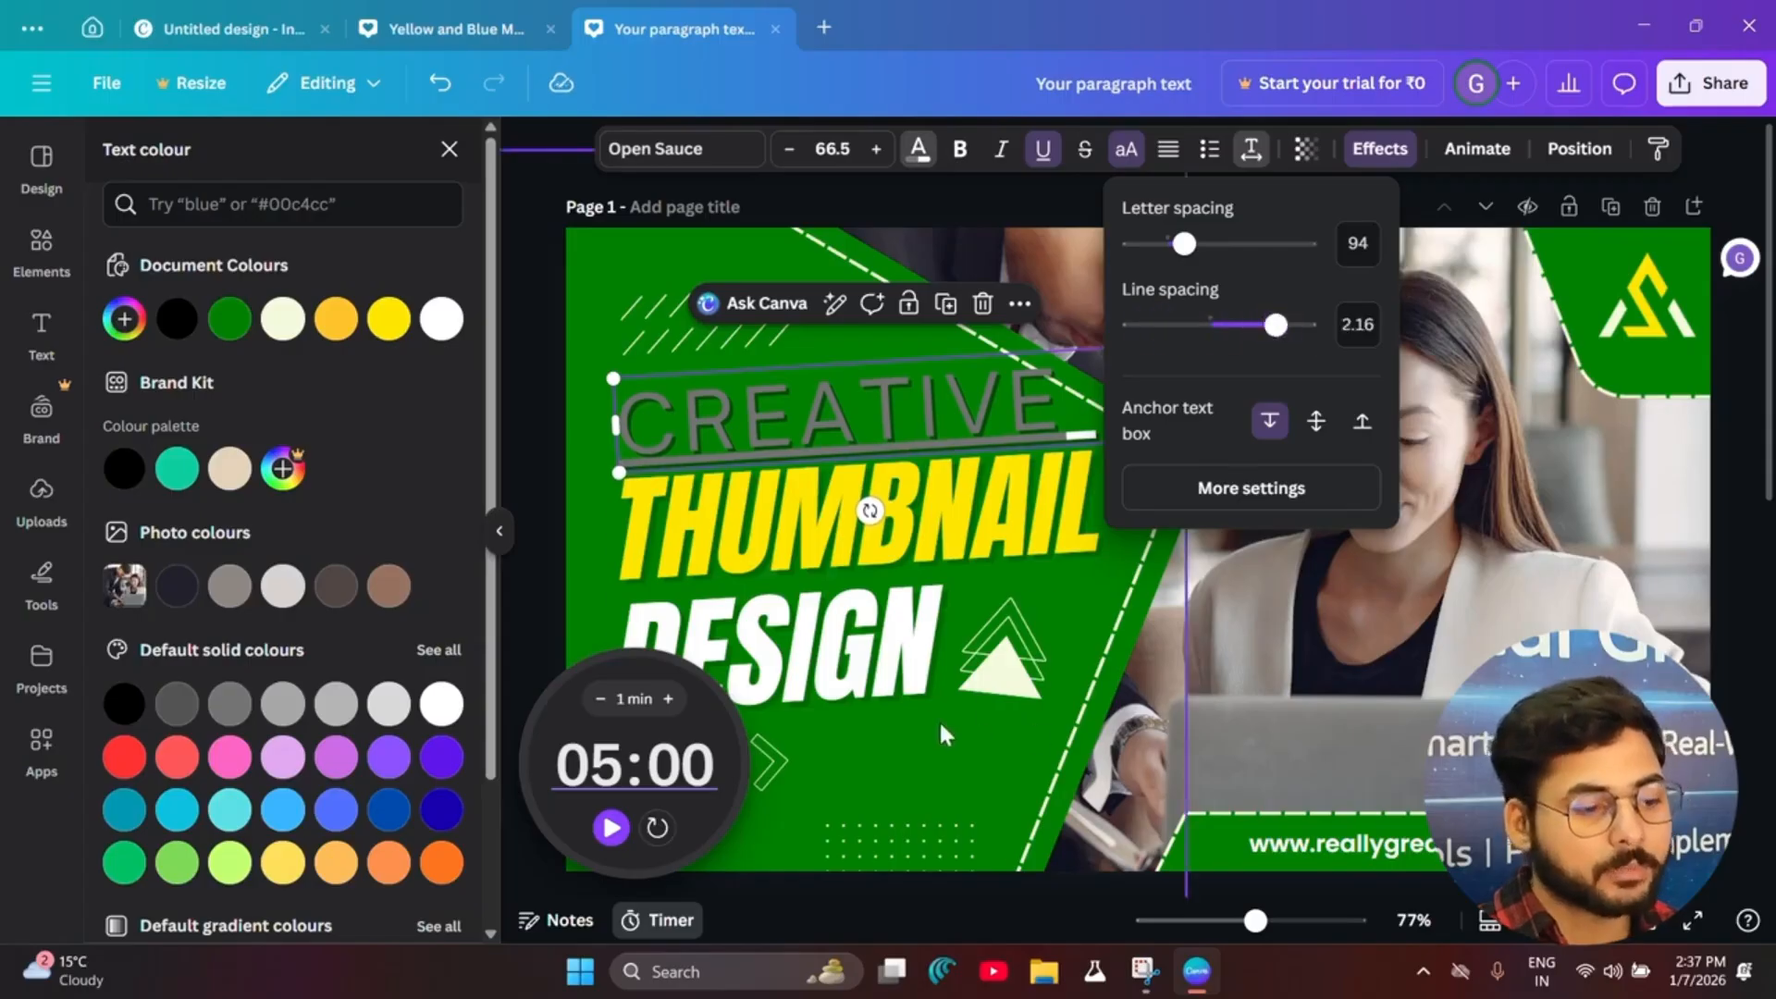
Step: Shift the dashed outline shape right over the photo, and add filler letters starting with XFDHYDT below CREATIVE in its text box
{"action": "left_click", "coordinate": [914, 696]}
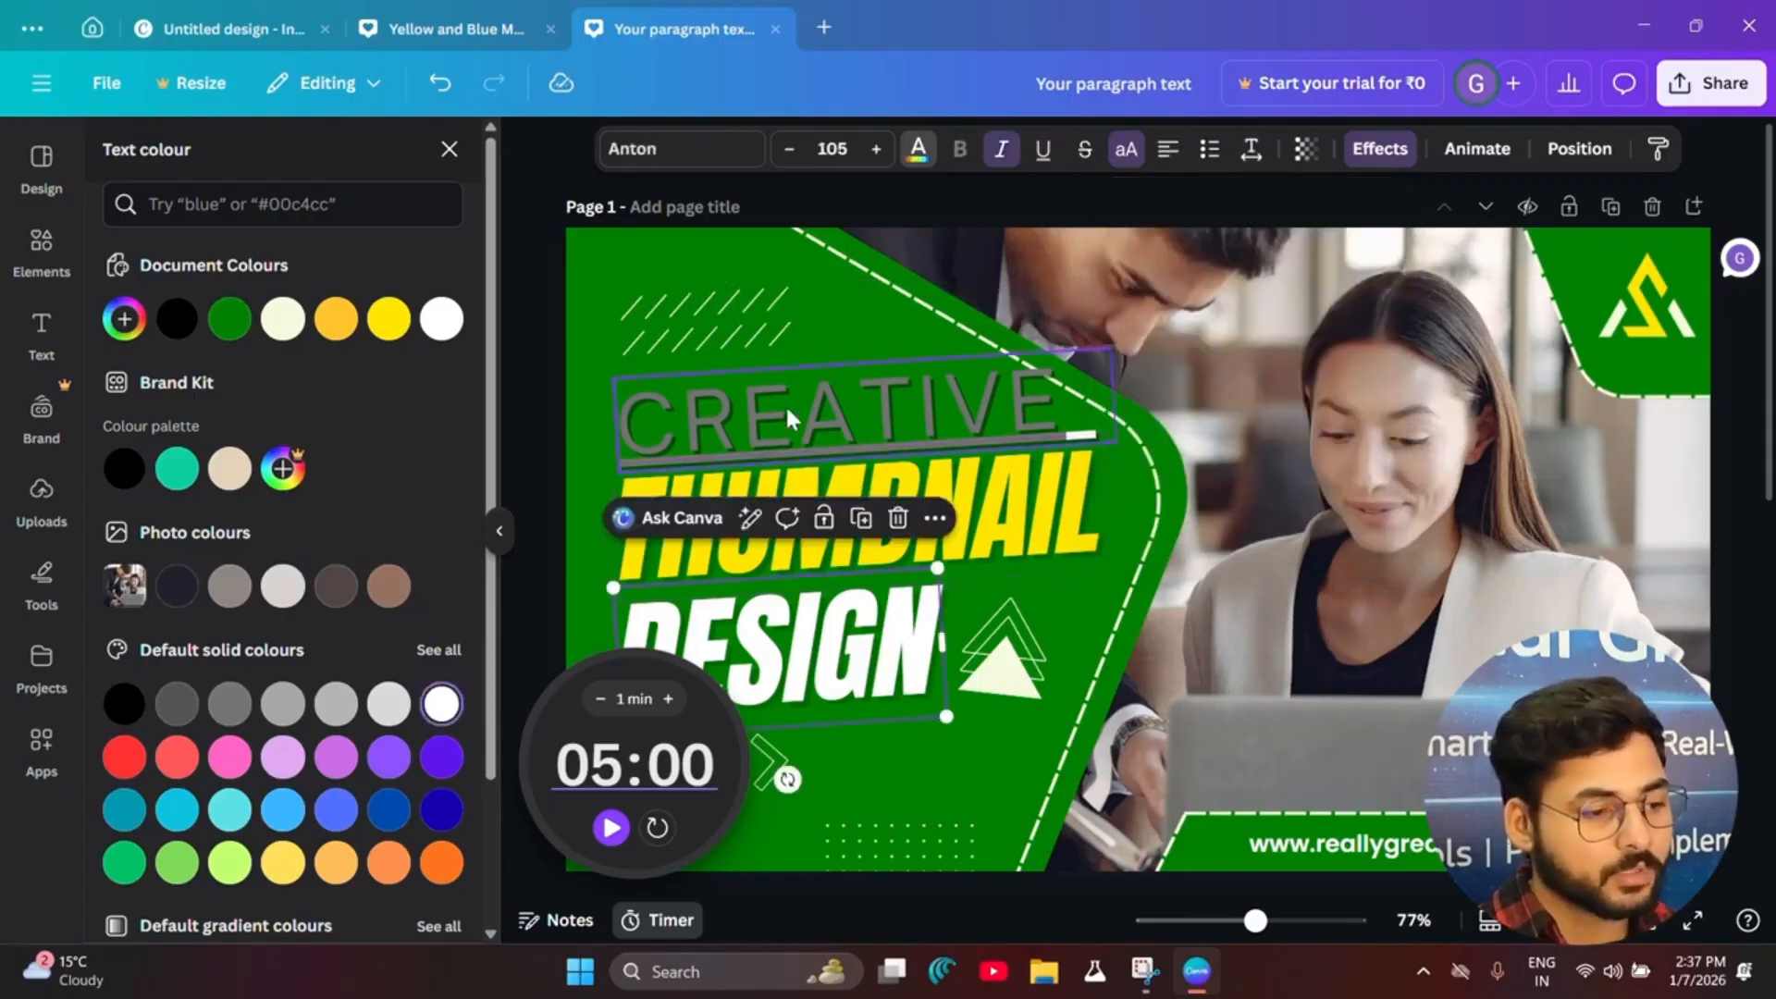
{"action": "left_click_drag", "start_coordinate": [576, 437], "coordinate": [787, 409]}
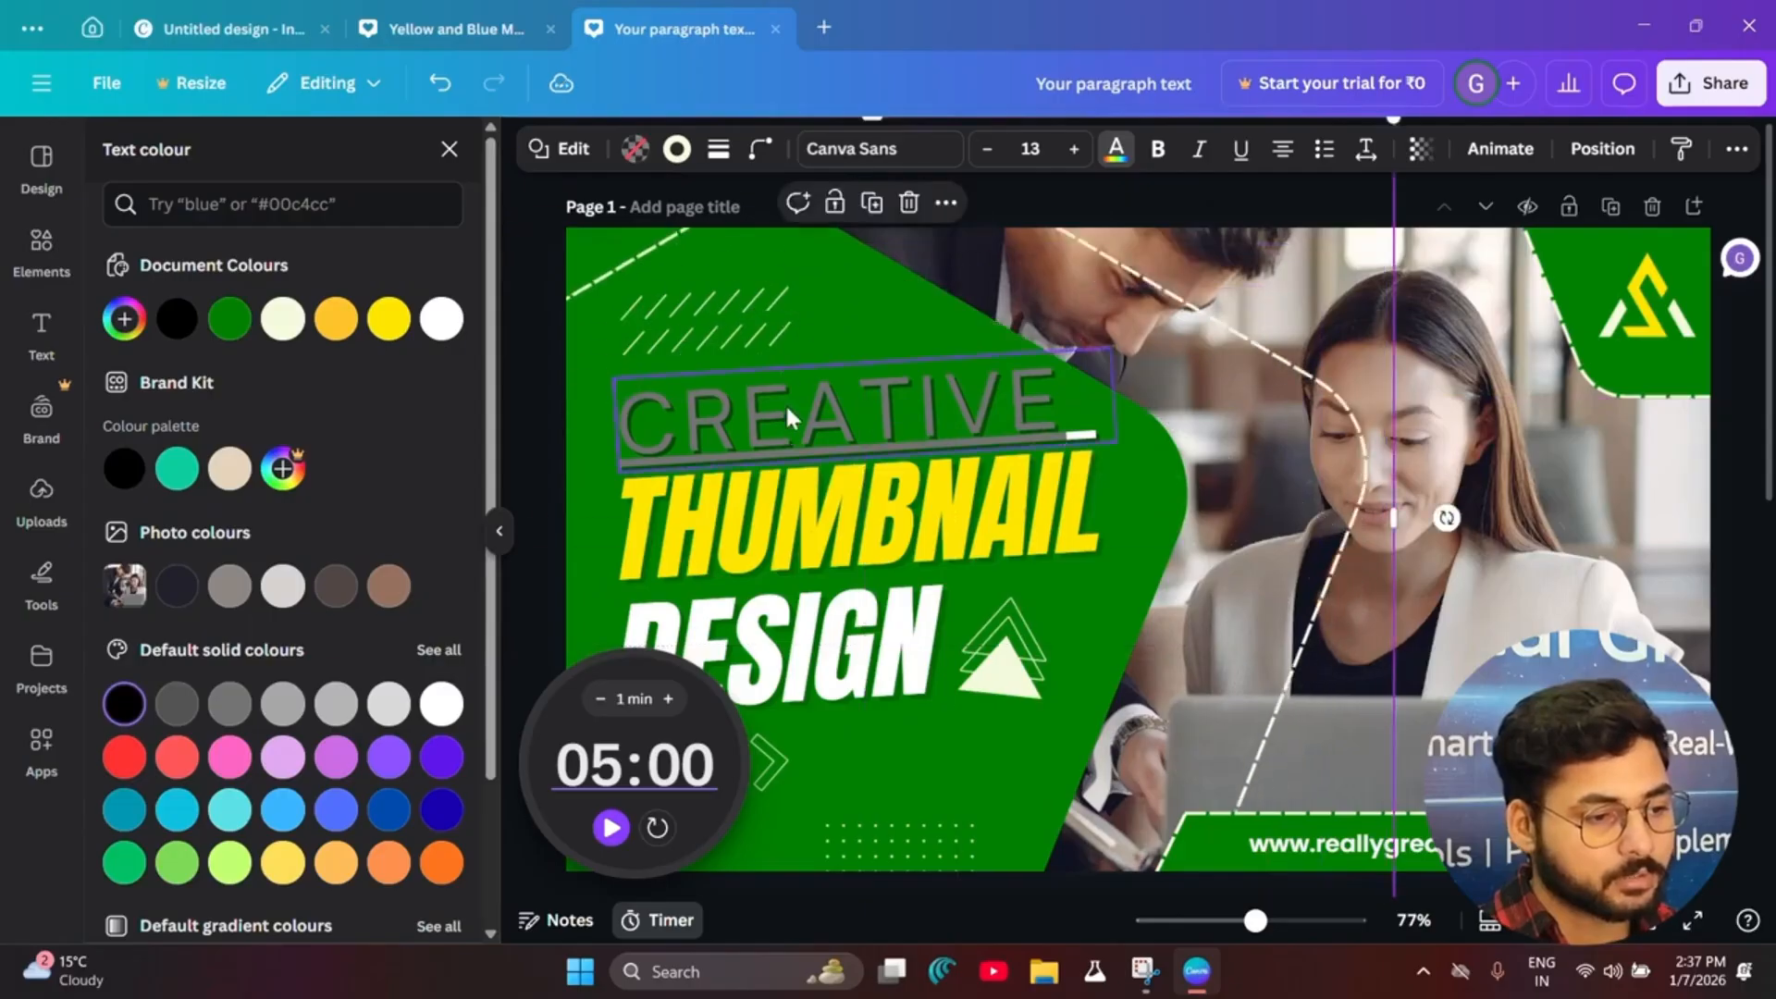
{"action": "left_click", "coordinate": [989, 402]}
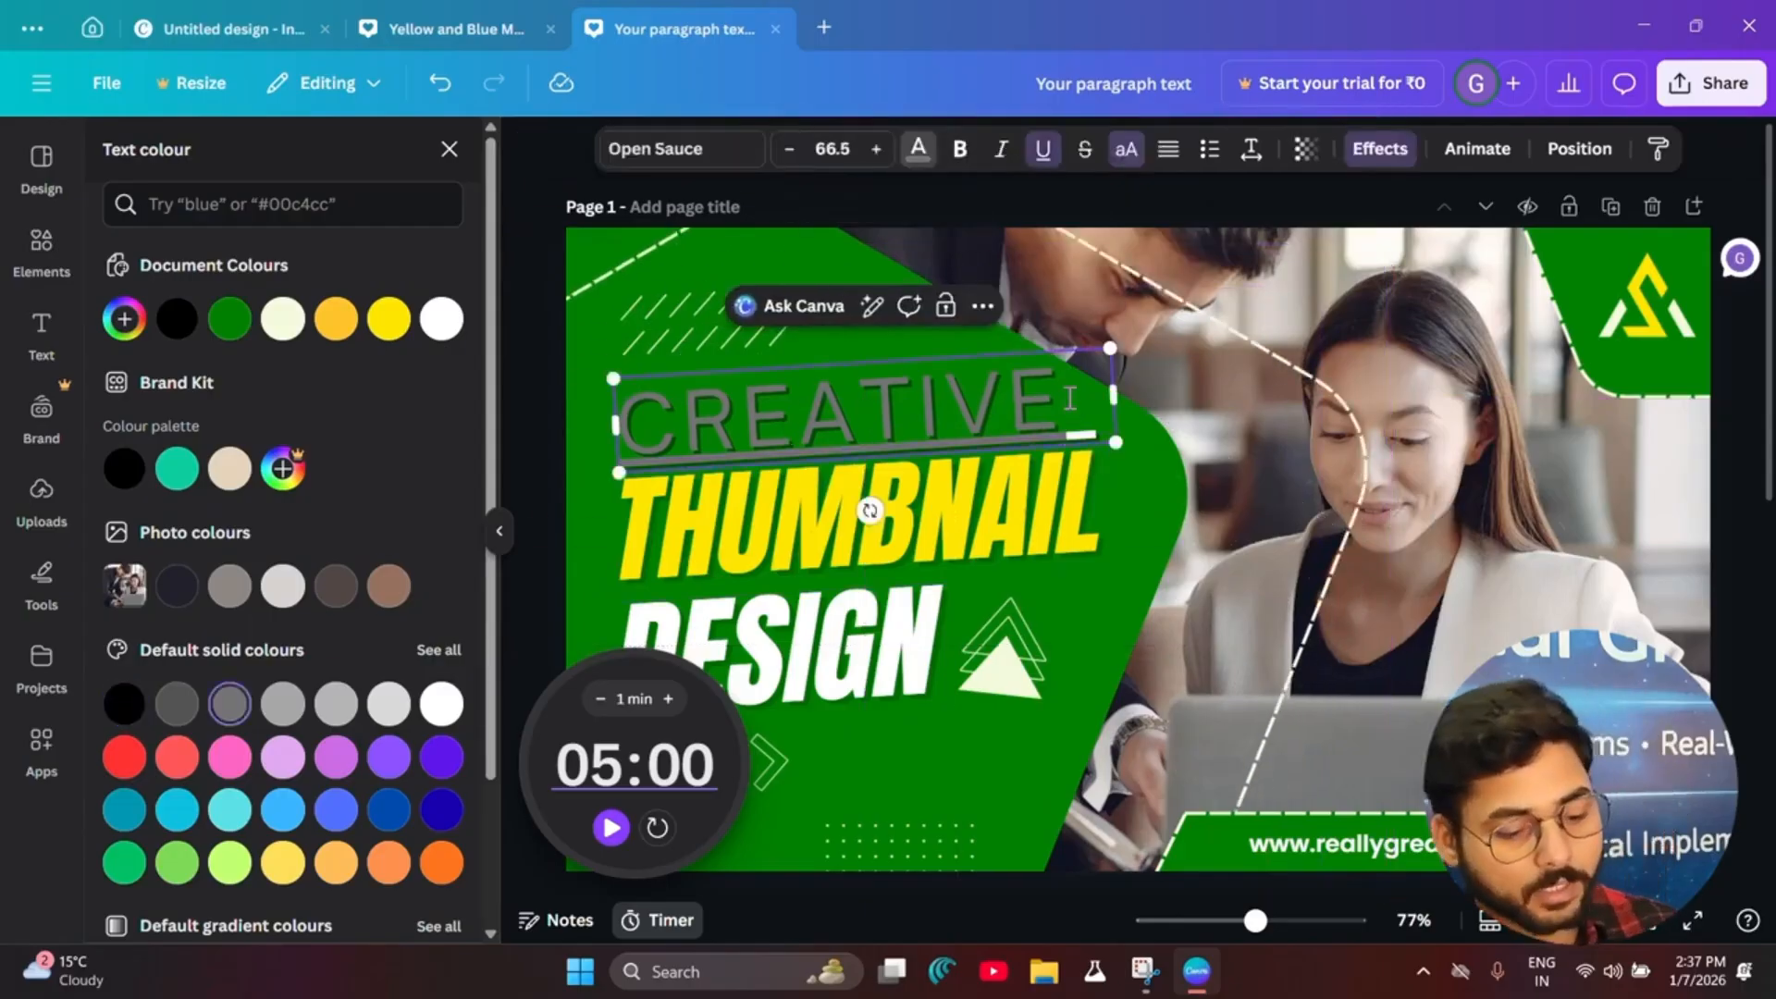
{"action": "type", "text": "XFDHYDT"}
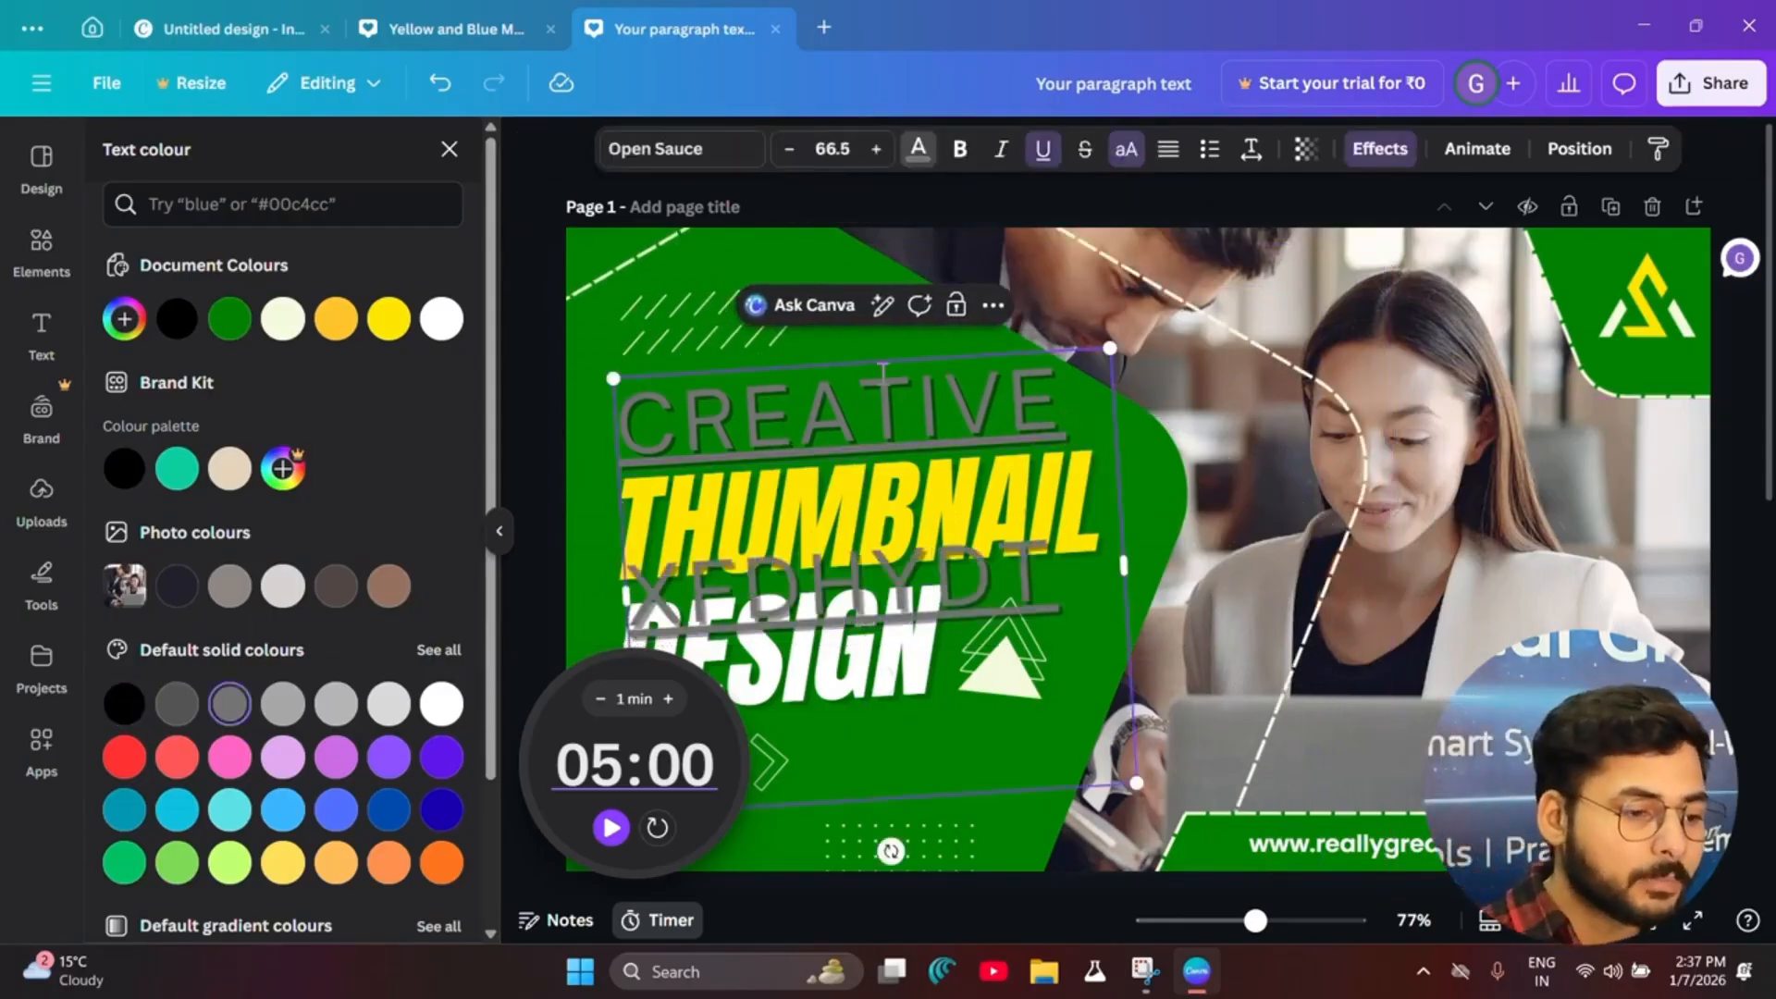
Step: Set the CREATIVE text box's line spacing to 1.46, and try its transparency control, leaving it at 100
{"action": "left_click", "coordinate": [1249, 150]}
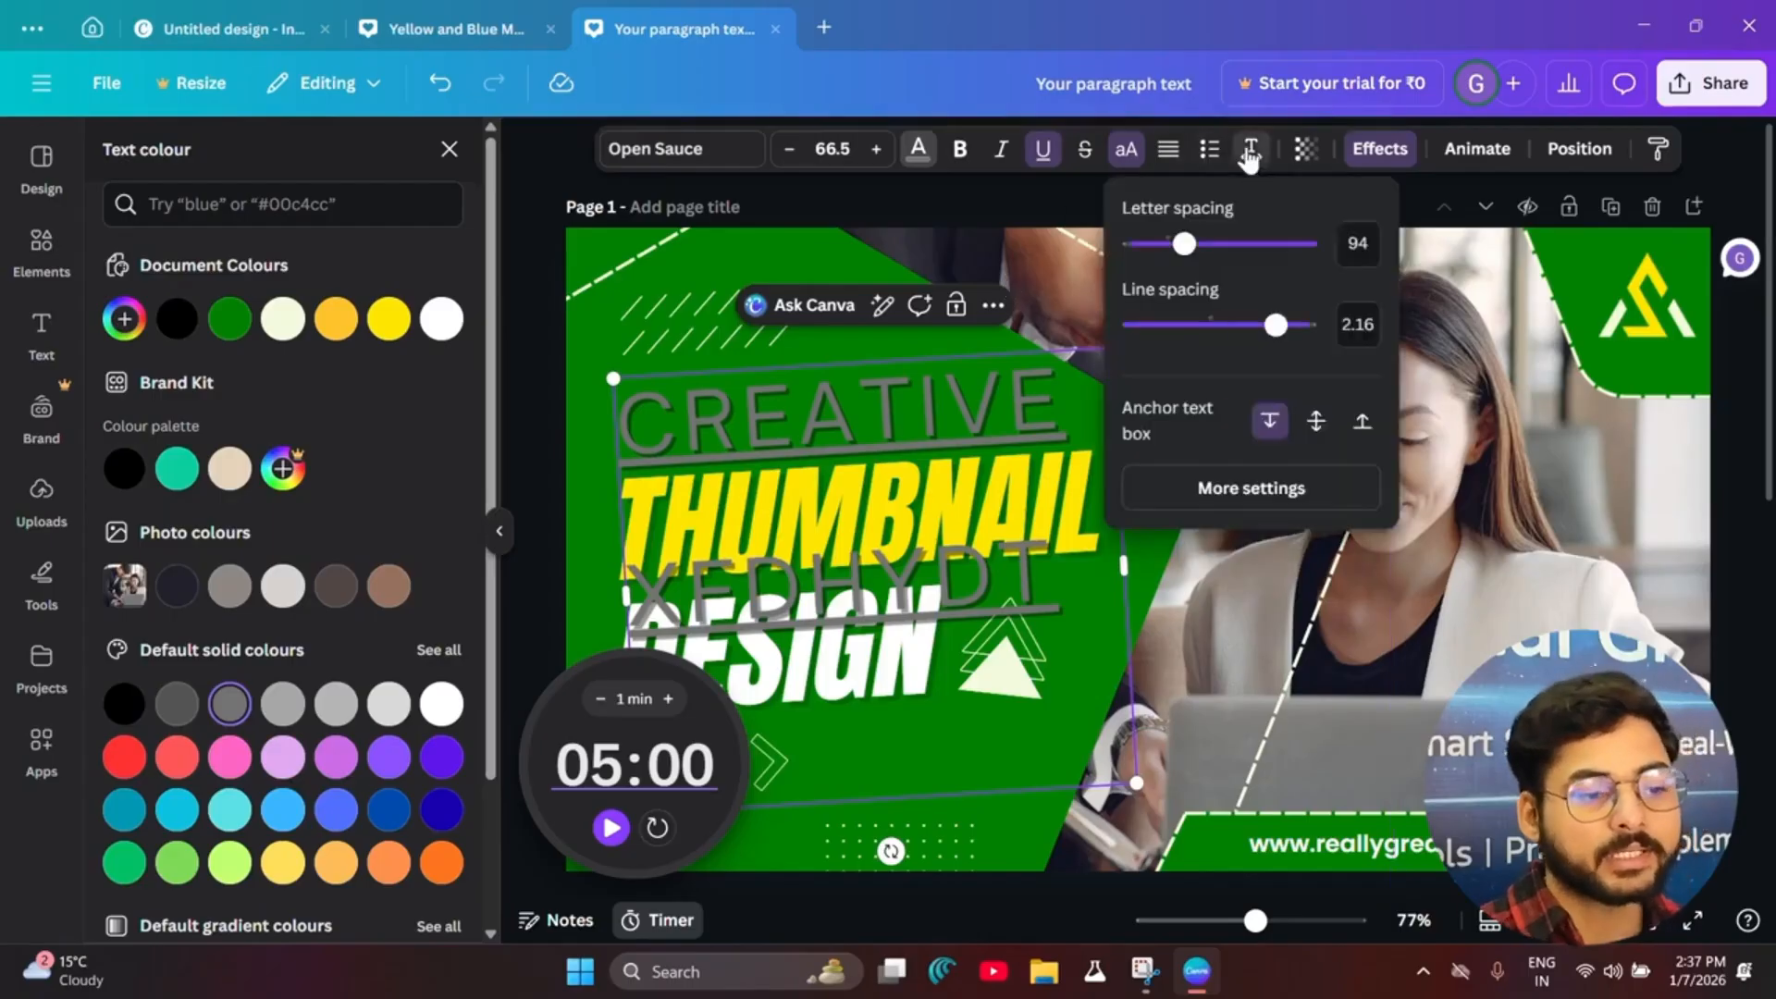
{"action": "left_click_drag", "start_coordinate": [1276, 324], "coordinate": [1216, 324]}
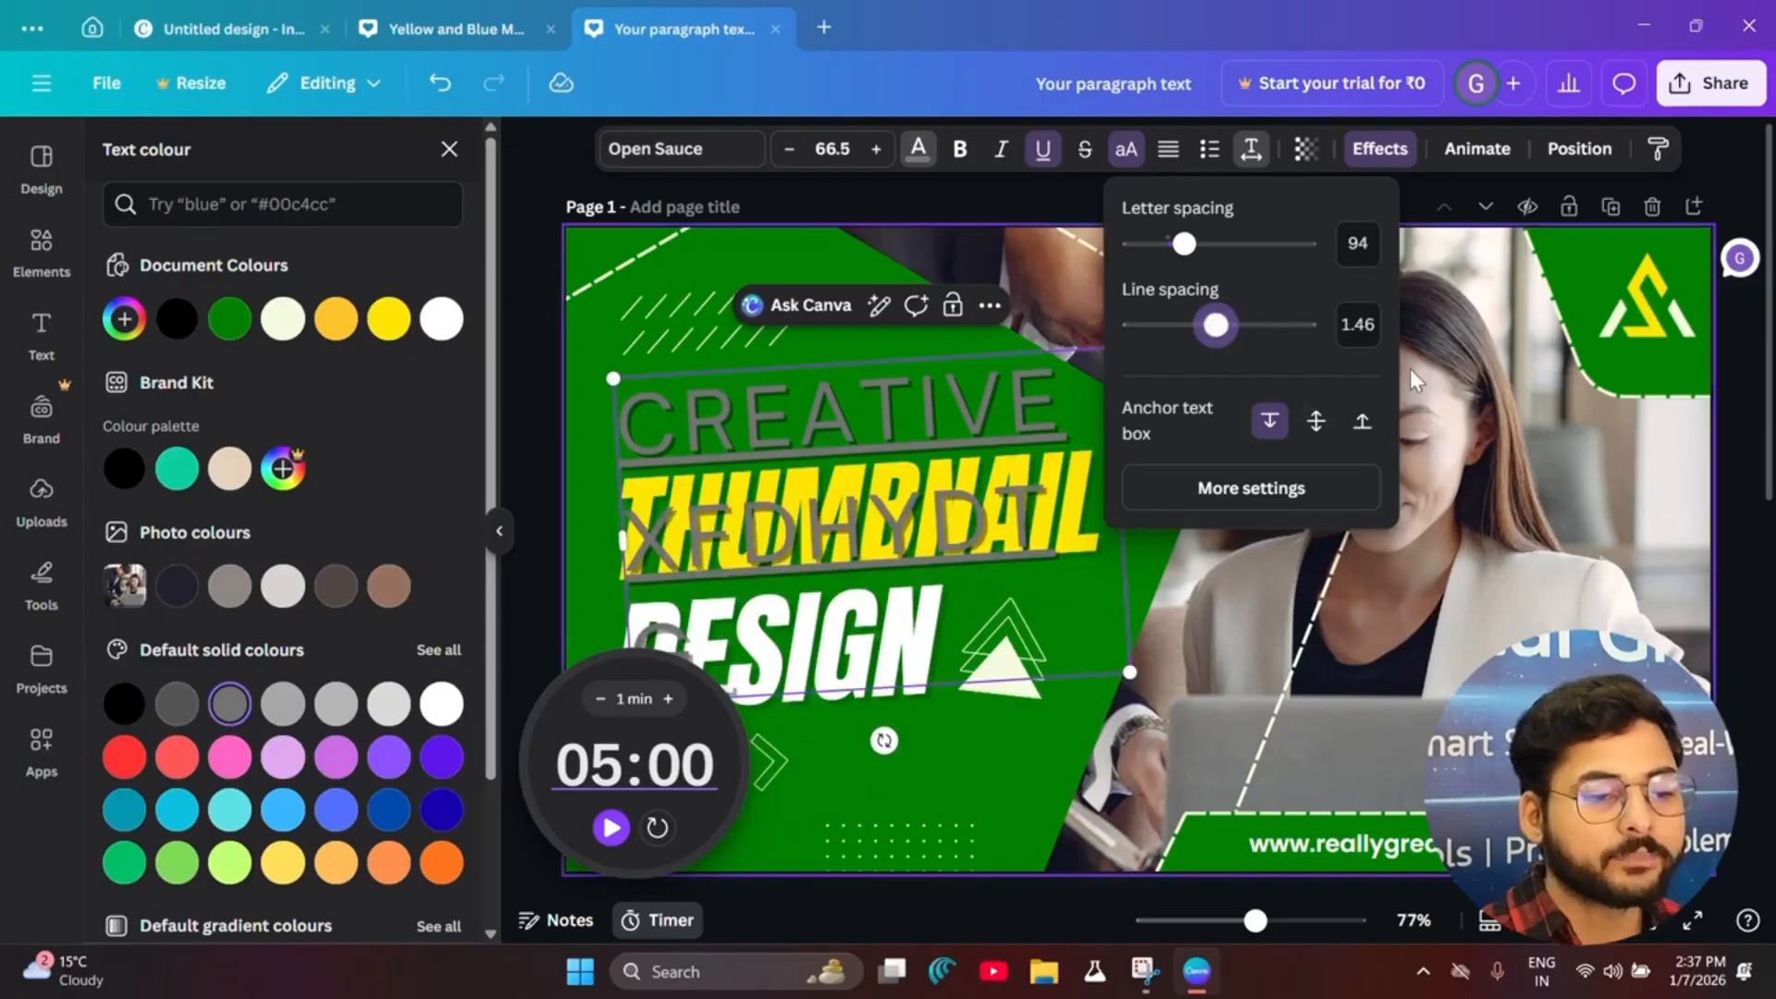
{"action": "left_click", "coordinate": [1305, 148]}
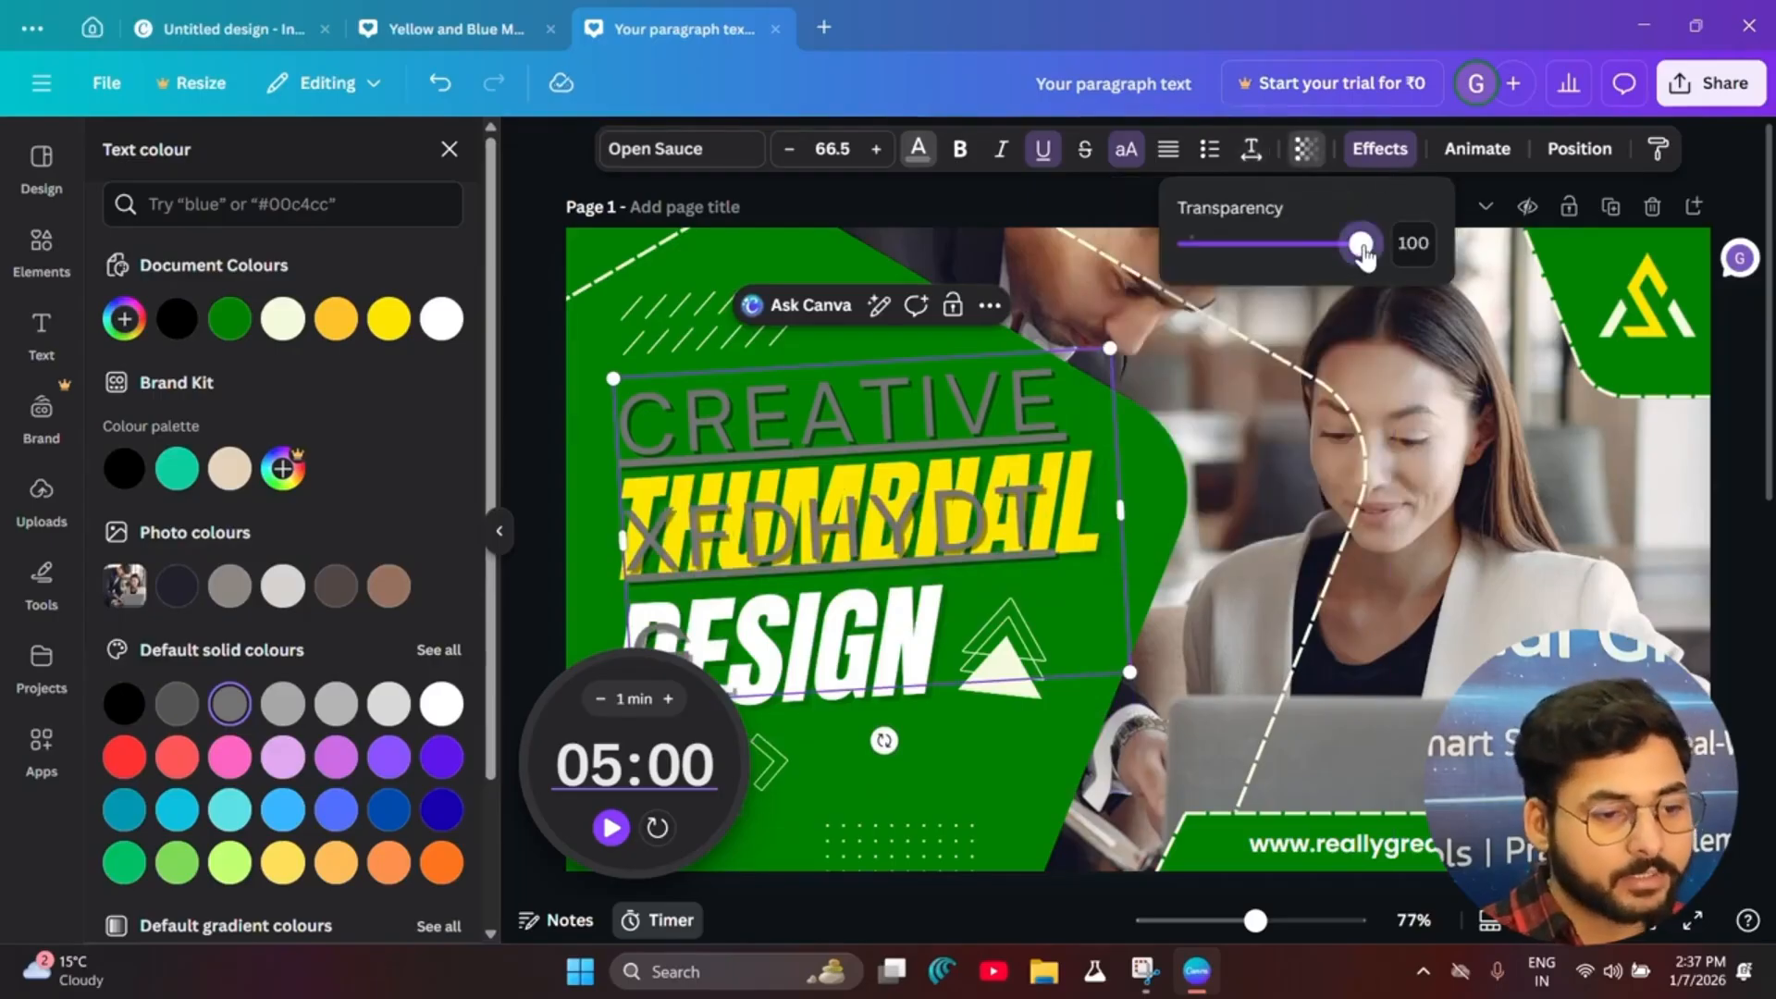
{"action": "mouse_move", "coordinate": [1363, 246]}
{"action": "left_mouse_down"}
{"action": "mouse_move", "coordinate": [1237, 243]}
{"action": "mouse_move", "coordinate": [1365, 243]}
{"action": "left_mouse_up"}
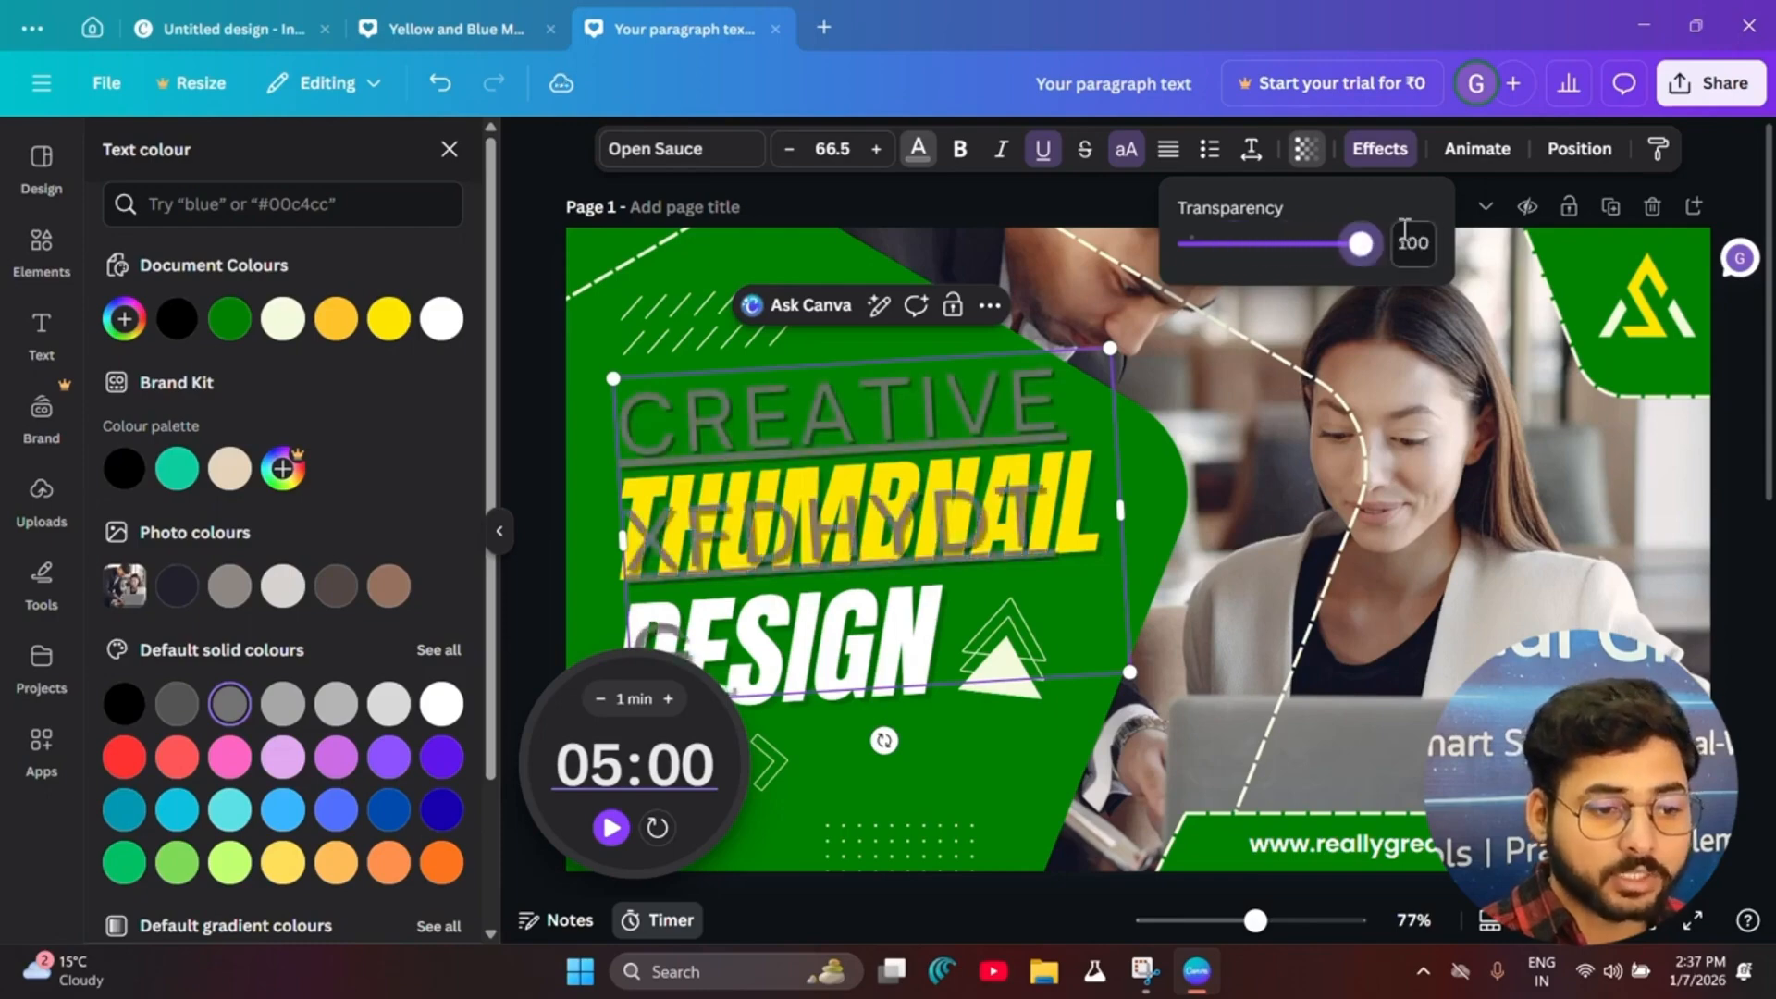
Step: Look through the text animations and add-on effects offered for the CREATIVE text box
{"action": "left_click", "coordinate": [1479, 153]}
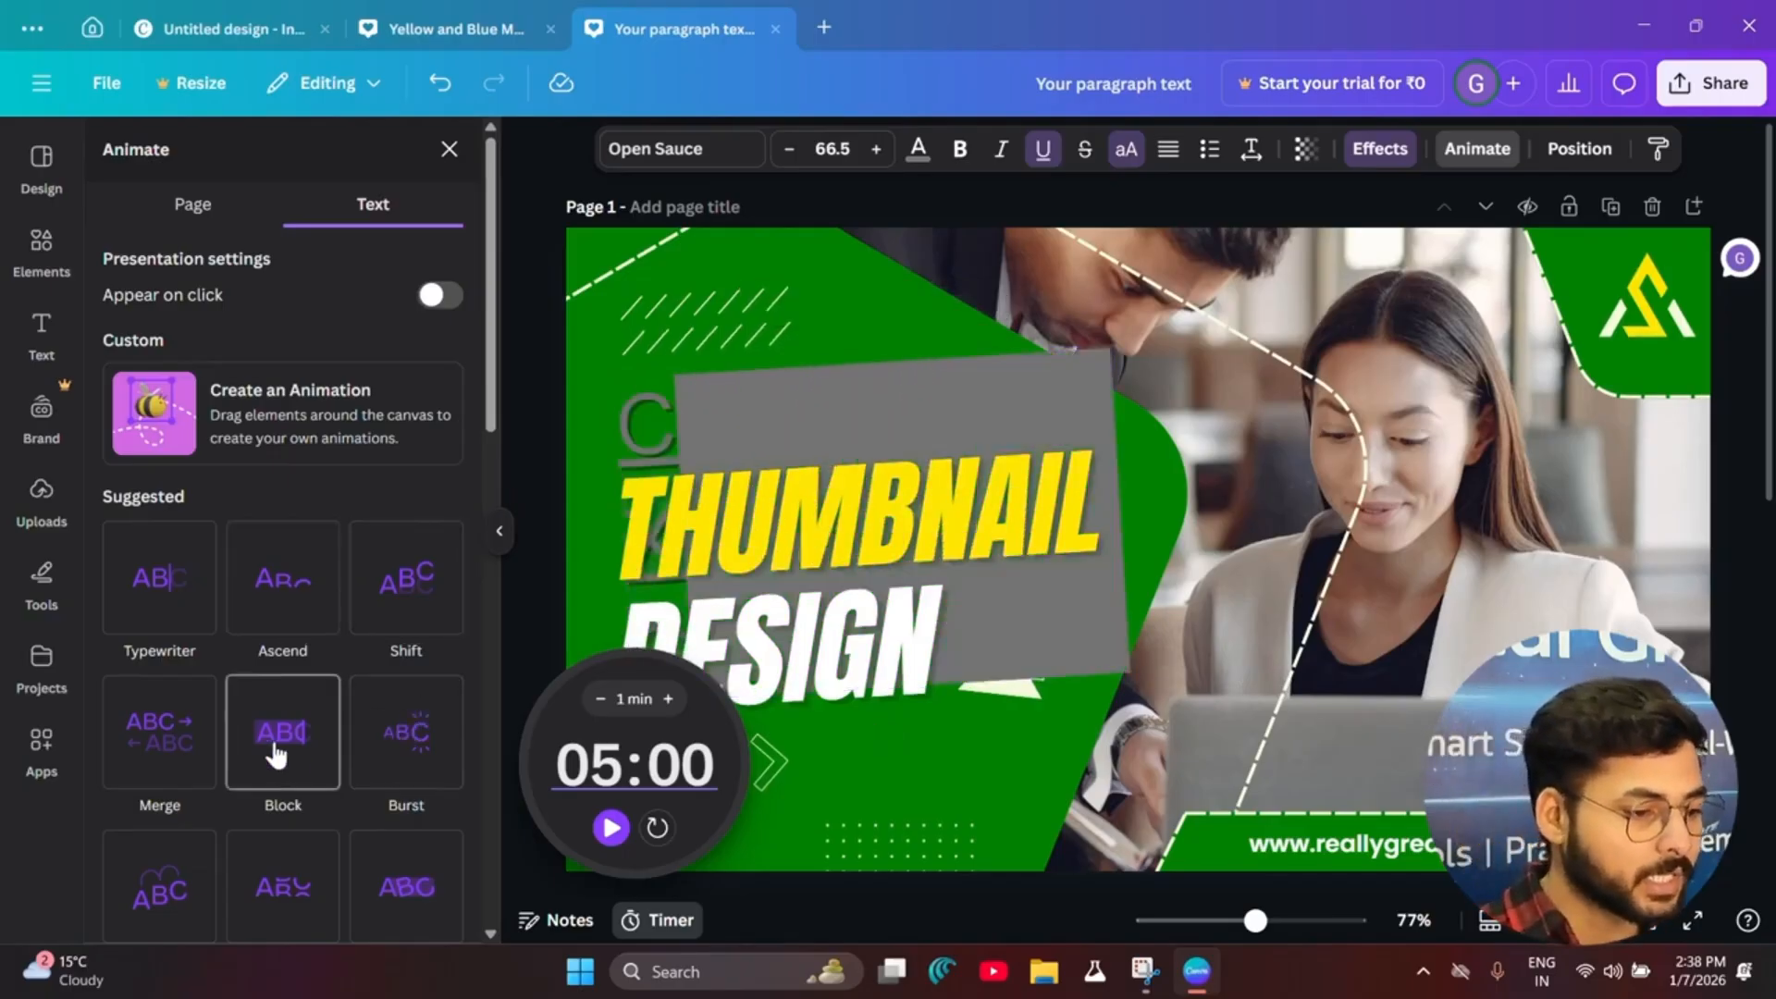
{"action": "scroll", "coordinate": [271, 813], "scroll_direction": "down", "scroll_amount": 10}
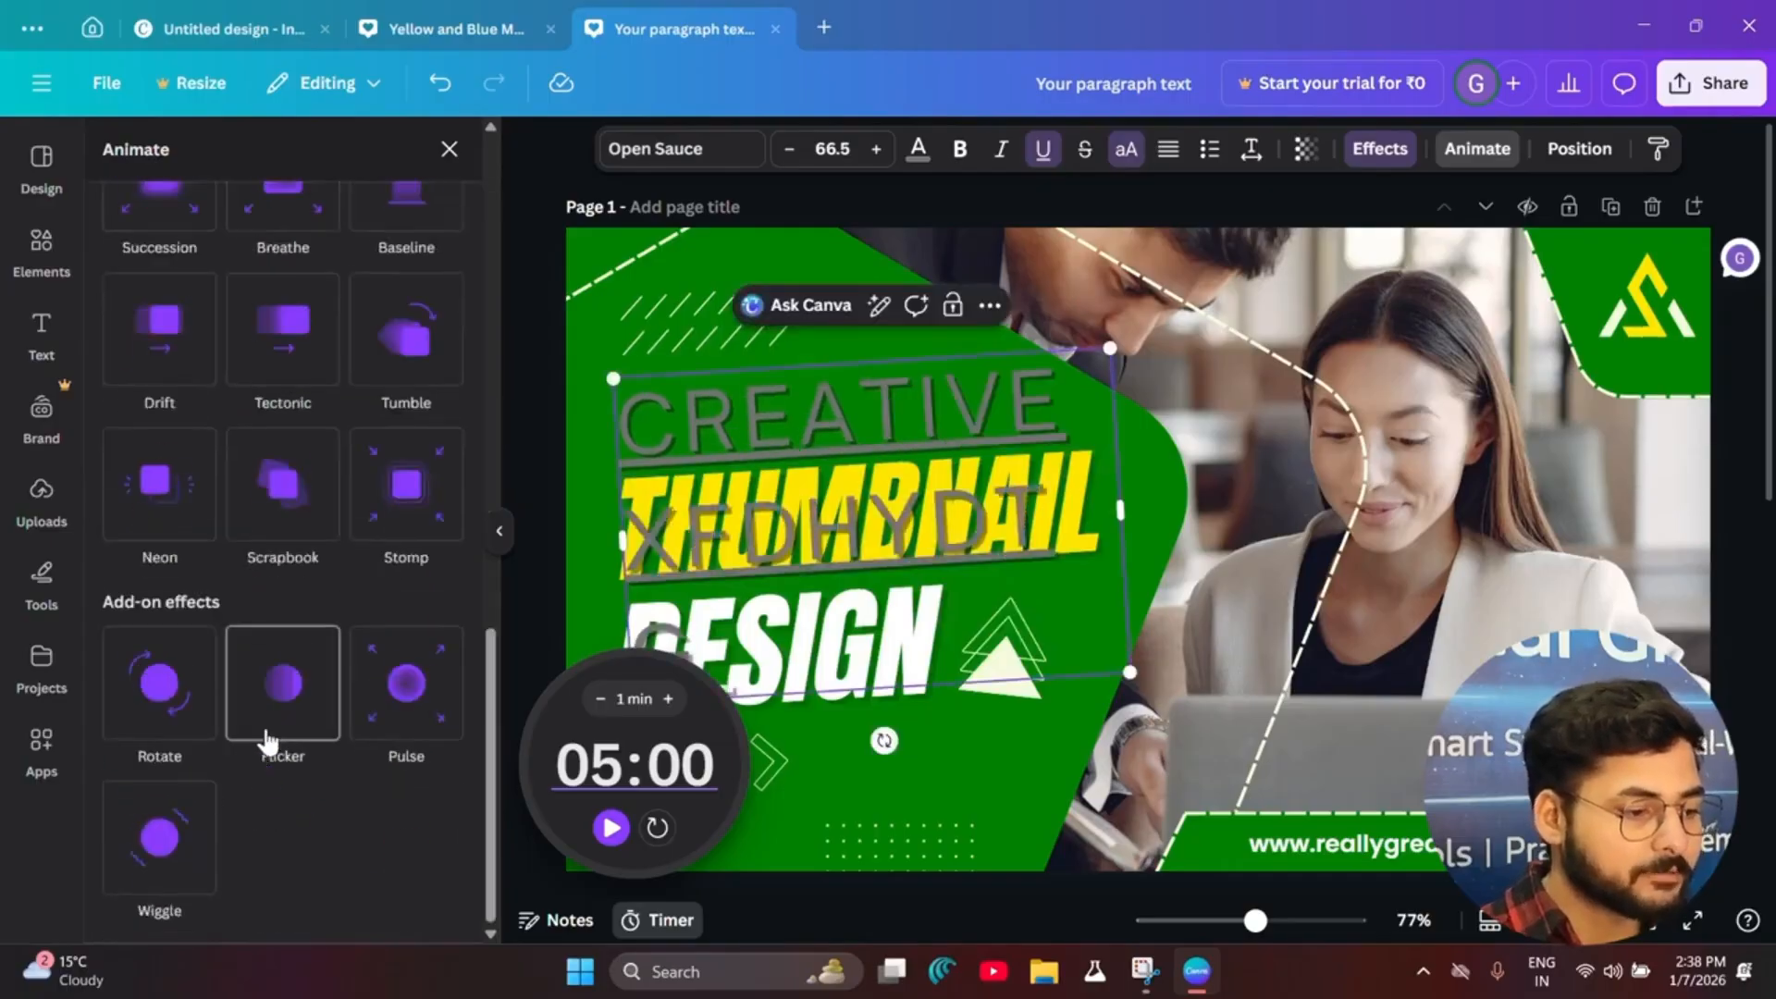
Step: Send the CREATIVE text box backward so it sits behind the THUMBNAIL and DESIGN titles
{"action": "left_click", "coordinate": [1580, 150]}
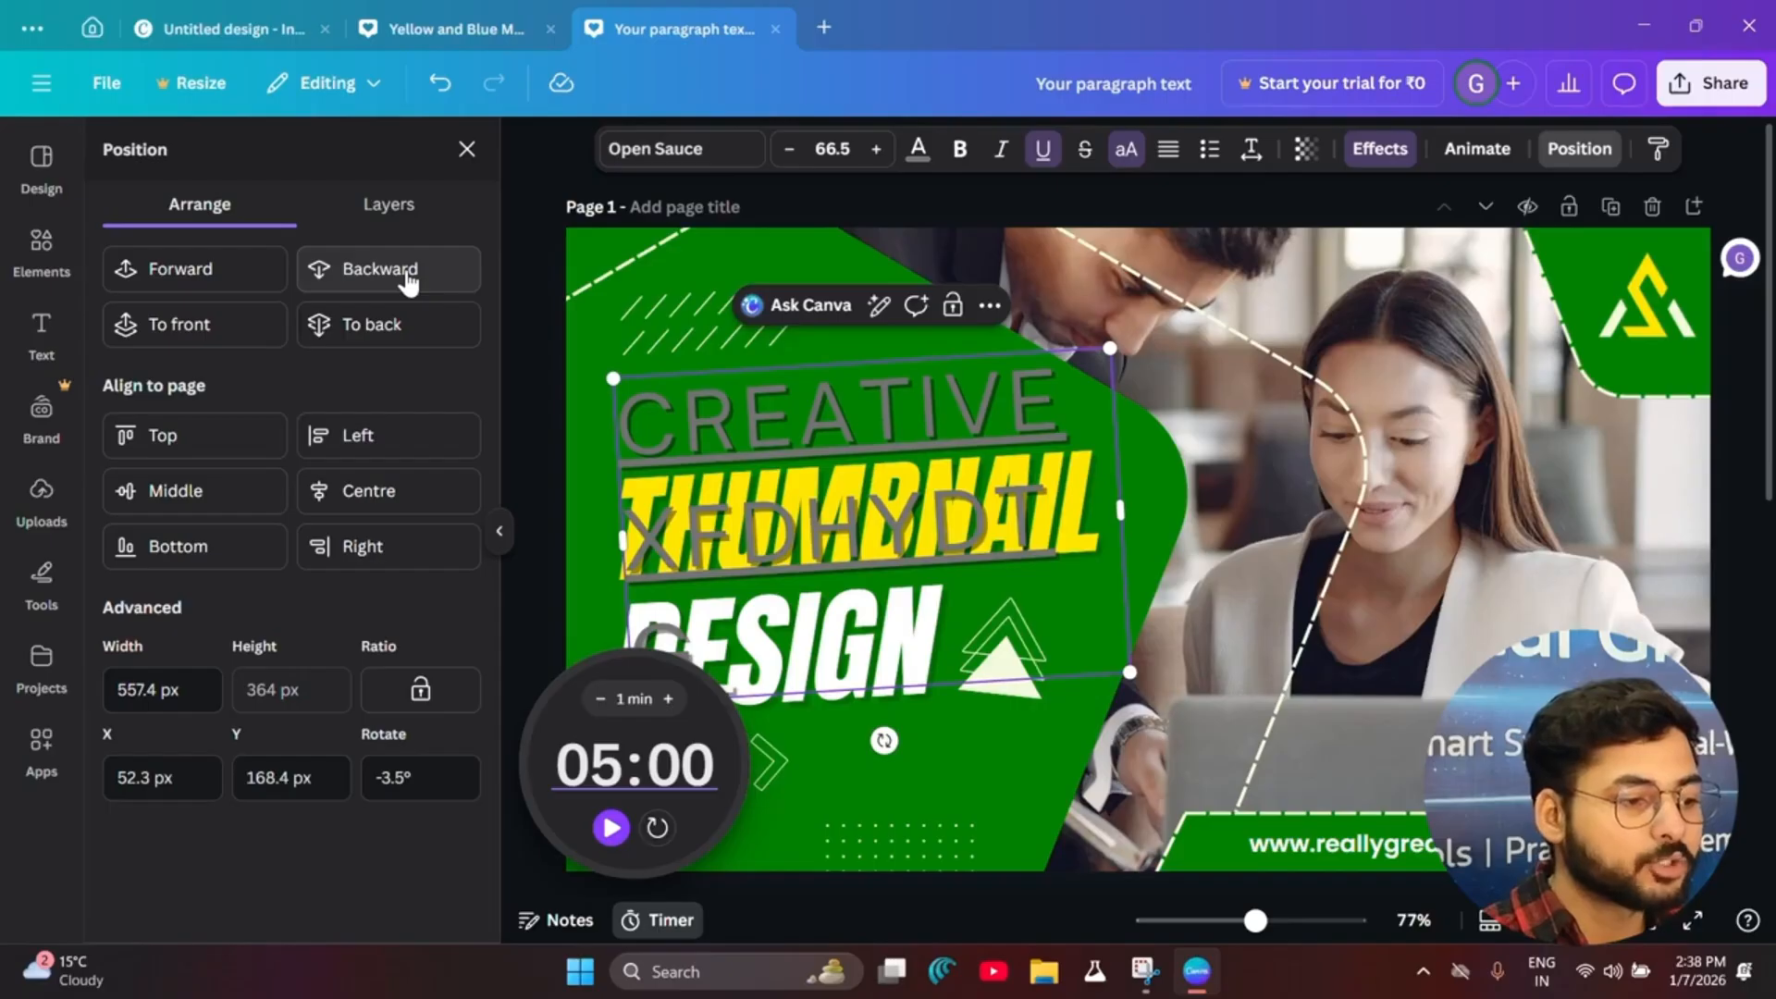
{"action": "left_click", "coordinate": [396, 326]}
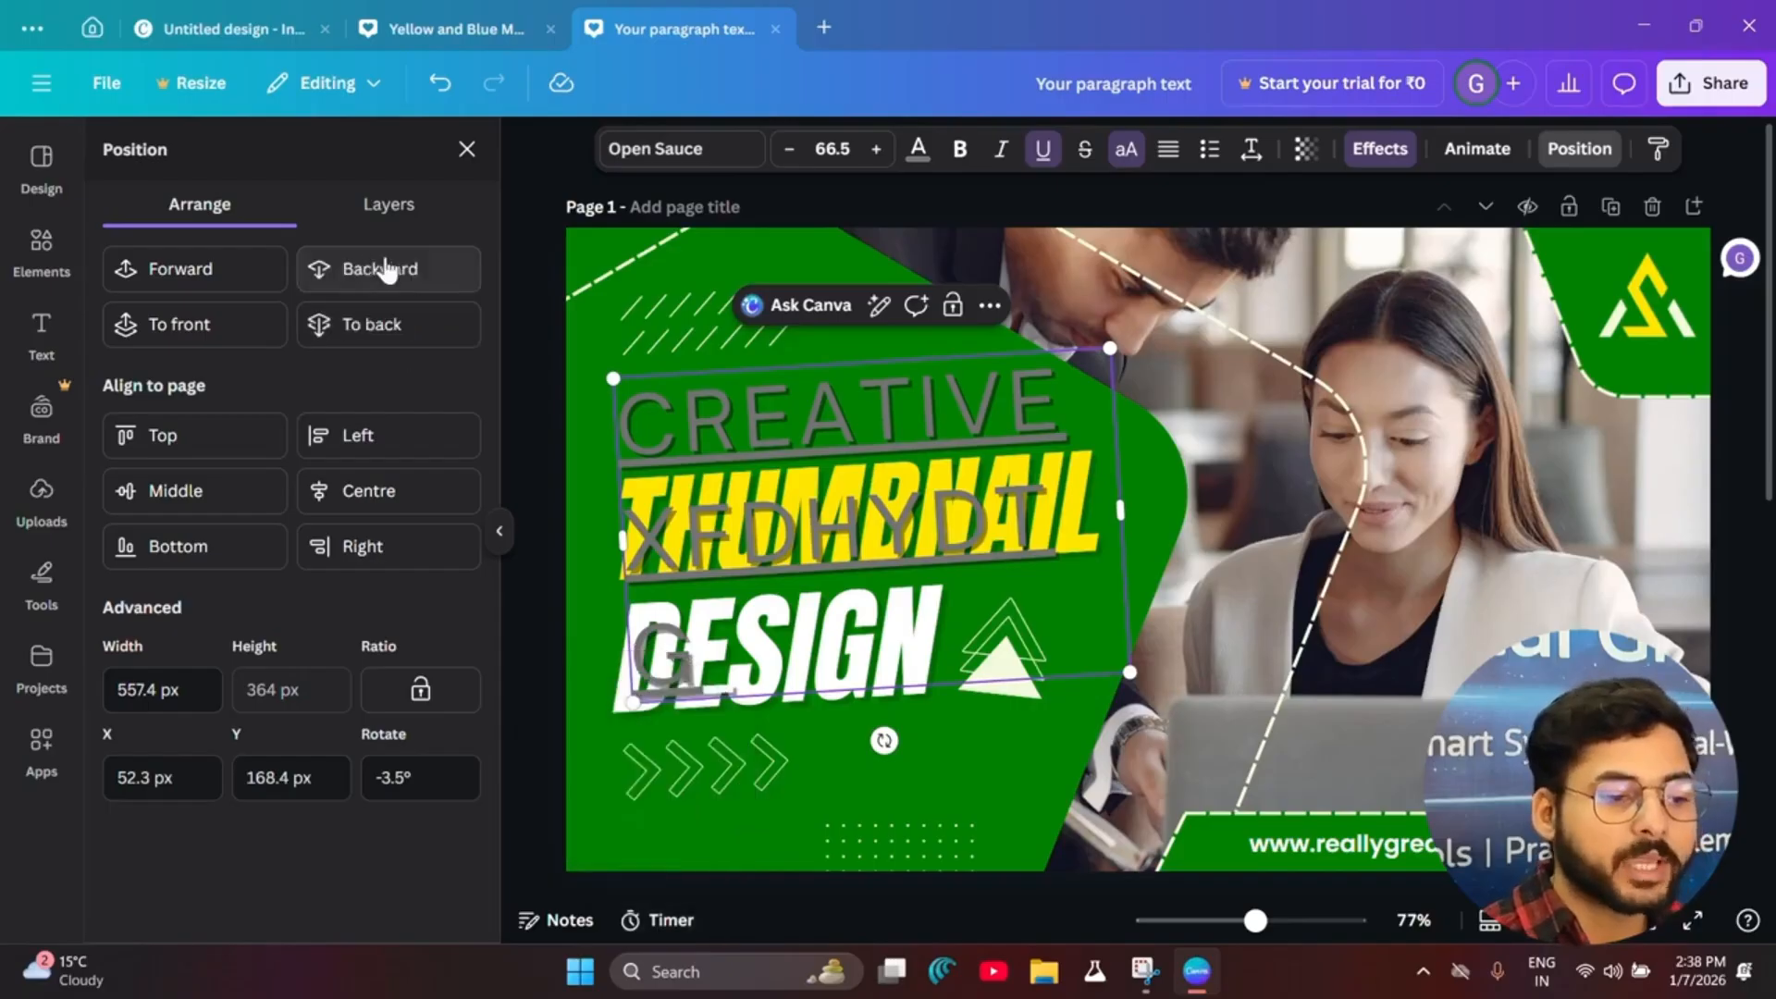
{"action": "left_click", "coordinate": [387, 269]}
Step: Try sending the dashed outline shape one layer backward, and bring it forward again
{"action": "left_click", "coordinate": [1175, 503]}
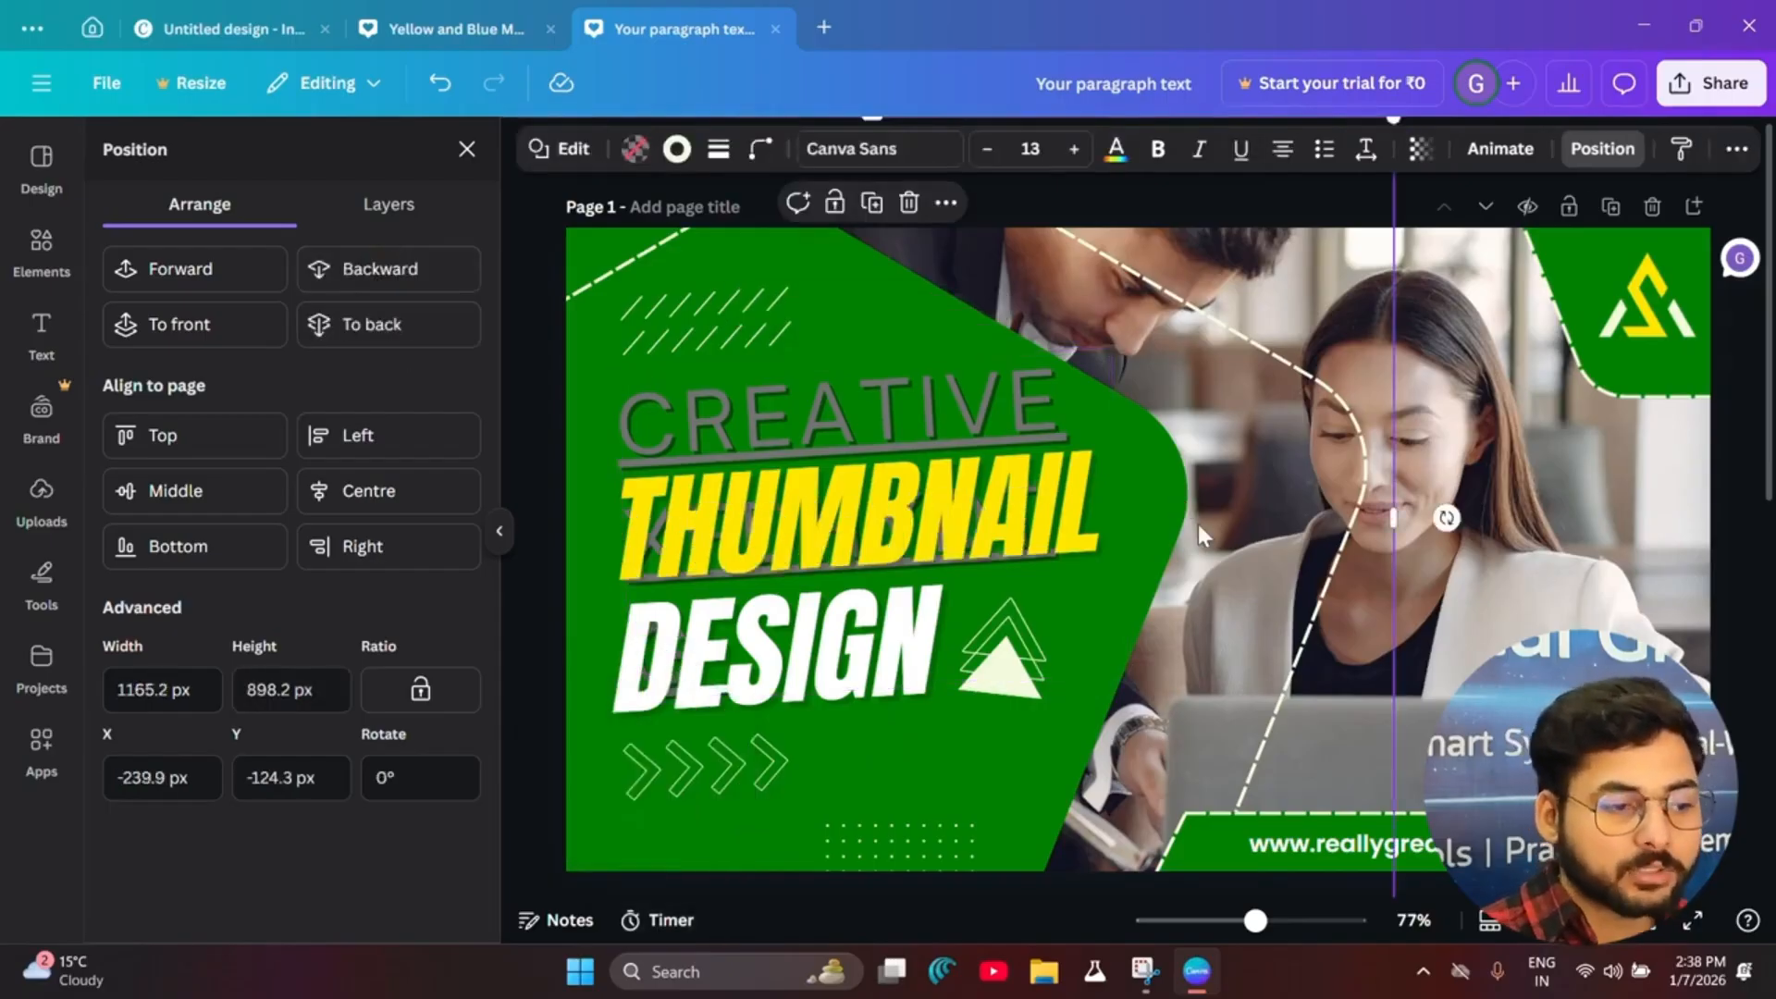
{"action": "left_click", "coordinate": [418, 290]}
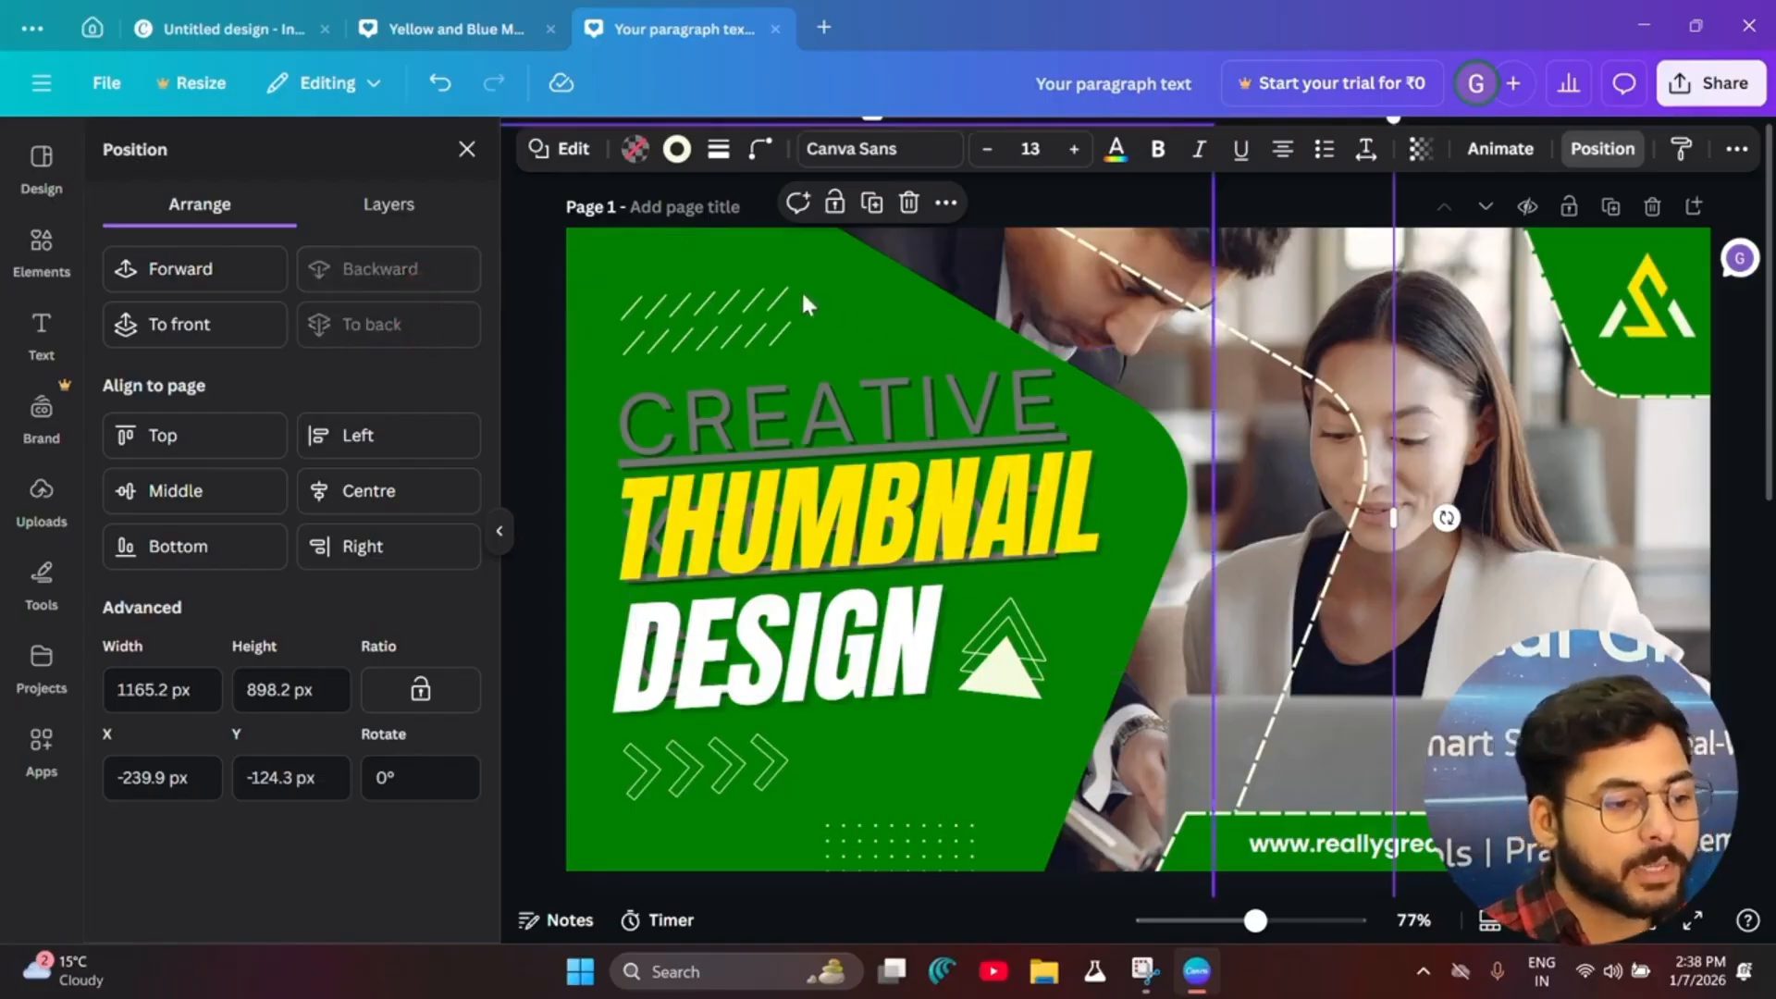
{"action": "left_click", "coordinate": [190, 282]}
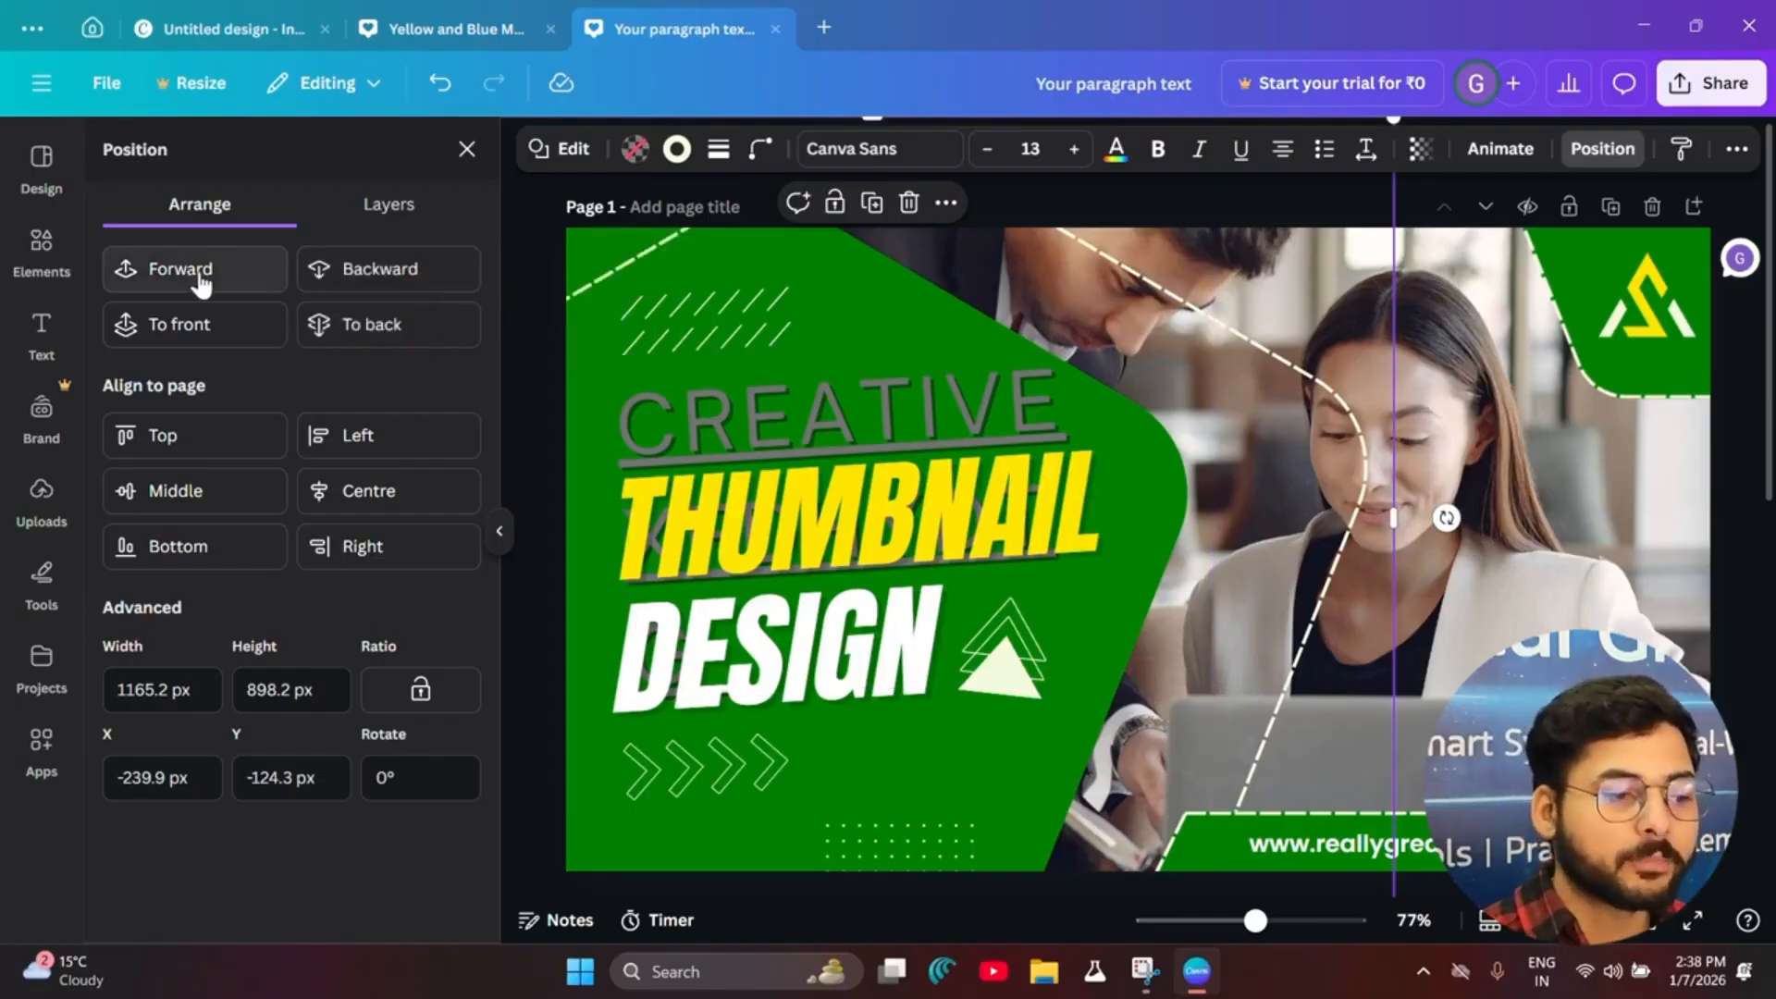
Step: Try the top, left, centre and middle page alignments on the dashed outline shape, and align it to the page's bottom and right edges
{"action": "mouse_move", "coordinate": [629, 246]}
{"action": "left_mouse_down"}
{"action": "mouse_move", "coordinate": [670, 273]}
{"action": "mouse_move", "coordinate": [655, 303]}
{"action": "mouse_move", "coordinate": [793, 305]}
{"action": "mouse_move", "coordinate": [753, 265]}
{"action": "mouse_move", "coordinate": [637, 219]}
{"action": "left_mouse_up"}
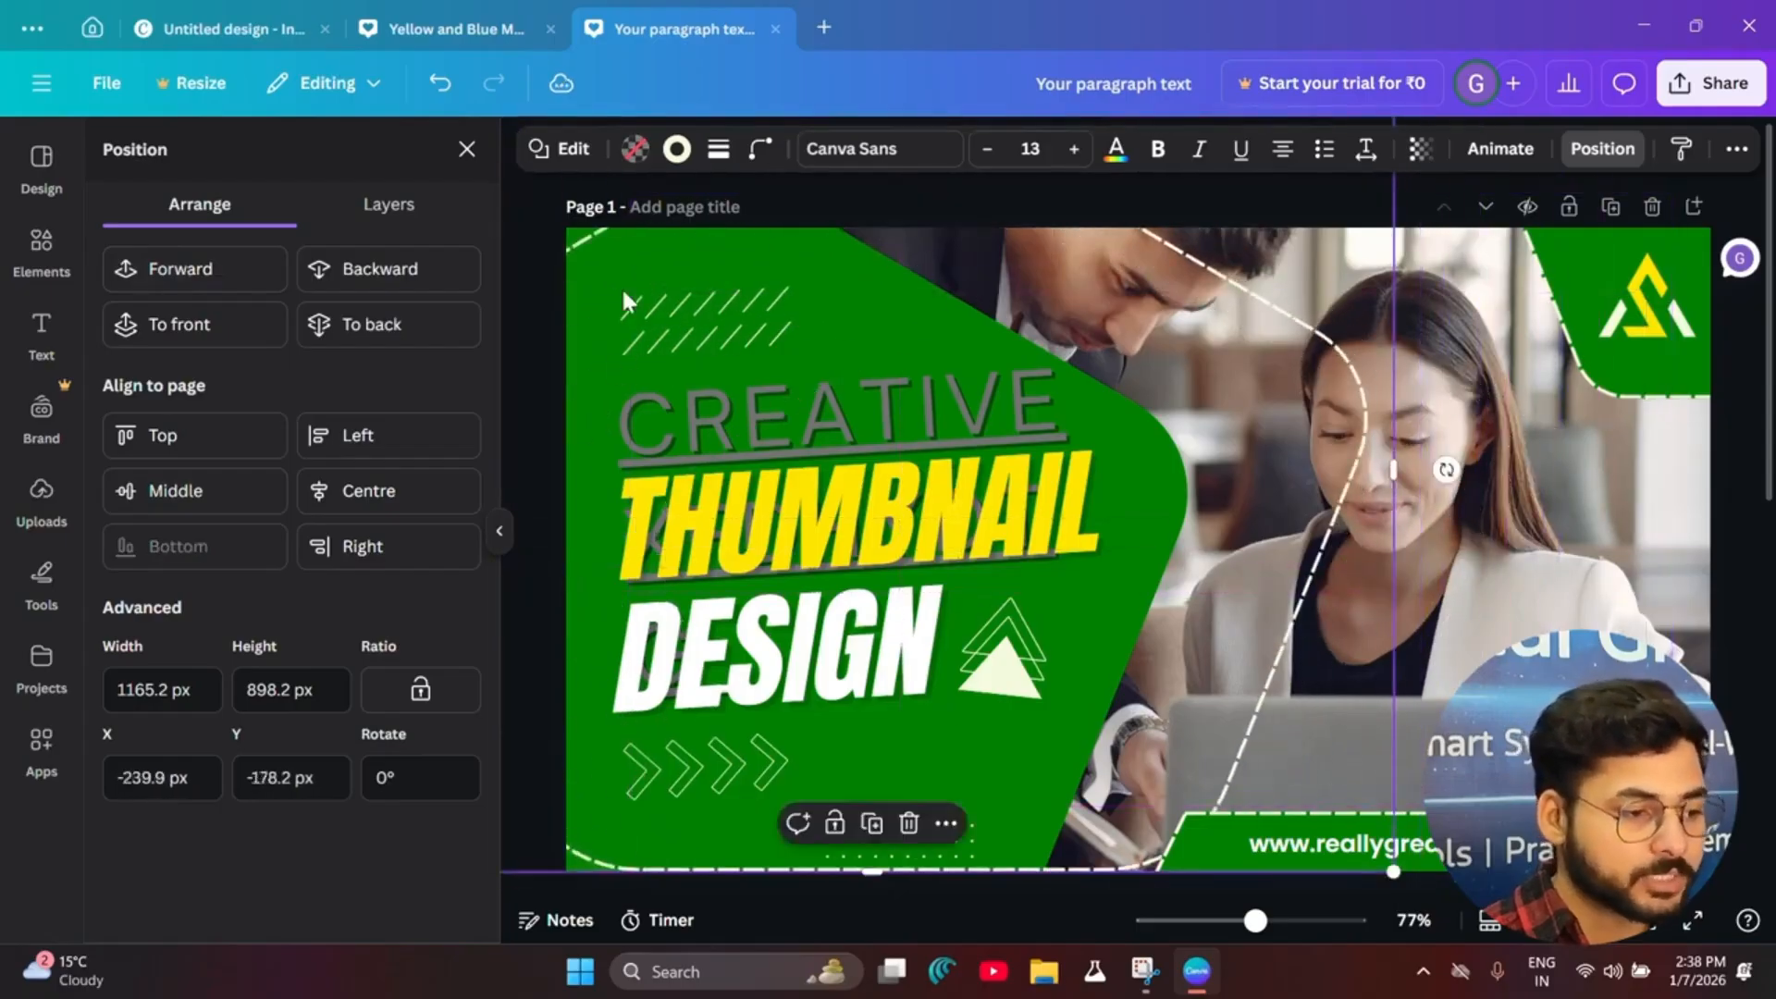
{"action": "left_click", "coordinate": [190, 453]}
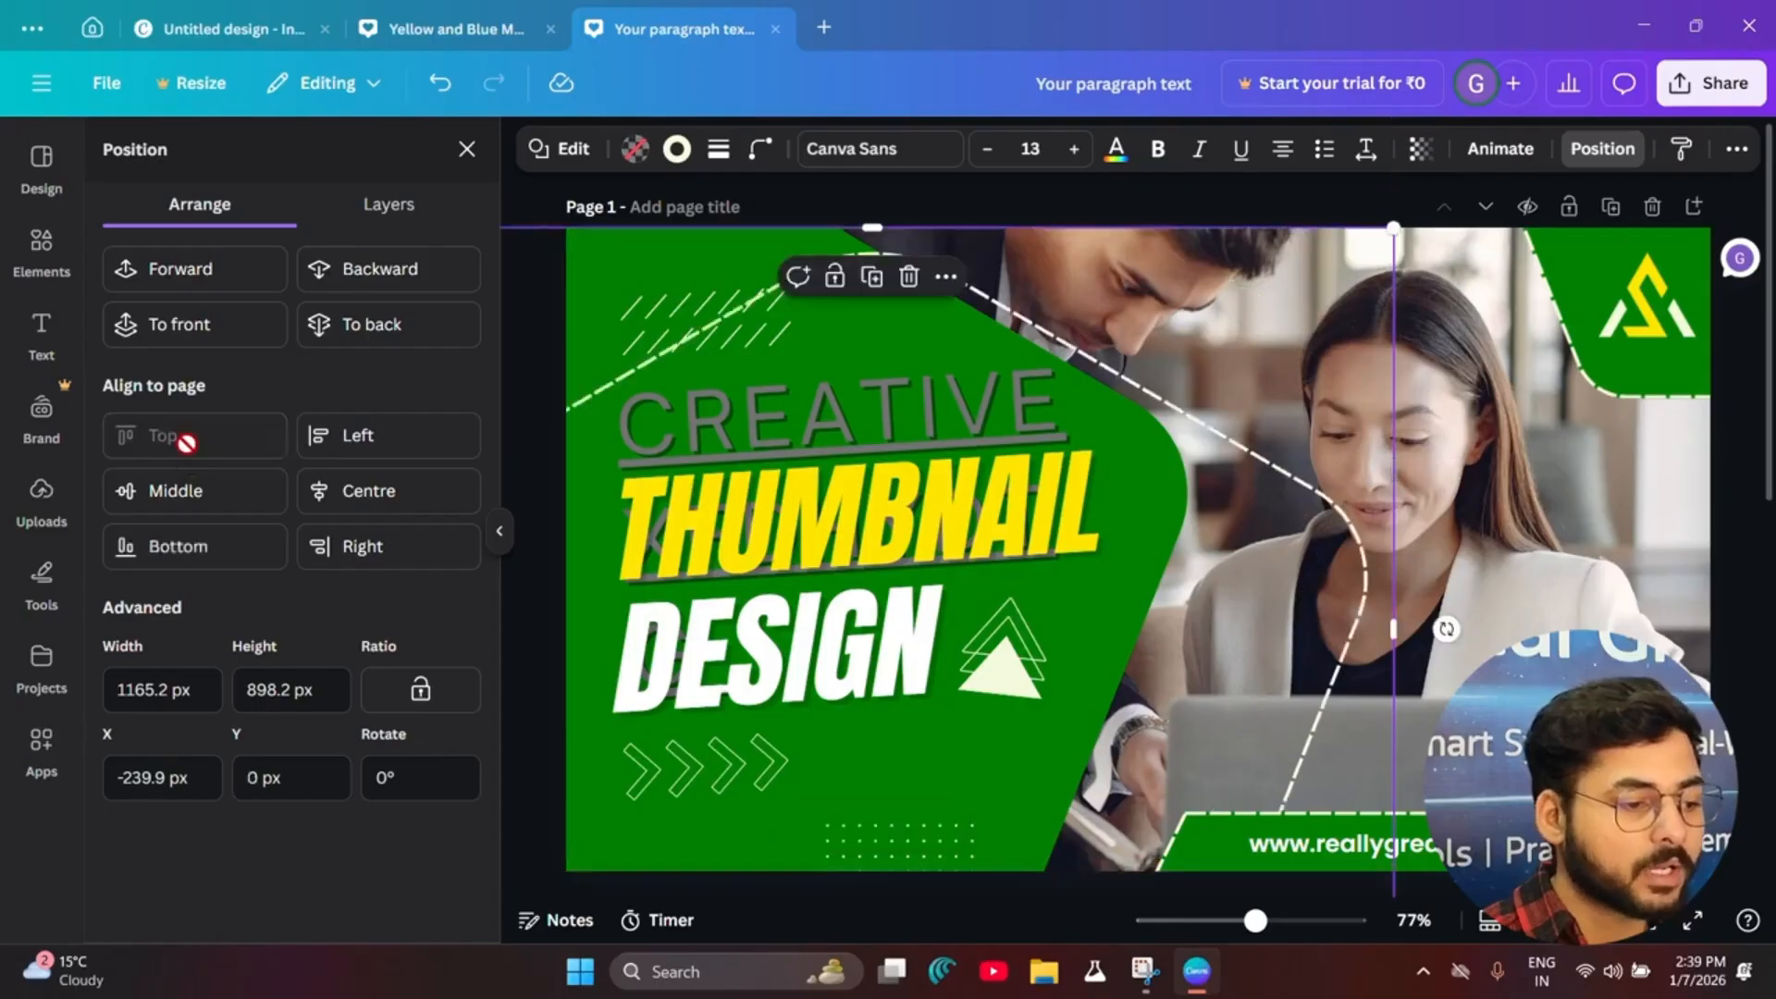
{"action": "left_click", "coordinate": [370, 442]}
{"action": "left_click", "coordinate": [382, 506]}
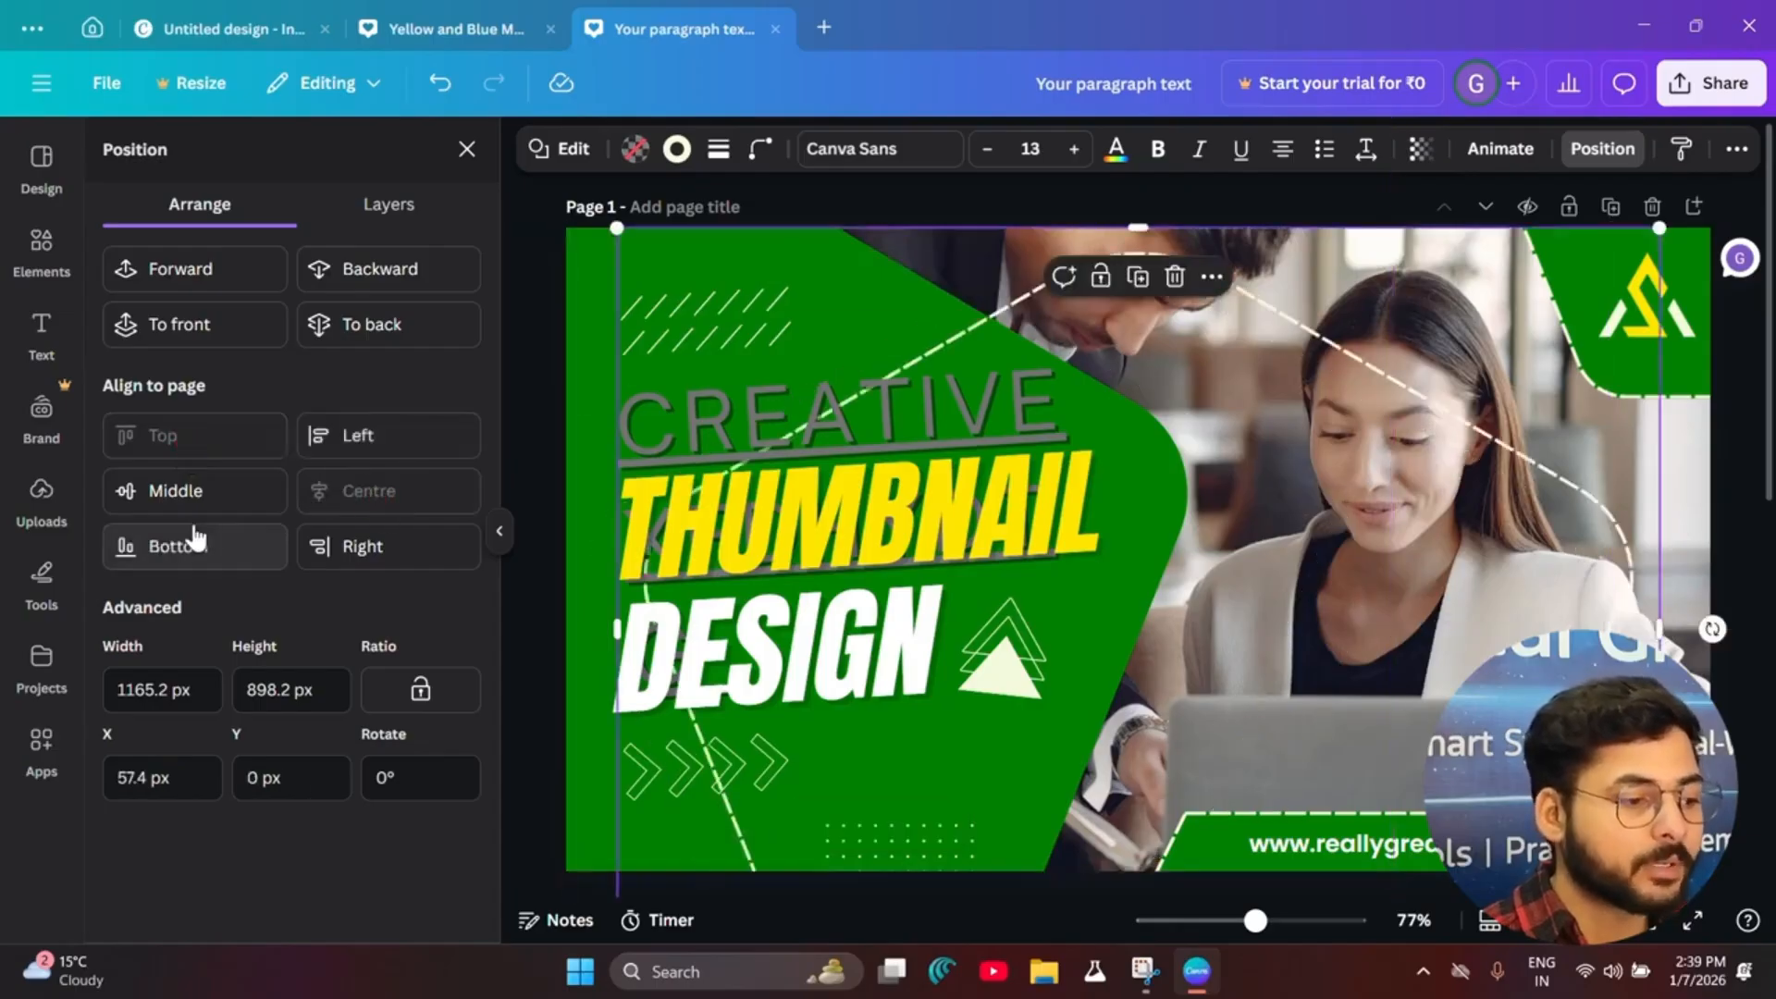
{"action": "left_click", "coordinate": [191, 500]}
{"action": "left_click", "coordinate": [203, 550]}
{"action": "left_click", "coordinate": [378, 549]}
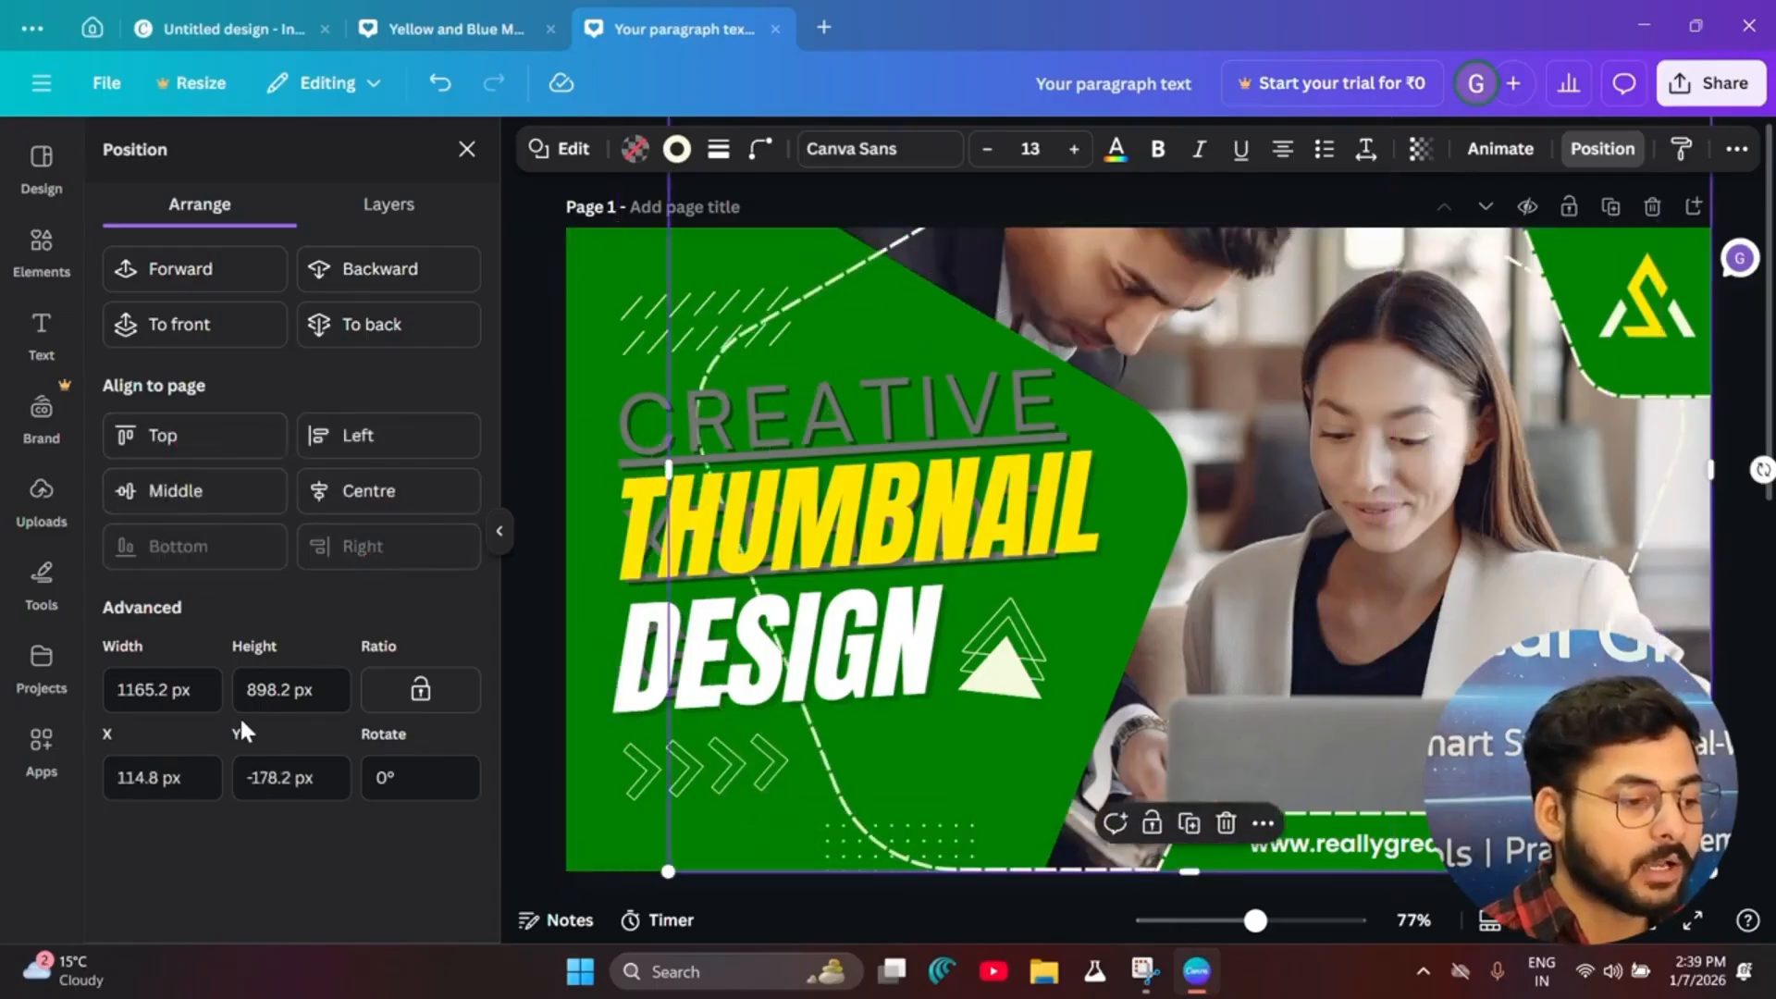
Step: Examine the width, height and X/Y position settings of the dashed outline shape
{"action": "left_click", "coordinate": [203, 689]}
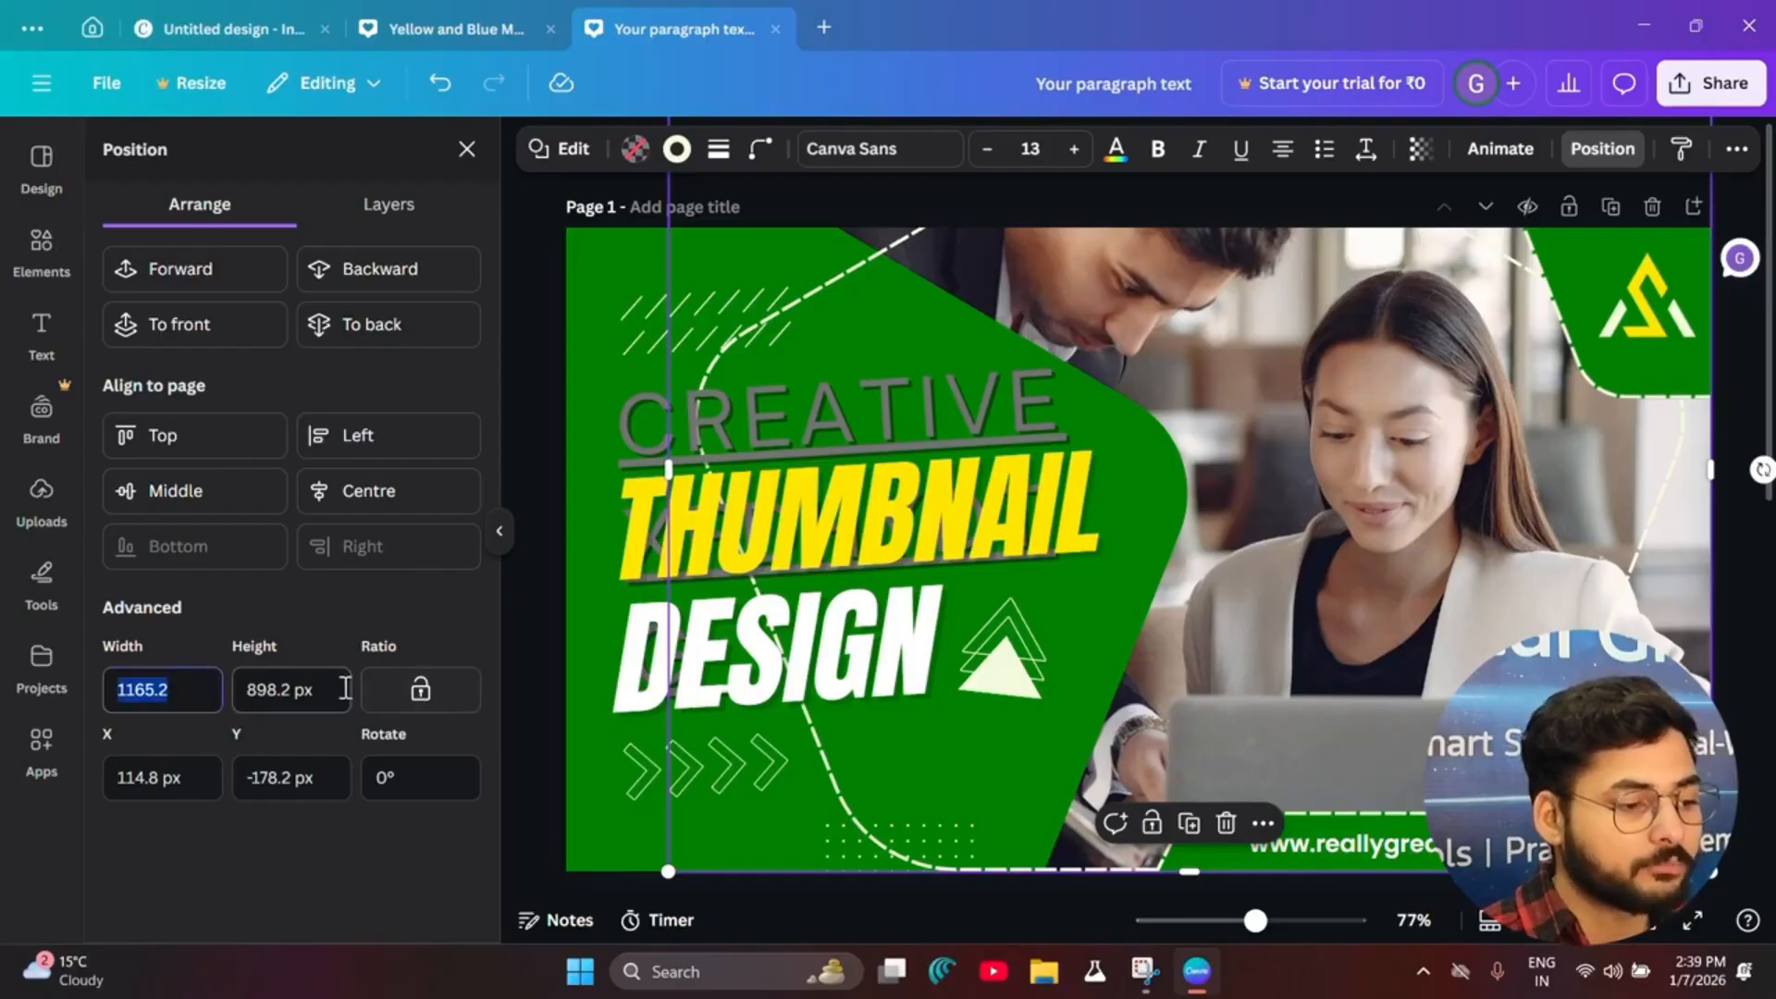
{"action": "left_click", "coordinate": [263, 689]}
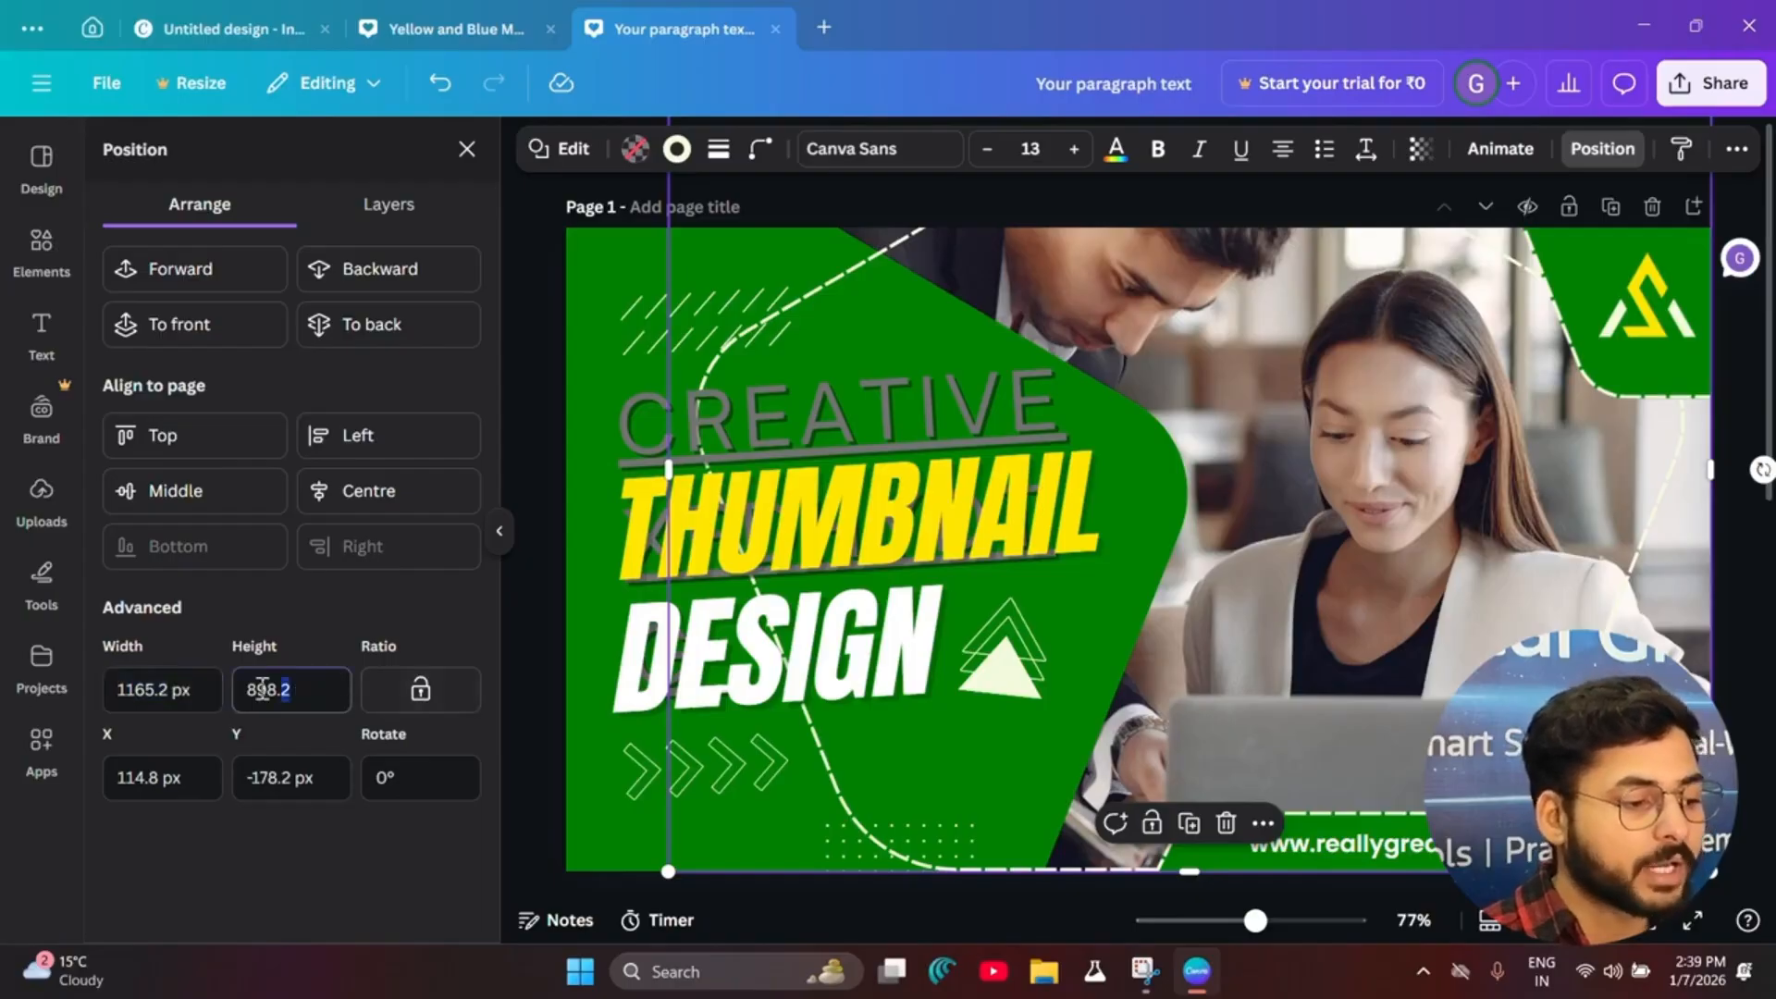
{"action": "left_click", "coordinate": [350, 840]}
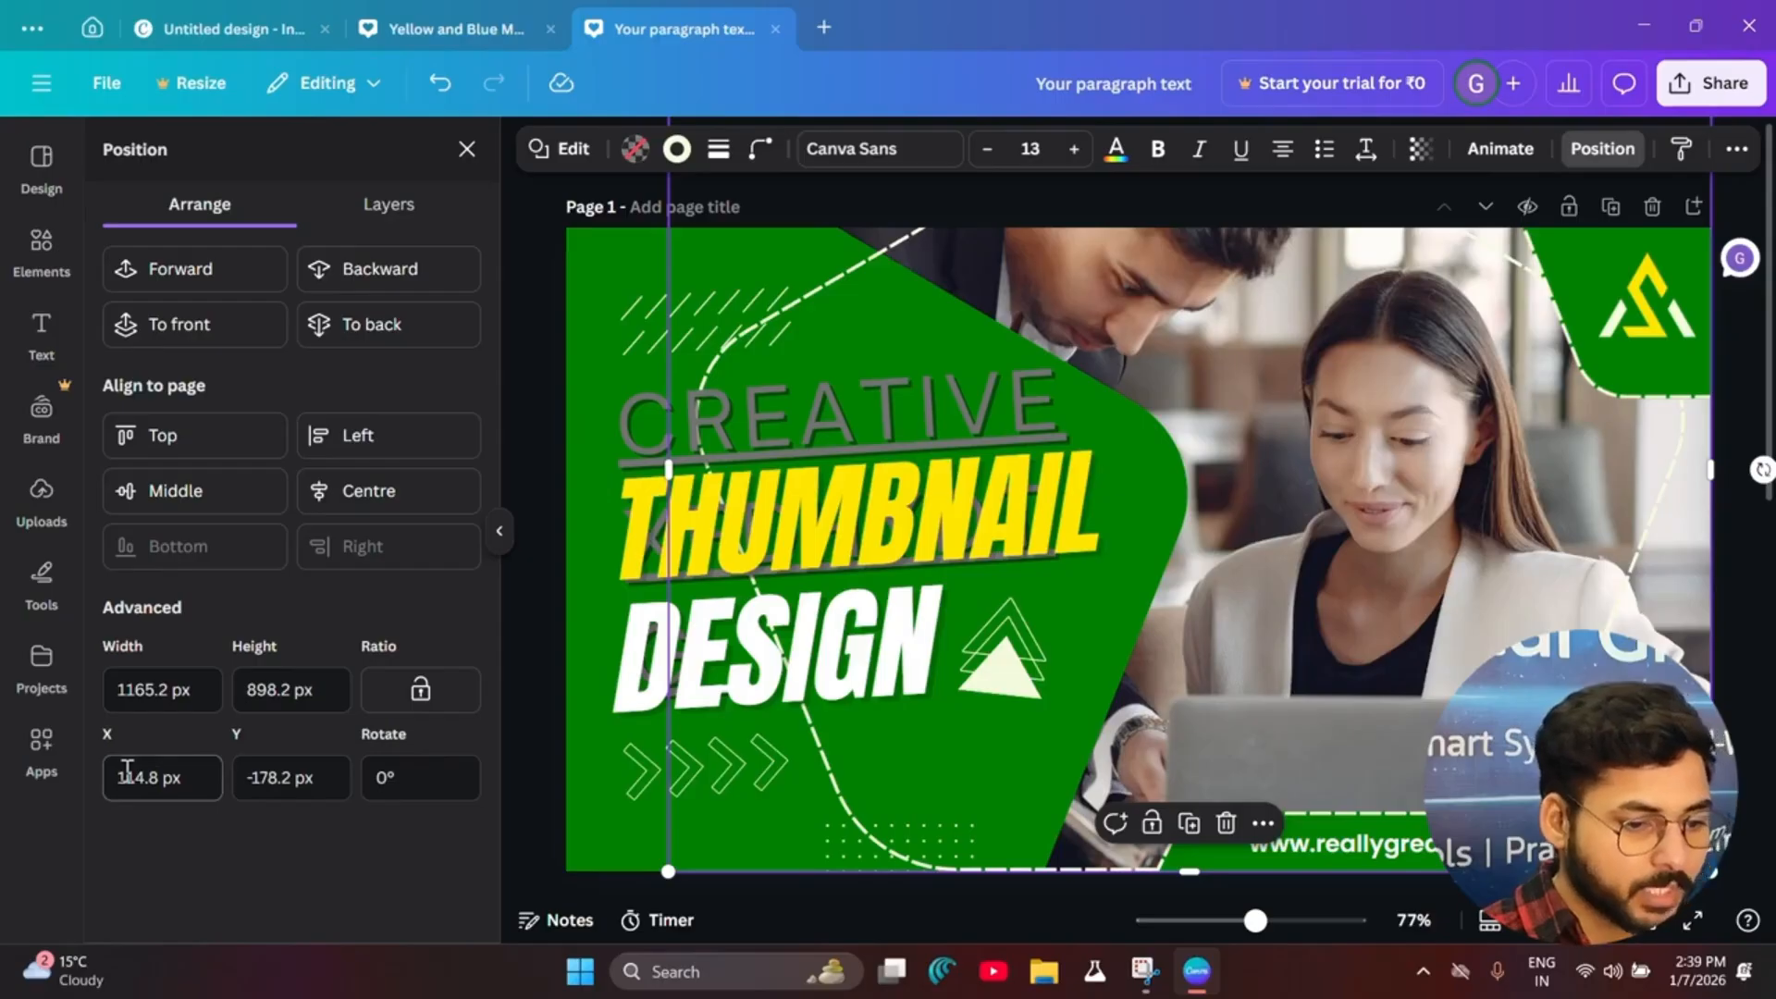
Step: Check the image editing options of the triangle graphic beside the DESIGN title, and recolour the graphic with the orange document colour
{"action": "left_click", "coordinate": [1004, 661]}
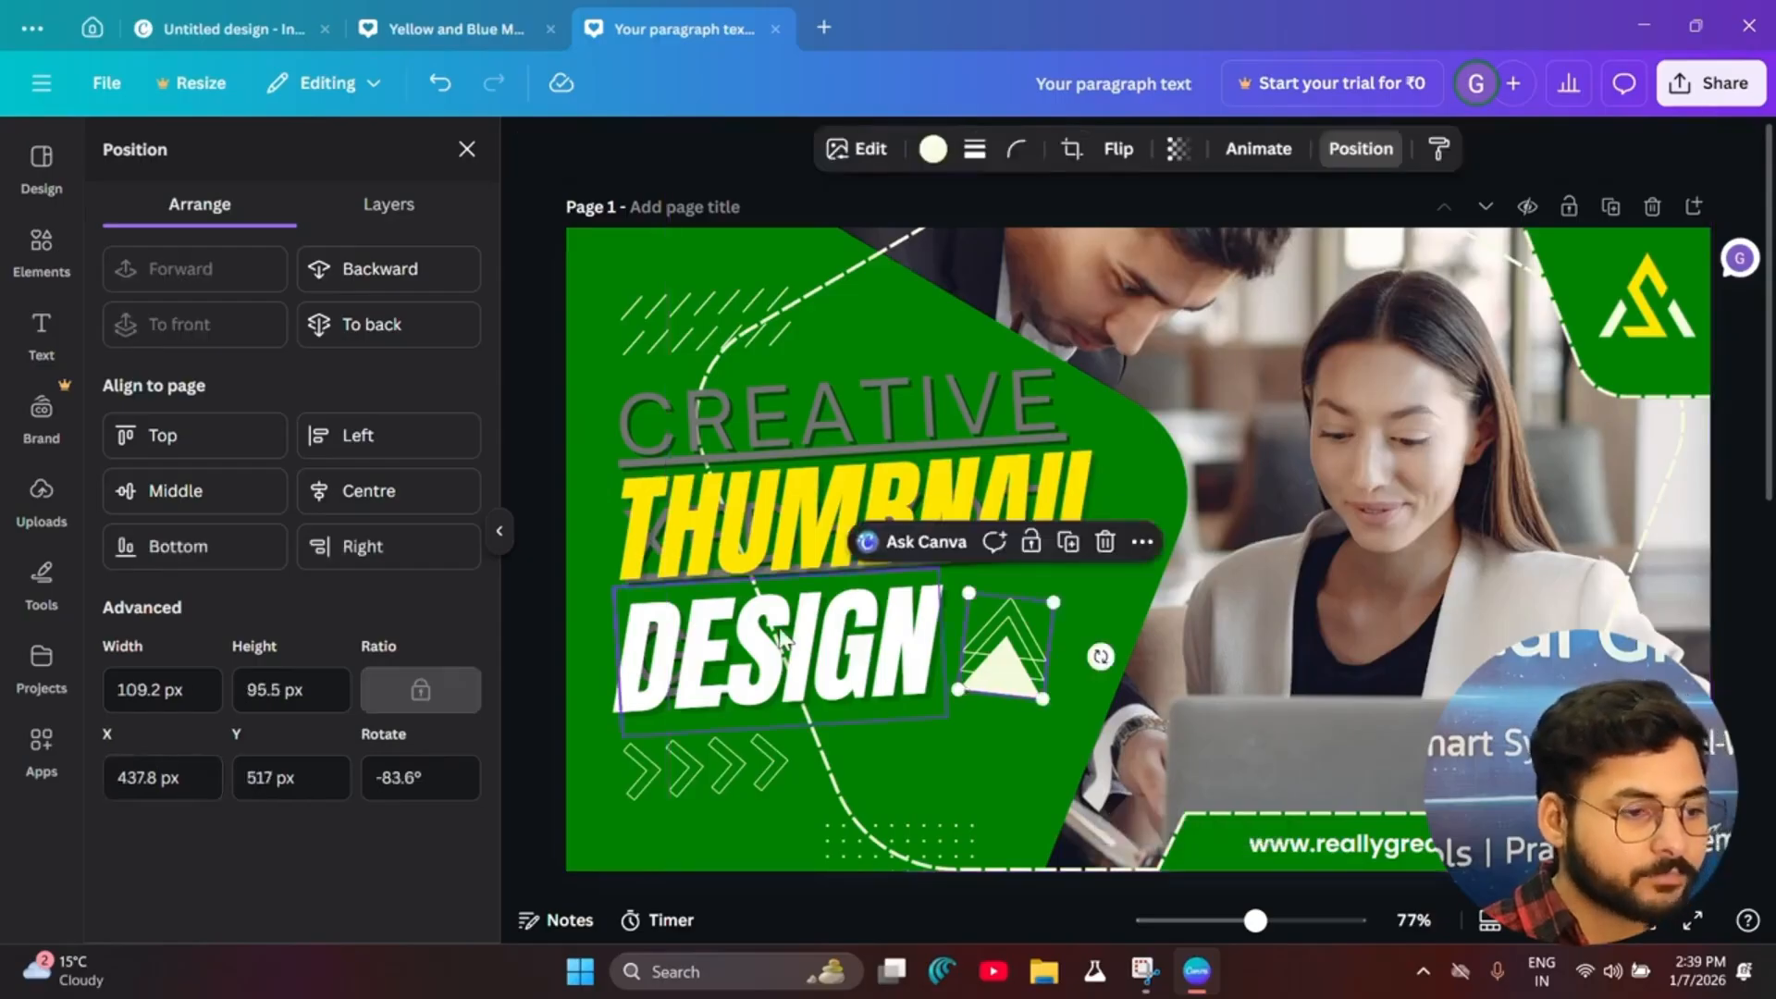
{"action": "left_click", "coordinate": [860, 150]}
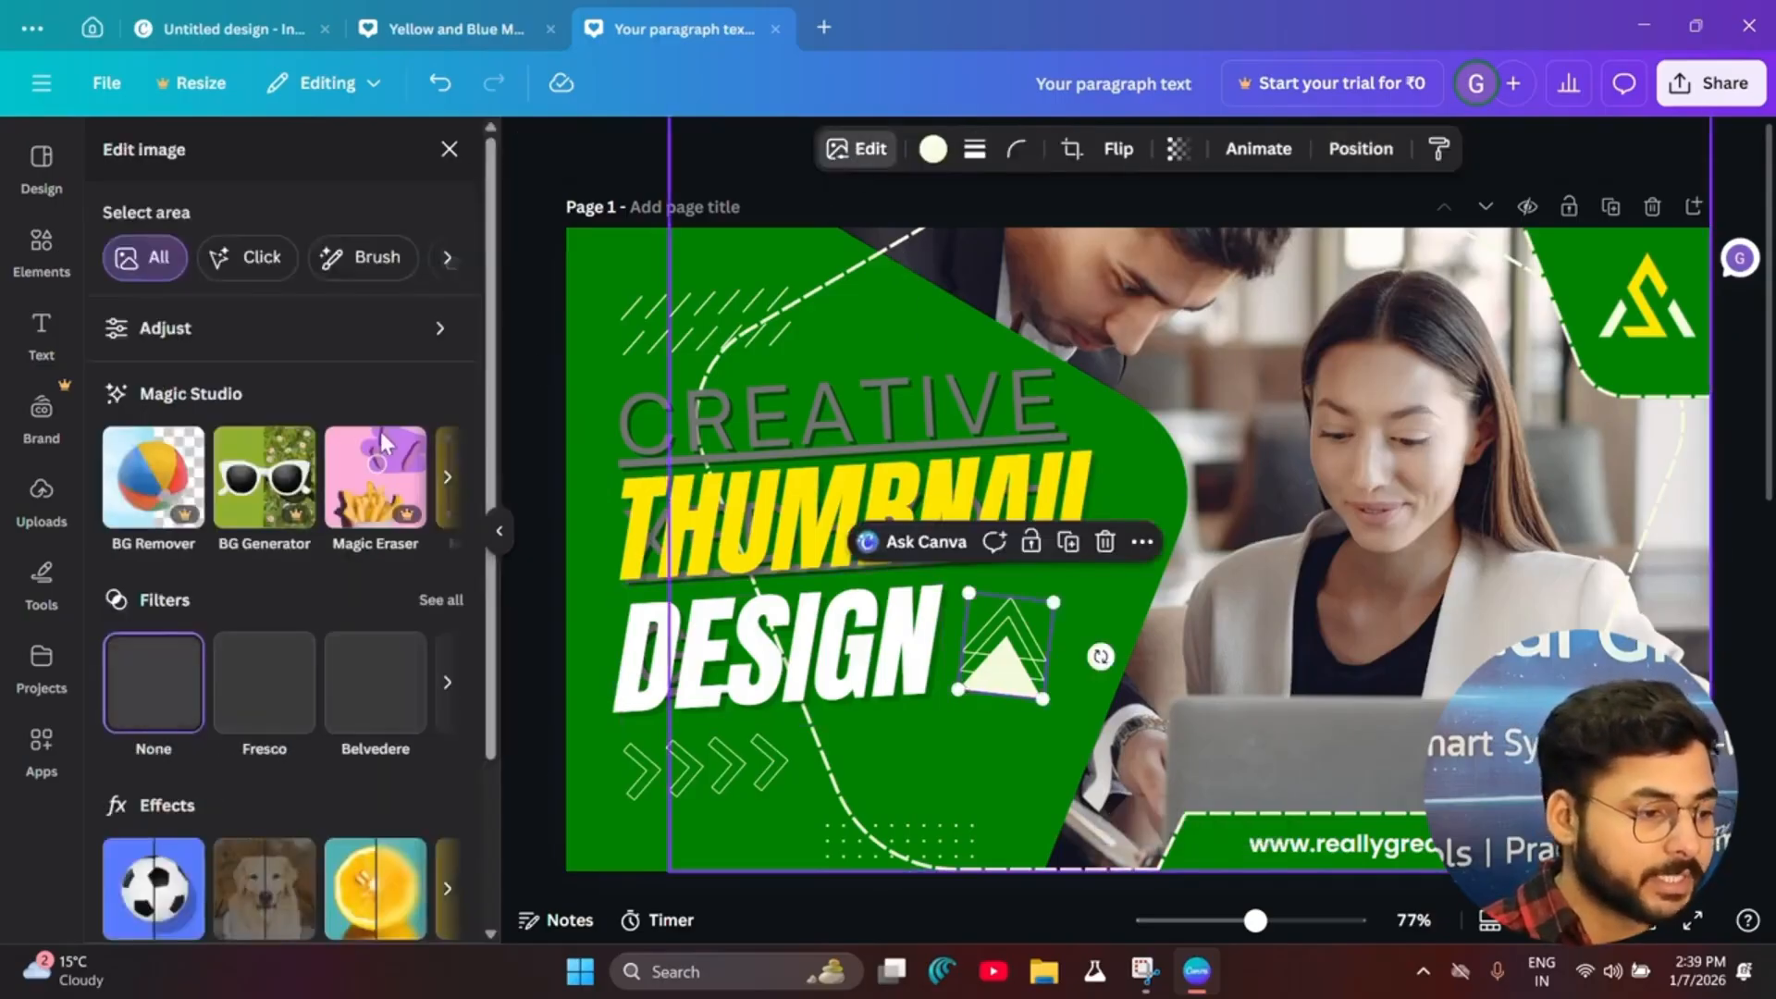
{"action": "scroll", "coordinate": [235, 416], "scroll_direction": "down", "scroll_amount": 3}
{"action": "scroll", "coordinate": [248, 462], "scroll_direction": "up", "scroll_amount": 3}
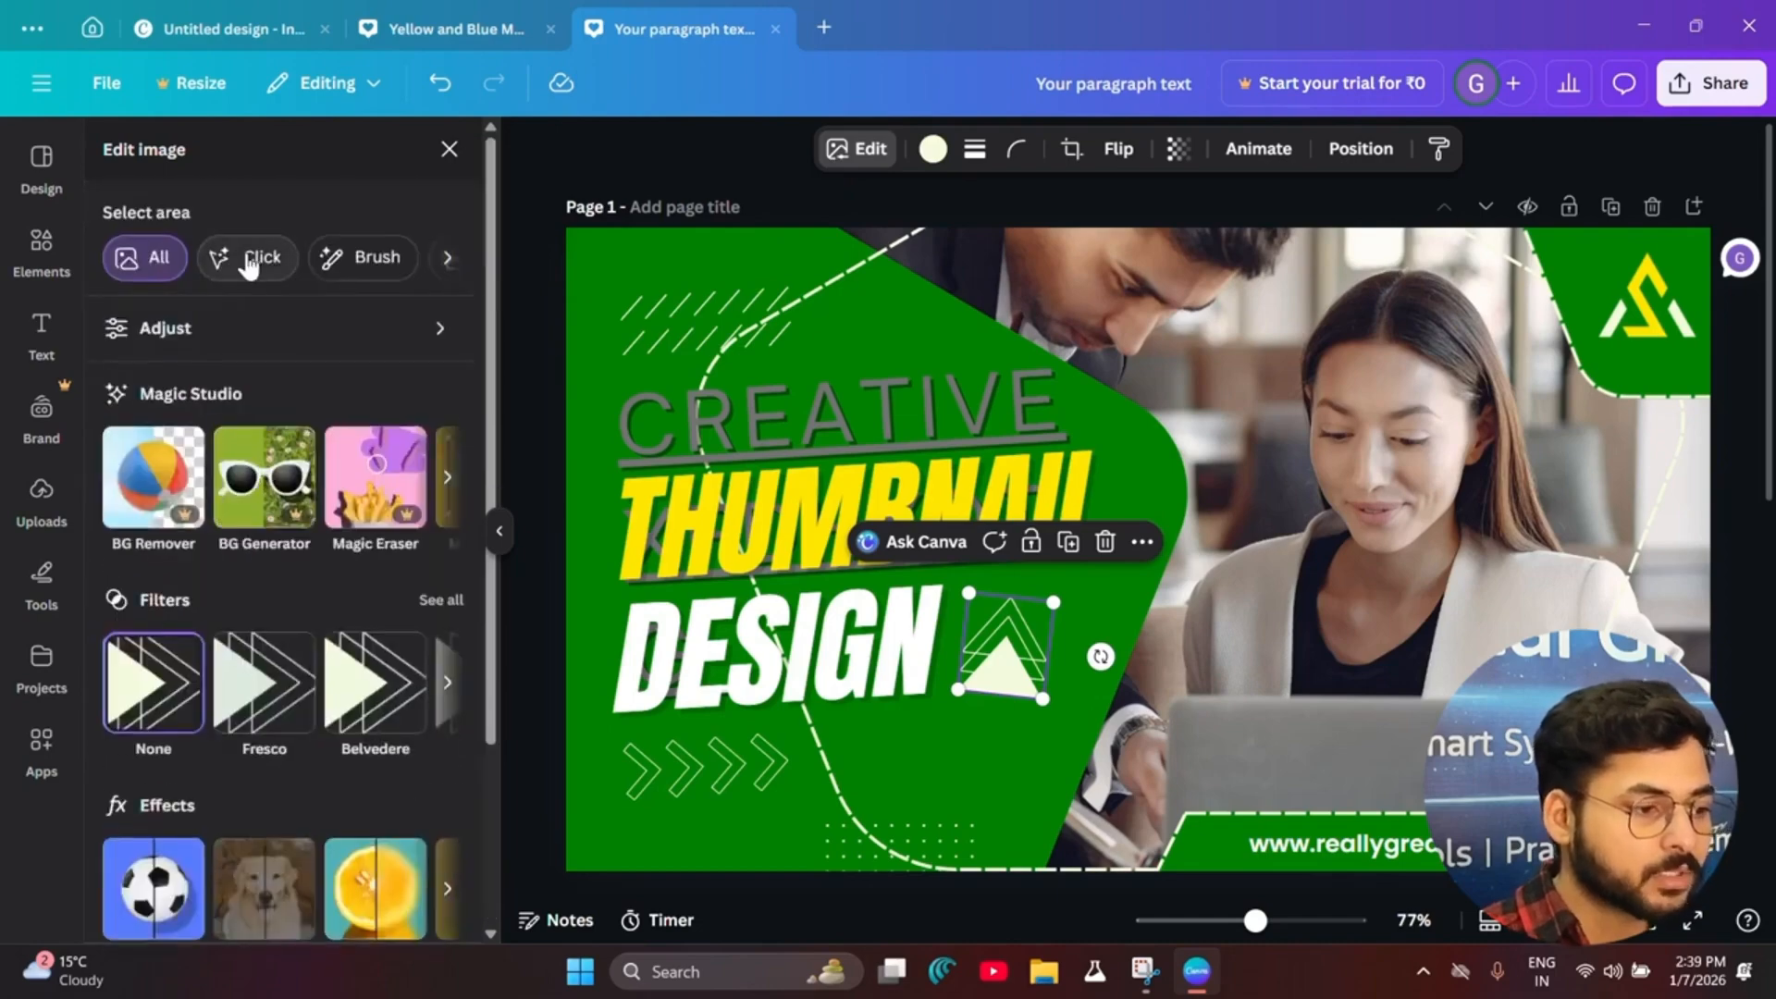
{"action": "left_click", "coordinate": [931, 150]}
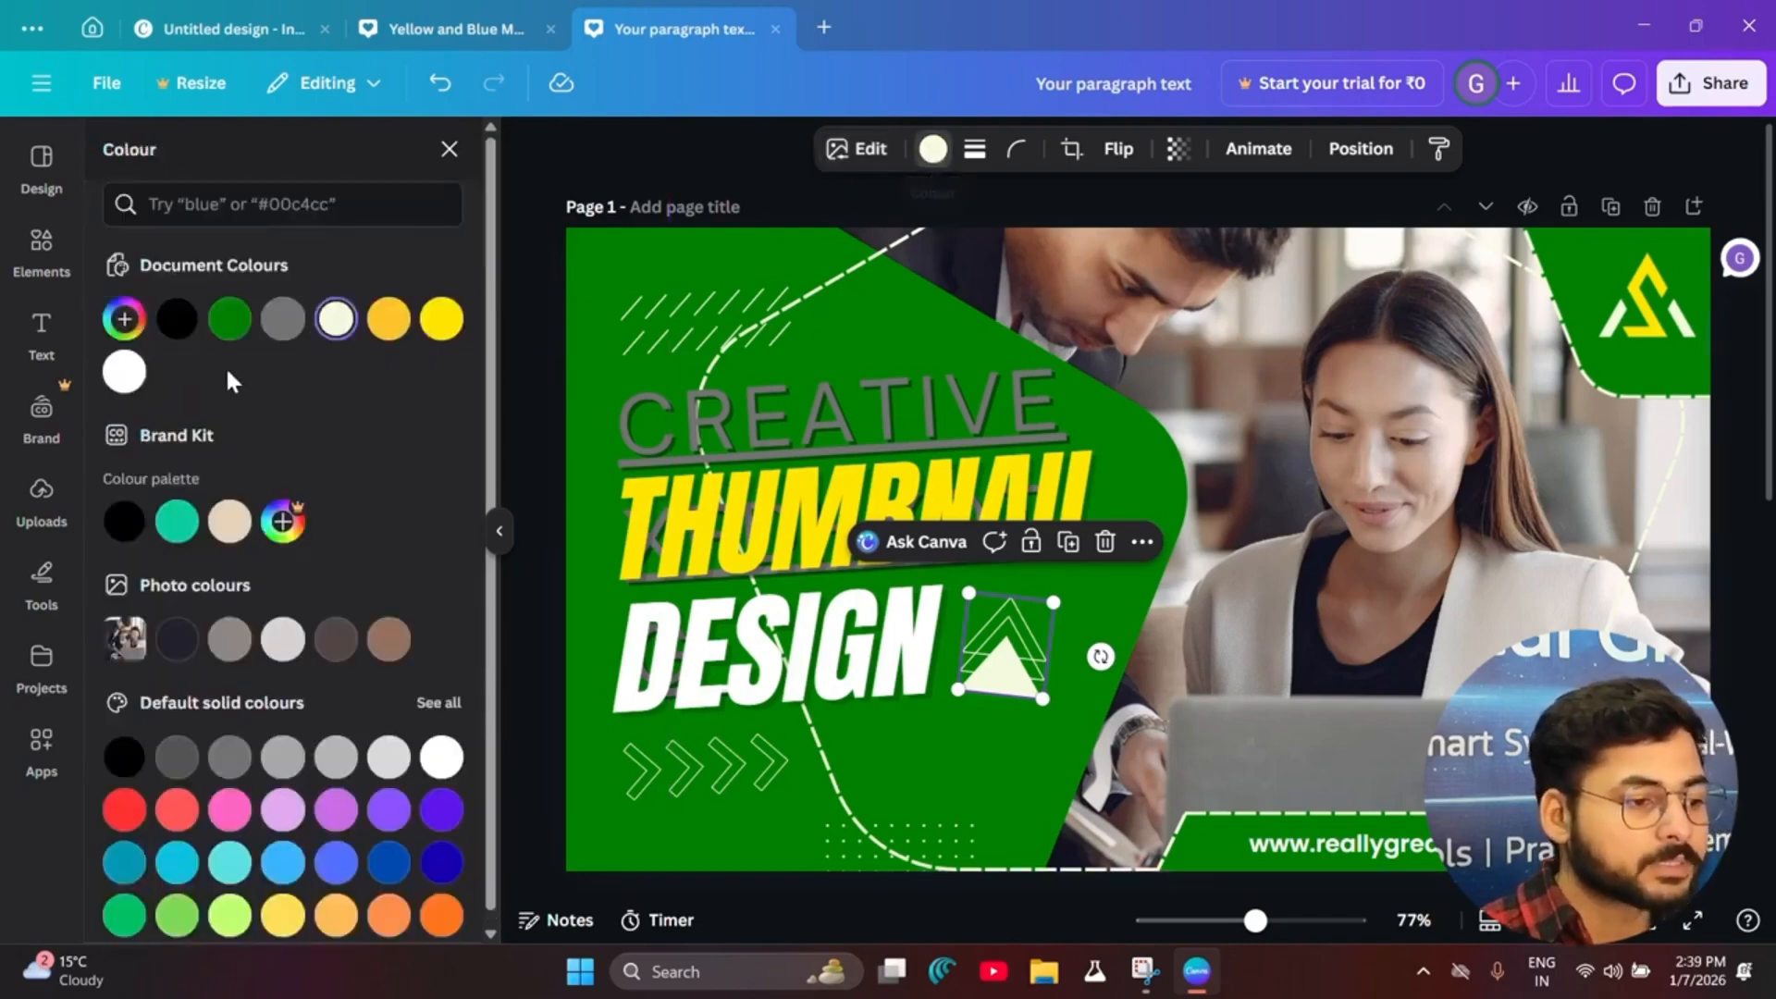
{"action": "left_click", "coordinate": [389, 320]}
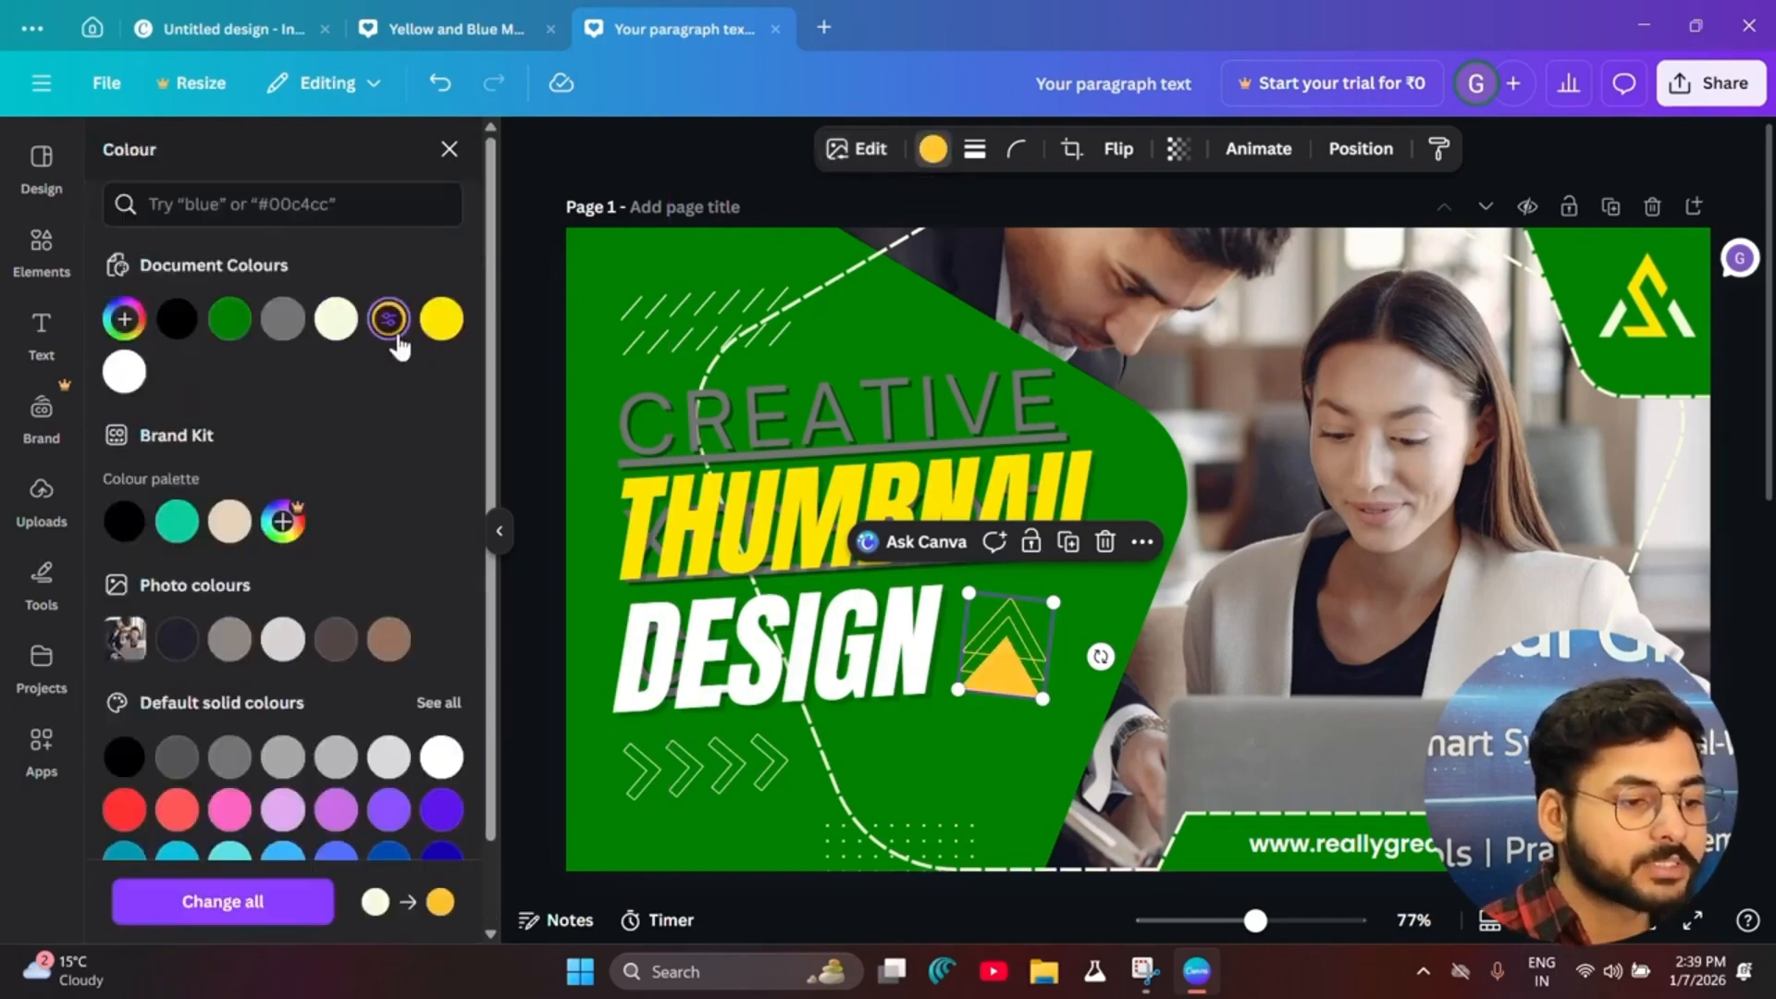
Step: Set the triangle graphic's corner rounding to 34 and deselect it
{"action": "left_click", "coordinate": [1017, 149]}
{"action": "left_click_drag", "start_coordinate": [897, 246], "coordinate": [956, 244]}
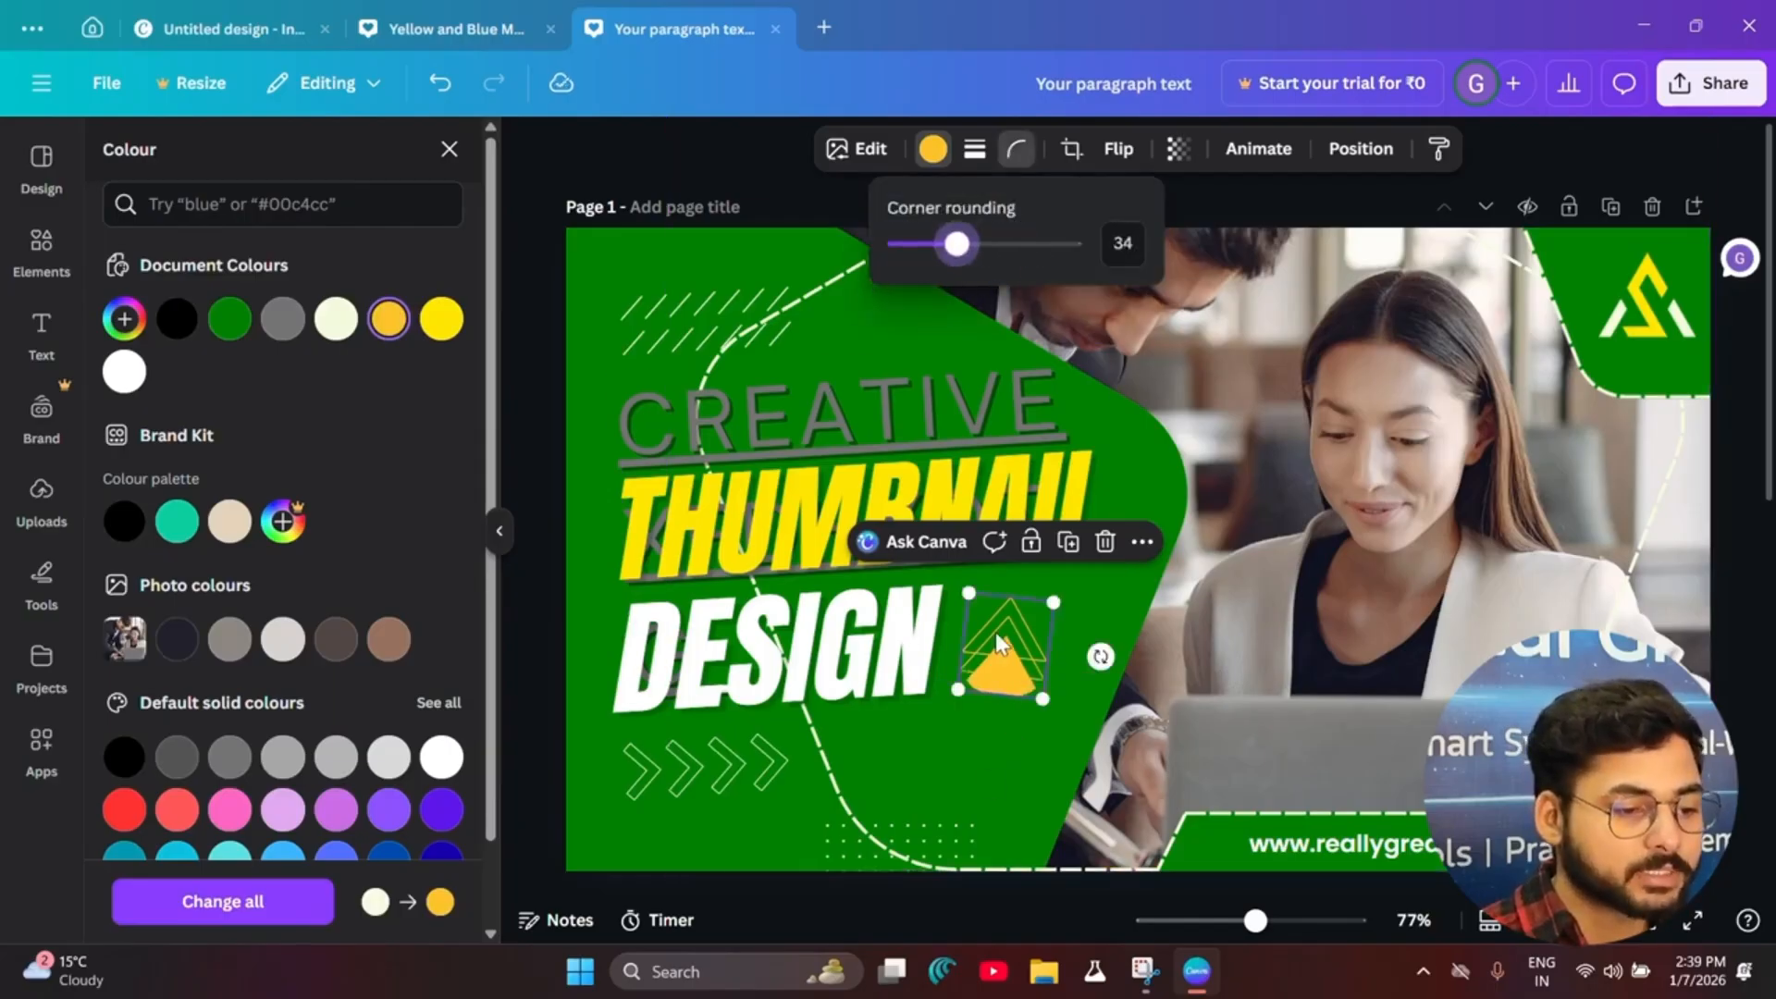
{"action": "left_click", "coordinate": [996, 764]}
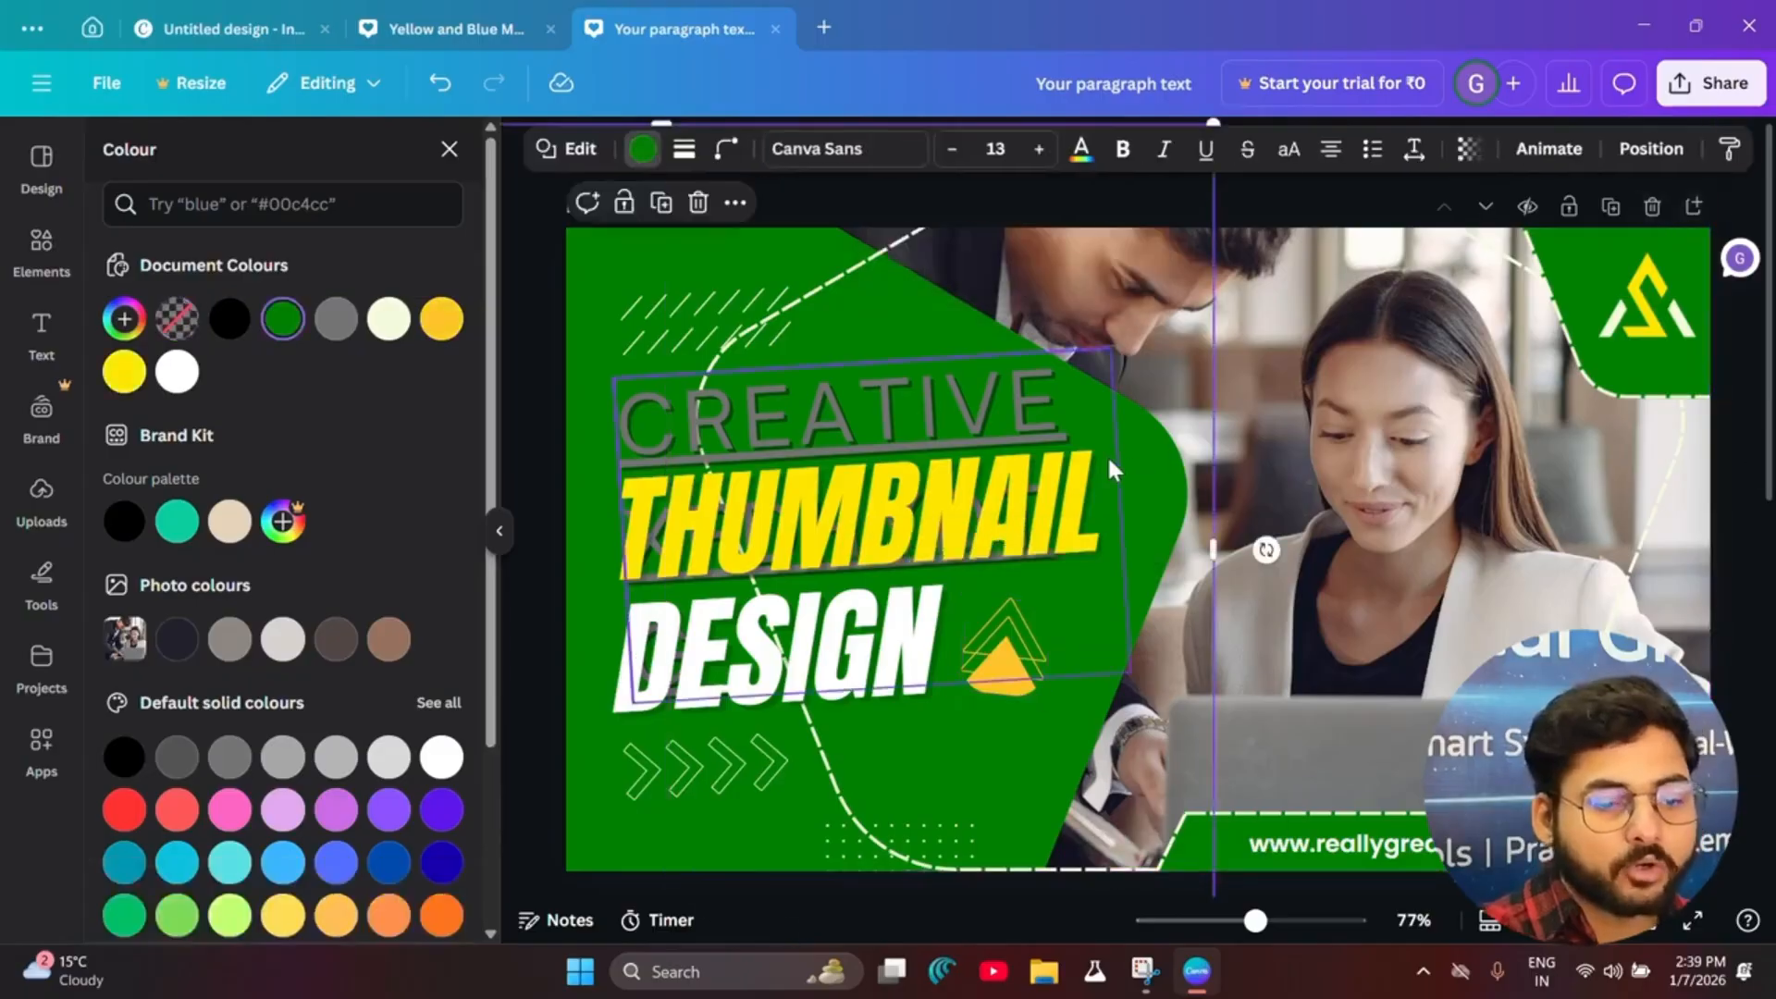
{"action": "left_click", "coordinate": [1030, 713]}
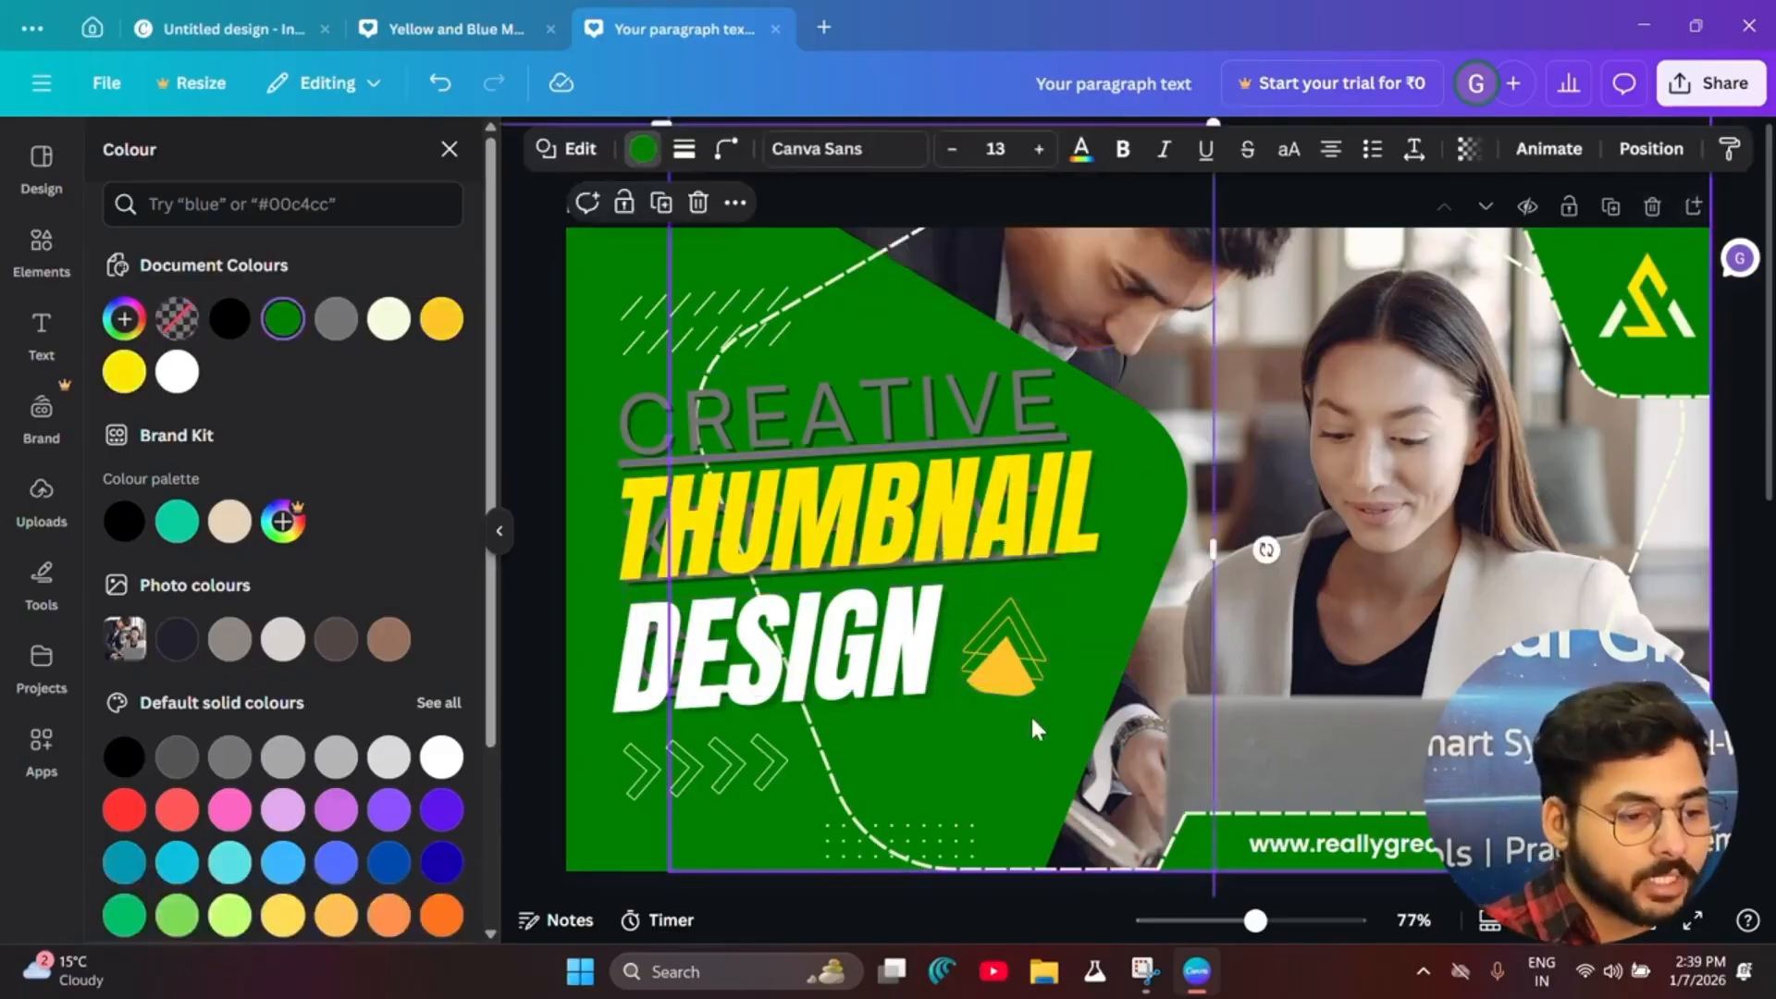
{"action": "left_click", "coordinate": [1006, 782]}
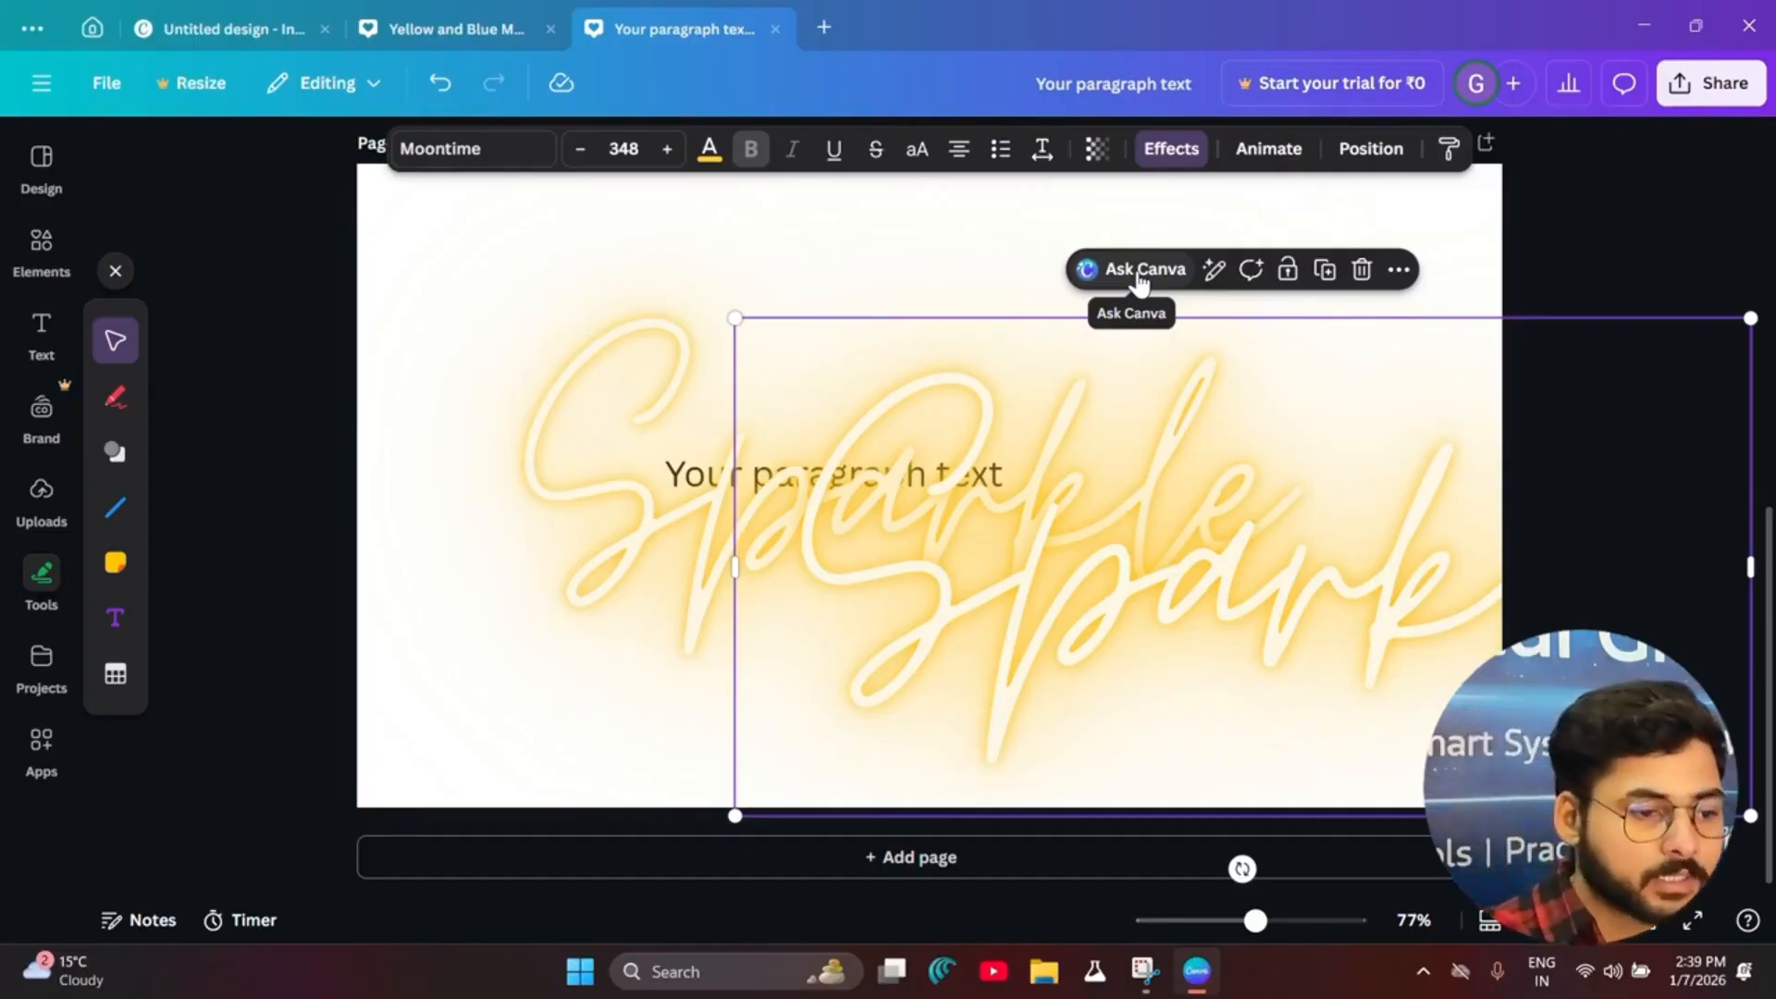
Step: Ask Canva from the overhanging Sparkle text on page 2 to "make a template for my website"
{"action": "left_click", "coordinate": [1140, 270]}
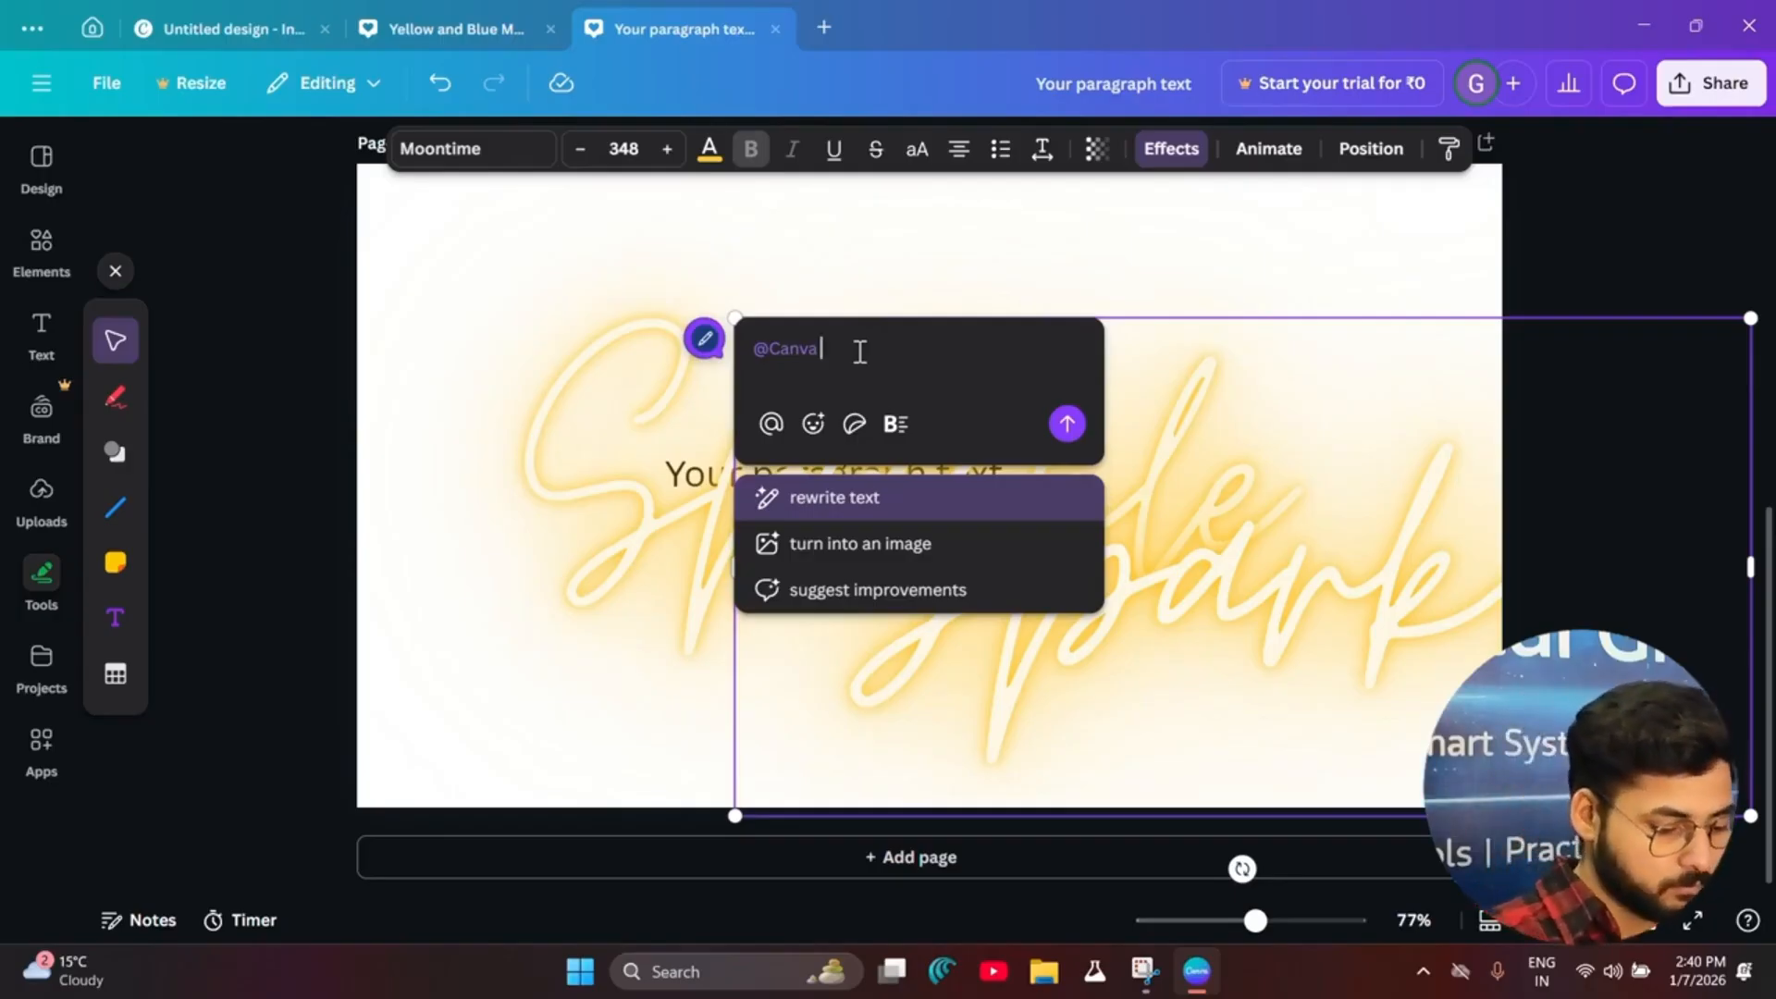
{"action": "type", "text": "make a t"}
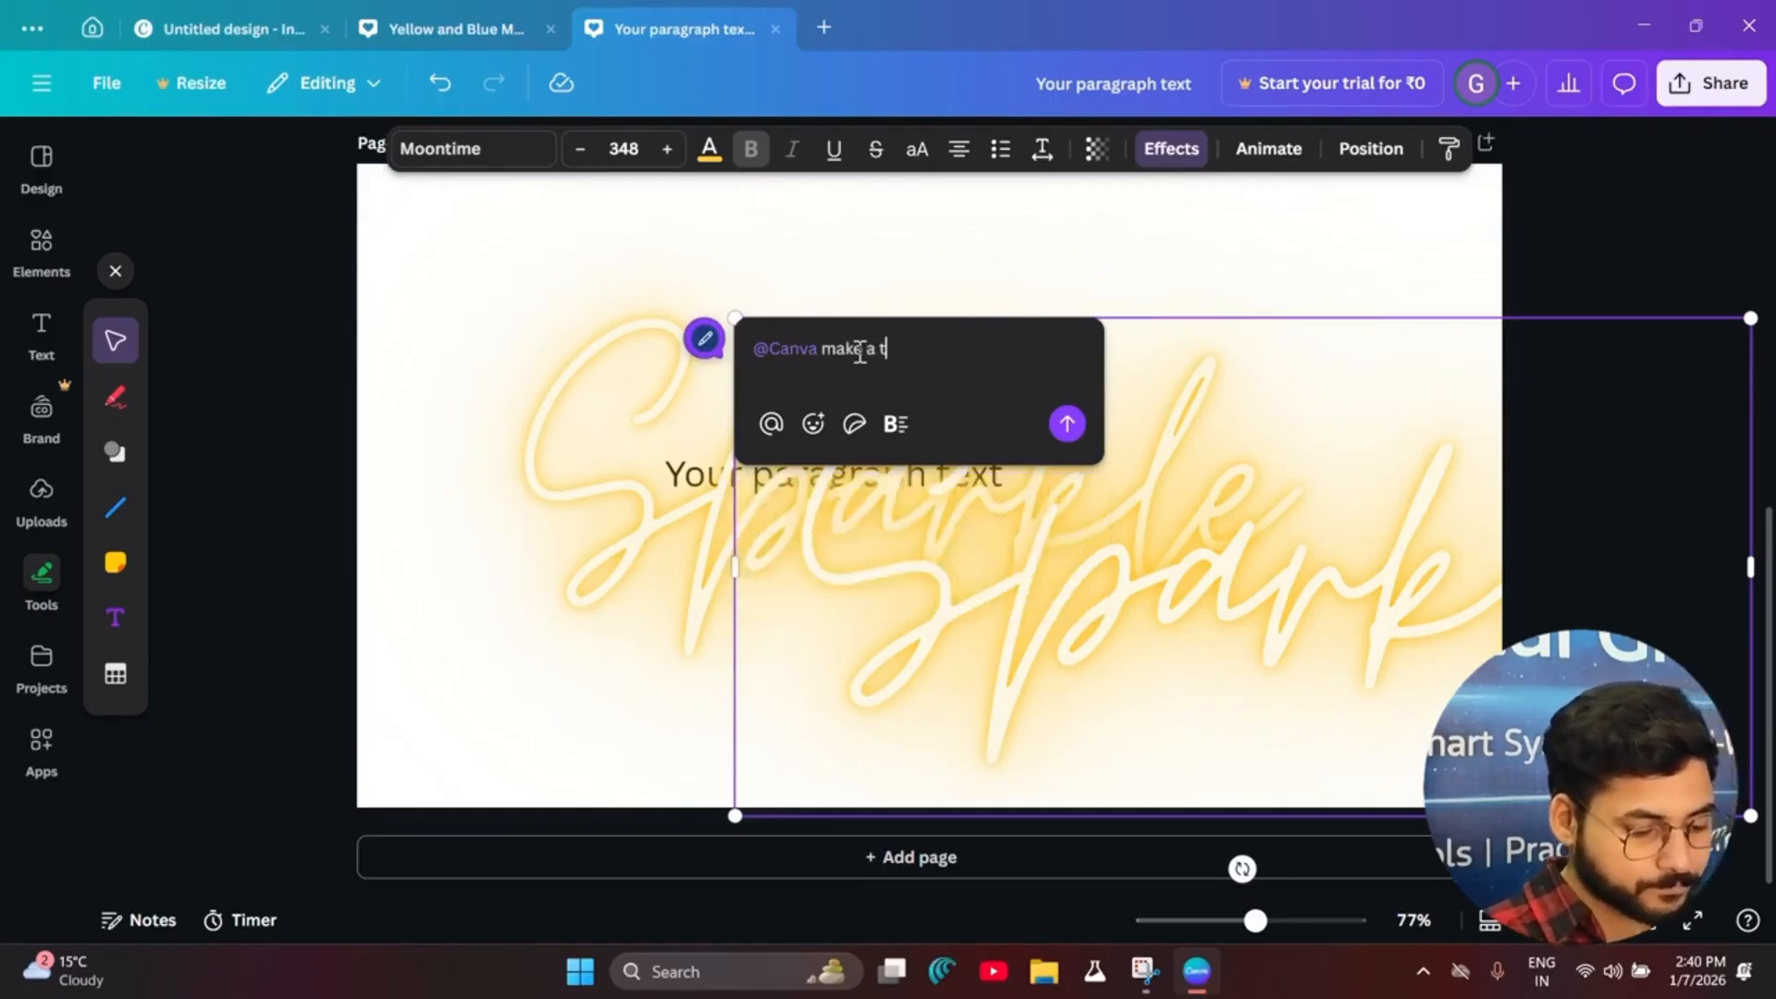
{"action": "type", "text": "emplate"}
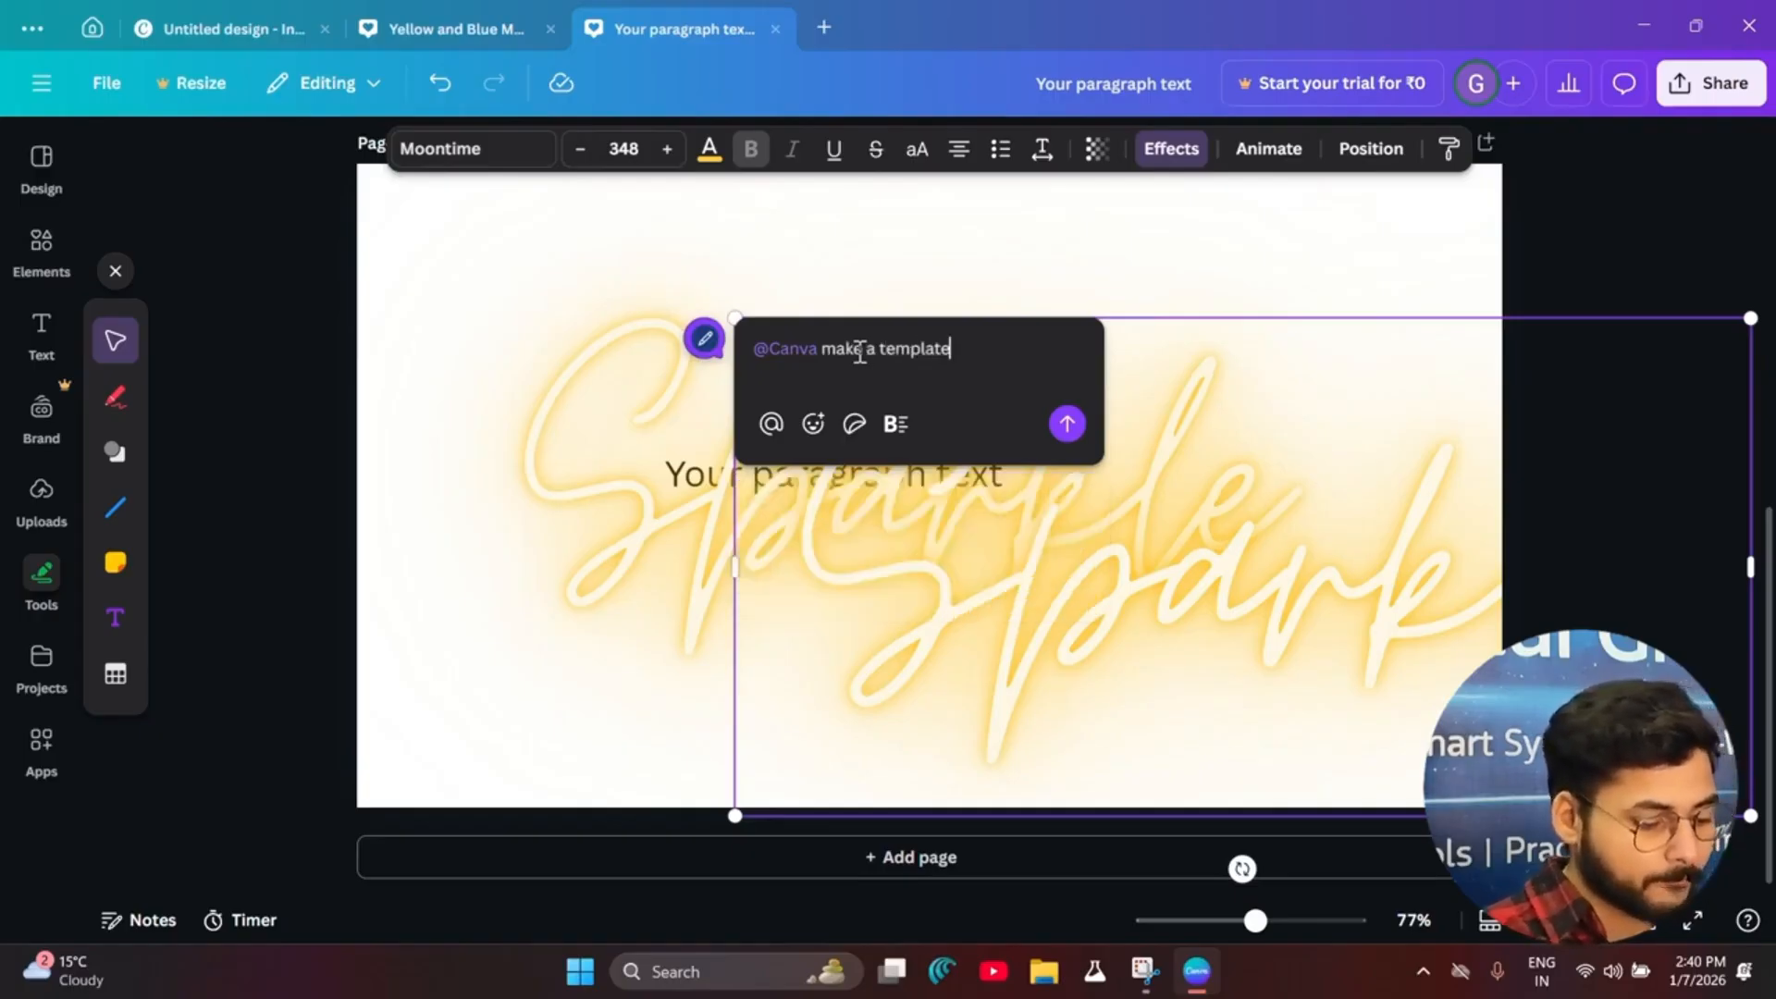
{"action": "type", "text": " fo"}
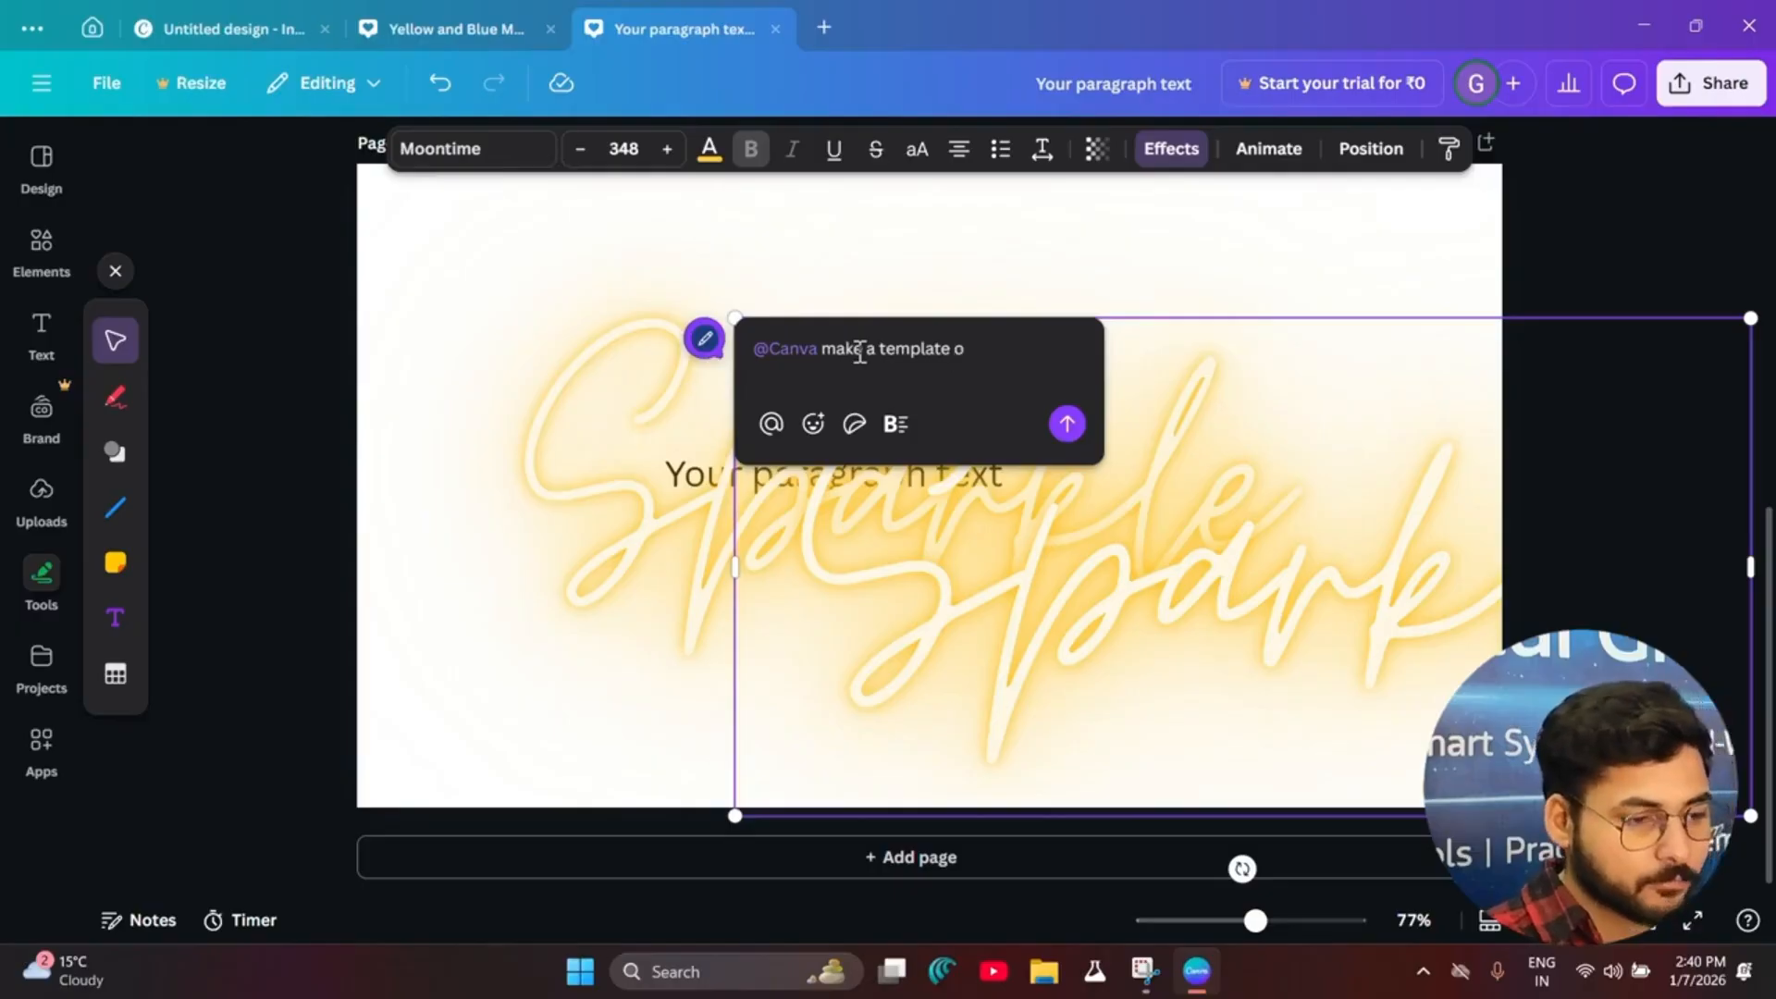
{"action": "type", "text": "r my"}
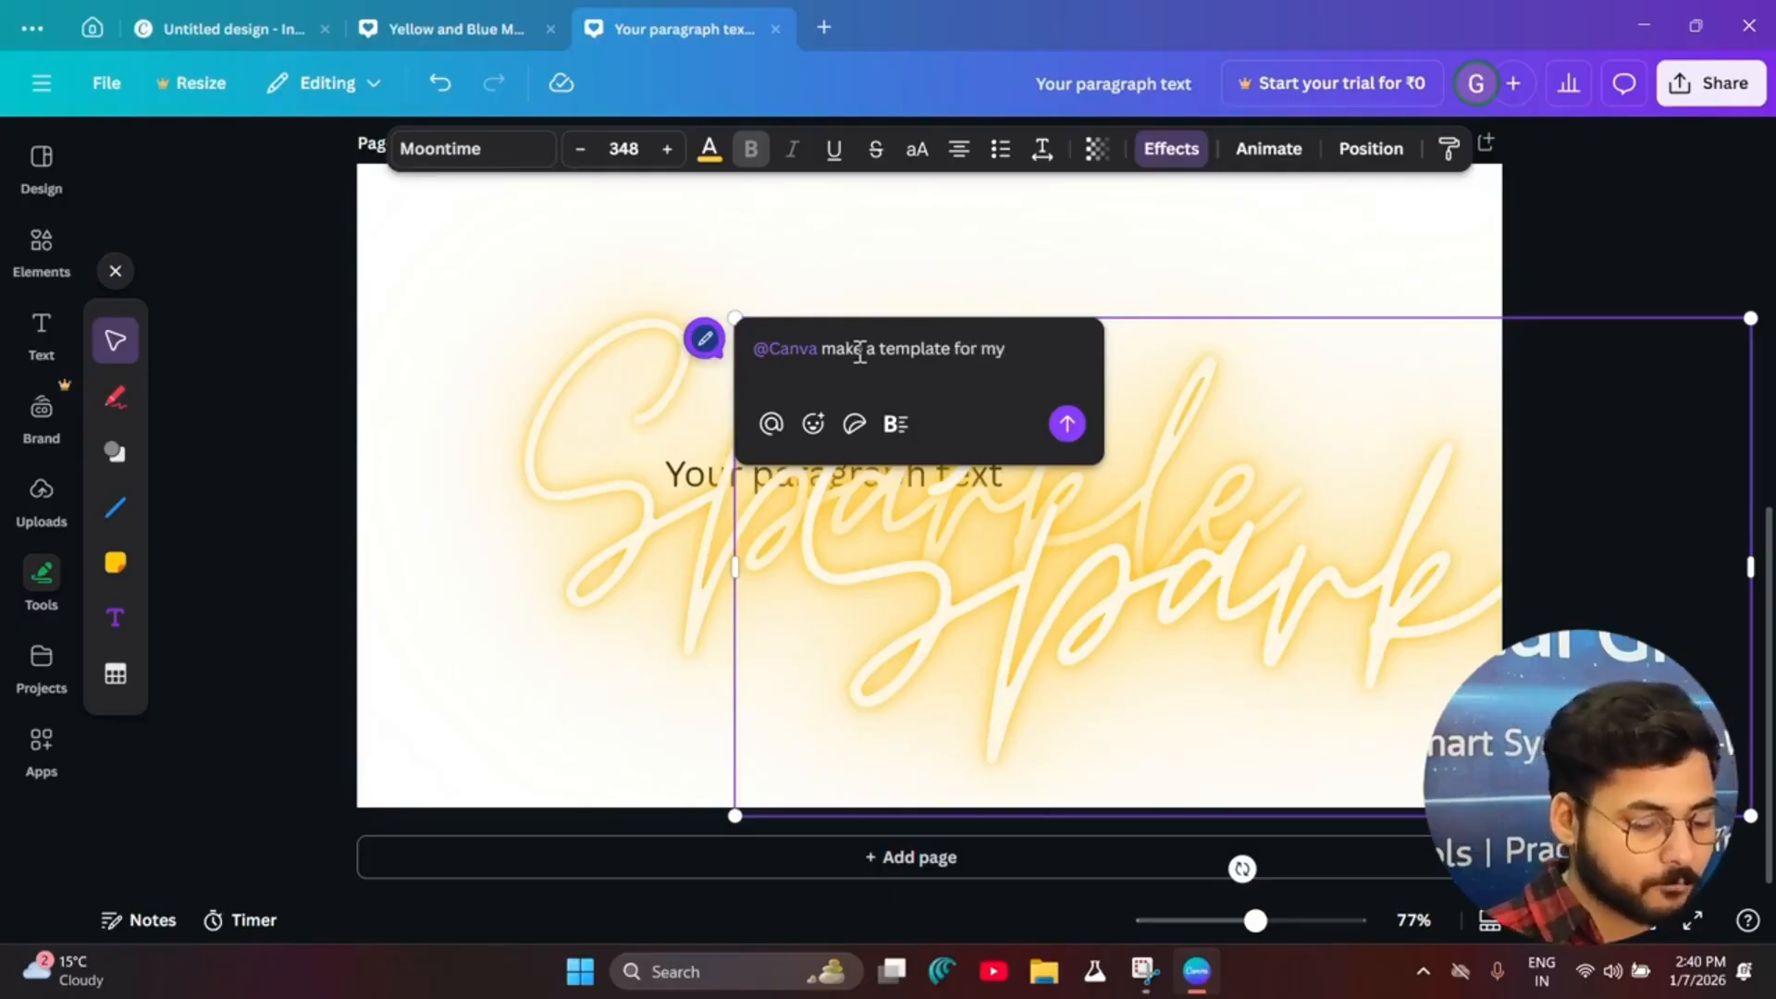
{"action": "type", "text": " website"}
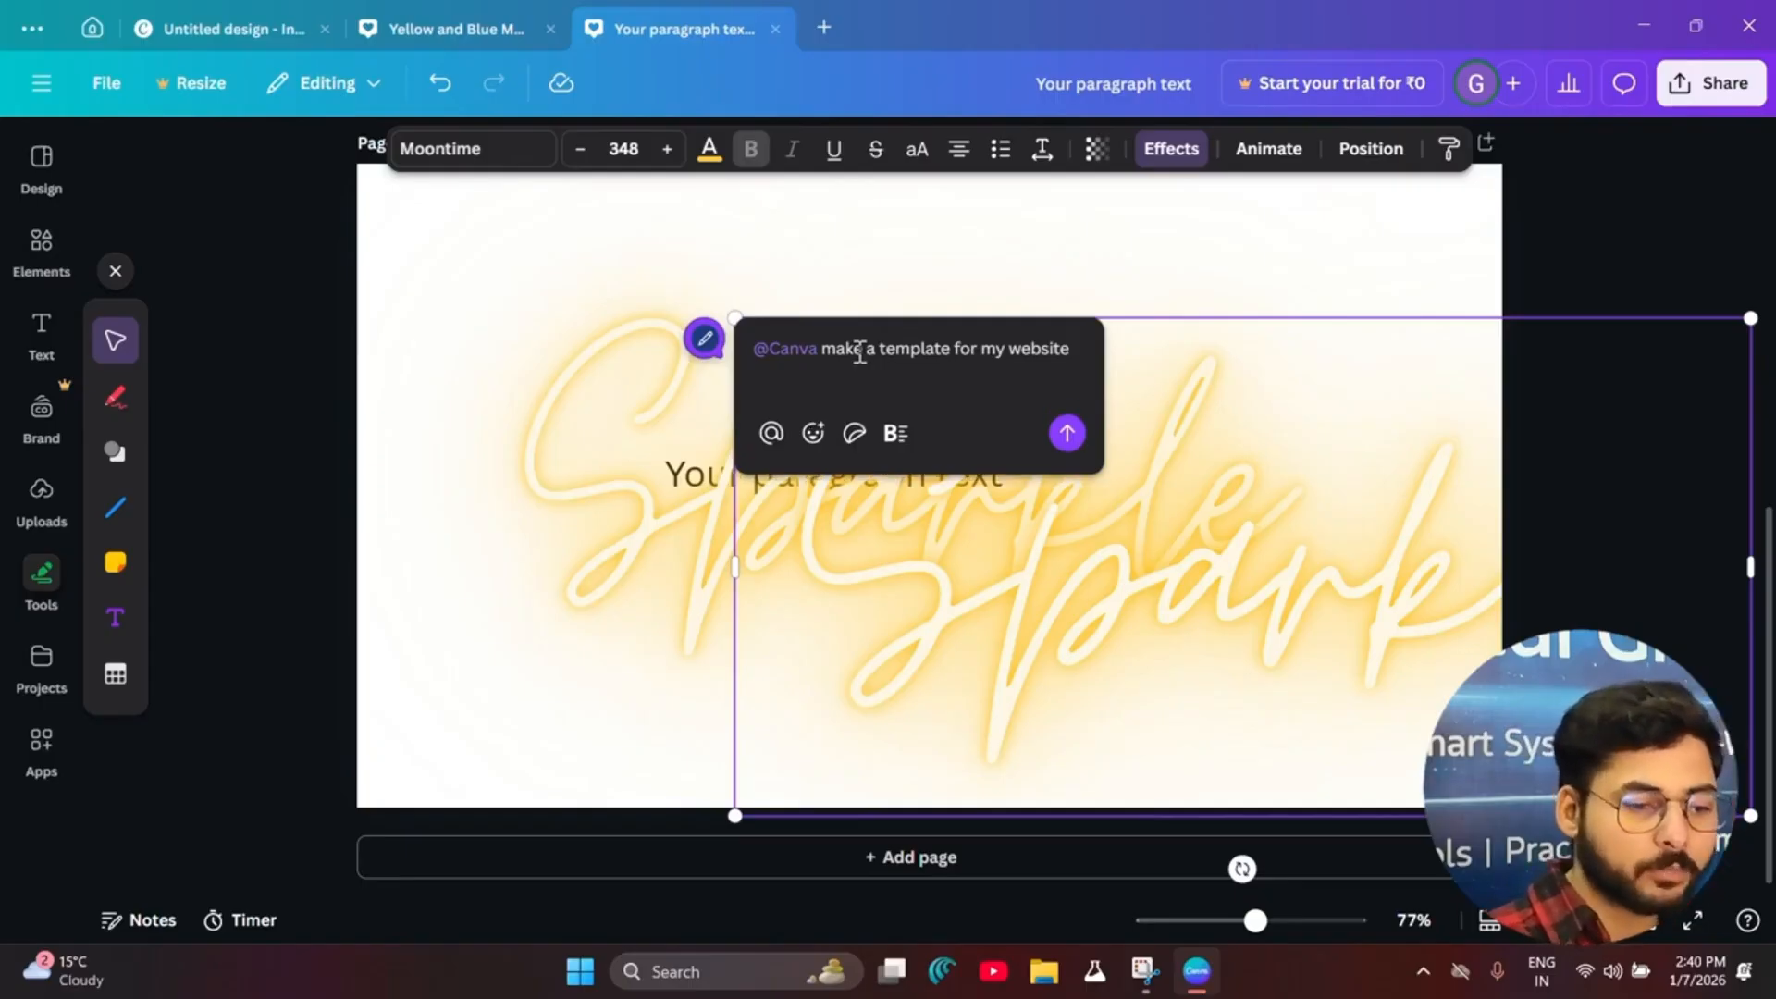
{"action": "left_click", "coordinate": [1066, 432]}
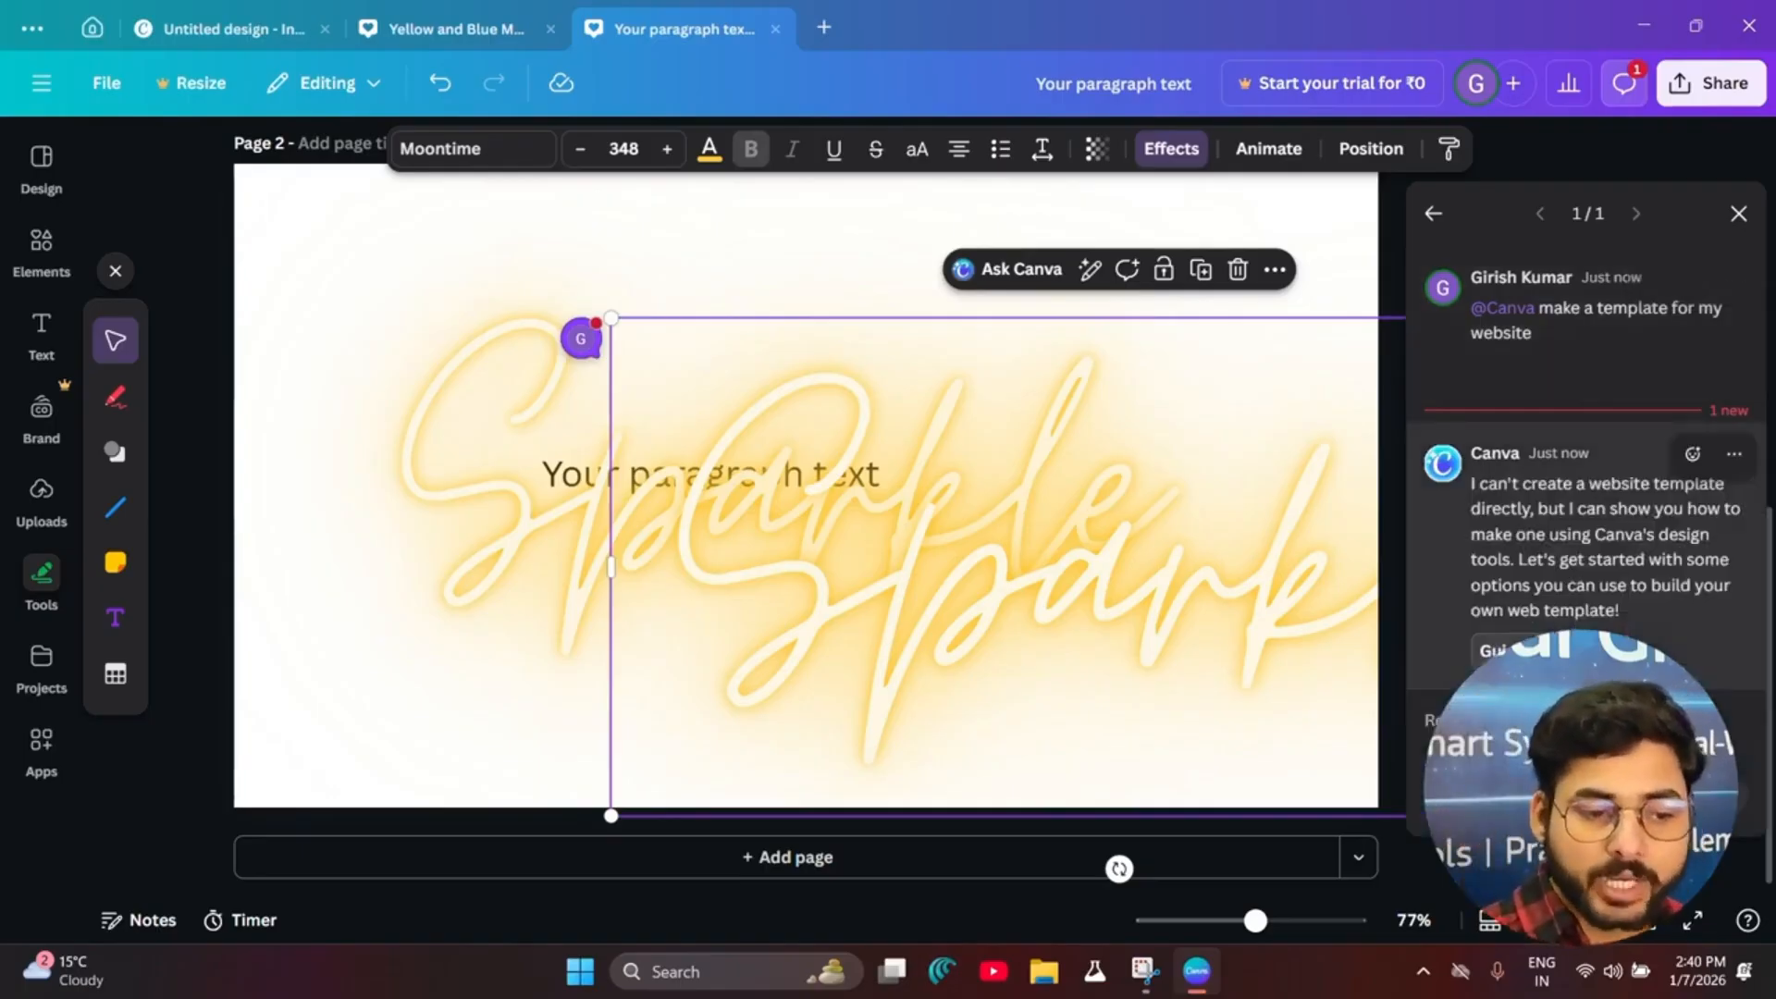
Step: Read Canva's guidance on making a website template, and close the help chat and the comment thread
{"action": "left_click", "coordinate": [1531, 652]}
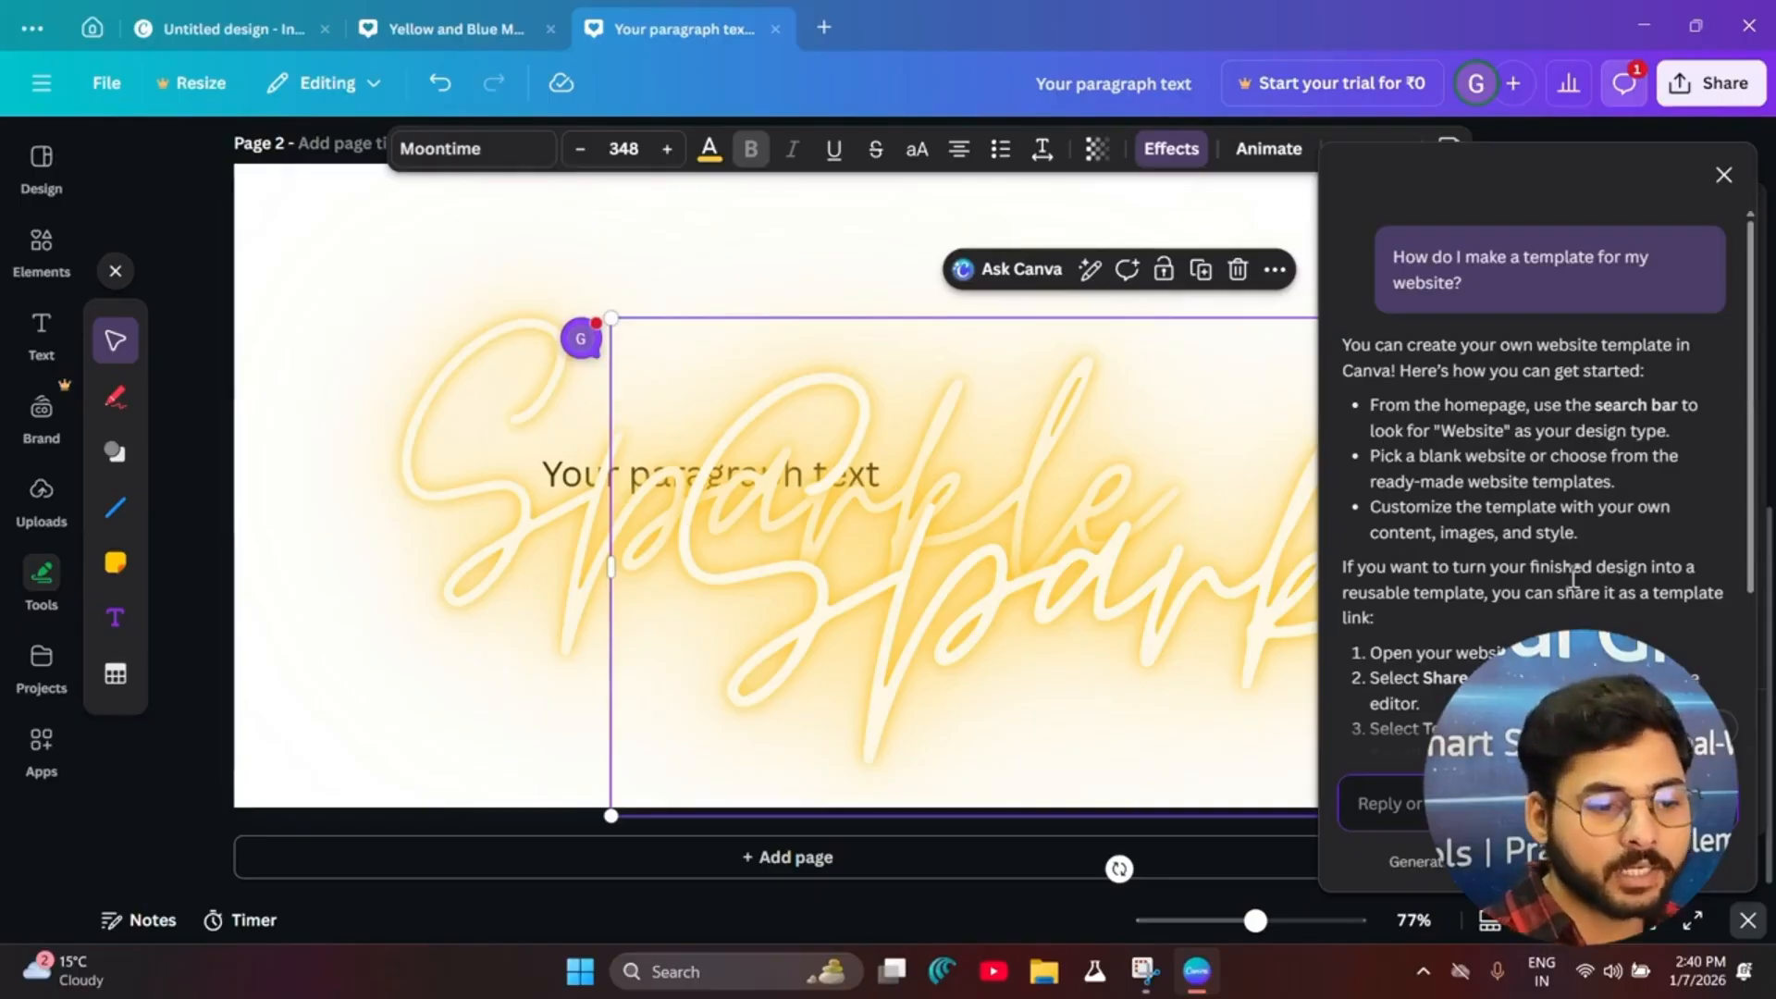
{"action": "scroll", "coordinate": [1524, 446], "scroll_direction": "down", "scroll_amount": 3}
{"action": "scroll", "coordinate": [1484, 584], "scroll_direction": "up", "scroll_amount": 3}
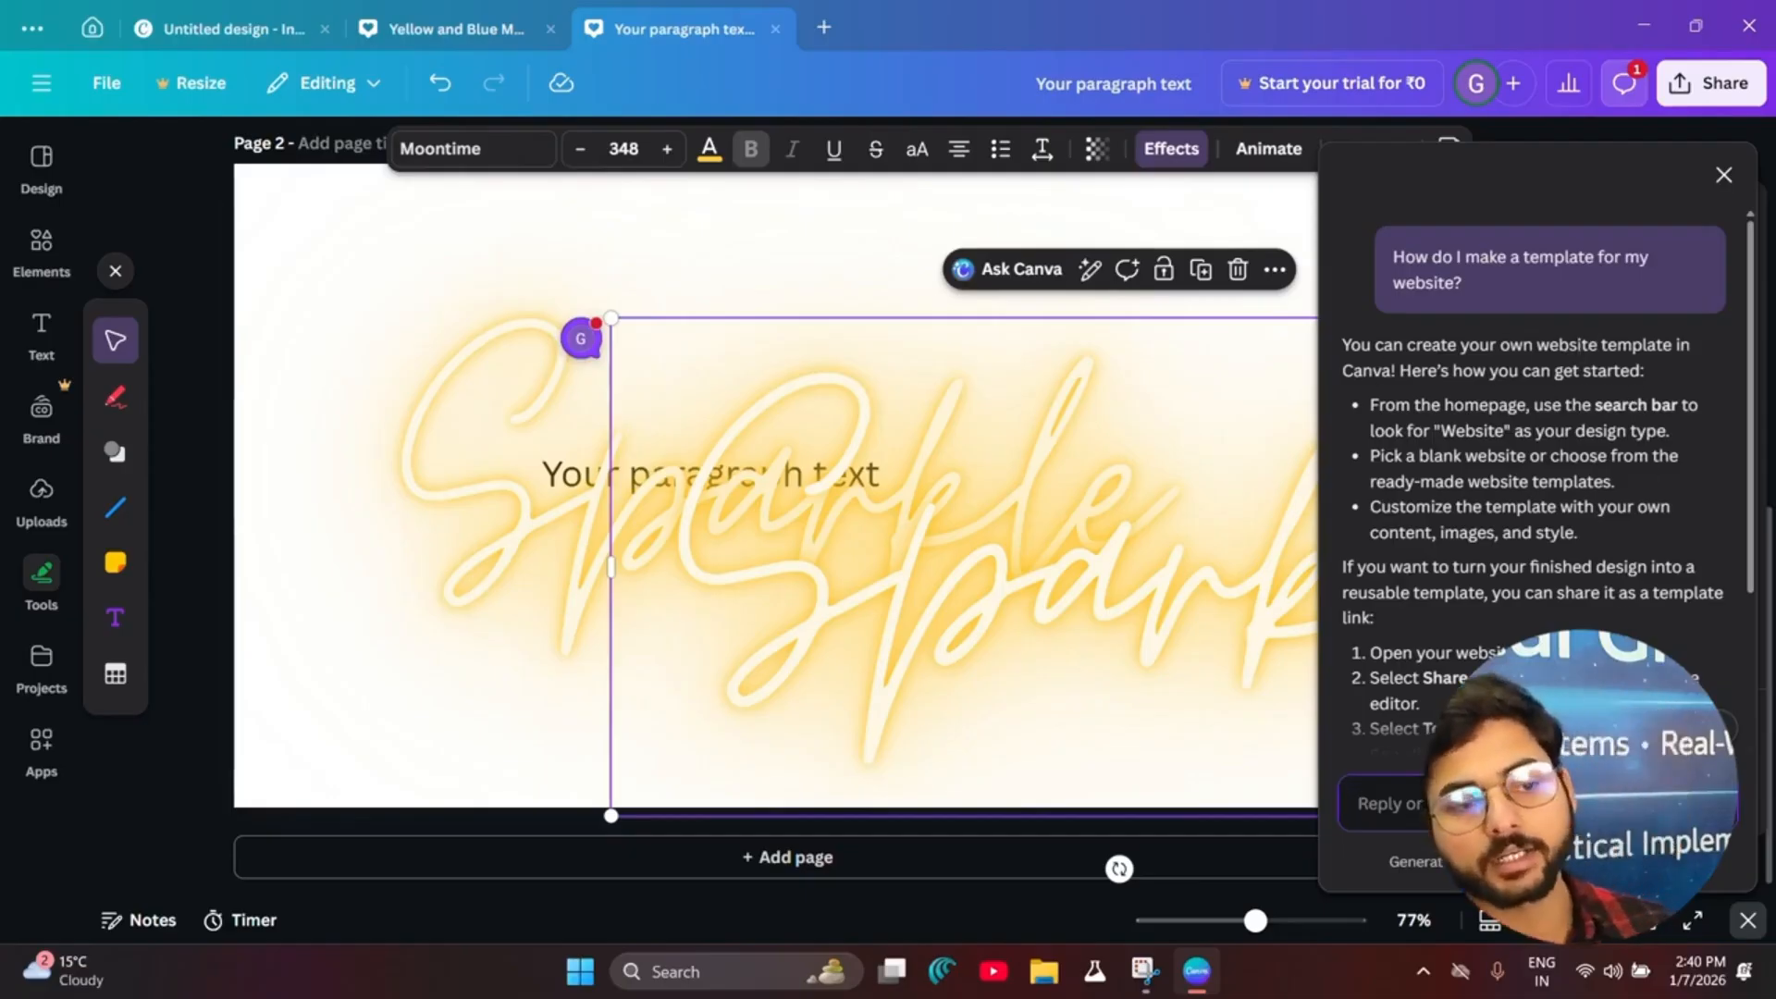
{"action": "left_click", "coordinate": [1722, 178]}
{"action": "left_click", "coordinate": [1739, 211]}
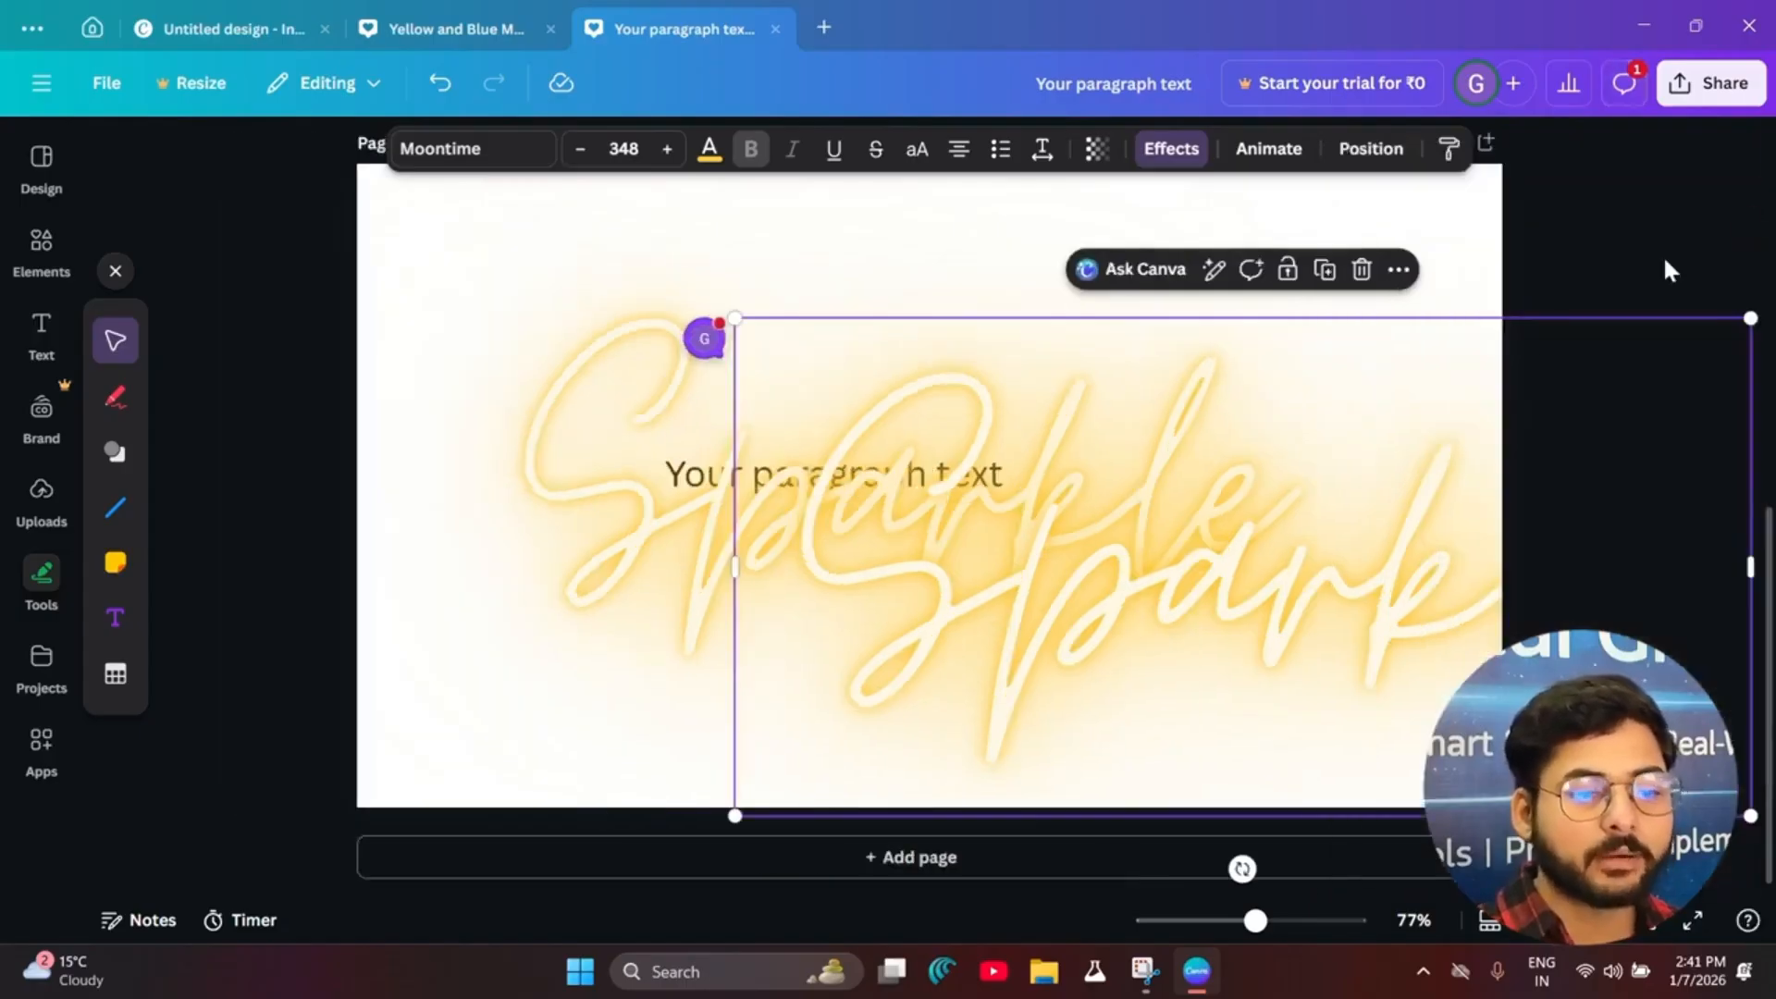
Step: Move the overhanging Sparkle text fully onto page 2, over the other Sparkle text
{"action": "left_click_drag", "start_coordinate": [1236, 592], "coordinate": [875, 490]}
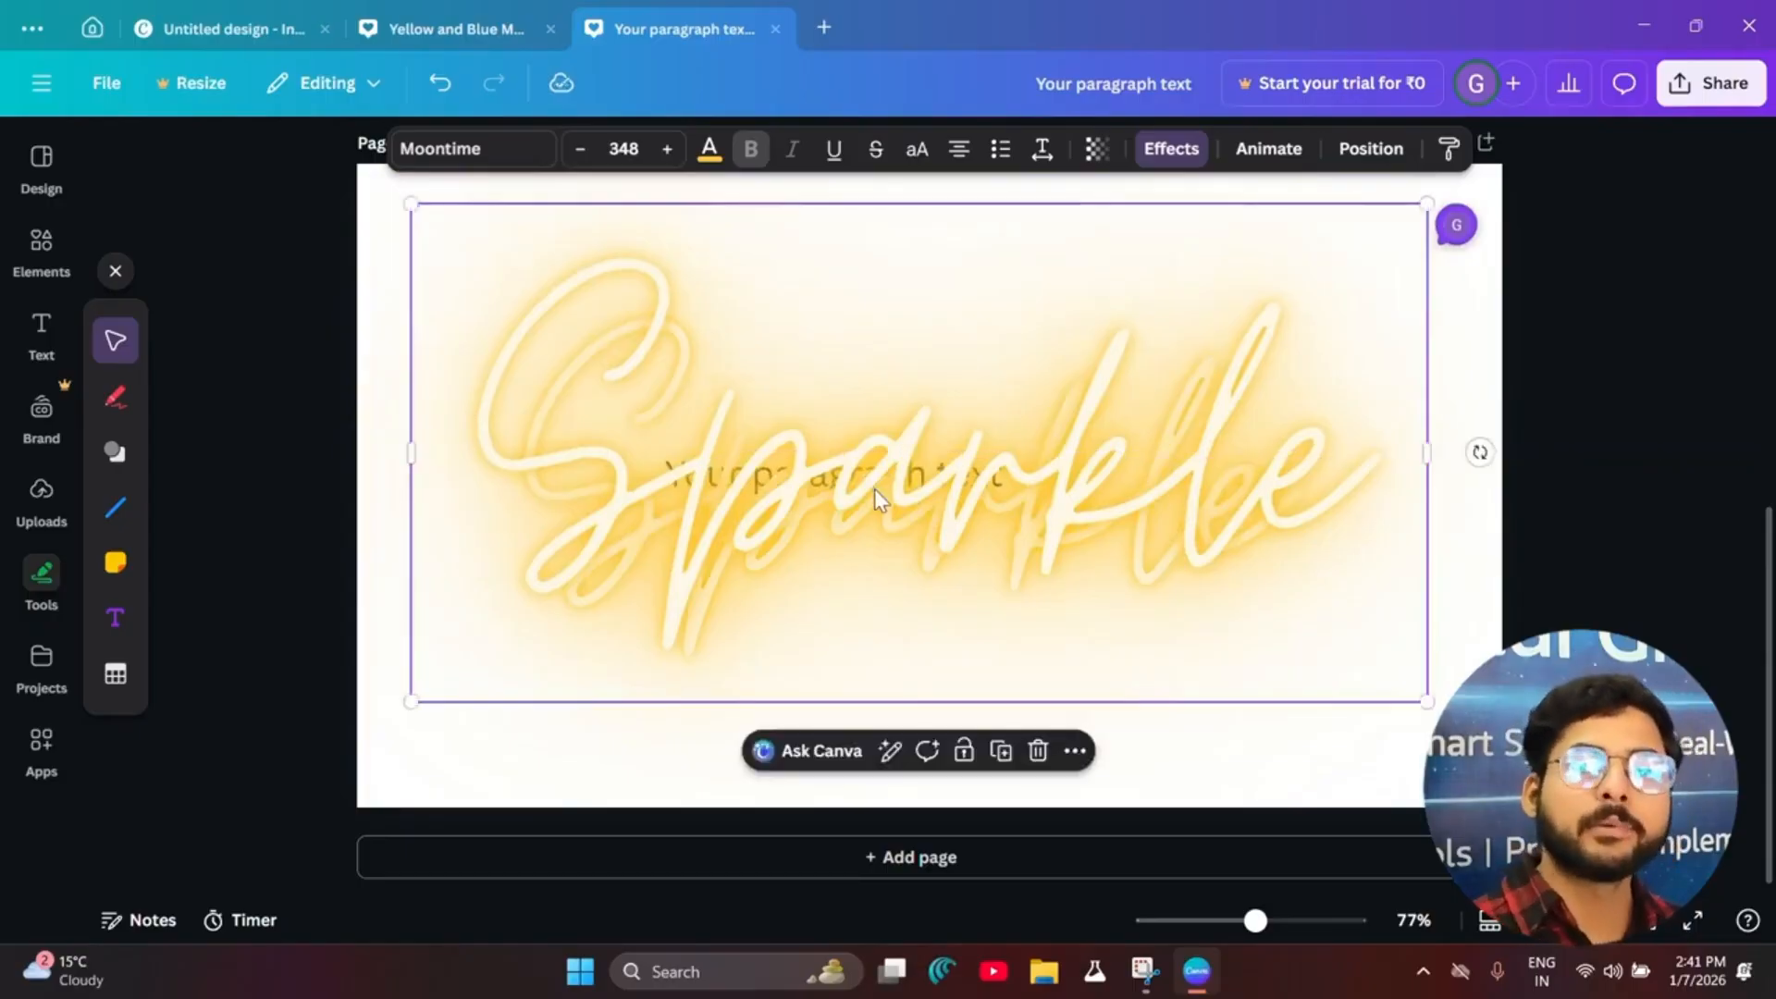
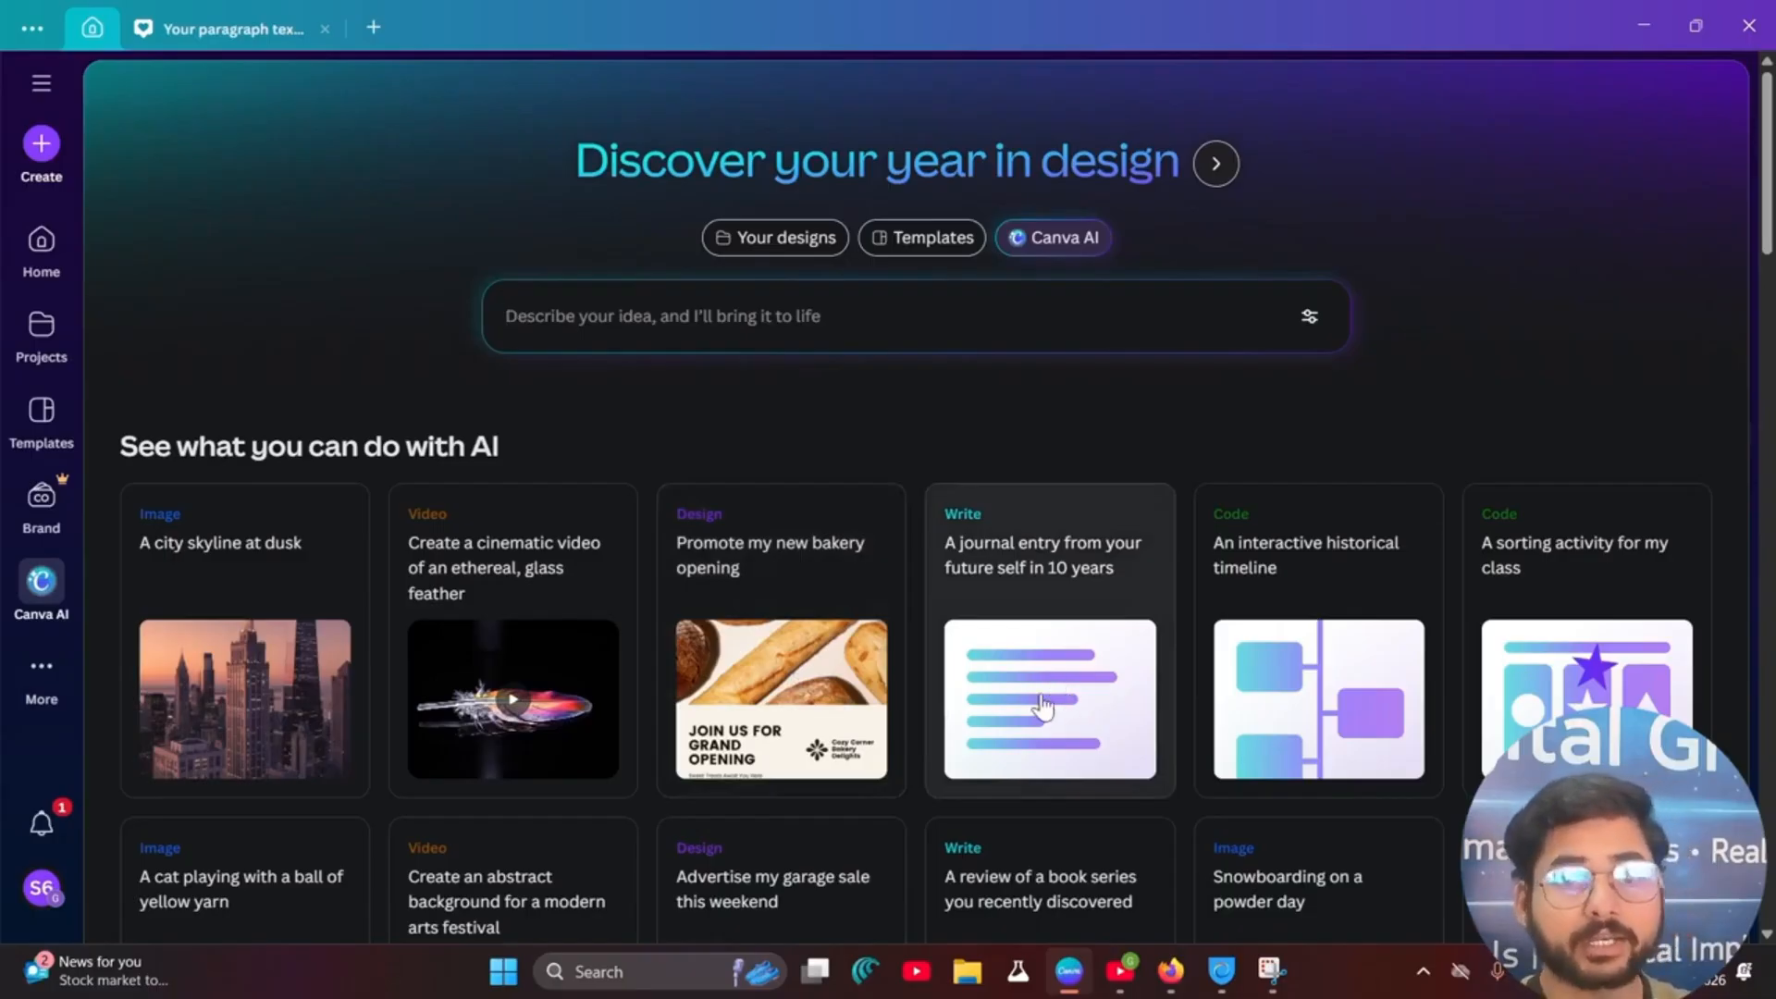
Step: Browse the example ideas for images, videos, designs, documents and code on the Canva AI page
{"action": "left_click", "coordinate": [761, 315]}
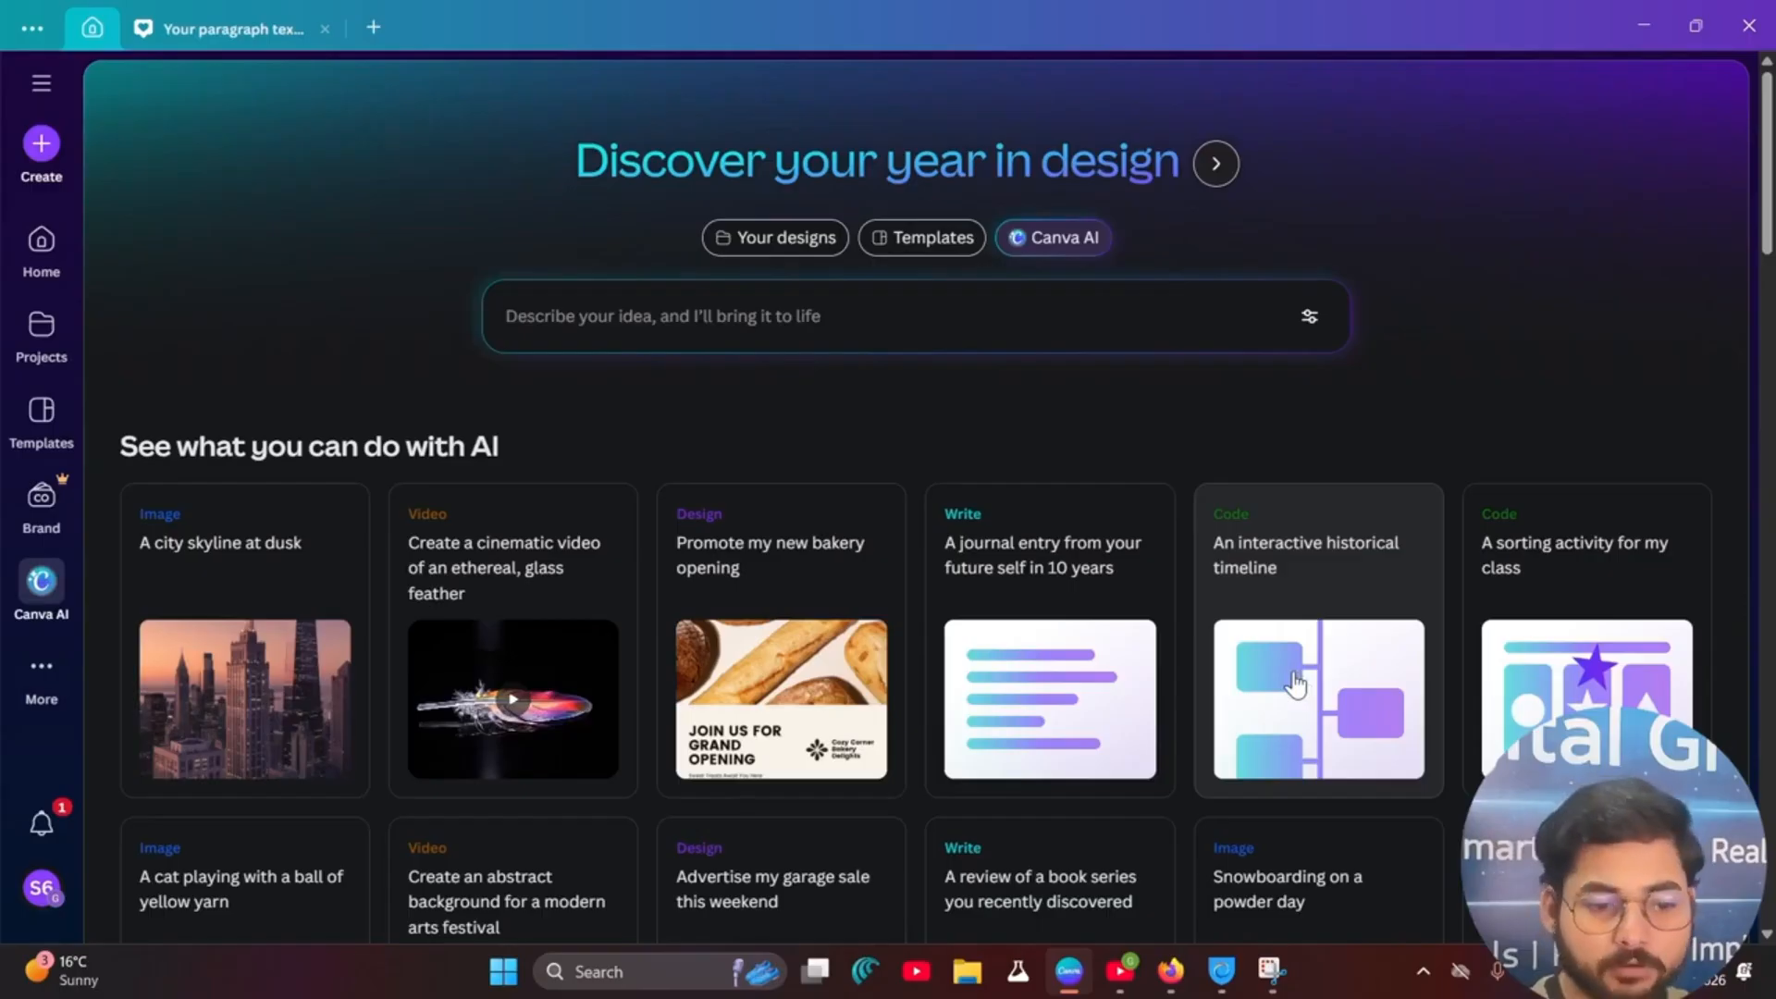
{"action": "scroll", "coordinate": [1294, 685], "scroll_direction": "down", "scroll_amount": 10}
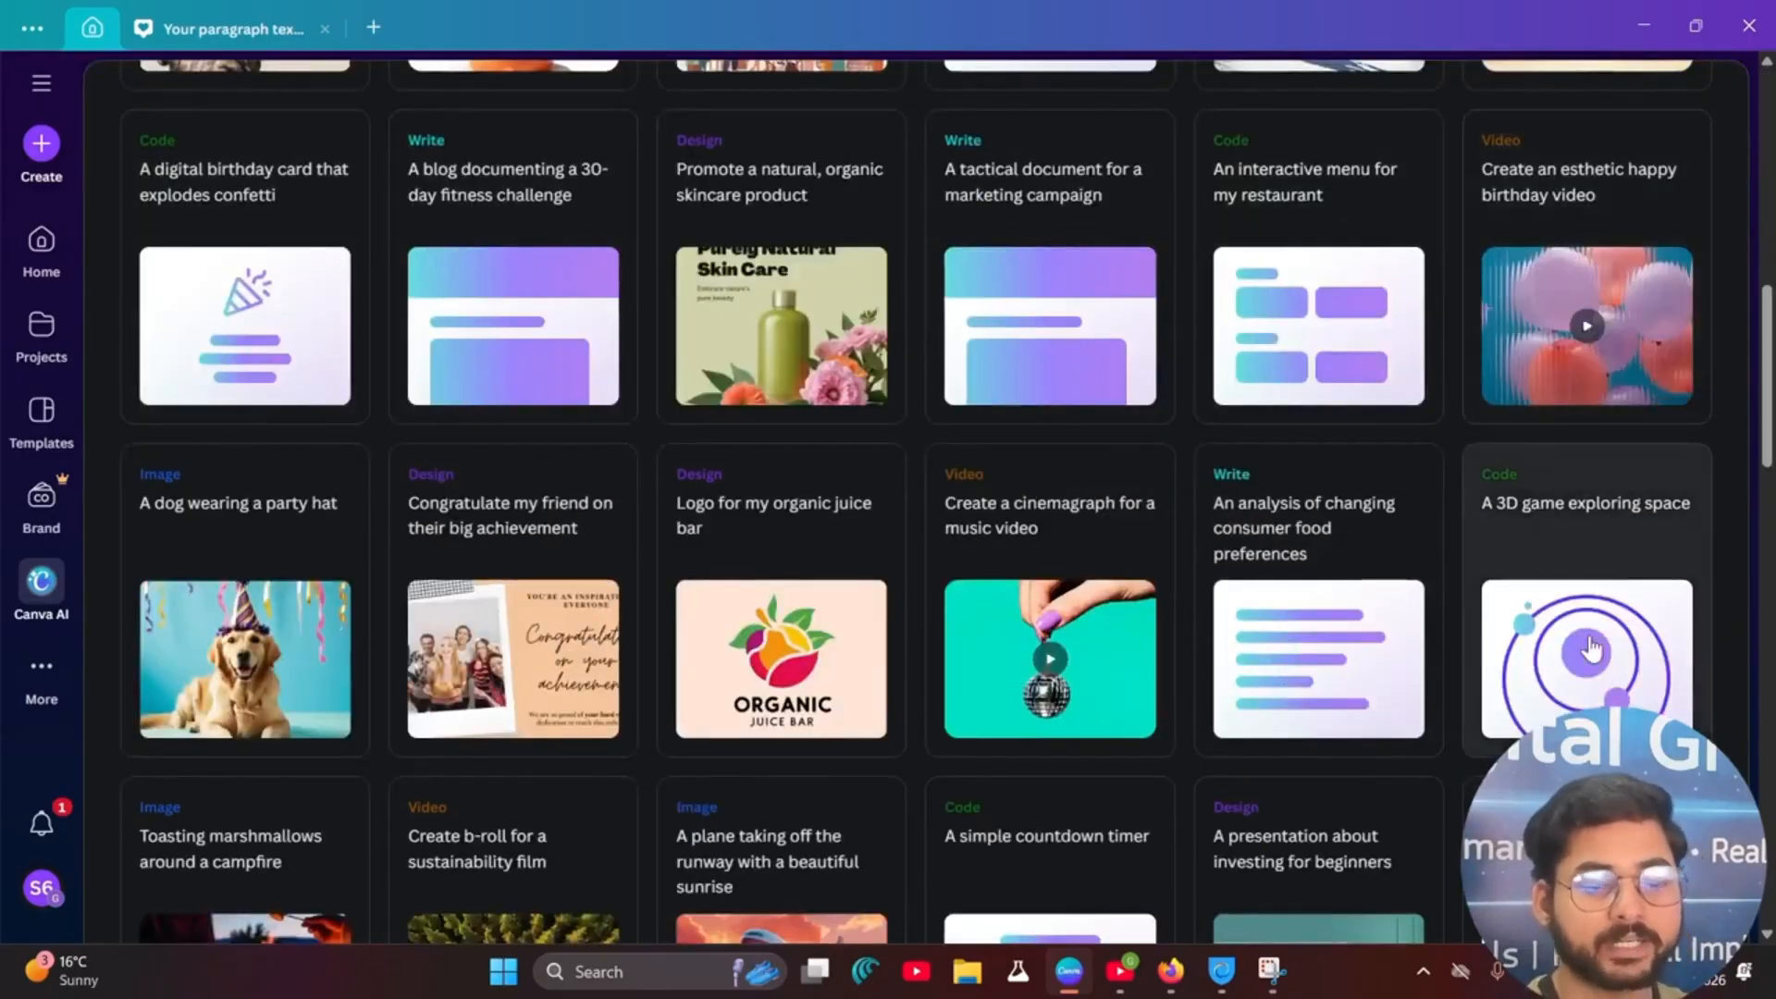
{"action": "scroll", "coordinate": [779, 659], "scroll_direction": "down", "scroll_amount": 6}
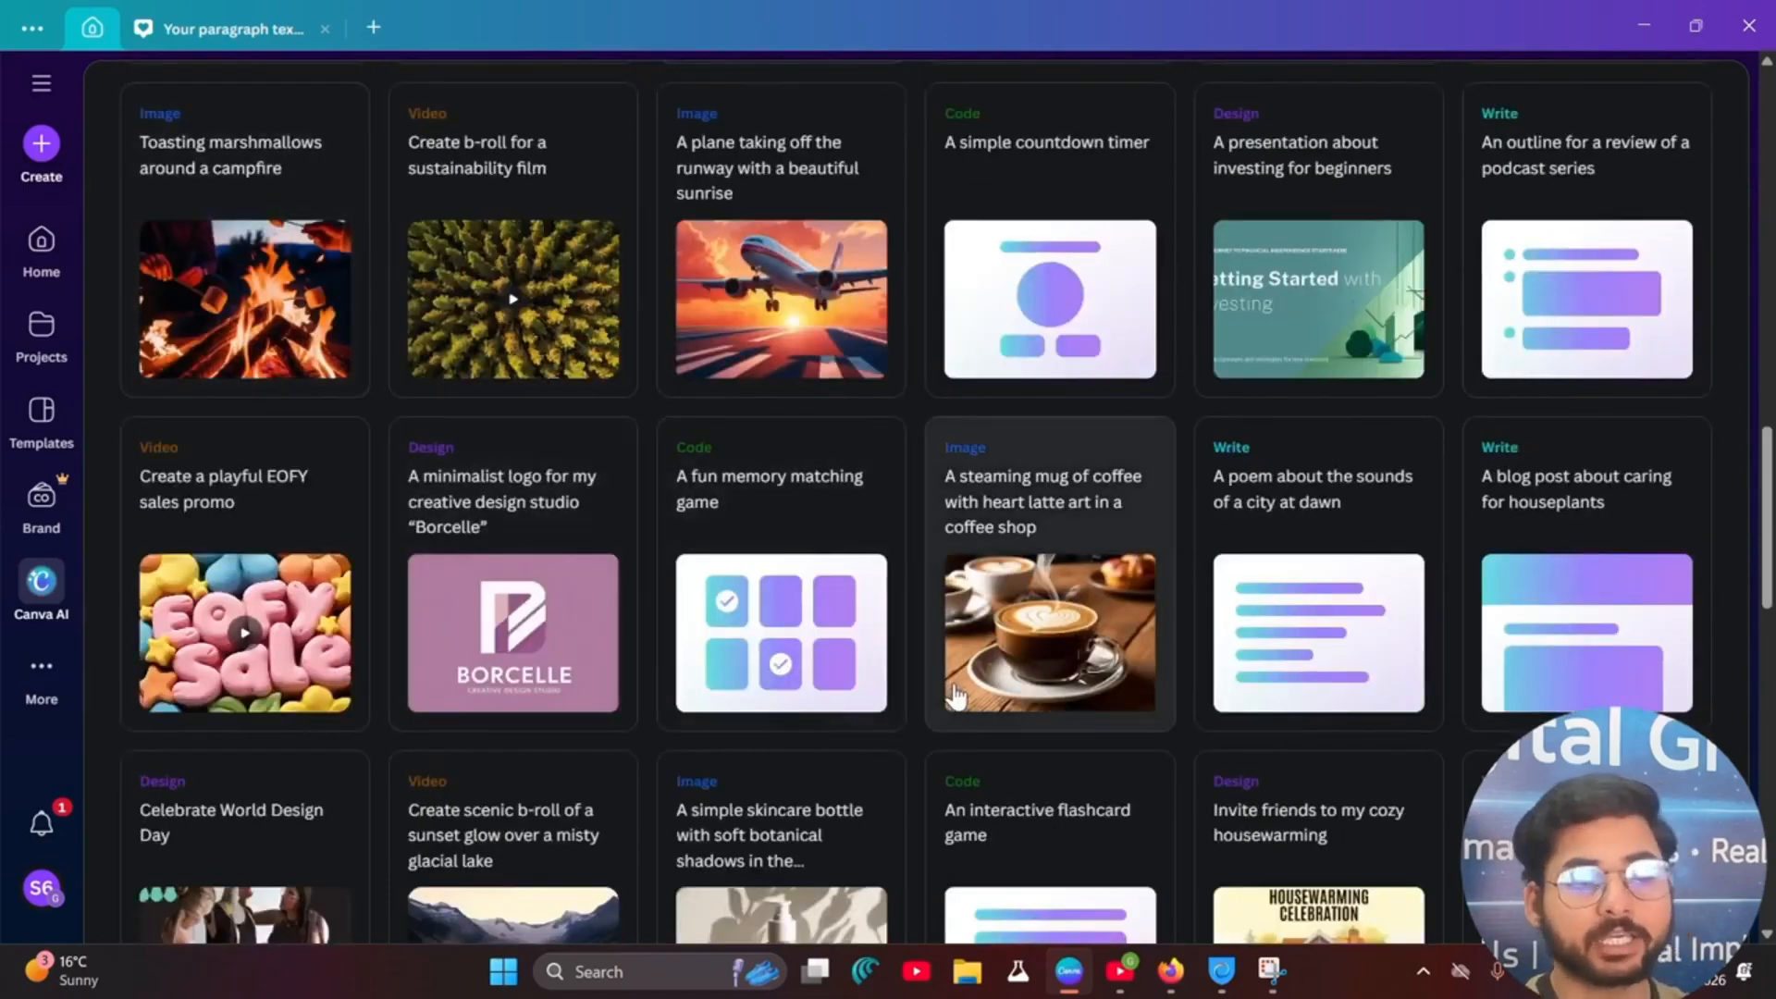
{"action": "scroll", "coordinate": [832, 648], "scroll_direction": "down", "scroll_amount": 6}
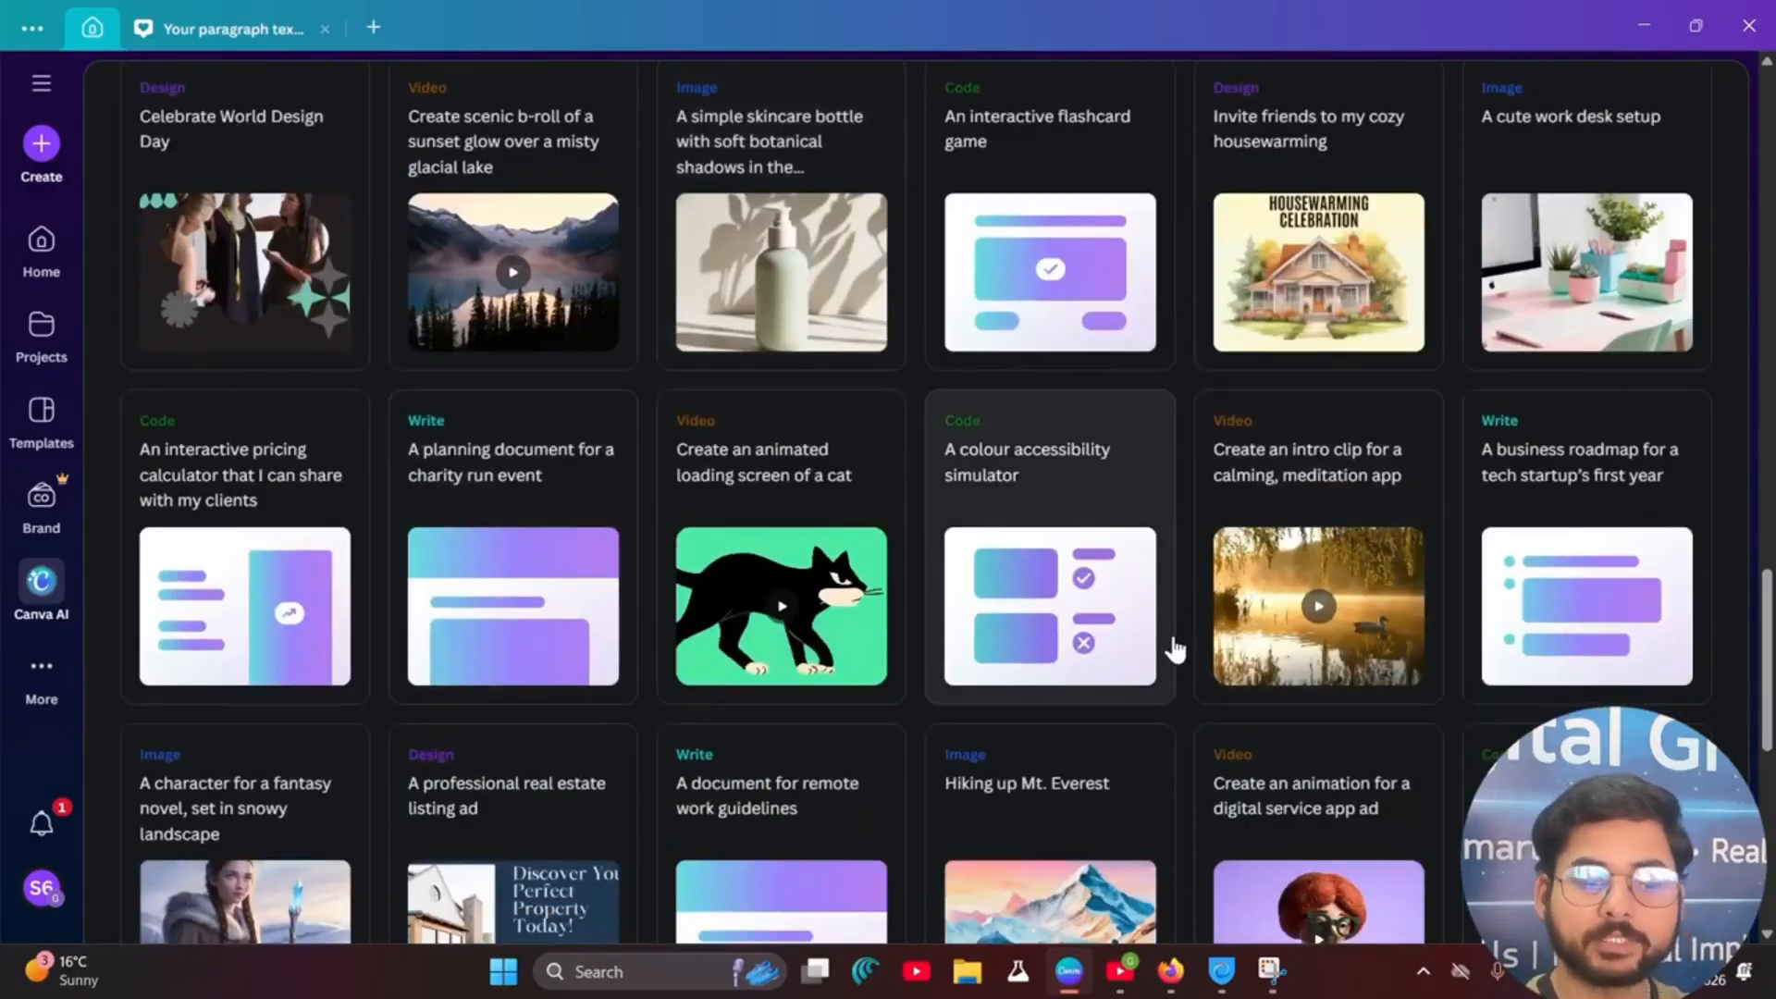
{"action": "scroll", "coordinate": [1174, 646], "scroll_direction": "down", "scroll_amount": 10}
{"action": "scroll", "coordinate": [1058, 657], "scroll_direction": "up", "scroll_amount": 3}
{"action": "scroll", "coordinate": [1057, 656], "scroll_direction": "up", "scroll_amount": 15}
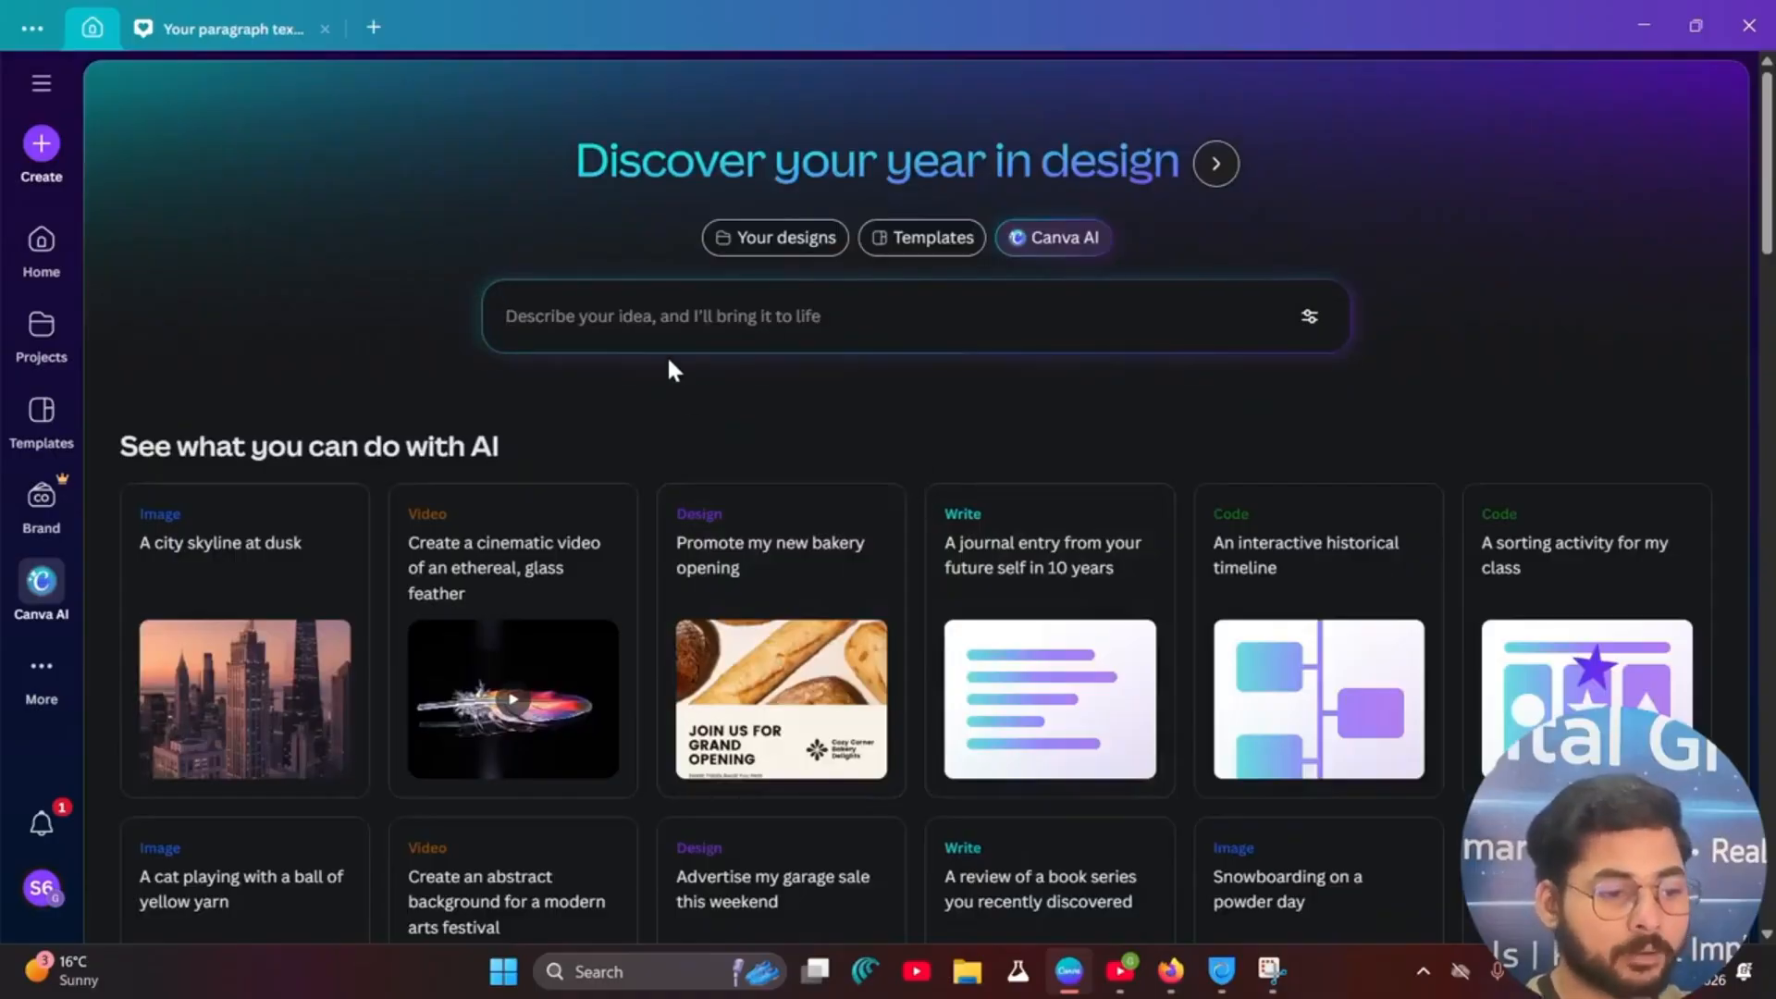
Step: Check the categories Canva AI offers for the Design type, and clear that type from the prompt
{"action": "left_click", "coordinate": [656, 319]}
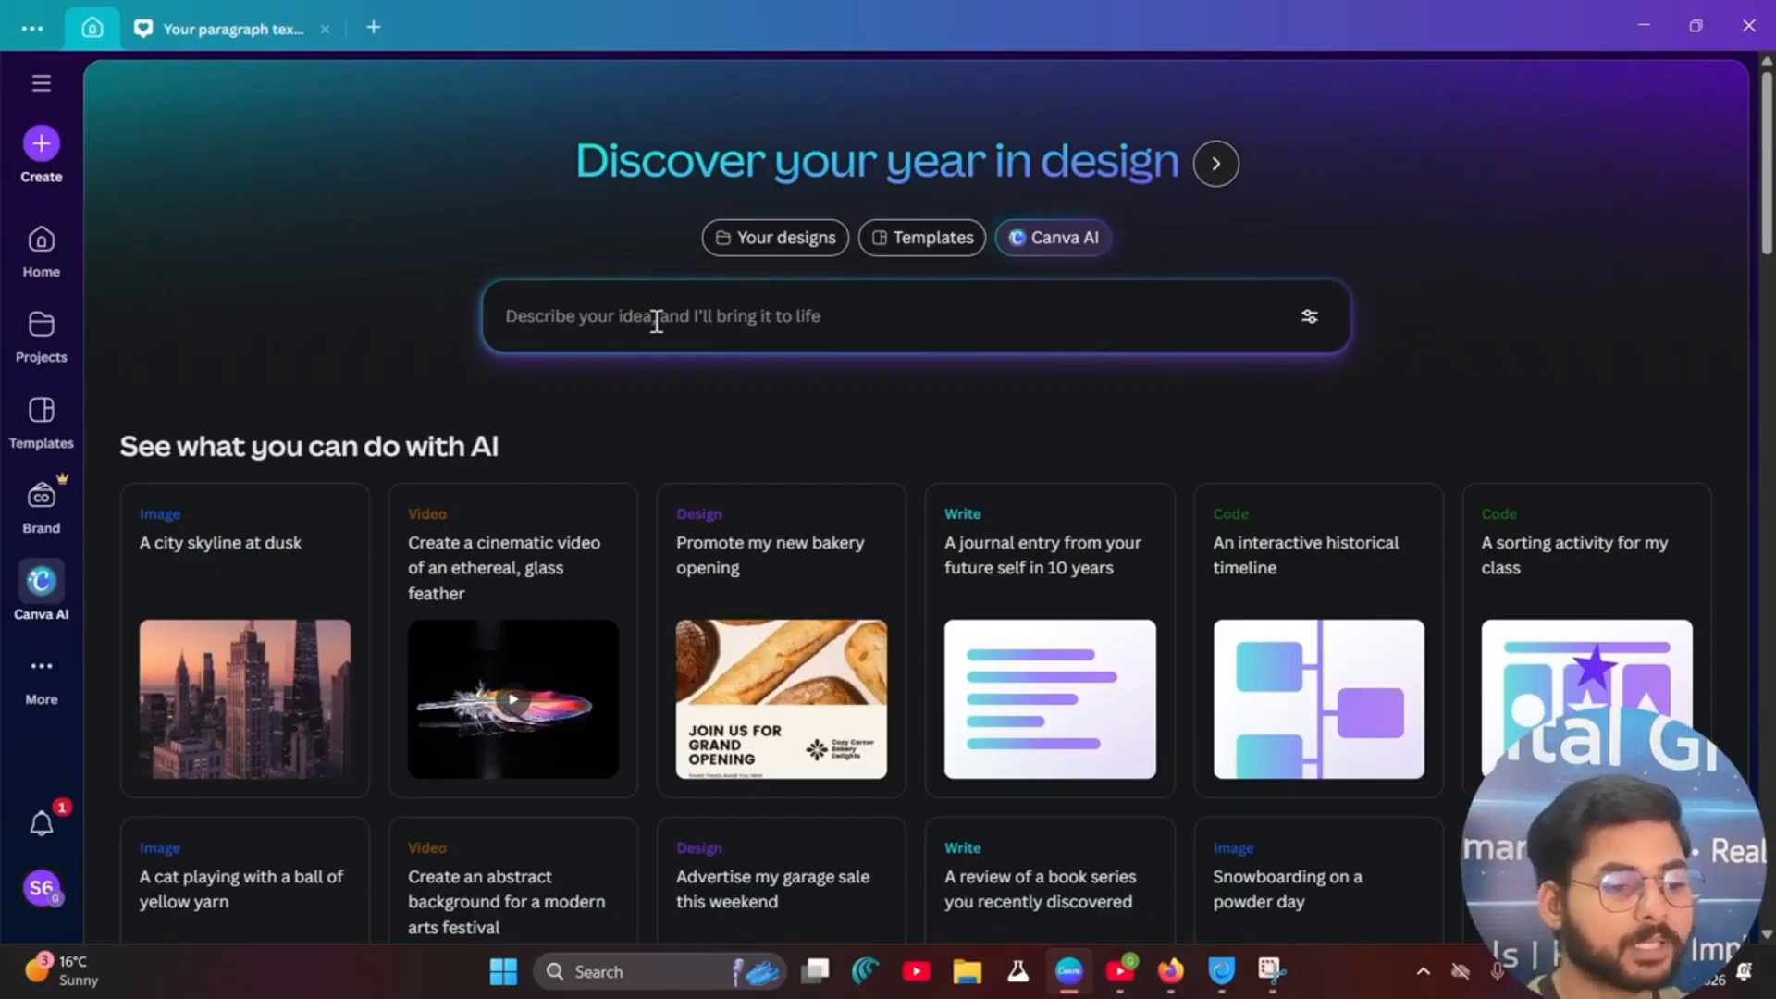
{"action": "left_click", "coordinate": [656, 321]}
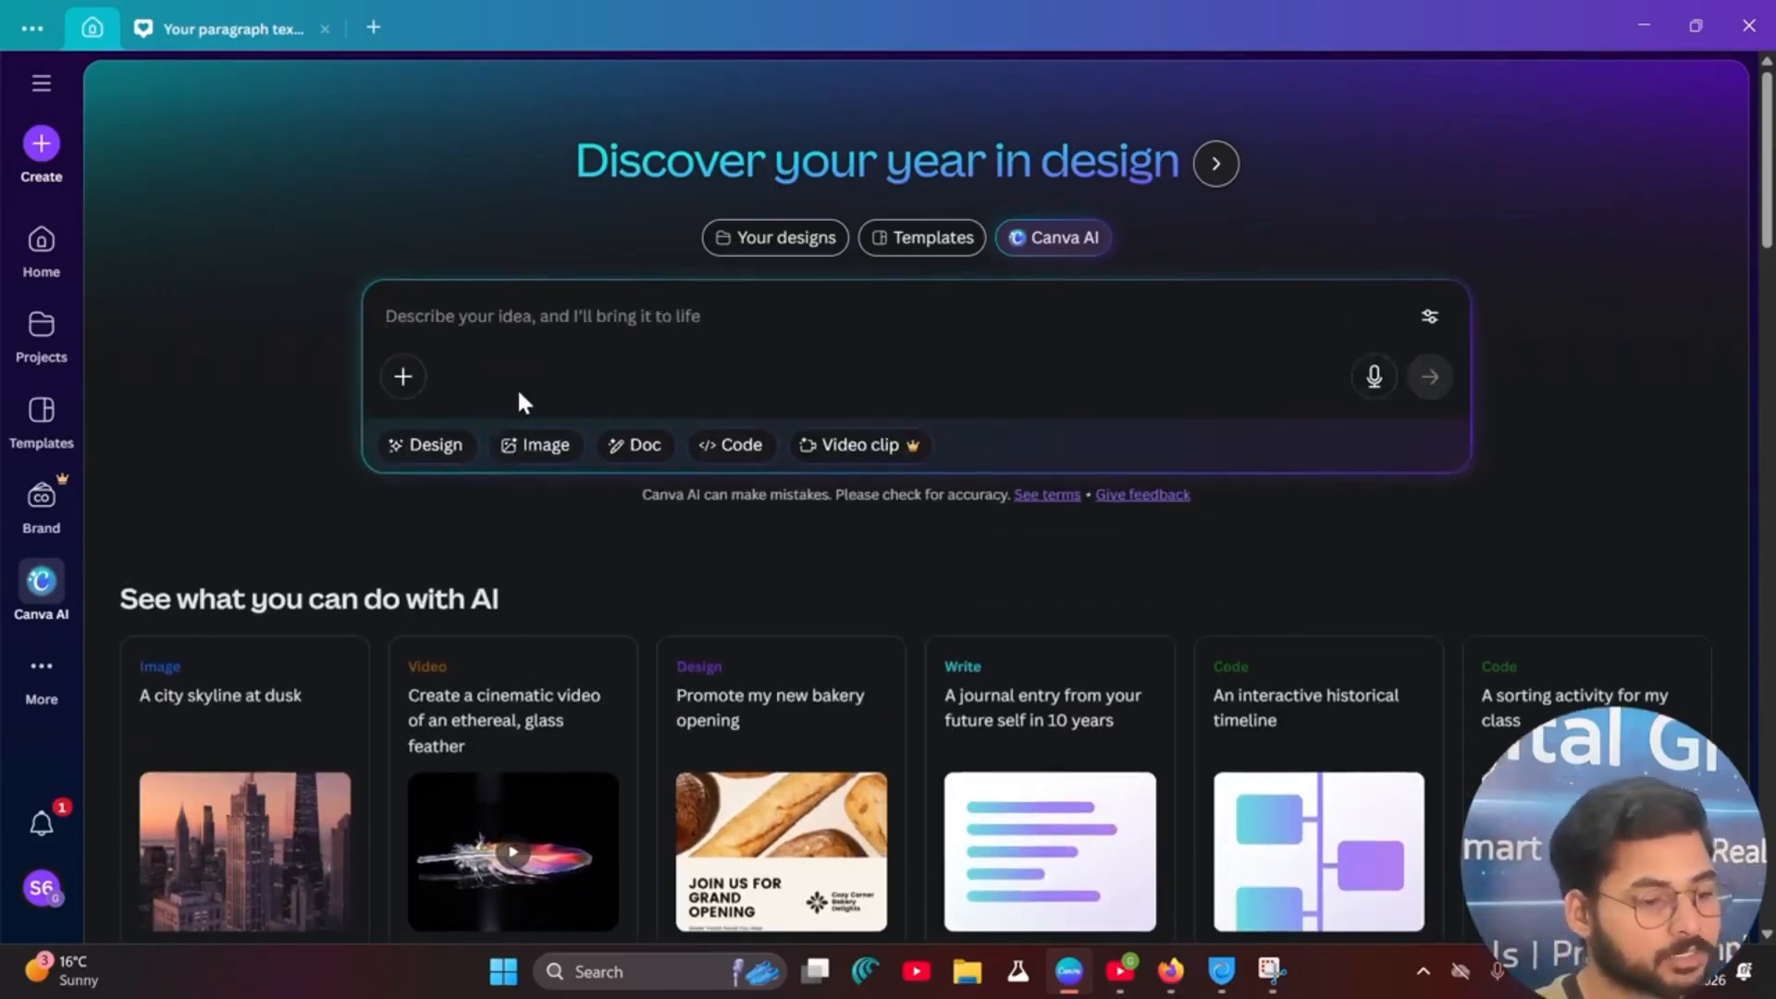
{"action": "left_click", "coordinate": [426, 454]}
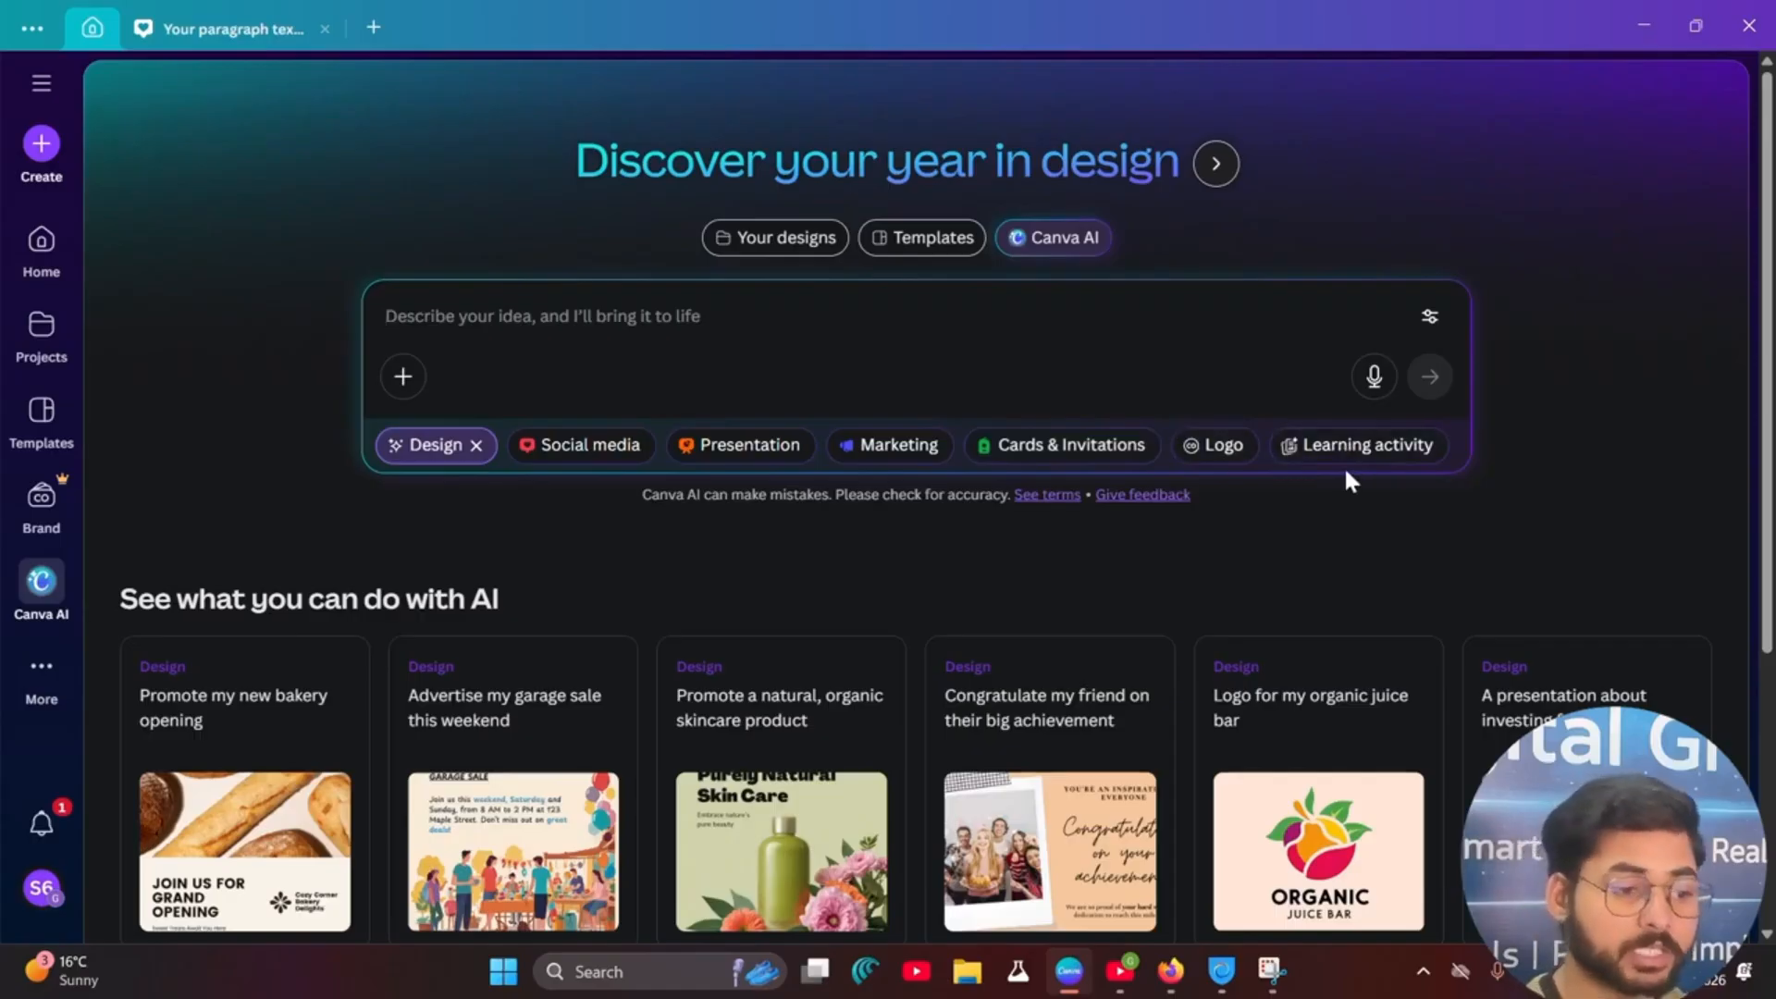
{"action": "left_click", "coordinate": [478, 446]}
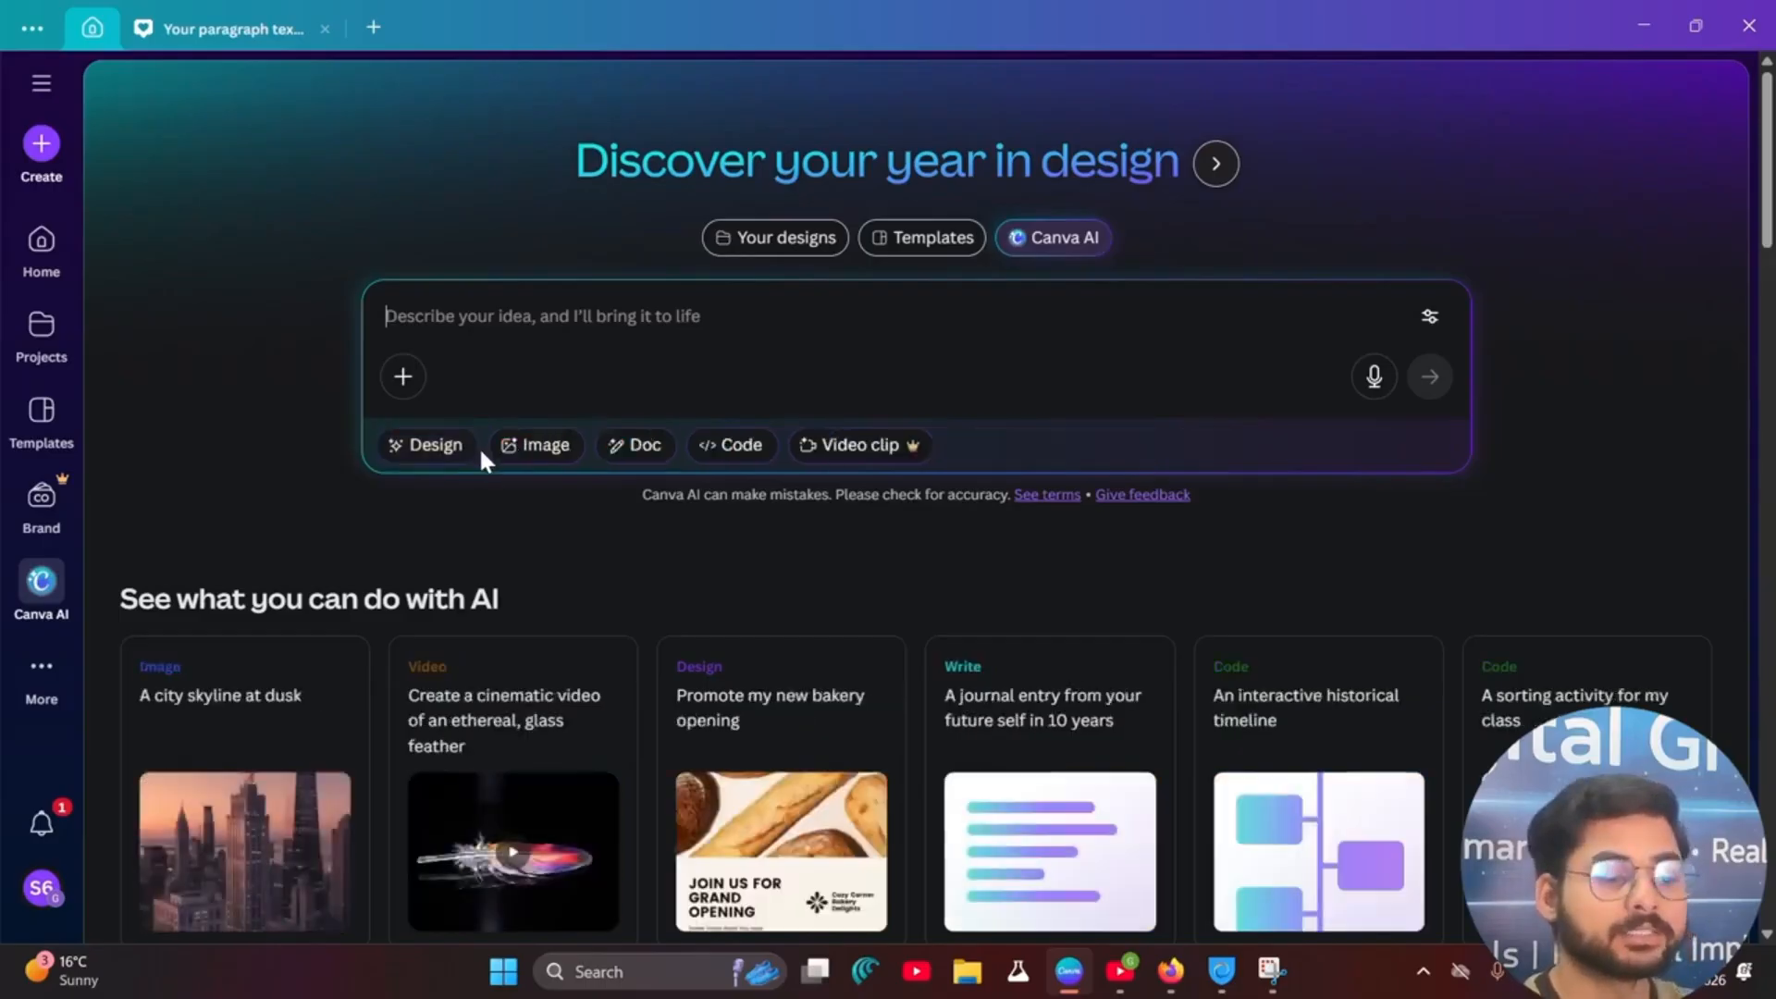
Step: Set the Canva AI prompt to the Image type and look through the previously generated images
{"action": "left_click", "coordinate": [545, 446]}
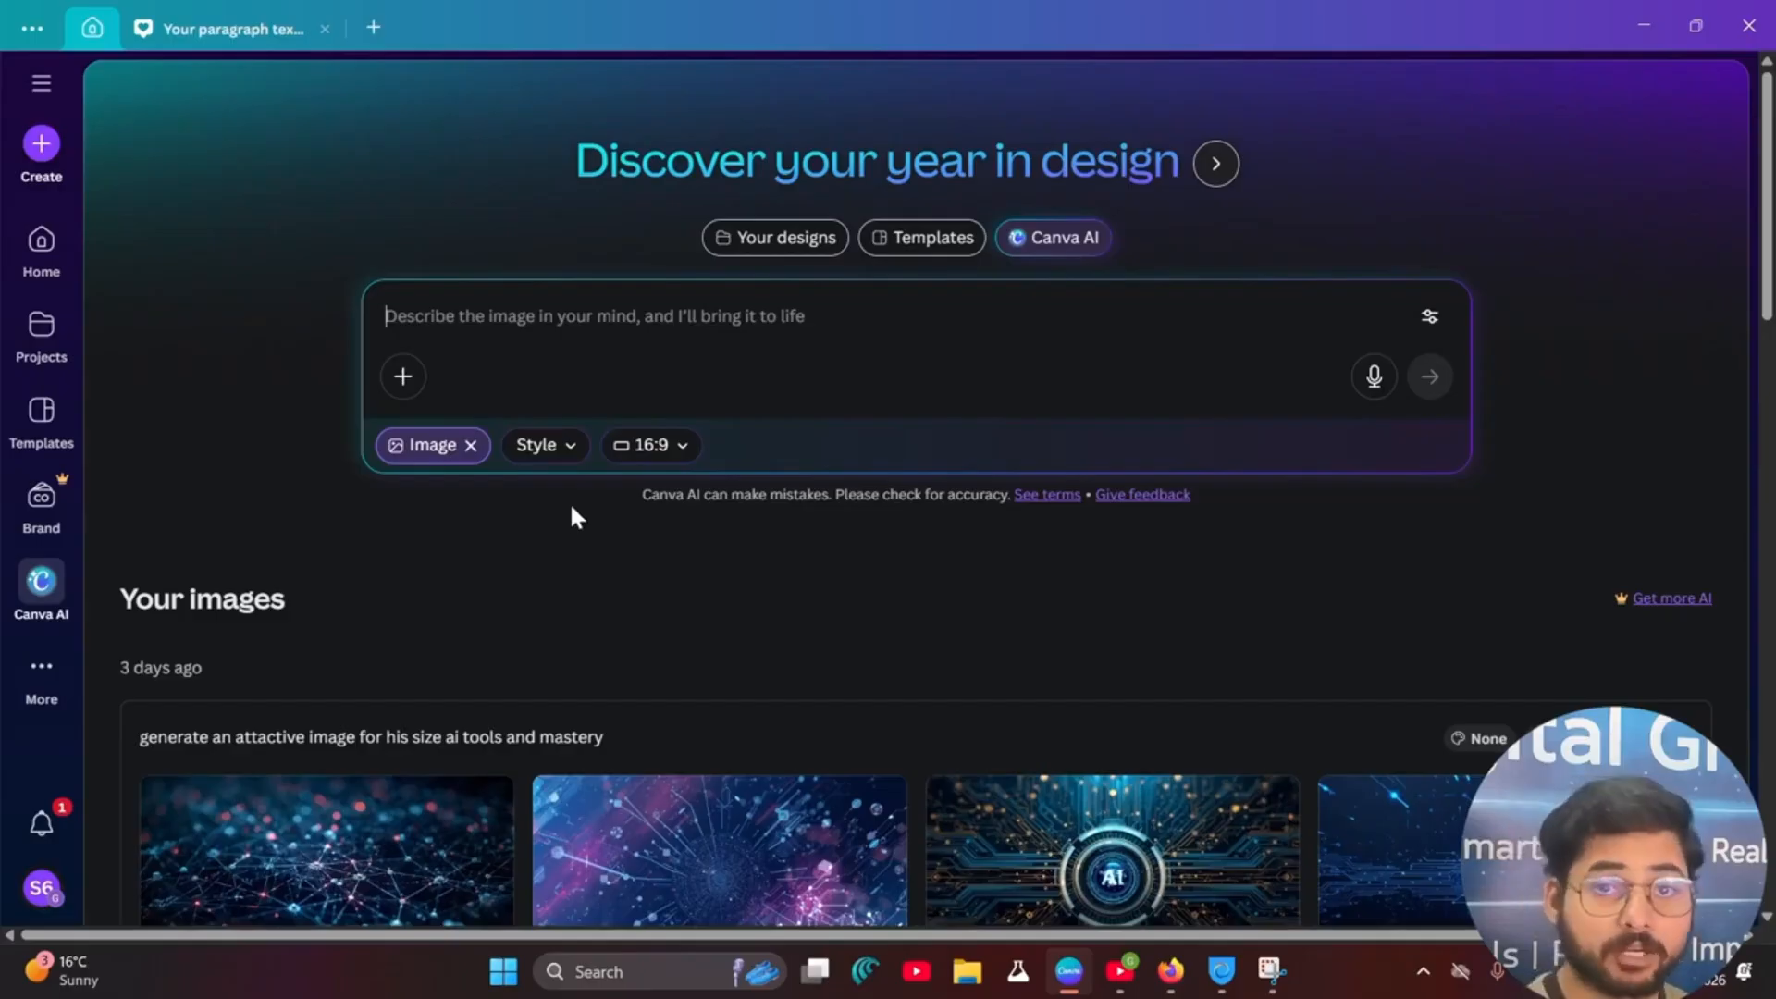
{"action": "scroll", "coordinate": [700, 579], "scroll_direction": "down", "scroll_amount": 6}
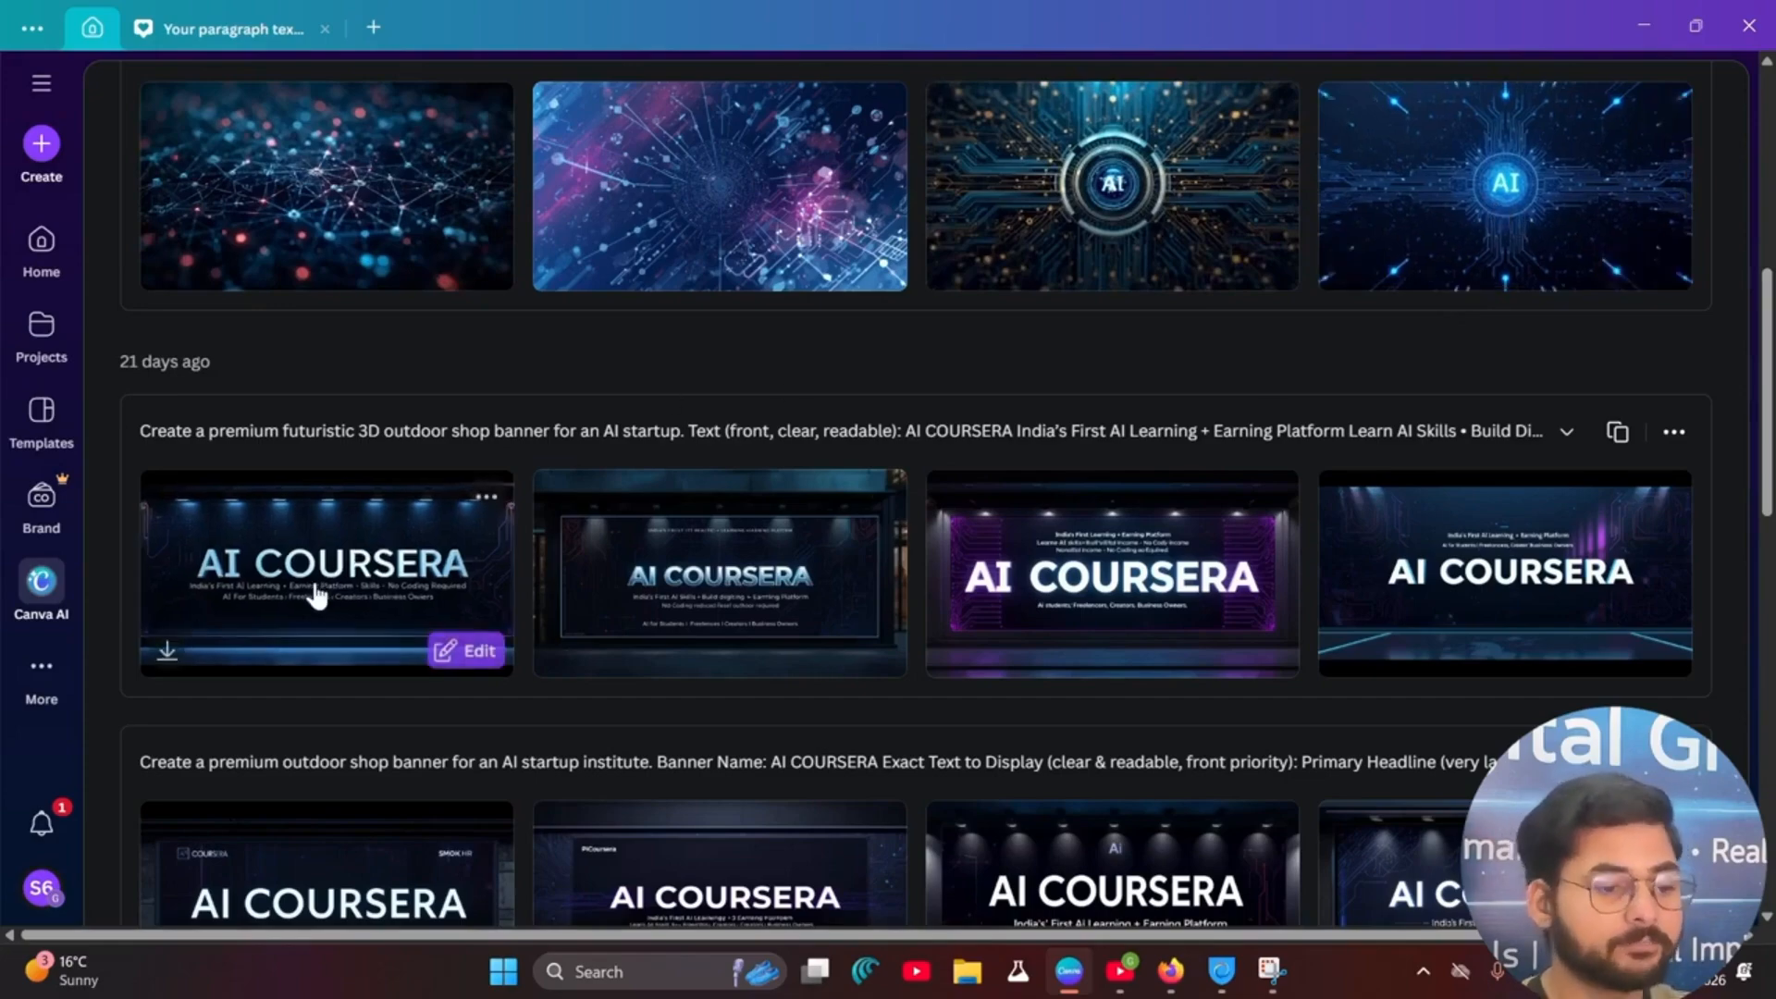
{"action": "scroll", "coordinate": [319, 592], "scroll_direction": "down", "scroll_amount": 6}
{"action": "scroll", "coordinate": [335, 376], "scroll_direction": "up", "scroll_amount": 3}
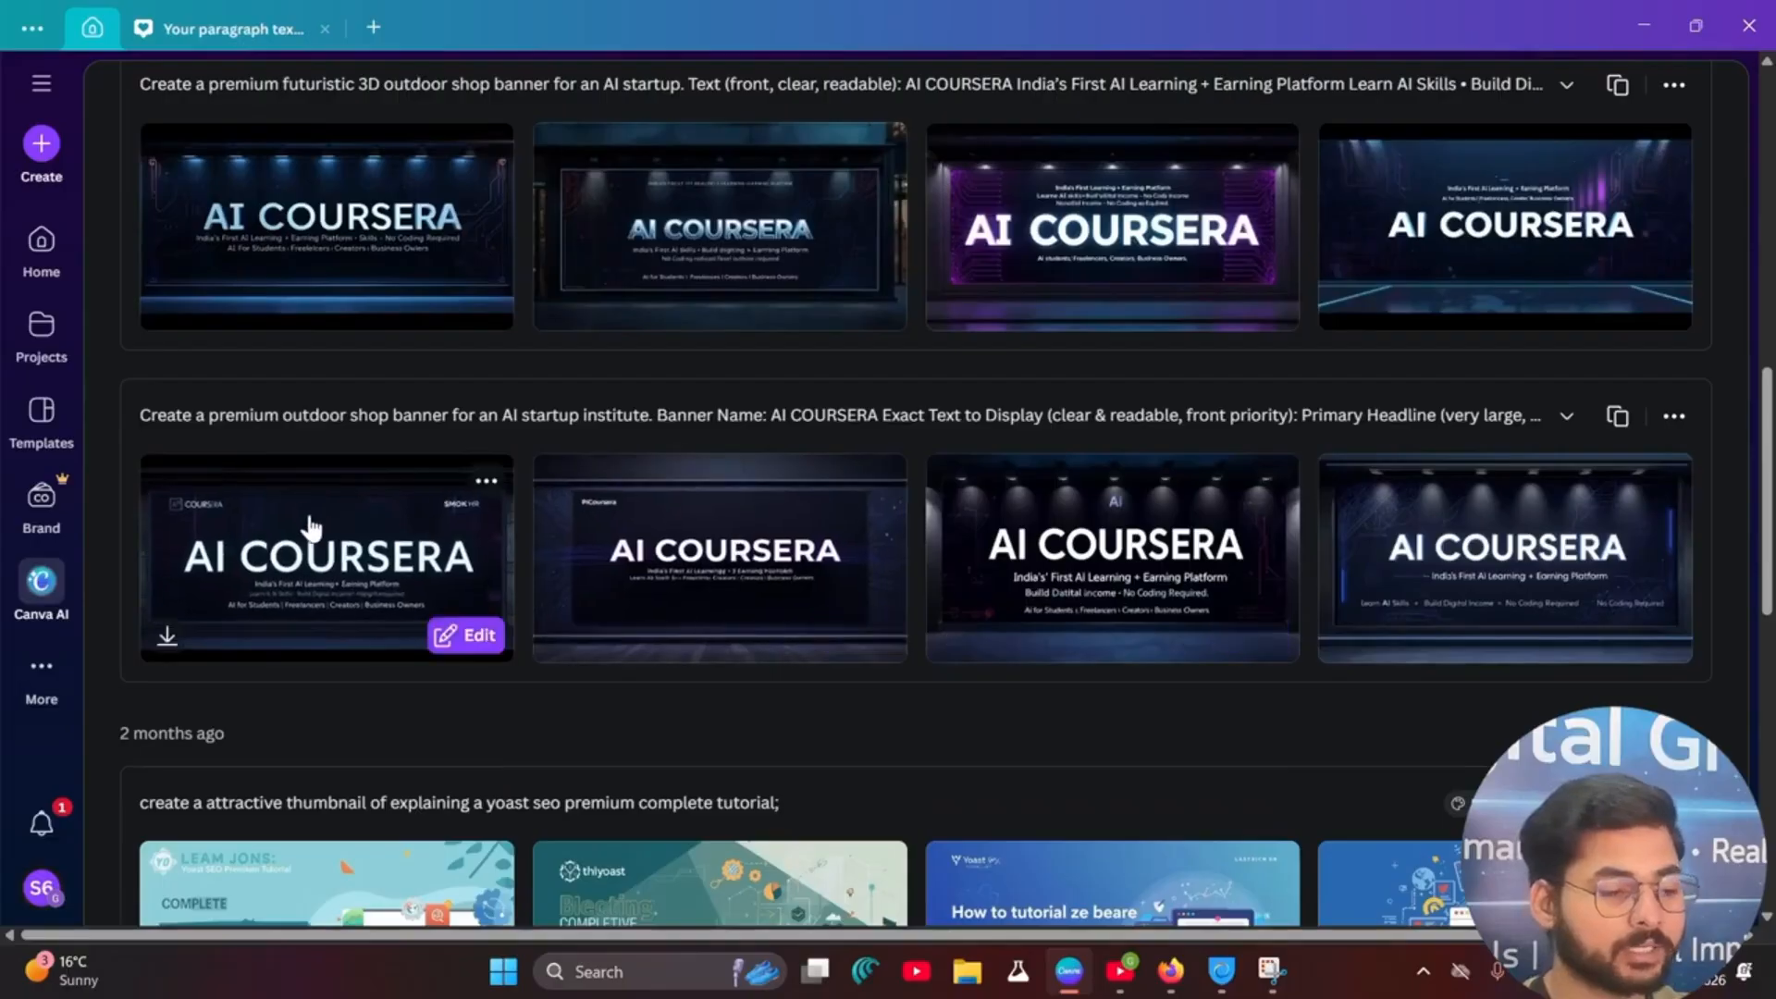
{"action": "scroll", "coordinate": [309, 543], "scroll_direction": "down", "scroll_amount": 6}
{"action": "scroll", "coordinate": [1110, 531], "scroll_direction": "up", "scroll_amount": 15}
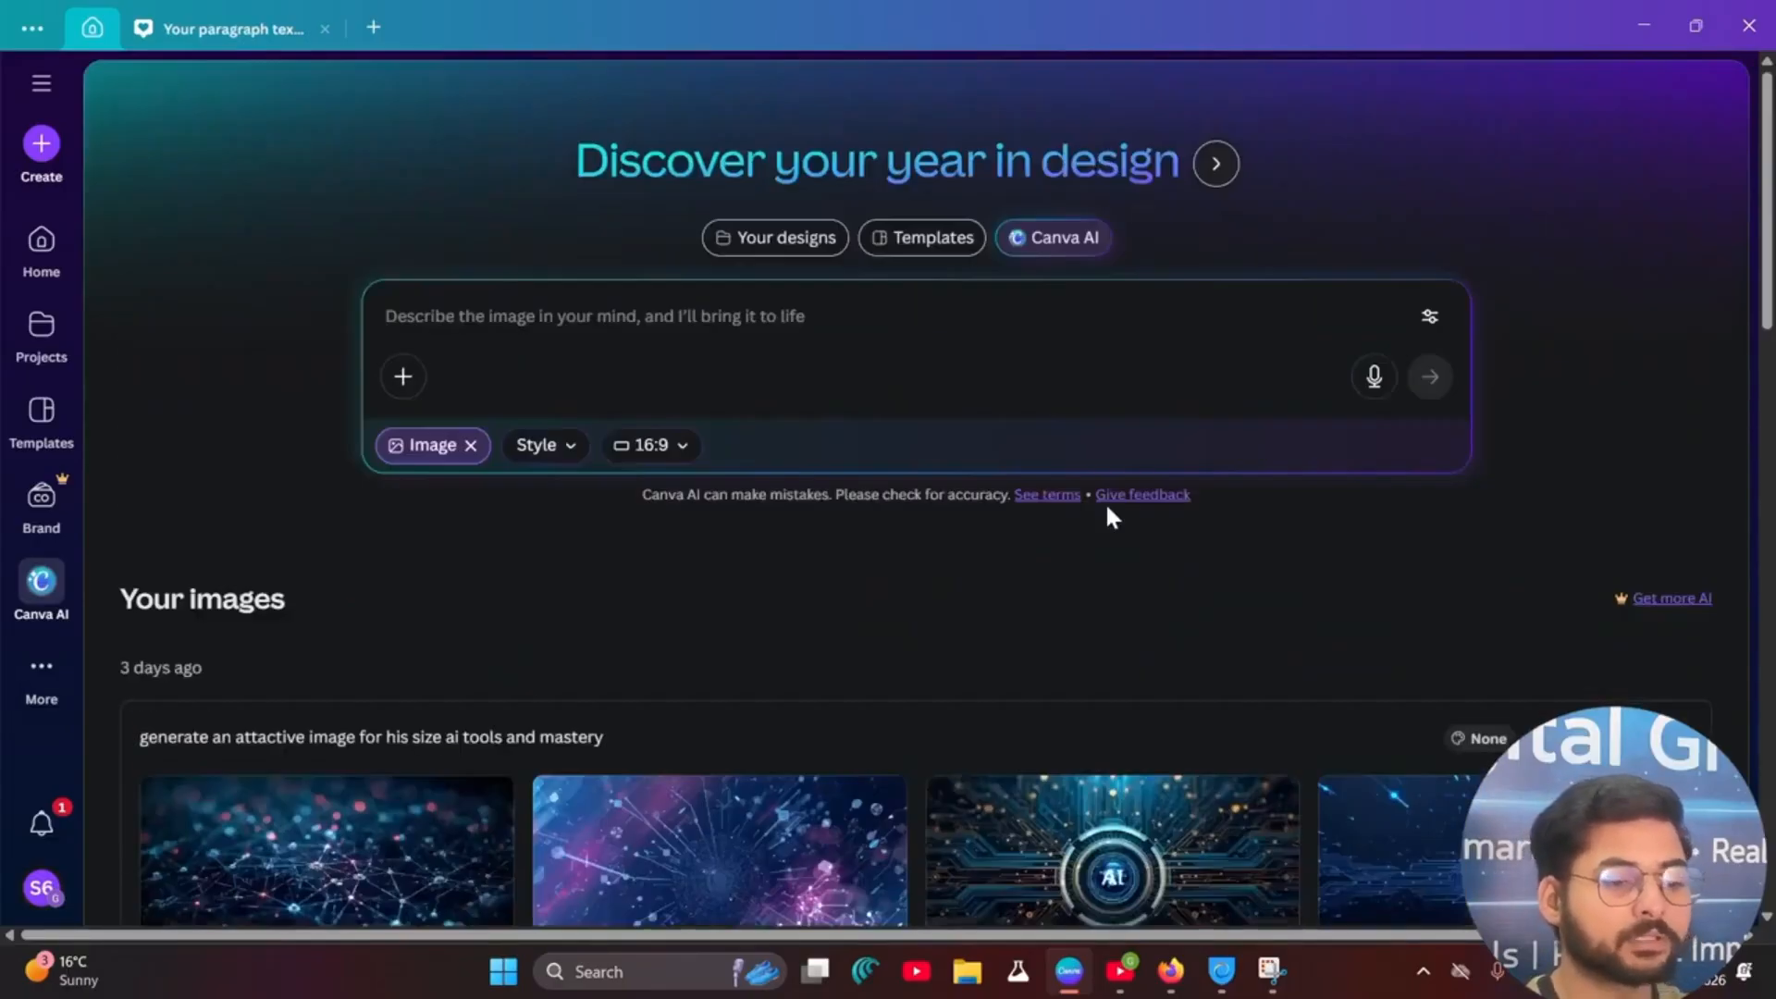
Step: Review the styles and aspect ratios Canva AI offers for the Image type
{"action": "left_click", "coordinate": [568, 458]}
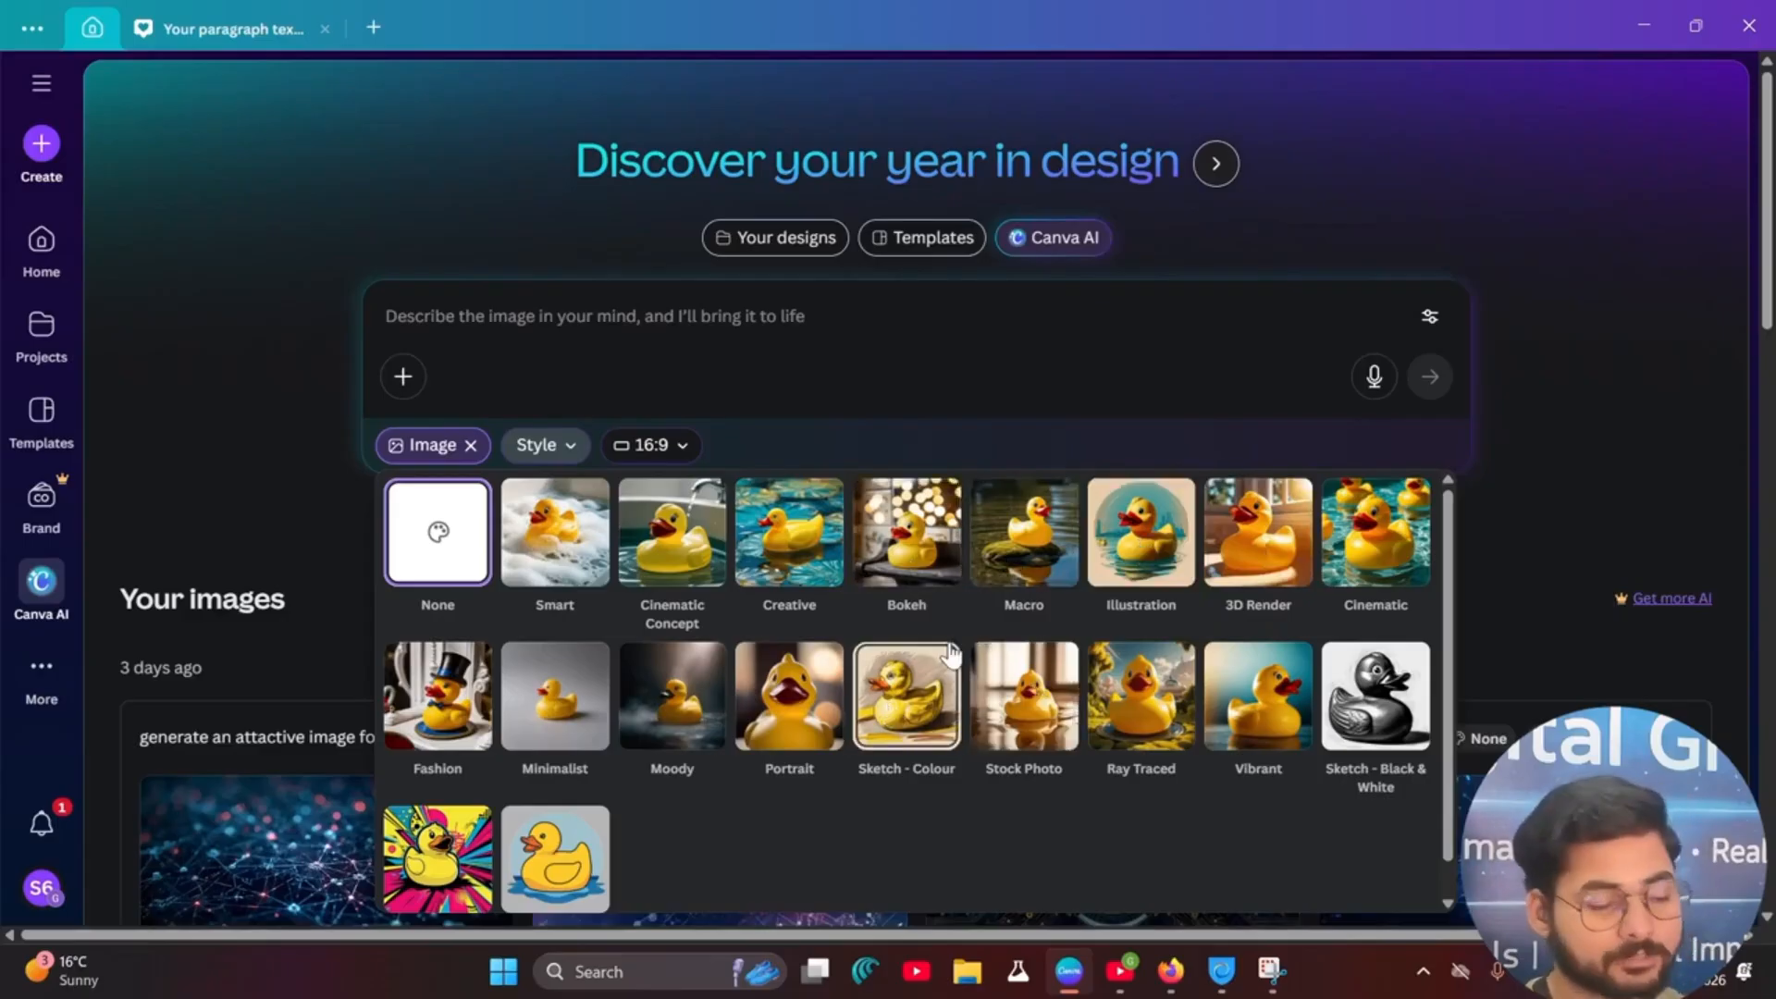
{"action": "left_click", "coordinate": [571, 451]}
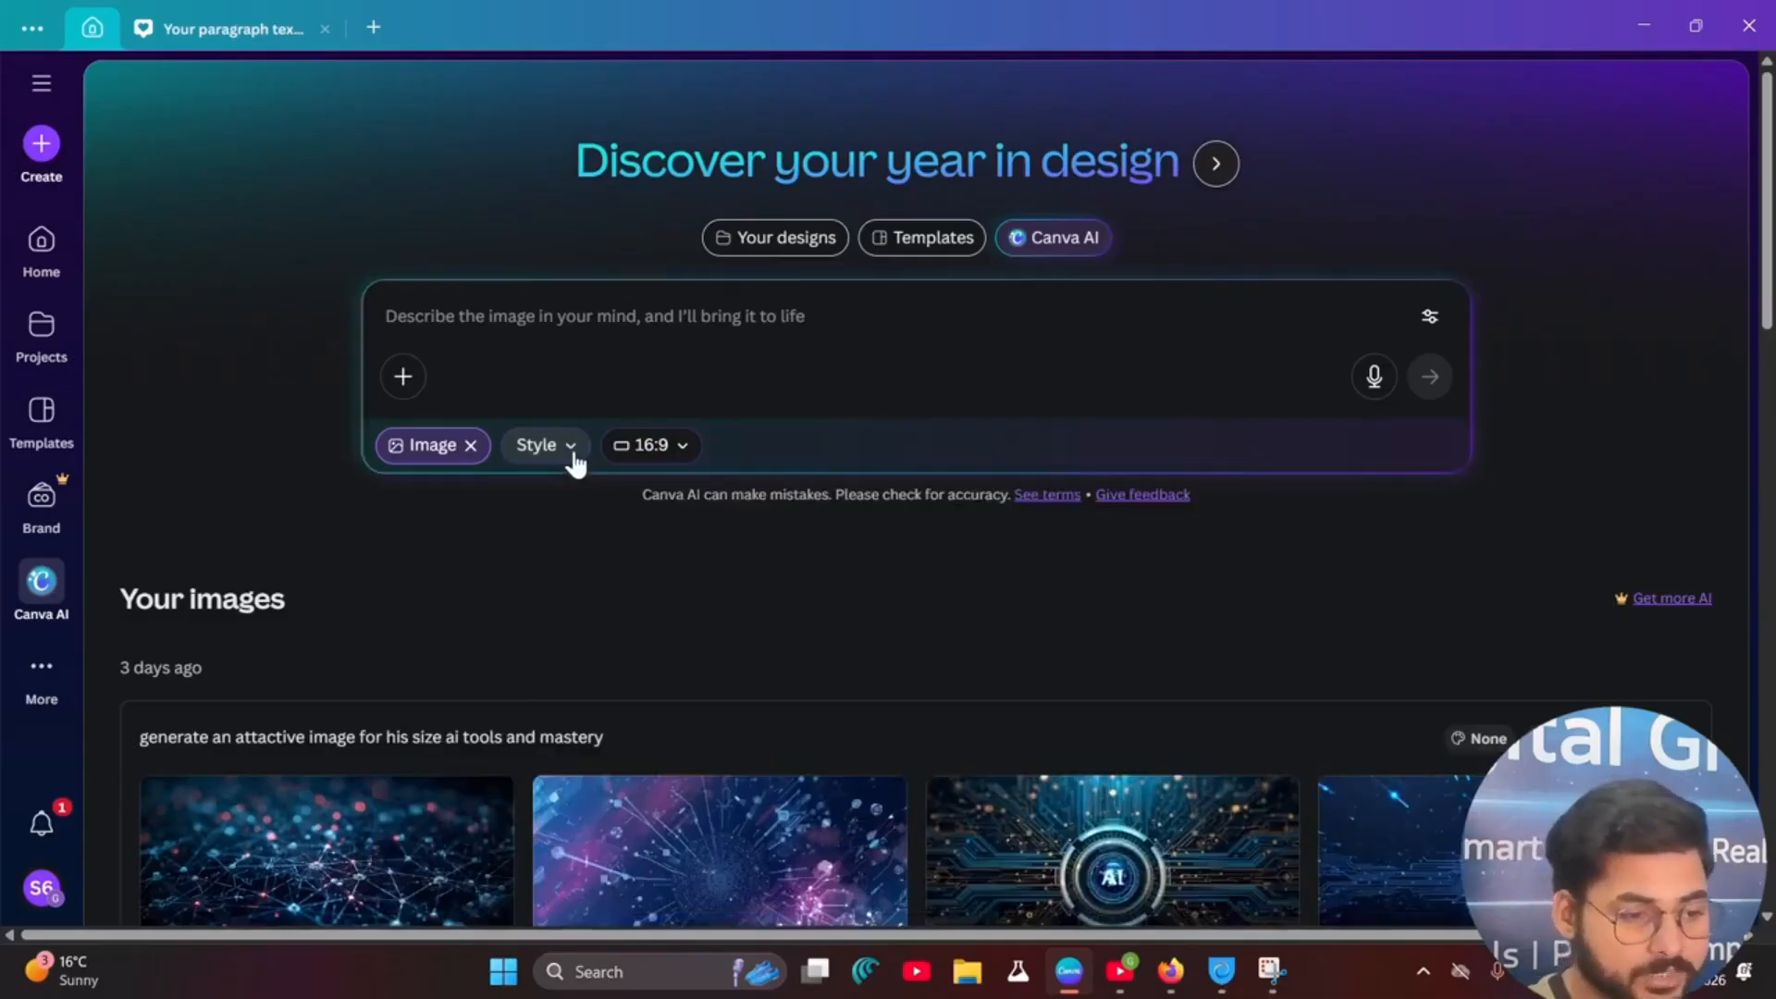
{"action": "left_click", "coordinate": [678, 448]}
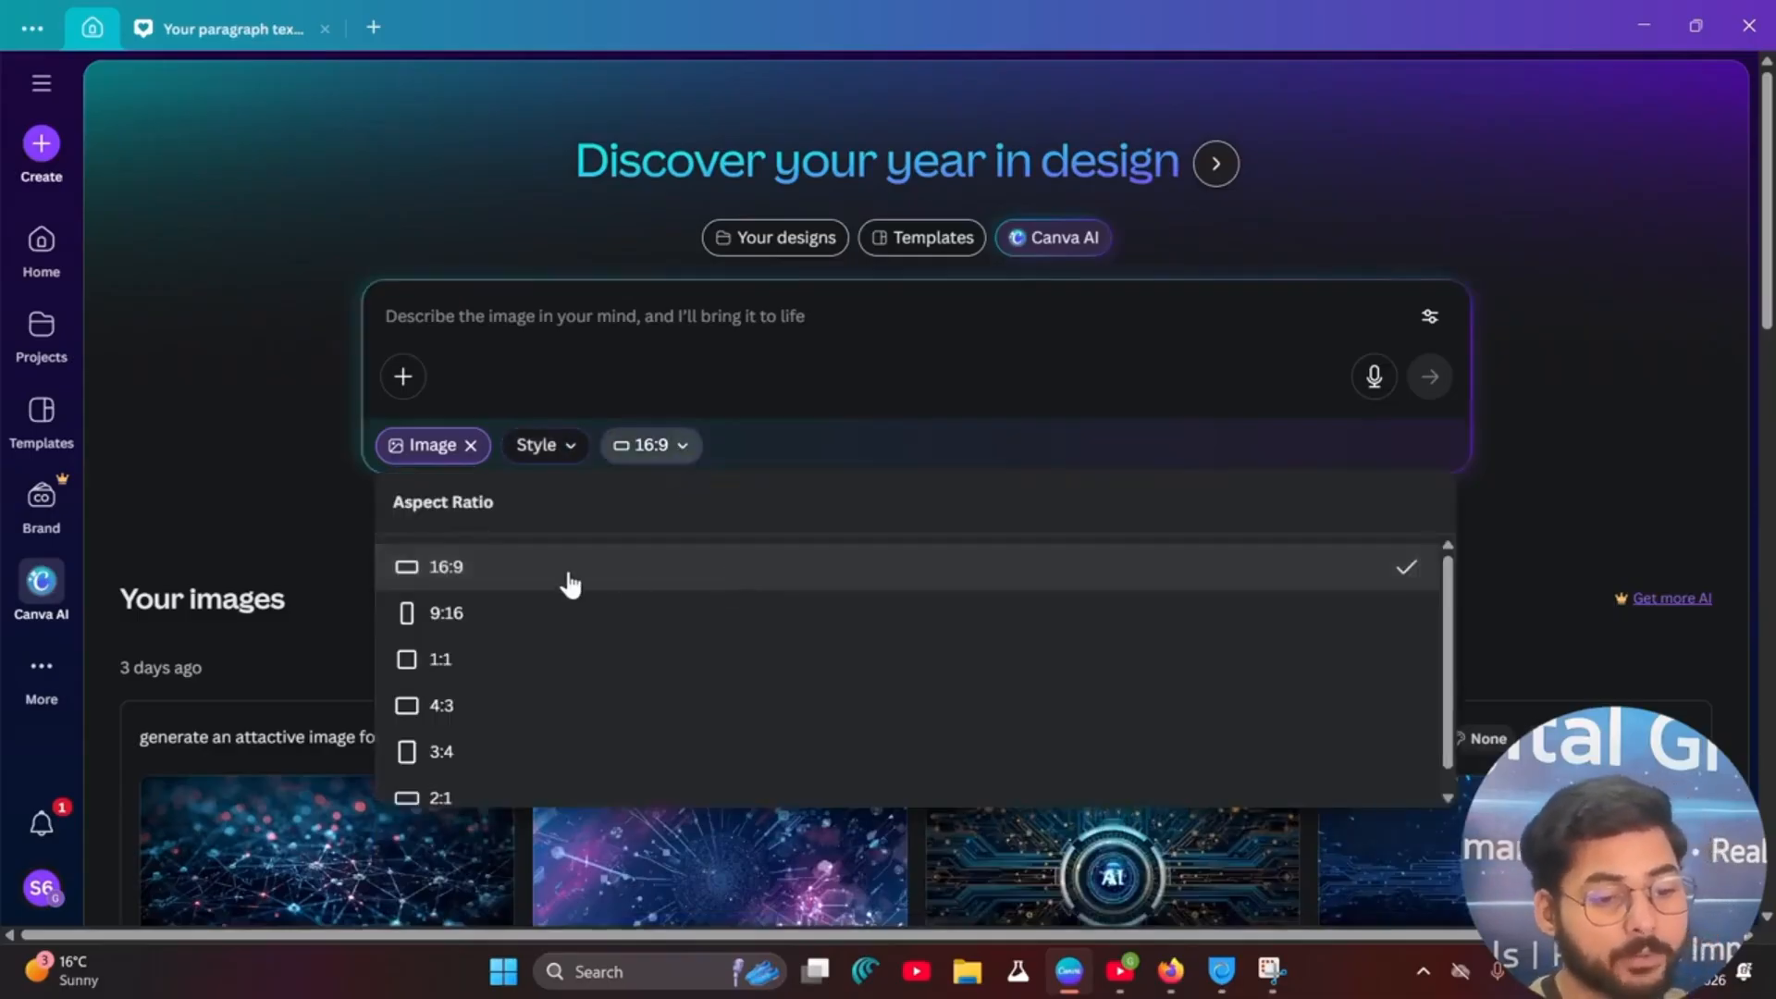
{"action": "scroll", "coordinate": [518, 648], "scroll_direction": "down", "scroll_amount": 1}
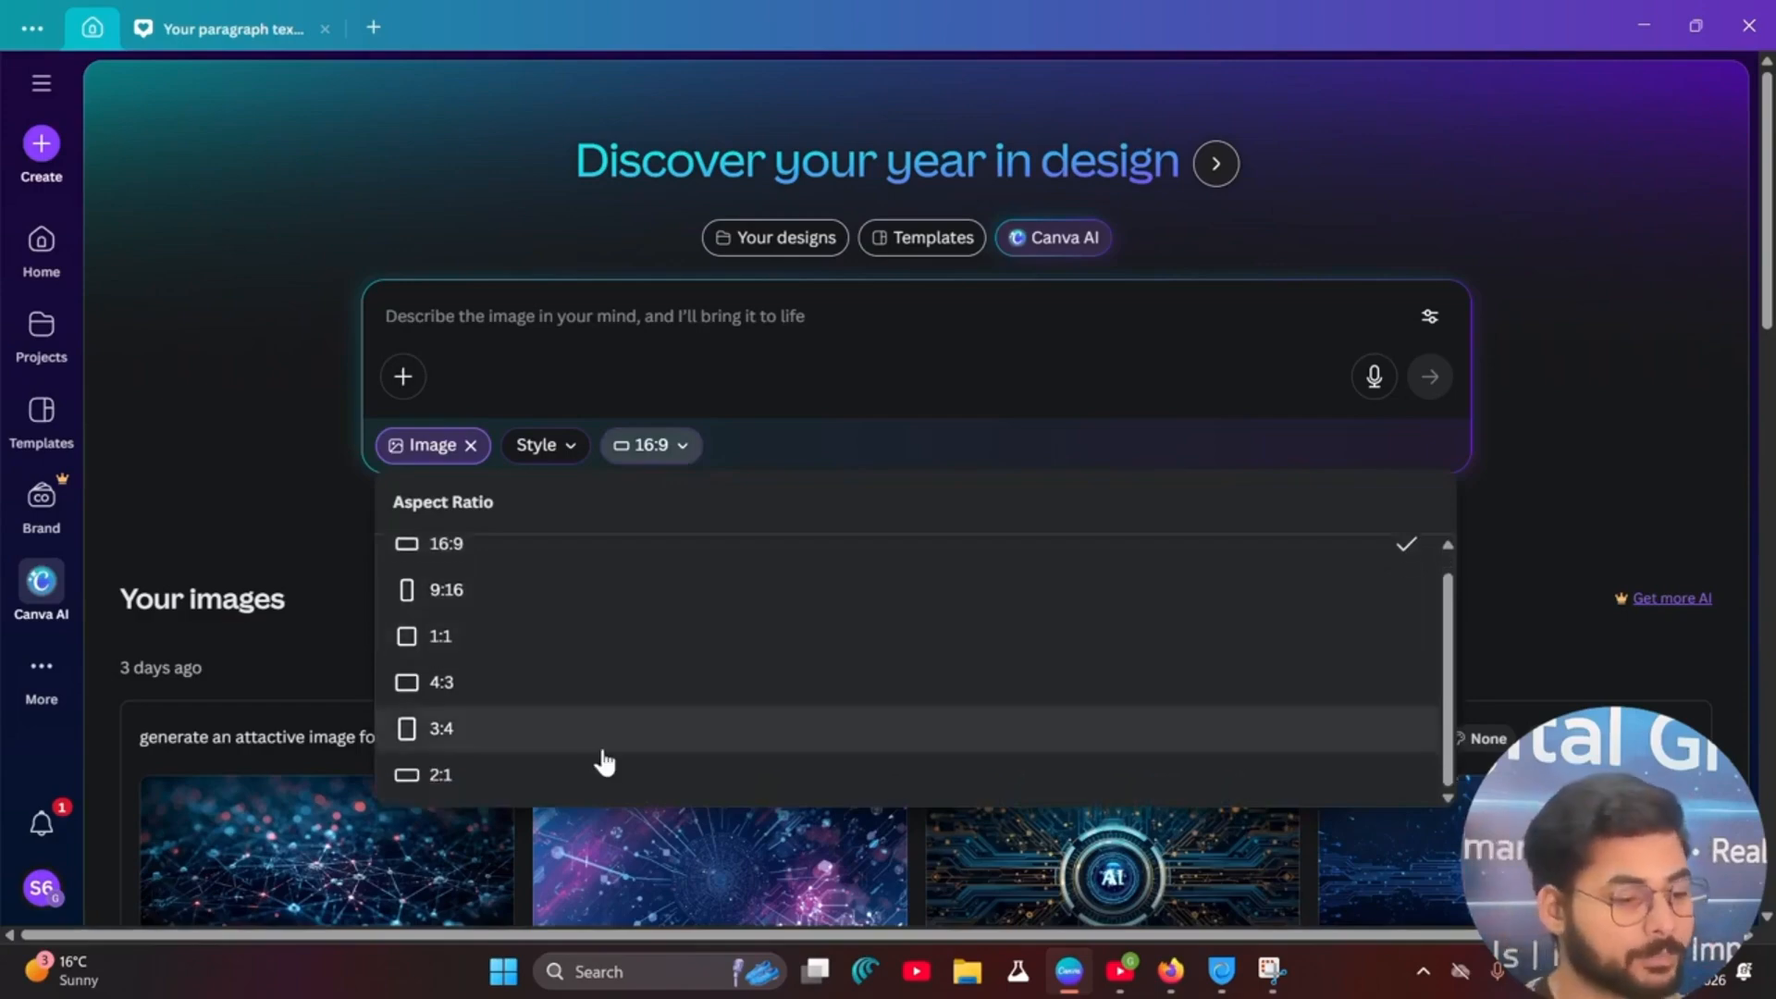
{"action": "scroll", "coordinate": [515, 558], "scroll_direction": "up", "scroll_amount": 1}
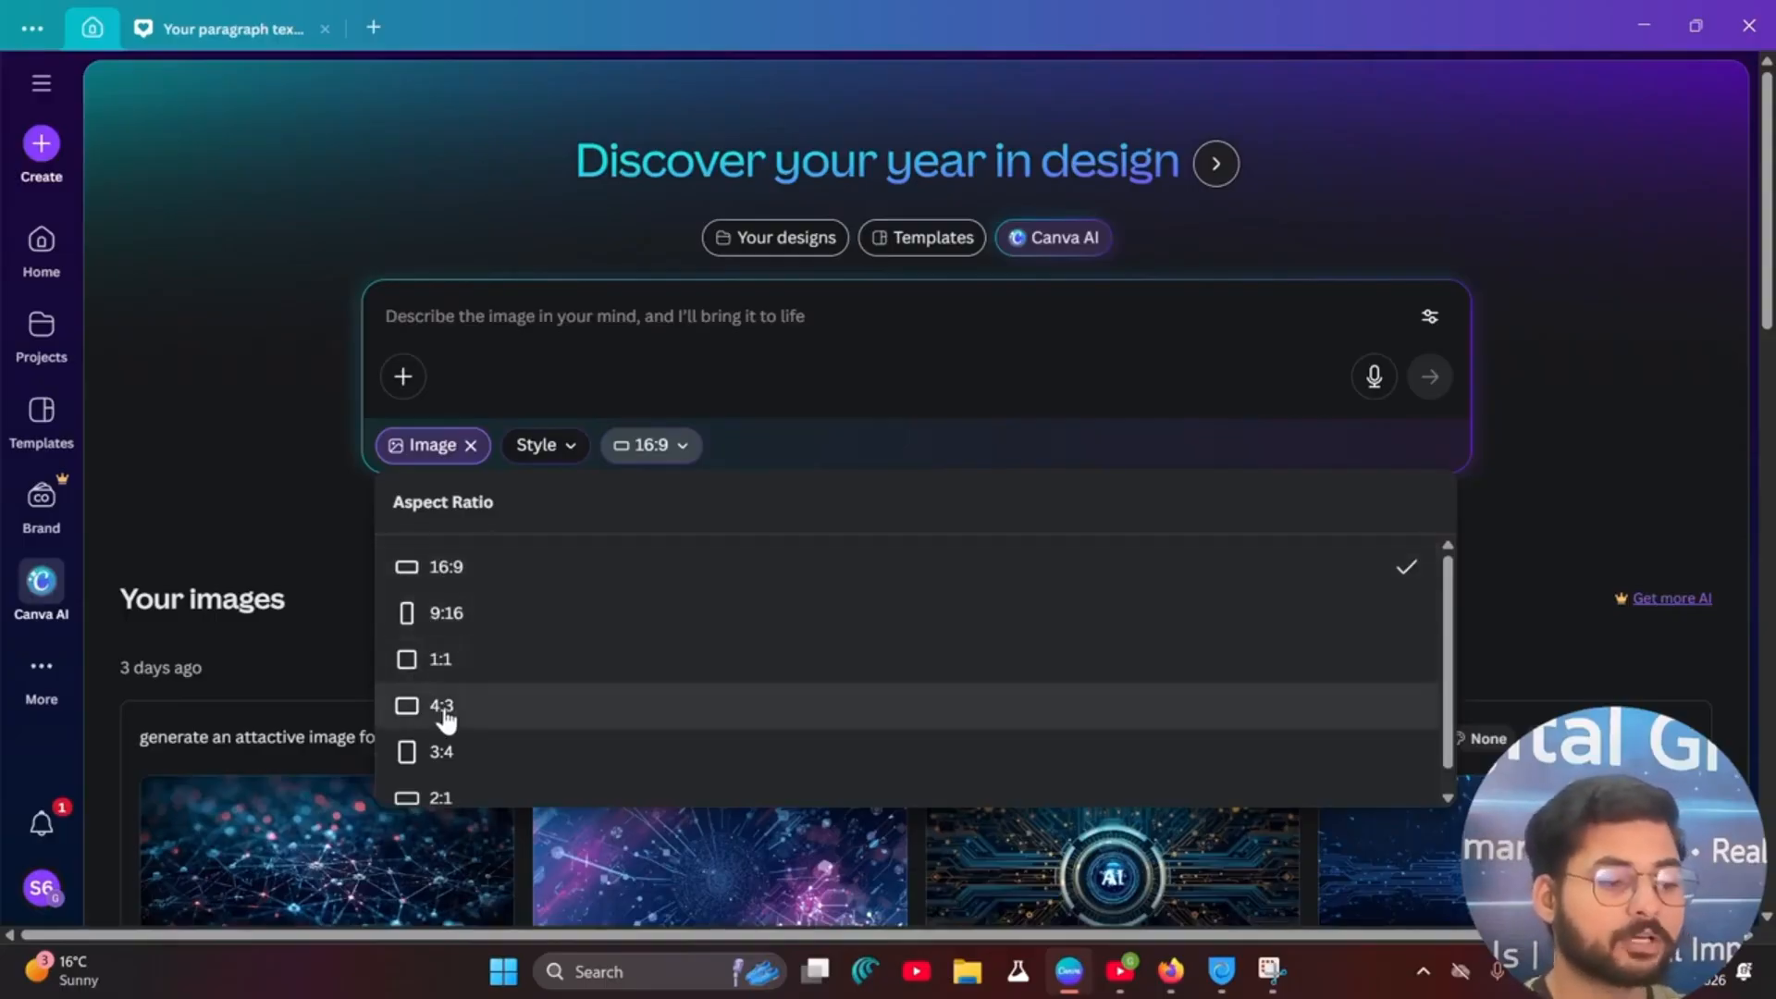
{"action": "left_click", "coordinate": [690, 459]}
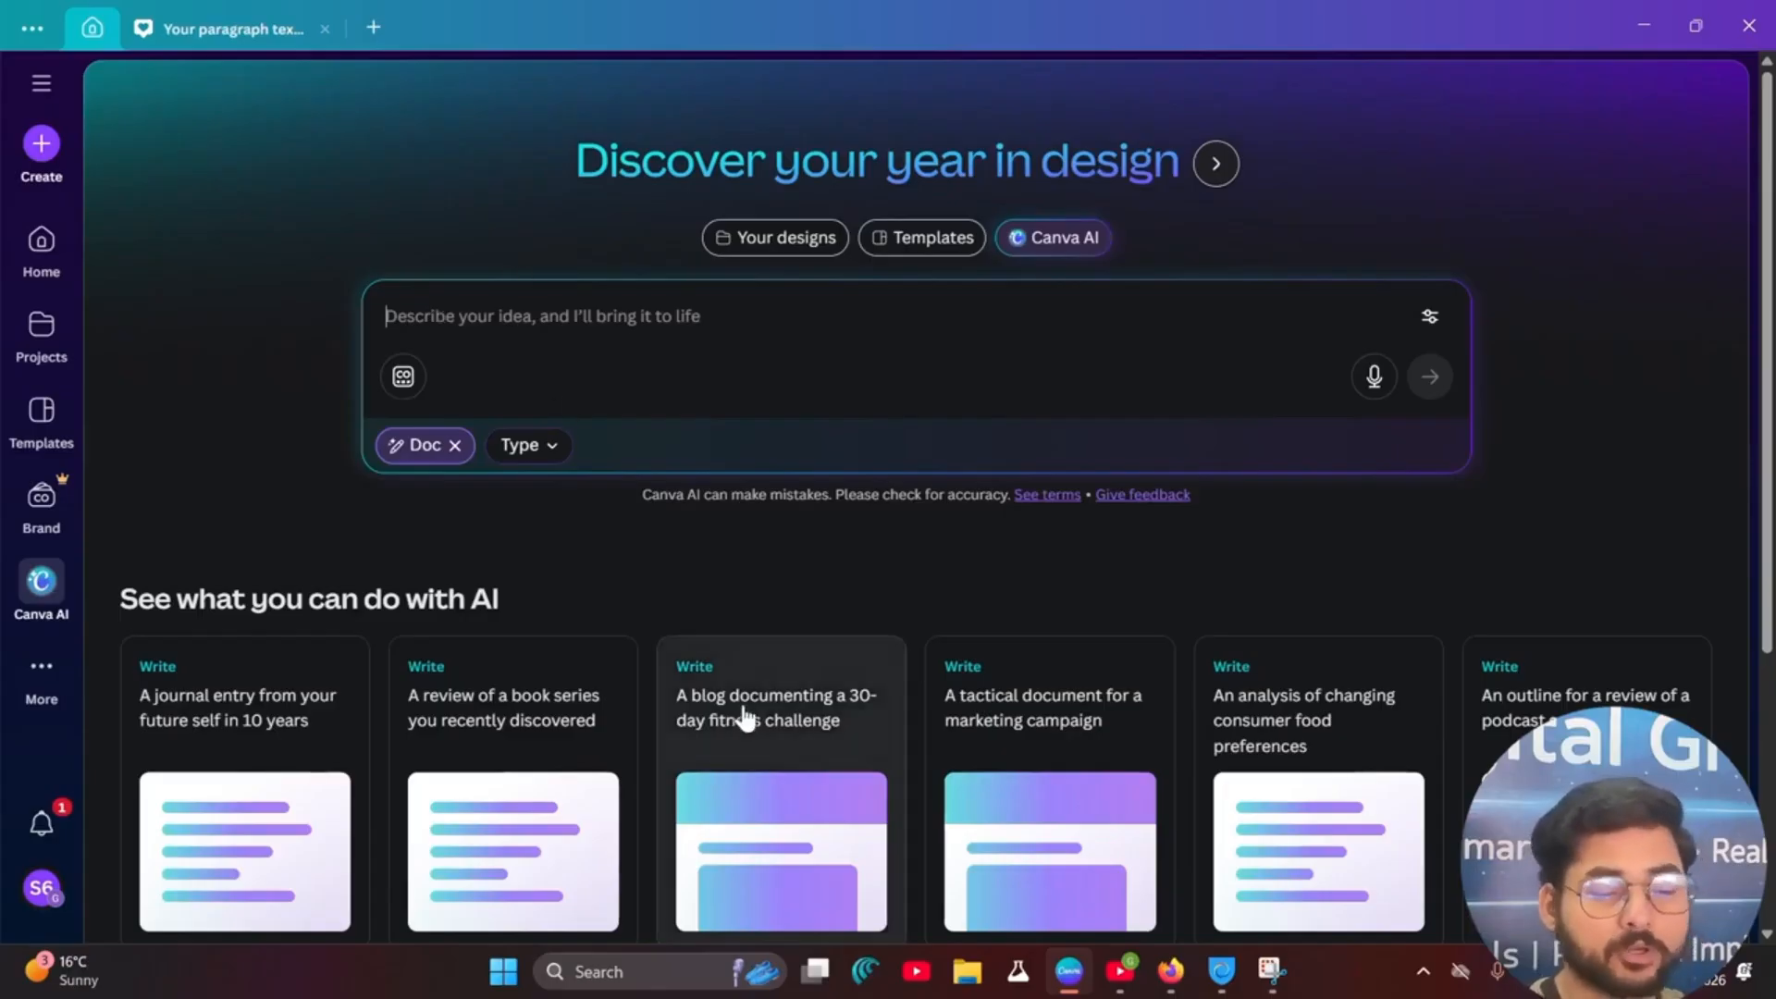
Step: Look through the example ideas and document types for the Doc type, and clear that type from the prompt
{"action": "scroll", "coordinate": [749, 712], "scroll_direction": "down", "scroll_amount": 1}
{"action": "scroll", "coordinate": [749, 707], "scroll_direction": "down", "scroll_amount": 4}
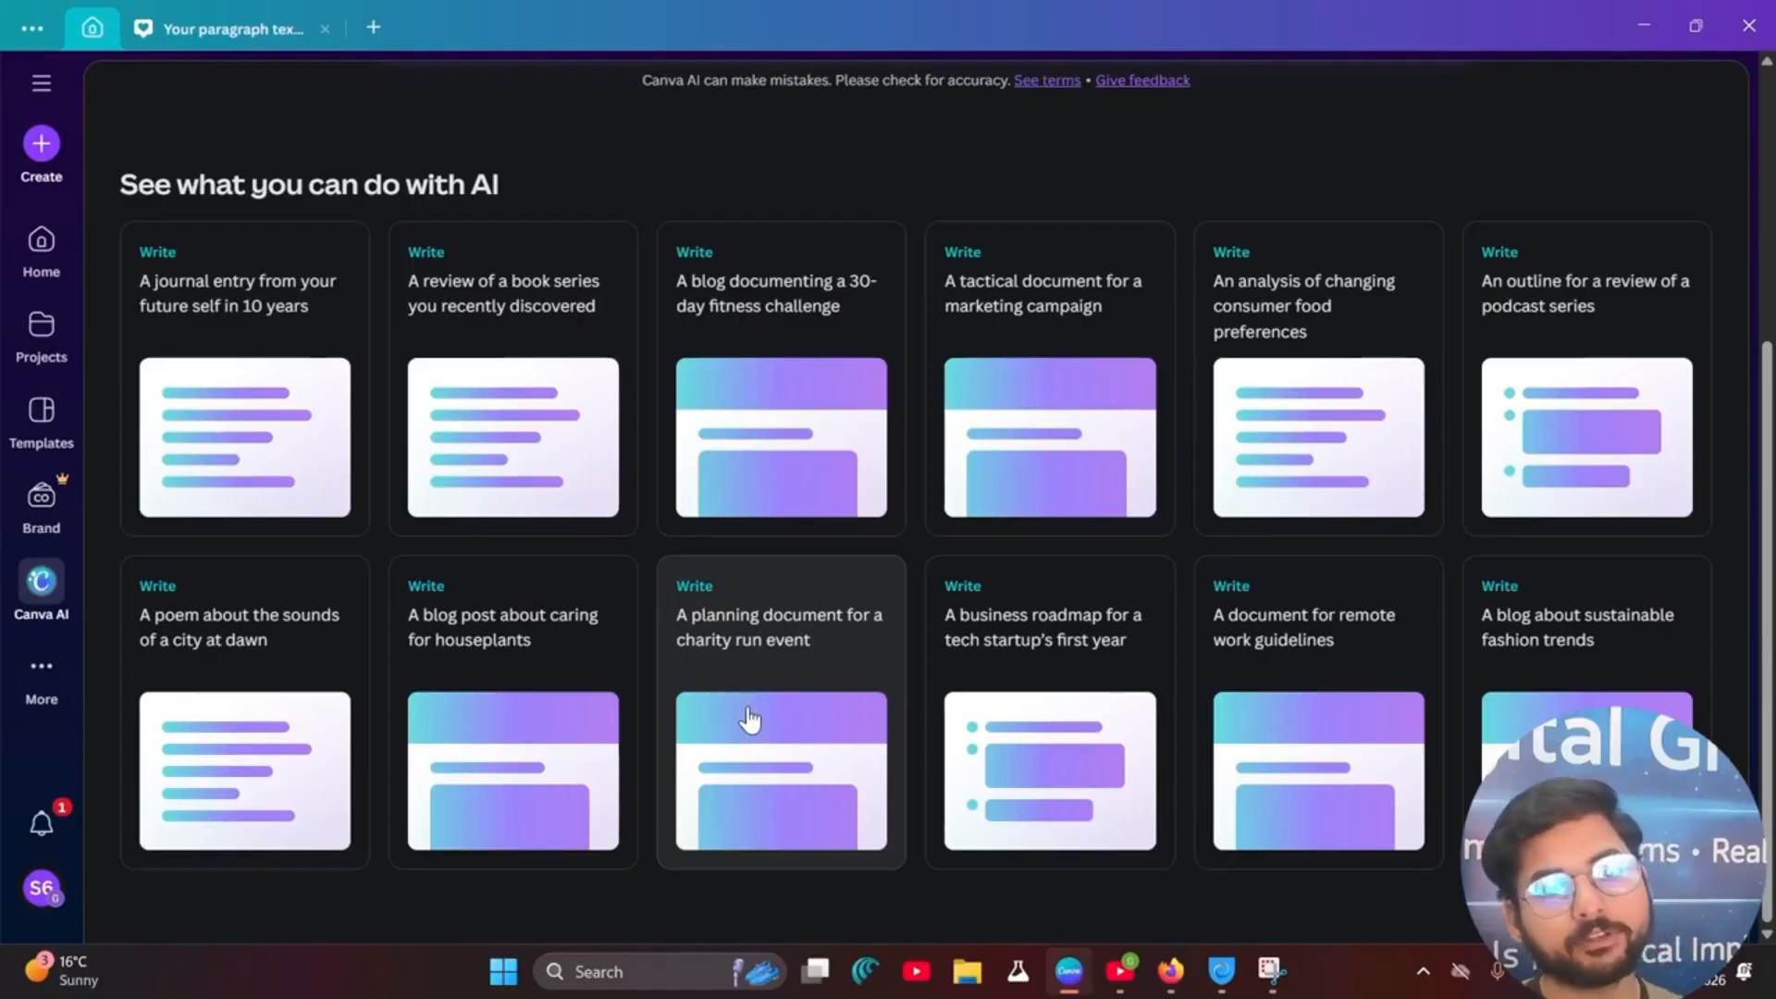
{"action": "scroll", "coordinate": [418, 581], "scroll_direction": "up", "scroll_amount": 4}
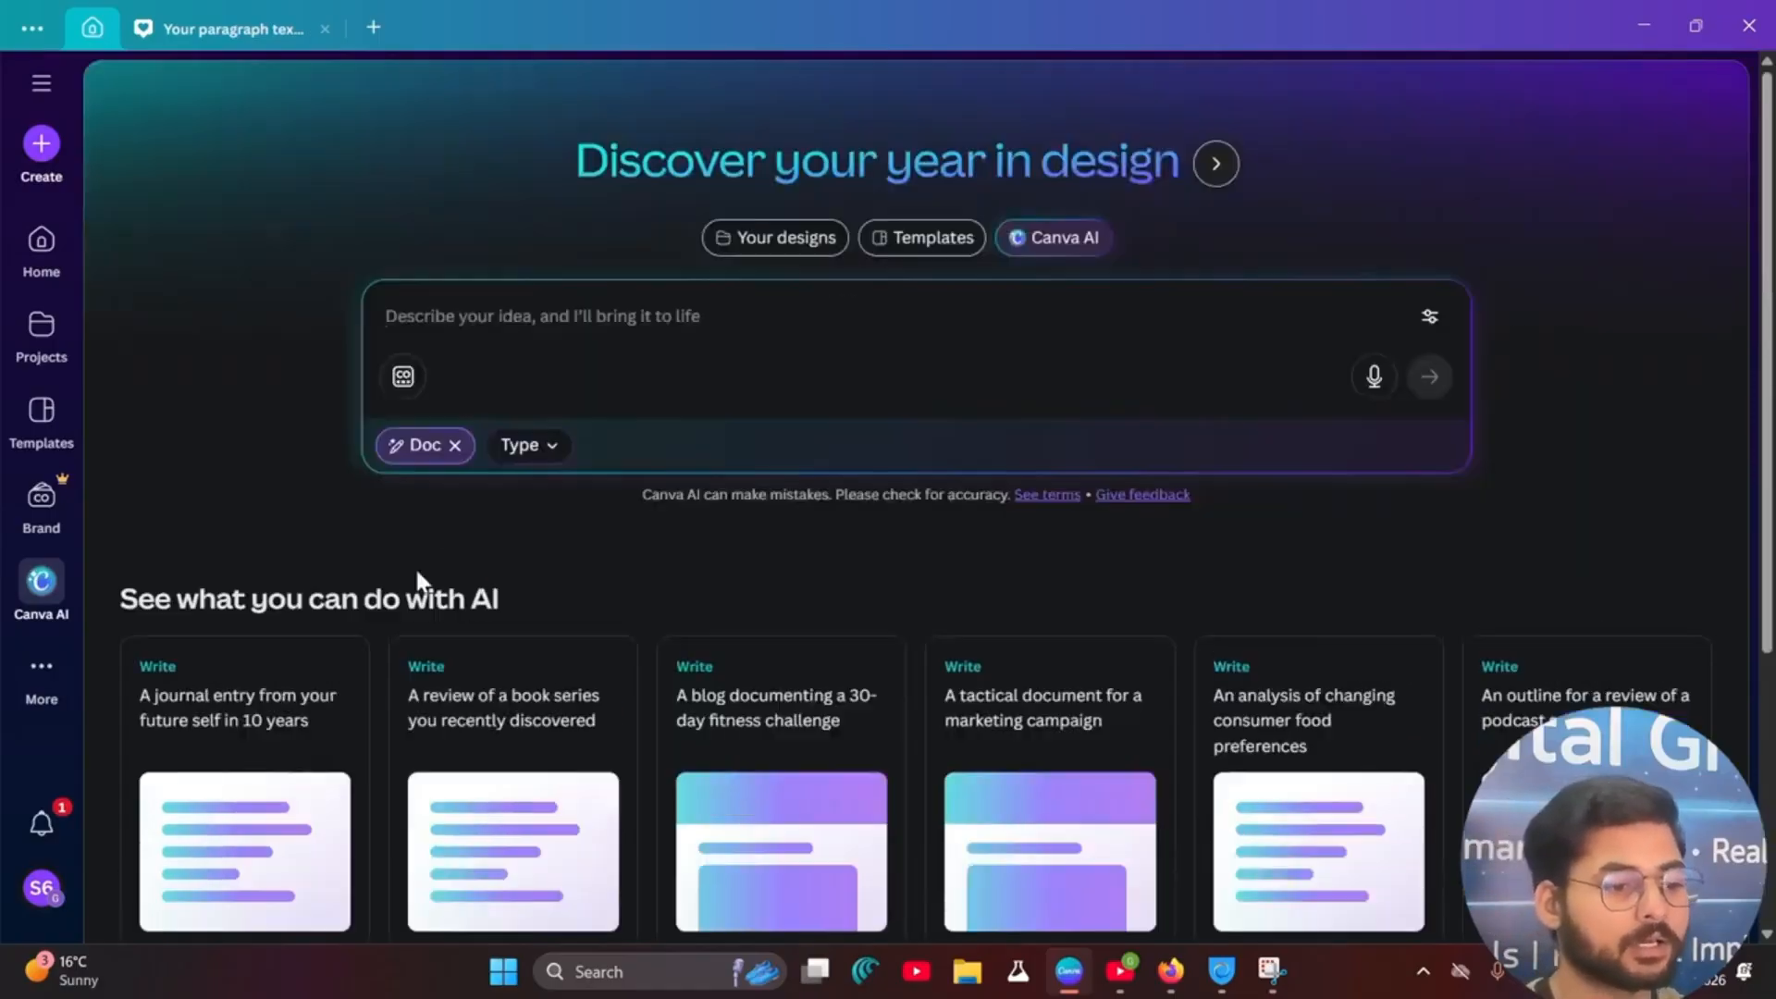
{"action": "left_click", "coordinate": [562, 453]}
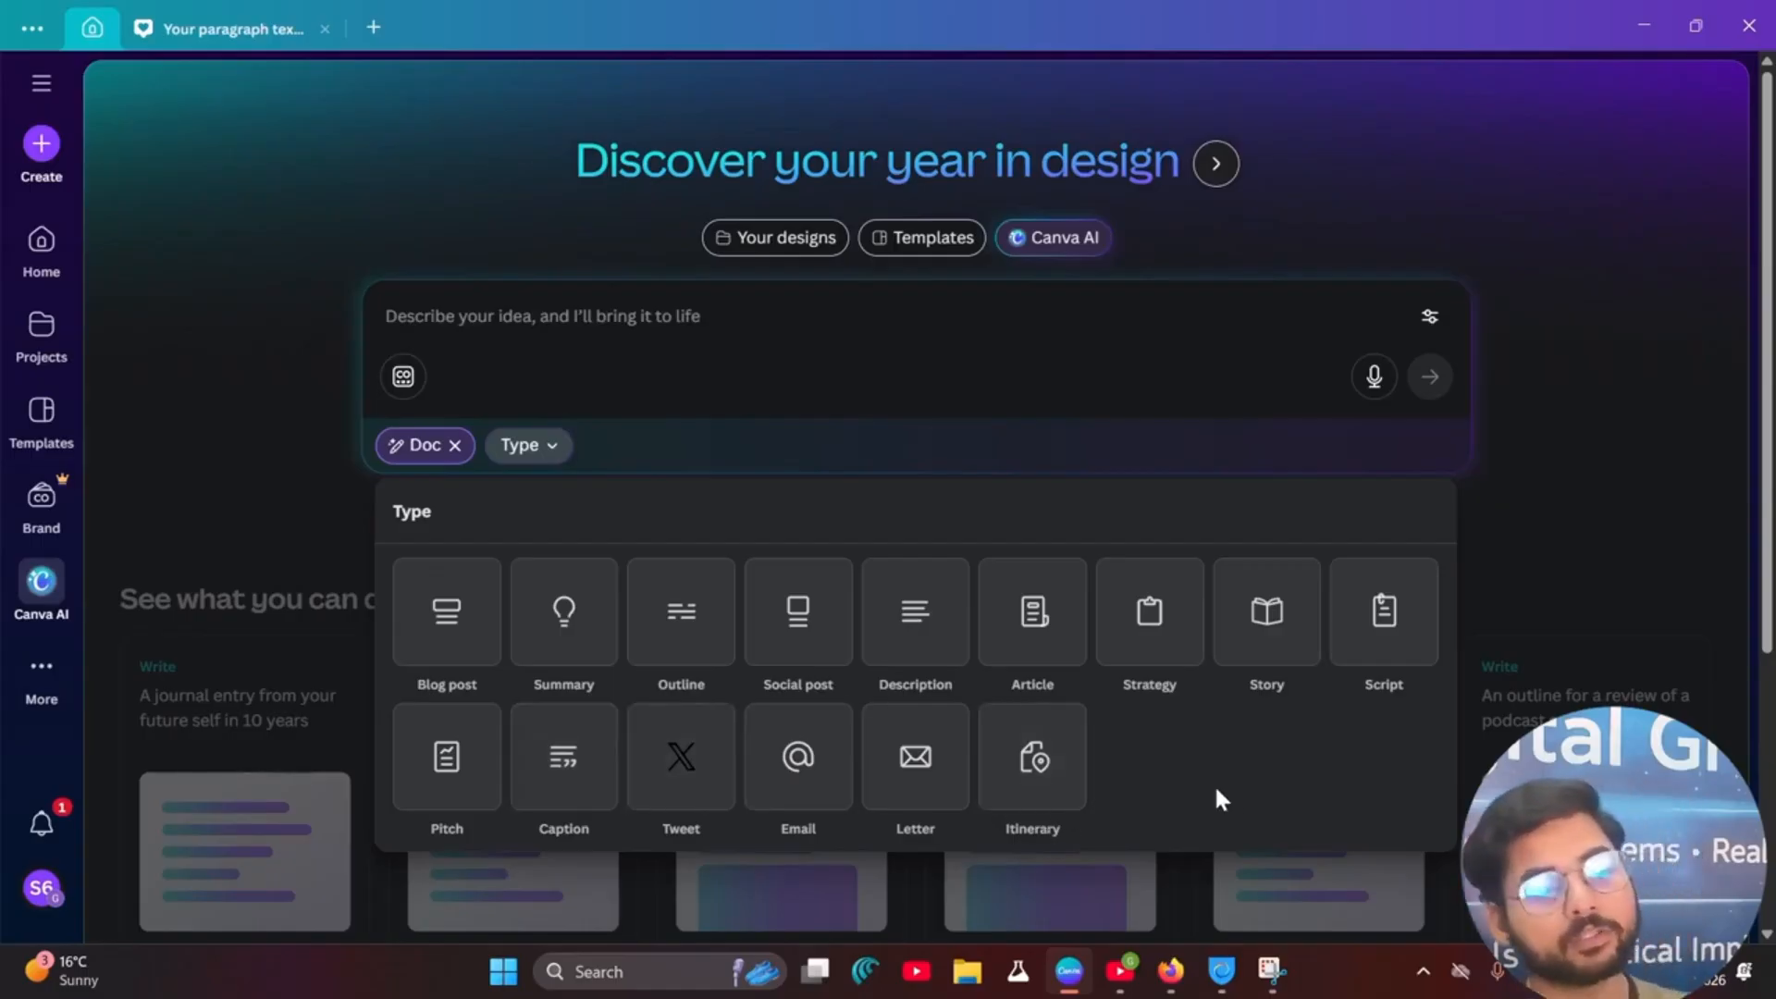
{"action": "left_click", "coordinate": [456, 446]}
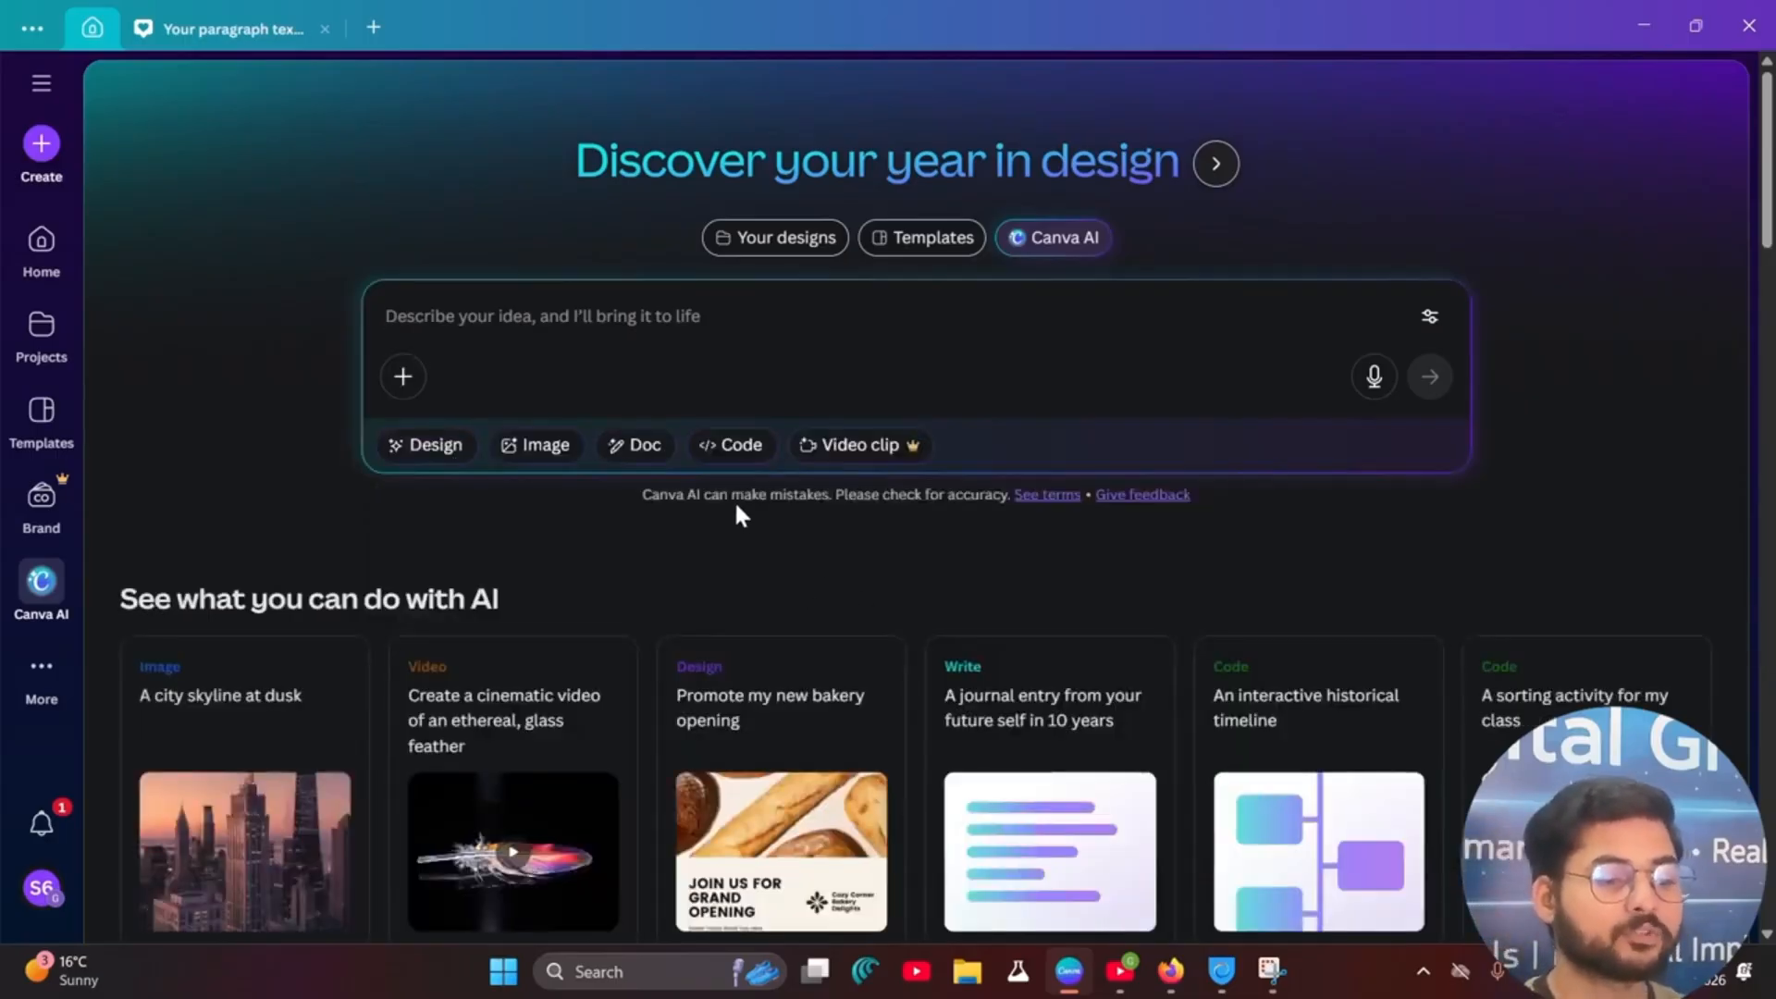
Step: Set the Canva AI prompt to the Code type, browse its example ideas, and clear that type again
{"action": "left_click", "coordinate": [740, 448]}
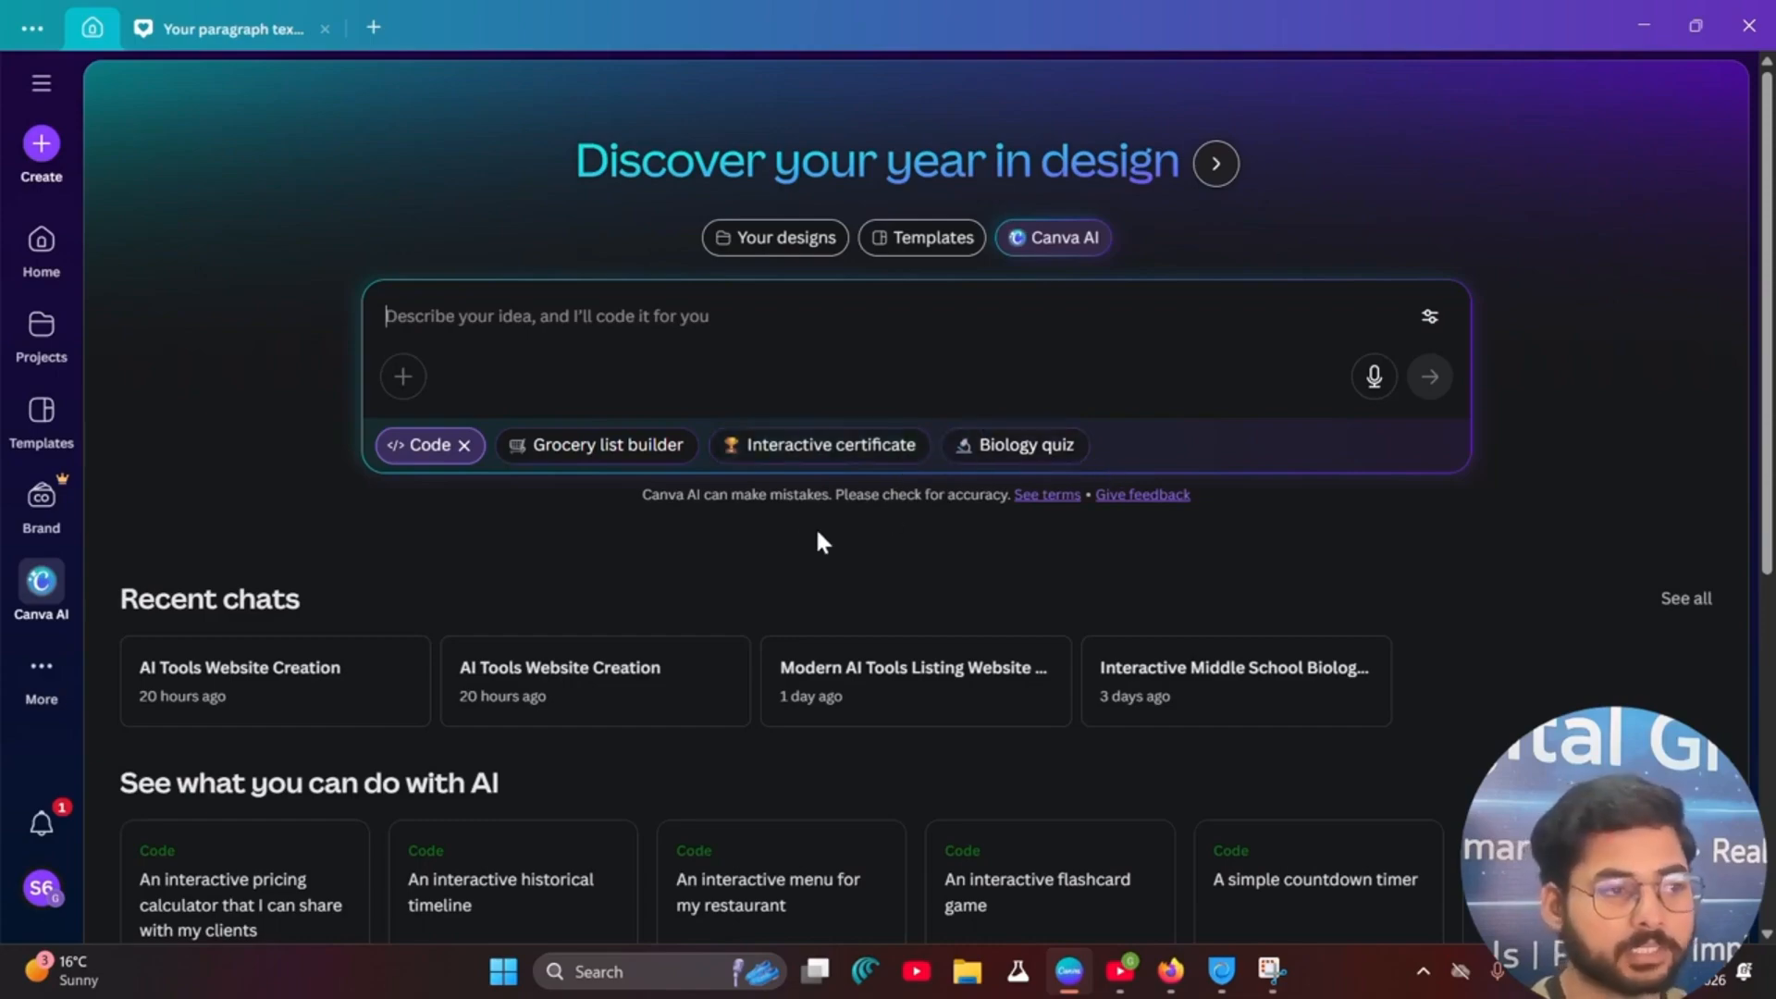
{"action": "scroll", "coordinate": [308, 684], "scroll_direction": "down", "scroll_amount": 6}
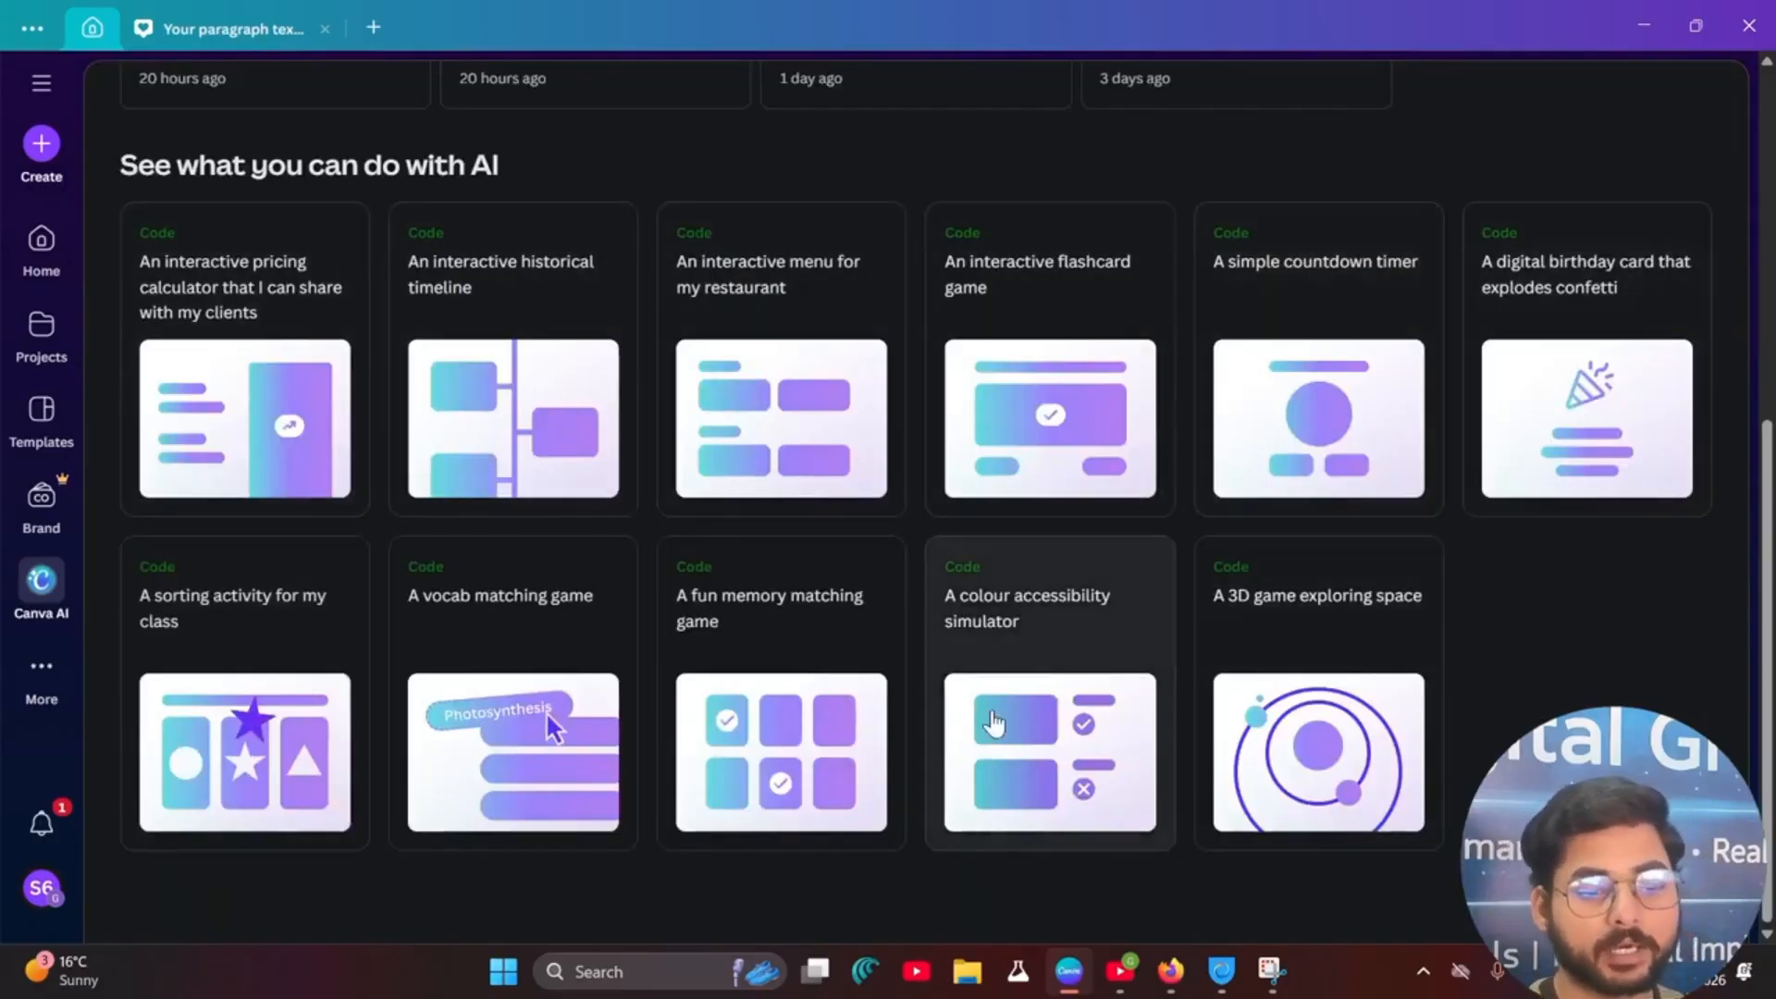
{"action": "scroll", "coordinate": [1295, 675], "scroll_direction": "up", "scroll_amount": 6}
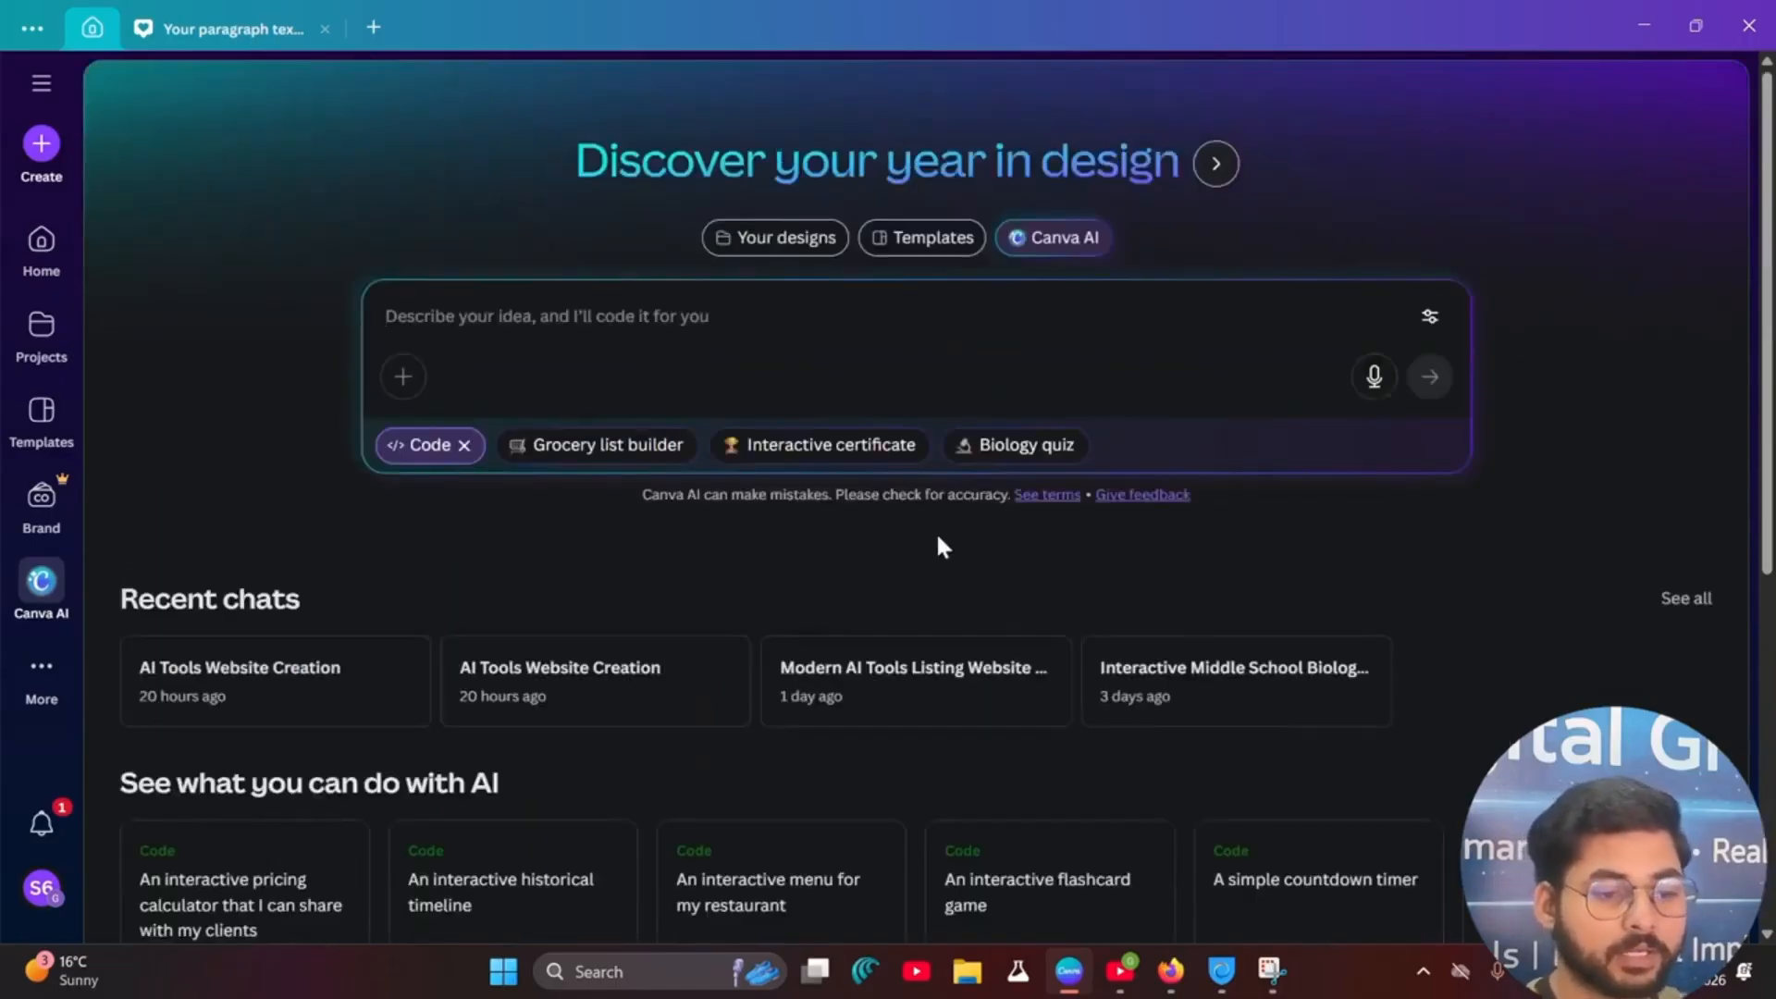
{"action": "left_click", "coordinate": [465, 446]}
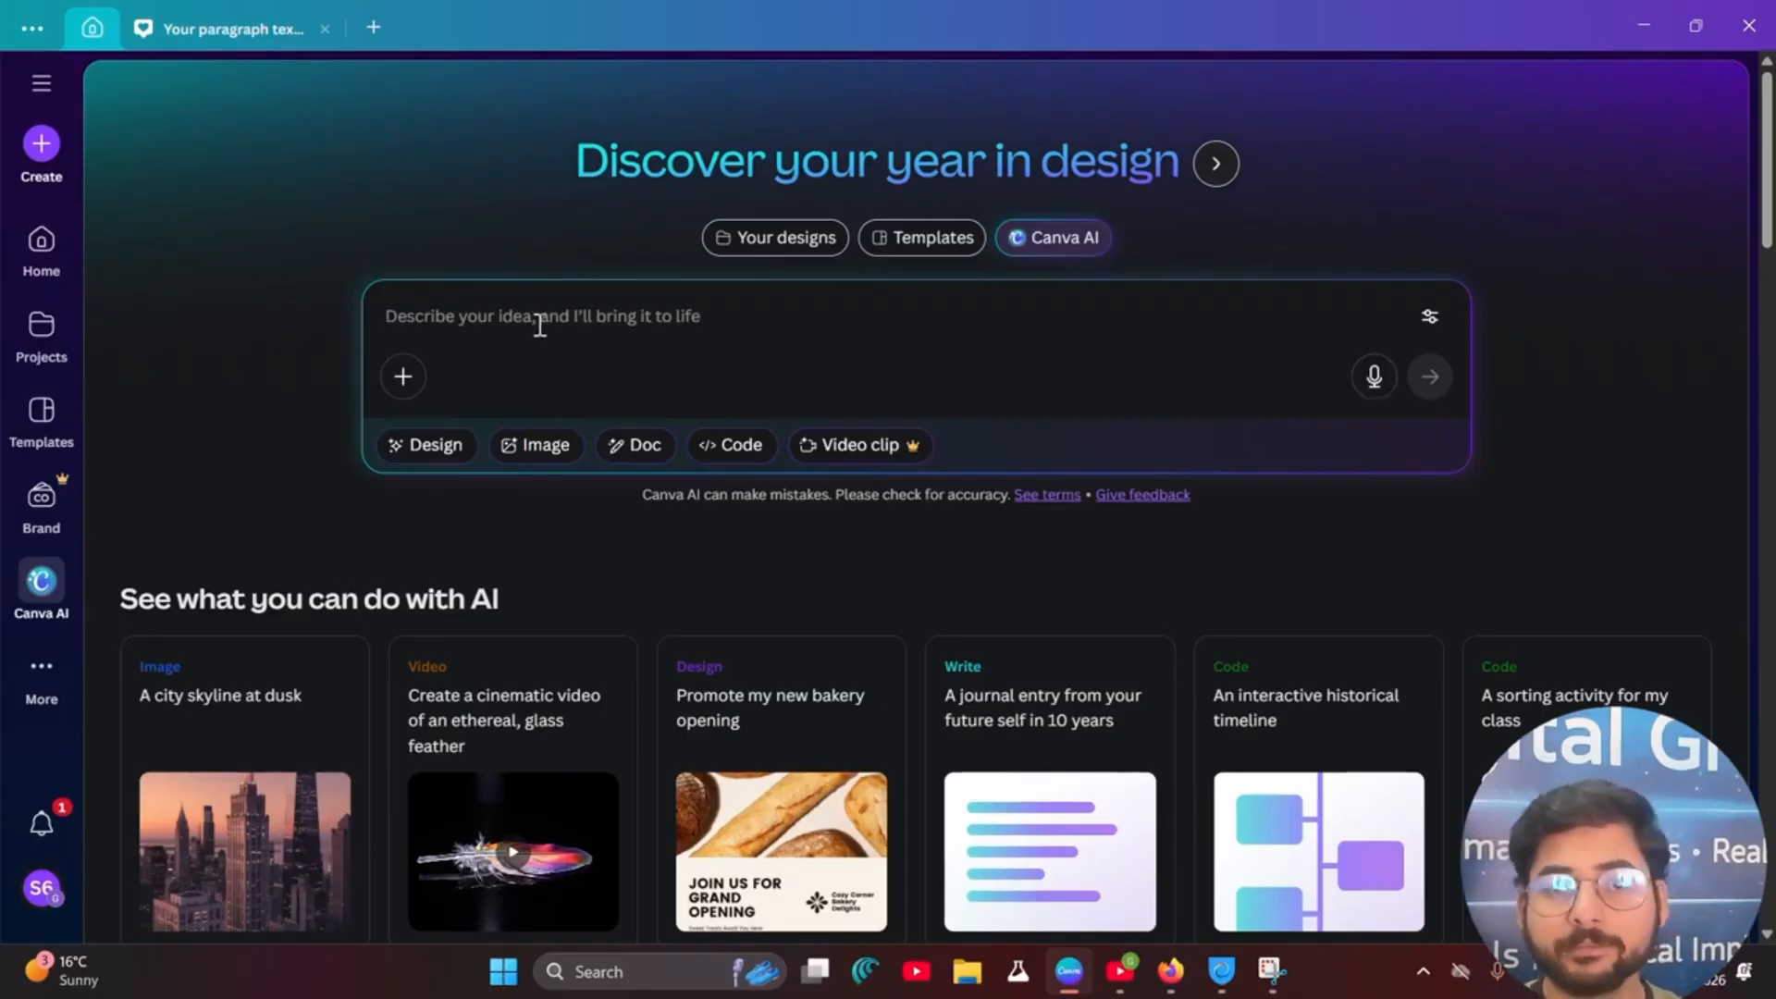
Step: Collapse and re-expand the prompt options, and review the sources for attaching content, including recent Canva designs and cloud imports
{"action": "left_click", "coordinate": [1430, 319]}
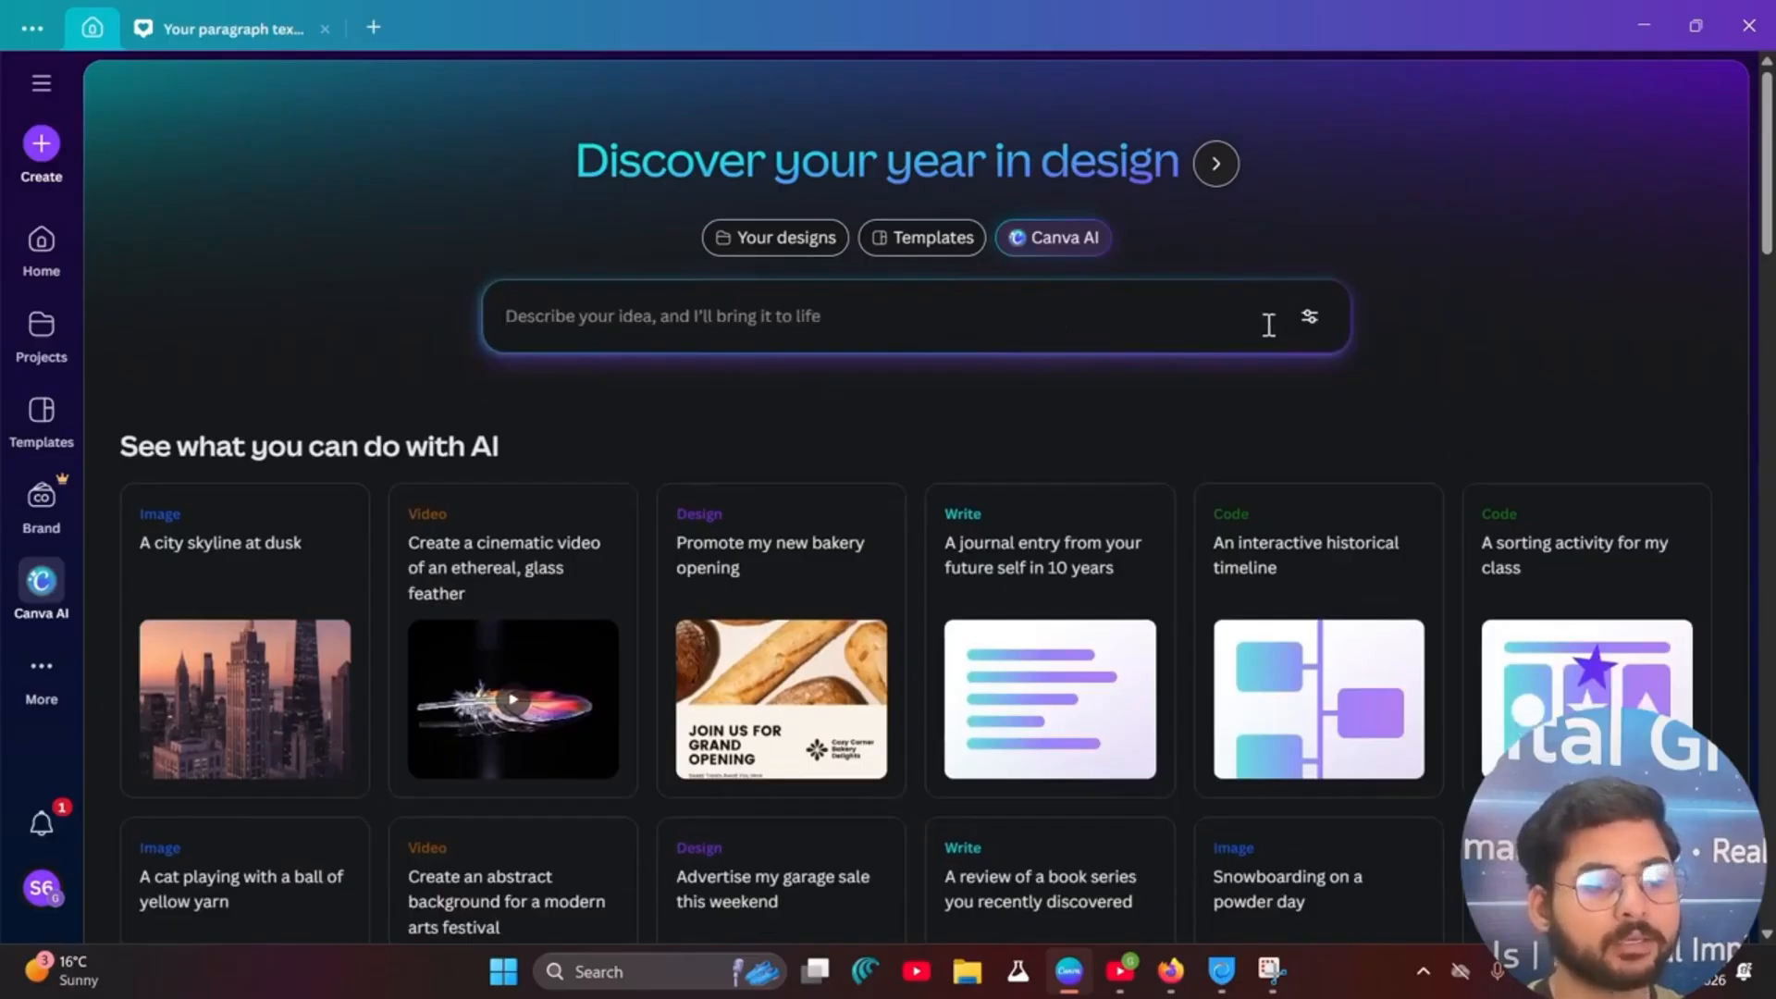
{"action": "left_click", "coordinate": [1311, 318]}
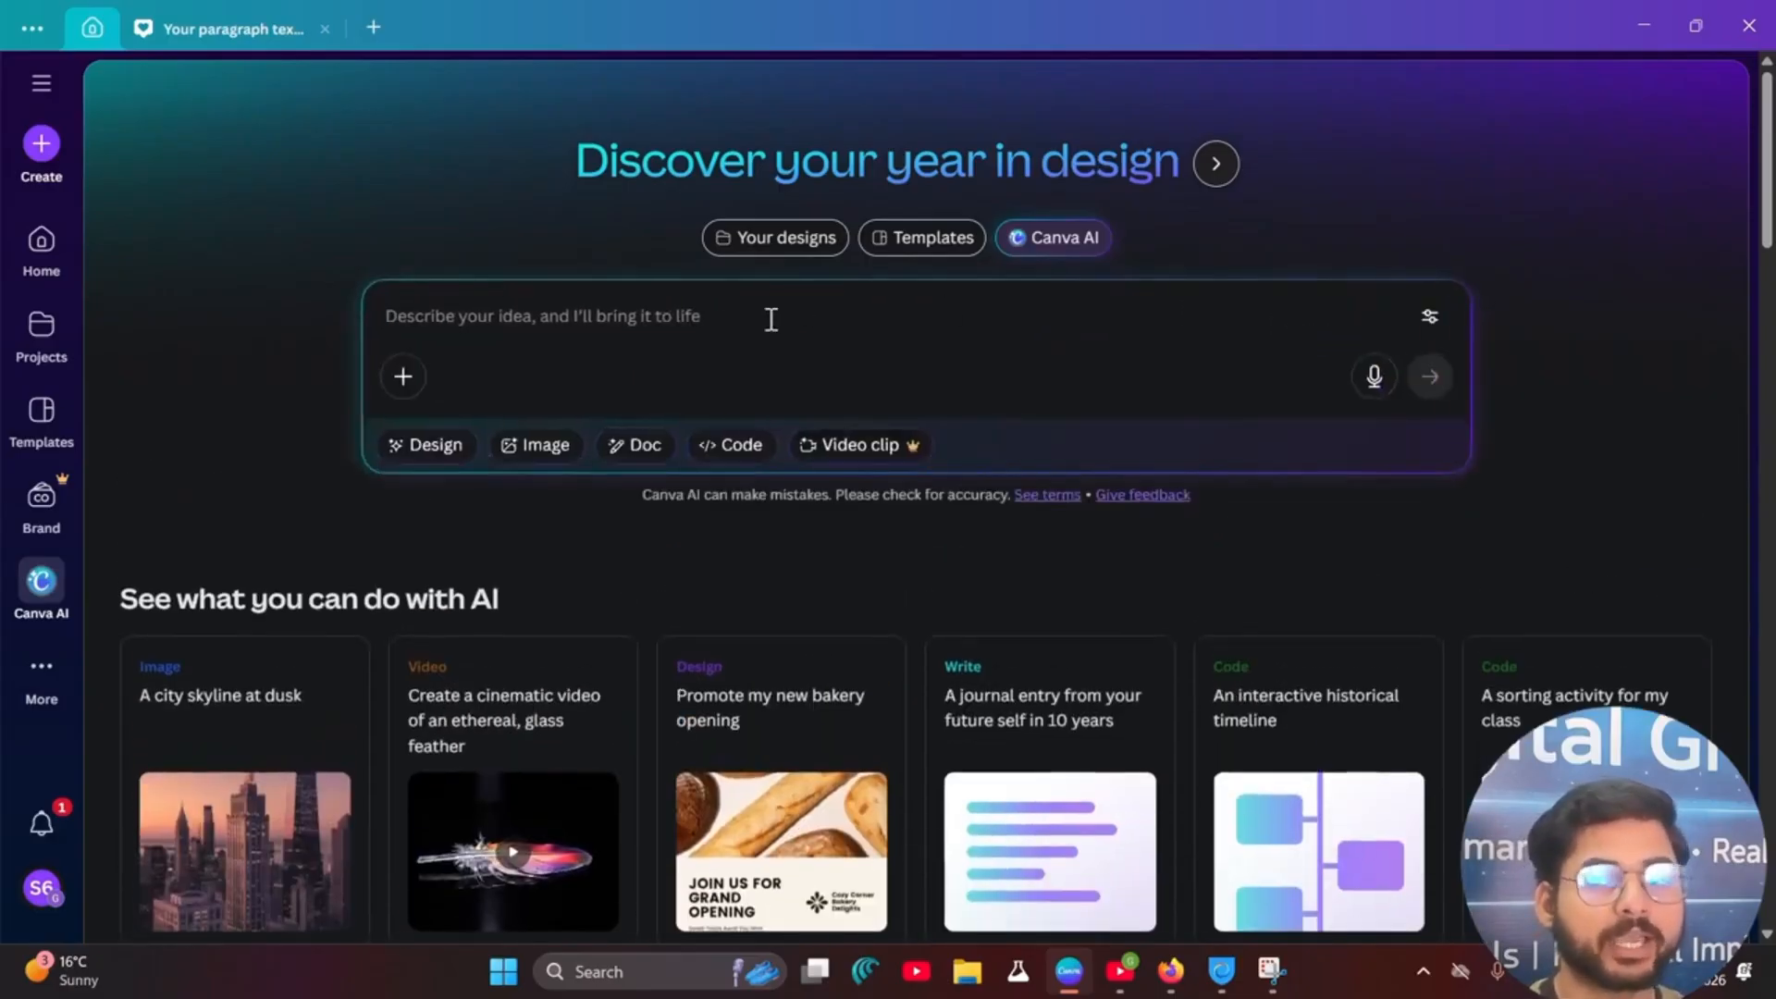
{"action": "left_click", "coordinate": [404, 379]}
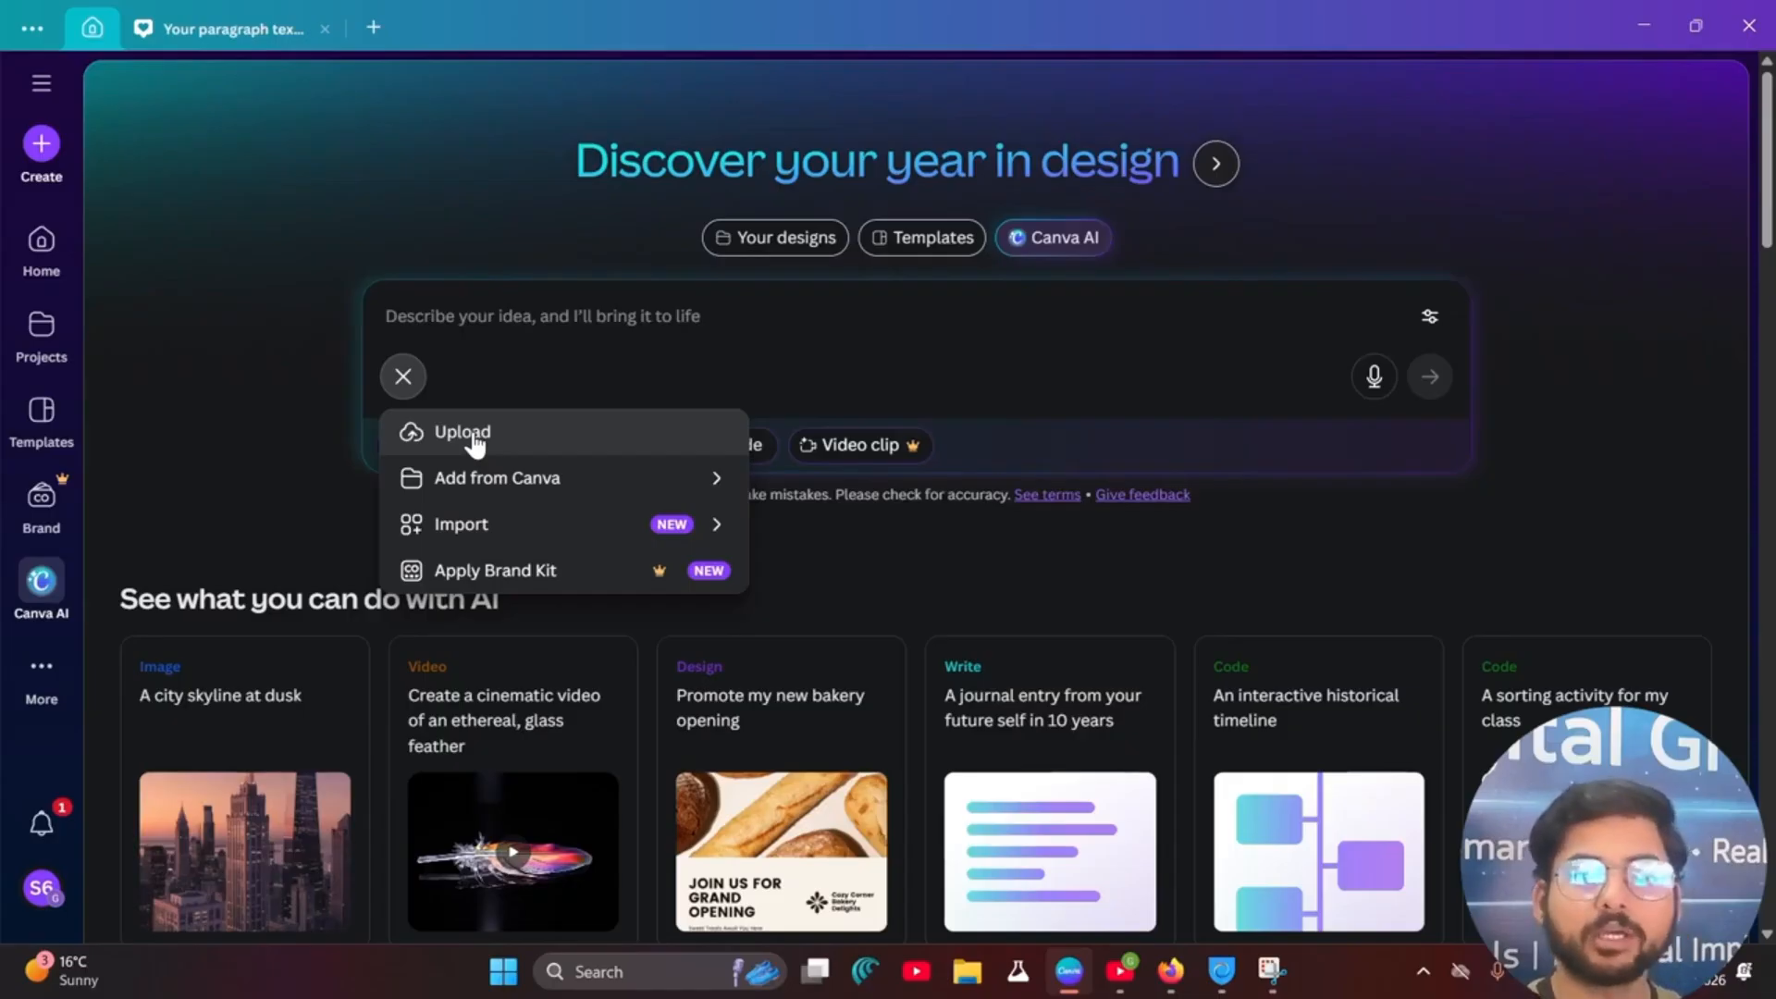
{"action": "left_click", "coordinate": [718, 477]}
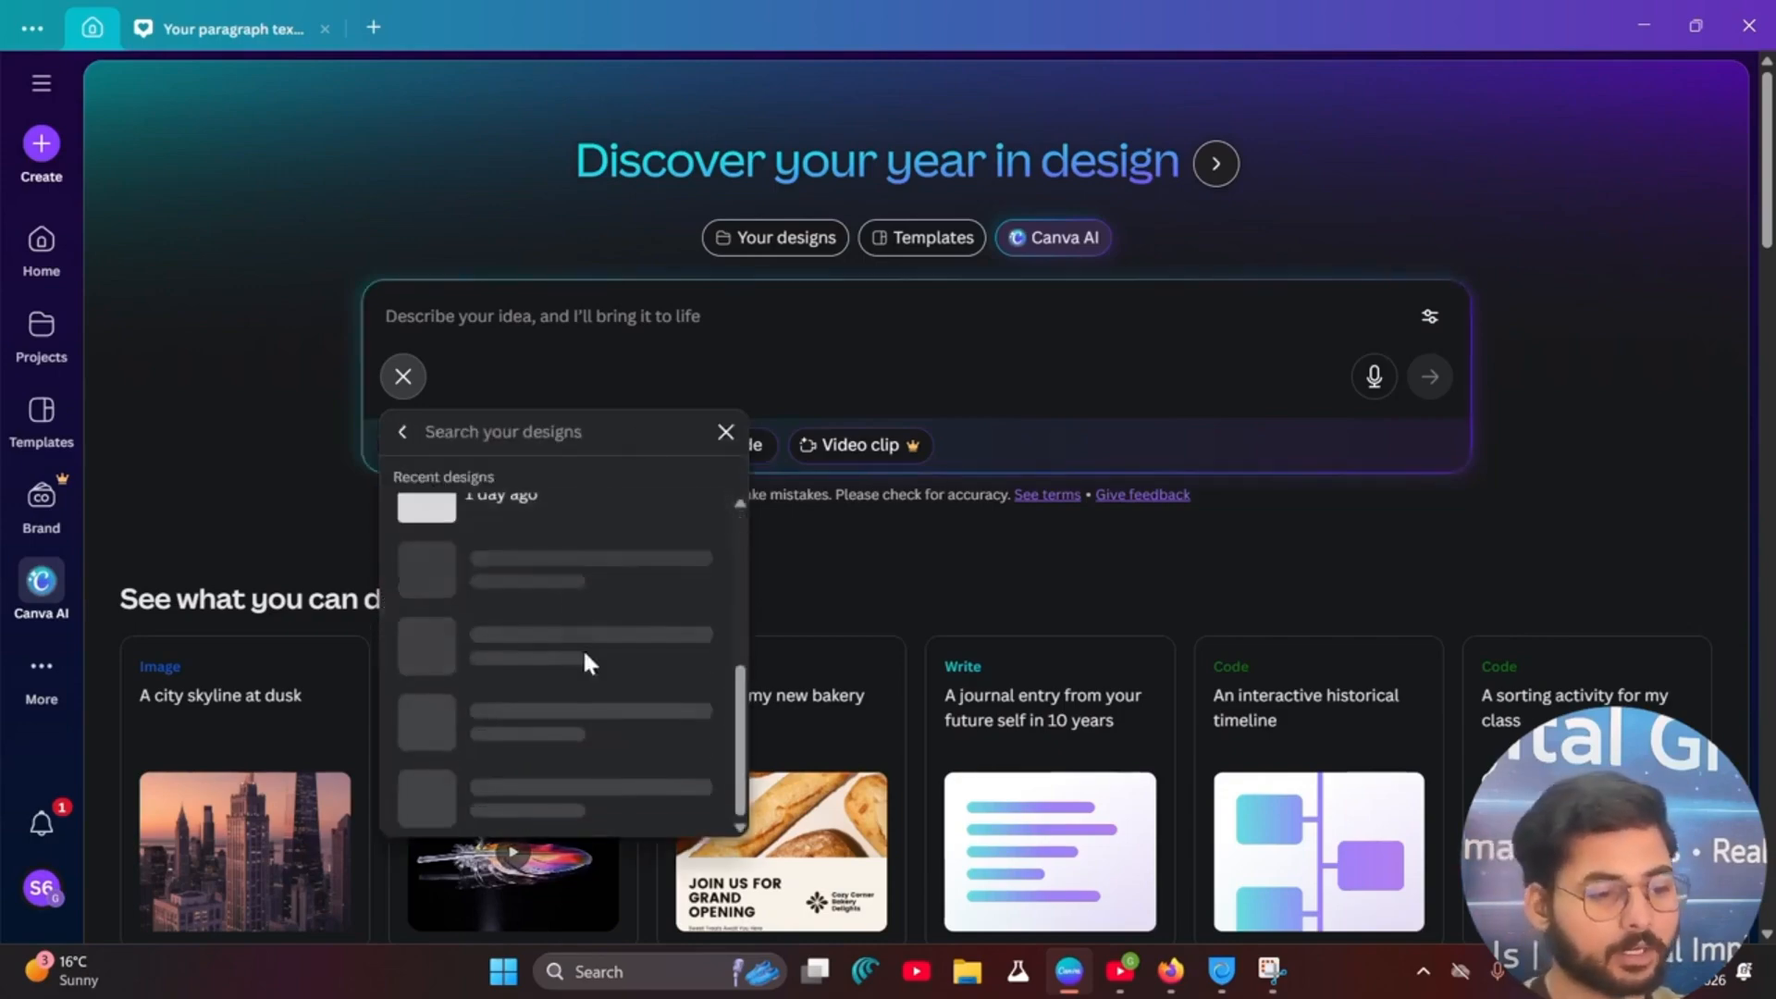
{"action": "scroll", "coordinate": [555, 713], "scroll_direction": "down", "scroll_amount": 5}
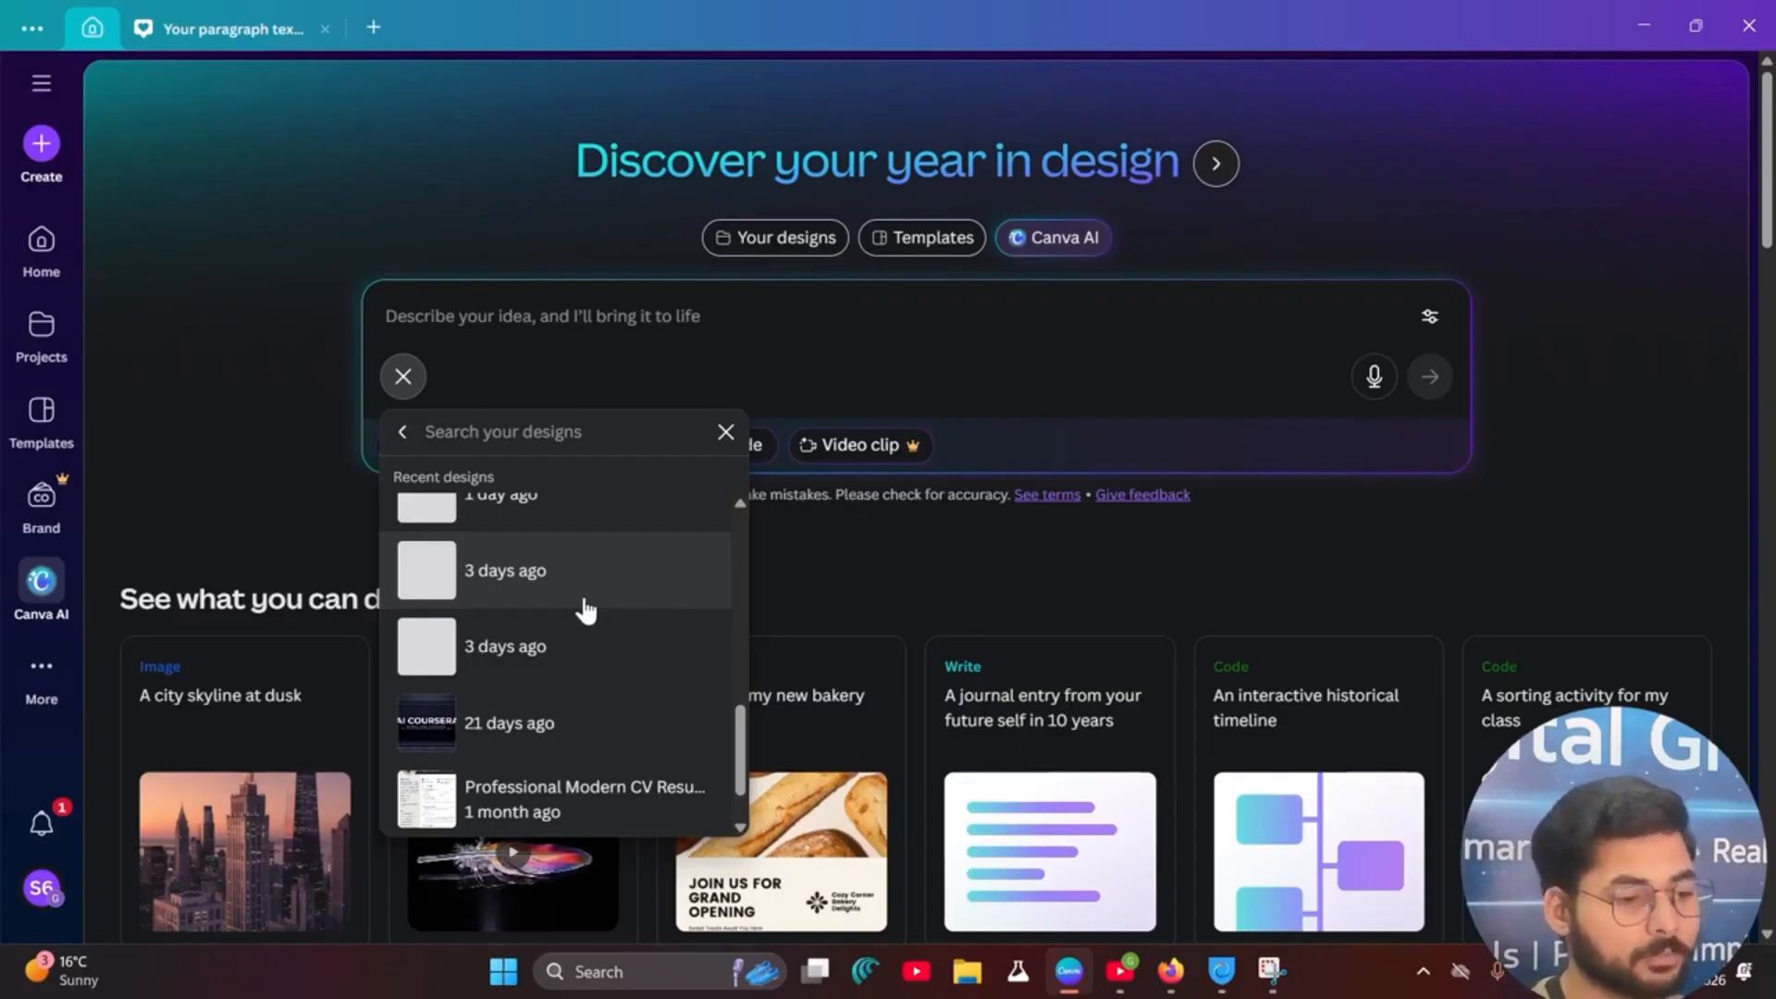
{"action": "left_click", "coordinate": [403, 431]}
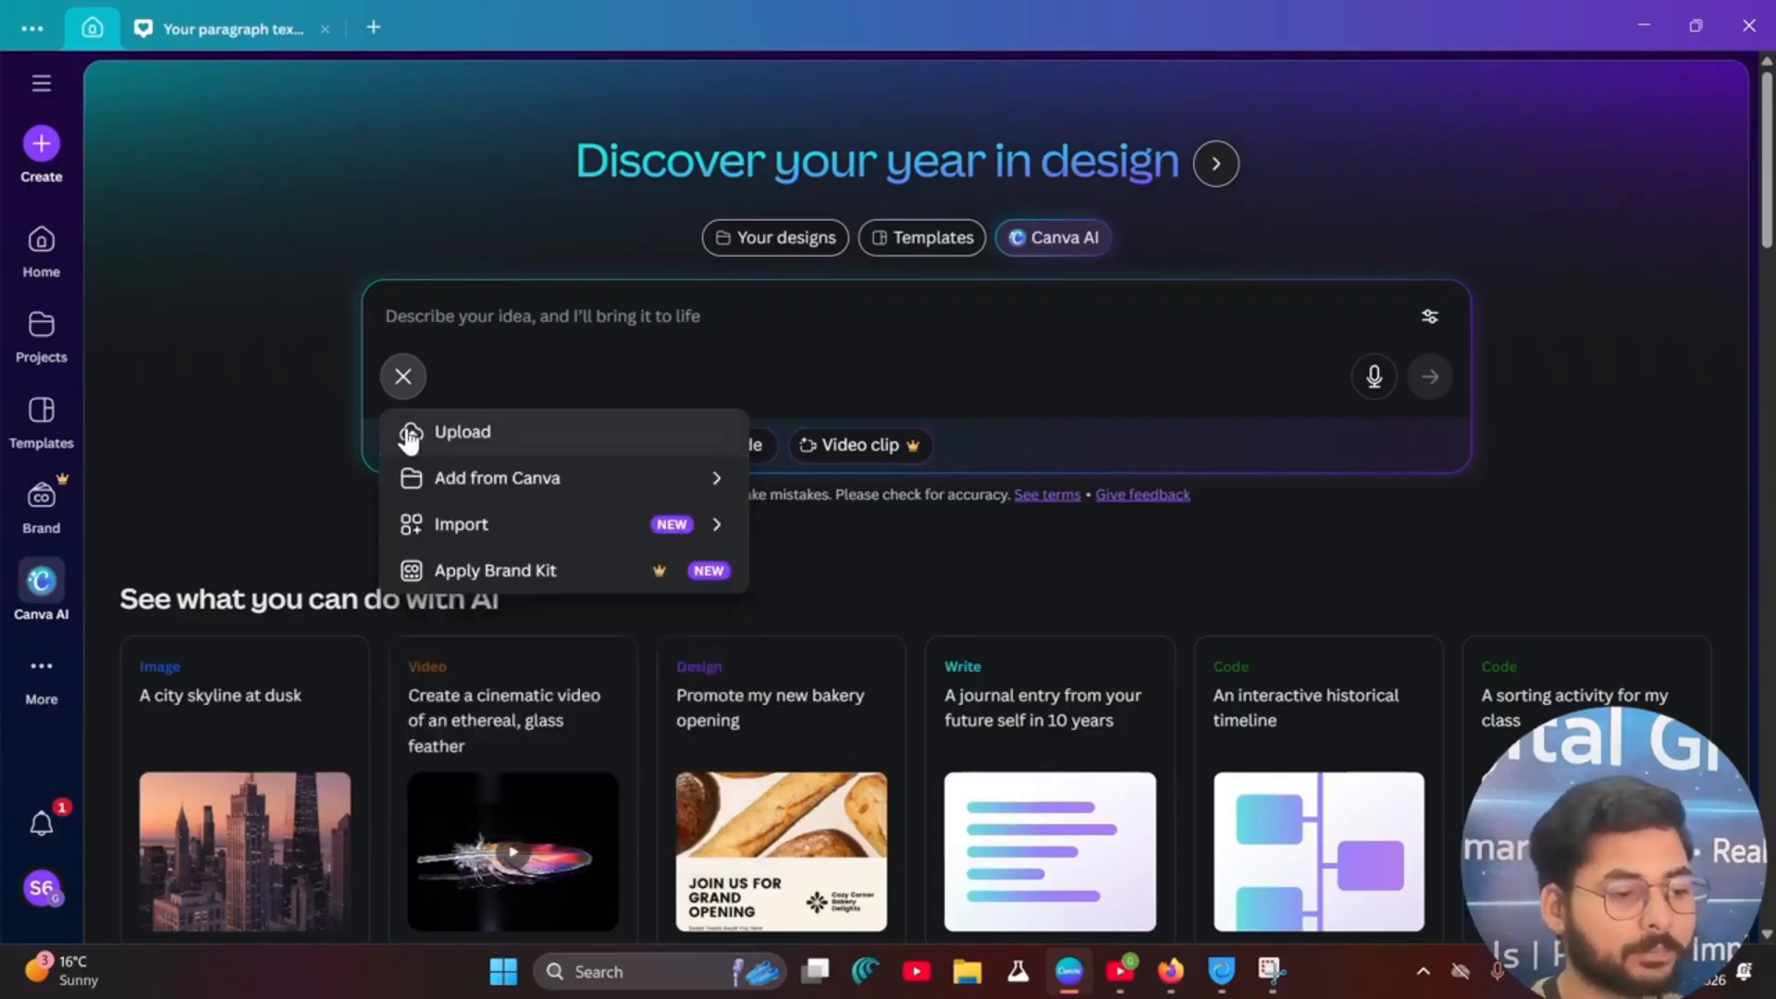
{"action": "left_click", "coordinate": [715, 537]}
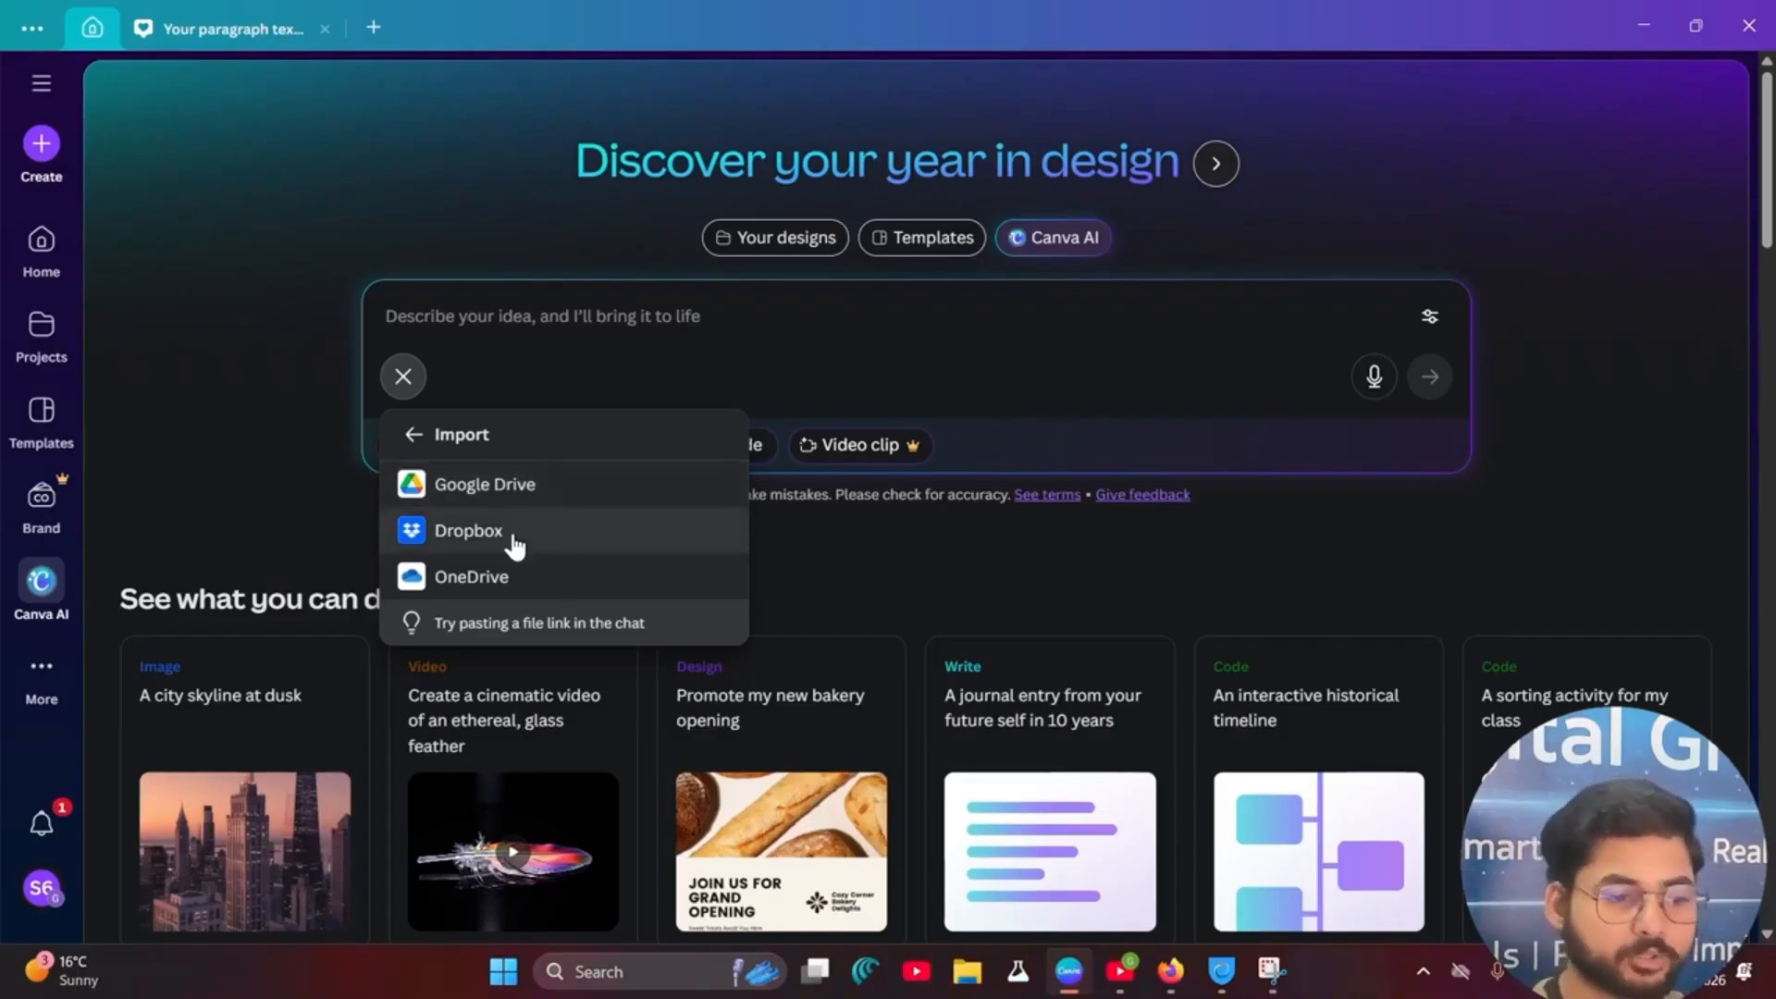
{"action": "left_click", "coordinate": [413, 436]}
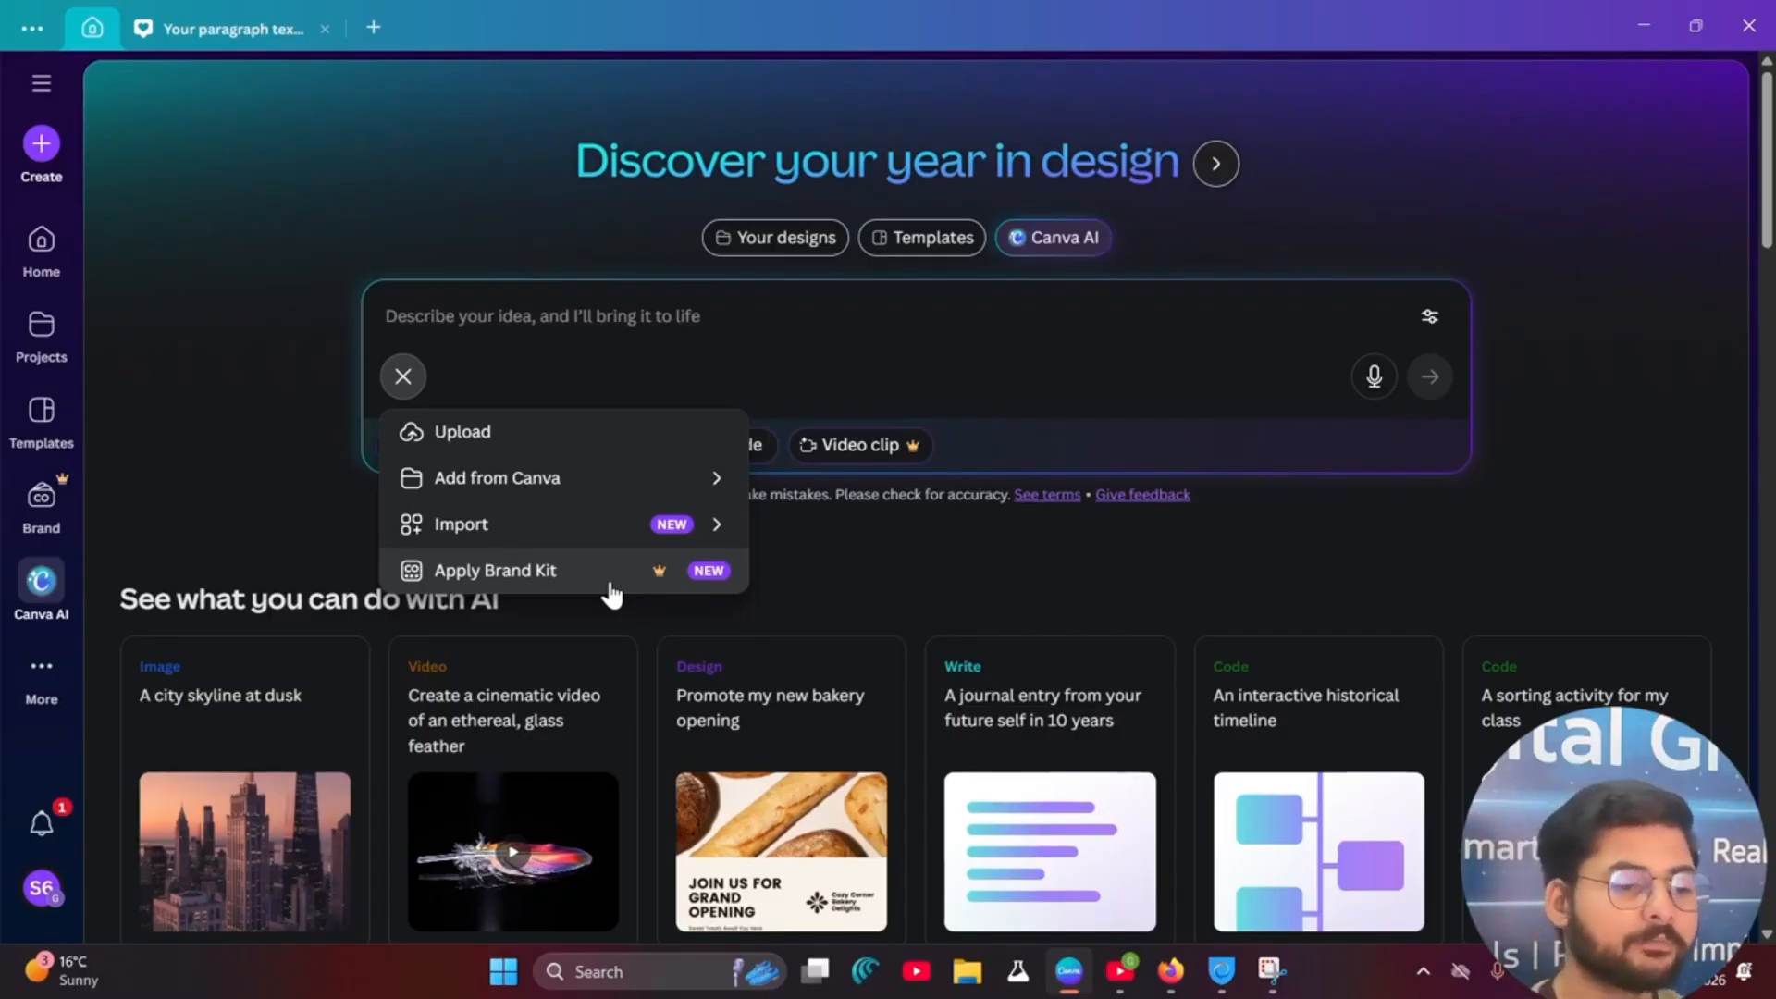
{"action": "left_click", "coordinate": [862, 610]}
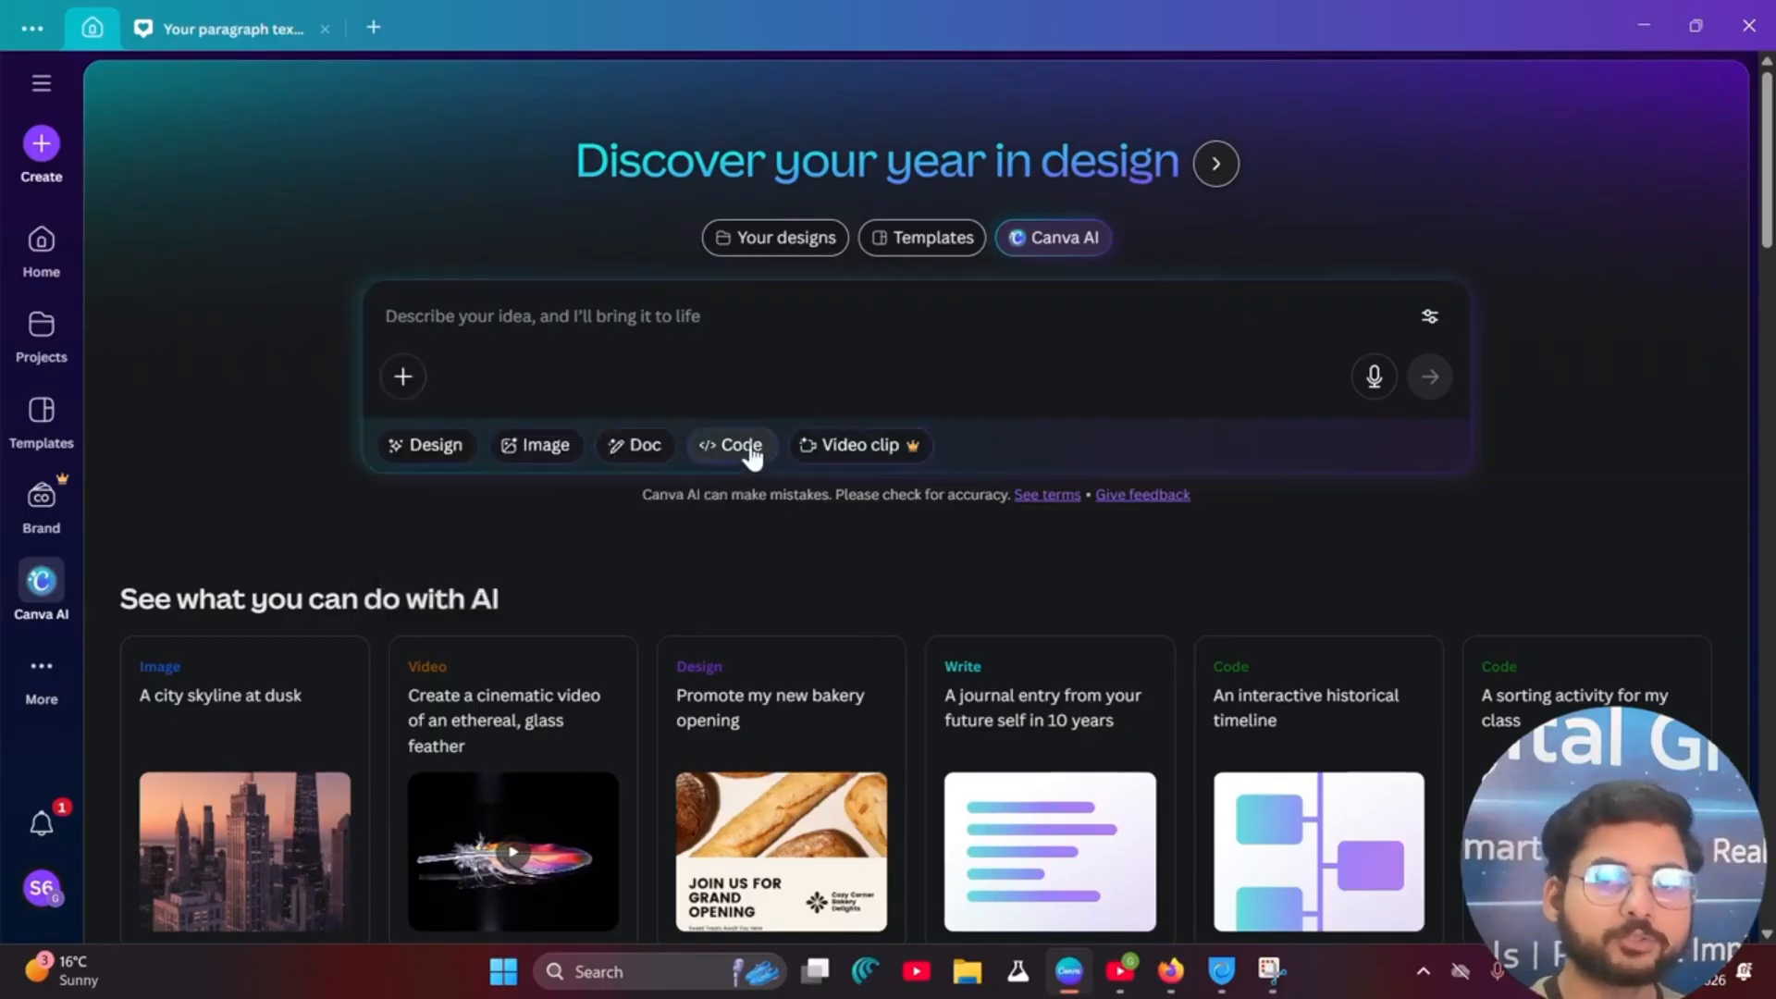
{"action": "left_click", "coordinate": [436, 451]}
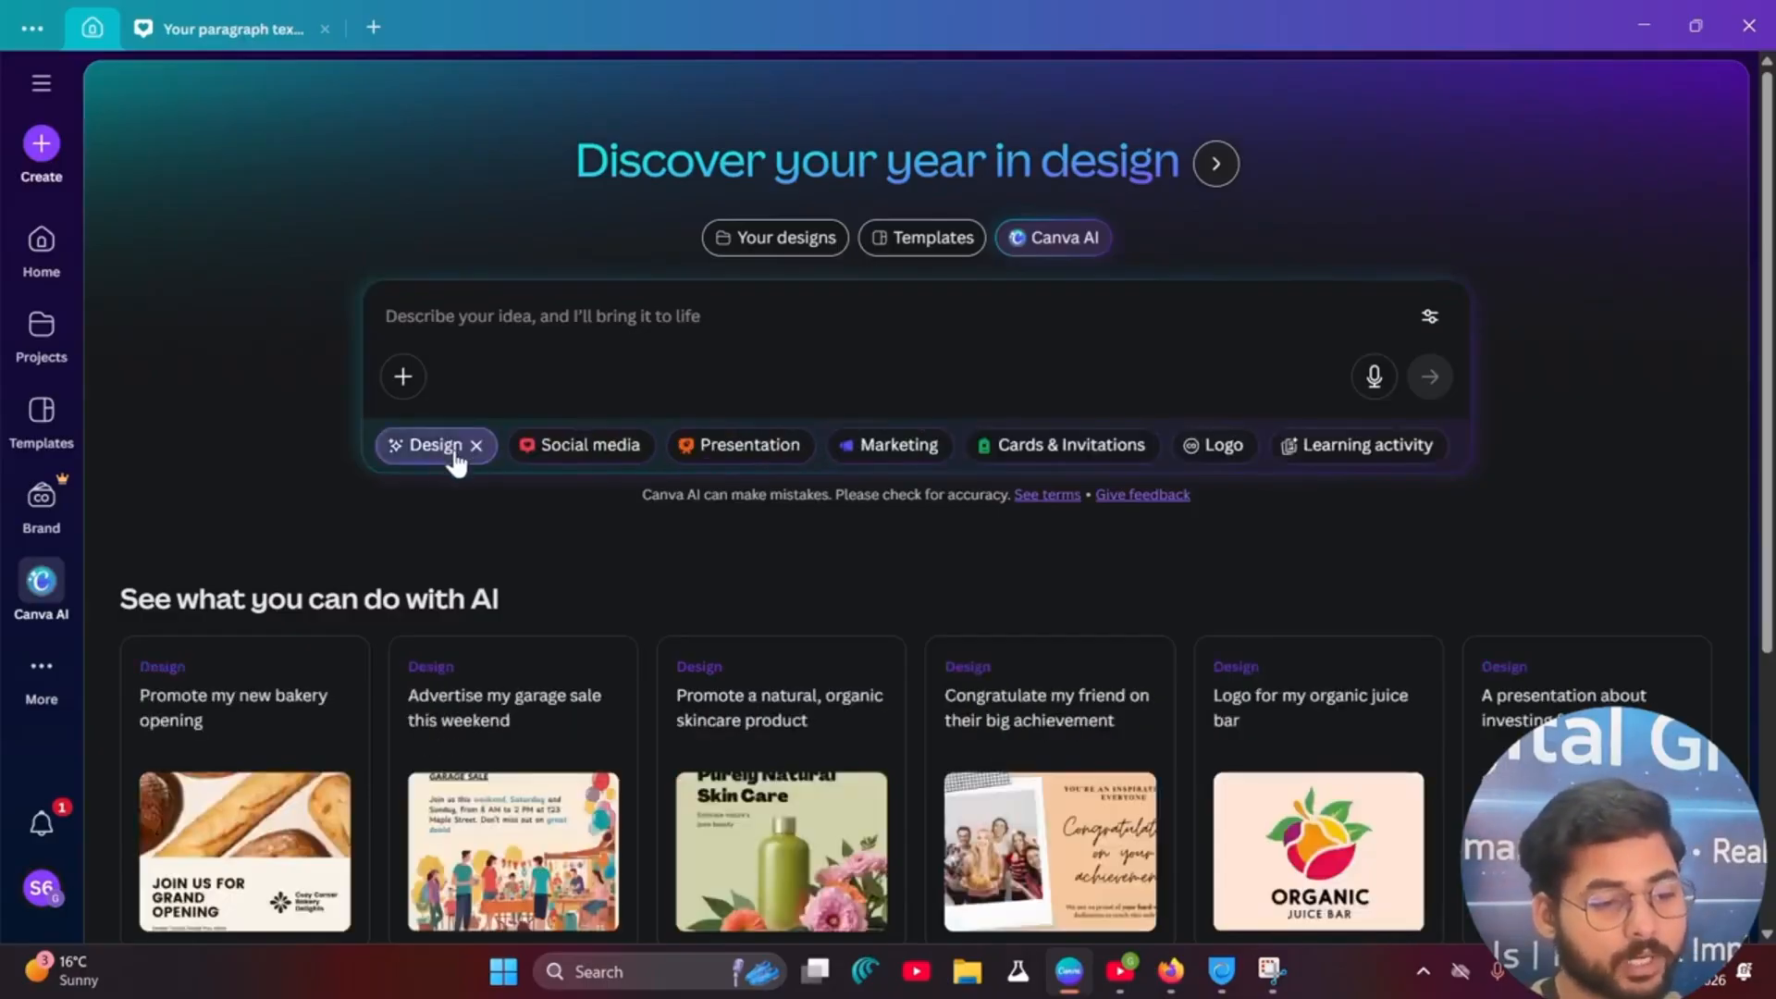
{"action": "left_click", "coordinate": [1223, 446]}
{"action": "left_click", "coordinate": [485, 316]}
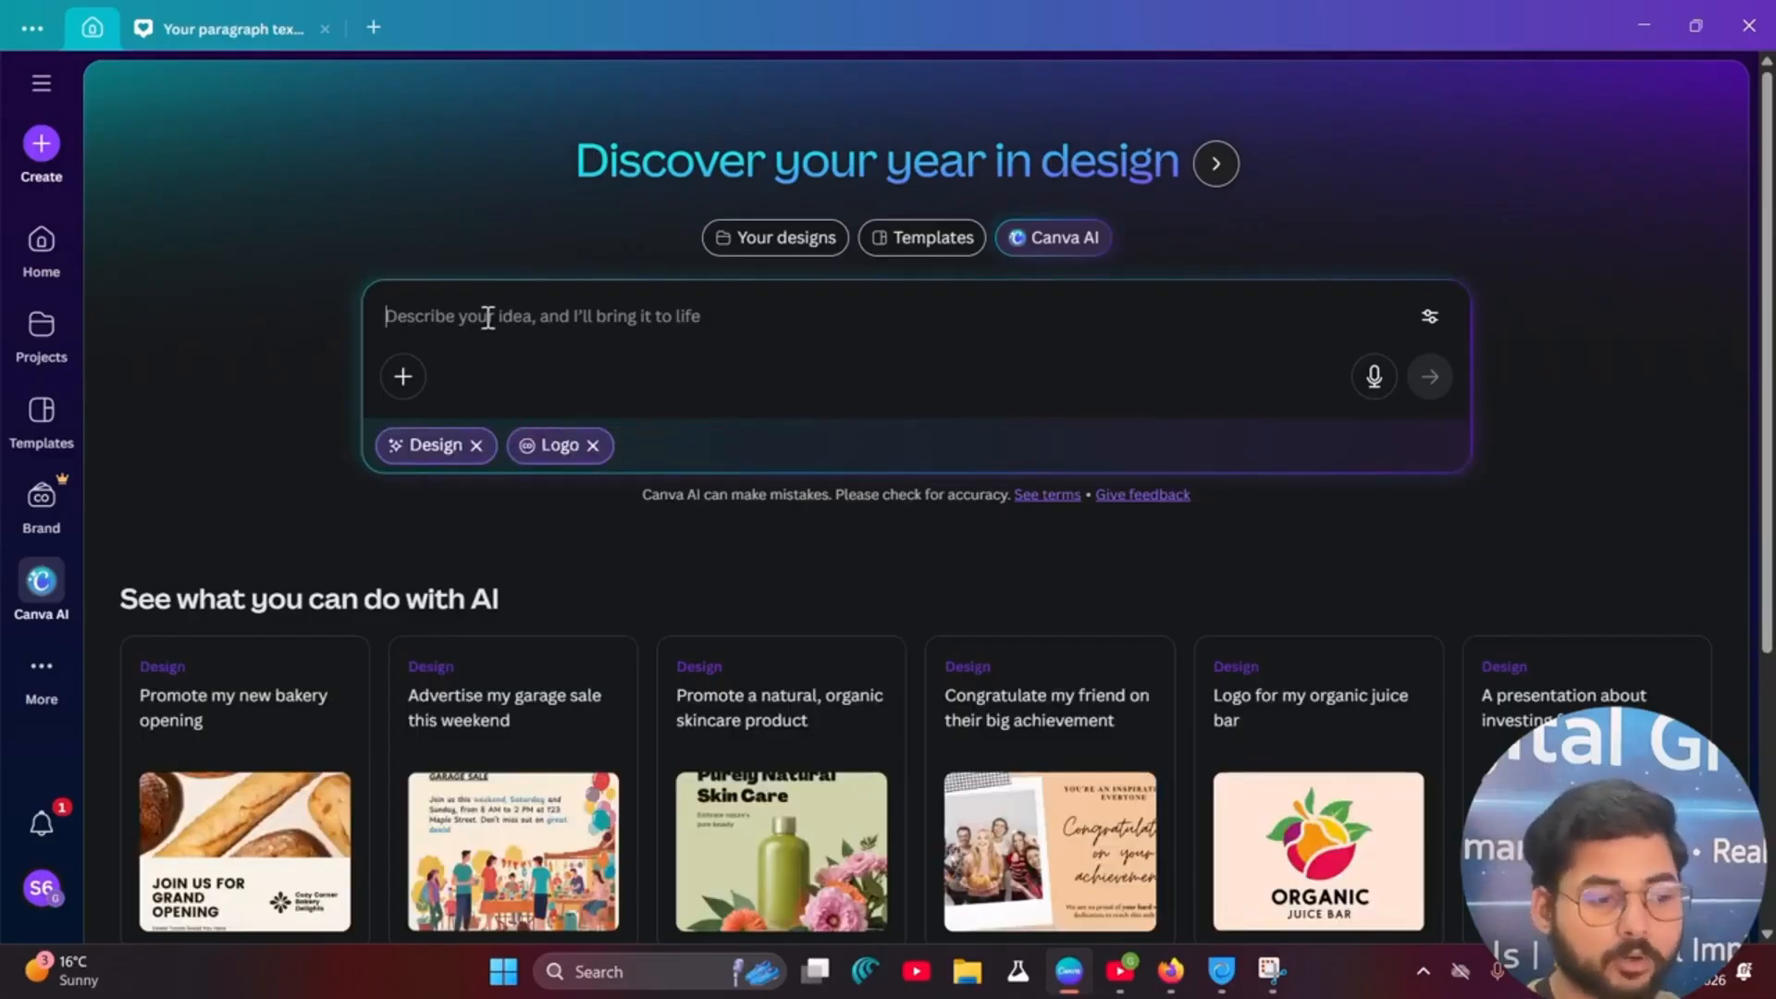
{"action": "left_click", "coordinate": [476, 445]}
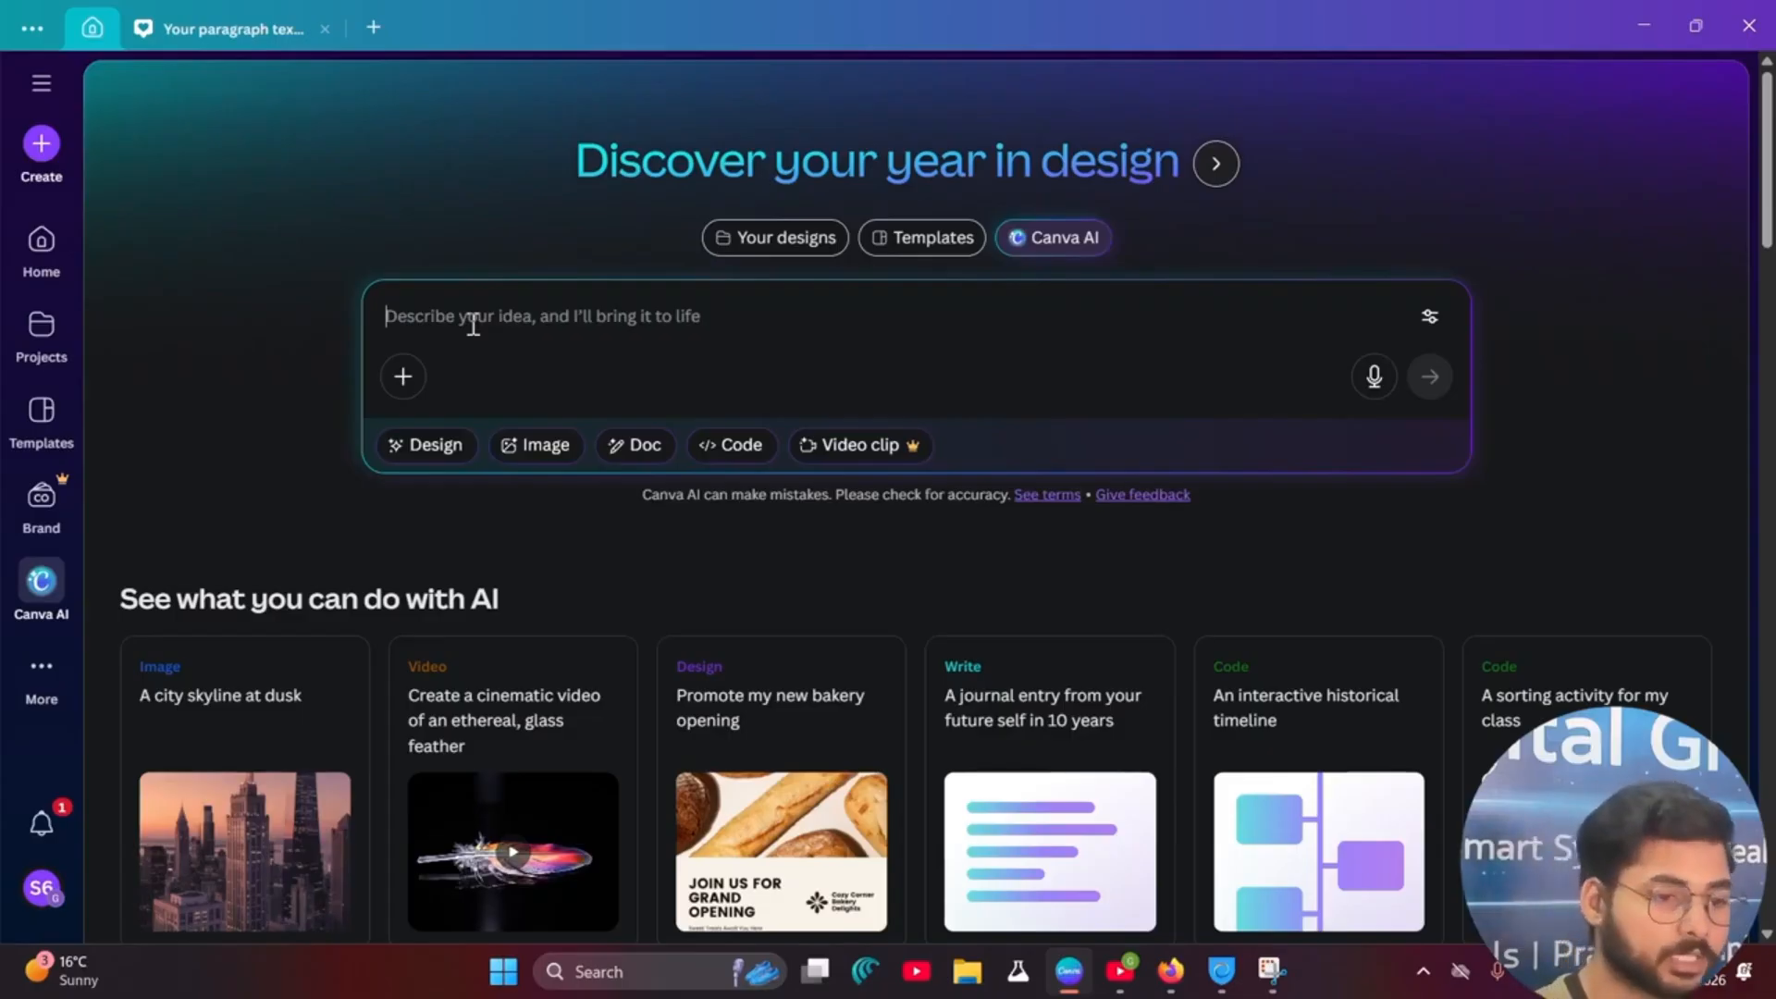
Step: Ask Canva AI to "create a logo for aicoursera" and specify "modern type logo and blue color pattern and also i used for my website"
{"action": "type", "text": "create a logo for aicu.store"}
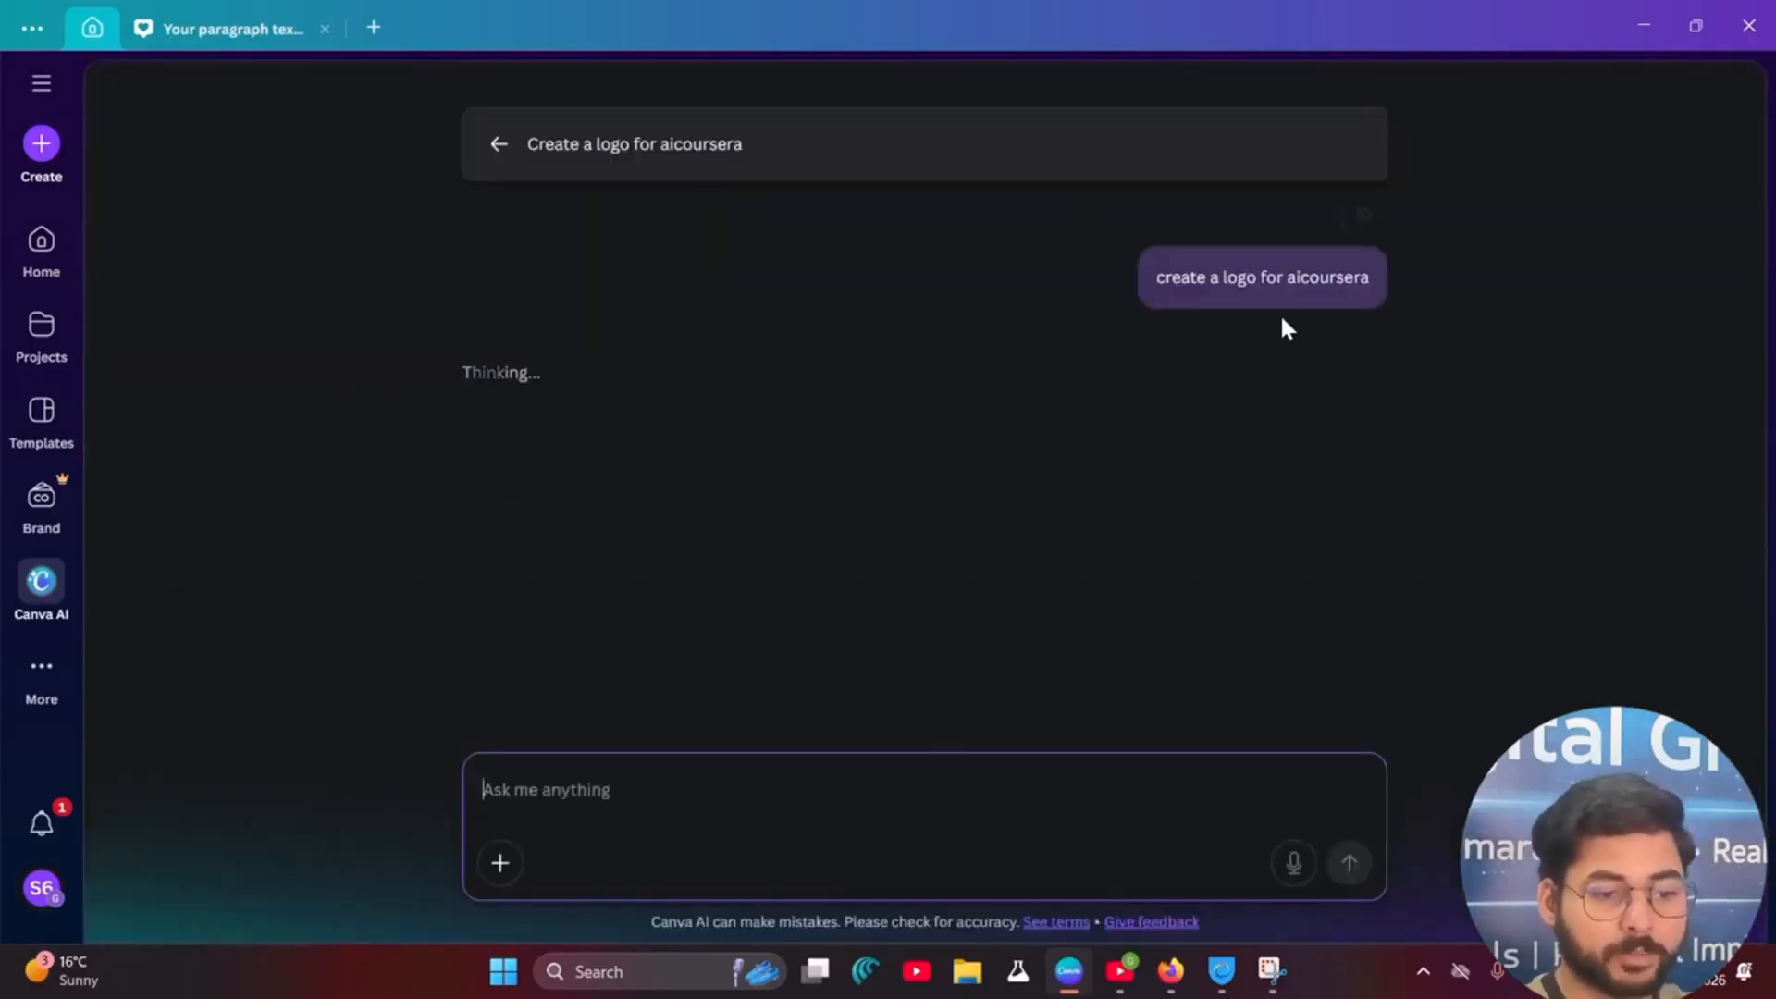
{"action": "mouse_move", "coordinate": [1231, 298]}
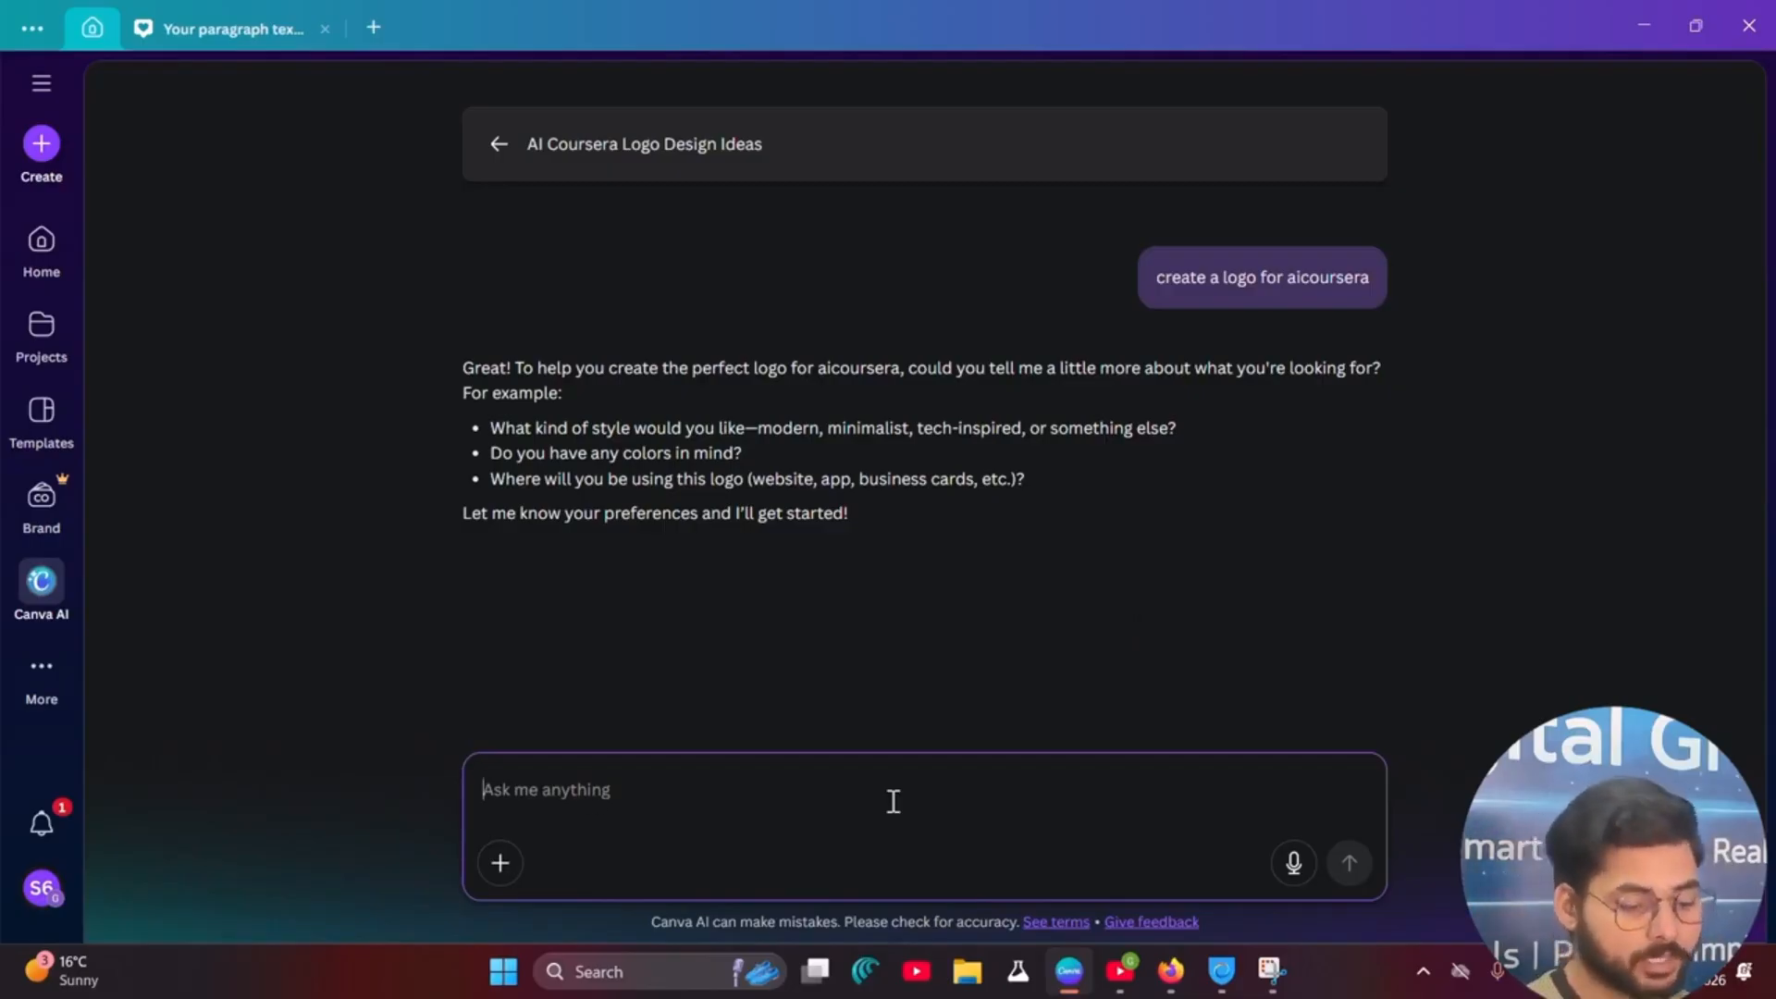
{"action": "type", "text": "modern"}
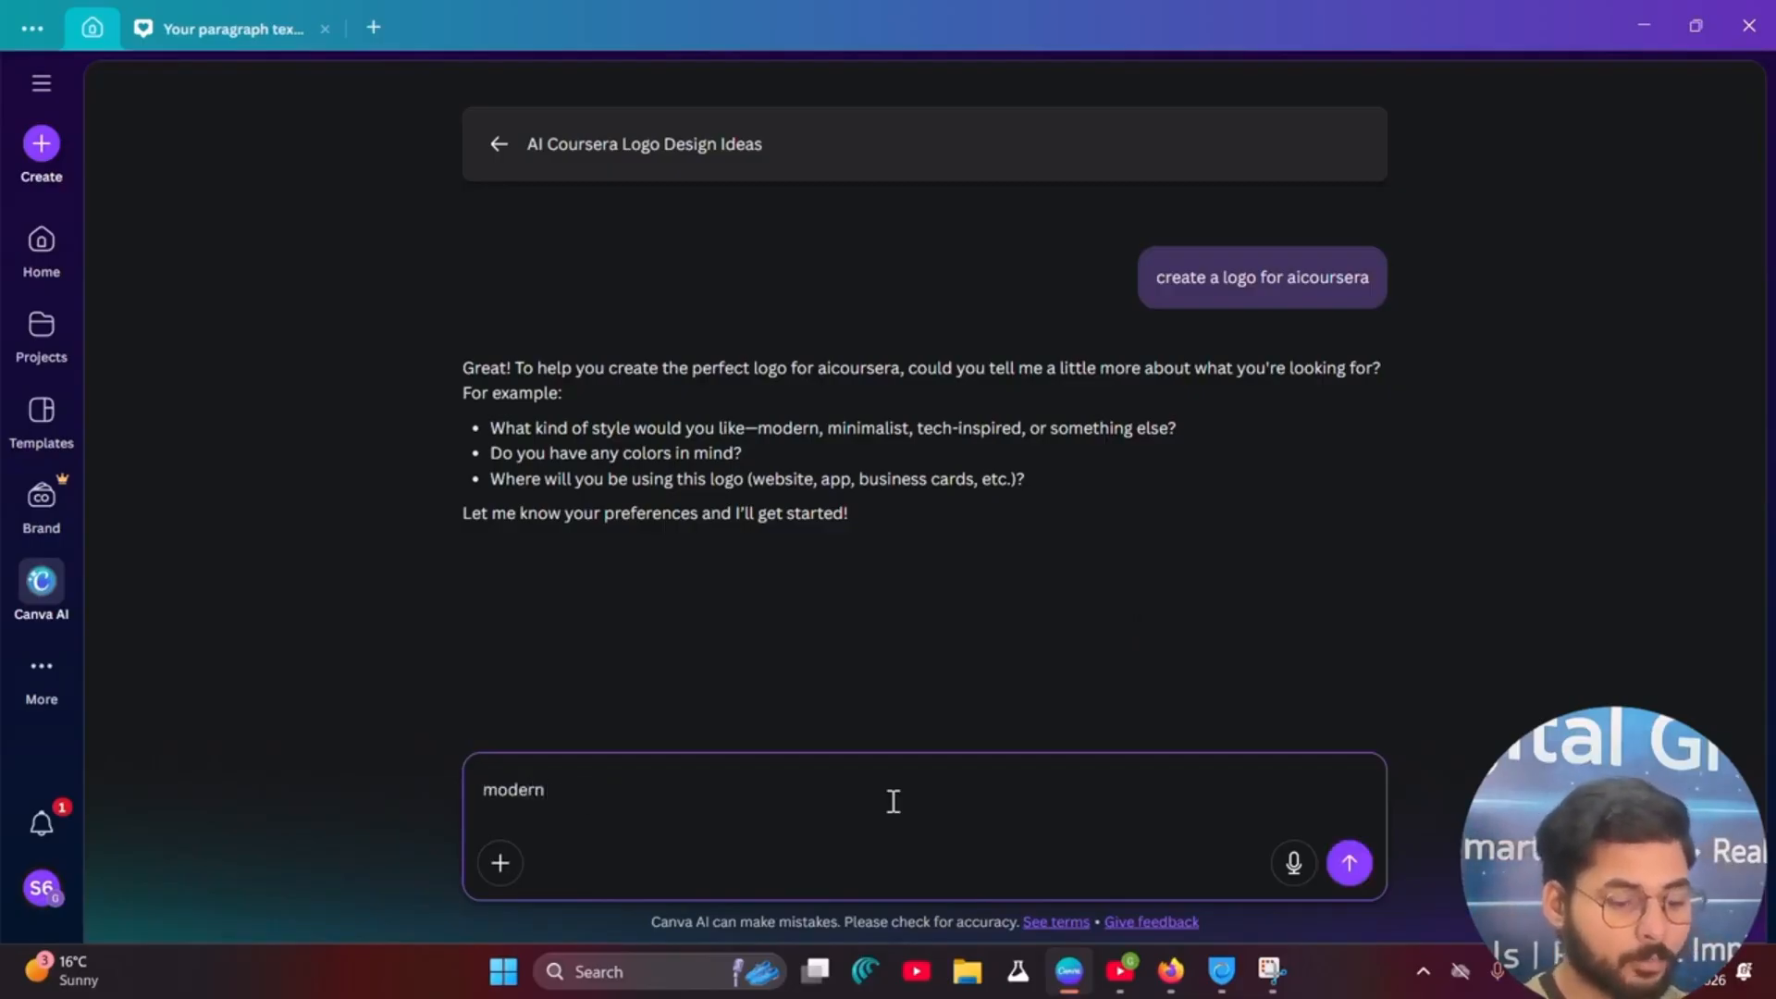
{"action": "type", "text": " type logo"}
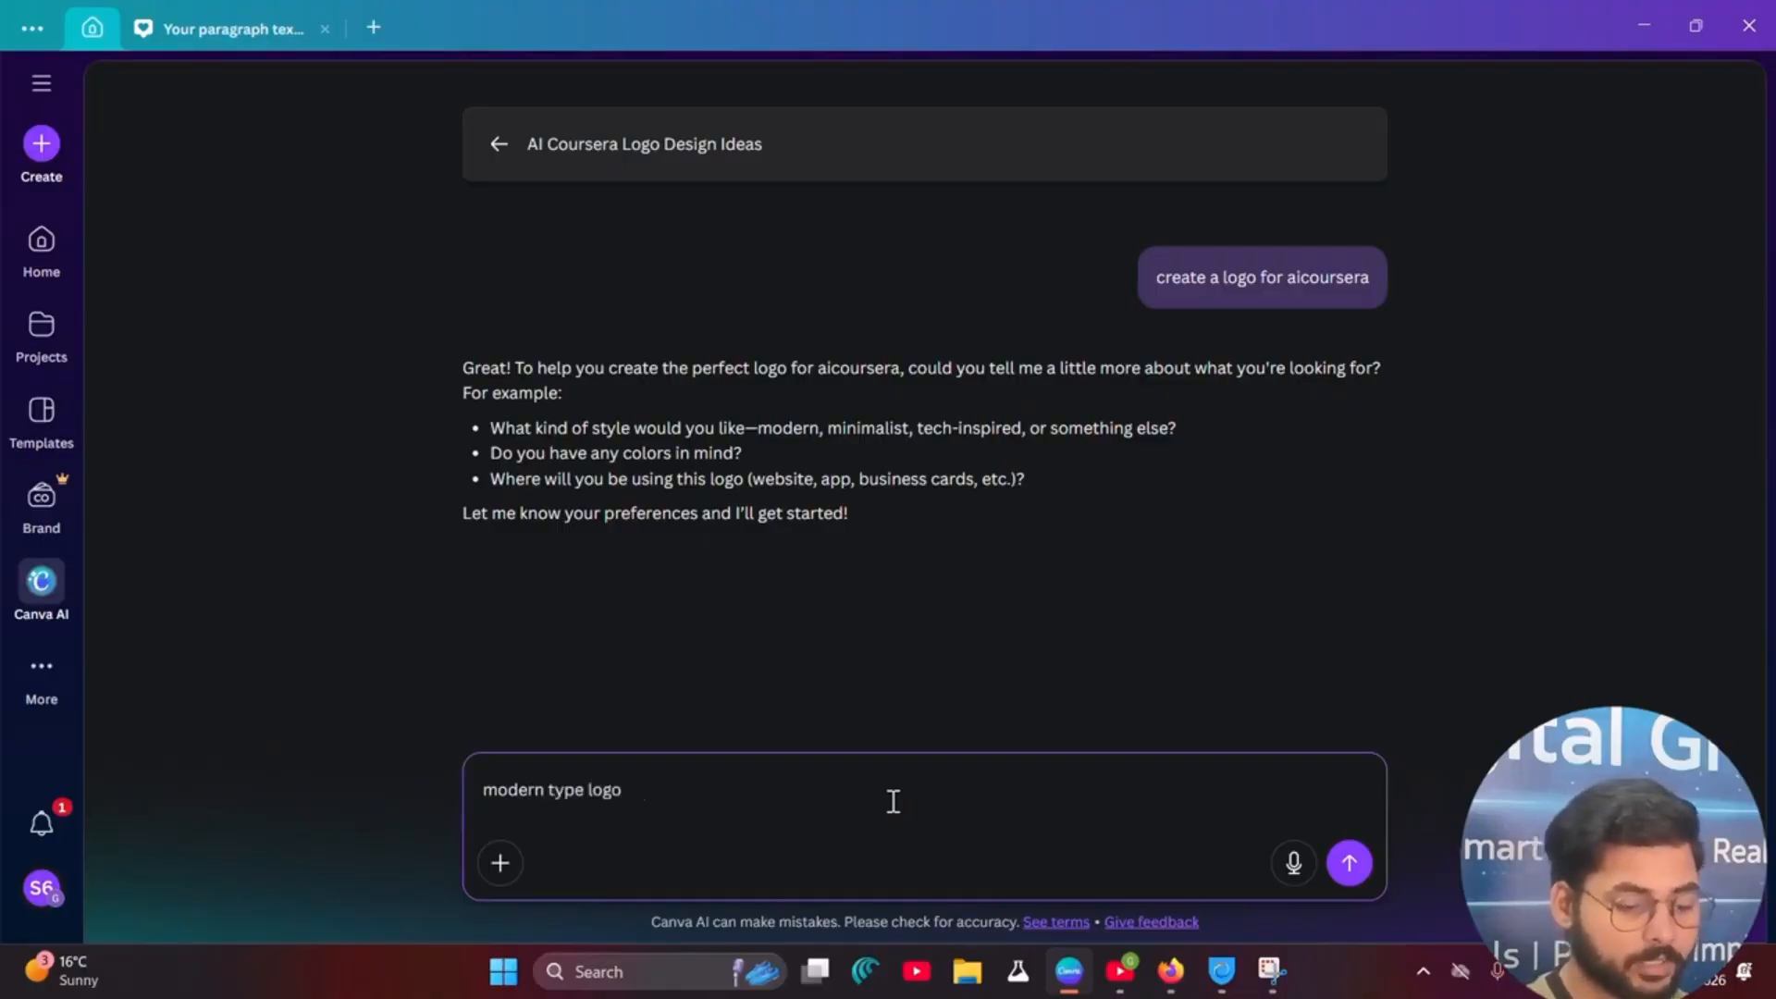
{"action": "type", "text": " and "}
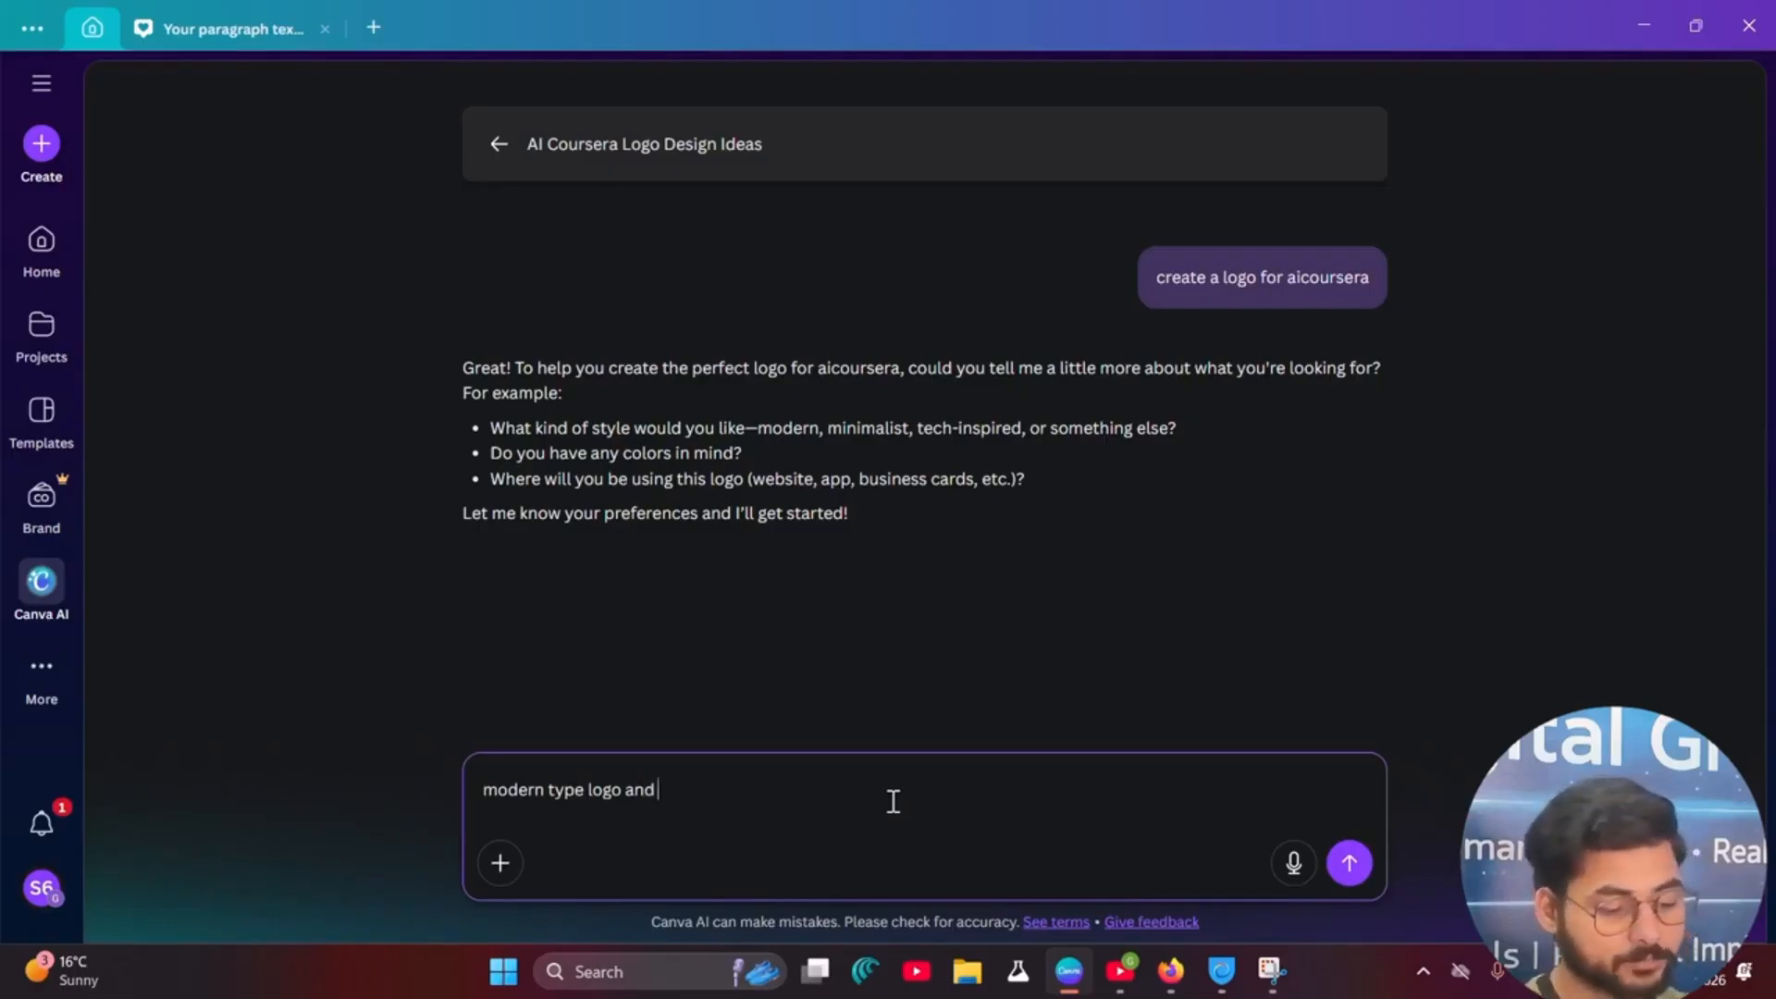
{"action": "type", "text": "blue color pattern and also i used for my website"}
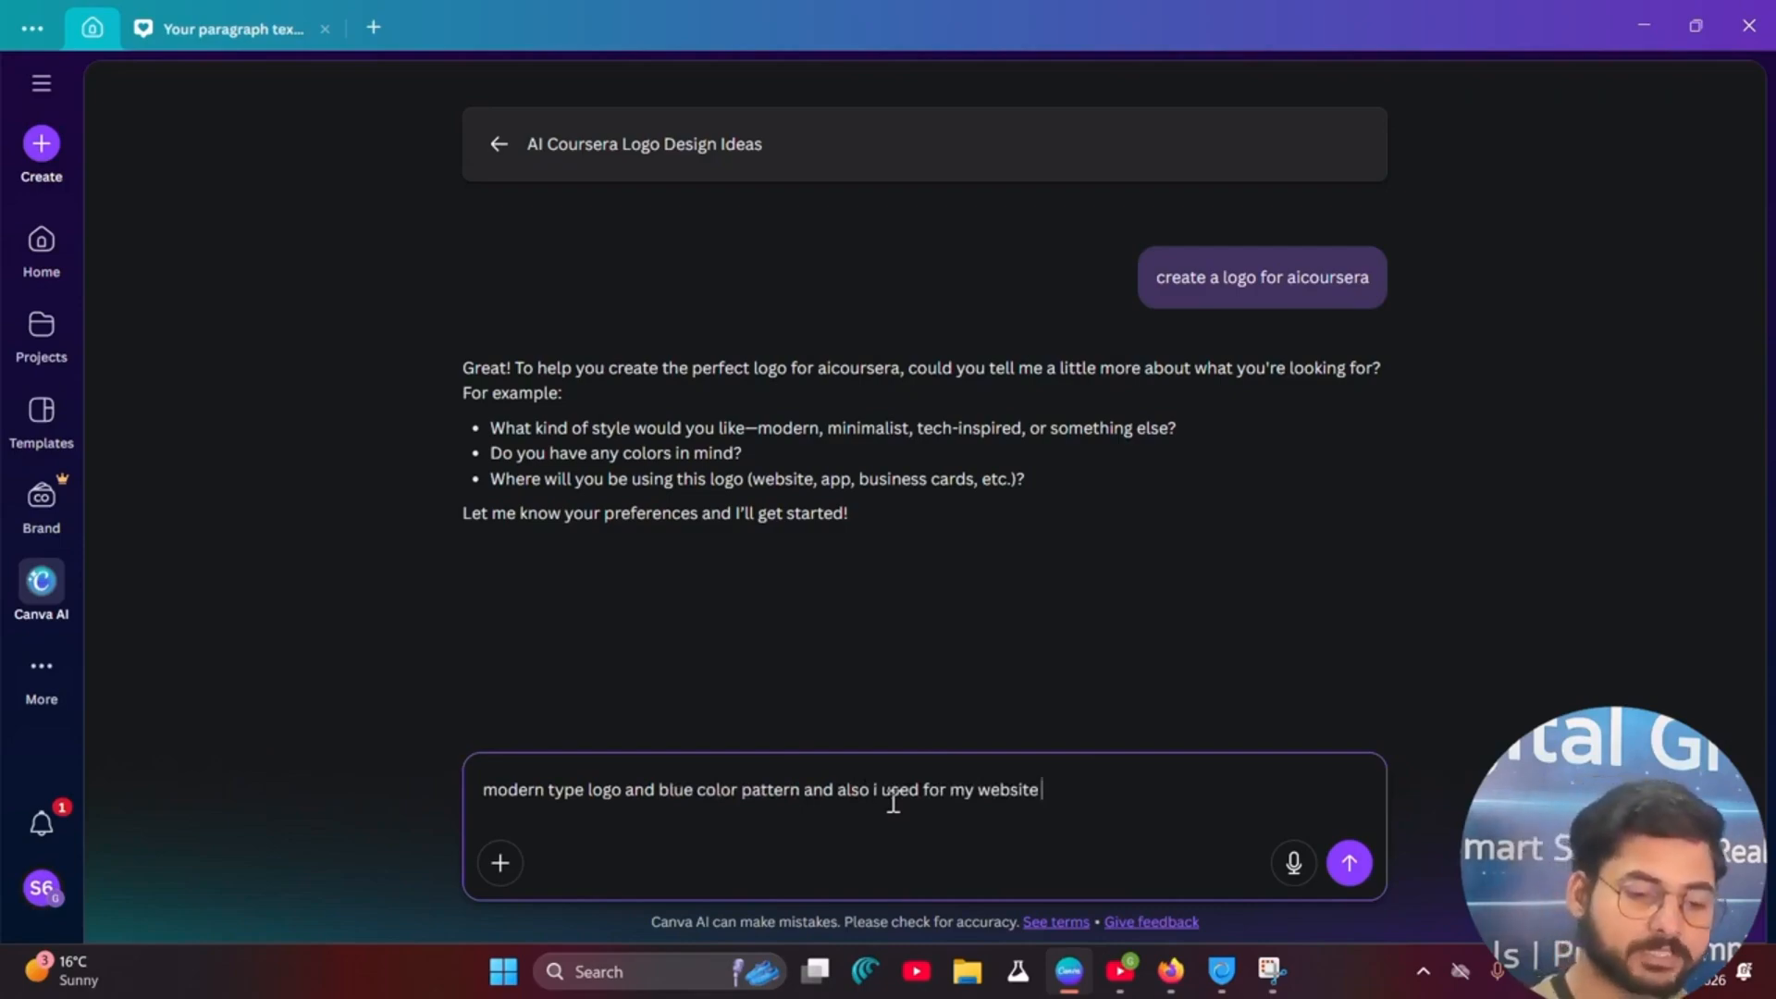
{"action": "key", "text": "Return"}
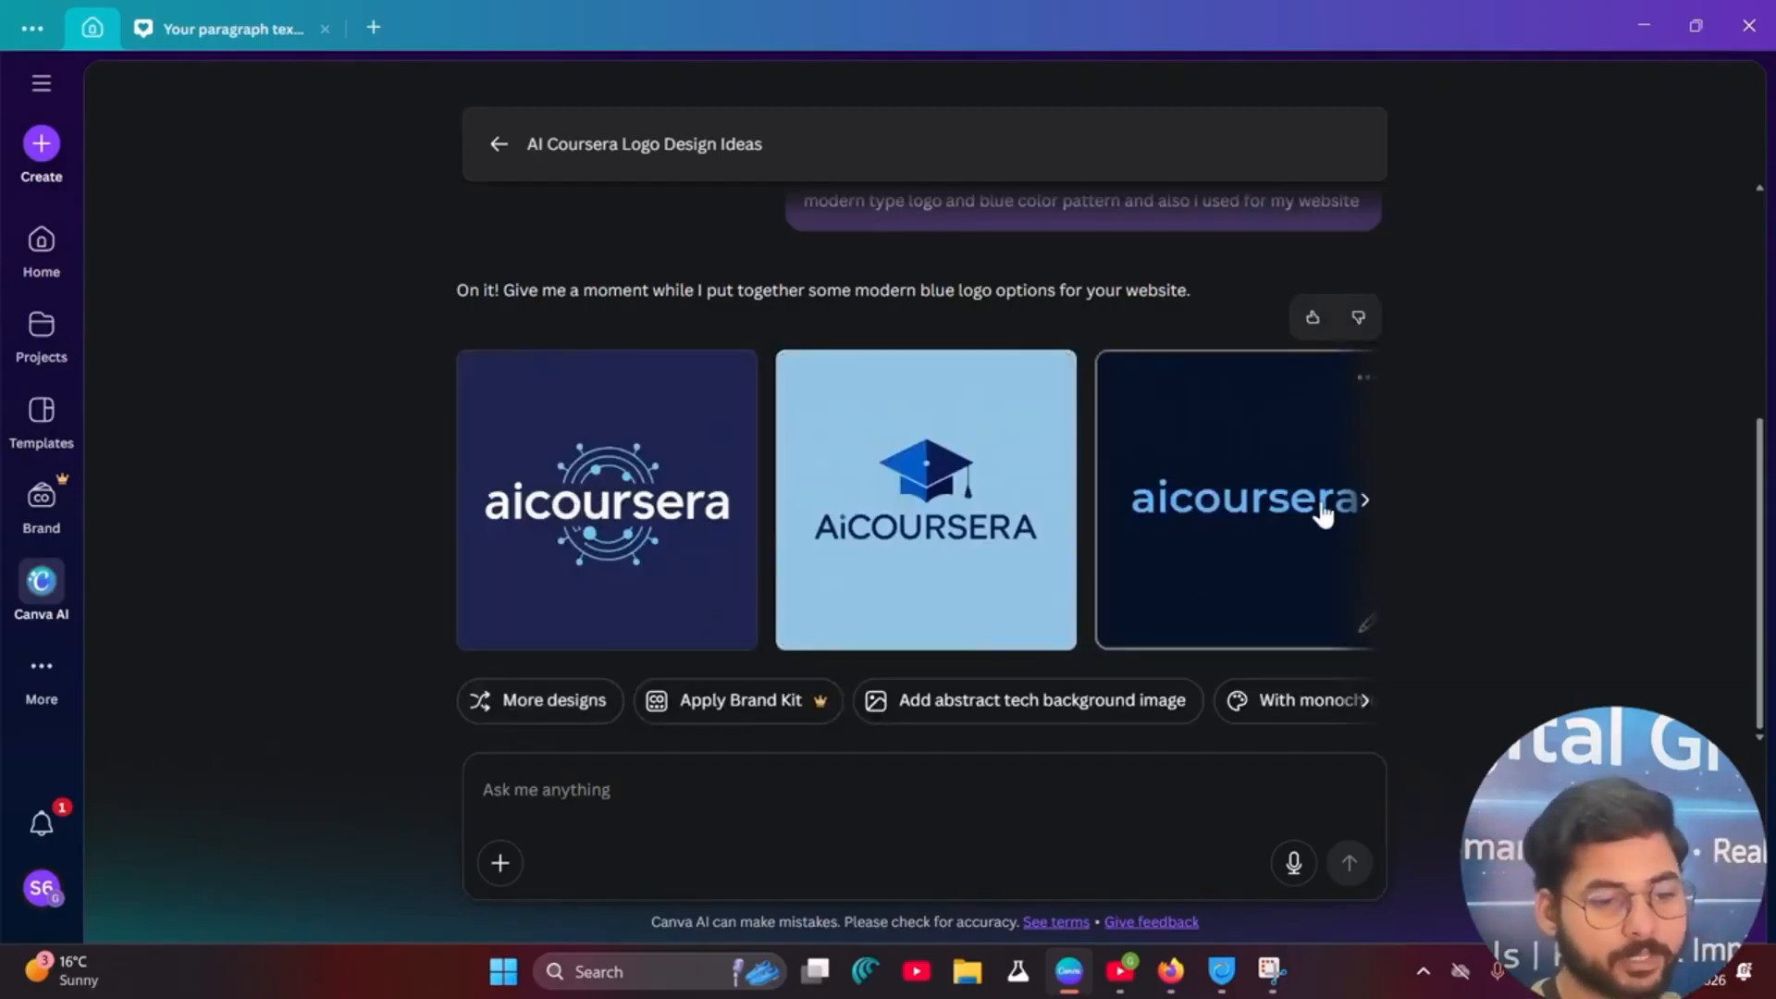
Step: Look through the generated aicoursera logo options from first to last
{"action": "left_click", "coordinate": [1367, 501]}
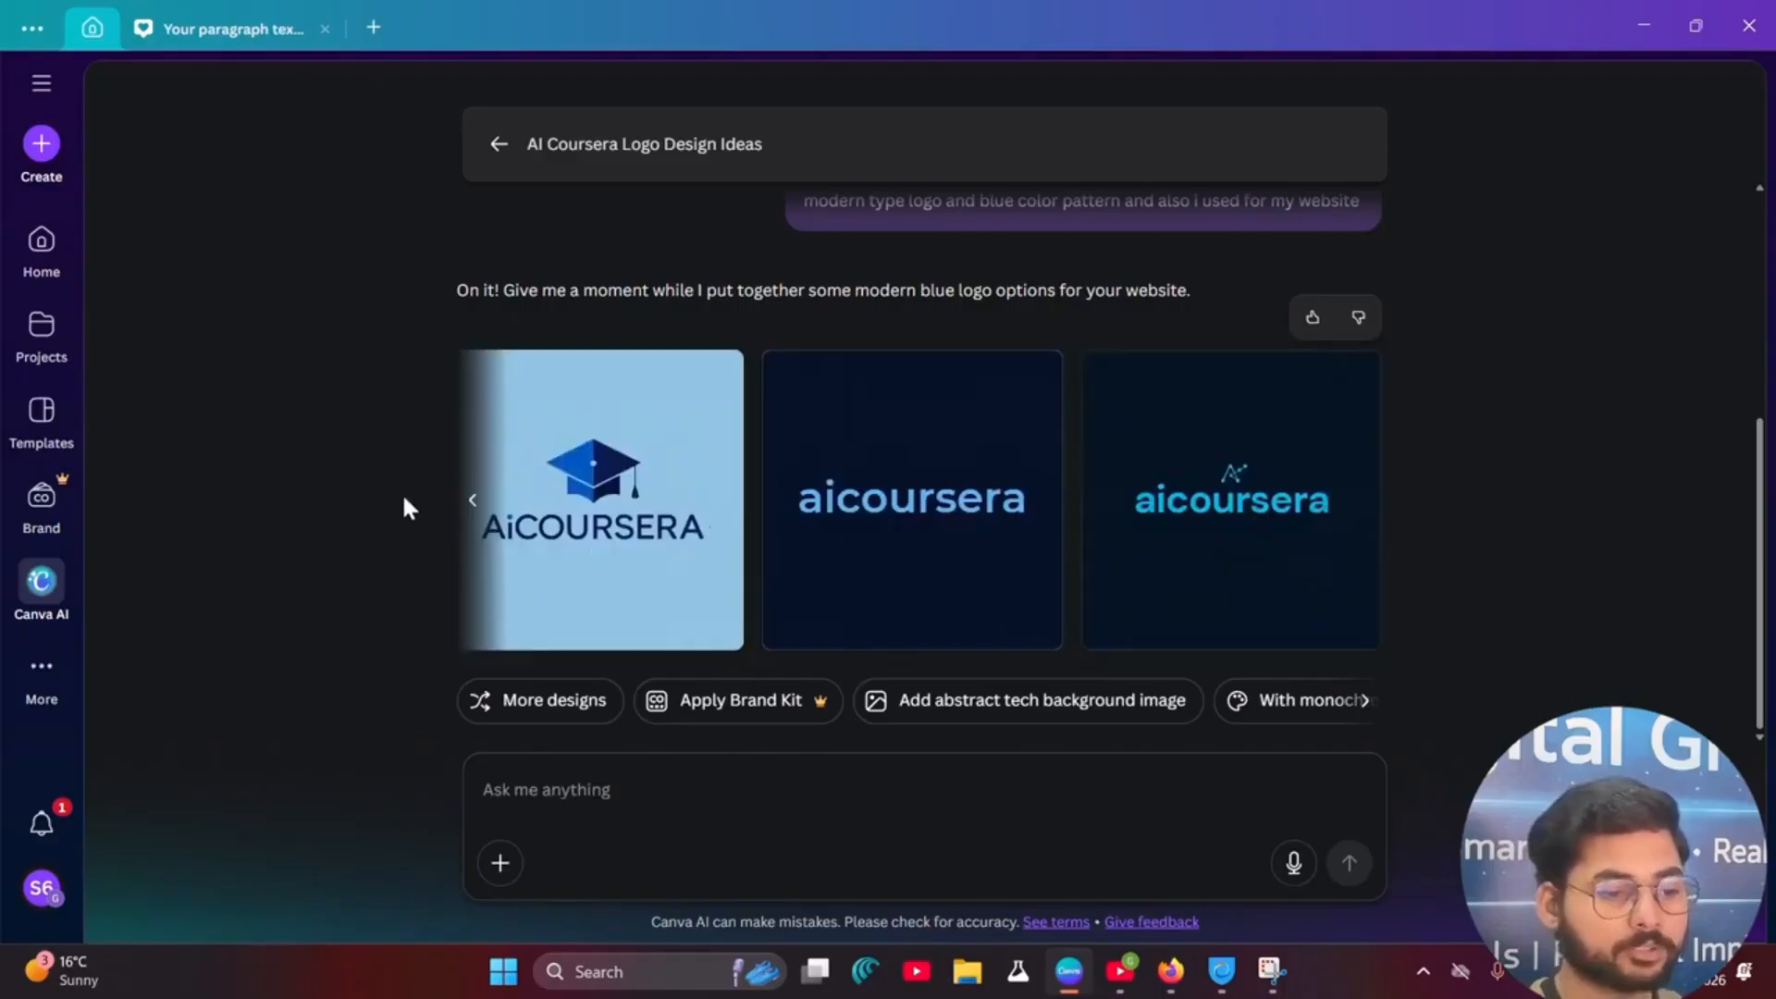
{"action": "left_click", "coordinate": [471, 502]}
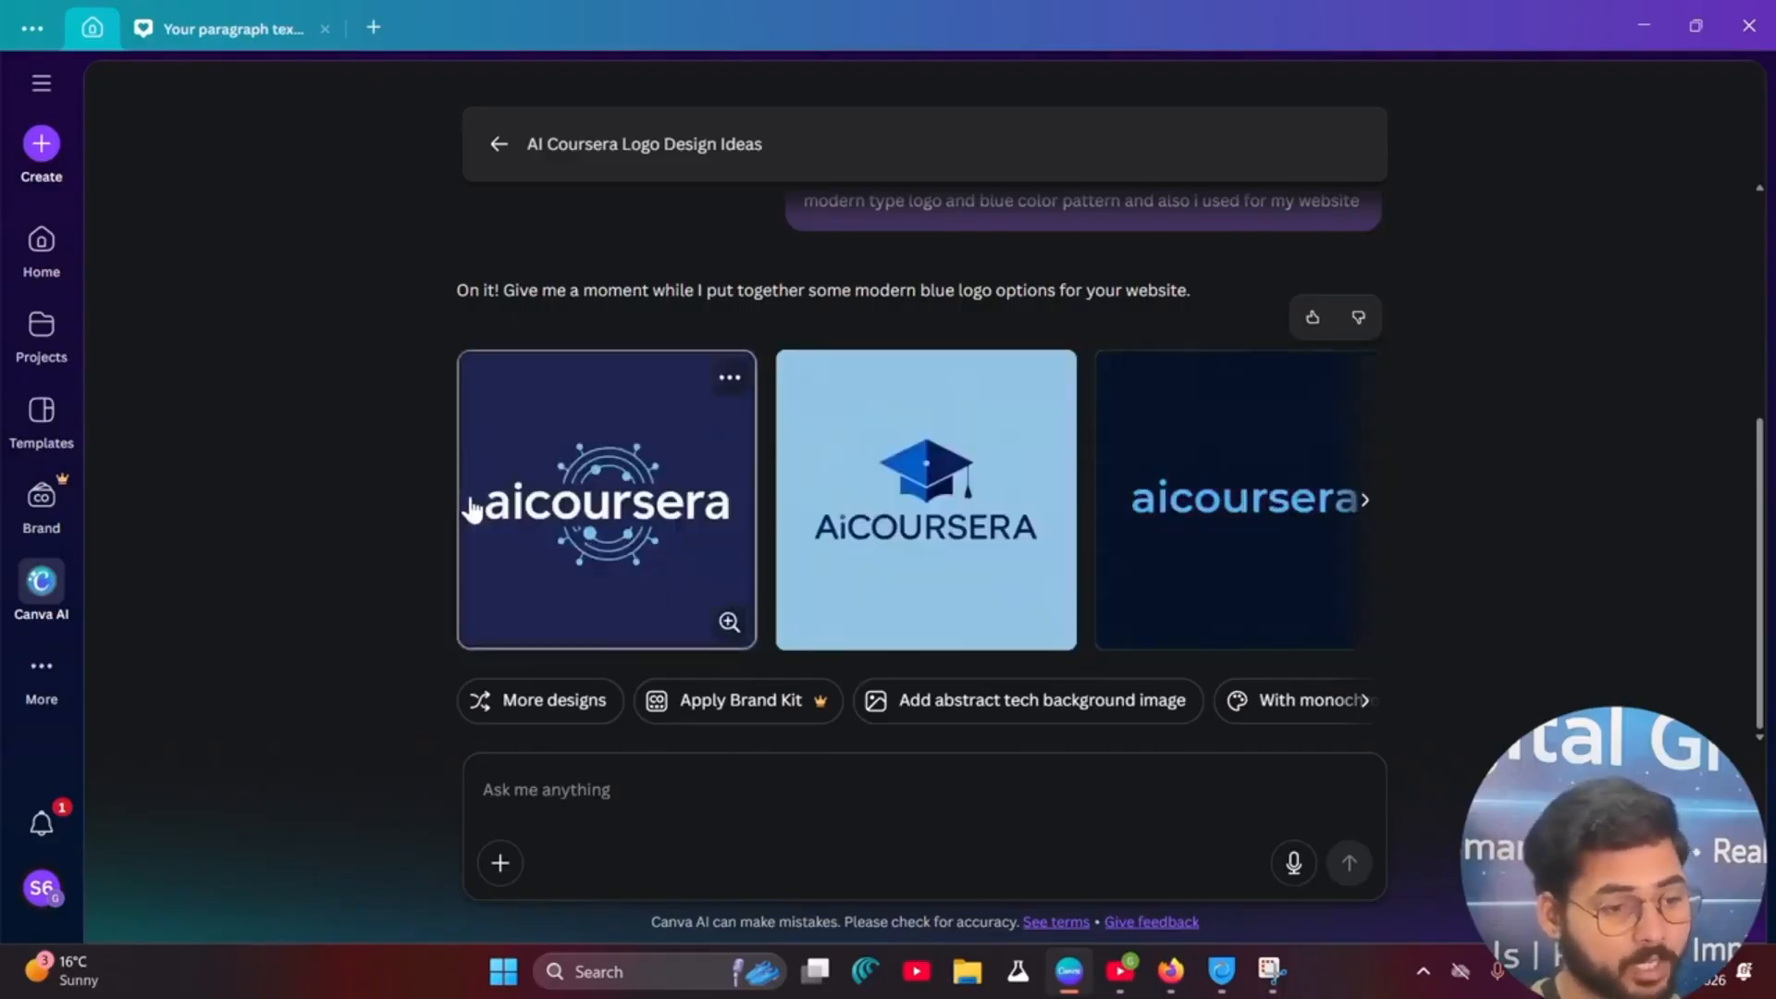
{"action": "left_click", "coordinate": [1364, 501]}
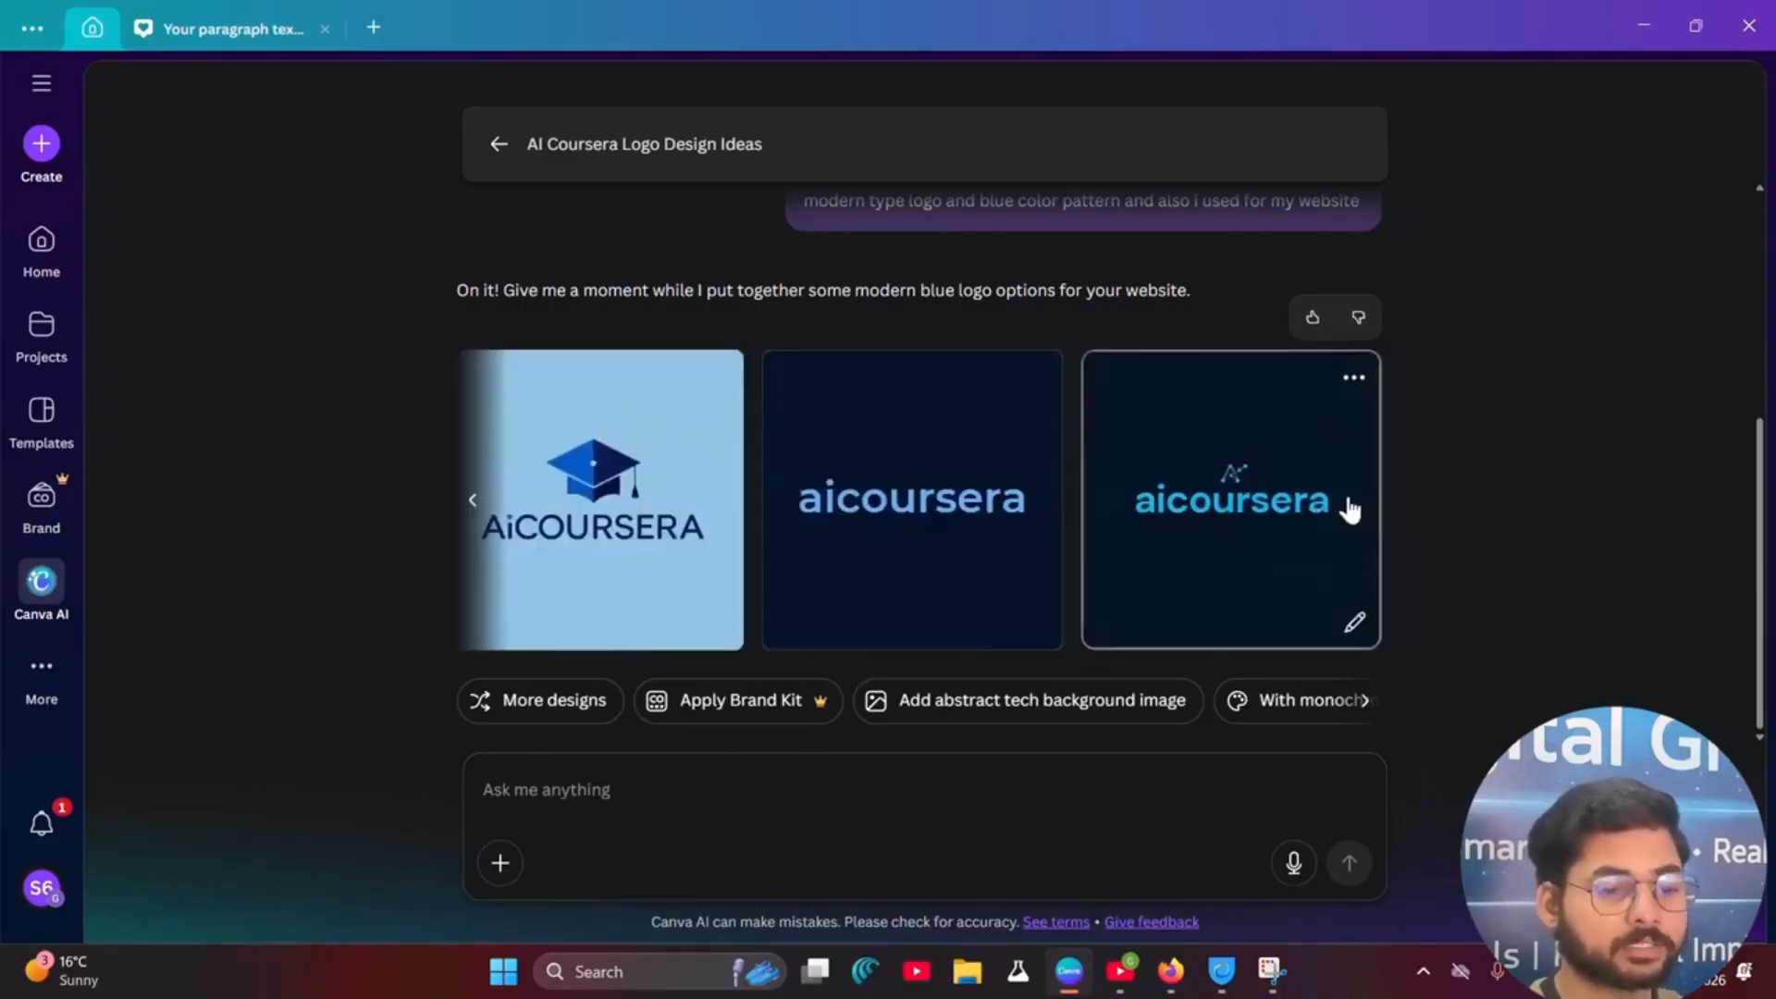
Step: Open the generated dark blue aicoursera logo with the circuit rings in the Canva Editor
{"action": "left_click", "coordinate": [472, 502]}
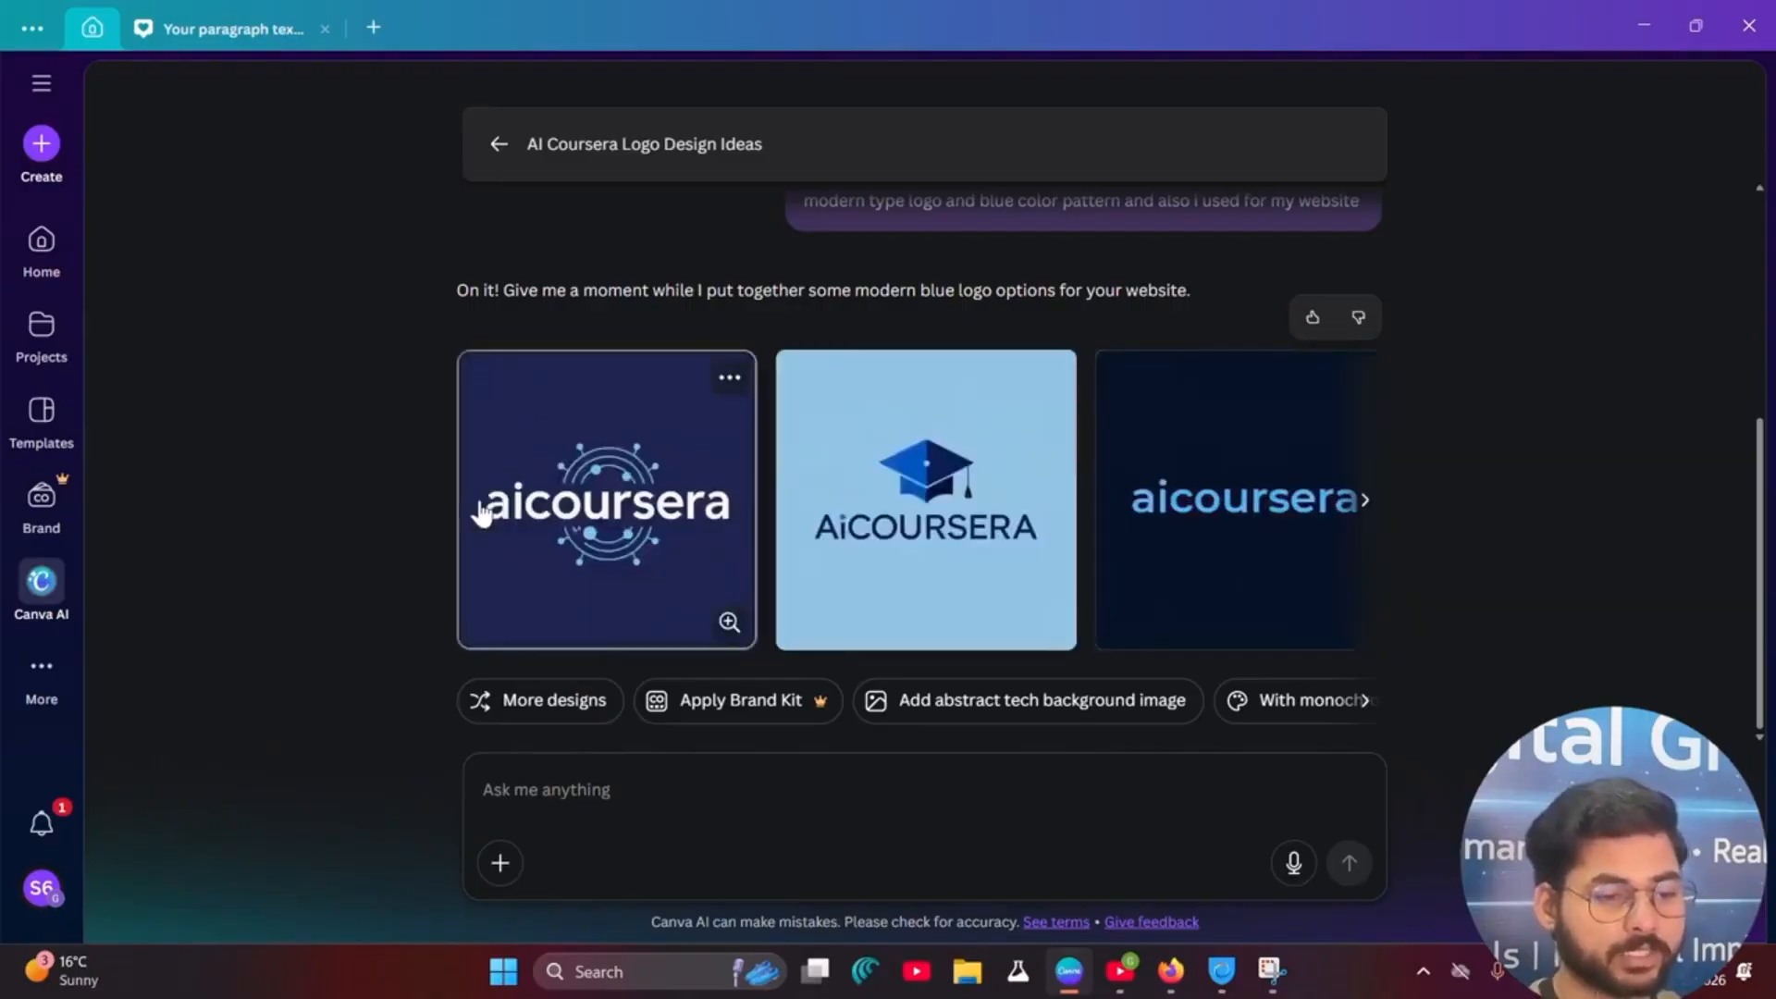
{"action": "left_click", "coordinate": [618, 532]}
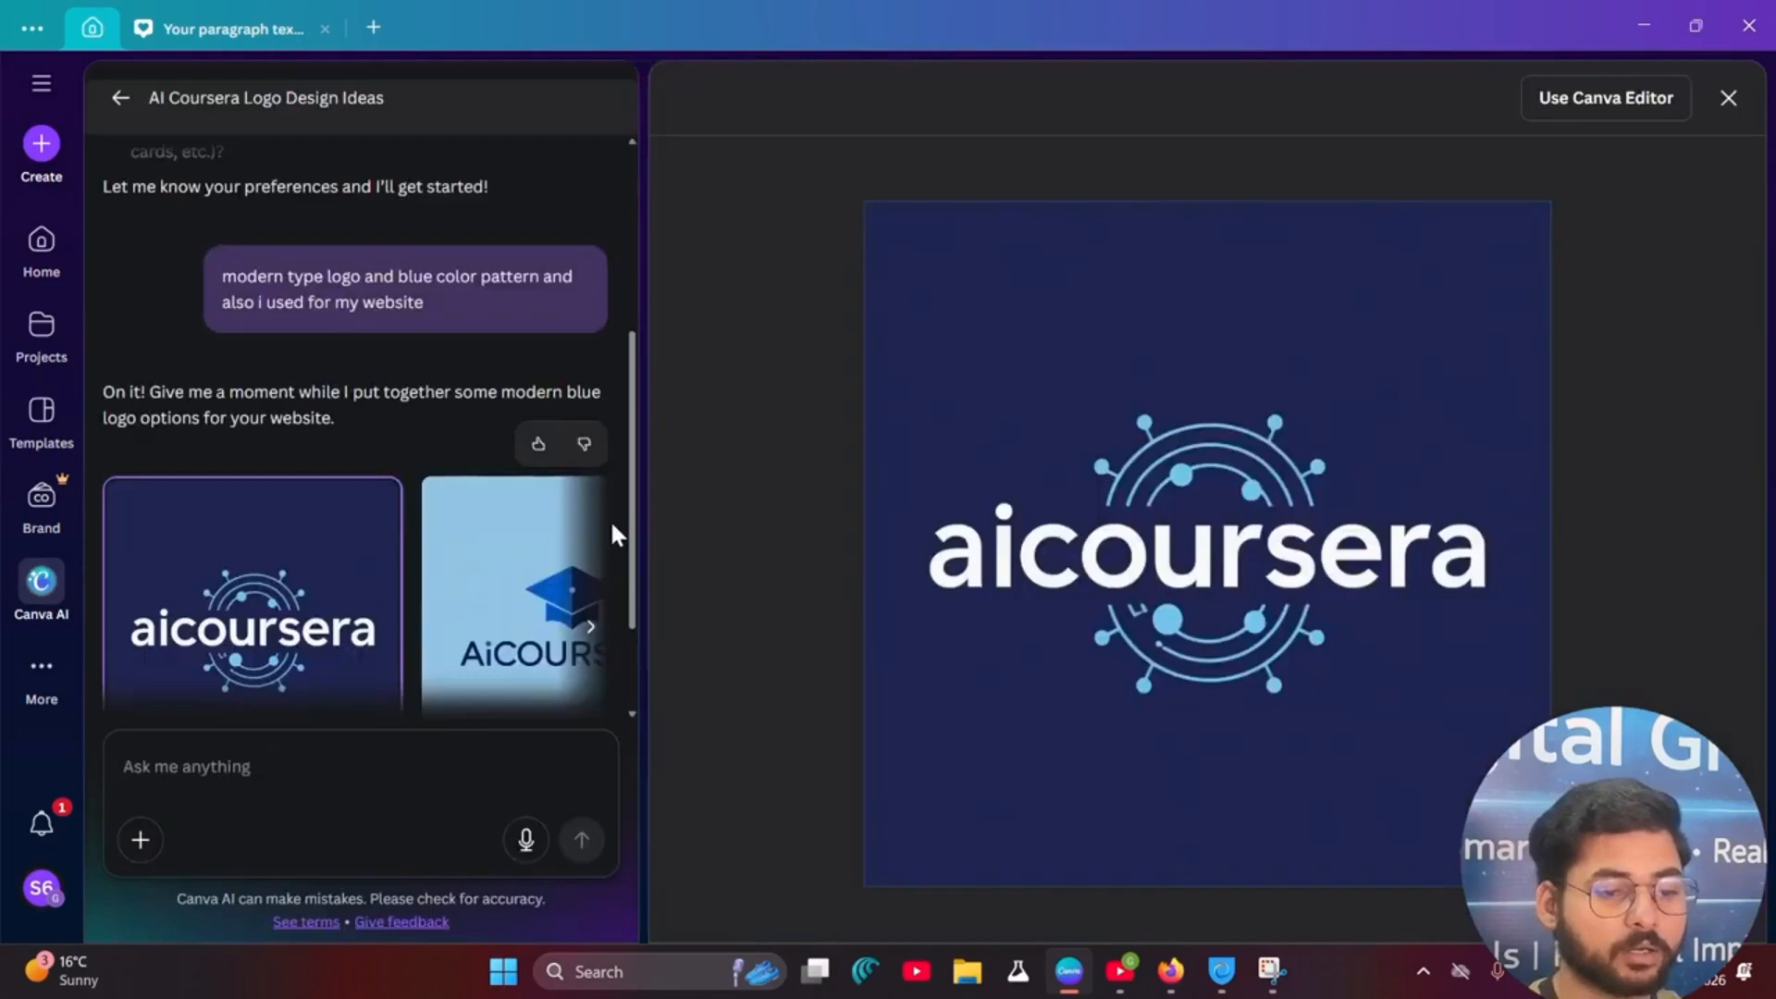
{"action": "left_click", "coordinate": [1630, 107]}
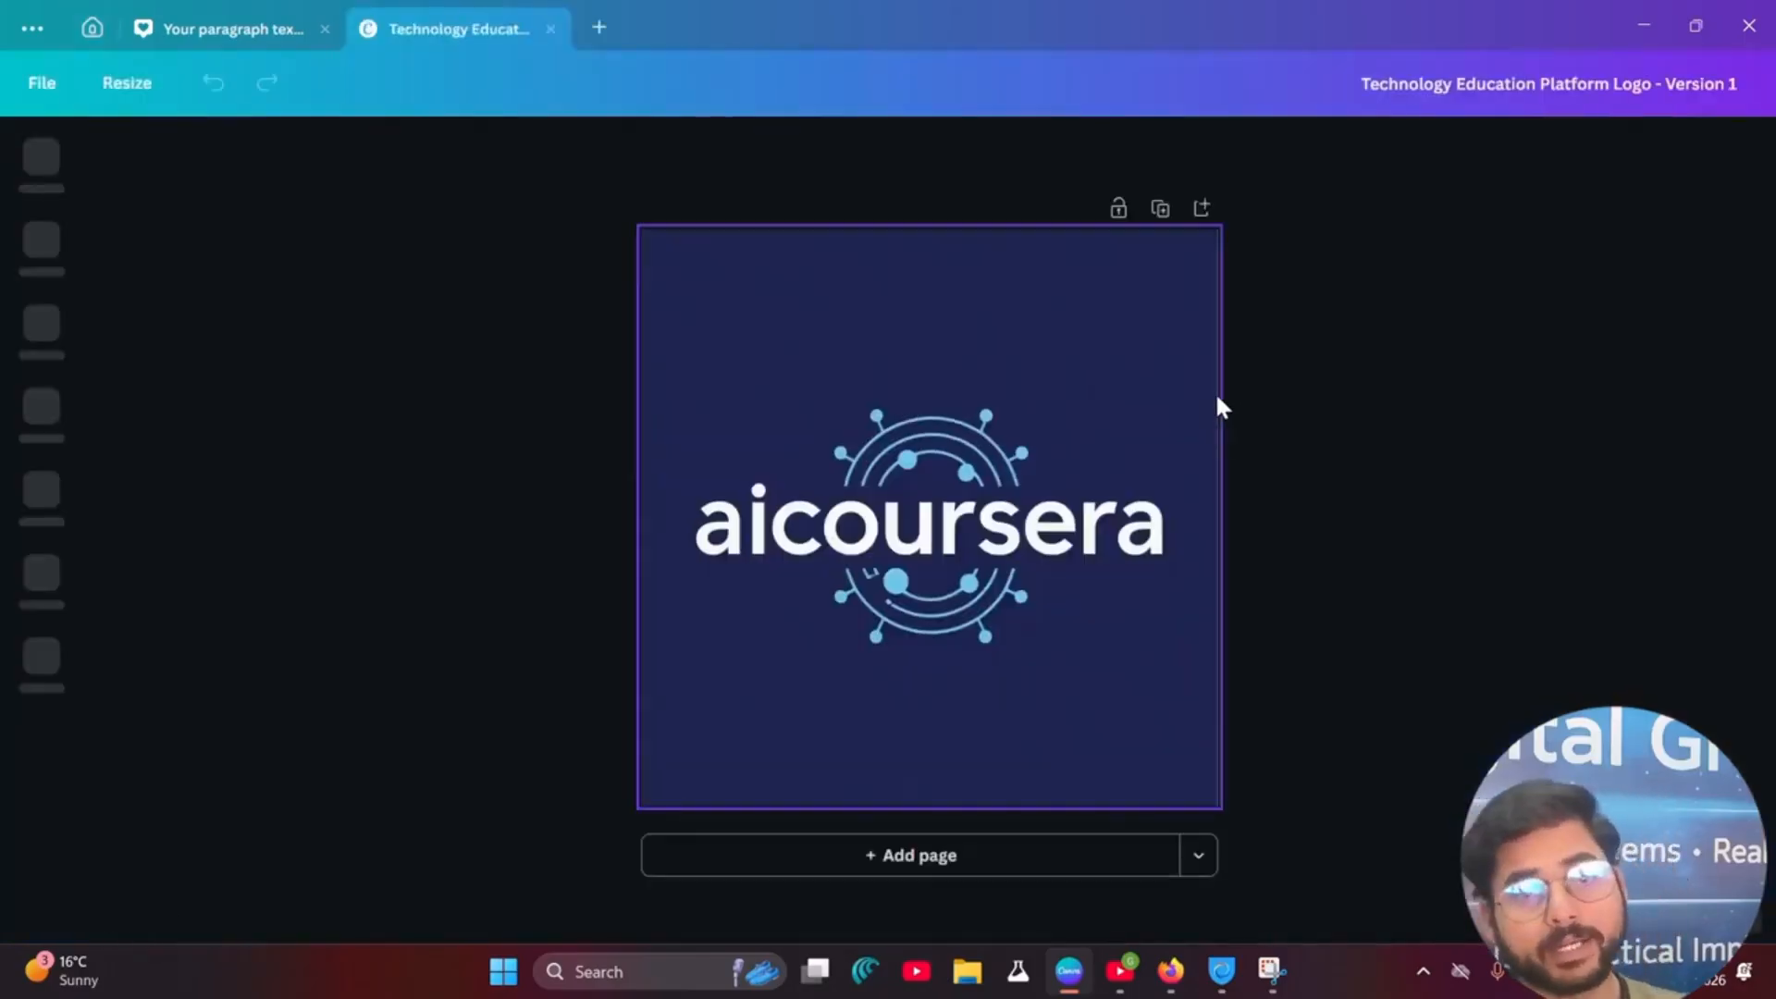
{"action": "left_click", "coordinate": [1059, 377]}
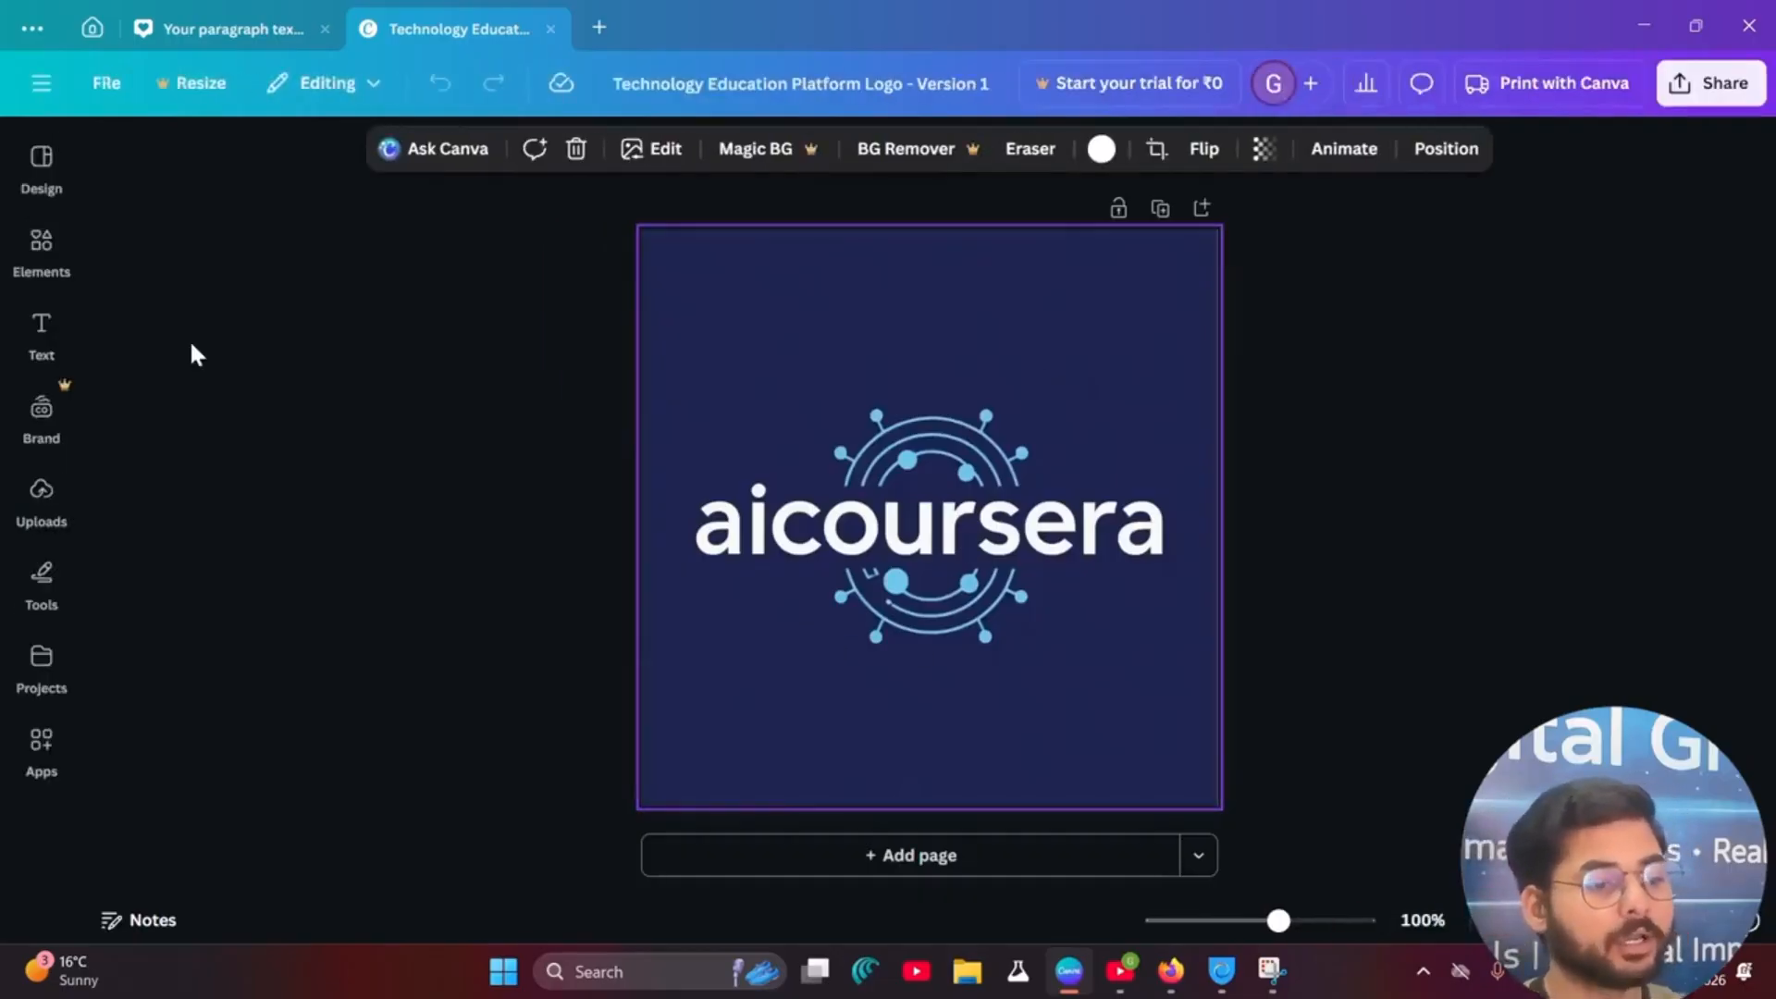
{"action": "left_click", "coordinate": [41, 245]}
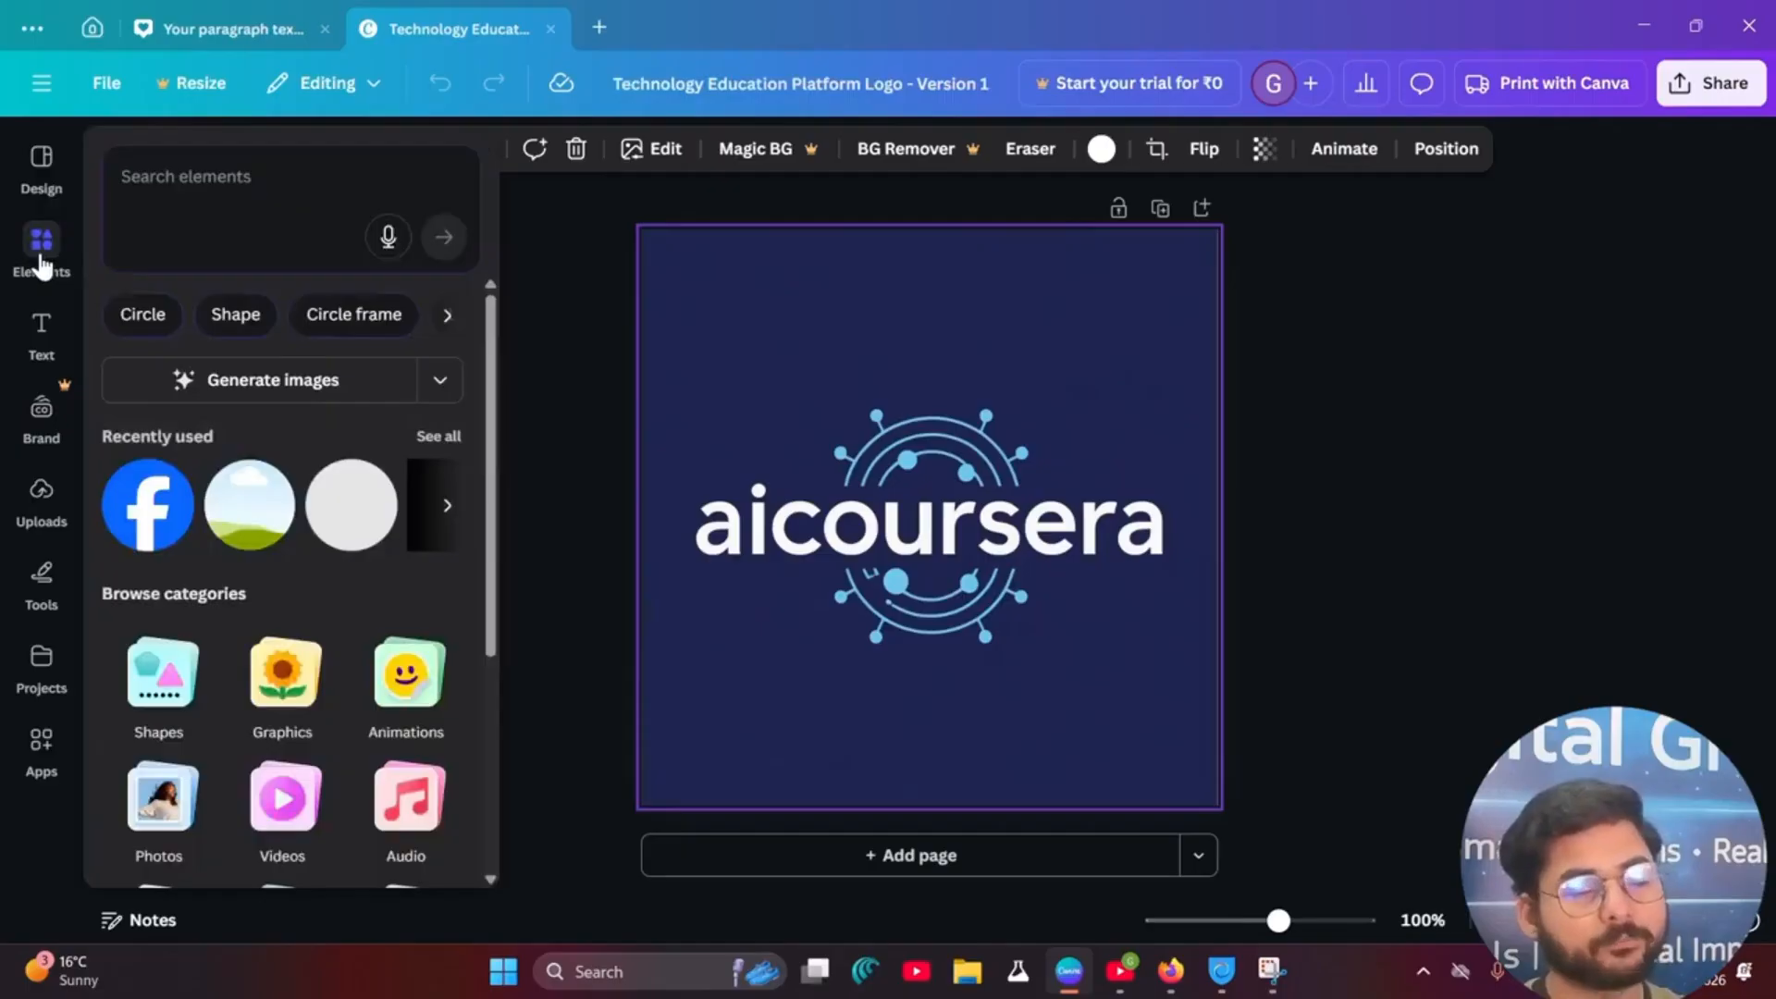
{"action": "left_click", "coordinate": [40, 162]}
{"action": "left_click", "coordinate": [41, 162]}
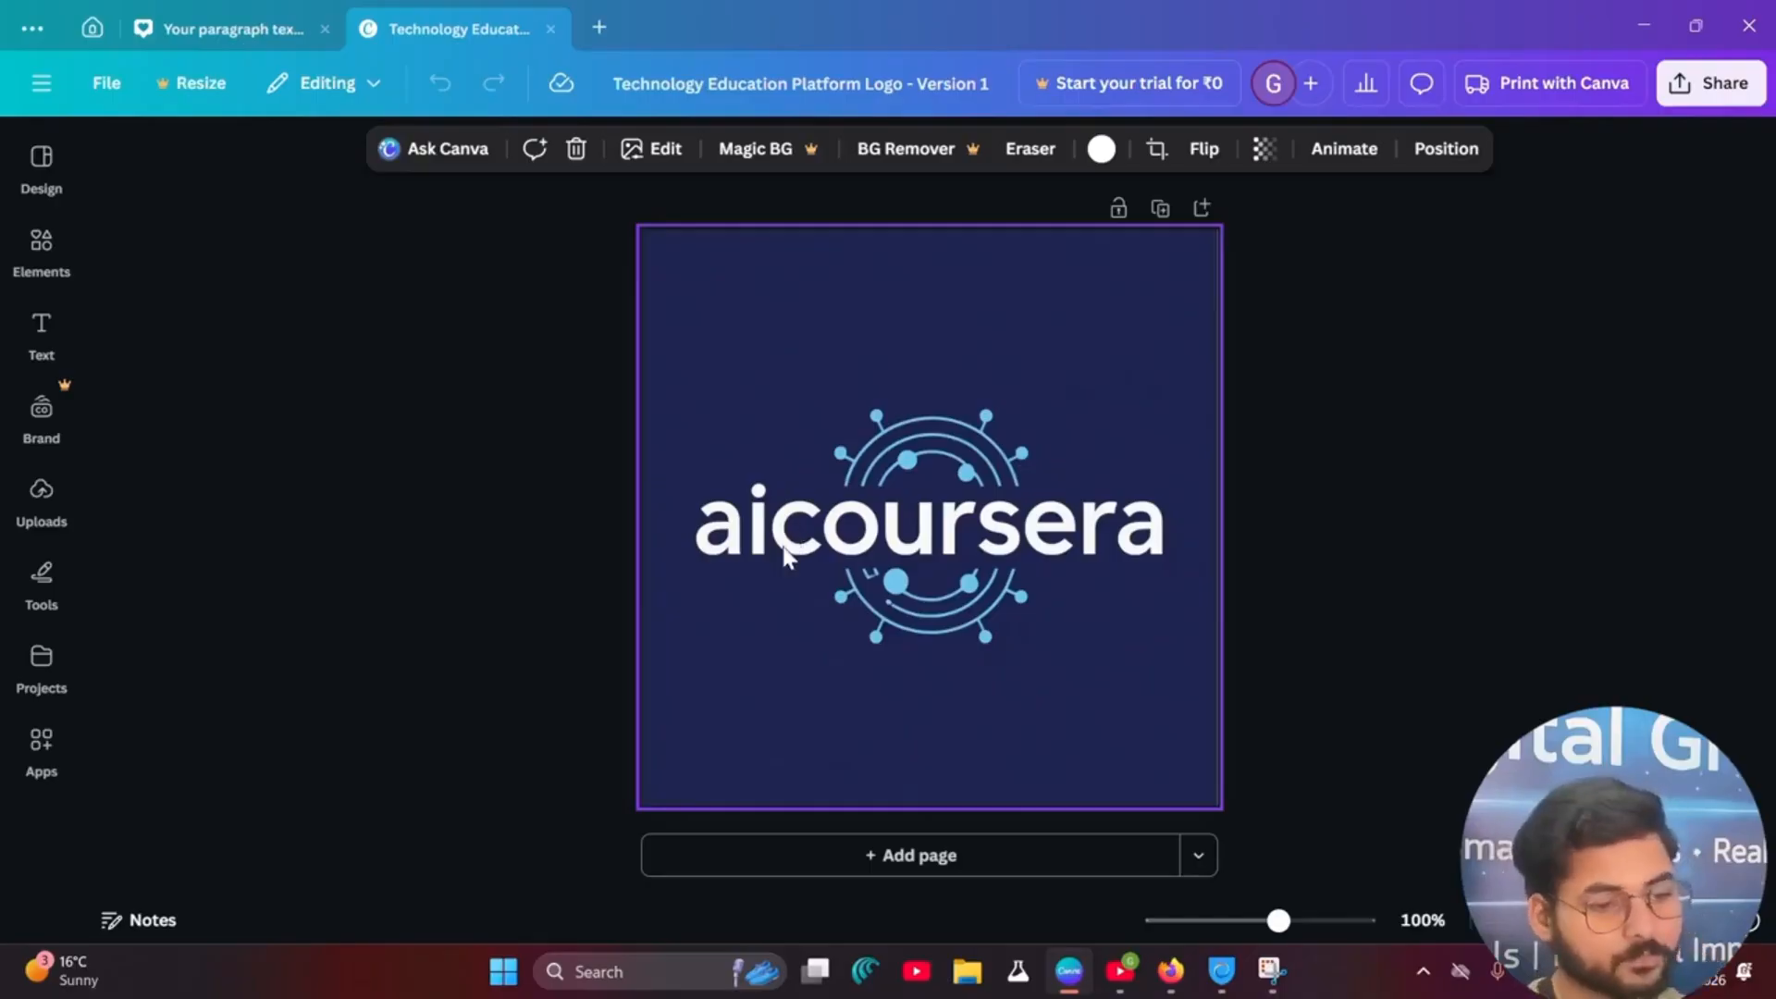
Step: Add the recently used Facebook icon to the logo design and shrink it into the upper-left corner of the page
{"action": "left_click", "coordinate": [54, 259]}
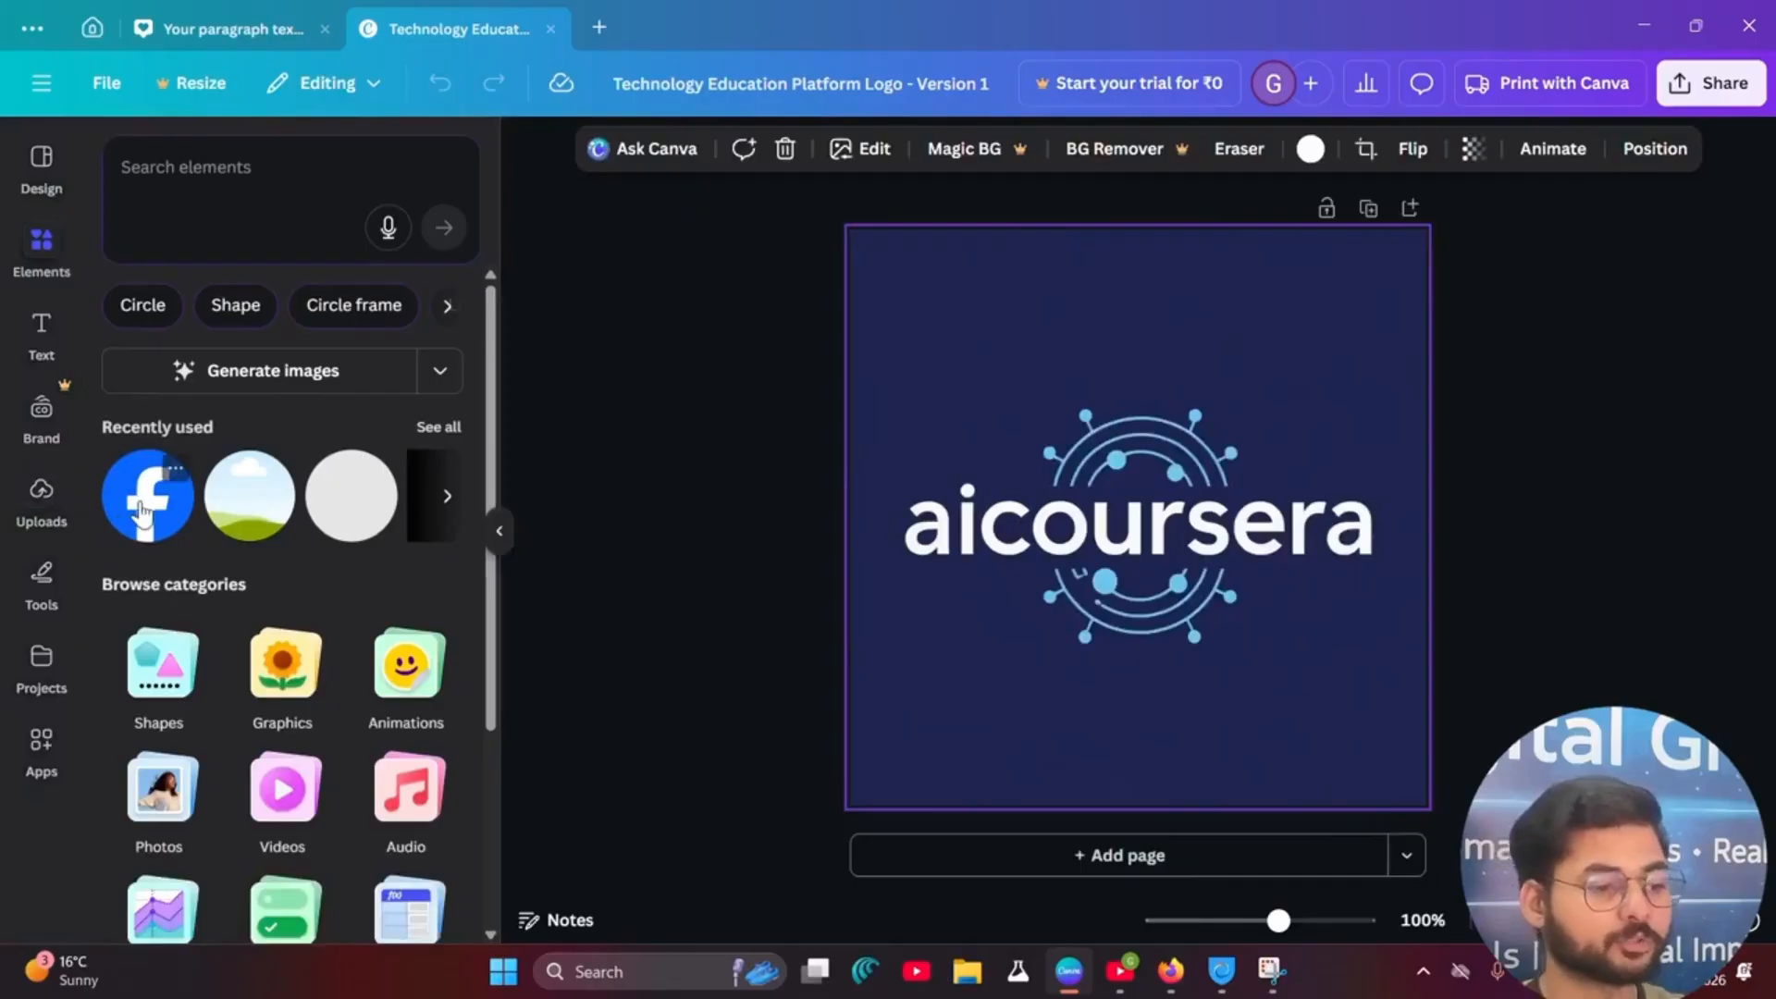
{"action": "left_click_drag", "start_coordinate": [148, 495], "coordinate": [907, 329]}
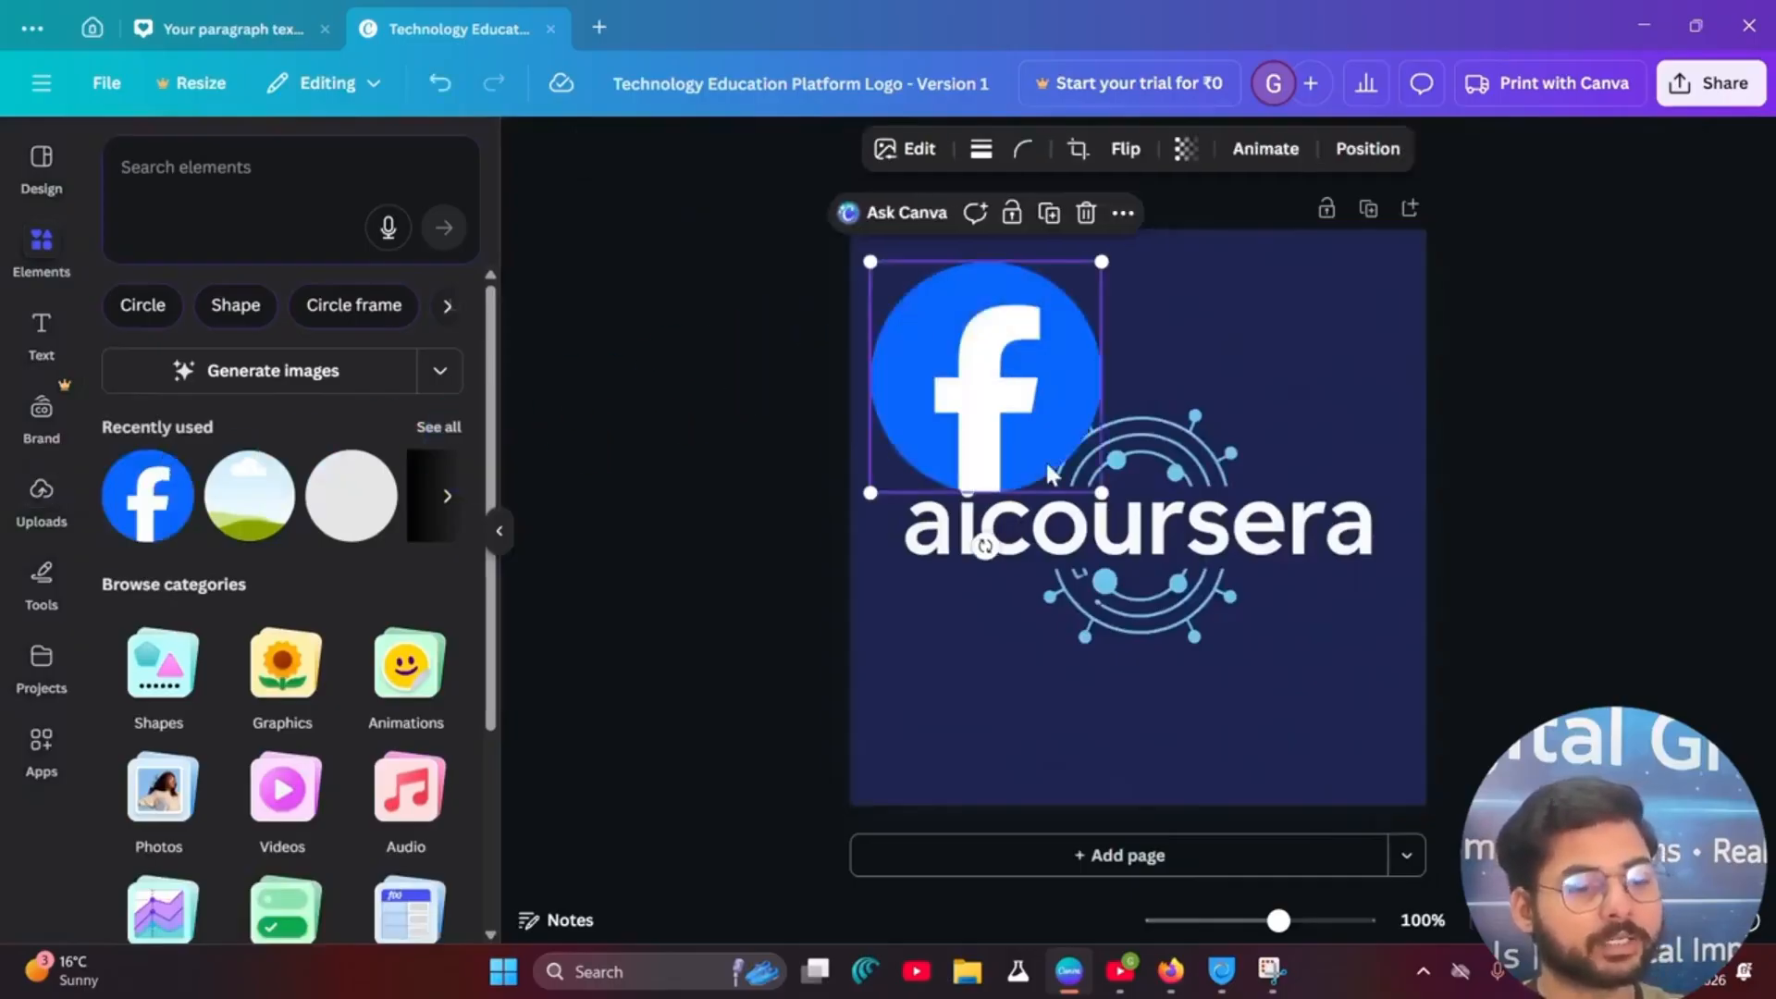
{"action": "left_click_drag", "start_coordinate": [1099, 487], "coordinate": [903, 289]}
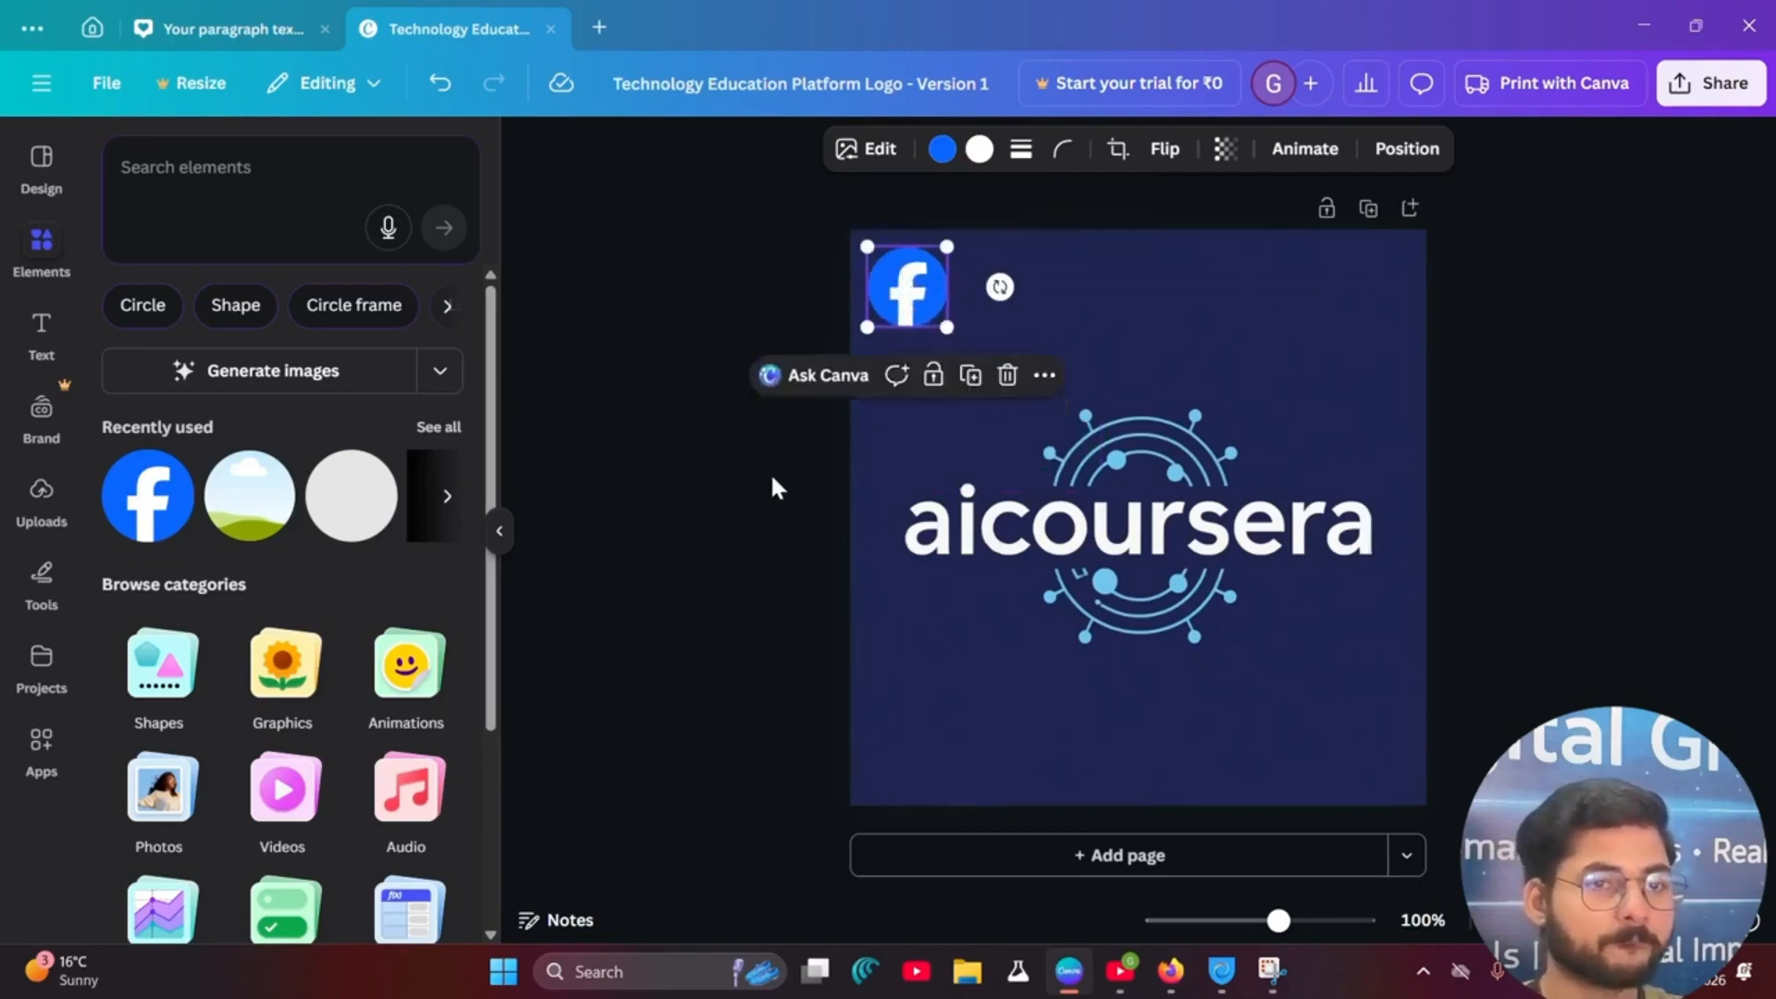
Step: Place the recently used line with bar ends below the aicoursera emblem and lengthen it to nearly the width of the wordmark
{"action": "left_click", "coordinate": [445, 500]}
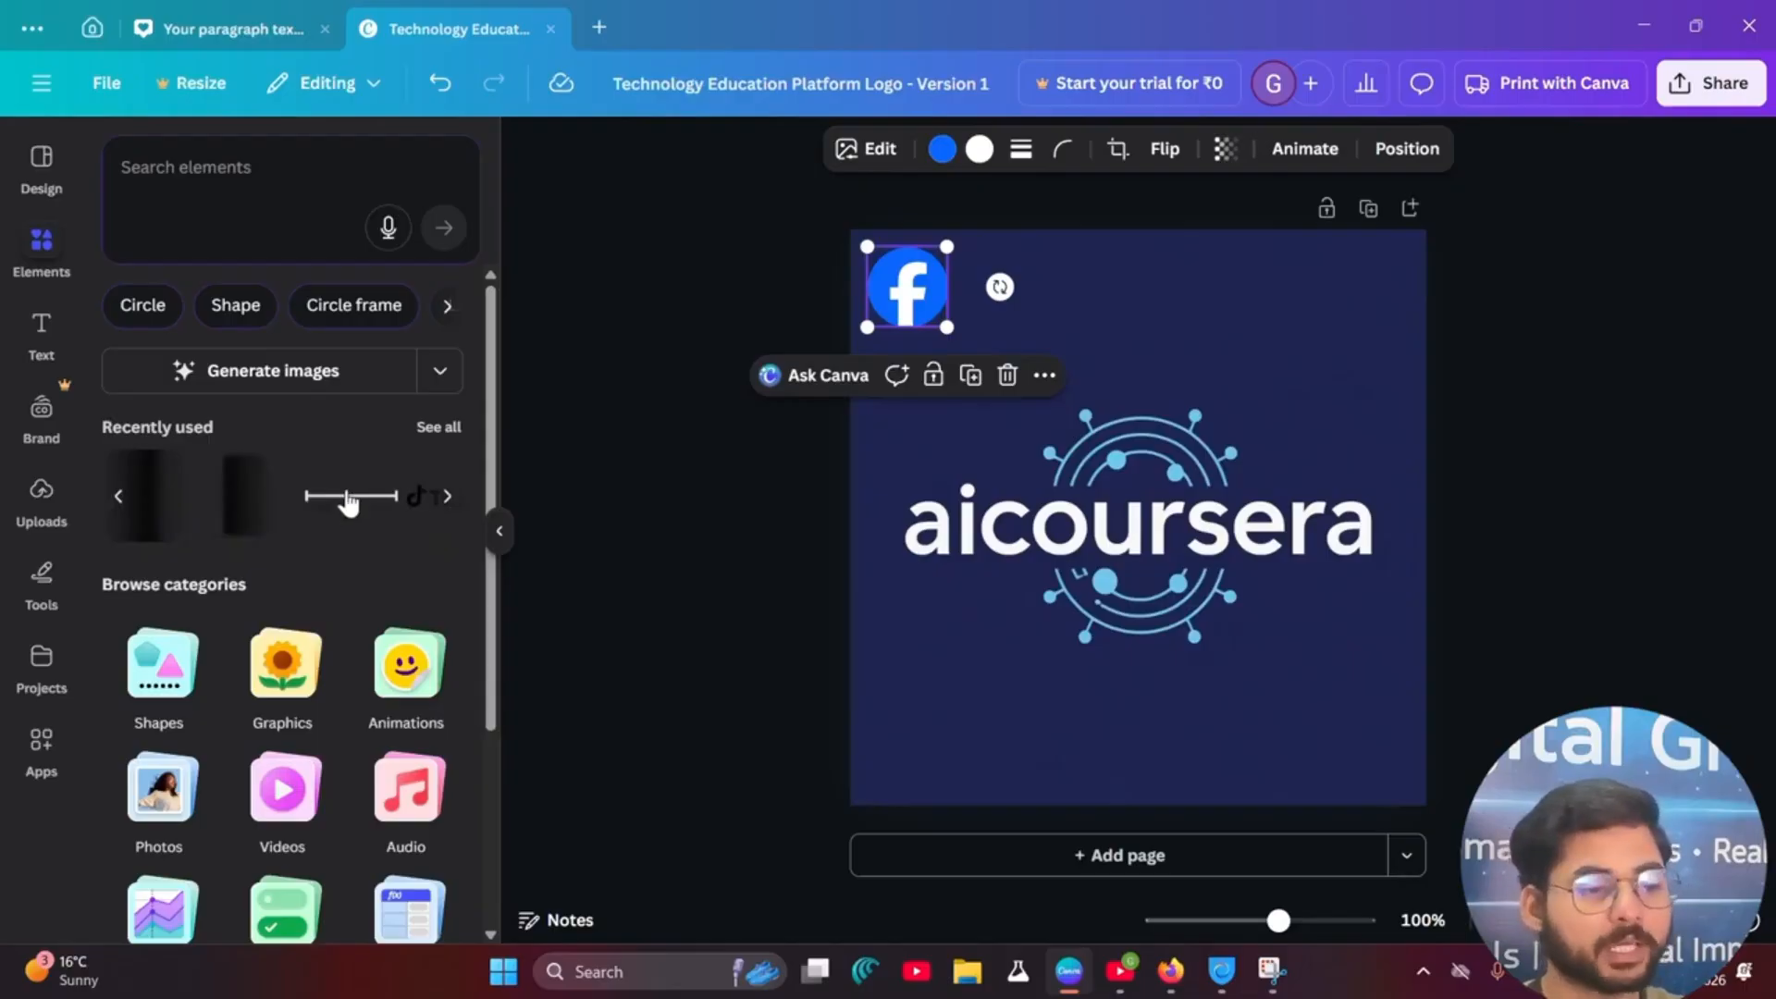
{"action": "left_click_drag", "start_coordinate": [348, 504], "coordinate": [946, 666]}
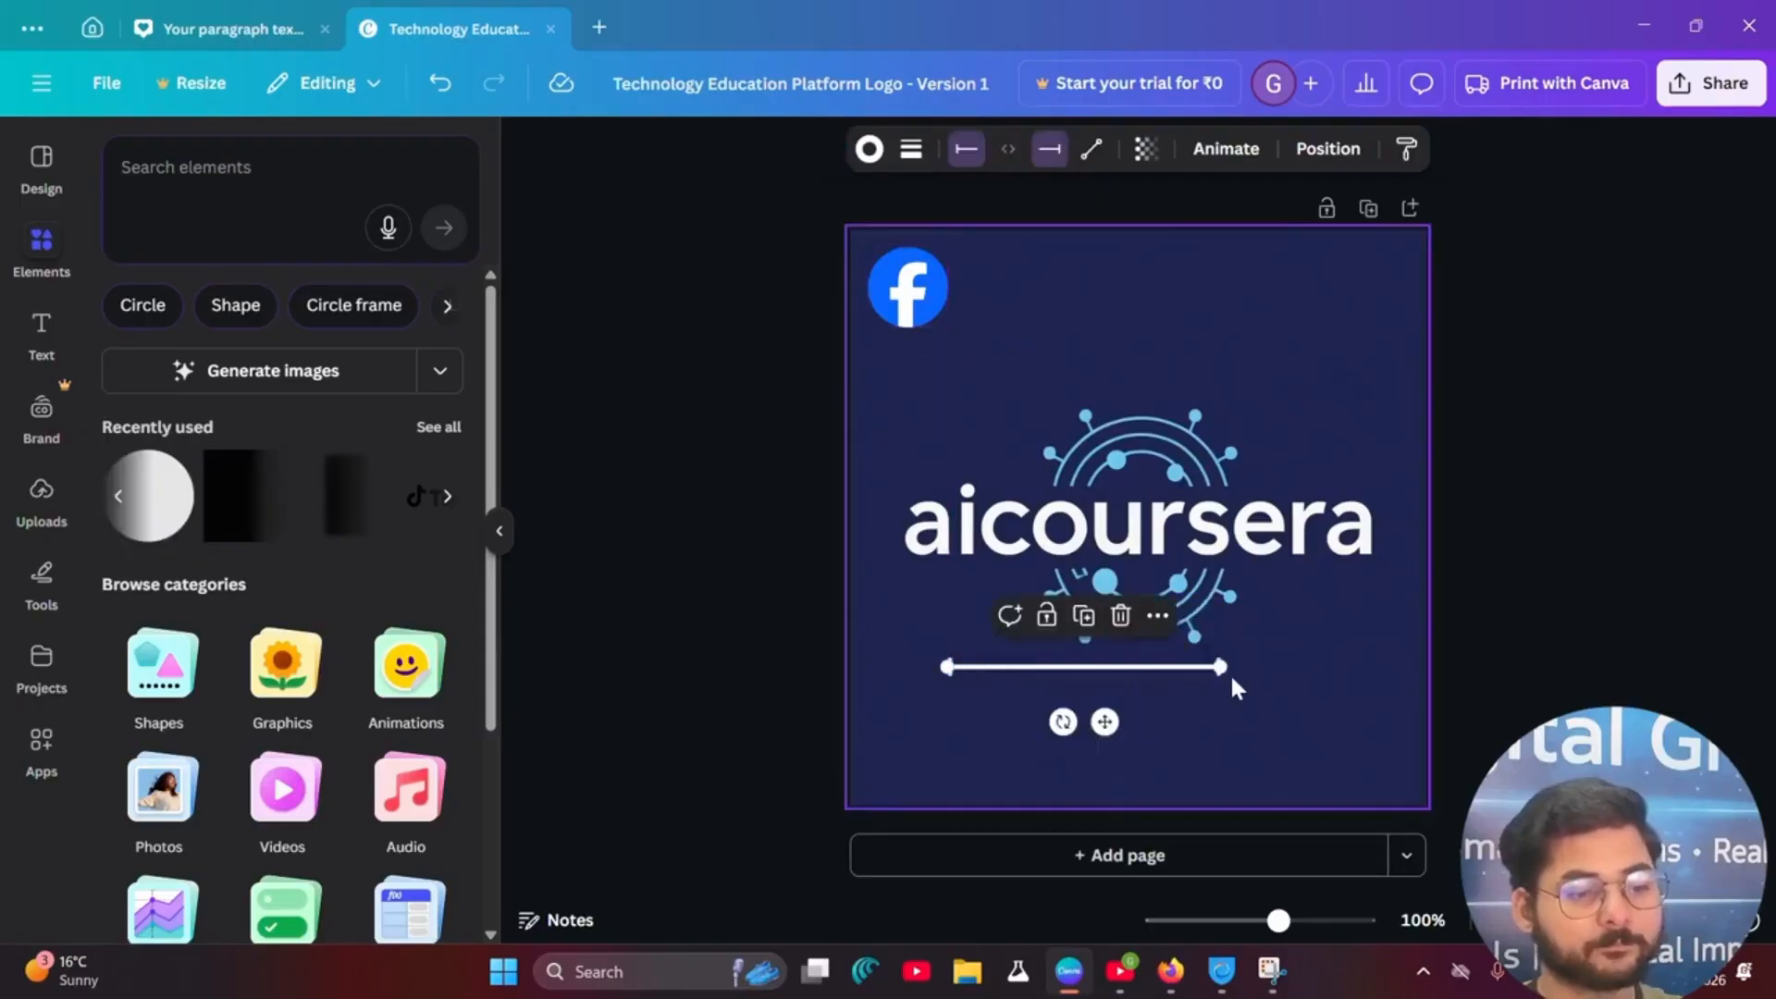
{"action": "left_click_drag", "start_coordinate": [1223, 661], "coordinate": [1350, 664]}
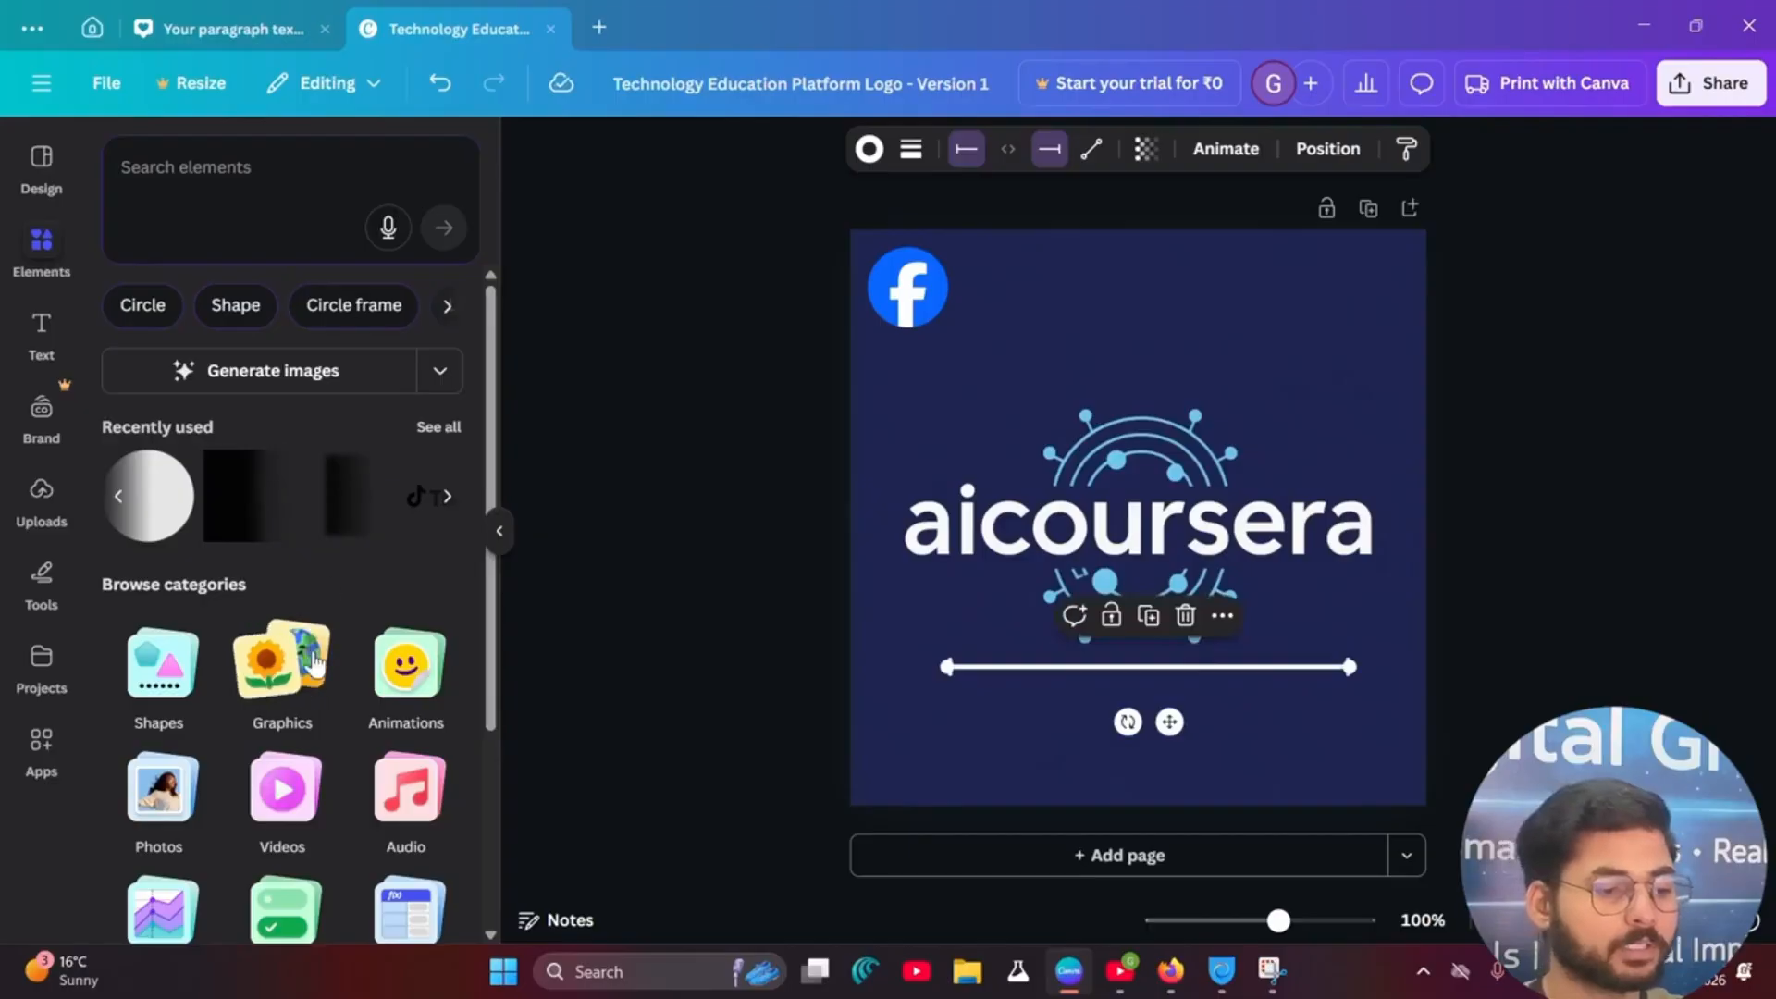
Step: Add the recently used YouTube logo to the upper-right corner of the page
{"action": "left_click", "coordinate": [447, 496]}
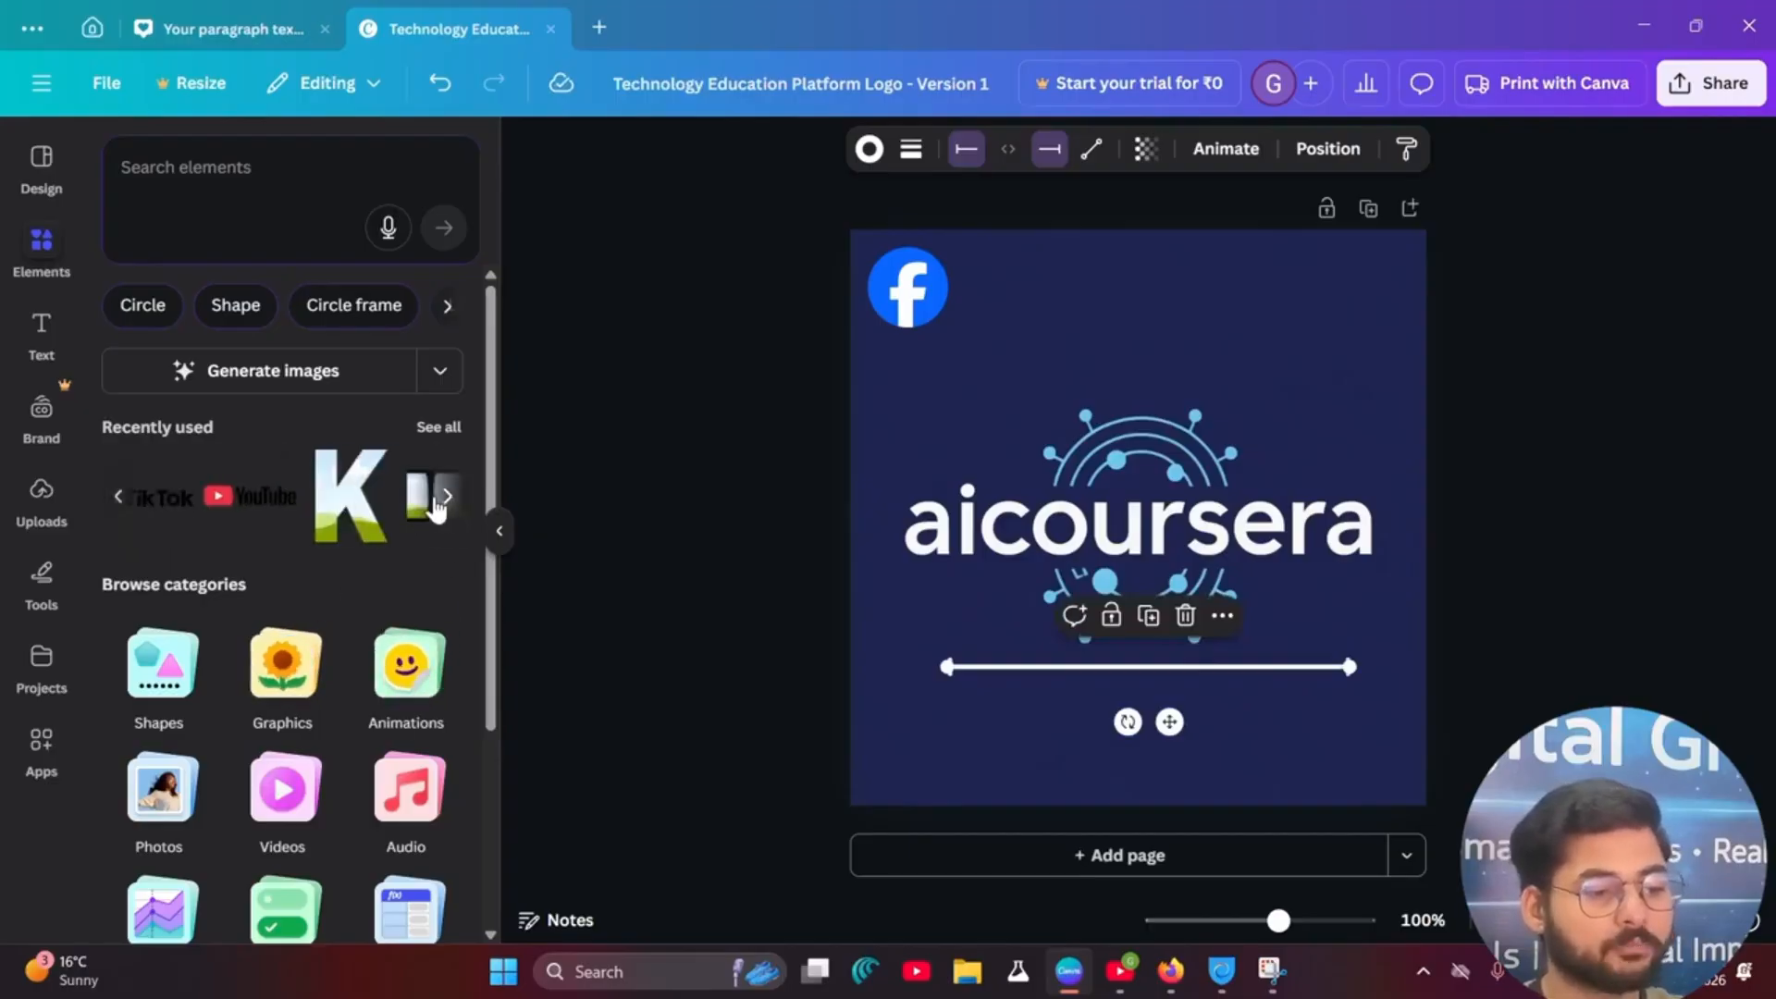
{"action": "left_click_drag", "start_coordinate": [263, 509], "coordinate": [1351, 268]}
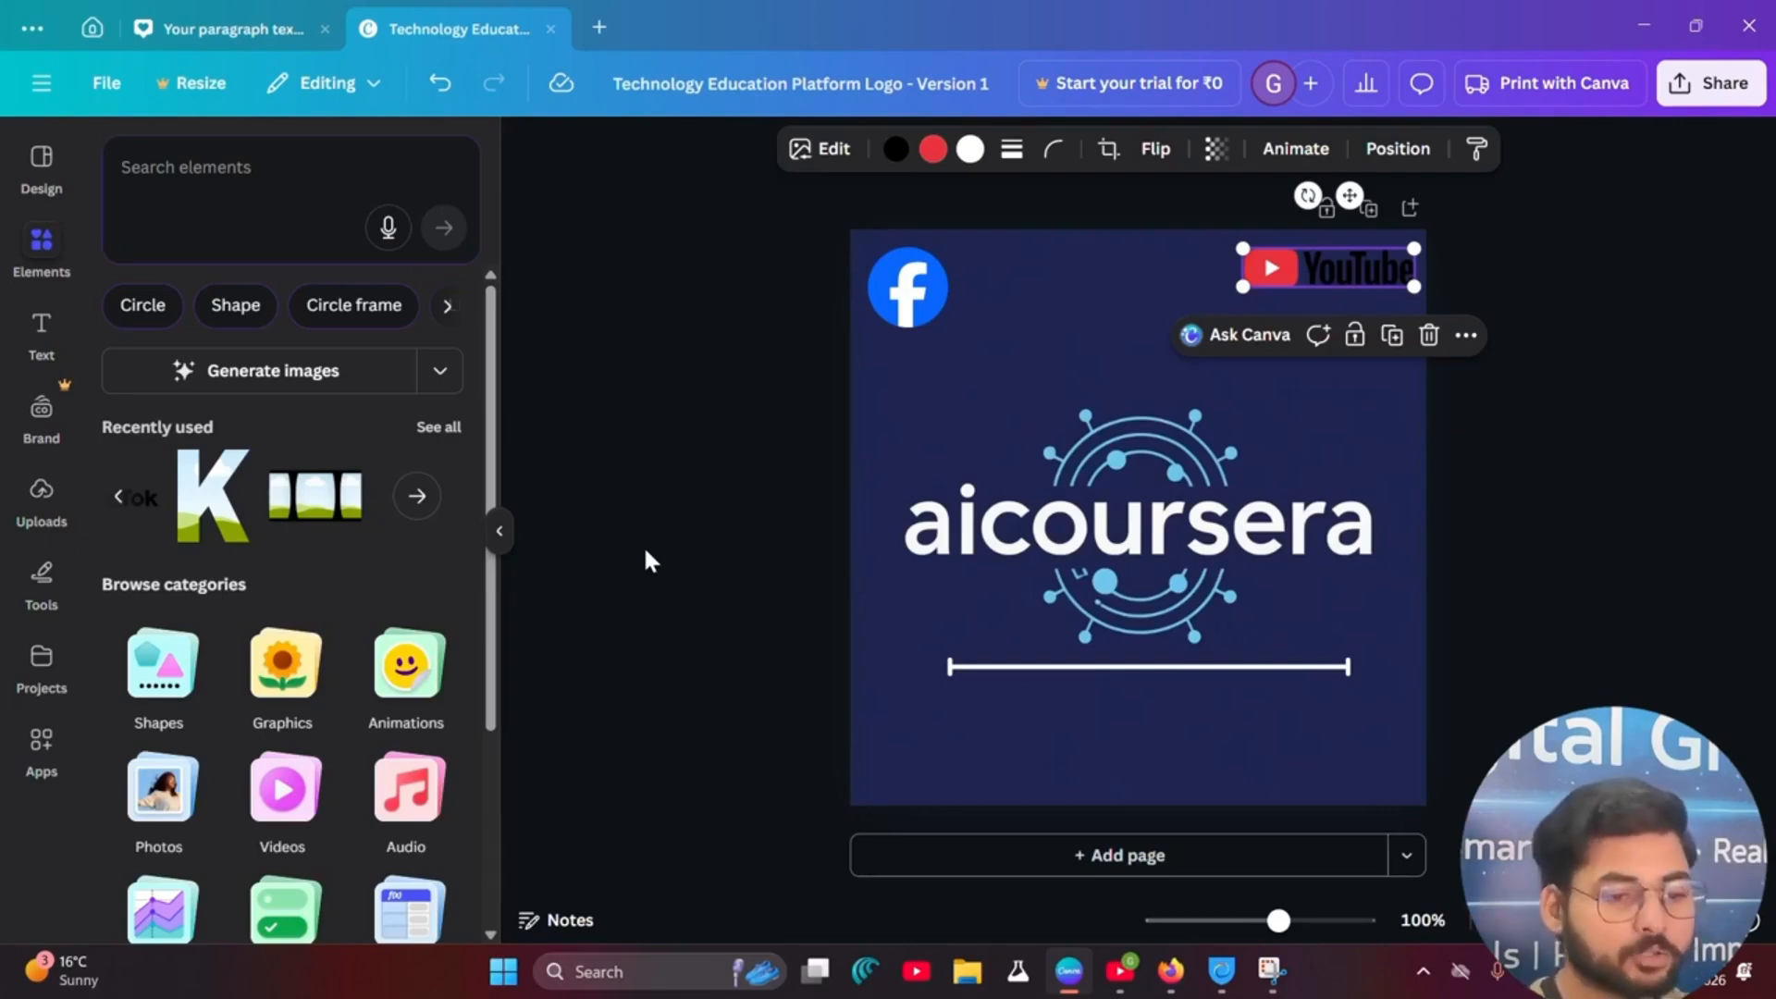
{"action": "left_click", "coordinate": [646, 553]}
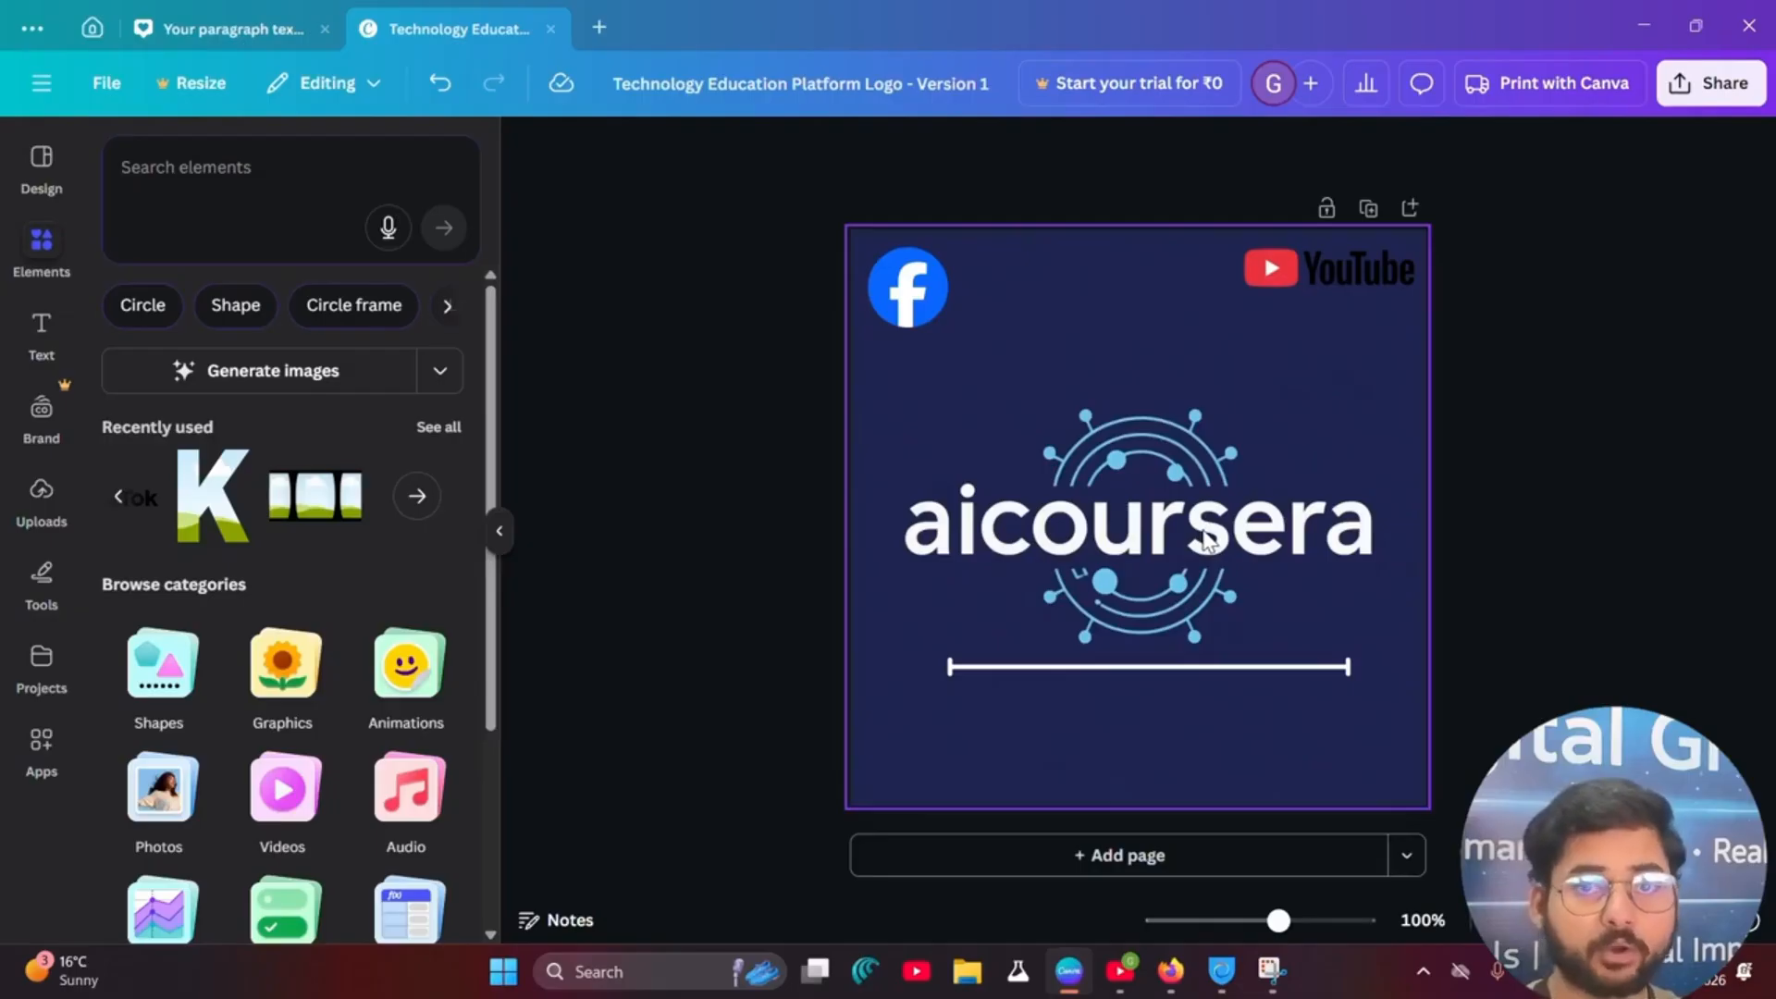
Step: Switch to the ChatGPT chat in Firefox and select the full AIcoursera Logo master prompt for copying
{"action": "left_click", "coordinate": [211, 28]}
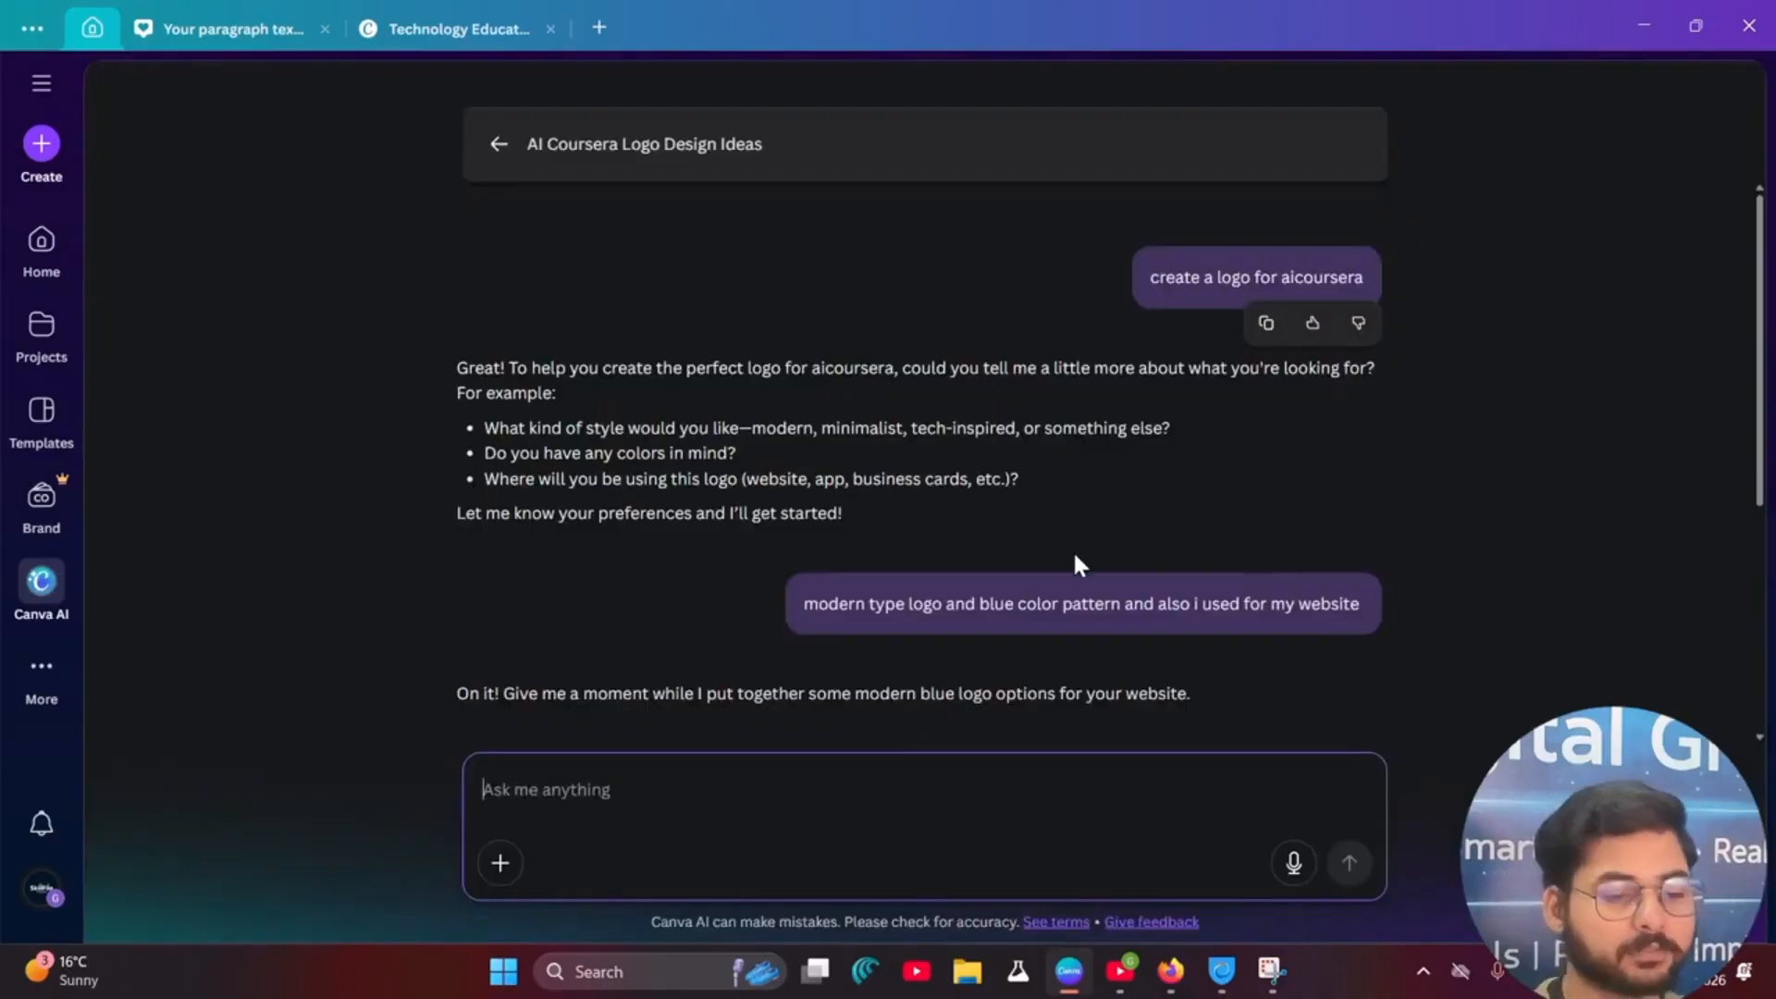
{"action": "left_click", "coordinate": [1173, 991]}
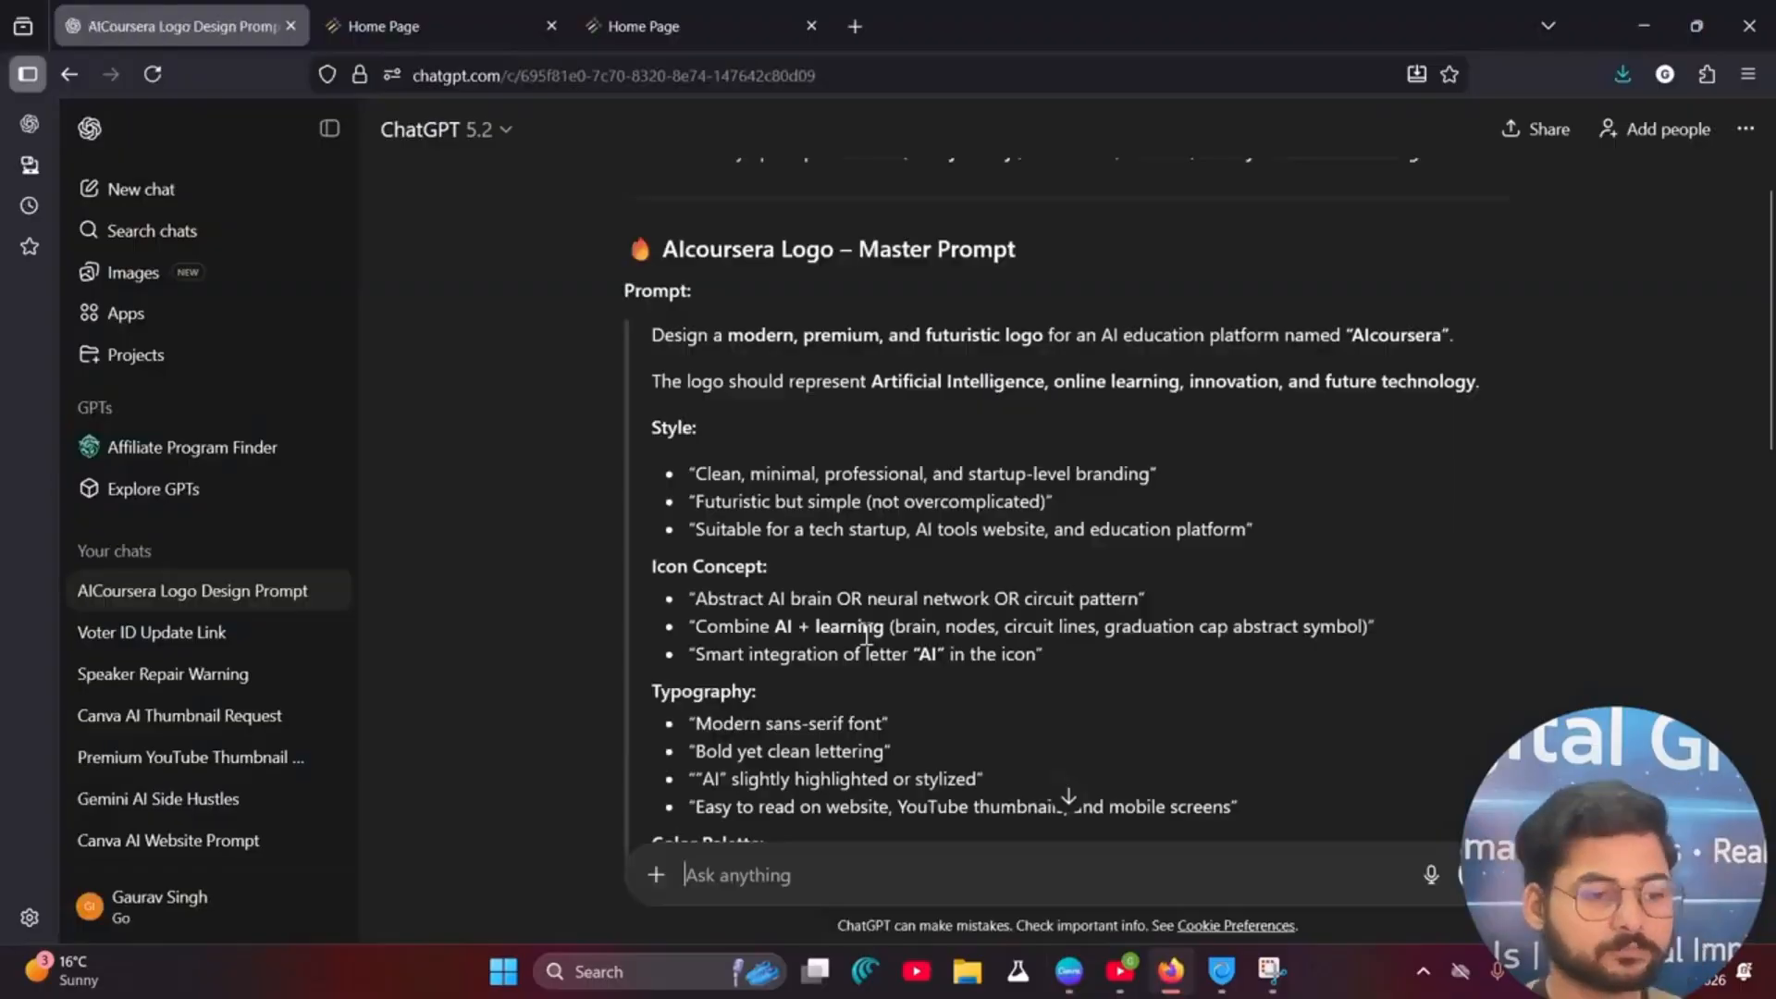
{"action": "scroll", "coordinate": [852, 567], "scroll_direction": "up", "scroll_amount": 3}
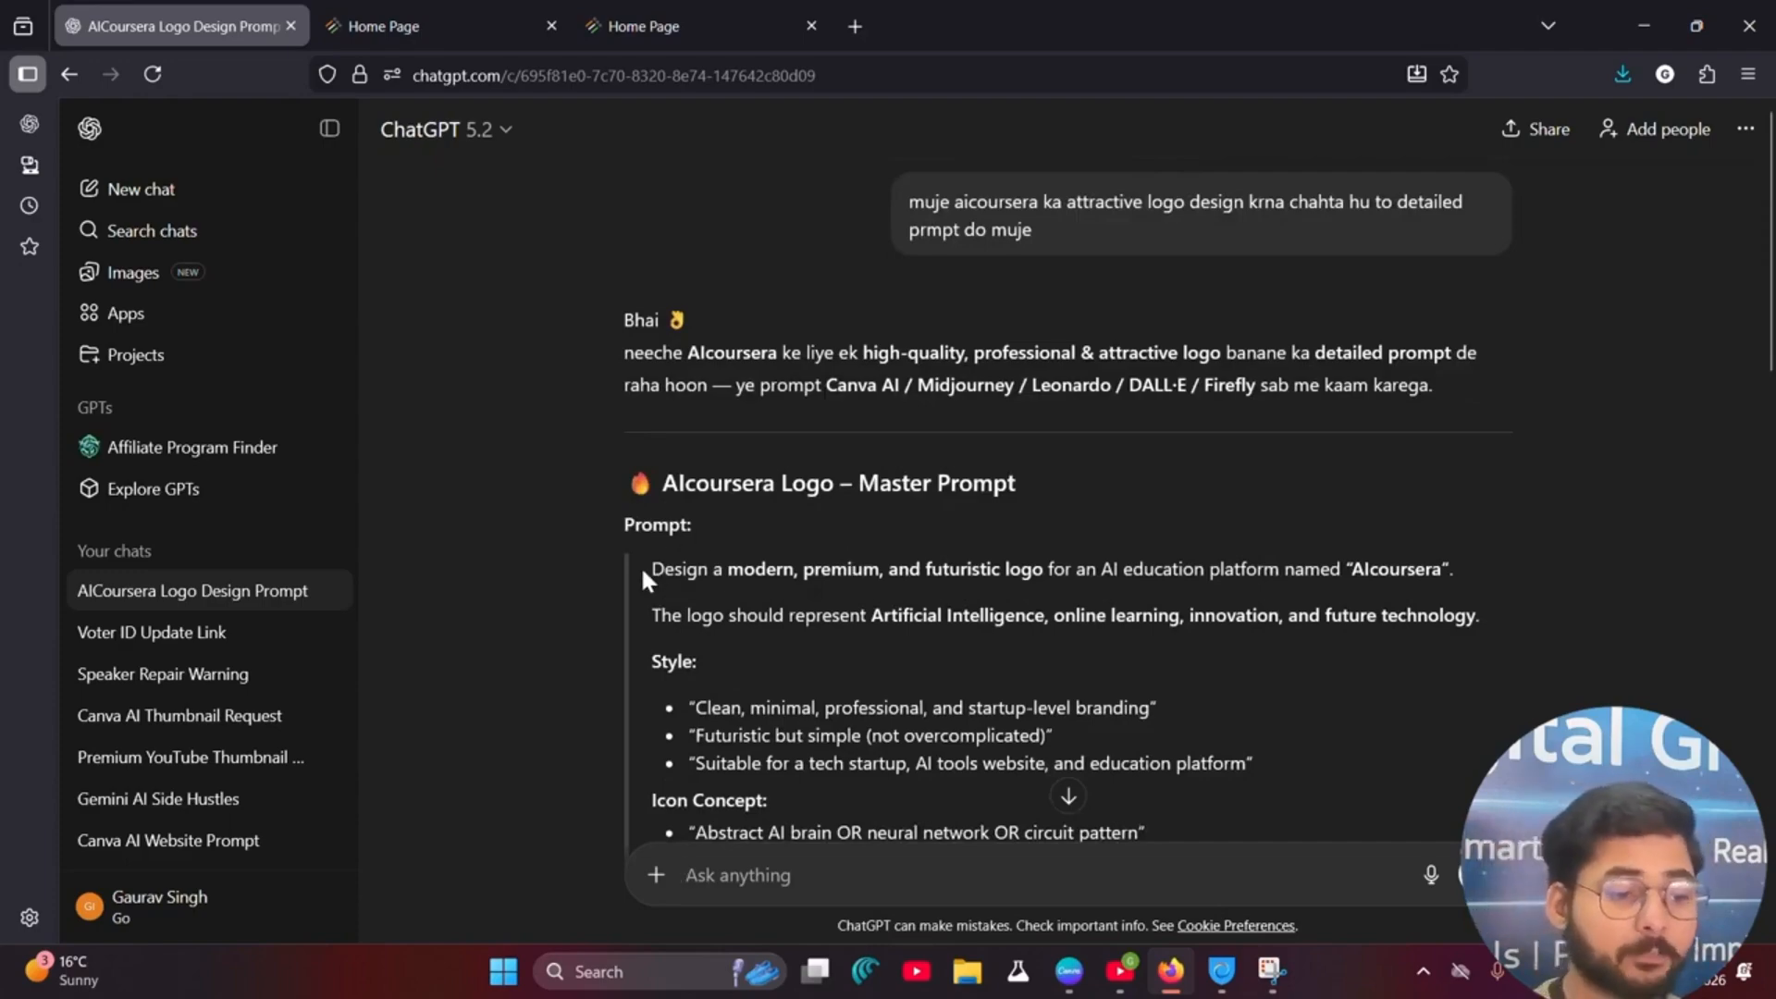
{"action": "left_click_drag", "start_coordinate": [640, 565], "coordinate": [1483, 434]}
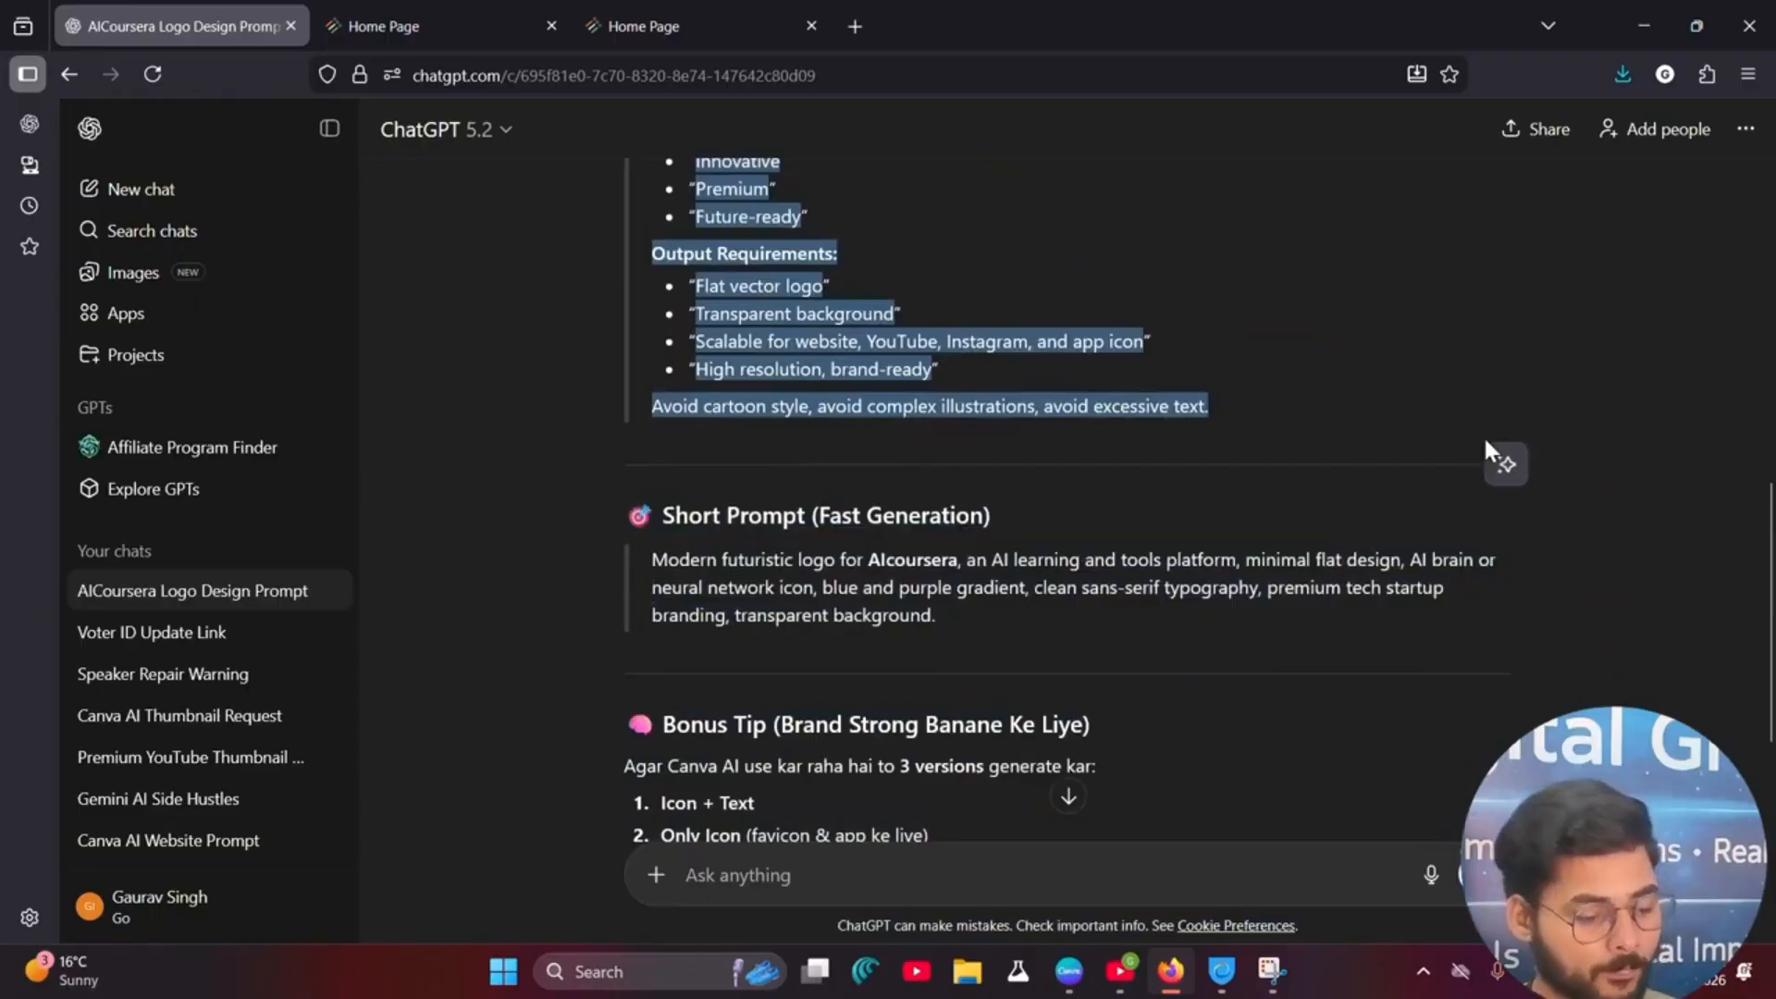
Step: Return to Canva and submit the copied master prompt in the AI Coursera Logo Design Ideas chat
{"action": "mouse_move", "coordinate": [1070, 991]}
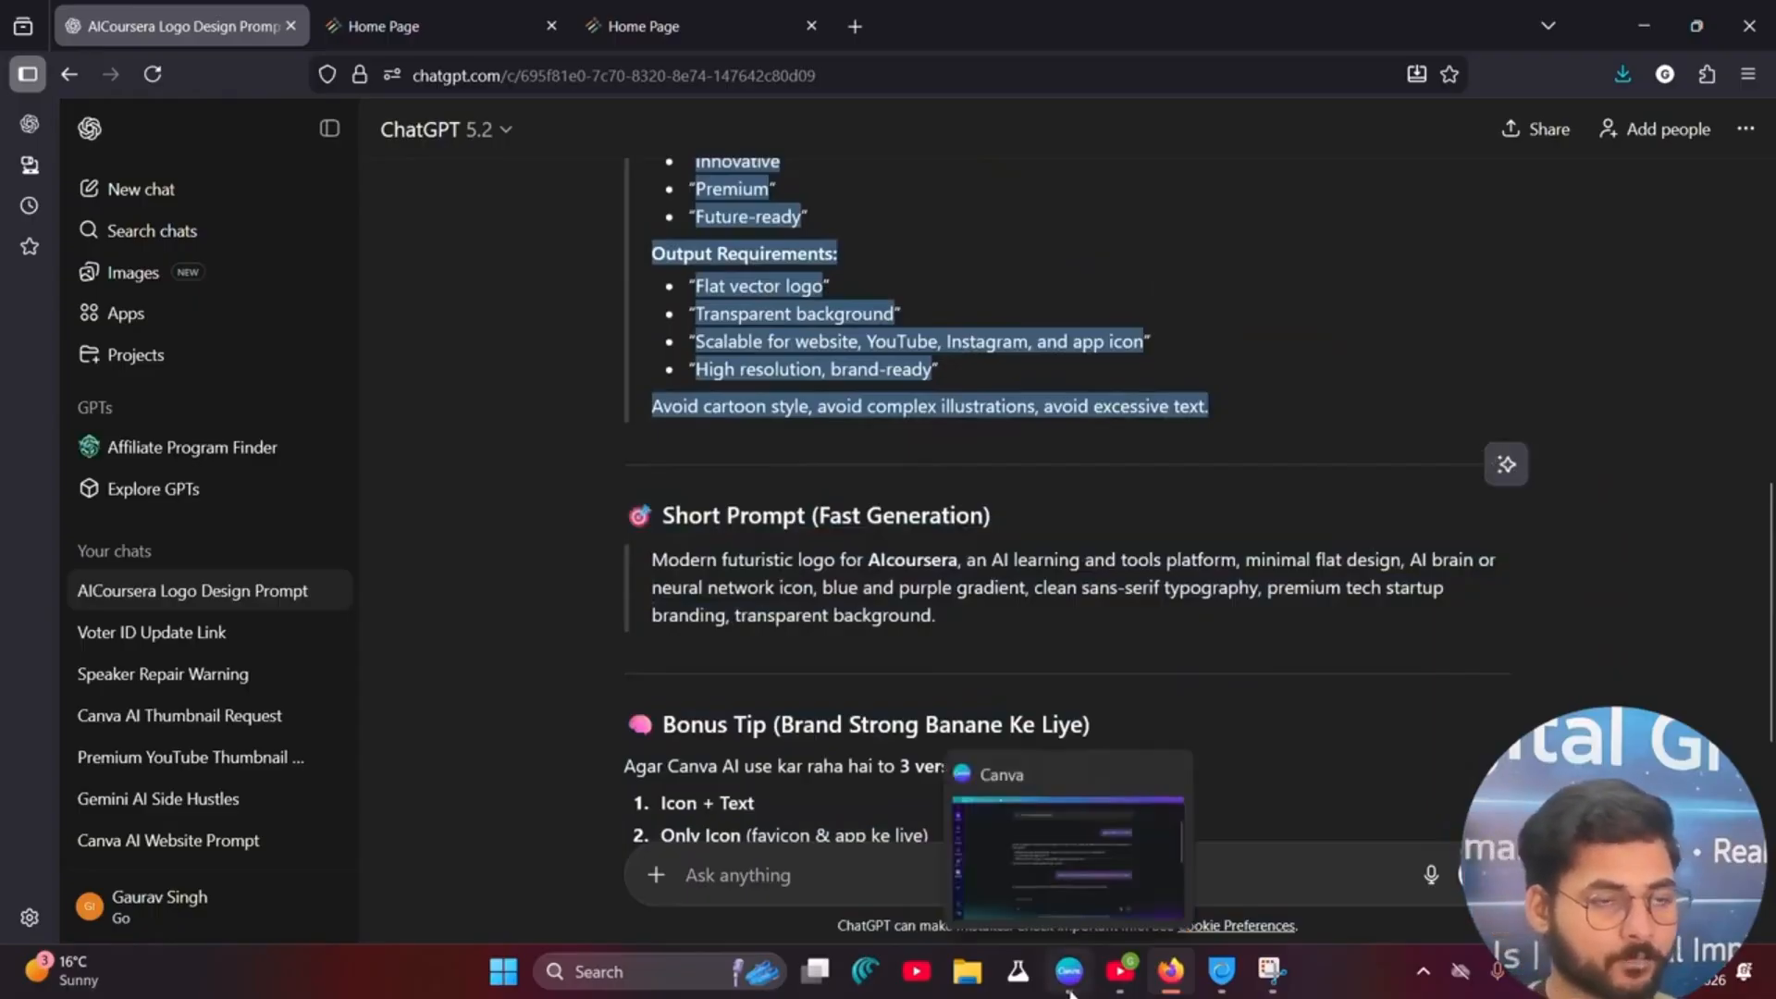
{"action": "left_click", "coordinate": [1070, 991]}
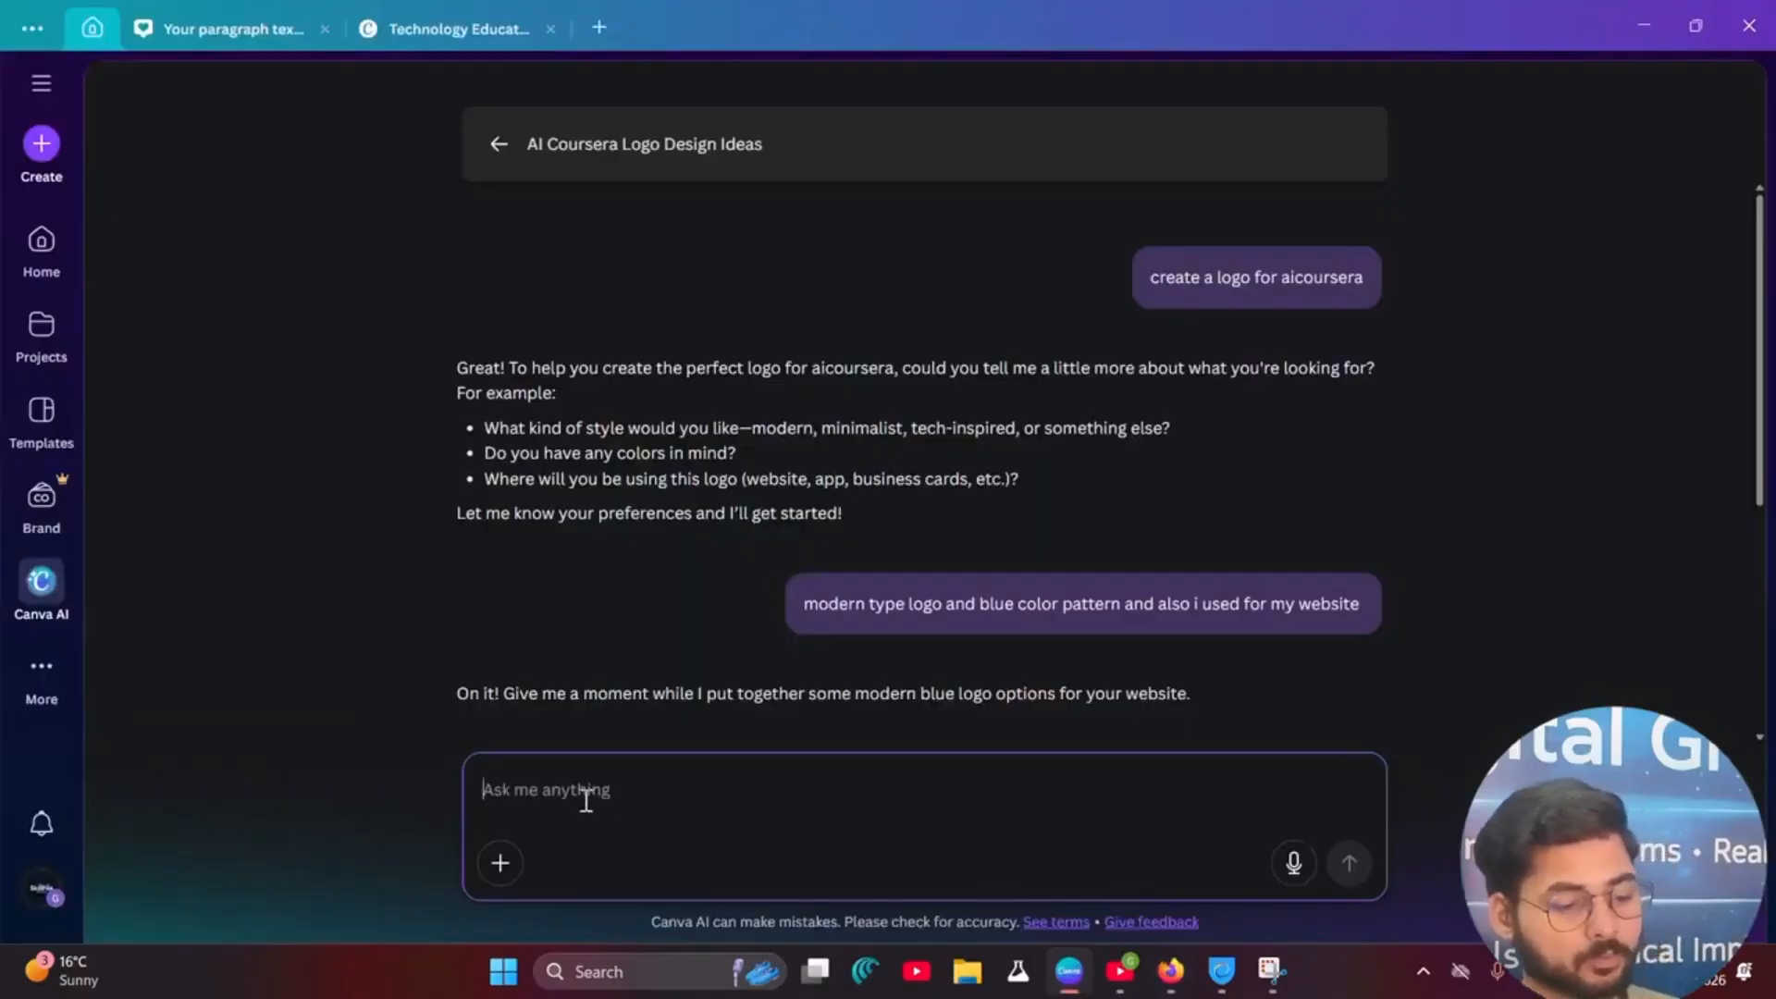
{"action": "key", "text": "ctrl+v"}
{"action": "key", "text": "Return"}
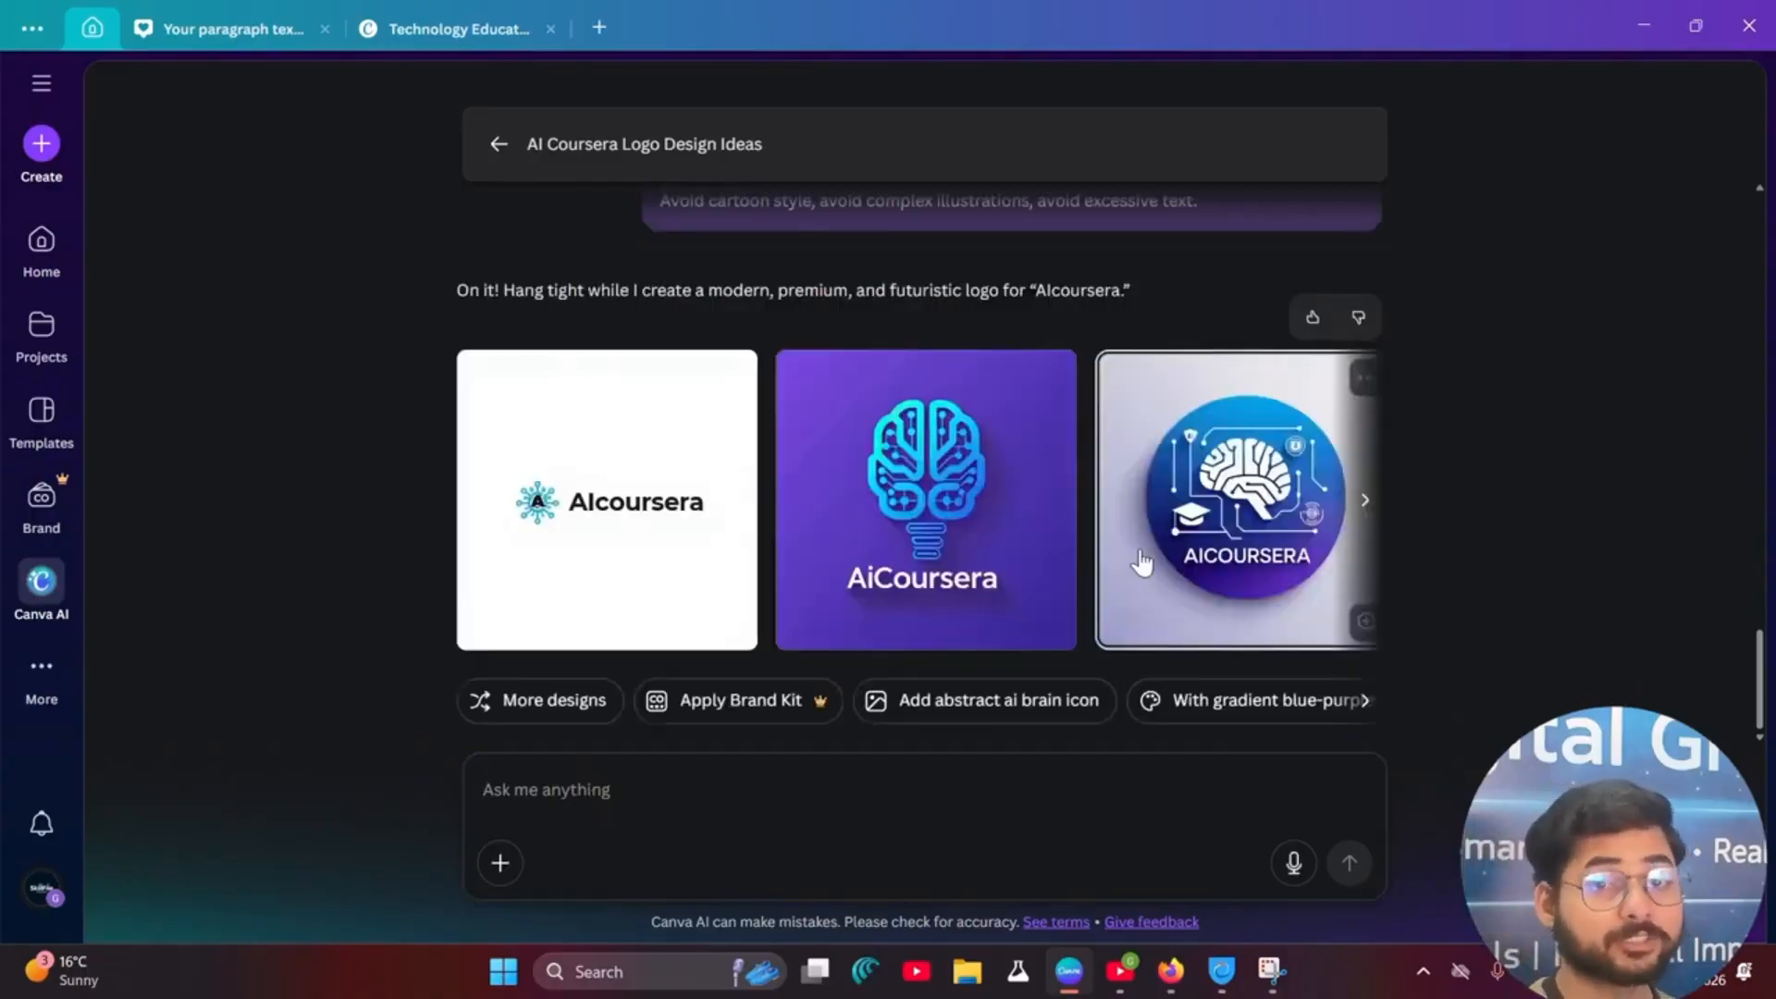
Step: Compare the logos generated from the short prompts with those from the detailed master prompt in the chat
{"action": "scroll", "coordinate": [1181, 568], "scroll_direction": "up", "scroll_amount": 10}
{"action": "scroll", "coordinate": [1180, 561], "scroll_direction": "up", "scroll_amount": 10}
{"action": "scroll", "coordinate": [1180, 562], "scroll_direction": "down", "scroll_amount": 10}
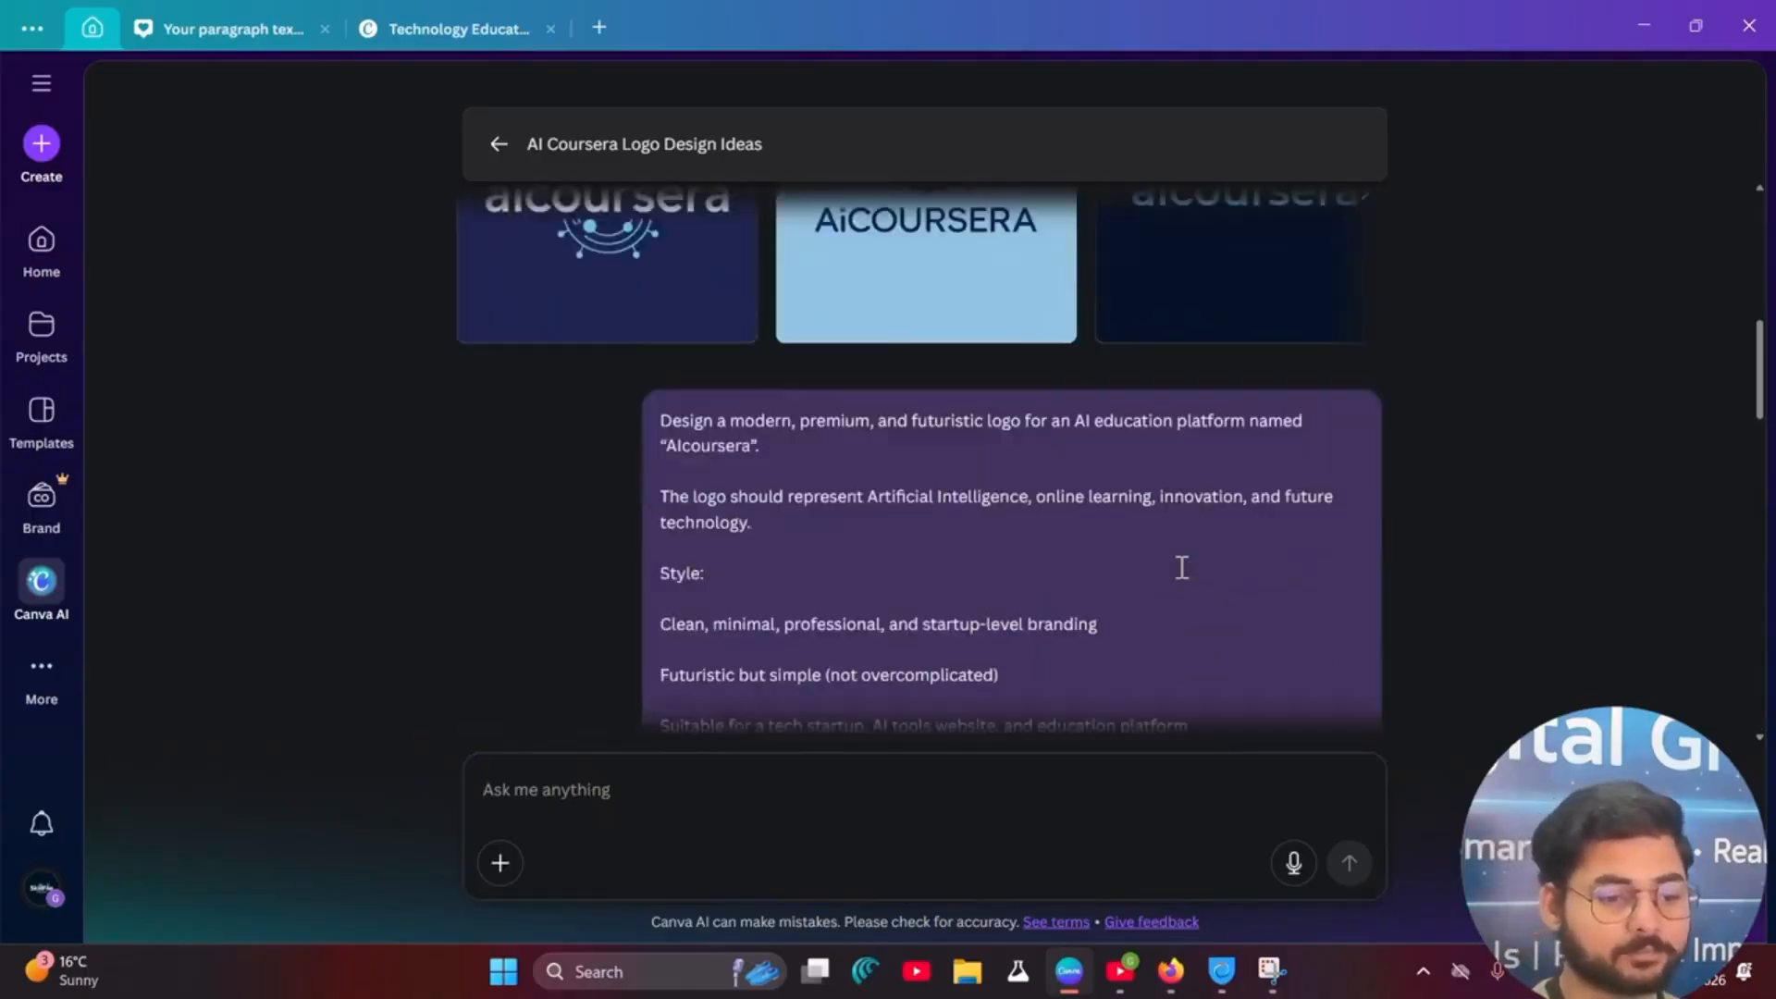
{"action": "scroll", "coordinate": [1179, 562], "scroll_direction": "up", "scroll_amount": 10}
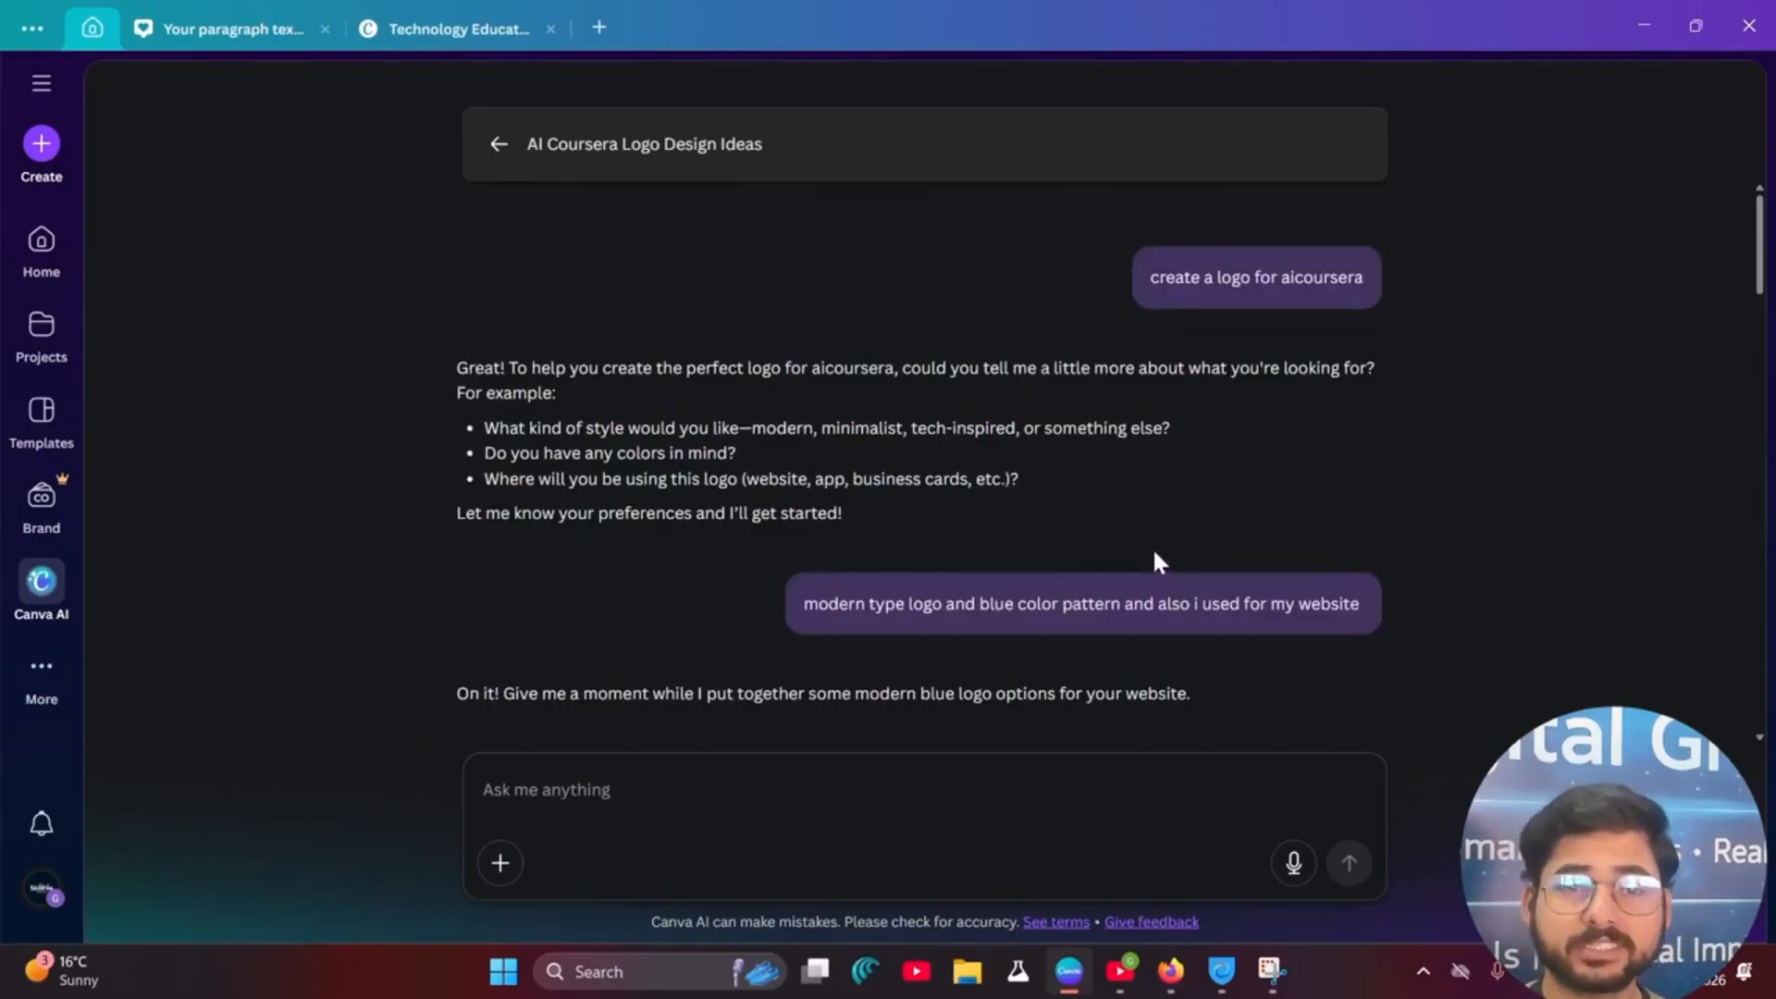
{"action": "scroll", "coordinate": [1156, 559], "scroll_direction": "down", "scroll_amount": 5}
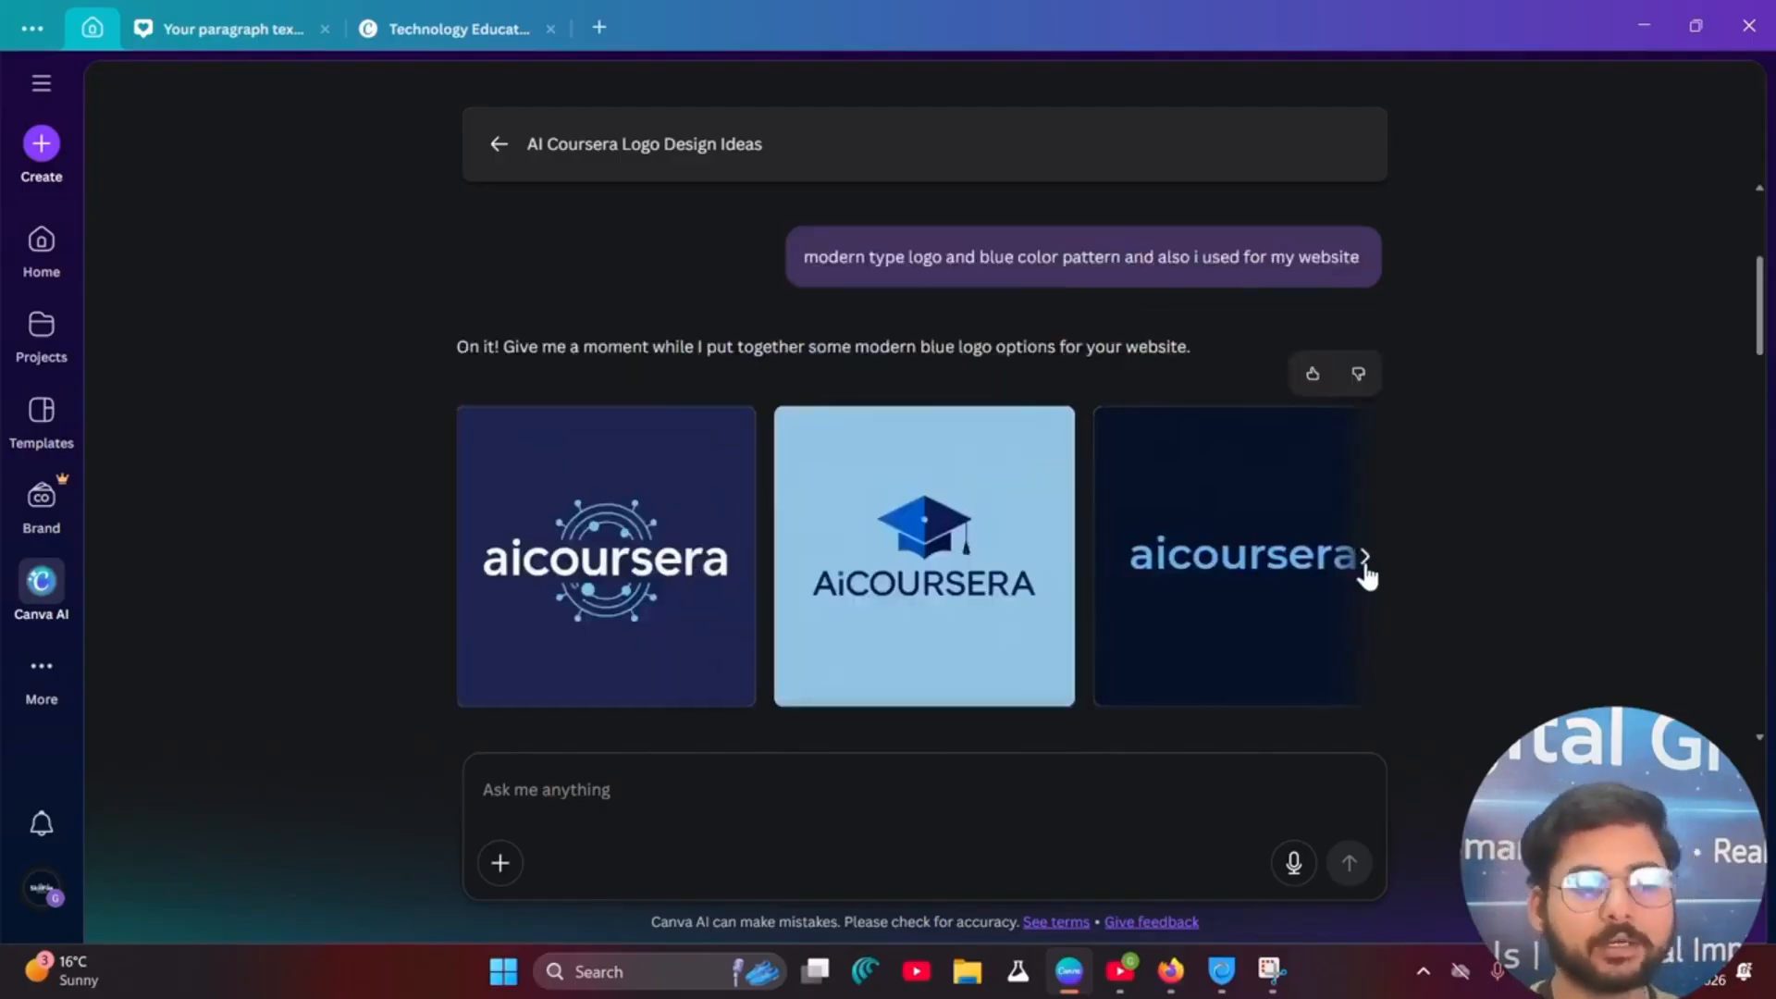
{"action": "scroll", "coordinate": [1011, 531], "scroll_direction": "down", "scroll_amount": 10}
{"action": "scroll", "coordinate": [1012, 532], "scroll_direction": "up", "scroll_amount": 8}
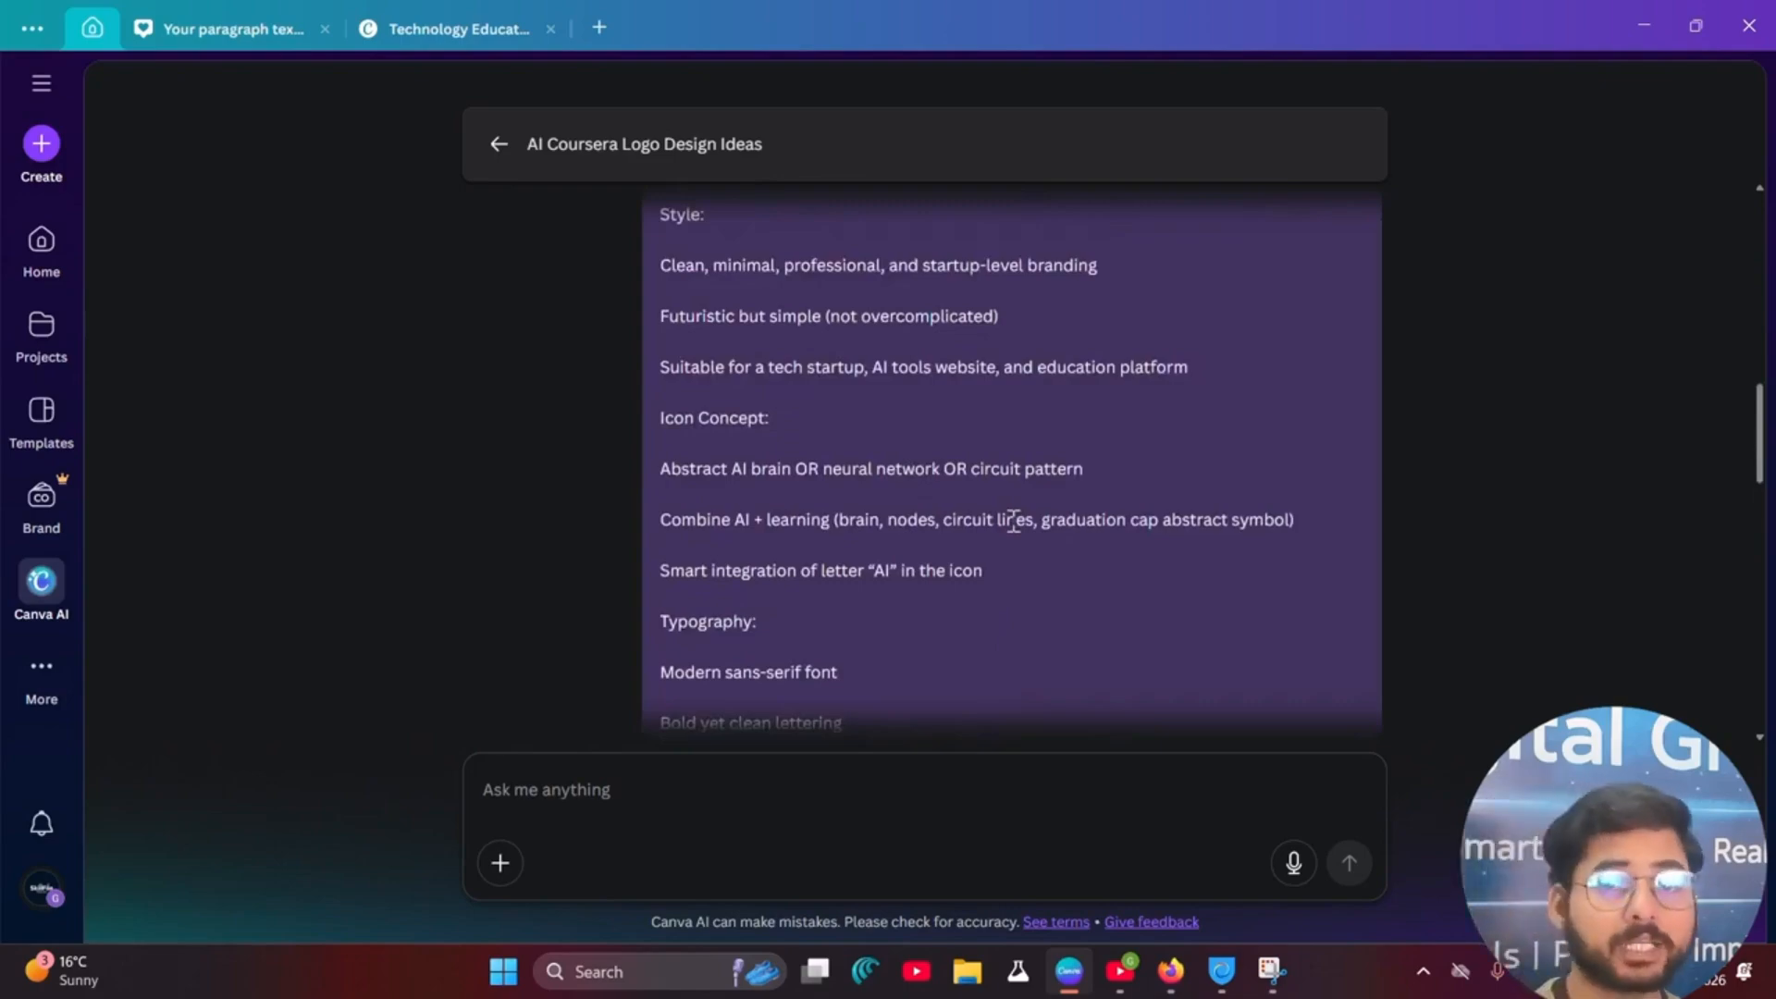
{"action": "scroll", "coordinate": [1013, 521], "scroll_direction": "down", "scroll_amount": 8}
{"action": "scroll", "coordinate": [942, 546], "scroll_direction": "up", "scroll_amount": 10}
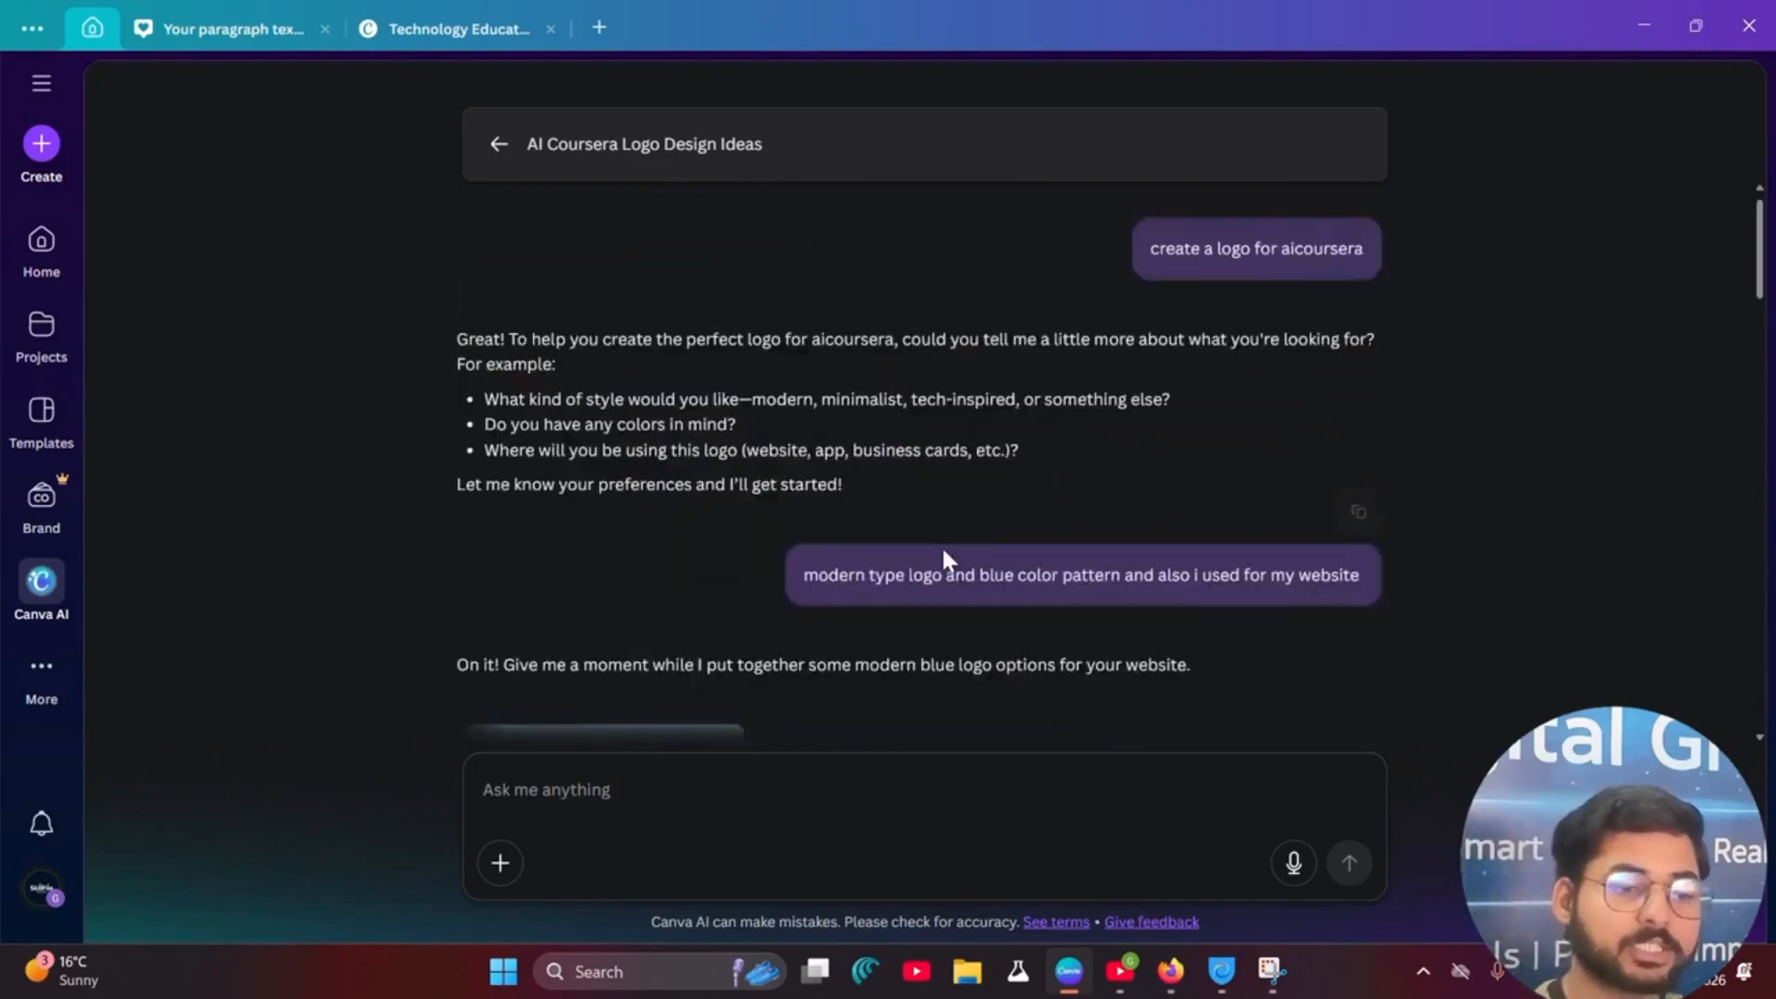
{"action": "scroll", "coordinate": [943, 555], "scroll_direction": "down", "scroll_amount": 10}
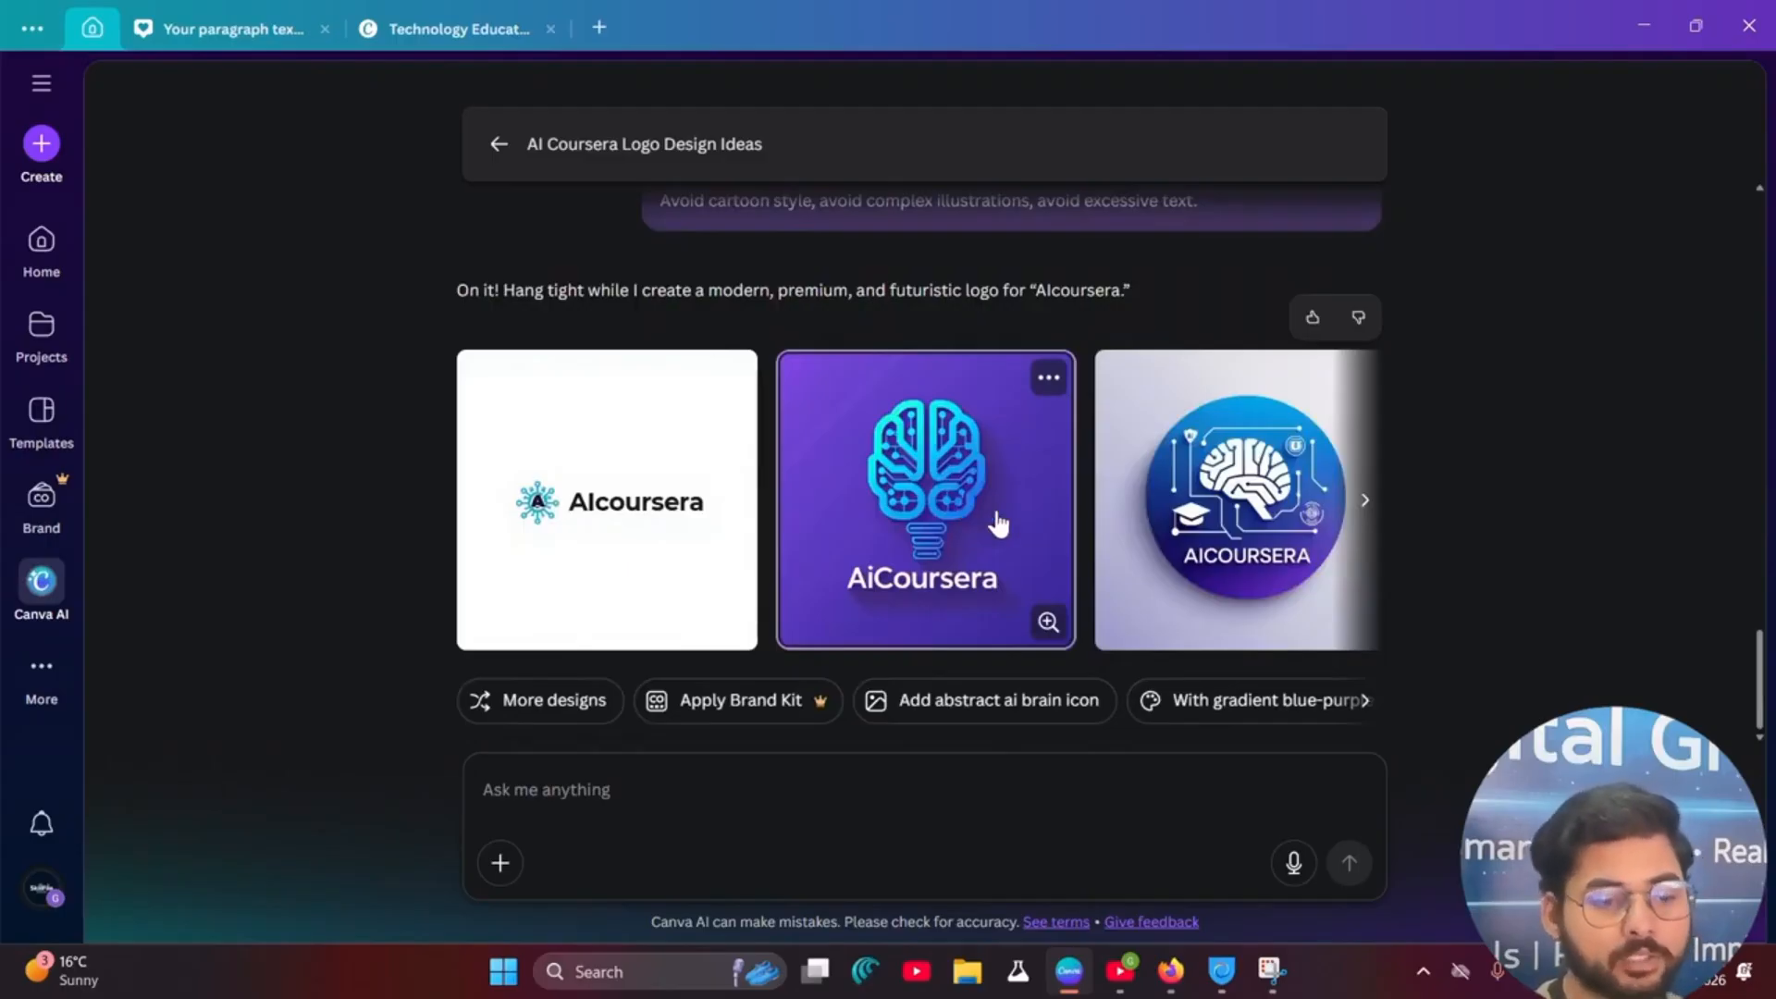
Step: Open the generated round blue-purple AICOURSERA logo with the brain and graduation cap in the Canva Editor
{"action": "left_click", "coordinate": [1366, 504]}
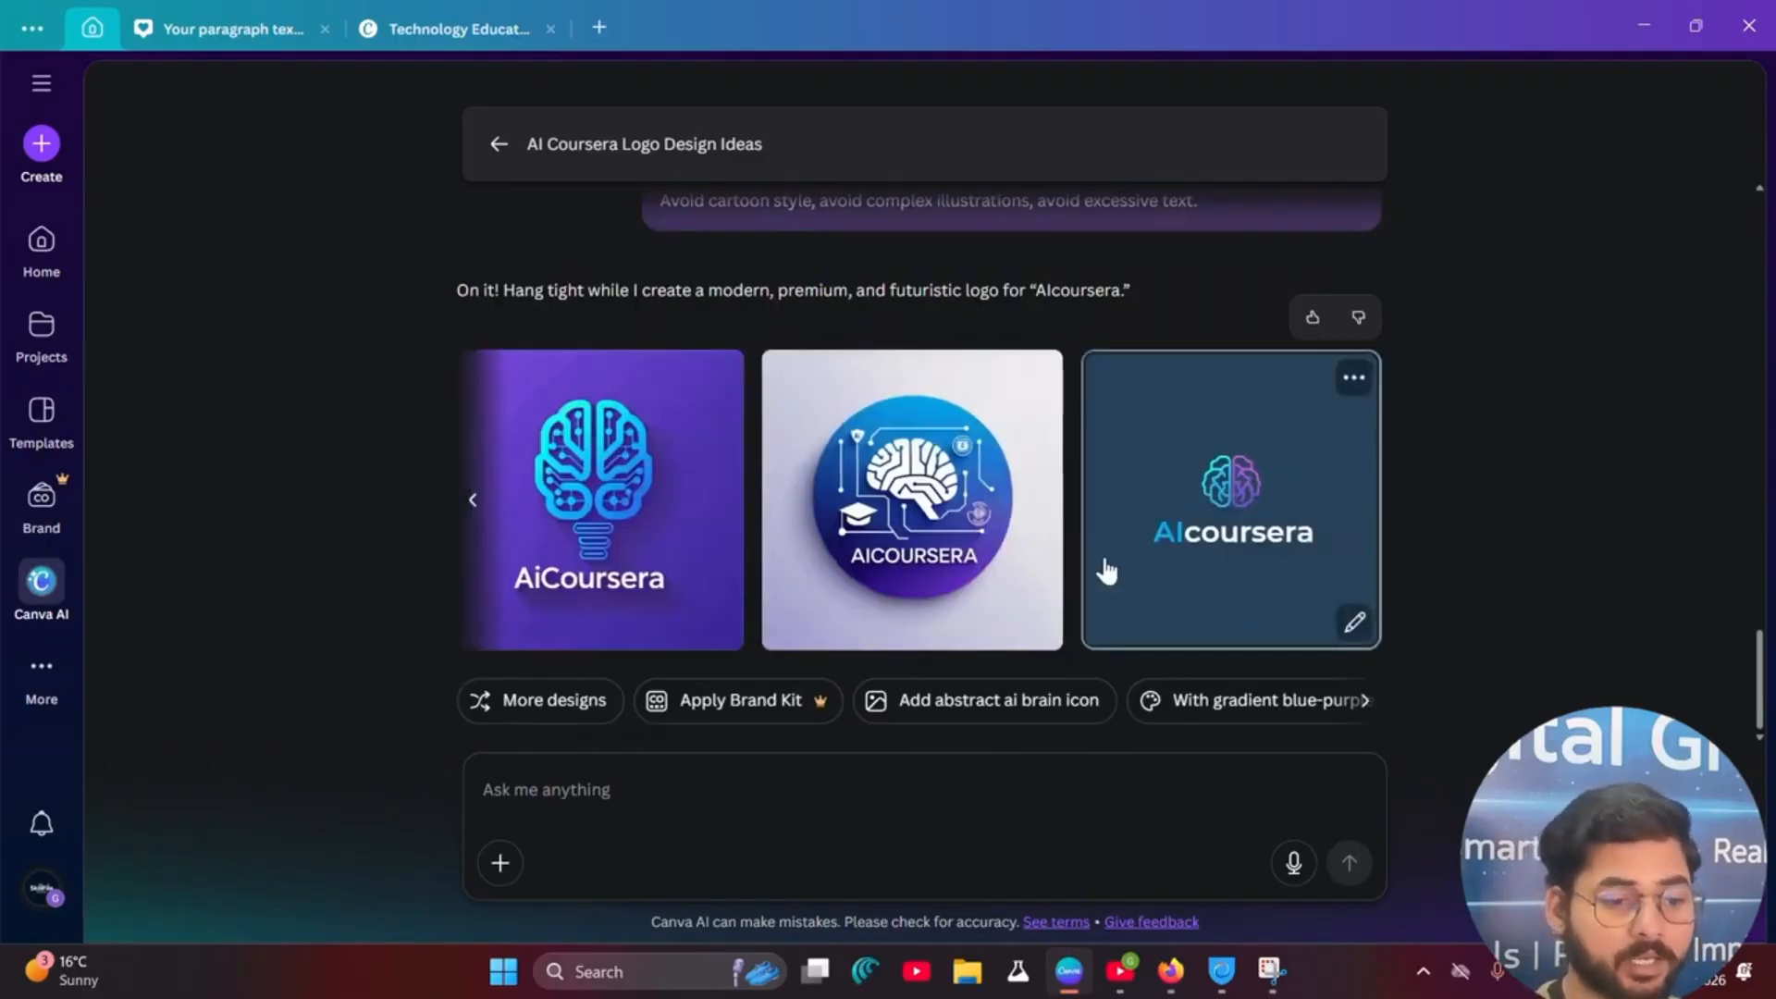
{"action": "left_click", "coordinate": [899, 538]}
{"action": "left_click", "coordinate": [1729, 98]}
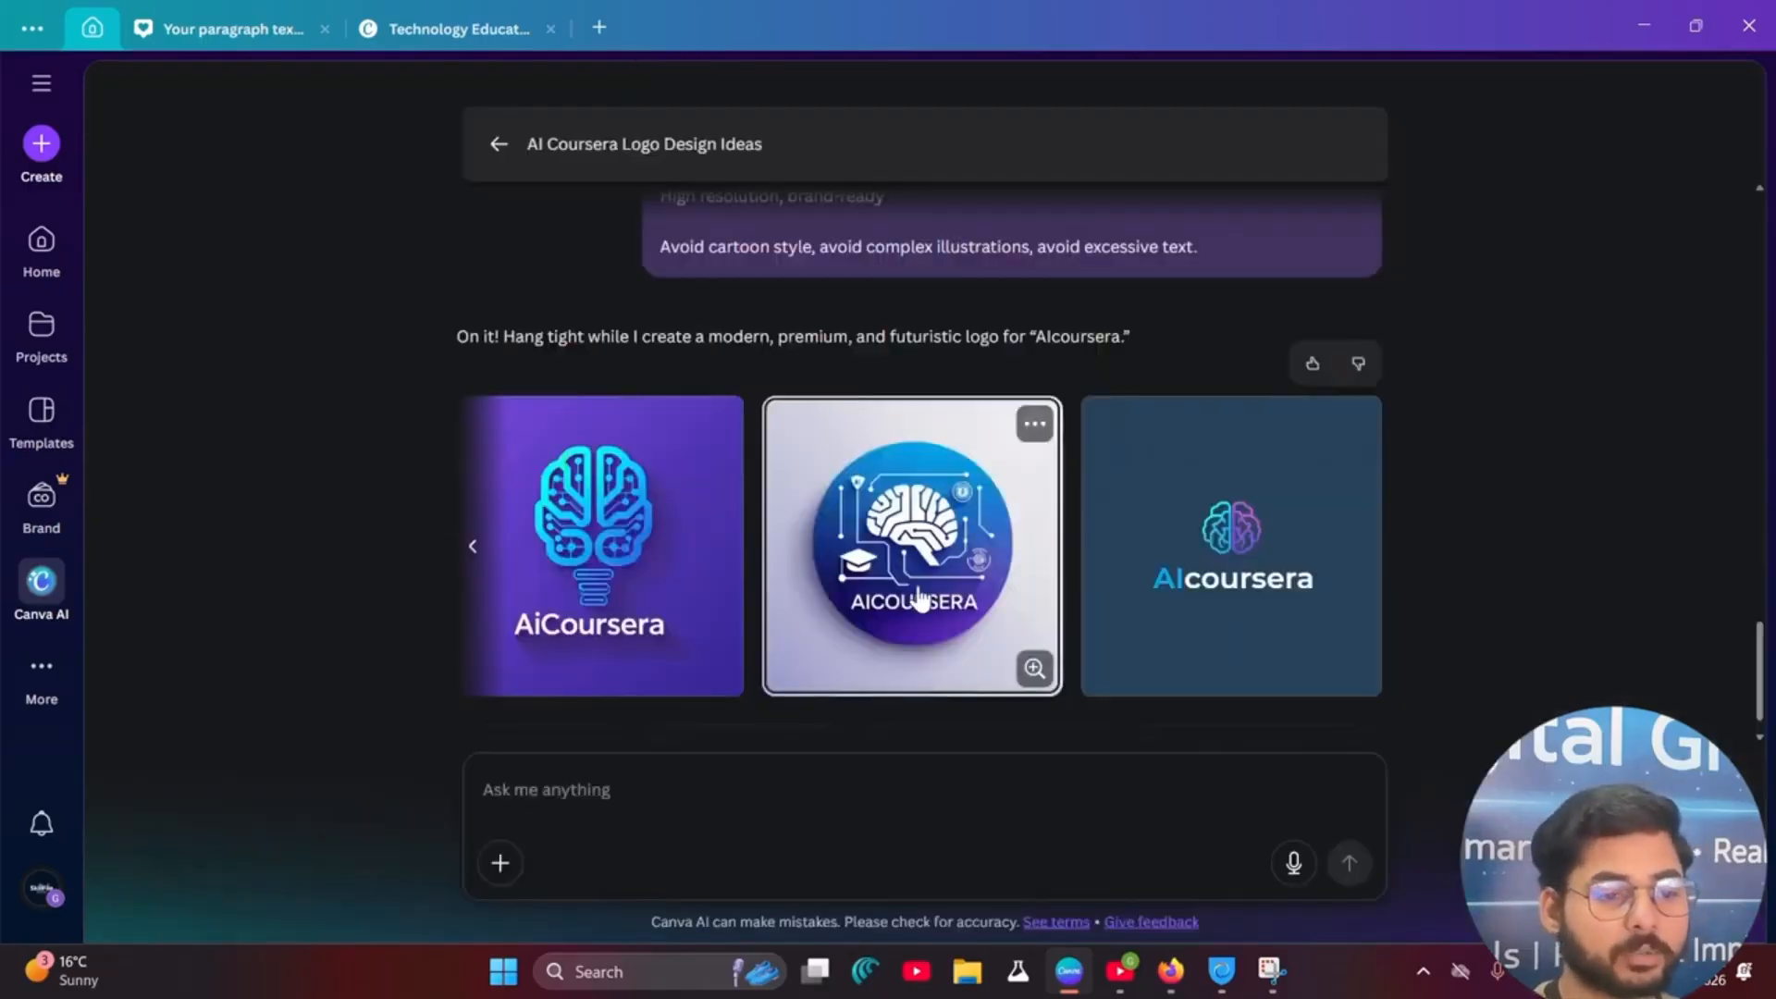
{"action": "left_click", "coordinate": [890, 512]}
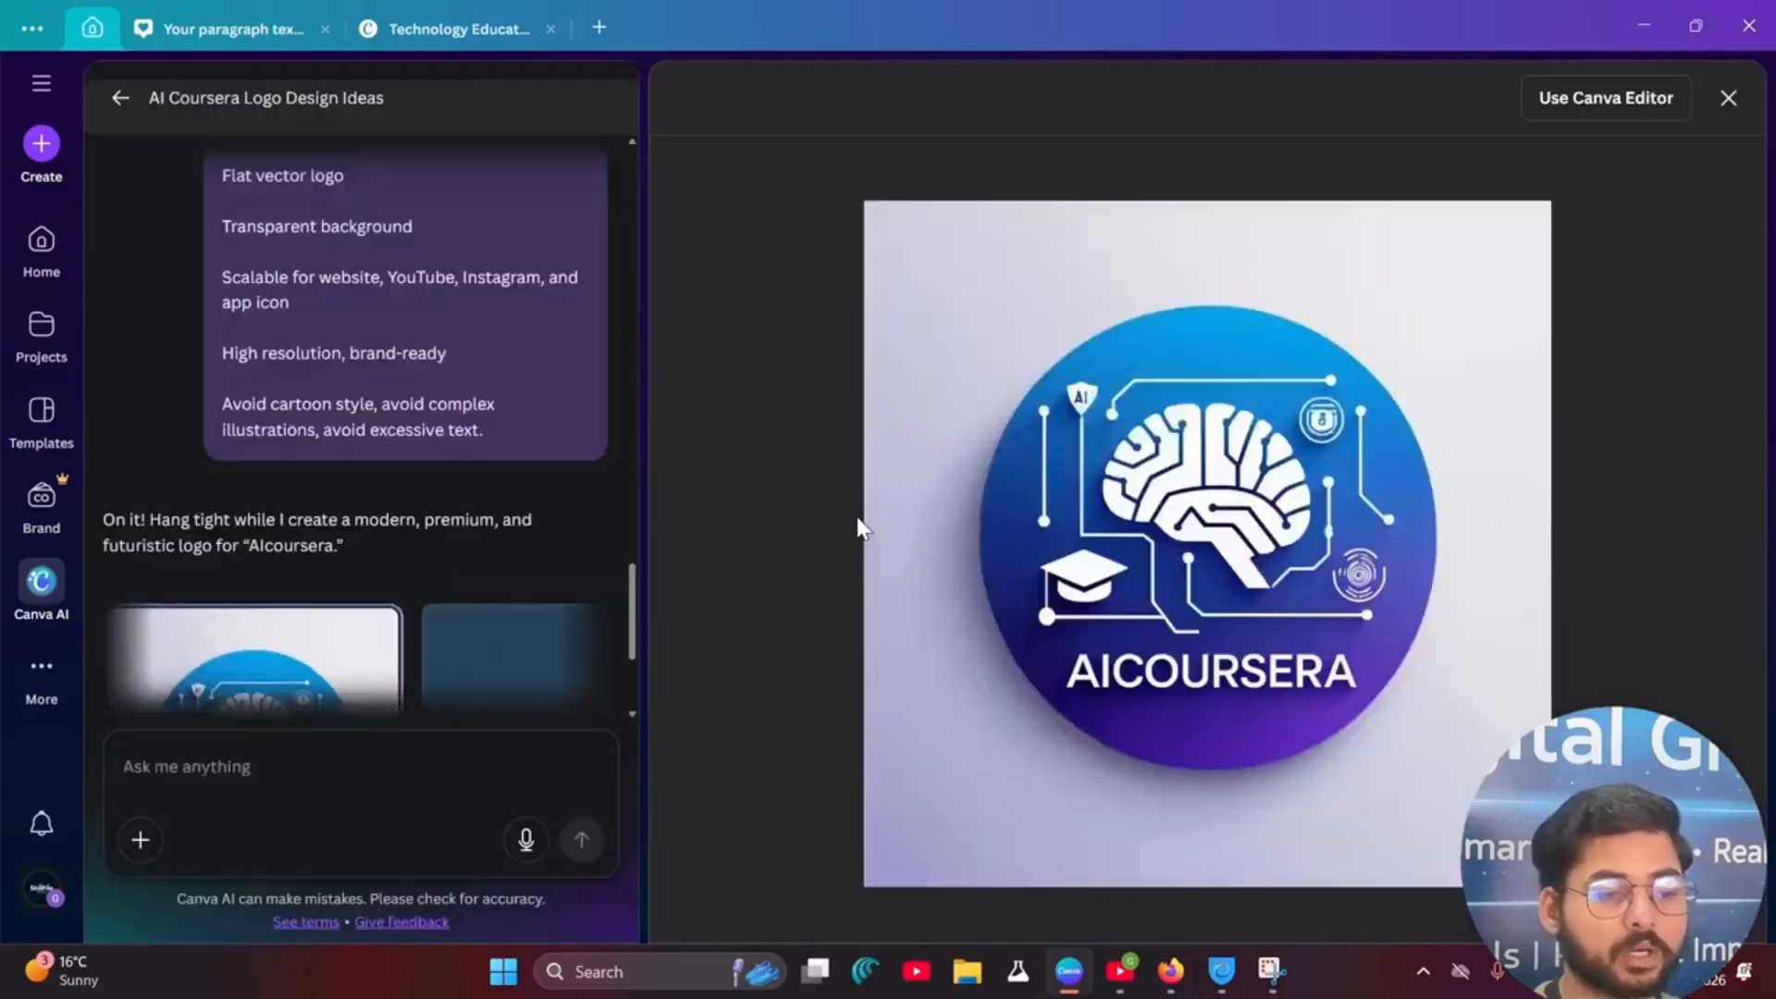
{"action": "left_click", "coordinate": [1606, 98]}
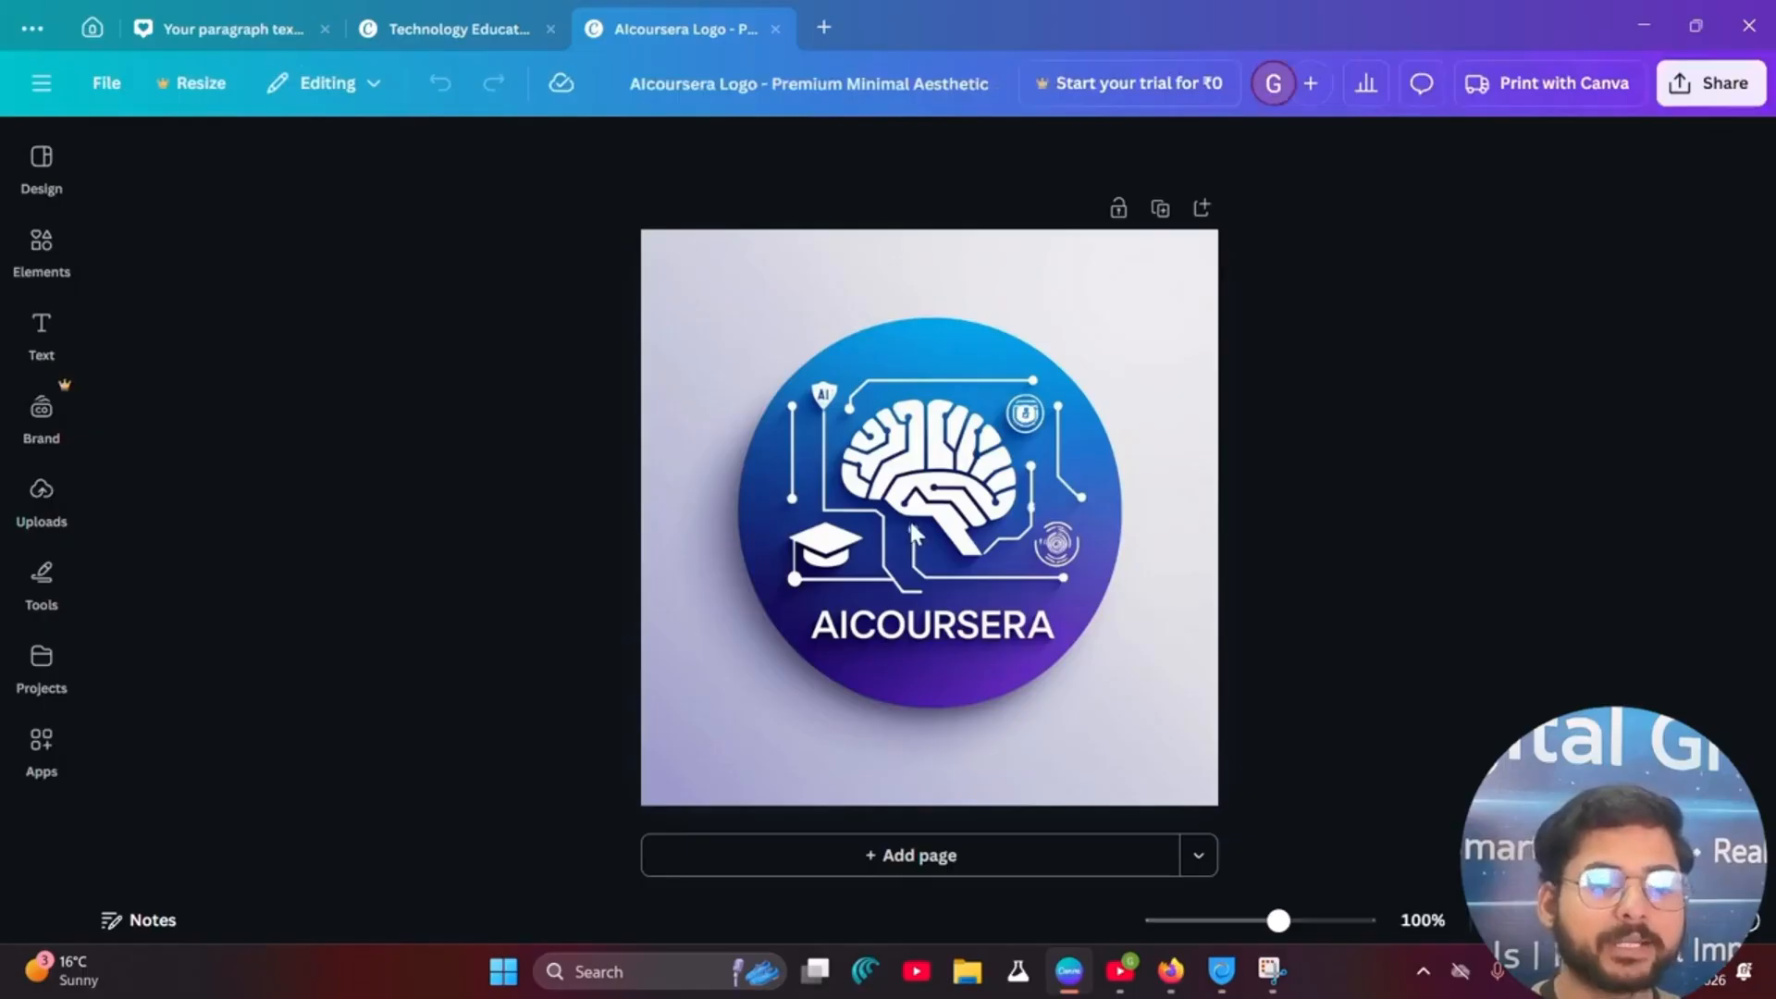
Step: Download the round AICOURSERA logo as a PNG and dismiss the download notice
{"action": "left_click", "coordinate": [106, 84]}
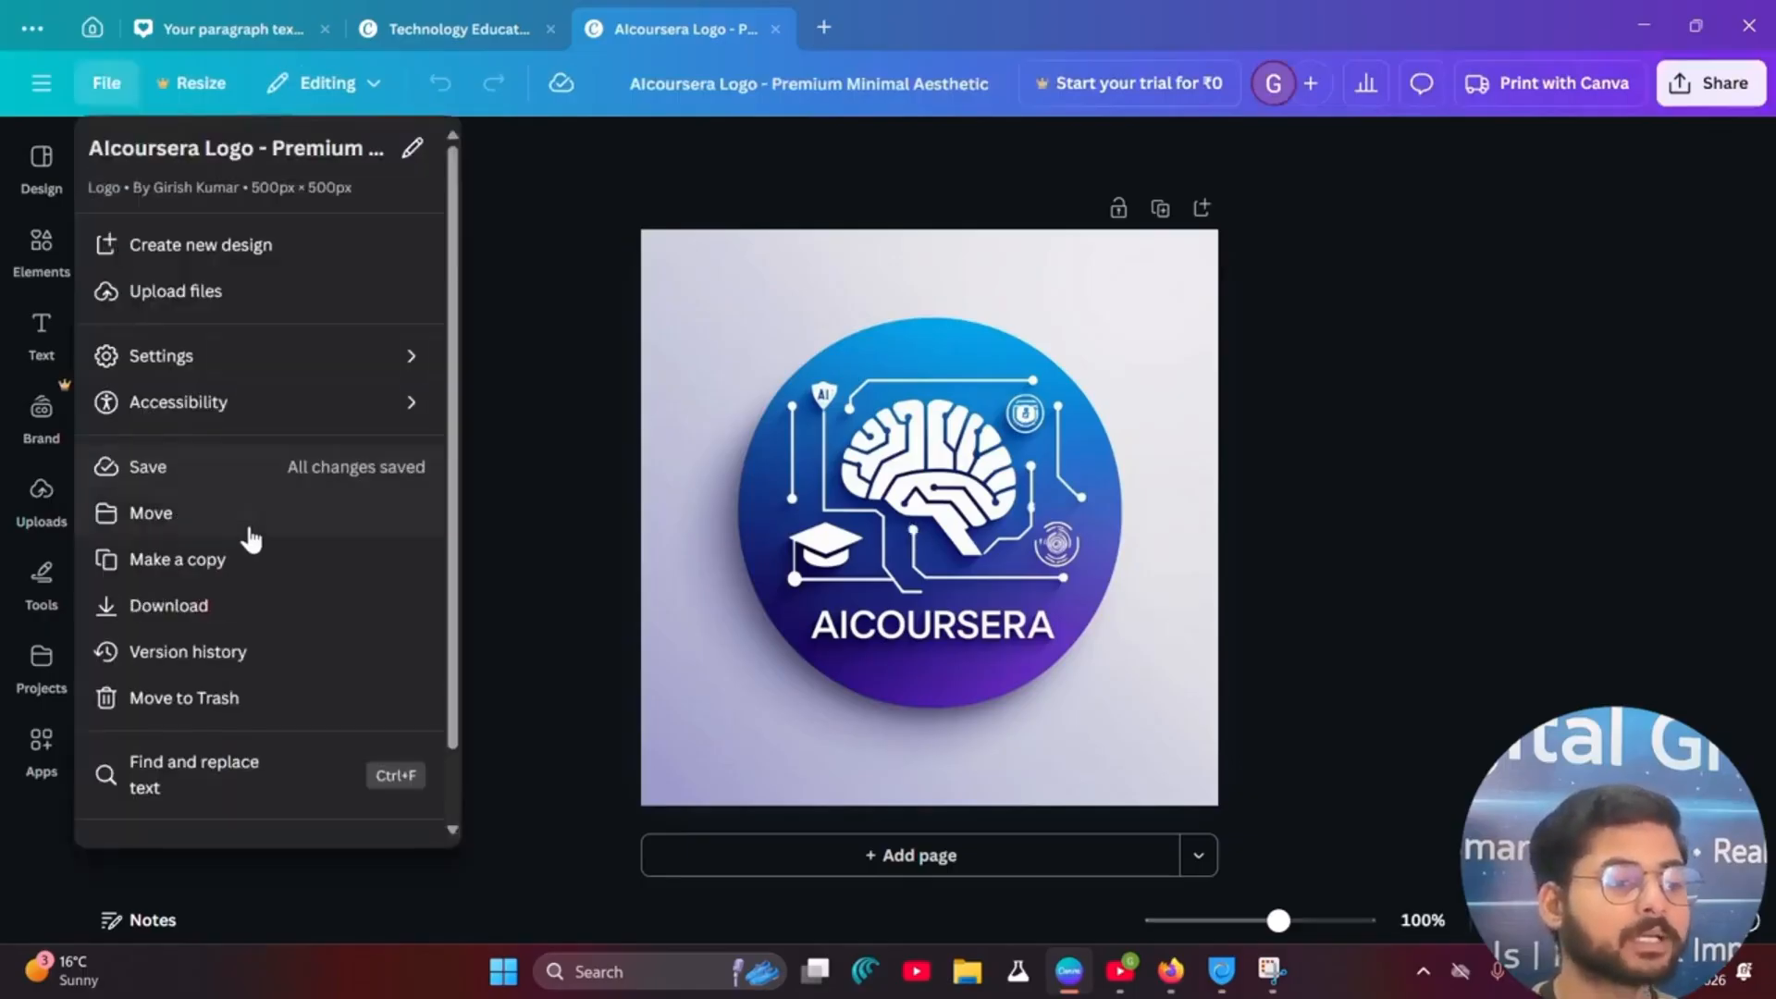
{"action": "left_click", "coordinate": [202, 604]}
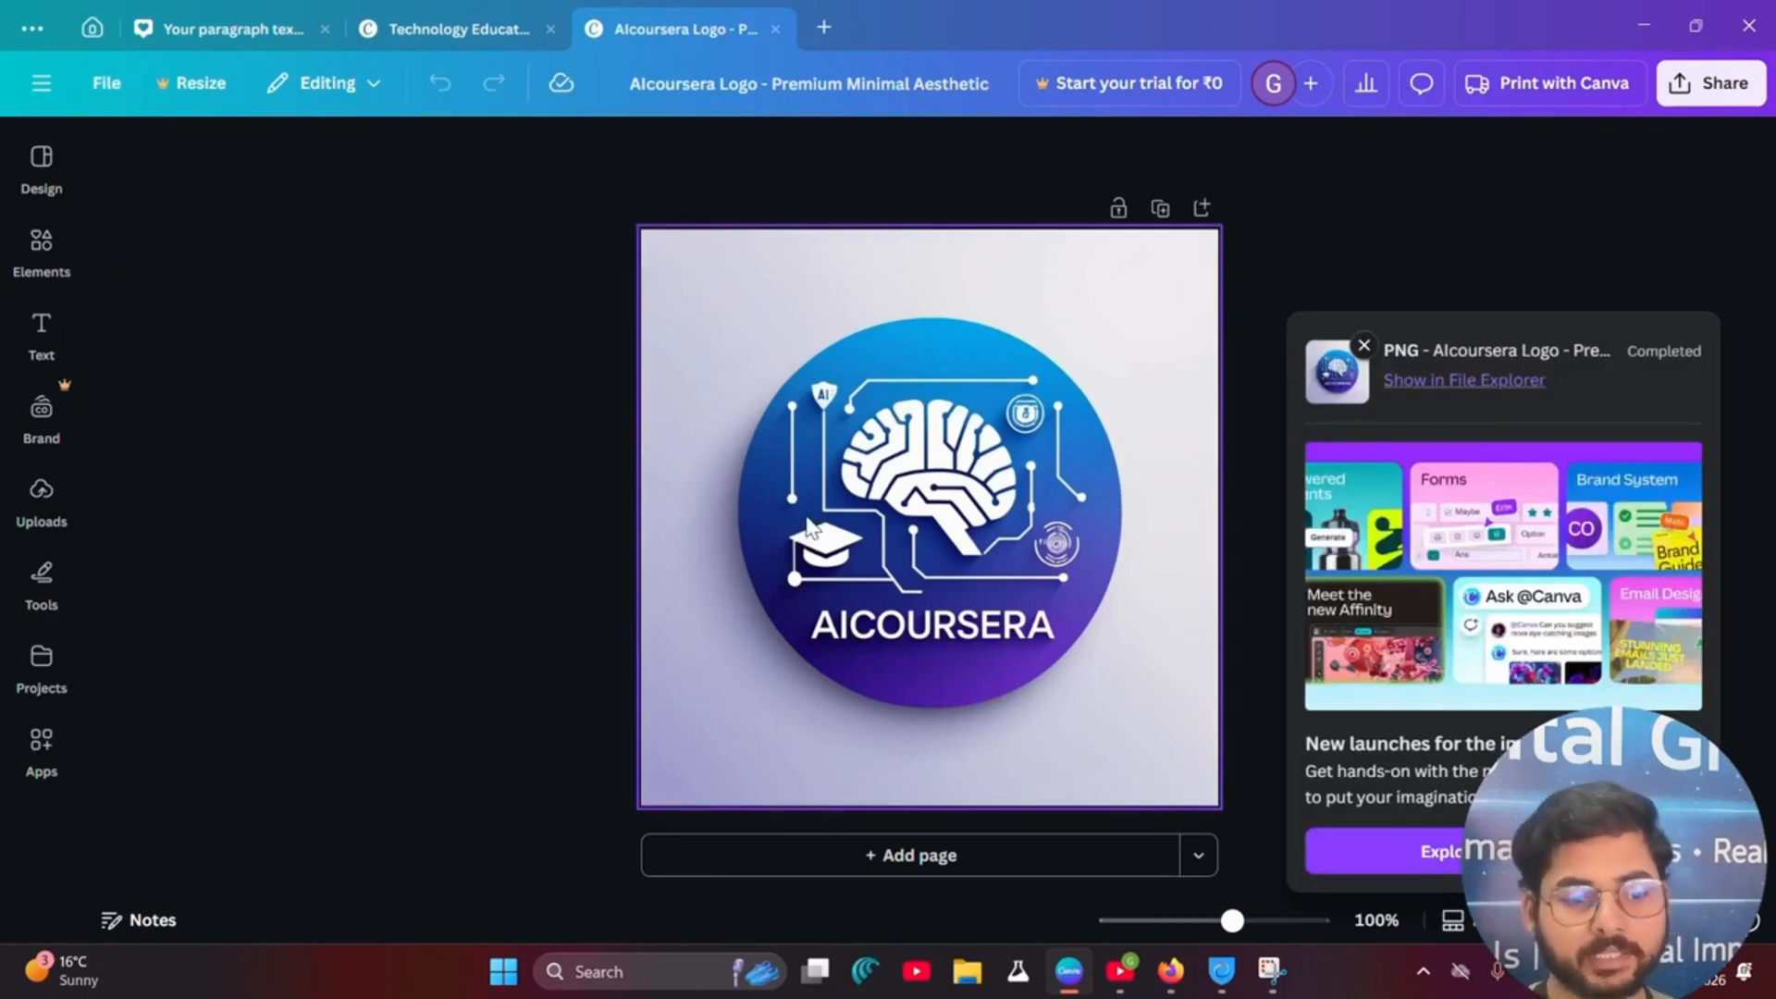
{"action": "left_click", "coordinate": [1363, 347]}
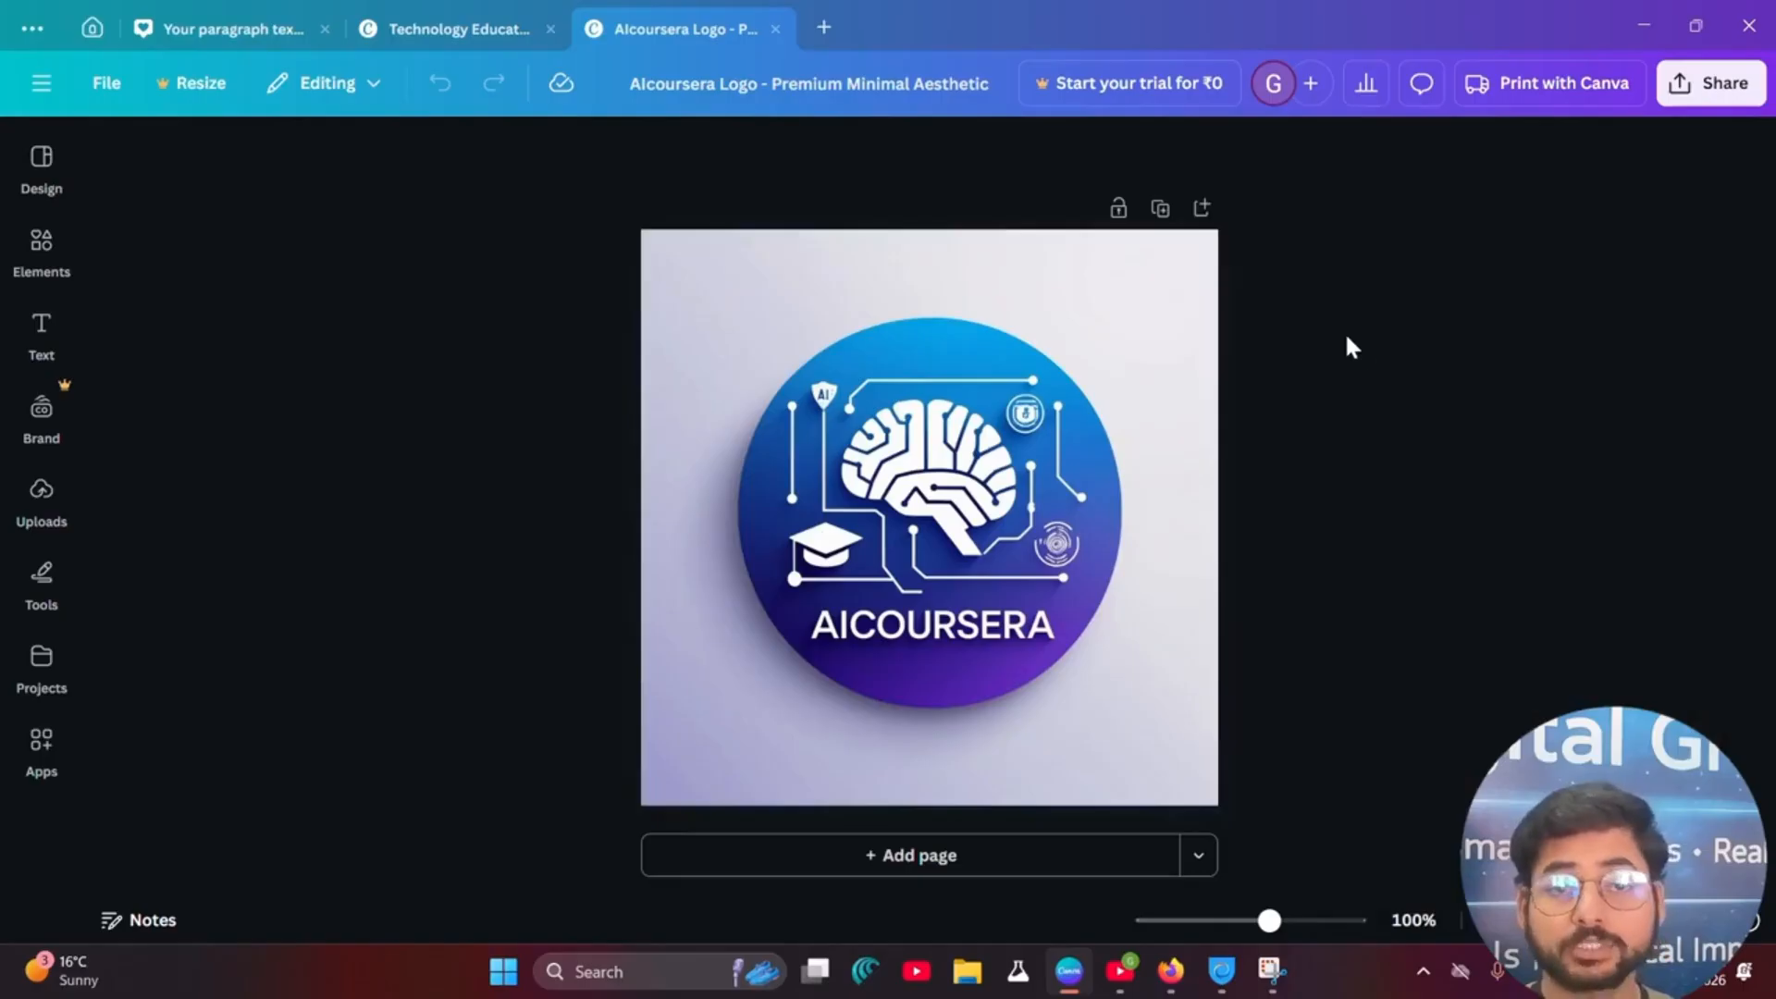
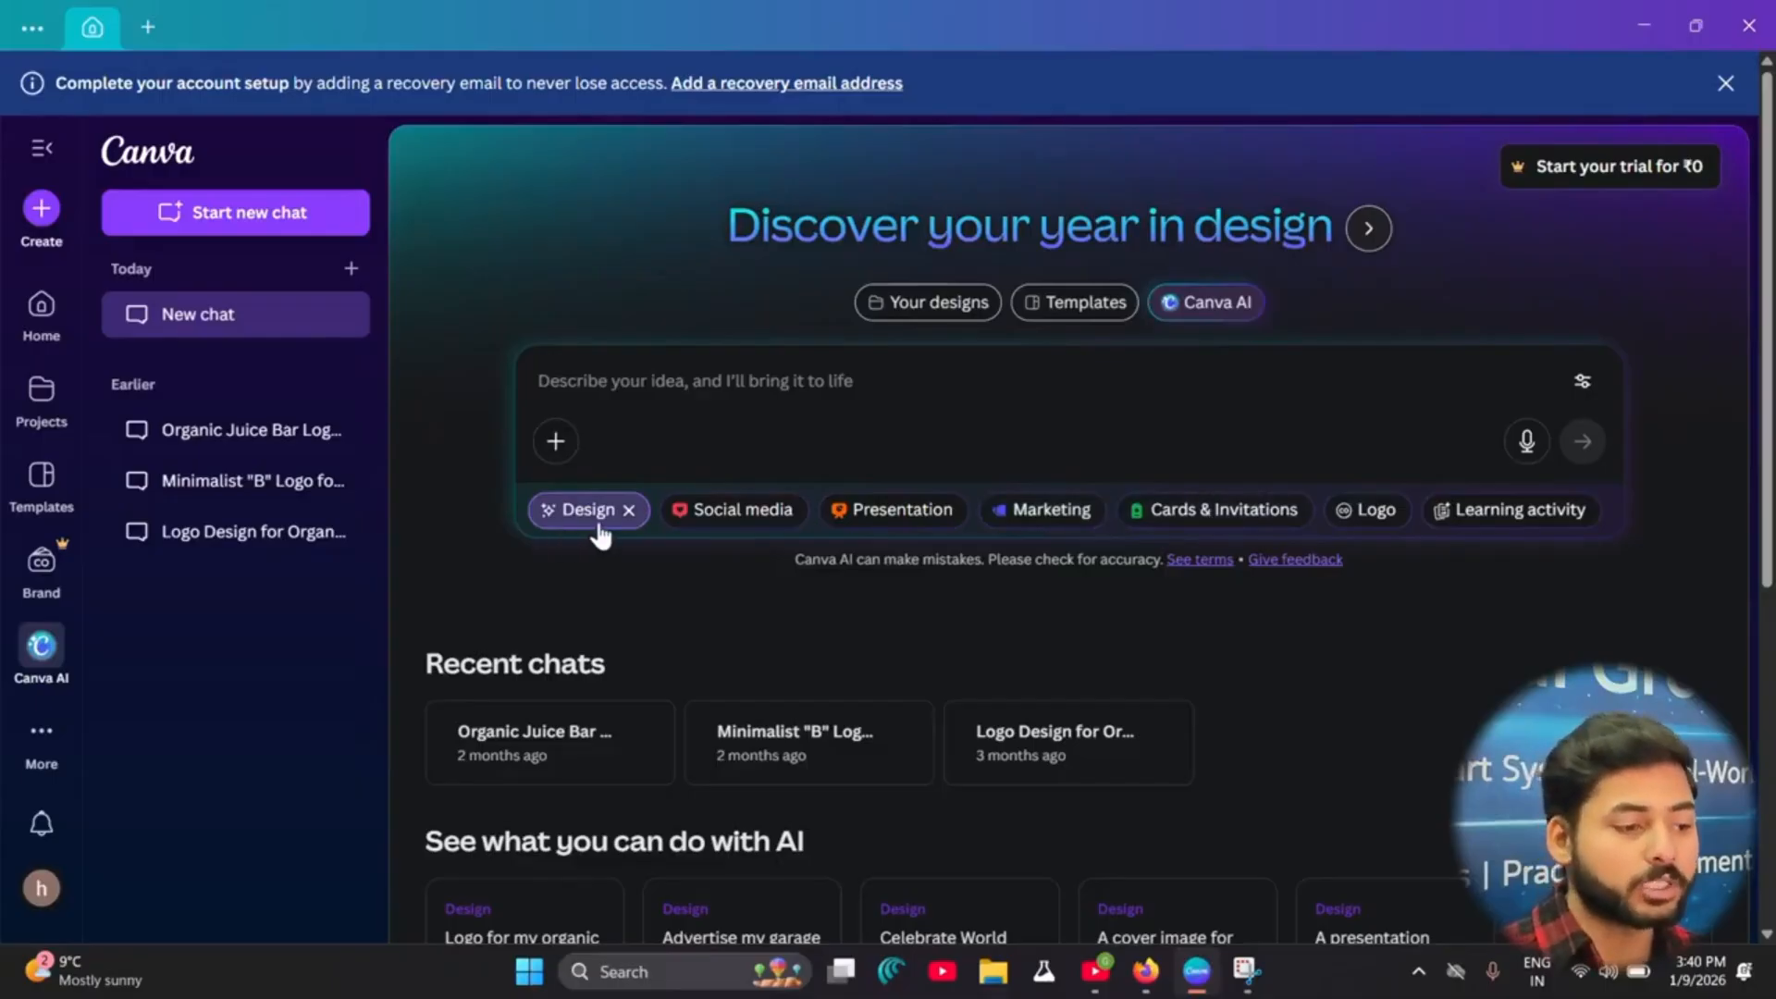
Step: Check the copied AI Money-Making Post prompt for AICoursera in ChatGPT and return to Canva AI
{"action": "left_click", "coordinate": [666, 387]}
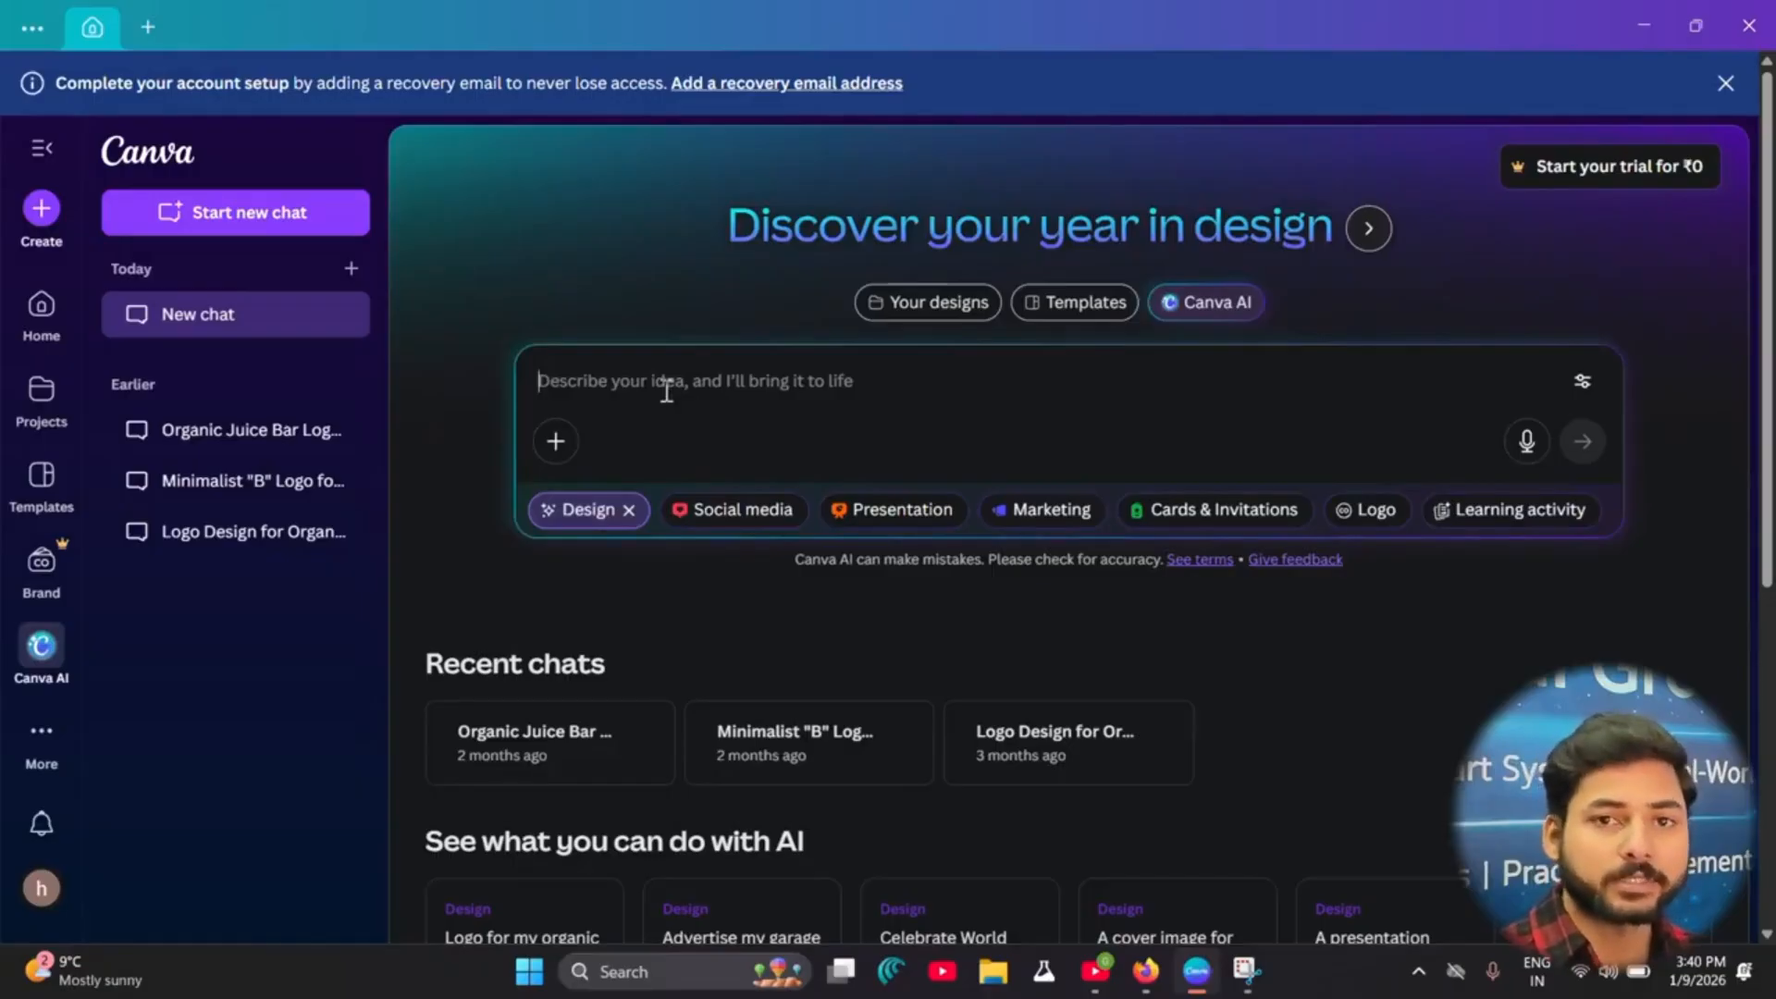
{"action": "key", "text": "alt+Tab"}
{"action": "scroll", "coordinate": [991, 633], "scroll_direction": "up", "scroll_amount": 5}
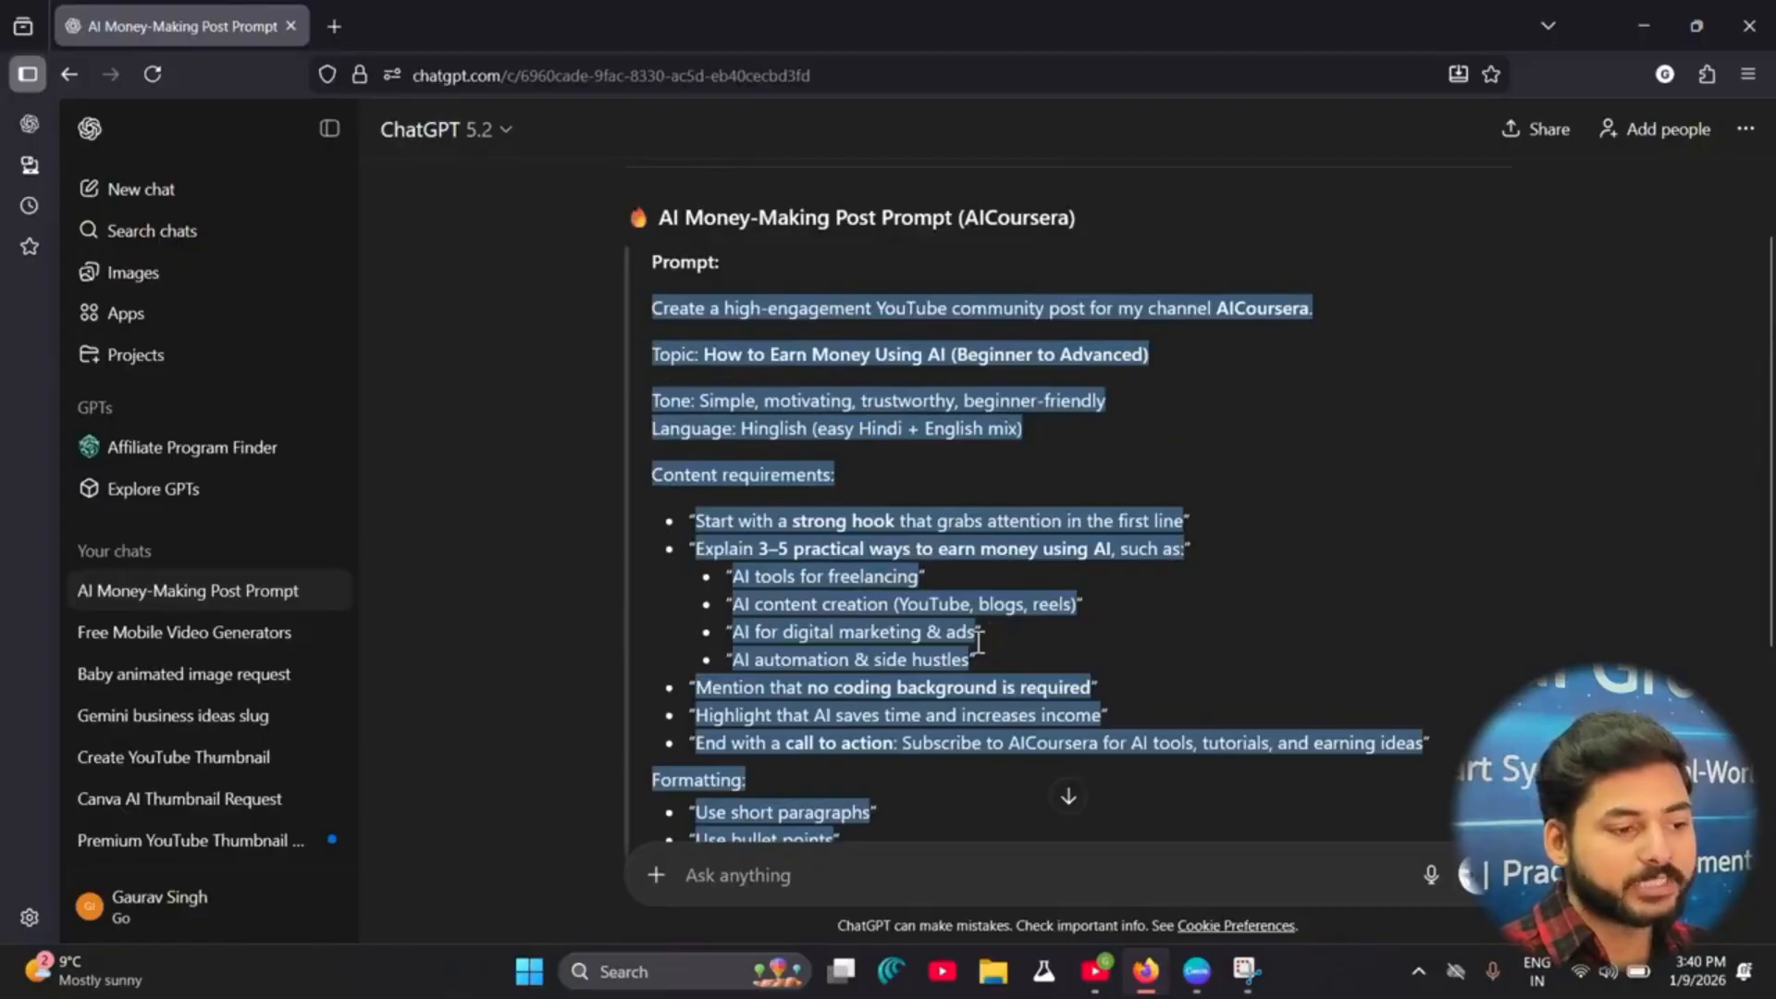
{"action": "mouse_move", "coordinate": [1198, 990]}
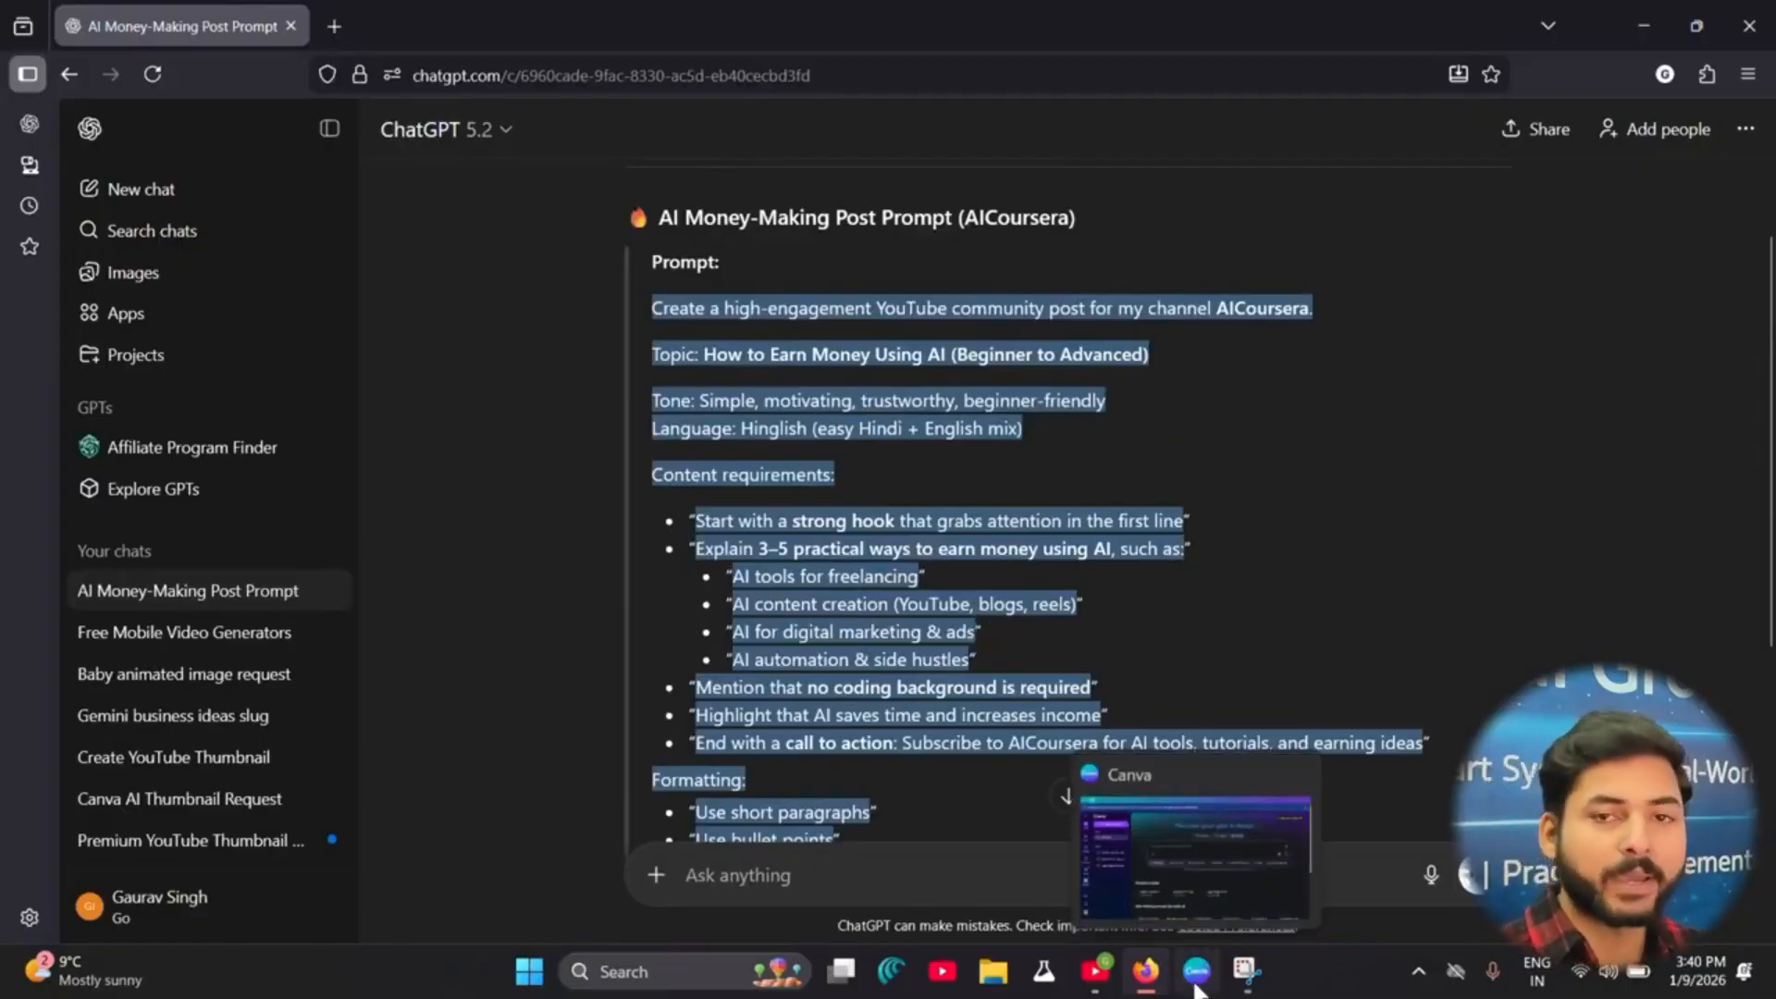
{"action": "left_click", "coordinate": [1196, 972]}
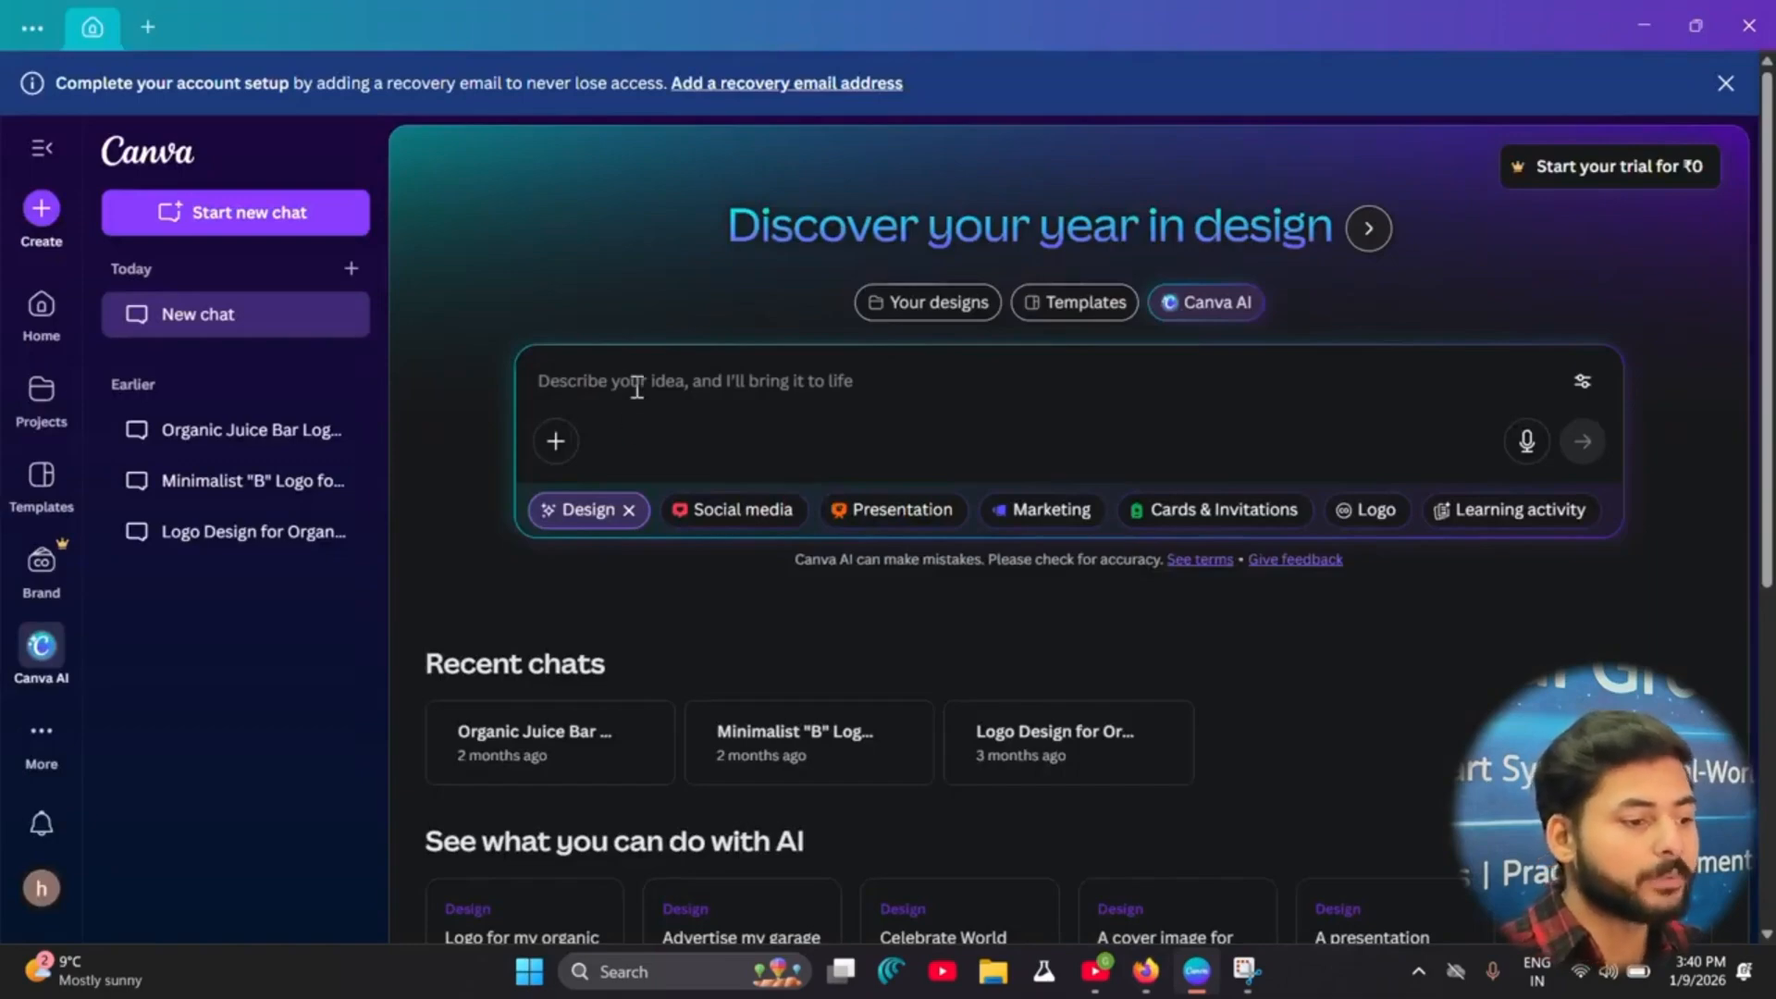
Step: Set the Canva AI design category to Marketing with the Poster format
{"action": "left_click", "coordinate": [1045, 509]}
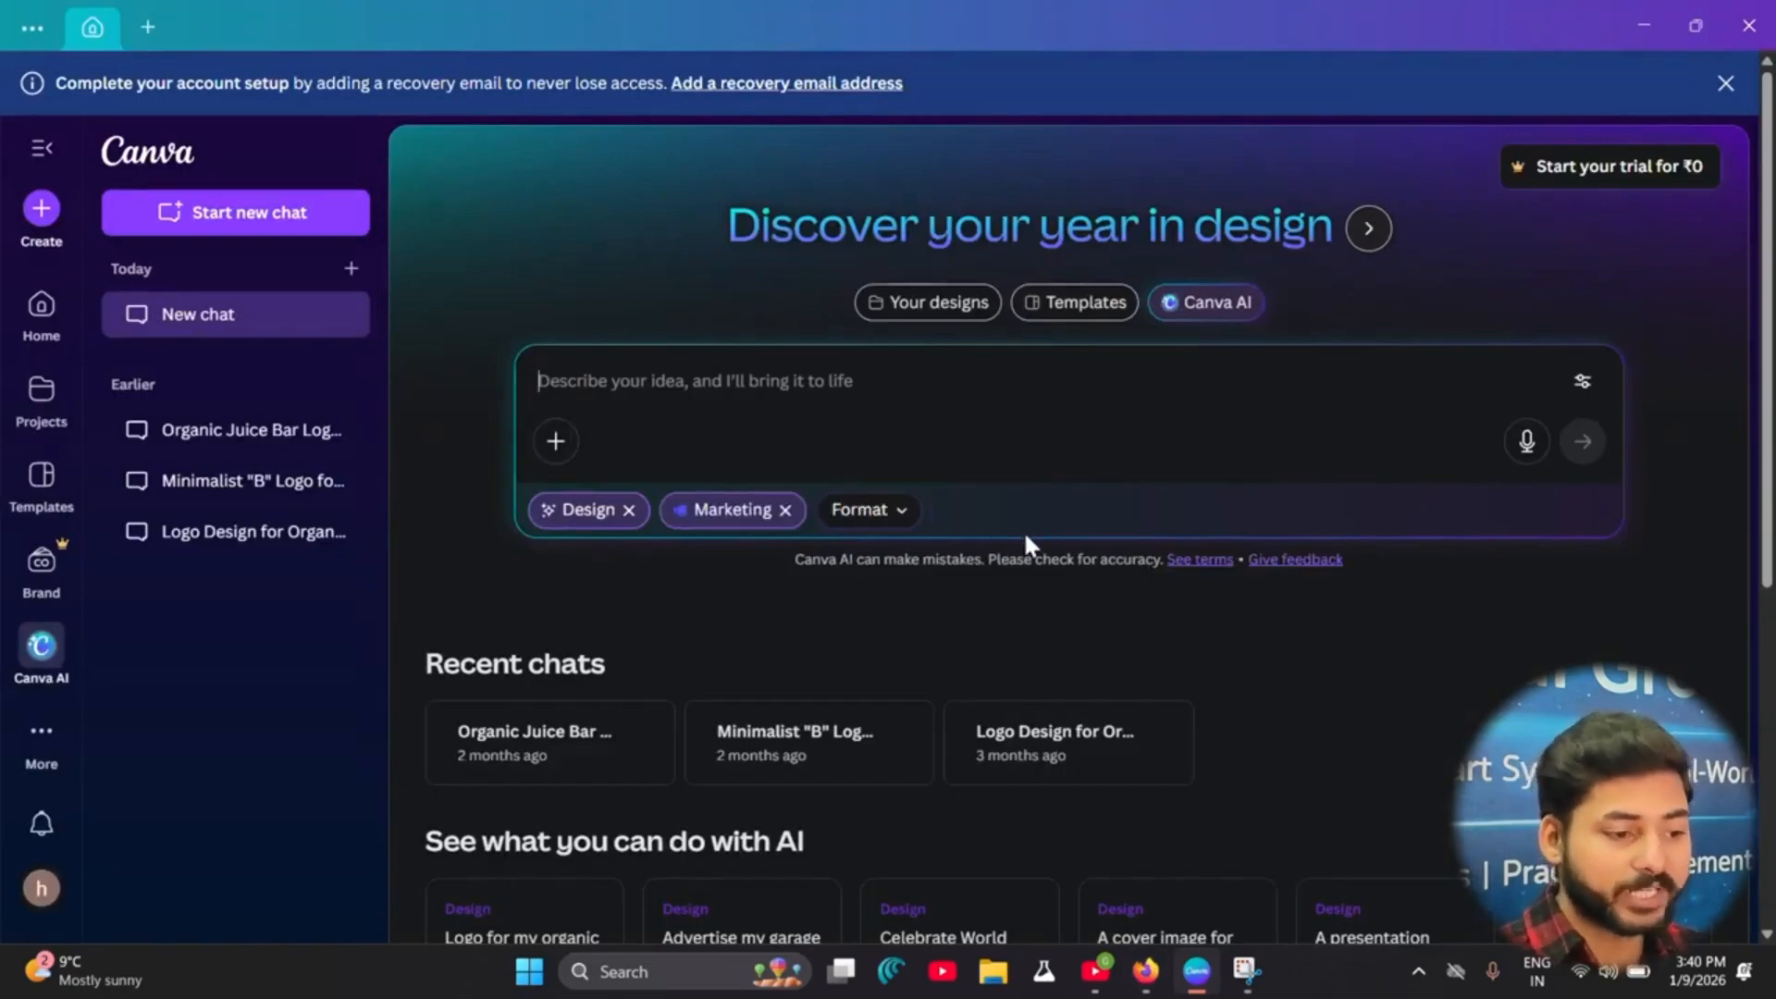
{"action": "left_click", "coordinate": [905, 514]}
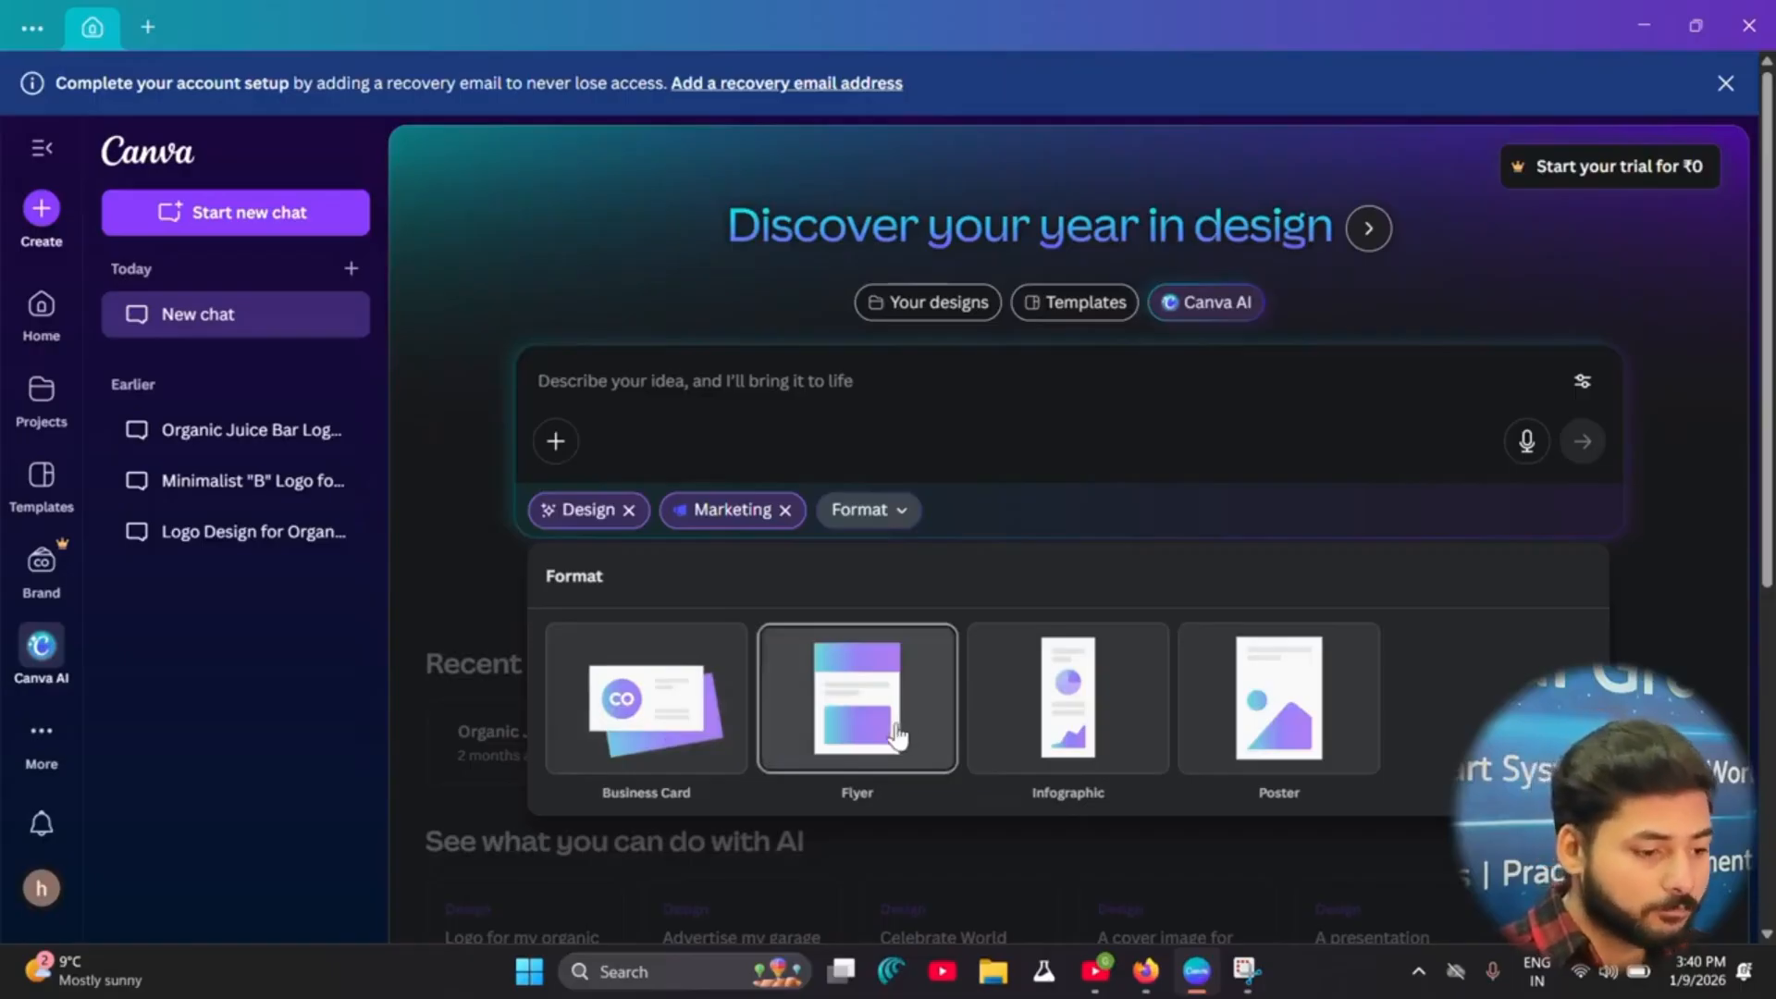
{"action": "left_click", "coordinate": [1283, 723]}
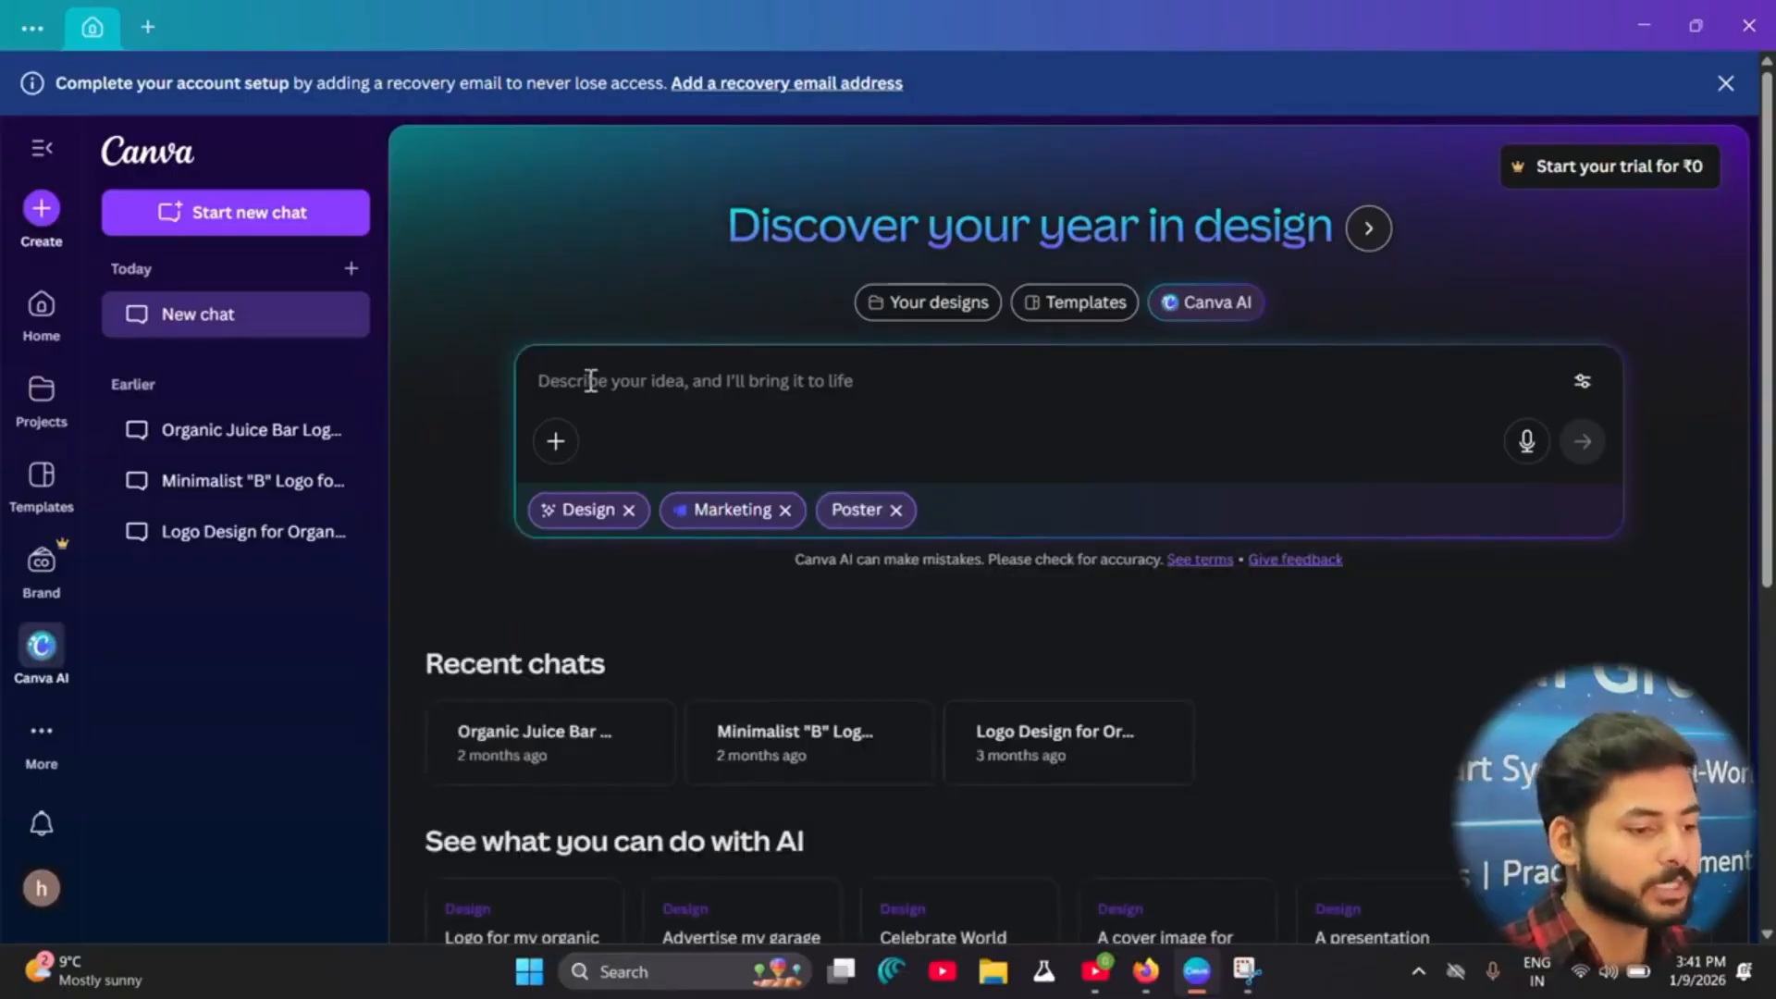
Step: Paste the copied AICoursera YouTube community post prompt about earning money using AI, check its text, and submit it
{"action": "left_click", "coordinate": [590, 380]}
{"action": "key", "text": "ctrl+v"}
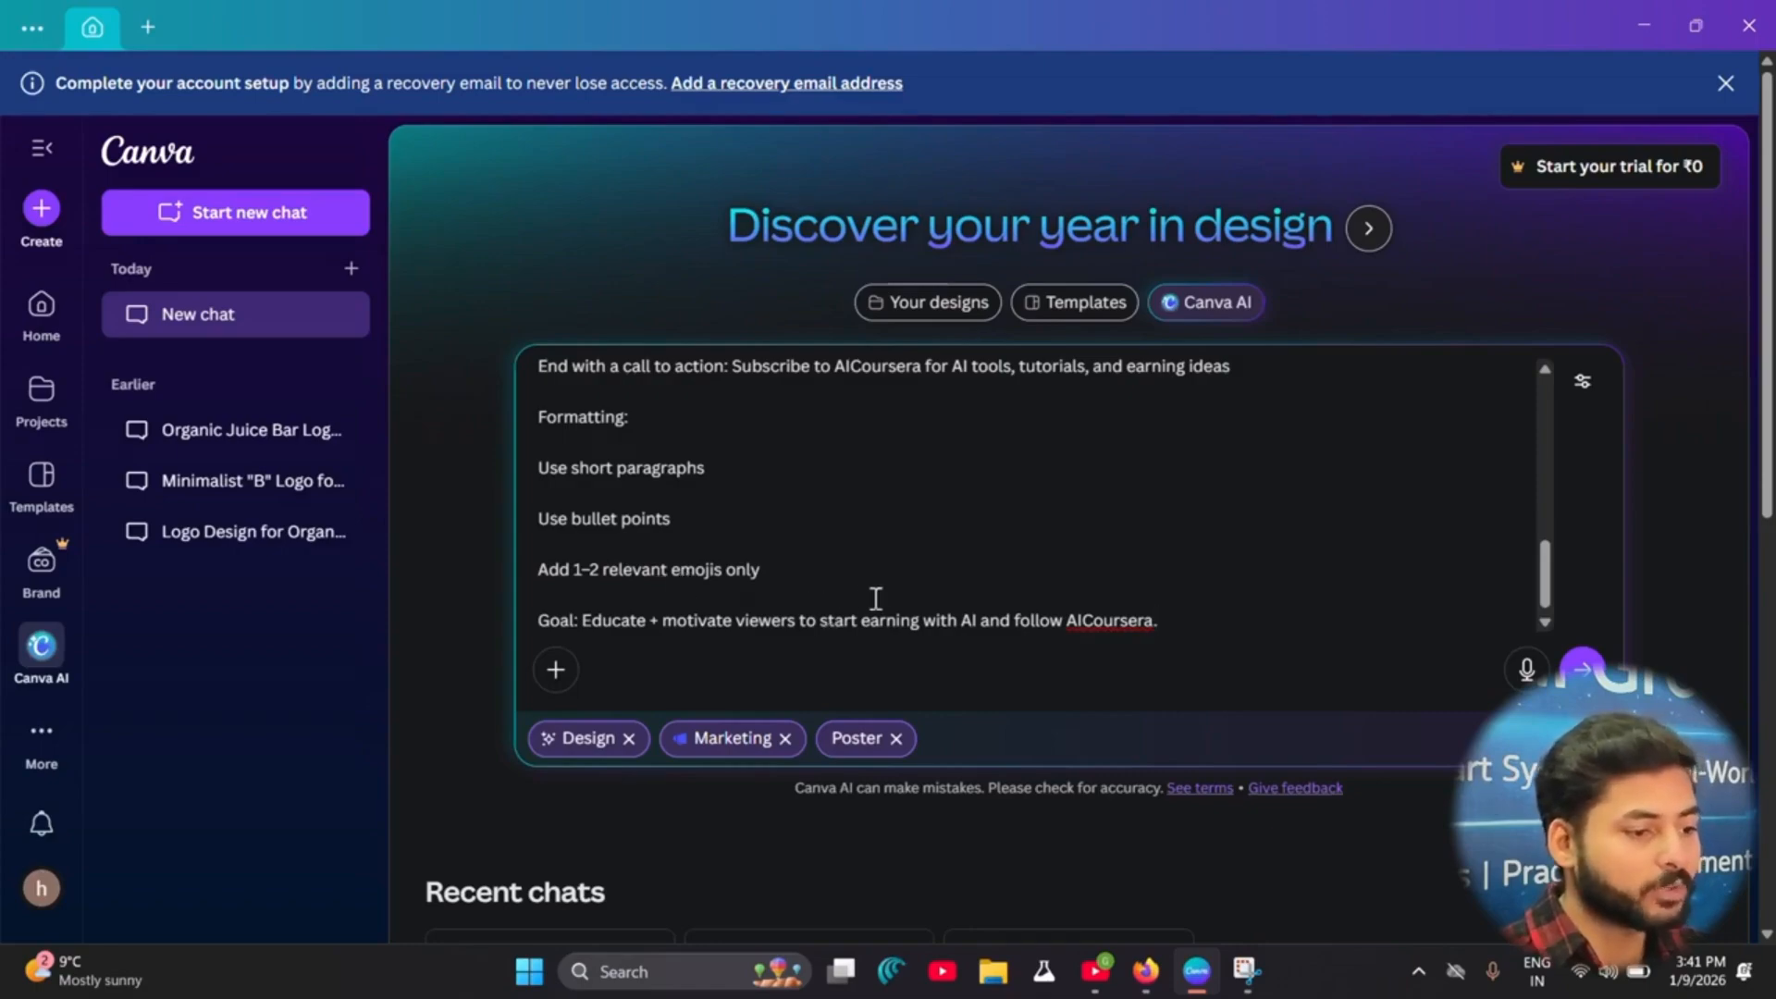
{"action": "scroll", "coordinate": [925, 602], "scroll_direction": "down", "scroll_amount": 1}
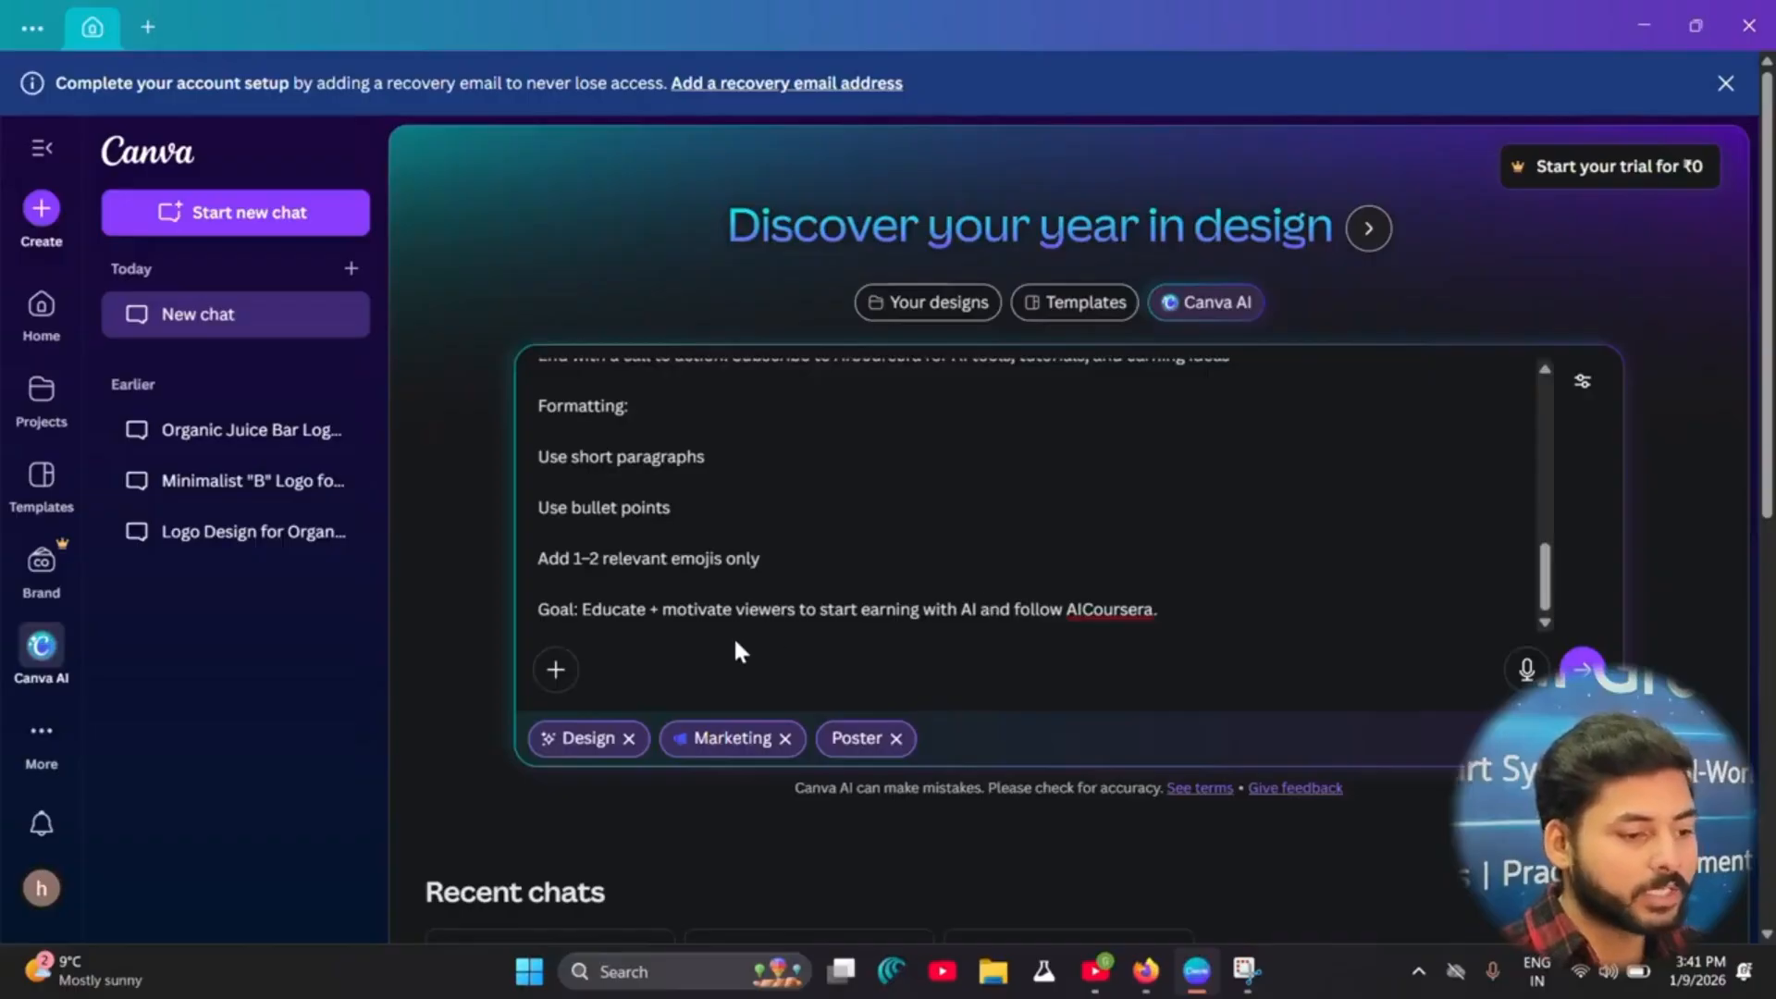
{"action": "scroll", "coordinate": [705, 536], "scroll_direction": "up", "scroll_amount": 10}
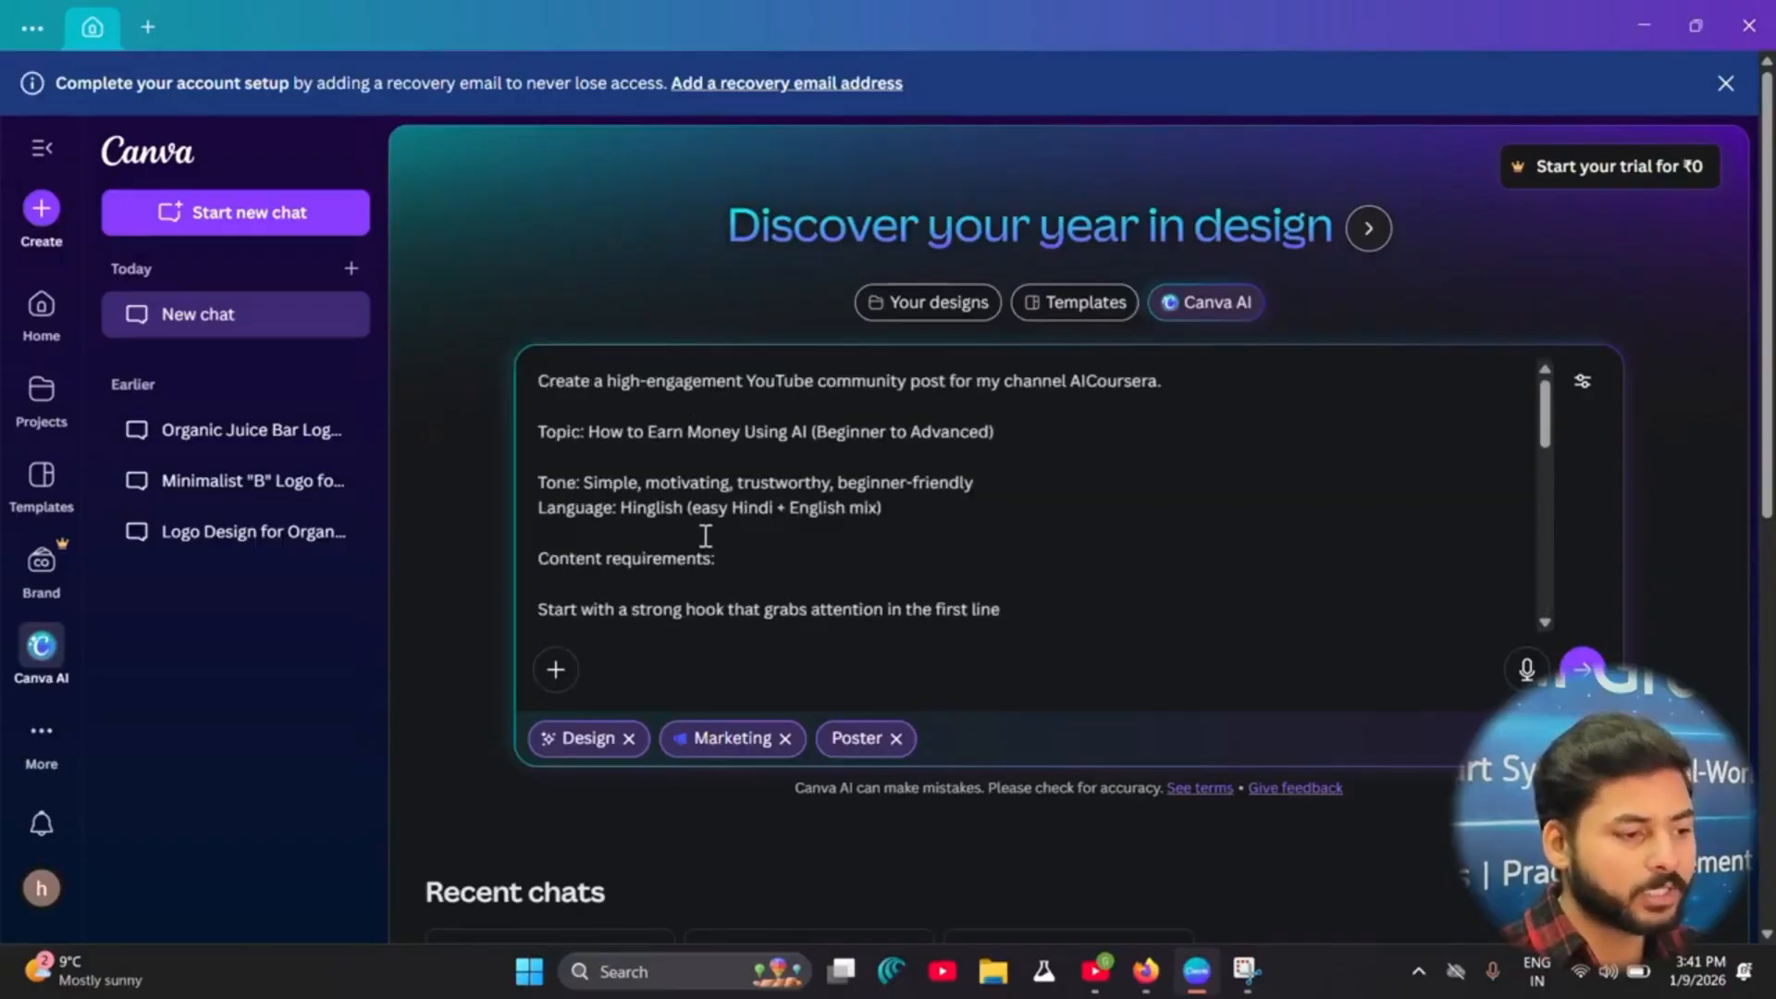
{"action": "scroll", "coordinate": [705, 535], "scroll_direction": "down", "scroll_amount": 12}
{"action": "scroll", "coordinate": [786, 541], "scroll_direction": "up", "scroll_amount": 4}
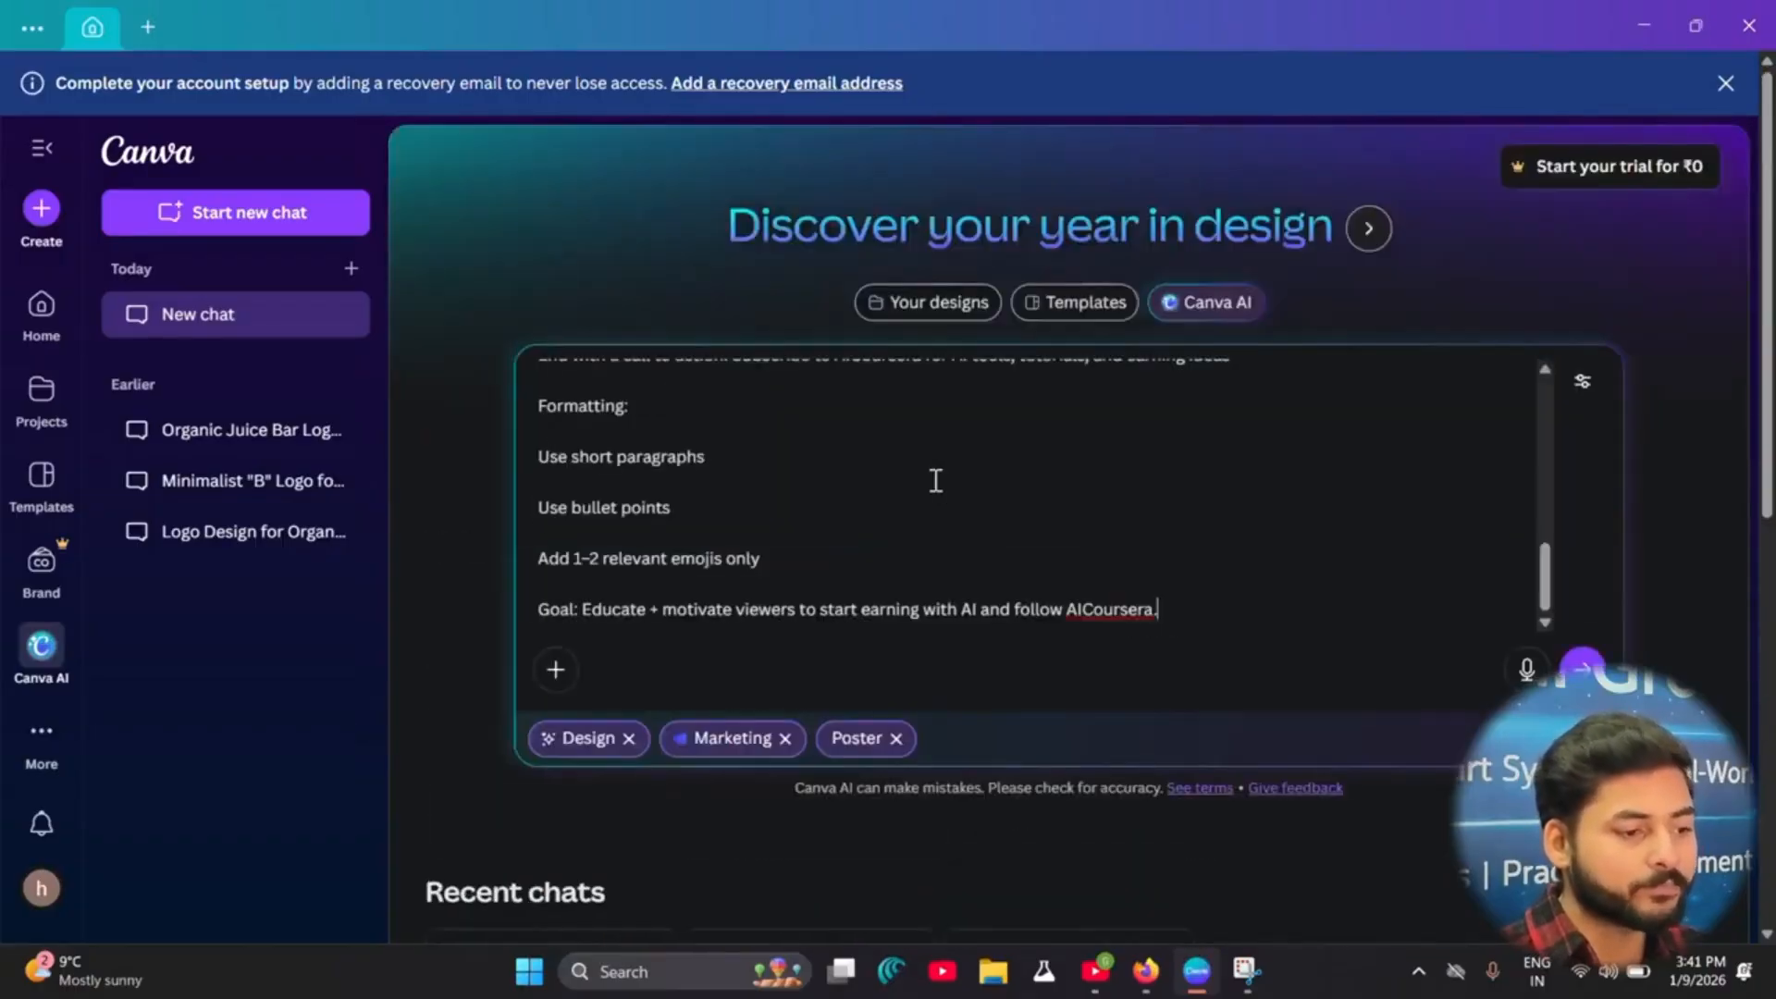
{"action": "left_click", "coordinate": [1583, 669]}
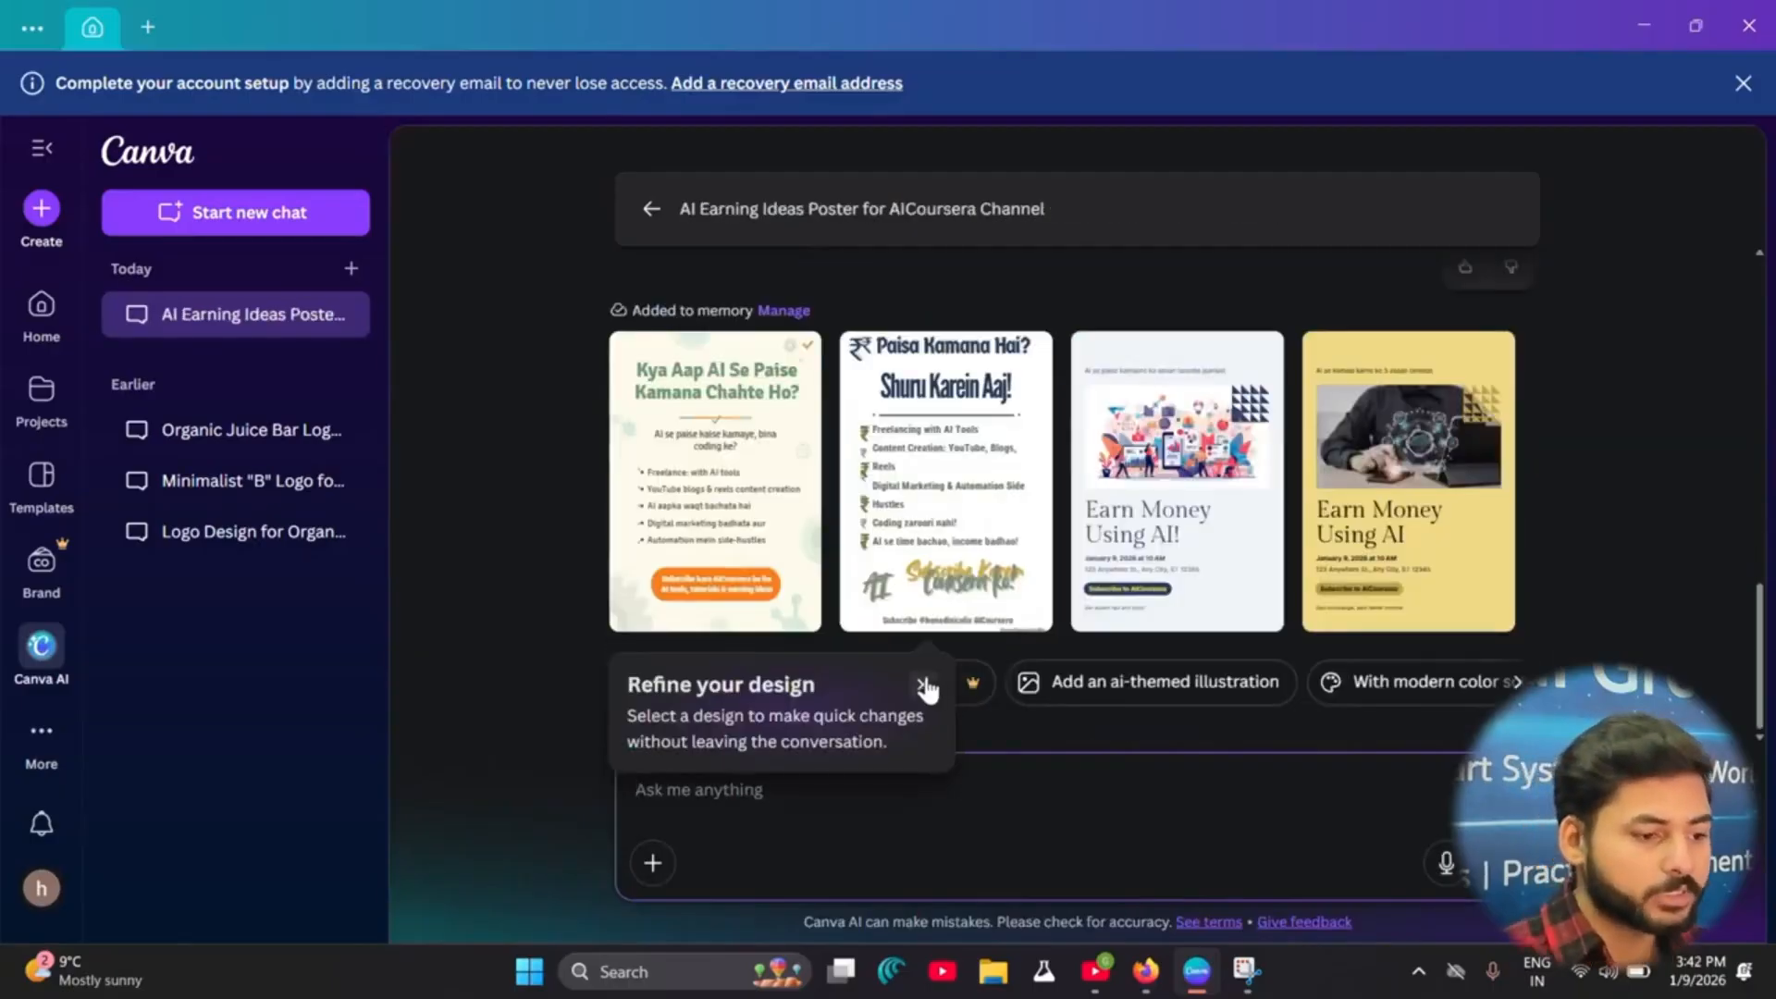
Step: Dismiss the design refinement tip and request poster variations with the suggested modern color scheme
{"action": "left_click", "coordinate": [922, 683]}
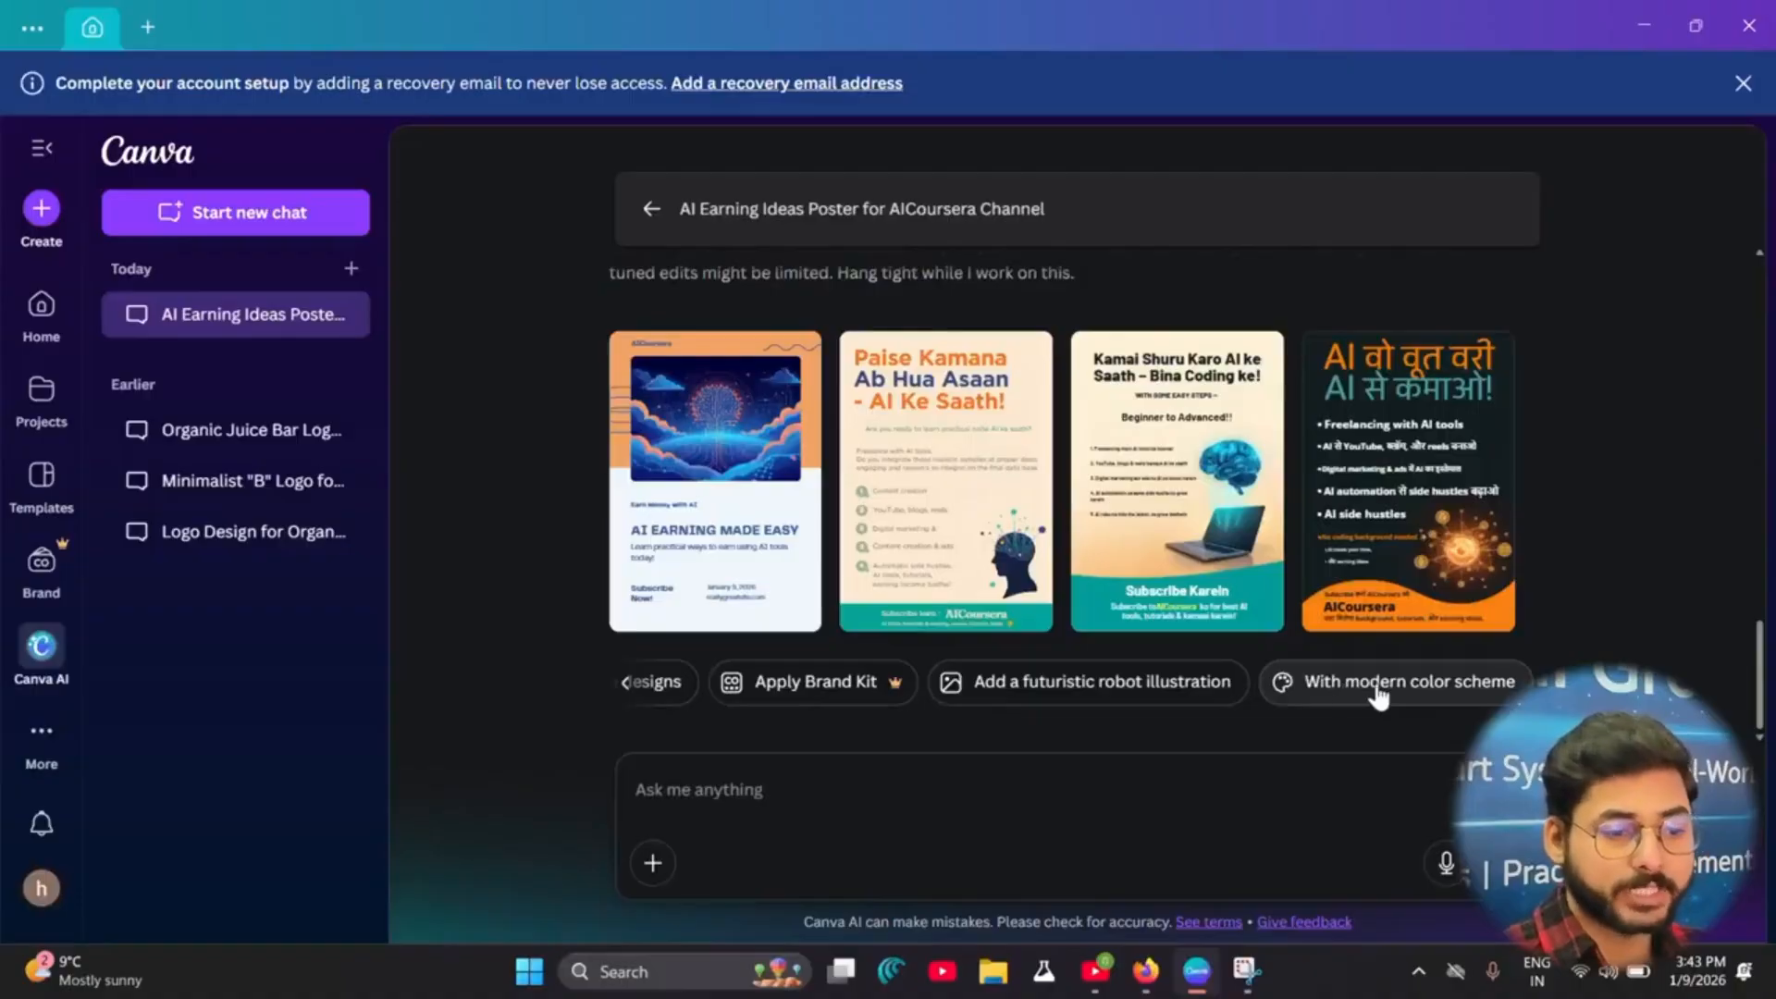
{"action": "left_click", "coordinate": [1379, 689]}
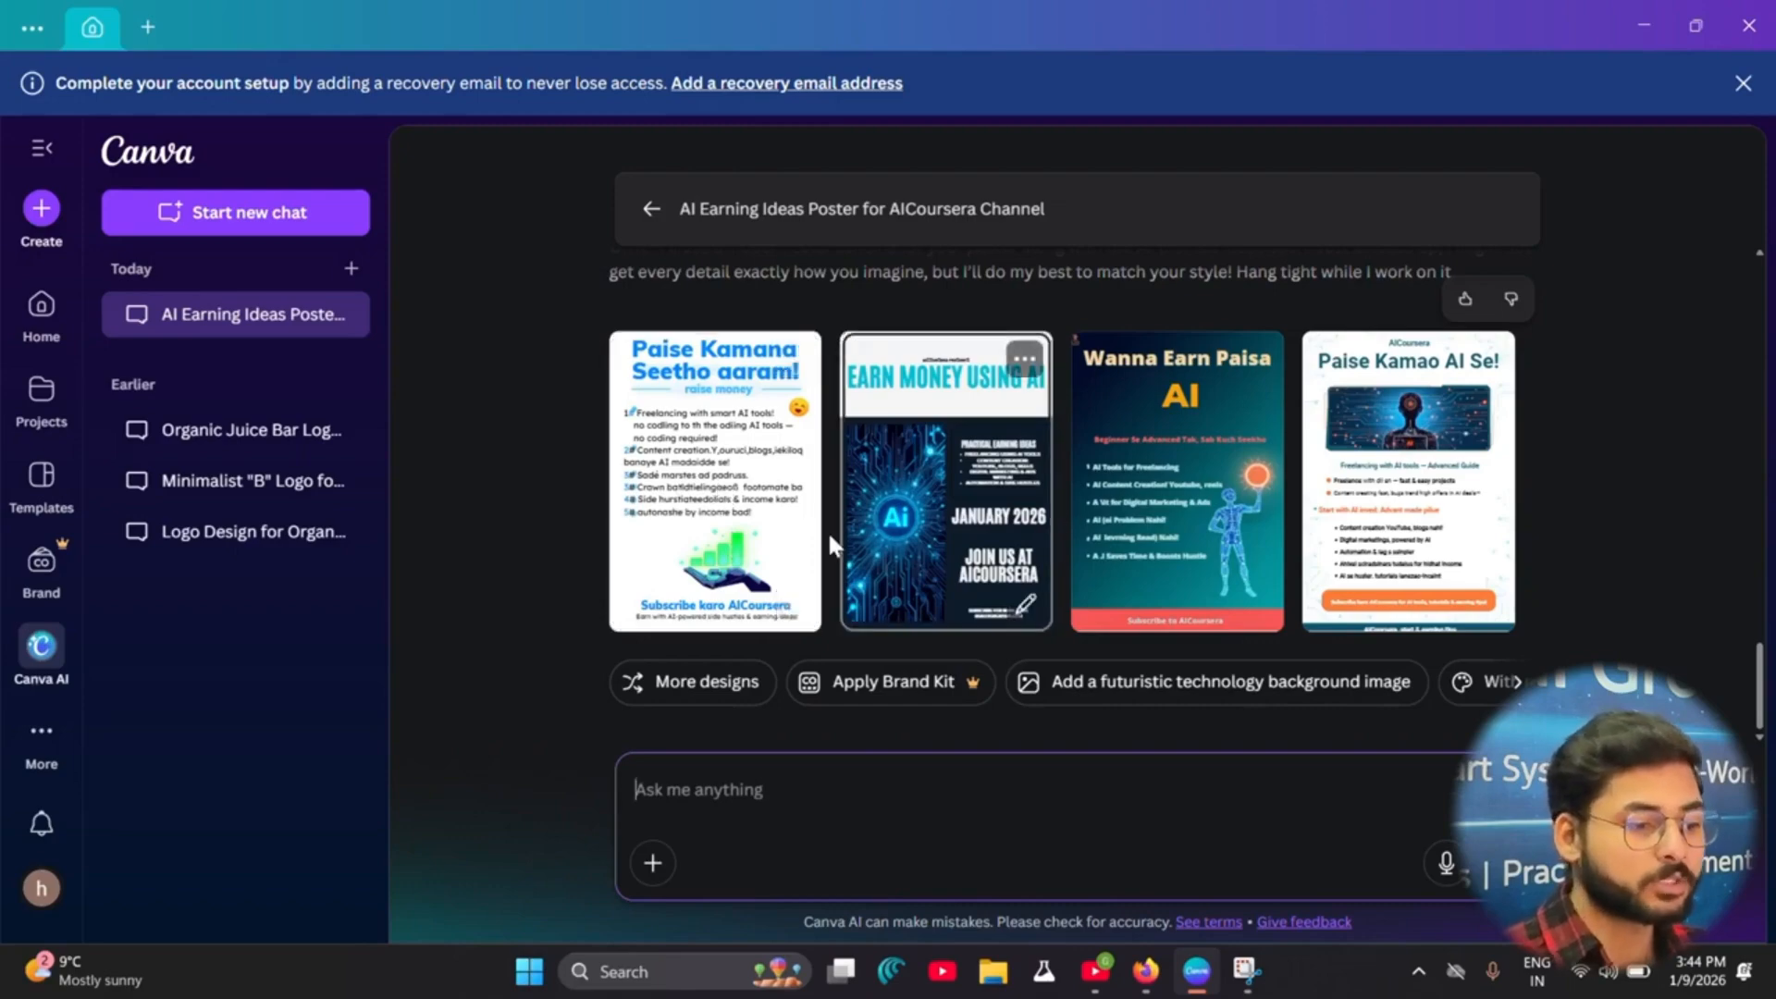
Step: Open the generated "Paise Kamana Seetho aaram!" poster in the editor and look at its sharing and download options
{"action": "left_click", "coordinate": [740, 504]}
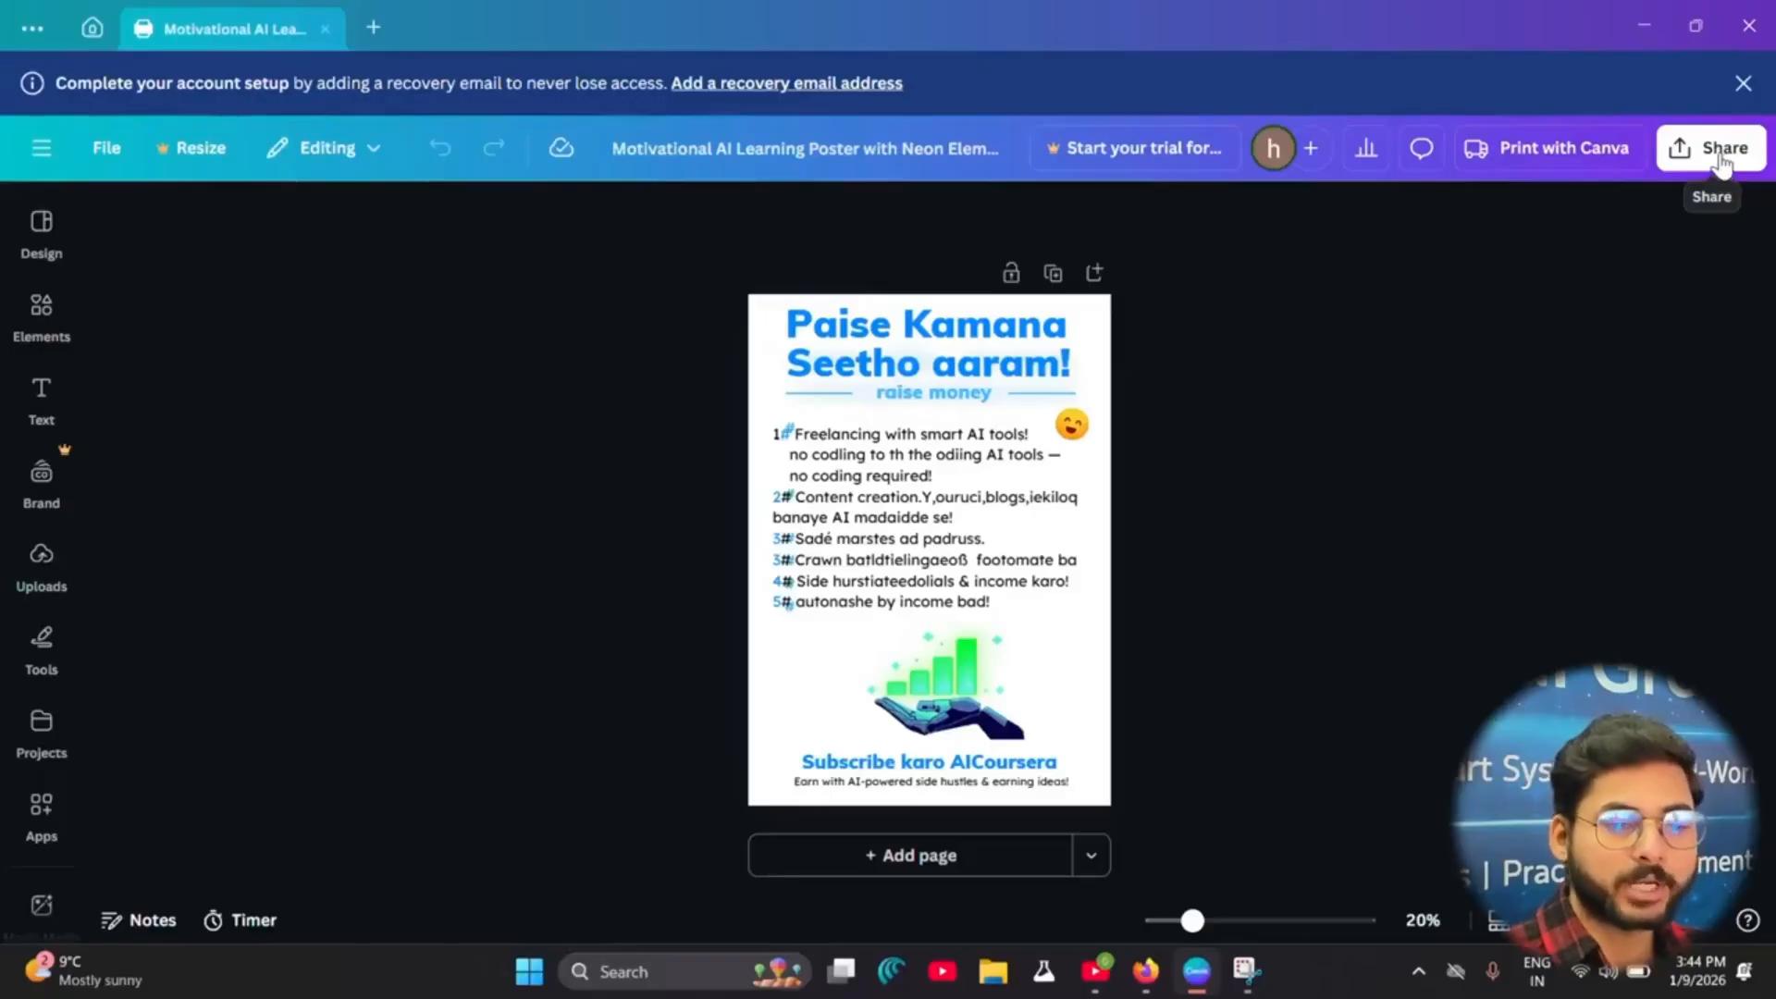
{"action": "left_click", "coordinate": [1720, 153]}
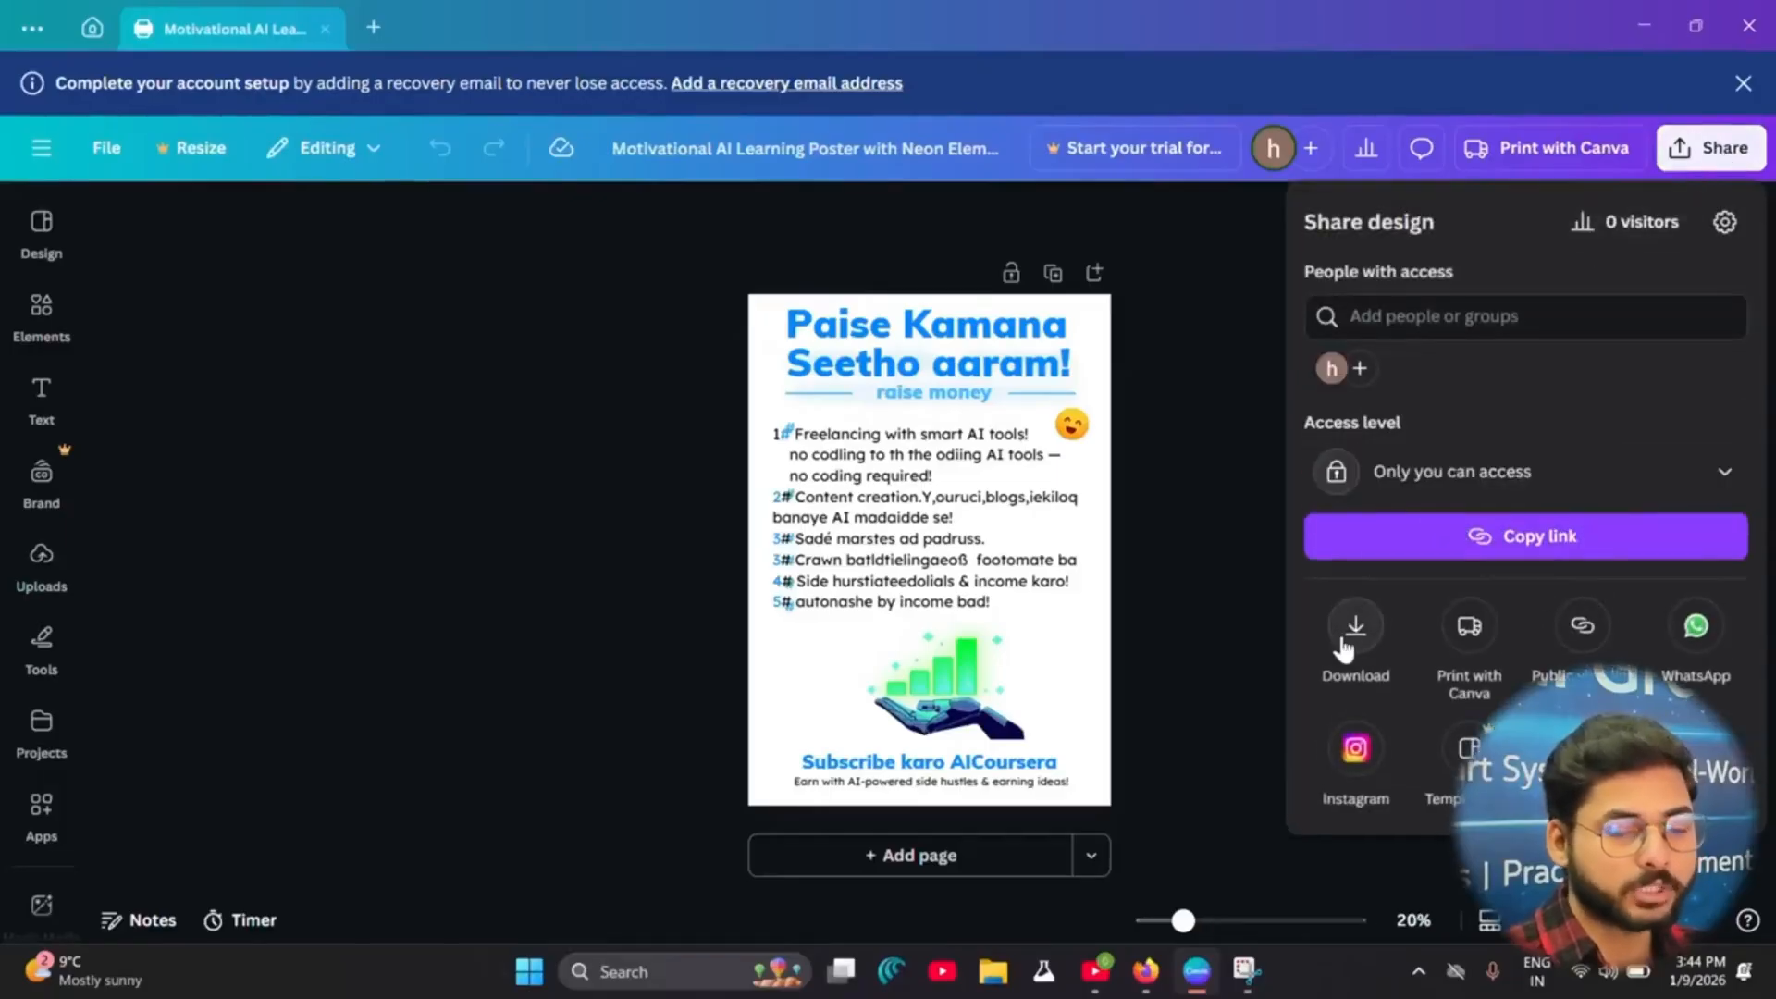
{"action": "left_click", "coordinate": [1218, 603]}
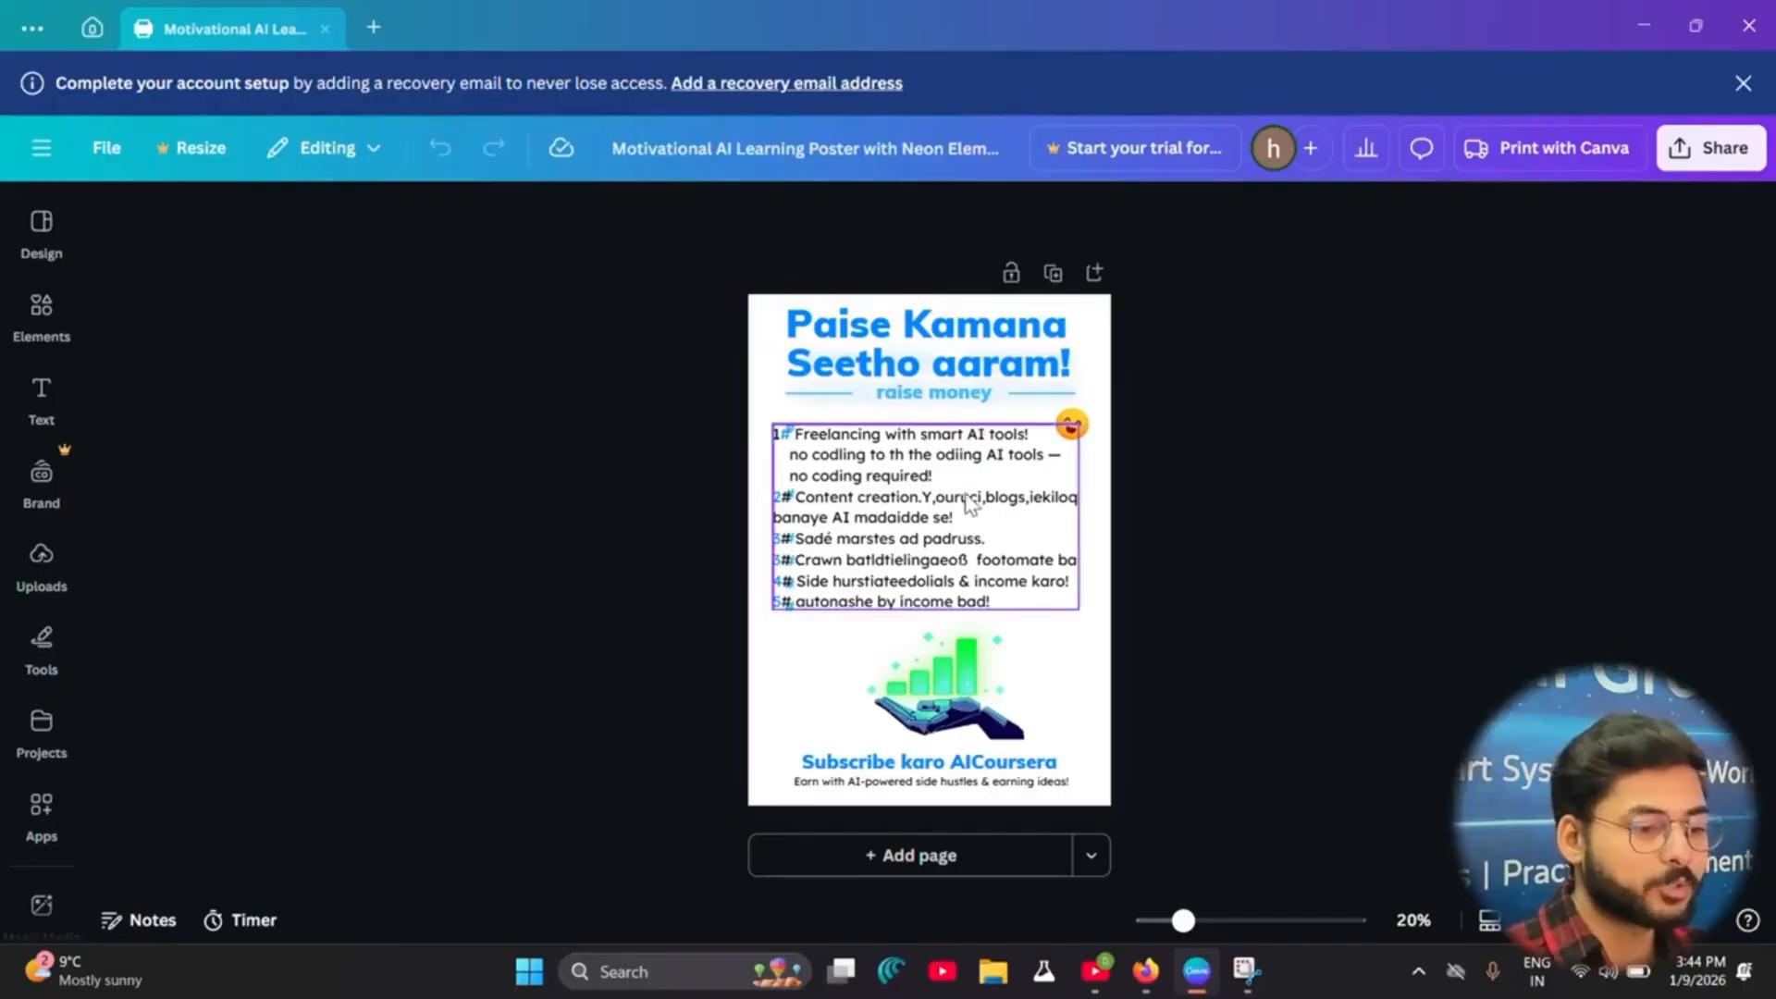
Step: Rewrite the poster's numbered list with the AI Rewrite option and replace the original text with the result
{"action": "left_click", "coordinate": [1009, 533]}
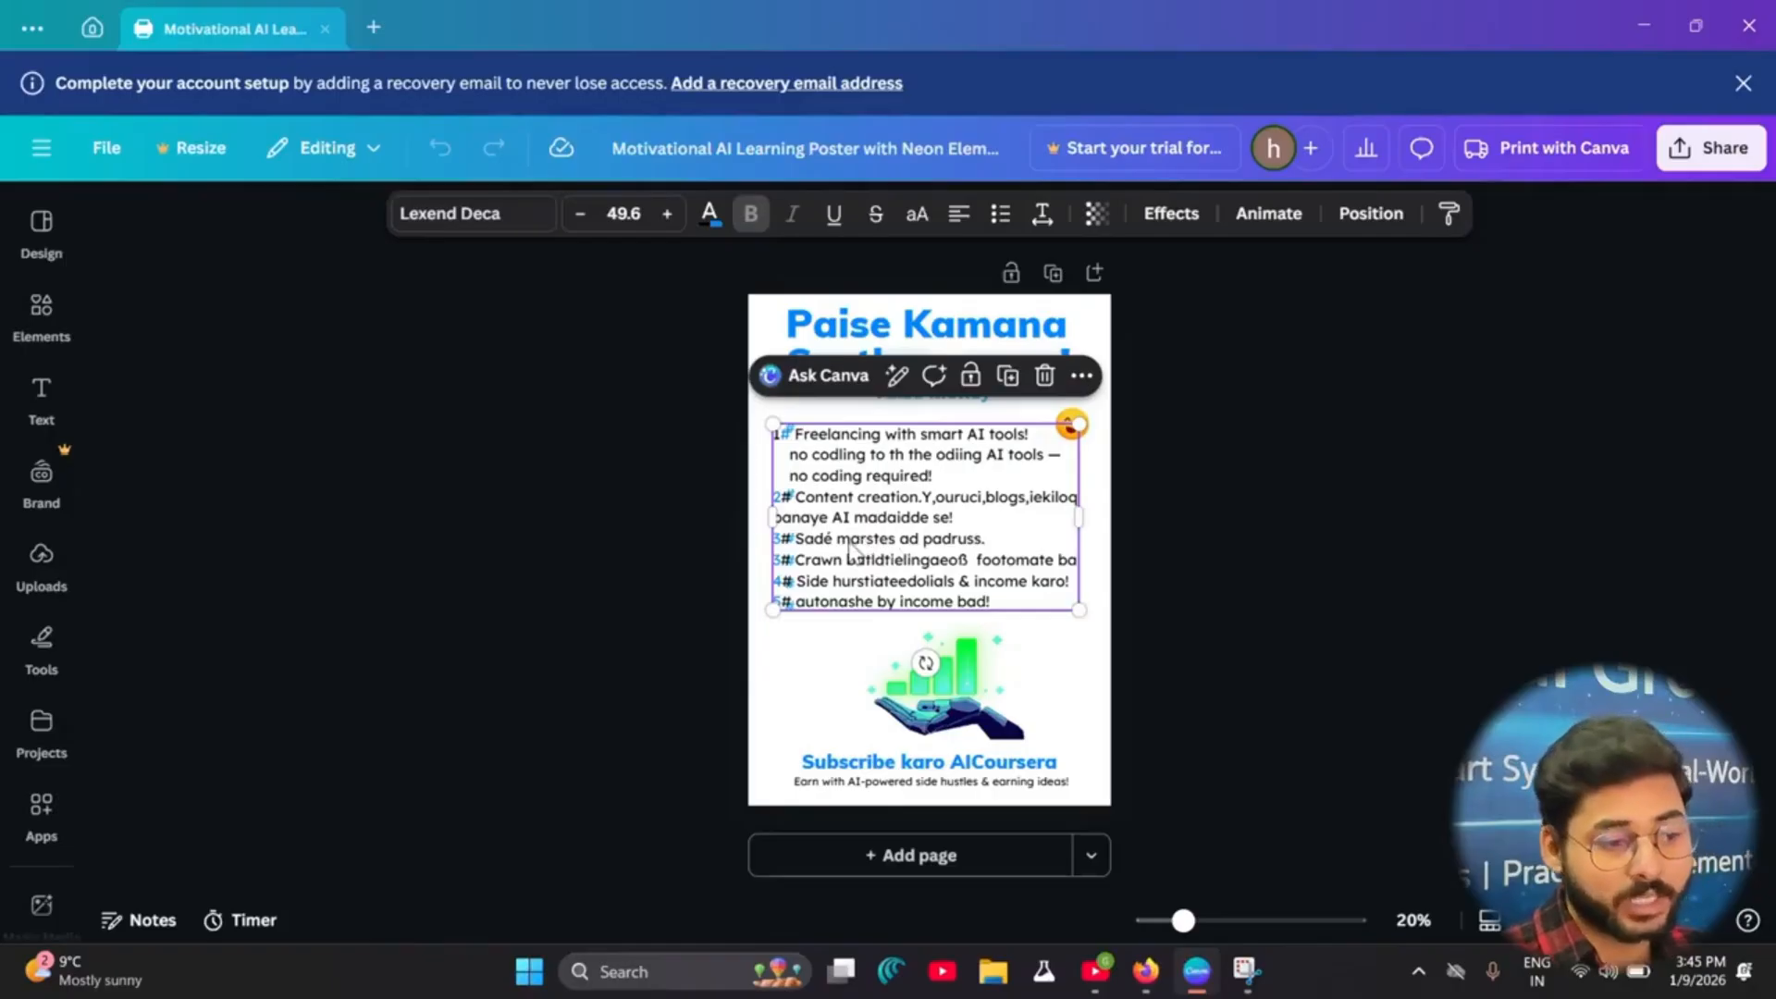
{"action": "left_click", "coordinate": [897, 377]}
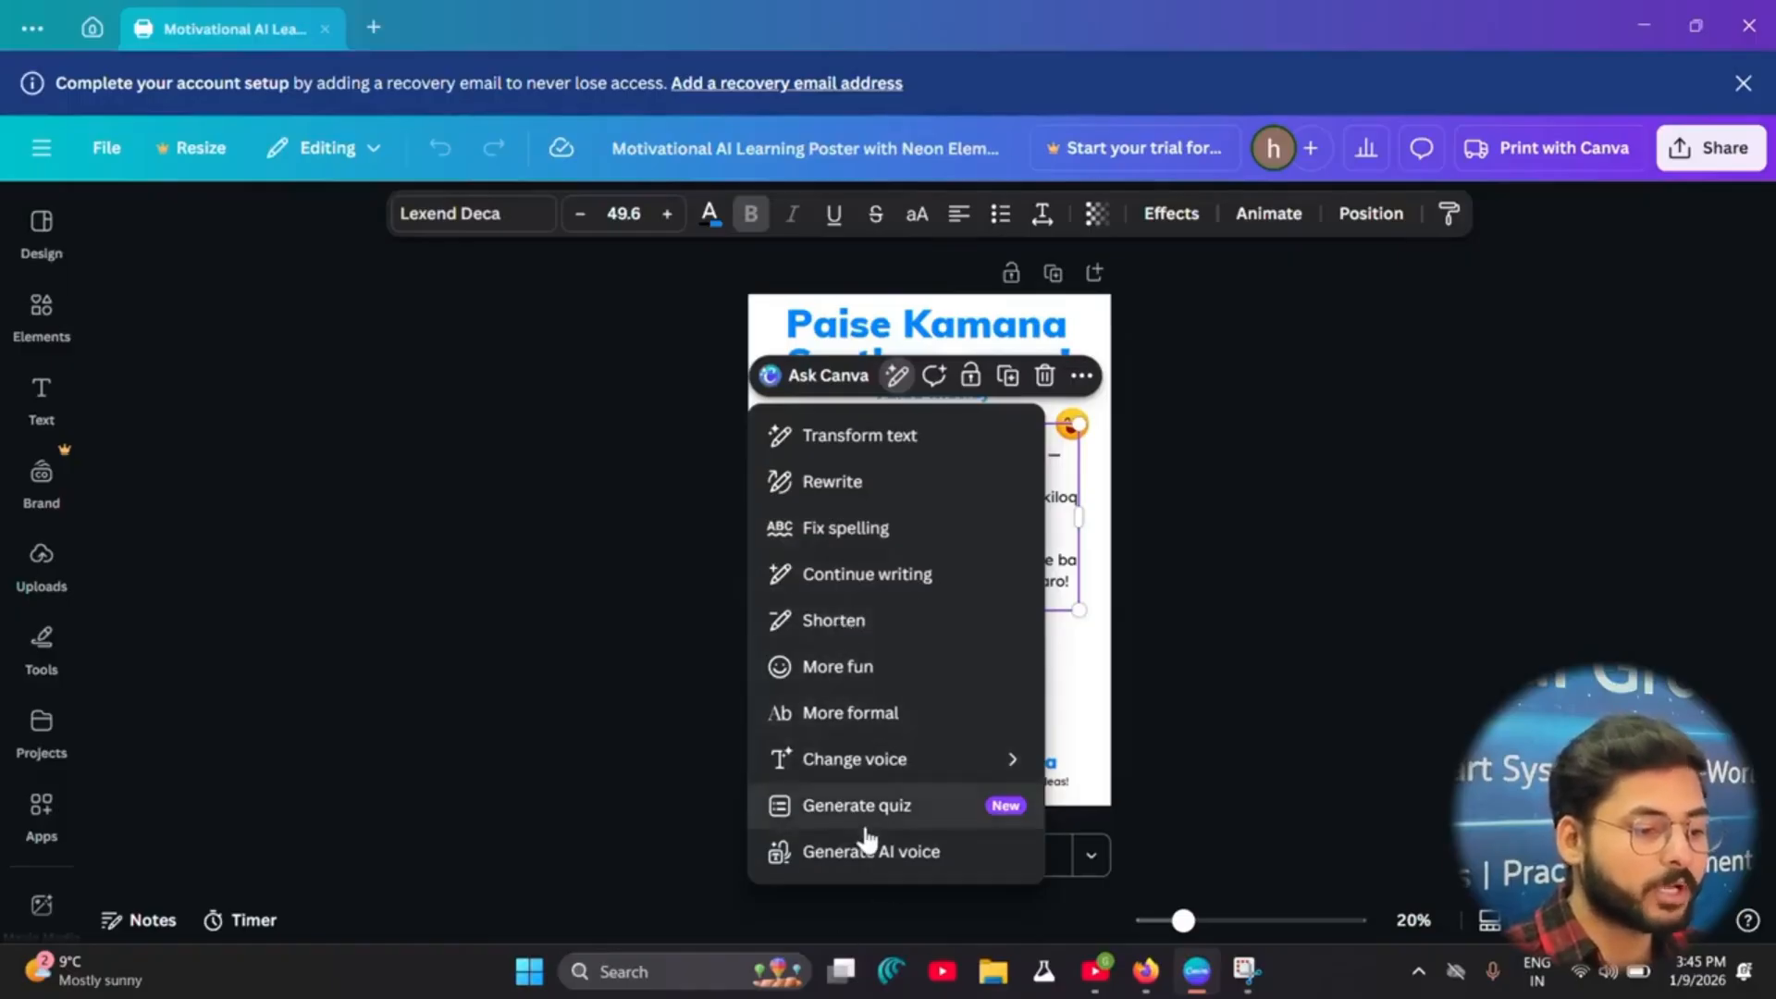
{"action": "left_click", "coordinate": [825, 490]}
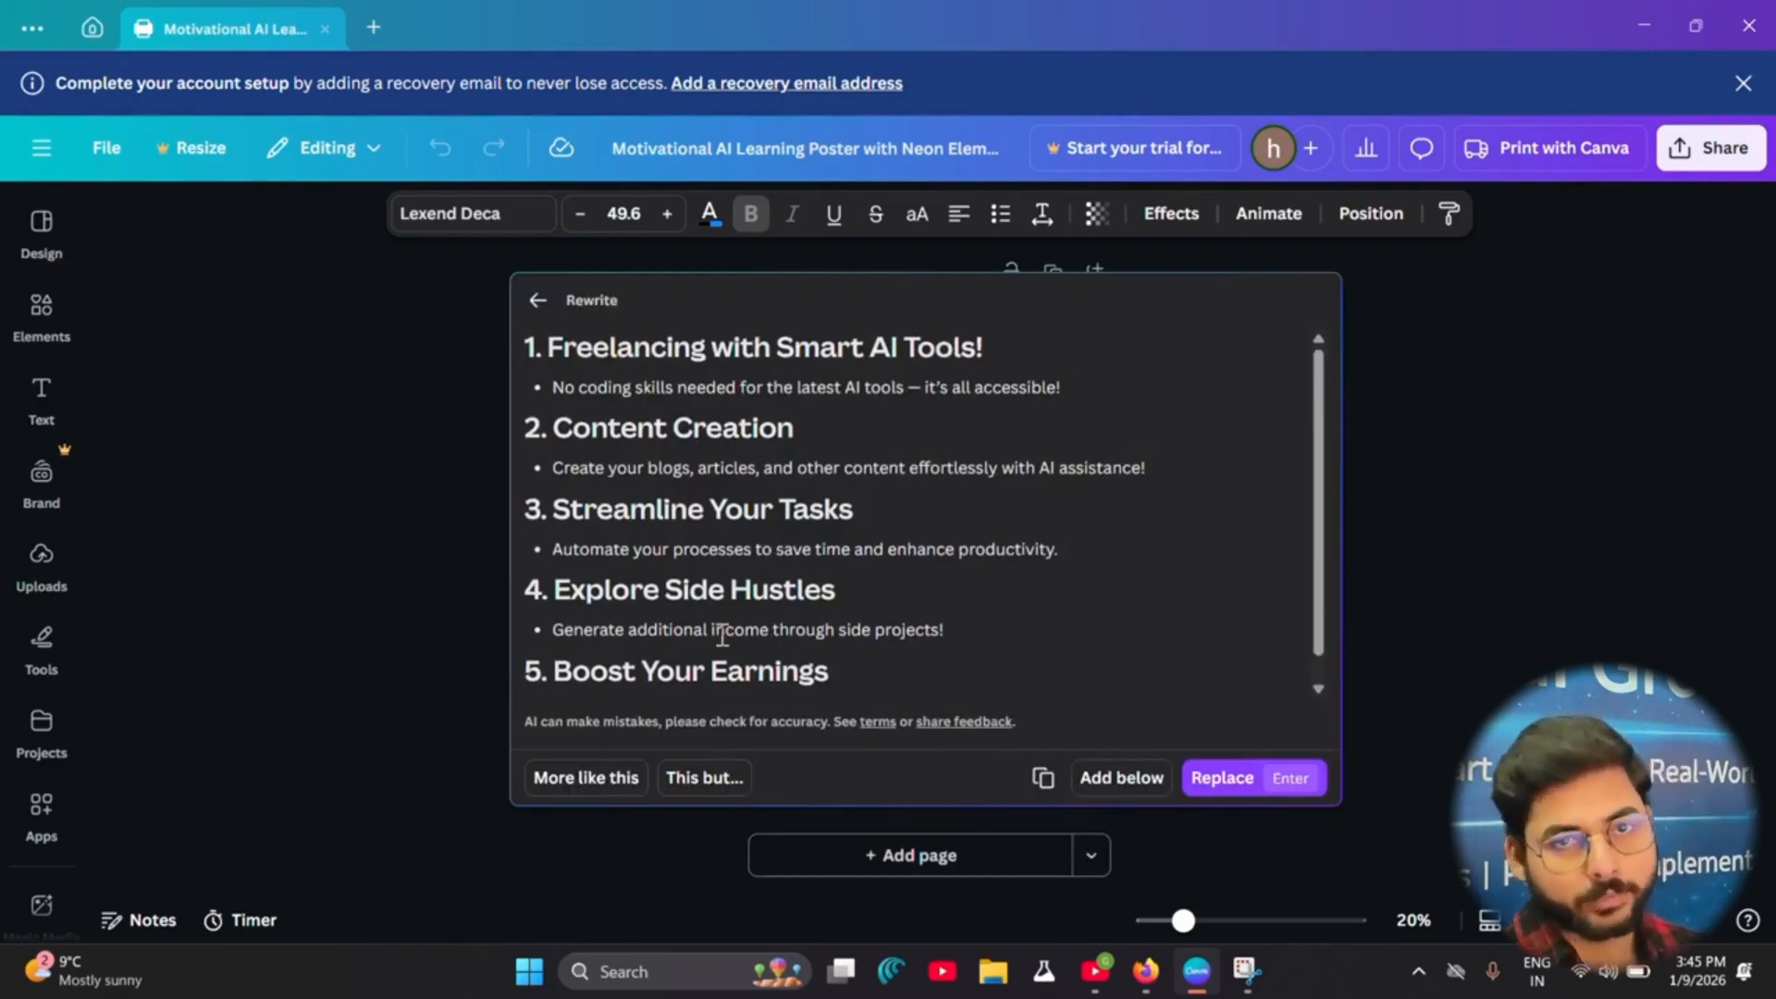
{"action": "left_click", "coordinate": [1222, 777]}
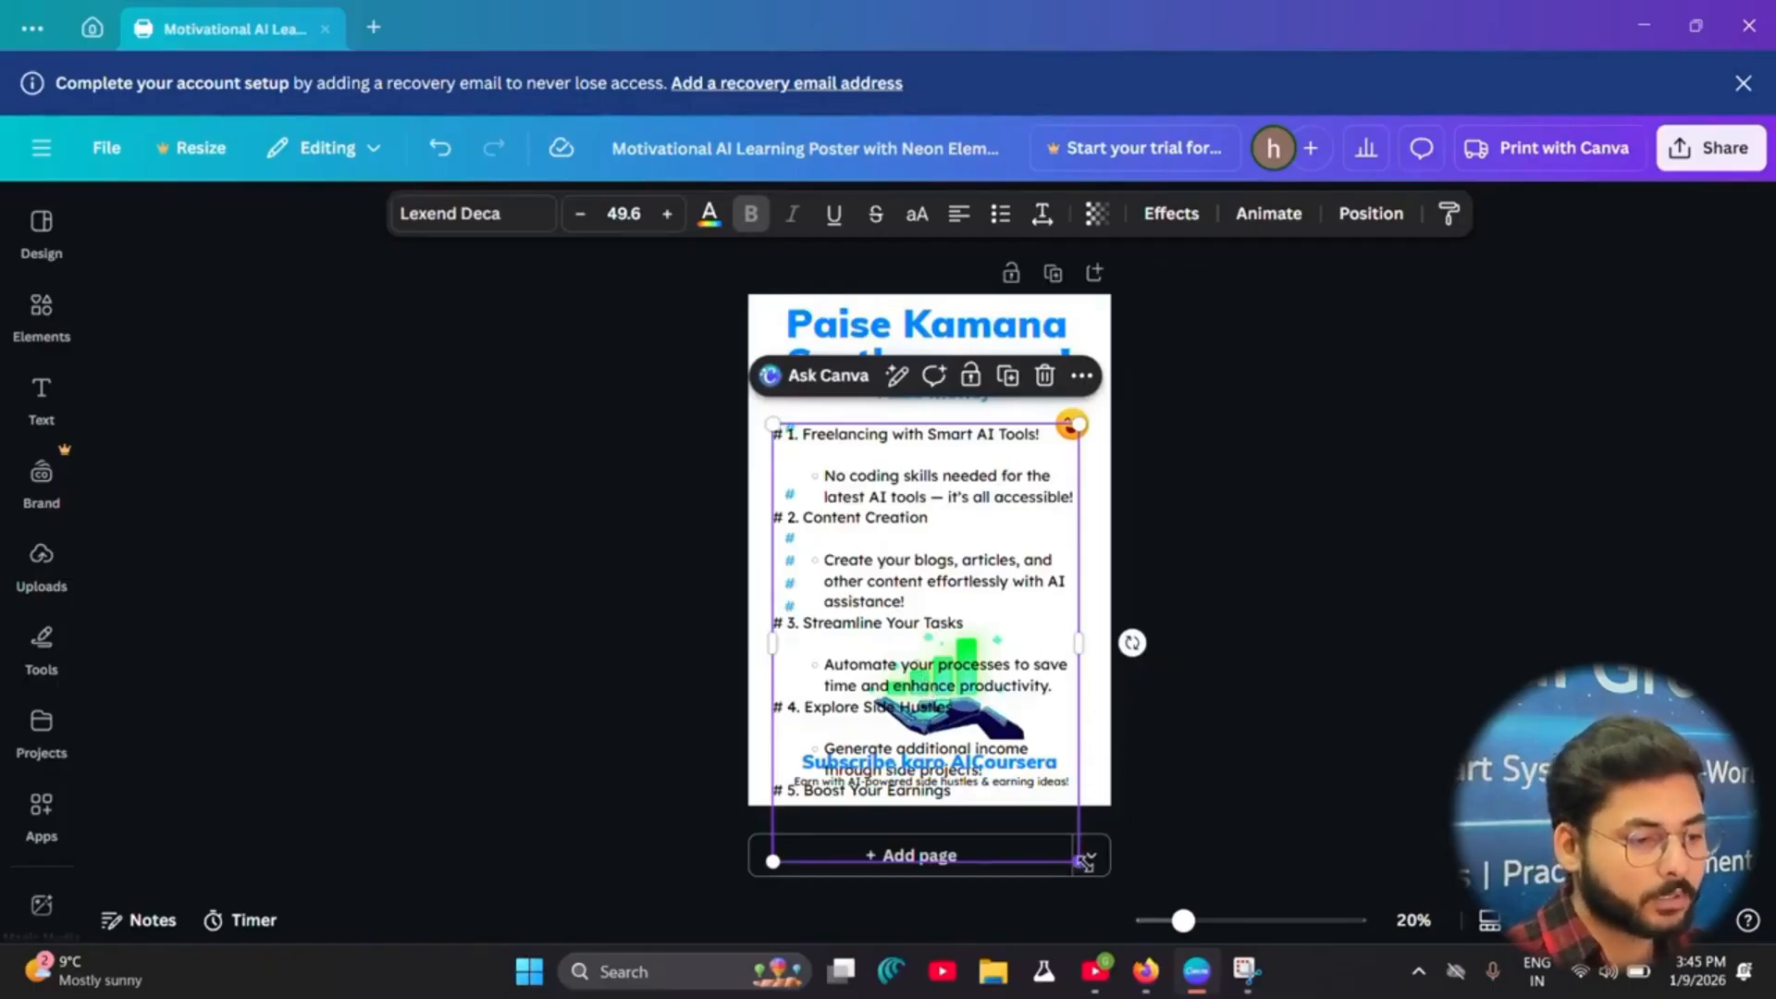
Step: Scale the rewritten list down to a font size of about 31.9 and move it toward the poster's centre
{"action": "left_click_drag", "start_coordinate": [1080, 861], "coordinate": [969, 705]}
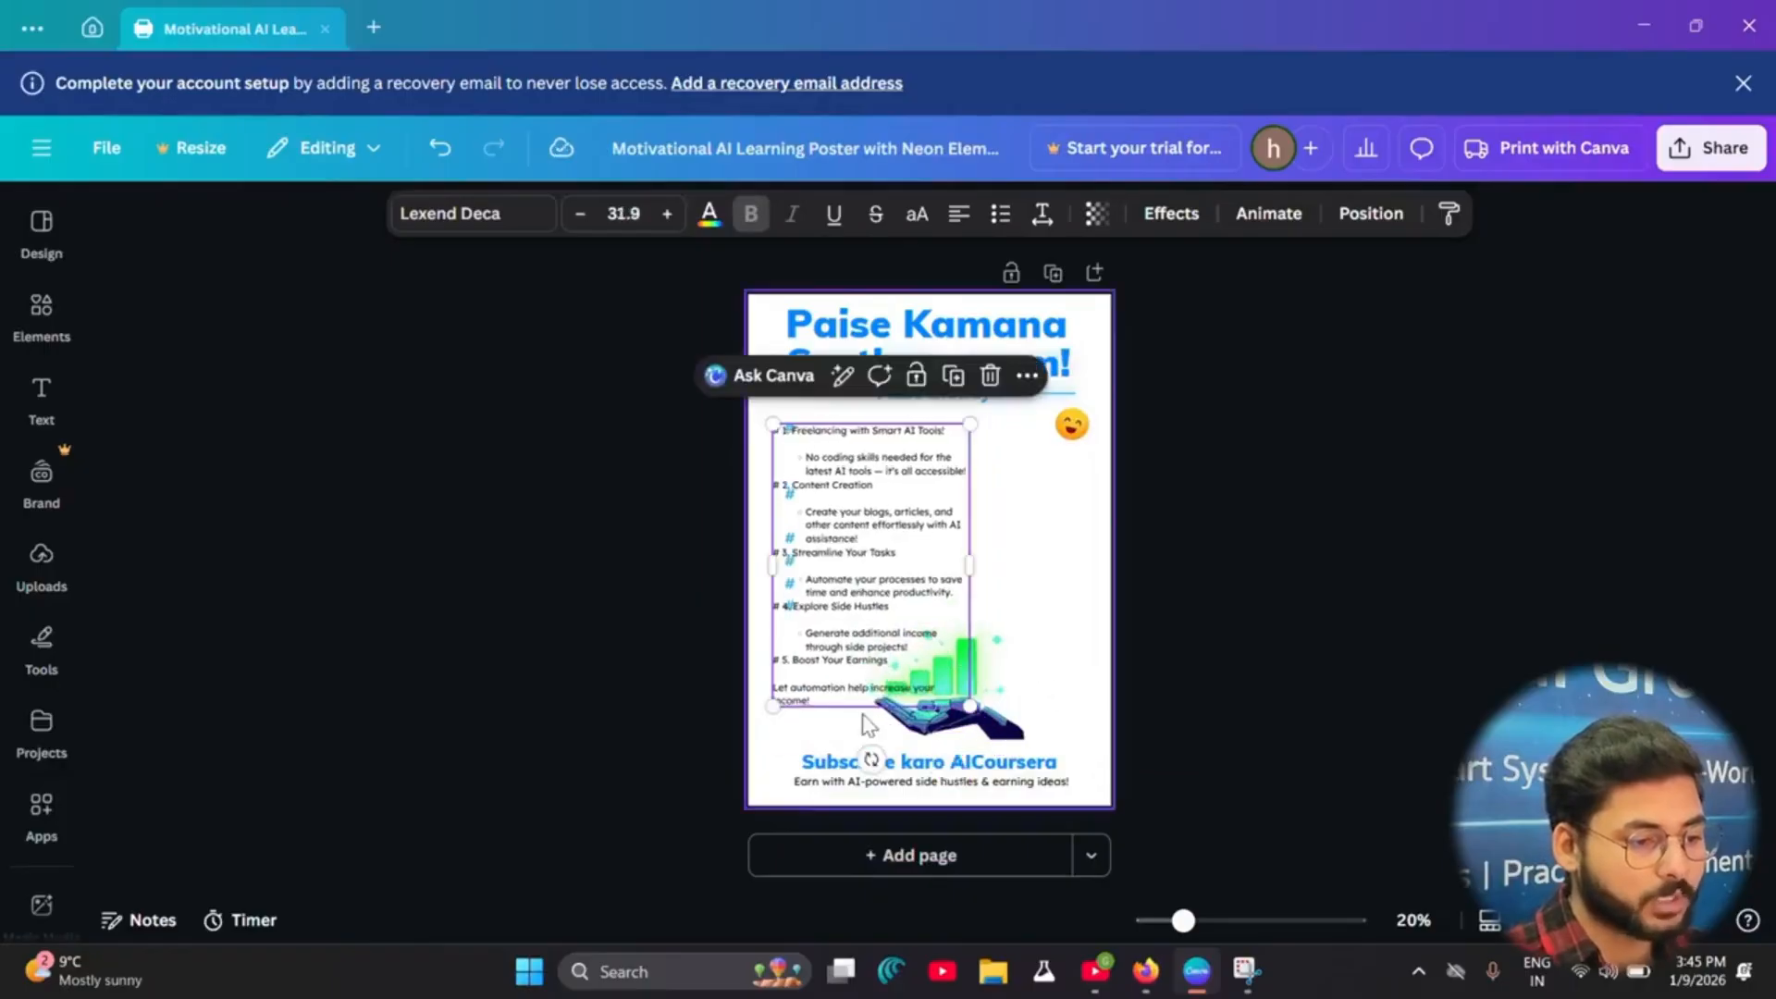
{"action": "left_click_drag", "start_coordinate": [867, 724], "coordinate": [888, 667]}
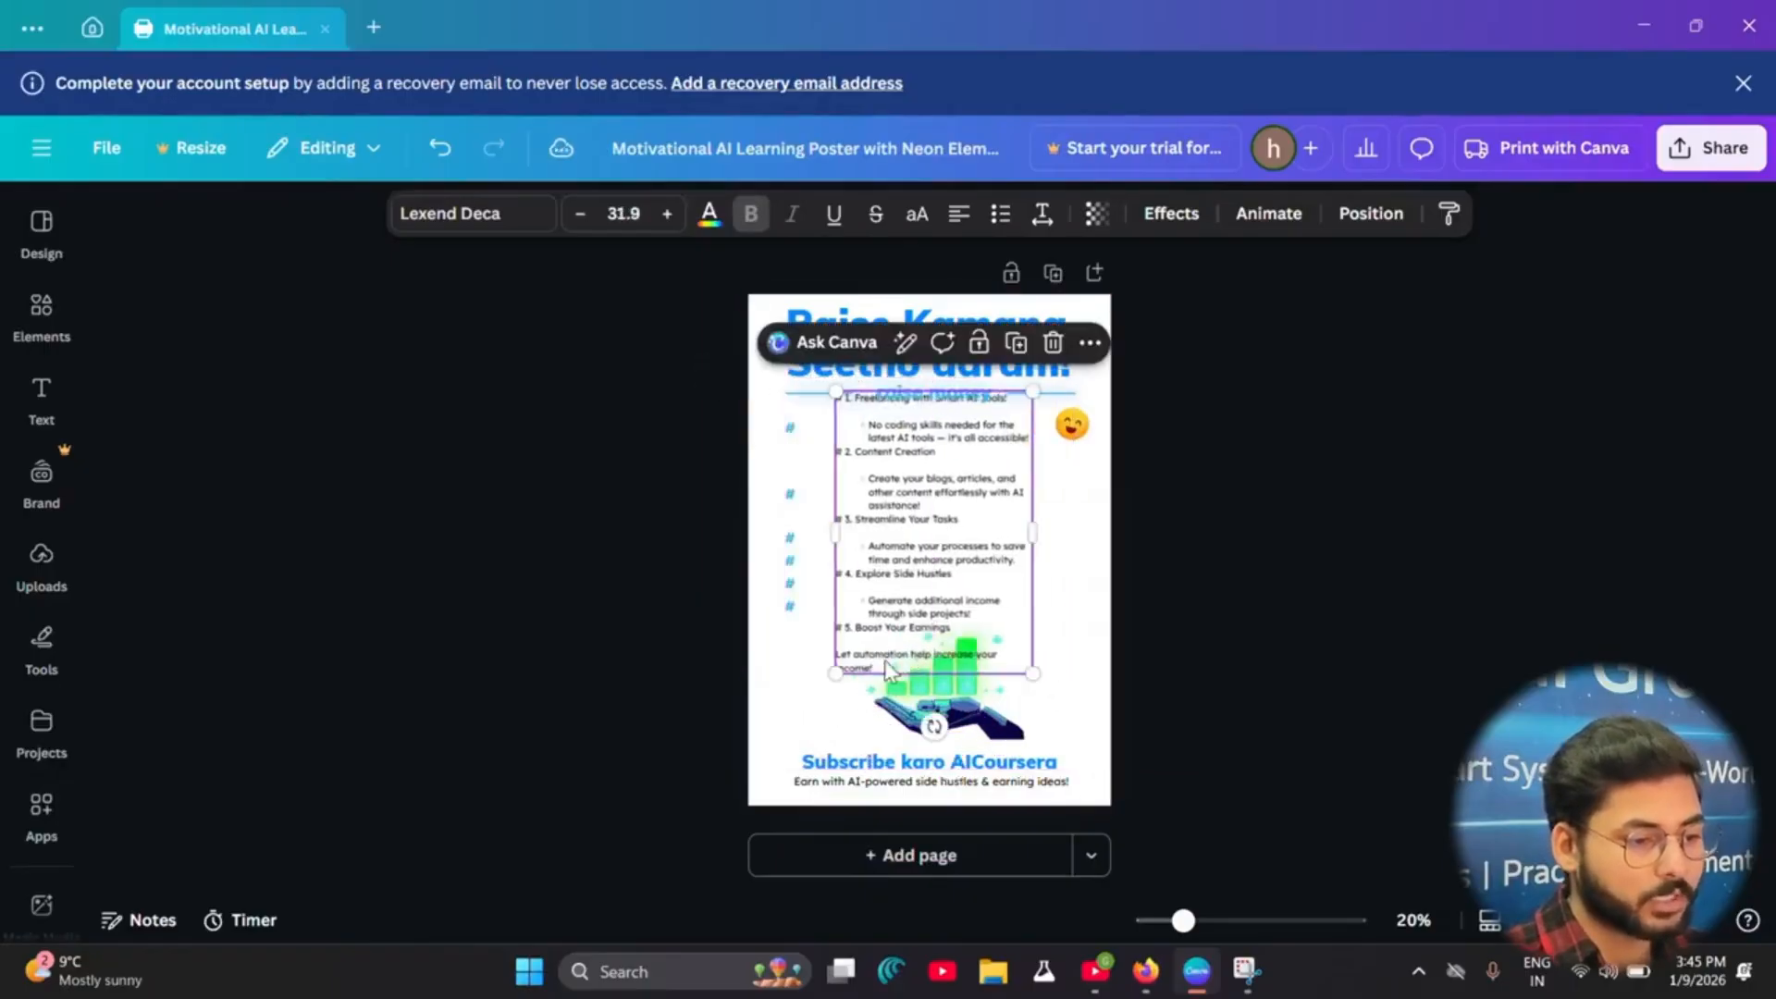
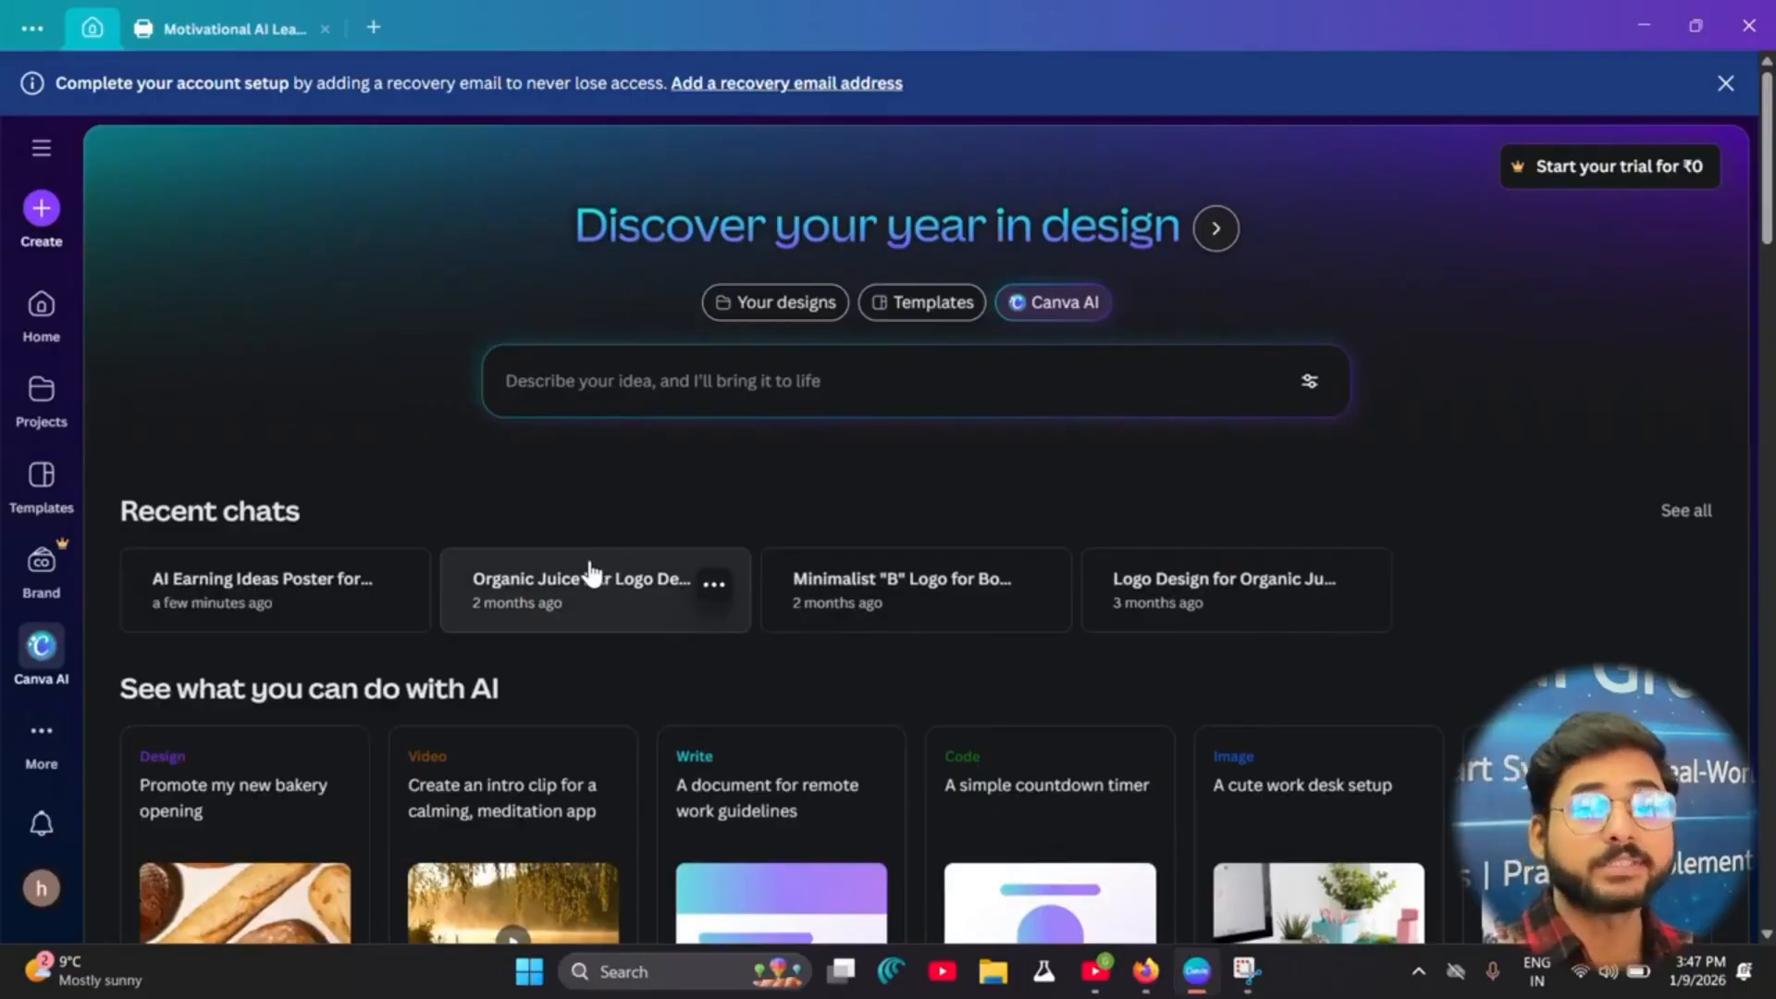
Step: Set up Canva AI image generation with the Creative style and a 9:16 aspect ratio
{"action": "left_click", "coordinate": [674, 380]}
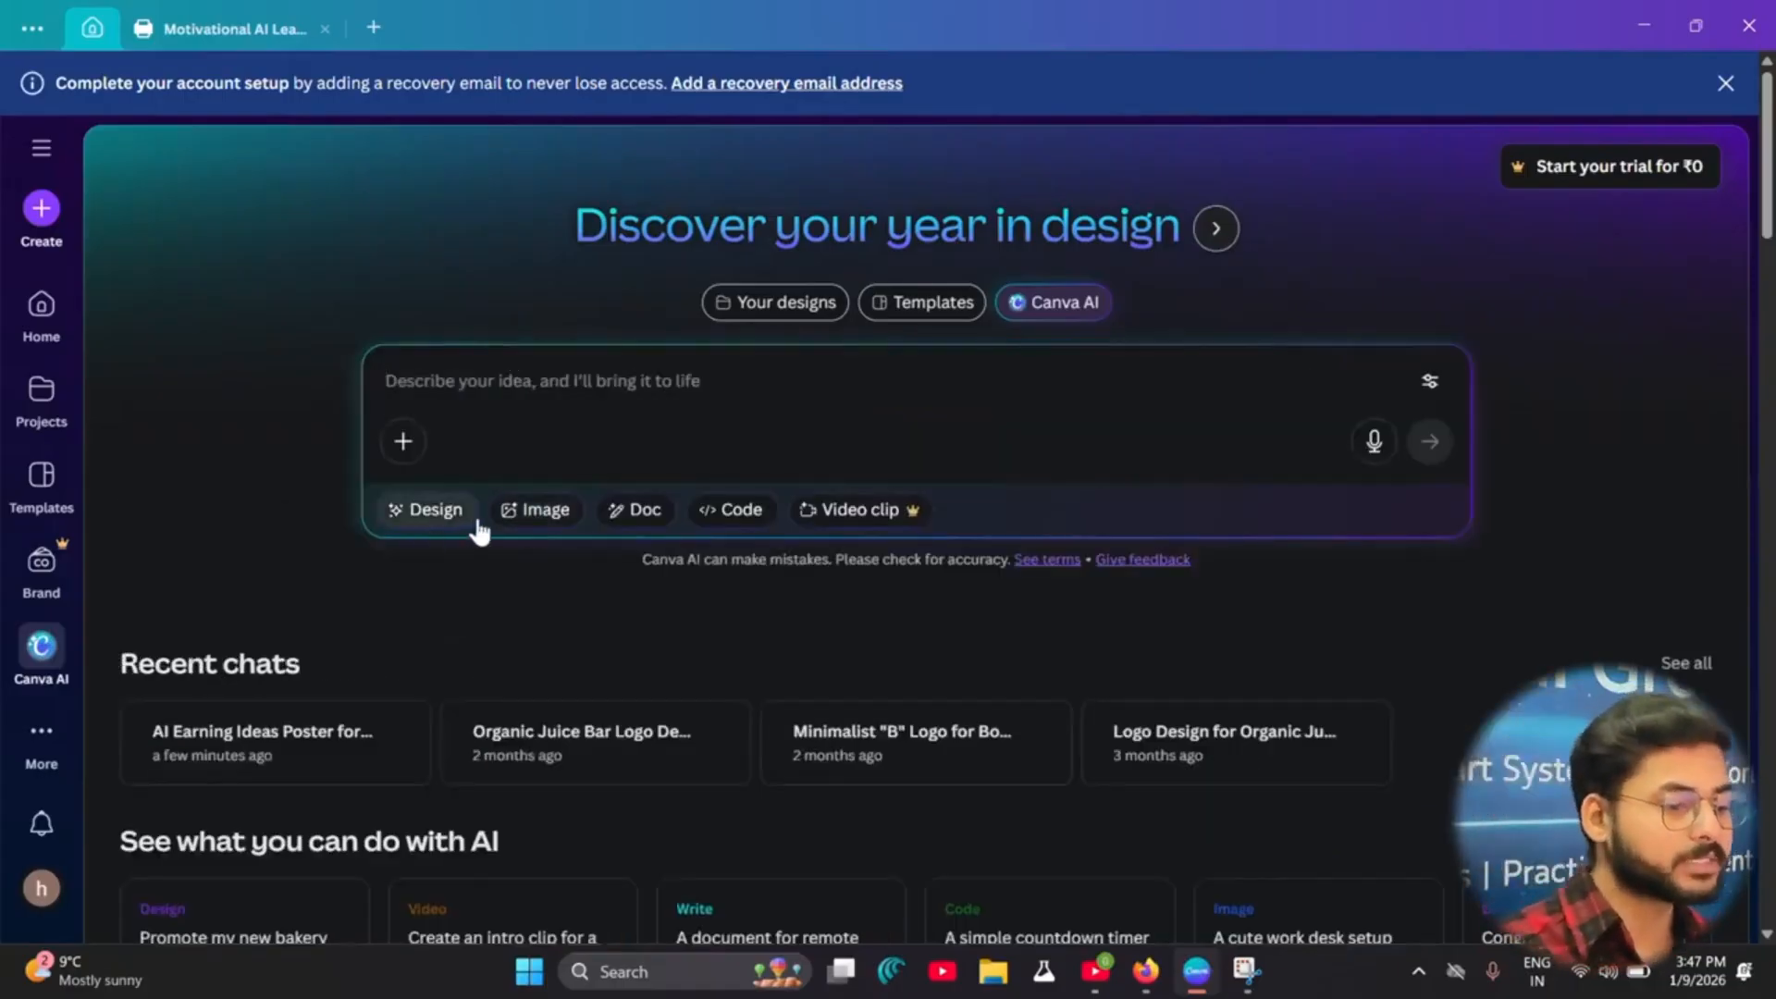
{"action": "left_click", "coordinate": [546, 510]}
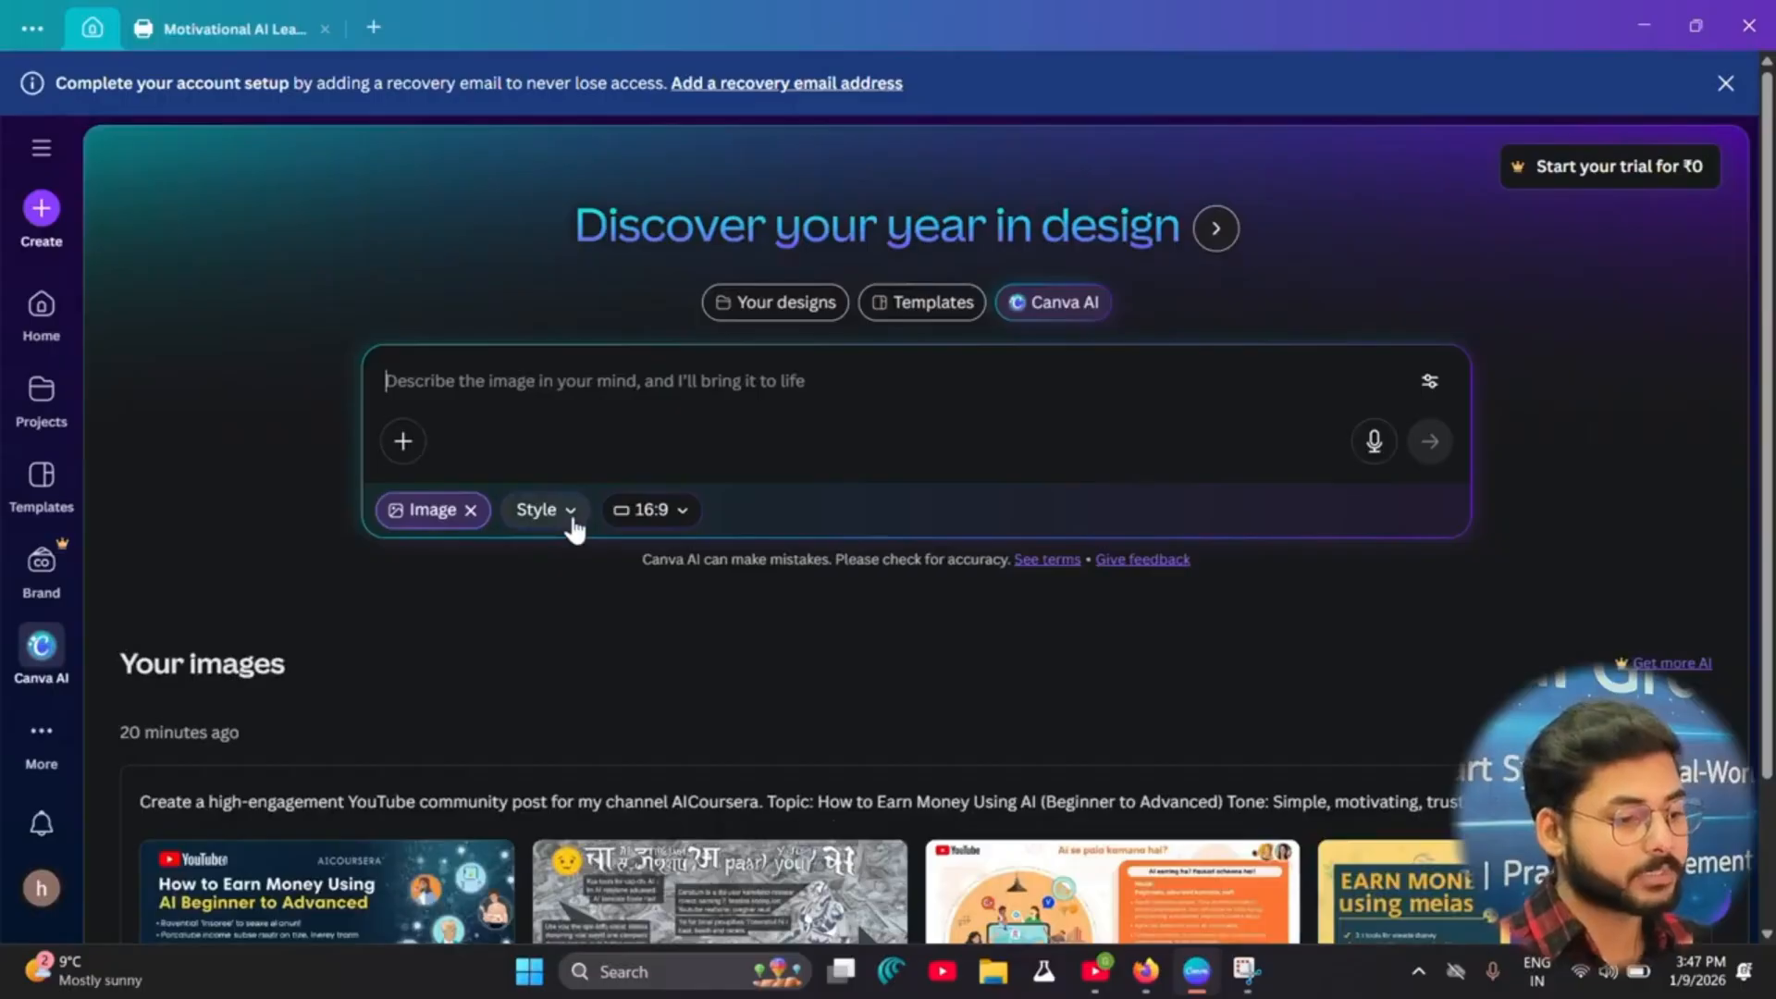
{"action": "left_click", "coordinate": [572, 524]}
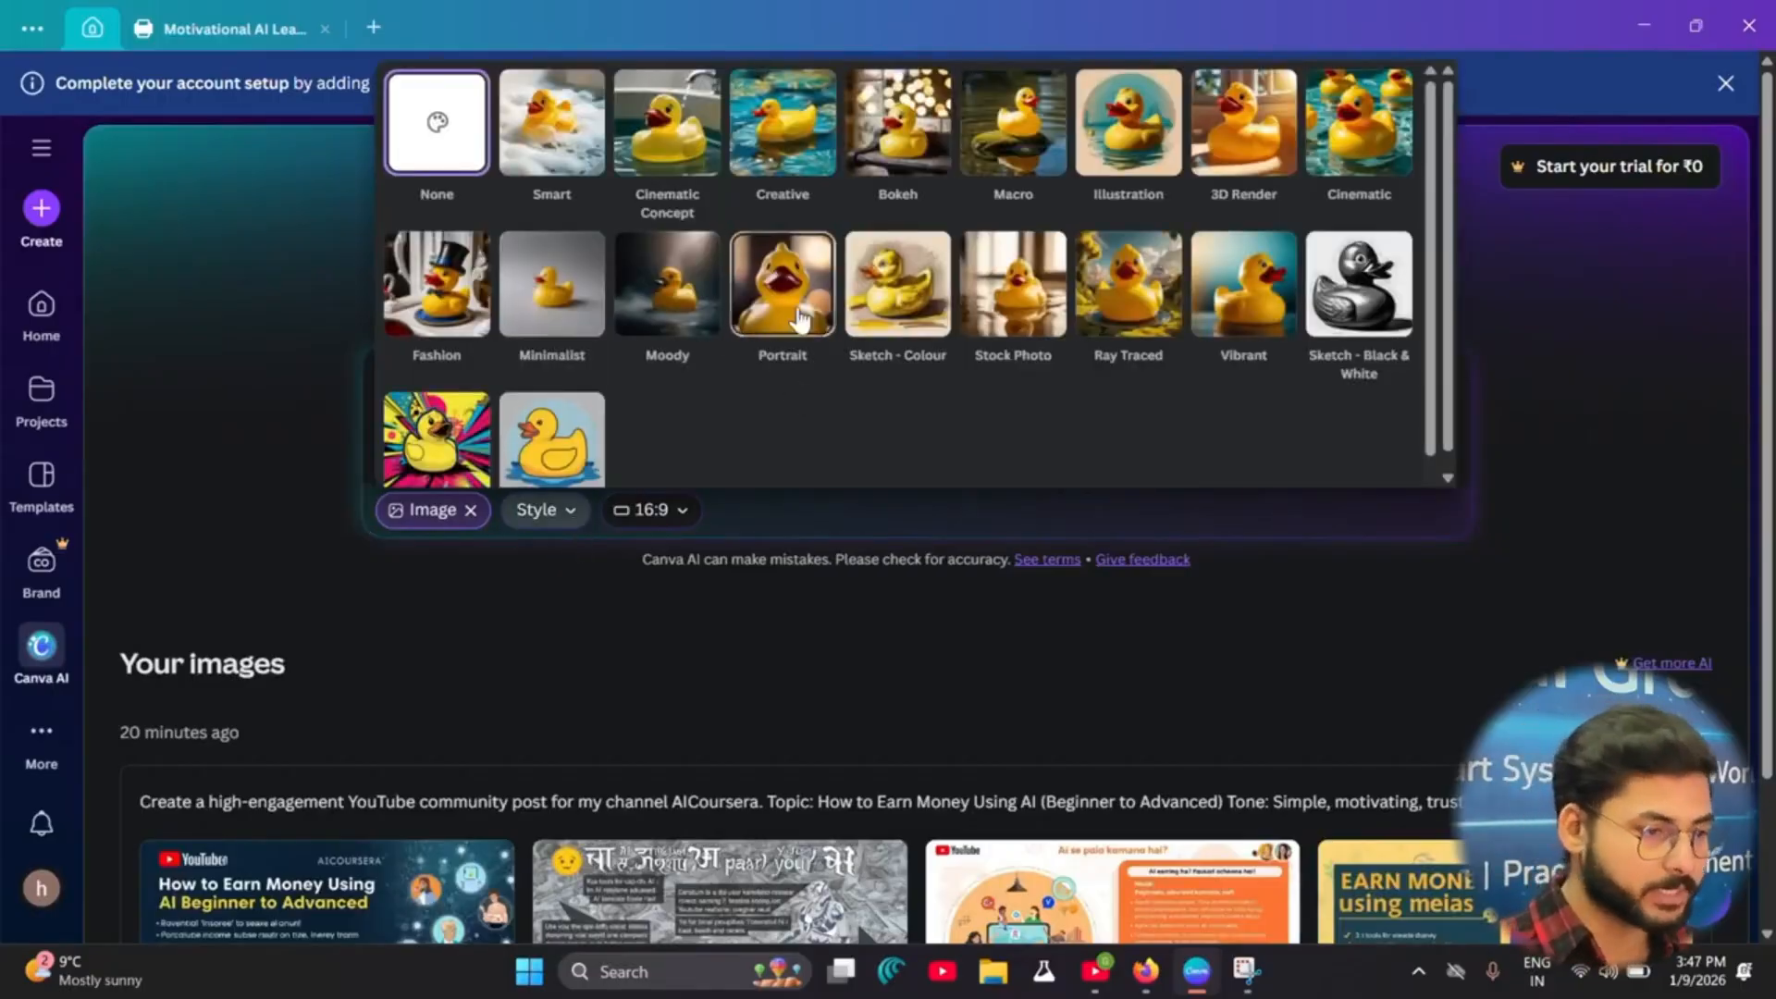
{"action": "left_click", "coordinate": [801, 142]}
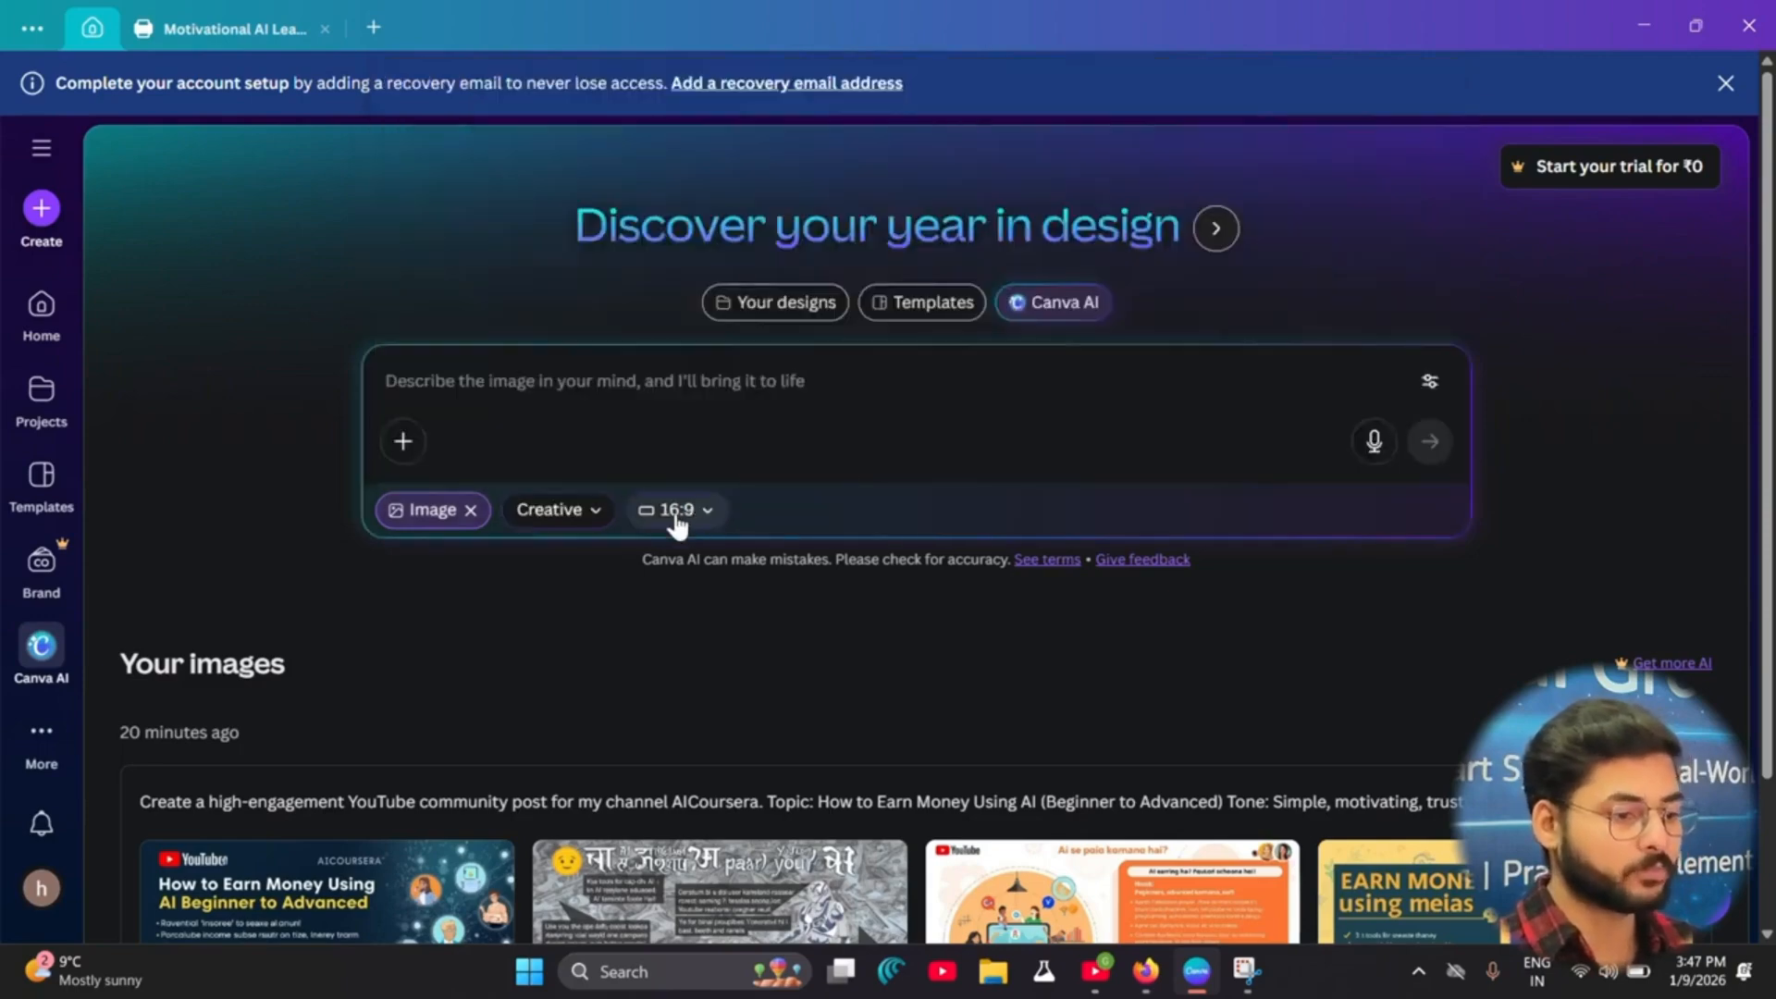
{"action": "left_click", "coordinate": [681, 513]}
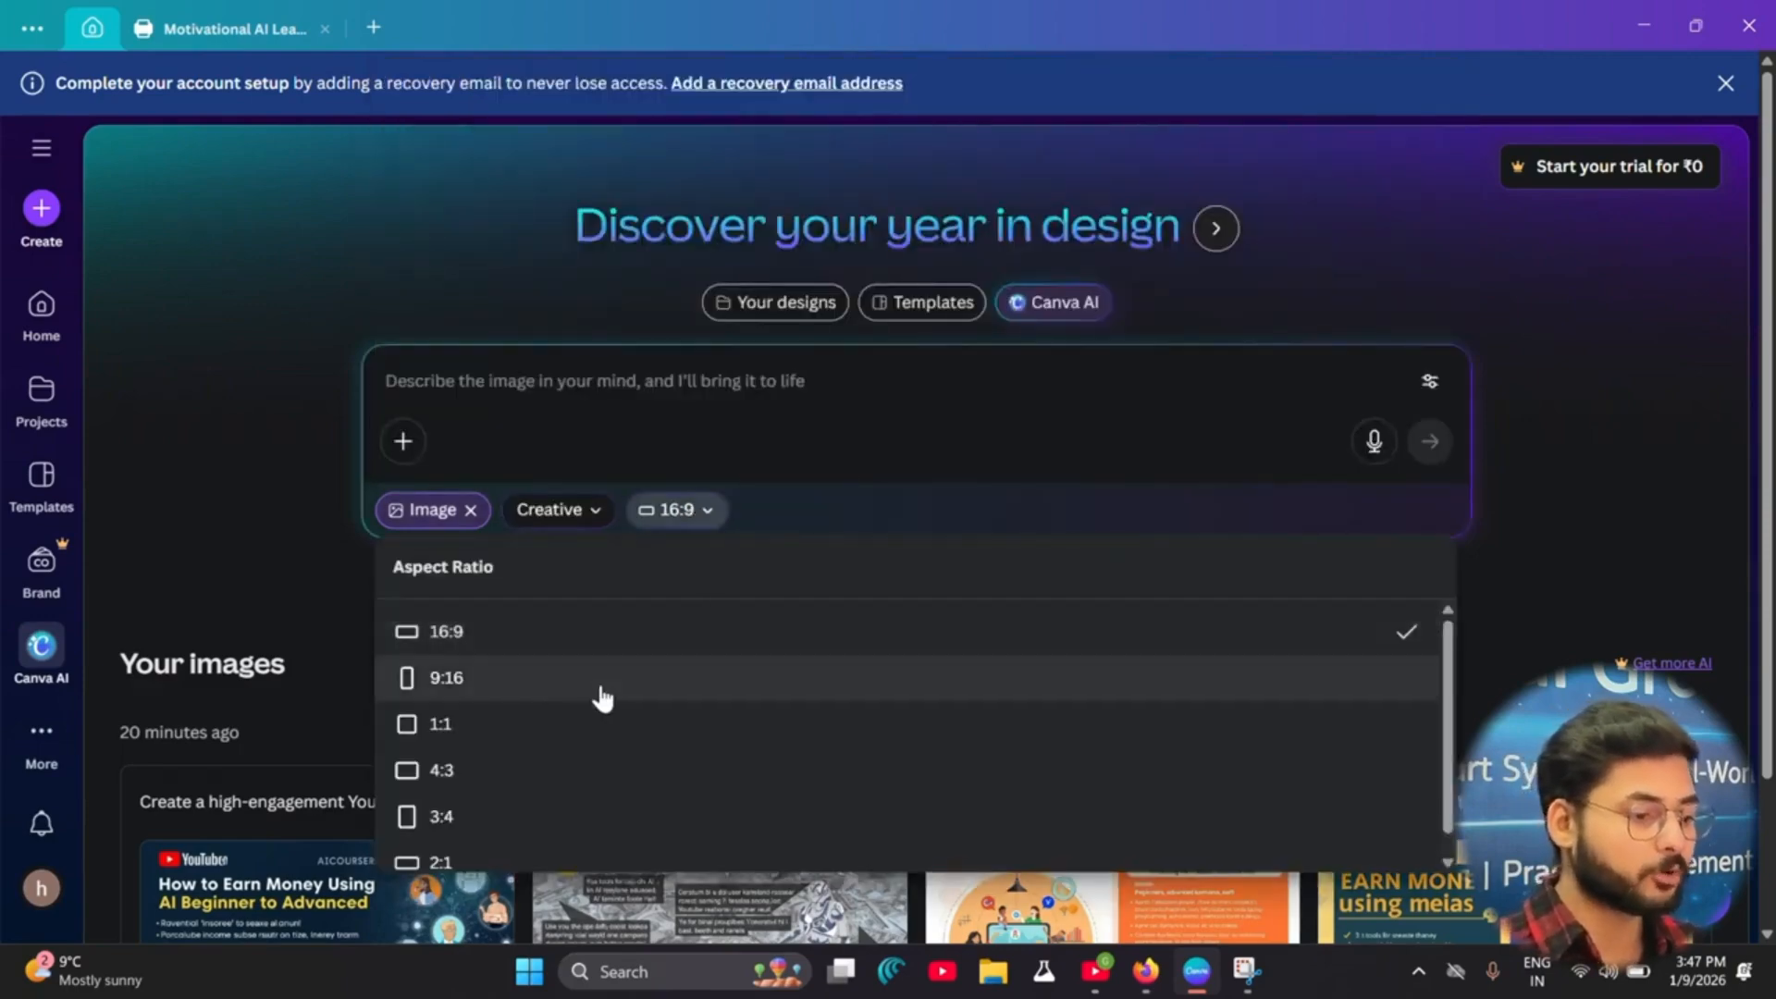
{"action": "left_click", "coordinate": [459, 684]}
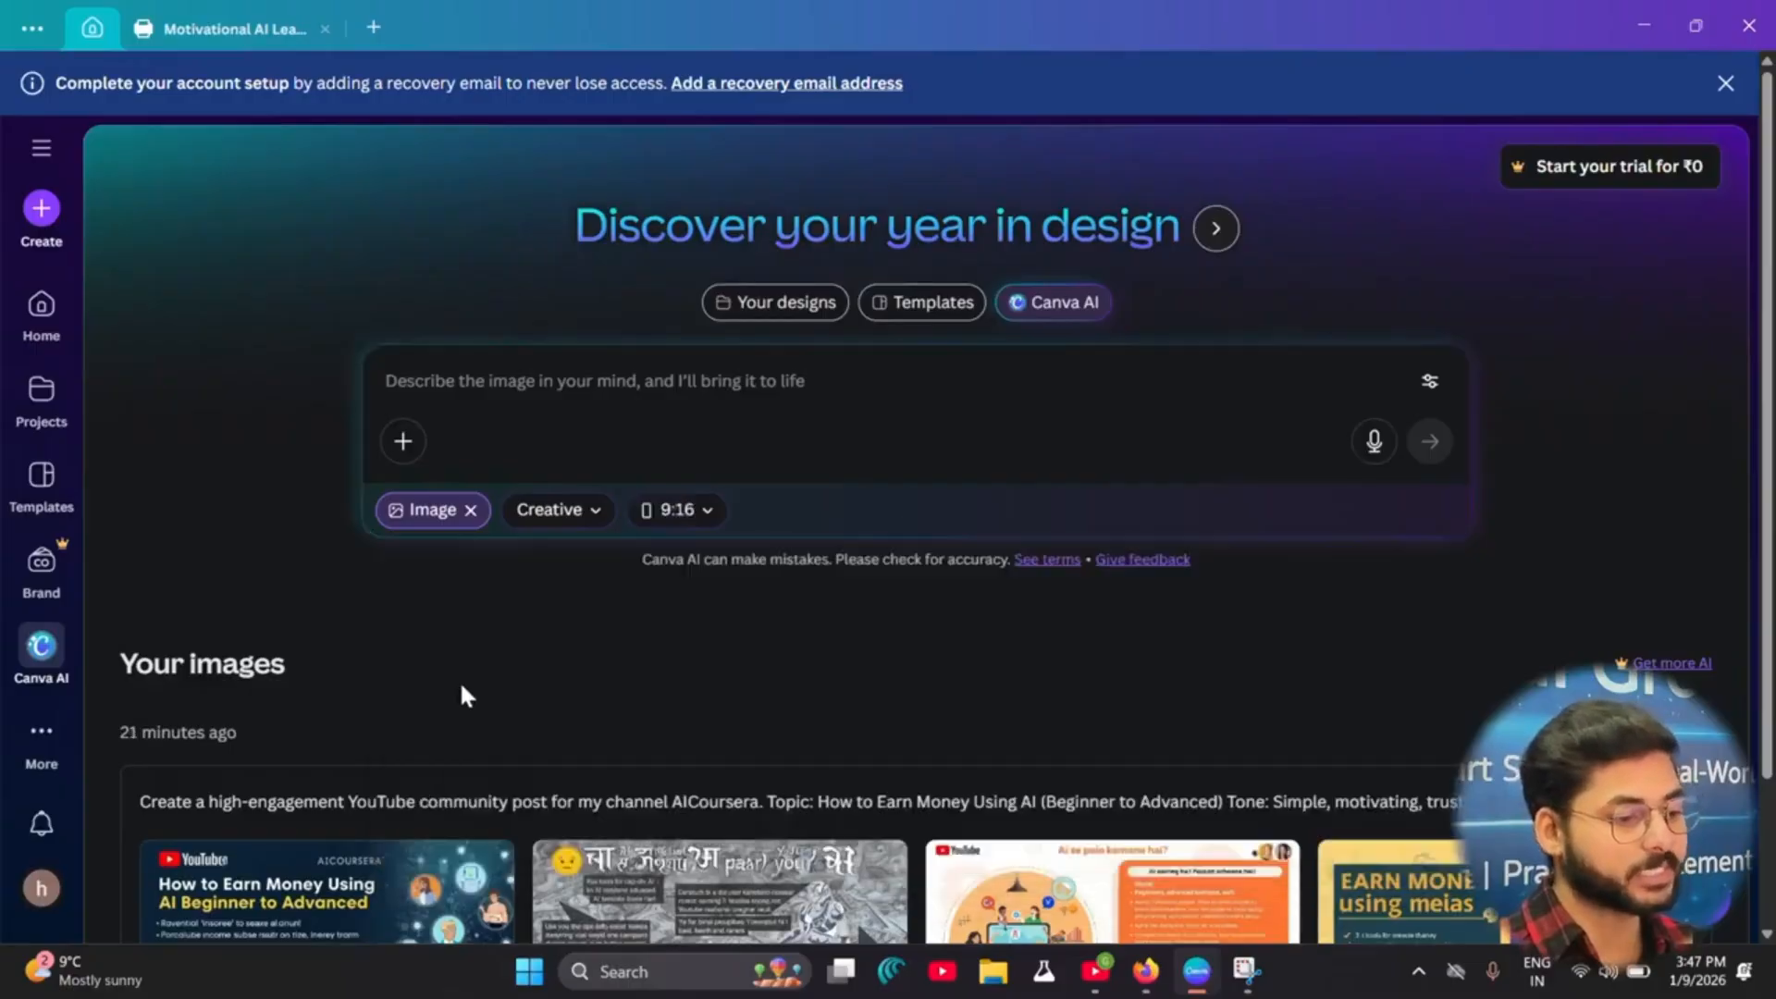
Step: Submit the prompt "Create a image of aicoursera where learners learn and earn" and view the generated images
{"action": "left_click", "coordinate": [498, 381]}
{"action": "type", "text": "Create a image of aicoursera where learners learn and earn"}
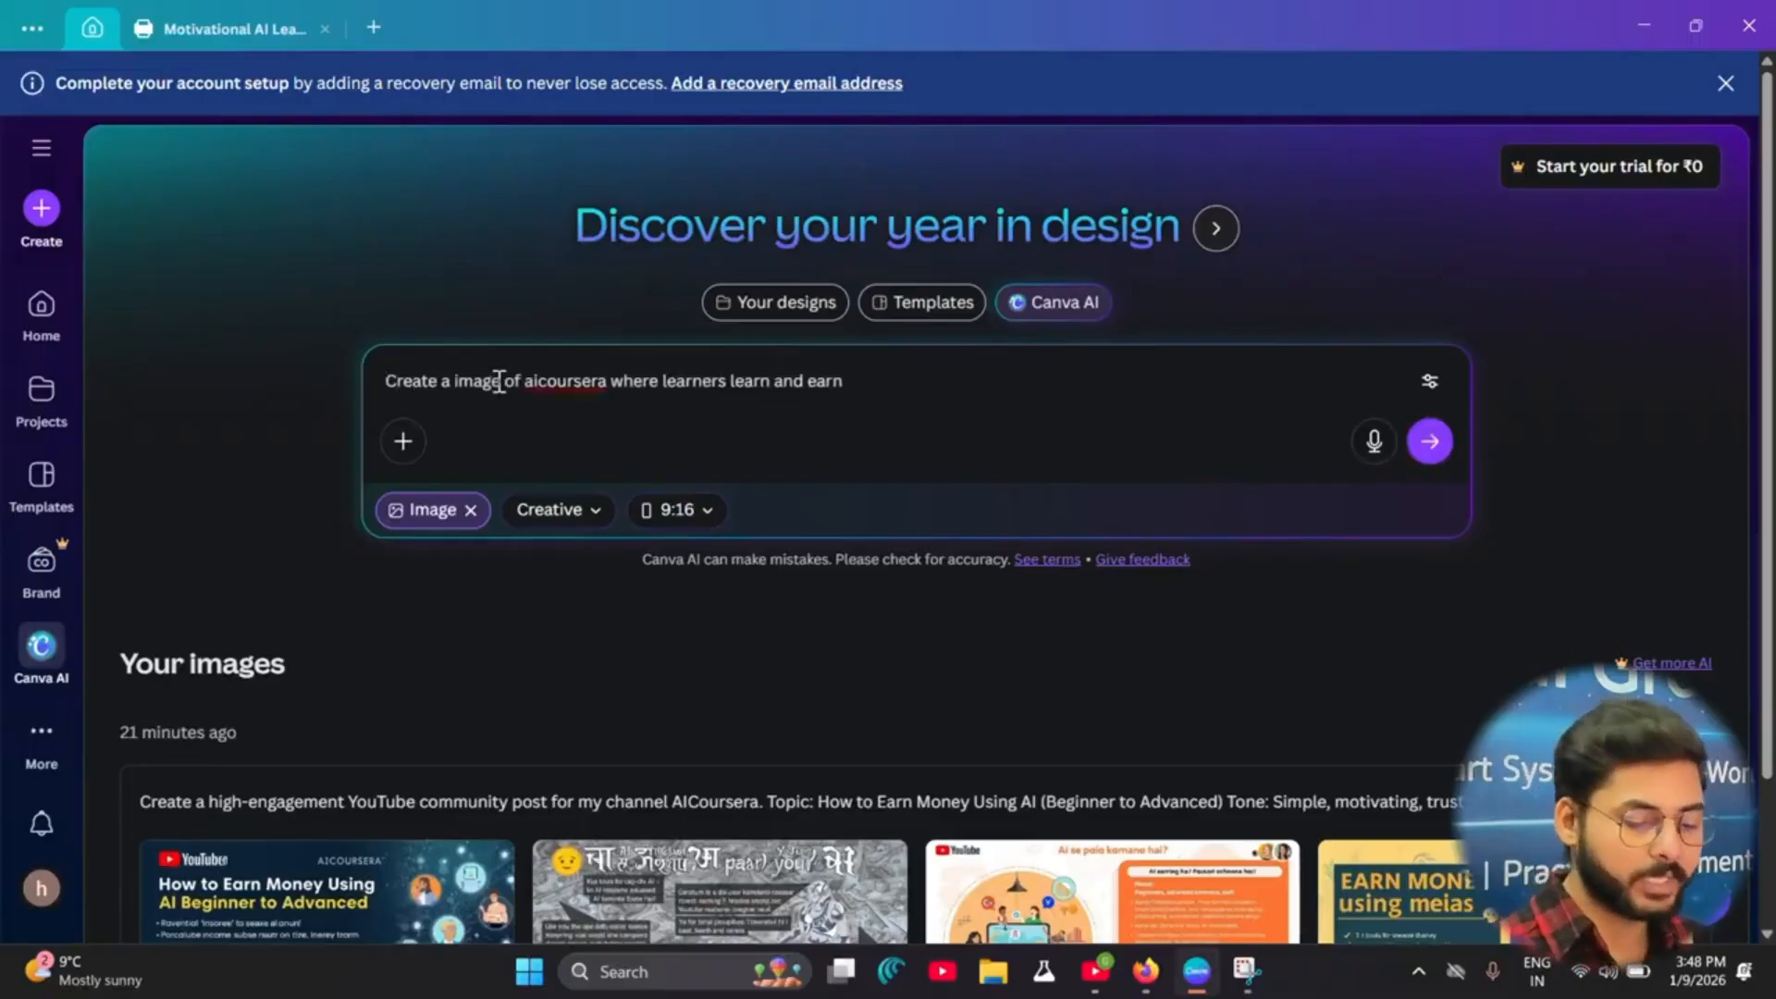
{"action": "key", "text": "Return"}
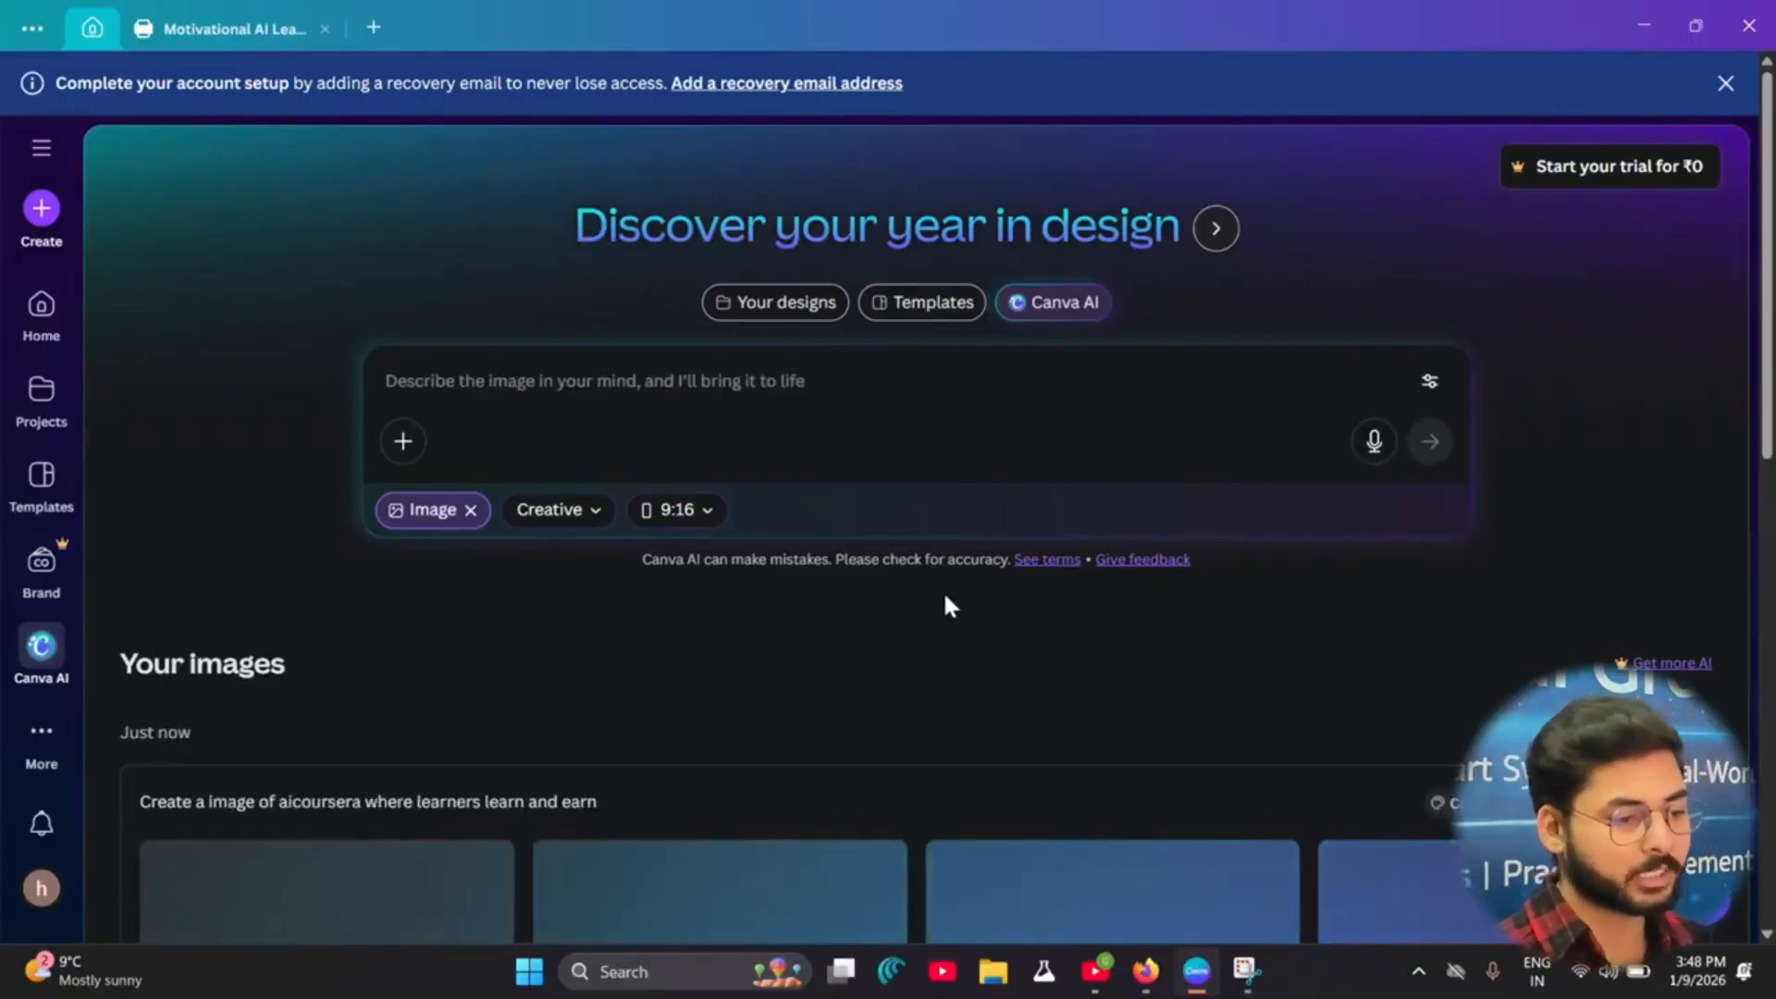
{"action": "scroll", "coordinate": [868, 645], "scroll_direction": "down", "scroll_amount": 7}
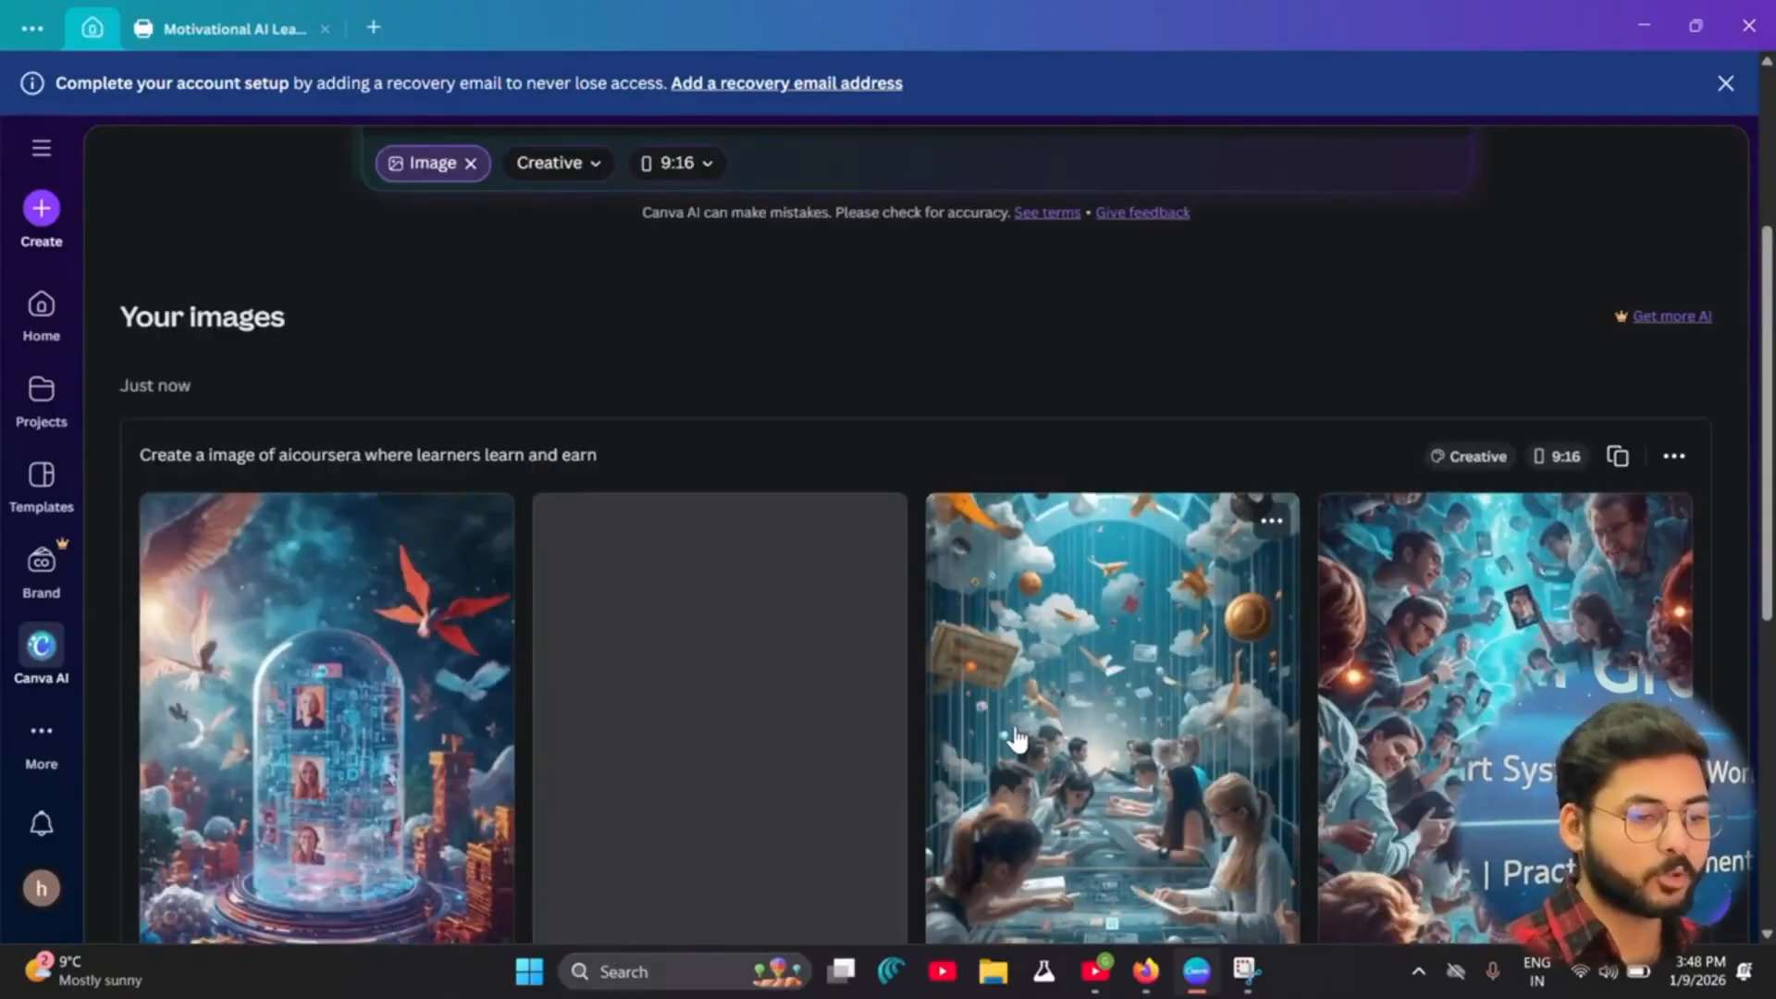
{"action": "scroll", "coordinate": [1015, 740], "scroll_direction": "down", "scroll_amount": 3}
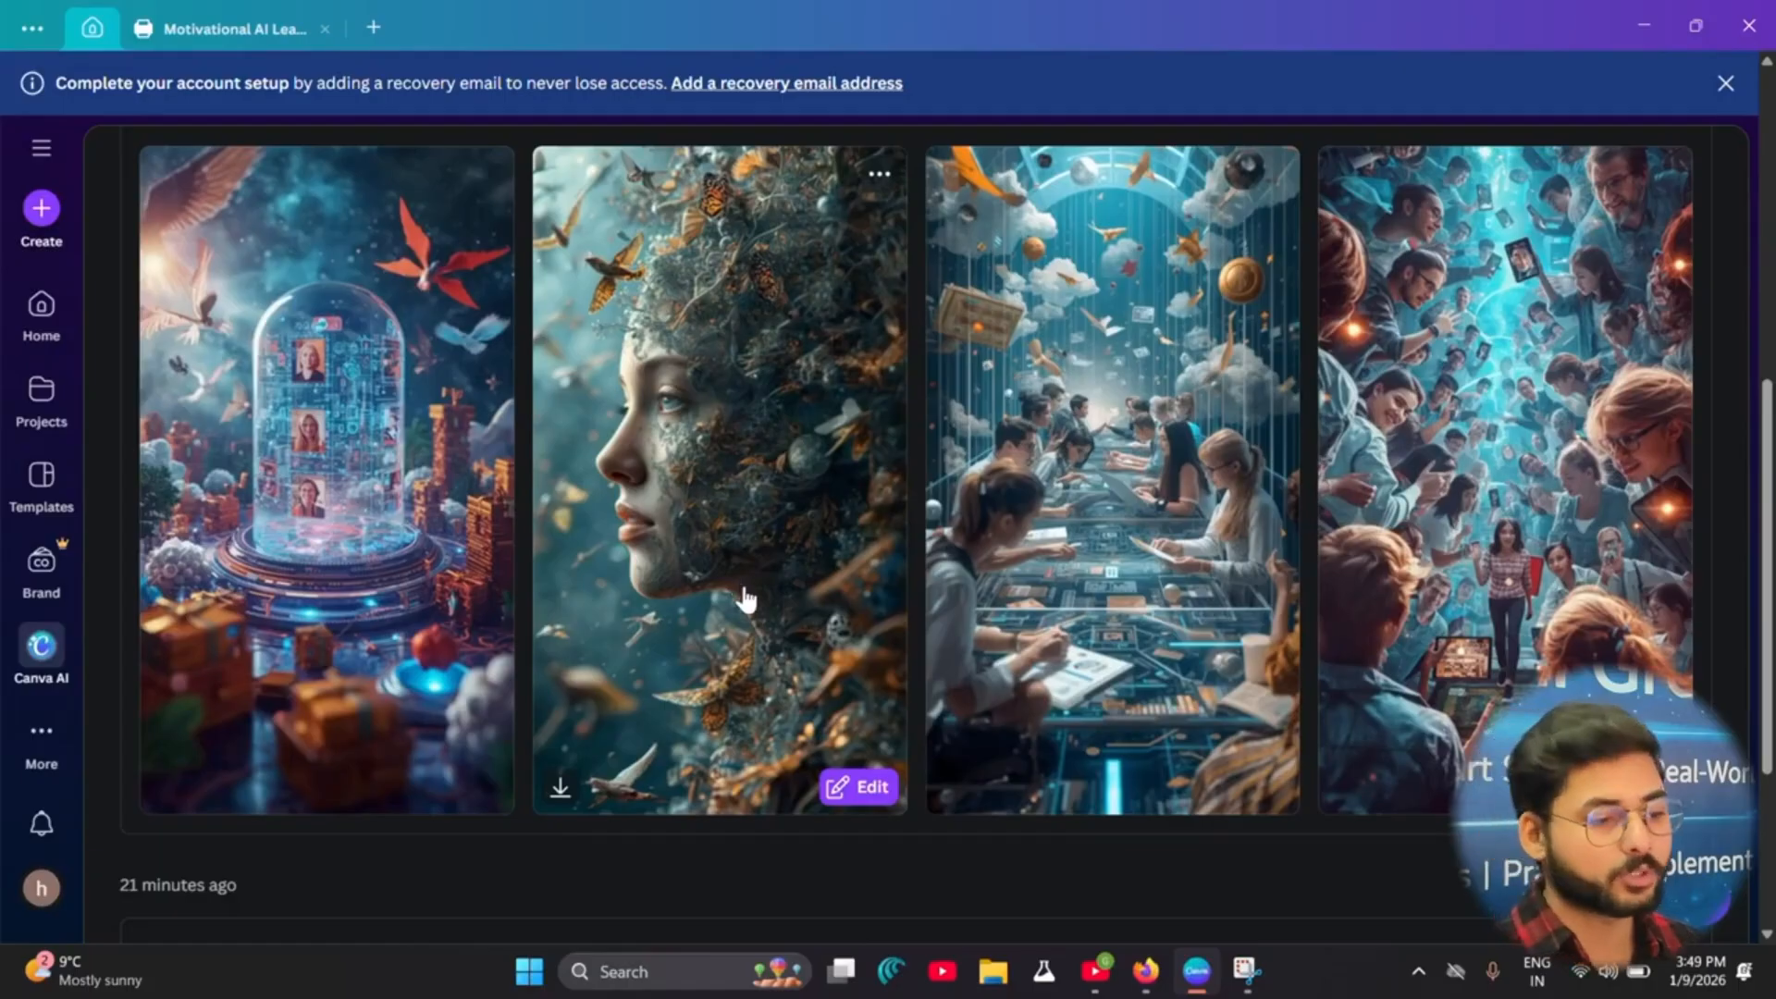
Step: Open the generated image of the woman's profile for editing and erase its upper-right corner with the Pixel Eraser at size 20
{"action": "left_click", "coordinate": [856, 788]}
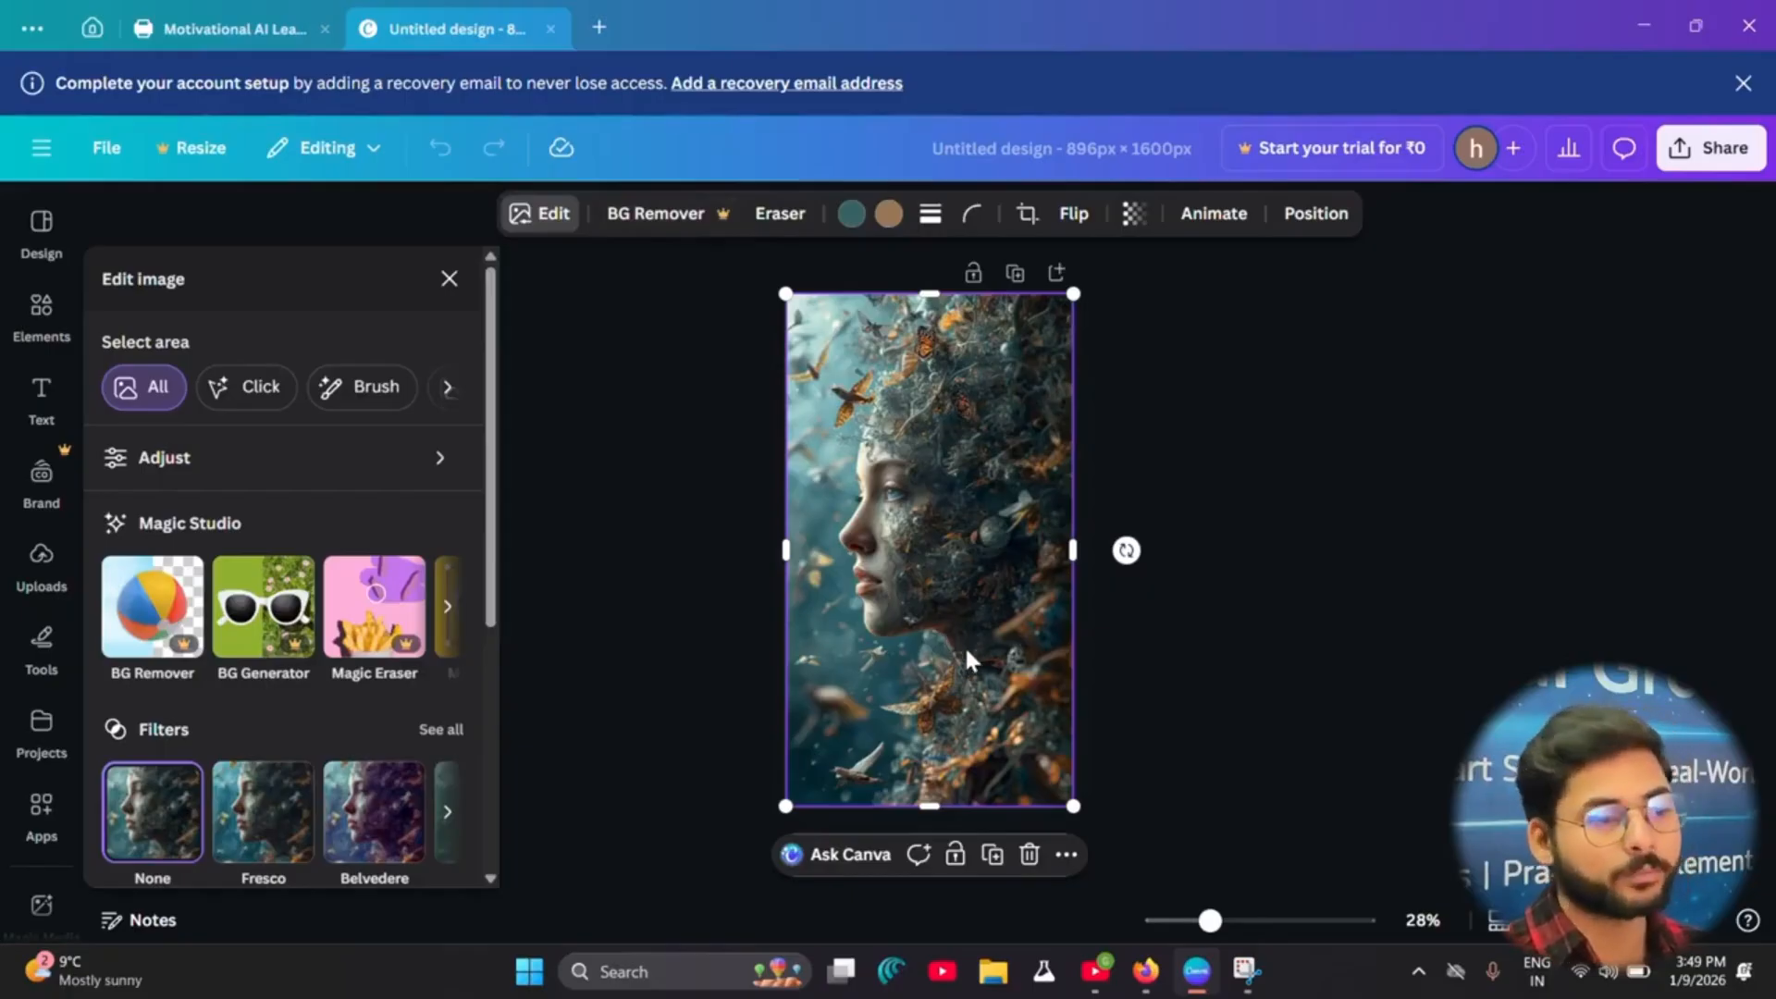
{"action": "left_click", "coordinate": [786, 220]}
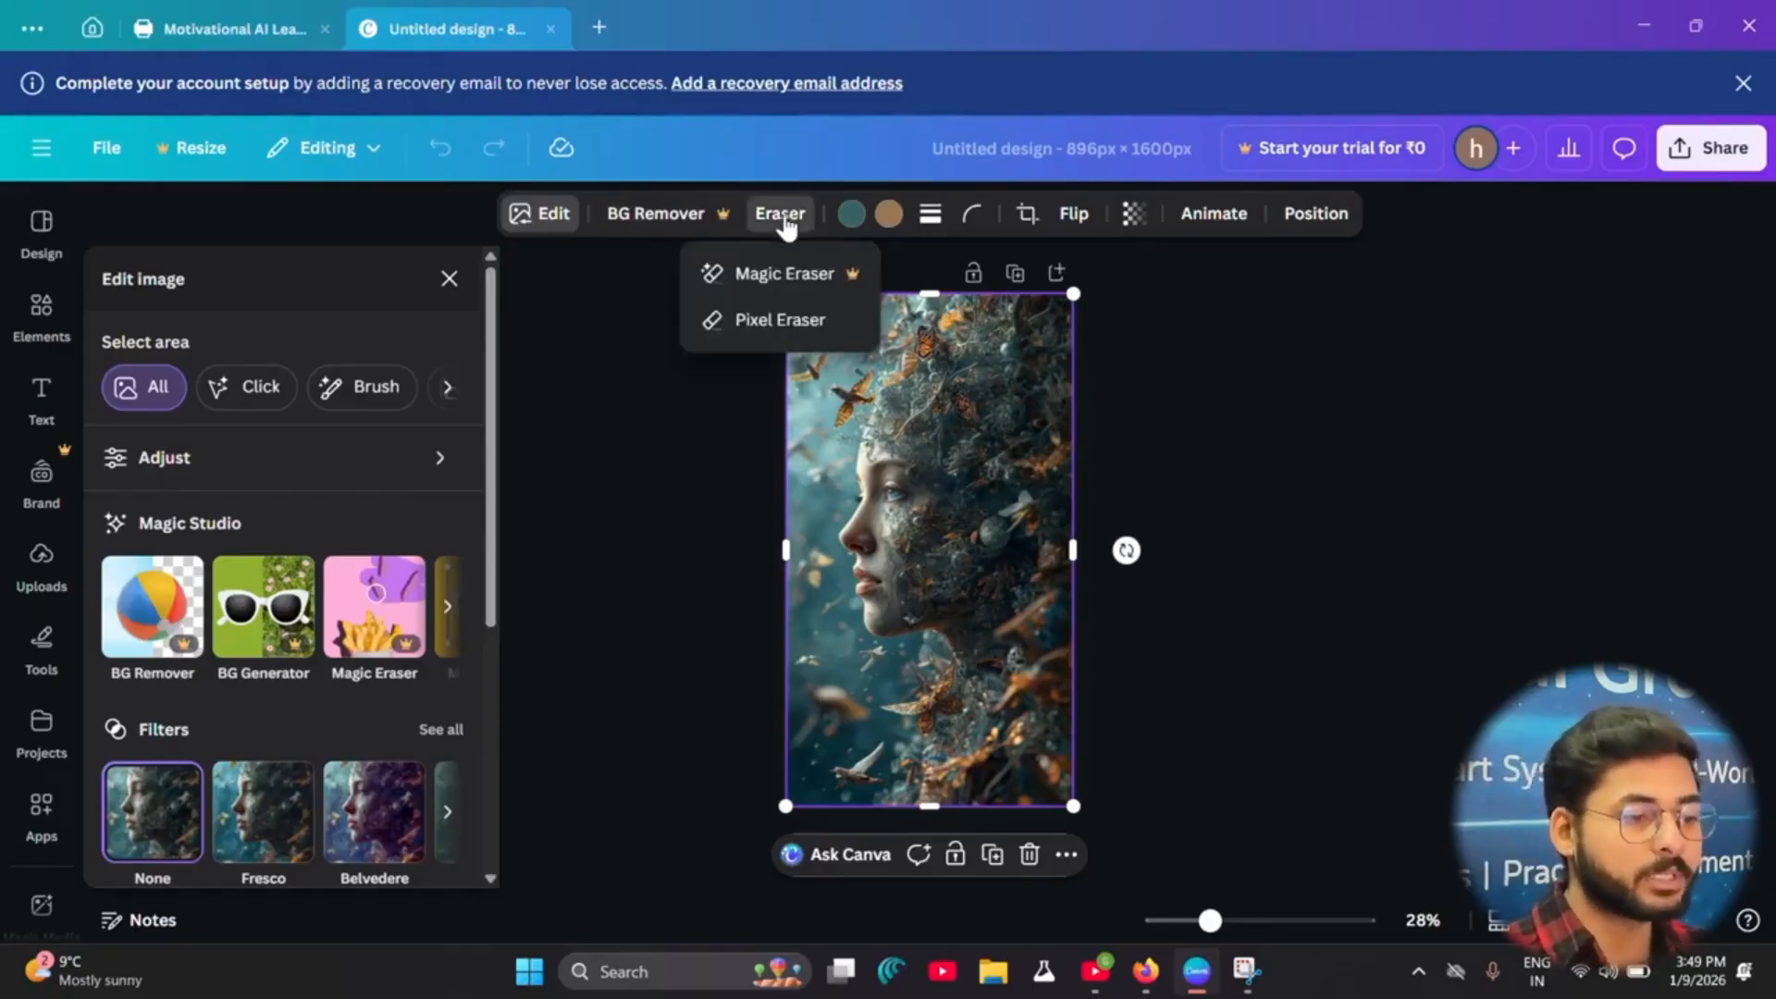
{"action": "left_click", "coordinate": [769, 320]}
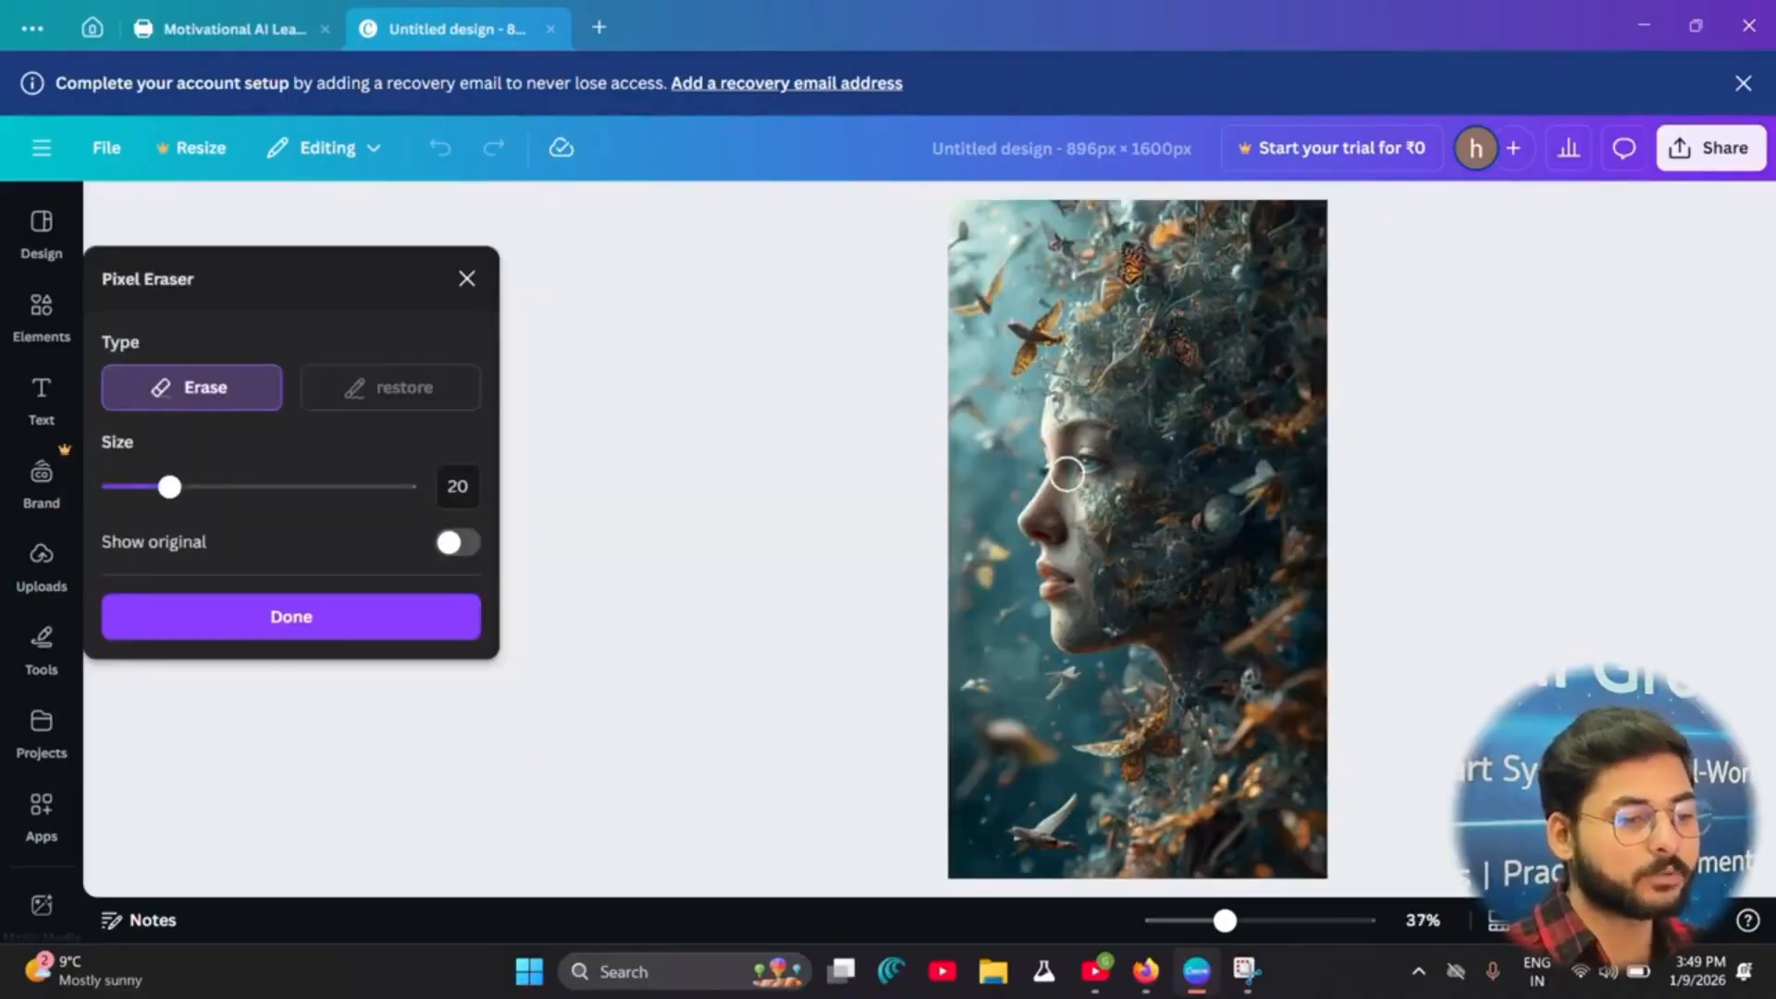
{"action": "left_click", "coordinate": [1240, 209]}
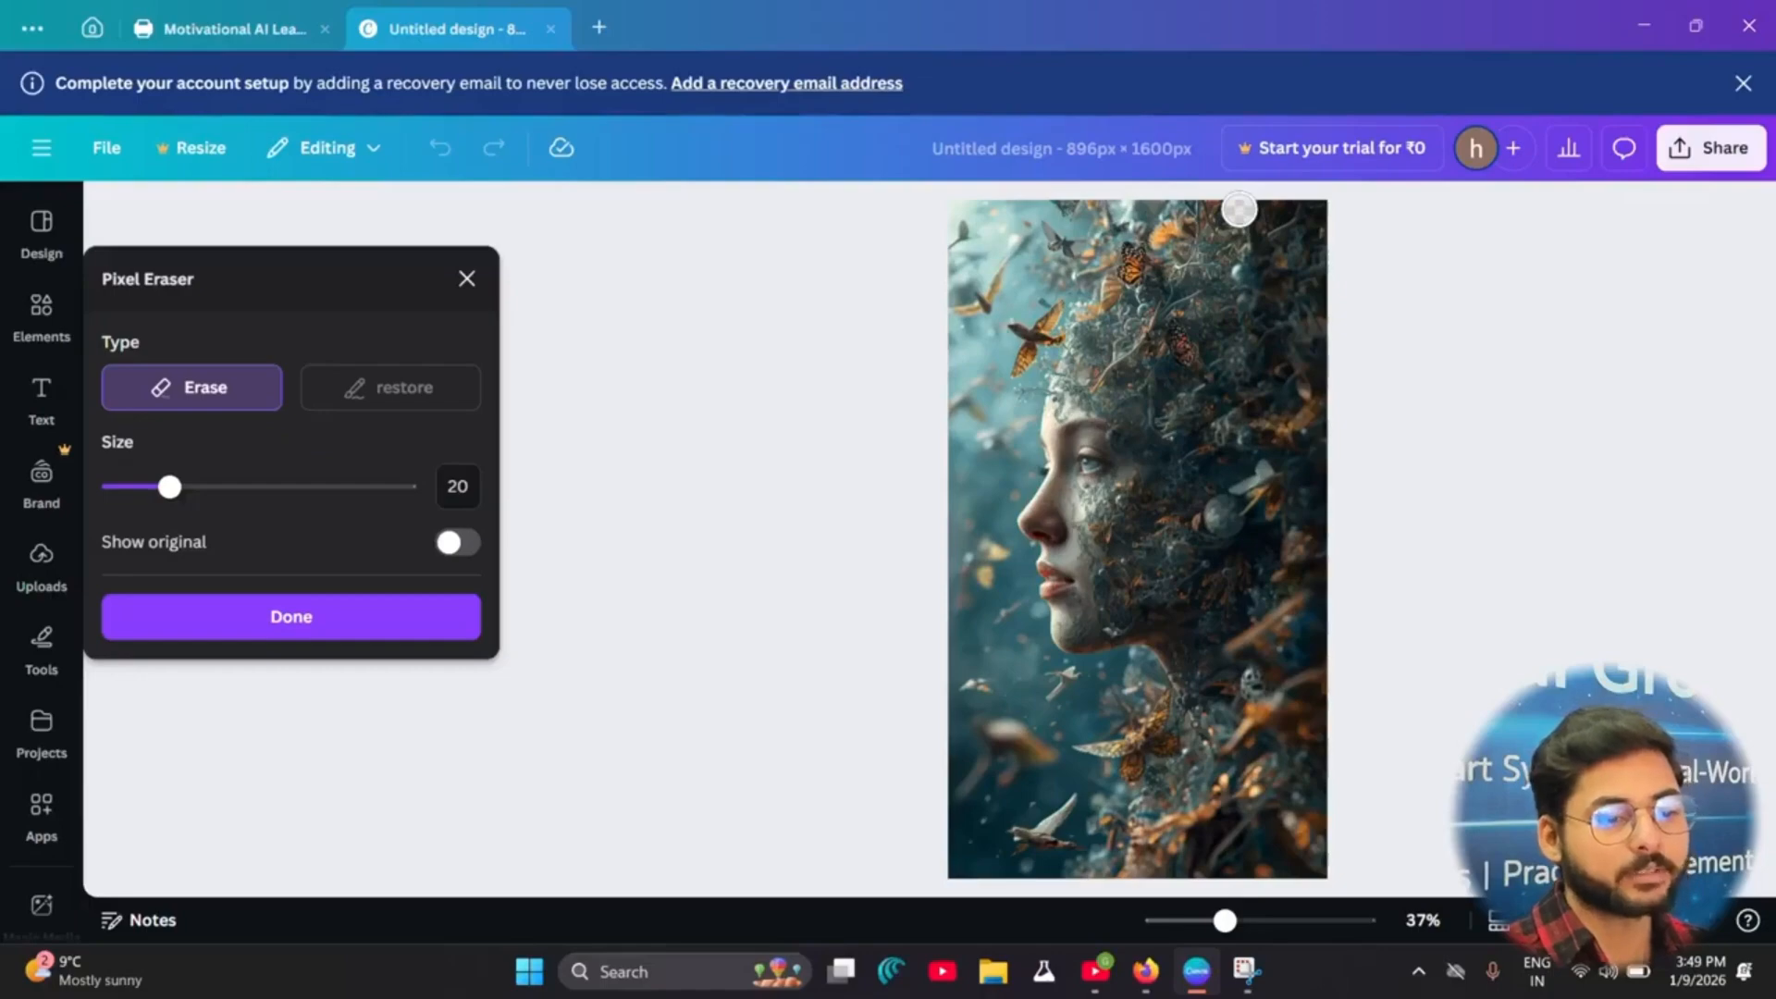
{"action": "mouse_move", "coordinate": [1239, 209]}
{"action": "left_mouse_down"}
{"action": "mouse_move", "coordinate": [1316, 250]}
{"action": "mouse_move", "coordinate": [1321, 292]}
{"action": "mouse_move", "coordinate": [1286, 219]}
{"action": "mouse_move", "coordinate": [1251, 214]}
{"action": "mouse_move", "coordinate": [1262, 307]}
{"action": "mouse_move", "coordinate": [1301, 219]}
{"action": "mouse_move", "coordinate": [1296, 315]}
{"action": "mouse_move", "coordinate": [1223, 222]}
{"action": "mouse_move", "coordinate": [1261, 347]}
{"action": "left_mouse_up"}
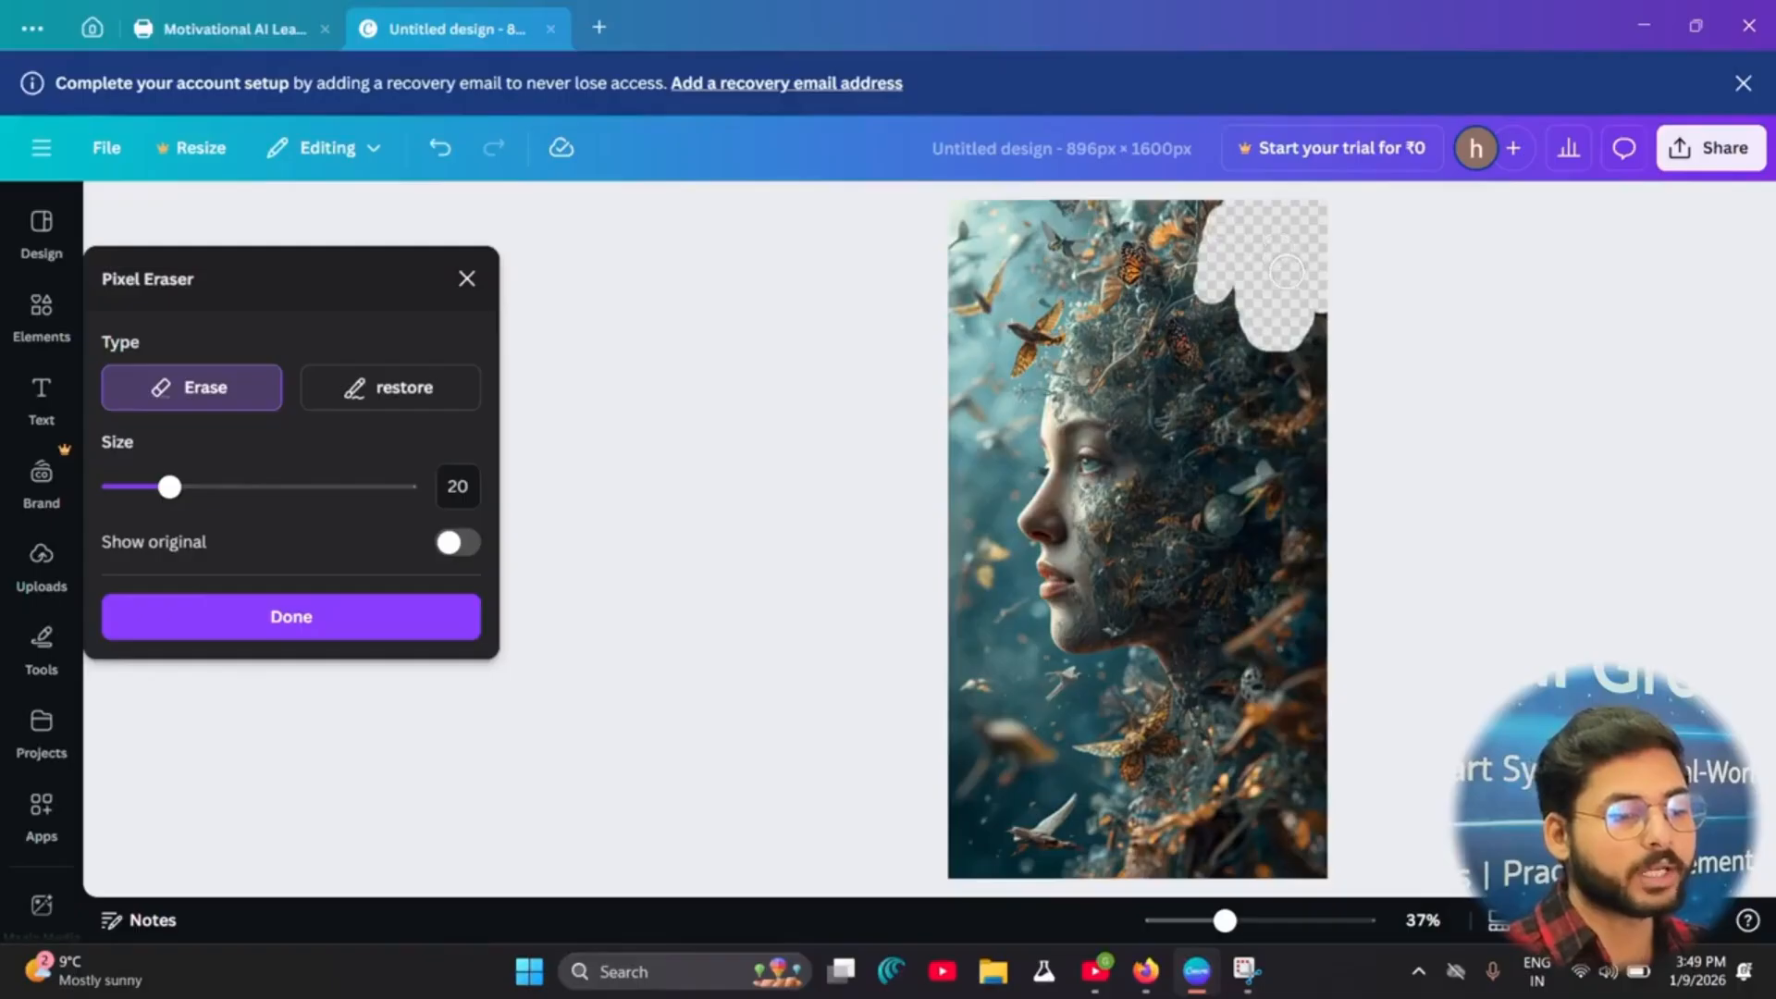
{"action": "left_click", "coordinate": [263, 623]}
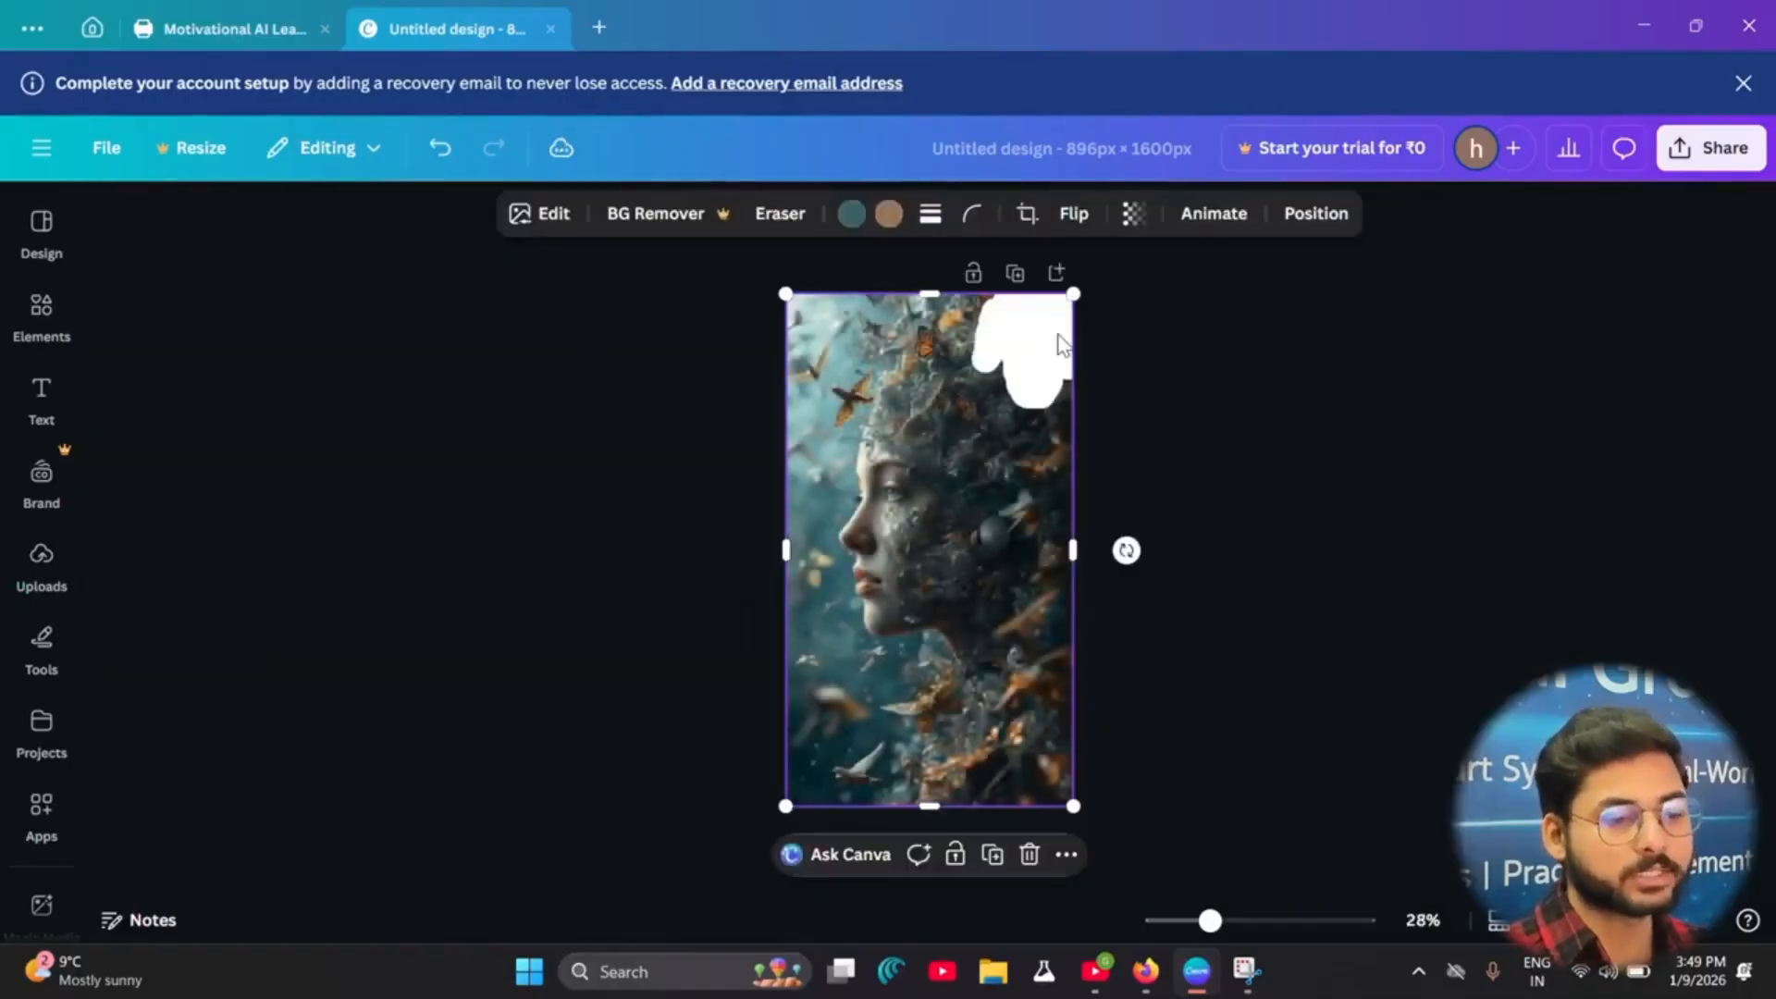
Step: Recolour the photo by replacing its teal tone with red and its brown tone with green
{"action": "left_click", "coordinate": [851, 214]}
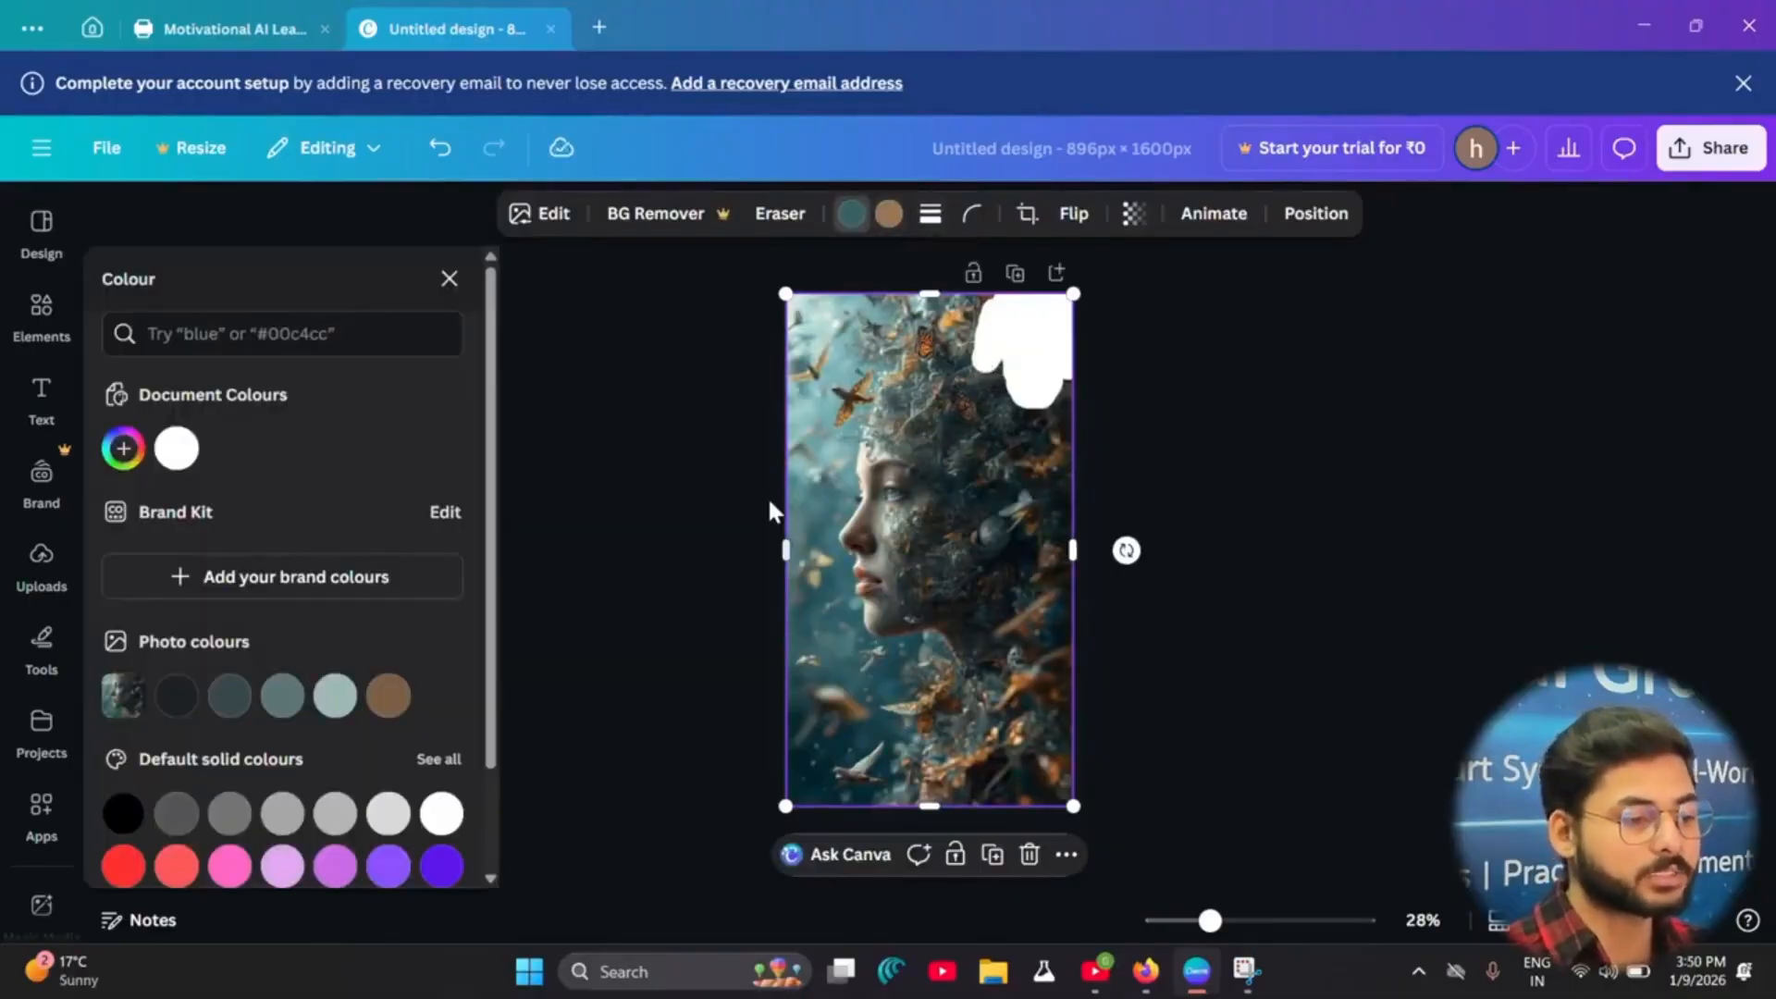
{"action": "left_click", "coordinate": [231, 699]}
{"action": "left_click", "coordinate": [283, 711]}
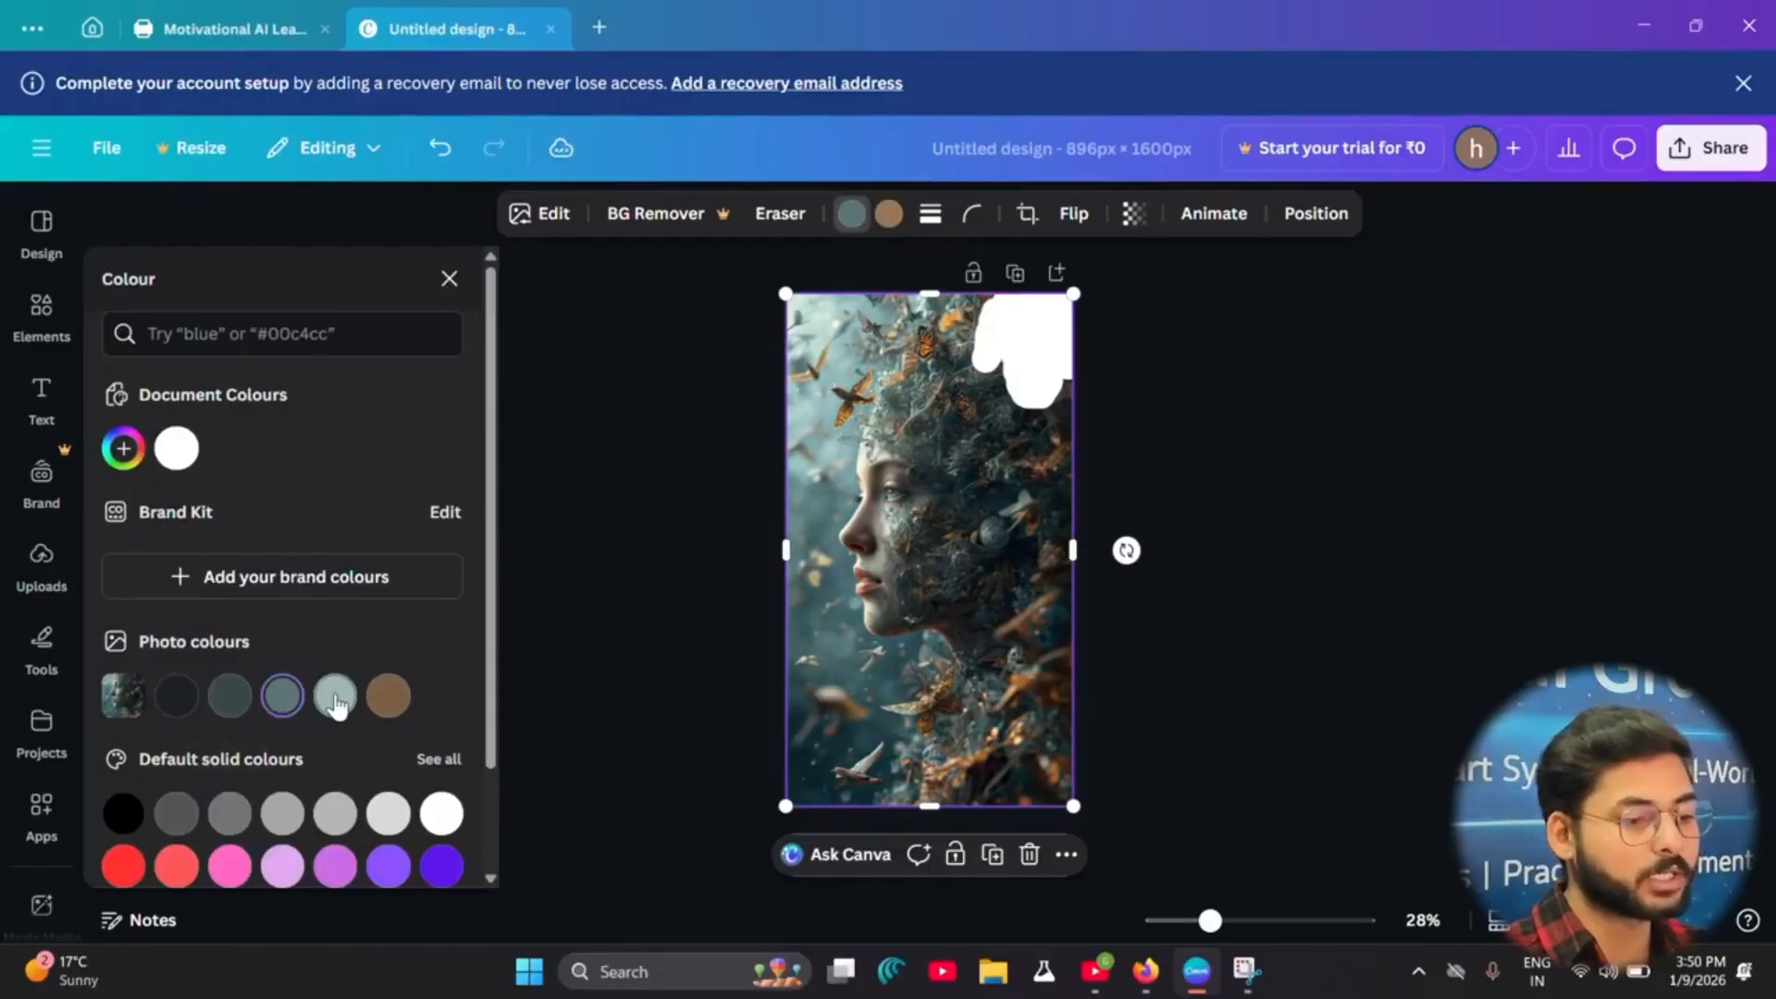
{"action": "left_click", "coordinate": [336, 699]}
{"action": "scroll", "coordinate": [339, 703], "scroll_direction": "down", "scroll_amount": 2}
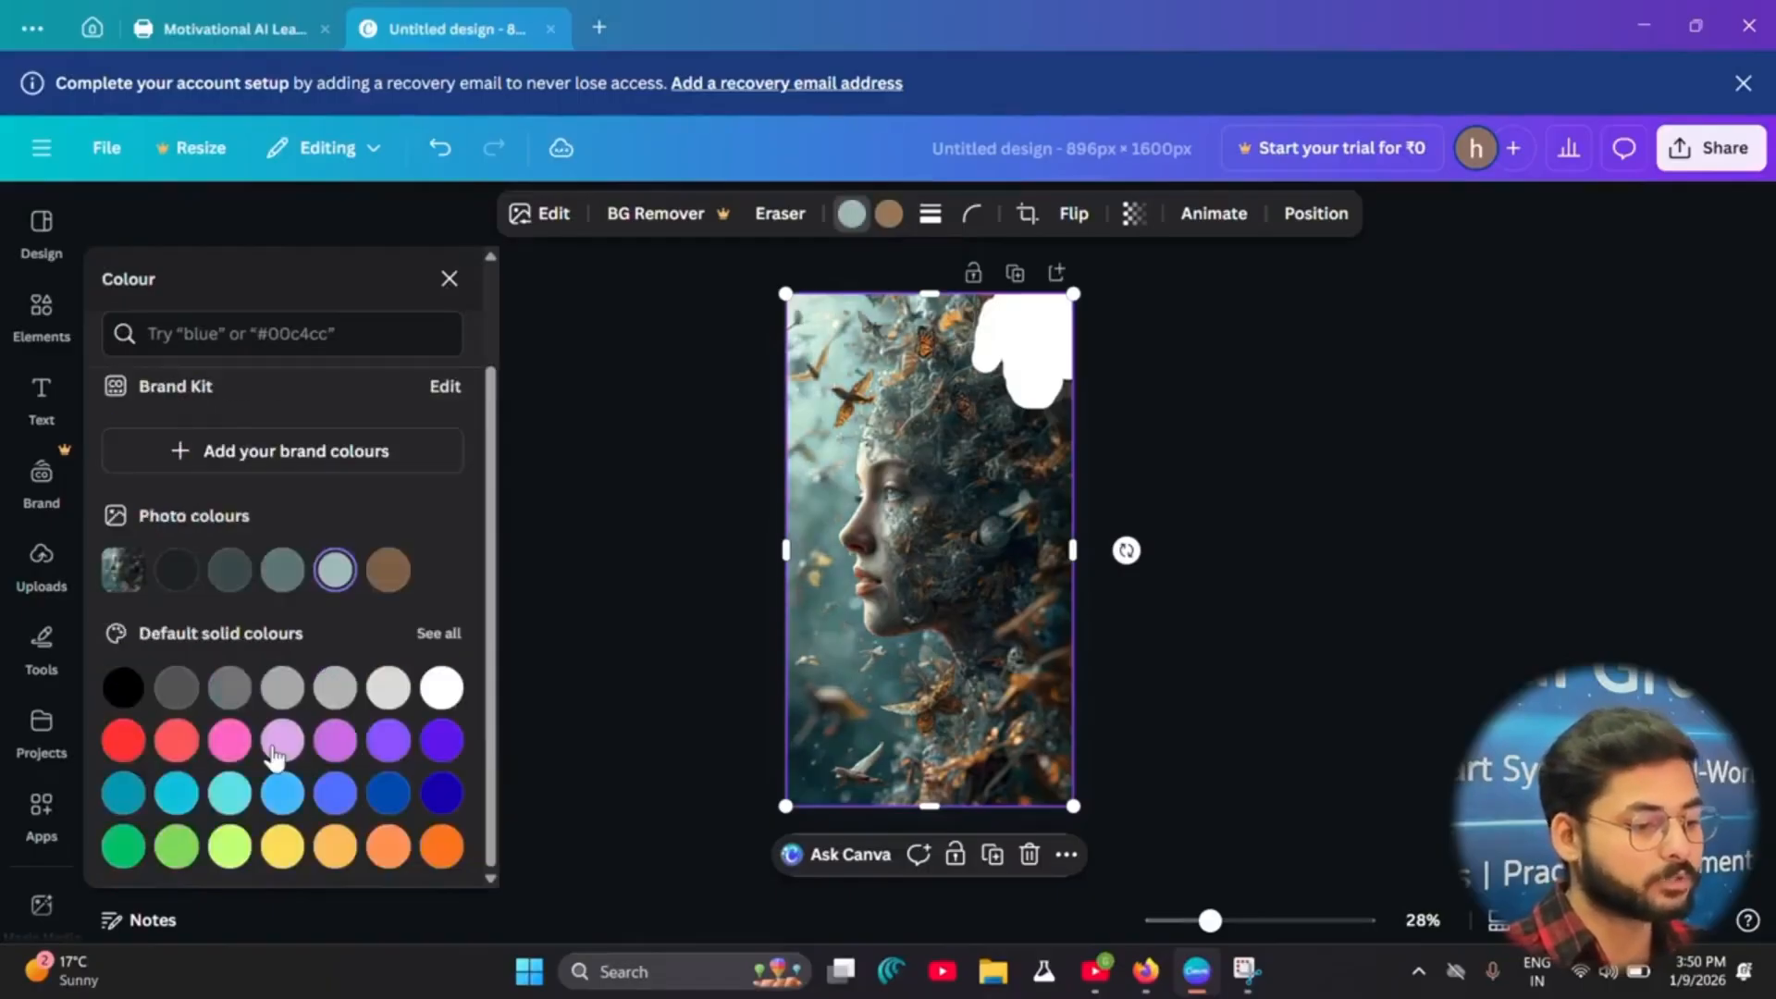
{"action": "left_click", "coordinate": [127, 745]}
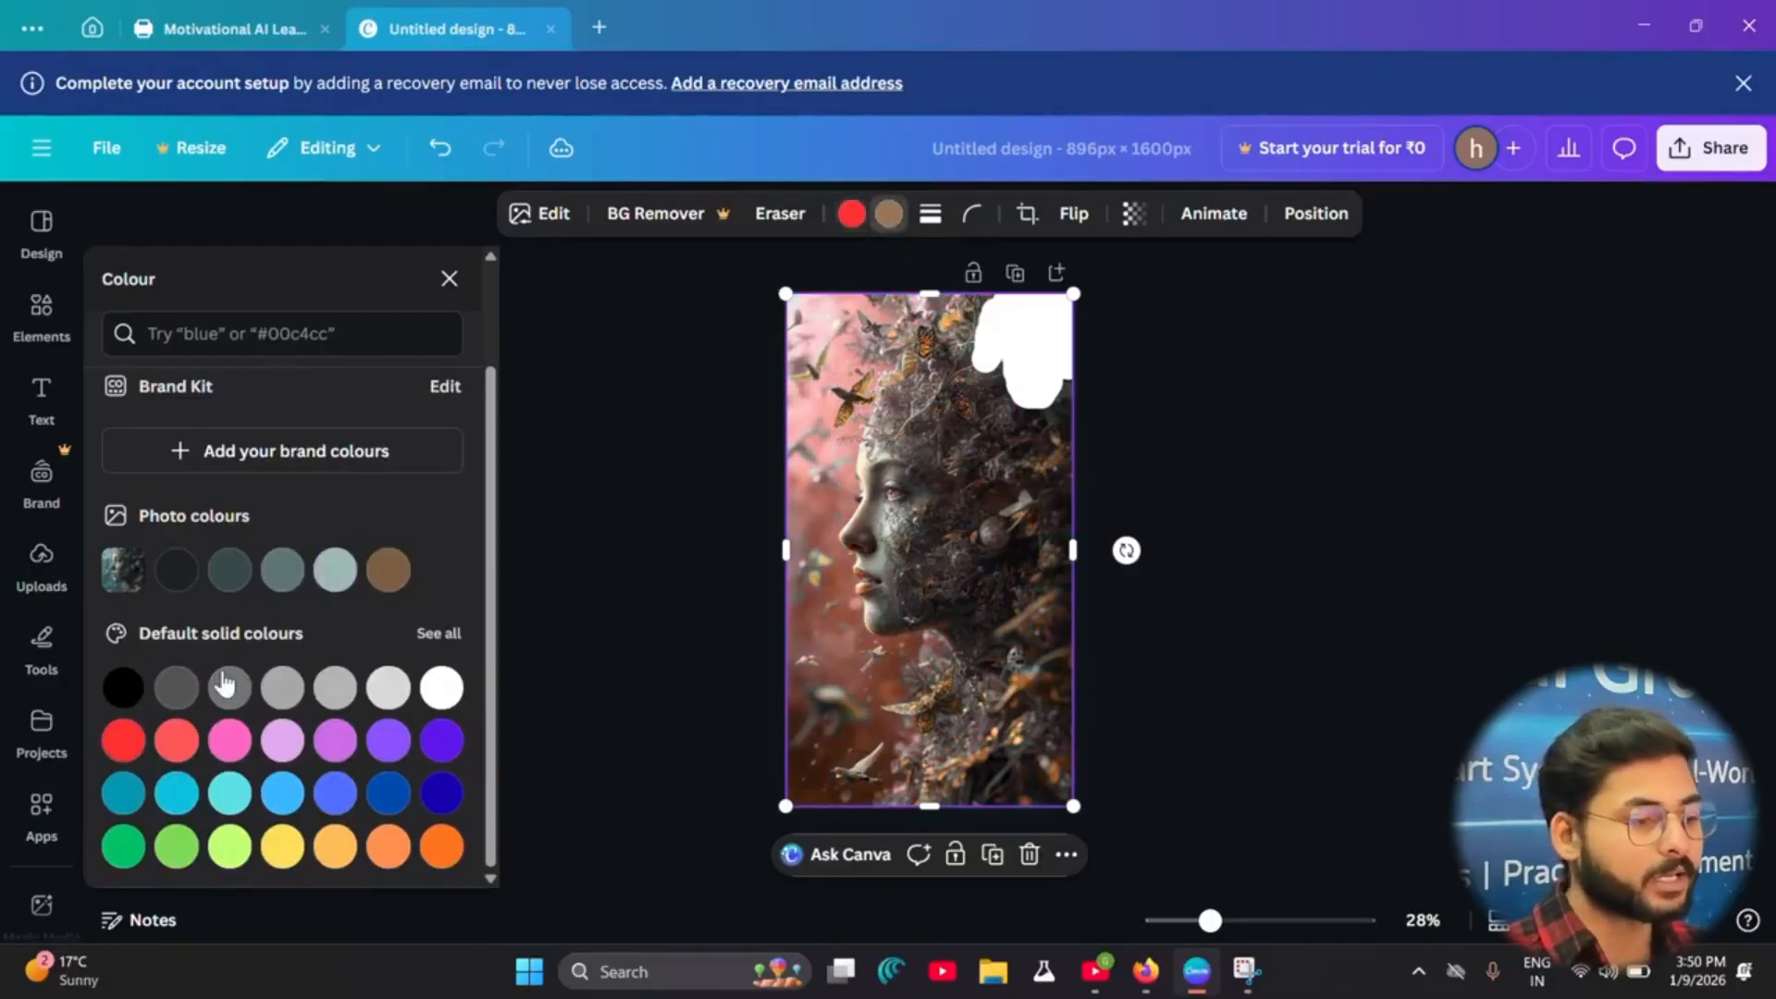
{"action": "left_click", "coordinate": [179, 746]}
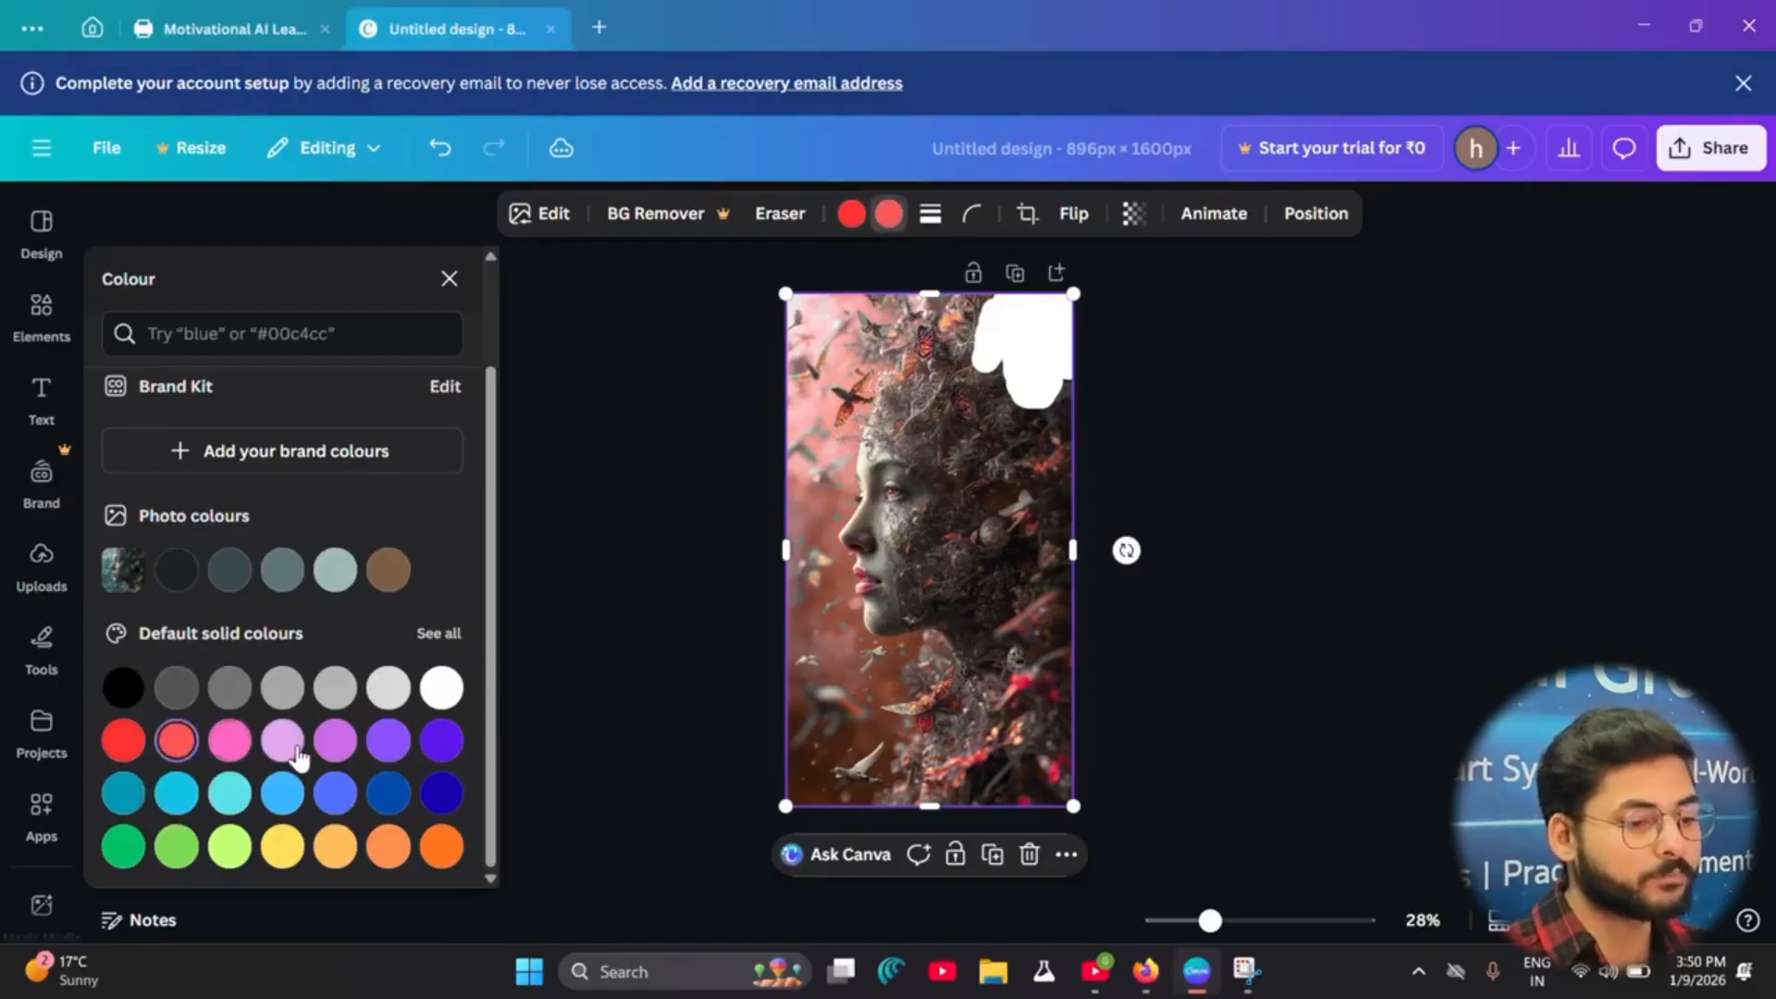
{"action": "left_click", "coordinate": [123, 846]}
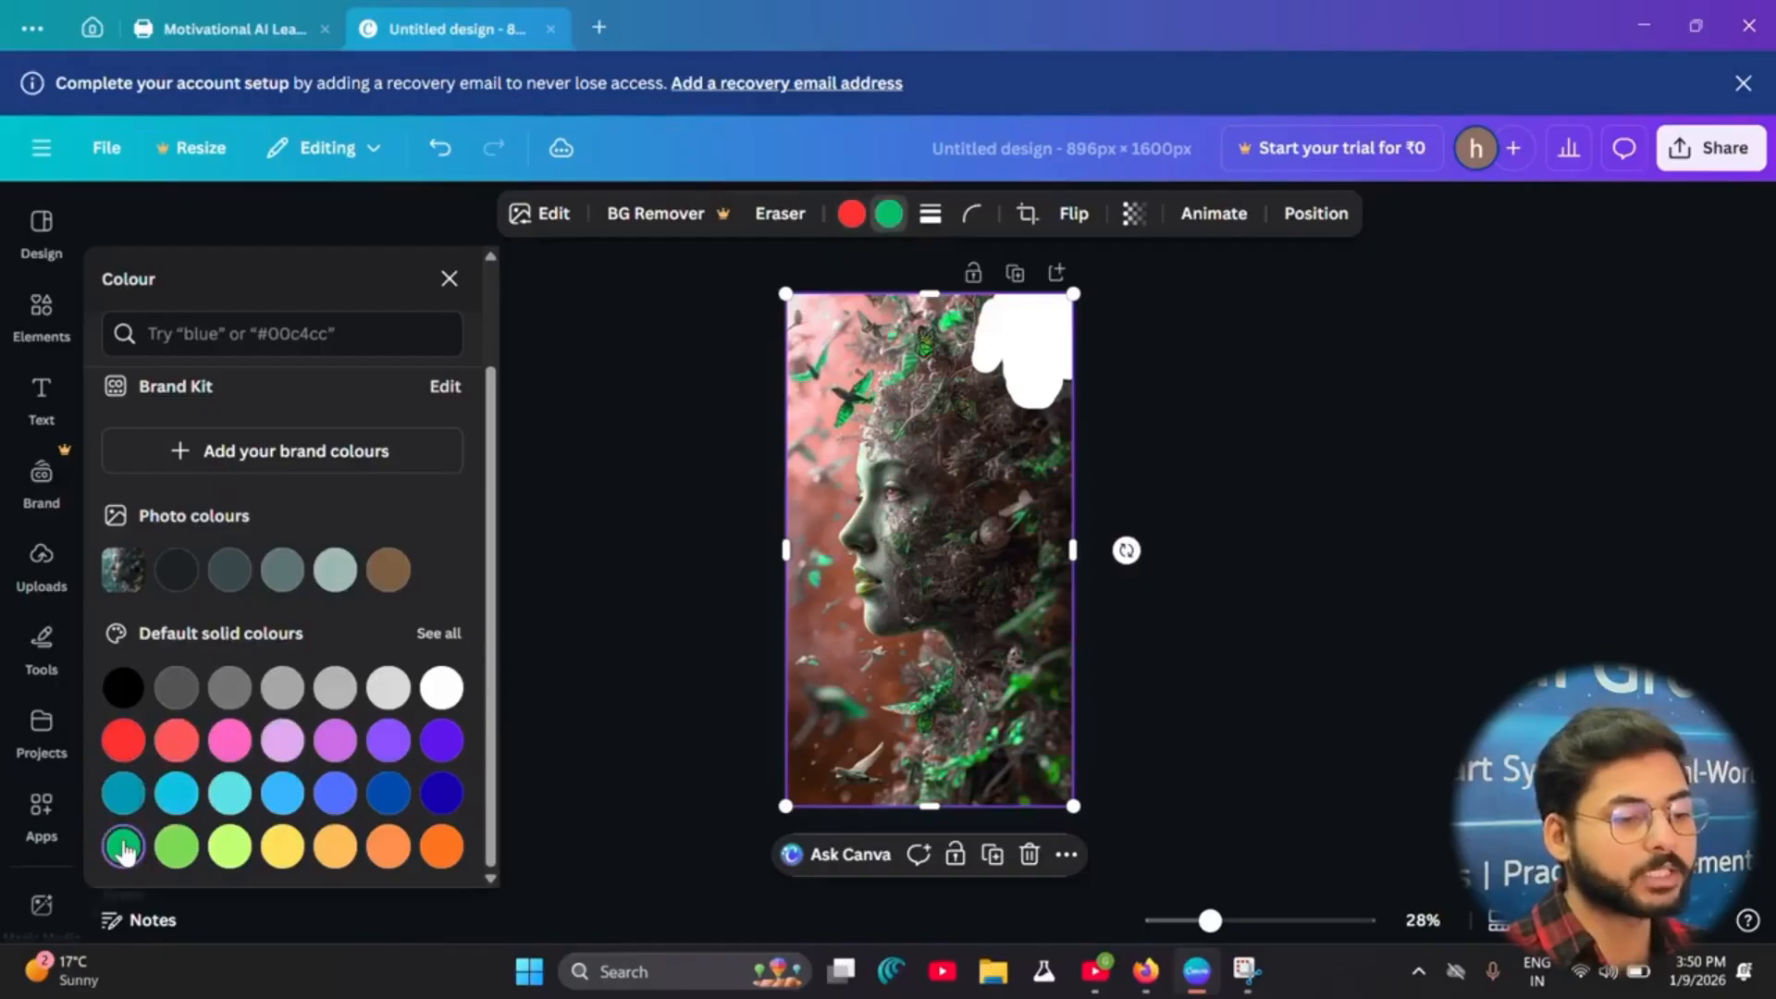
Step: Try solid, dashed and dotted borders on the image with a stroke weight of 89 and a thinner one, then remove the border
{"action": "left_click", "coordinate": [929, 215]}
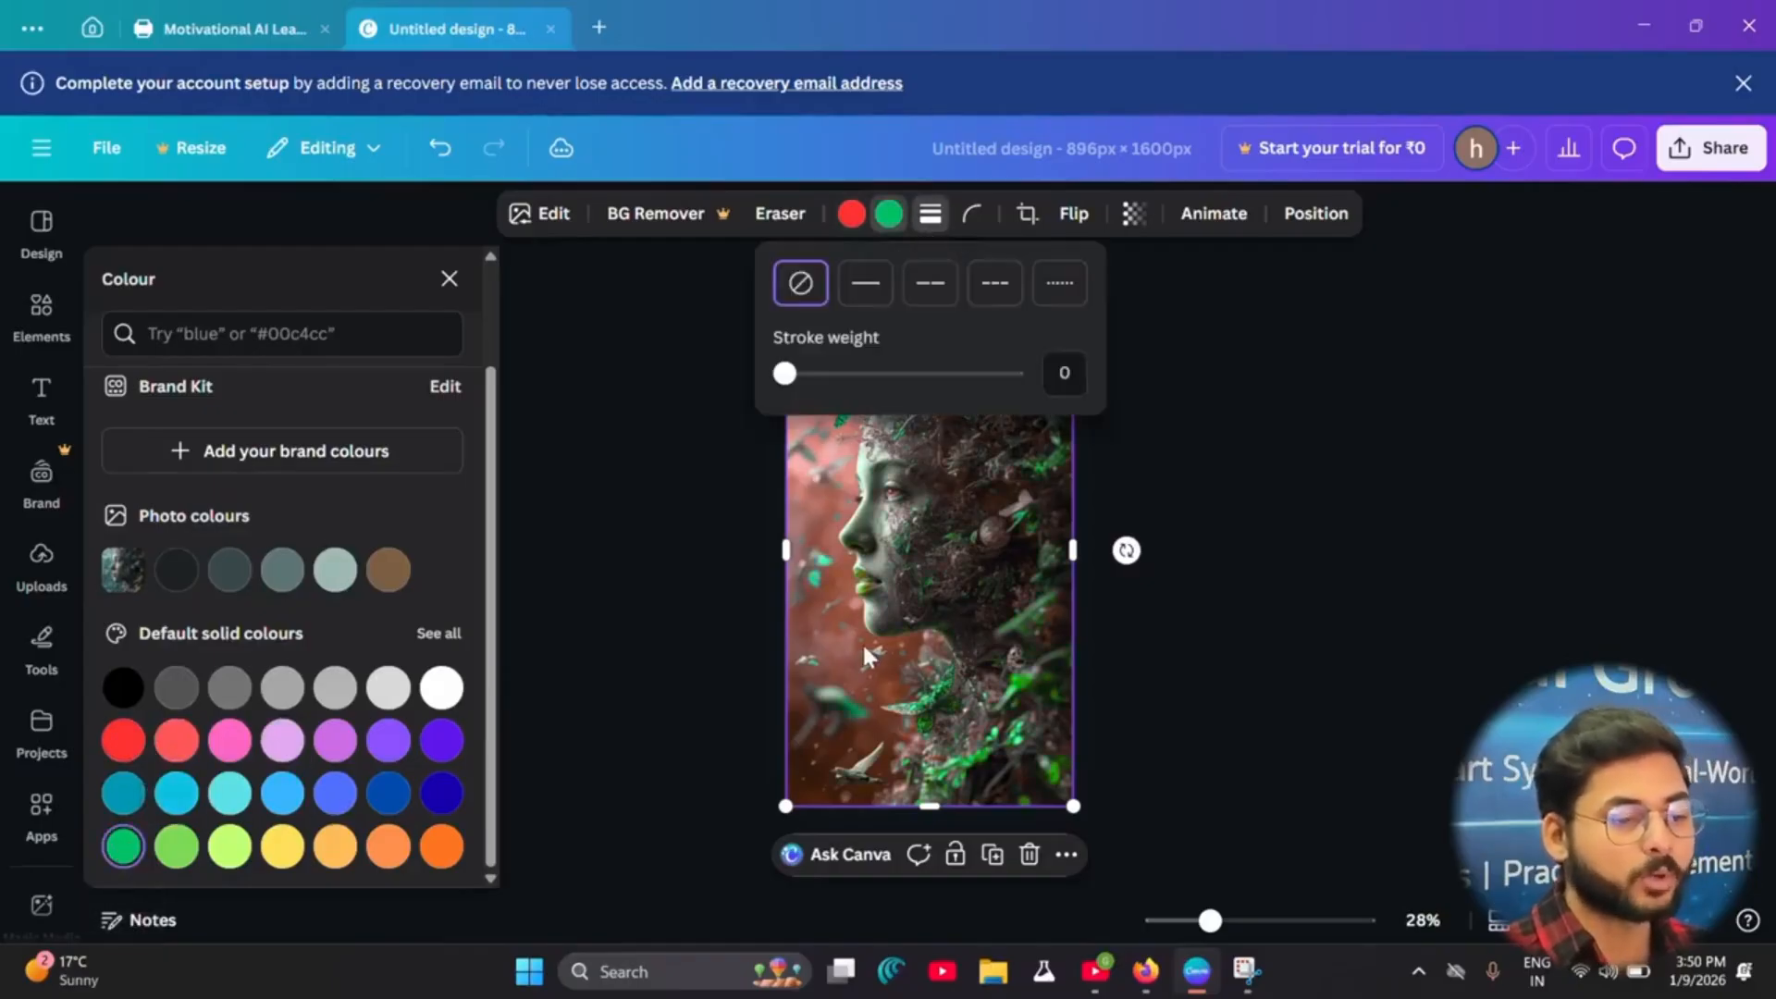
{"action": "left_click", "coordinate": [861, 284]}
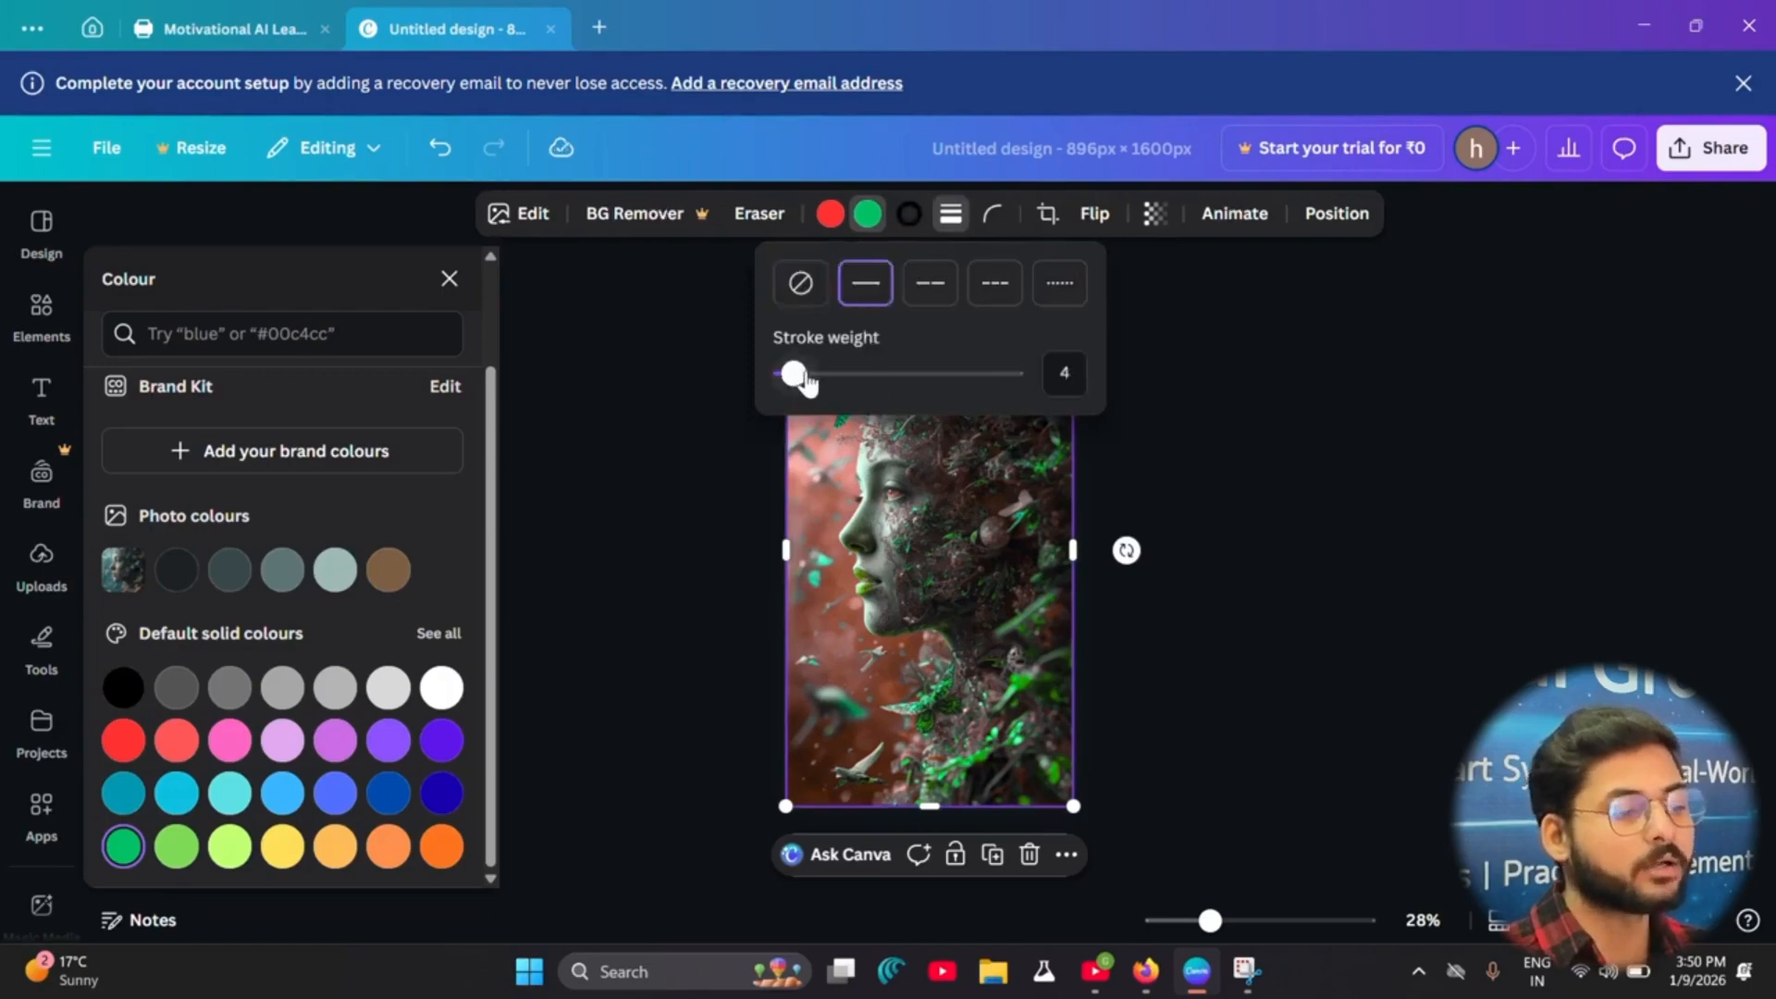
{"action": "mouse_move", "coordinate": [792, 373]}
{"action": "left_mouse_down"}
{"action": "mouse_move", "coordinate": [1011, 373]}
{"action": "mouse_move", "coordinate": [786, 372]}
{"action": "mouse_move", "coordinate": [1007, 373]}
{"action": "mouse_move", "coordinate": [785, 373]}
{"action": "mouse_move", "coordinate": [987, 373]}
{"action": "left_mouse_up"}
{"action": "left_click", "coordinate": [931, 283]}
{"action": "left_click", "coordinate": [1016, 298]}
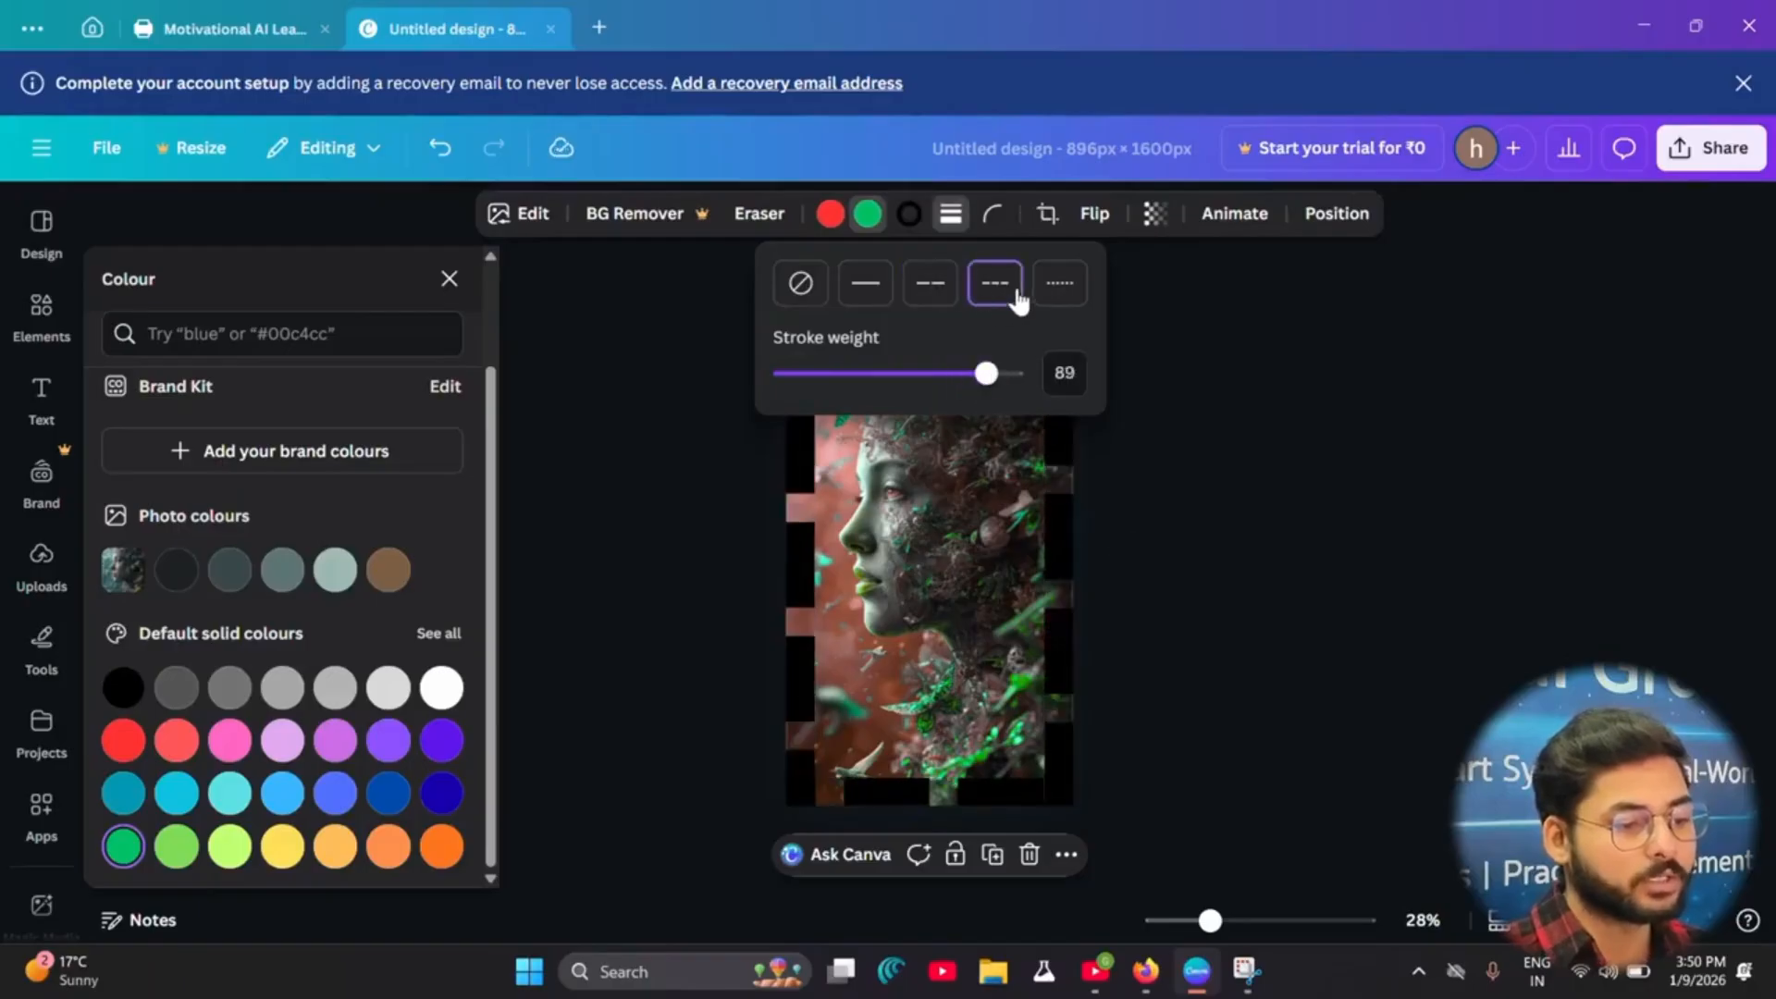
{"action": "left_click", "coordinate": [1061, 284]}
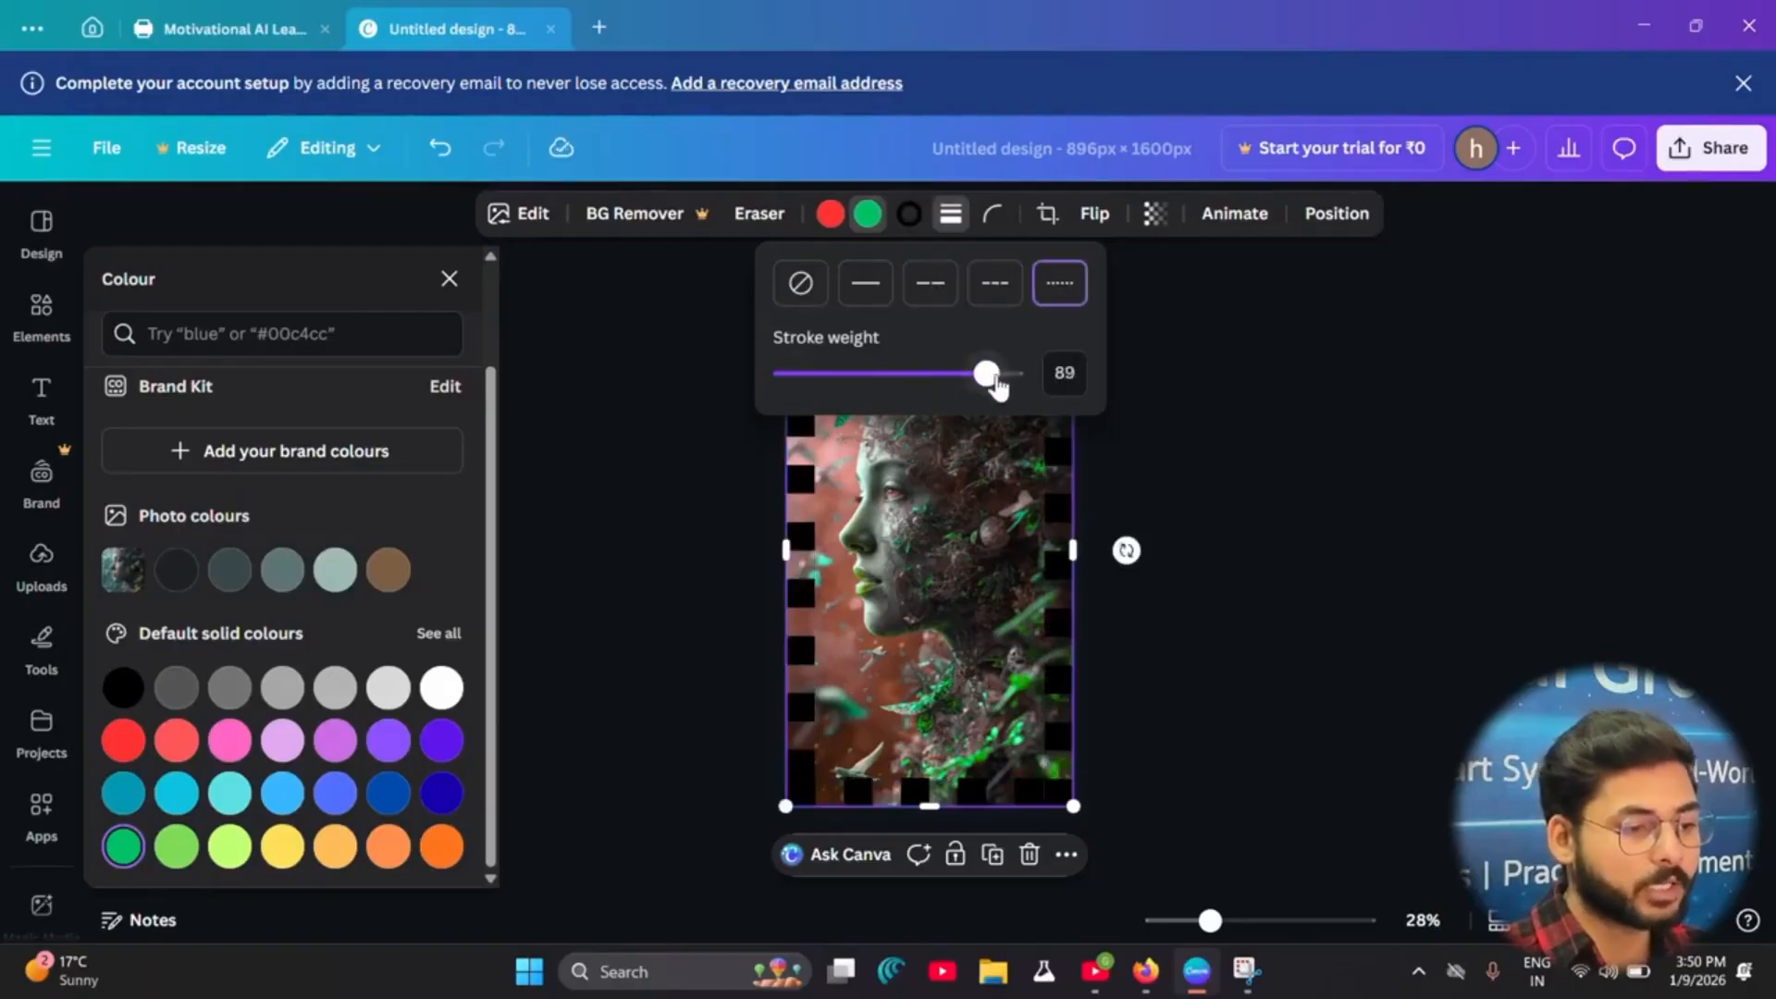
{"action": "left_click_drag", "start_coordinate": [992, 374], "coordinate": [839, 374]}
{"action": "left_click", "coordinate": [1266, 420]}
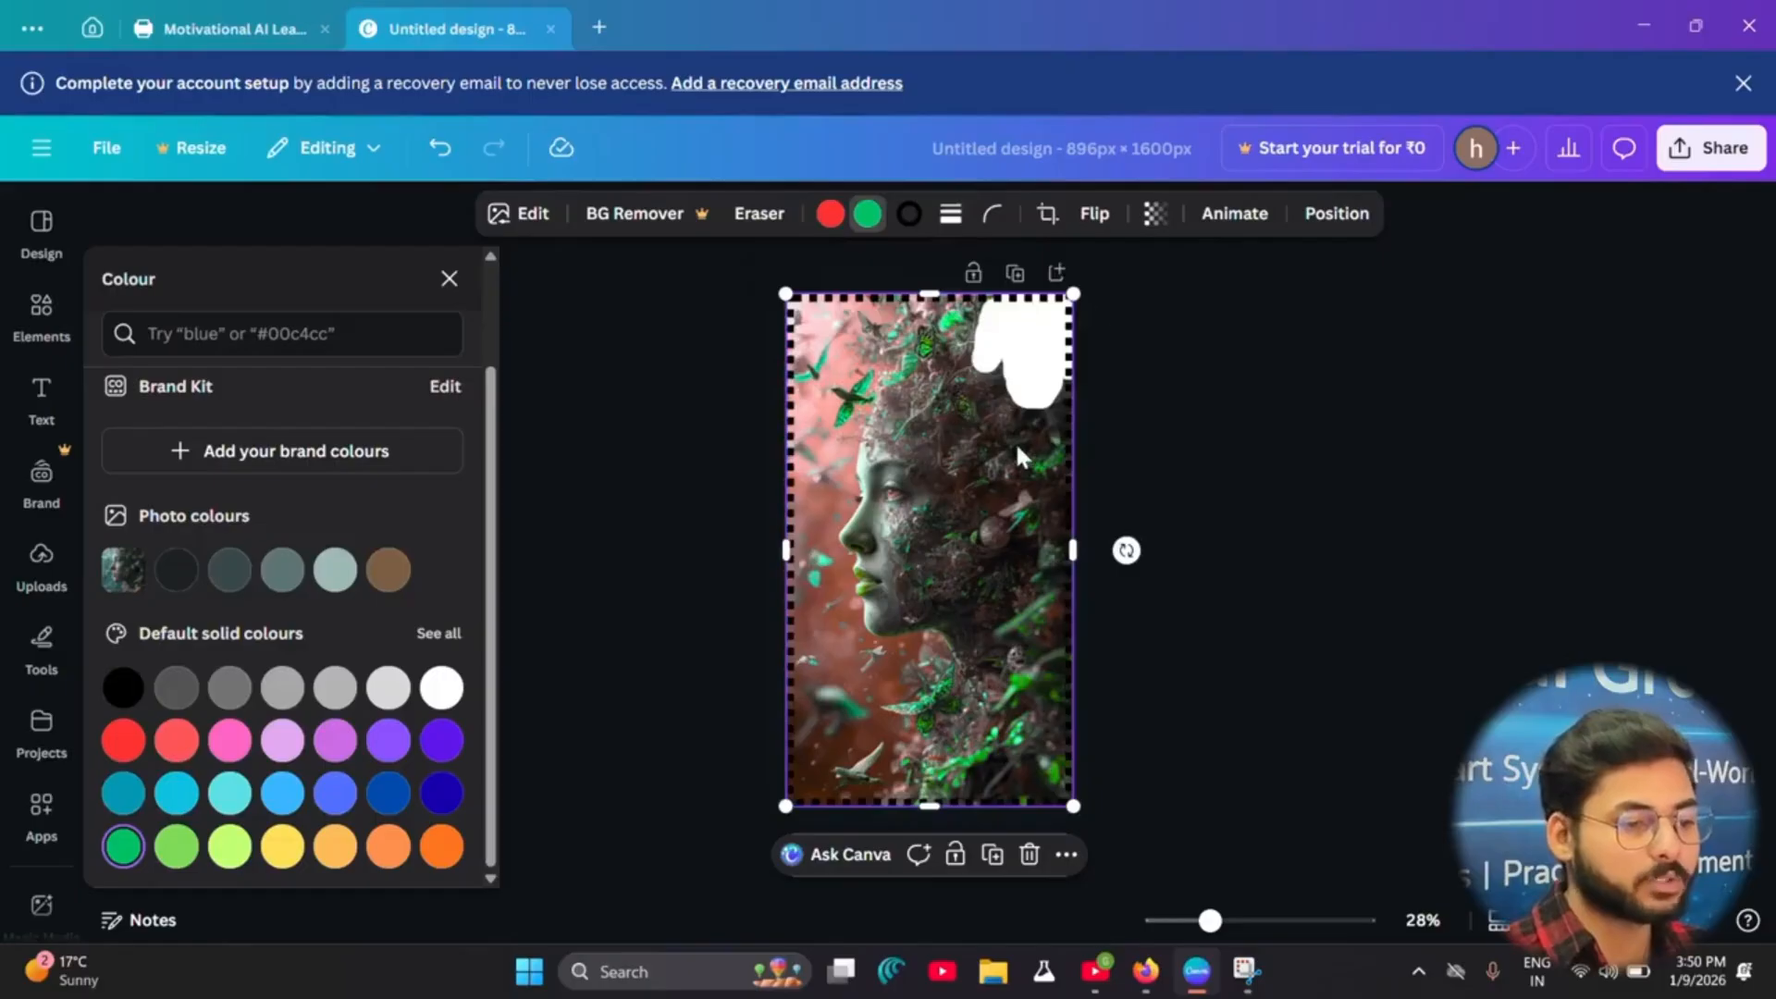
{"action": "left_click", "coordinate": [910, 214]}
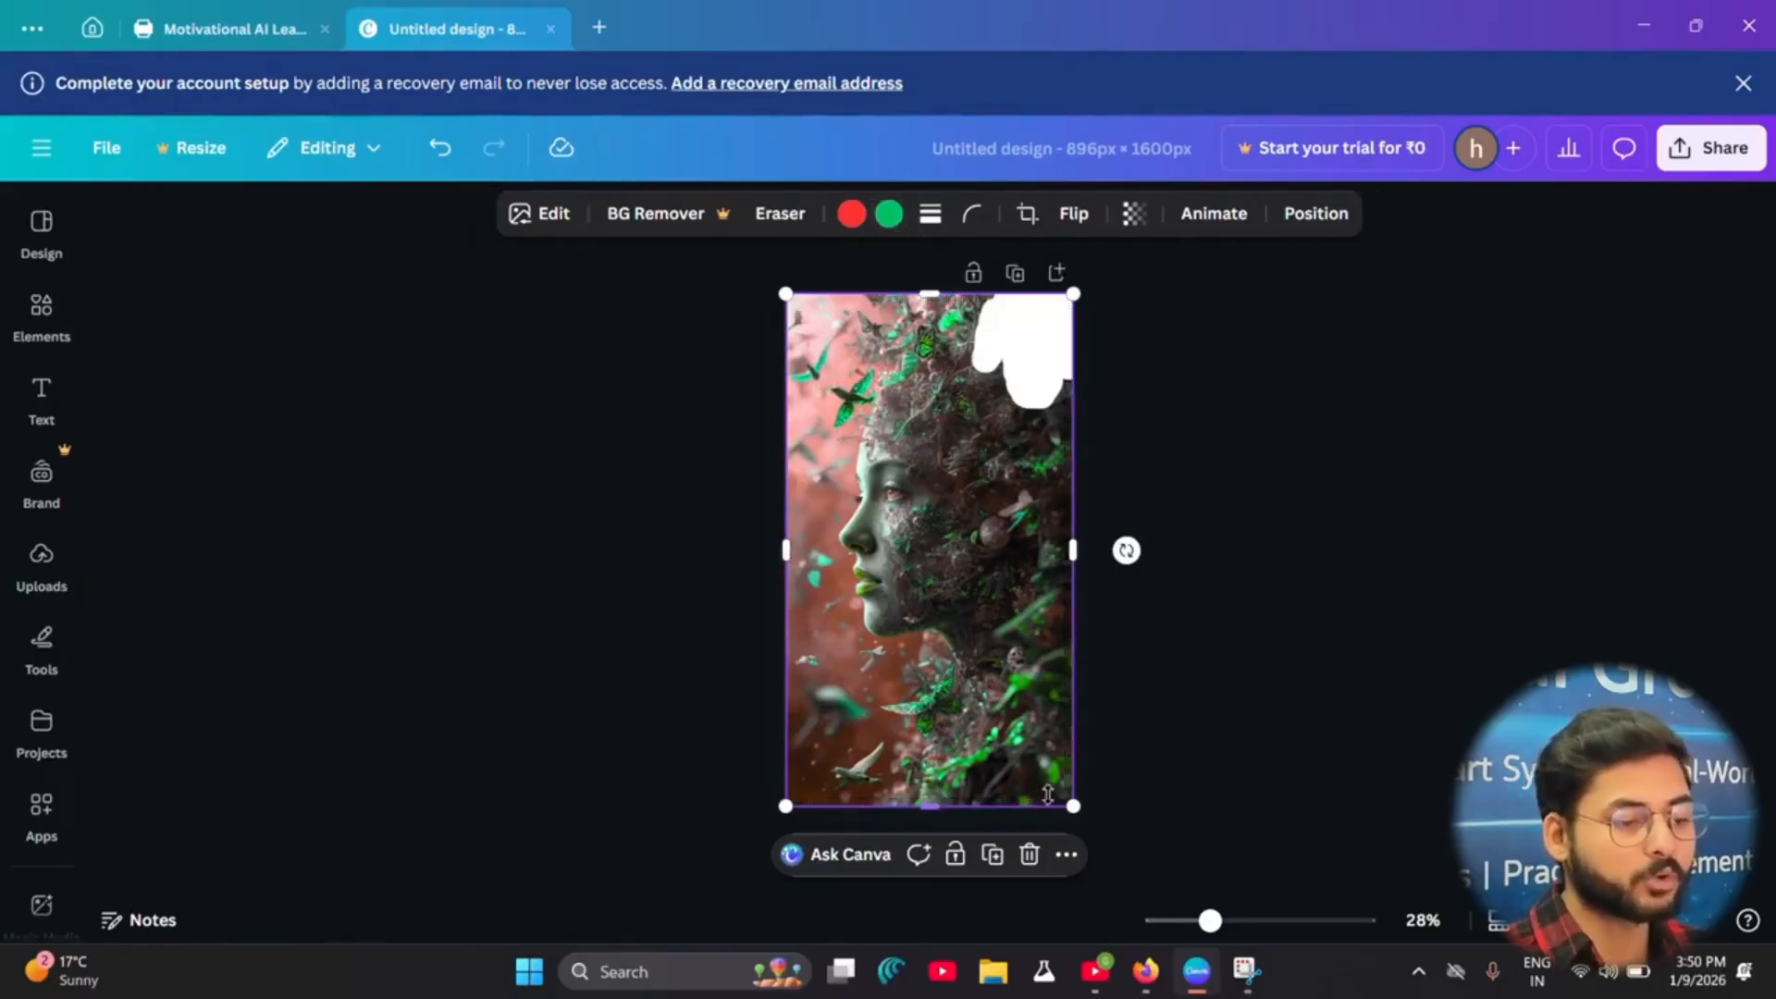
Step: Try out corner rounding on the image and set it back to 0
{"action": "left_click", "coordinate": [973, 217]}
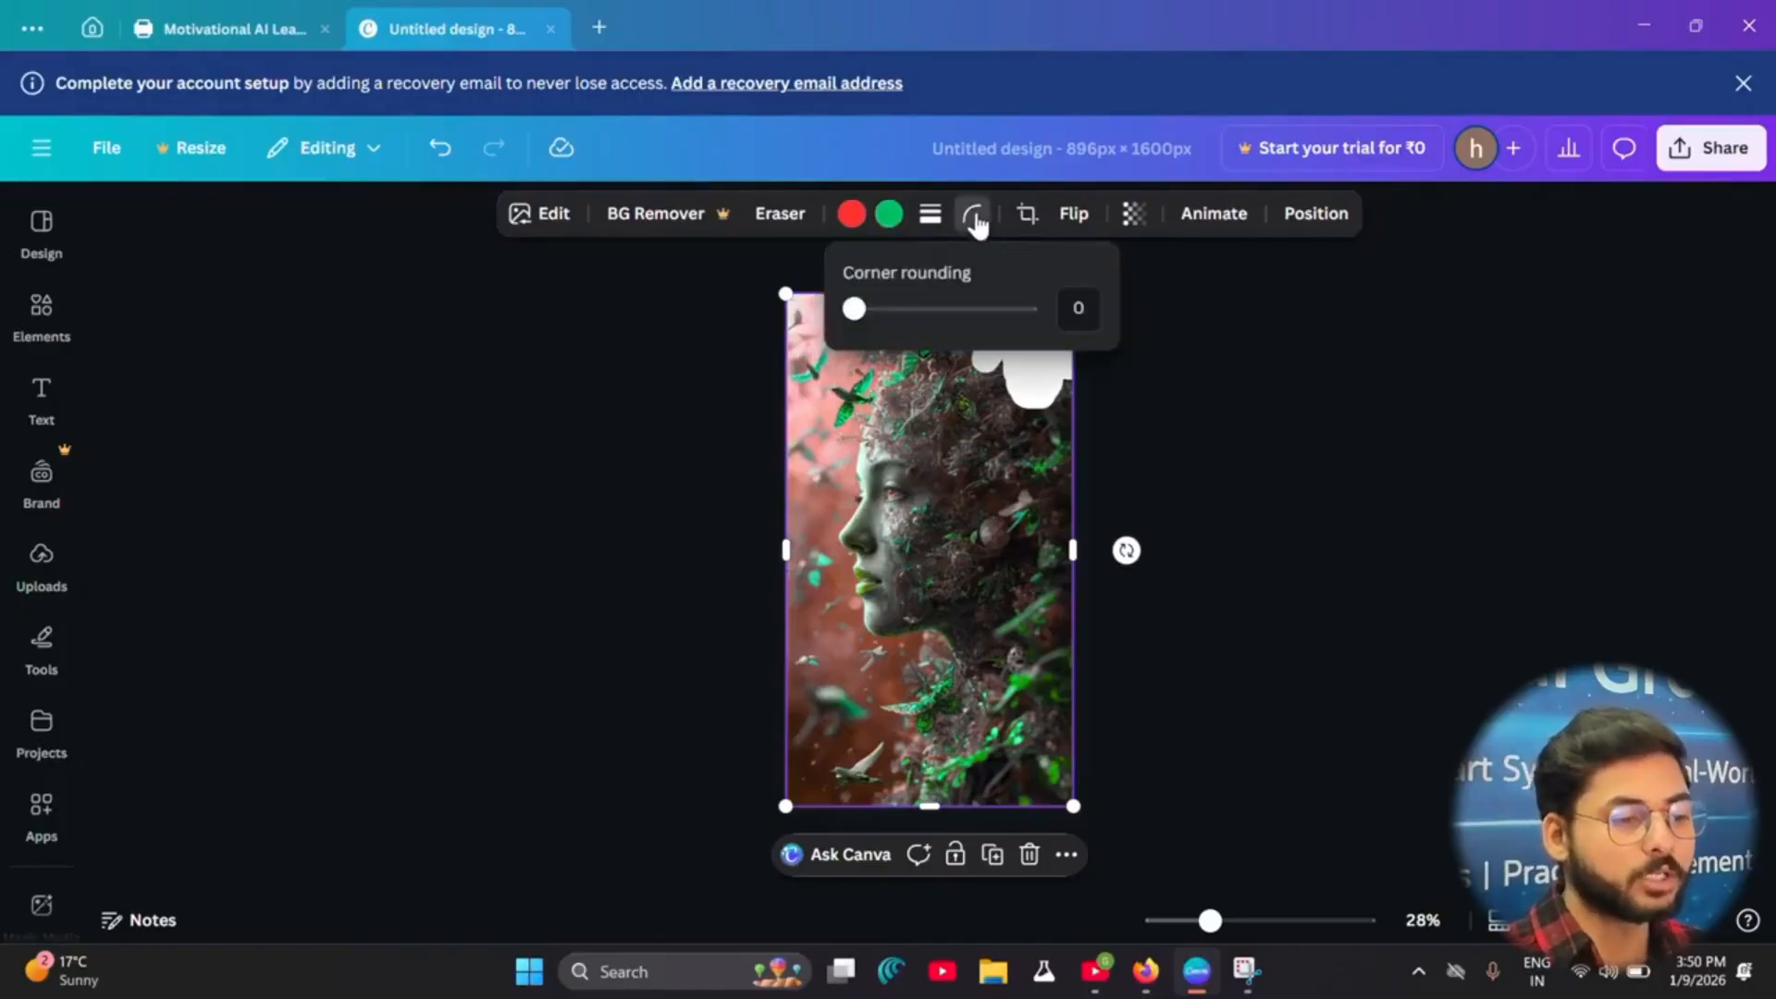
{"action": "left_click_drag", "start_coordinate": [853, 310], "coordinate": [824, 356]}
{"action": "left_click", "coordinate": [1313, 473]}
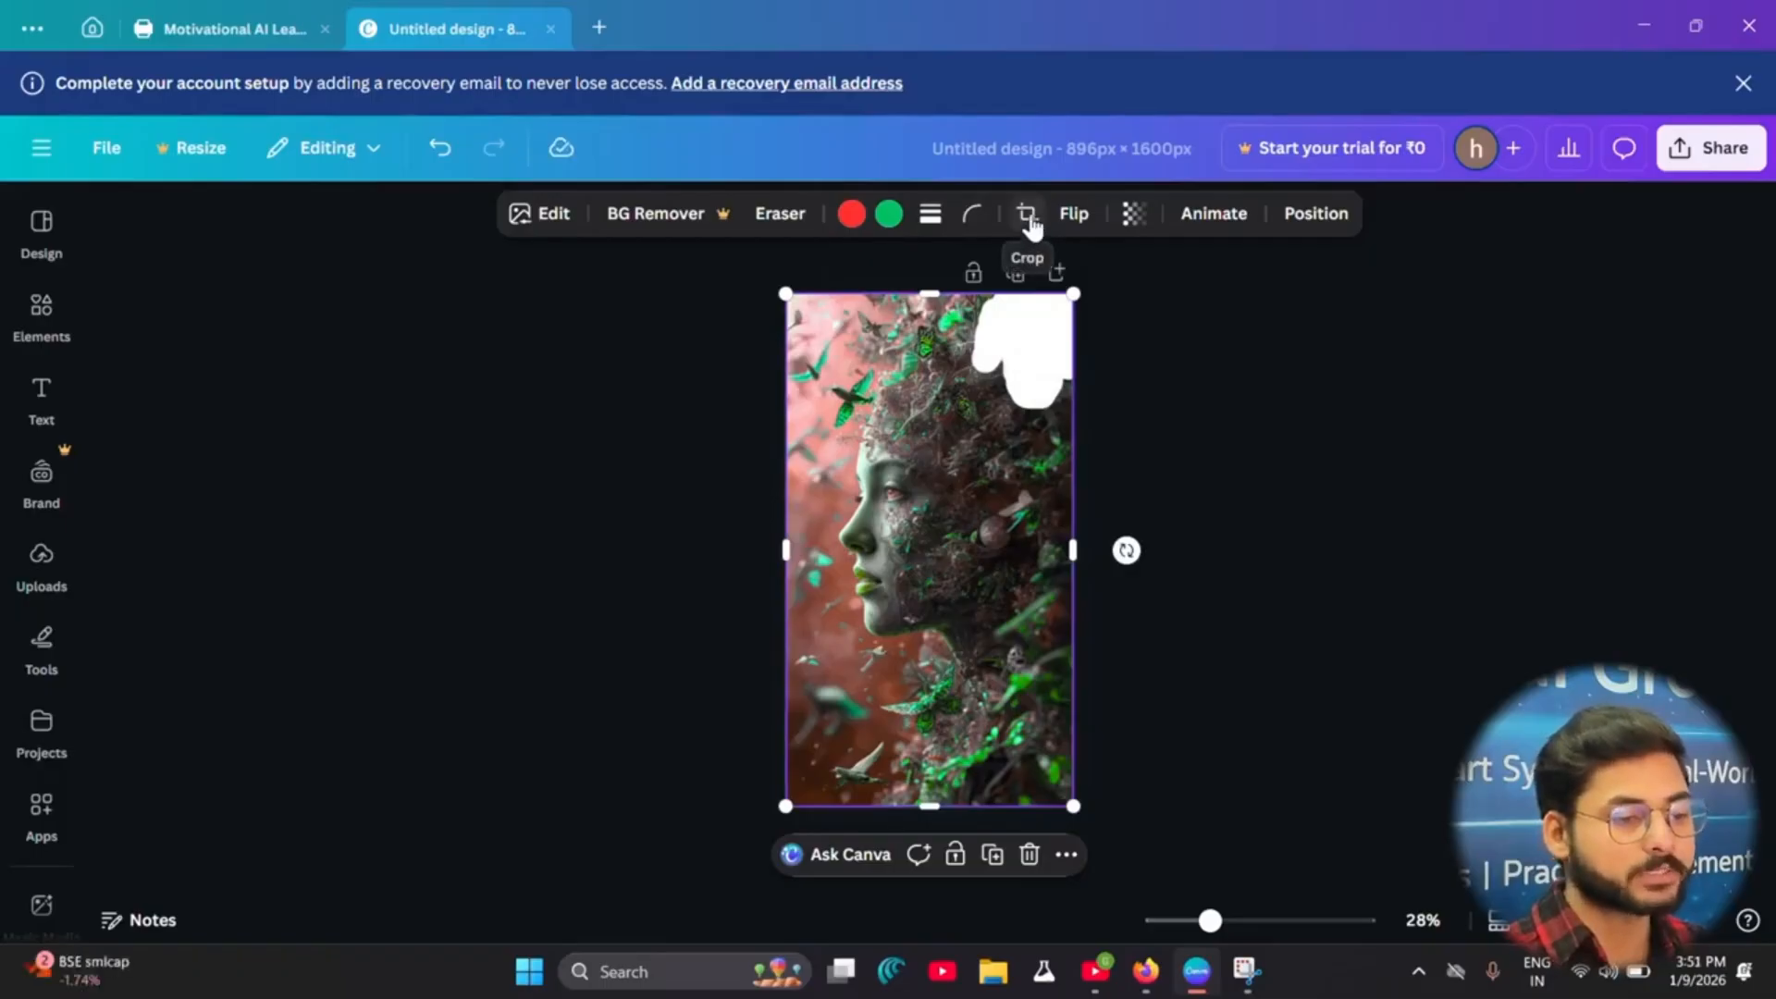
Step: Try the 1:1 aspect ratio, Smart Crop and rotation on the image, then cancel the crop
{"action": "left_click", "coordinate": [1027, 215]}
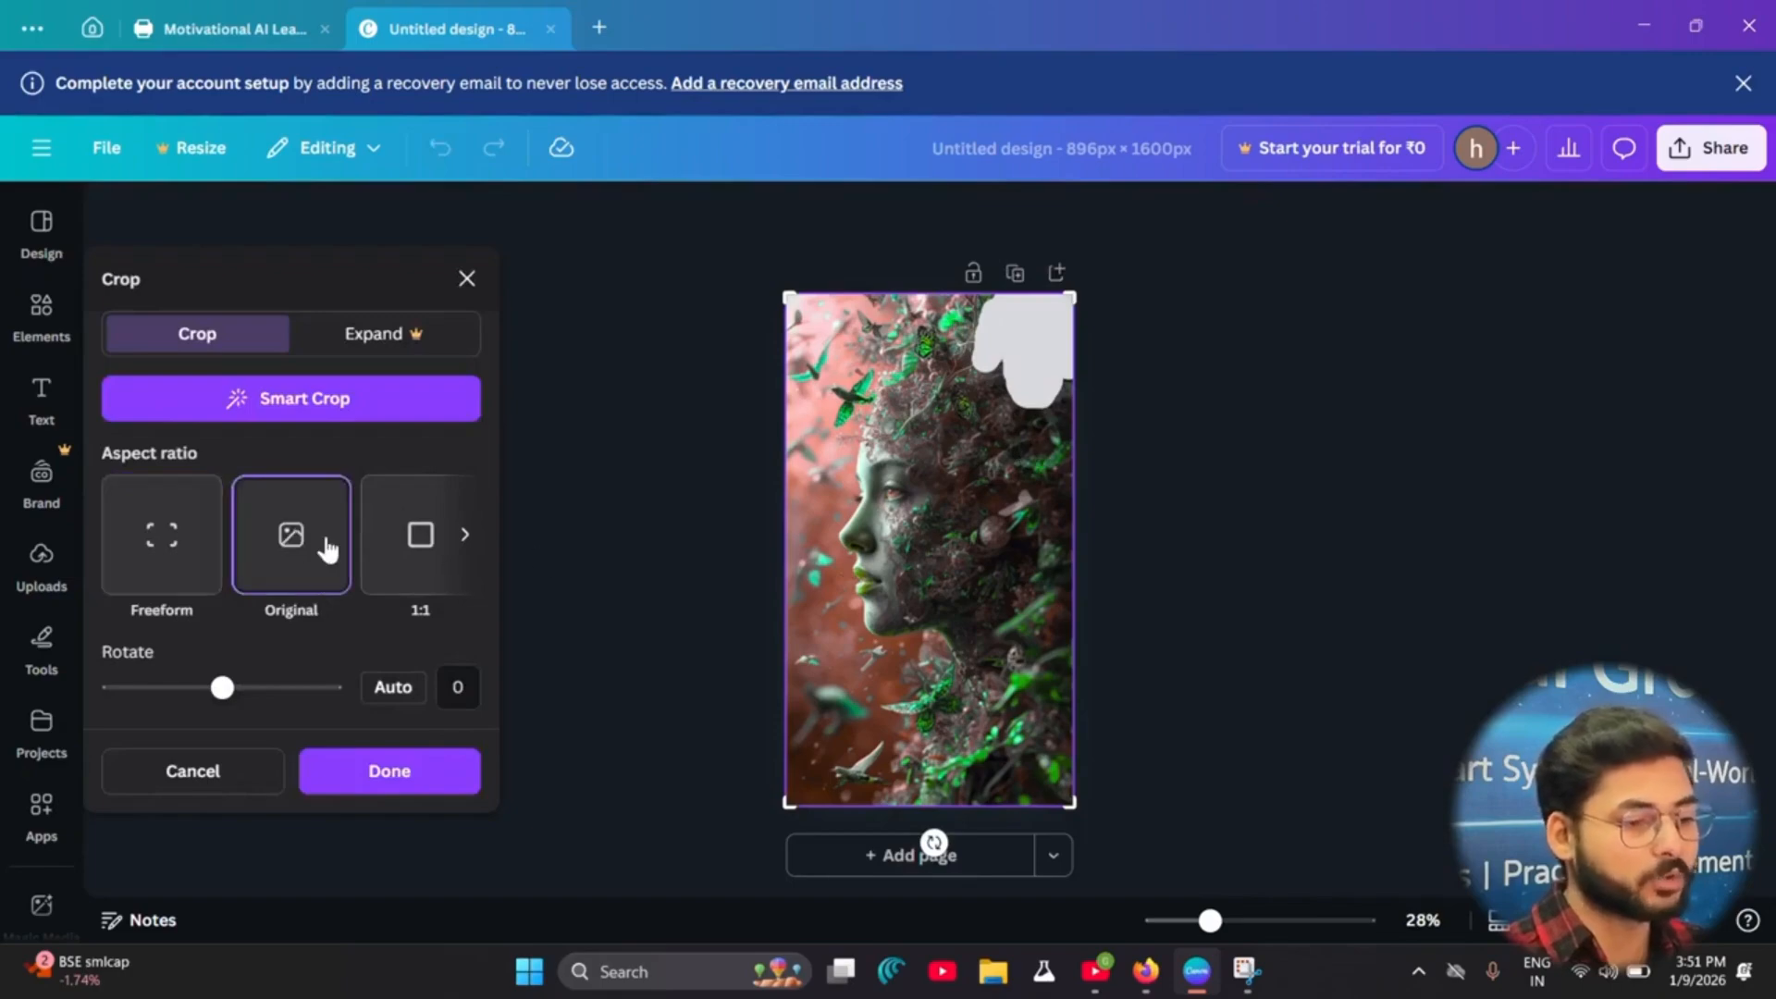
{"action": "left_click", "coordinate": [414, 543]}
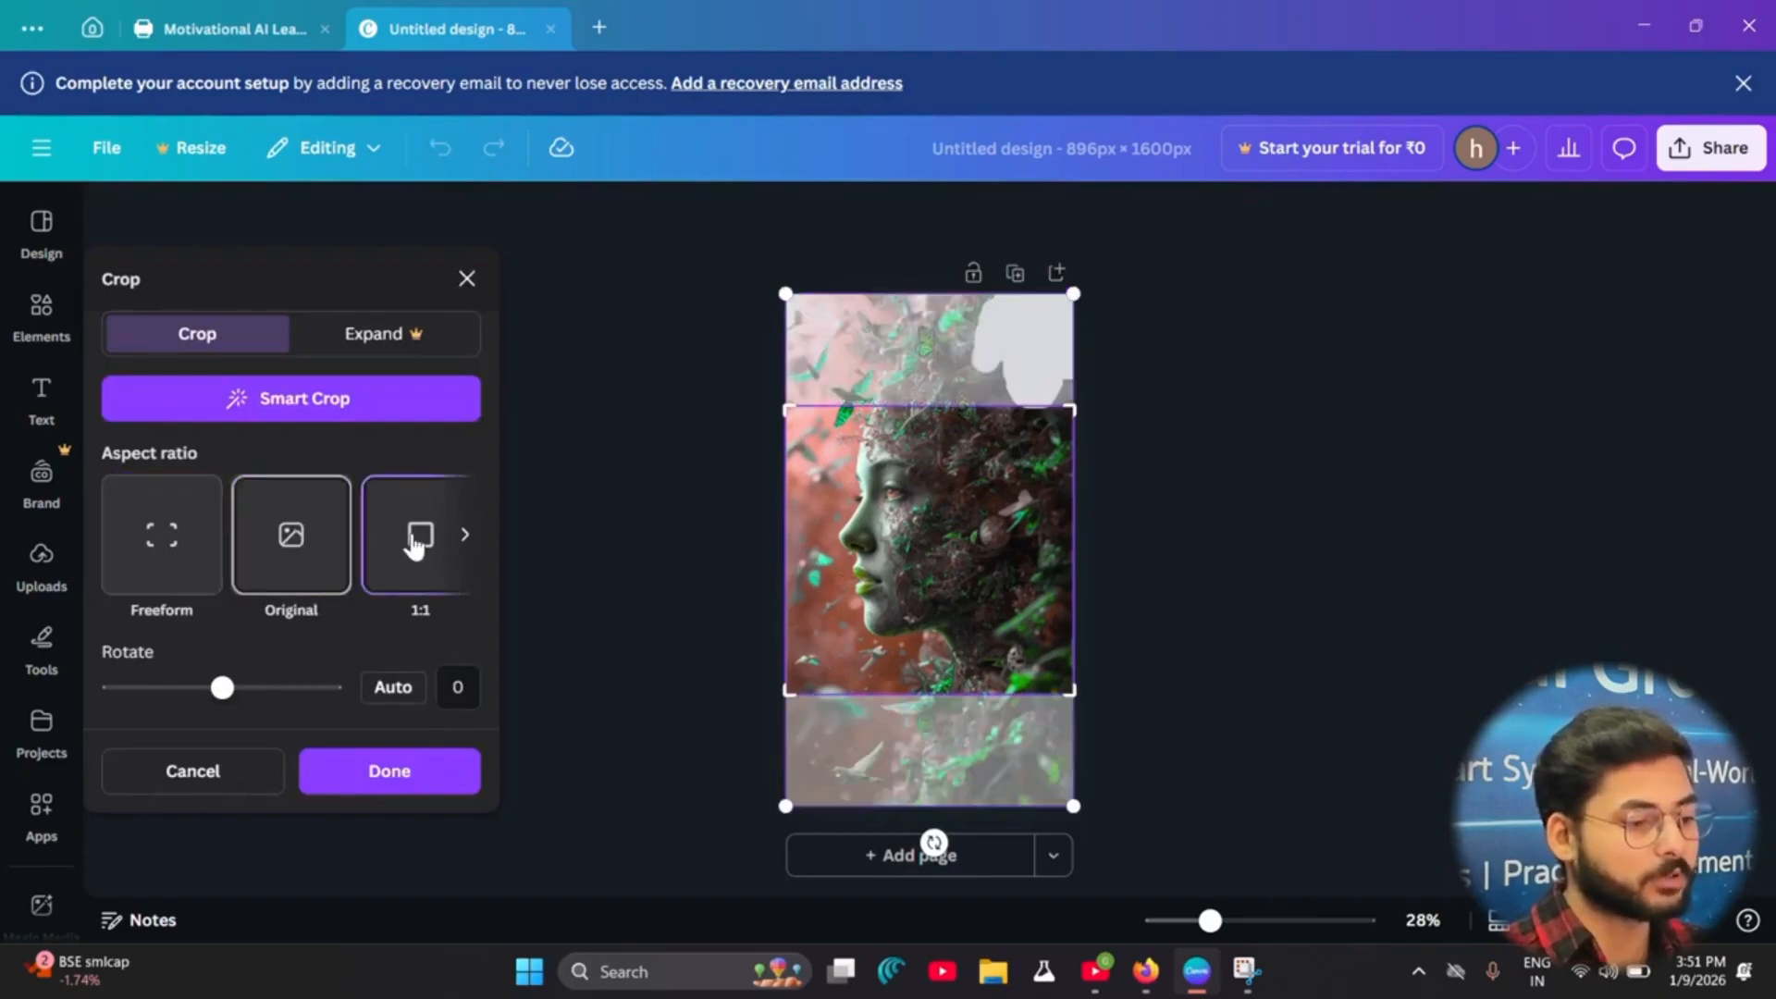
{"action": "left_click", "coordinate": [469, 545]}
{"action": "left_click", "coordinate": [290, 529]}
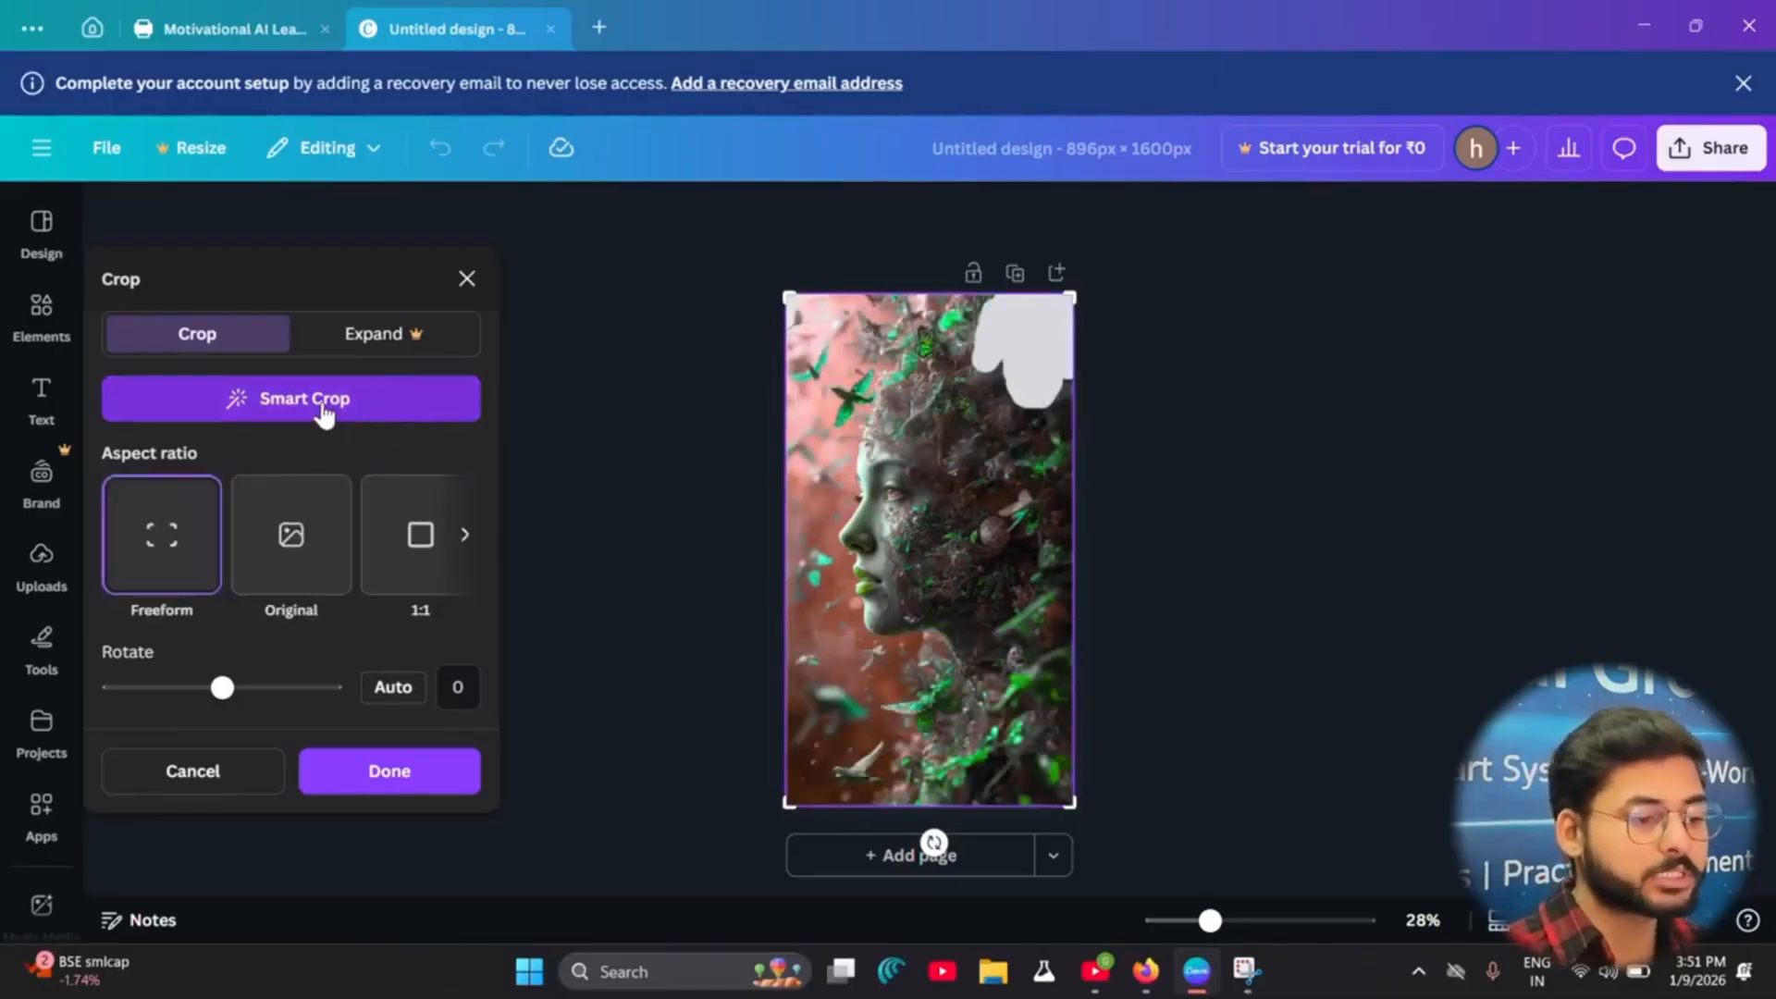
{"action": "left_click", "coordinate": [324, 415]}
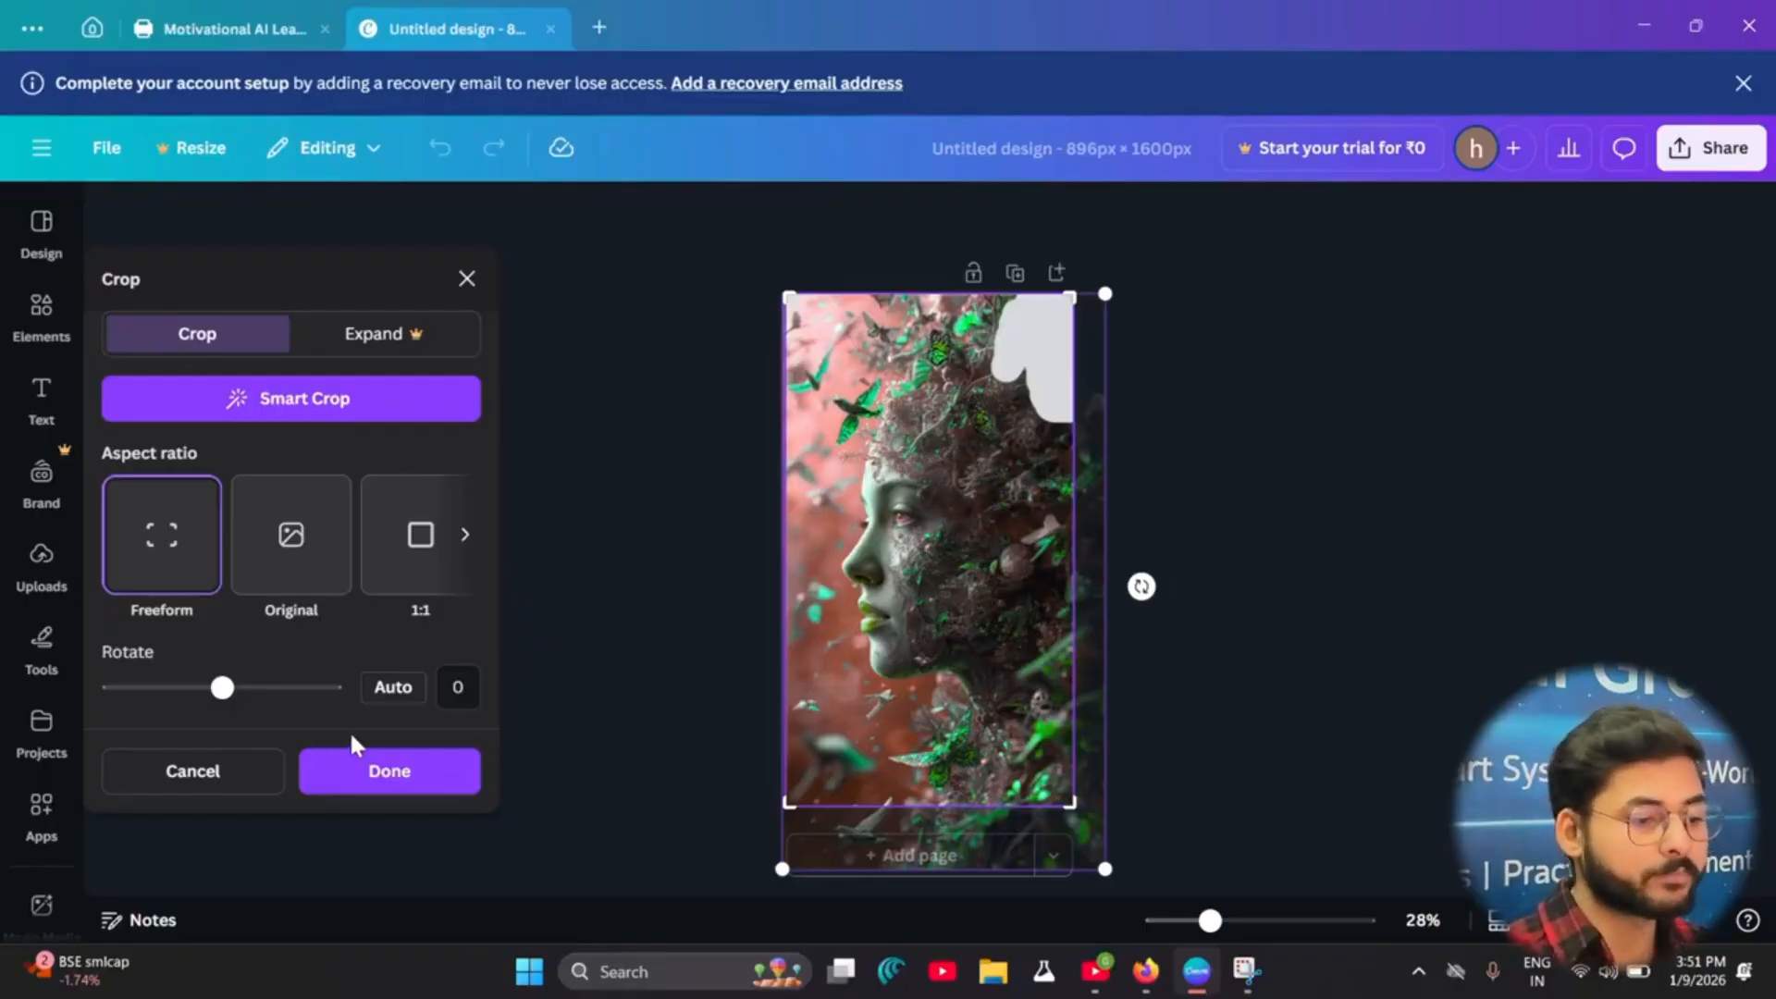
{"action": "mouse_move", "coordinate": [222, 687]}
{"action": "left_mouse_down"}
{"action": "mouse_move", "coordinate": [321, 689]}
{"action": "mouse_move", "coordinate": [146, 685]}
{"action": "mouse_move", "coordinate": [226, 684]}
{"action": "mouse_move", "coordinate": [233, 668]}
{"action": "mouse_move", "coordinate": [222, 687]}
{"action": "left_mouse_up"}
{"action": "left_click", "coordinate": [180, 779]}
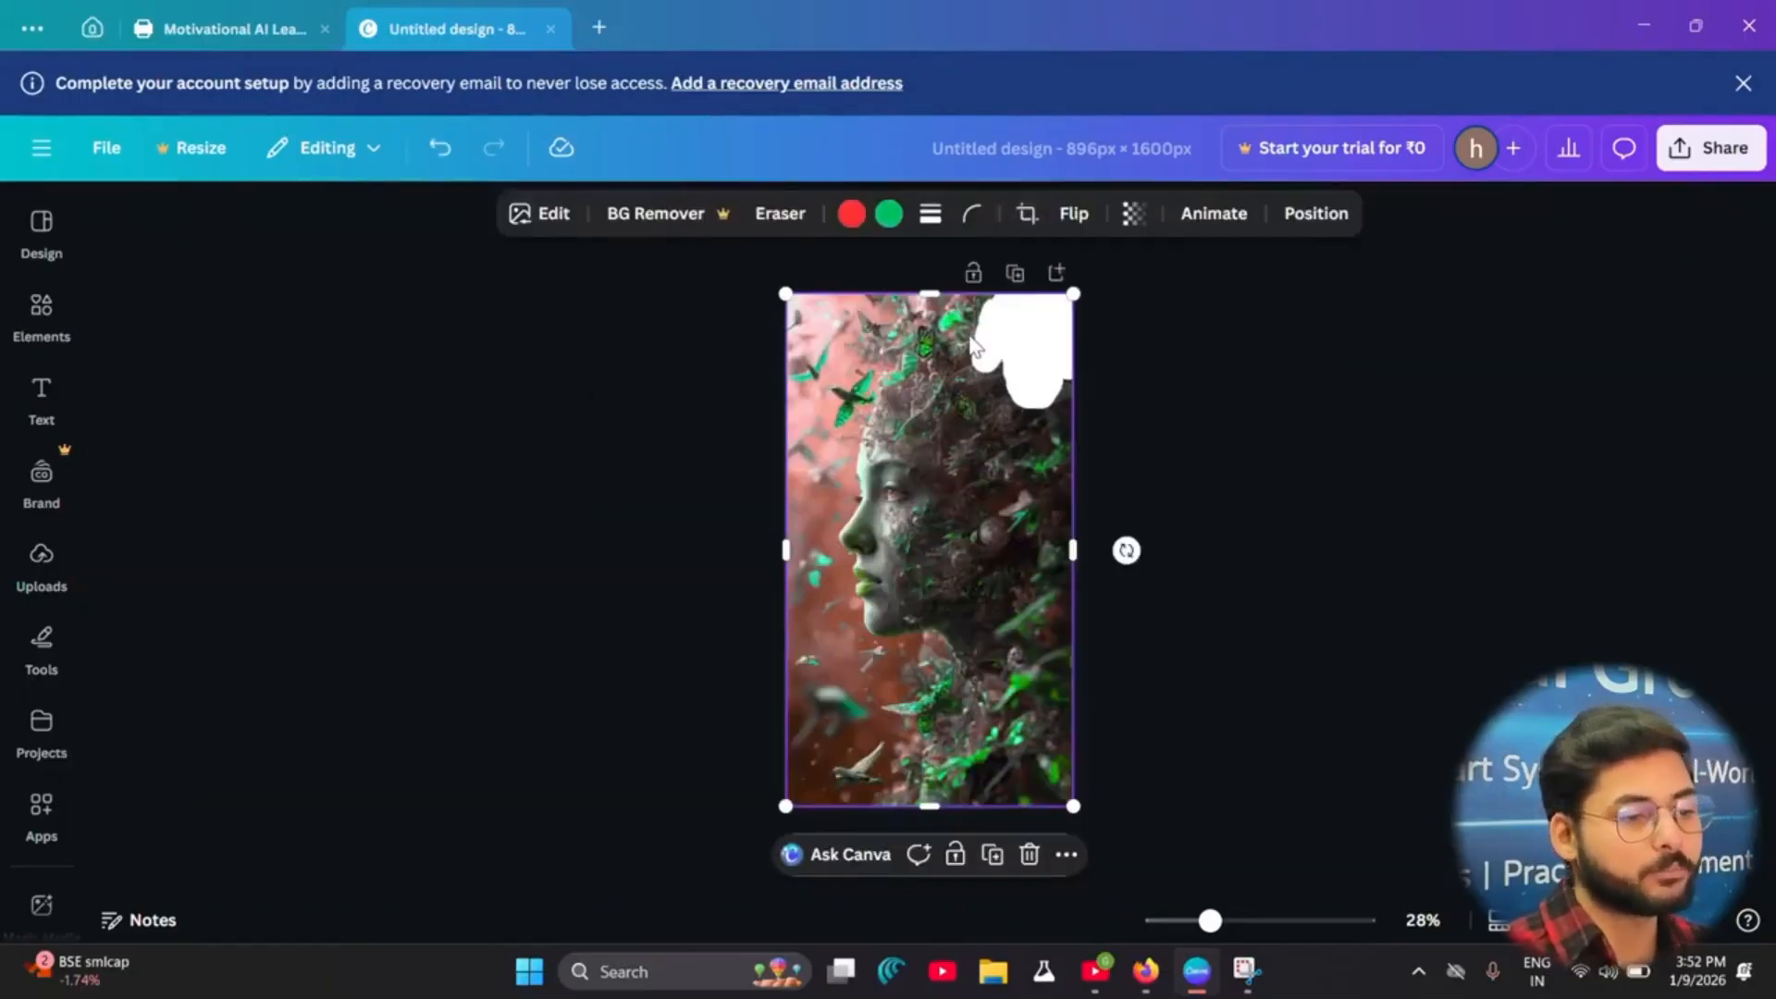
Step: Try flipping the image horizontally and vertically, then return it to its original orientation
{"action": "left_click", "coordinate": [1071, 218]}
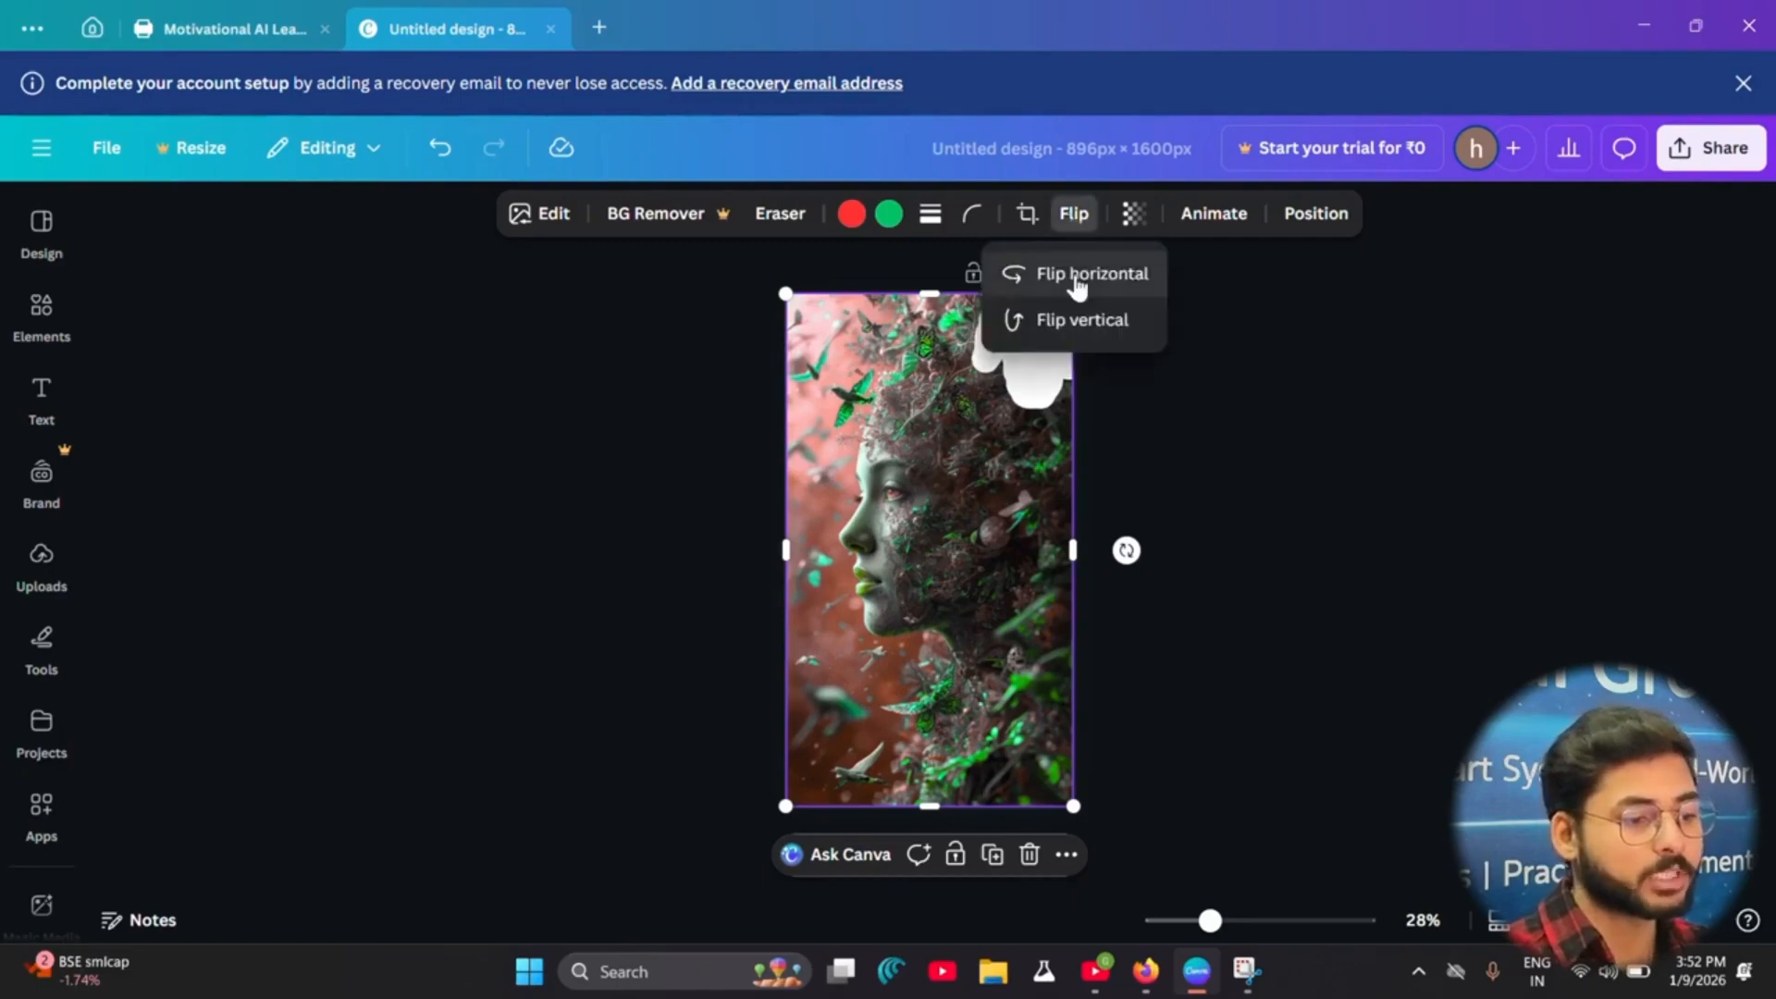
{"action": "left_click", "coordinate": [1077, 275]}
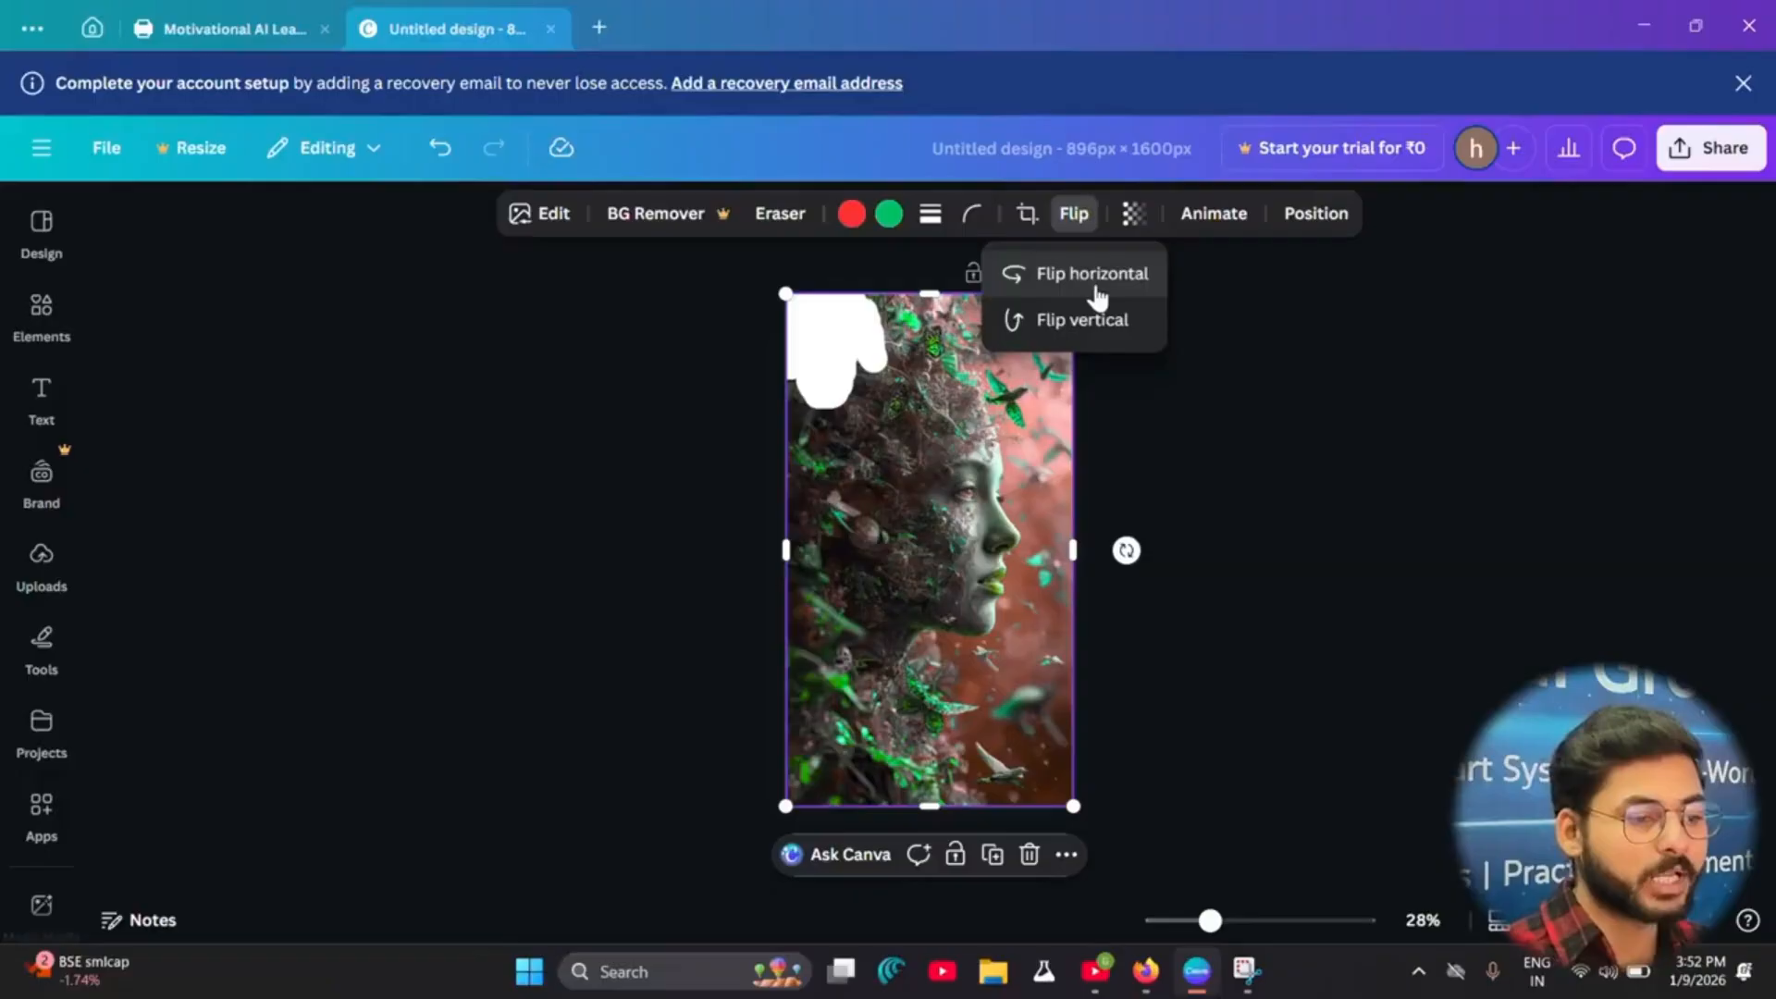
{"action": "left_click", "coordinate": [1053, 319]}
{"action": "left_click", "coordinate": [1053, 320]}
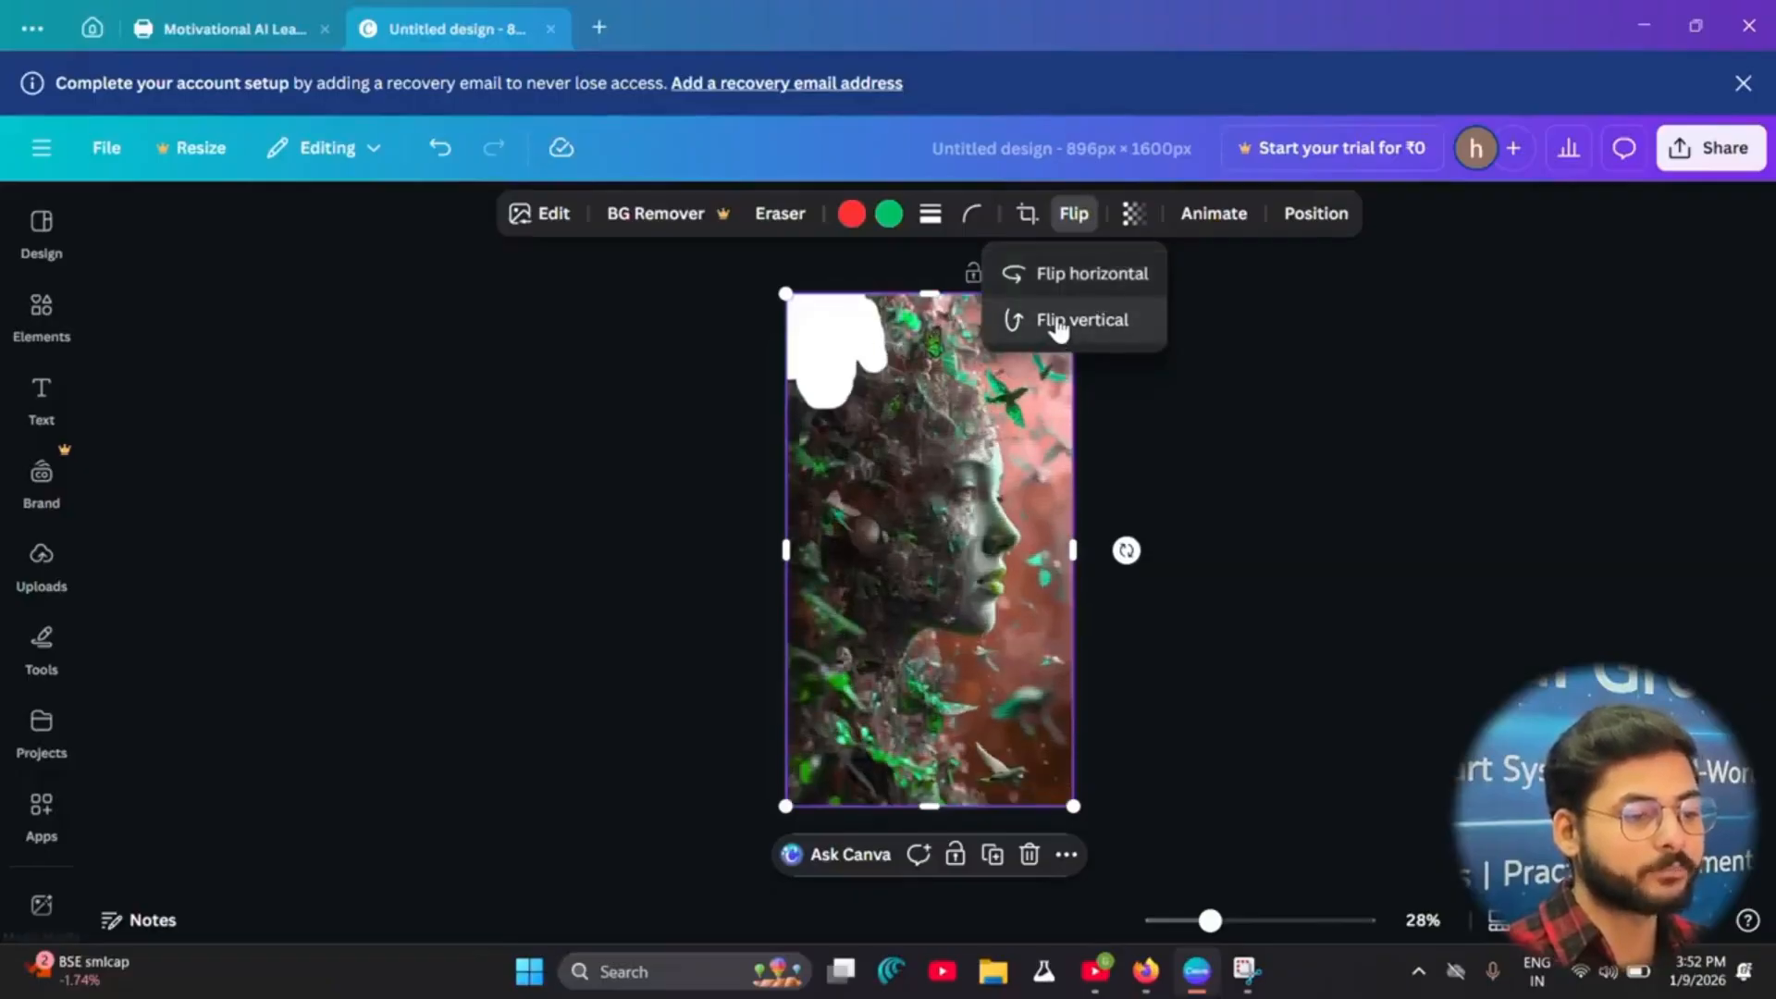
{"action": "left_click", "coordinate": [1078, 276]}
{"action": "left_click", "coordinate": [1259, 347]}
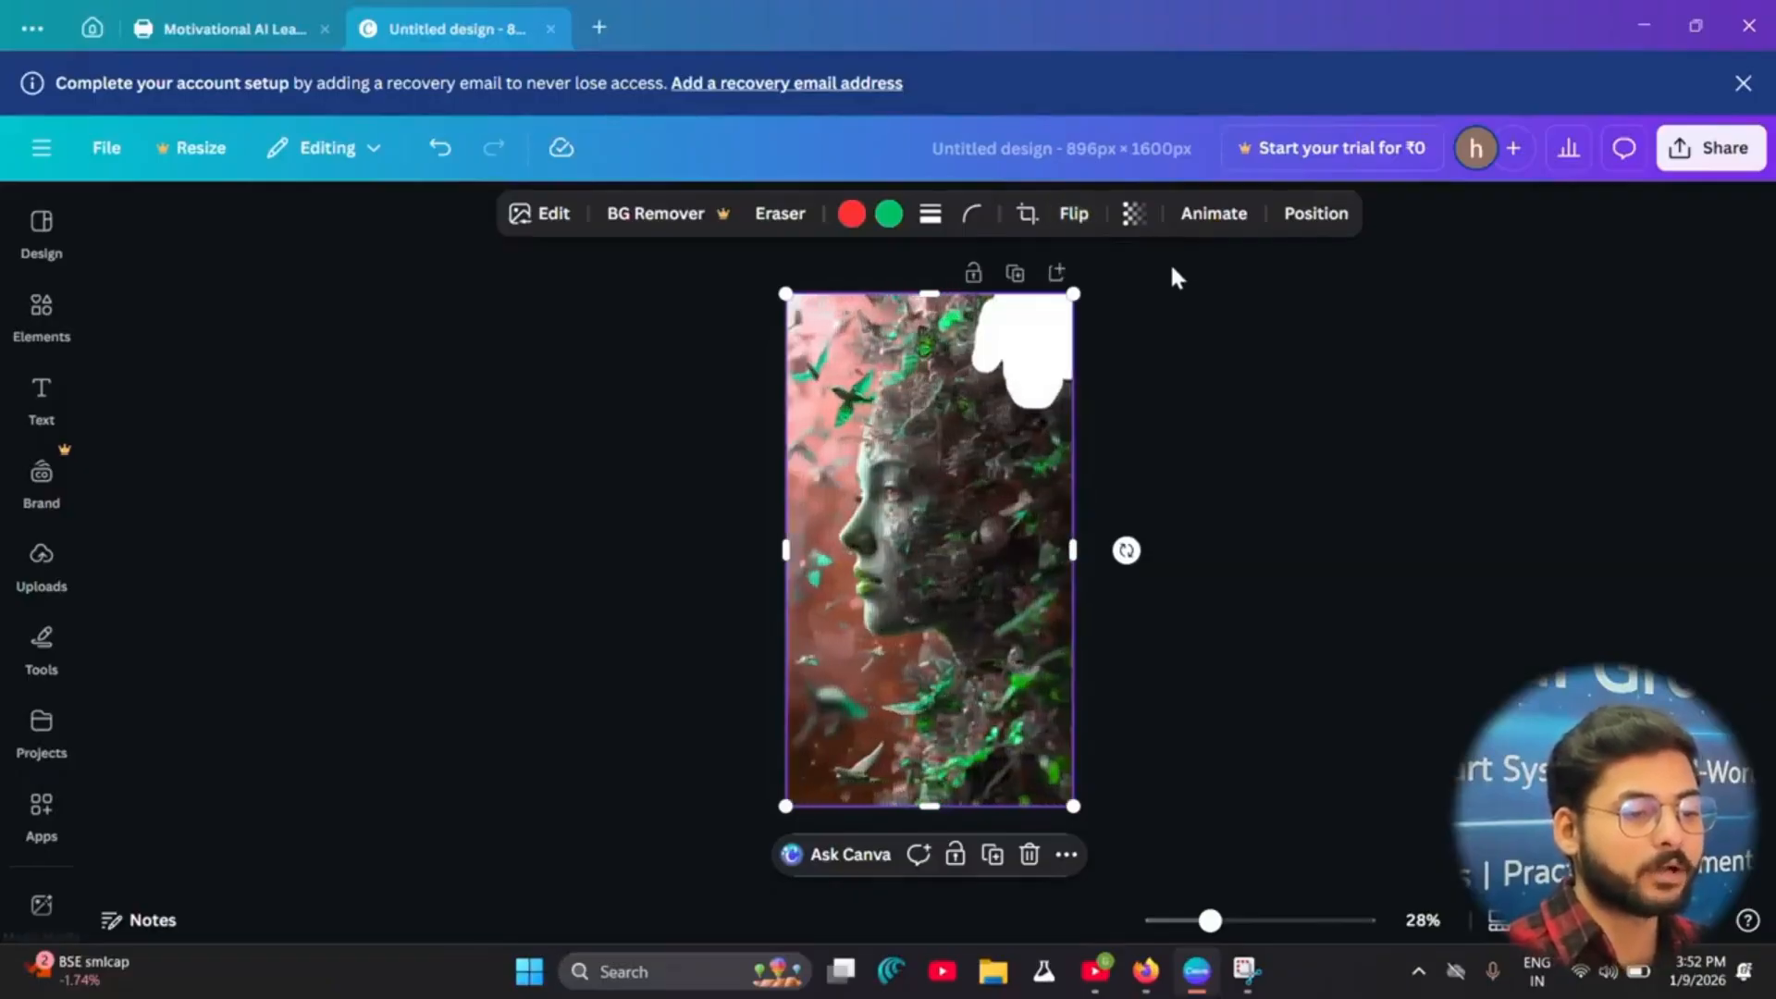
Step: Try out the image's transparency, return it to 100, and browse the photo animation styles
{"action": "left_click", "coordinate": [1134, 218]}
{"action": "mouse_move", "coordinate": [1199, 317]}
{"action": "left_mouse_down"}
{"action": "mouse_move", "coordinate": [1054, 317]}
{"action": "mouse_move", "coordinate": [1224, 323]}
{"action": "left_mouse_up"}
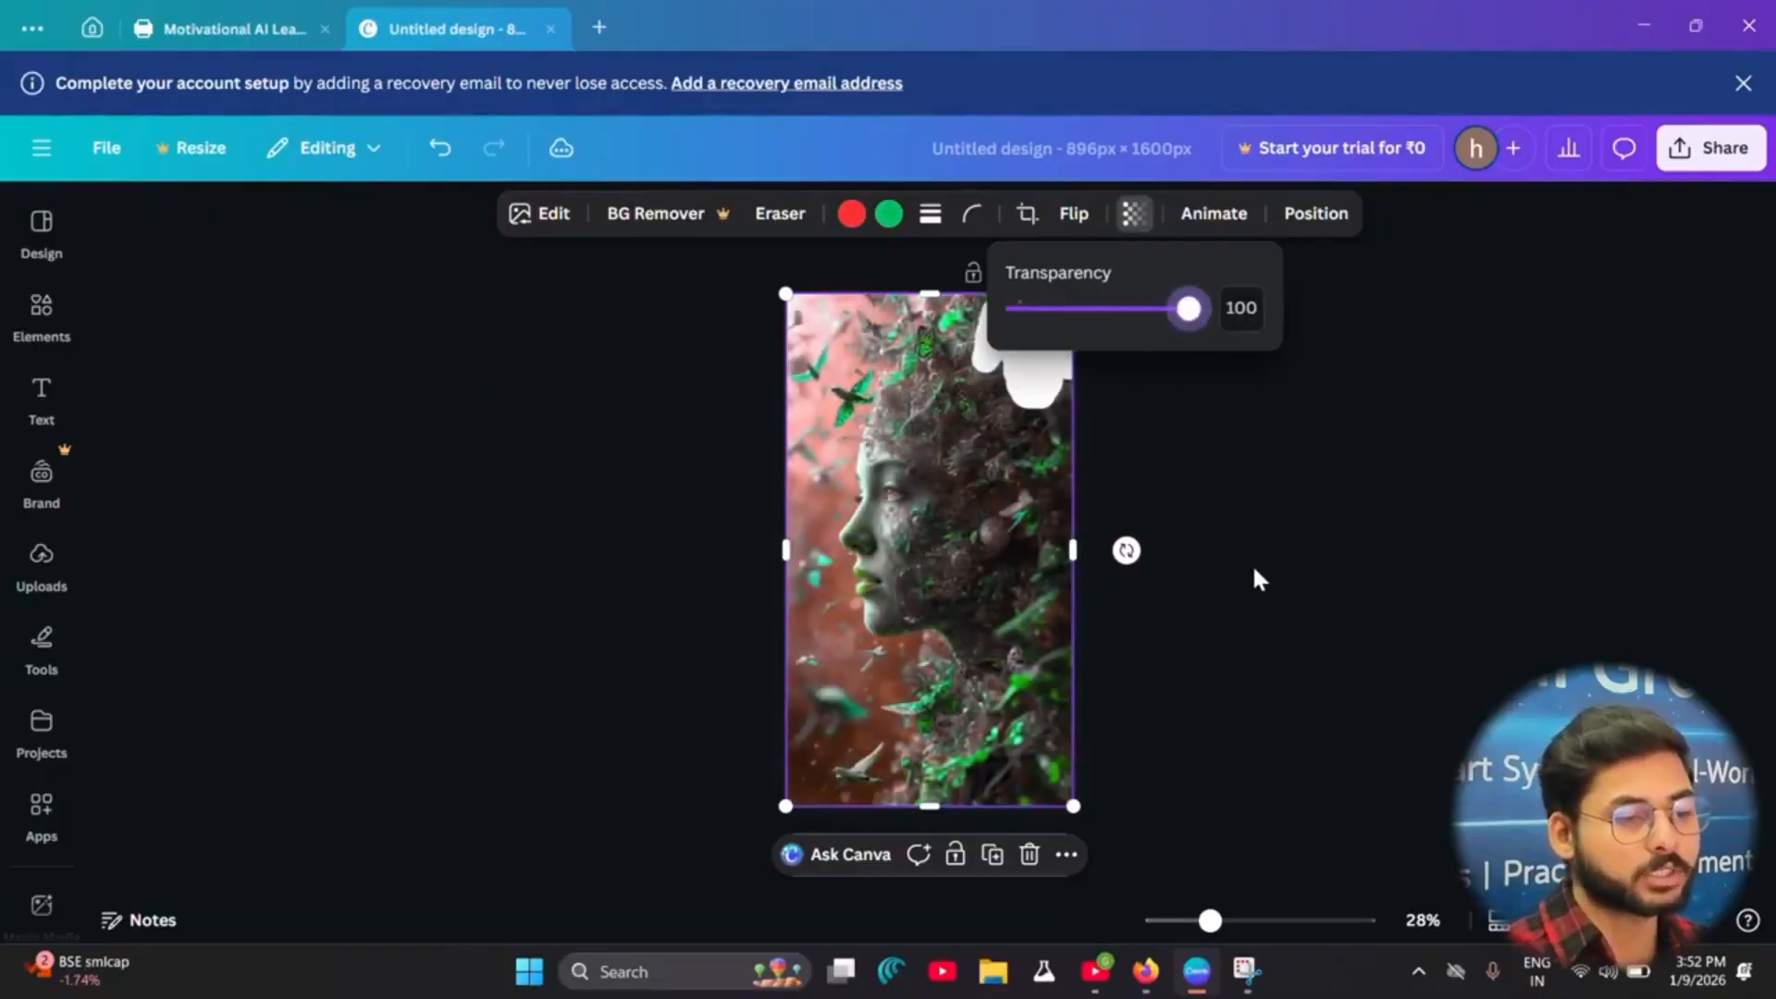
{"action": "left_click", "coordinate": [1213, 214]}
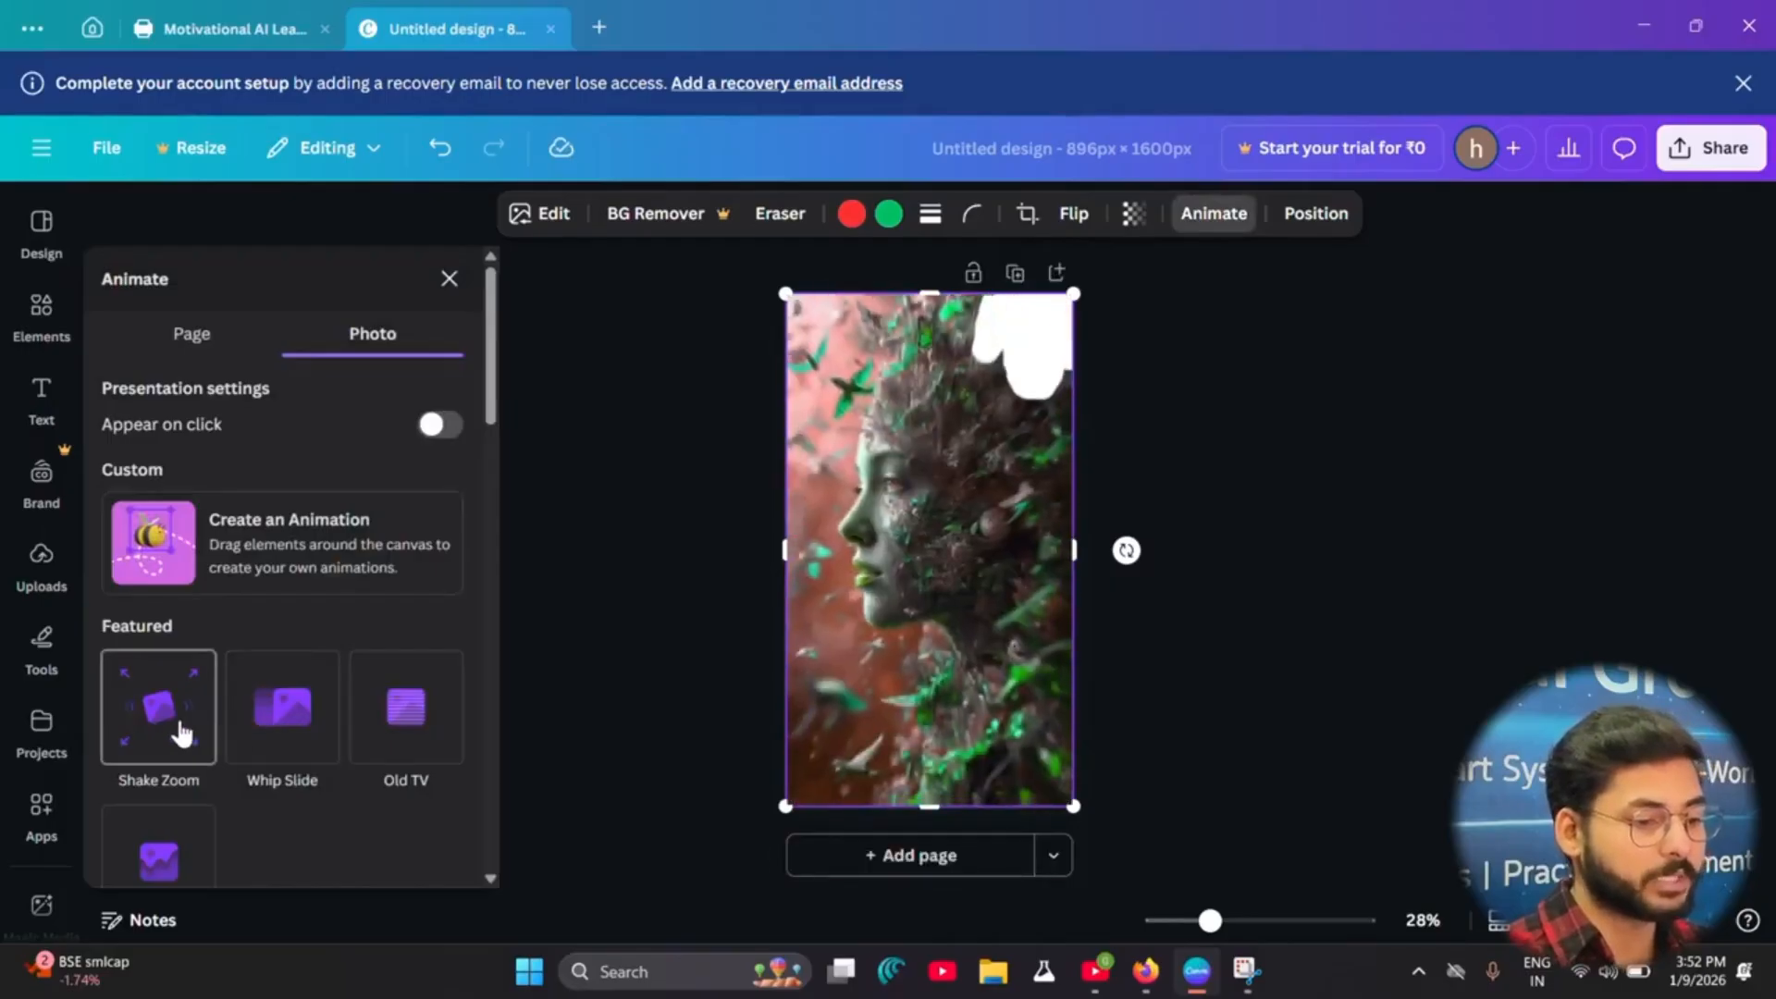
{"action": "scroll", "coordinate": [243, 730], "scroll_direction": "down", "scroll_amount": 10}
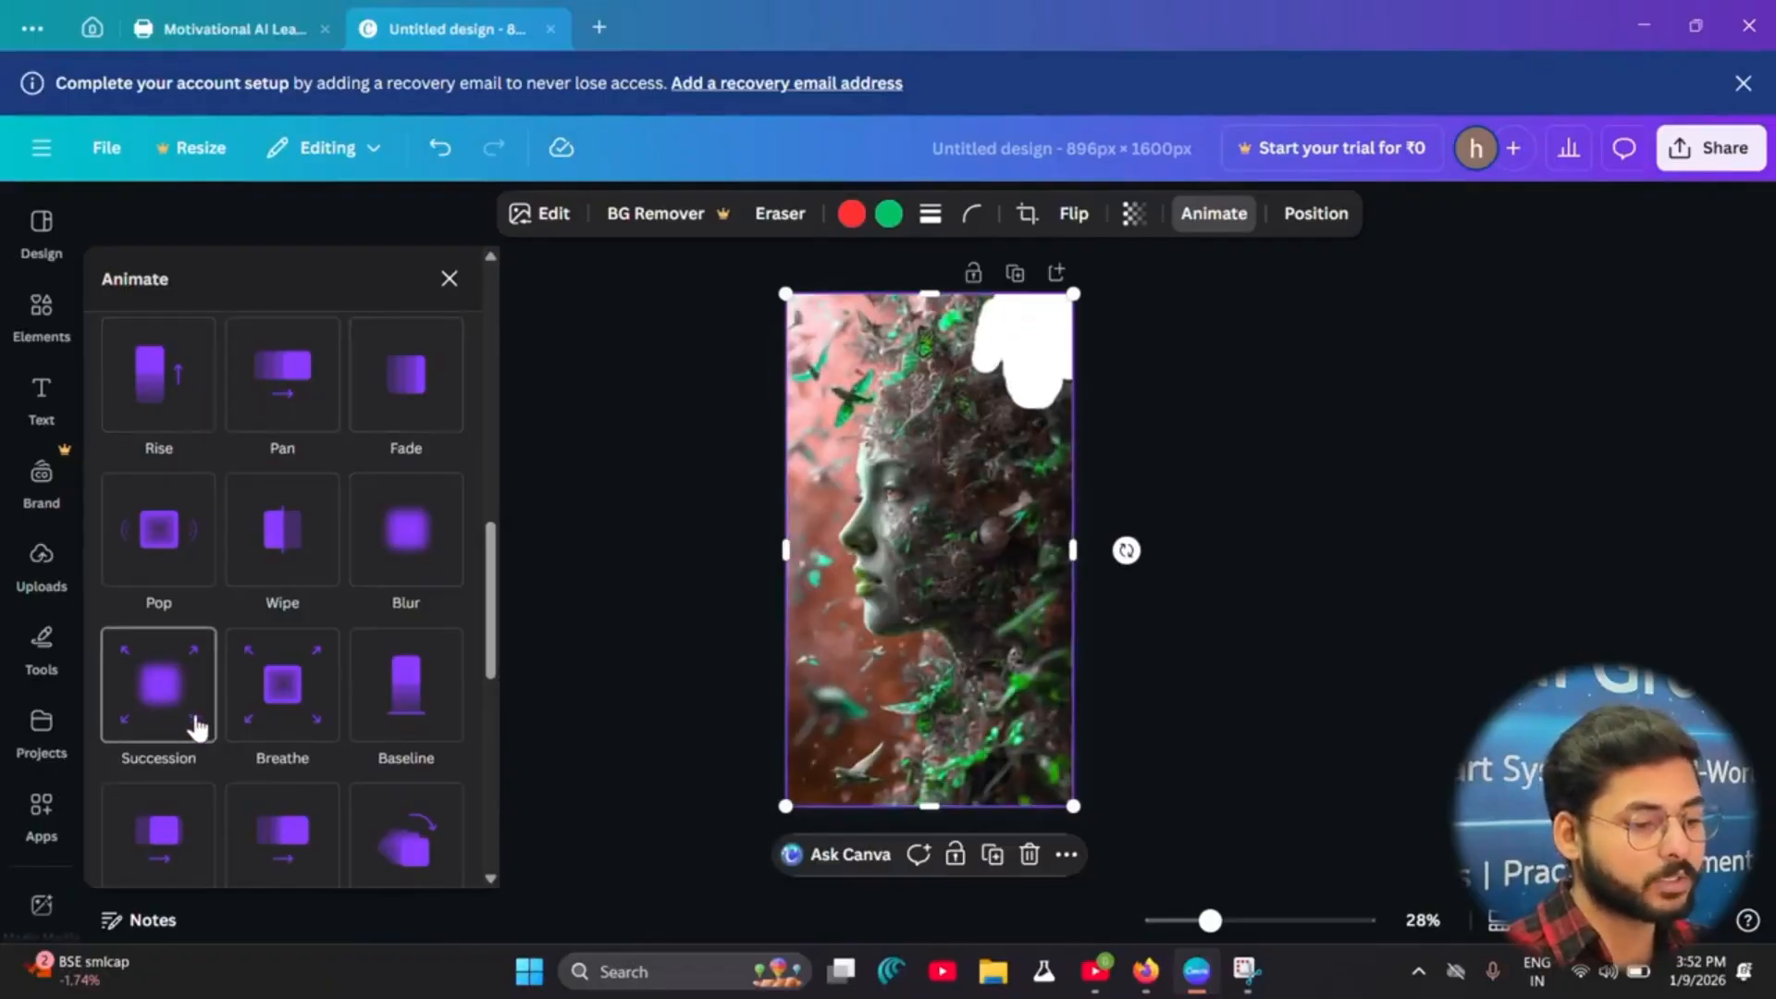
Step: Shrink the image to about 686 by 1121 px and align it to the page's centre and middle
{"action": "left_click", "coordinate": [1317, 217]}
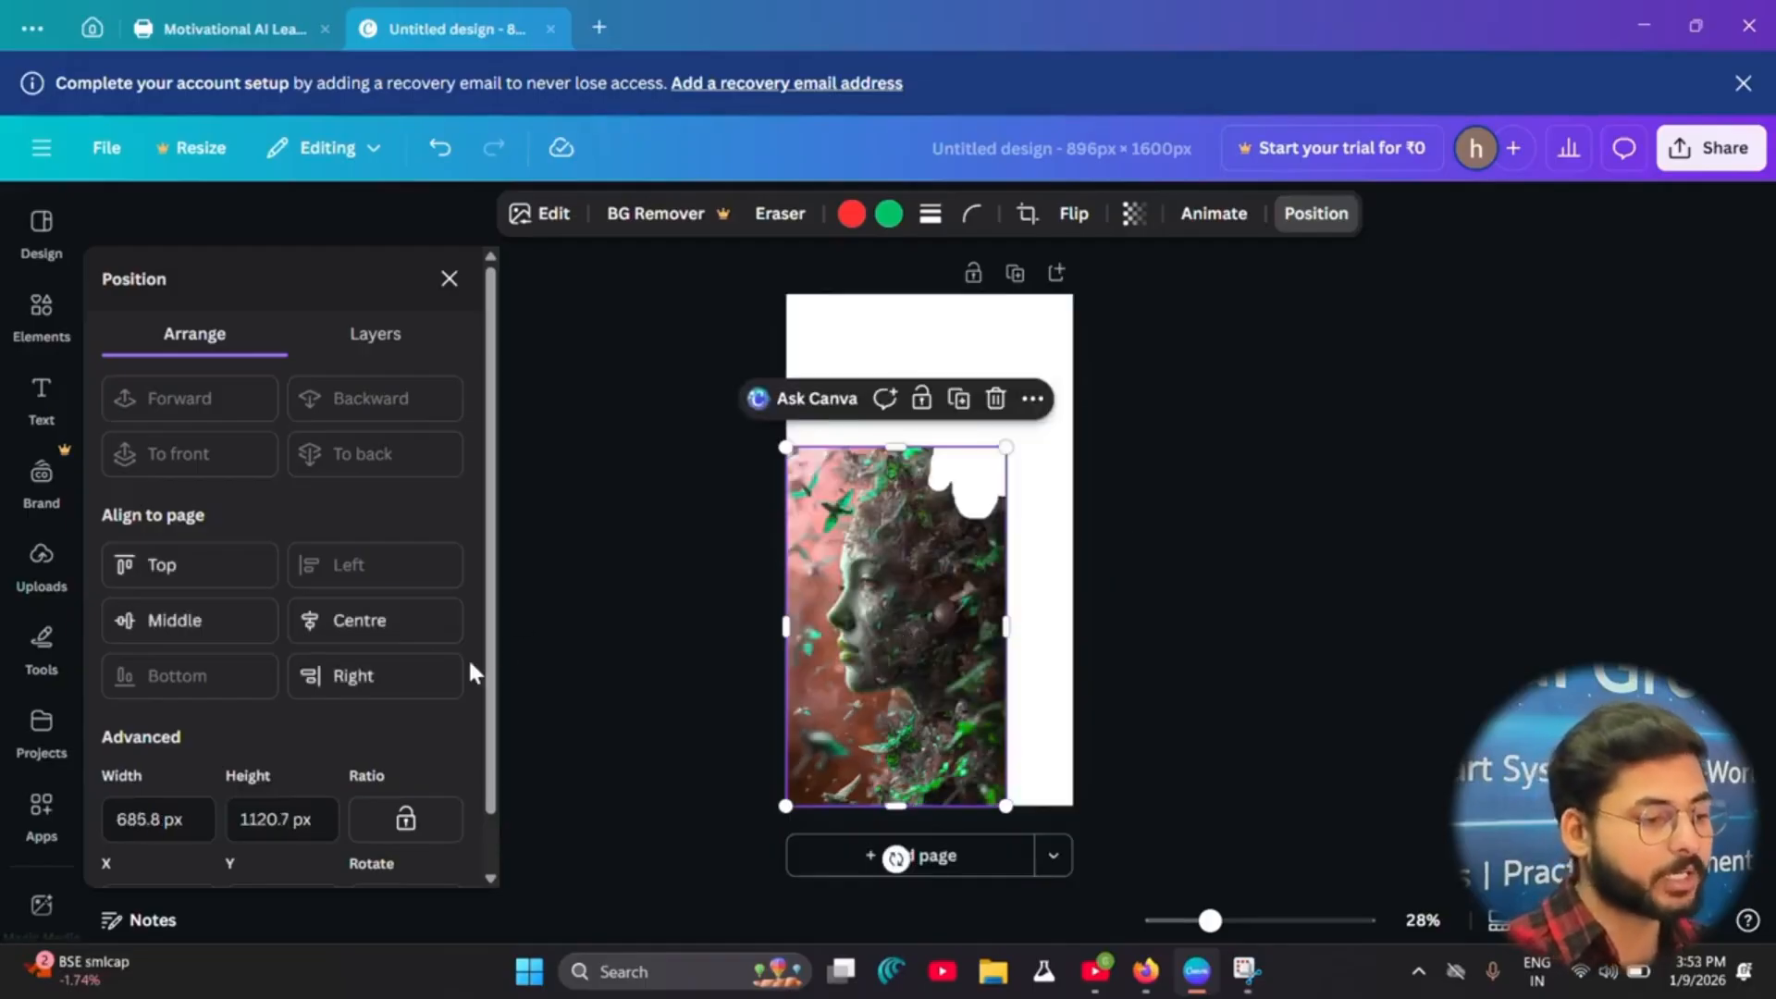
{"action": "left_click", "coordinate": [375, 626]}
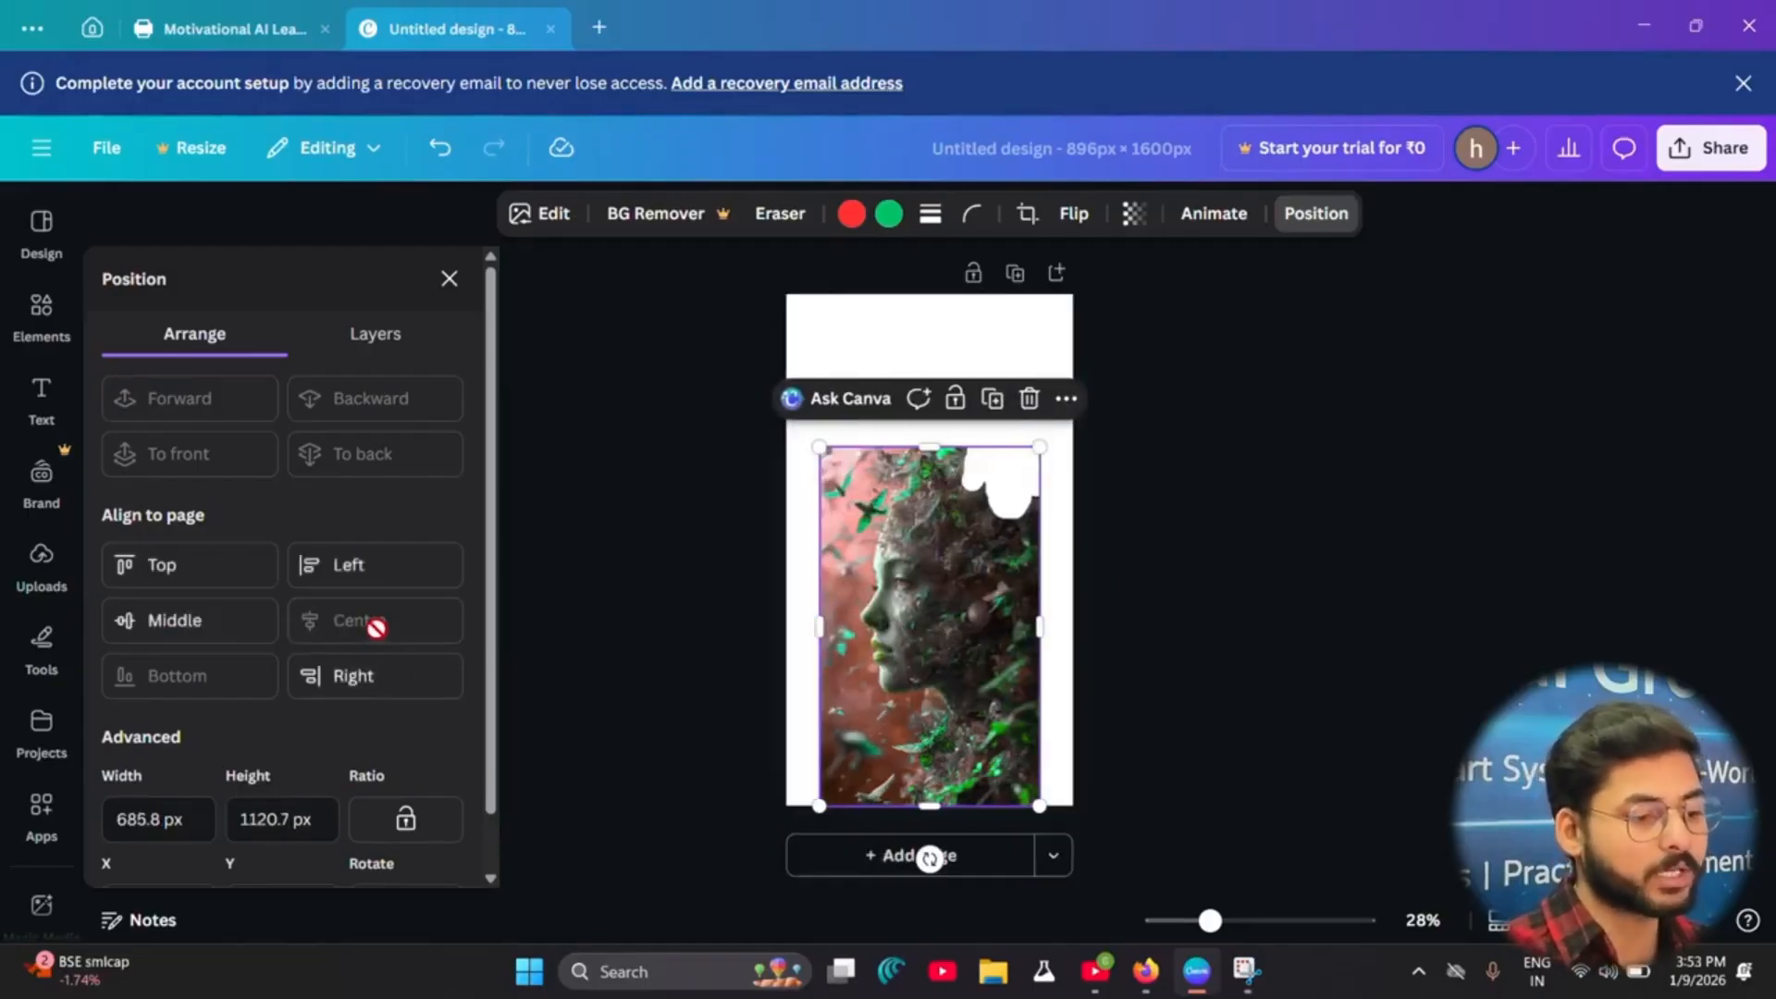
{"action": "left_click", "coordinate": [197, 627]}
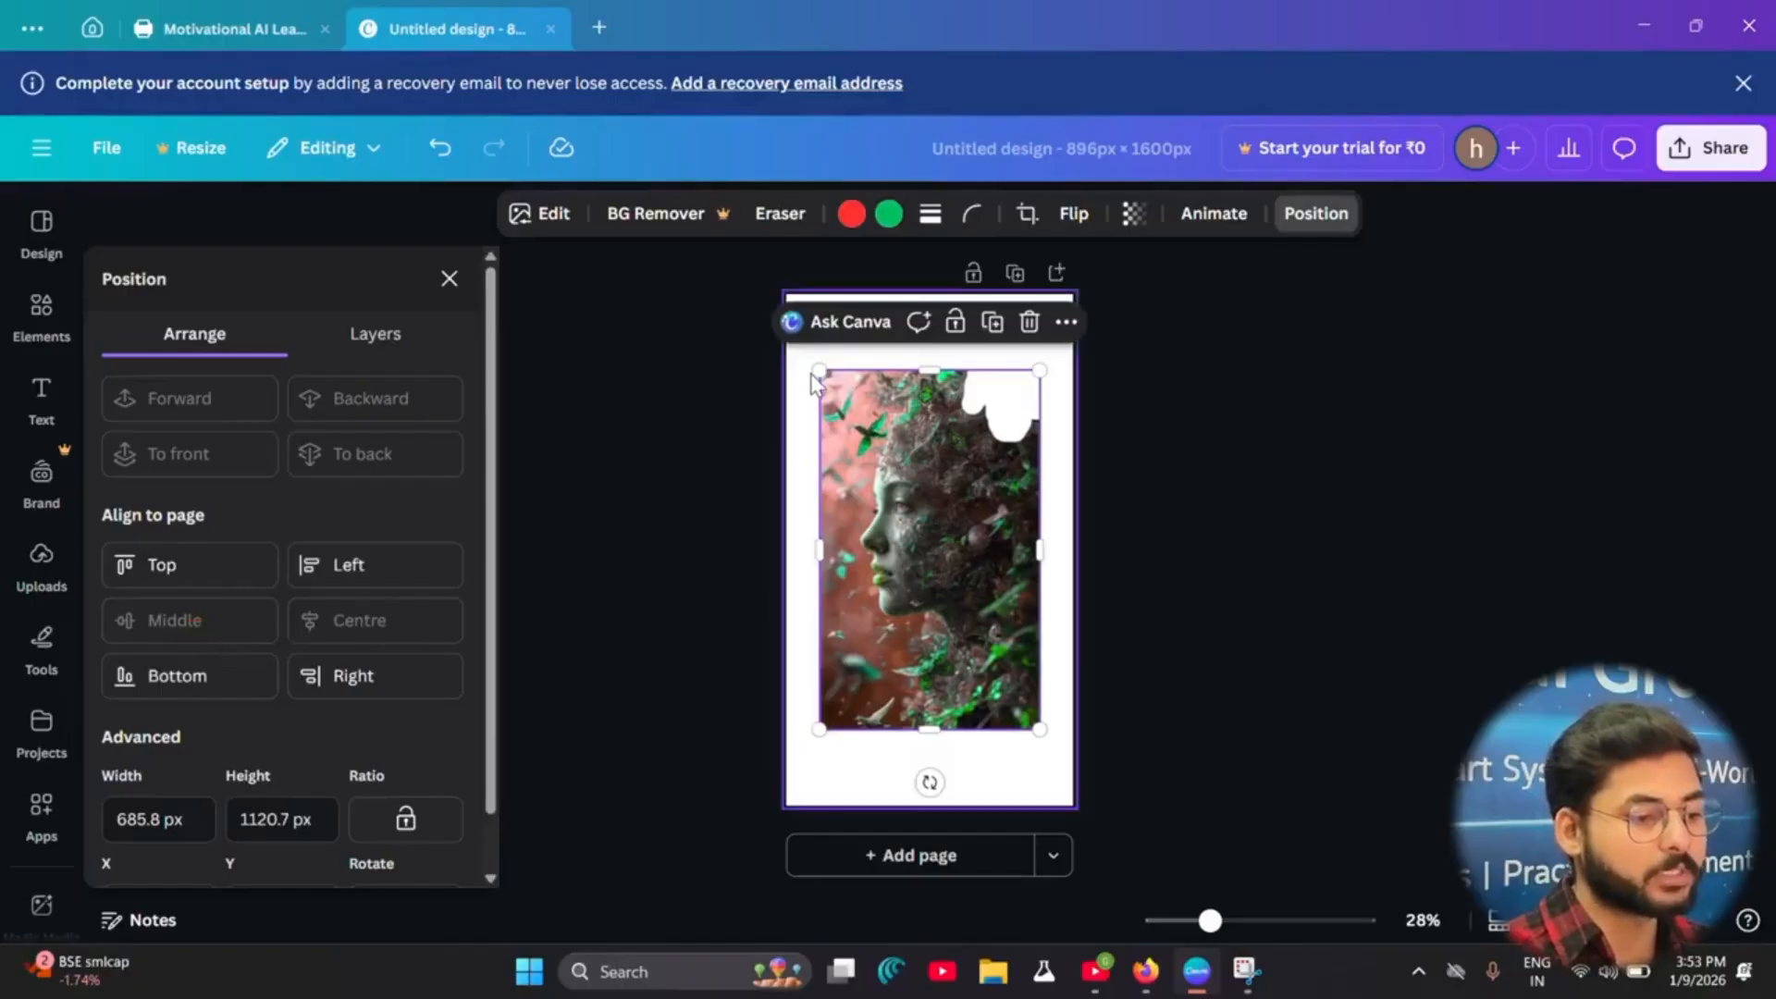
Step: Enlarge the image from its upper-left and lower-right corners until it covers the whole page
{"action": "left_click_drag", "start_coordinate": [818, 371], "coordinate": [798, 285]}
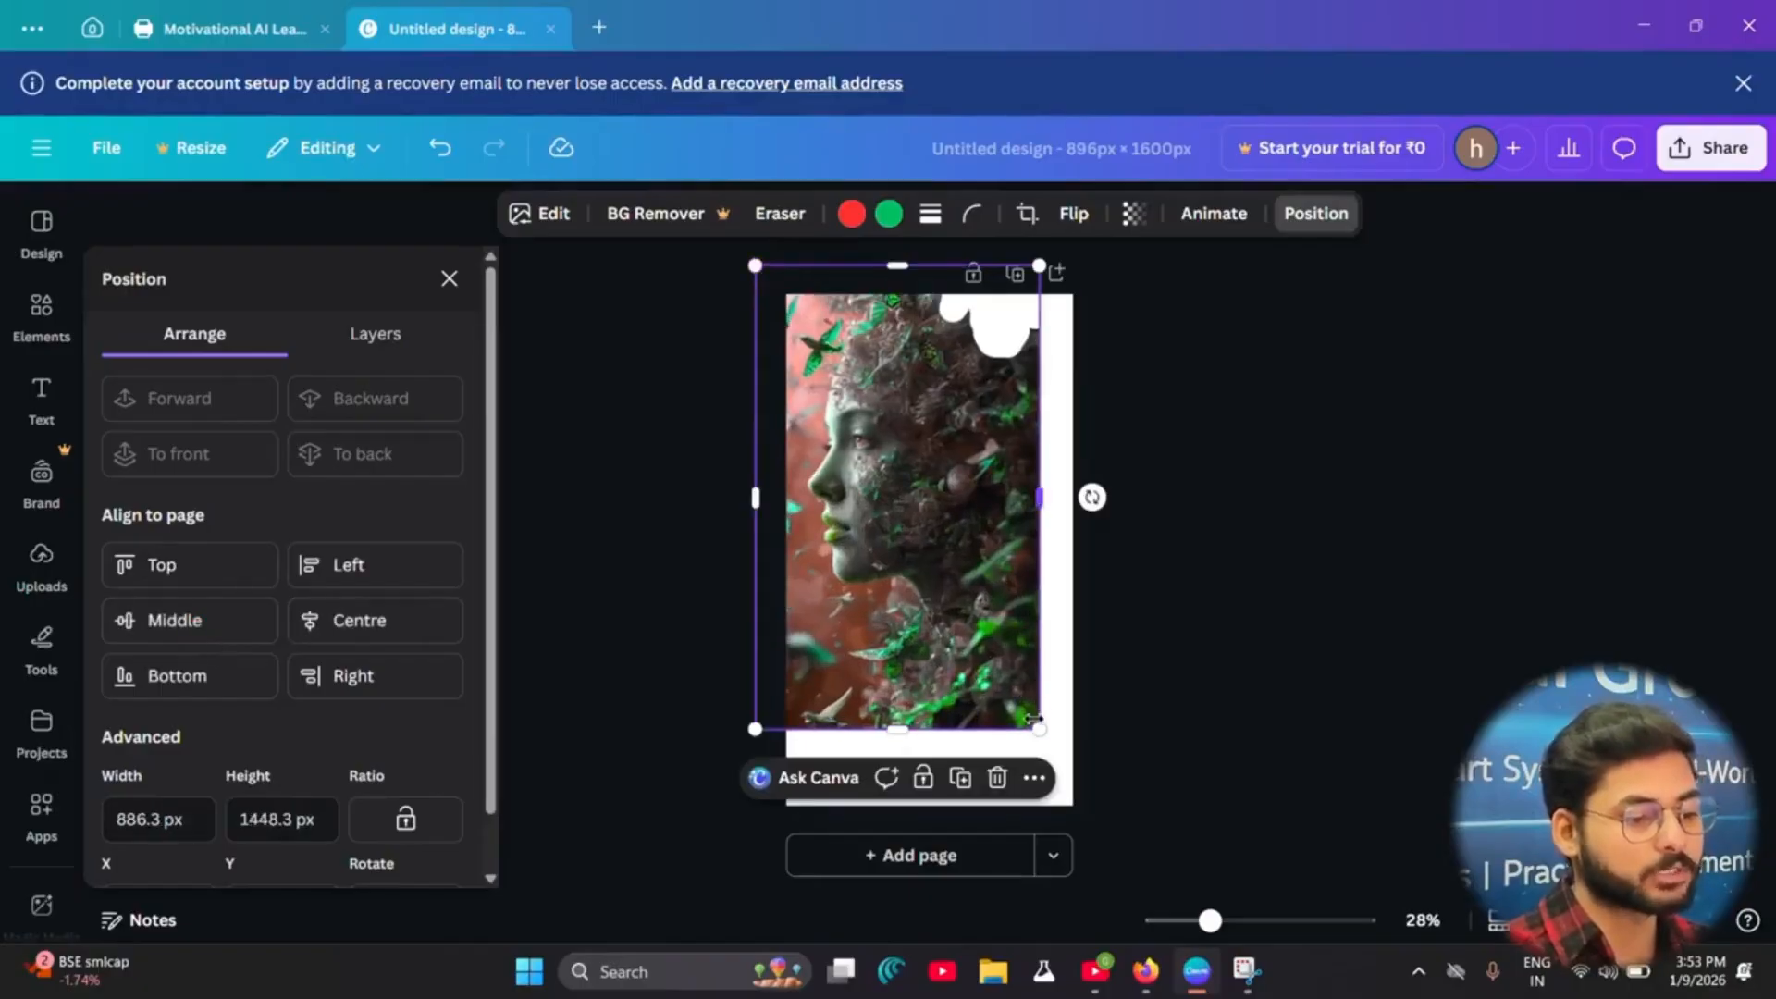
{"action": "left_click_drag", "start_coordinate": [1040, 729], "coordinate": [1128, 873]}
{"action": "left_click", "coordinate": [1357, 507]}
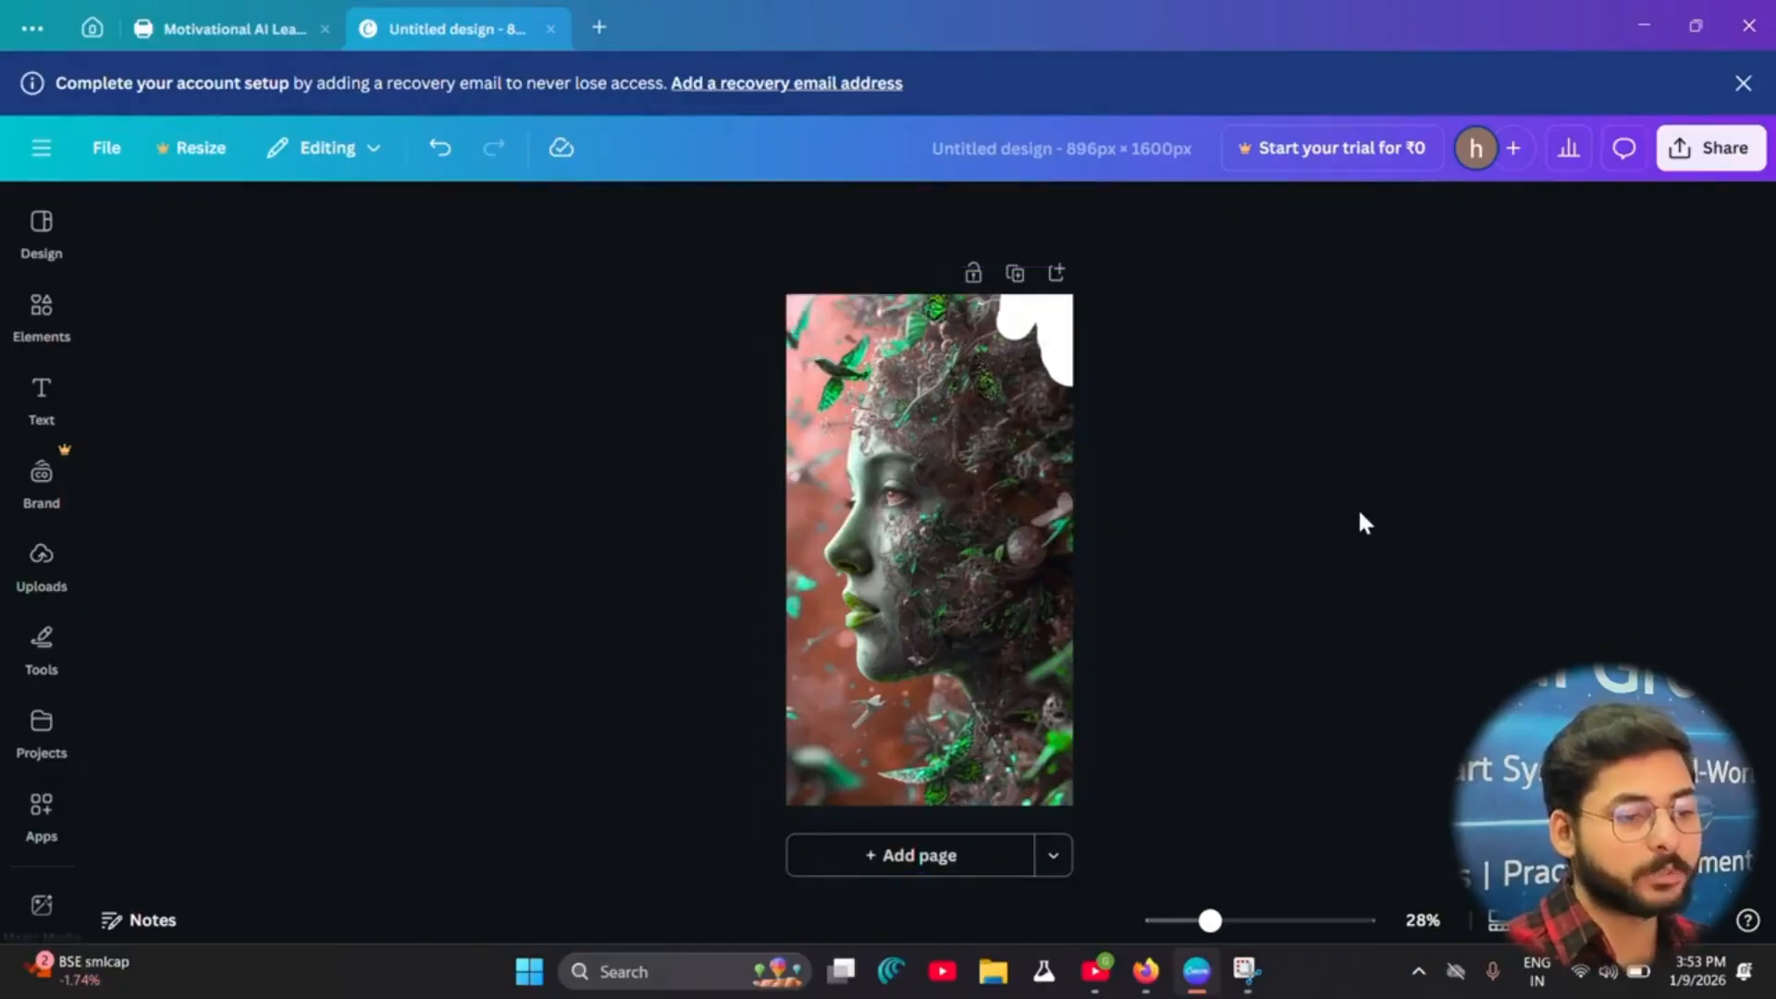
Step: Select the bird near the forehead for editing, shift its colour's hue, and set Saturation to 53 and Brightness to -3
{"action": "left_click", "coordinate": [941, 476]}
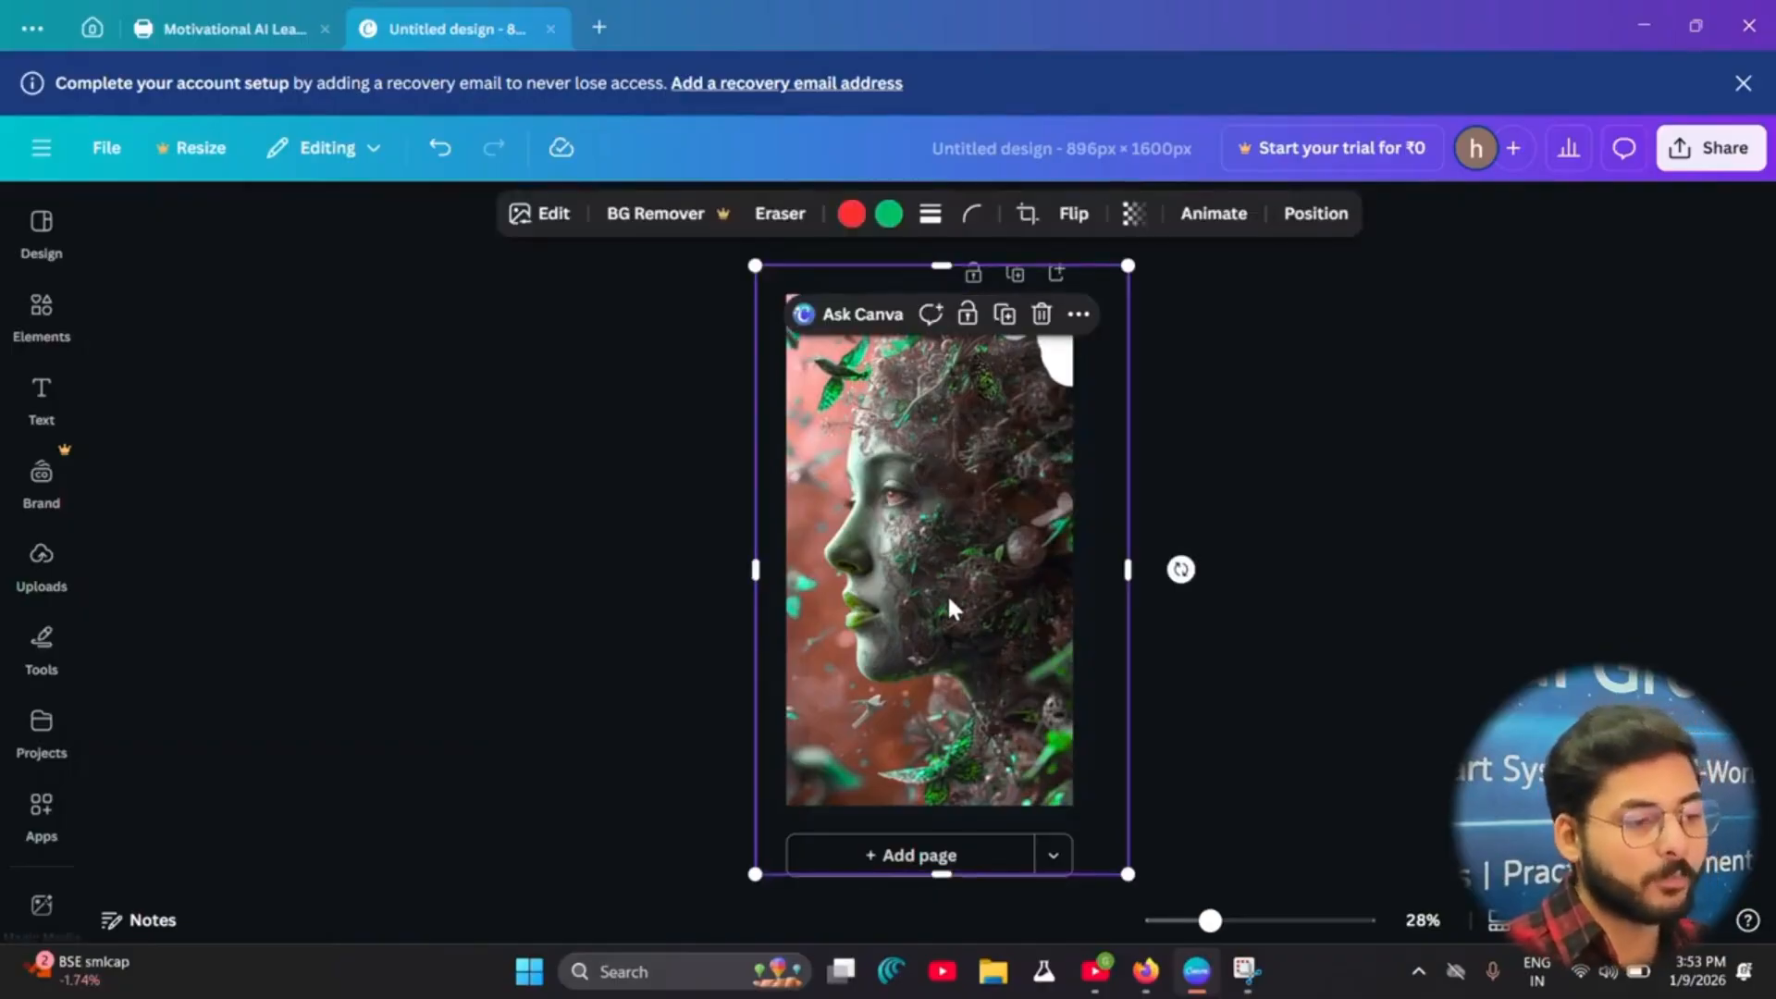
{"action": "left_click", "coordinate": [544, 217]}
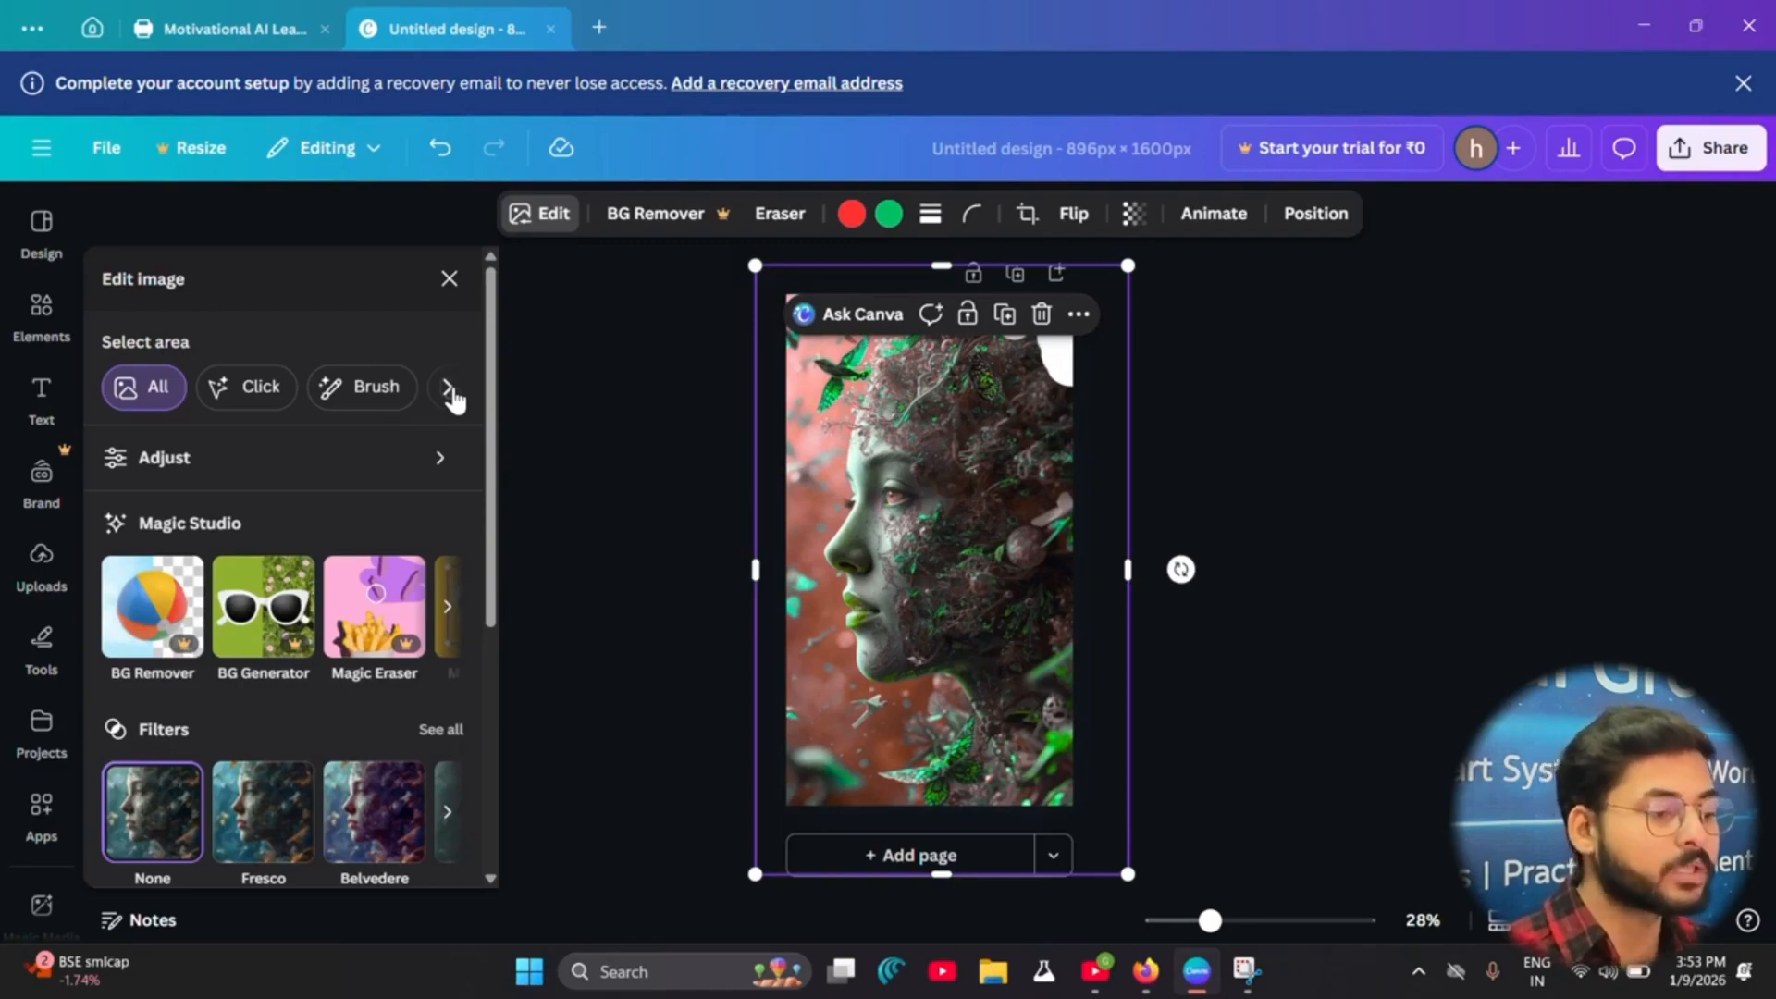
{"action": "left_click", "coordinate": [259, 388]}
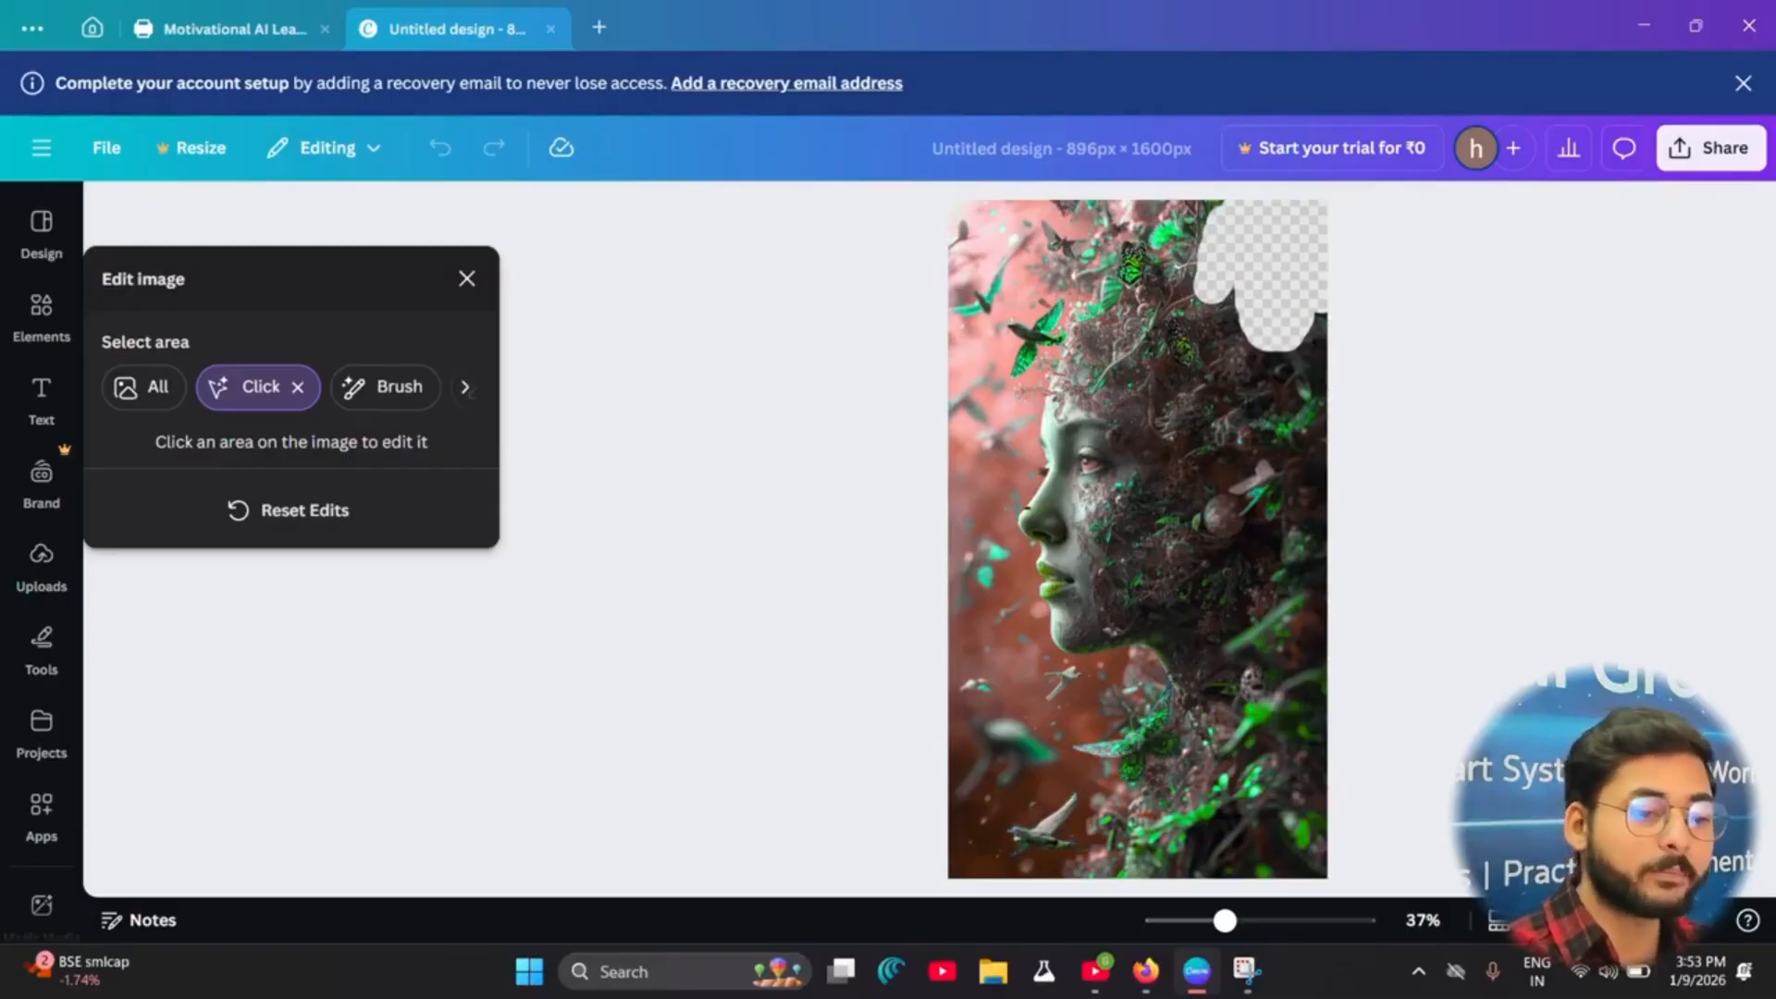
{"action": "left_click", "coordinate": [1034, 348]}
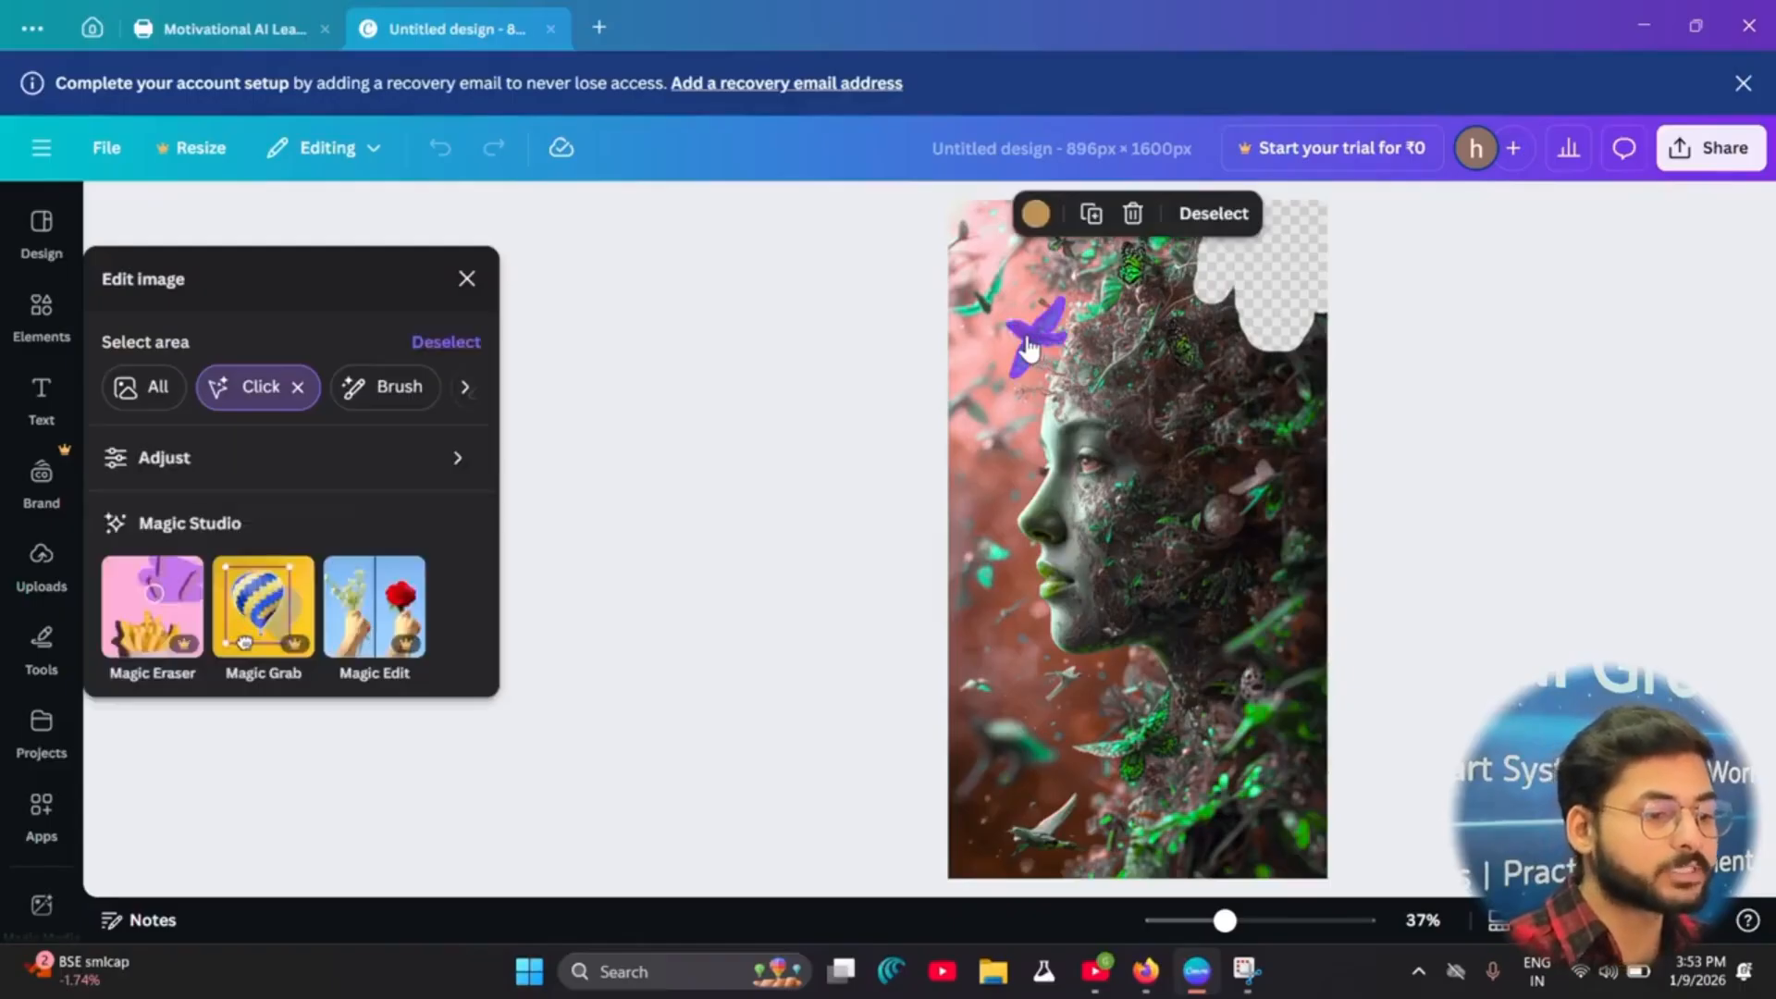
{"action": "left_click", "coordinate": [1036, 215]}
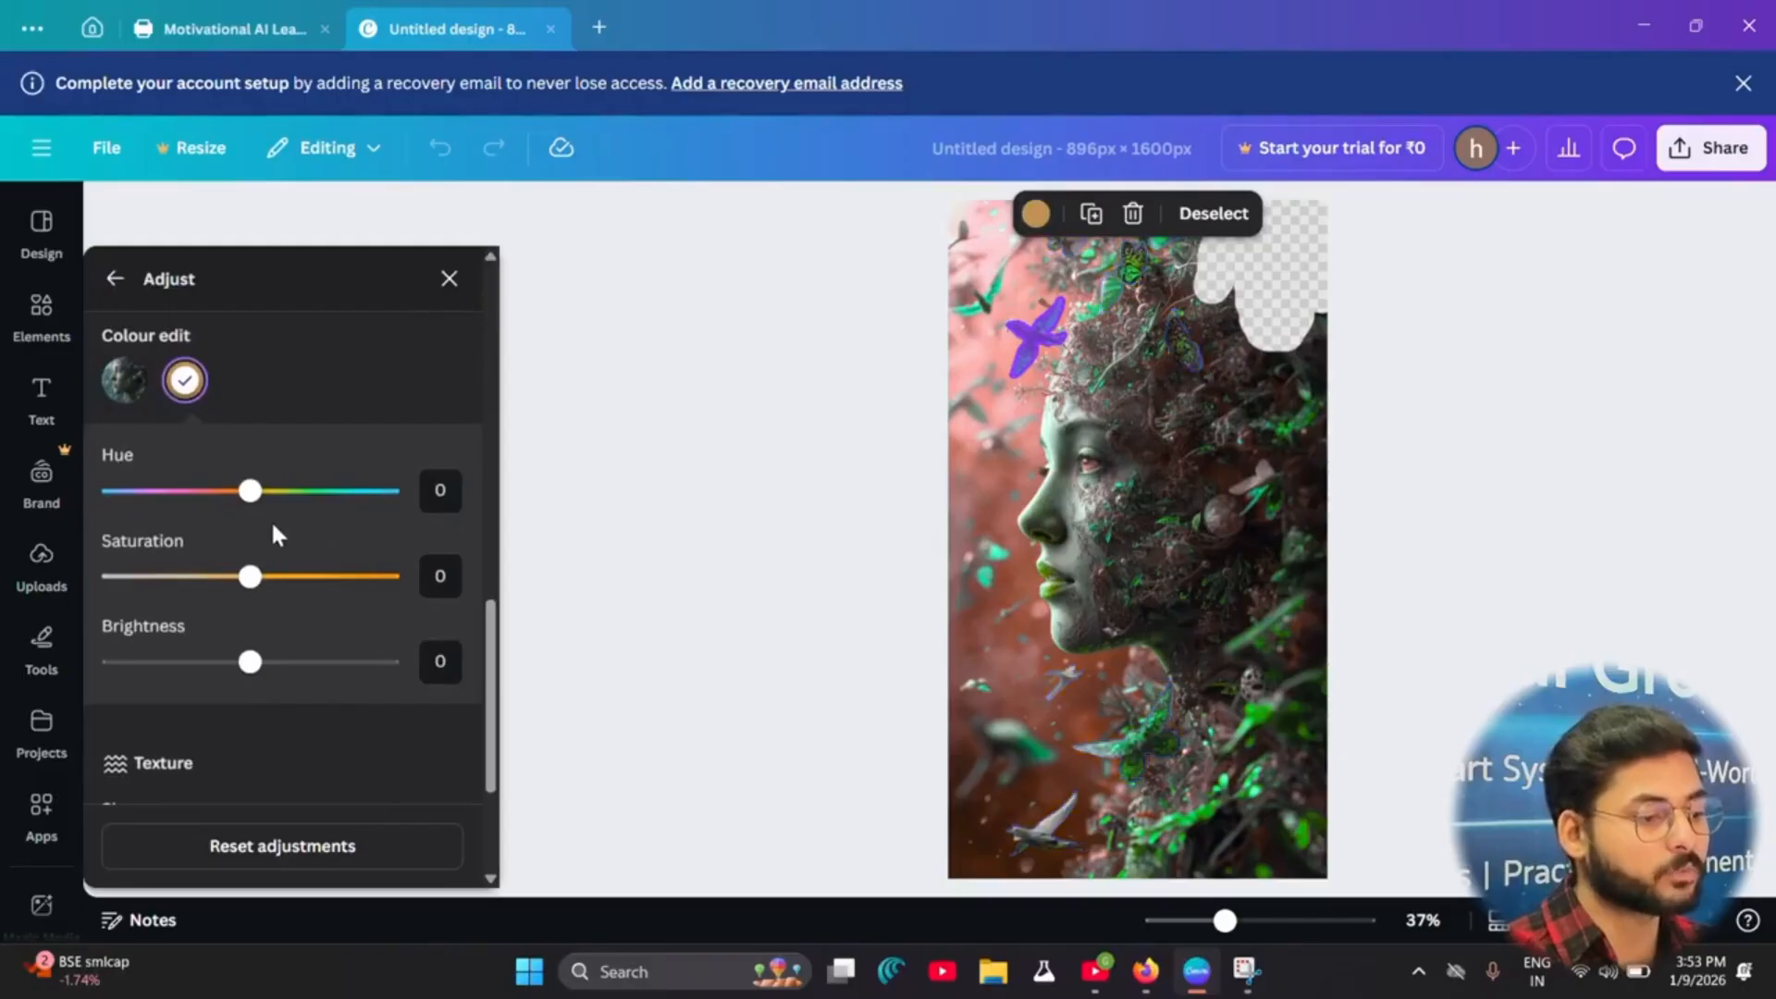
{"action": "left_click_drag", "start_coordinate": [252, 491], "coordinate": [306, 491]}
{"action": "left_click_drag", "start_coordinate": [248, 588], "coordinate": [324, 579]}
{"action": "mouse_move", "coordinate": [250, 662]}
{"action": "left_mouse_down"}
{"action": "mouse_move", "coordinate": [385, 661]}
{"action": "mouse_move", "coordinate": [178, 662]}
{"action": "mouse_move", "coordinate": [246, 662]}
{"action": "left_mouse_up"}
{"action": "scroll", "coordinate": [385, 783], "scroll_direction": "up", "scroll_amount": 10}
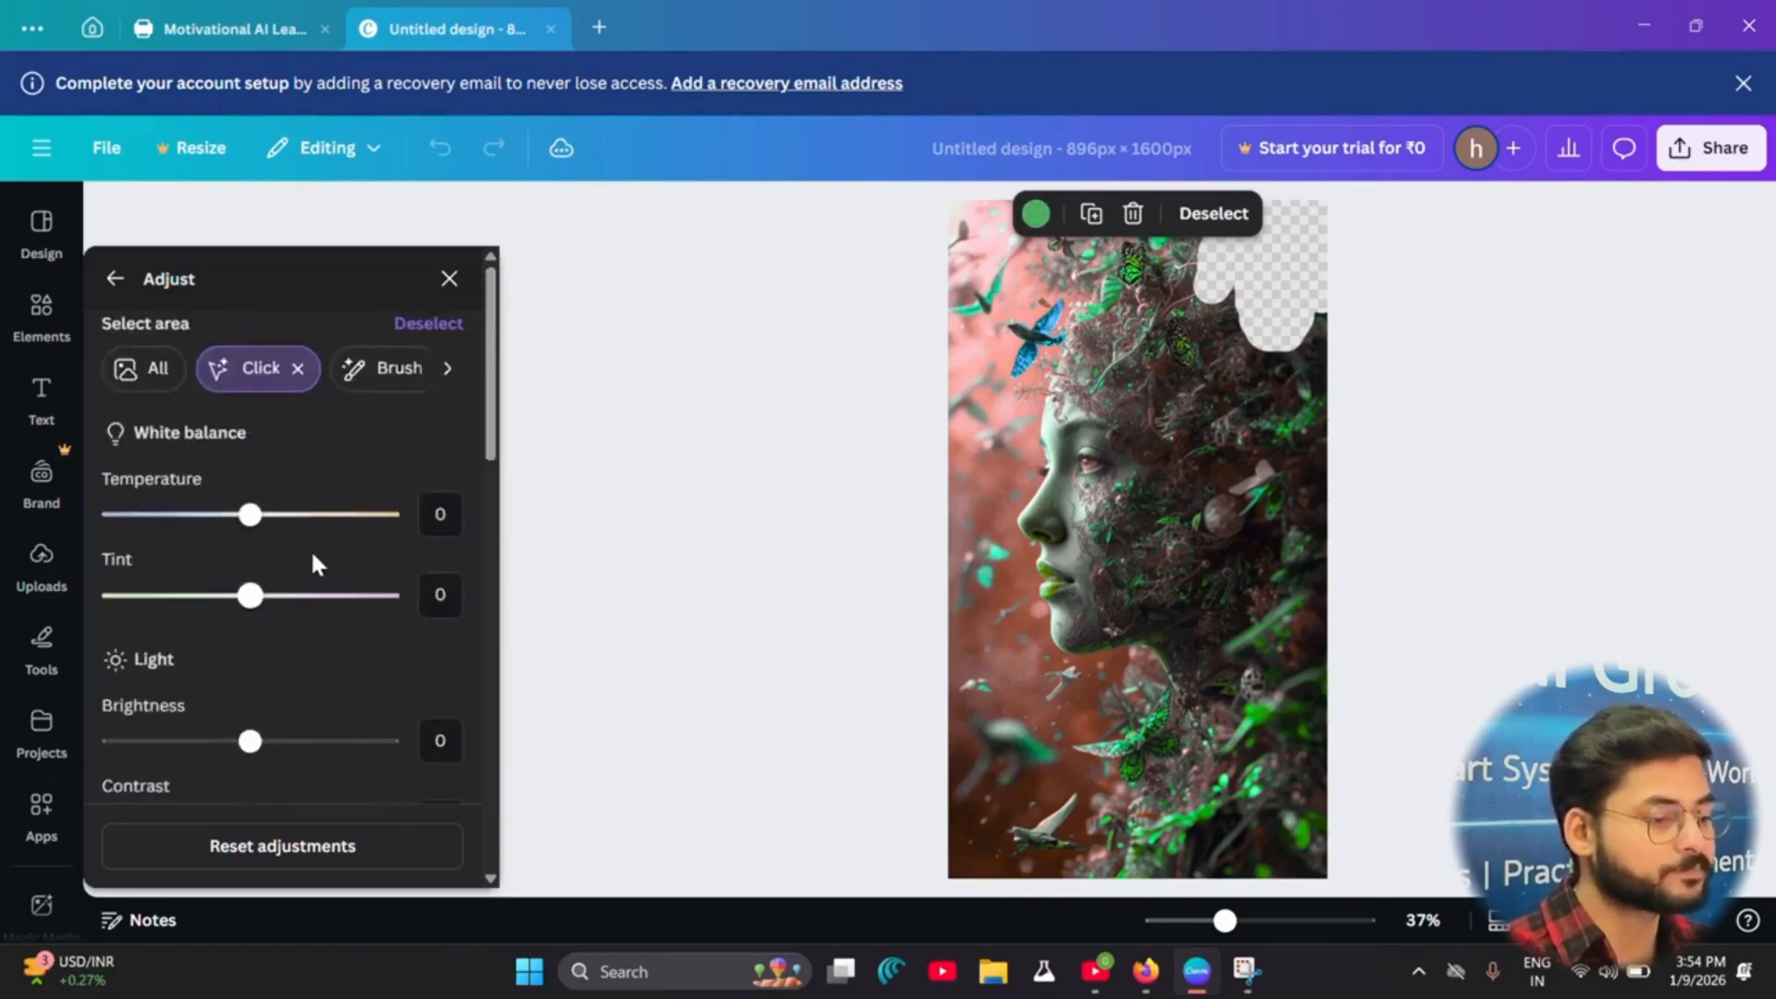
Step: Set the selected bird's texture to Sharpness 13, Clarity 89 and Vignette 100
{"action": "mouse_move", "coordinate": [373, 529]}
{"action": "left_mouse_down"}
{"action": "mouse_move", "coordinate": [121, 516]}
{"action": "mouse_move", "coordinate": [339, 541]}
{"action": "mouse_move", "coordinate": [342, 518]}
{"action": "left_mouse_up"}
{"action": "scroll", "coordinate": [249, 740], "scroll_direction": "down", "scroll_amount": 10}
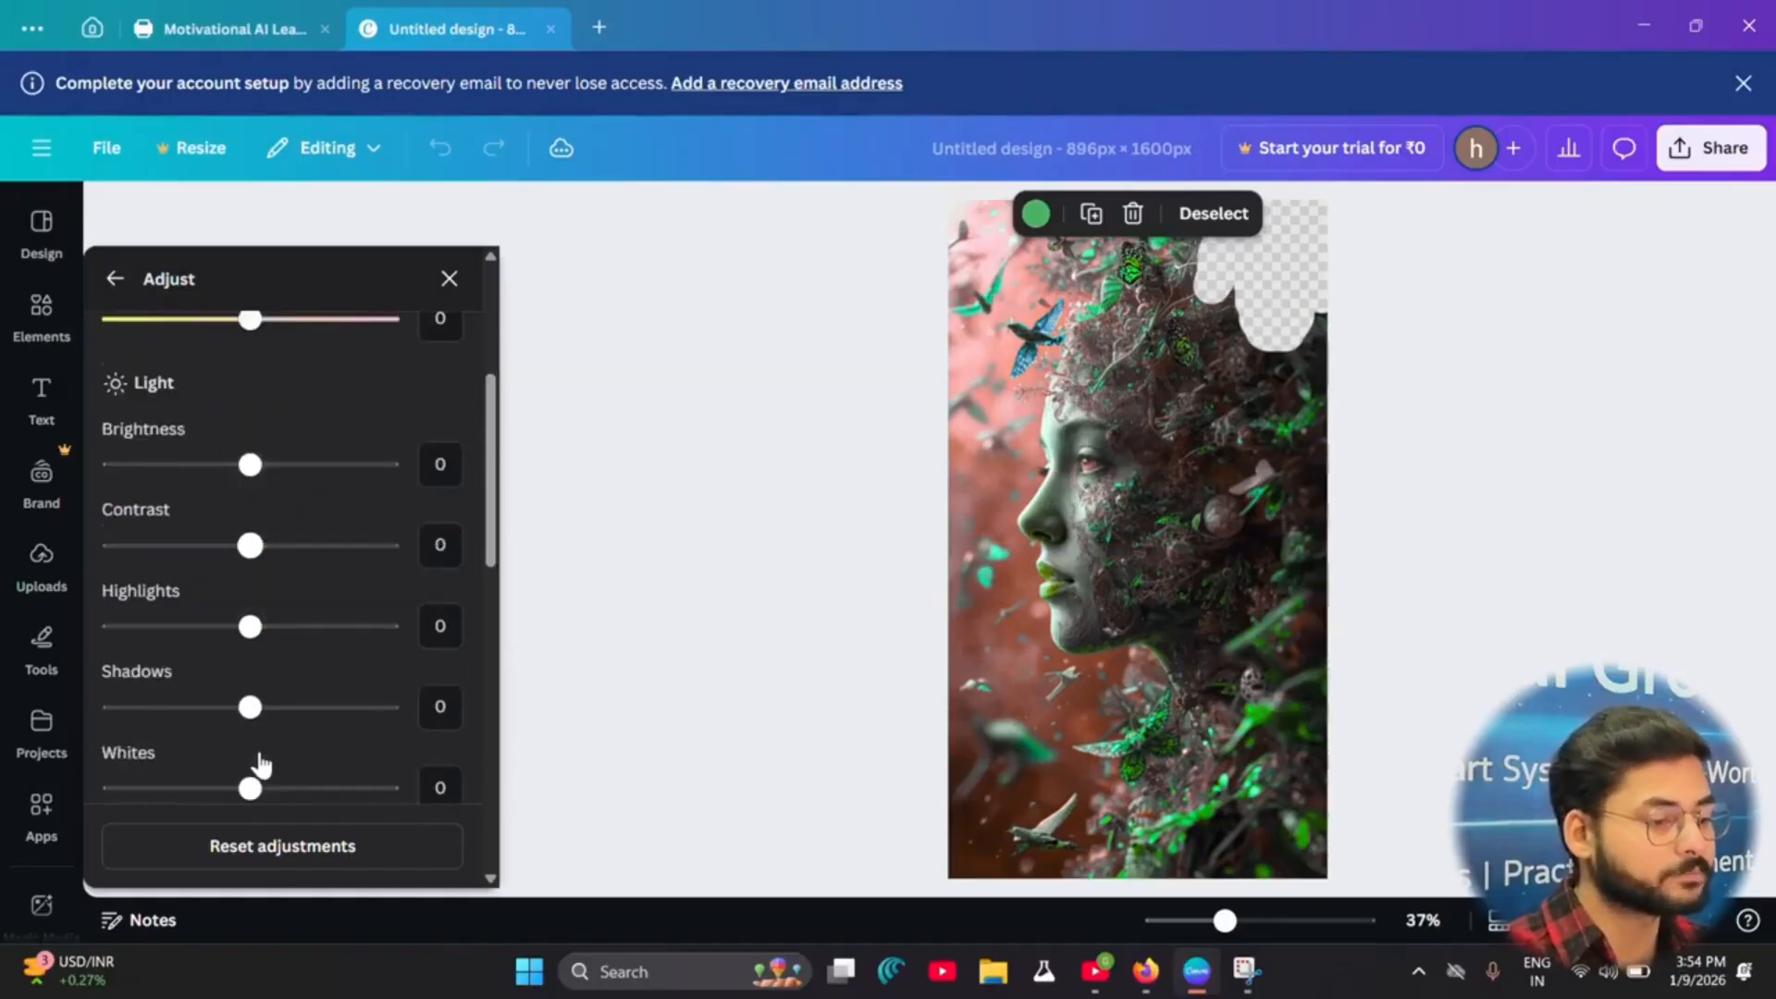
{"action": "scroll", "coordinate": [258, 725], "scroll_direction": "down", "scroll_amount": 3}
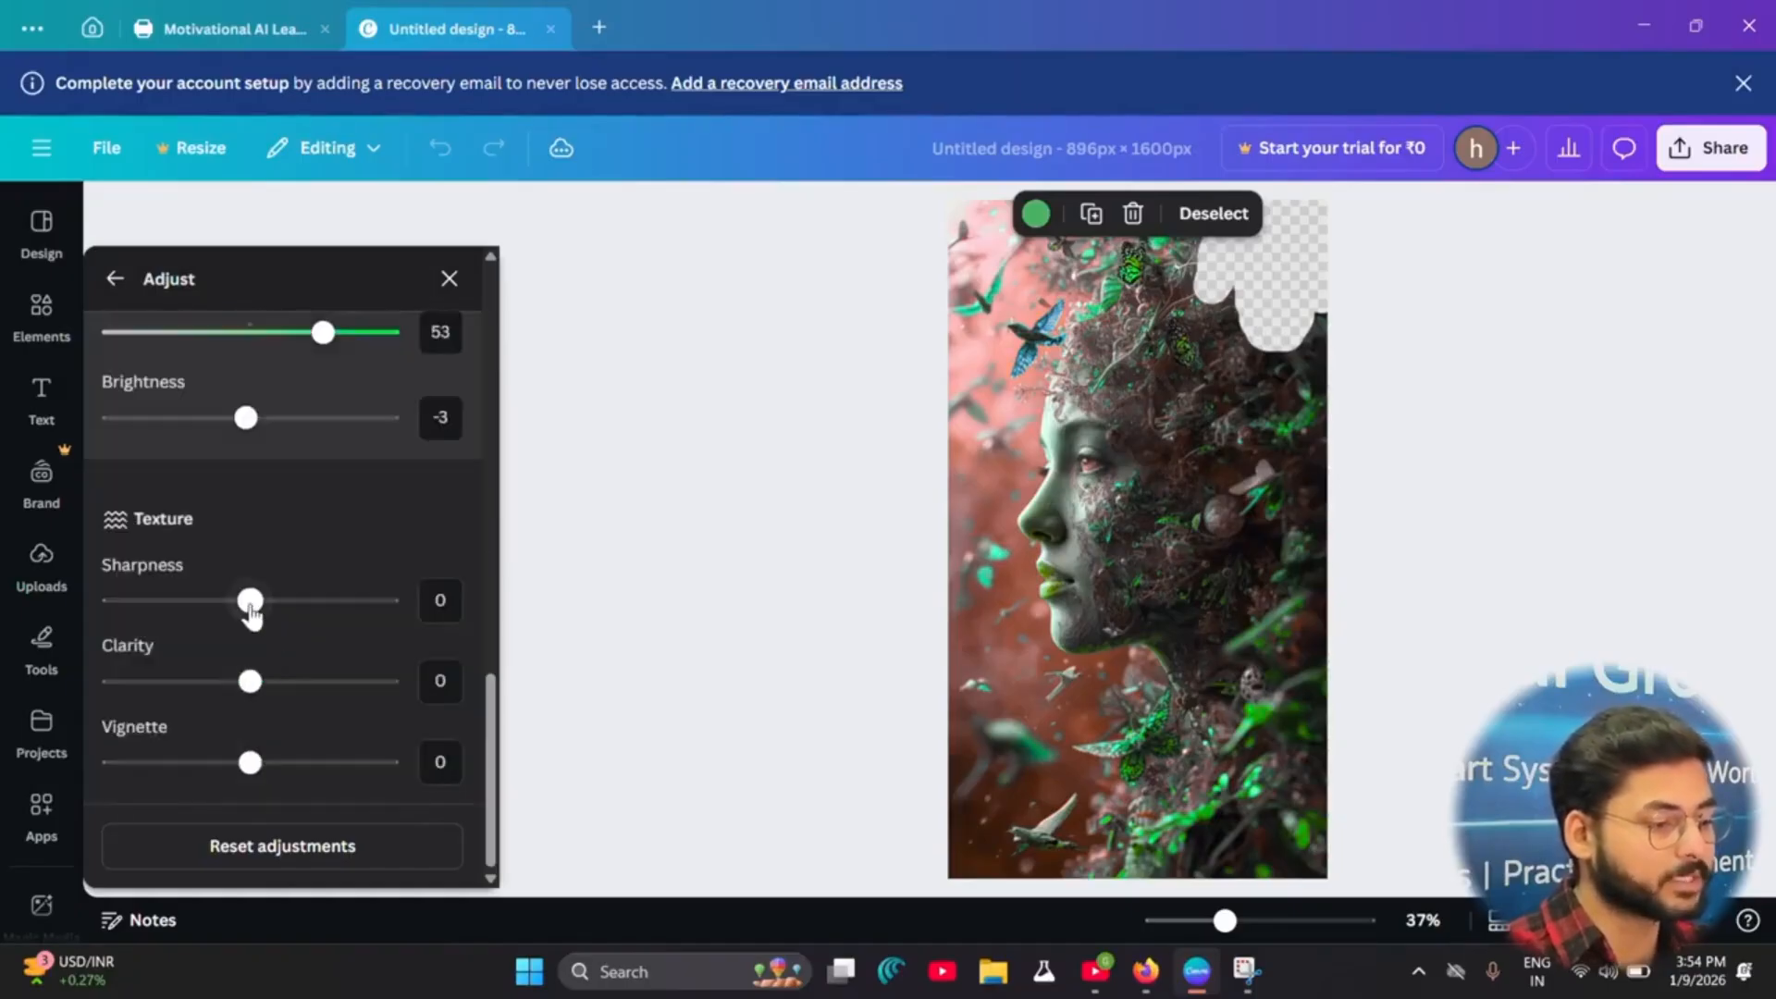
{"action": "mouse_move", "coordinate": [249, 600]}
{"action": "left_mouse_down"}
{"action": "mouse_move", "coordinate": [431, 615]}
{"action": "mouse_move", "coordinate": [311, 601]}
{"action": "mouse_move", "coordinate": [488, 597]}
{"action": "mouse_move", "coordinate": [267, 599]}
{"action": "left_mouse_up"}
{"action": "left_click_drag", "start_coordinate": [250, 681], "coordinate": [370, 702]}
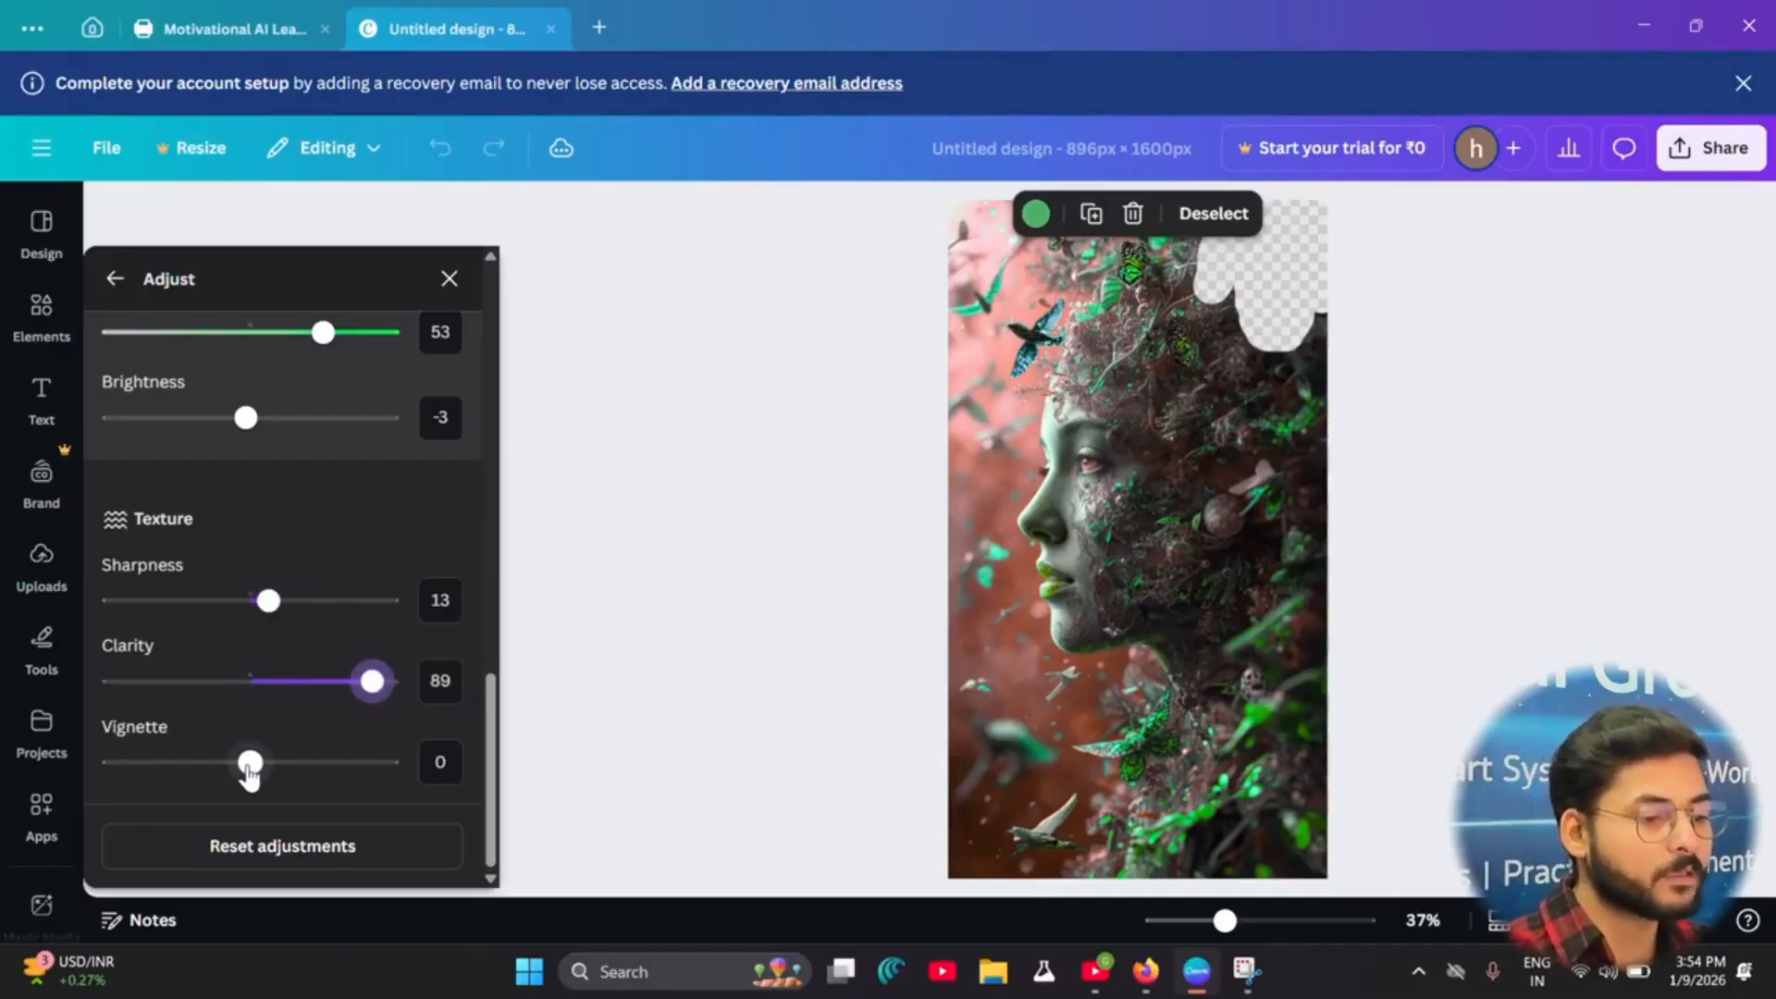
{"action": "left_click_drag", "start_coordinate": [250, 775], "coordinate": [480, 761]}
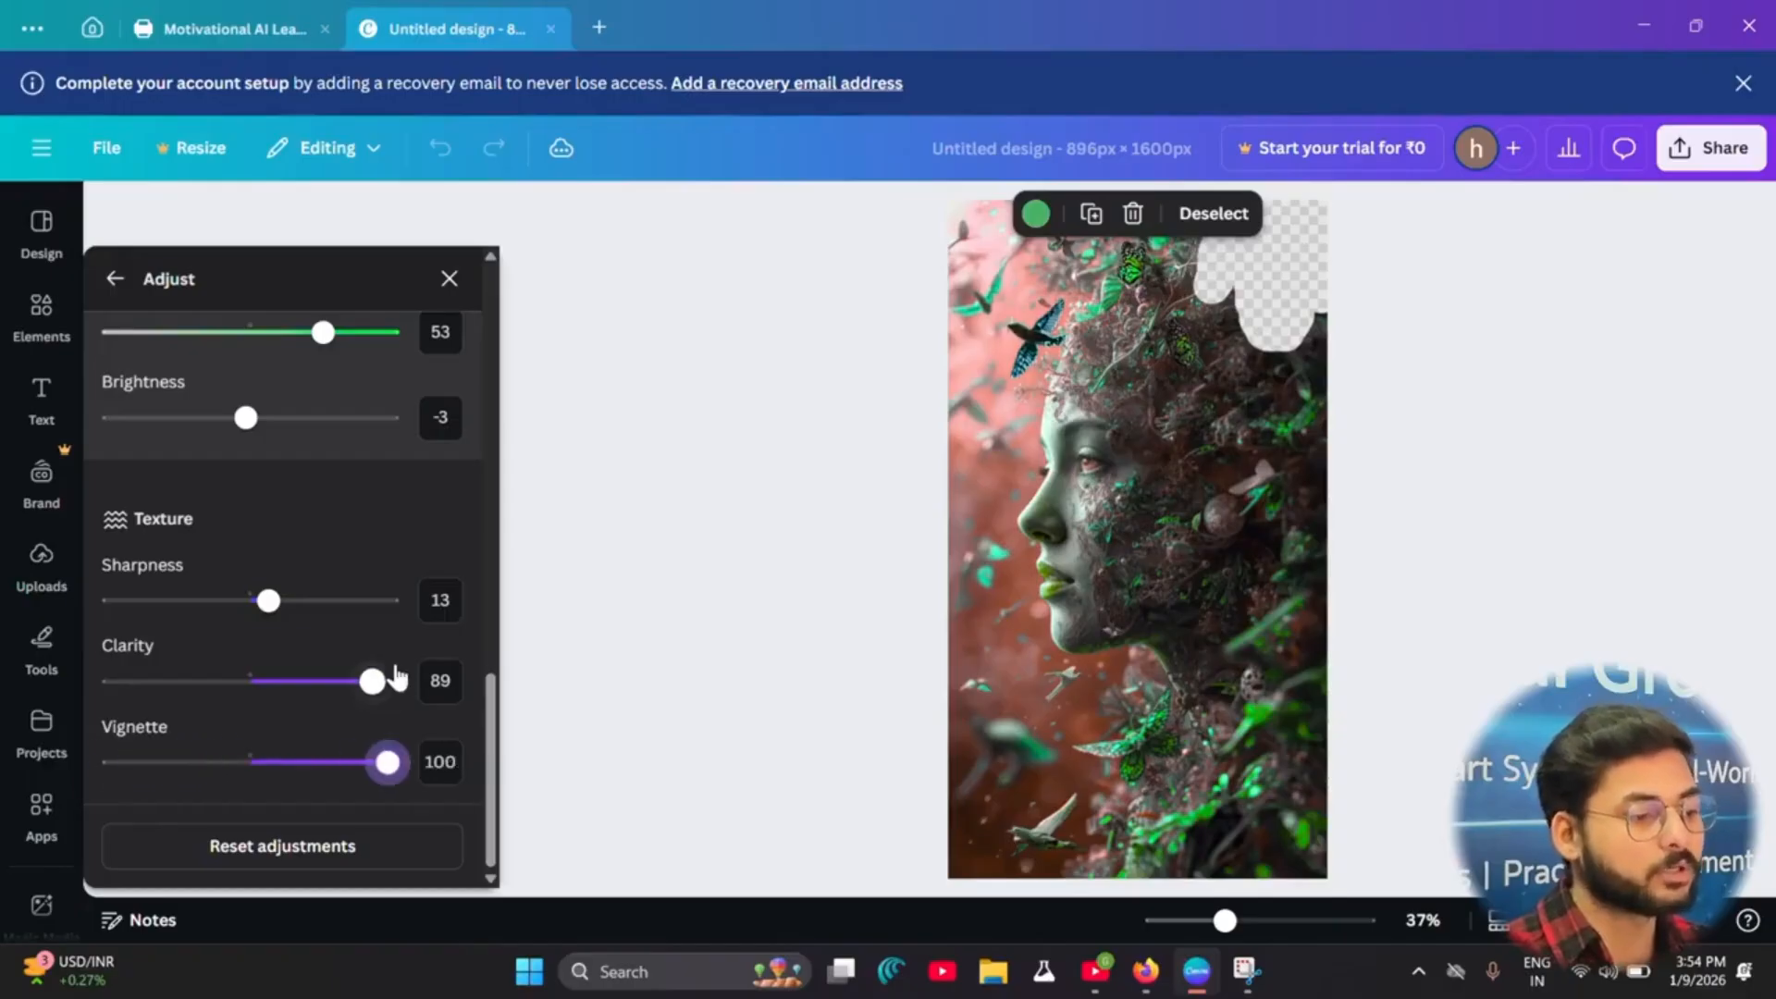
Step: Reset all adjustments made to the image
{"action": "scroll", "coordinate": [391, 656], "scroll_direction": "up", "scroll_amount": 10}
{"action": "scroll", "coordinate": [391, 657], "scroll_direction": "down", "scroll_amount": 10}
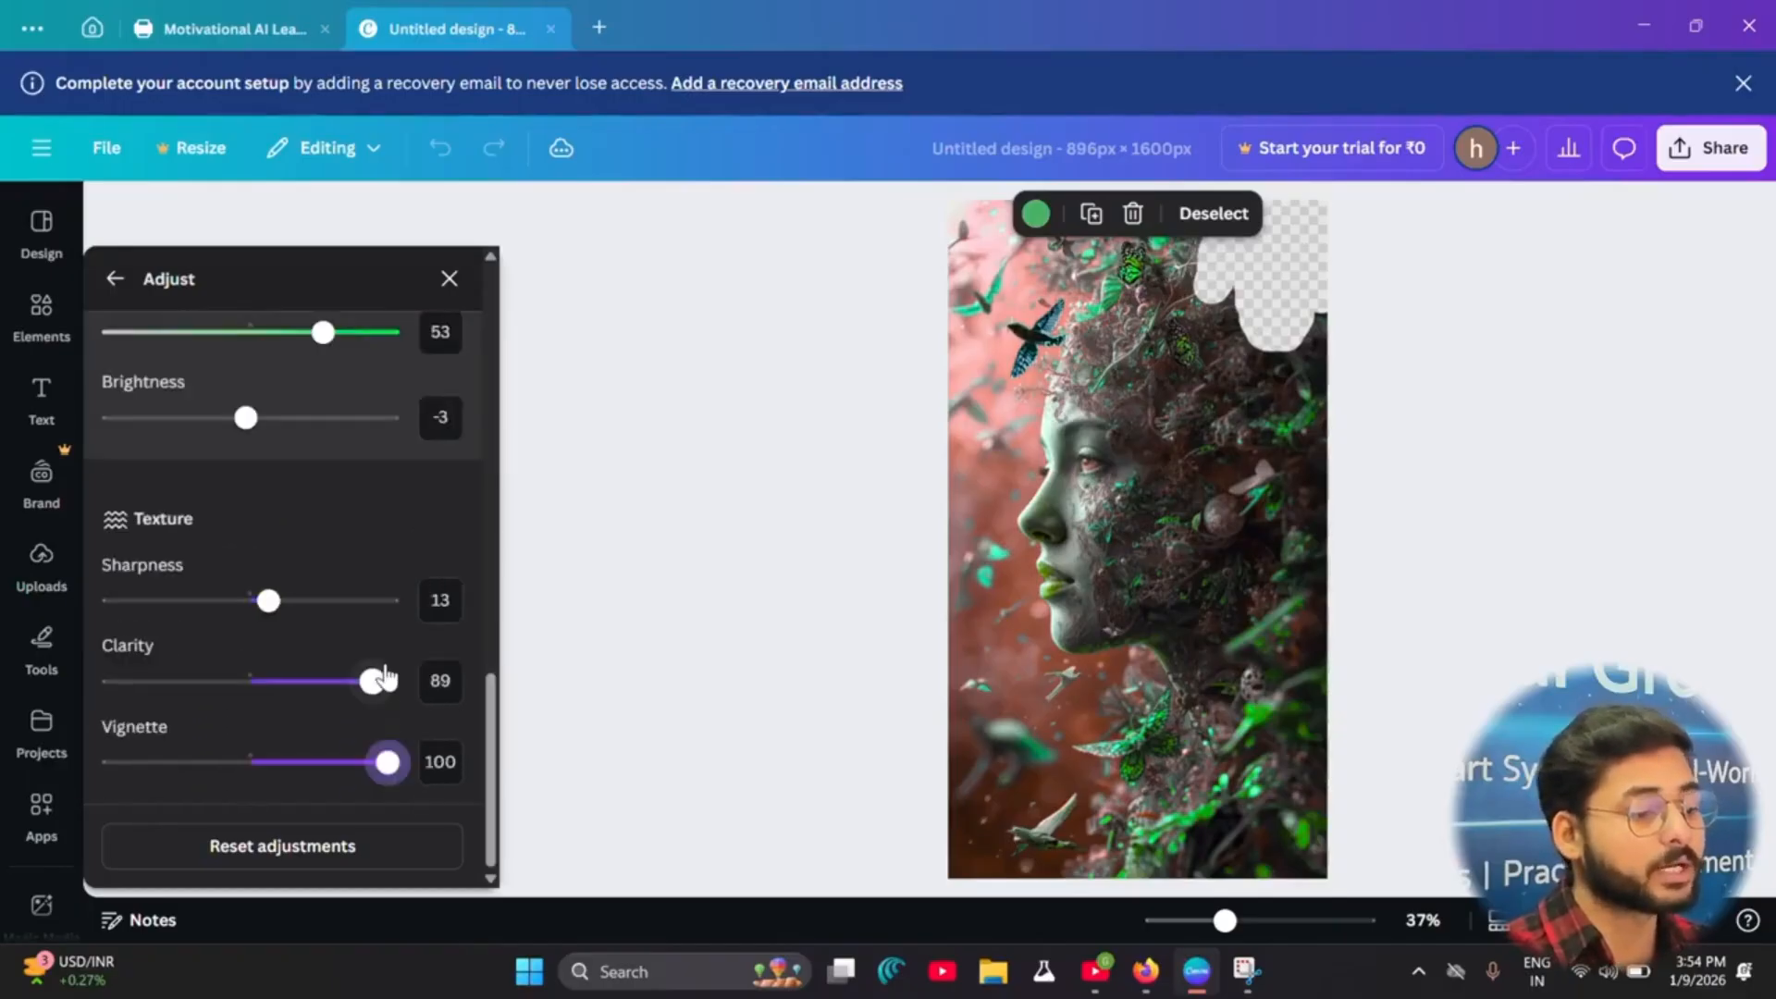
{"action": "left_click", "coordinate": [308, 847]}
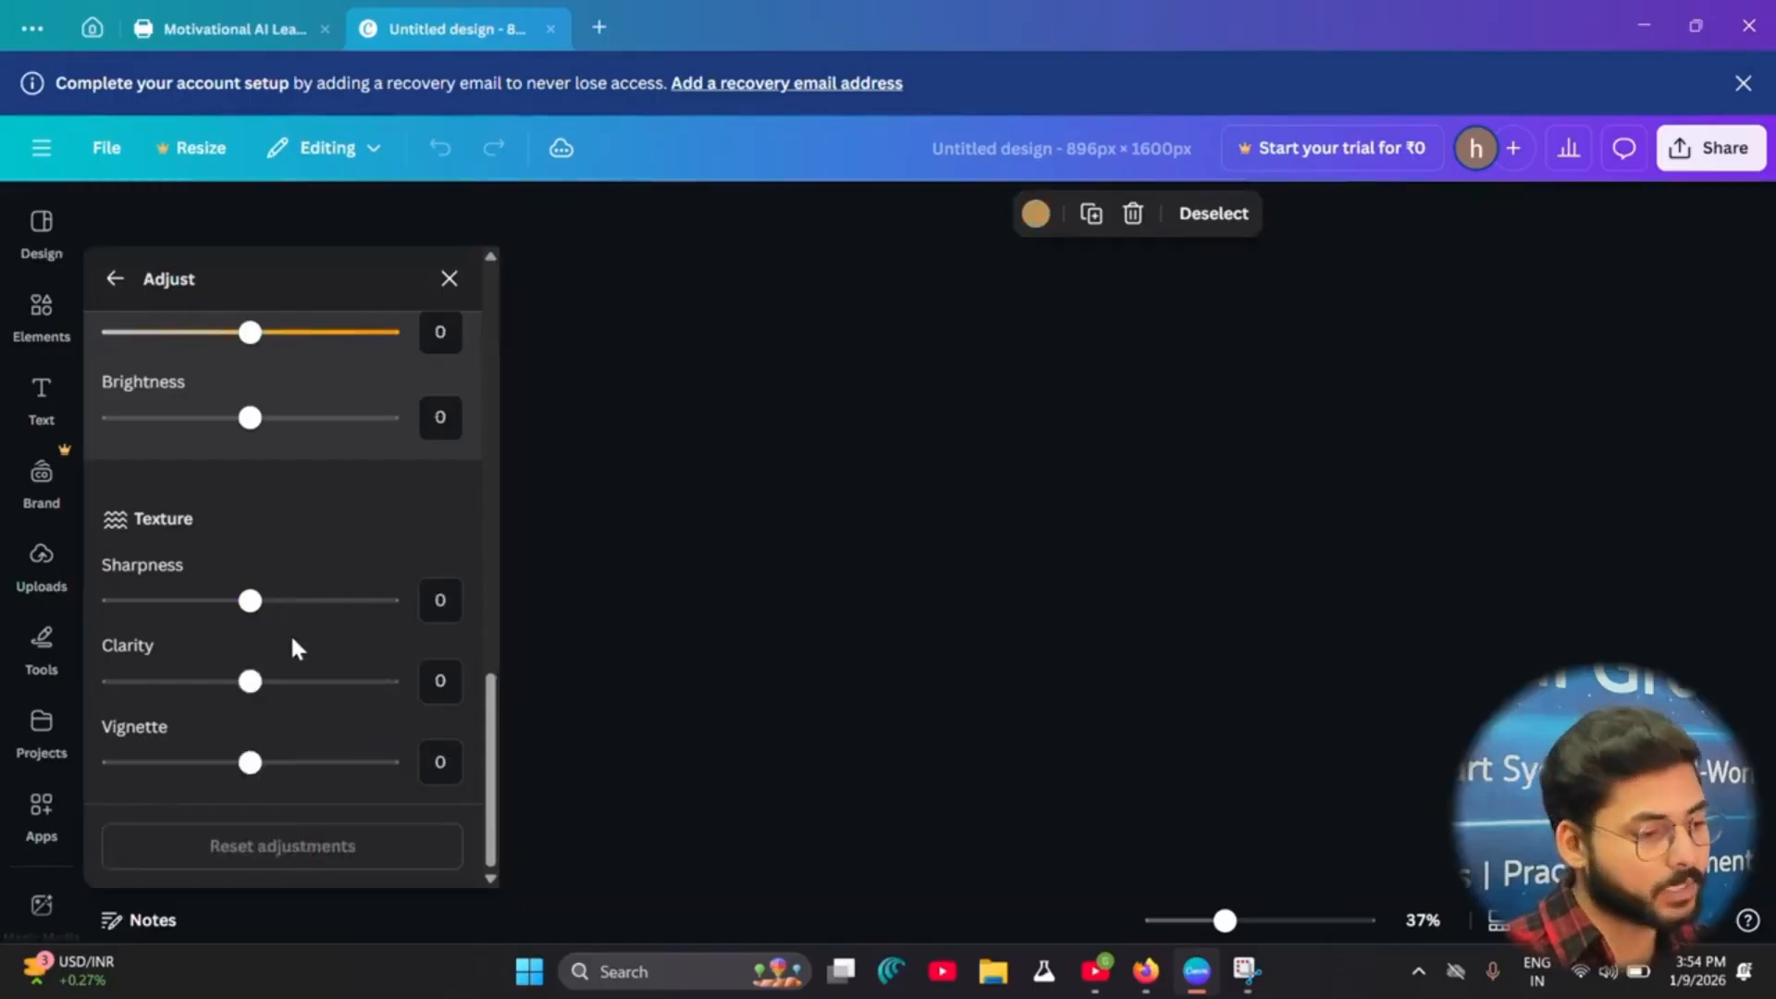
{"action": "scroll", "coordinate": [292, 633], "scroll_direction": "up", "scroll_amount": 10}
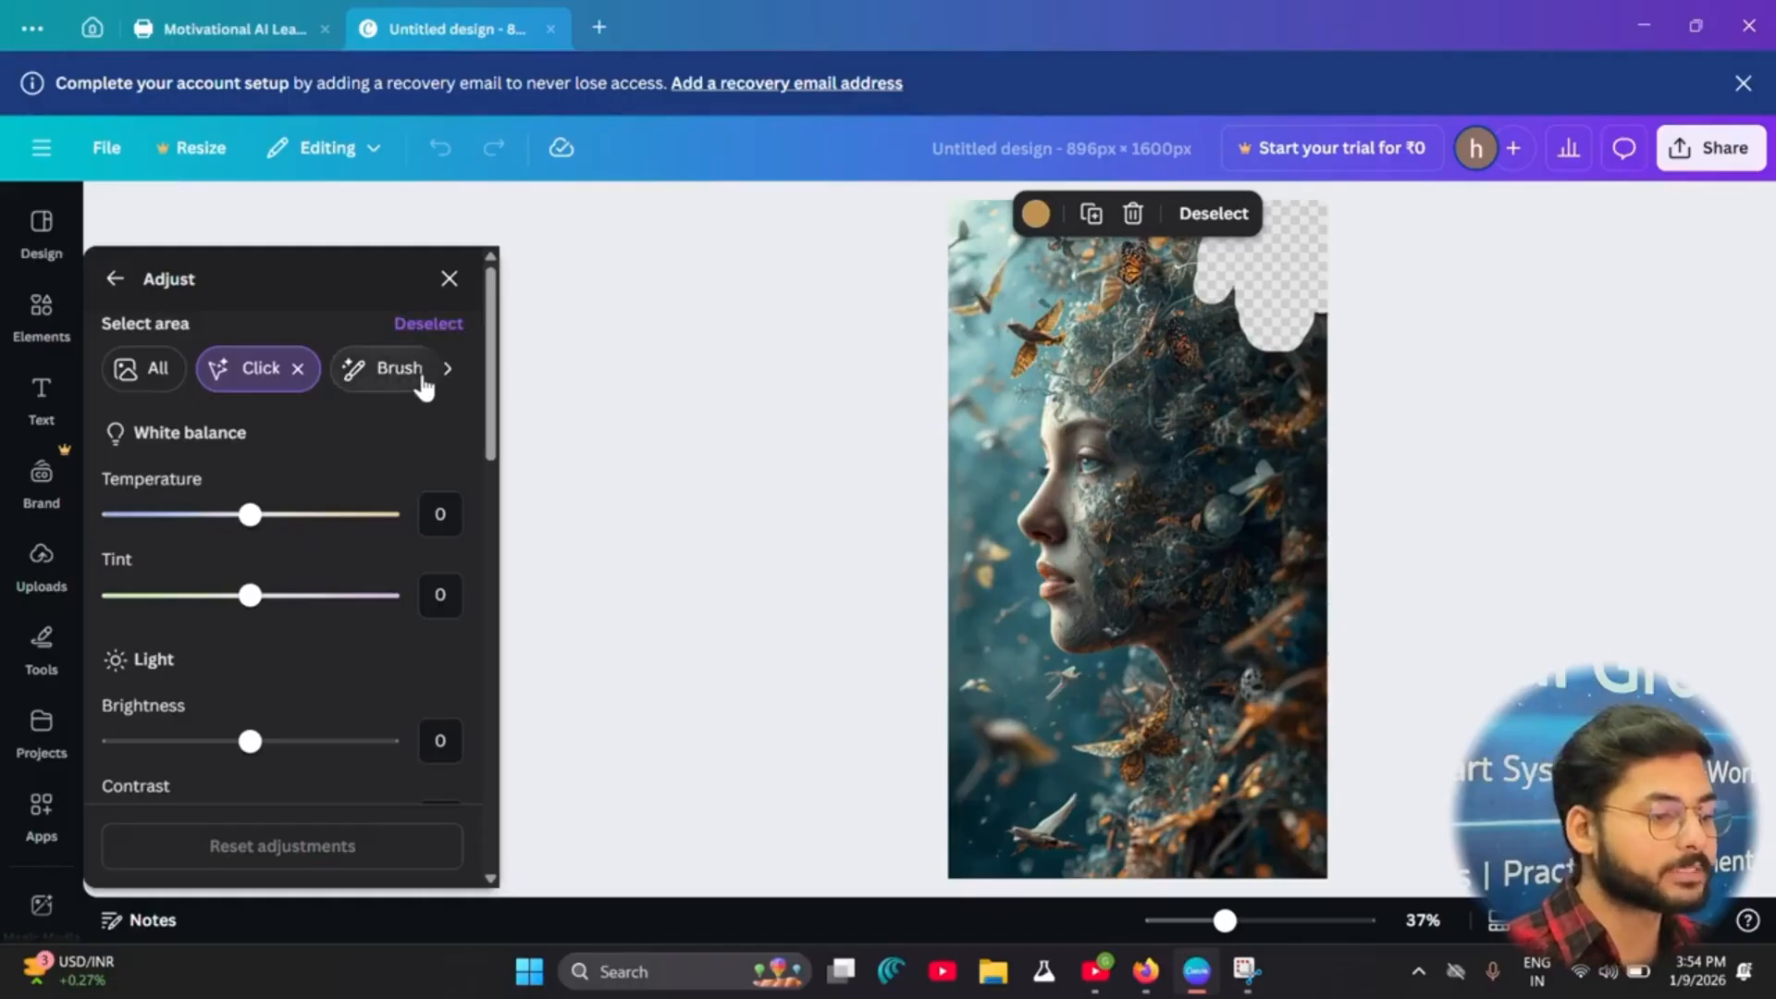
Step: Brush over the woman's head with brush size 40, then warm its temperature and set Tint to -22
{"action": "left_click", "coordinate": [447, 370]}
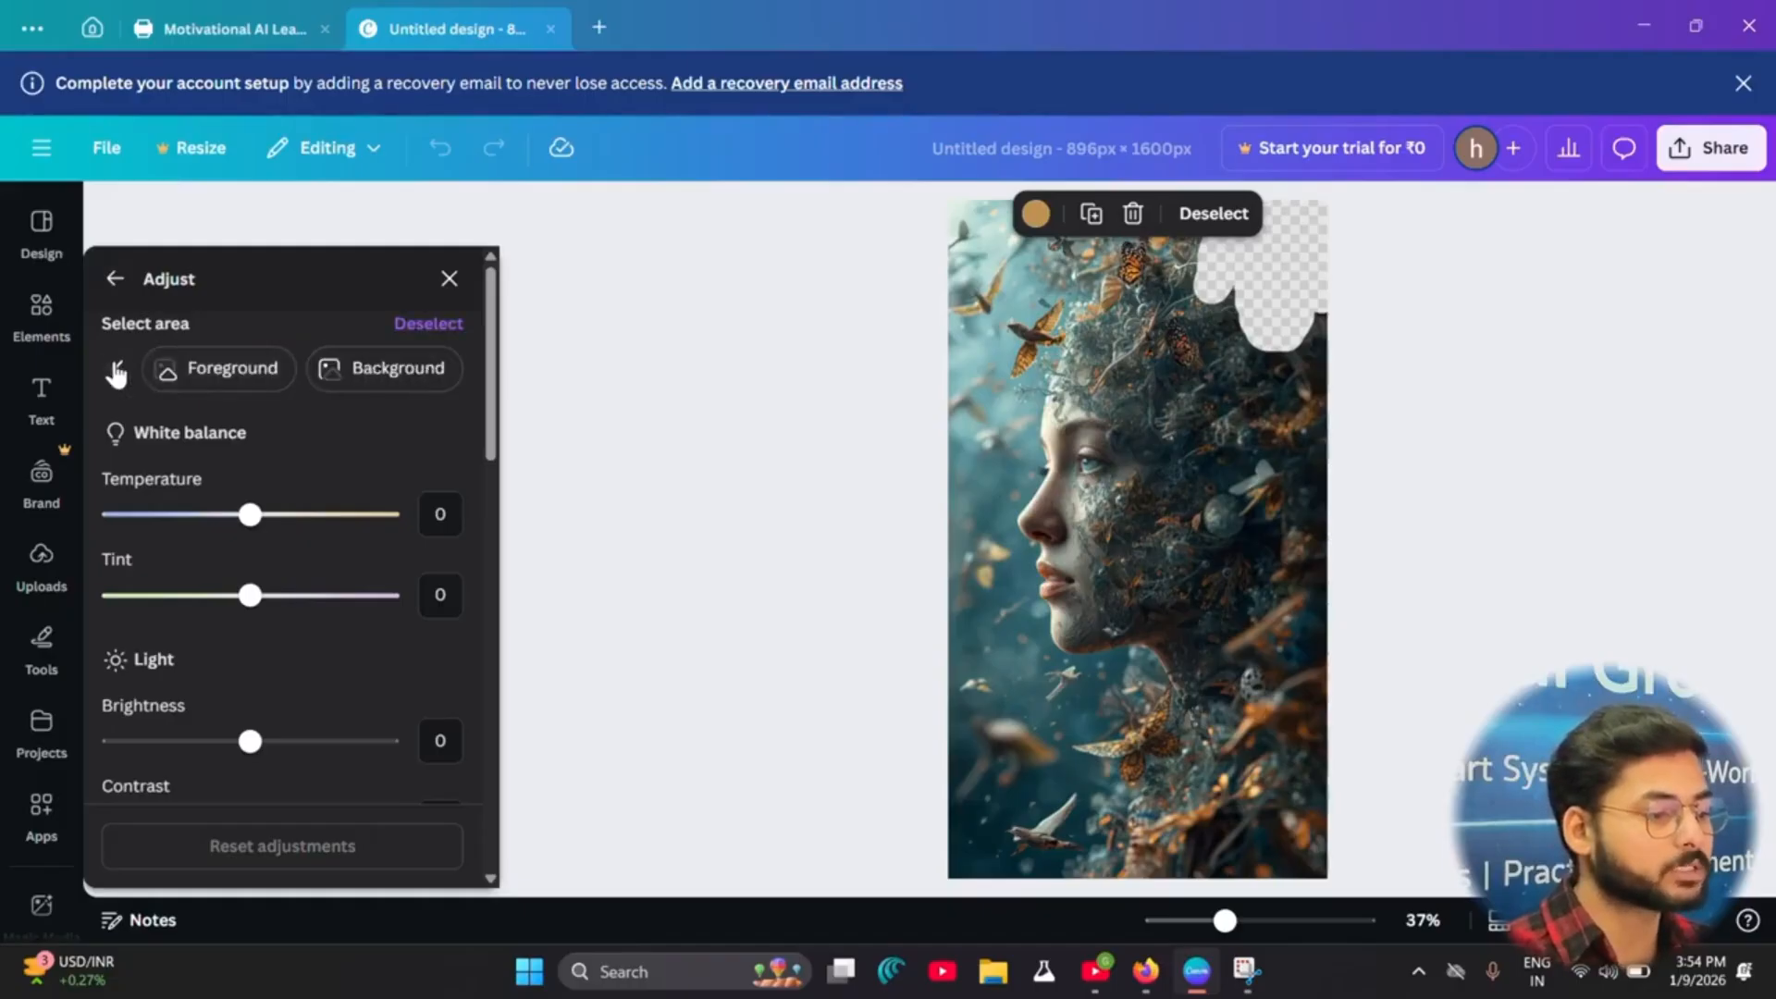
{"action": "left_click", "coordinate": [111, 370]}
{"action": "left_click", "coordinate": [369, 369]}
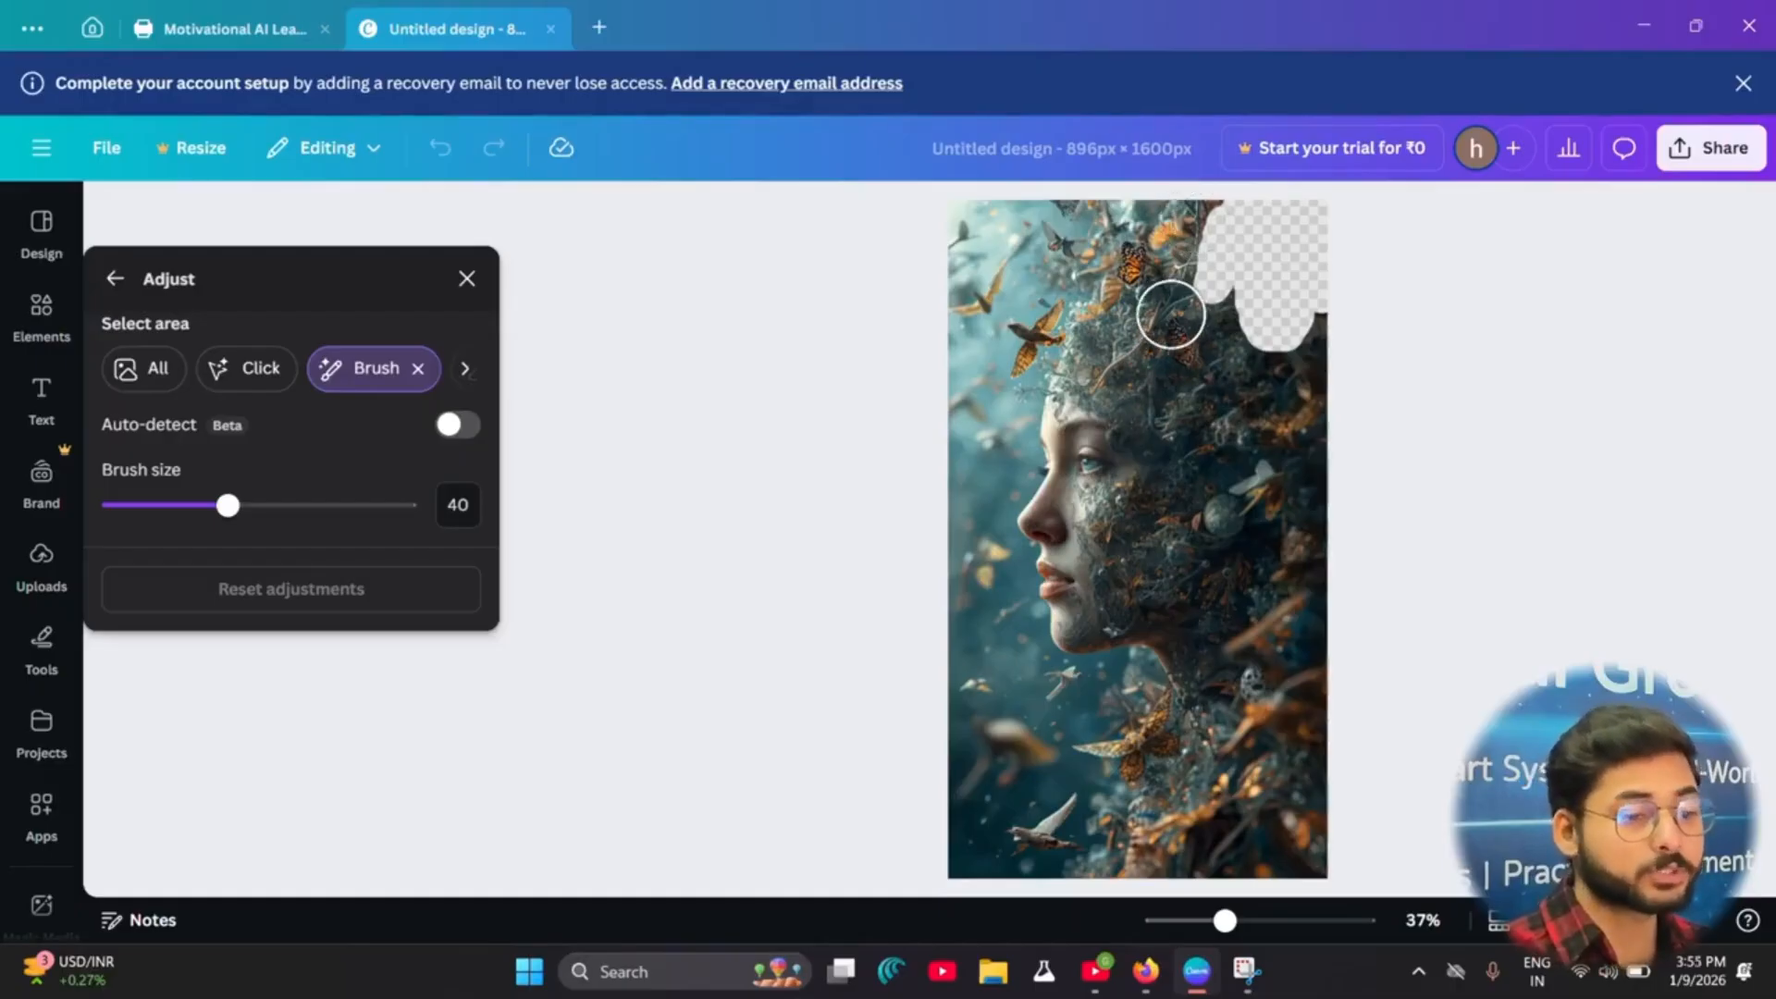
{"action": "mouse_move", "coordinate": [1170, 313]}
{"action": "left_mouse_down"}
{"action": "mouse_move", "coordinate": [1087, 360]}
{"action": "mouse_move", "coordinate": [1067, 395]}
{"action": "mouse_move", "coordinate": [1056, 558]}
{"action": "mouse_move", "coordinate": [1080, 620]}
{"action": "mouse_move", "coordinate": [1178, 605]}
{"action": "mouse_move", "coordinate": [1120, 509]}
{"action": "mouse_move", "coordinate": [1114, 421]}
{"action": "mouse_move", "coordinate": [1187, 354]}
{"action": "mouse_move", "coordinate": [1201, 360]}
{"action": "mouse_move", "coordinate": [1160, 503]}
{"action": "mouse_move", "coordinate": [1185, 575]}
{"action": "mouse_move", "coordinate": [1250, 353]}
{"action": "mouse_move", "coordinate": [1274, 545]}
{"action": "mouse_move", "coordinate": [1312, 323]}
{"action": "mouse_move", "coordinate": [1299, 595]}
{"action": "mouse_move", "coordinate": [1155, 617]}
{"action": "mouse_move", "coordinate": [1309, 602]}
{"action": "left_mouse_up"}
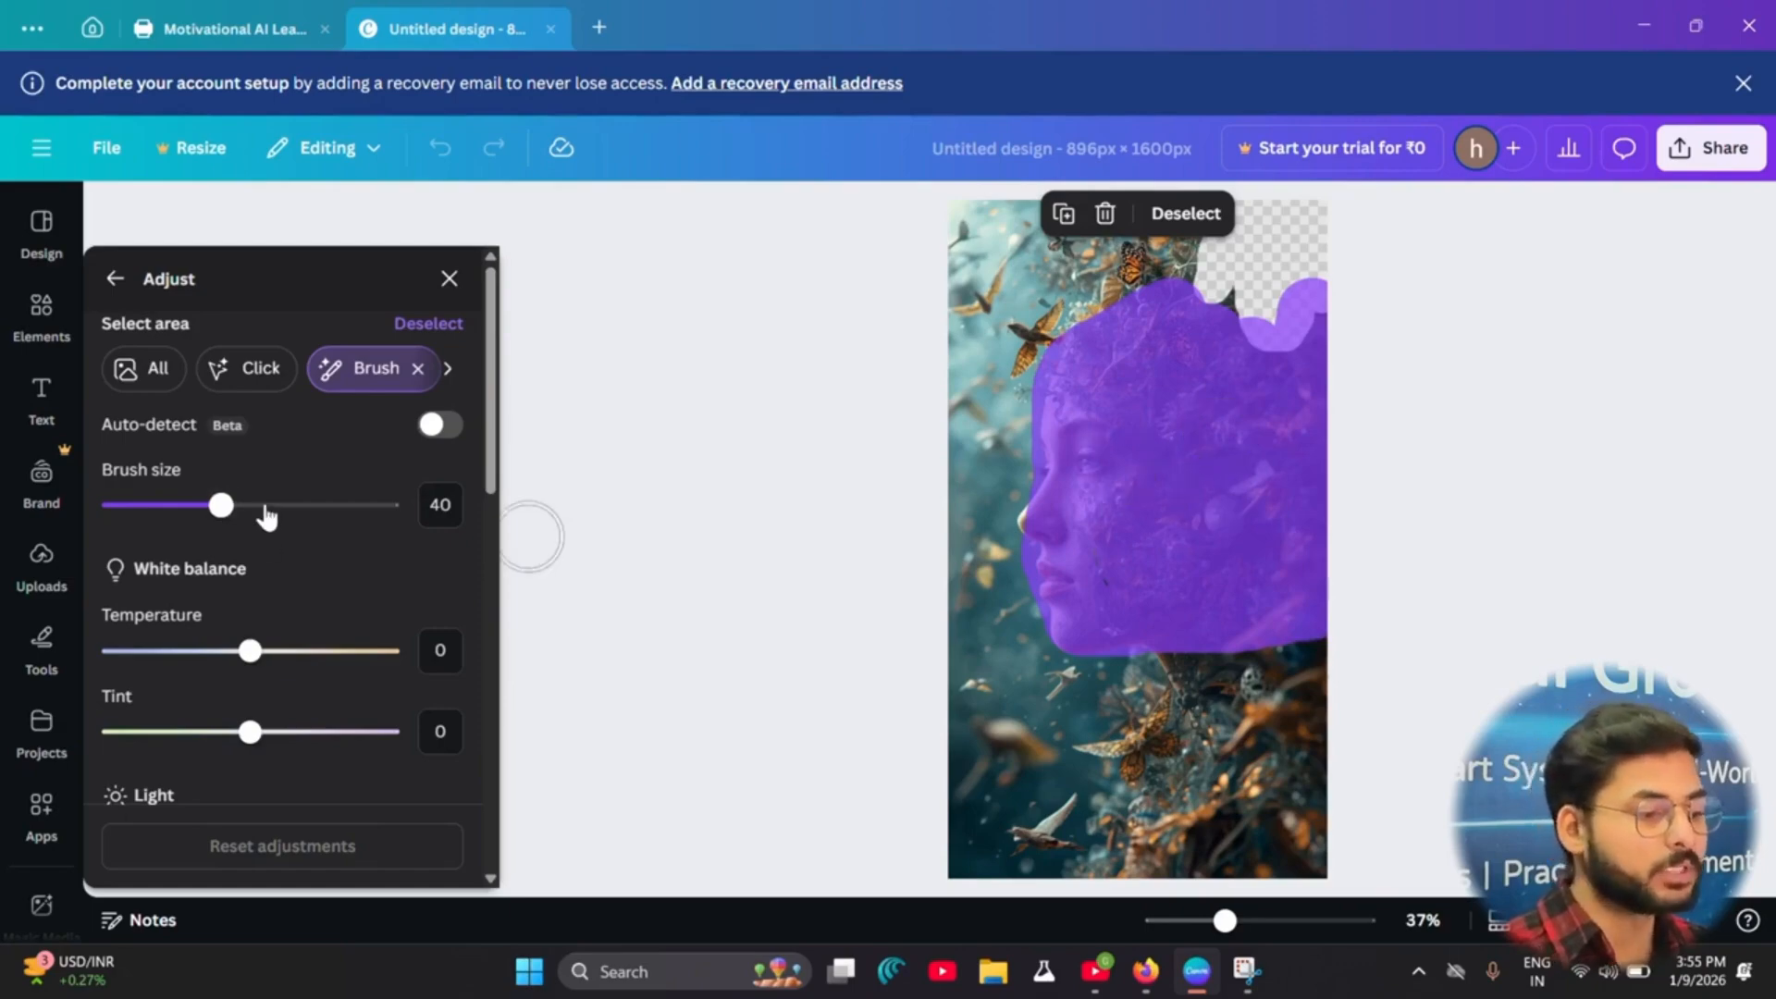
{"action": "mouse_move", "coordinate": [246, 653]}
{"action": "left_mouse_down"}
{"action": "mouse_move", "coordinate": [402, 660]}
{"action": "mouse_move", "coordinate": [252, 685]}
{"action": "left_mouse_up"}
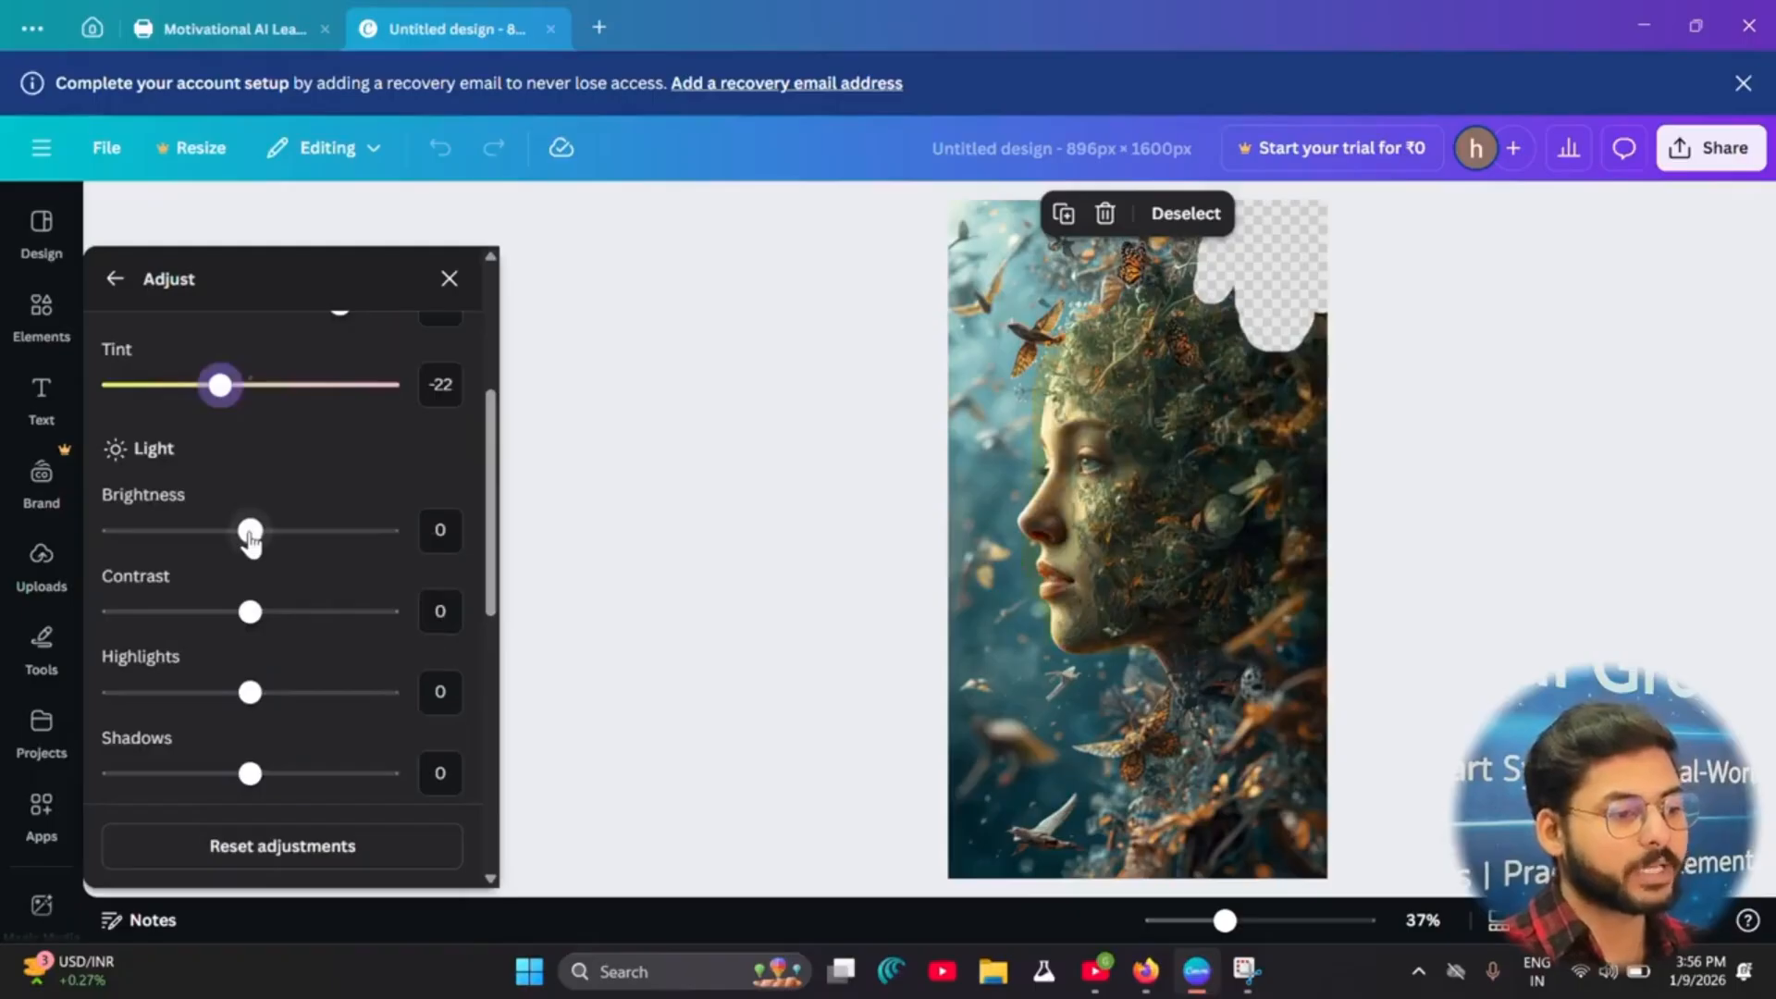
Step: Set the brushed area's Brightness to 100 and Shadows to 20, and raise its contrast slightly
{"action": "left_click_drag", "start_coordinate": [251, 543], "coordinate": [393, 555]}
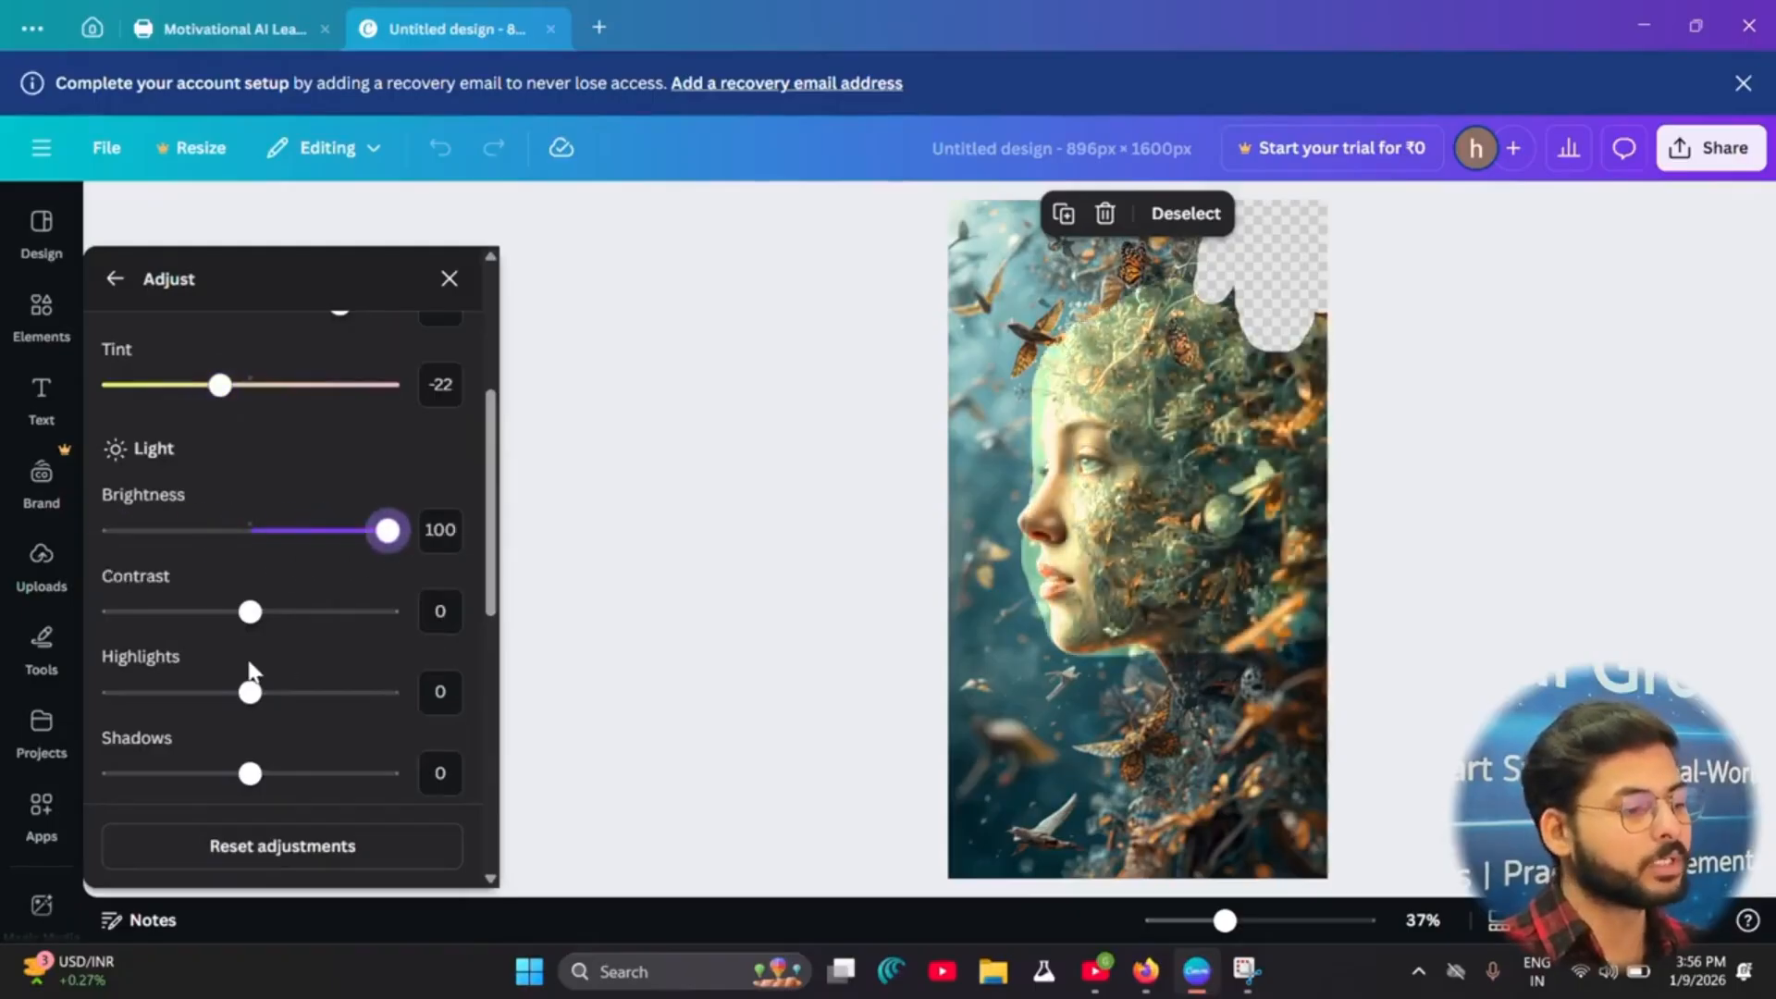
{"action": "mouse_move", "coordinate": [249, 612]}
{"action": "left_mouse_down"}
{"action": "mouse_move", "coordinate": [456, 618]}
{"action": "mouse_move", "coordinate": [282, 611]}
{"action": "left_mouse_up"}
{"action": "scroll", "coordinate": [218, 366], "scroll_direction": "down", "scroll_amount": 4}
{"action": "mouse_move", "coordinate": [250, 347]}
{"action": "left_mouse_down"}
{"action": "mouse_move", "coordinate": [262, 354]}
{"action": "mouse_move", "coordinate": [171, 357]}
{"action": "mouse_move", "coordinate": [250, 347]}
{"action": "left_mouse_up"}
{"action": "mouse_move", "coordinate": [249, 426]}
{"action": "left_mouse_down"}
{"action": "mouse_move", "coordinate": [229, 427]}
{"action": "mouse_move", "coordinate": [385, 444]}
{"action": "mouse_move", "coordinate": [163, 435]}
{"action": "mouse_move", "coordinate": [277, 427]}
{"action": "left_mouse_up"}
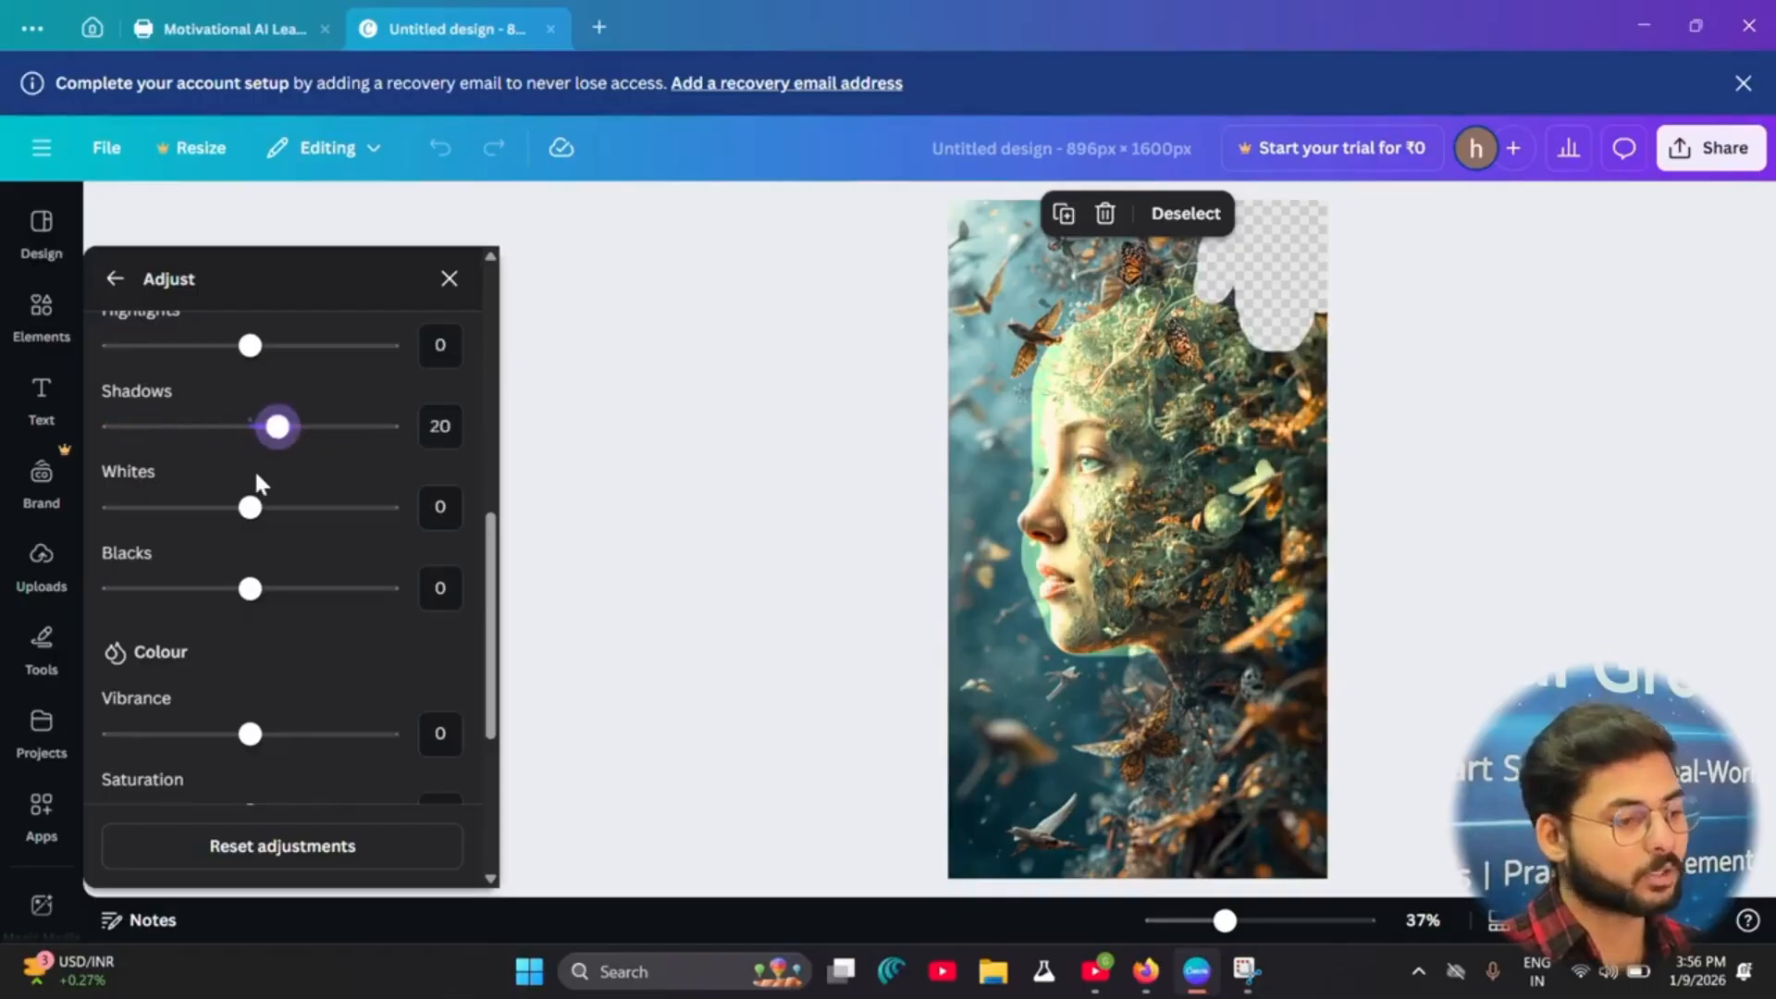
{"action": "scroll", "coordinate": [252, 647], "scroll_direction": "down", "scroll_amount": 4}
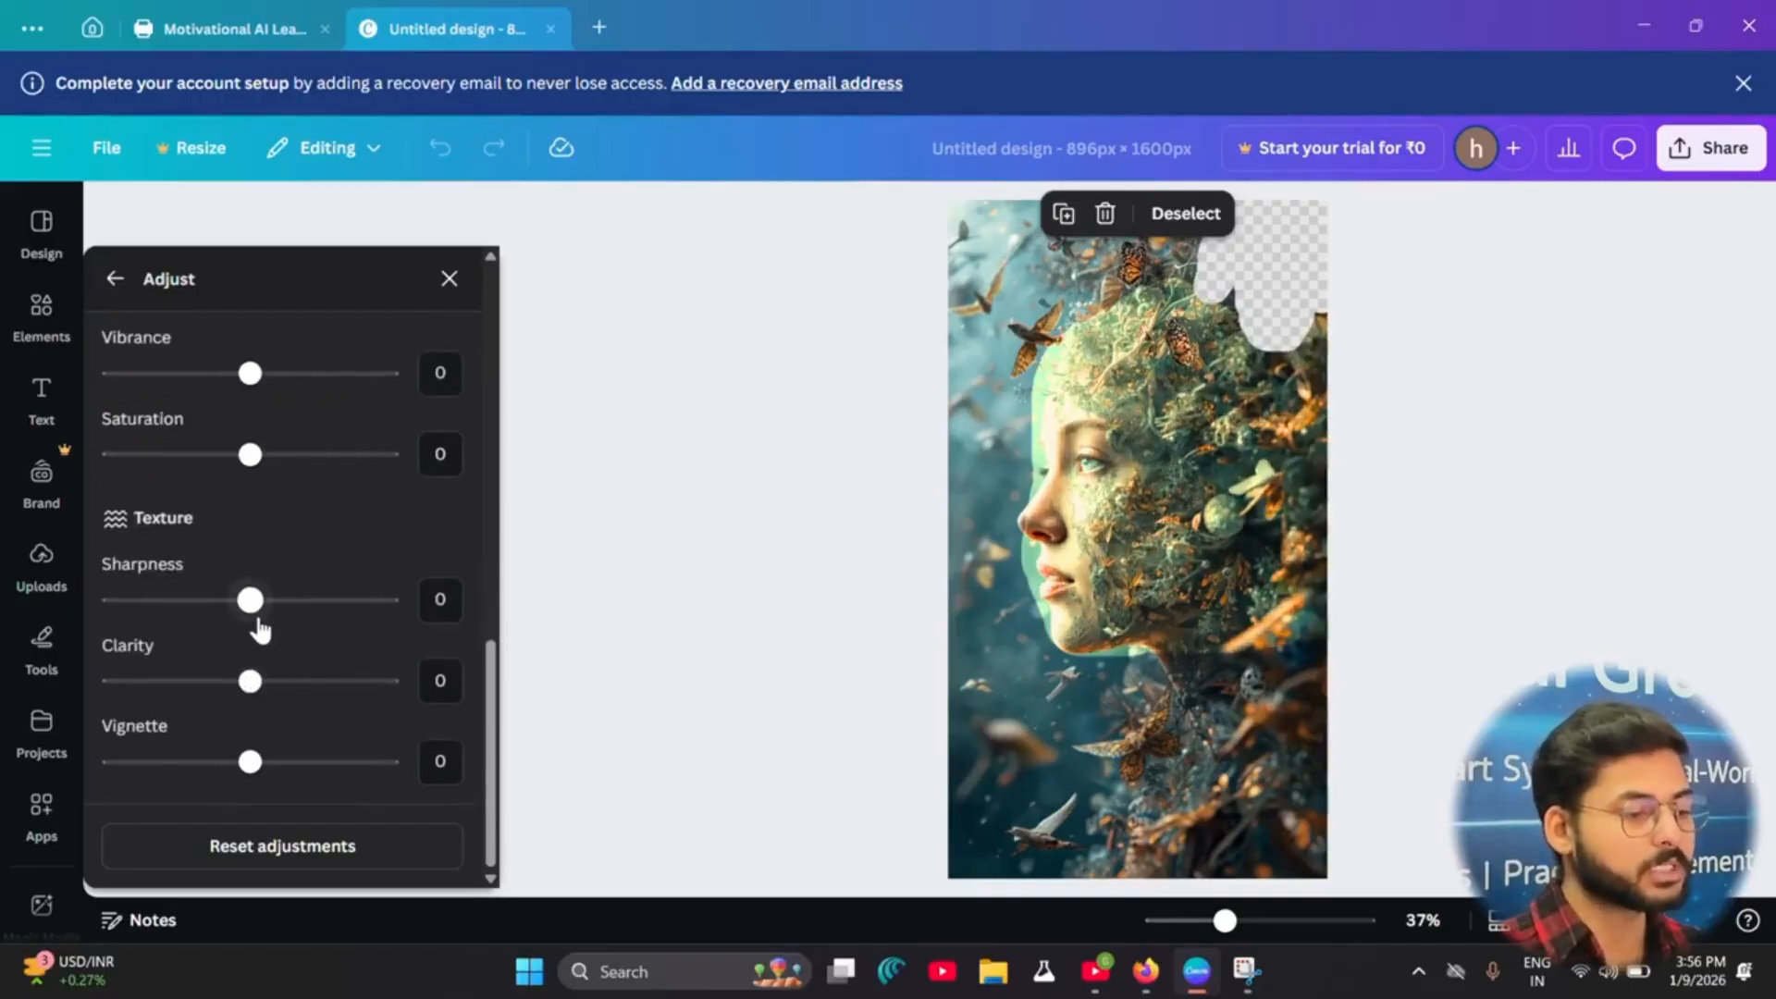
{"action": "scroll", "coordinate": [302, 694], "scroll_direction": "up", "scroll_amount": 10}
Step: Select the image's foreground, set its Temperature to 68, and shift the hue of its dark teal colour towards purple
{"action": "left_click", "coordinate": [117, 280]}
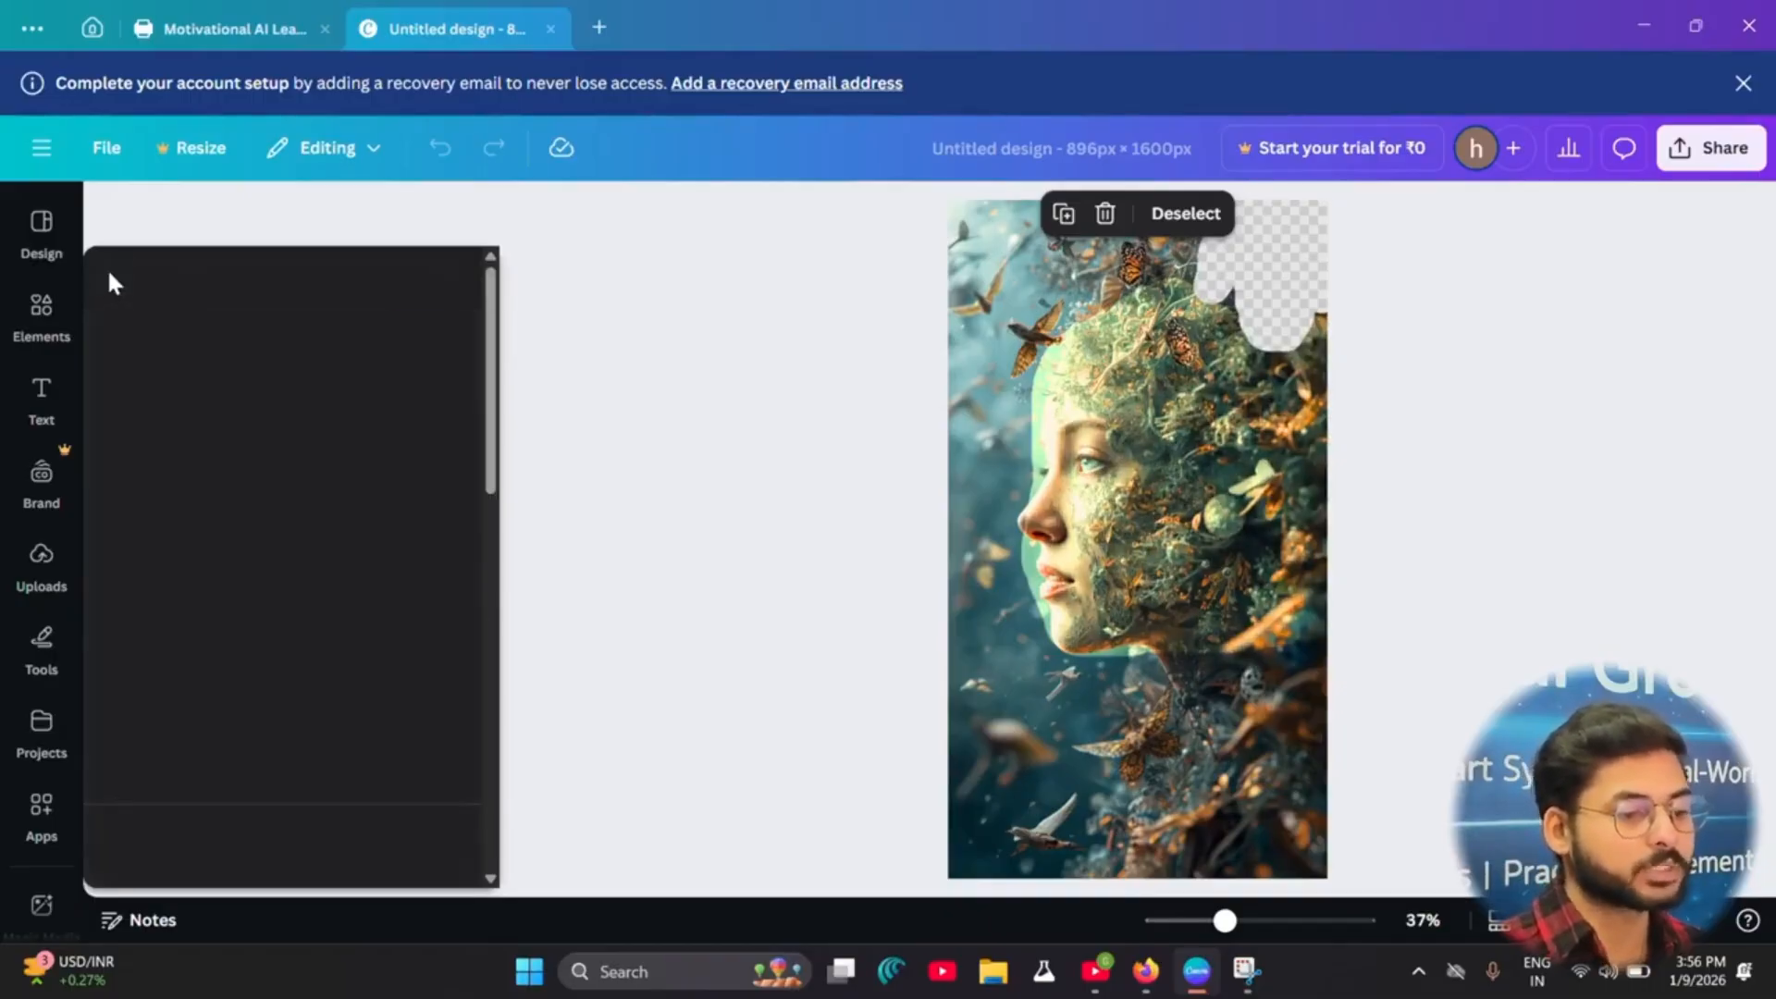
{"action": "left_click", "coordinate": [465, 388]}
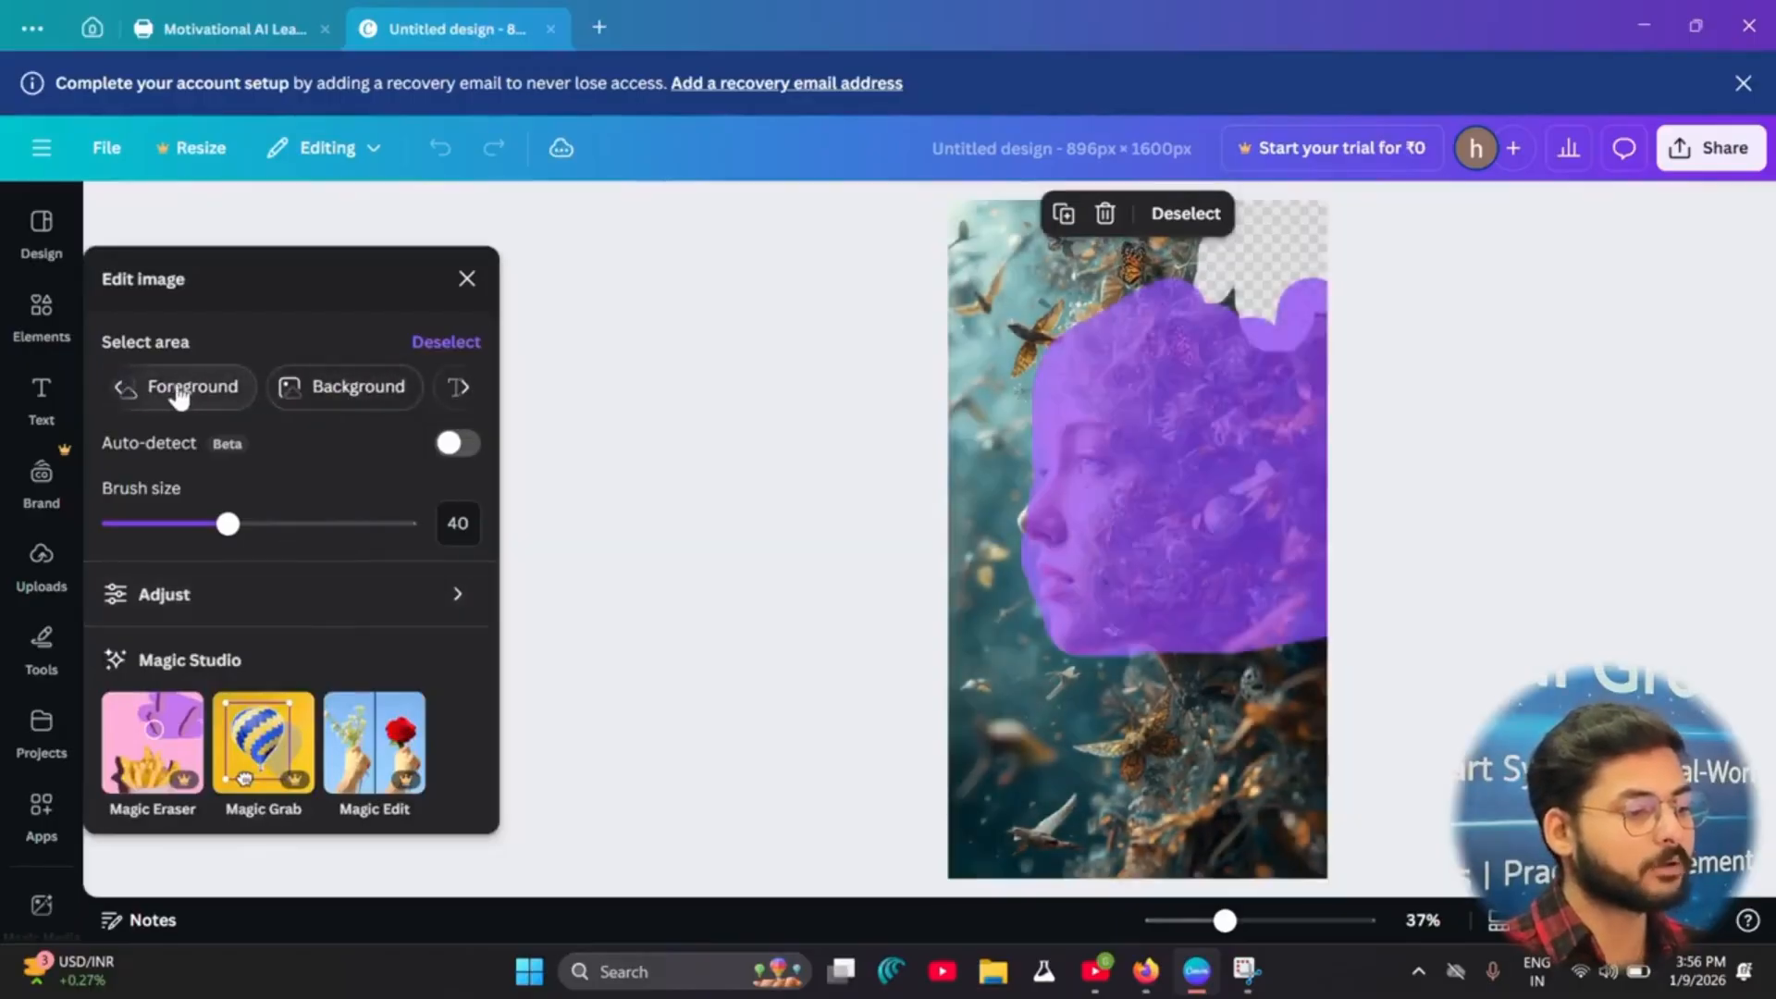
{"action": "left_click", "coordinate": [181, 392]}
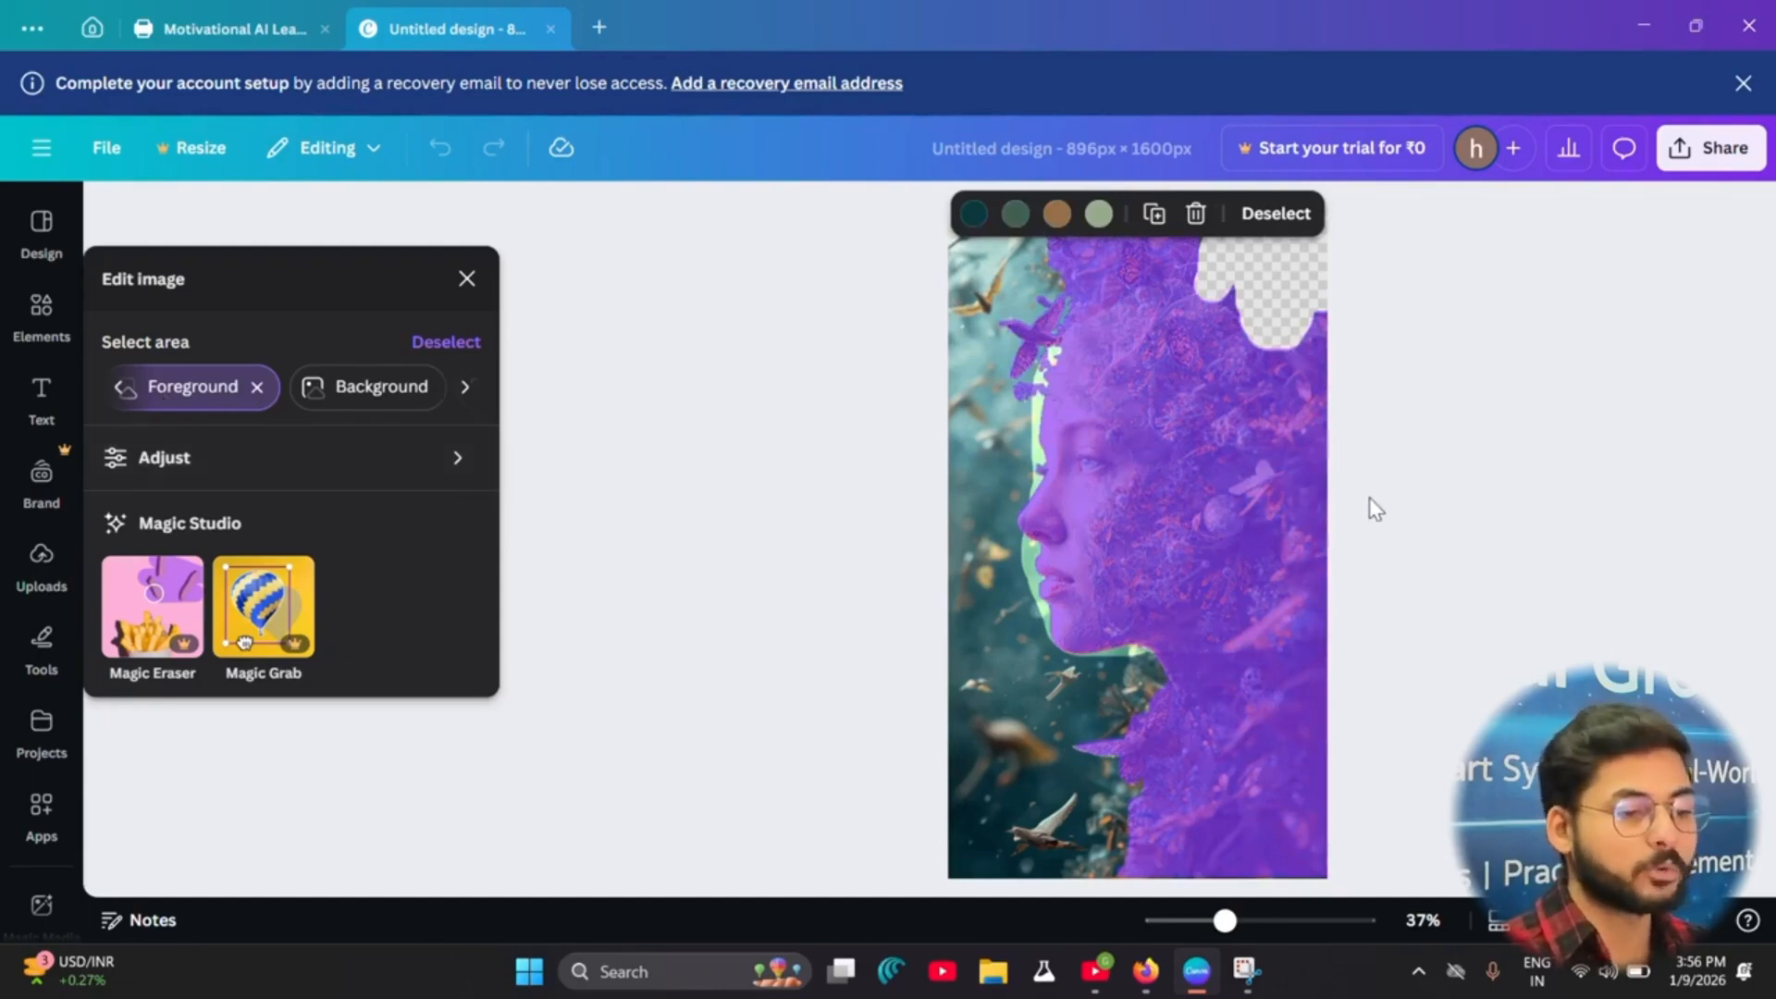
{"action": "left_click", "coordinate": [438, 468]}
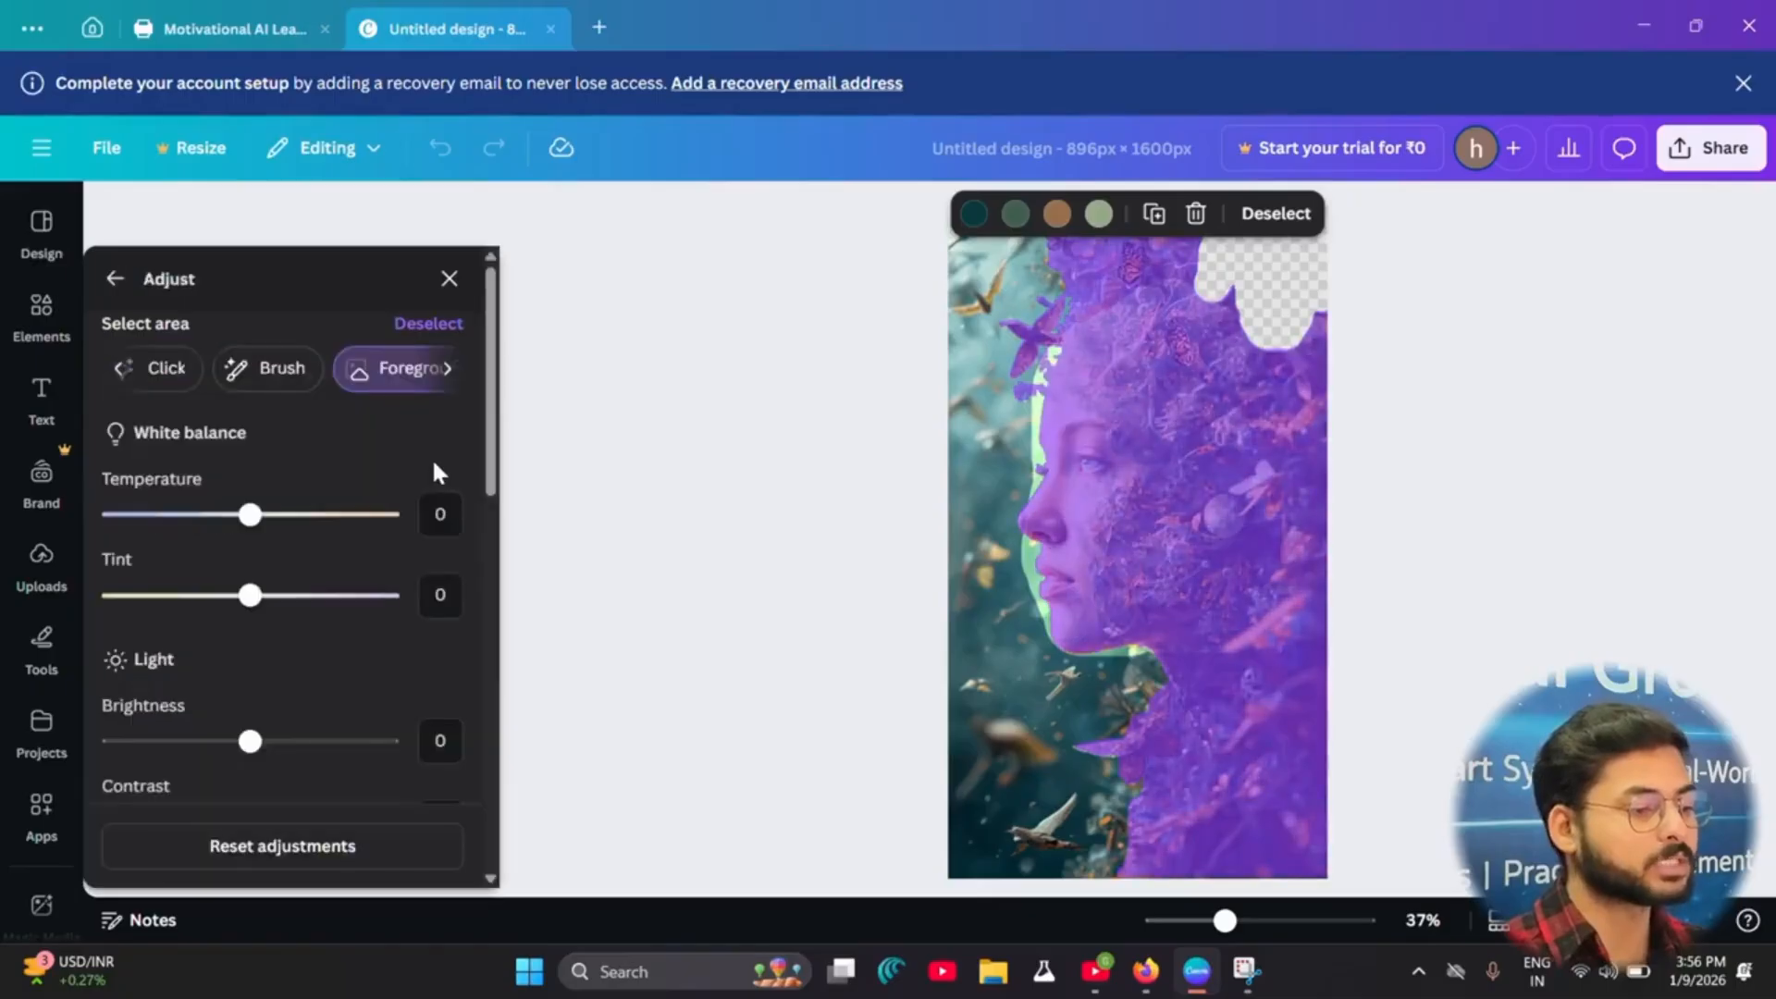
{"action": "left_click_drag", "start_coordinate": [249, 515], "coordinate": [345, 544]}
{"action": "scroll", "coordinate": [337, 703], "scroll_direction": "down", "scroll_amount": 6}
{"action": "left_click_drag", "start_coordinate": [249, 597], "coordinate": [148, 598]}
{"action": "scroll", "coordinate": [267, 837], "scroll_direction": "down", "scroll_amount": 4}
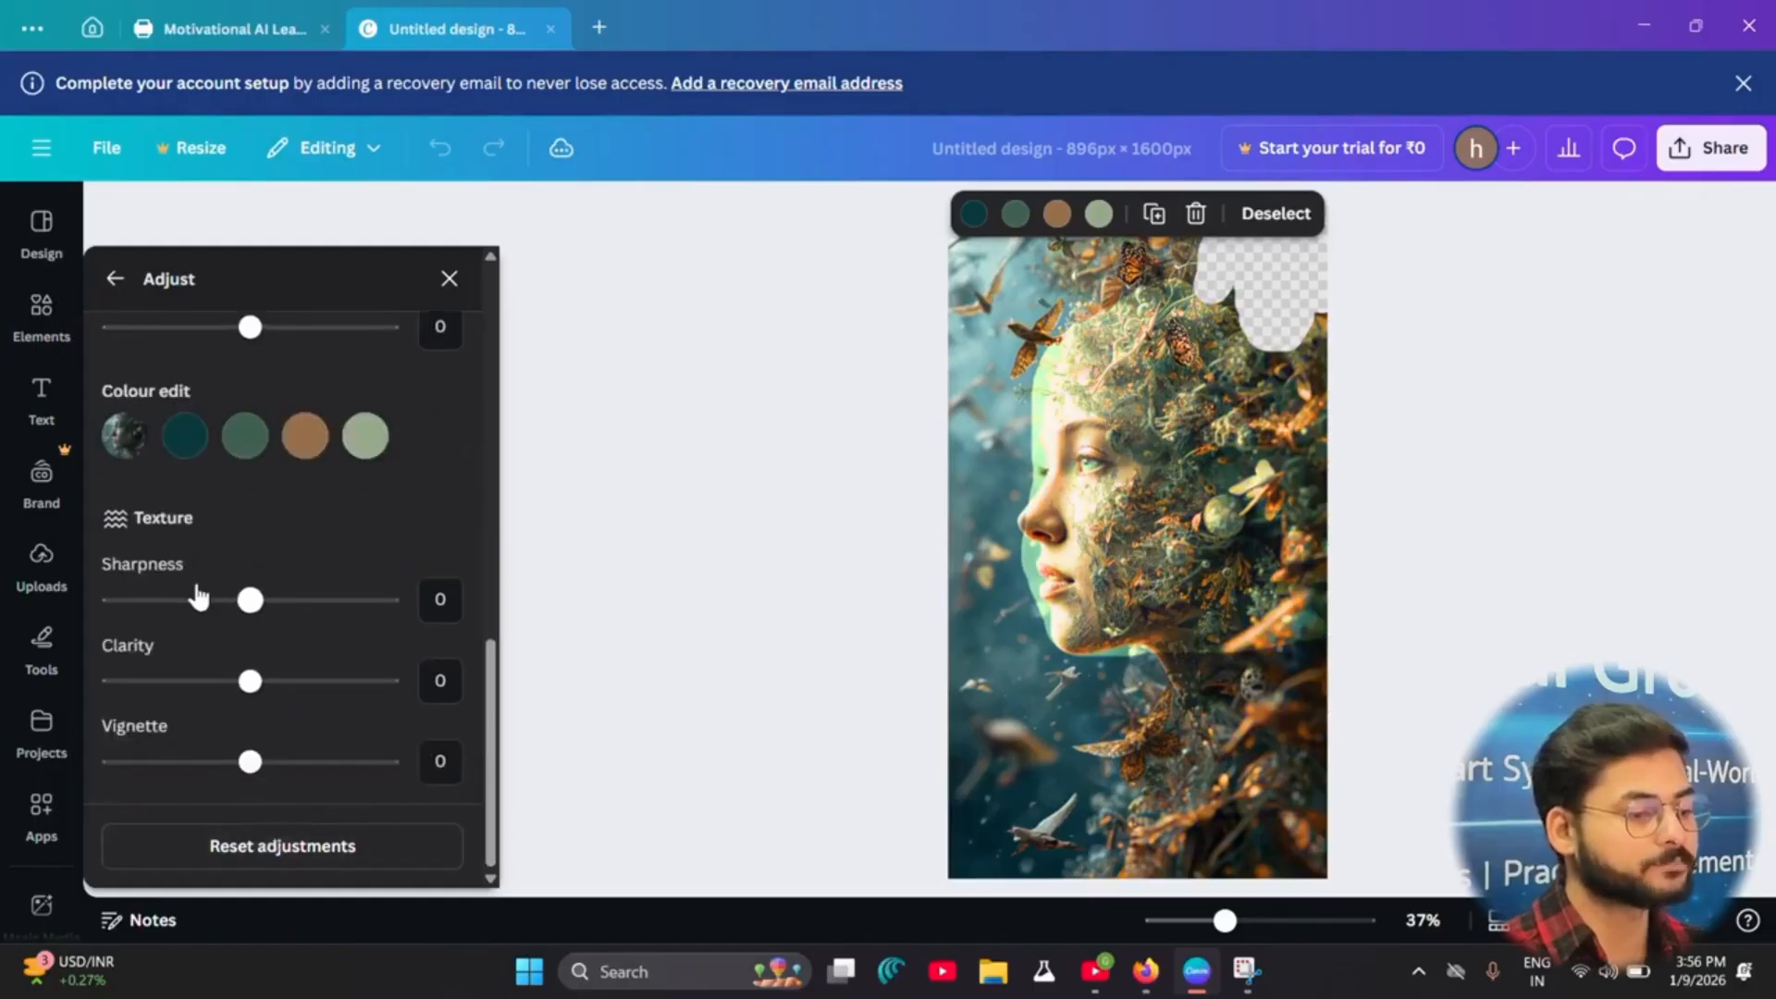
{"action": "left_click", "coordinate": [186, 439]}
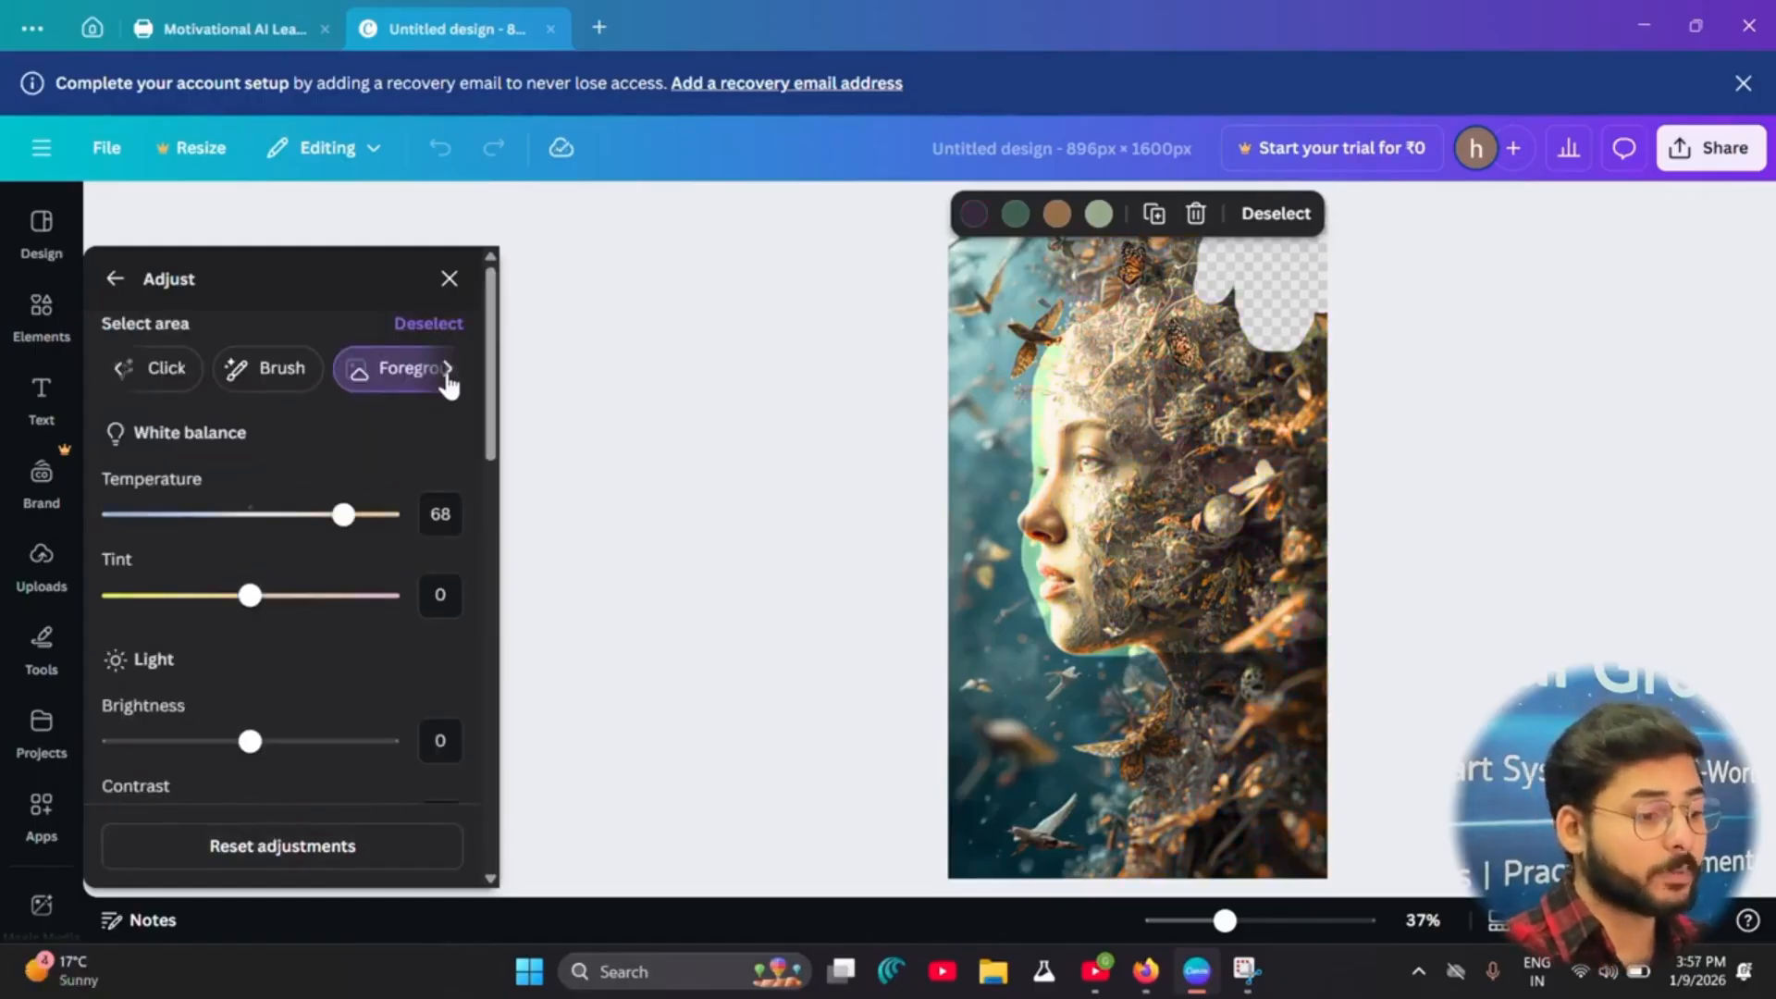
Step: Select the image's background and shift the hue of its teal colour
{"action": "left_click", "coordinate": [447, 370]}
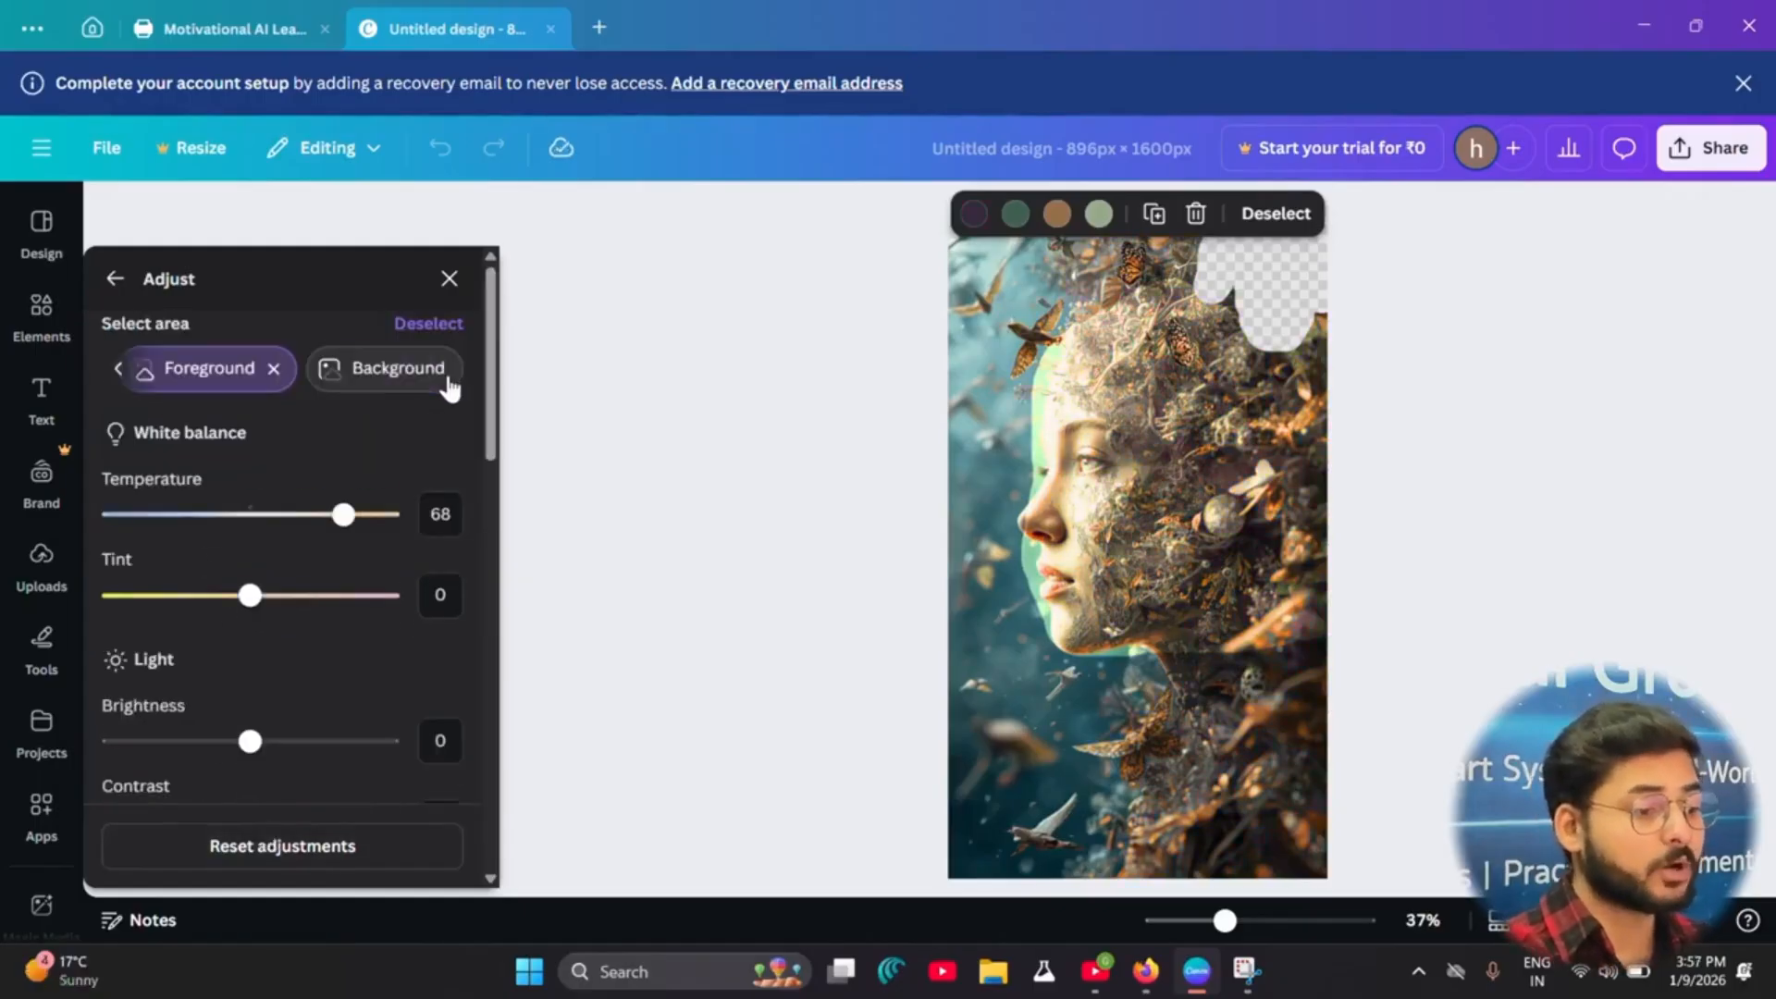
{"action": "left_click", "coordinate": [375, 370]}
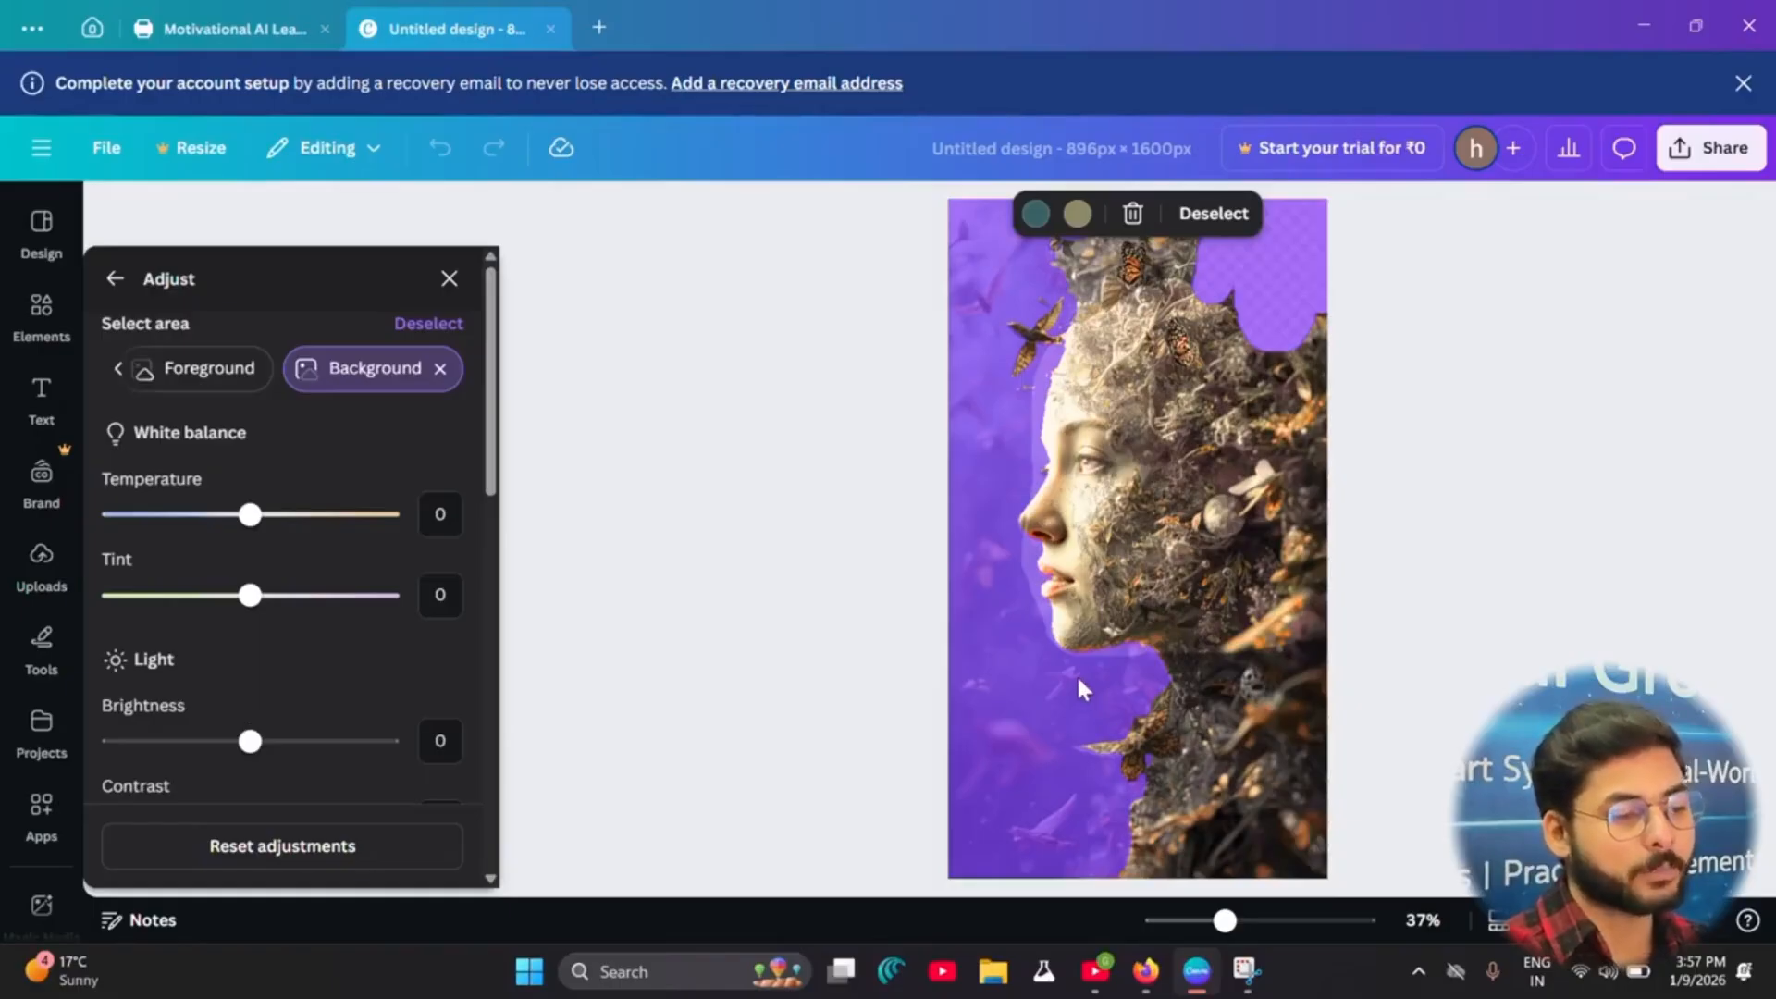
{"action": "scroll", "coordinate": [280, 629], "scroll_direction": "down", "scroll_amount": 10}
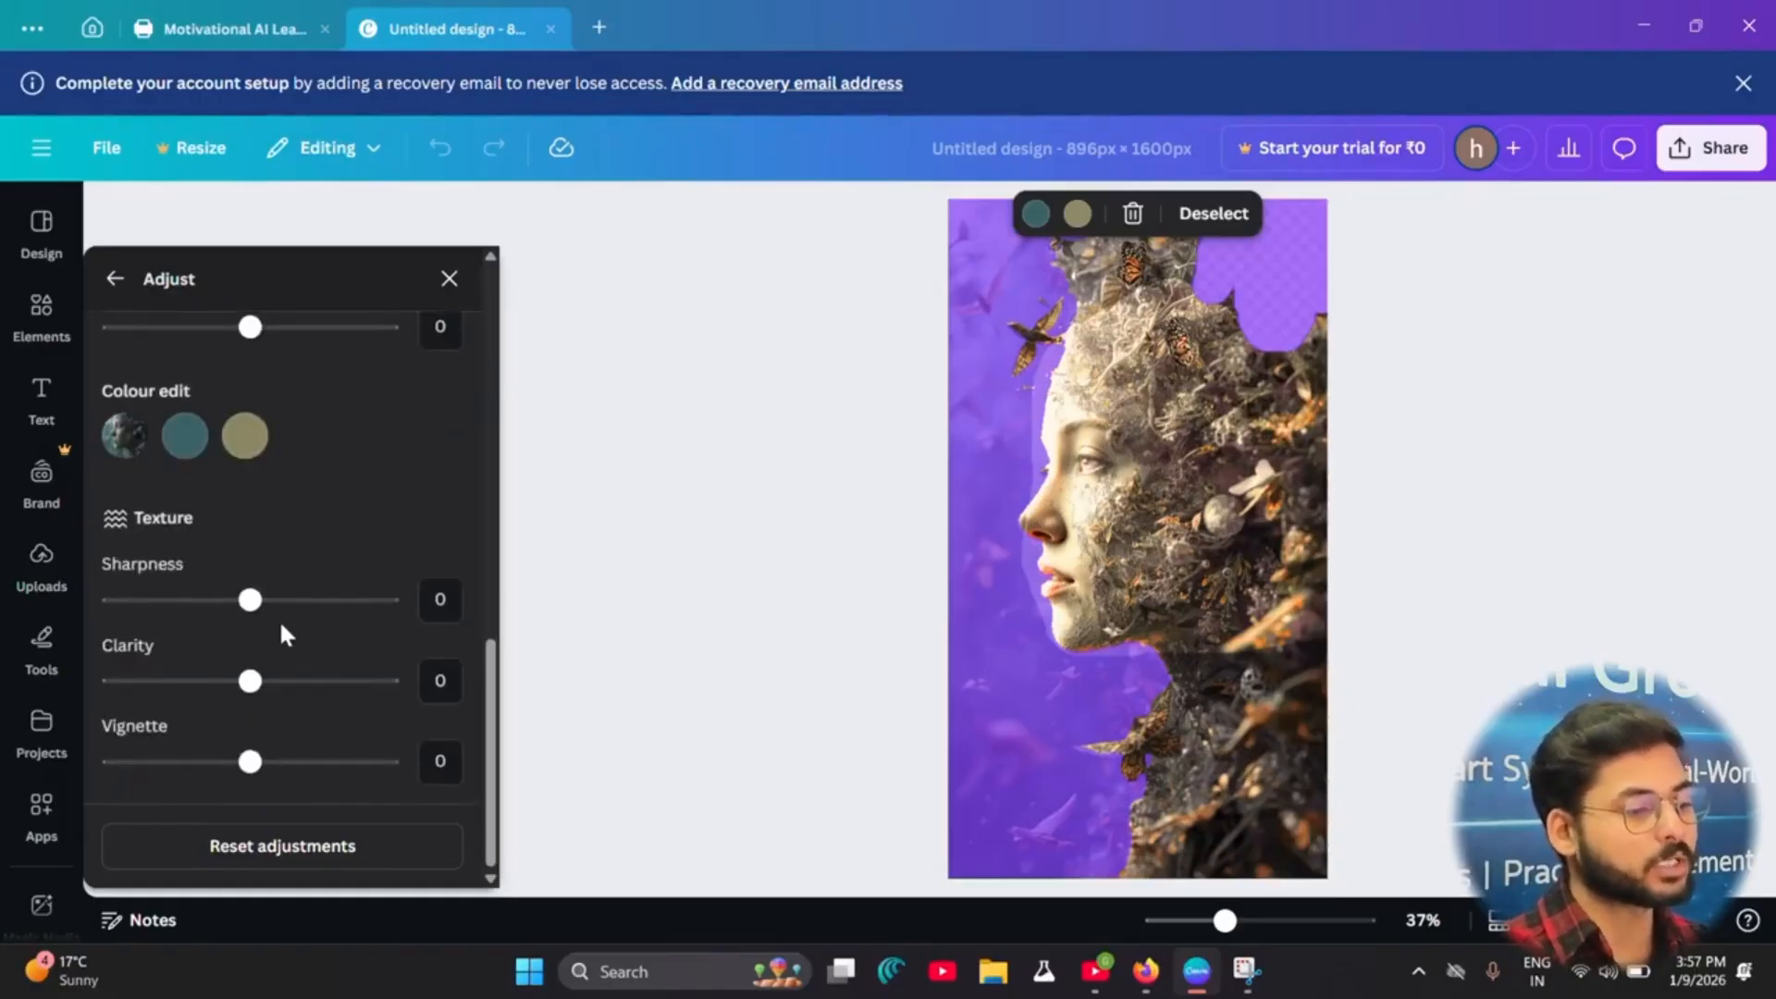
{"action": "left_click", "coordinate": [185, 435]}
{"action": "left_click", "coordinate": [248, 545]}
{"action": "left_click_drag", "start_coordinate": [355, 564], "coordinate": [408, 546]}
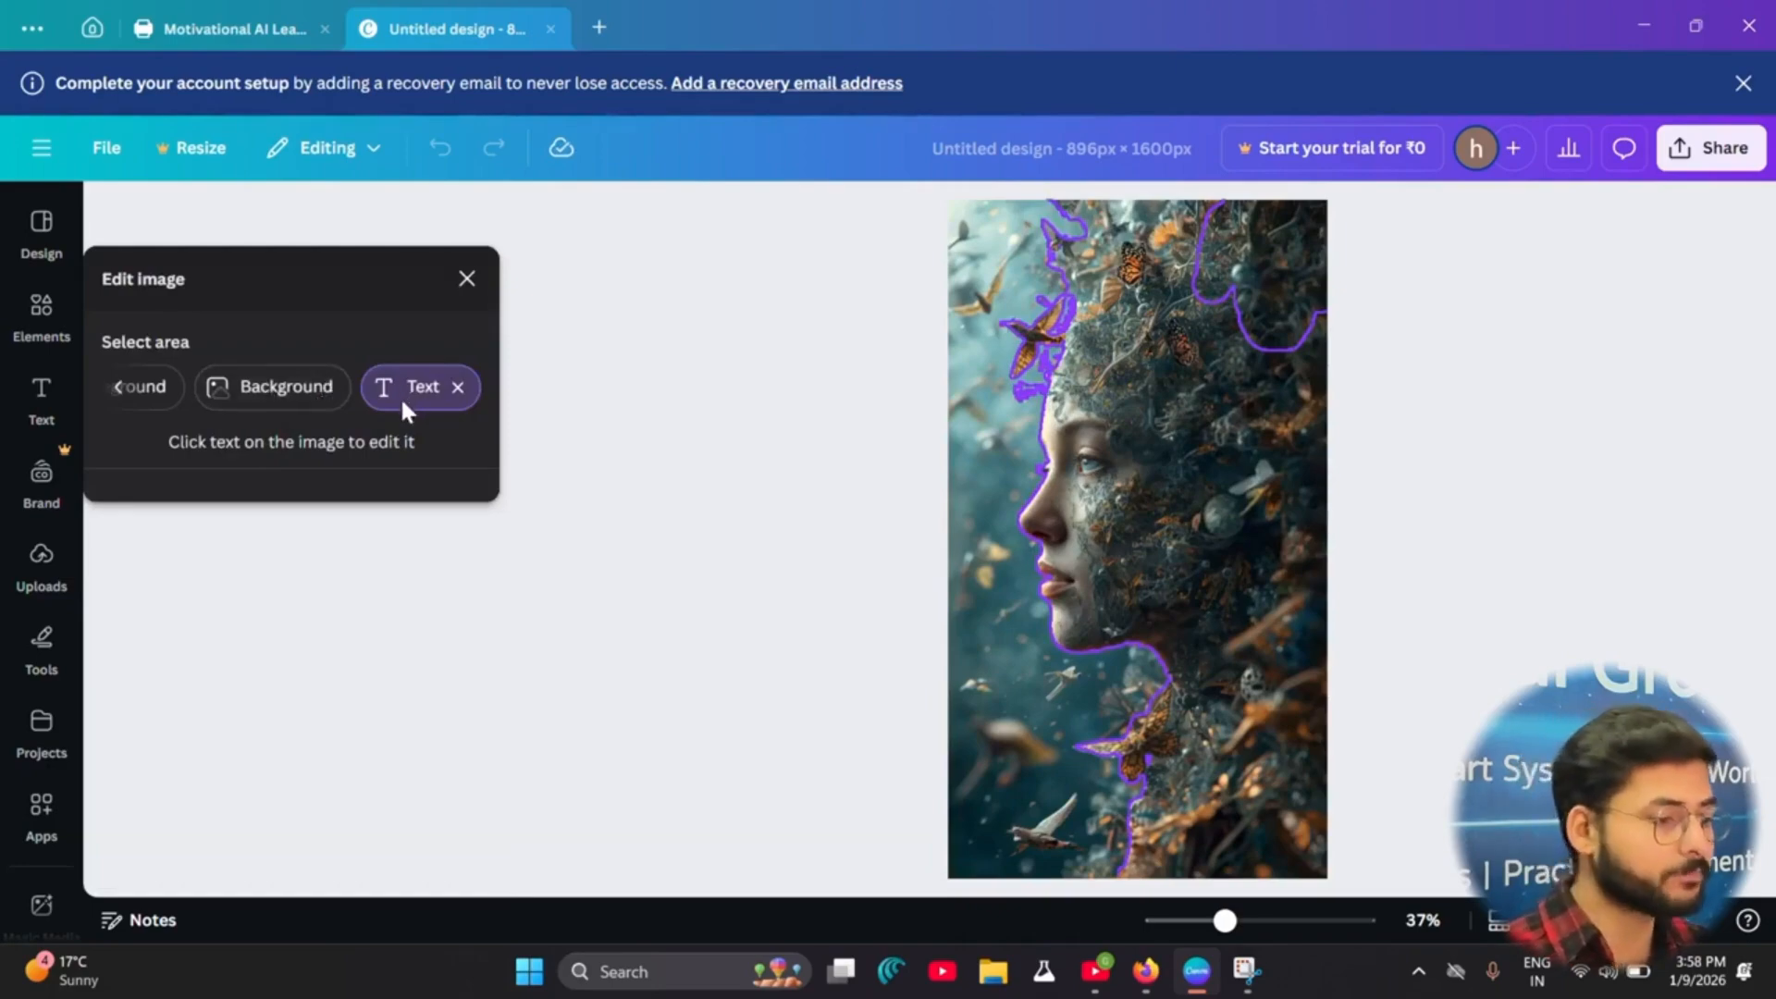
Step: Leave the text area selection and adjust the whole image's white balance to Temperature 30 and Tint -51
{"action": "left_click", "coordinate": [457, 387]}
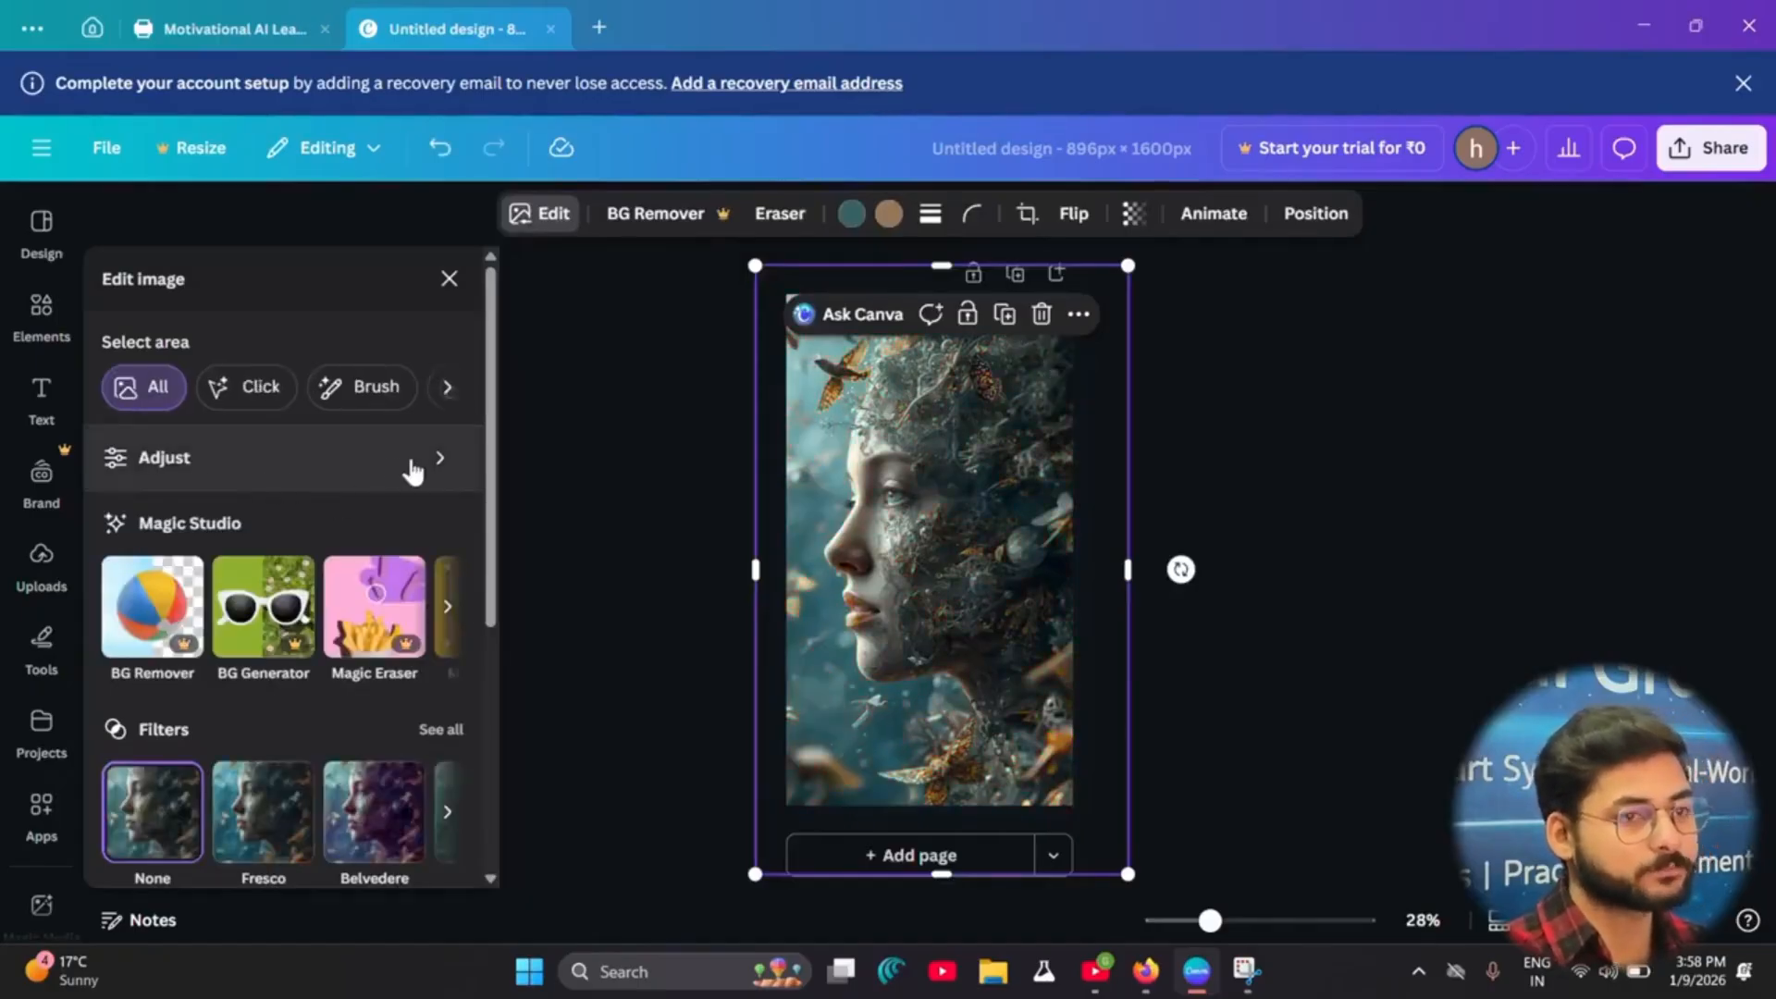
{"action": "left_click", "coordinate": [421, 470]}
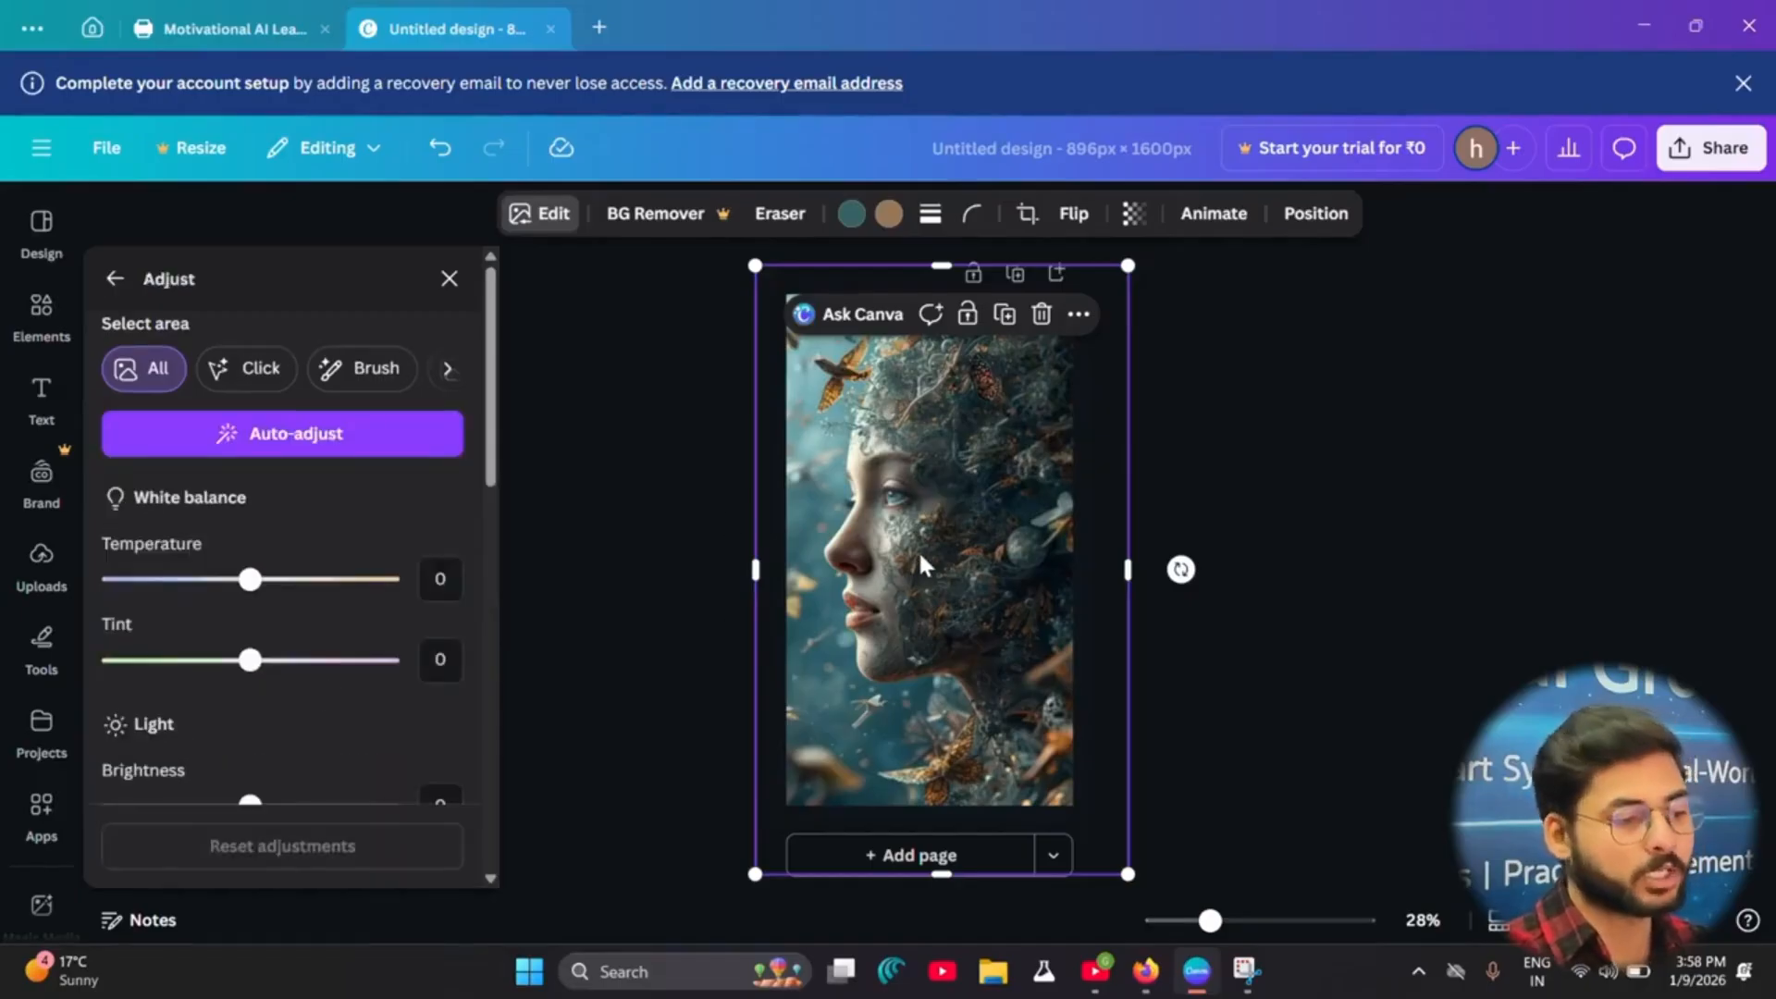
{"action": "mouse_move", "coordinate": [260, 590]}
{"action": "left_mouse_down"}
{"action": "mouse_move", "coordinate": [349, 581]}
{"action": "mouse_move", "coordinate": [147, 581]}
{"action": "mouse_move", "coordinate": [292, 581]}
{"action": "left_mouse_up"}
{"action": "left_click_drag", "start_coordinate": [254, 682], "coordinate": [181, 662]}
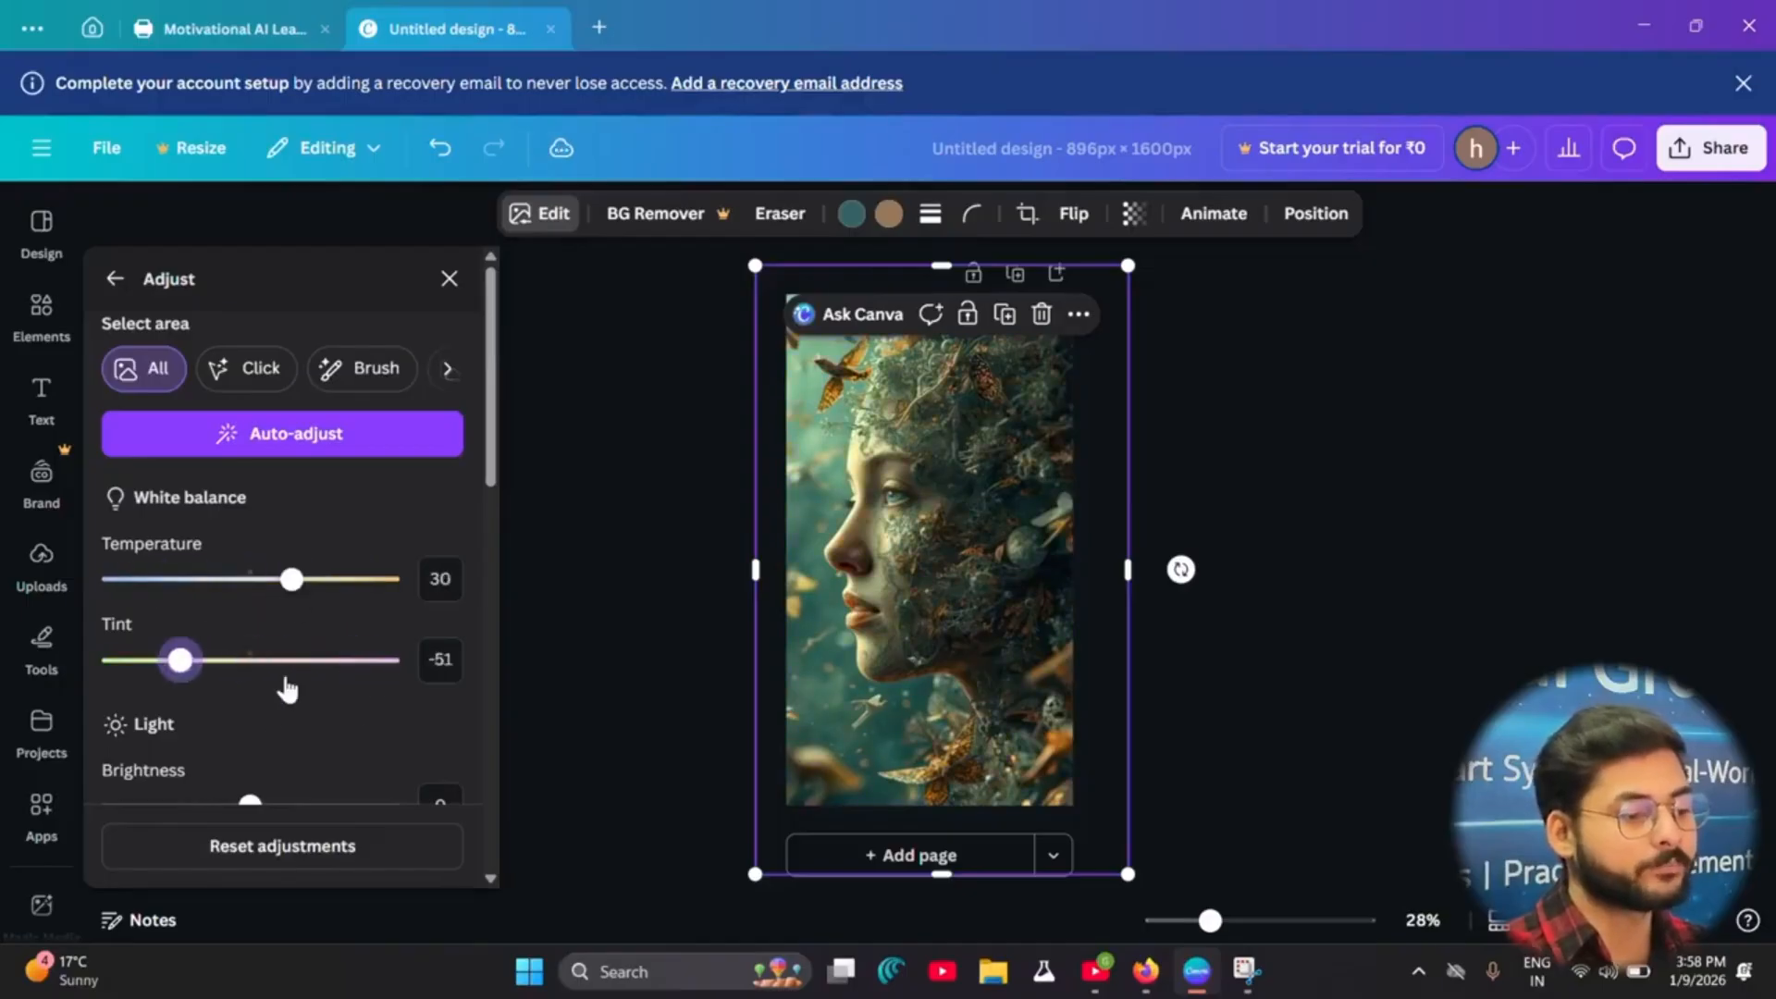
Step: Set the whole image's Shadows adjustment to 20 and leave the adjustments
{"action": "scroll", "coordinate": [286, 690], "scroll_direction": "down", "scroll_amount": 6}
{"action": "mouse_move", "coordinate": [250, 354]}
{"action": "left_mouse_down"}
{"action": "mouse_move", "coordinate": [331, 356]}
{"action": "mouse_move", "coordinate": [277, 354]}
{"action": "left_mouse_up"}
{"action": "scroll", "coordinate": [293, 757], "scroll_direction": "down", "scroll_amount": 5}
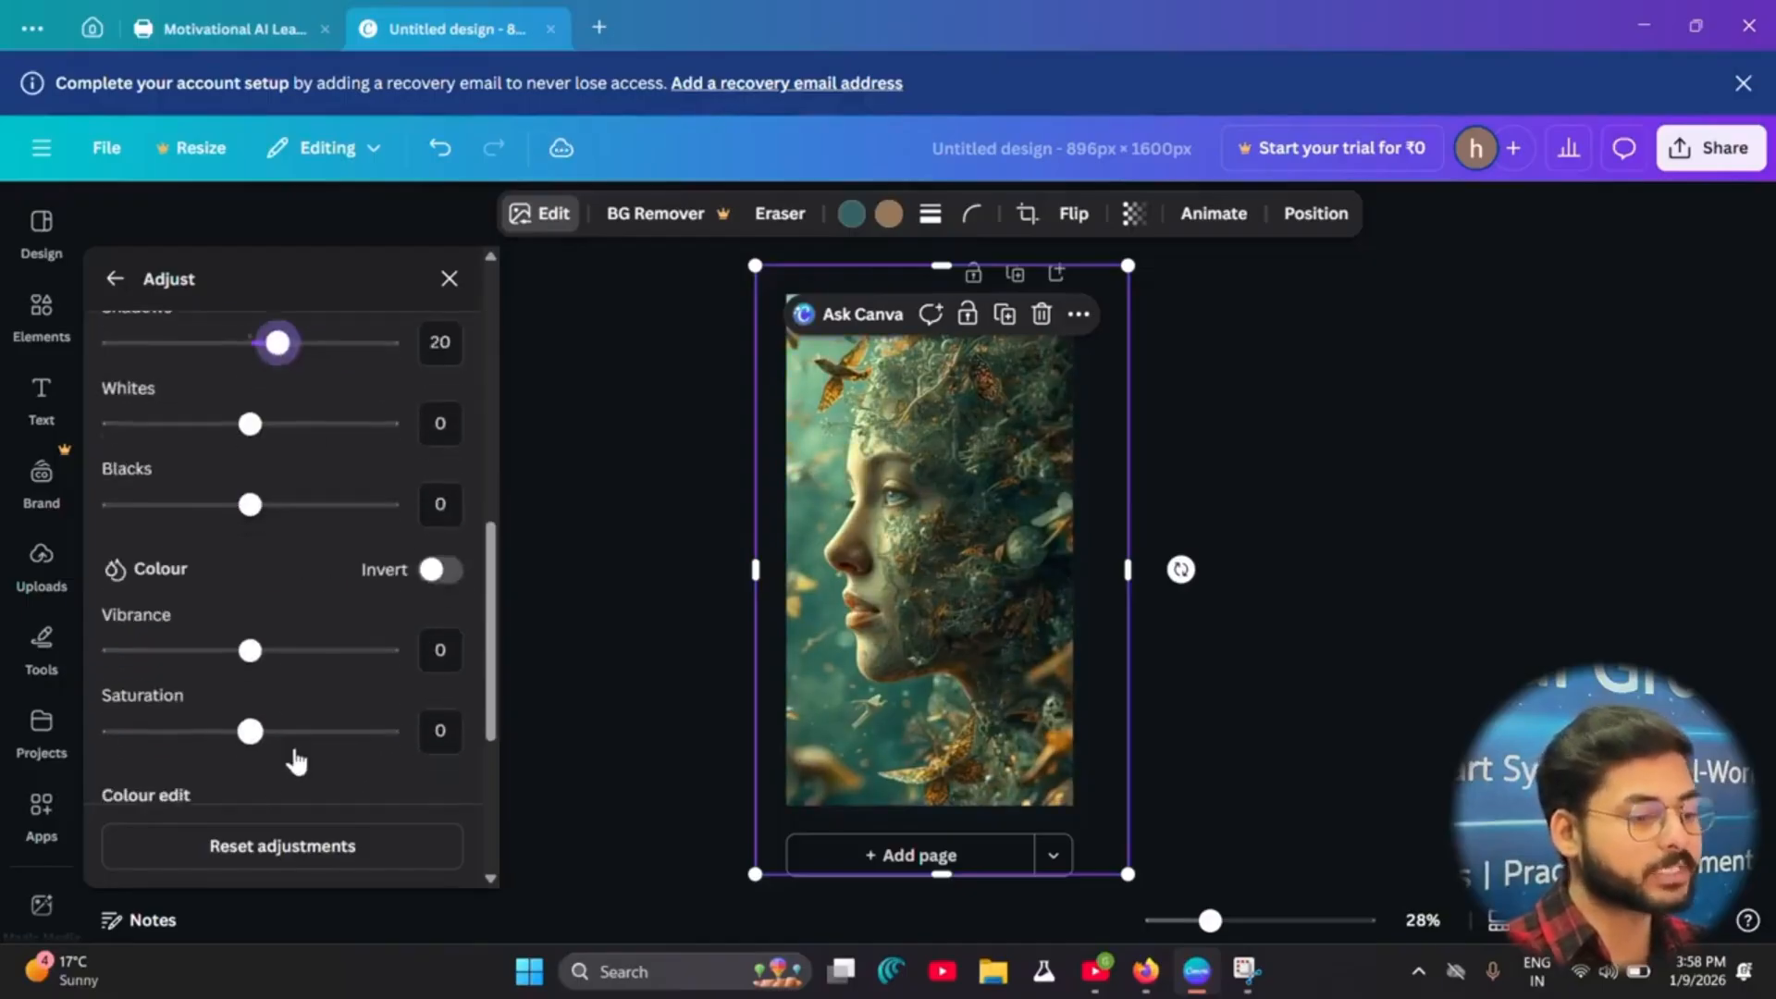
{"action": "scroll", "coordinate": [292, 708], "scroll_direction": "up", "scroll_amount": 10}
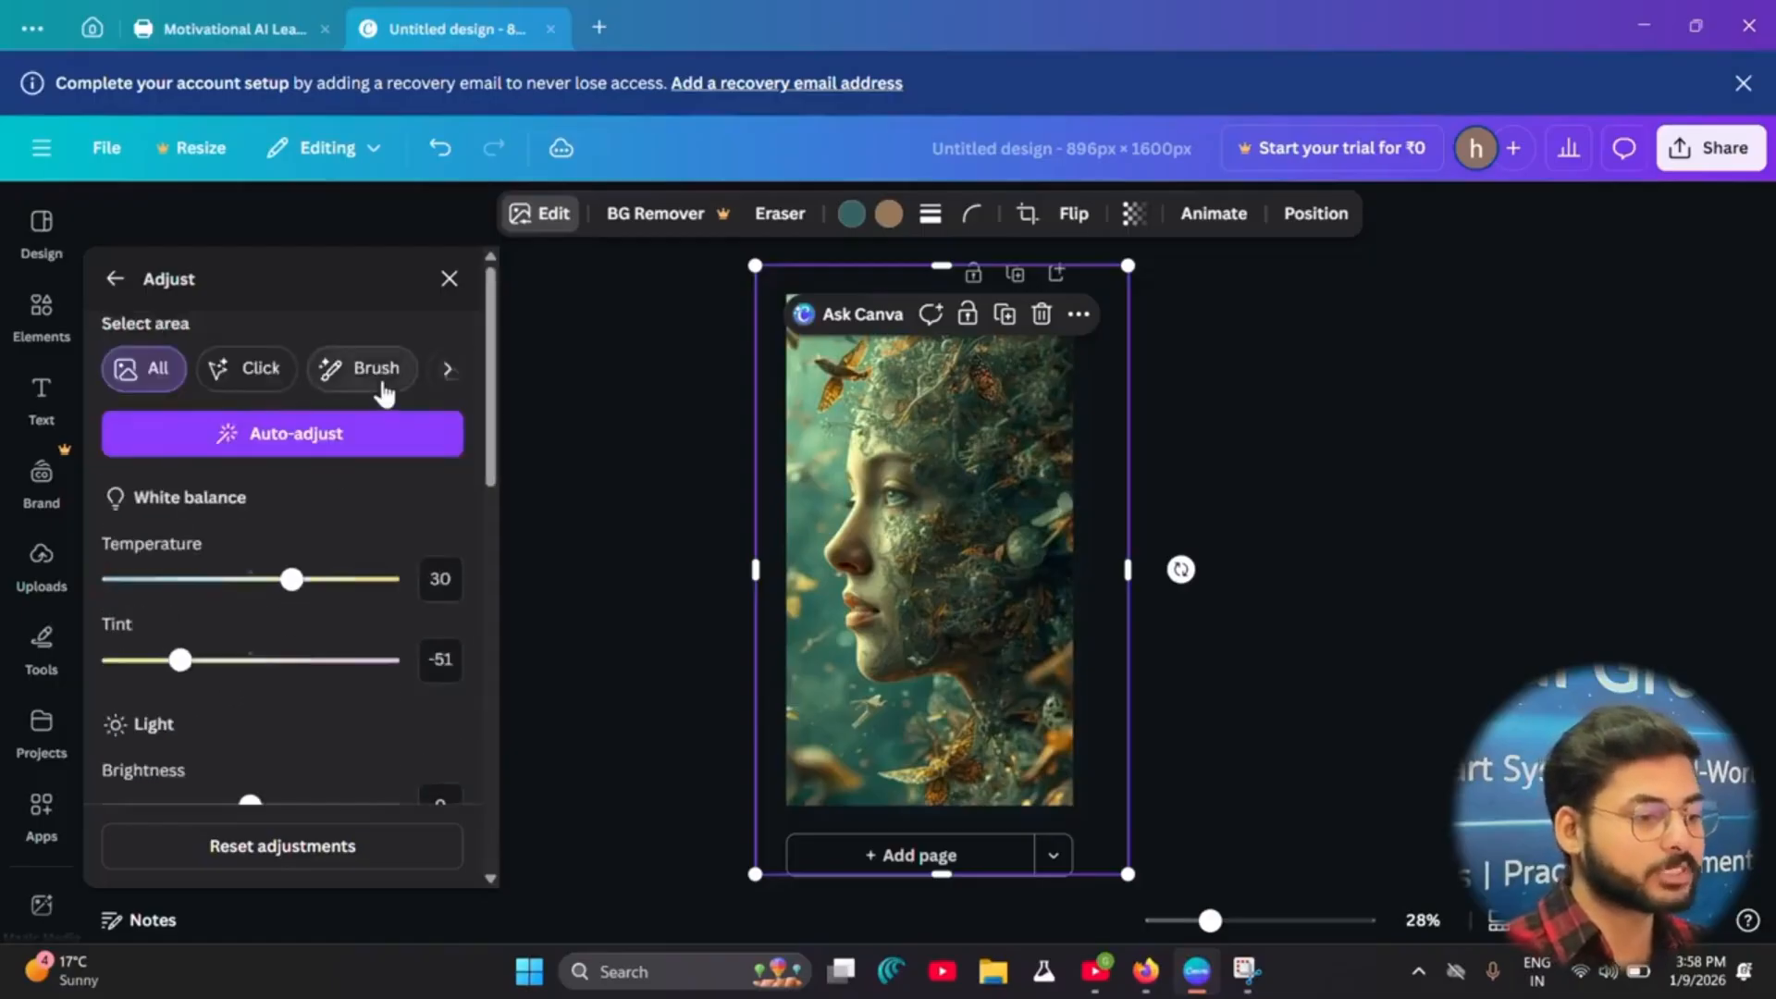
{"action": "left_click", "coordinate": [449, 280]}
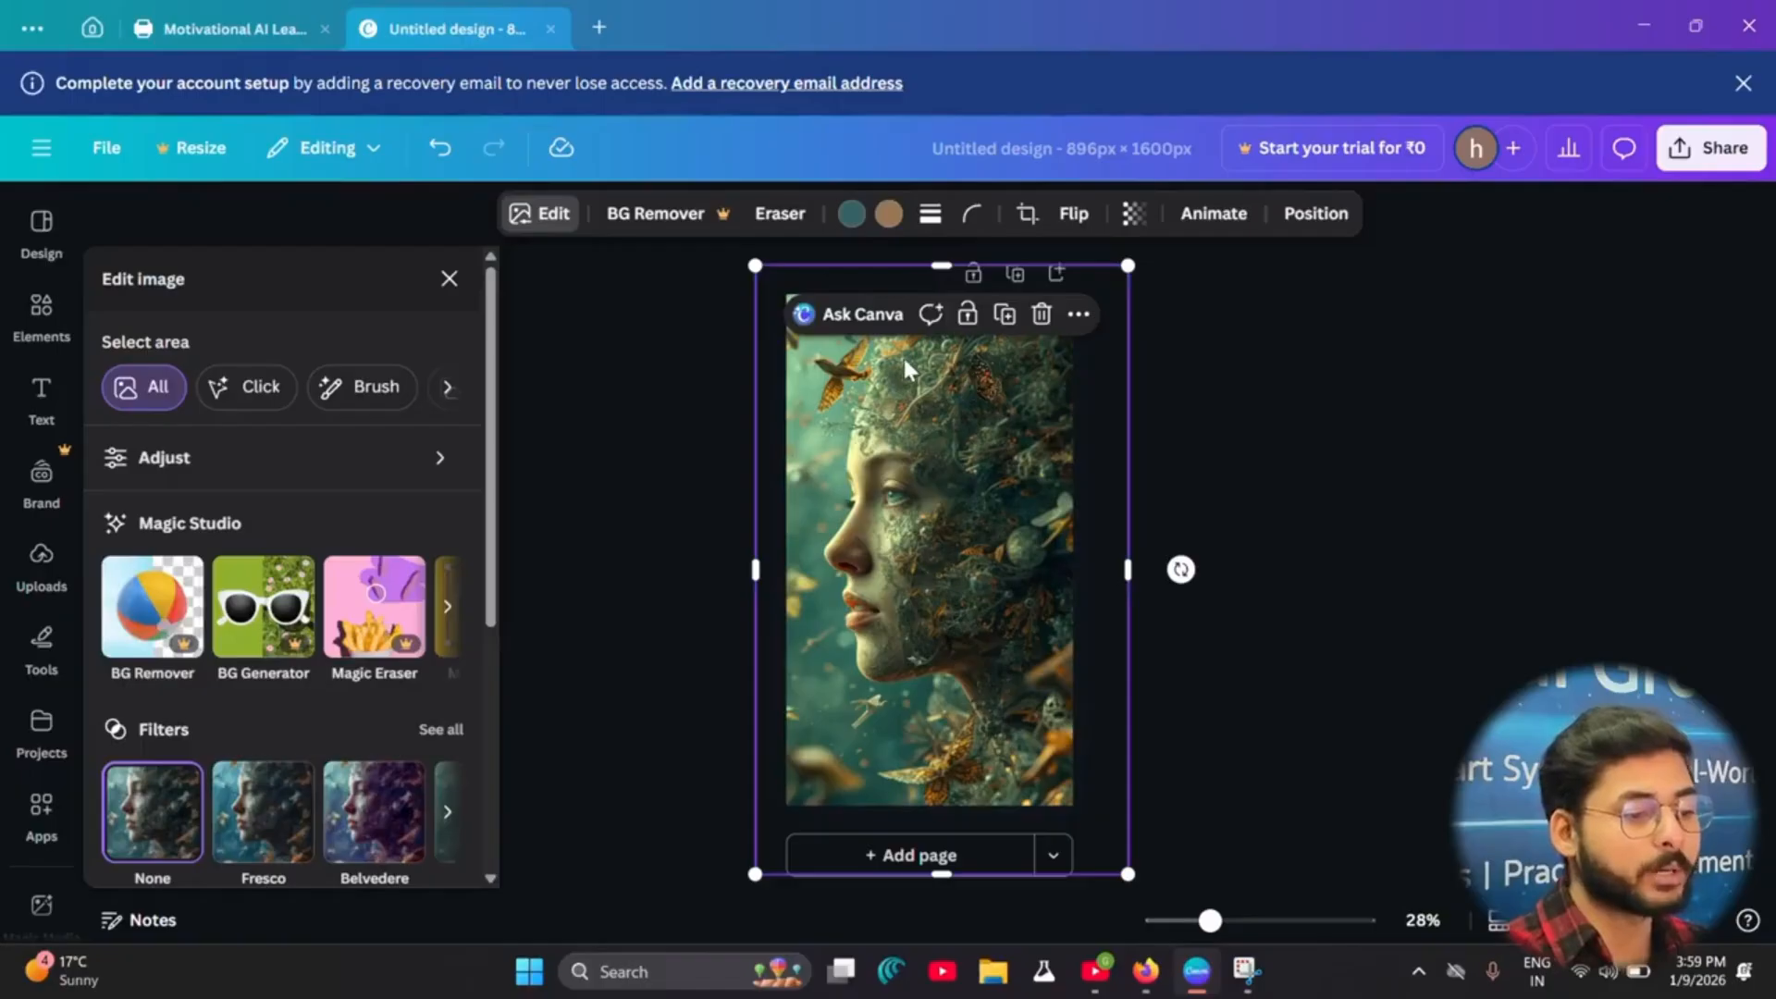
Step: Try the BG Generator, dismiss the upgrade offer, and browse the remaining Magic Studio tools
{"action": "left_click", "coordinate": [269, 611]}
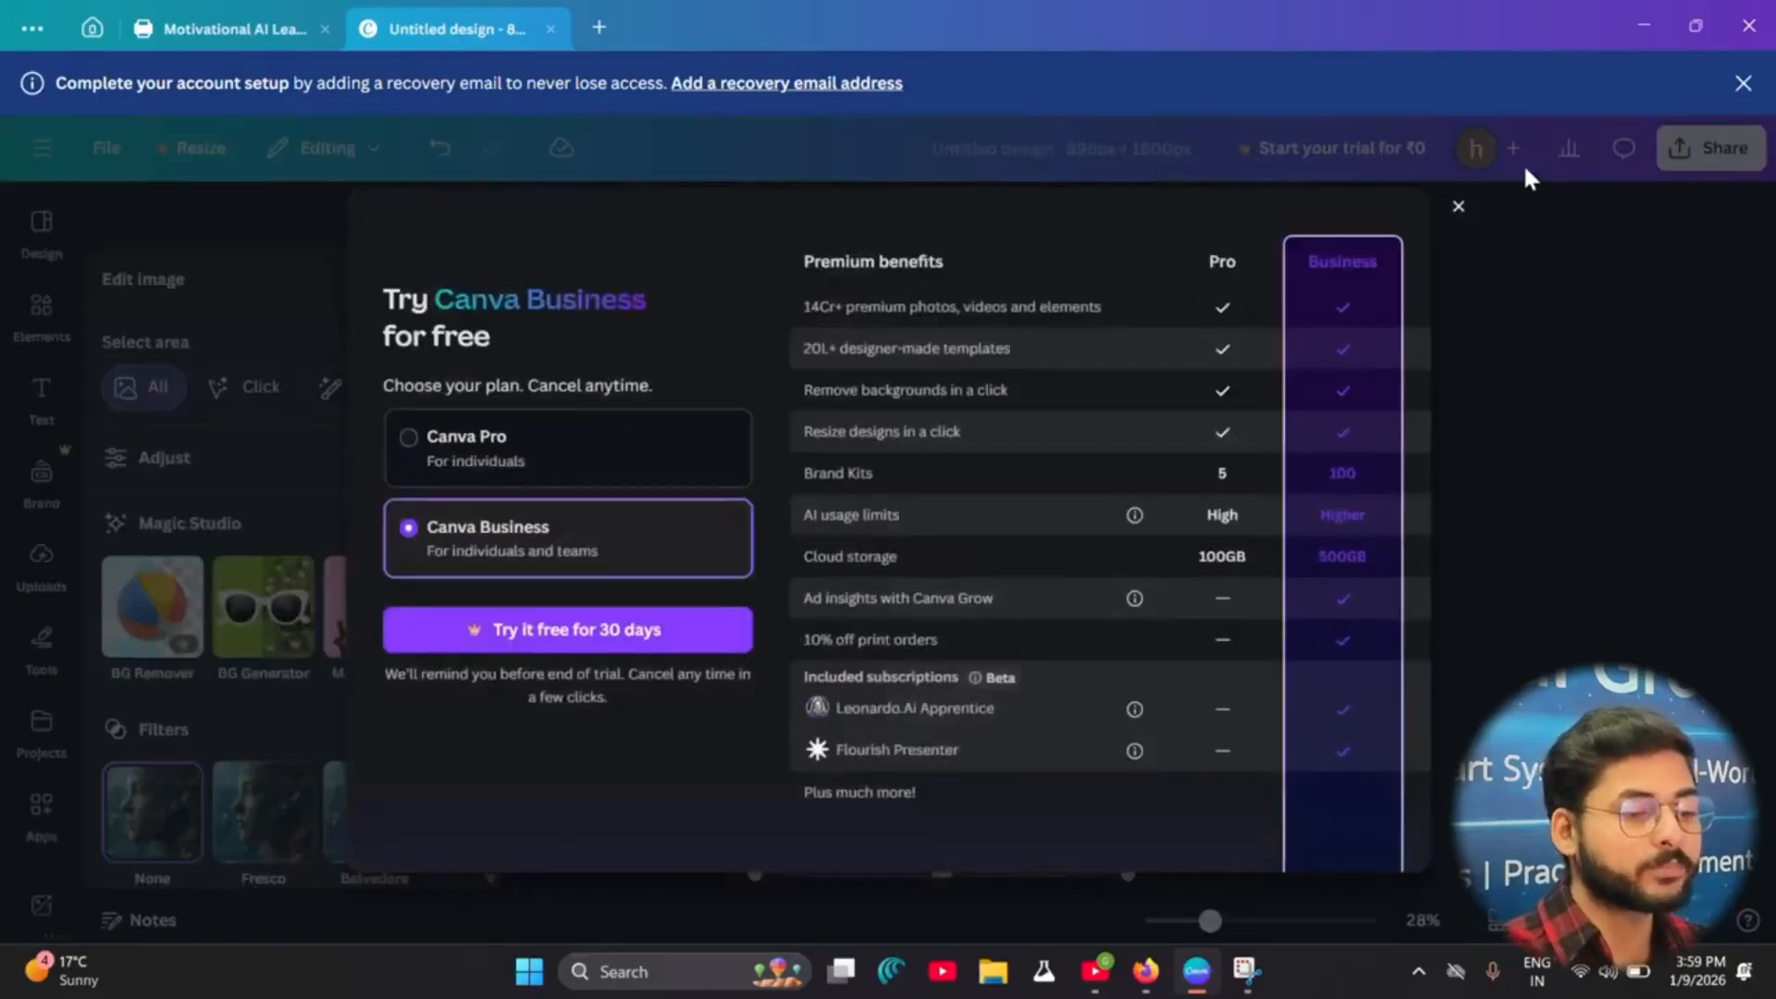
{"action": "left_click", "coordinate": [1457, 208]}
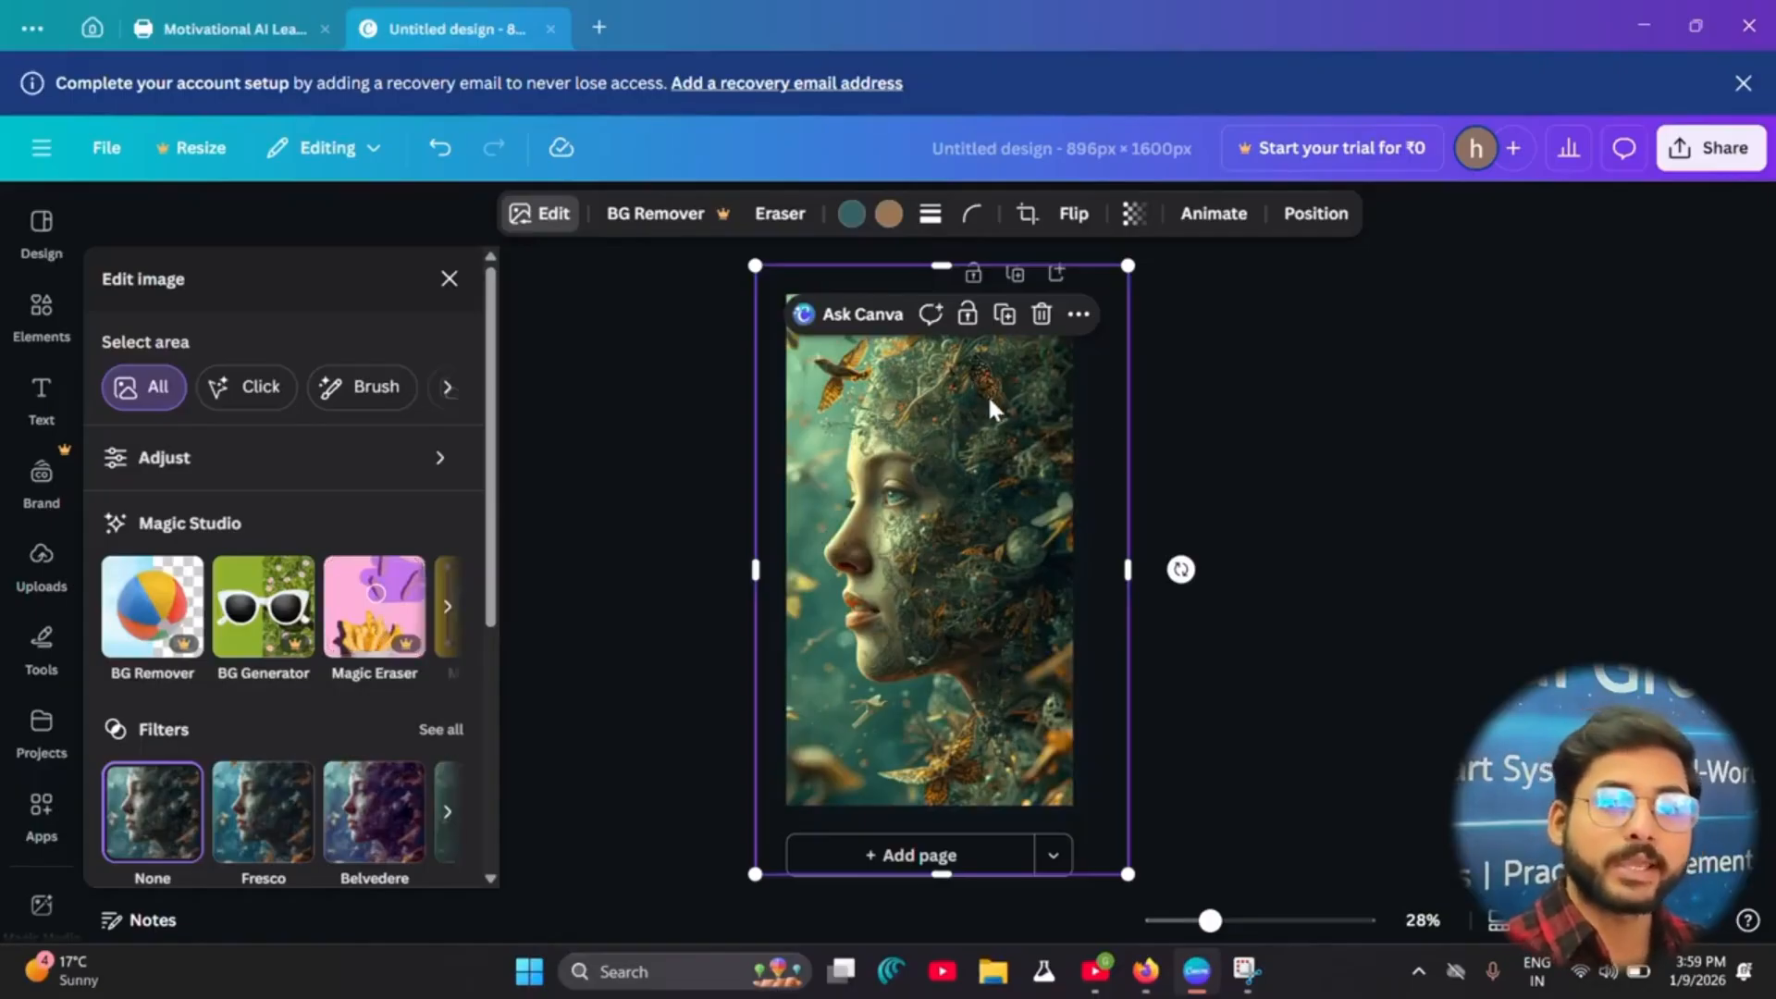
{"action": "left_click", "coordinate": [451, 609]}
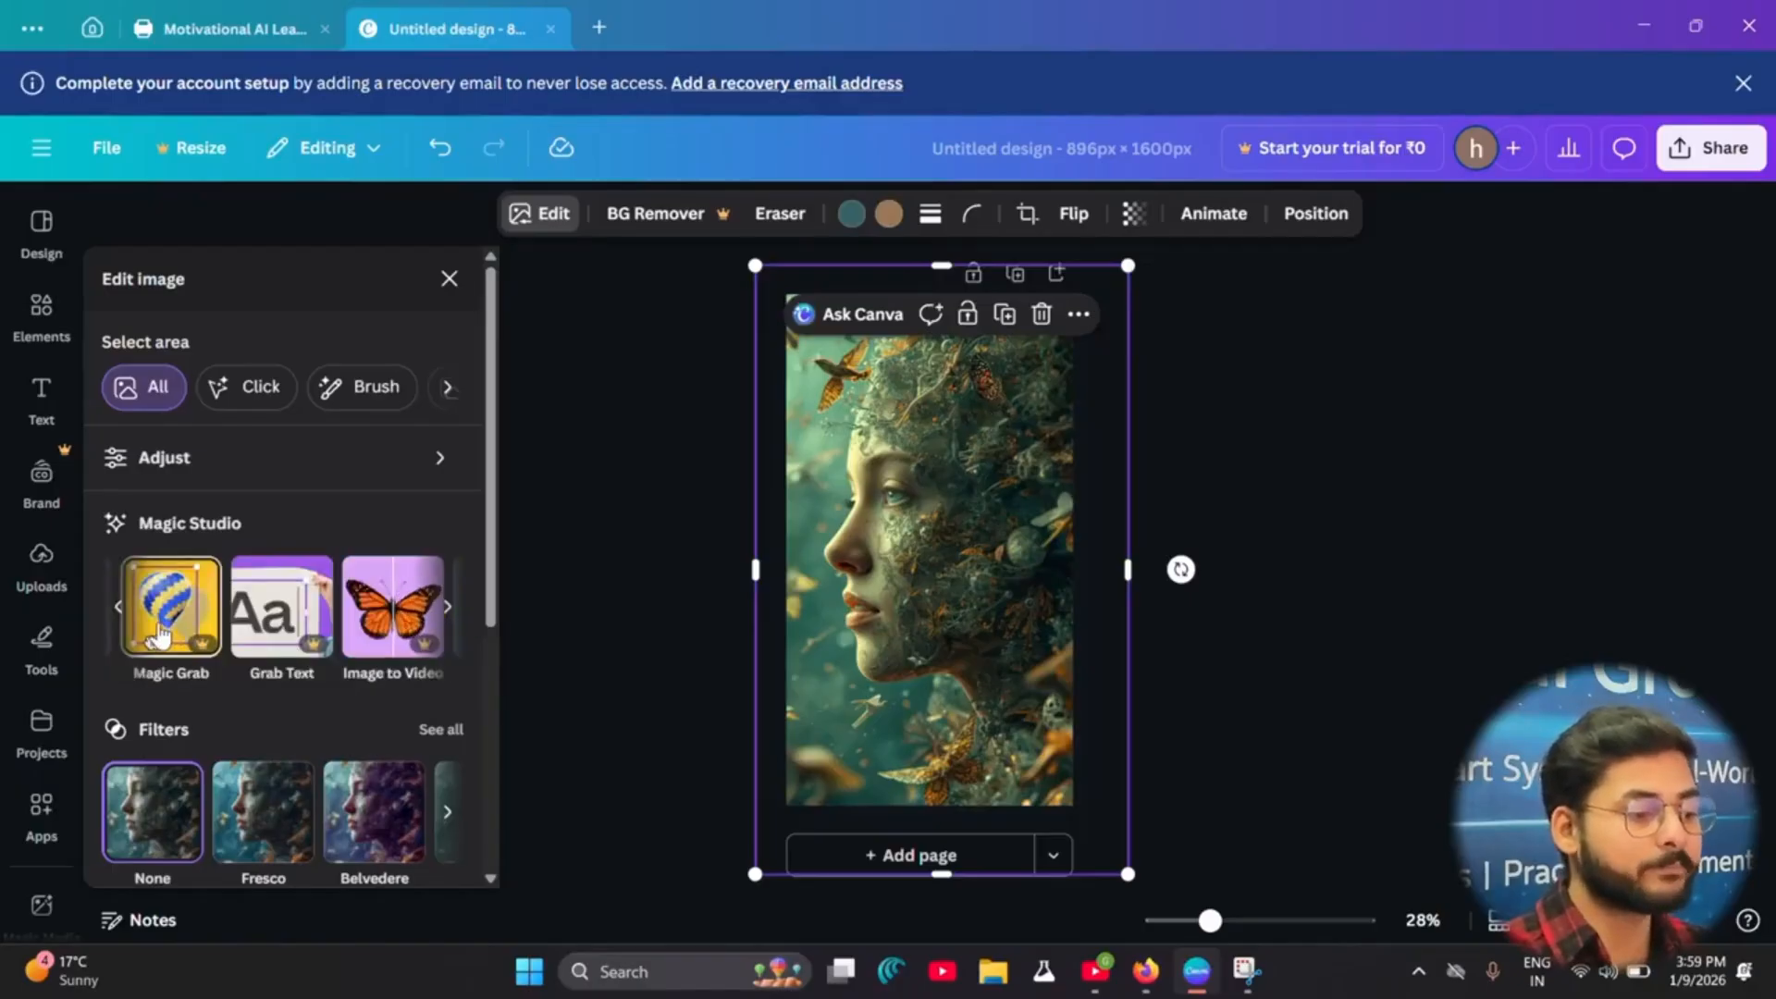
{"action": "left_click", "coordinate": [450, 608]}
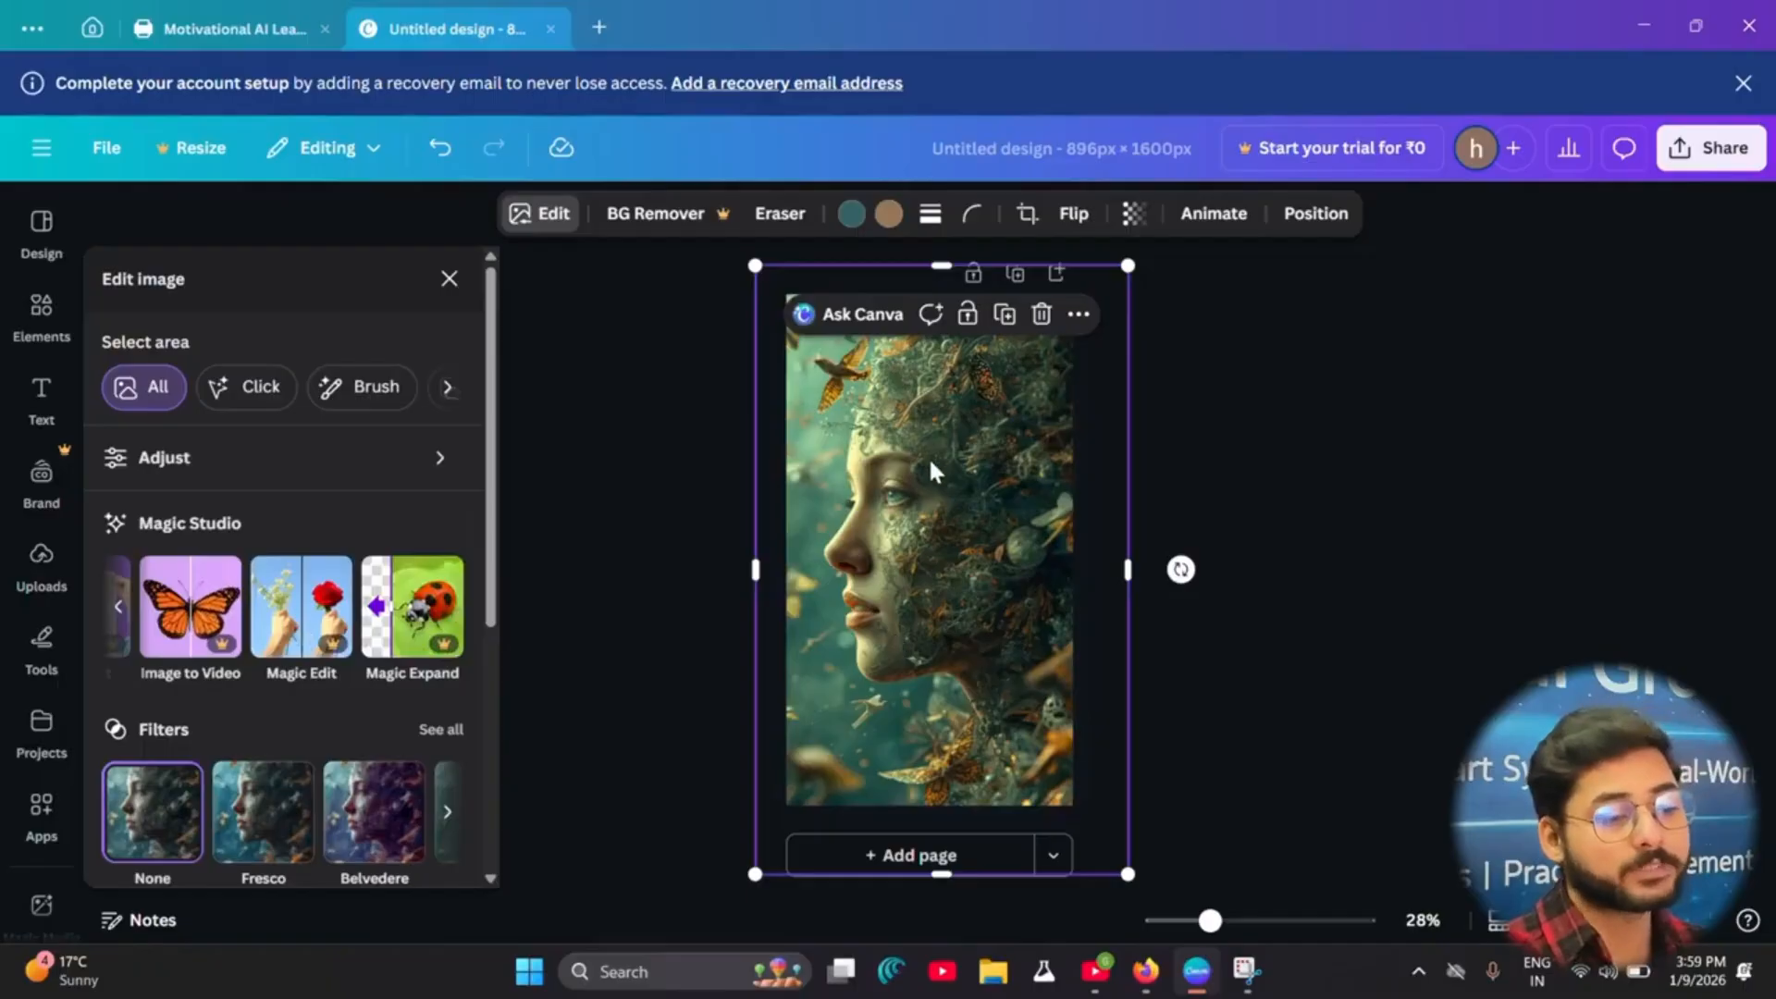
Step: Resize the face image to about 1,004 wide by 1,812 high so that it still covers the page
{"action": "left_click_drag", "start_coordinate": [1128, 266], "coordinate": [1077, 349]}
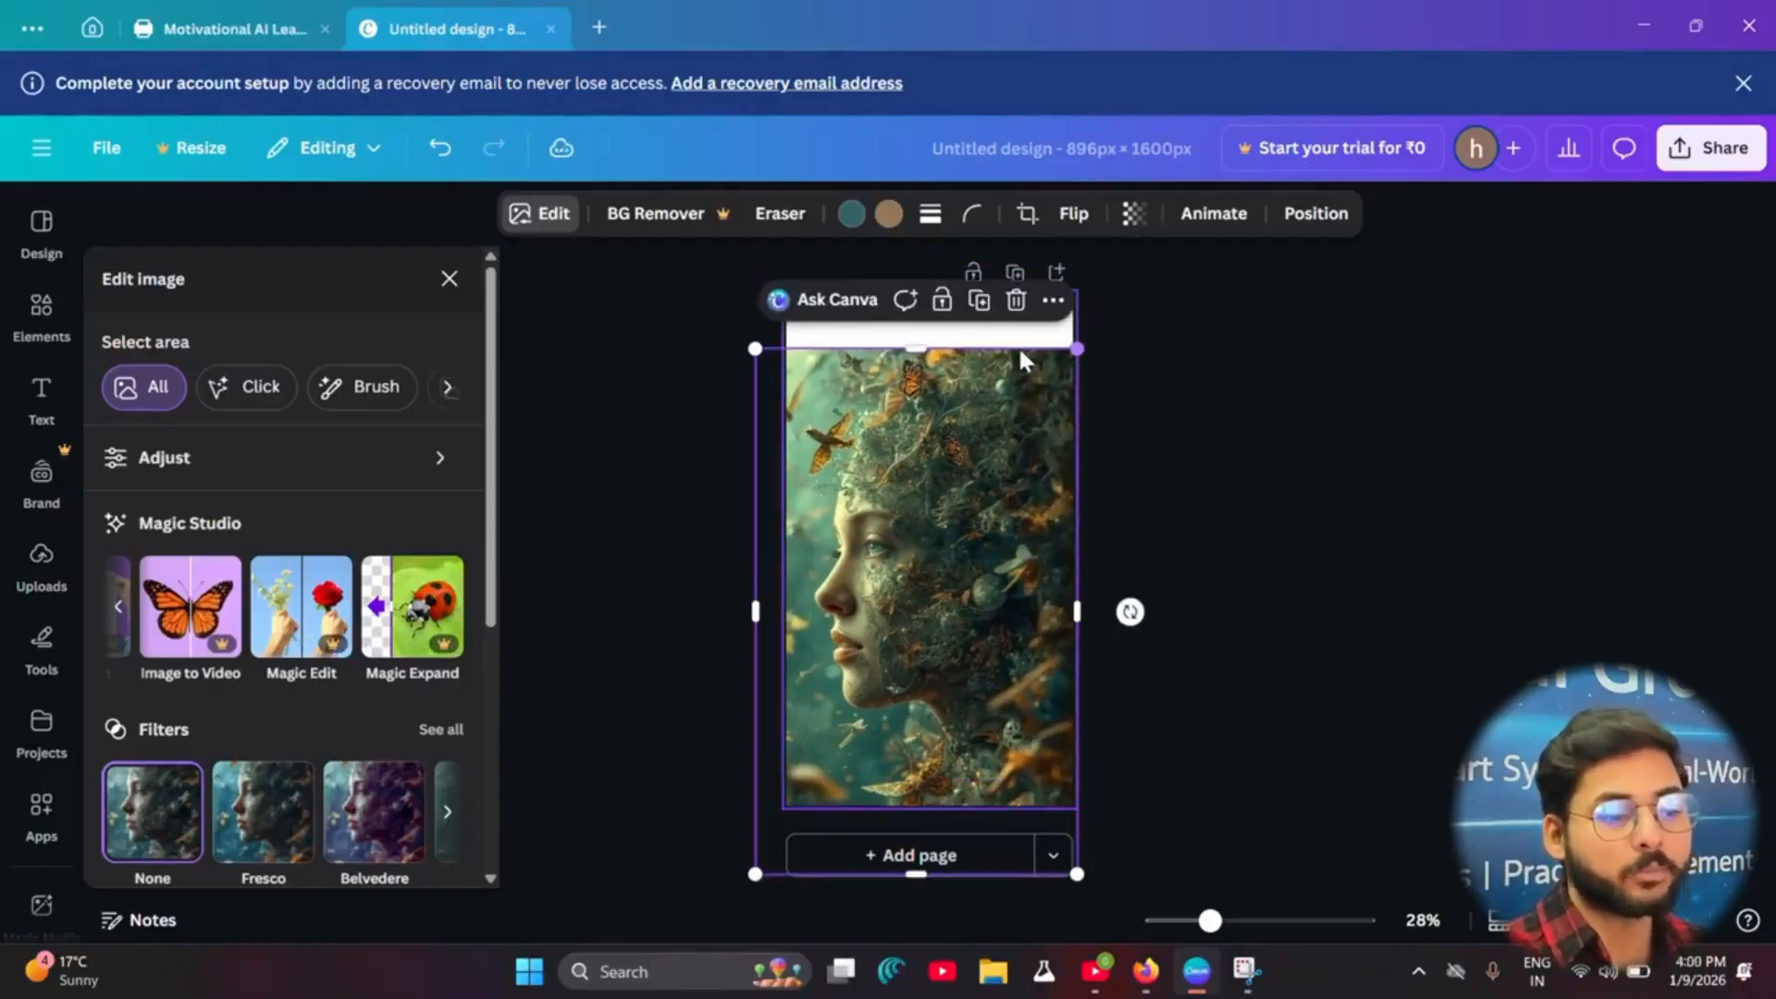
{"action": "left_click_drag", "start_coordinate": [920, 349], "coordinate": [933, 294]}
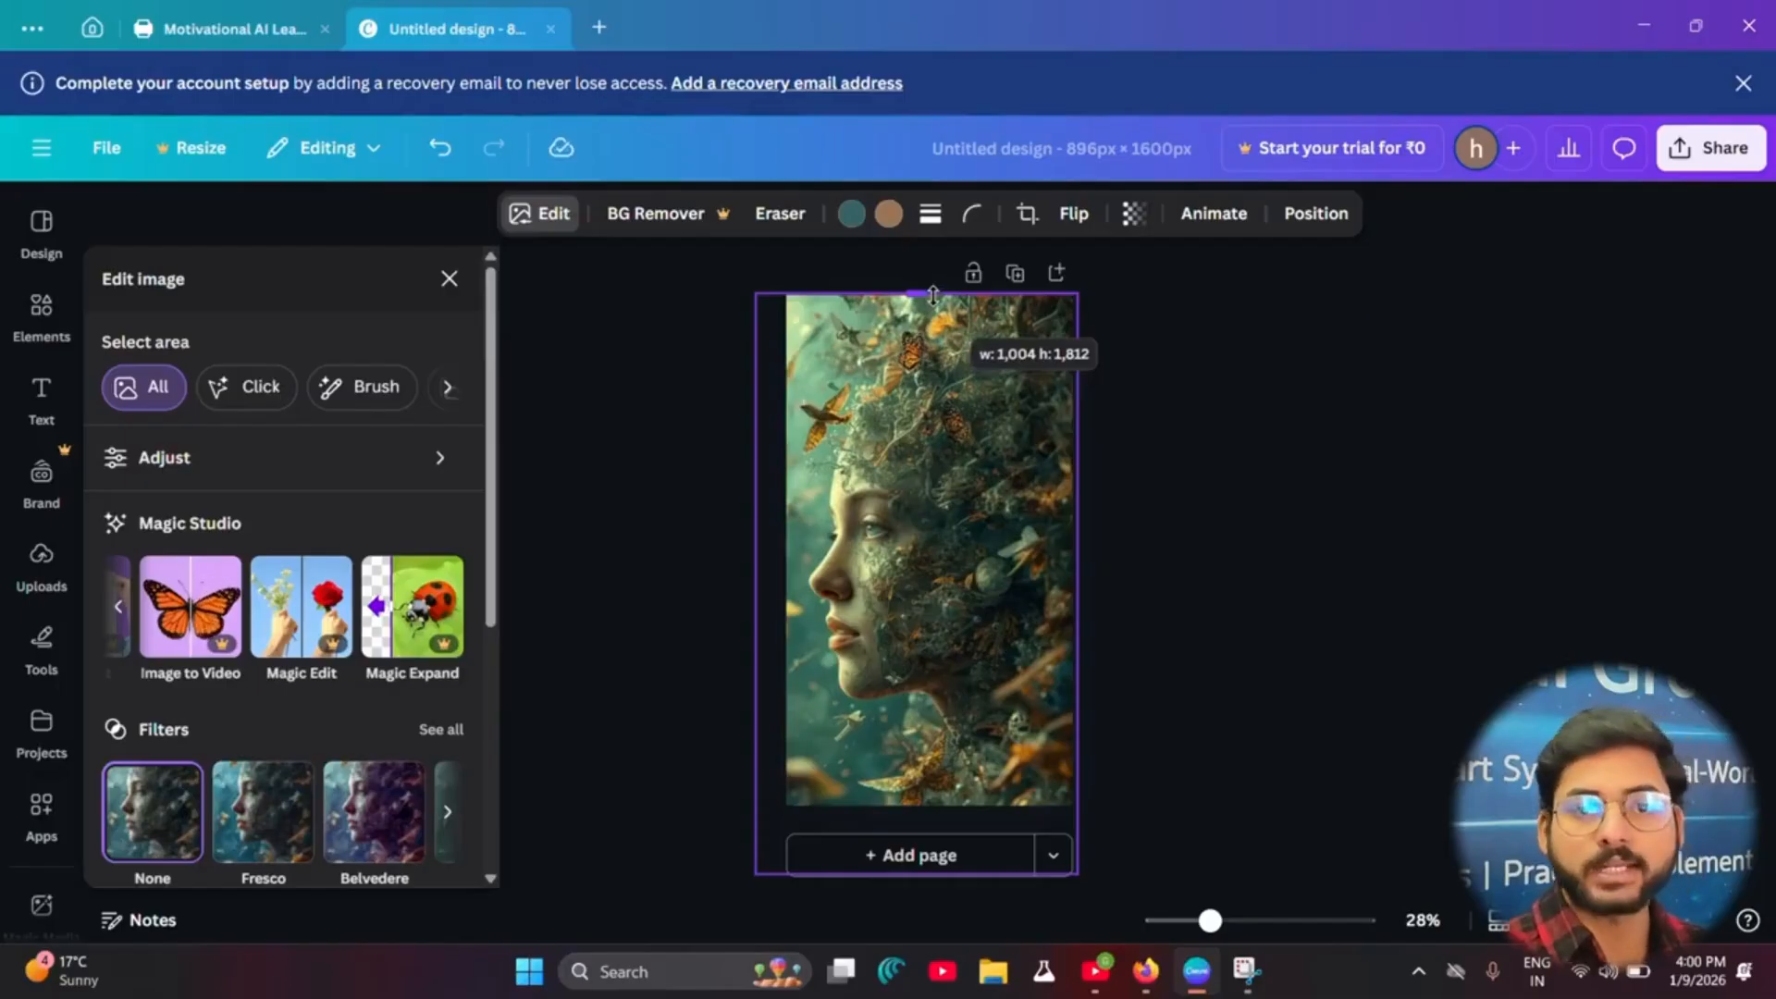
{"action": "left_click_drag", "start_coordinate": [933, 294], "coordinate": [933, 294]}
Step: Try the Fresco, Belvedere, Flint and Aero filters on the image
{"action": "scroll", "coordinate": [284, 507], "scroll_direction": "down", "scroll_amount": 4}
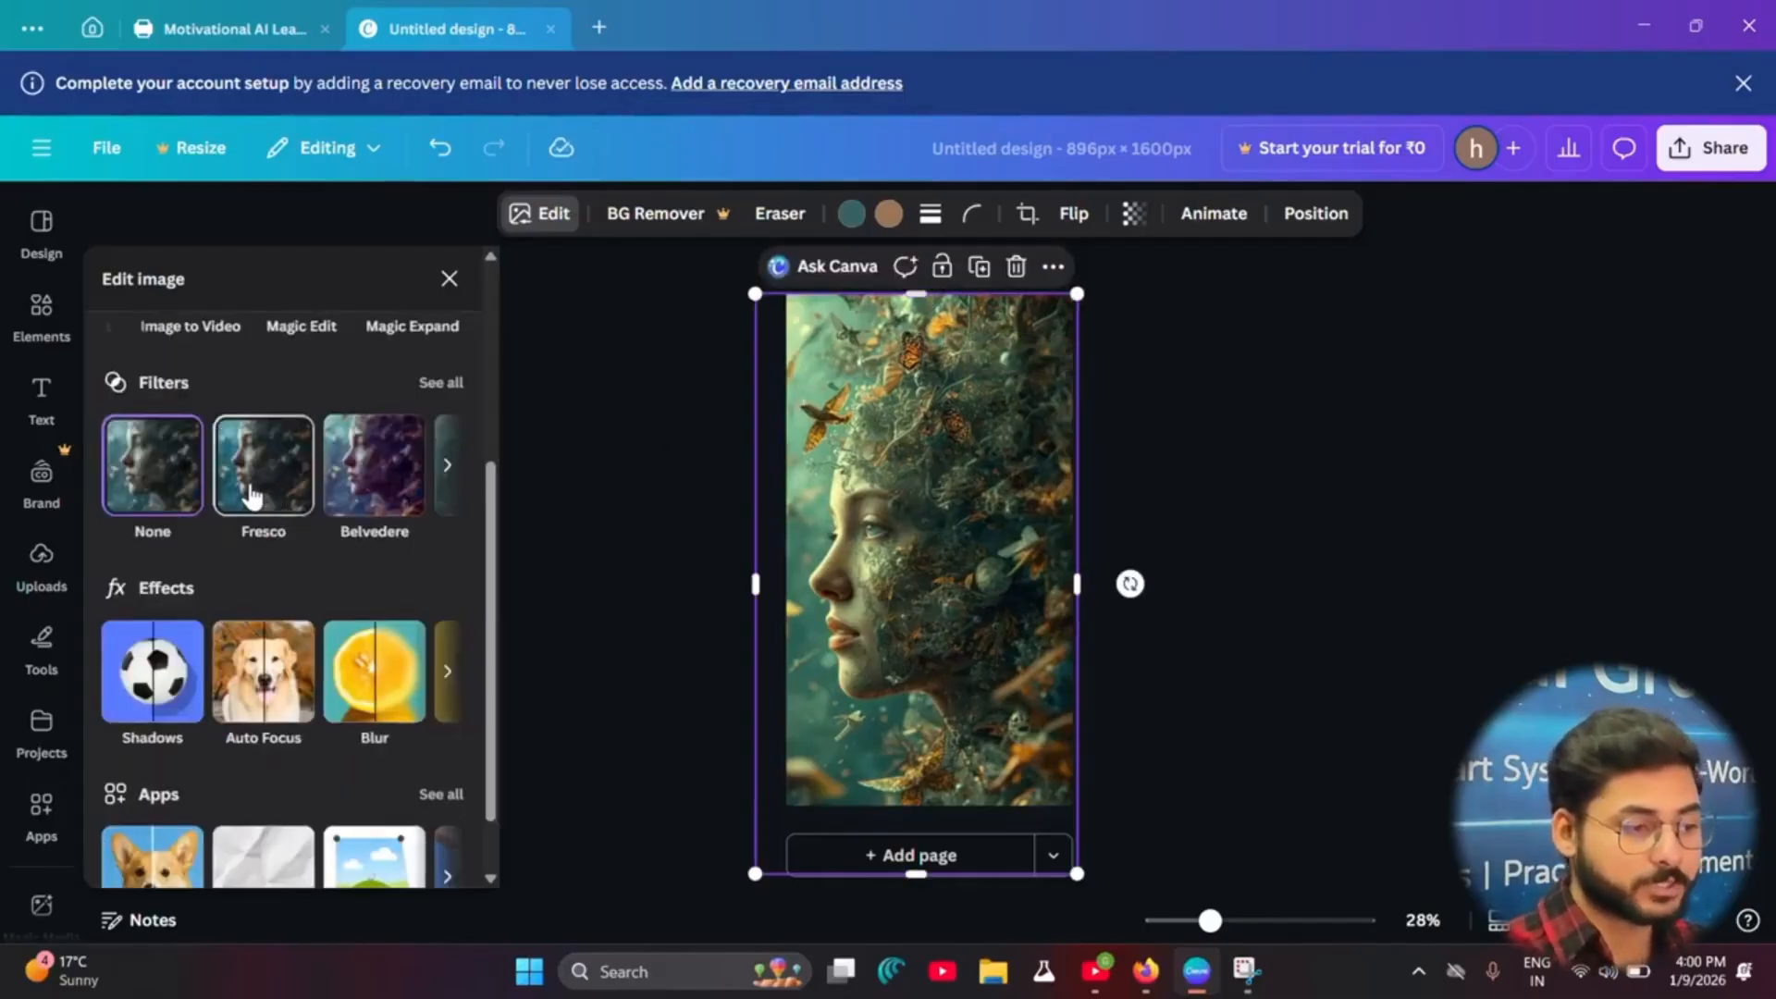
{"action": "left_click", "coordinate": [263, 481]}
{"action": "left_click", "coordinate": [377, 467]}
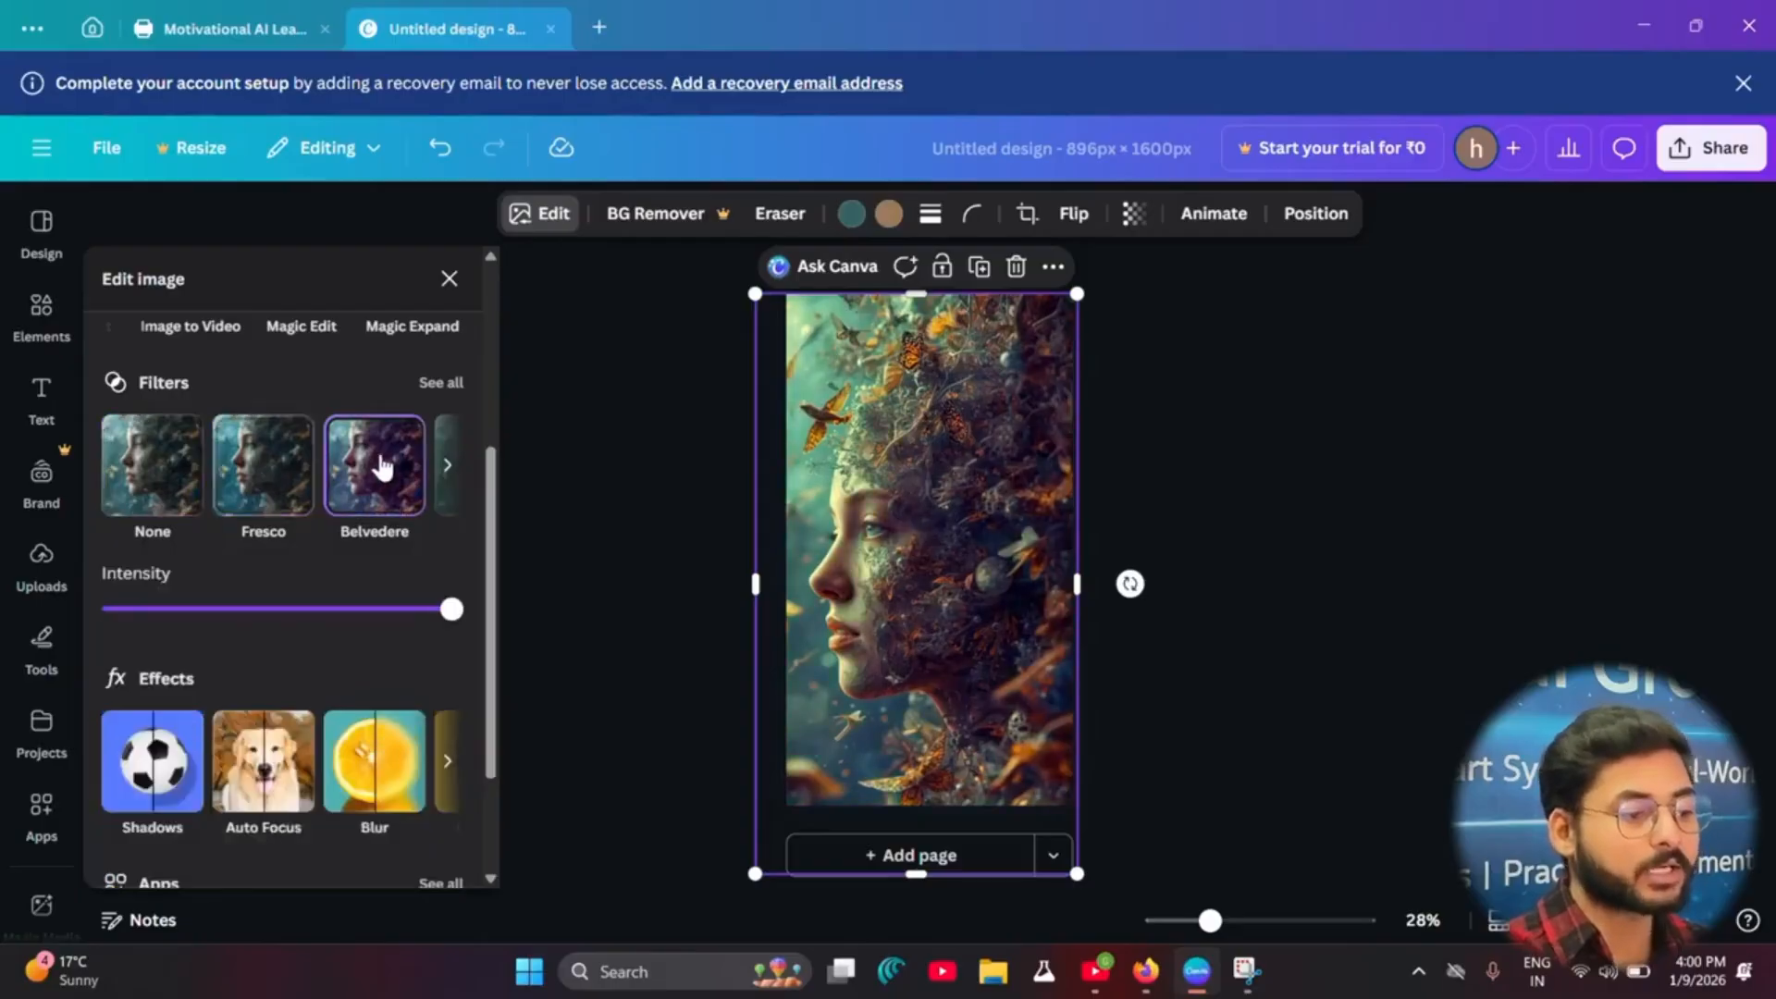
{"action": "left_click", "coordinate": [446, 465]}
{"action": "left_click", "coordinate": [339, 486]}
{"action": "left_click", "coordinate": [209, 467]}
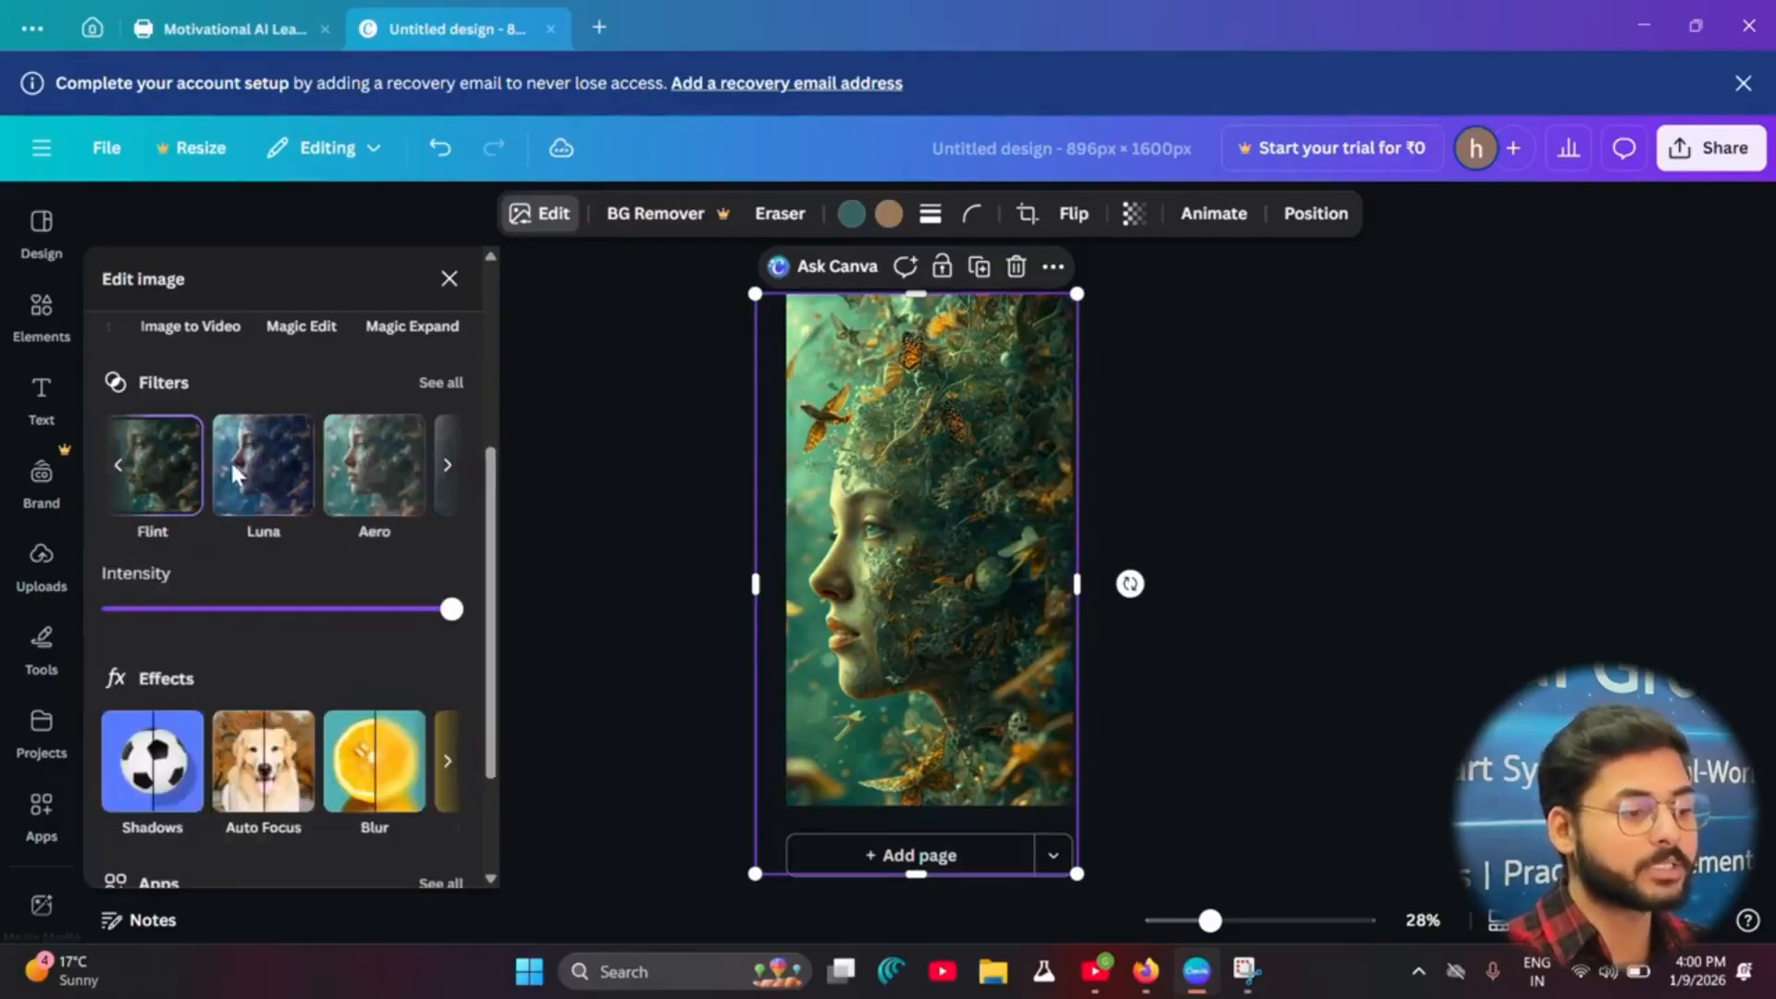
{"action": "left_click", "coordinate": [362, 481]}
Step: Apply the Bali filter to the image and lower its intensity to about four fifths
{"action": "left_click", "coordinate": [447, 466]}
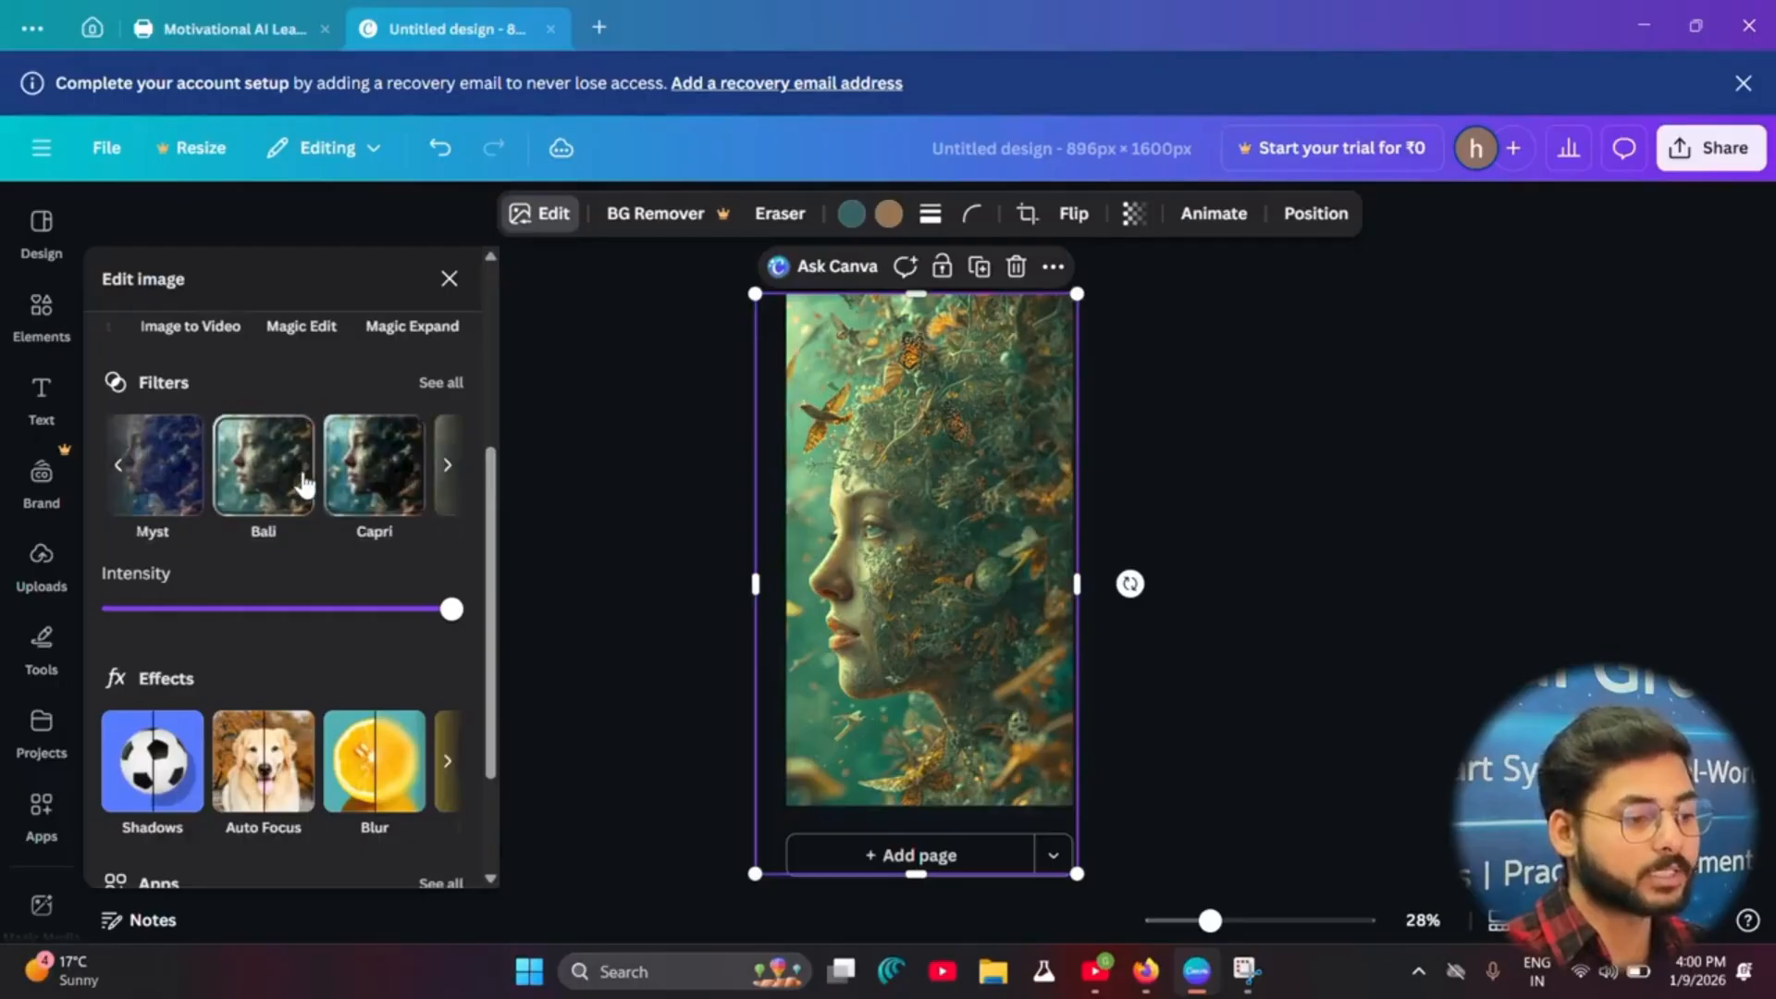
{"action": "left_click", "coordinate": [293, 518]}
{"action": "left_click_drag", "start_coordinate": [452, 609], "coordinate": [389, 608]}
Step: Try the Outline, Curved and Angled shadow styles on the image and settle on the Backdrop shadow
{"action": "scroll", "coordinate": [305, 656], "scroll_direction": "down", "scroll_amount": 2}
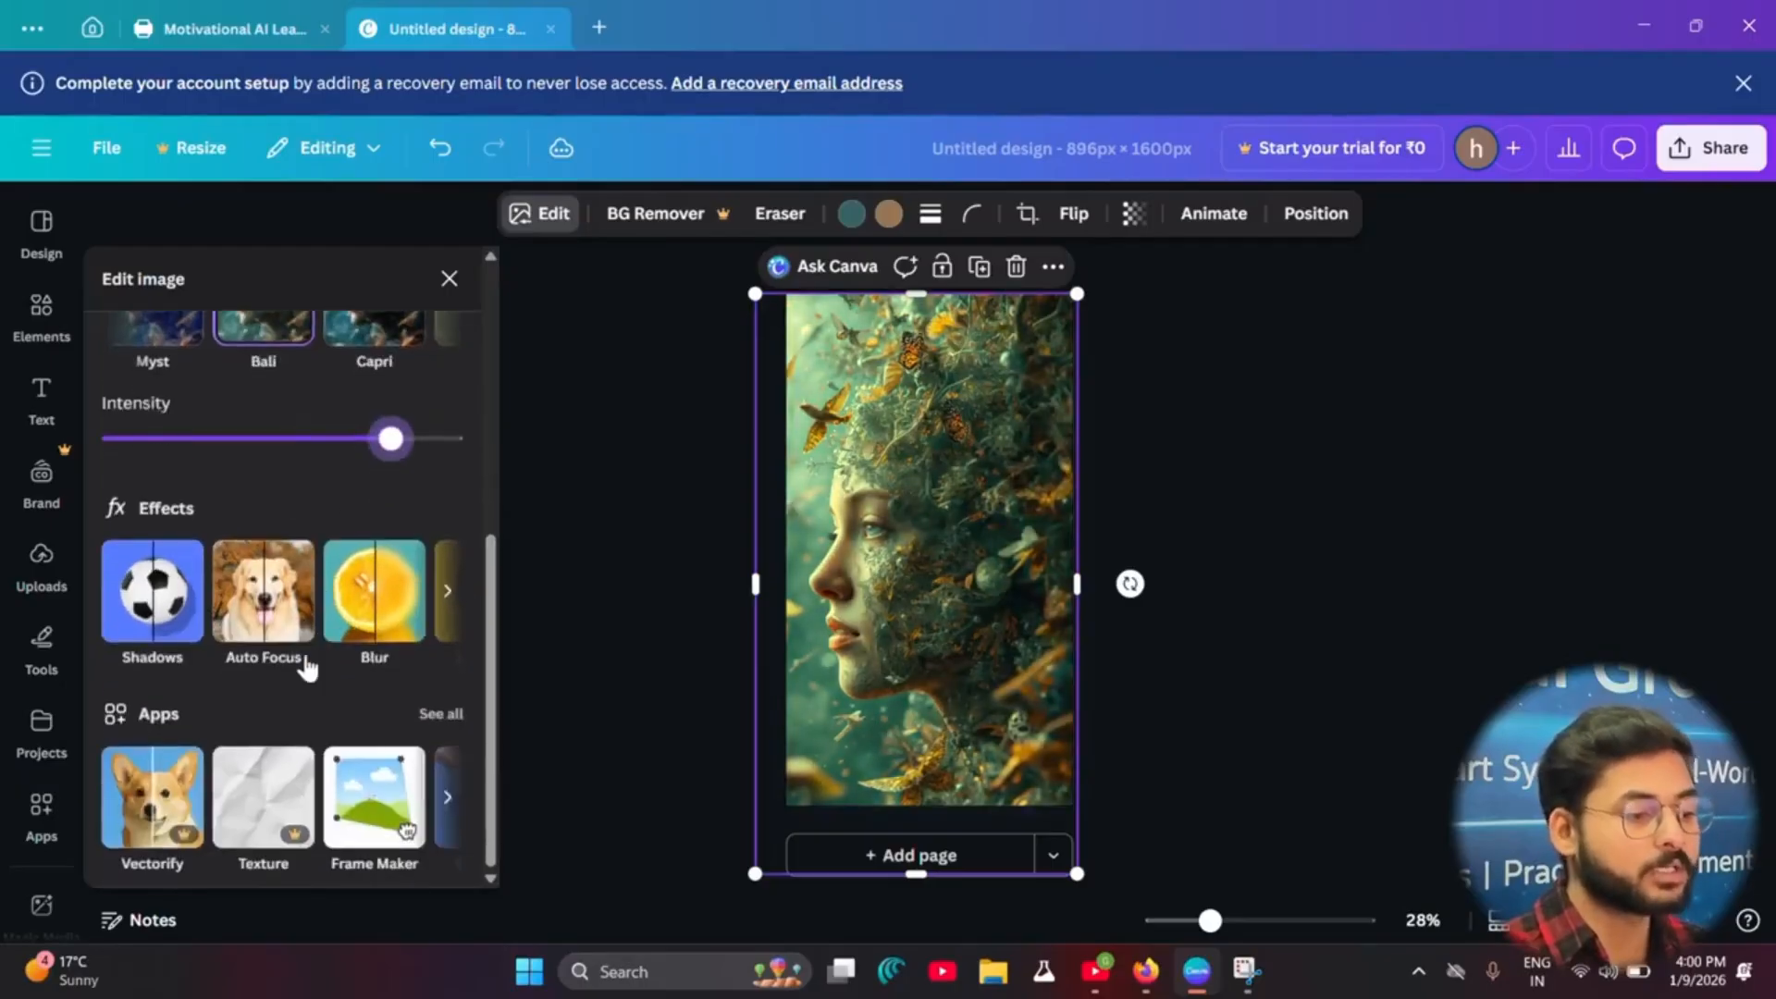
{"action": "left_click", "coordinate": [167, 605]}
{"action": "left_click", "coordinate": [393, 546]}
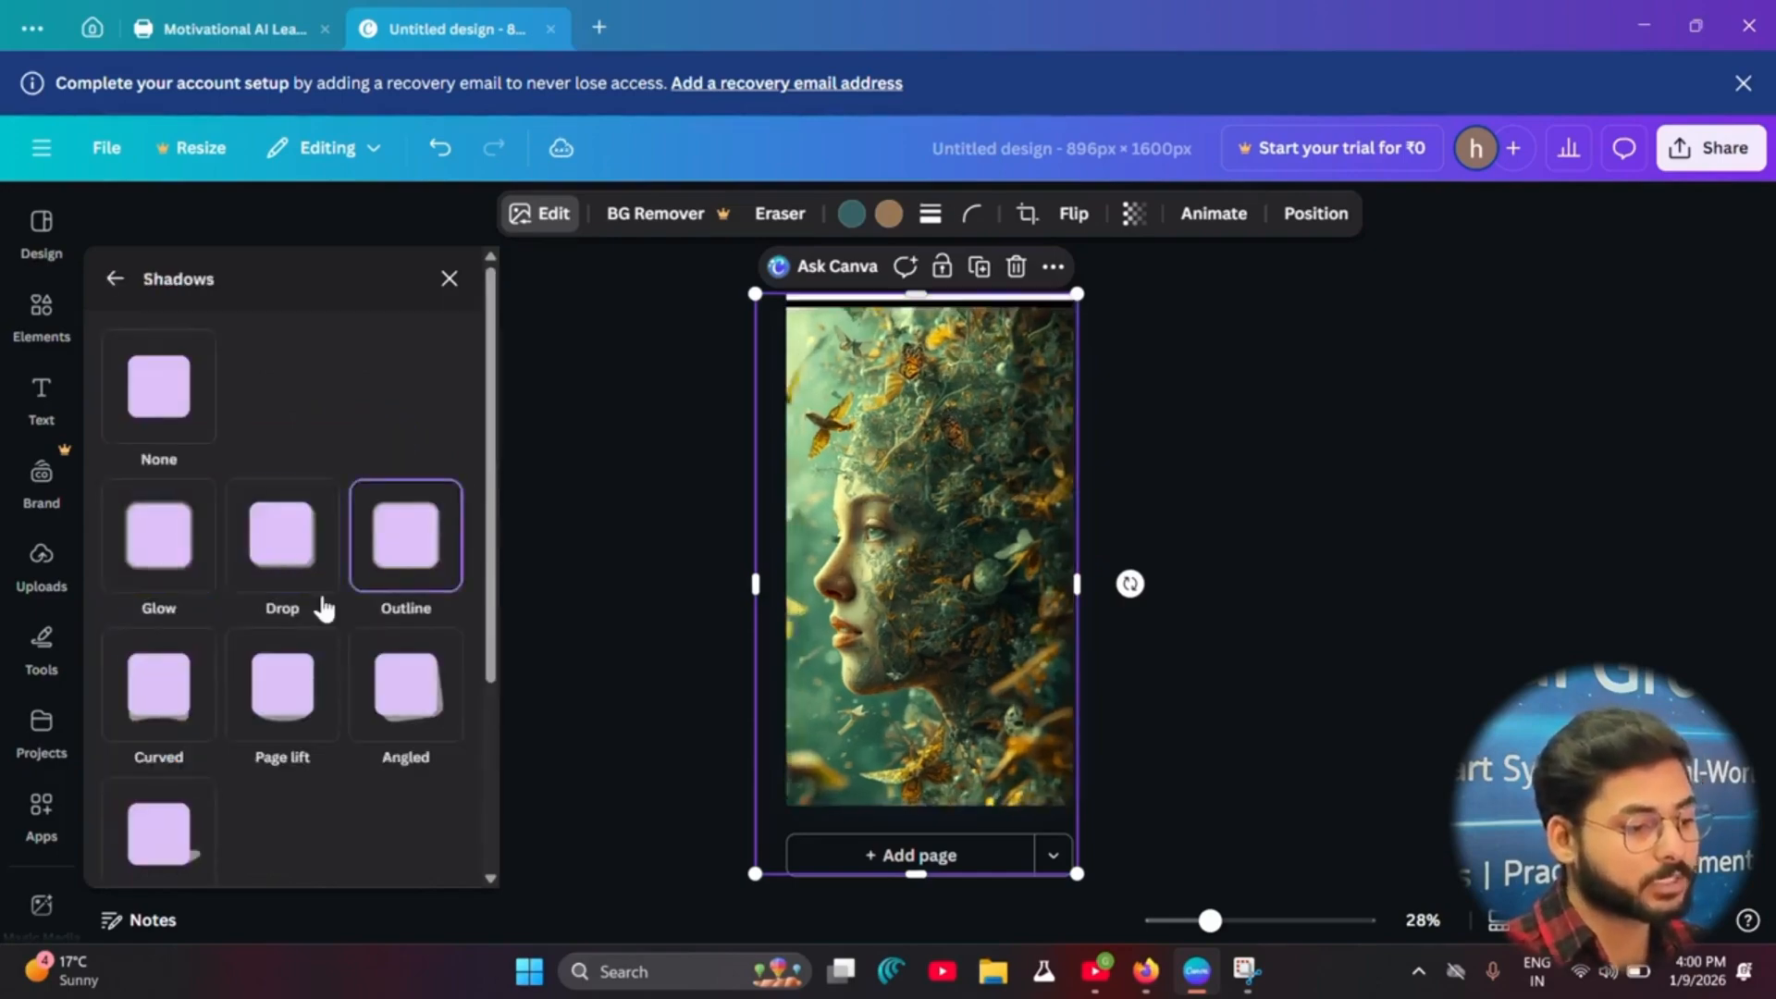
{"action": "left_click", "coordinate": [159, 700]}
{"action": "left_click", "coordinate": [372, 684]}
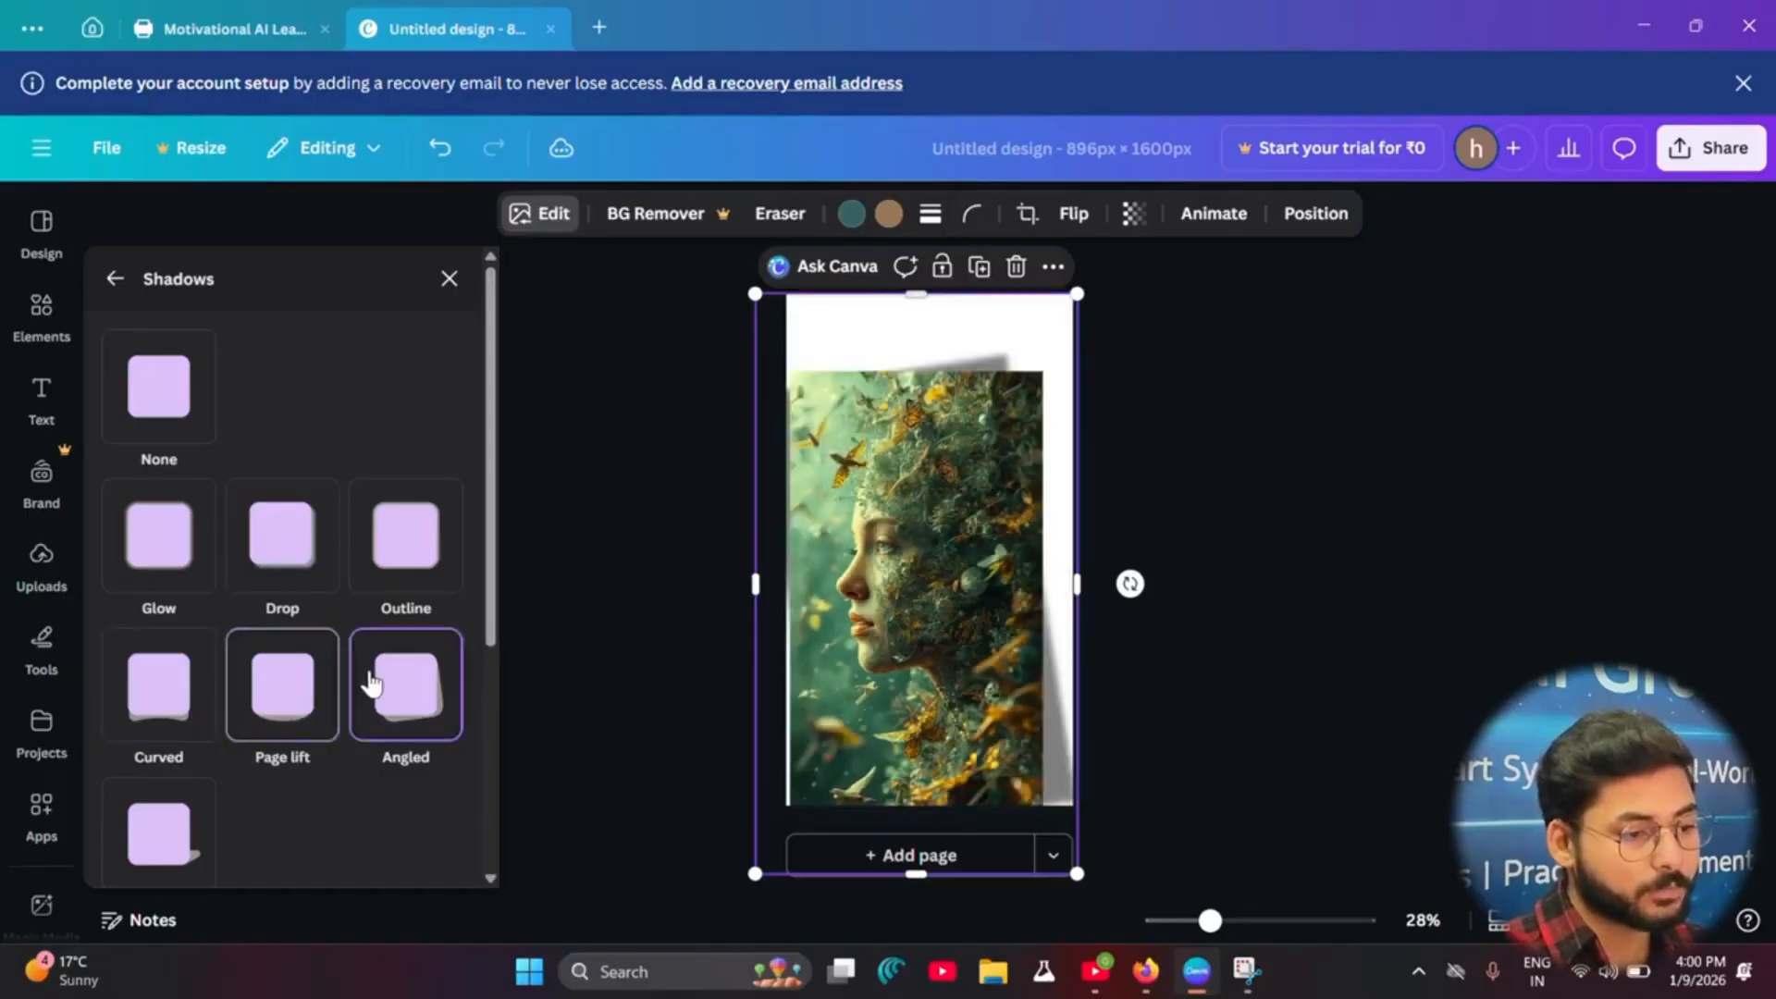
{"action": "left_click", "coordinate": [159, 833]}
Step: Set the Backdrop shadow's blur amount to 21, direction to 68 and intensity to 49, and return to the image editing options
{"action": "scroll", "coordinate": [333, 647], "scroll_direction": "down", "scroll_amount": 4}
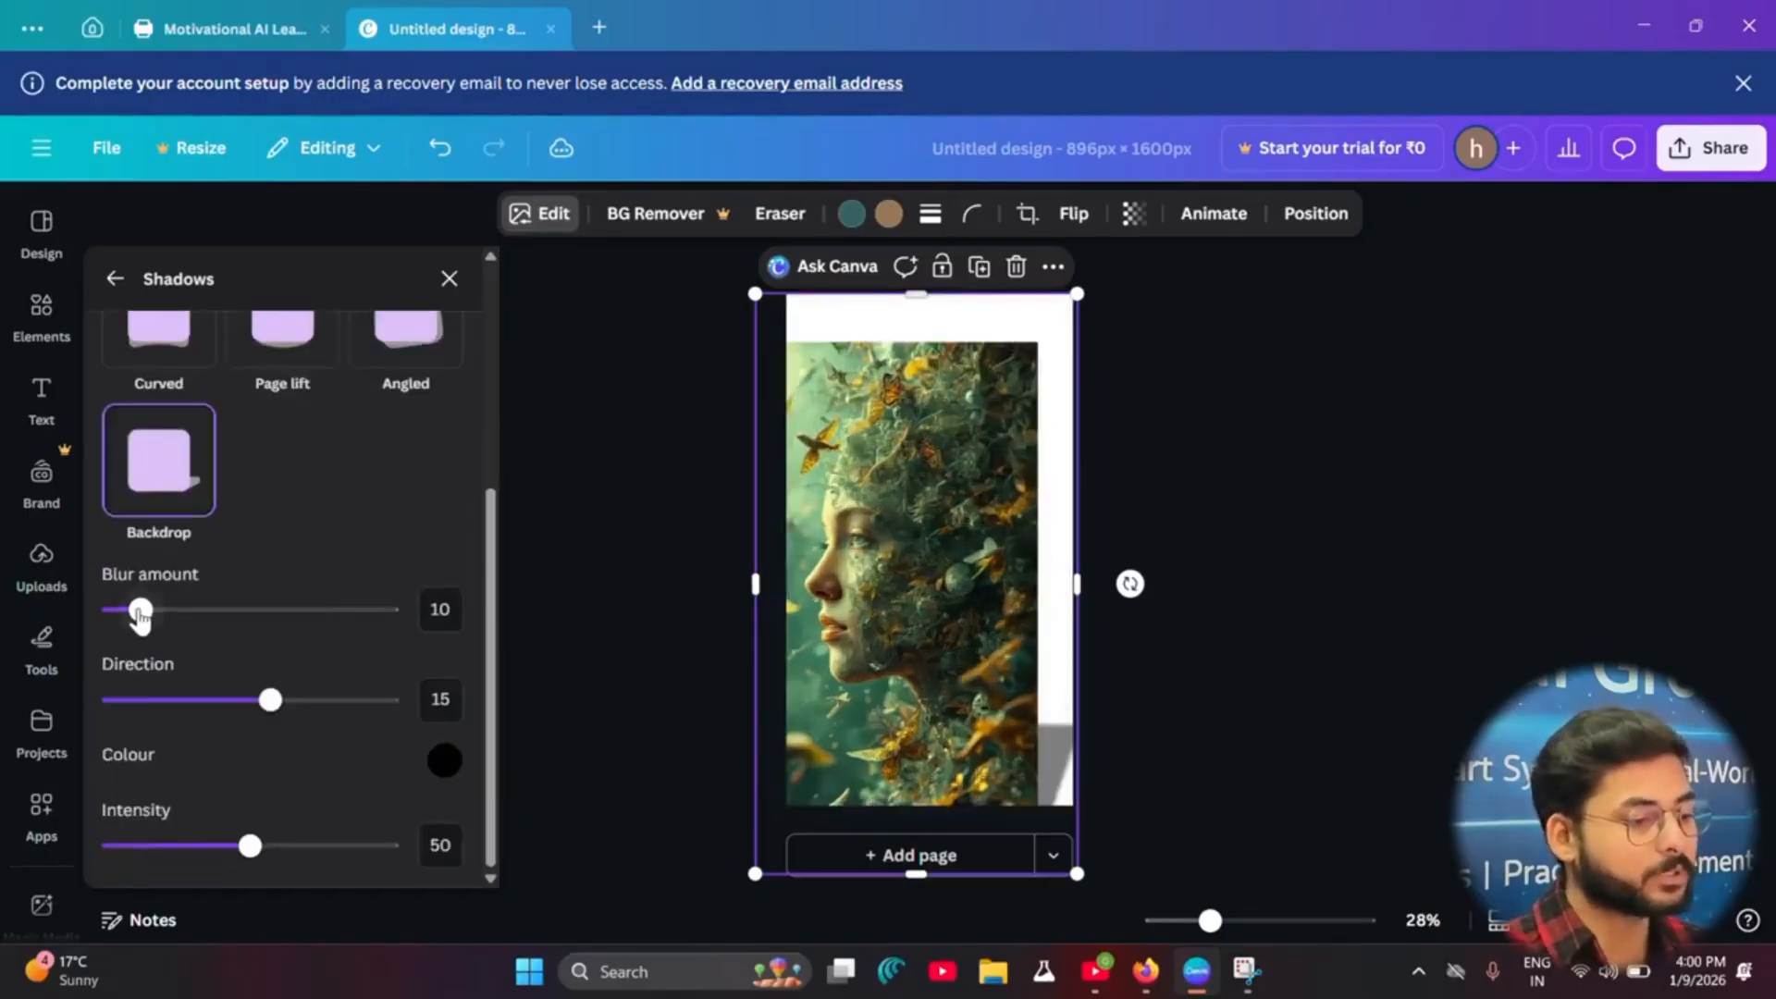
{"action": "mouse_move", "coordinate": [141, 610]}
{"action": "left_mouse_down"}
{"action": "mouse_move", "coordinate": [370, 611]}
{"action": "mouse_move", "coordinate": [171, 609]}
{"action": "left_mouse_up"}
{"action": "left_click_drag", "start_coordinate": [271, 700], "coordinate": [342, 730]}
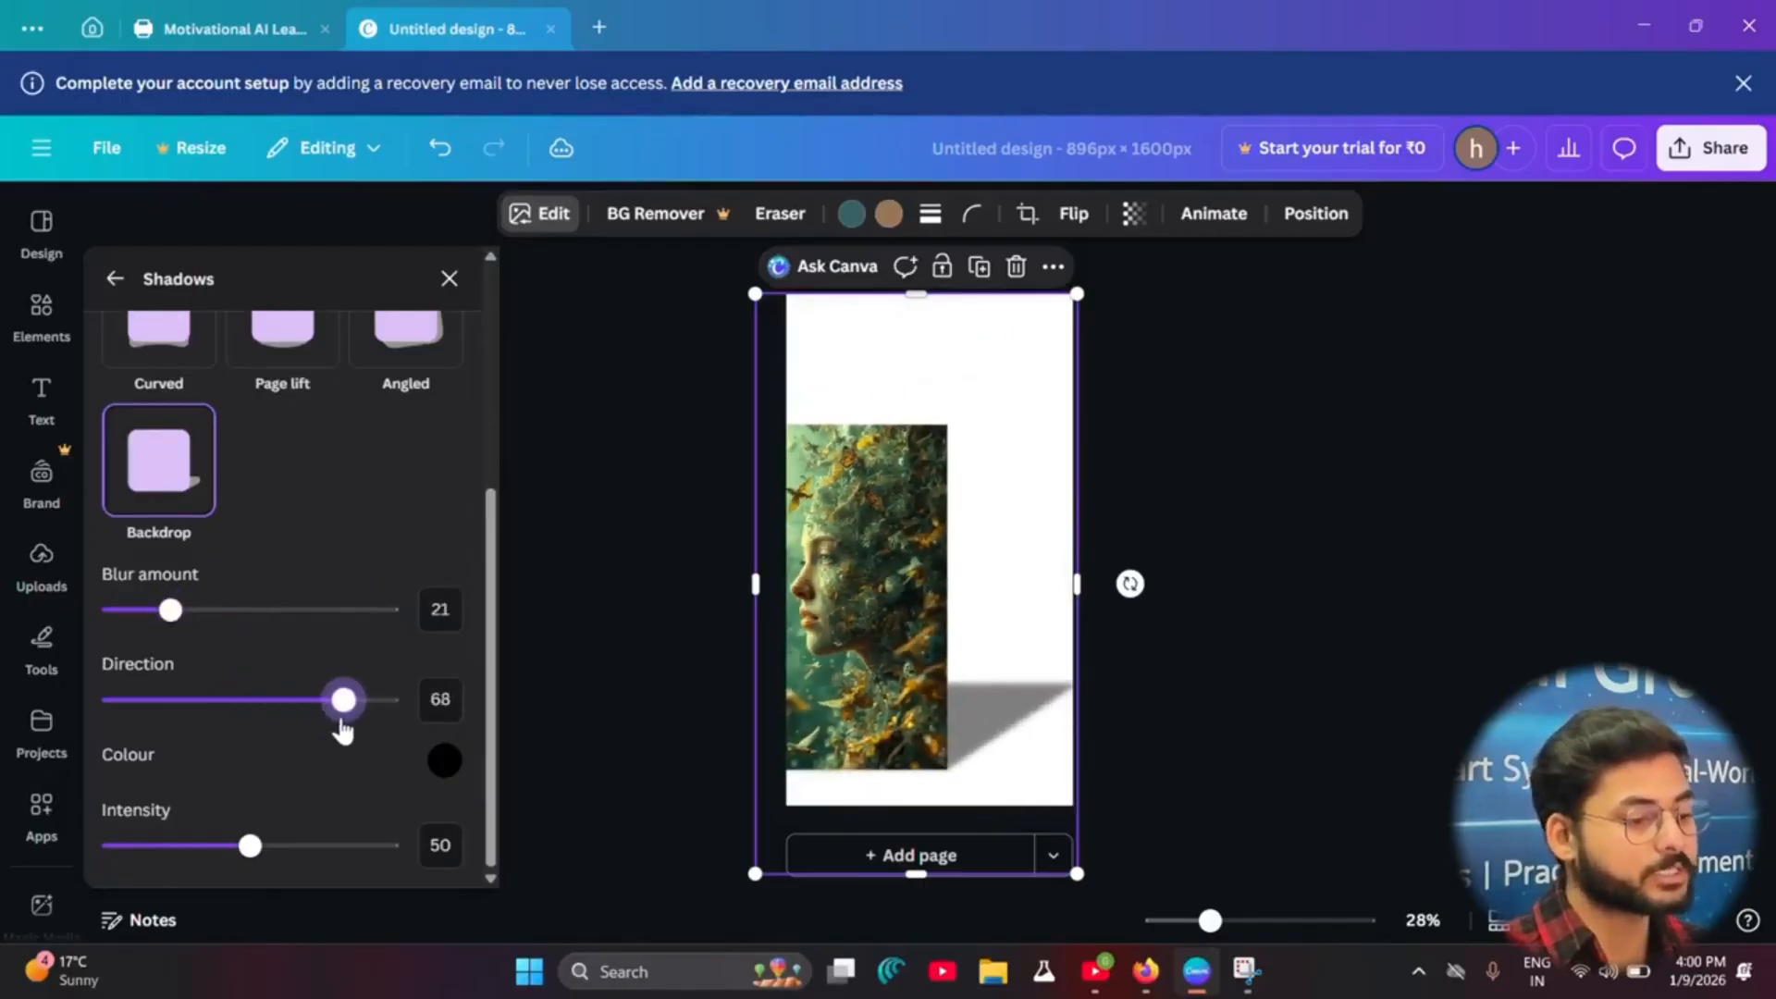
{"action": "mouse_move", "coordinate": [262, 849]}
{"action": "left_mouse_down"}
{"action": "mouse_move", "coordinate": [364, 869]}
{"action": "mouse_move", "coordinate": [246, 846]}
{"action": "left_mouse_up"}
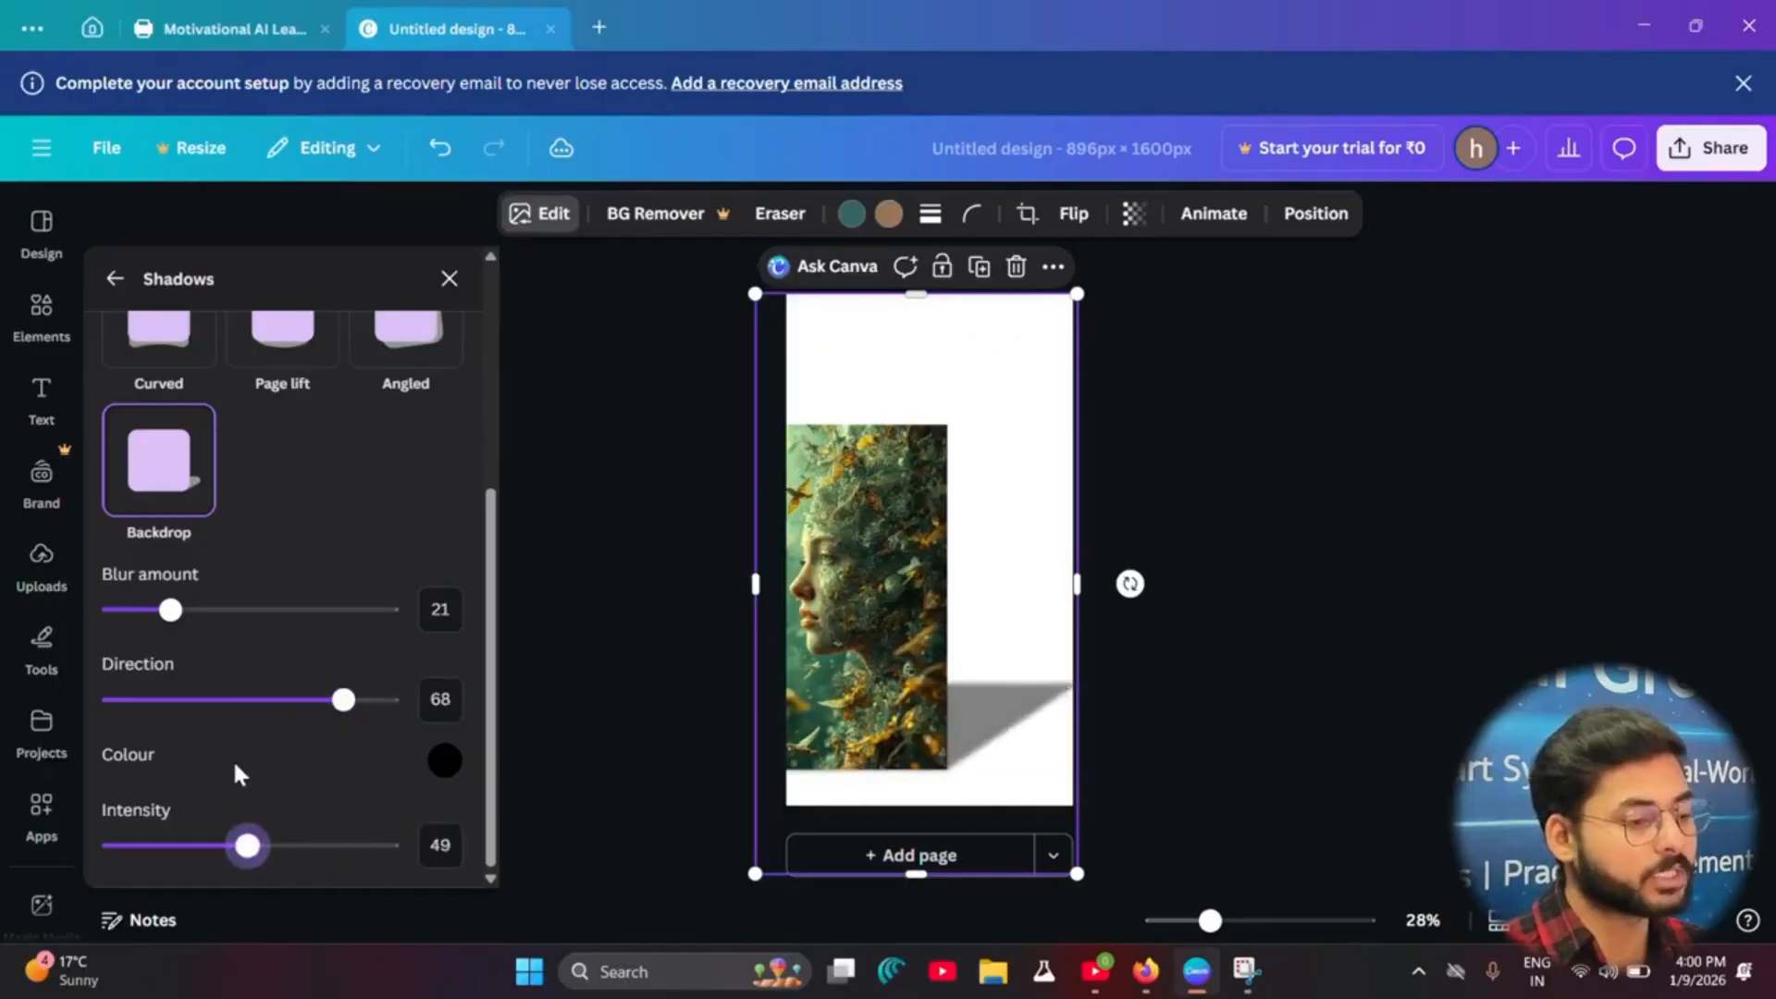
{"action": "scroll", "coordinate": [226, 511], "scroll_direction": "up", "scroll_amount": 5}
{"action": "left_click", "coordinate": [112, 279]}
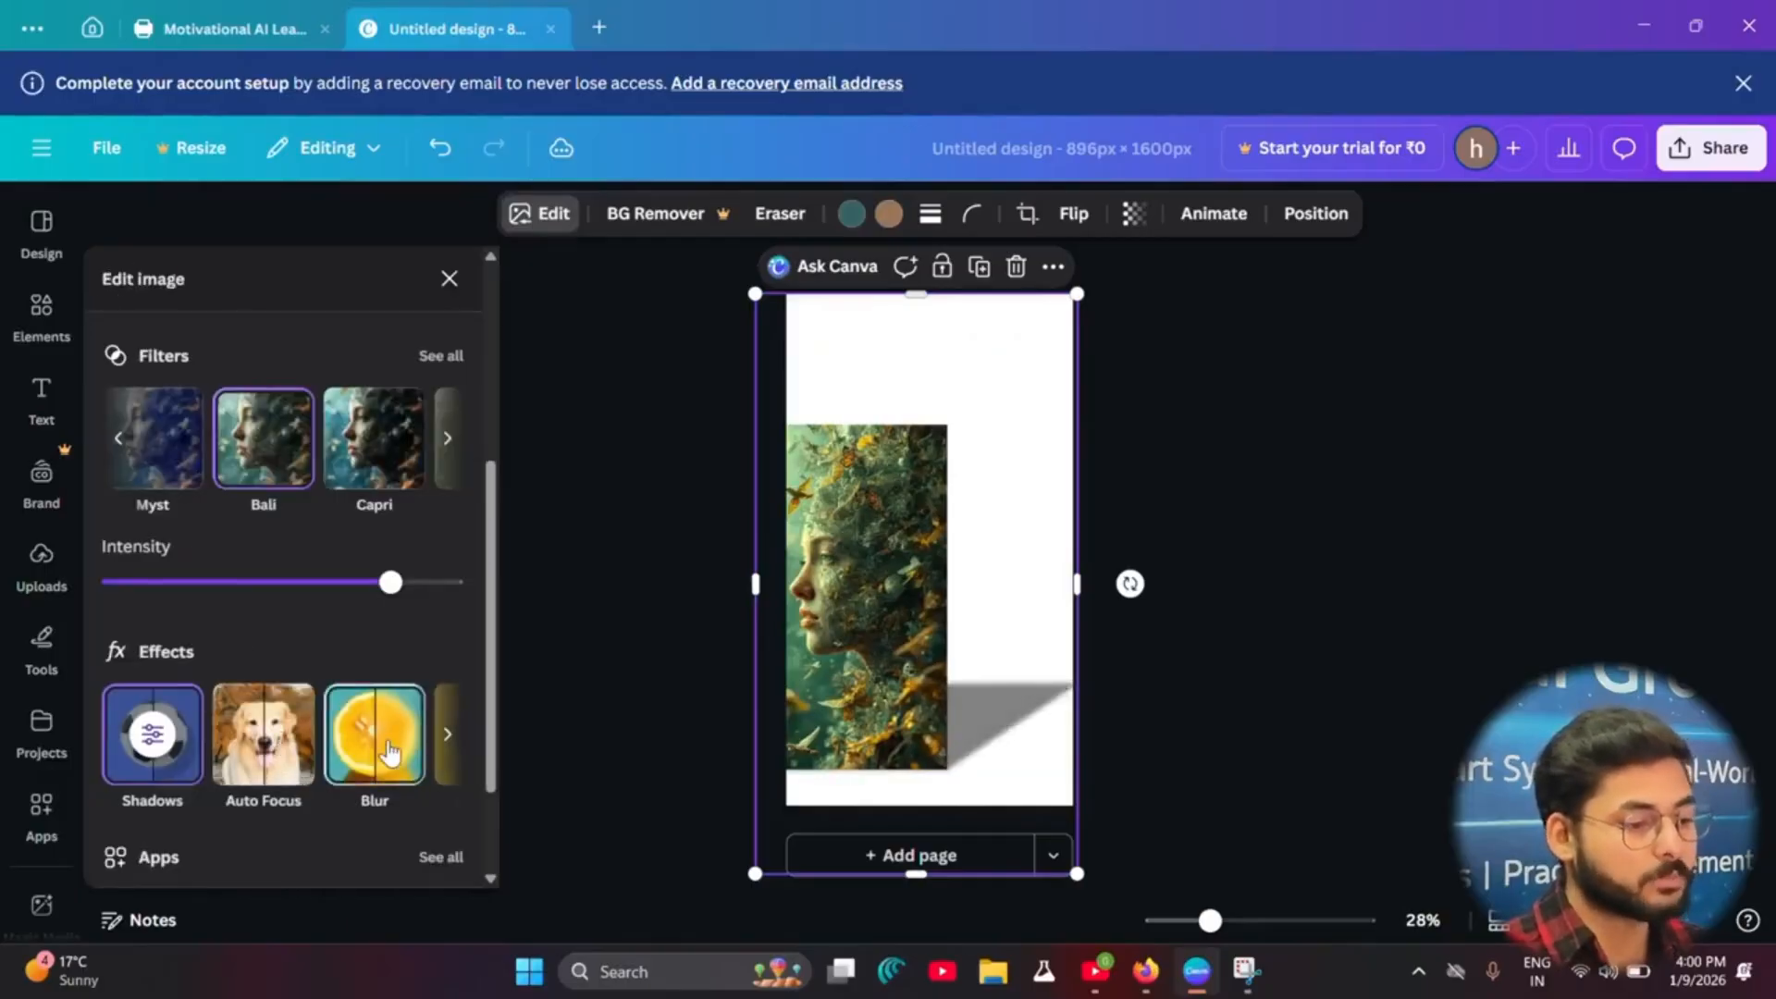
Step: Browse the remaining image effects and the apps available for editing the image
{"action": "left_click", "coordinate": [447, 735]}
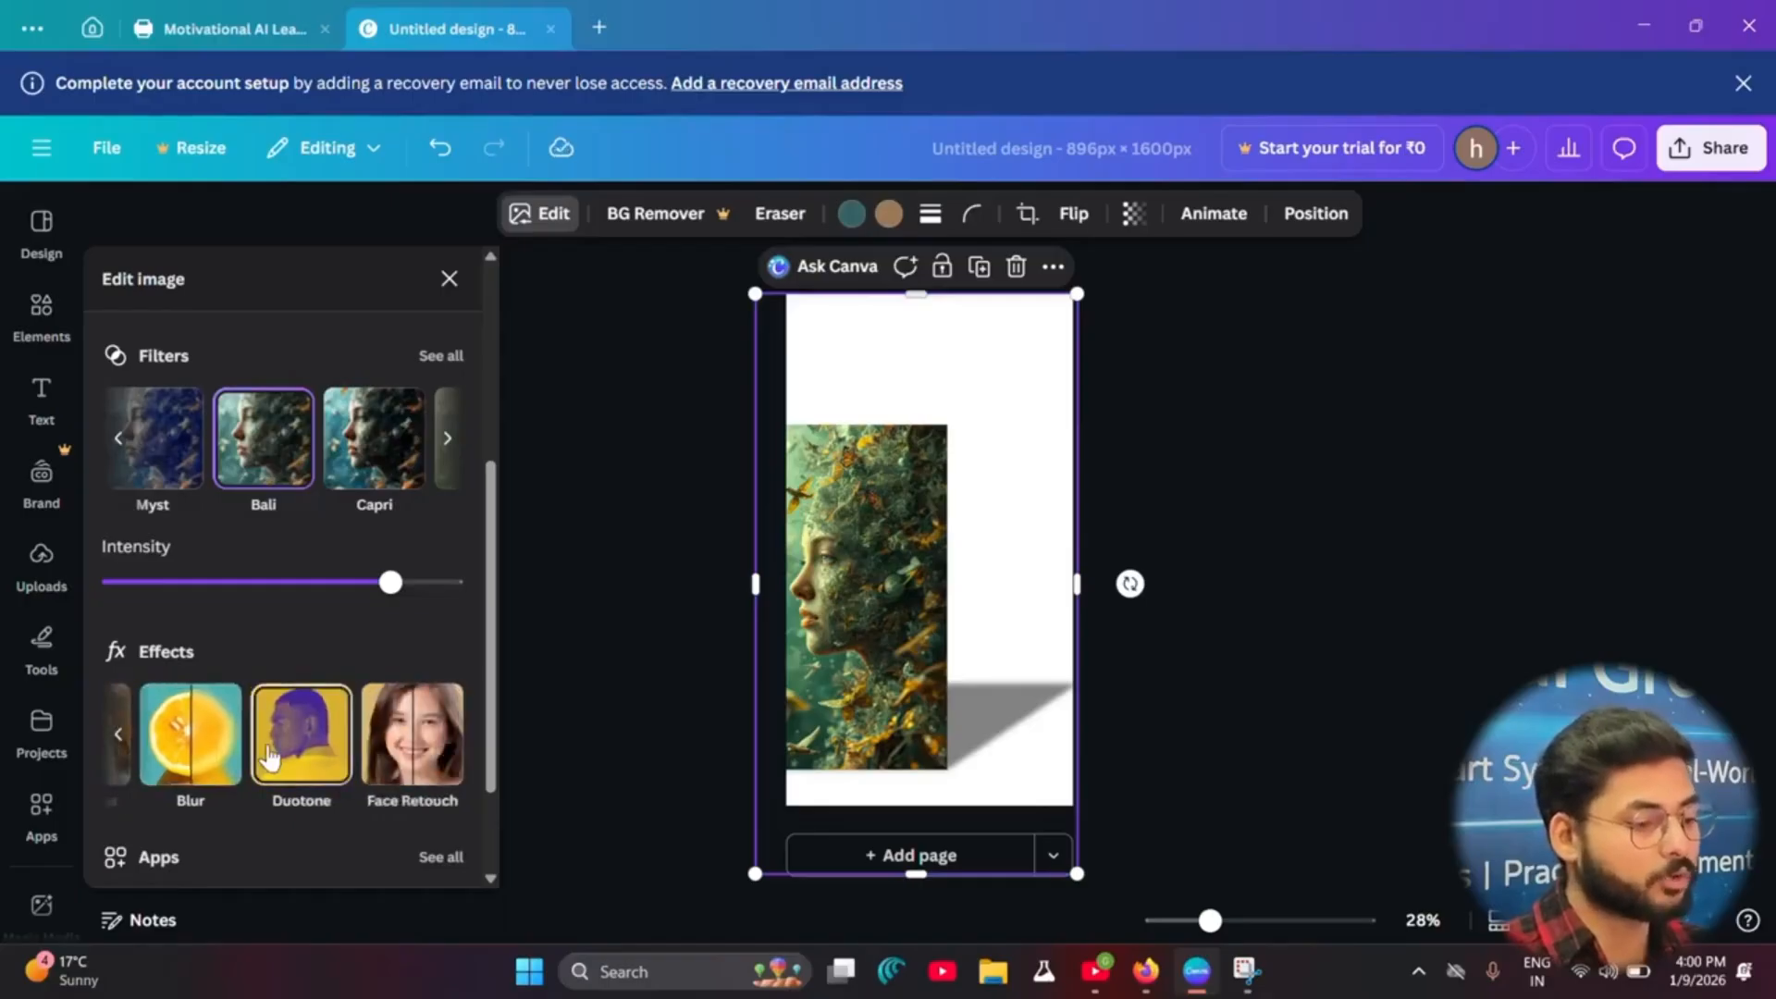
{"action": "scroll", "coordinate": [398, 740], "scroll_direction": "down", "scroll_amount": 2}
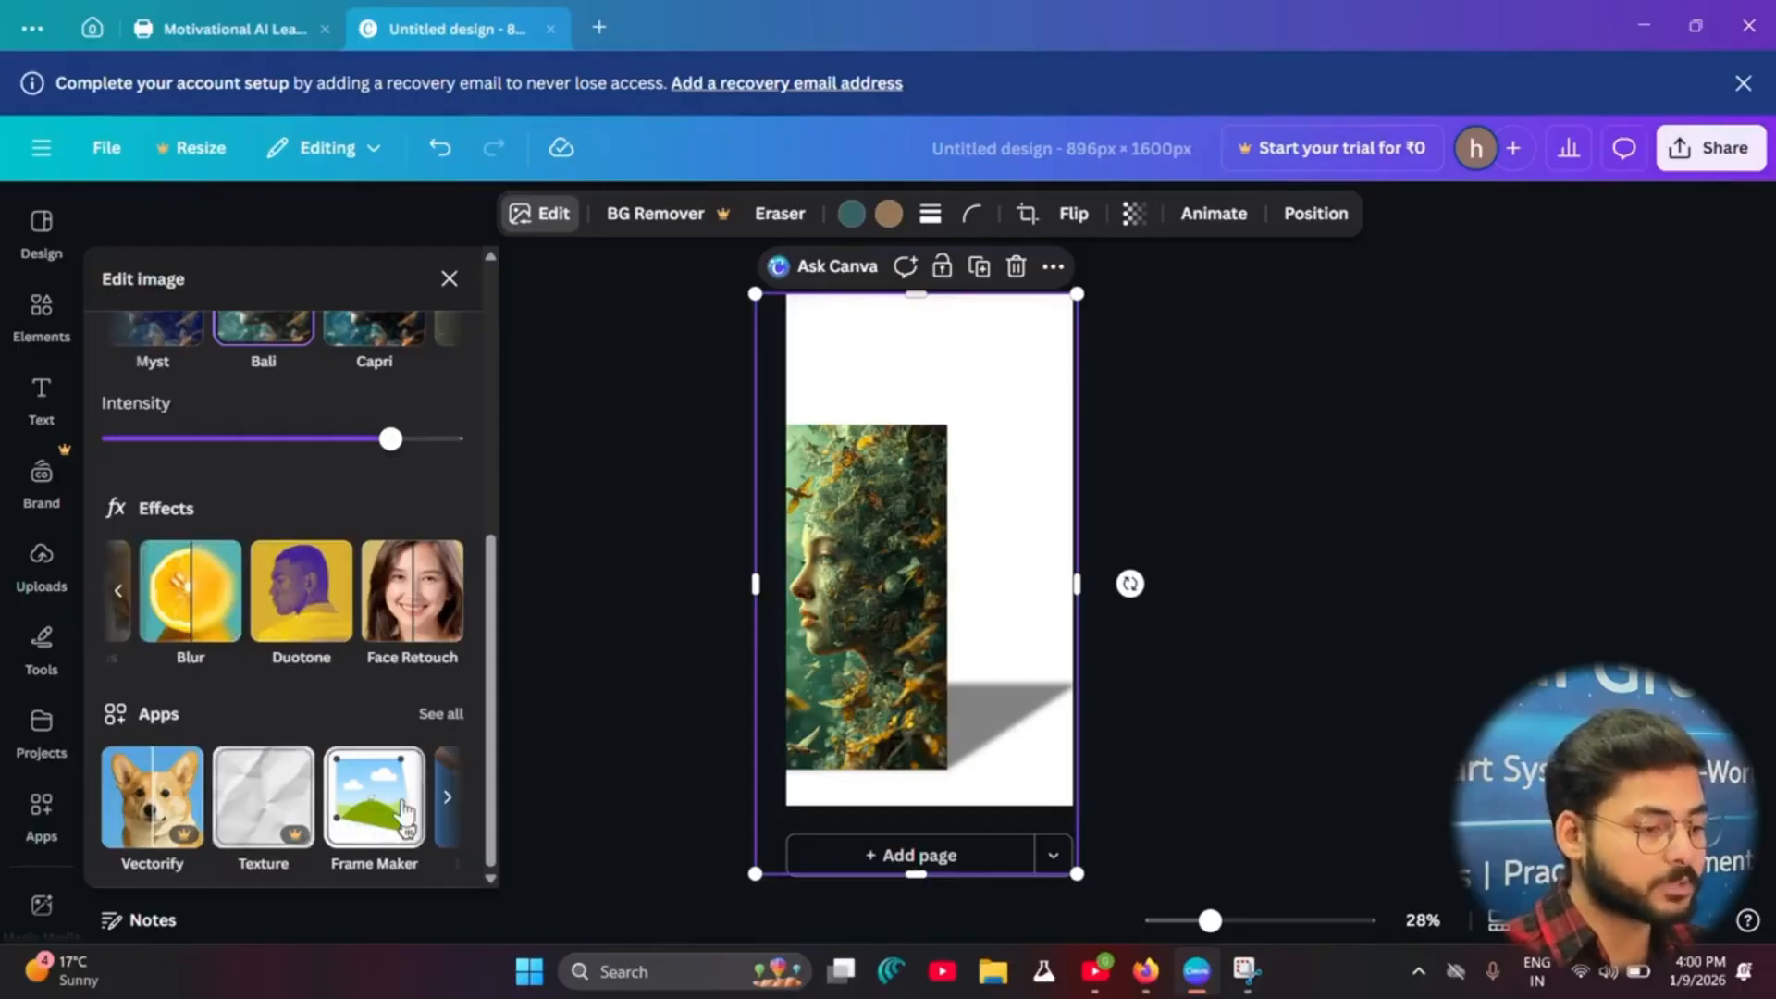
{"action": "left_click", "coordinate": [451, 801]}
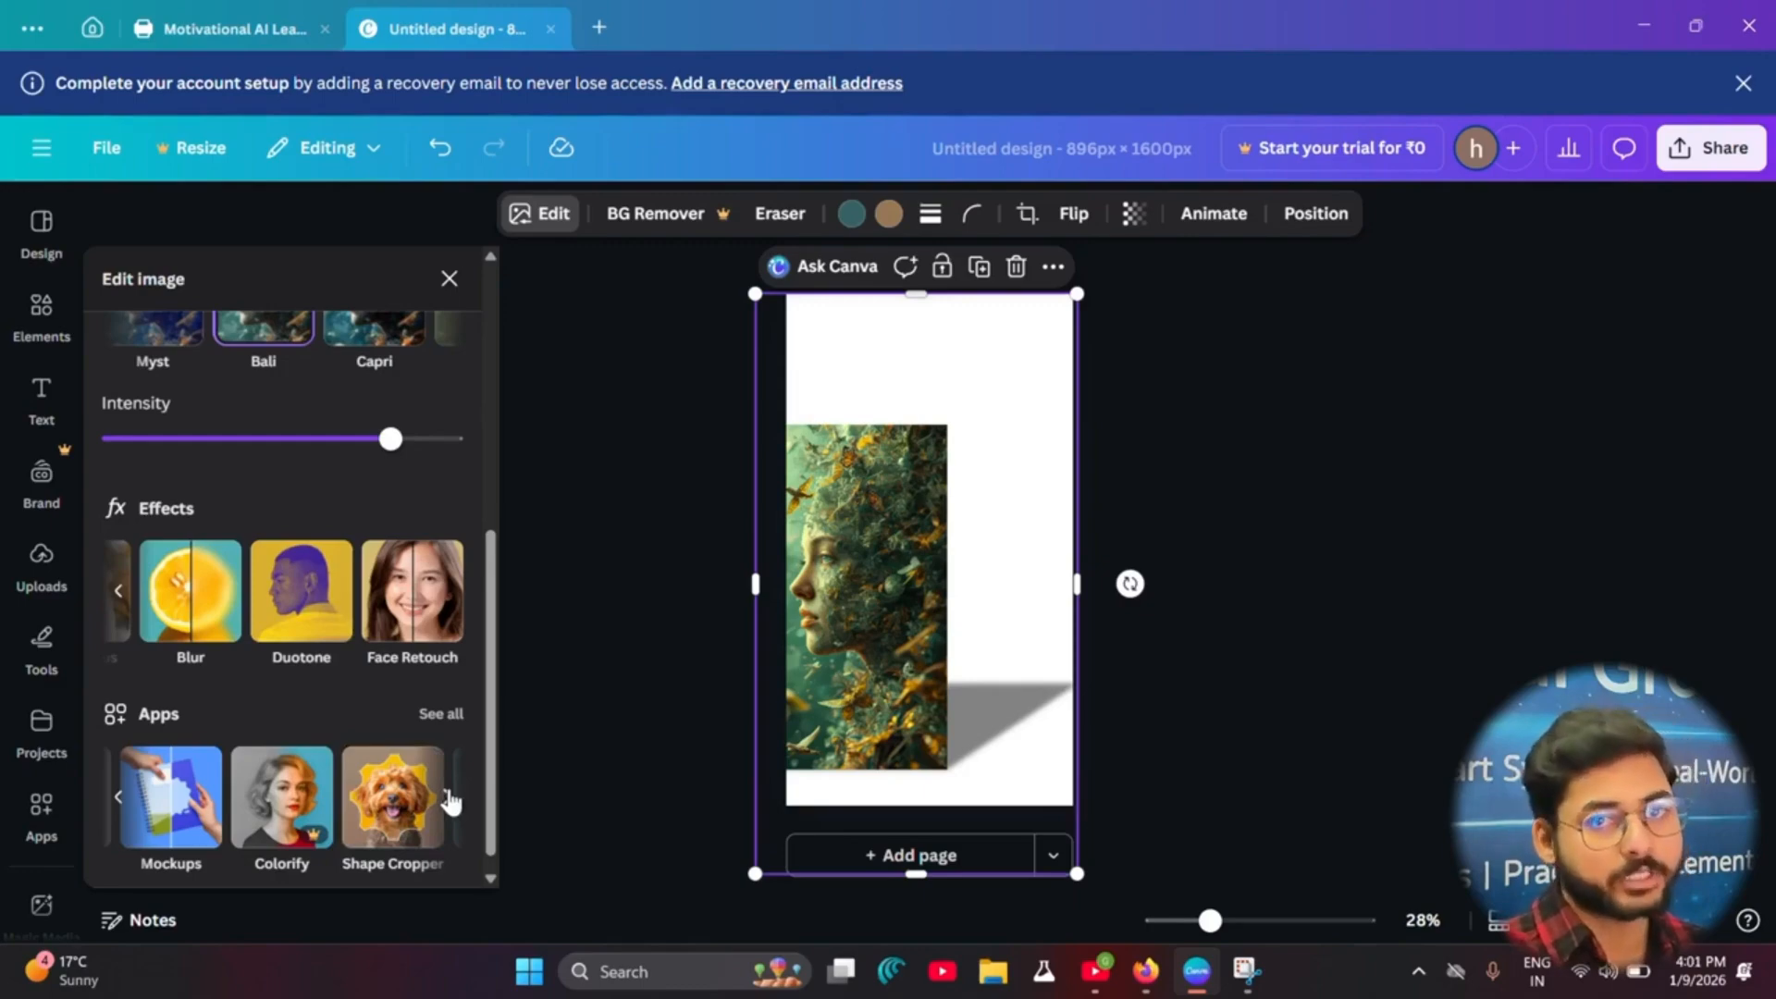
{"action": "left_click", "coordinate": [450, 802]}
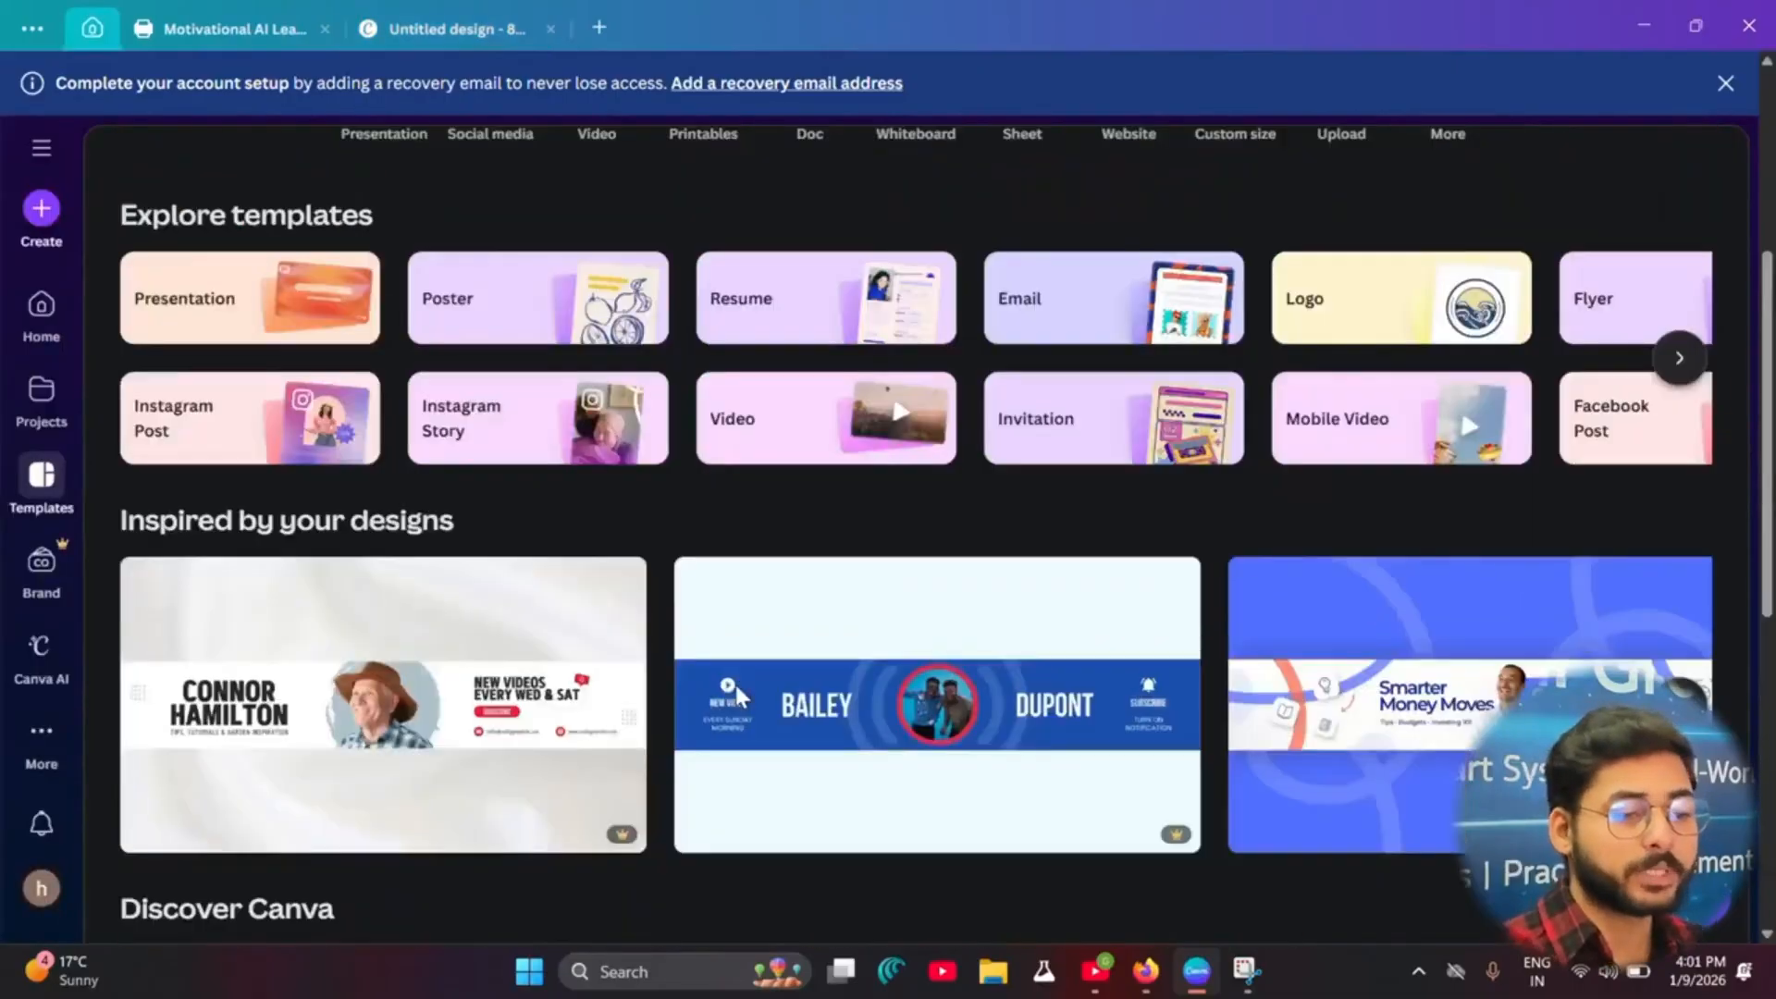
Step: Browse the template gallery and open the Good Morning (Facebook Post) template for editing
{"action": "scroll", "coordinate": [735, 681], "scroll_direction": "down", "scroll_amount": 5}
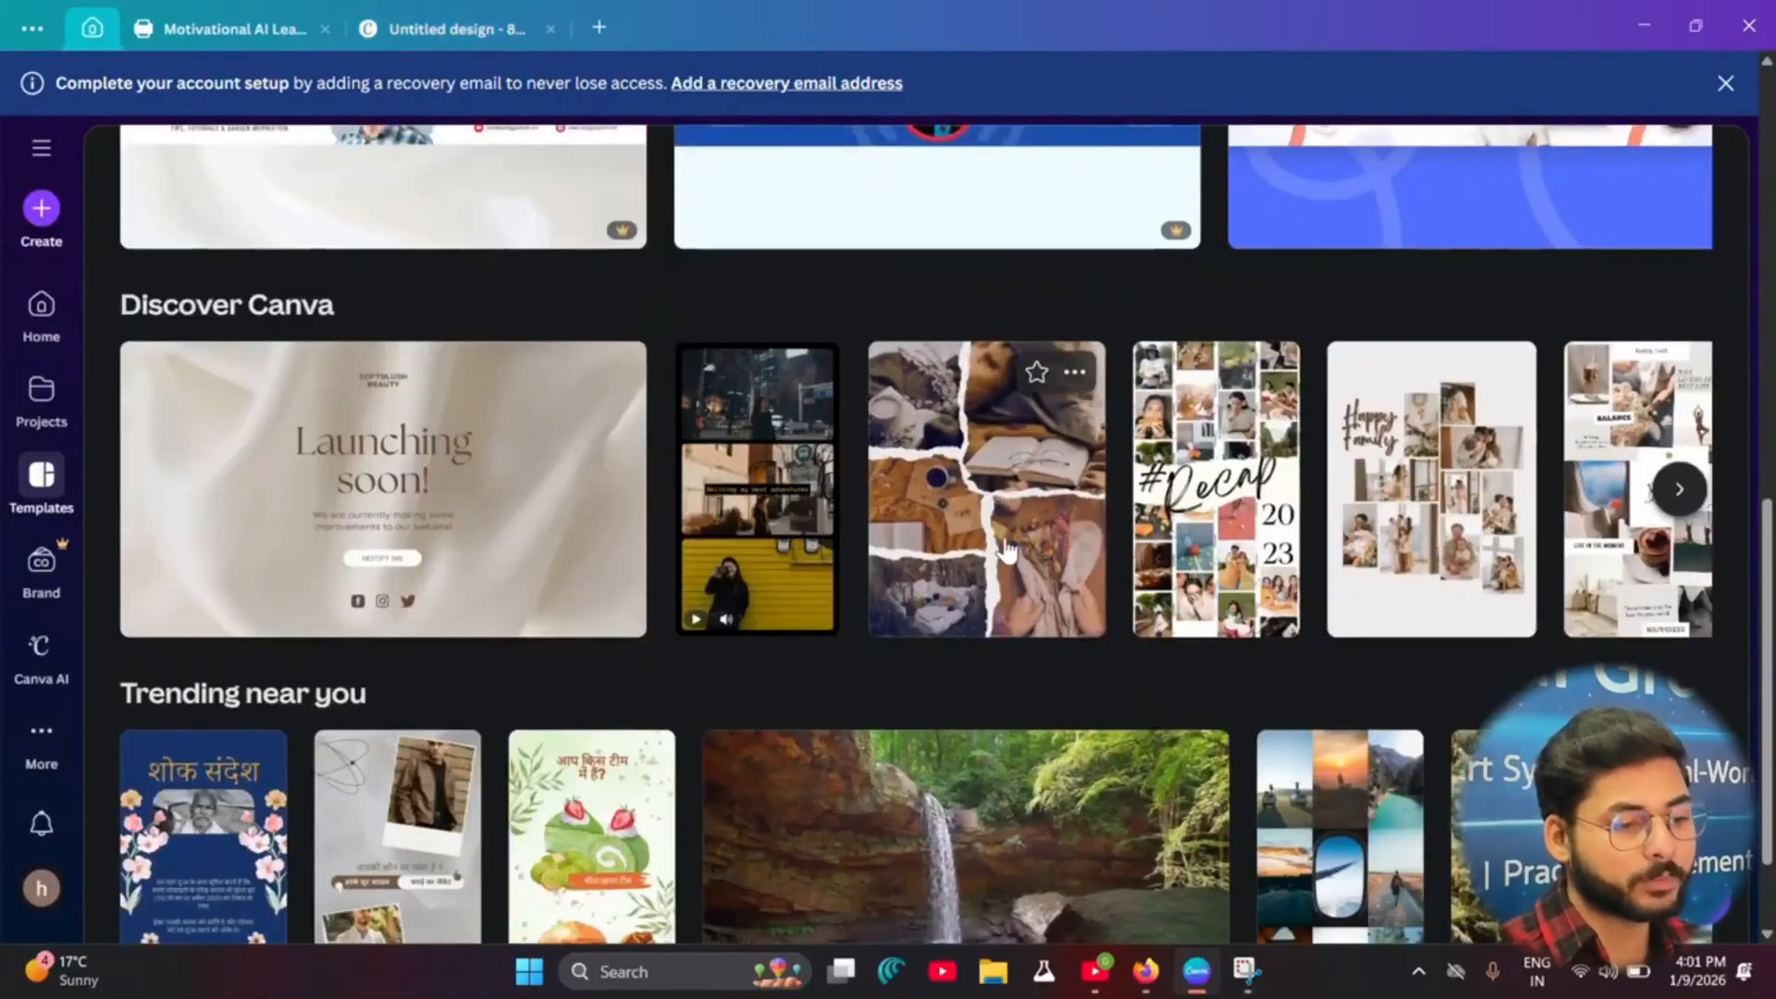
{"action": "left_click", "coordinate": [1236, 518]}
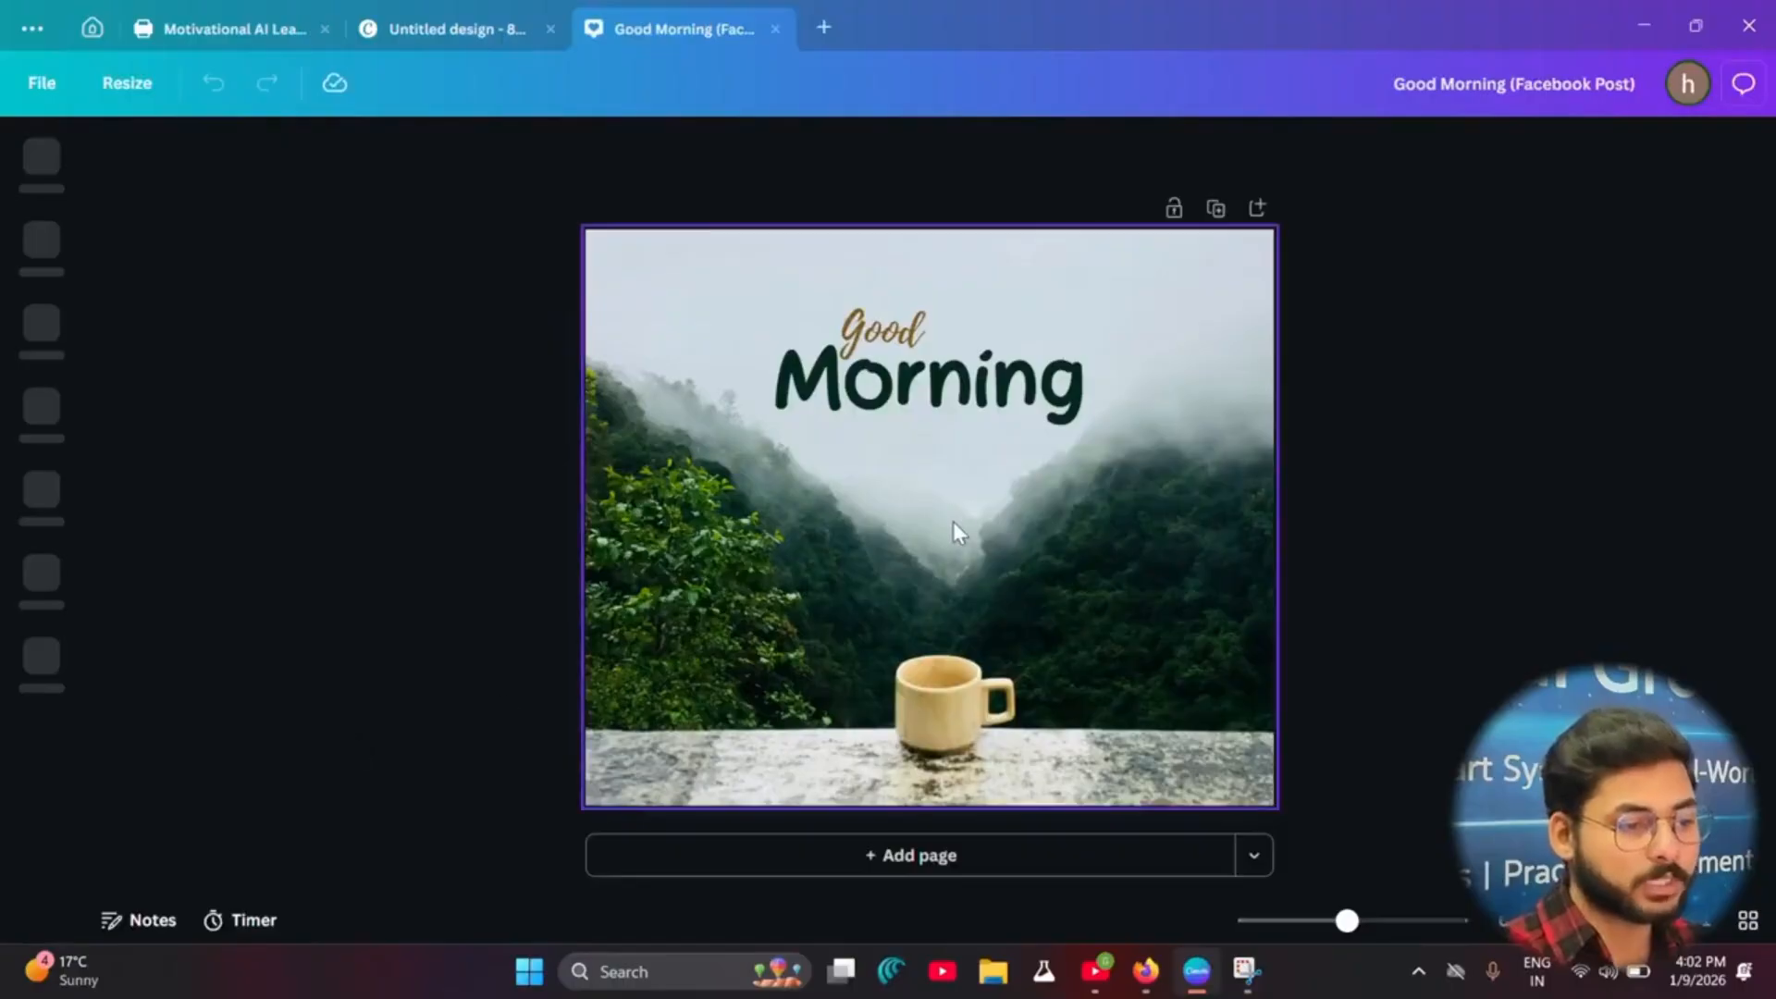
{"action": "left_click", "coordinate": [851, 459]}
Step: Search the elements for "A person working on a laptop" and generate AI images from that prompt
{"action": "left_click", "coordinate": [41, 242]}
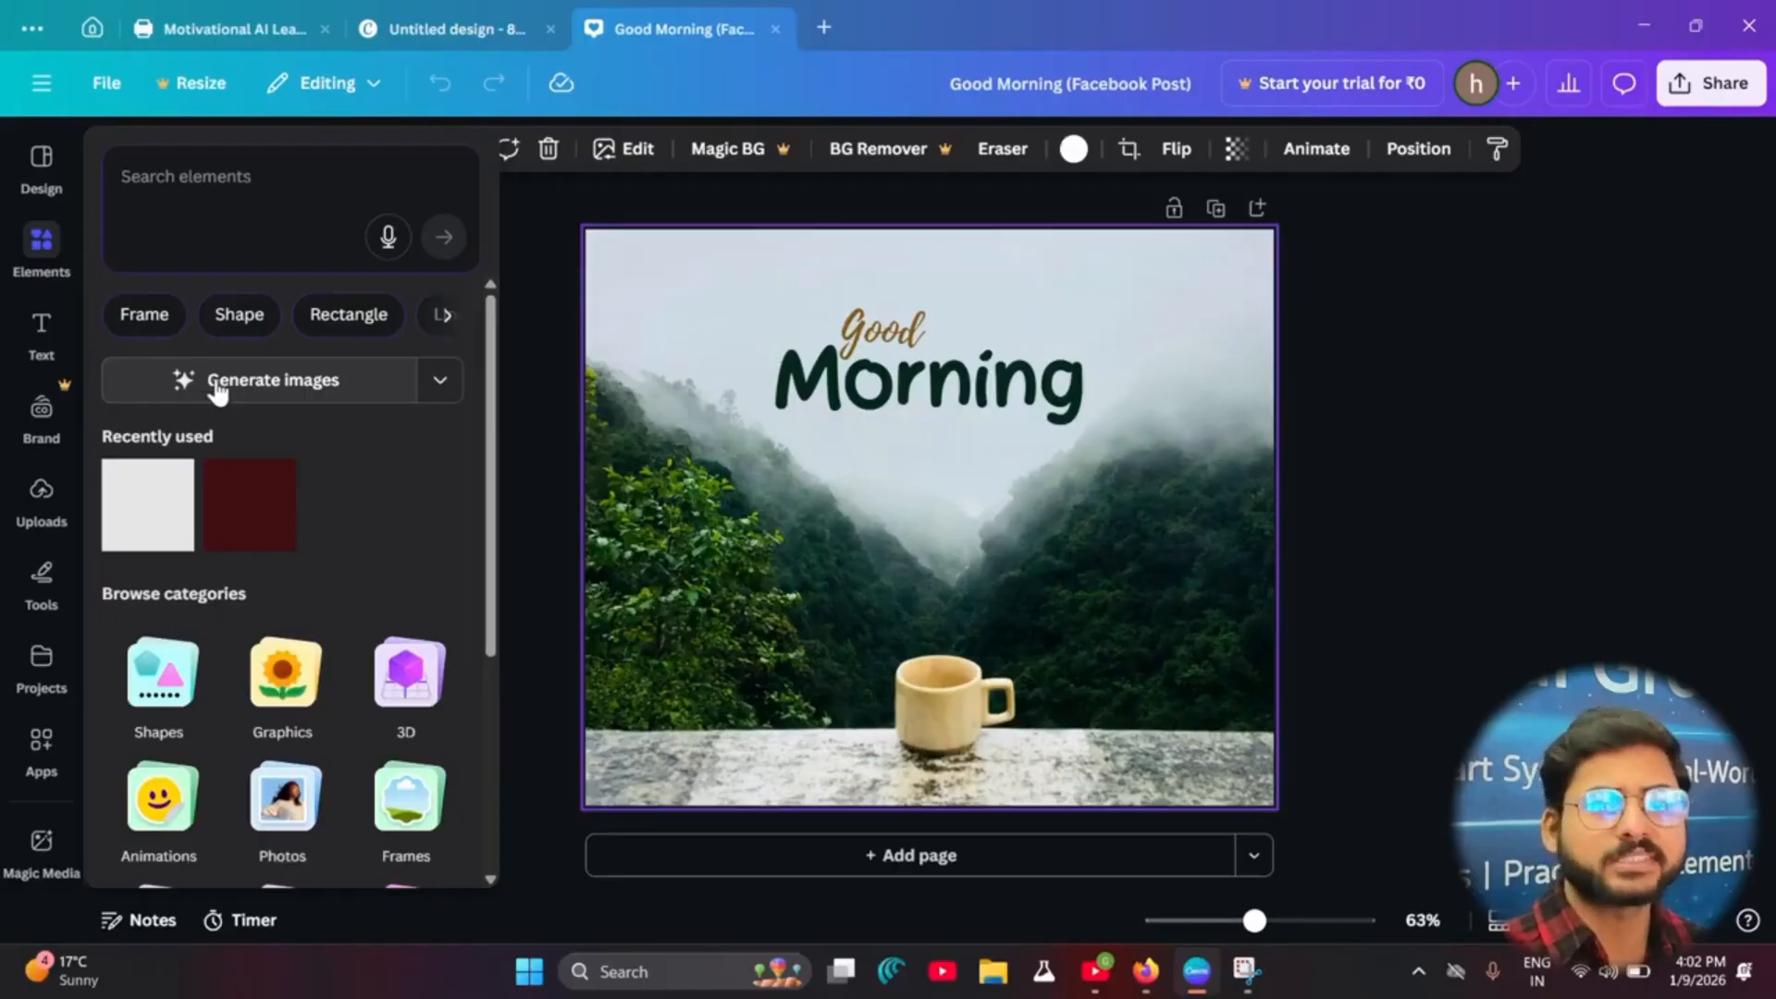
{"action": "left_click", "coordinate": [196, 177]}
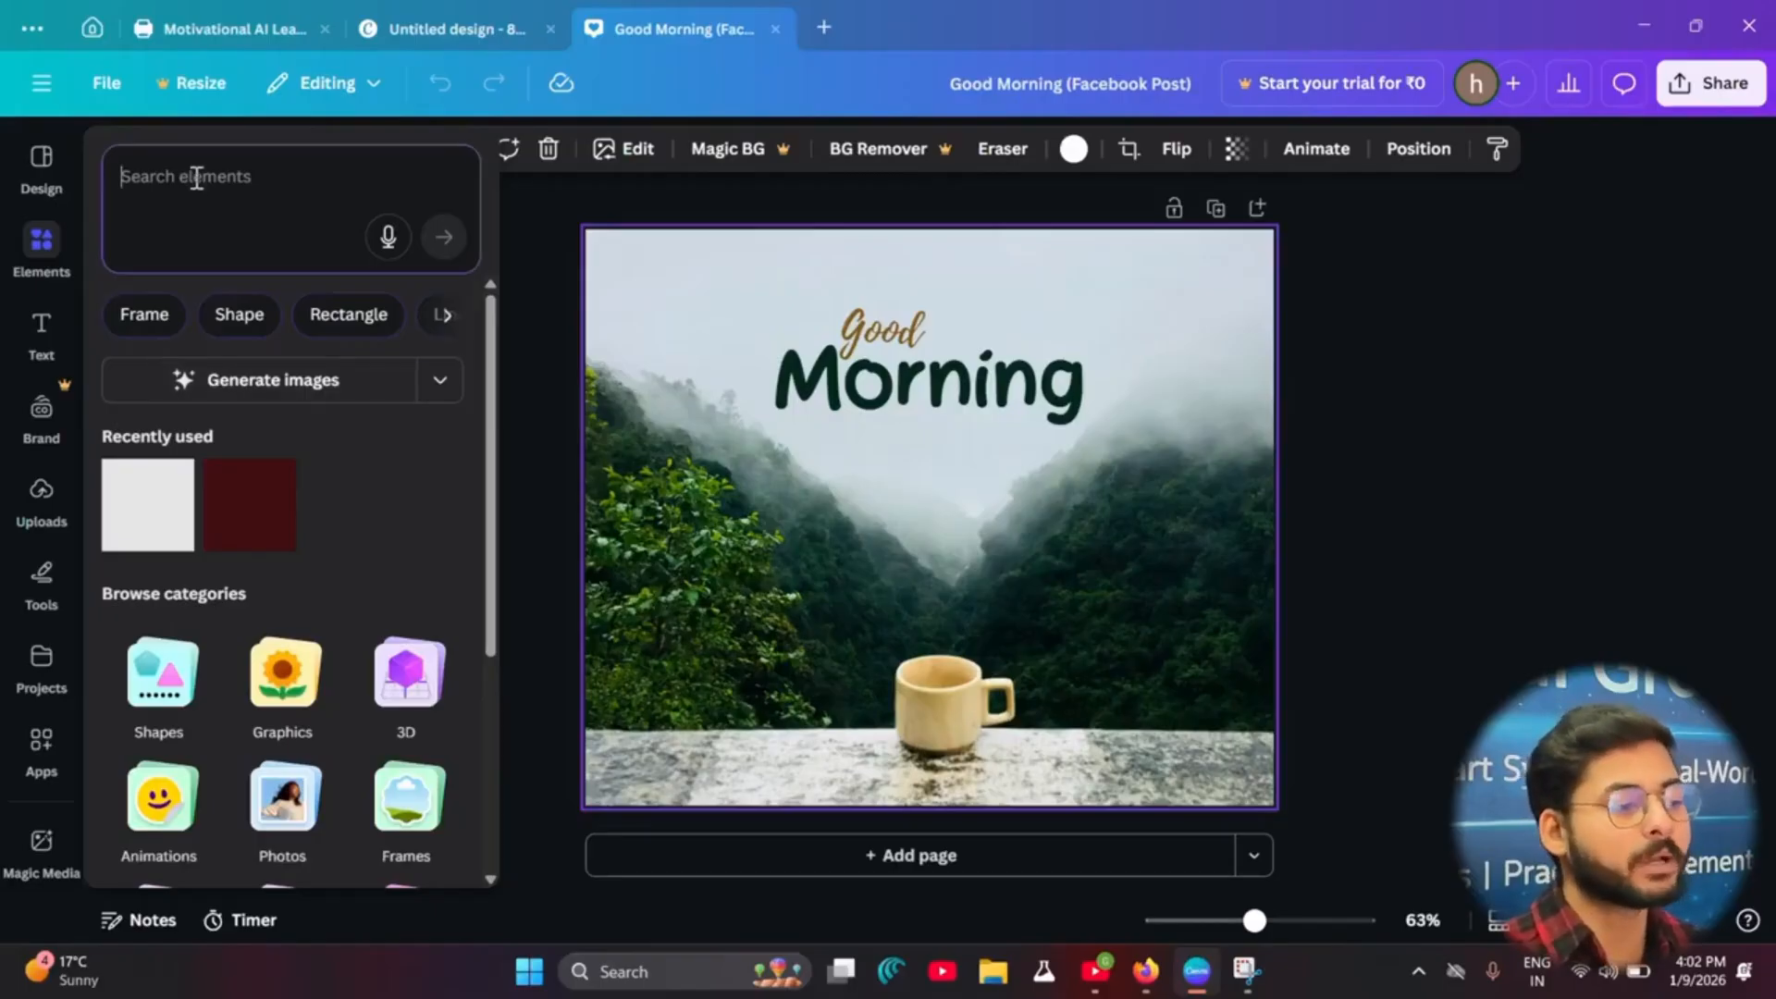
{"action": "type", "text": "A person working on a laptop"}
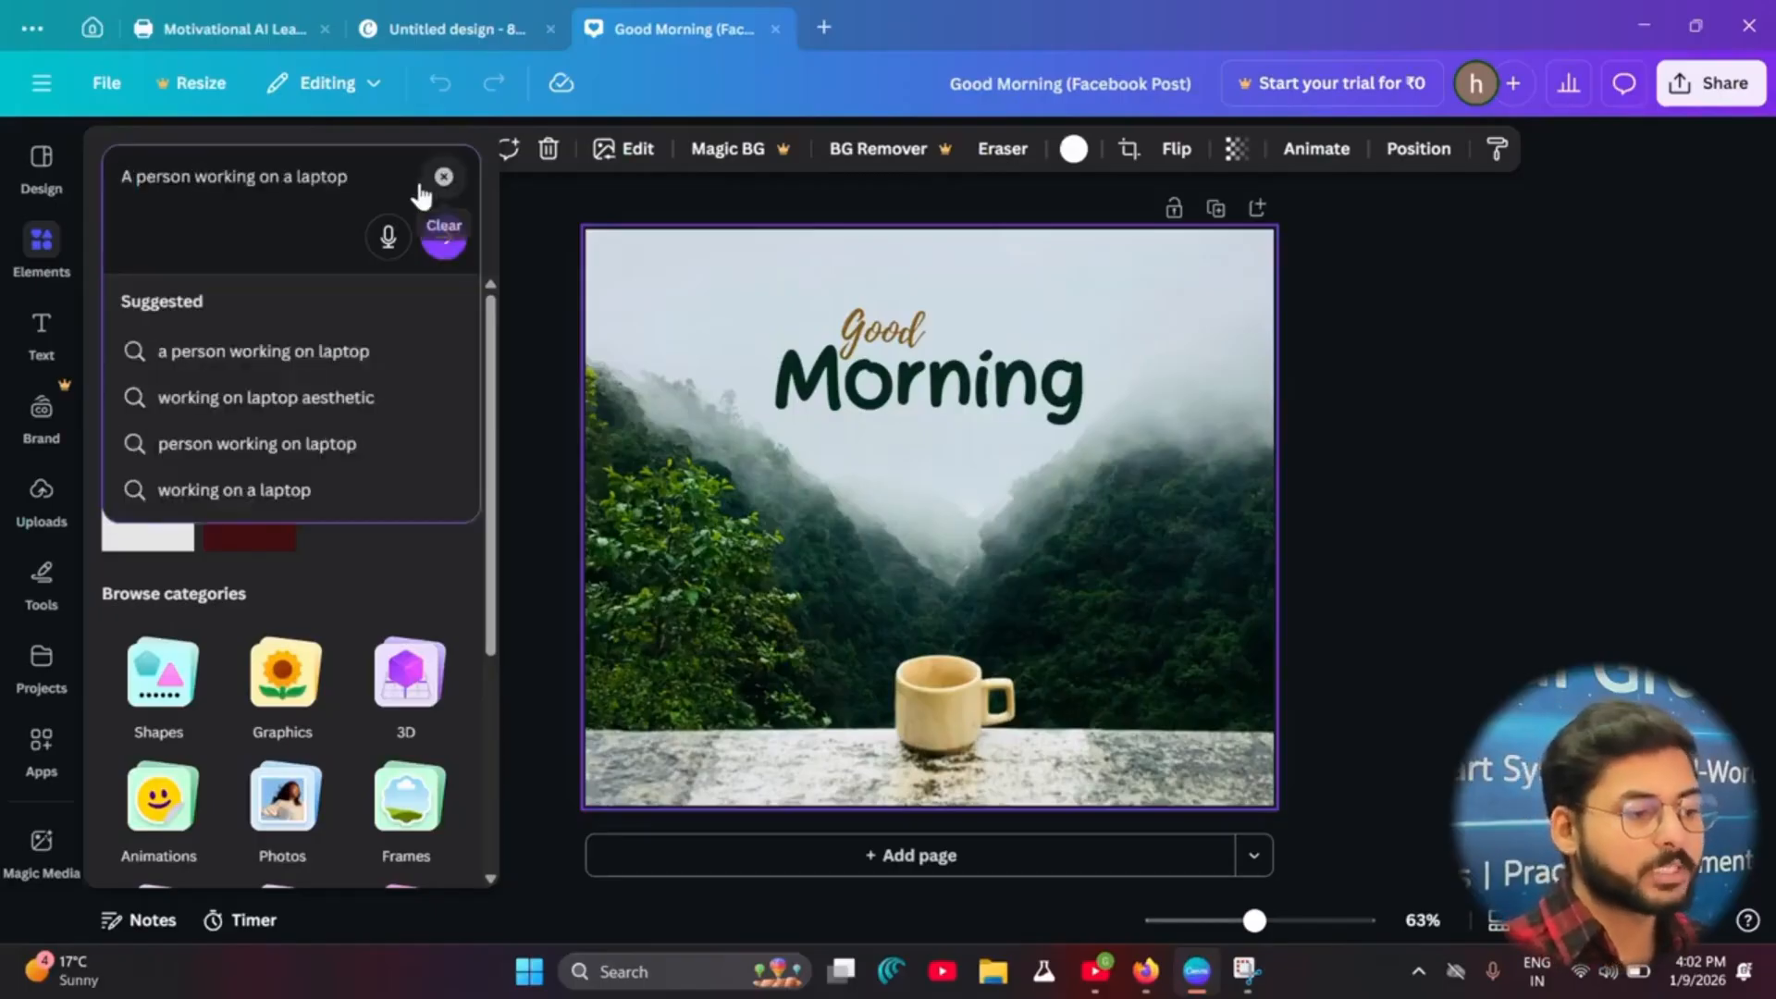
{"action": "left_click", "coordinate": [444, 237]}
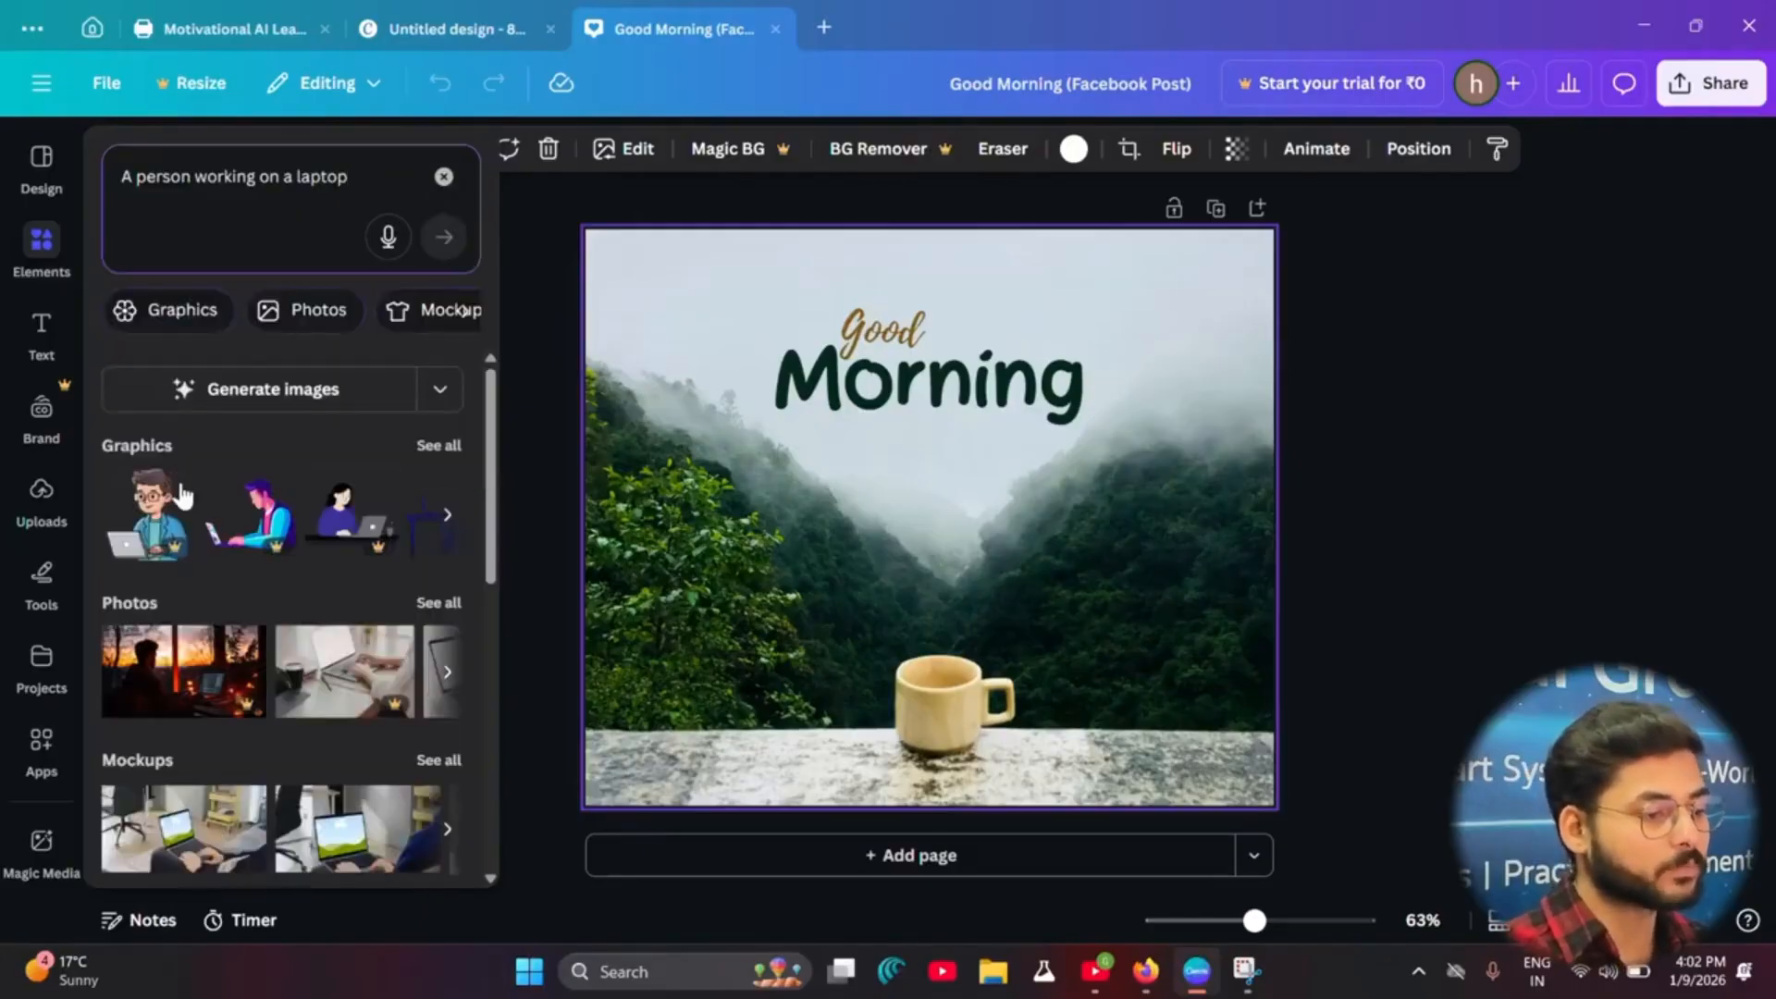
{"action": "left_click", "coordinate": [245, 401]}
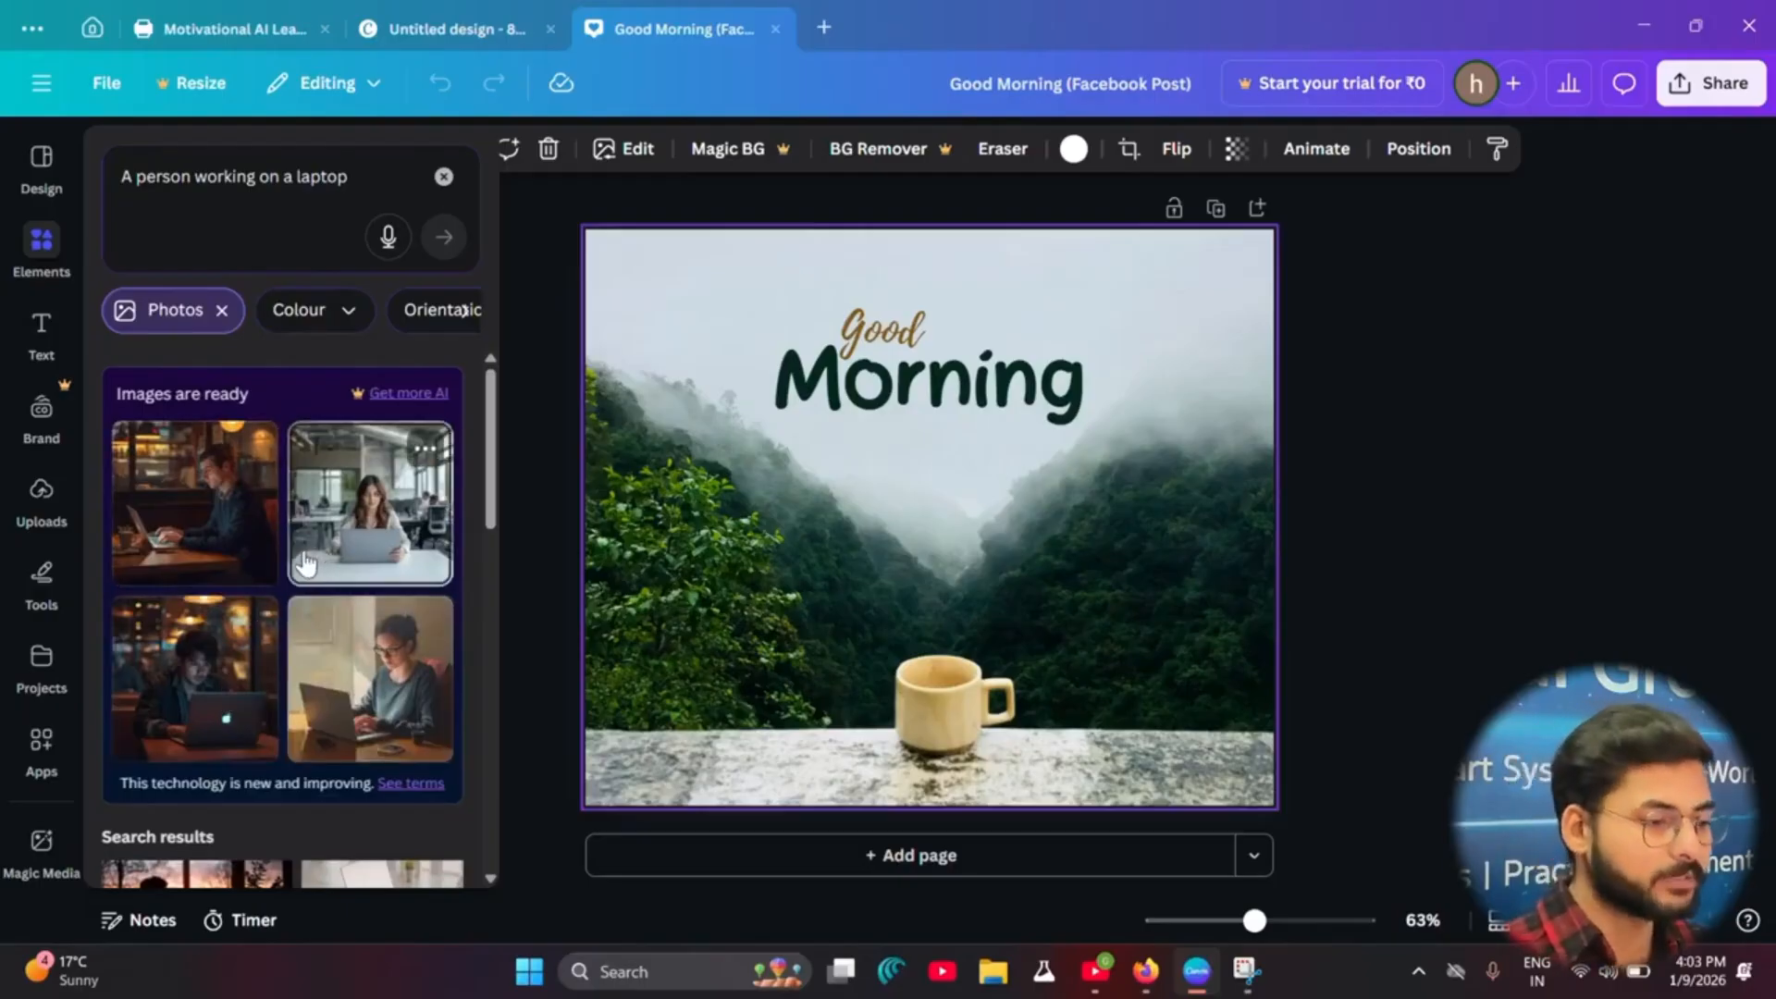
Step: Insert the generated image of a man at a laptop in a dark café, and place and enlarge it at the page's left edge
{"action": "left_click", "coordinate": [194, 530]}
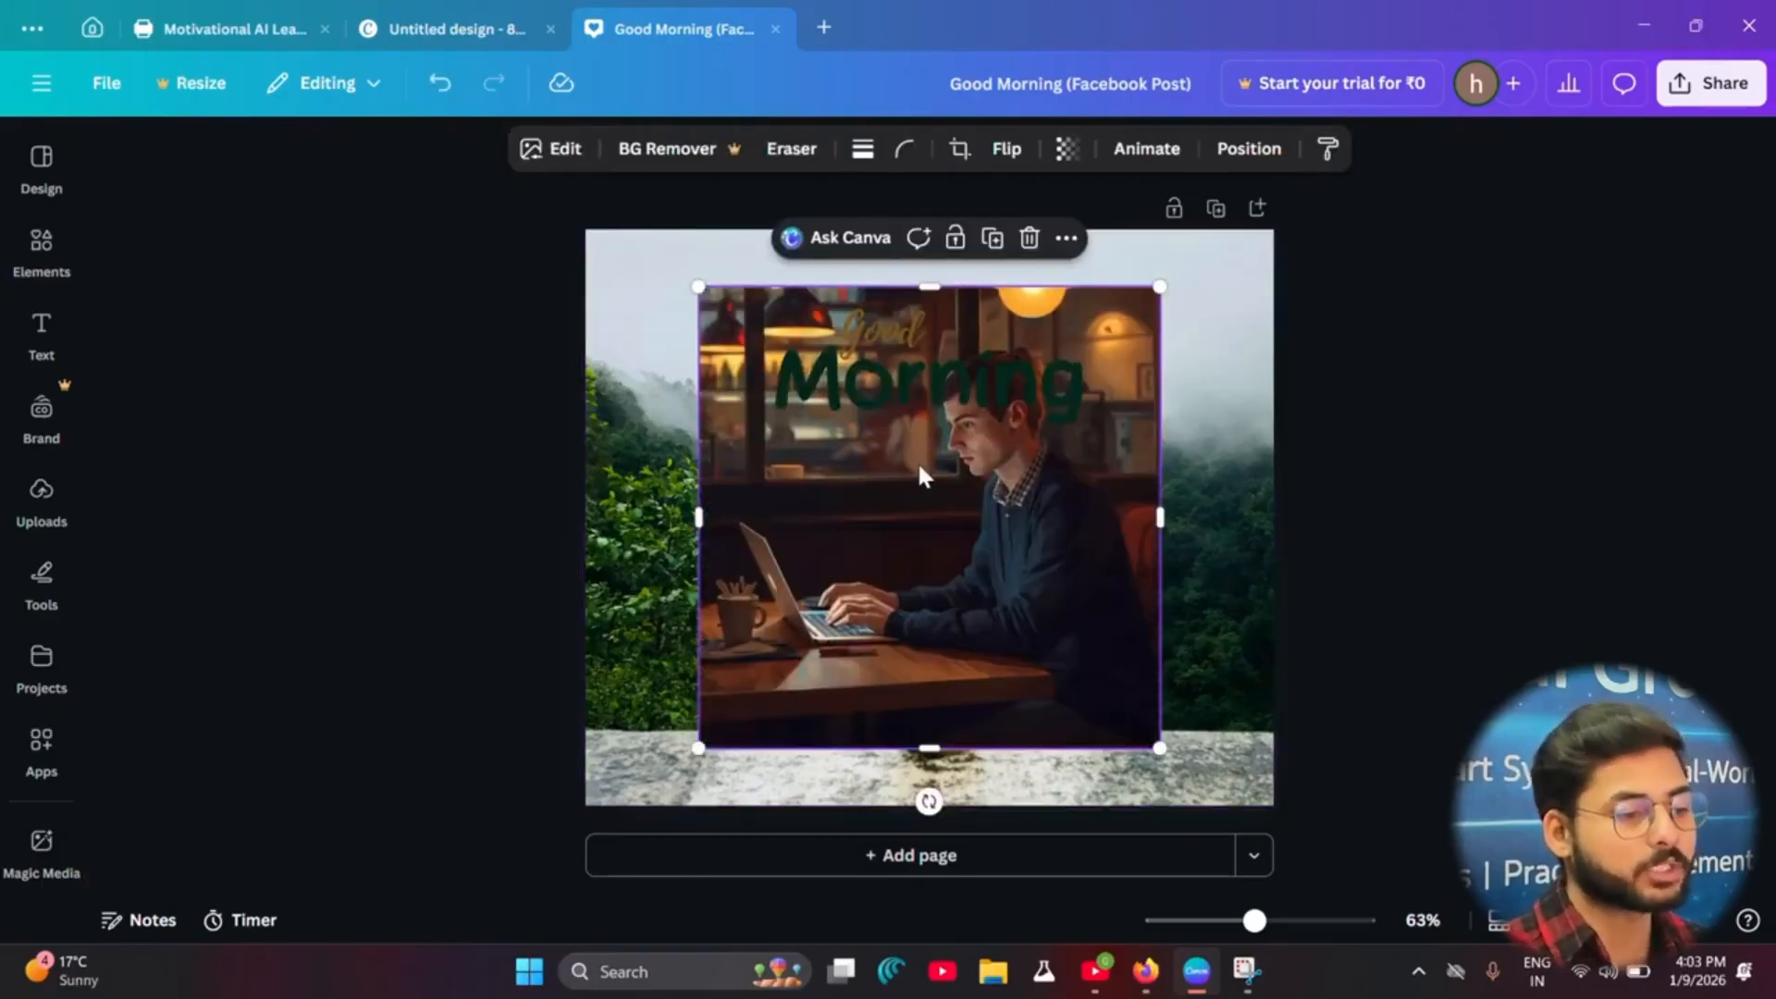
{"action": "left_click_drag", "start_coordinate": [1160, 747], "coordinate": [866, 491]}
{"action": "left_click_drag", "start_coordinate": [737, 459], "coordinate": [624, 706]}
{"action": "left_click", "coordinate": [780, 563]}
{"action": "left_click", "coordinate": [658, 629]}
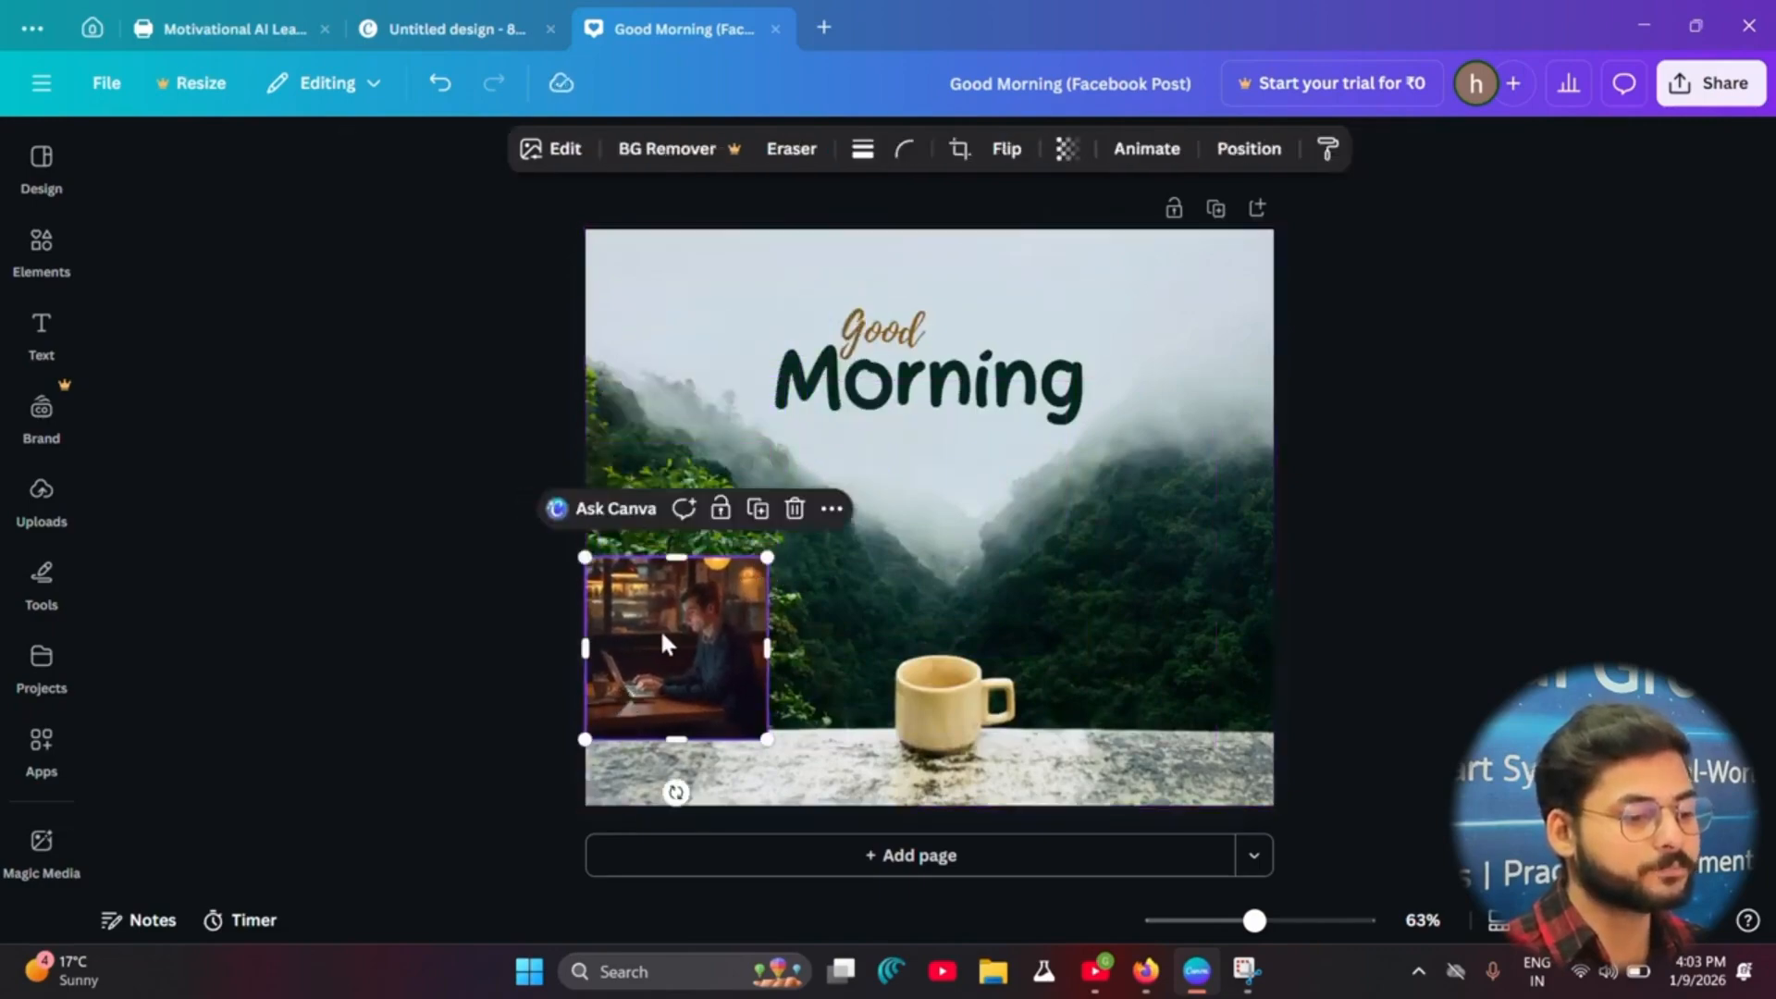
{"action": "left_click_drag", "start_coordinate": [768, 553], "coordinate": [1026, 298]}
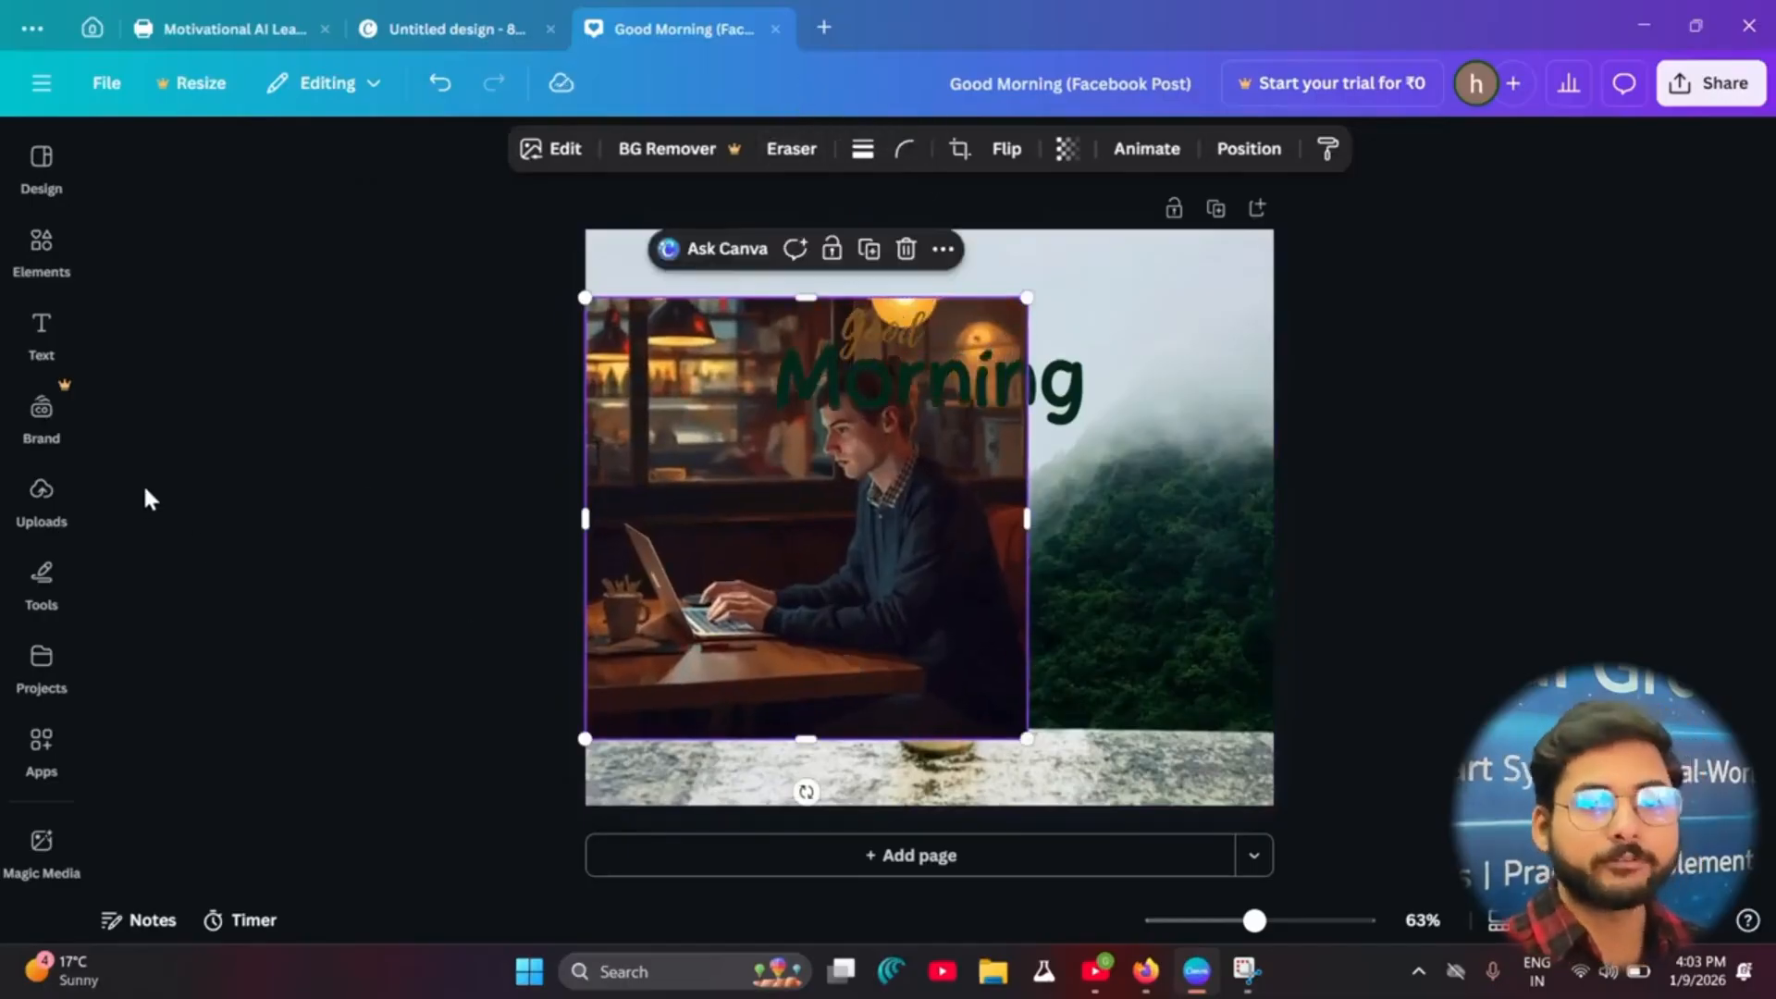
{"action": "left_click", "coordinate": [41, 330]}
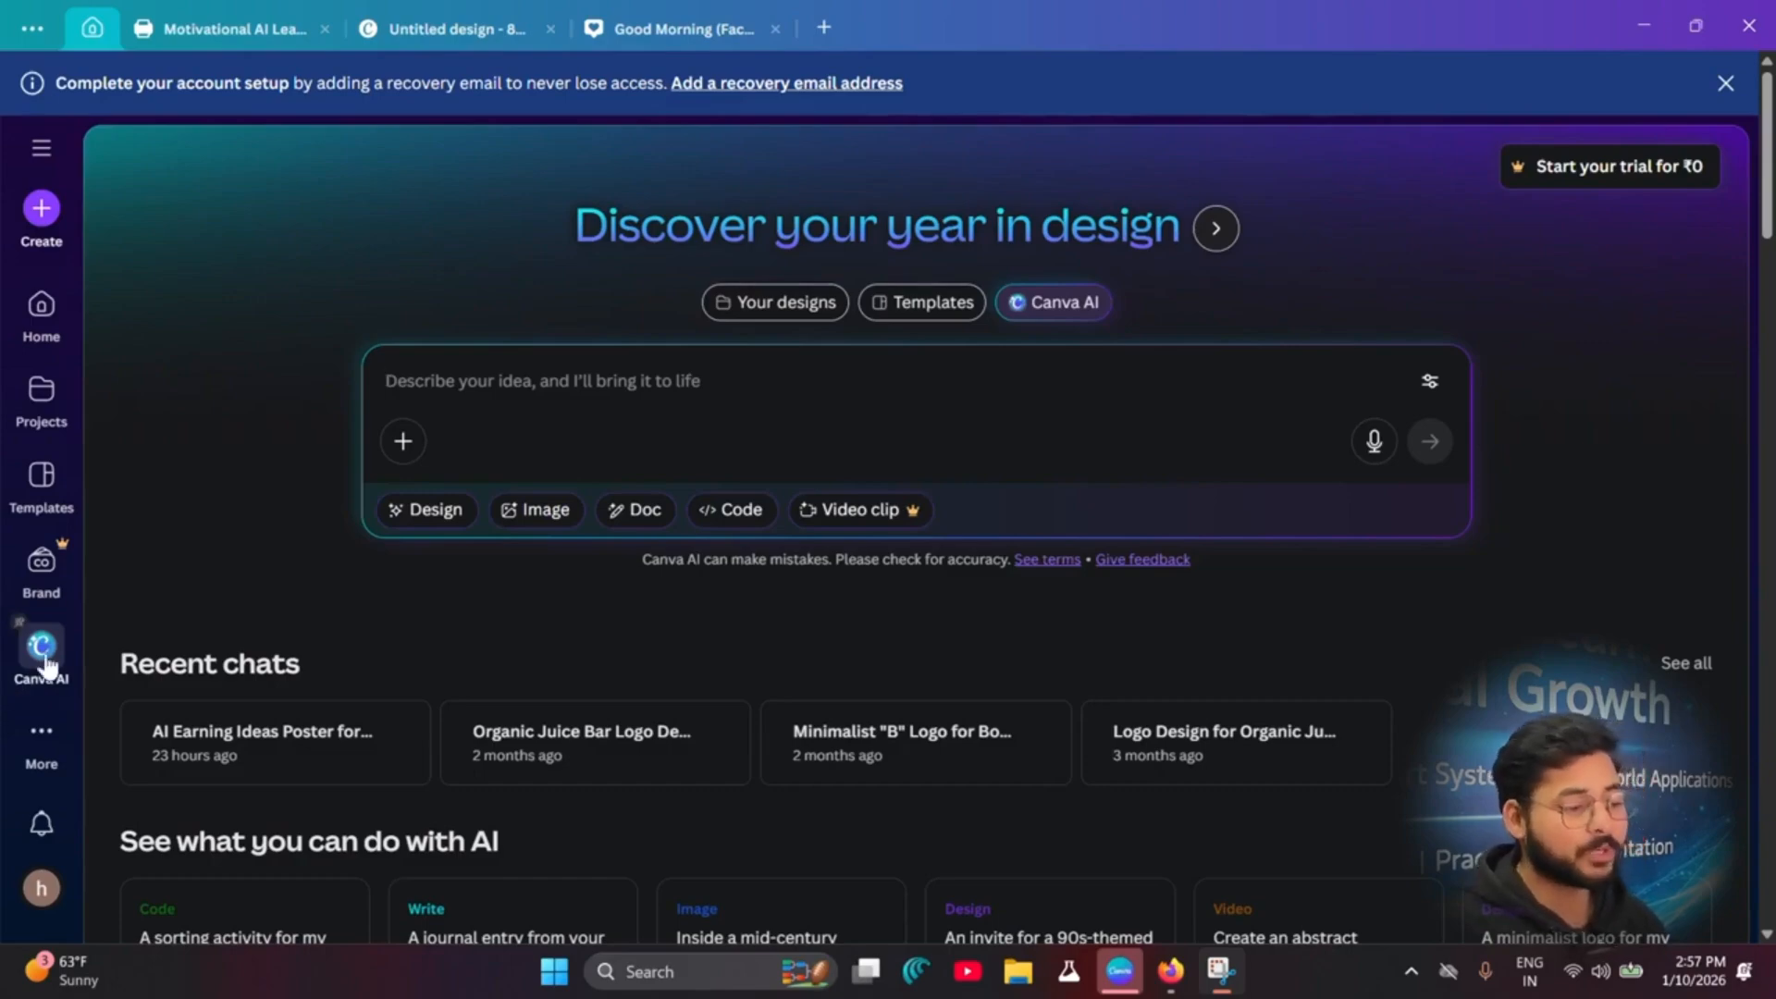
Step: Generate a code app from the prompt "create a business calculator to calculate profit and loss"
{"action": "left_click", "coordinate": [737, 511]}
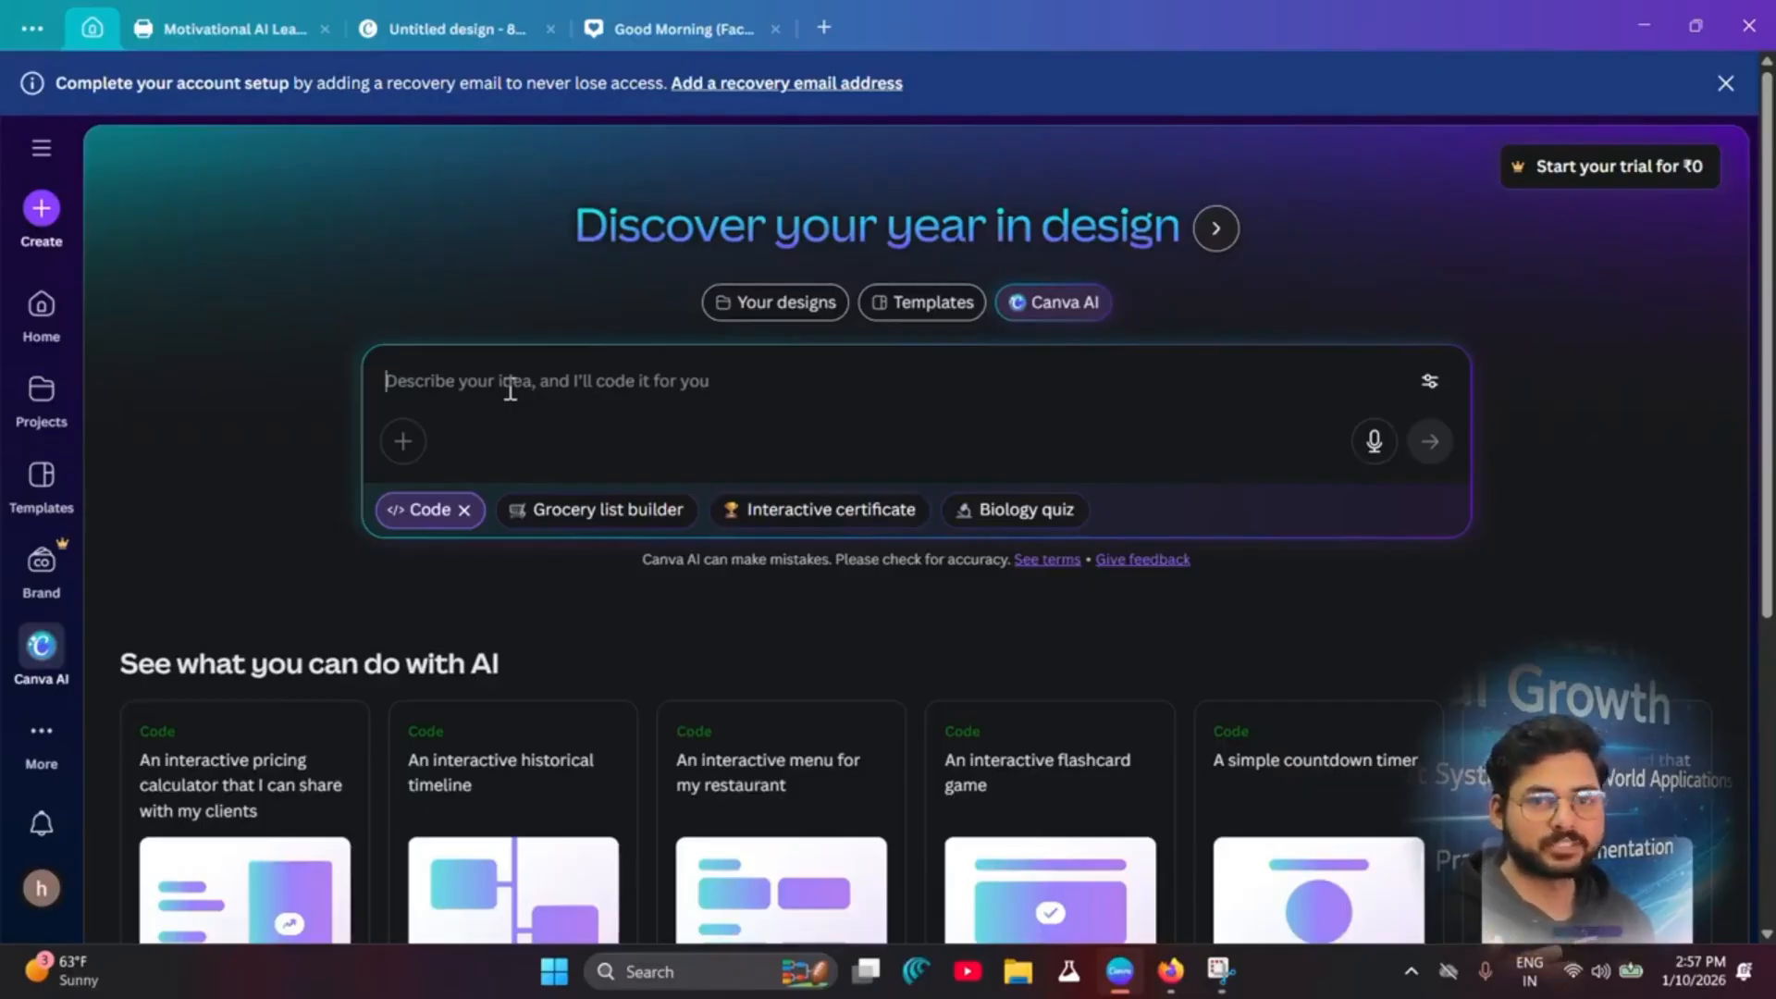
{"action": "type", "text": "create  a business calculator to calculate profit and loss"}
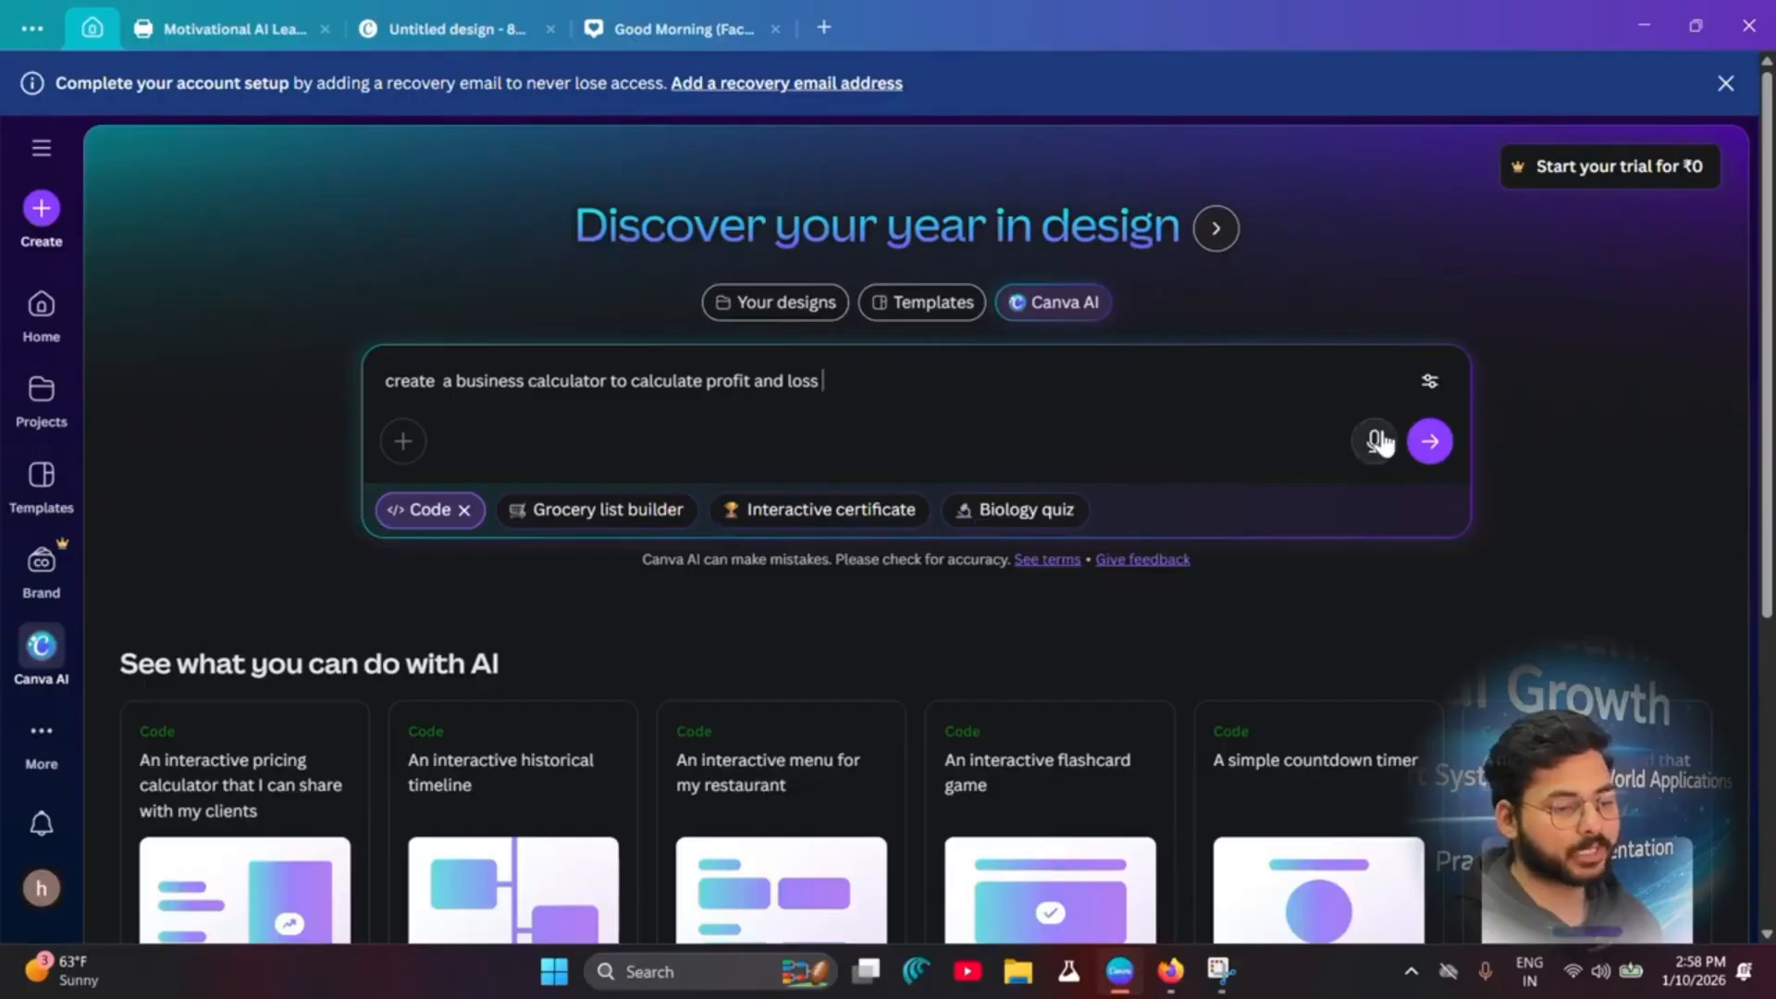
{"action": "left_click", "coordinate": [1429, 442]}
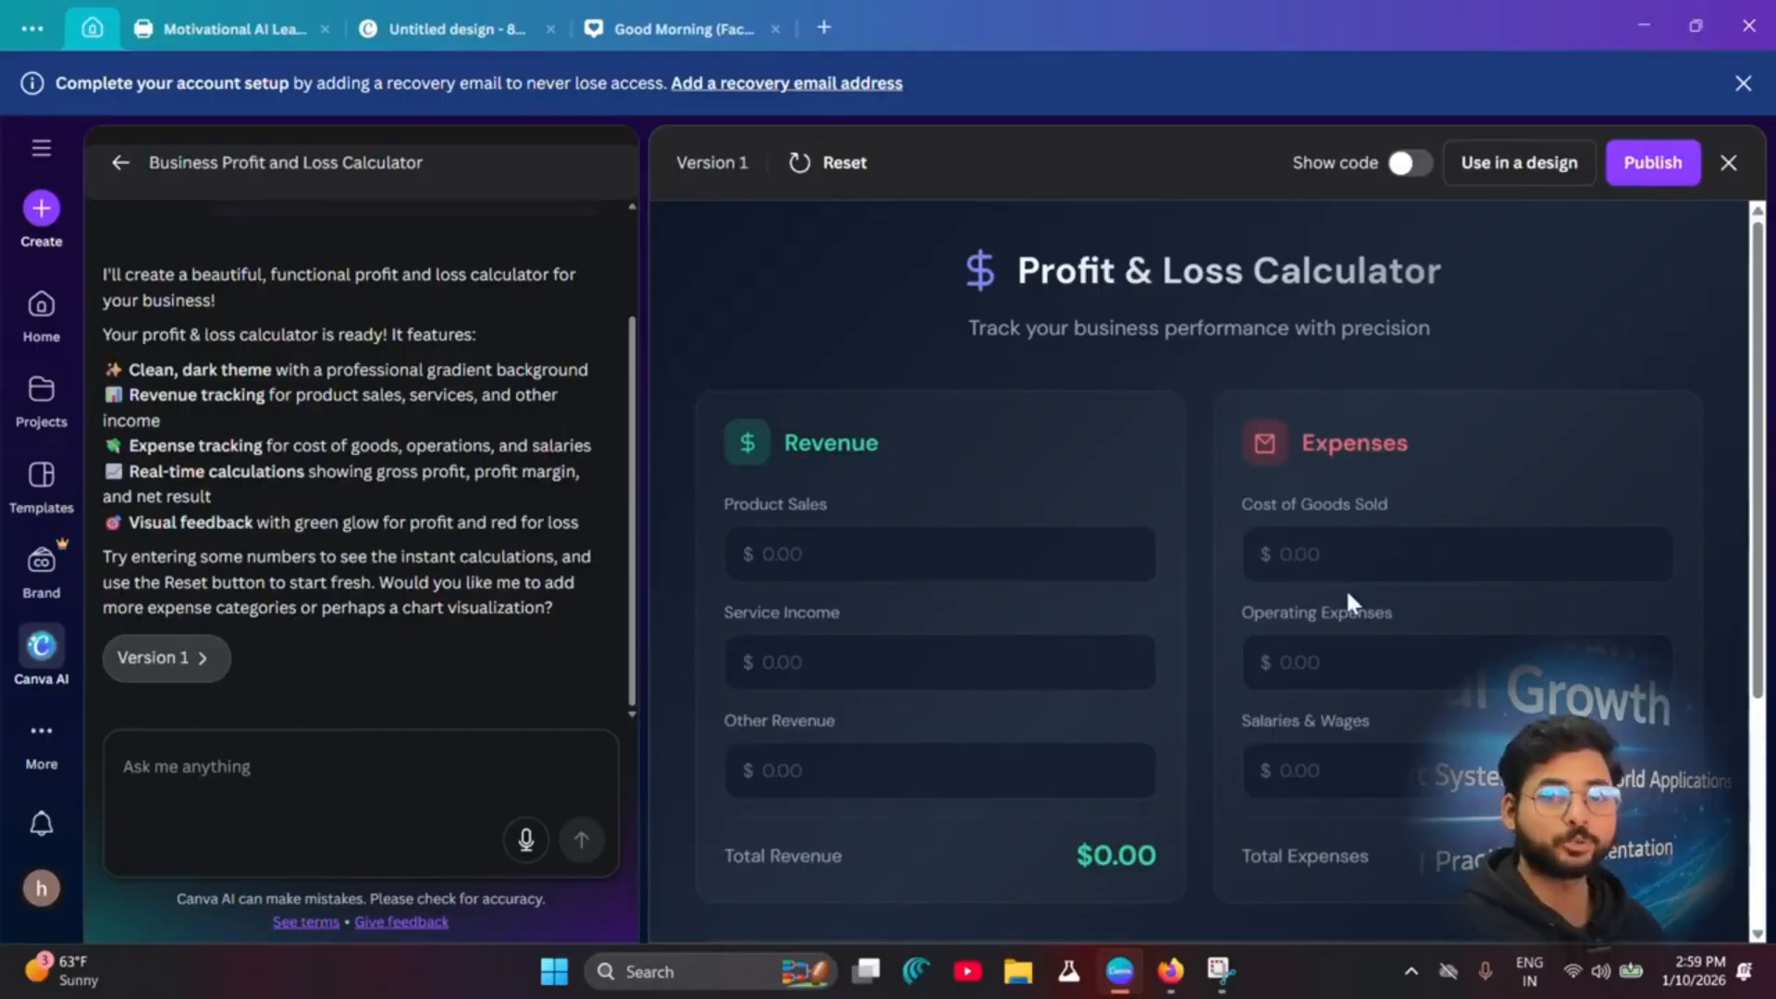
Step: Look over the generated calculator and enter test revenue: Product Sales 5, Service Income 500 and Other Revenue 50
{"action": "scroll", "coordinate": [1157, 508], "scroll_direction": "down", "scroll_amount": 3}
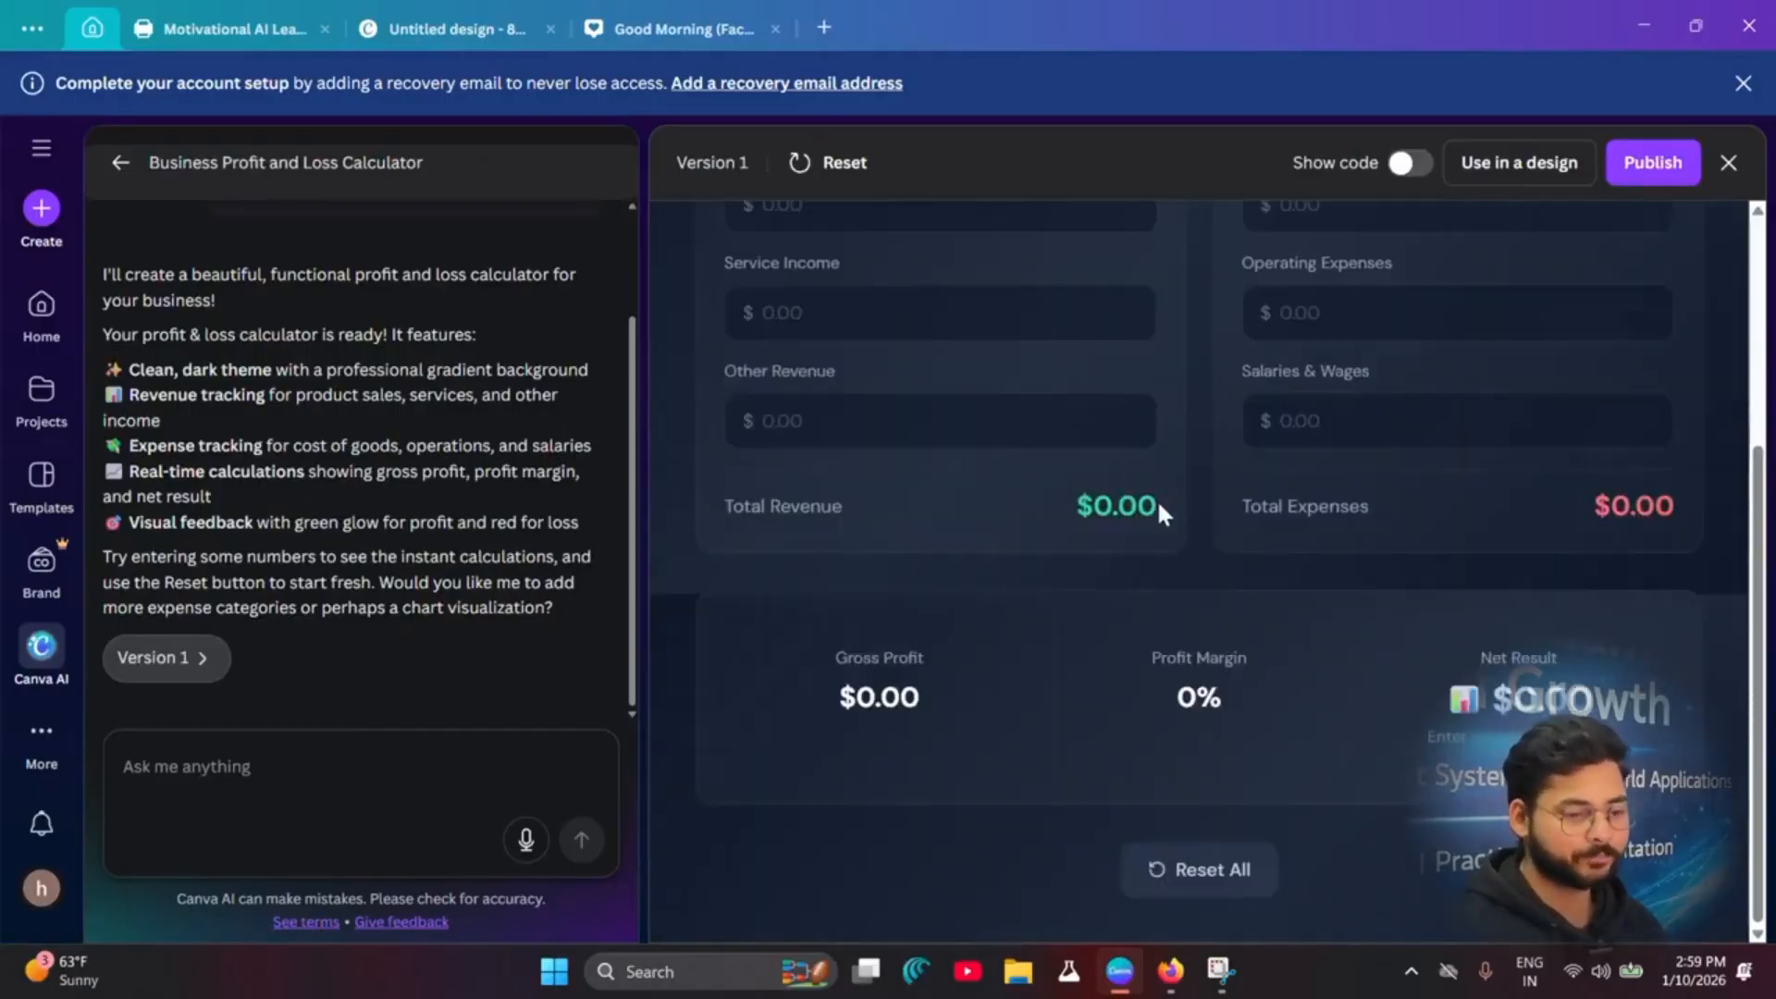
{"action": "scroll", "coordinate": [1202, 657], "scroll_direction": "up", "scroll_amount": 3}
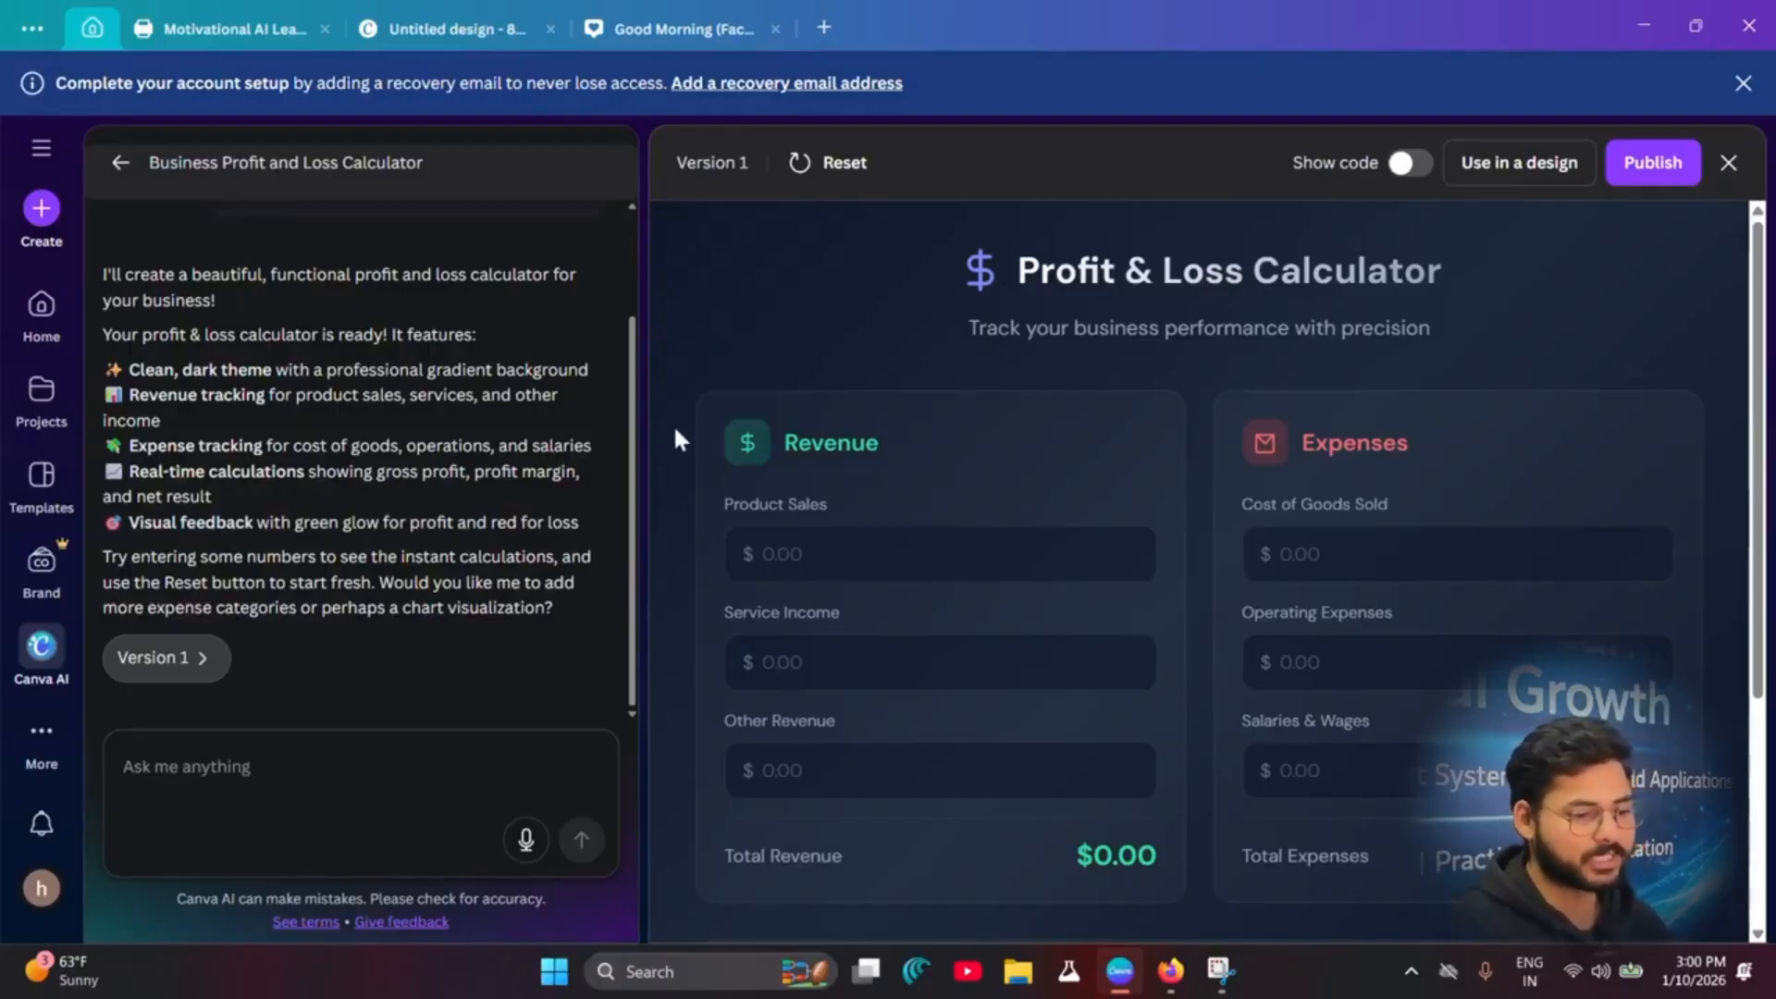
{"action": "scroll", "coordinate": [1457, 788], "scroll_direction": "down", "scroll_amount": 4}
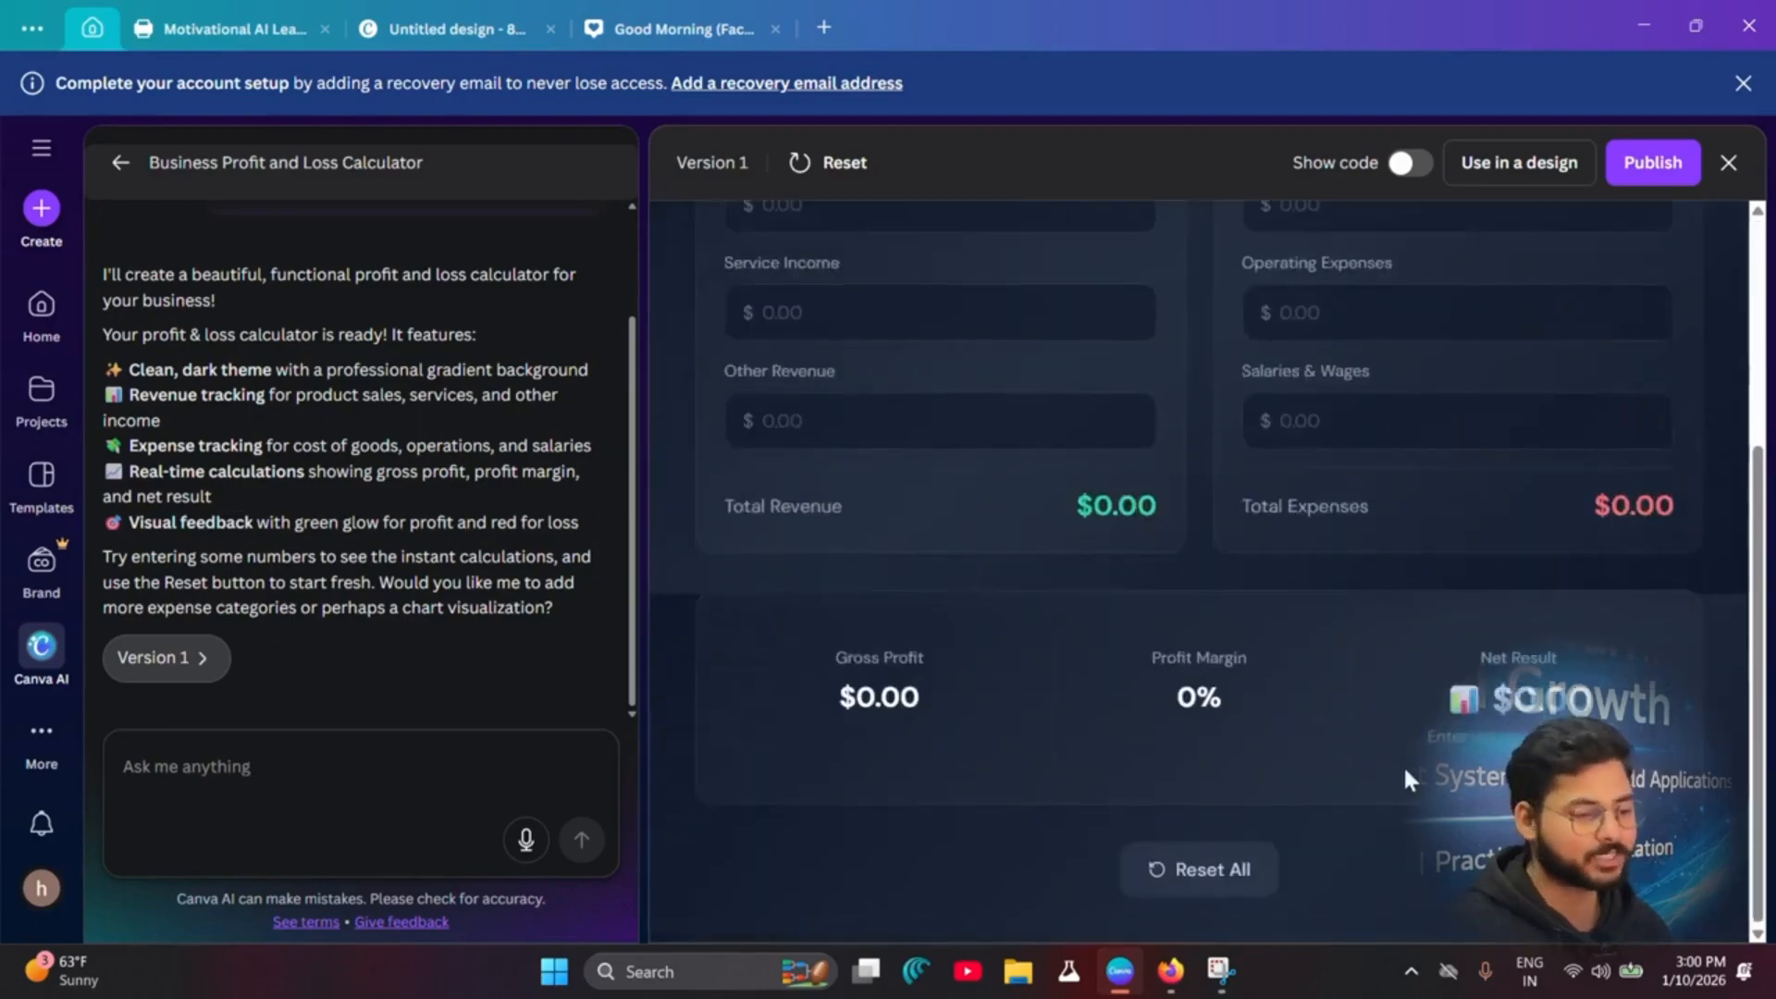
{"action": "scroll", "coordinate": [1049, 810], "scroll_direction": "up", "scroll_amount": 4}
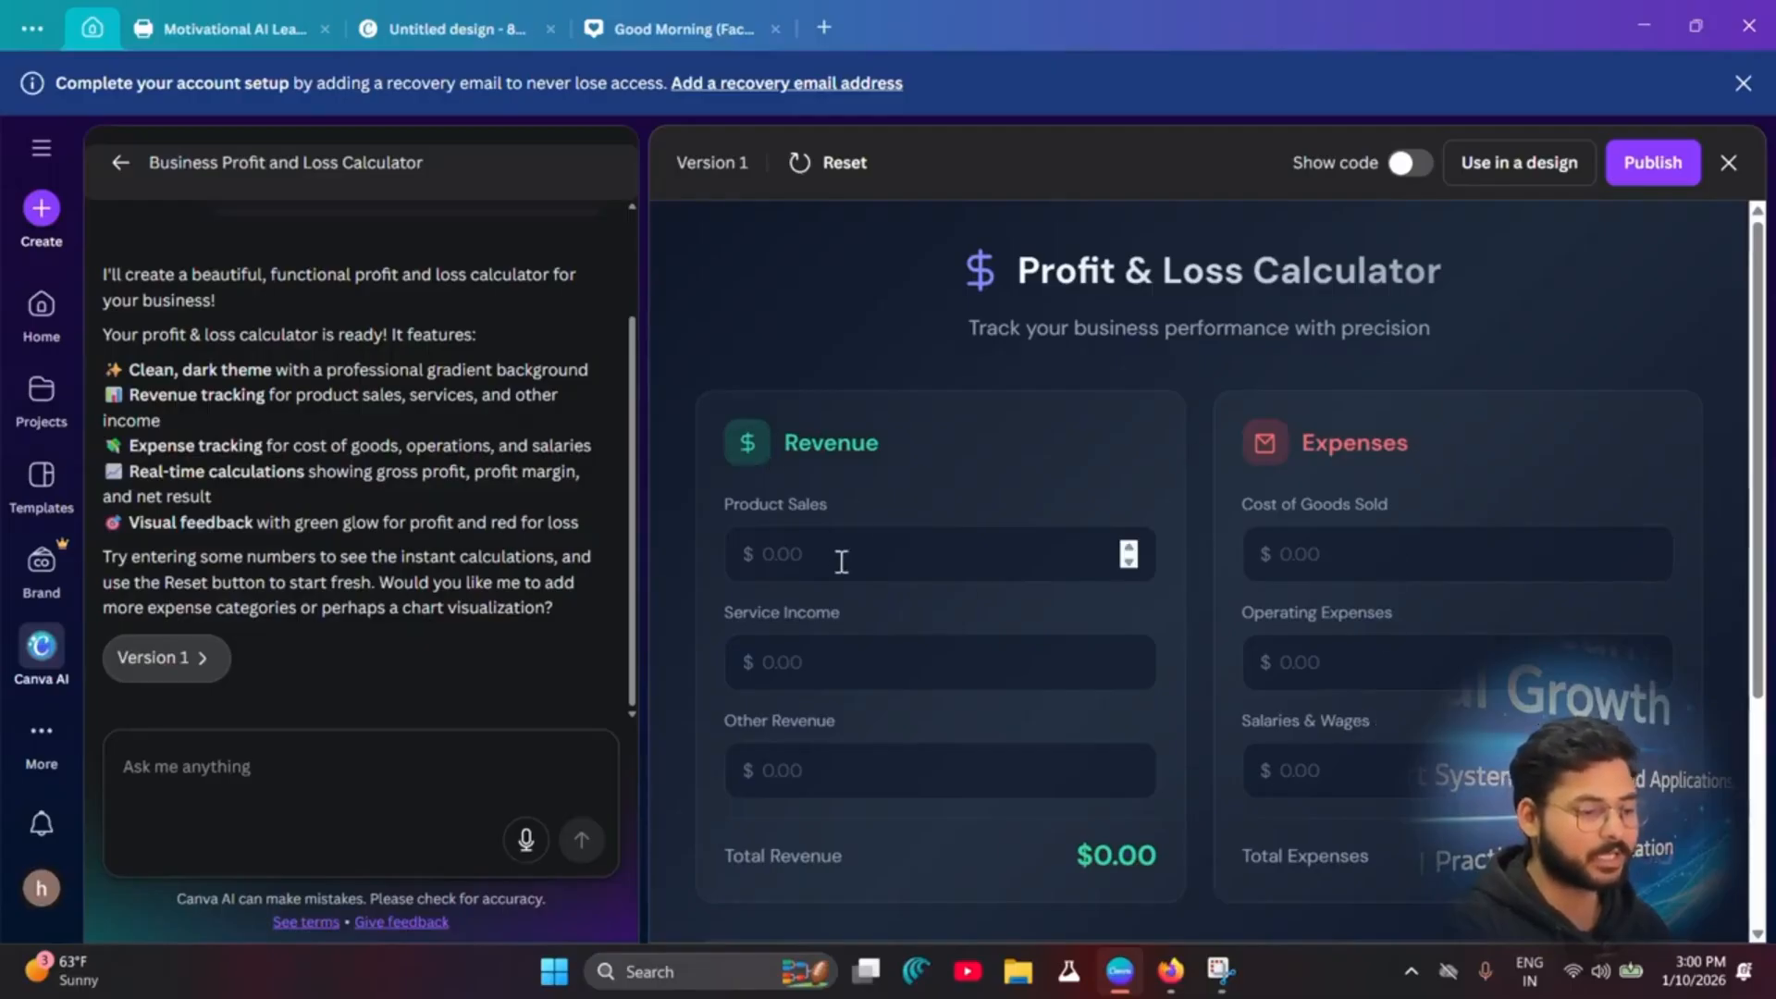
{"action": "scroll", "coordinate": [1151, 655], "scroll_direction": "down", "scroll_amount": 5}
{"action": "scroll", "coordinate": [1151, 655], "scroll_direction": "up", "scroll_amount": 5}
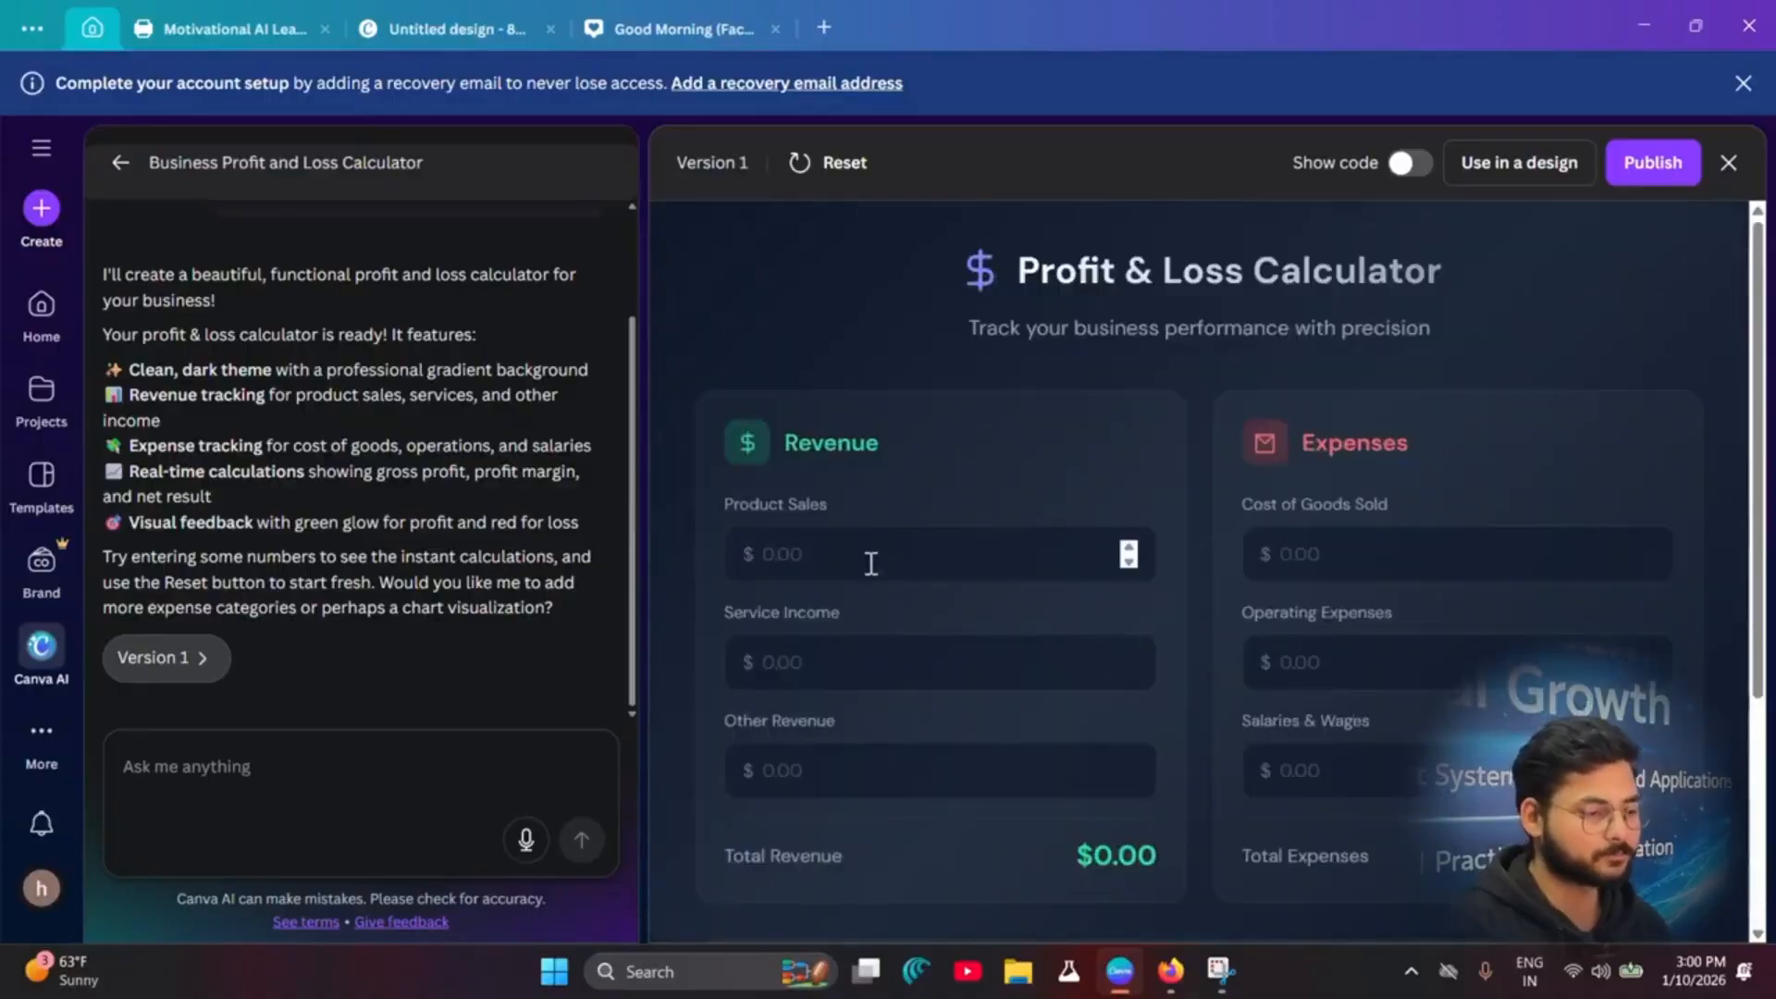
{"action": "left_click", "coordinate": [871, 564]}
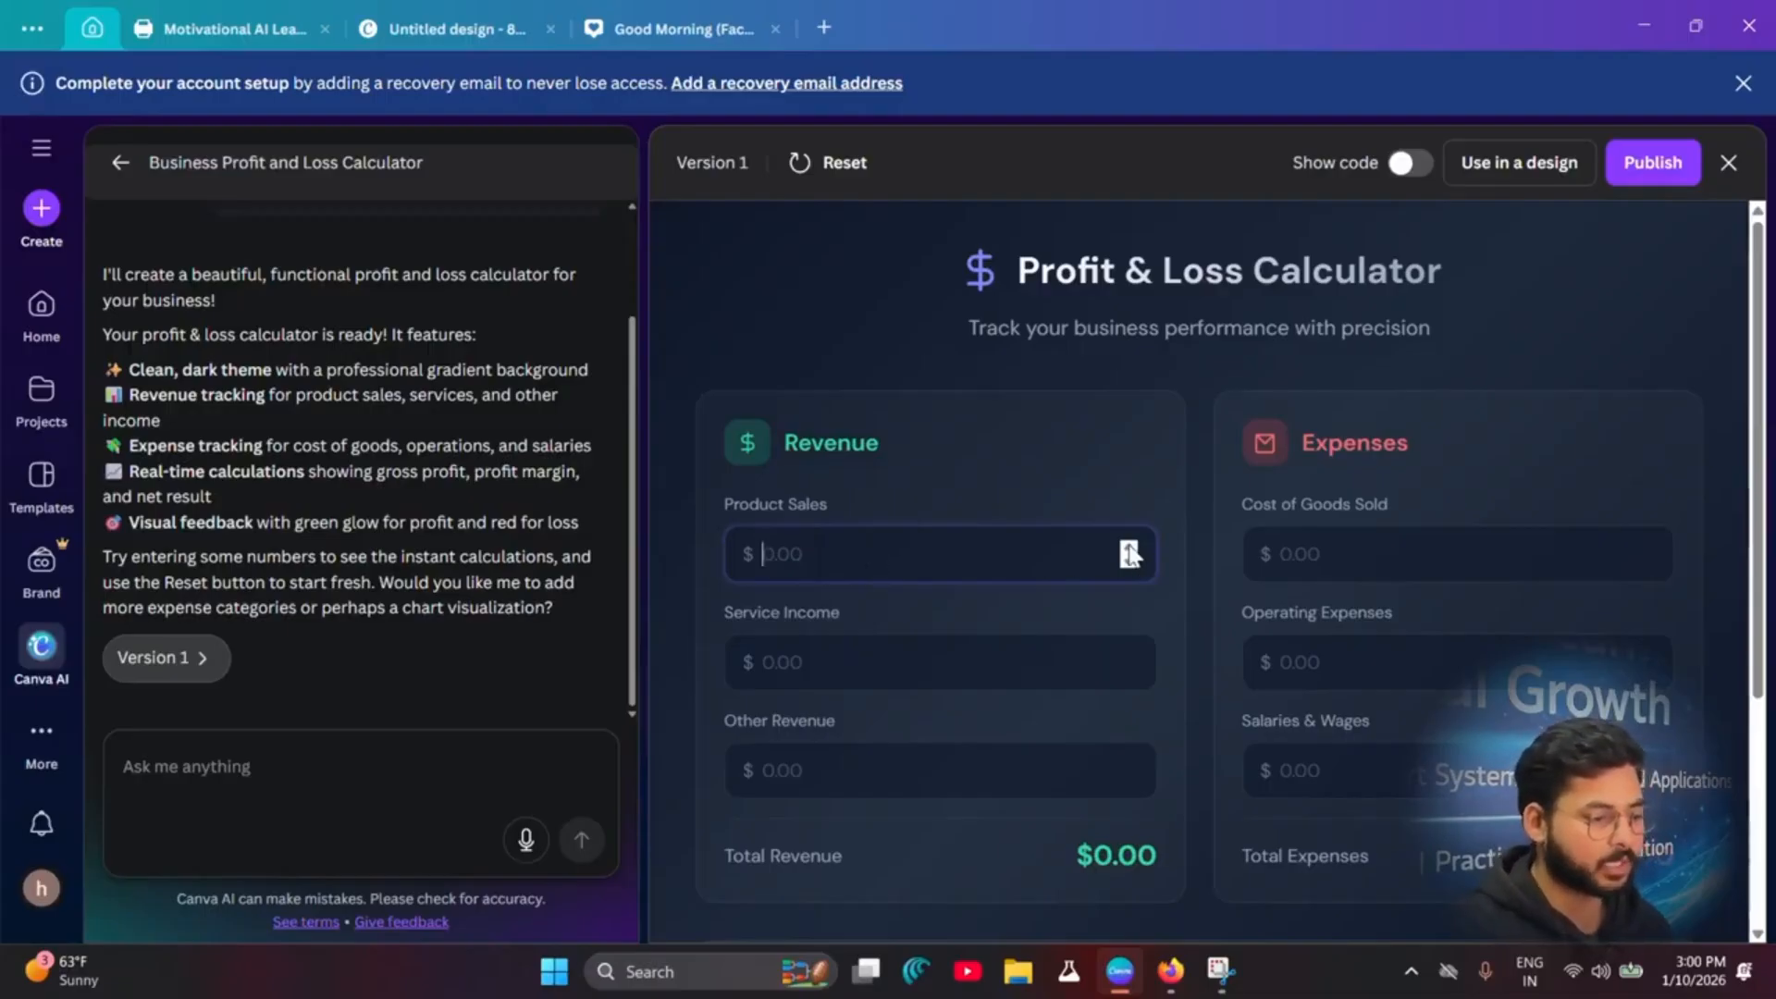
{"action": "type", "text": "3"}
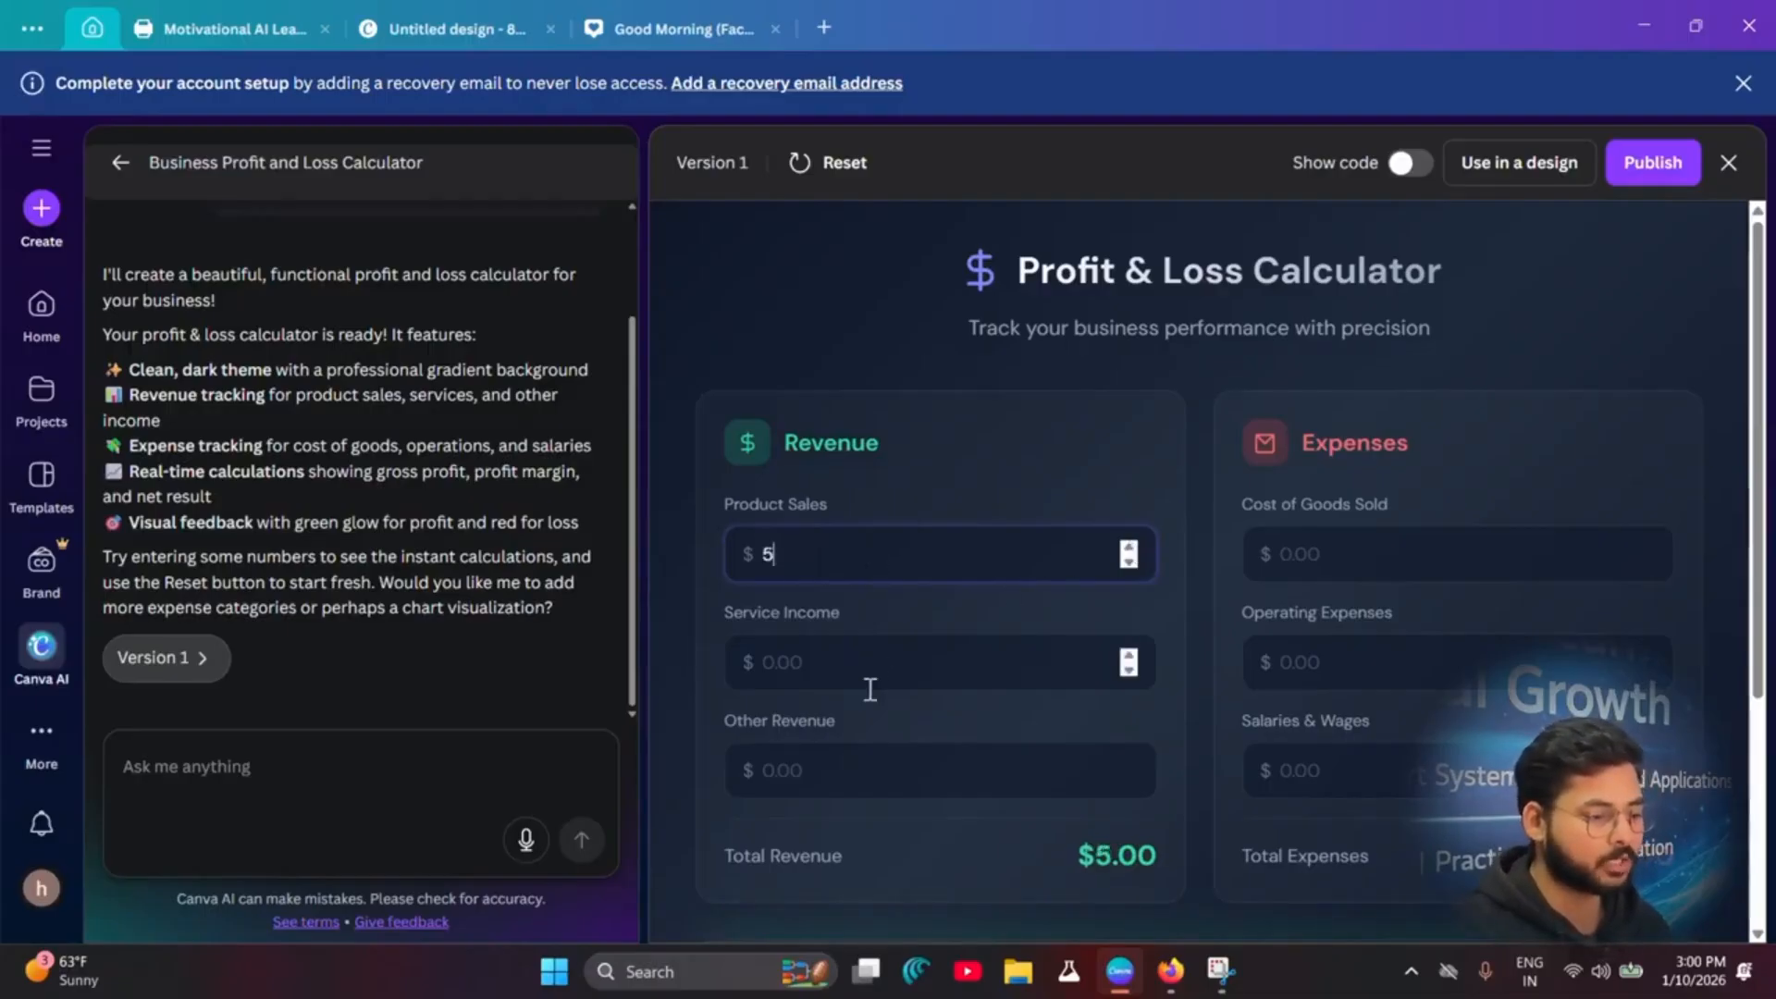
{"action": "left_click", "coordinate": [828, 687]}
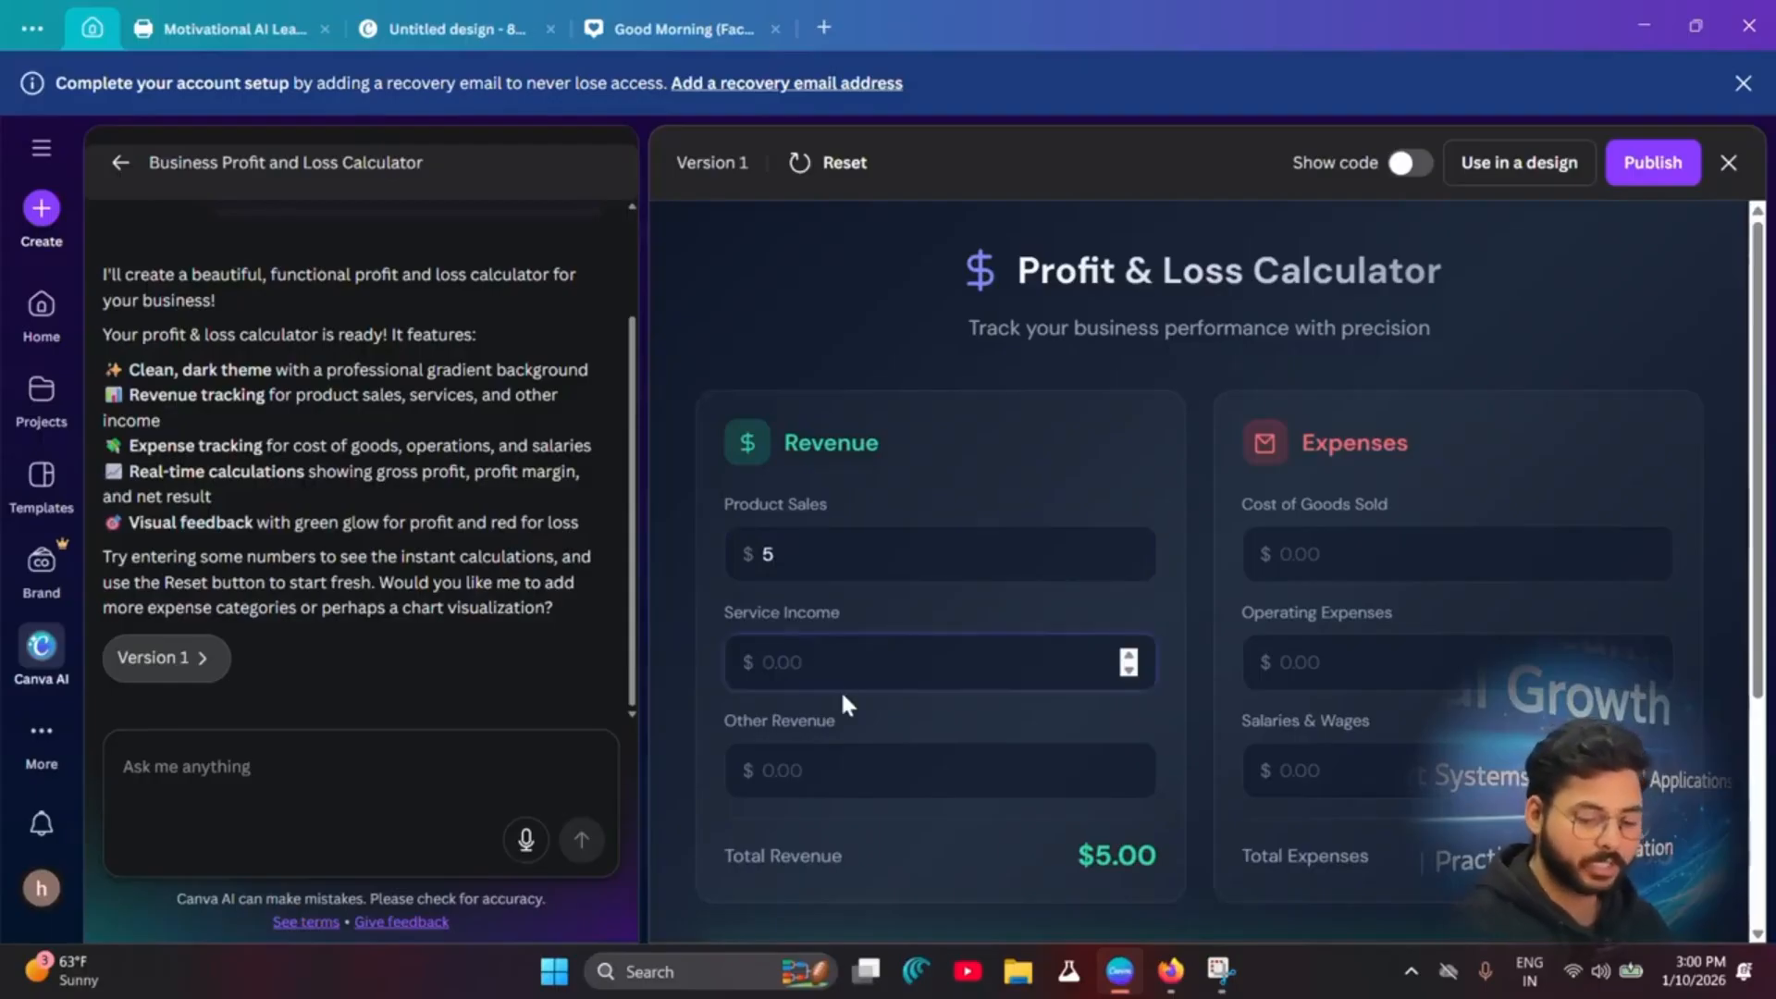
{"action": "type", "text": "500"}
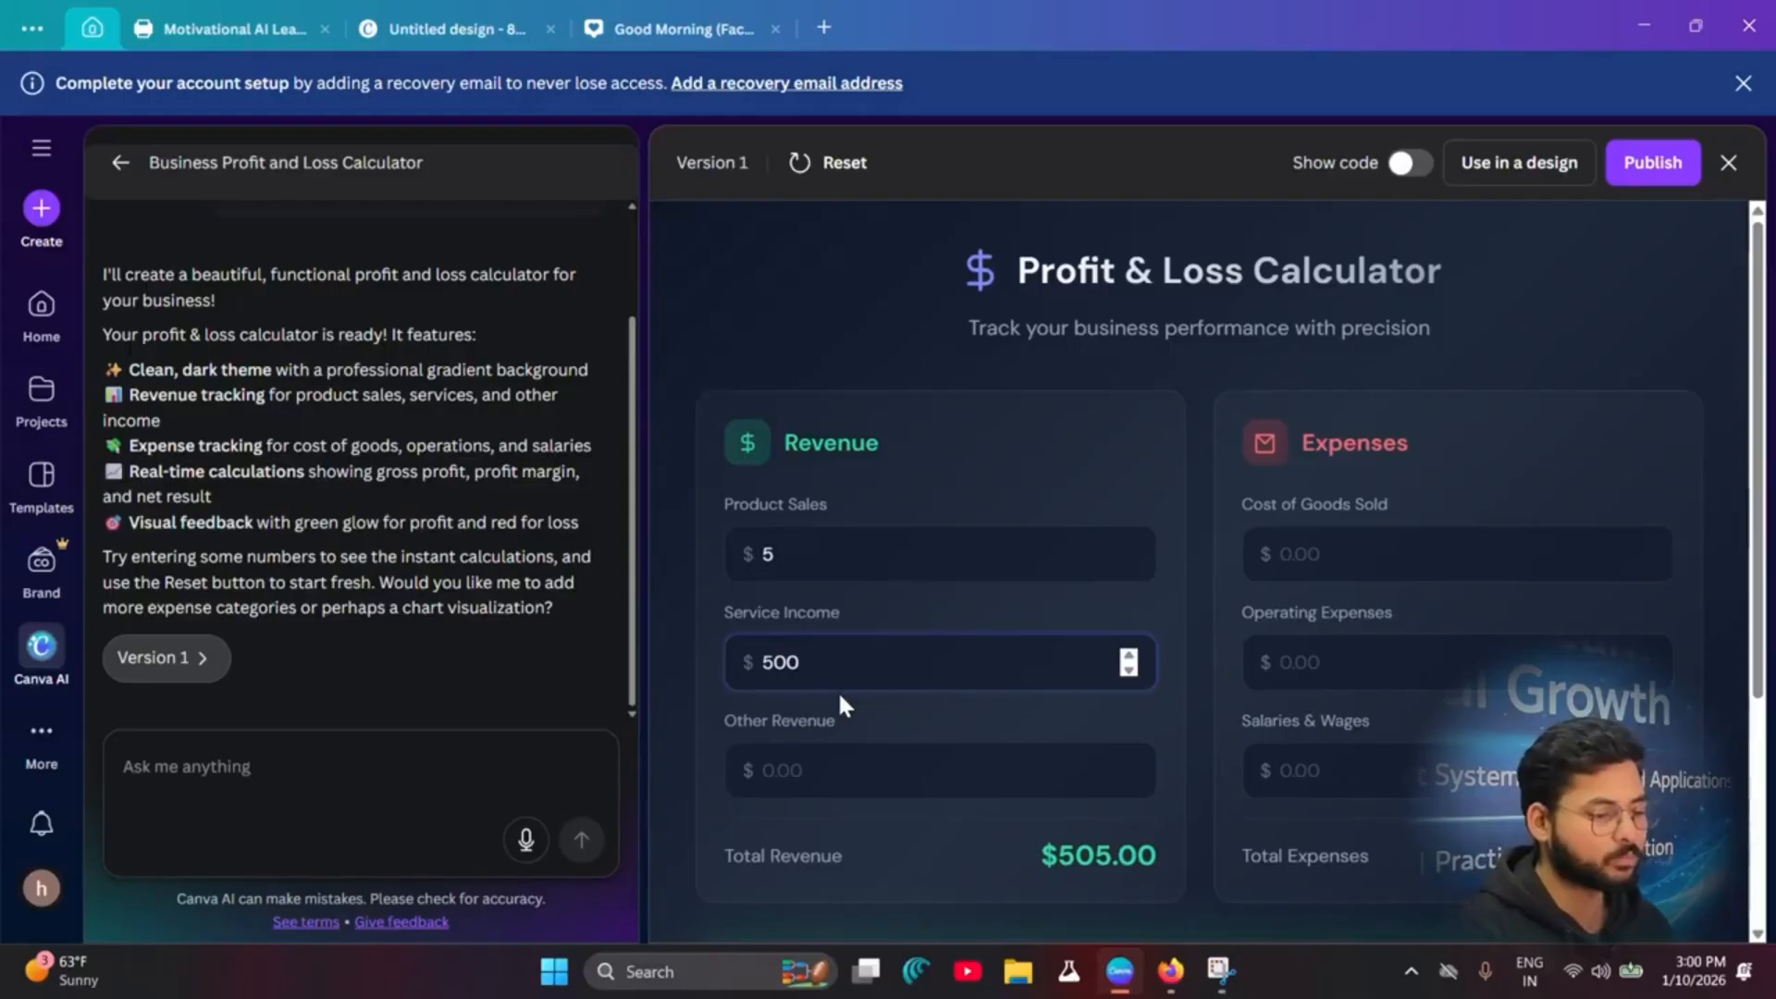
{"action": "left_click", "coordinate": [827, 767]}
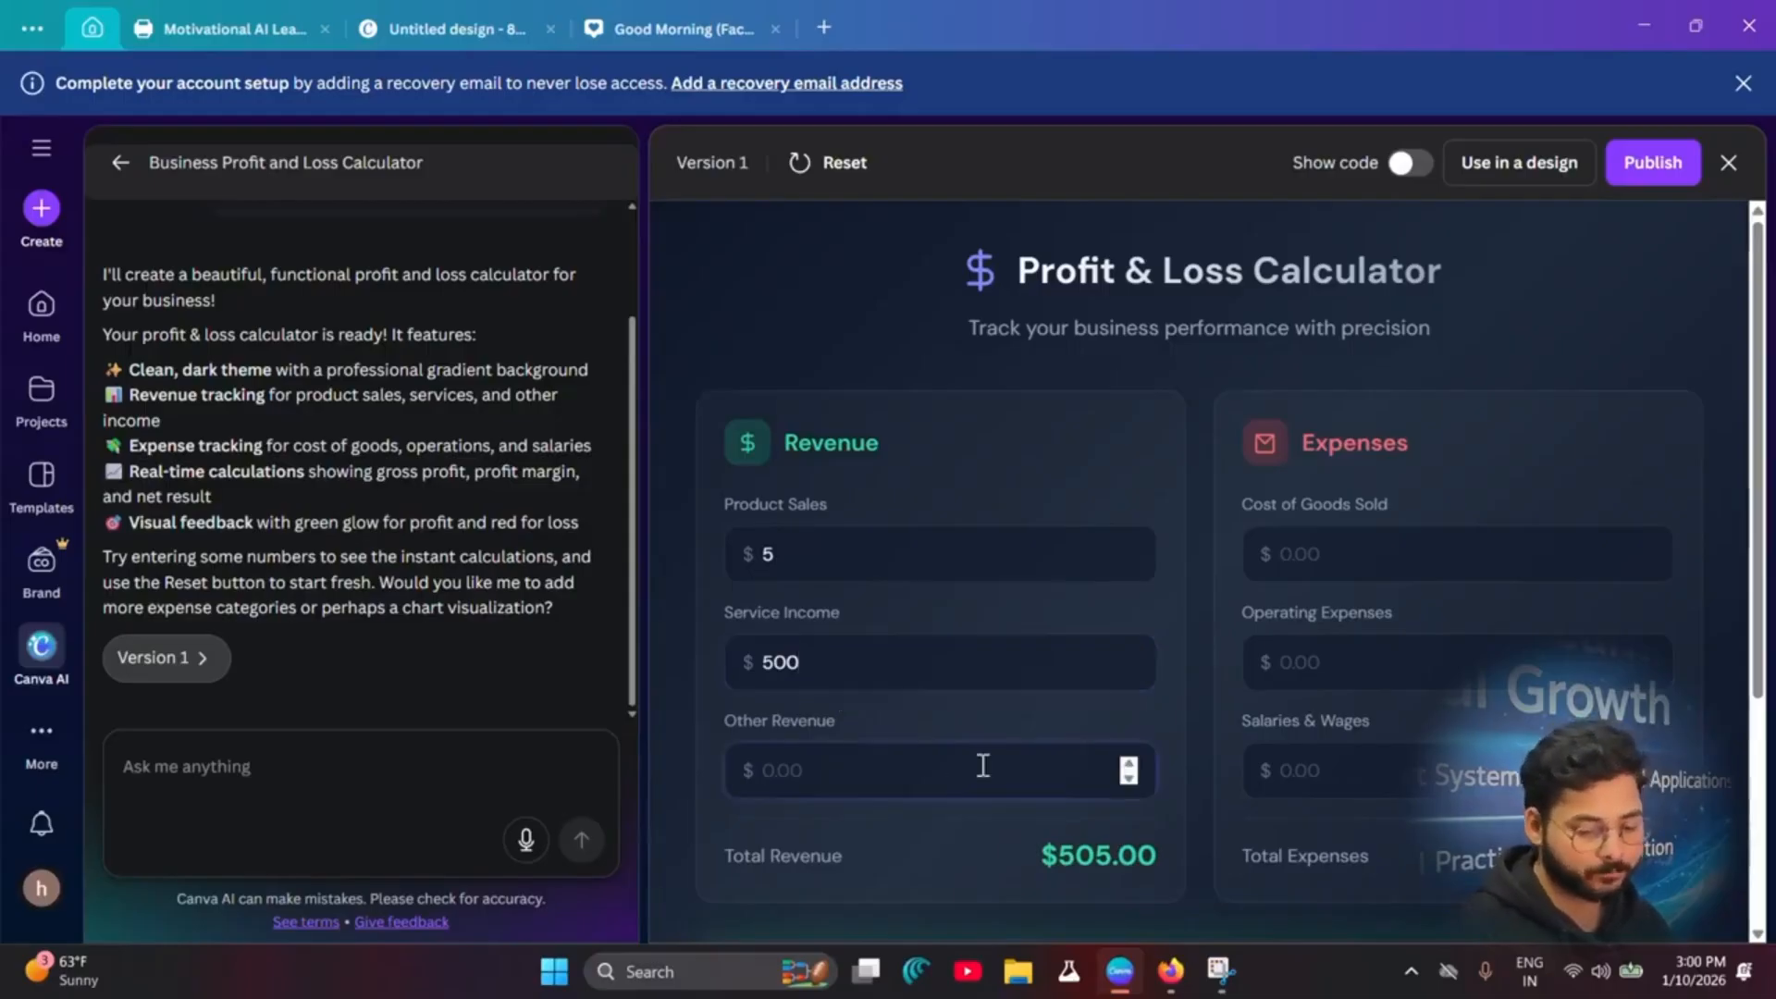
{"action": "type", "text": "50"}
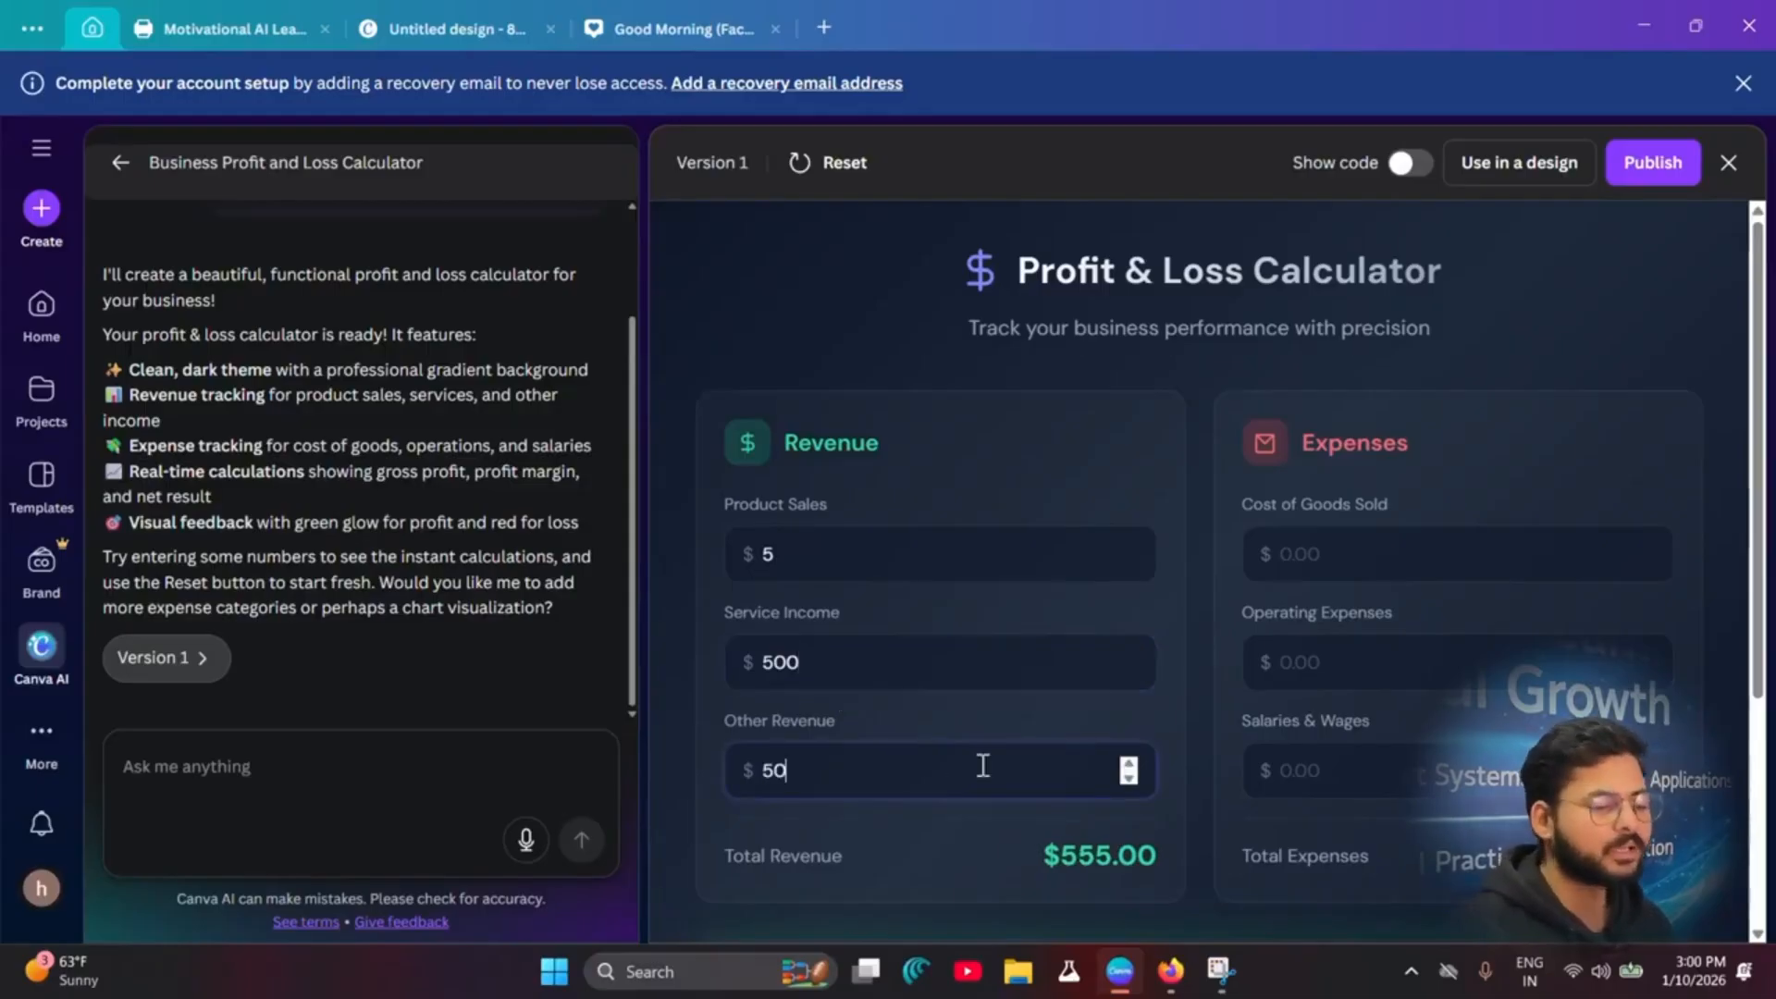
Step: Enter test expenses in the calculator: Cost of Goods Sold 20, Operating Expenses 100 and Salaries & Wages 150
{"action": "scroll", "coordinate": [1179, 750], "scroll_direction": "down", "scroll_amount": 4}
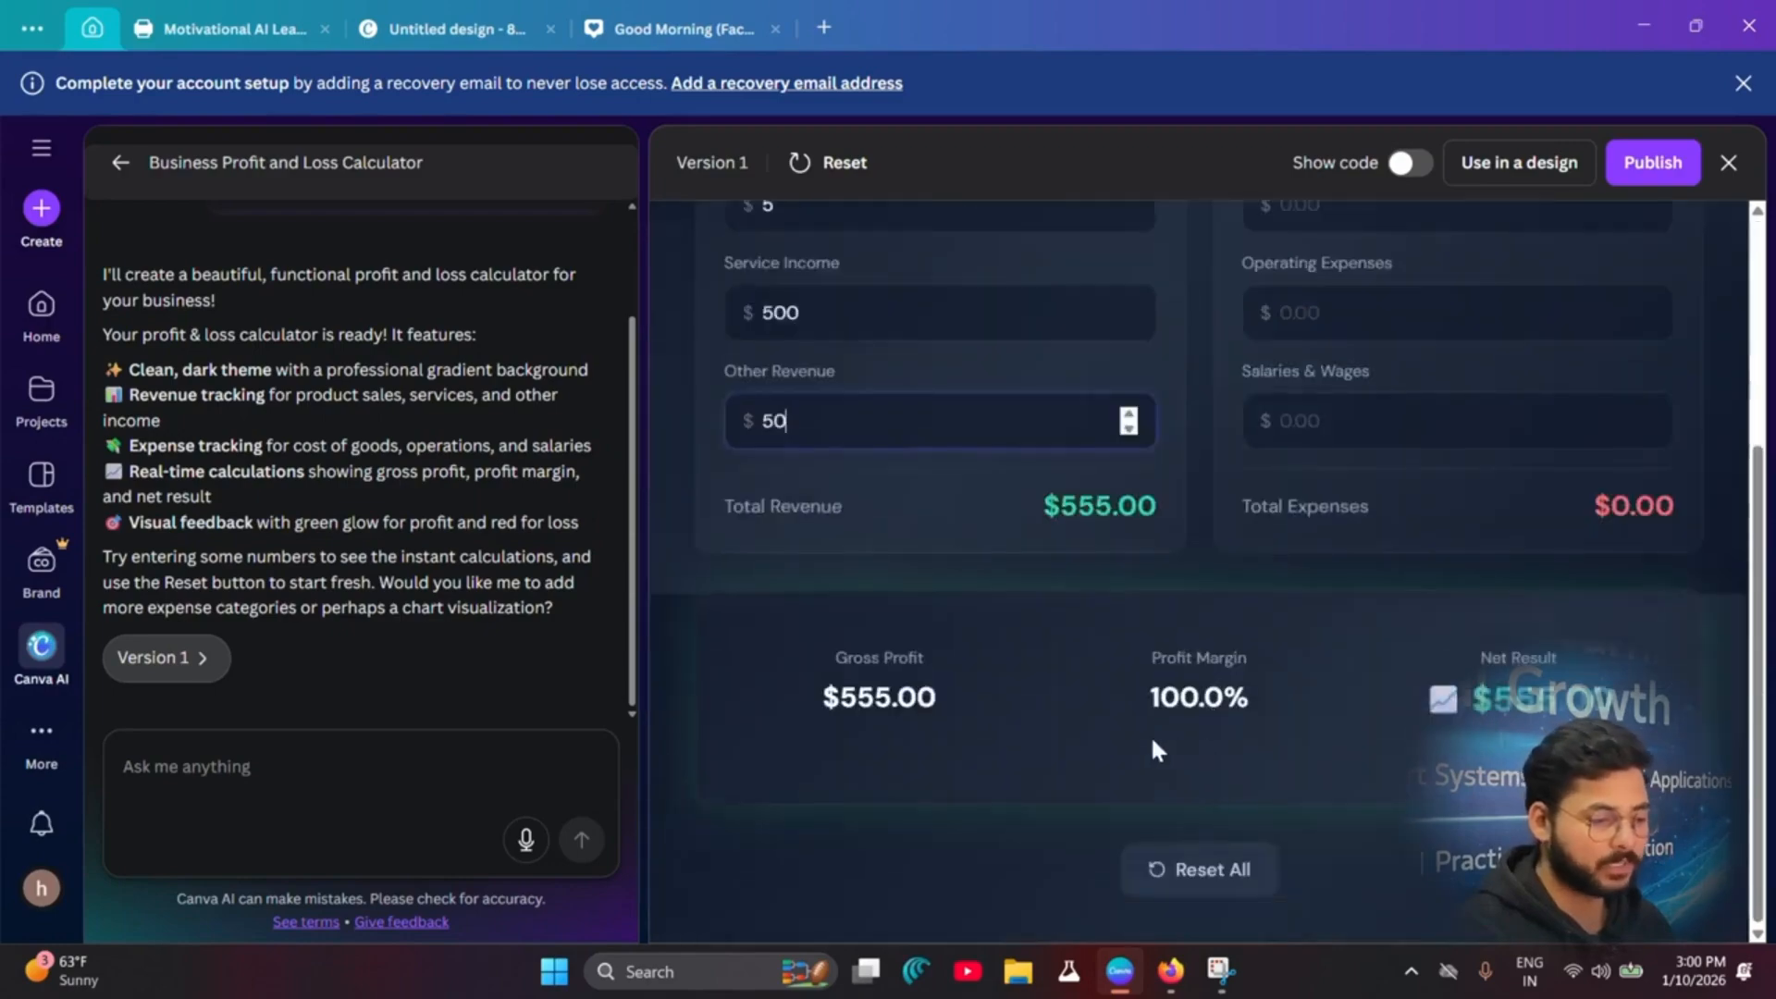
{"action": "key", "text": "Tab"}
{"action": "type", "text": "2"}
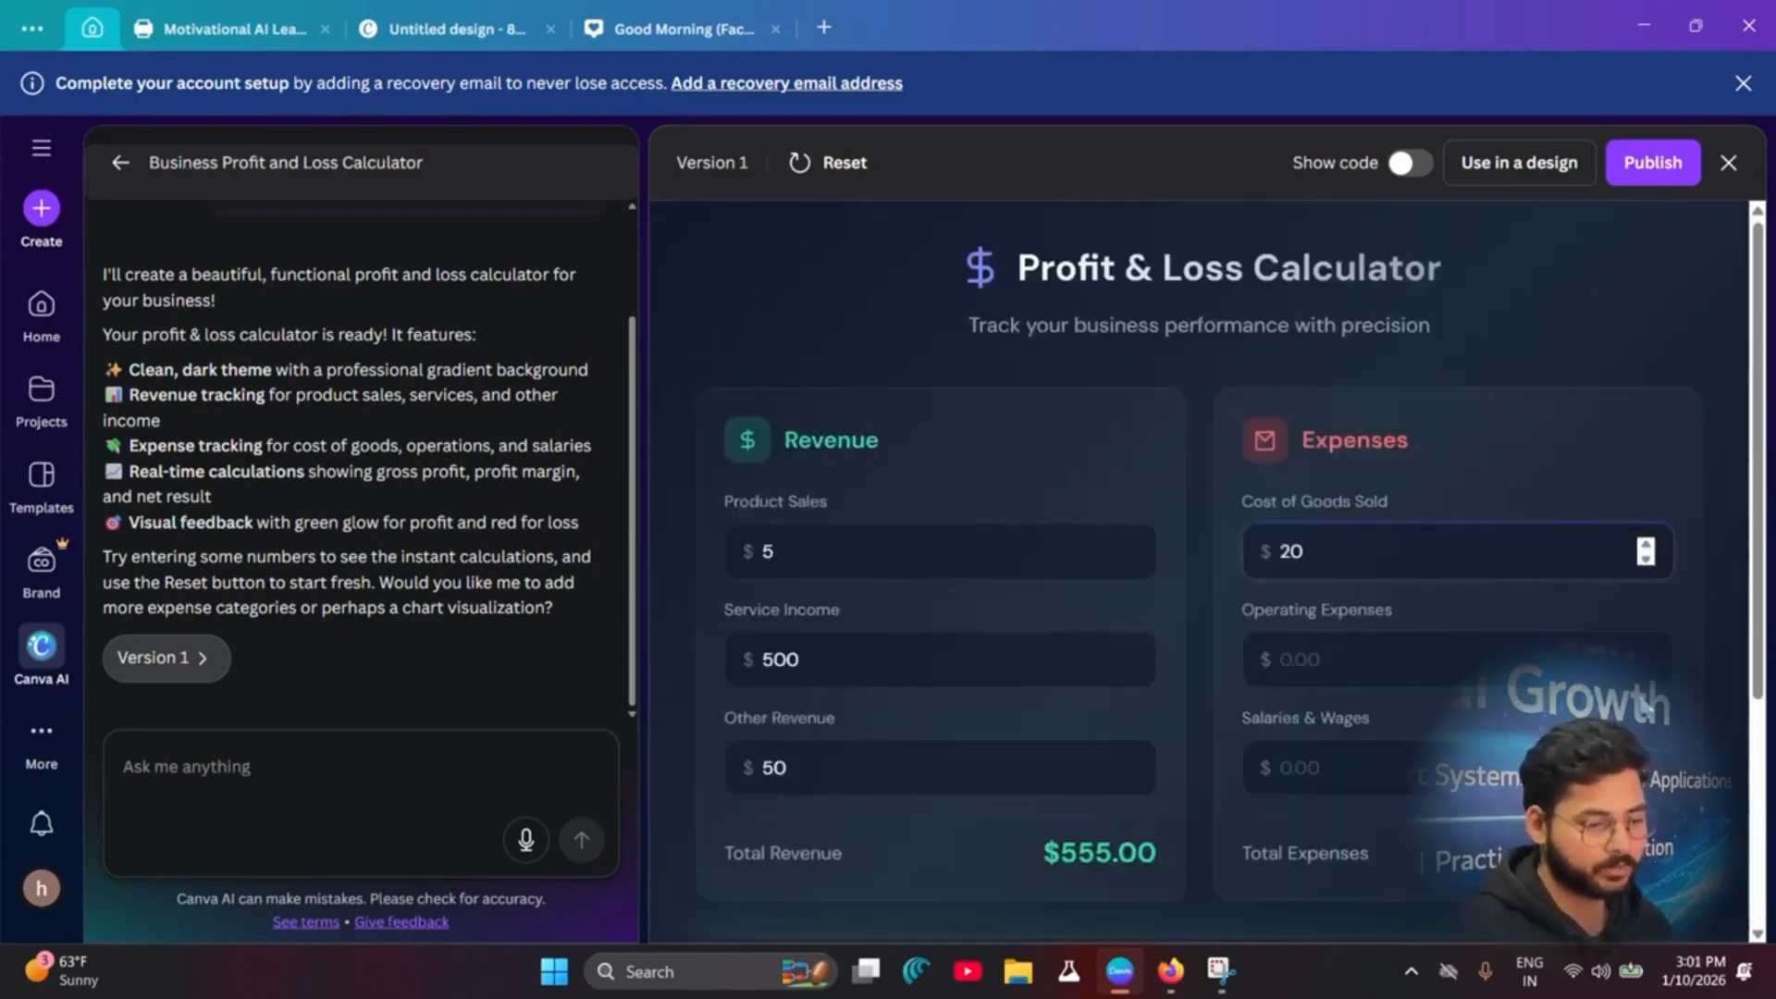
{"action": "left_click", "coordinate": [1547, 679]}
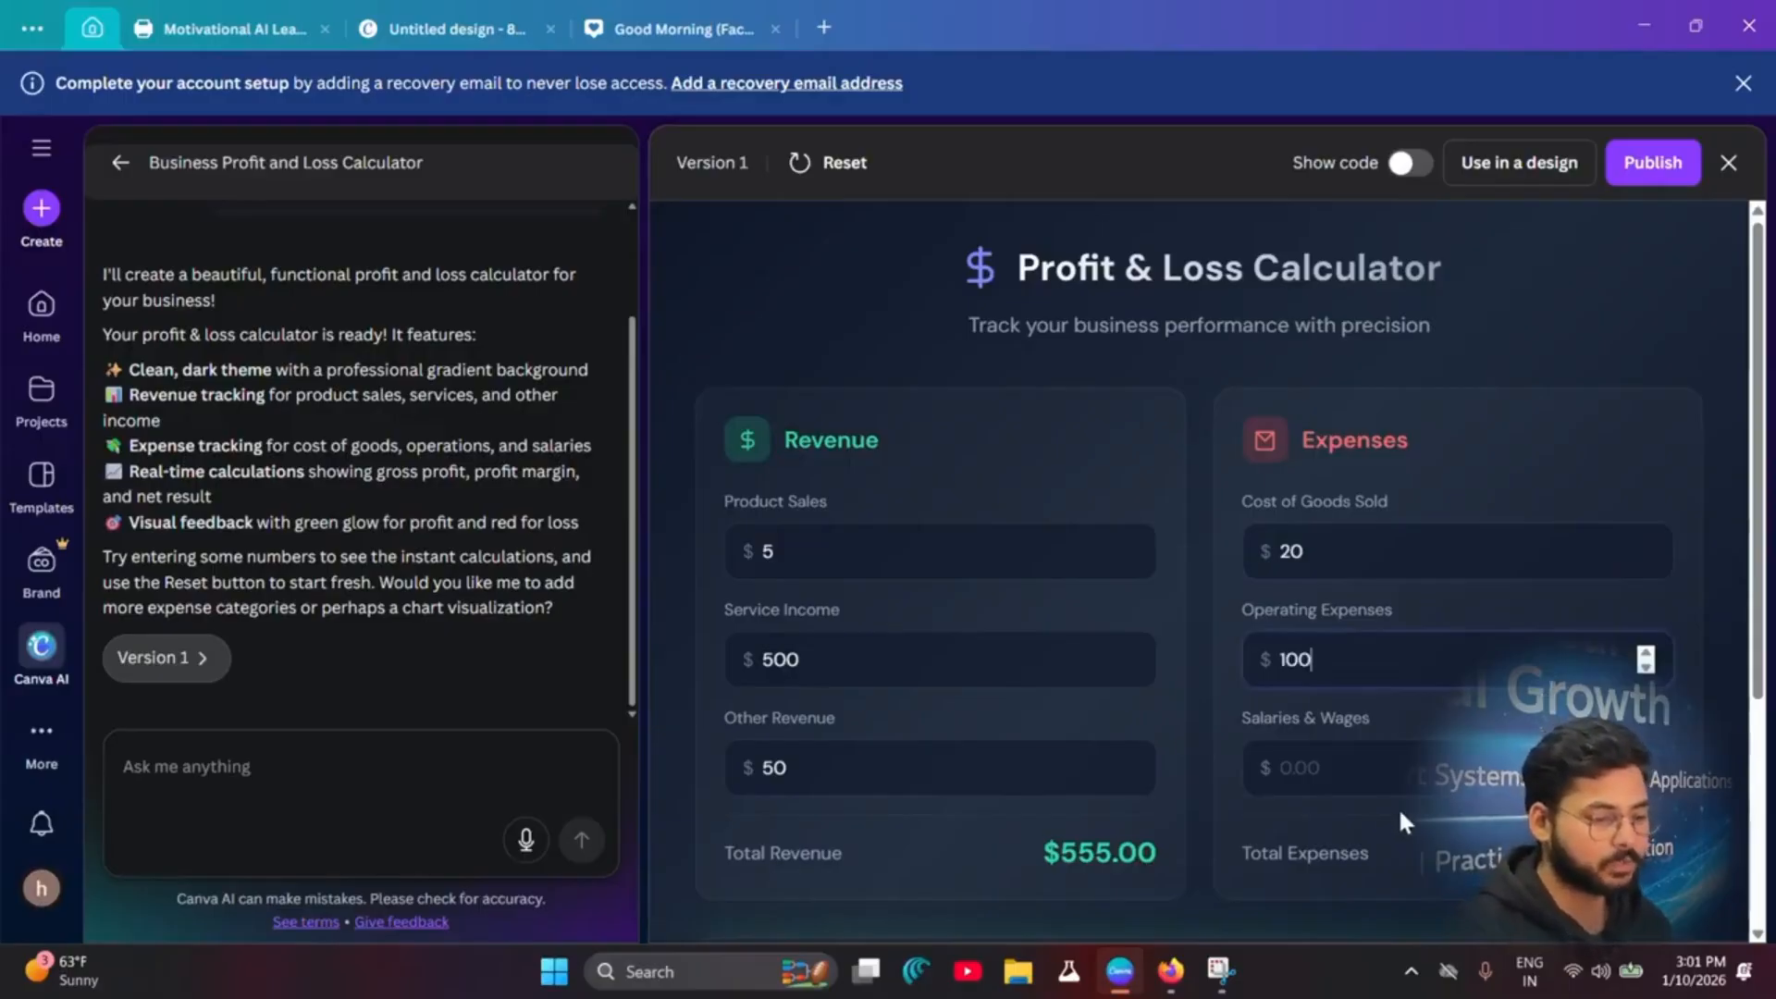
{"action": "left_click", "coordinate": [1395, 775]}
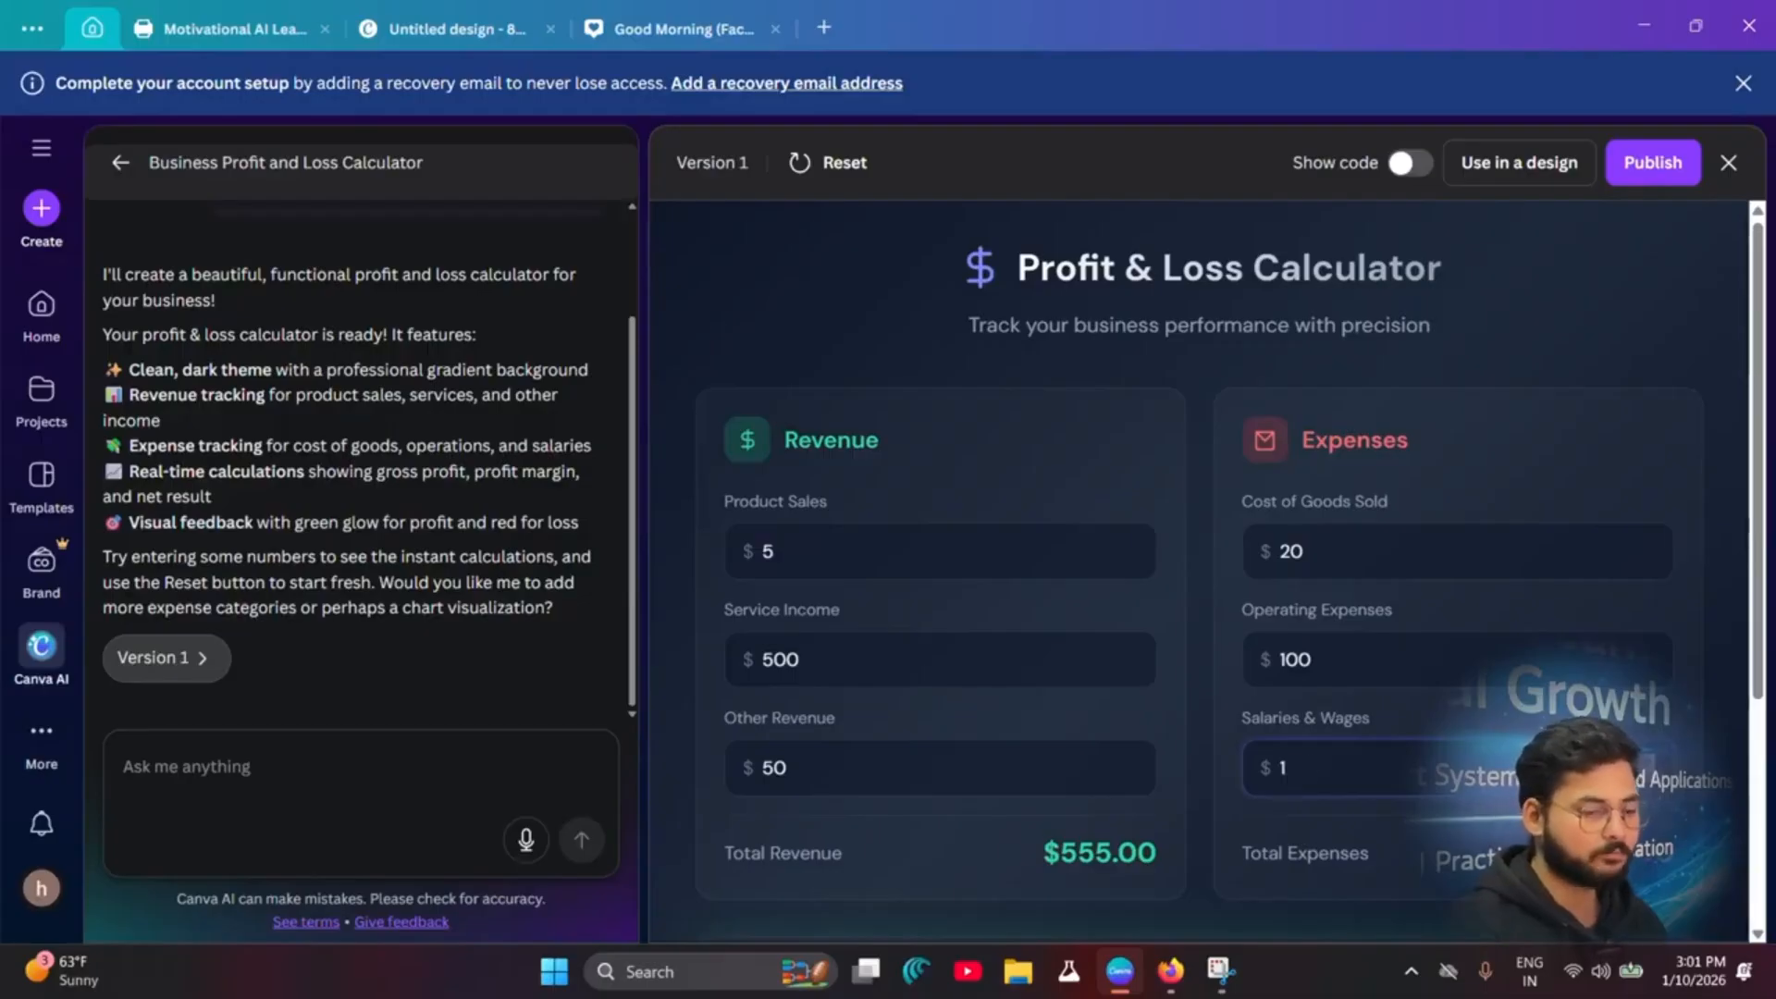
Step: Check the calculator's gross profit, profit margin and net result for the entered figures
{"action": "scroll", "coordinate": [1256, 591], "scroll_direction": "down", "scroll_amount": 3}
{"action": "scroll", "coordinate": [1234, 579], "scroll_direction": "up", "scroll_amount": 3}
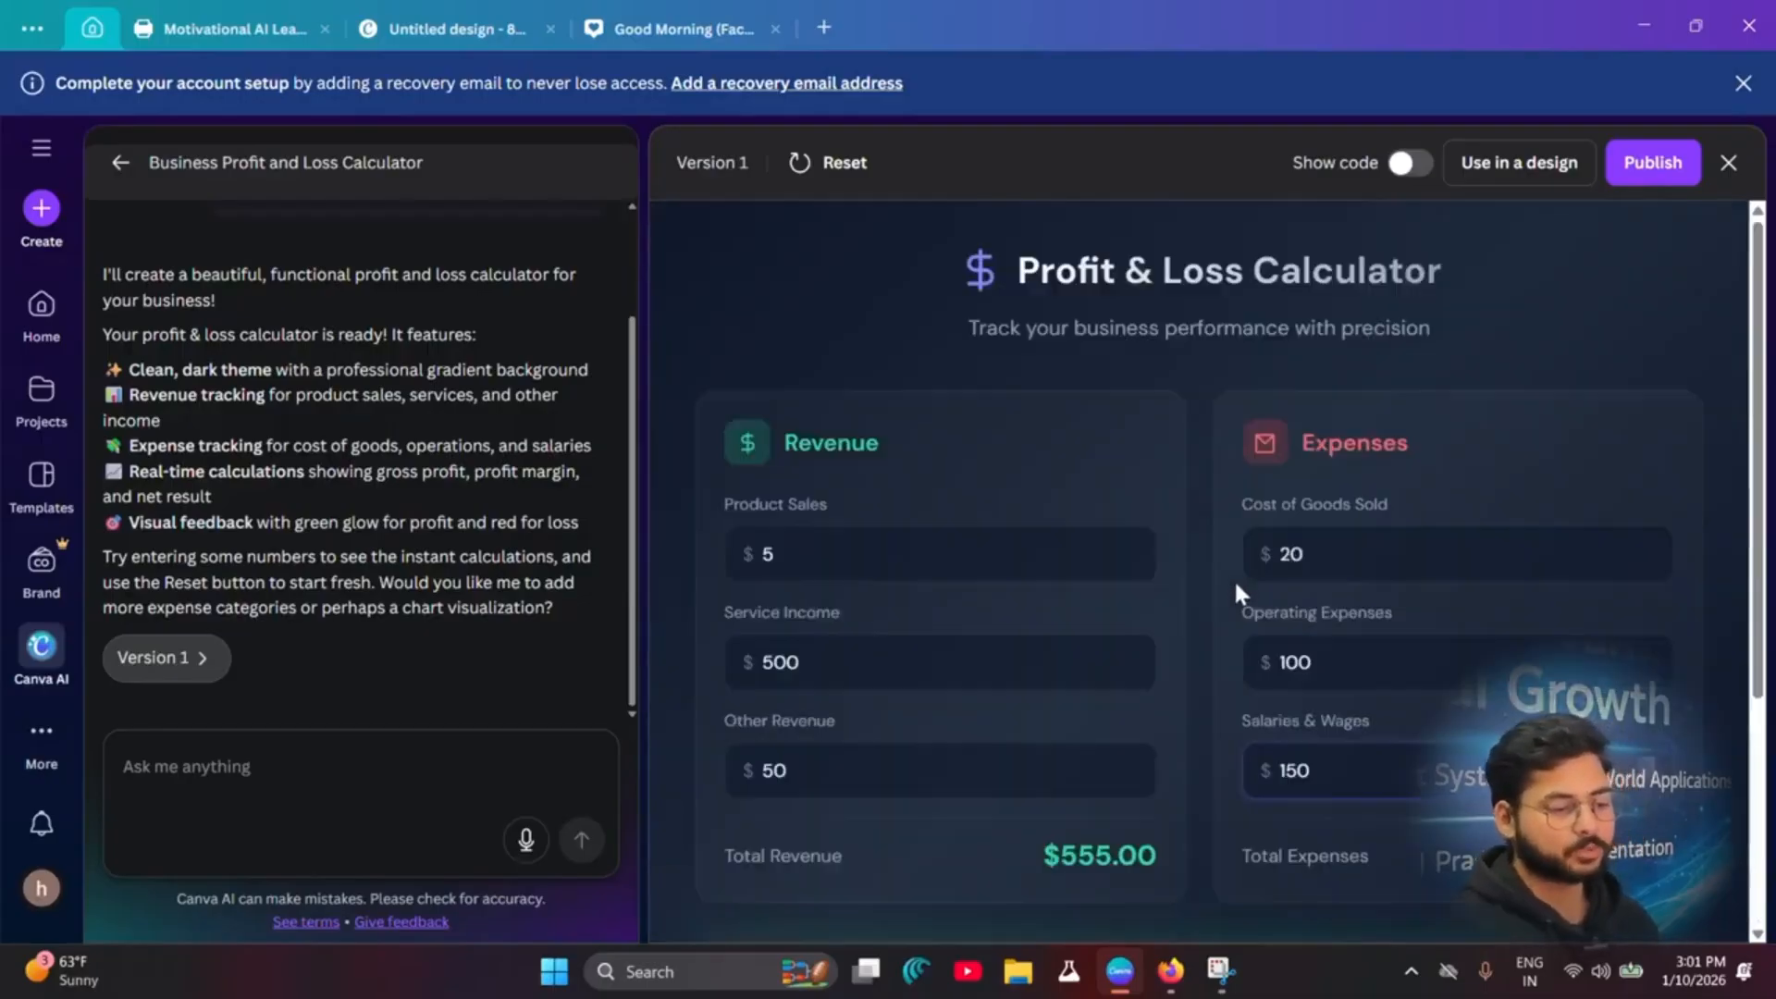
{"action": "scroll", "coordinate": [1234, 579], "scroll_direction": "down", "scroll_amount": 3}
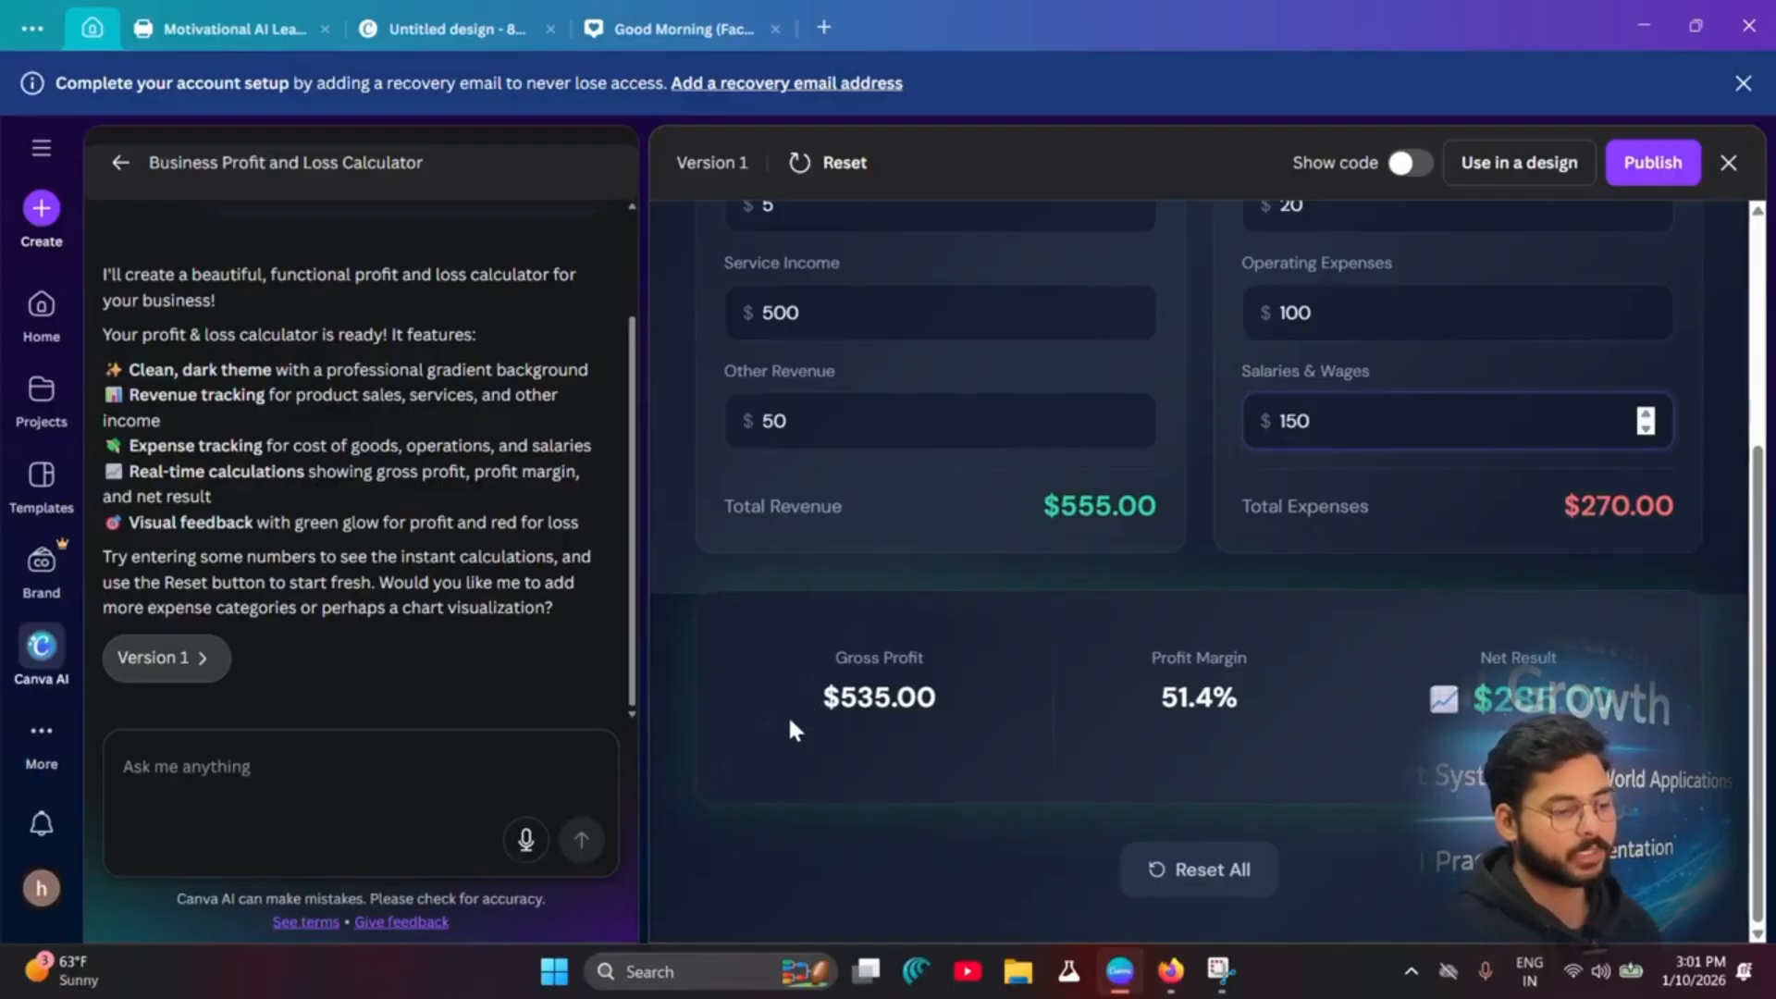
{"action": "left_click_drag", "start_coordinate": [786, 714], "coordinate": [1648, 730]}
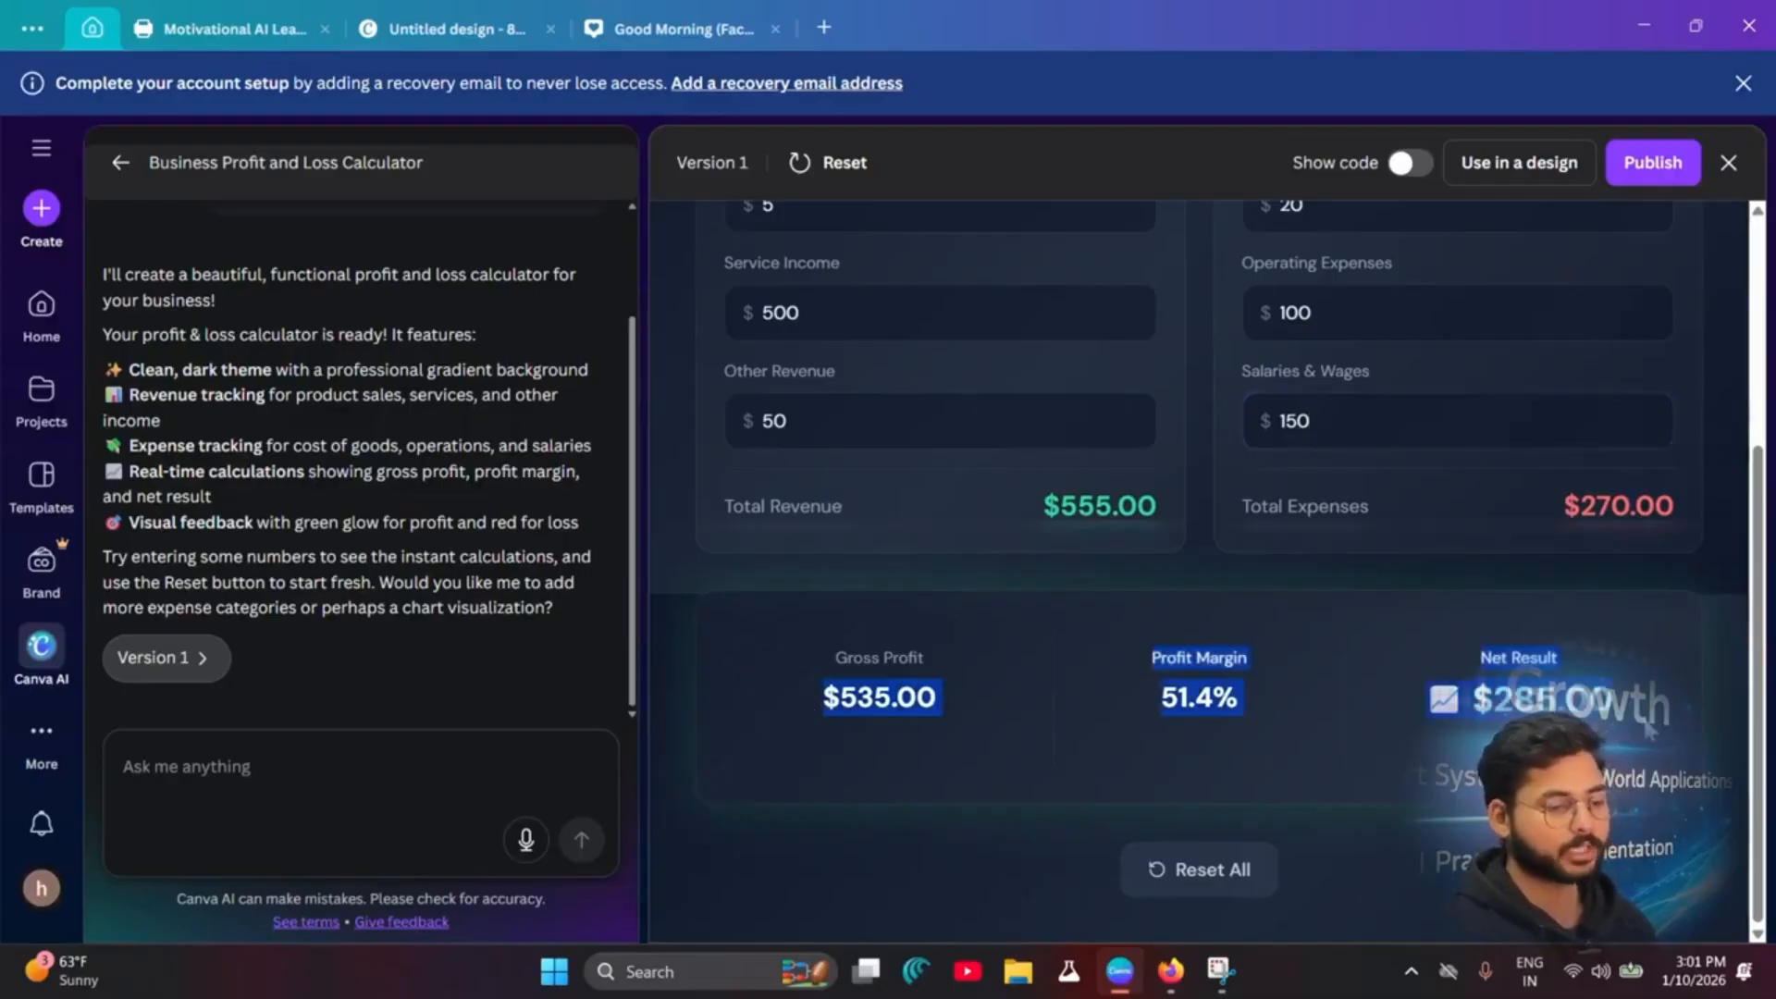
{"action": "scroll", "coordinate": [1308, 785], "scroll_direction": "up", "scroll_amount": 3}
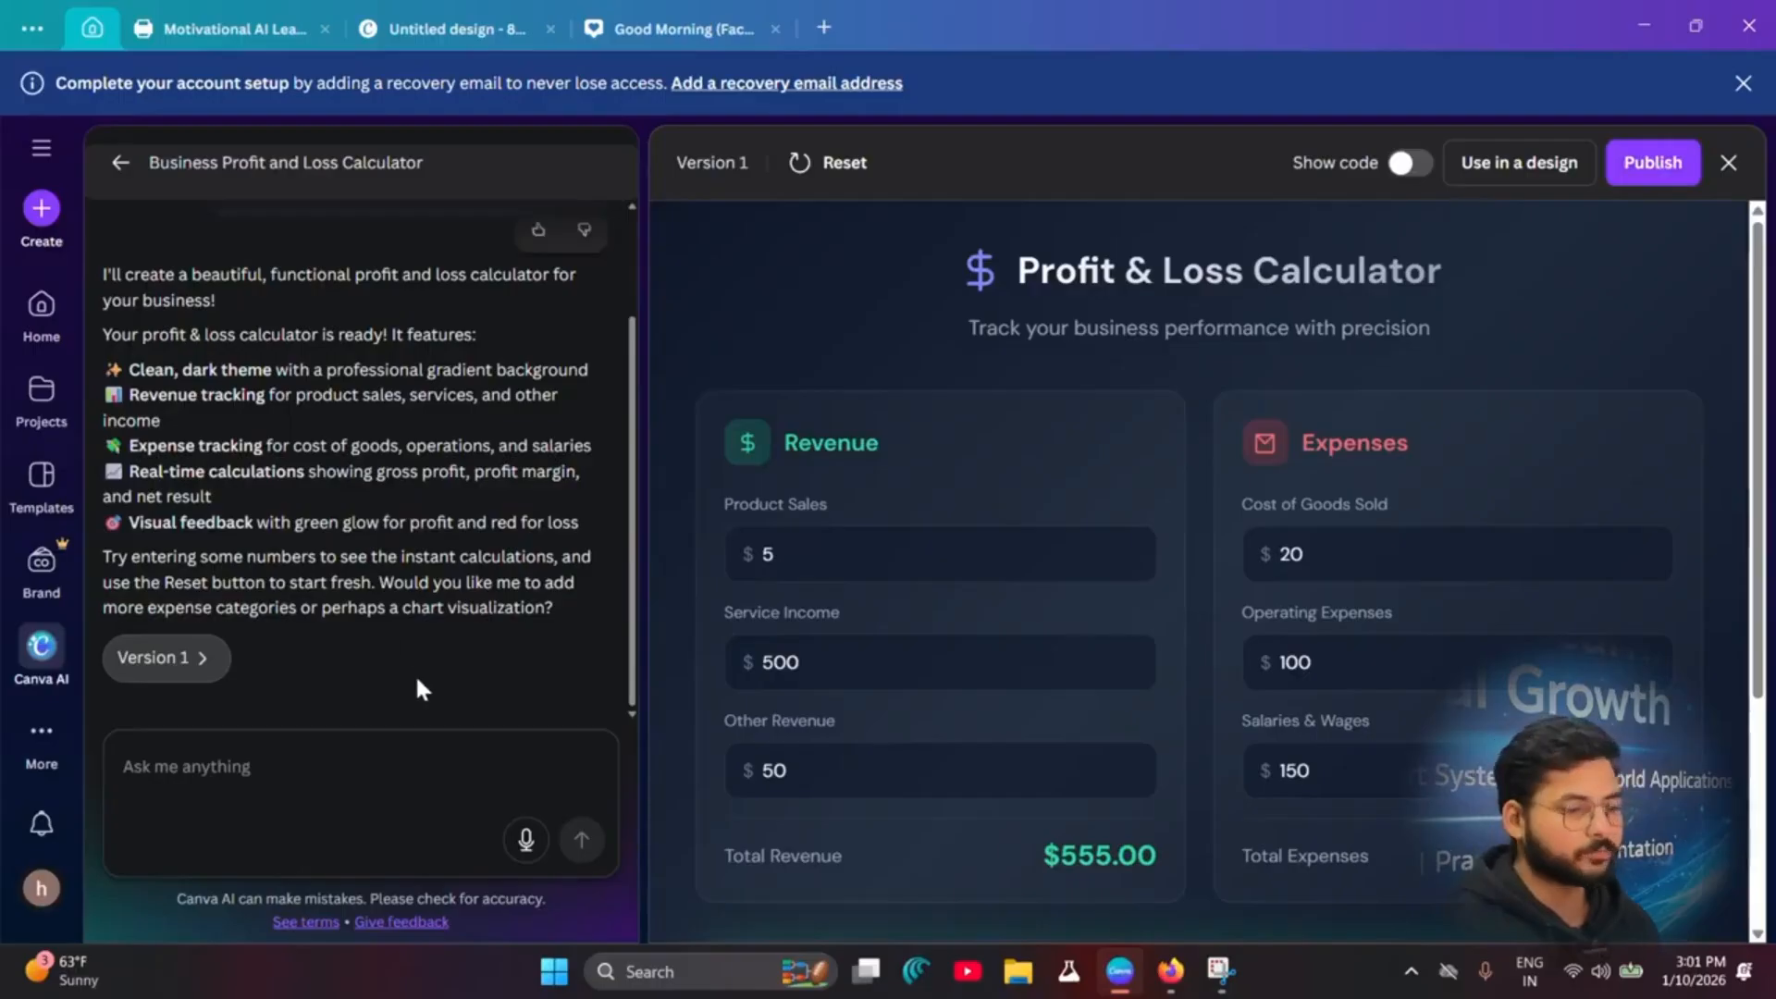
Step: Close the calculator preview, paste the detailed prompt for a Daily Productivity & Performance Analysis Tool, review it and submit it
{"action": "left_click", "coordinate": [1727, 163]}
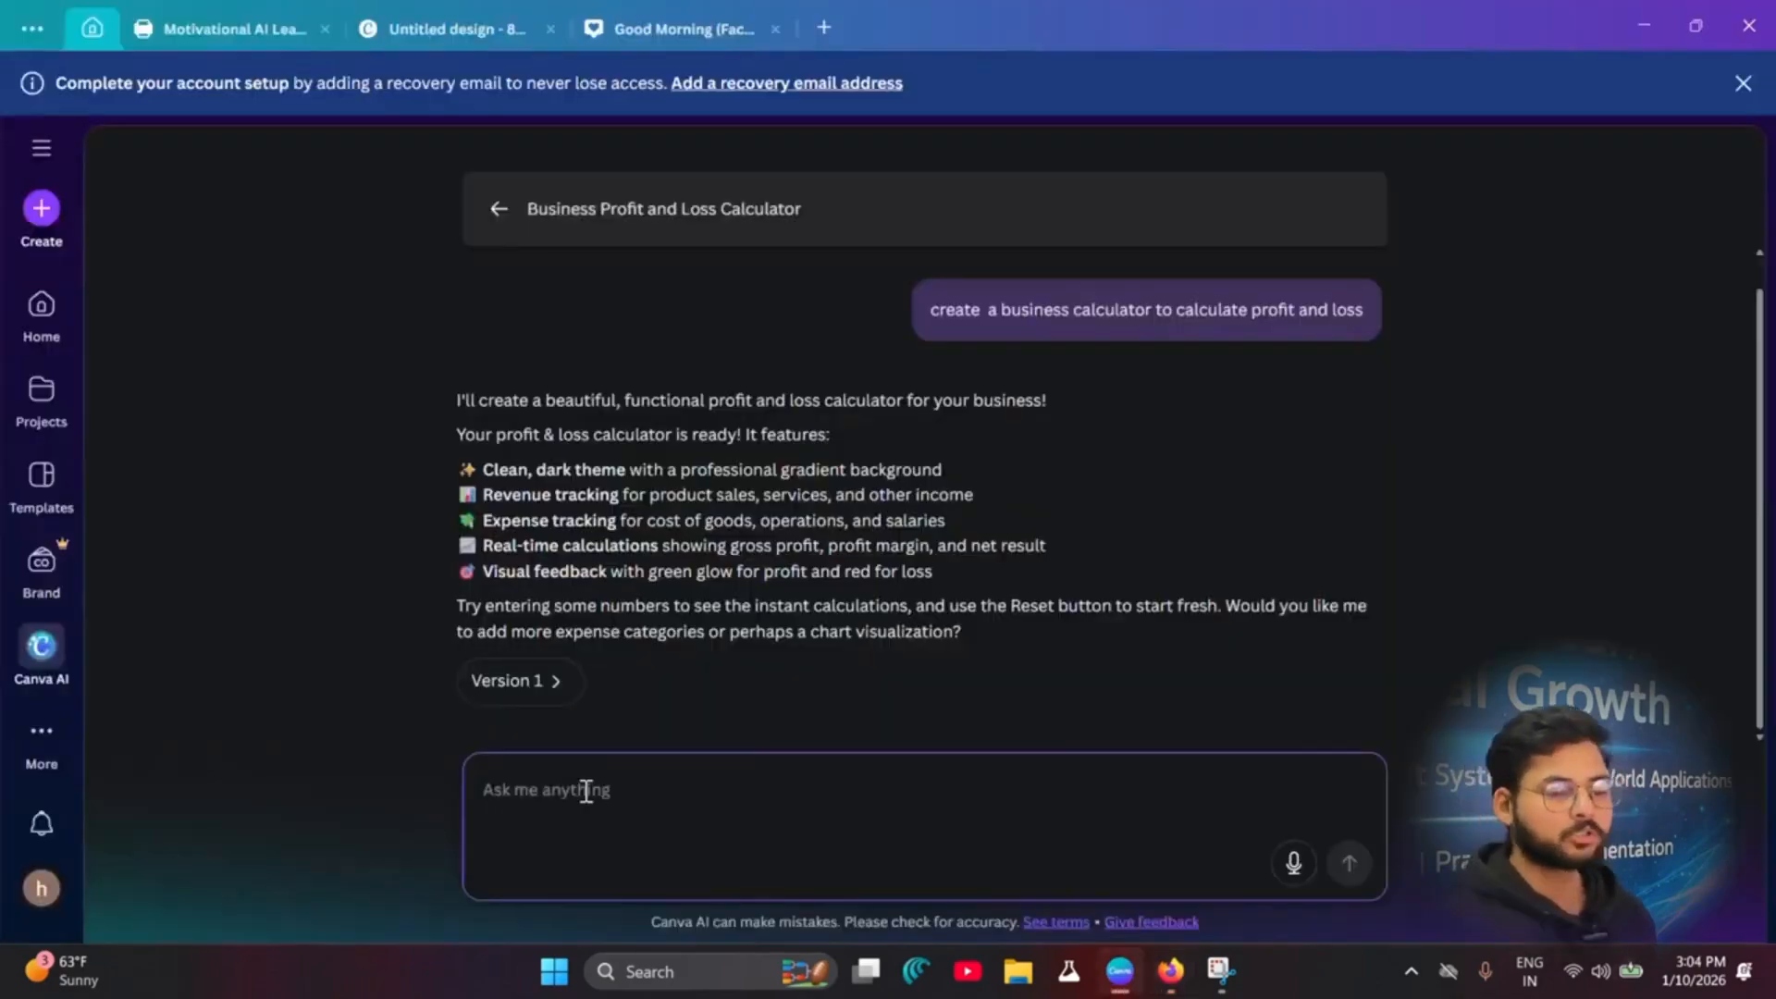
{"action": "key", "text": "ctrl+v"}
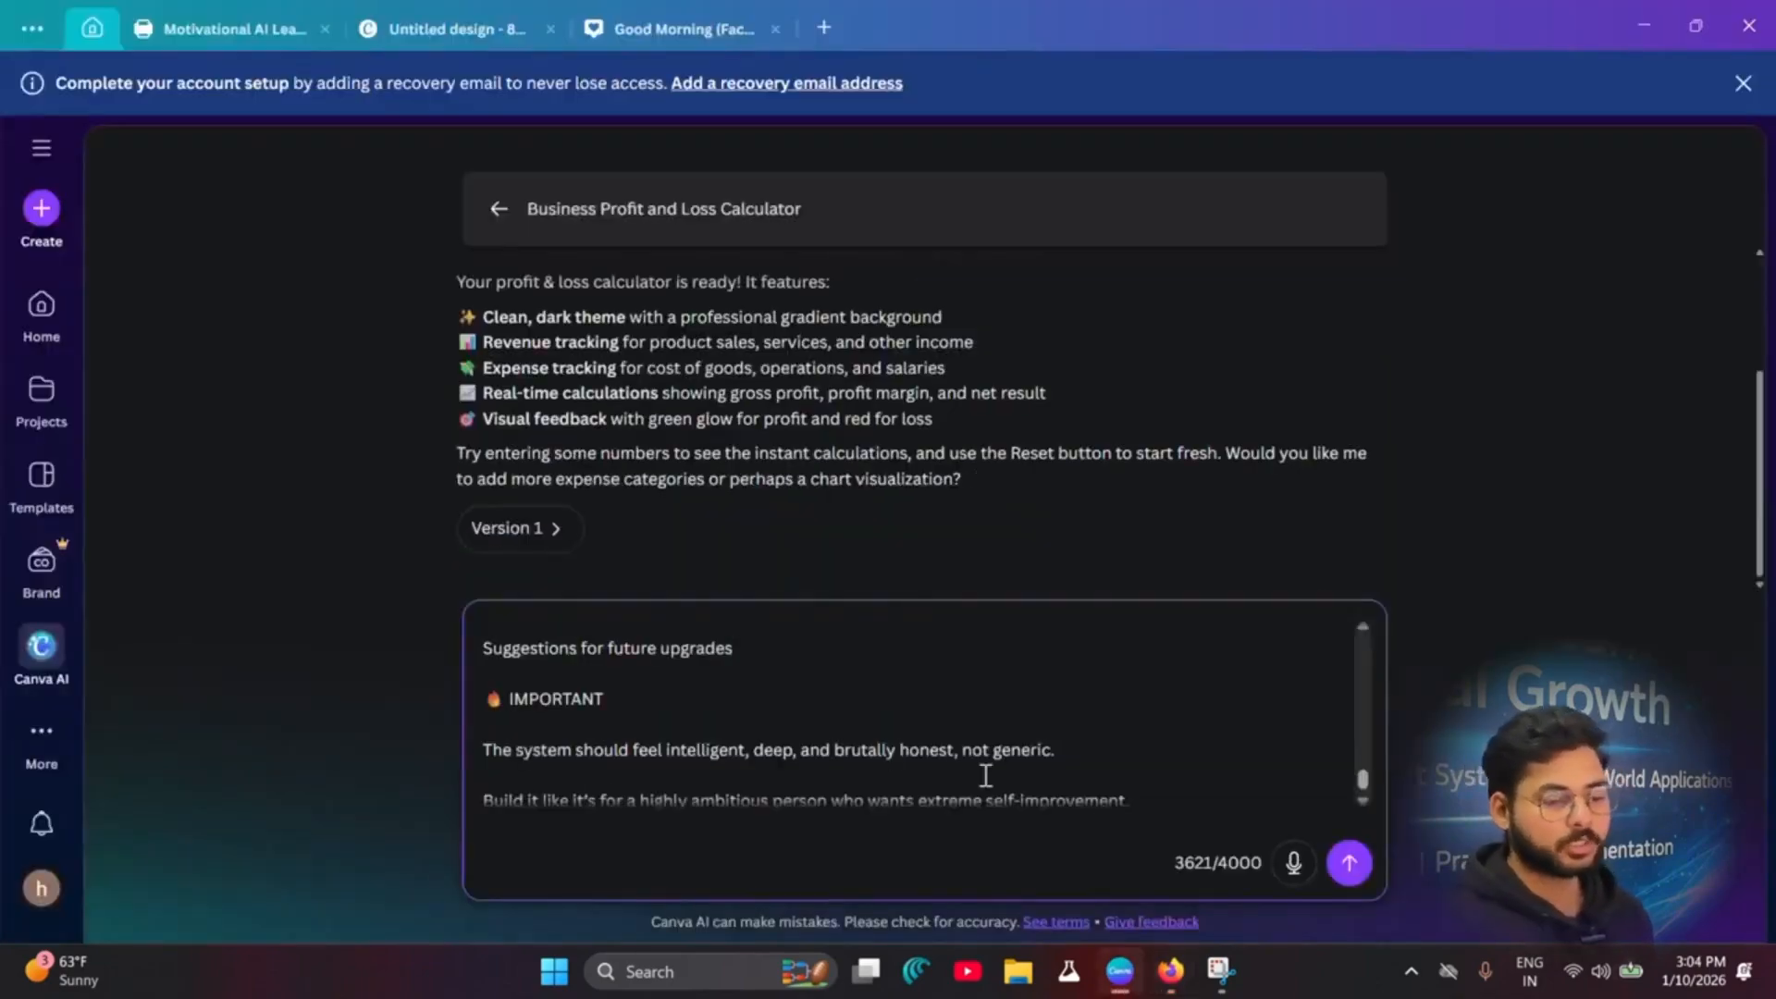
{"action": "scroll", "coordinate": [983, 765], "scroll_direction": "up", "scroll_amount": 10}
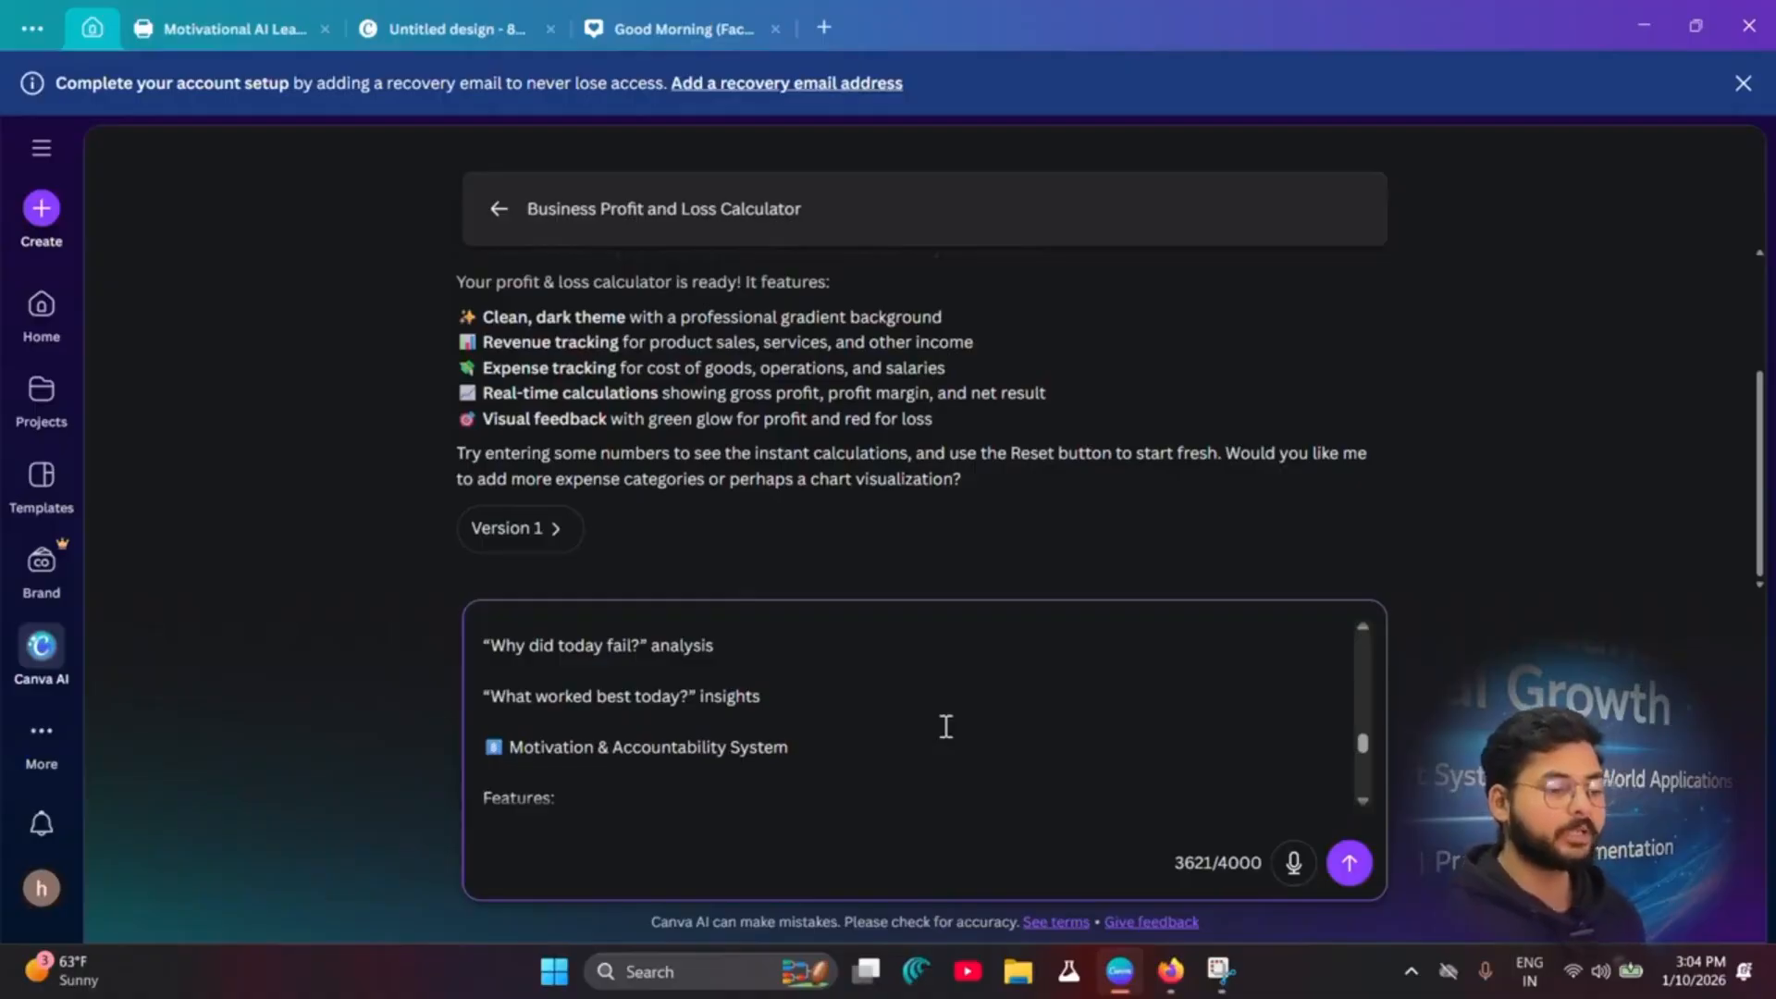
{"action": "scroll", "coordinate": [946, 726], "scroll_direction": "up", "scroll_amount": 10}
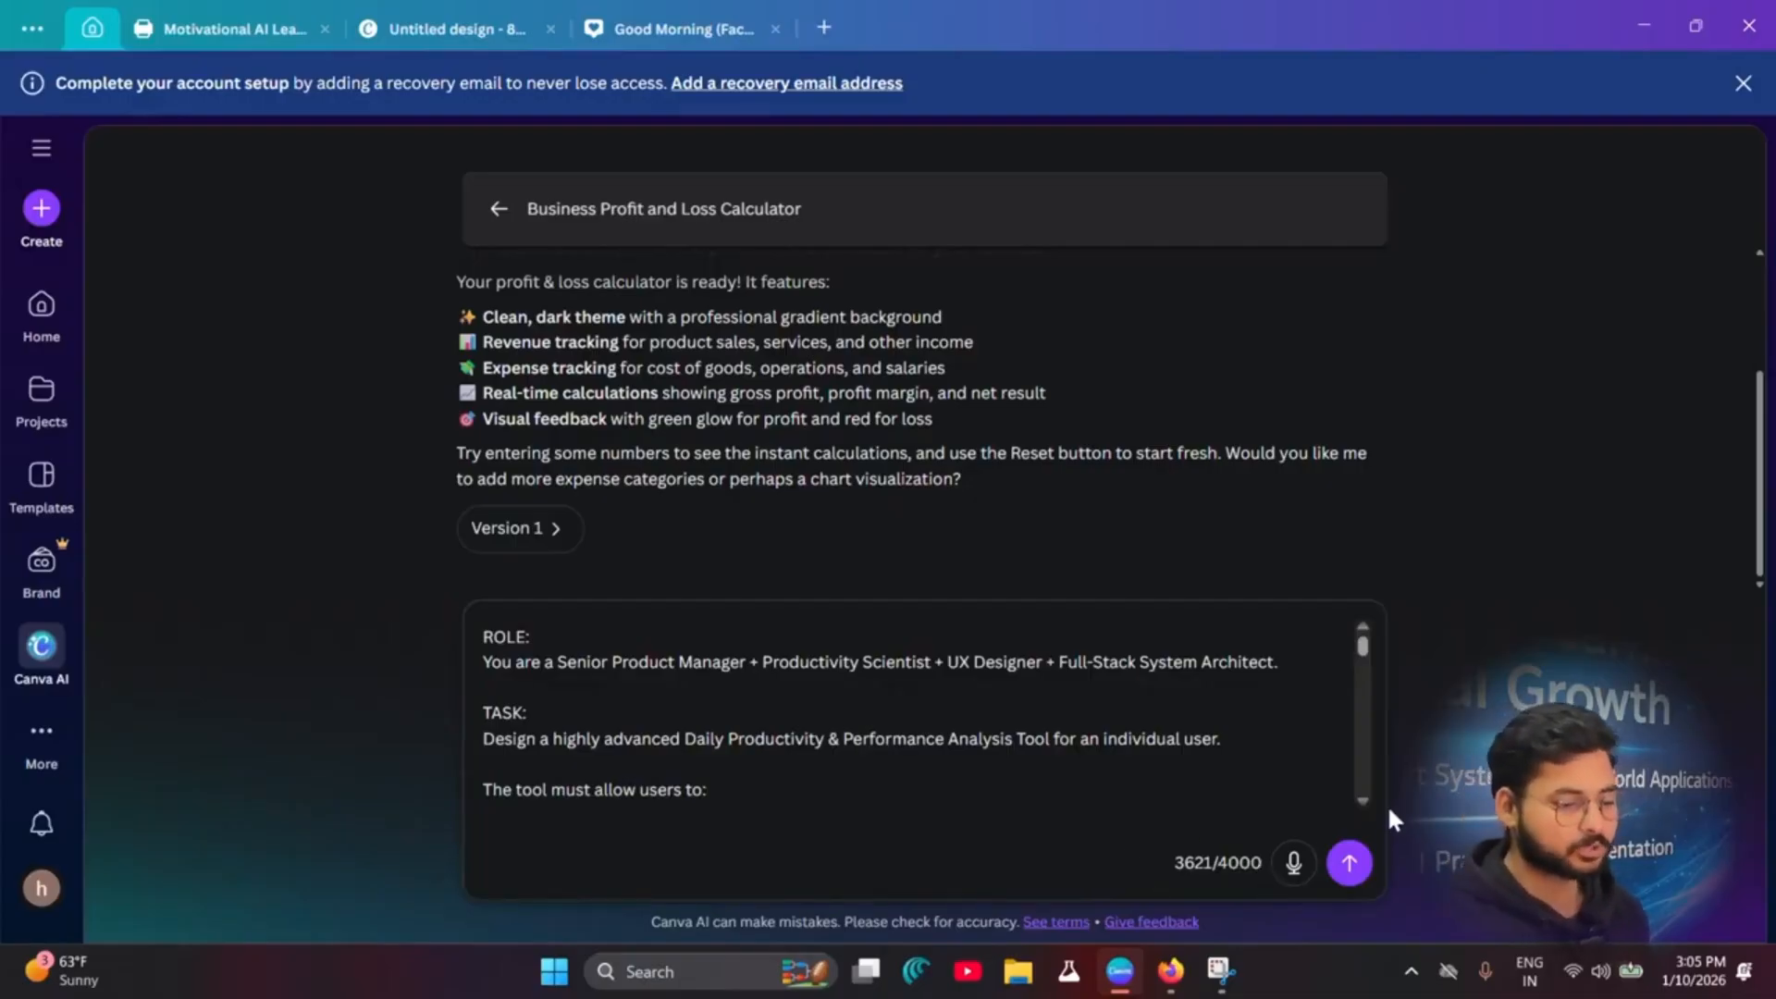
{"action": "left_click", "coordinate": [1349, 864]}
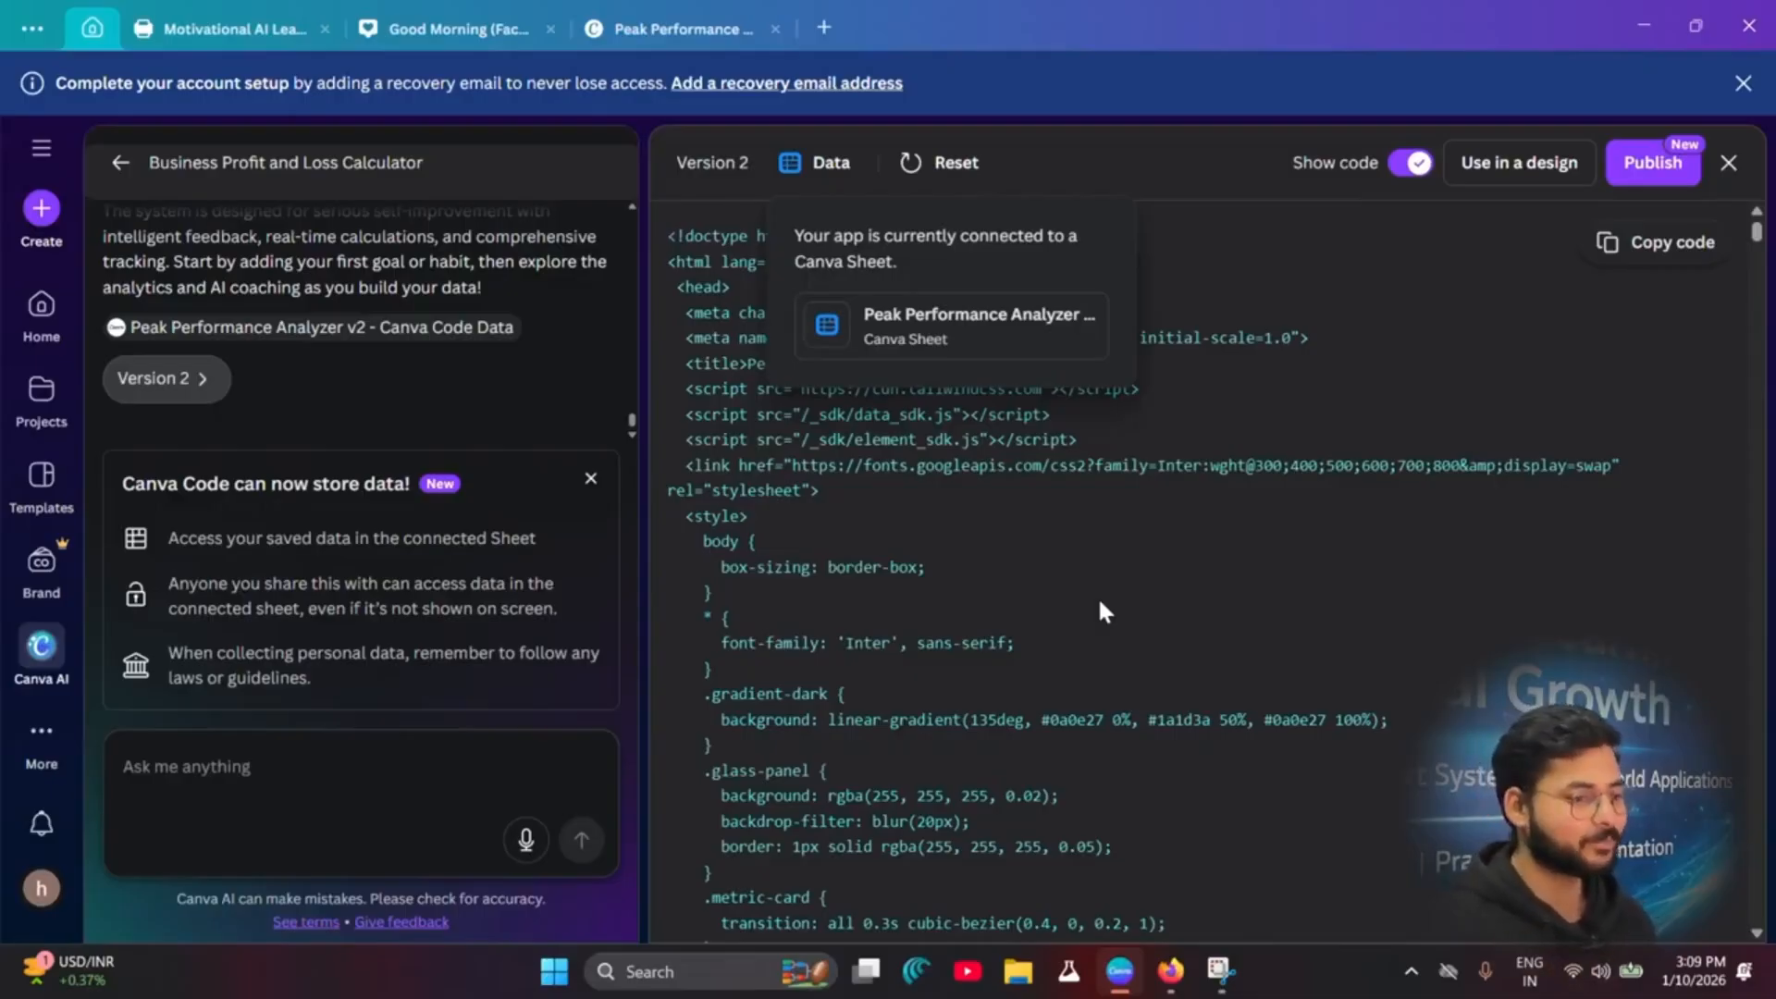
Step: Examine the generated code of the Peak Performance Analyzer and switch back to the app preview
{"action": "scroll", "coordinate": [1097, 595], "scroll_direction": "down", "scroll_amount": 15}
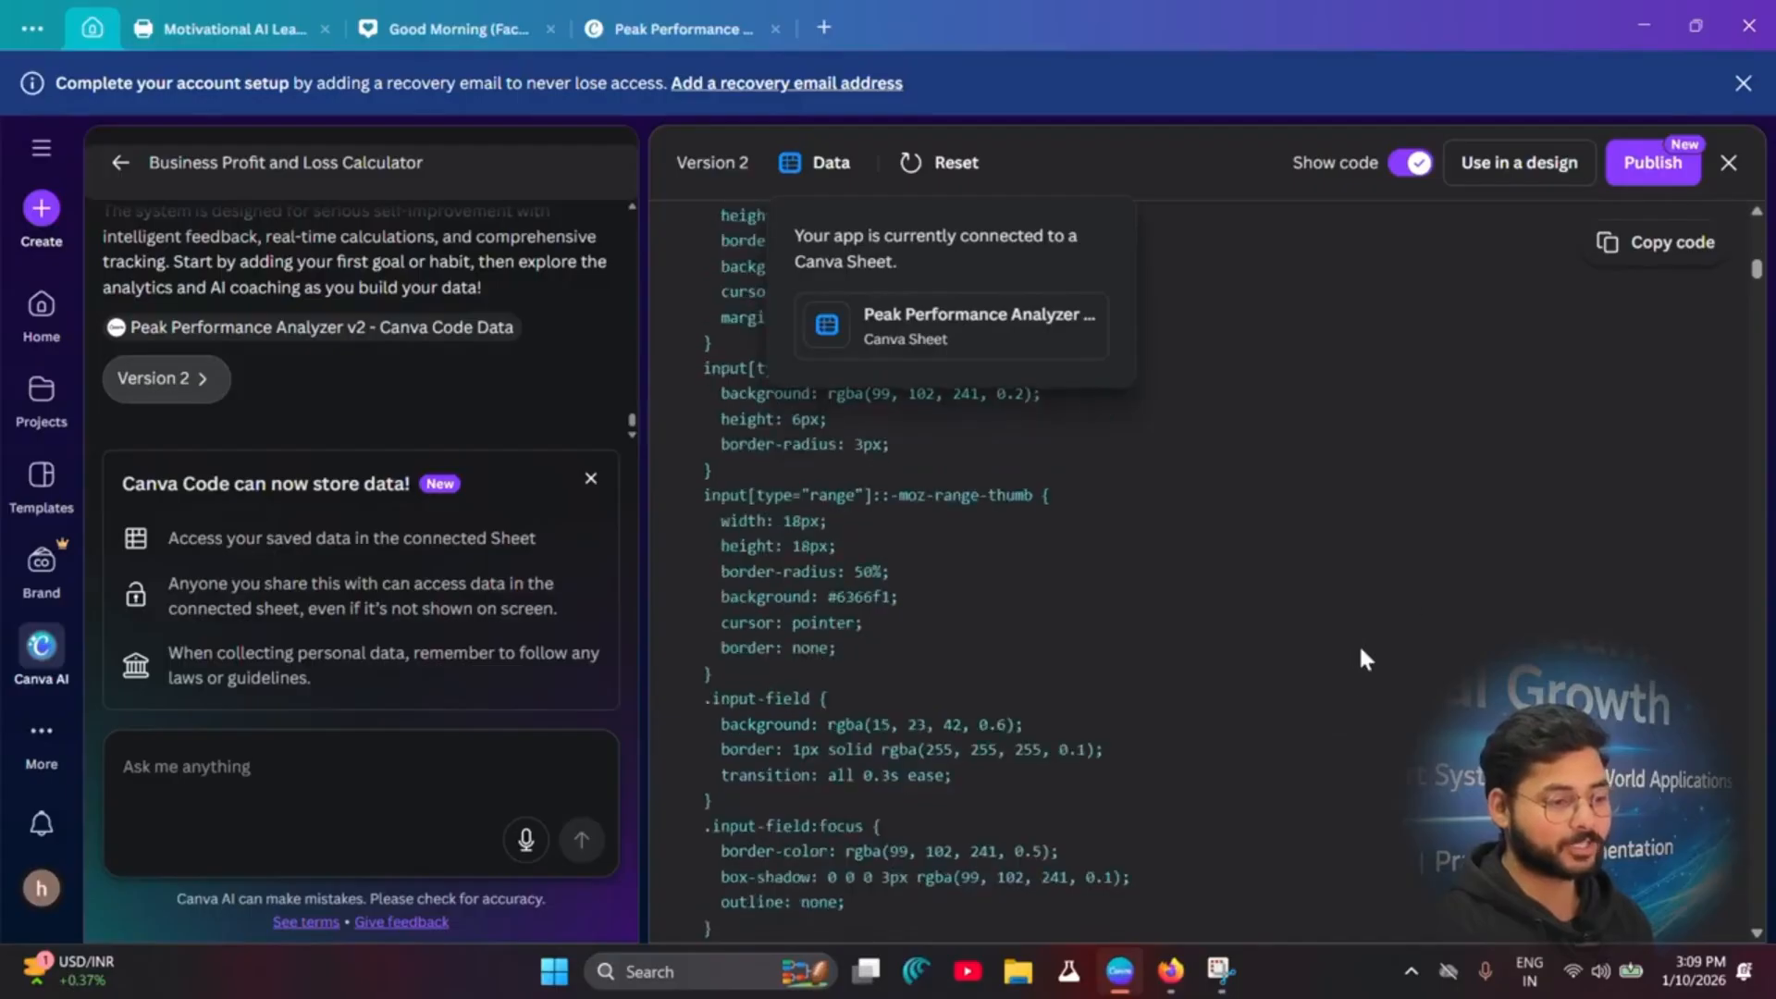
{"action": "scroll", "coordinate": [1348, 645], "scroll_direction": "up", "scroll_amount": 5}
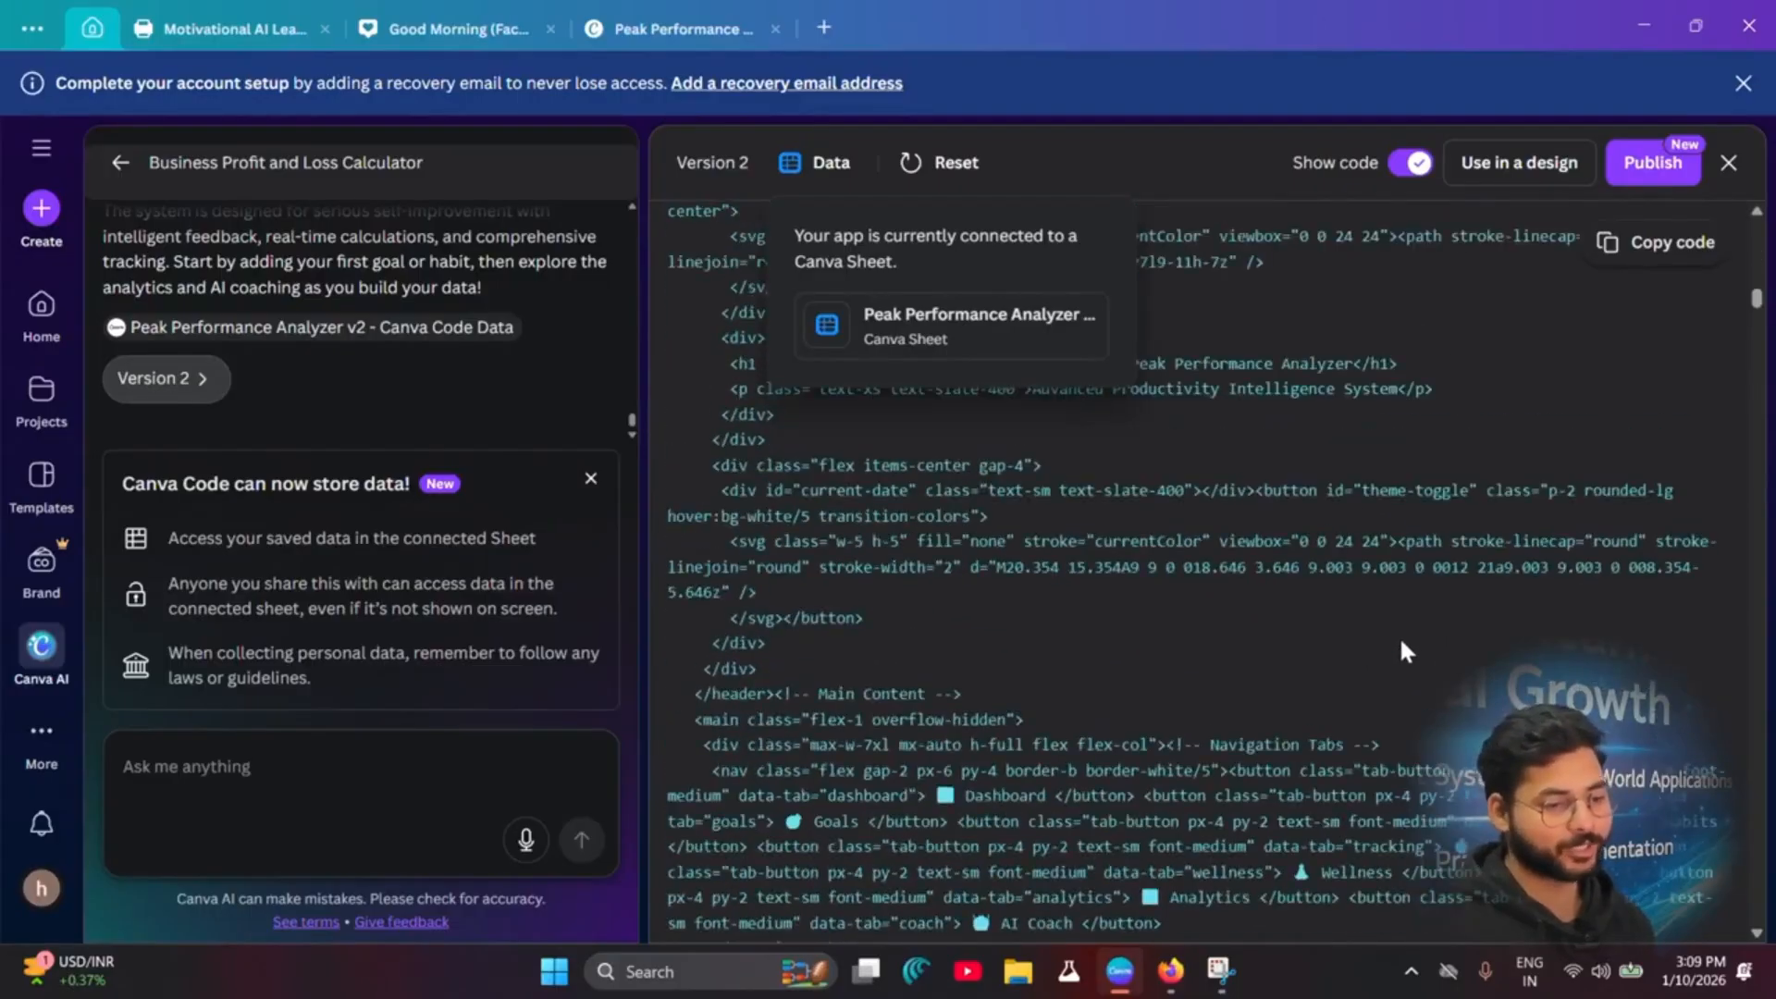
{"action": "scroll", "coordinate": [1581, 491], "scroll_direction": "up", "scroll_amount": 6}
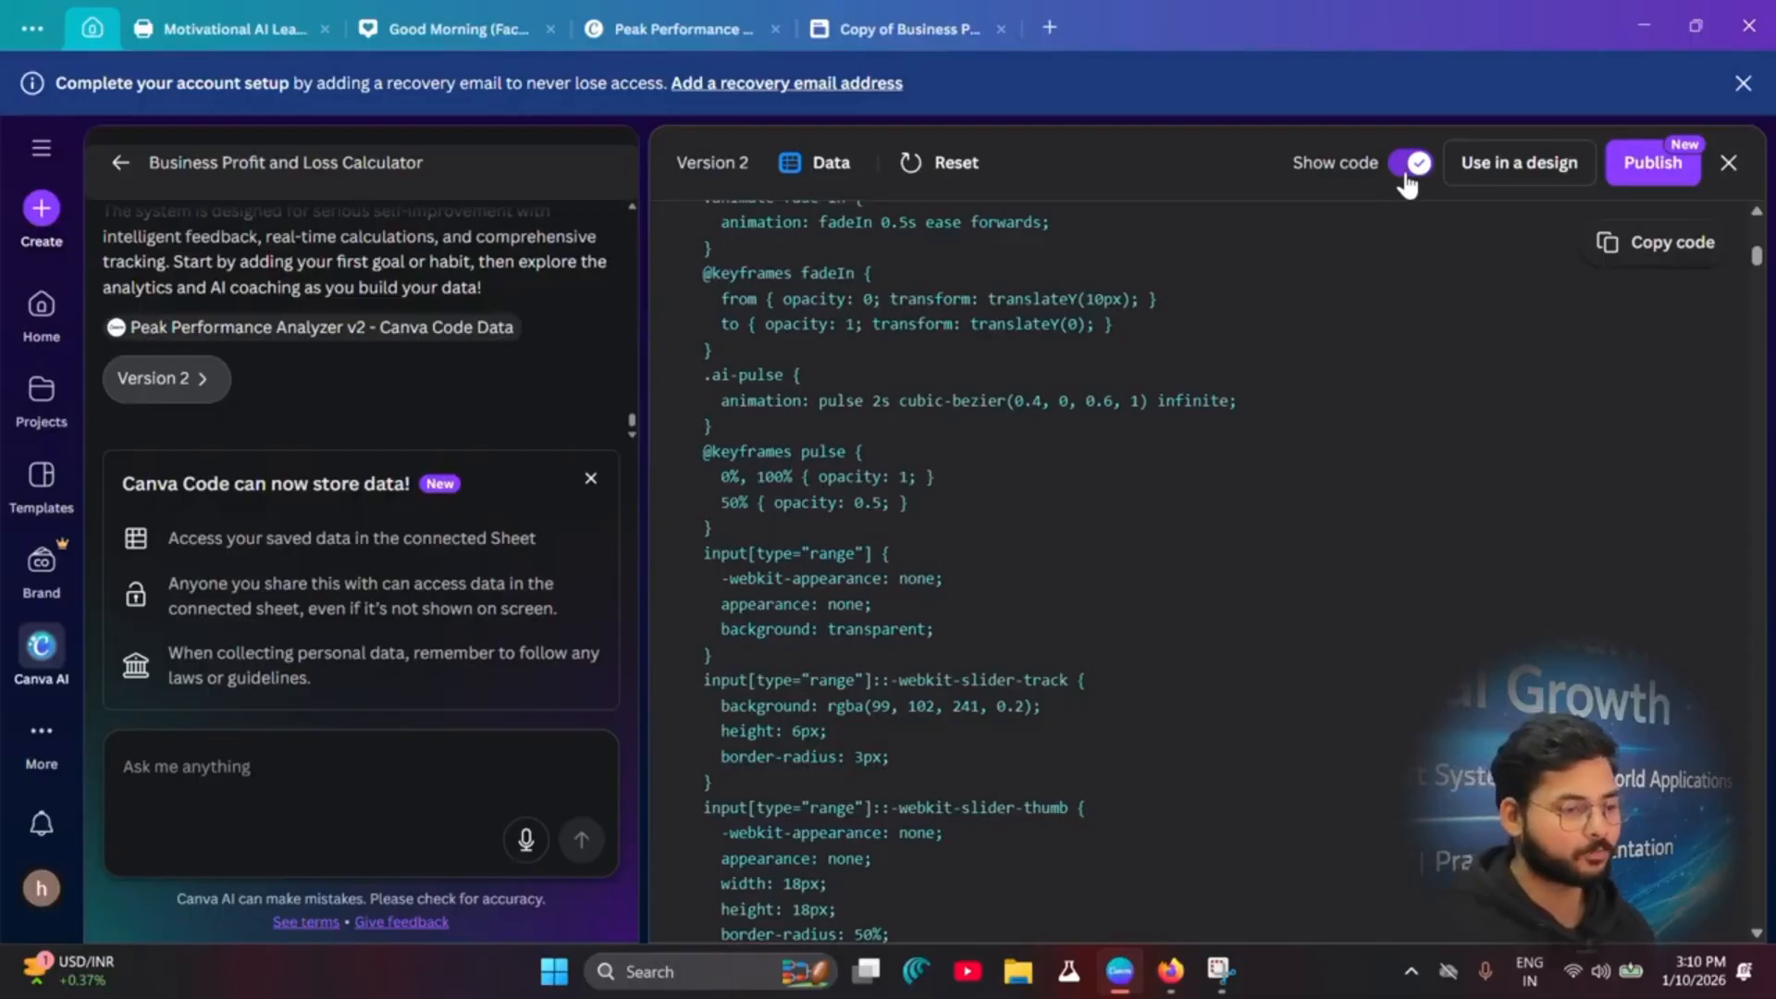
{"action": "left_click", "coordinate": [1407, 168]}
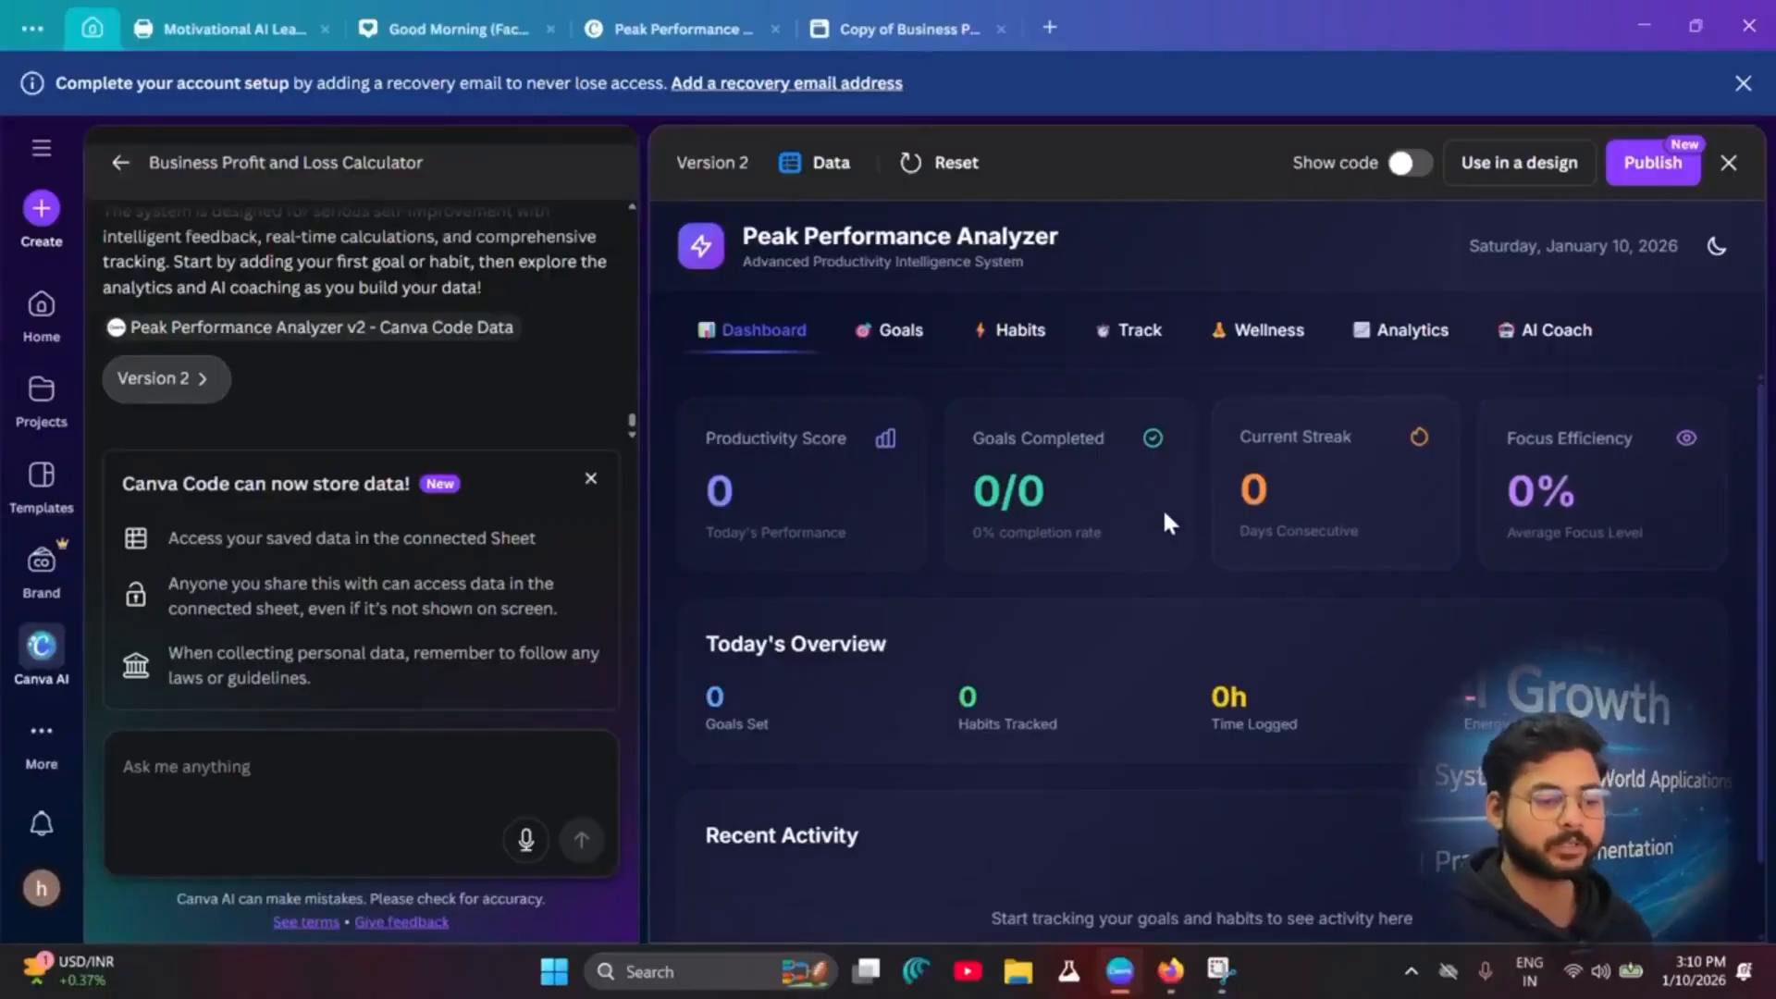
Step: Look through the Peak Performance Analyzer's Dashboard, Goals, Habits, Track and Wellness sections
{"action": "scroll", "coordinate": [1008, 588], "scroll_direction": "down", "scroll_amount": 1}
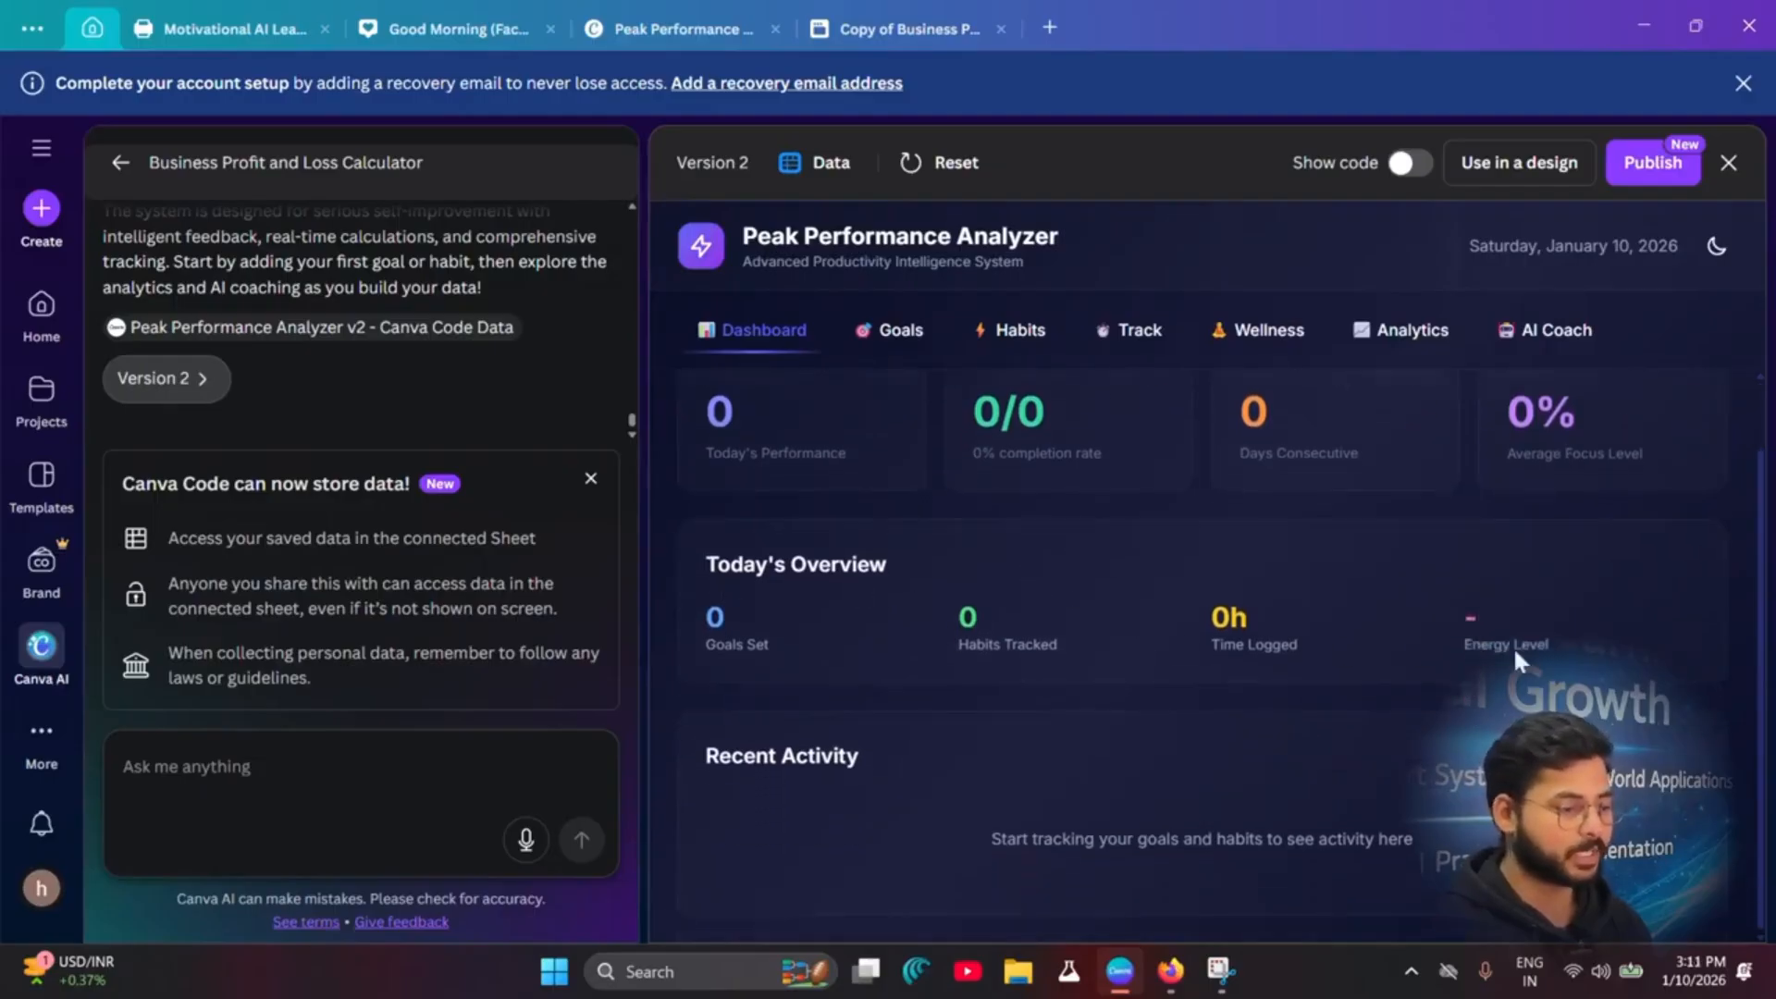
{"action": "scroll", "coordinate": [1073, 824], "scroll_direction": "up", "scroll_amount": 1}
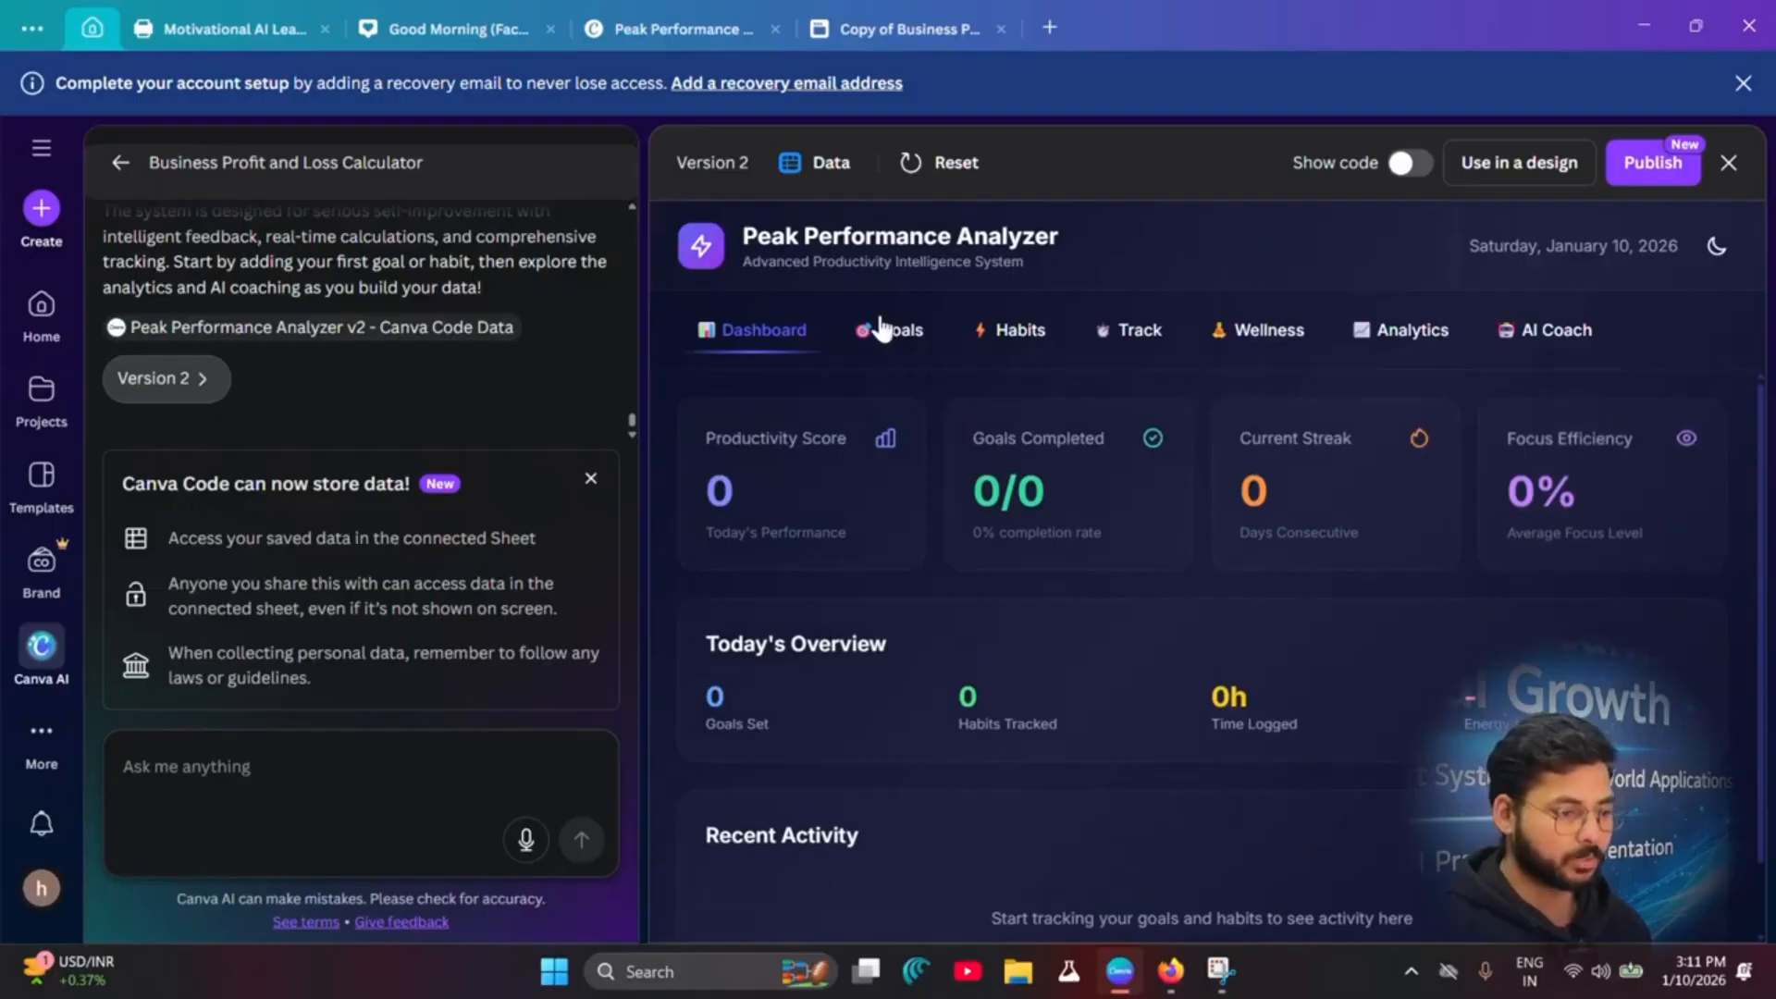
{"action": "left_click", "coordinate": [890, 344]}
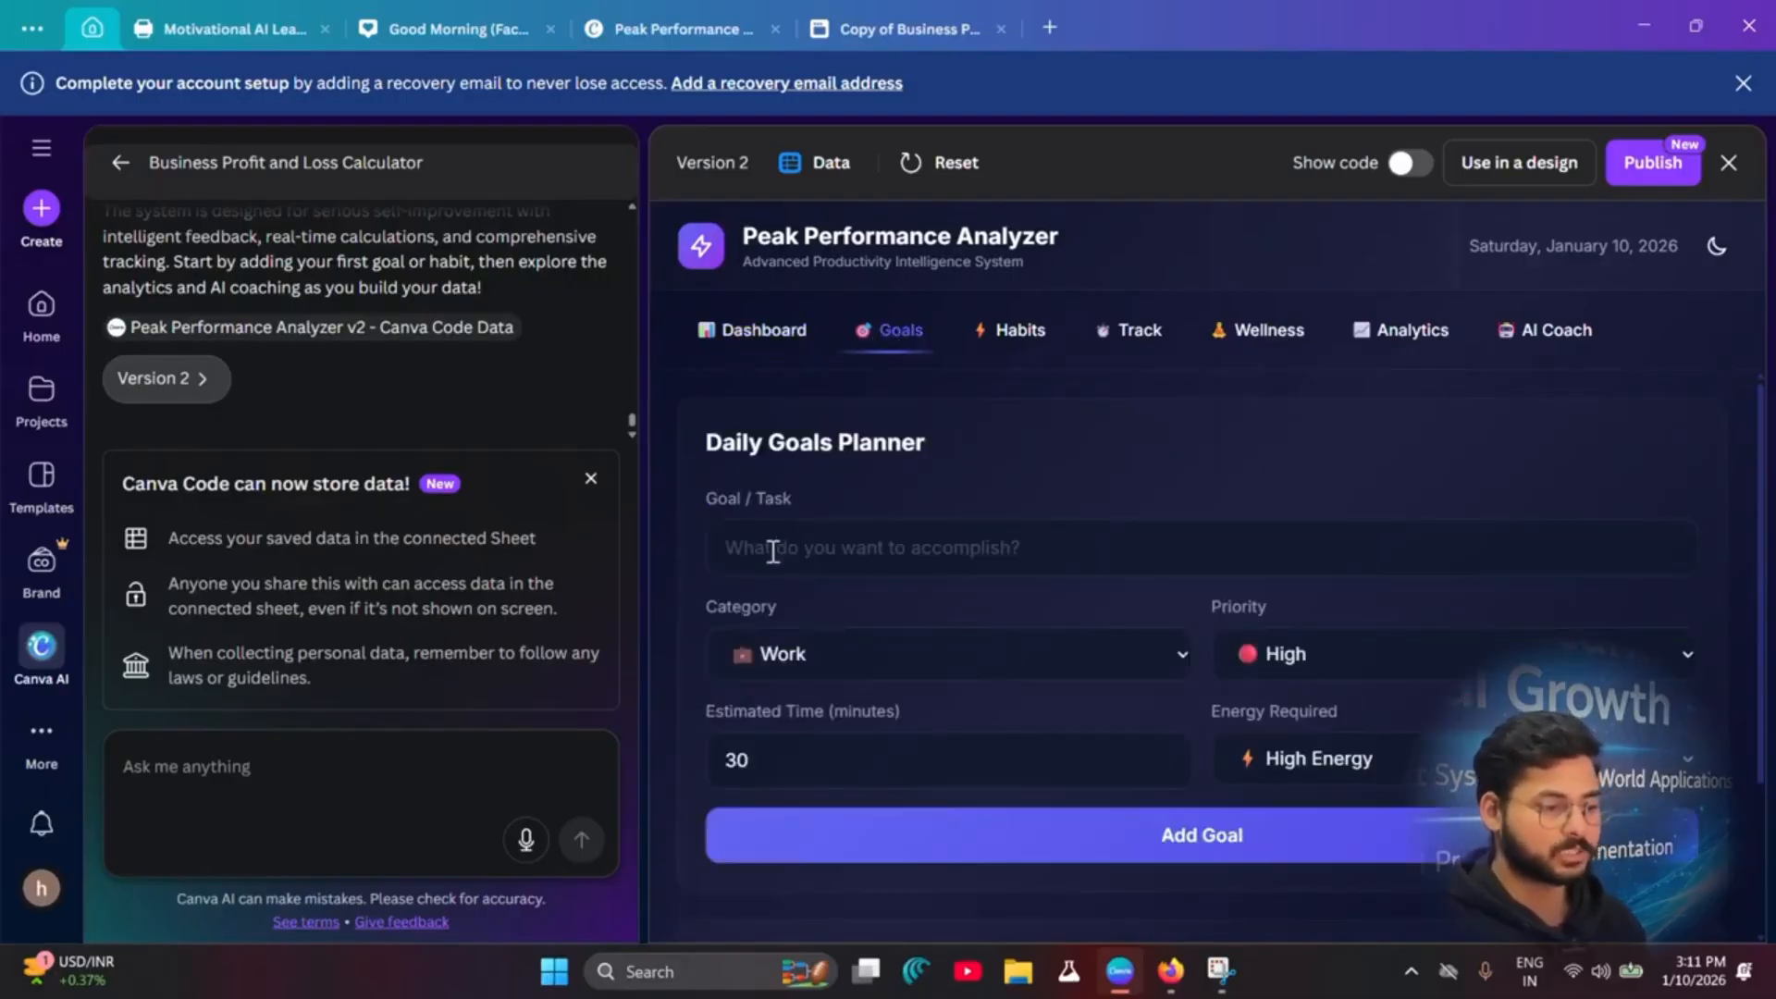
{"action": "scroll", "coordinate": [801, 547], "scroll_direction": "down", "scroll_amount": 2}
{"action": "scroll", "coordinate": [979, 547], "scroll_direction": "up", "scroll_amount": 2}
{"action": "left_click", "coordinate": [1007, 335]}
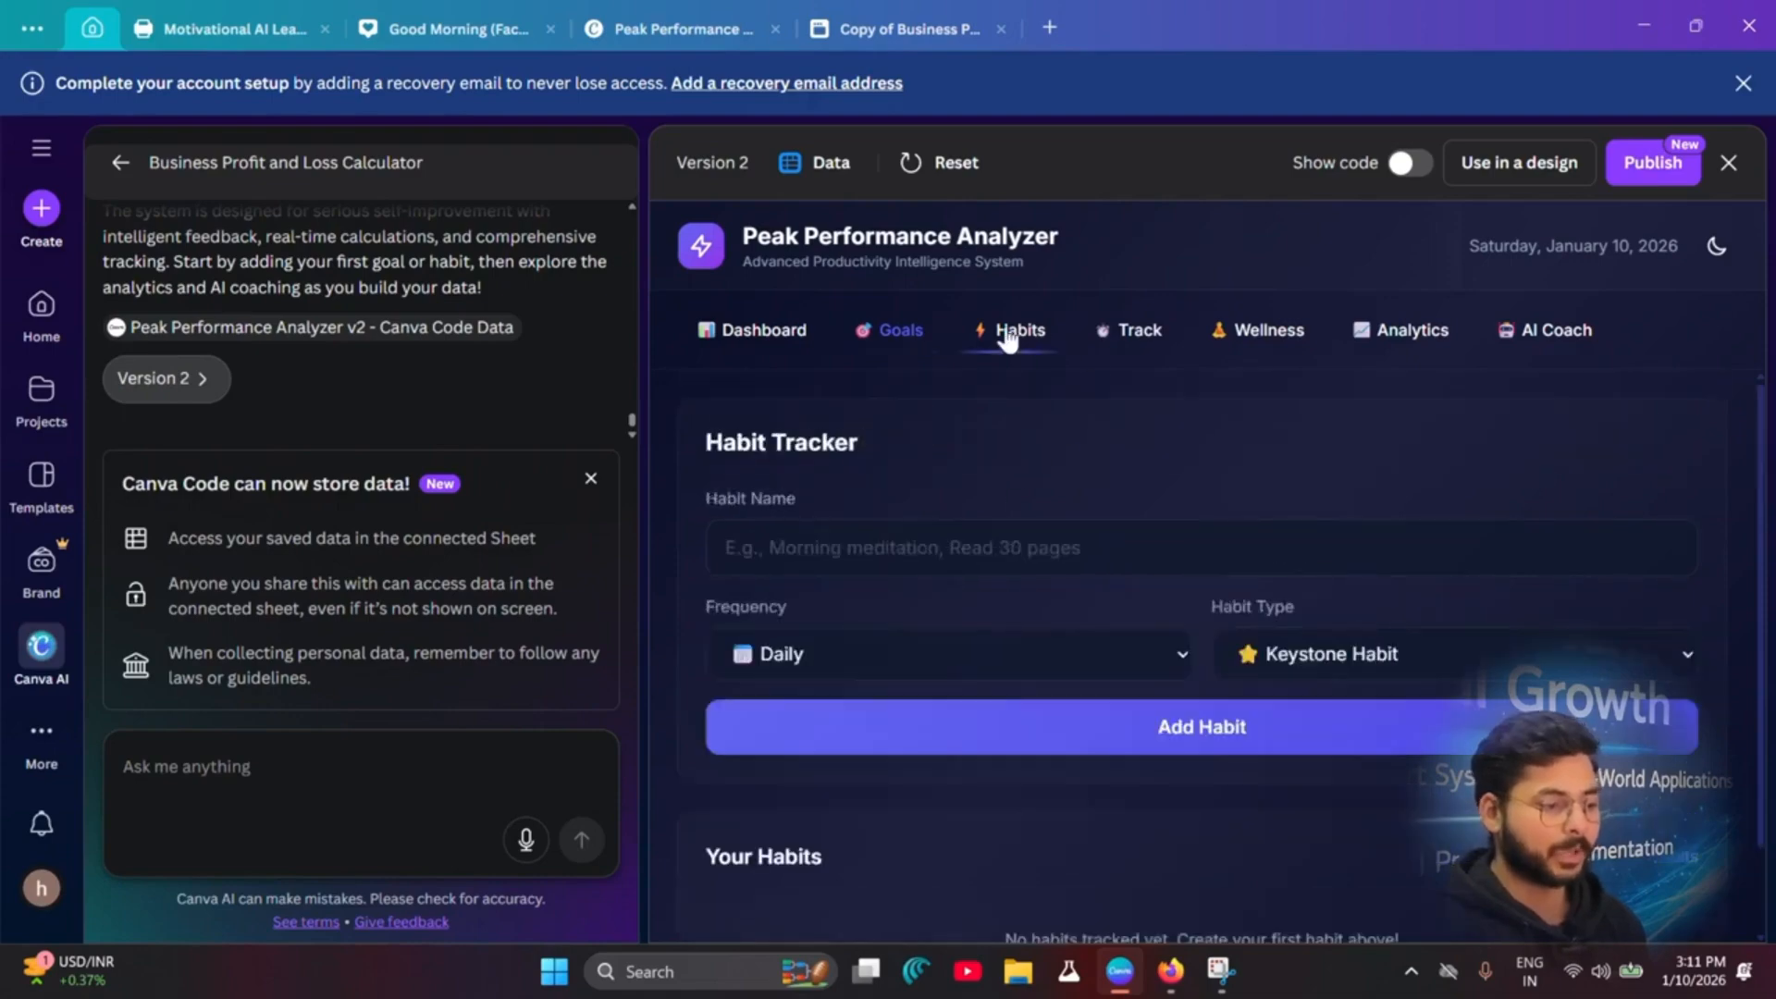
{"action": "left_click", "coordinate": [1138, 333]}
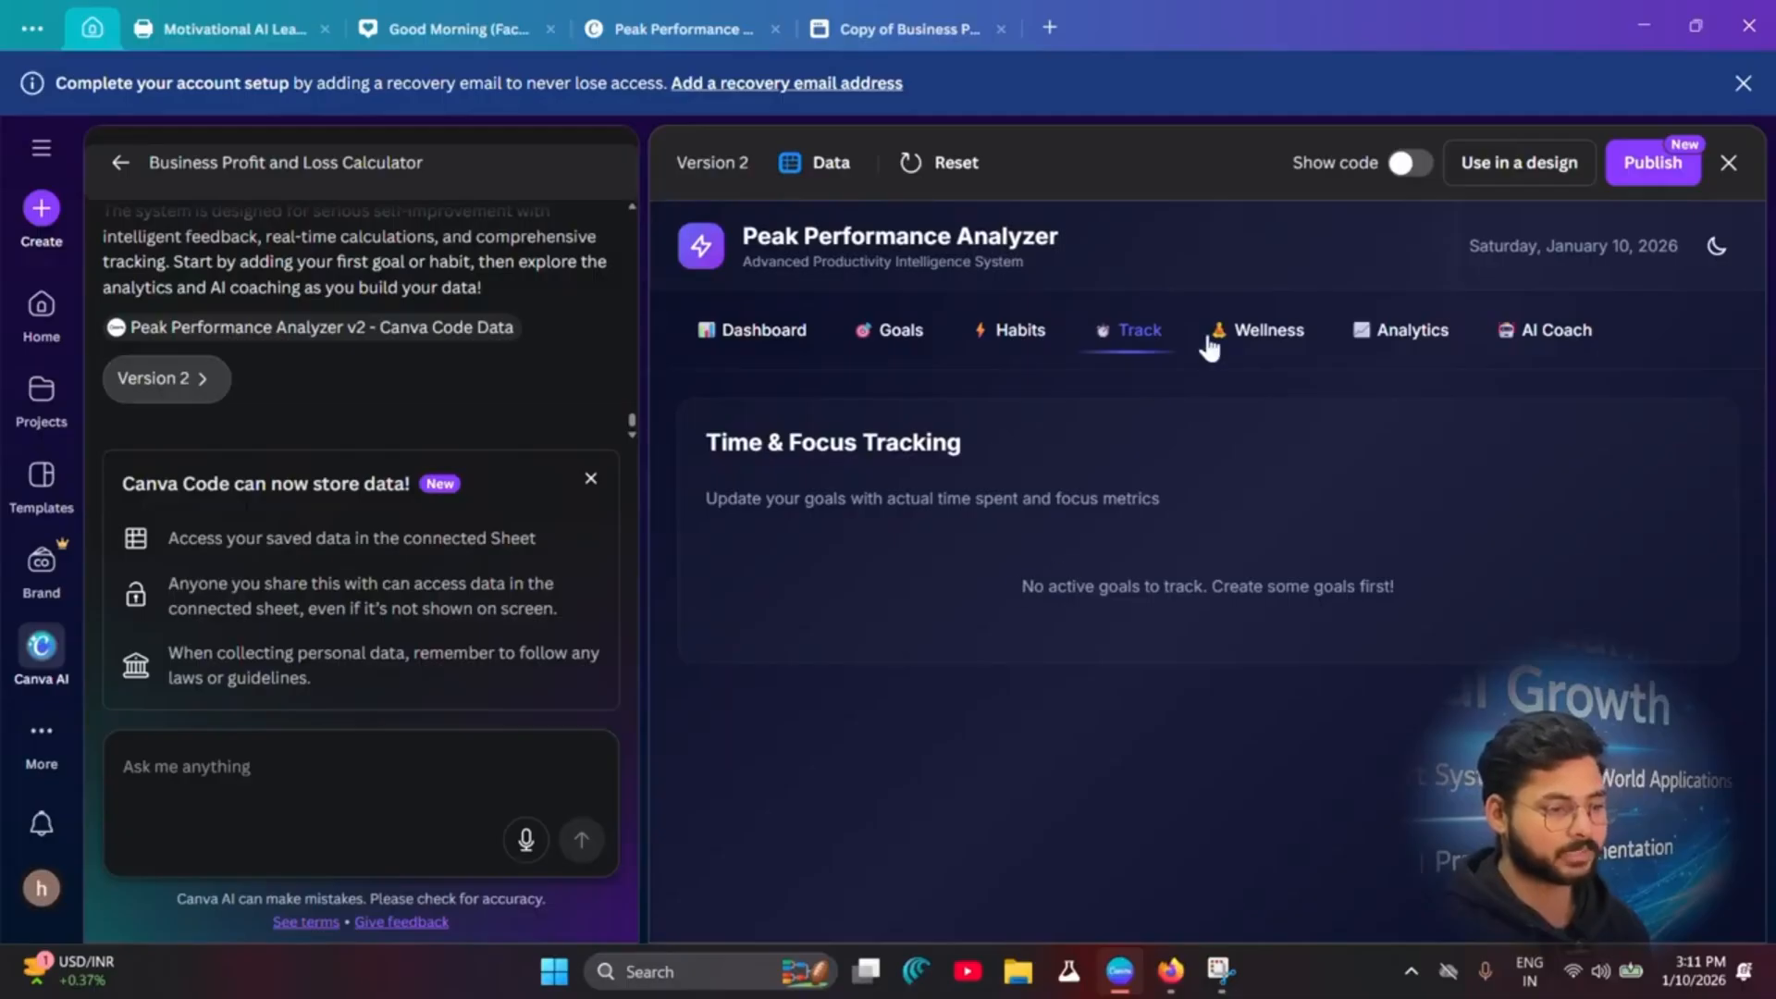
{"action": "left_click", "coordinate": [1265, 333]}
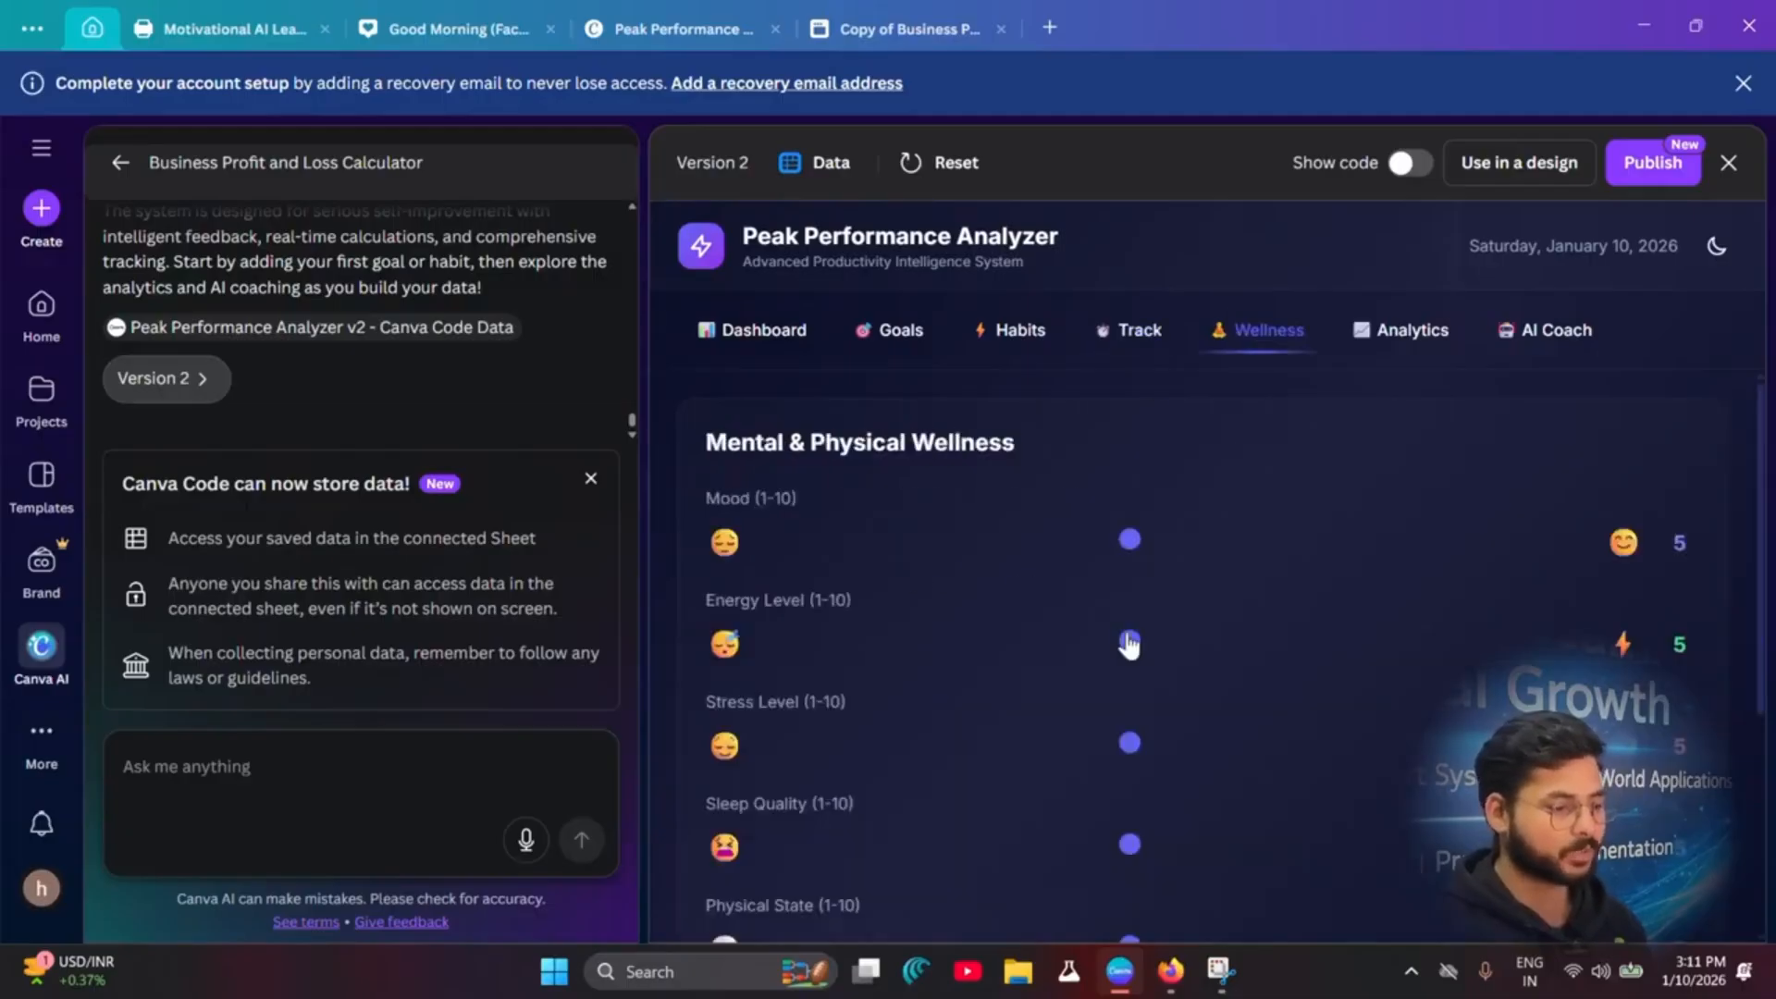
{"action": "scroll", "coordinate": [1082, 564], "scroll_direction": "down", "scroll_amount": 4}
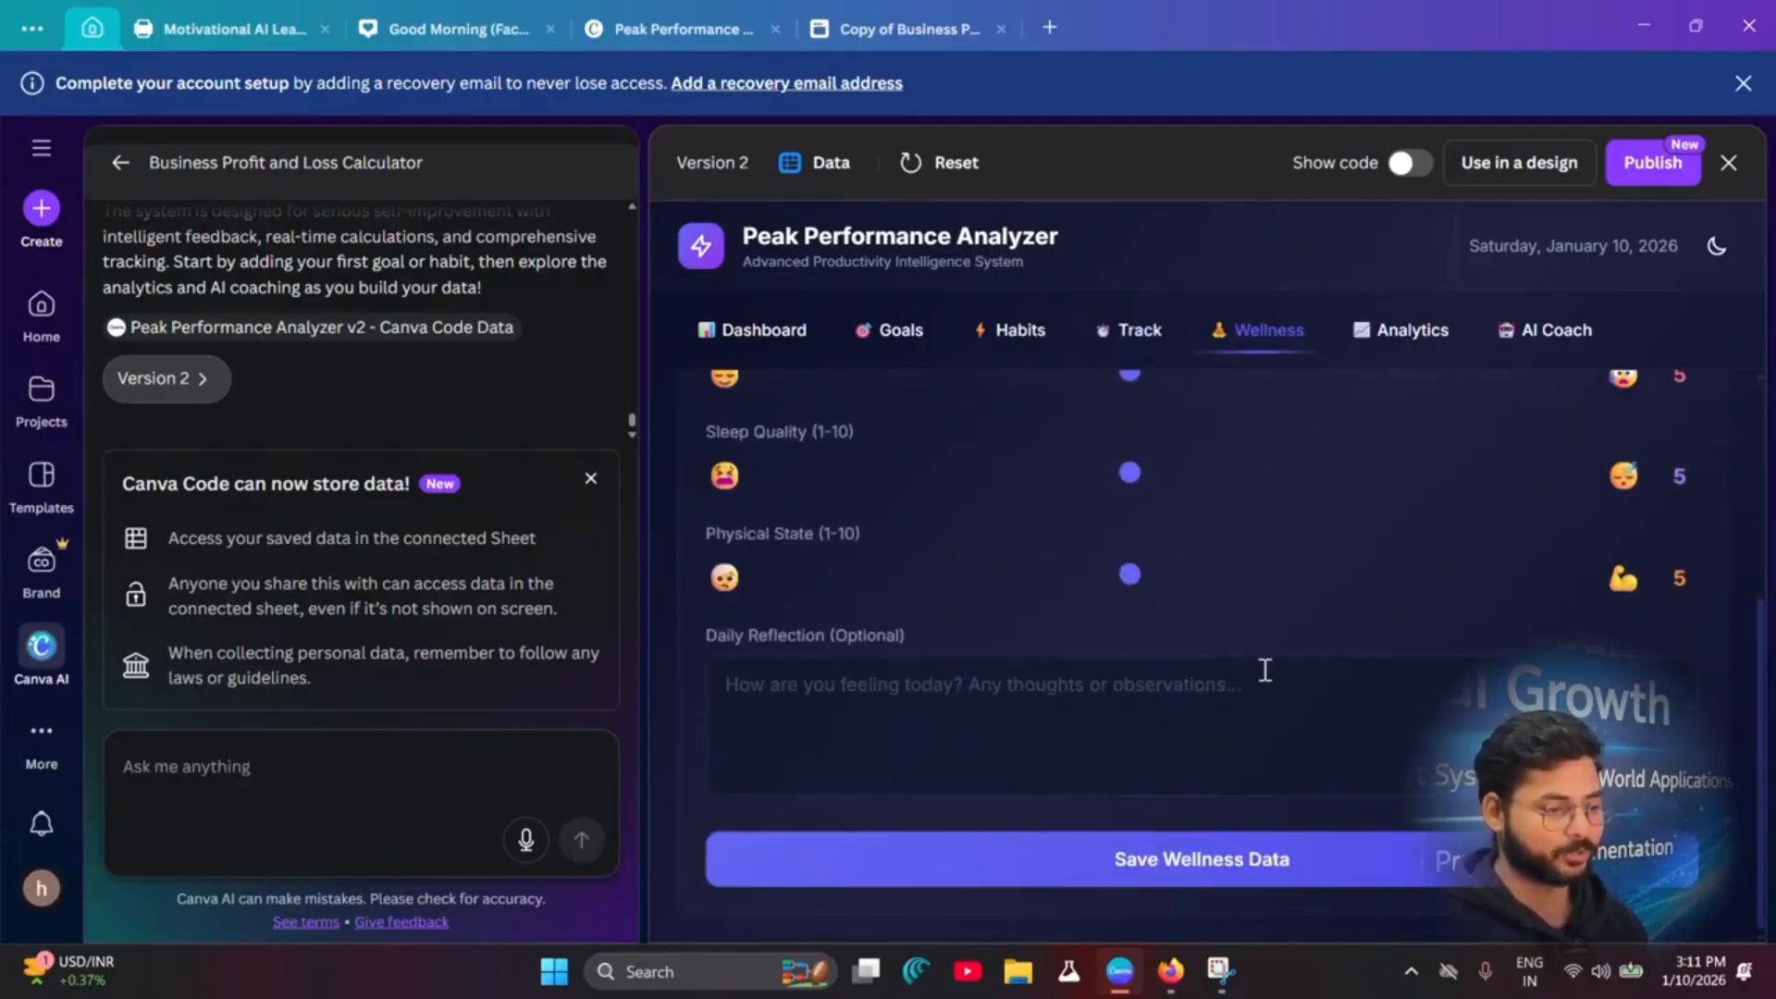
{"action": "scroll", "coordinate": [1264, 670], "scroll_direction": "up", "scroll_amount": 5}
Step: Review the Analytics trends and insights and the AI Coach recommendations and coaching styles, and return to the Dashboard overview
{"action": "left_click", "coordinate": [1414, 344]}
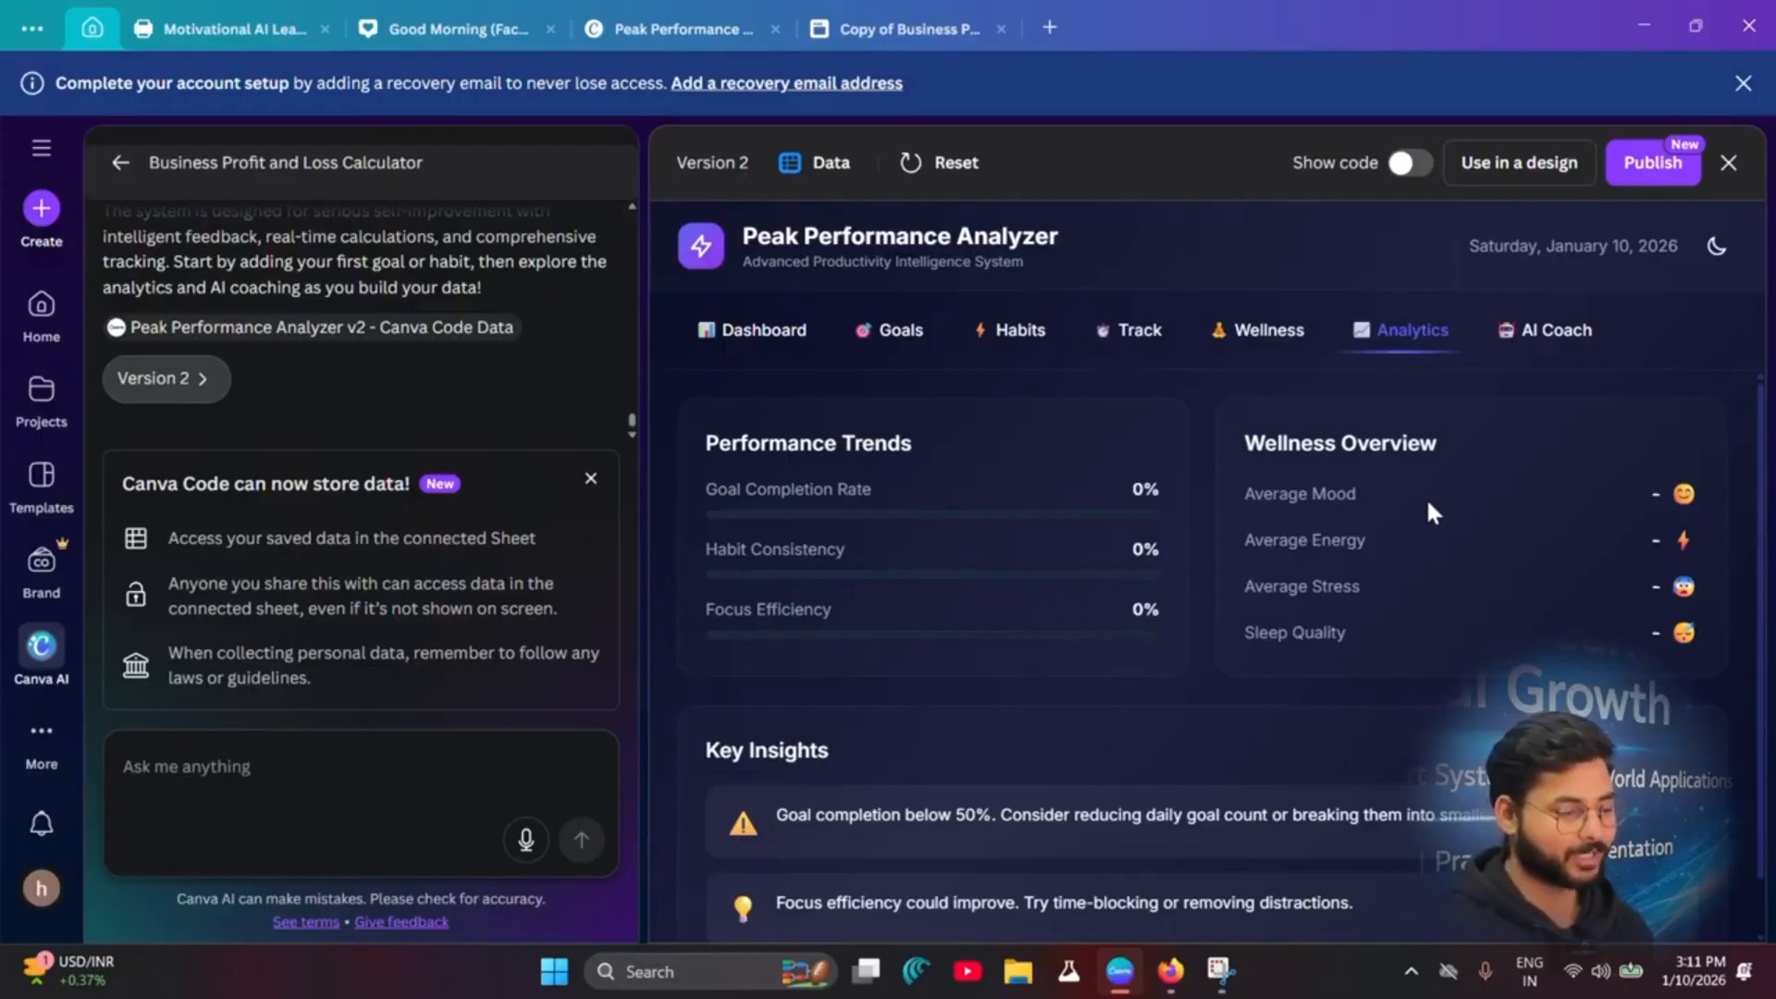
{"action": "scroll", "coordinate": [1165, 601], "scroll_direction": "down", "scroll_amount": 1}
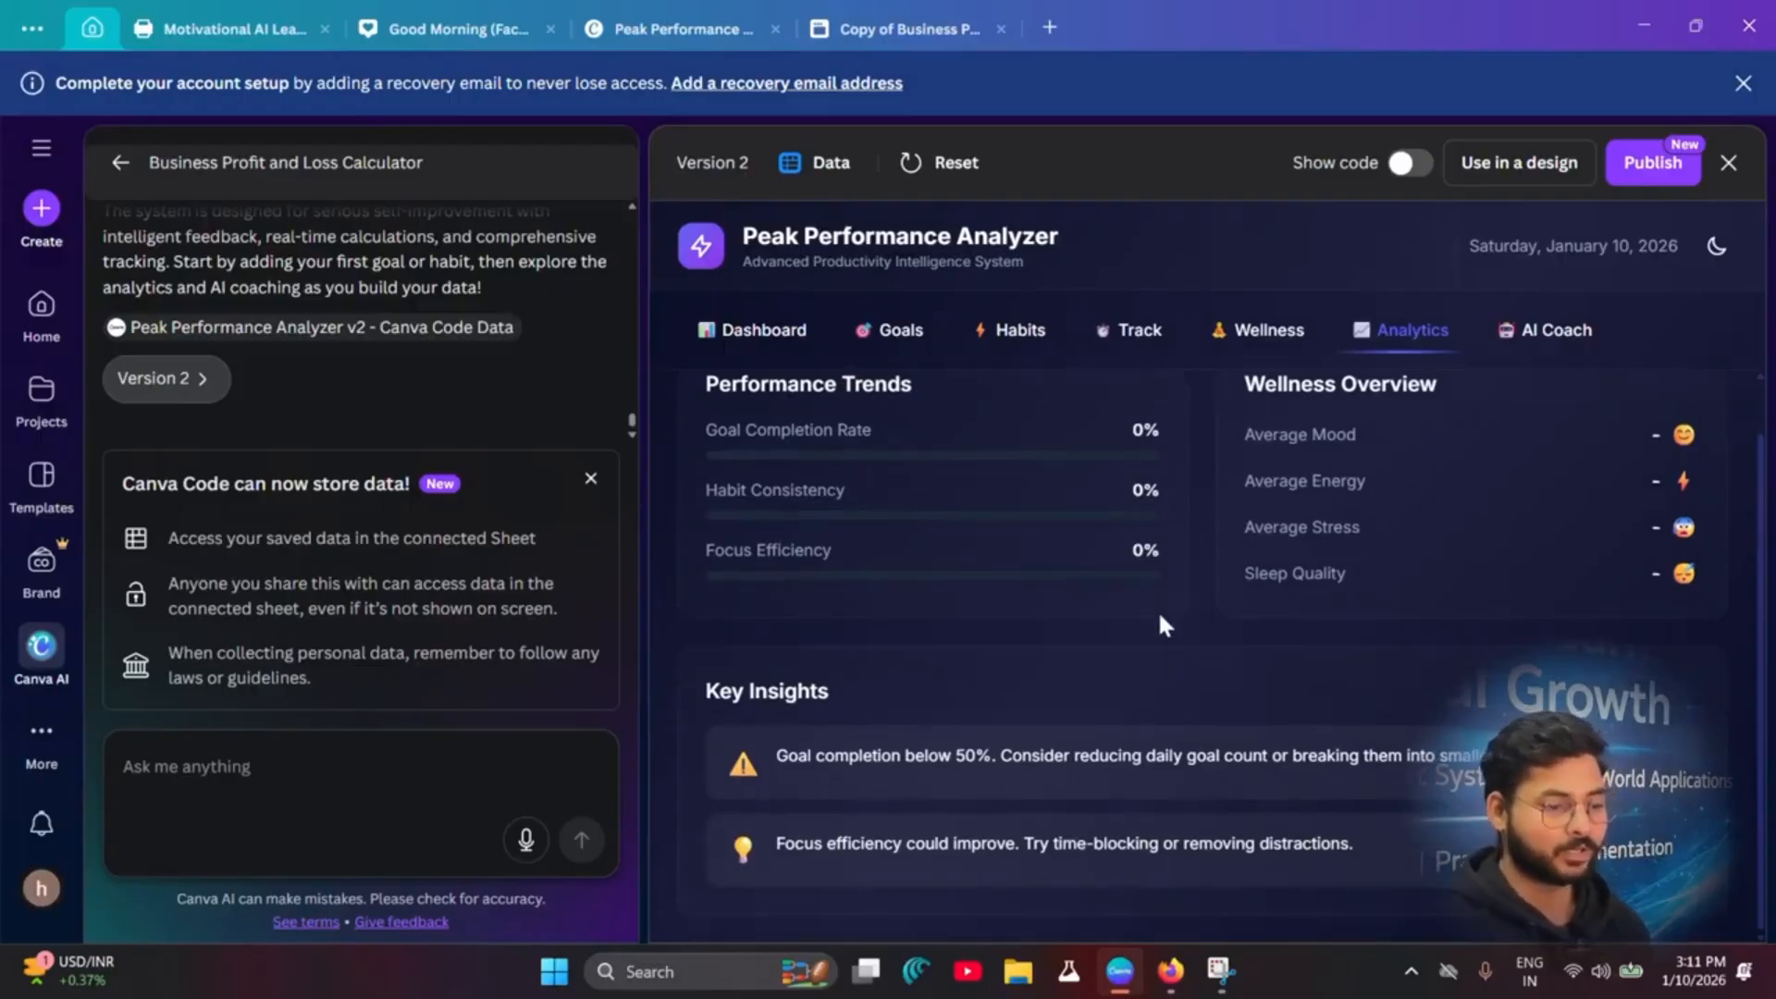
{"action": "left_click", "coordinate": [1557, 344]}
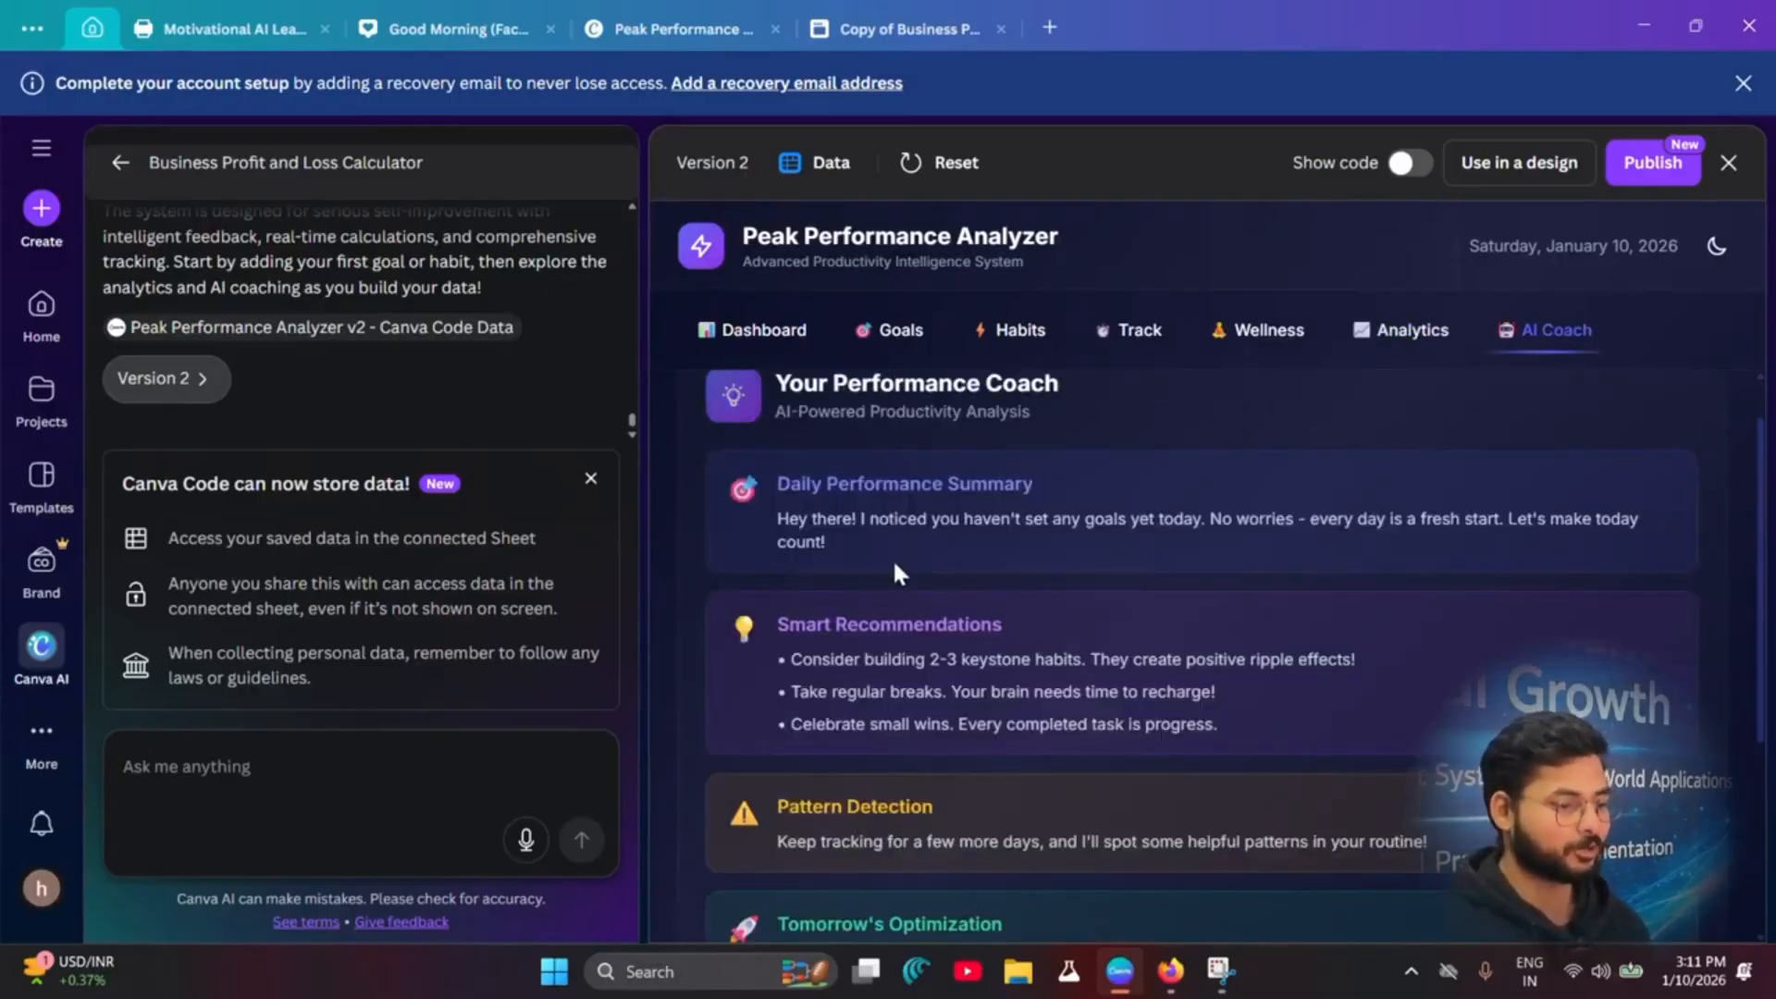
{"action": "scroll", "coordinate": [894, 574], "scroll_direction": "up", "scroll_amount": 1}
{"action": "scroll", "coordinate": [888, 555], "scroll_direction": "down", "scroll_amount": 6}
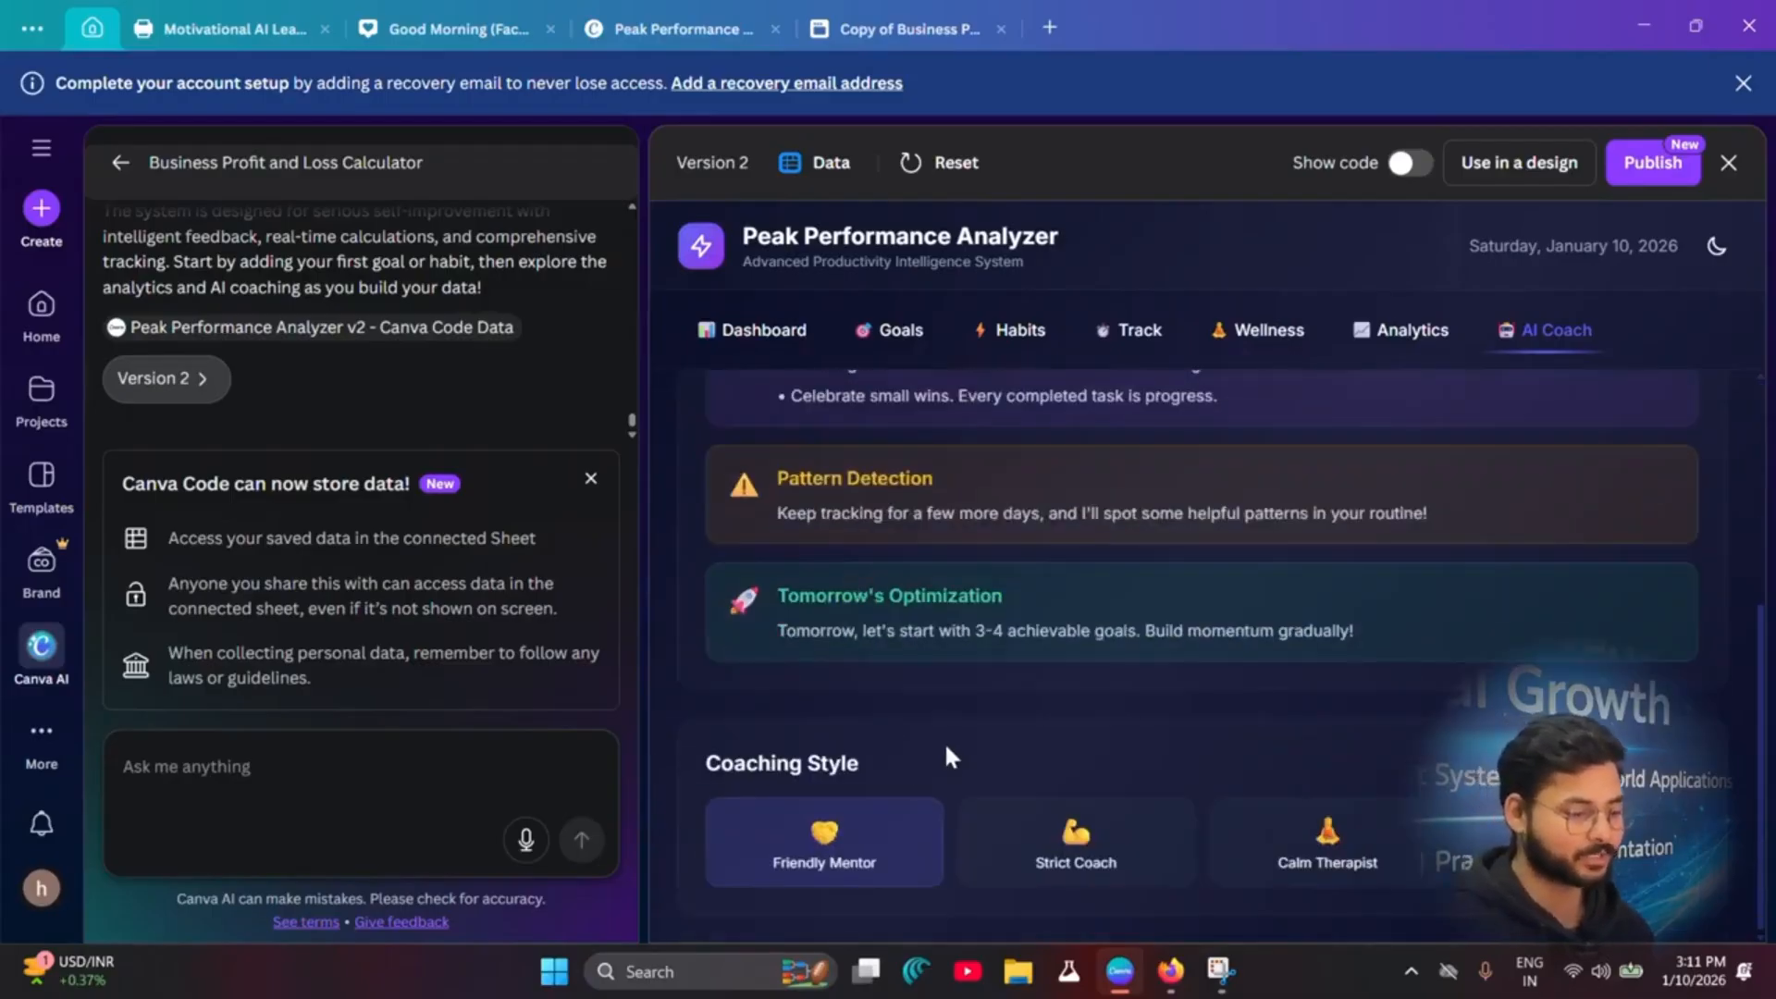
{"action": "scroll", "coordinate": [995, 725], "scroll_direction": "up", "scroll_amount": 6}
{"action": "left_click", "coordinate": [756, 335]}
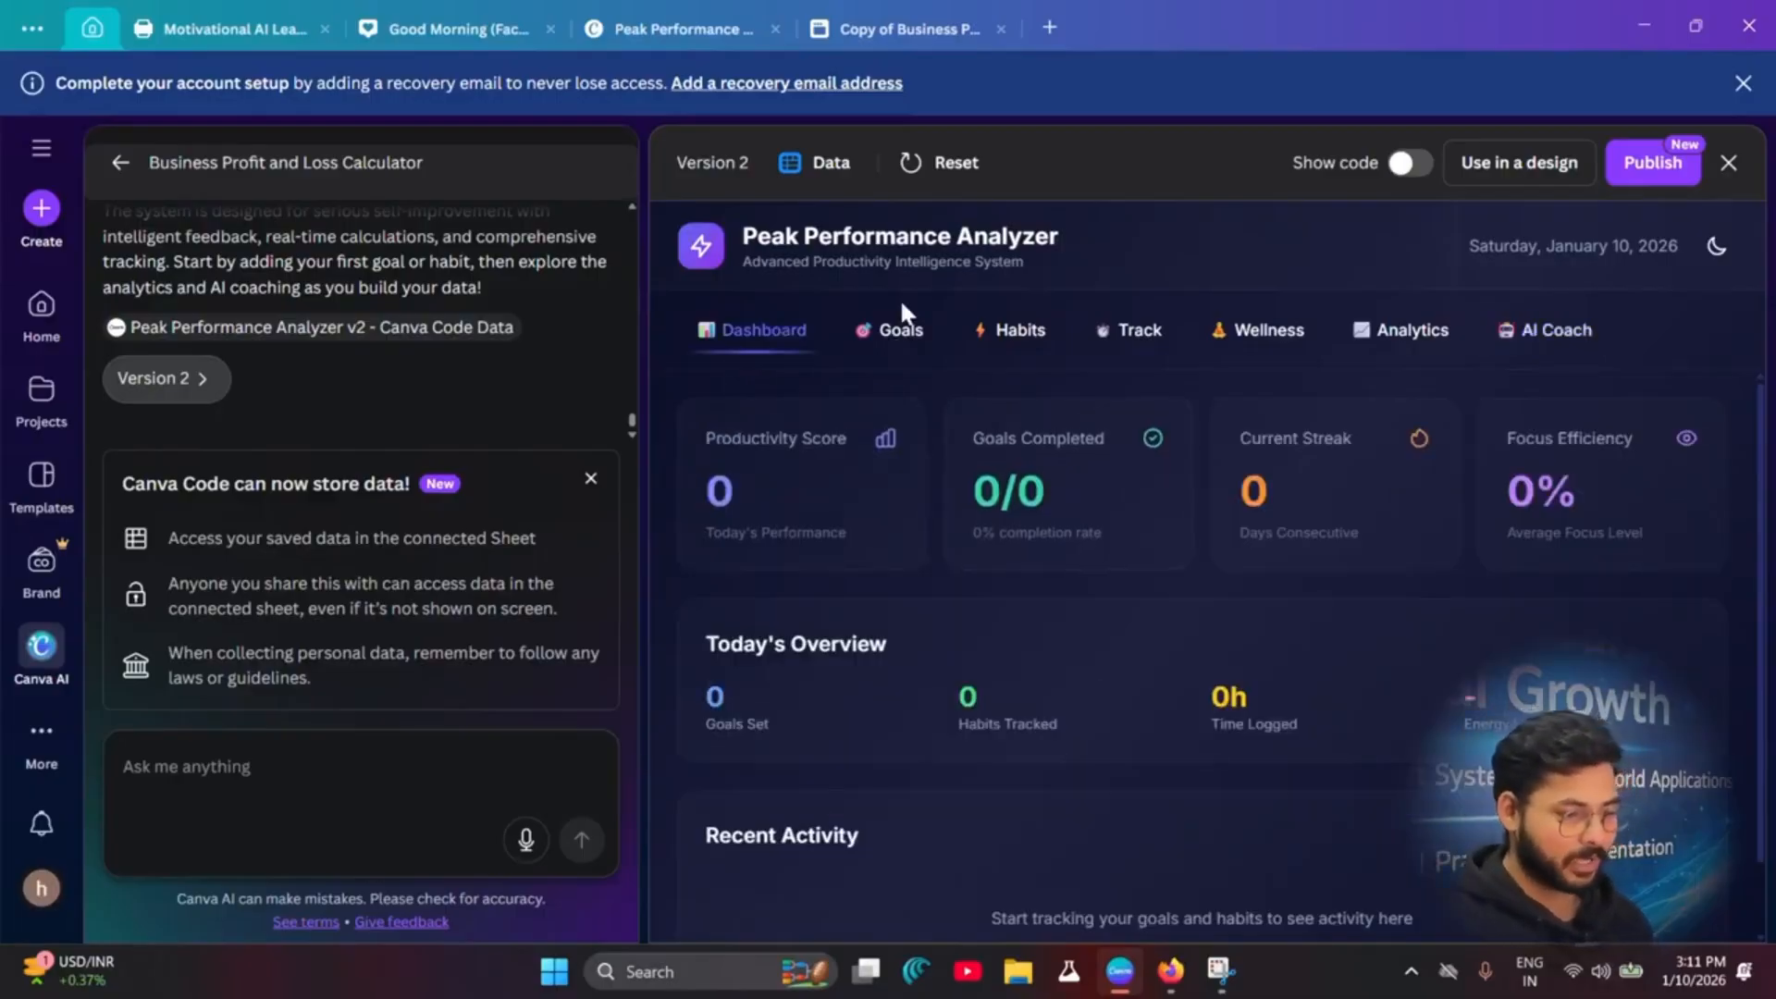
{"action": "scroll", "coordinate": [1125, 702], "scroll_direction": "down", "scroll_amount": 1}
{"action": "scroll", "coordinate": [1117, 682], "scroll_direction": "up", "scroll_amount": 1}
Step: Fill in a new daily goal named "Youtube video record" with category Work and priority High
{"action": "left_click", "coordinate": [899, 331]}
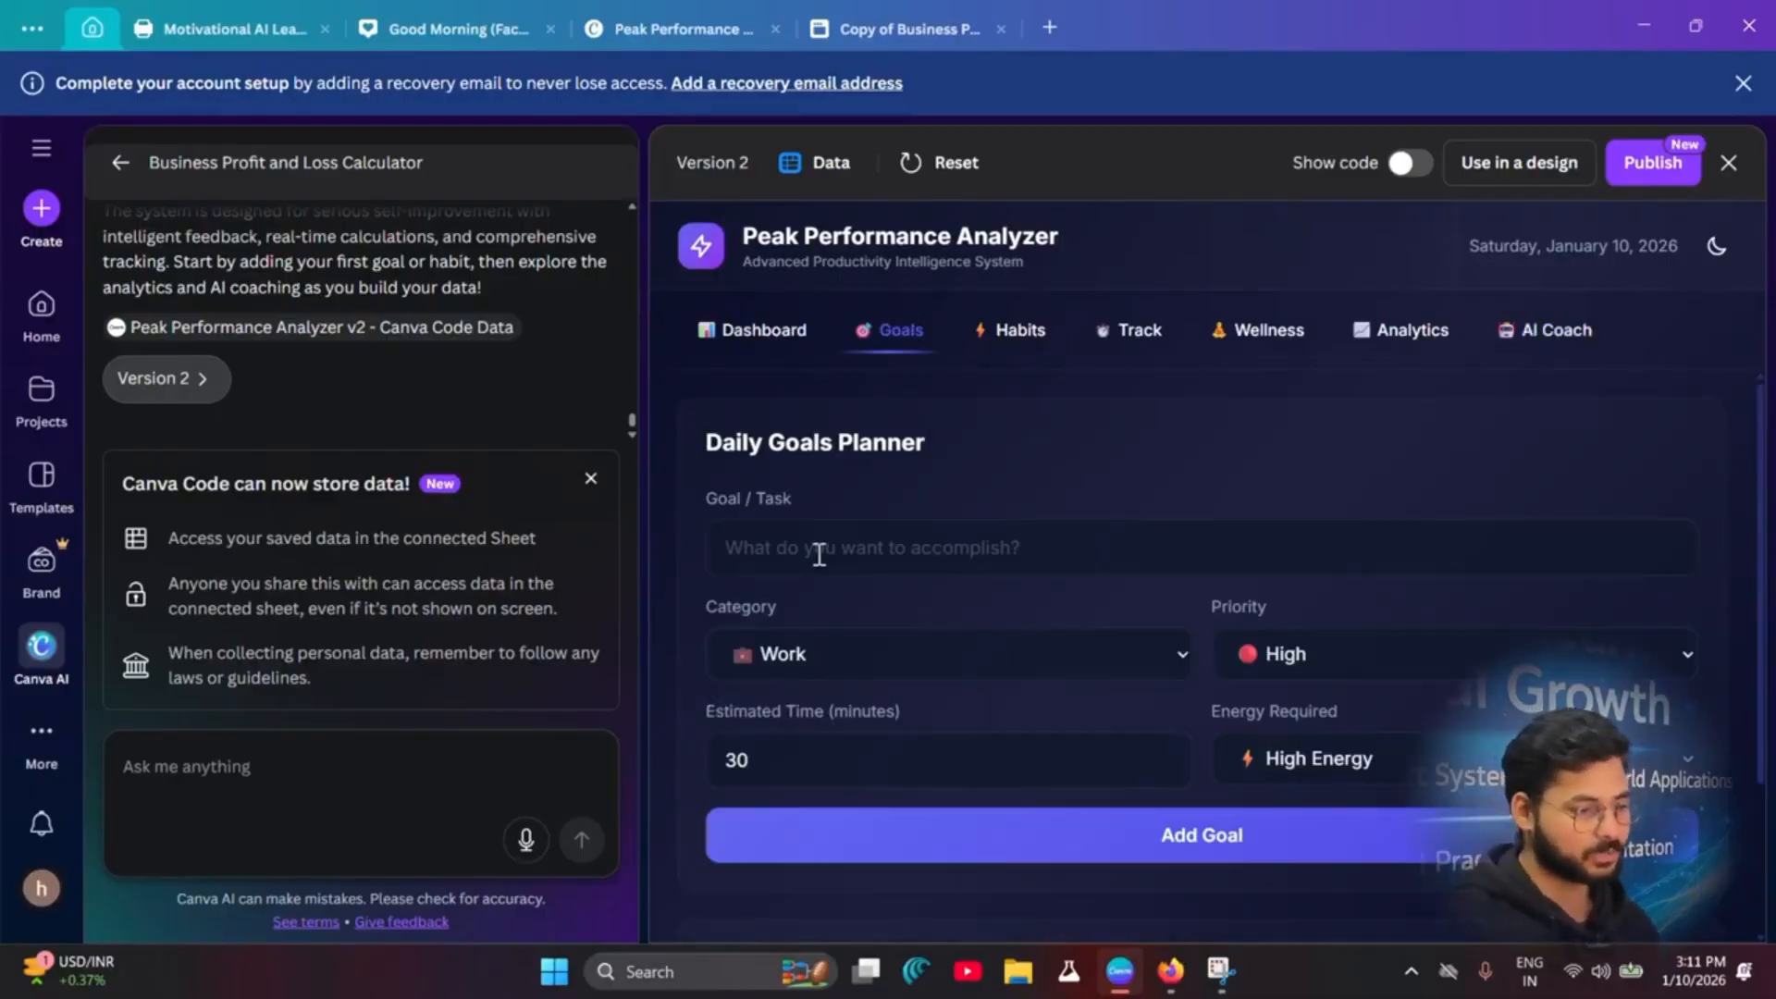
{"action": "left_click", "coordinate": [980, 552]}
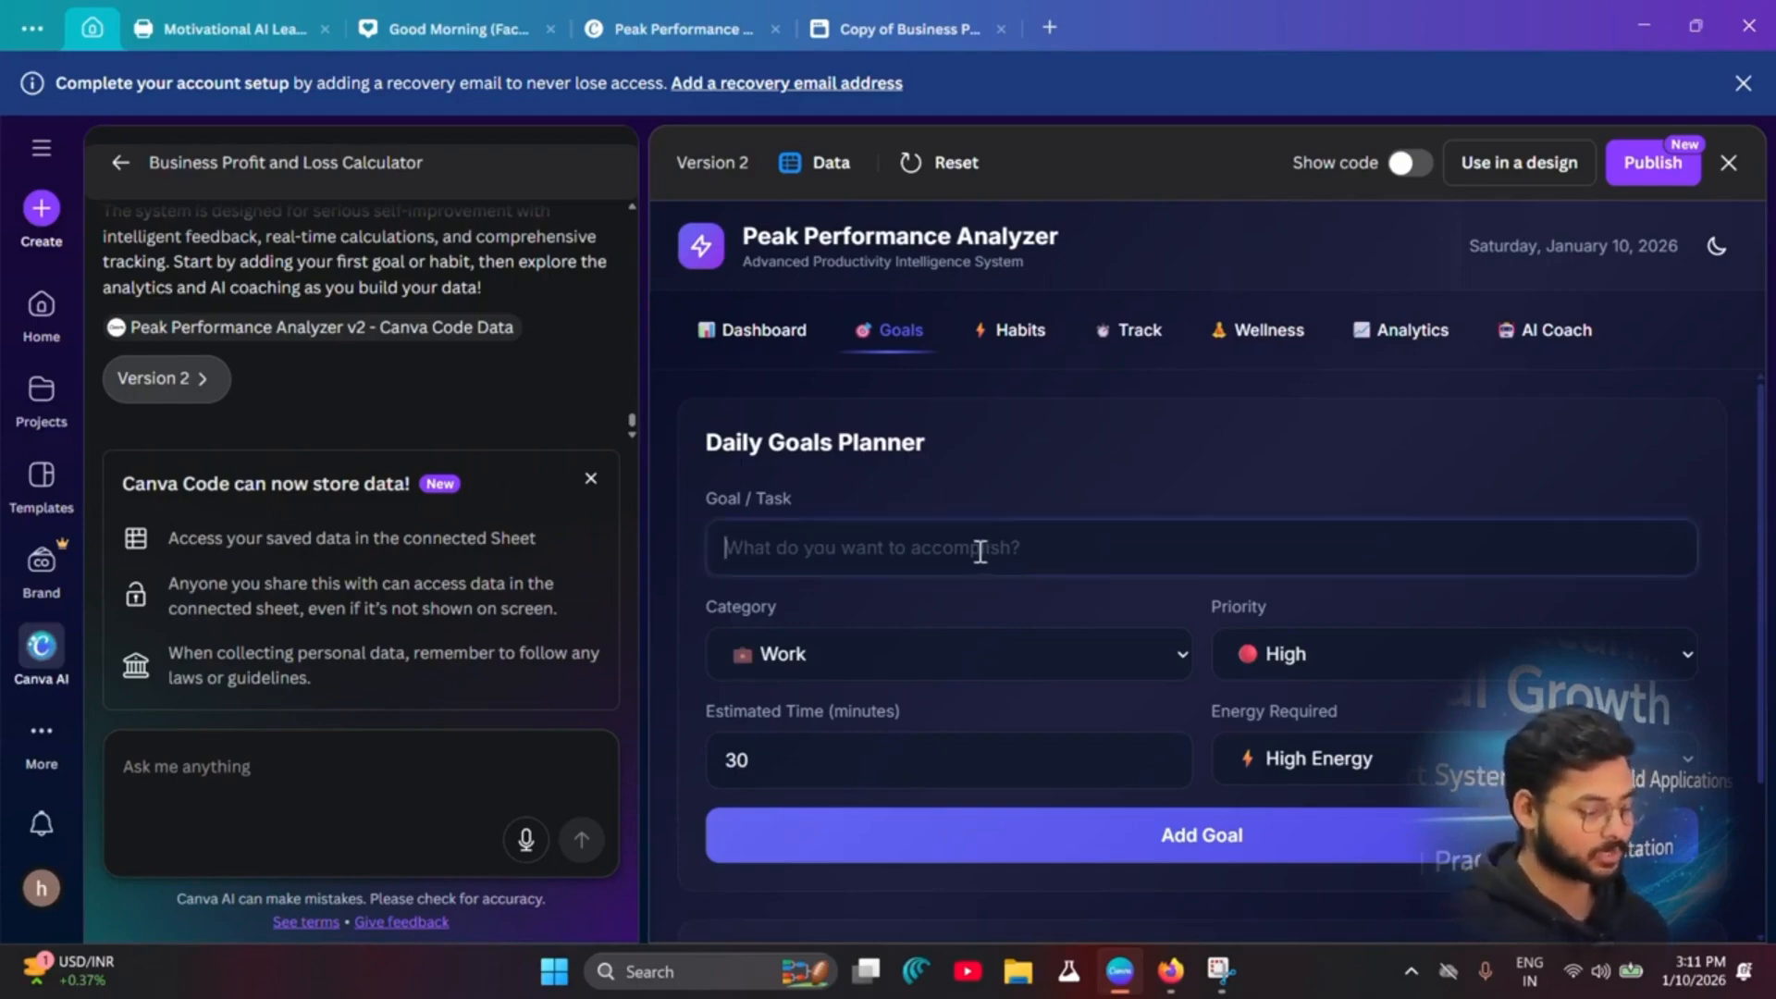
{"action": "type", "text": "You"}
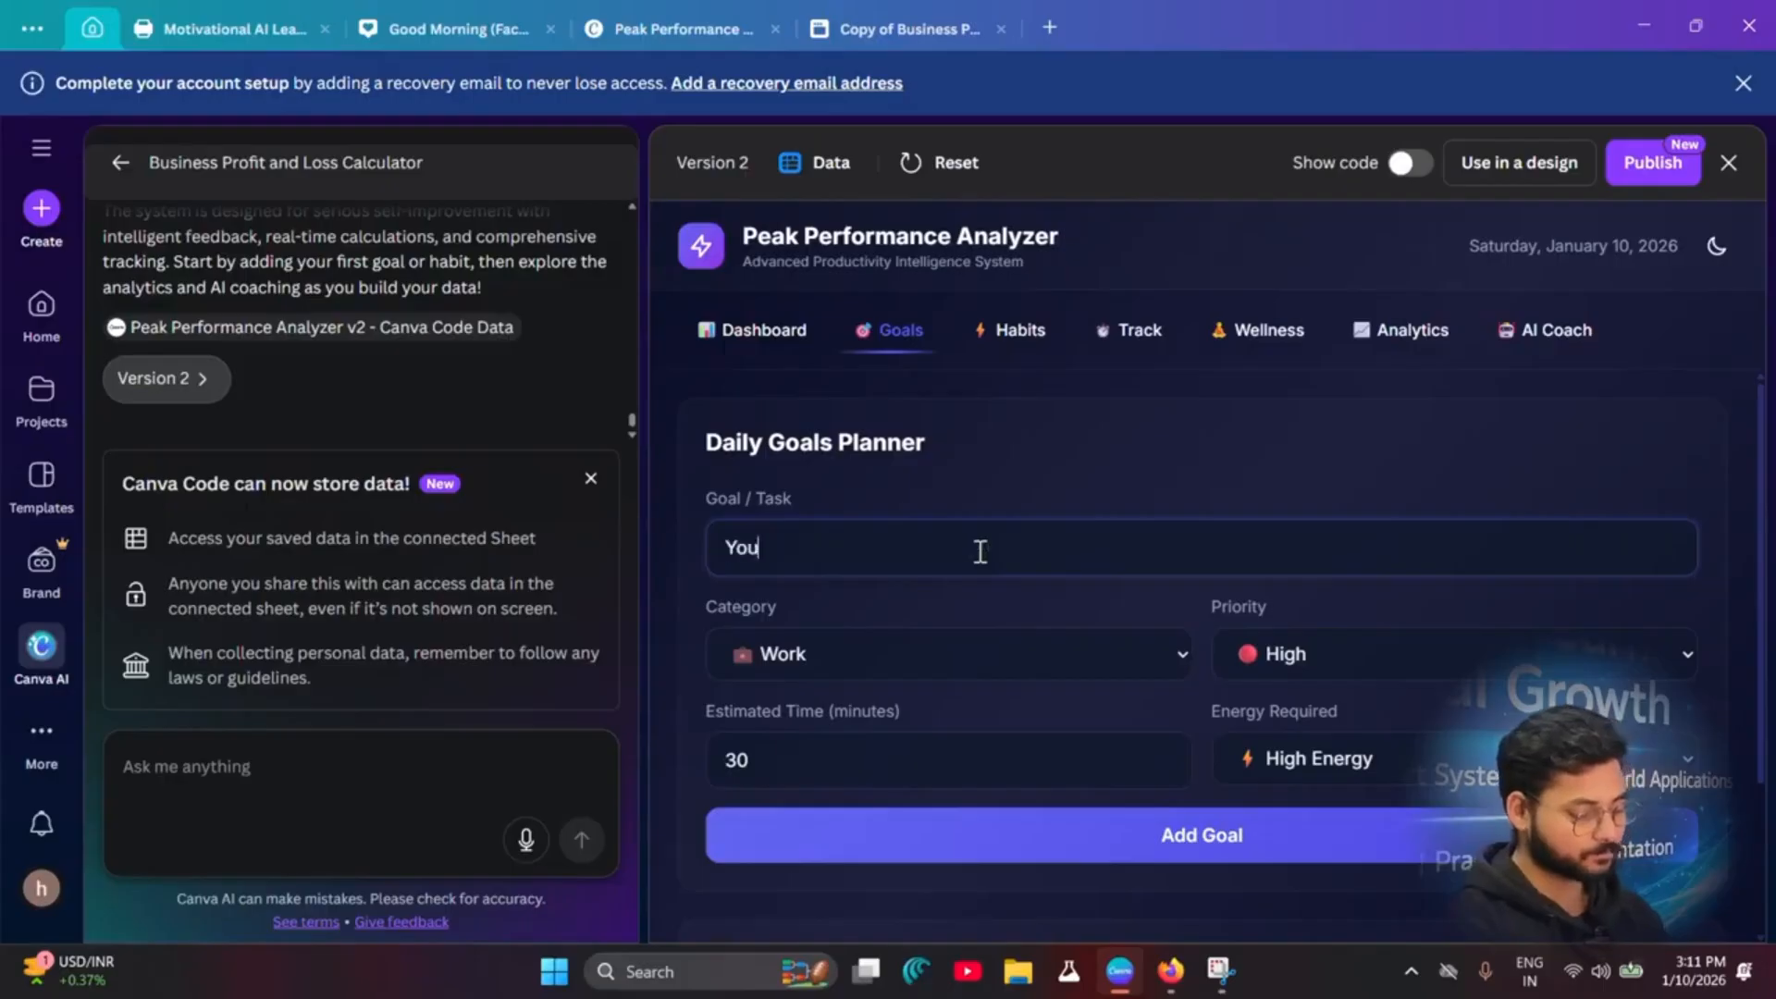
{"action": "type", "text": "tube video "}
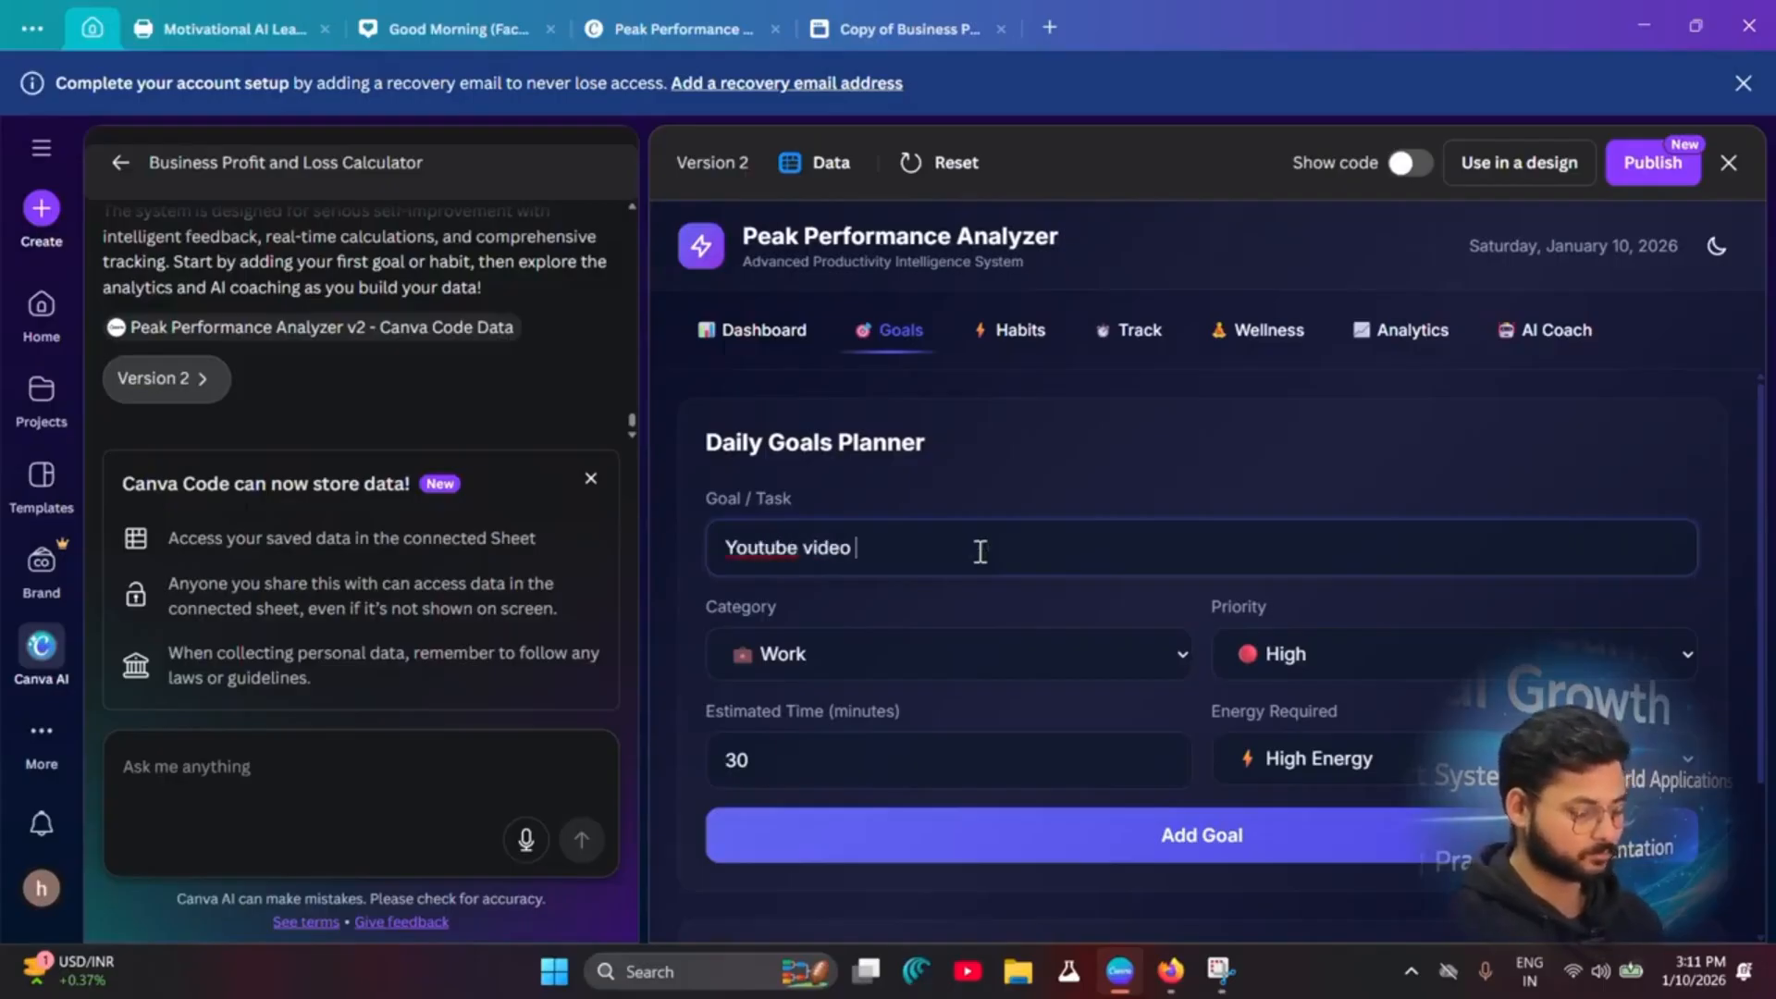
{"action": "type", "text": "record"}
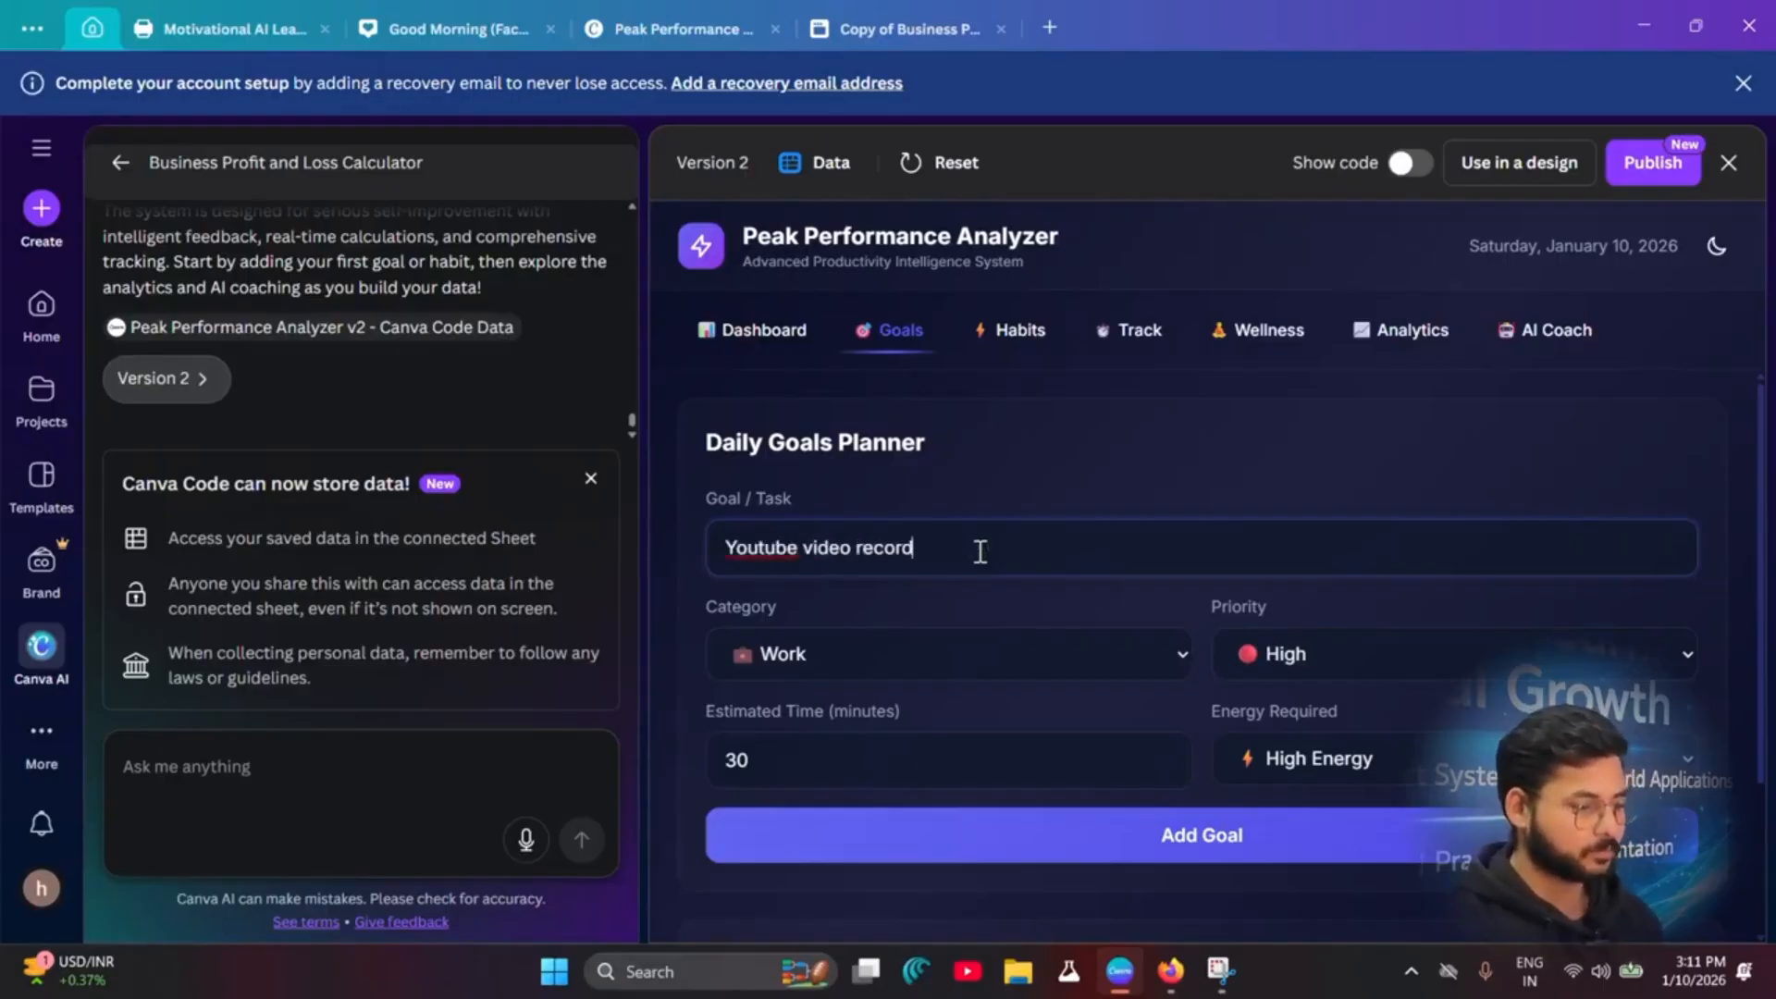
{"action": "left_click", "coordinate": [1142, 657]}
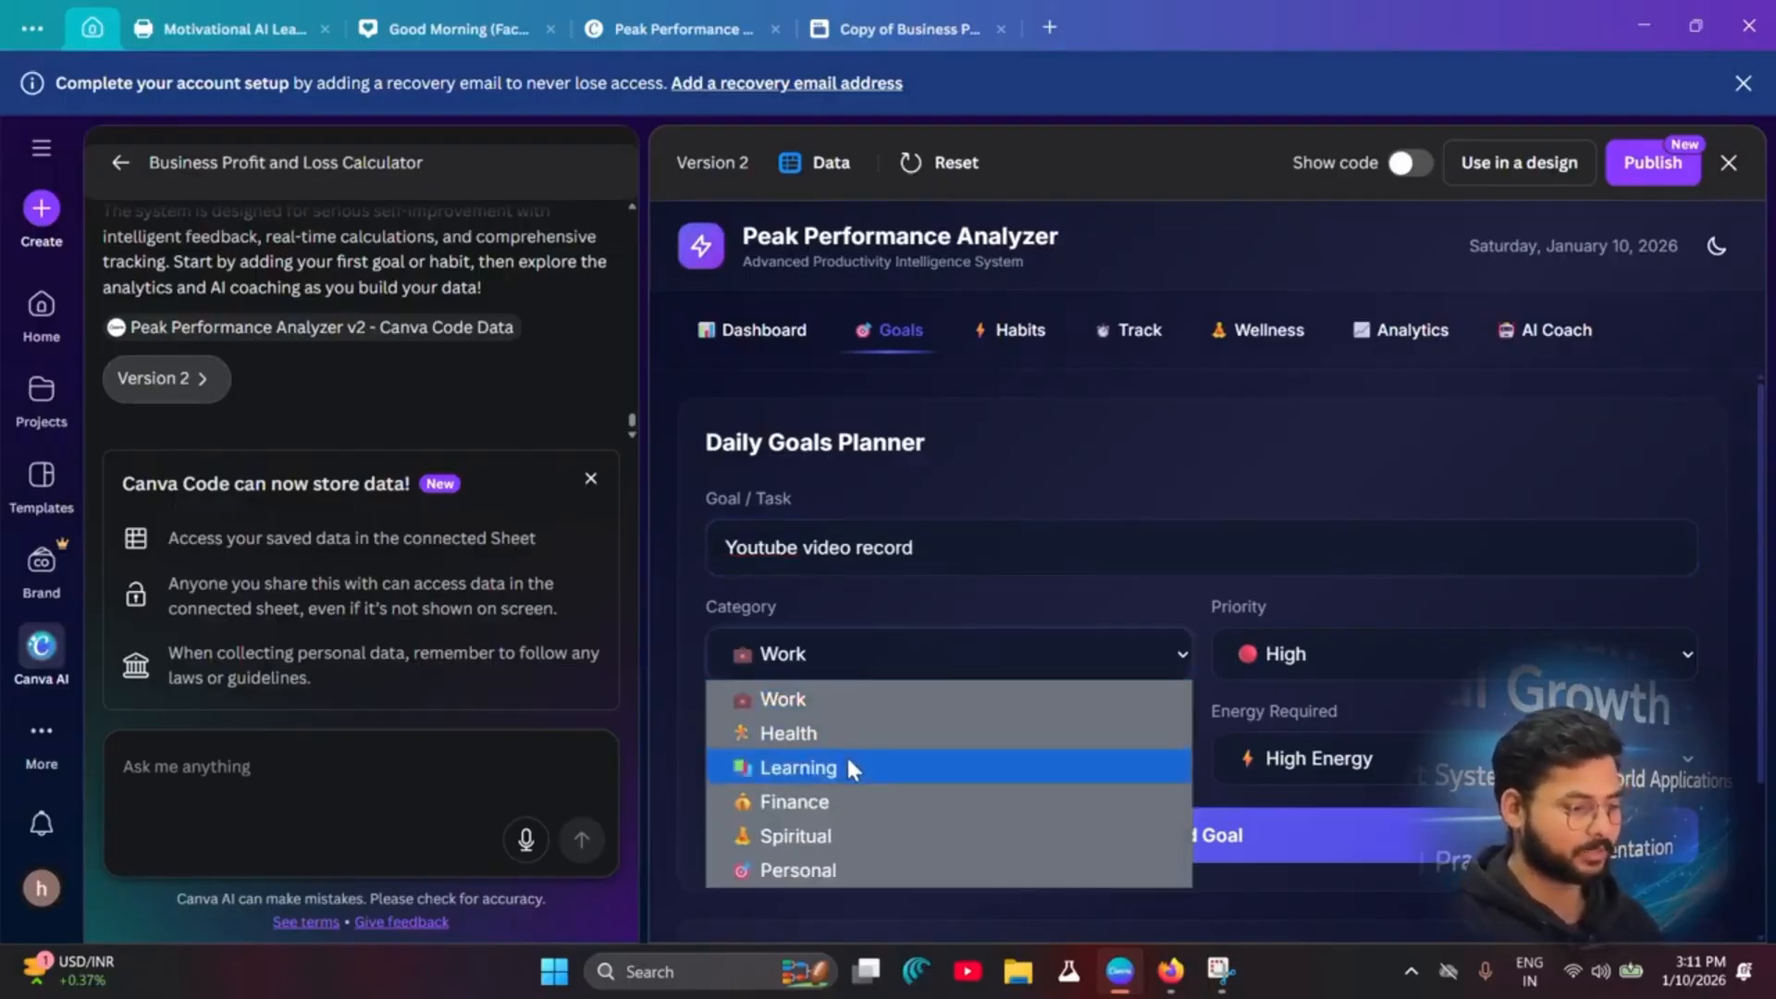
{"action": "left_click", "coordinate": [817, 698]}
{"action": "left_click", "coordinate": [1499, 657]}
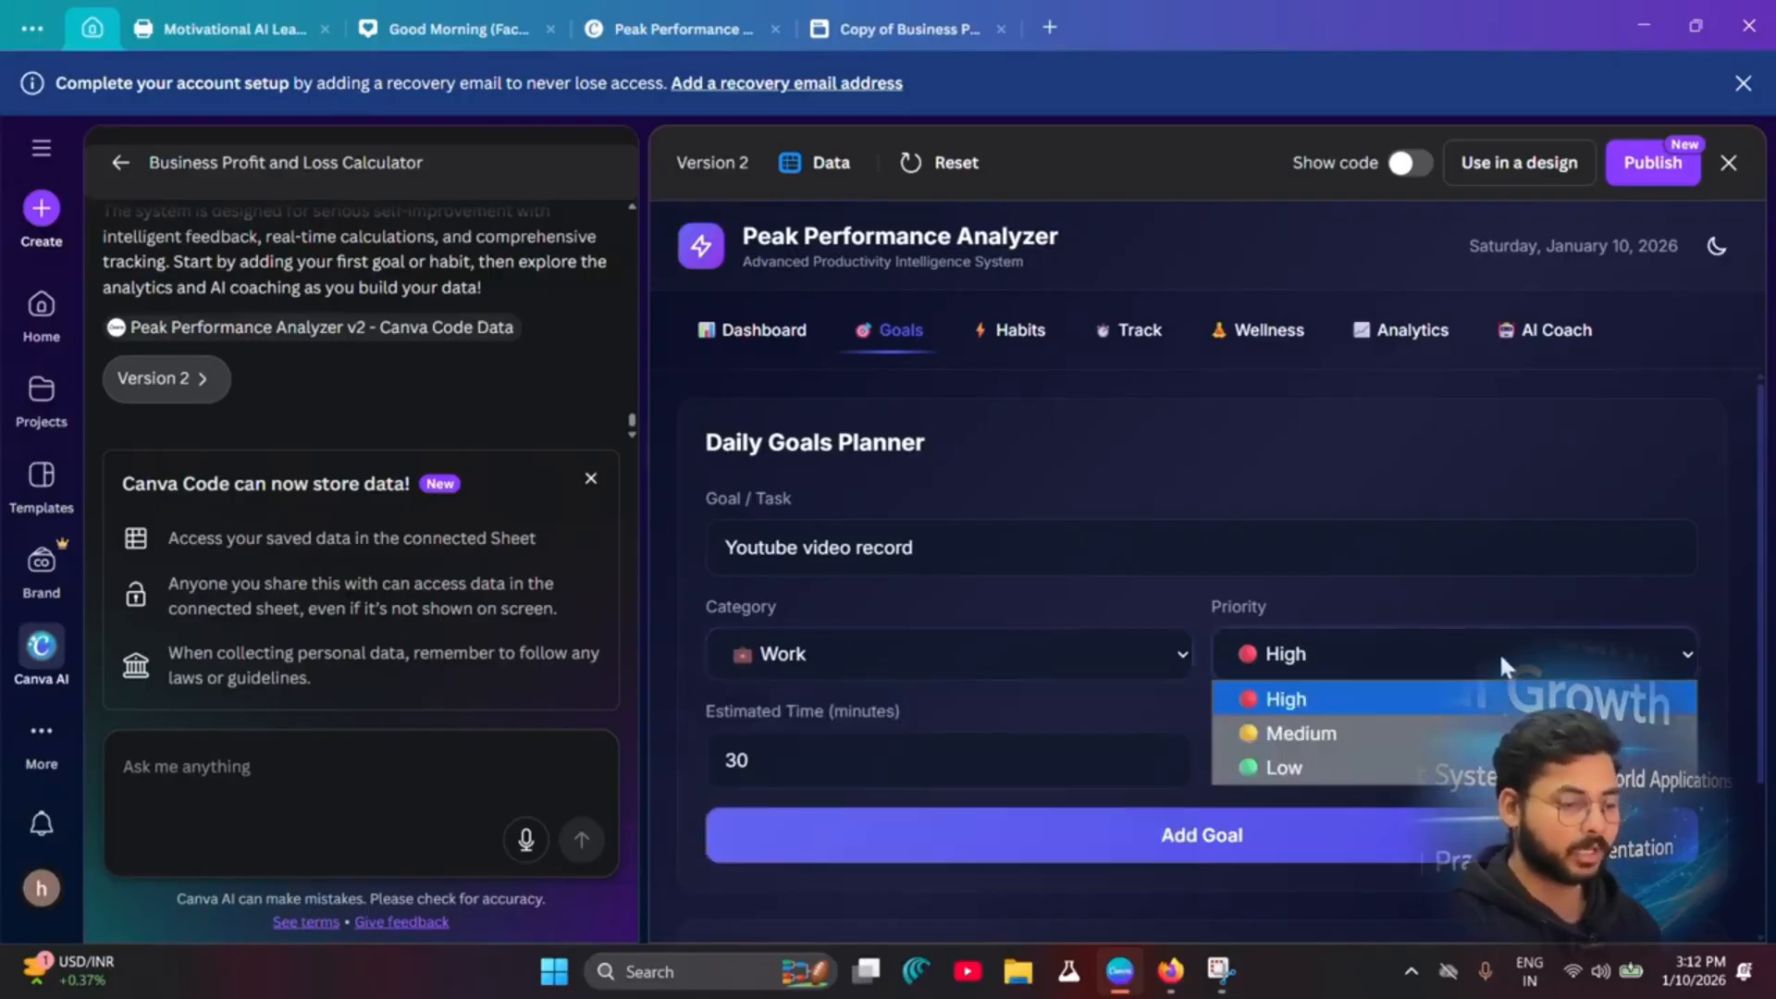
{"action": "left_click", "coordinate": [1286, 699]}
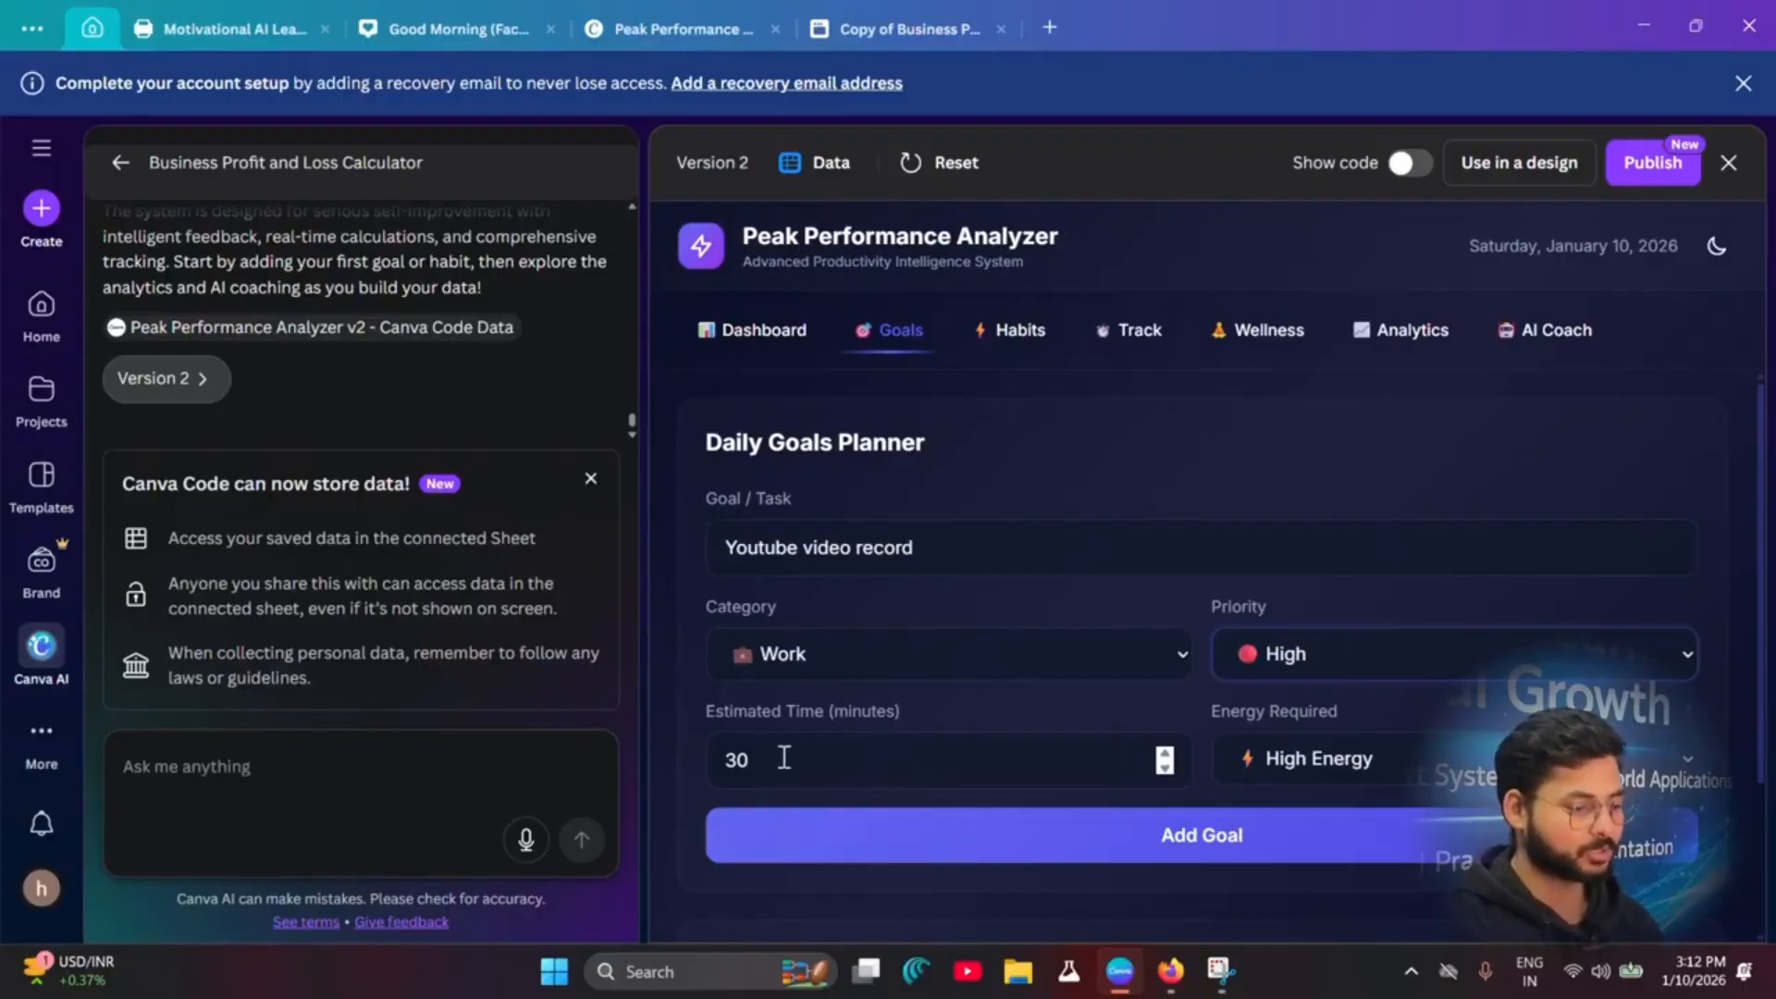
Step: Set the goal's estimated time to 40 minutes with High Energy, add it and check it under Today's Goals
{"action": "left_click_drag", "start_coordinate": [781, 760], "coordinate": [636, 781]}
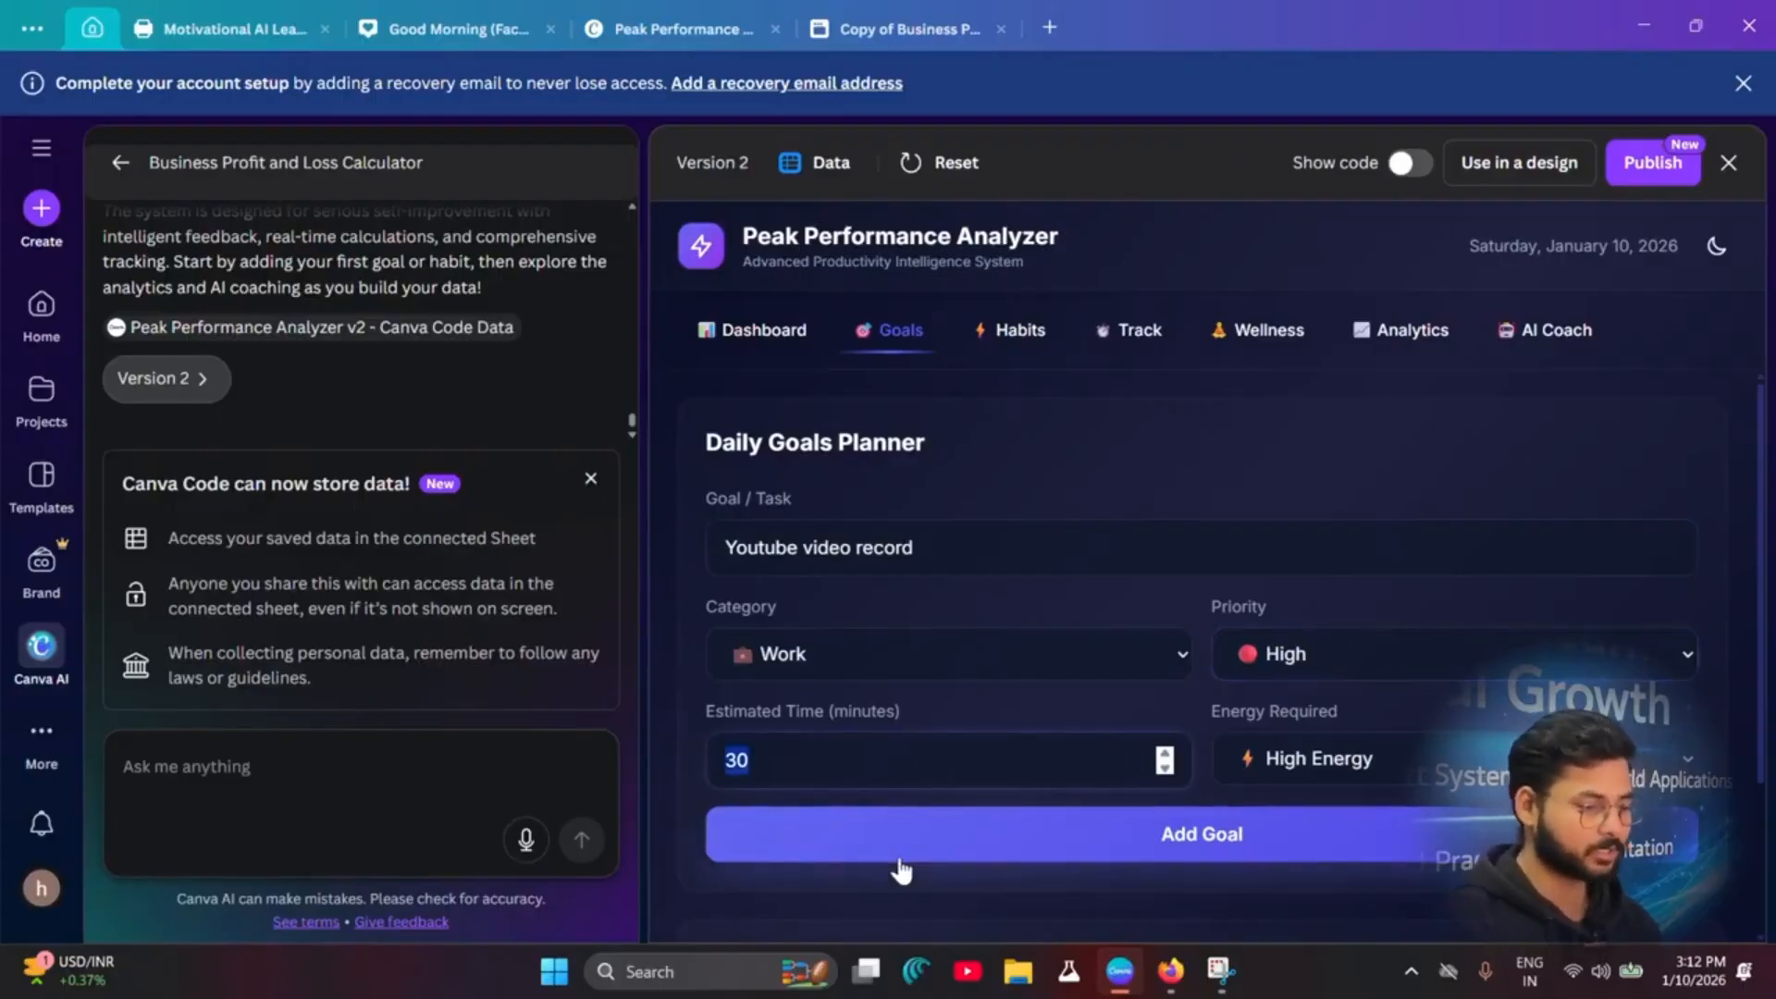
{"action": "type", "text": "40"}
{"action": "left_click", "coordinate": [1323, 760]}
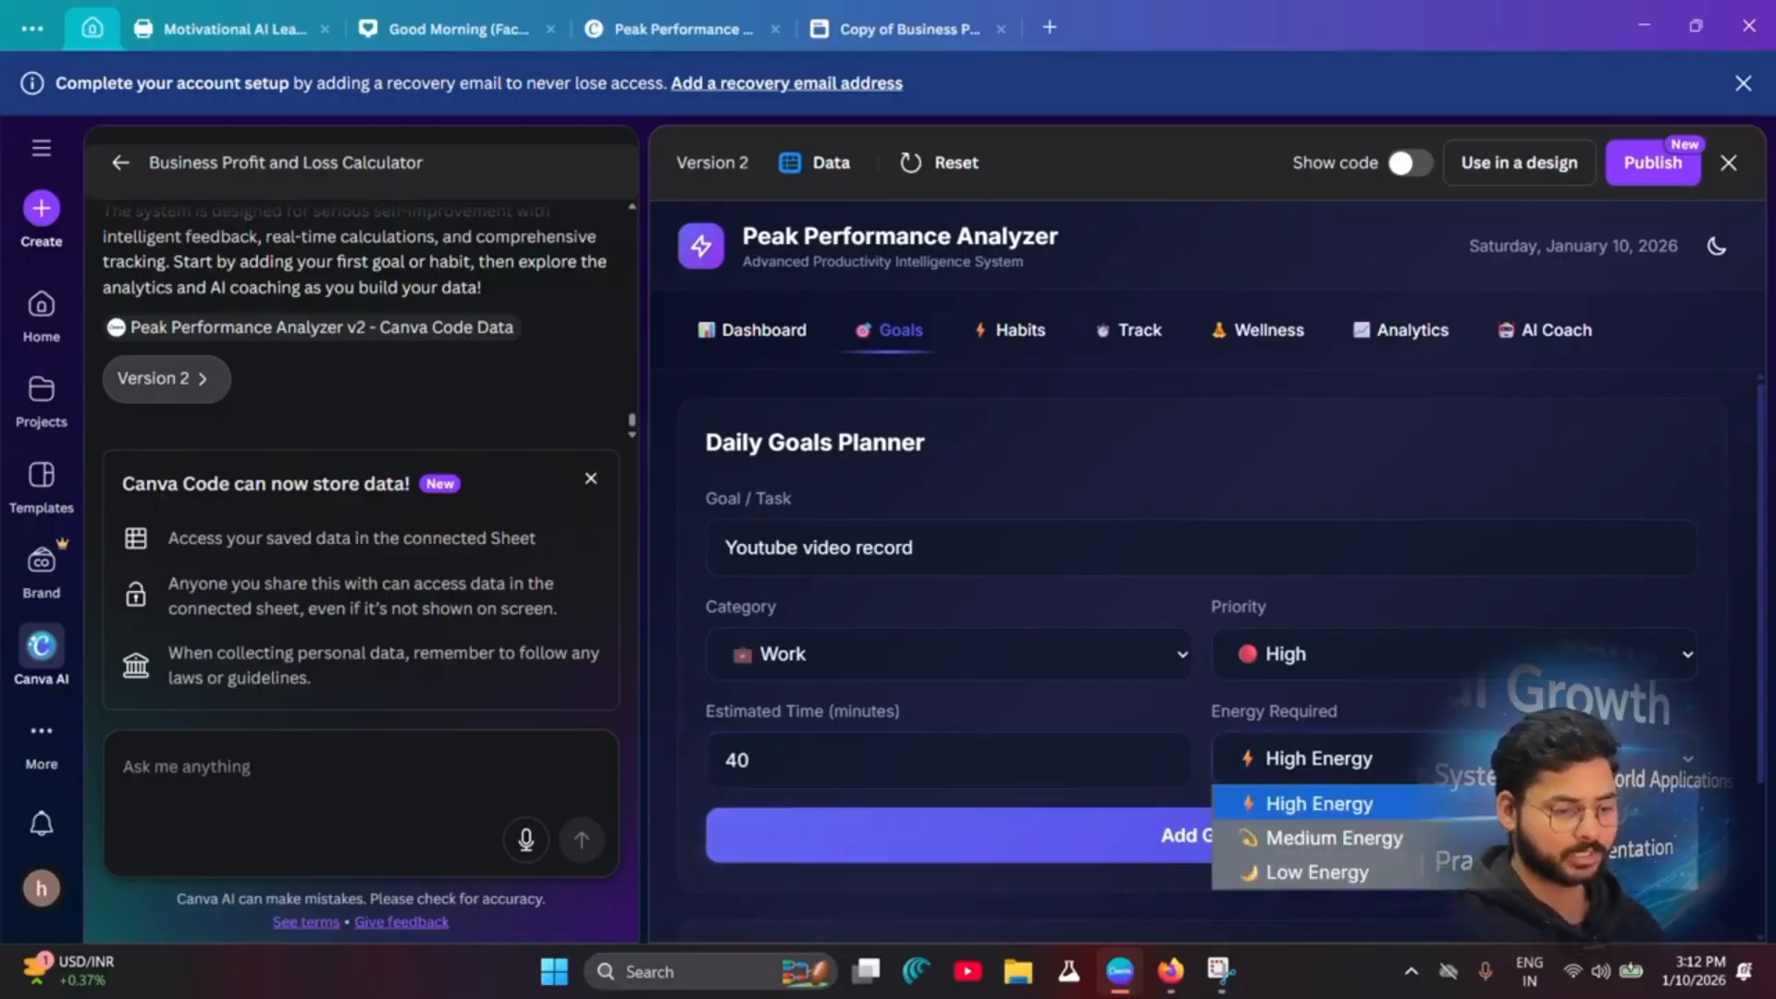
{"action": "left_click", "coordinate": [1308, 806]}
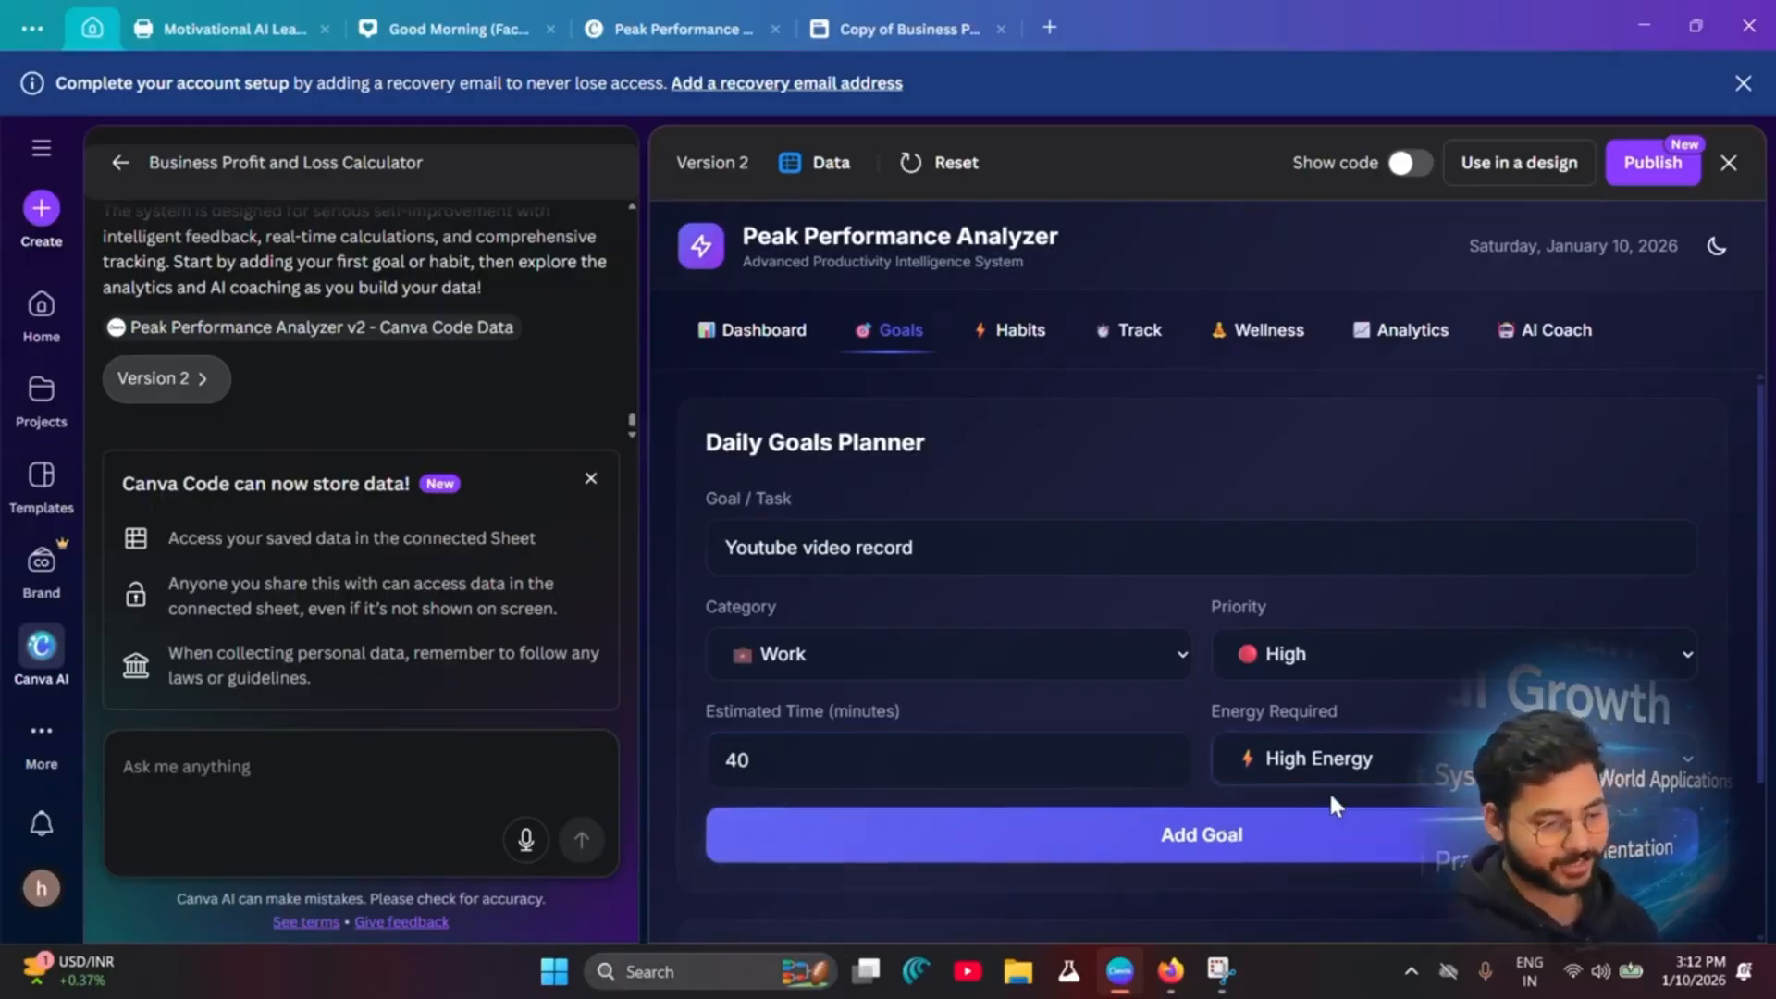
{"action": "left_click", "coordinate": [1184, 860]}
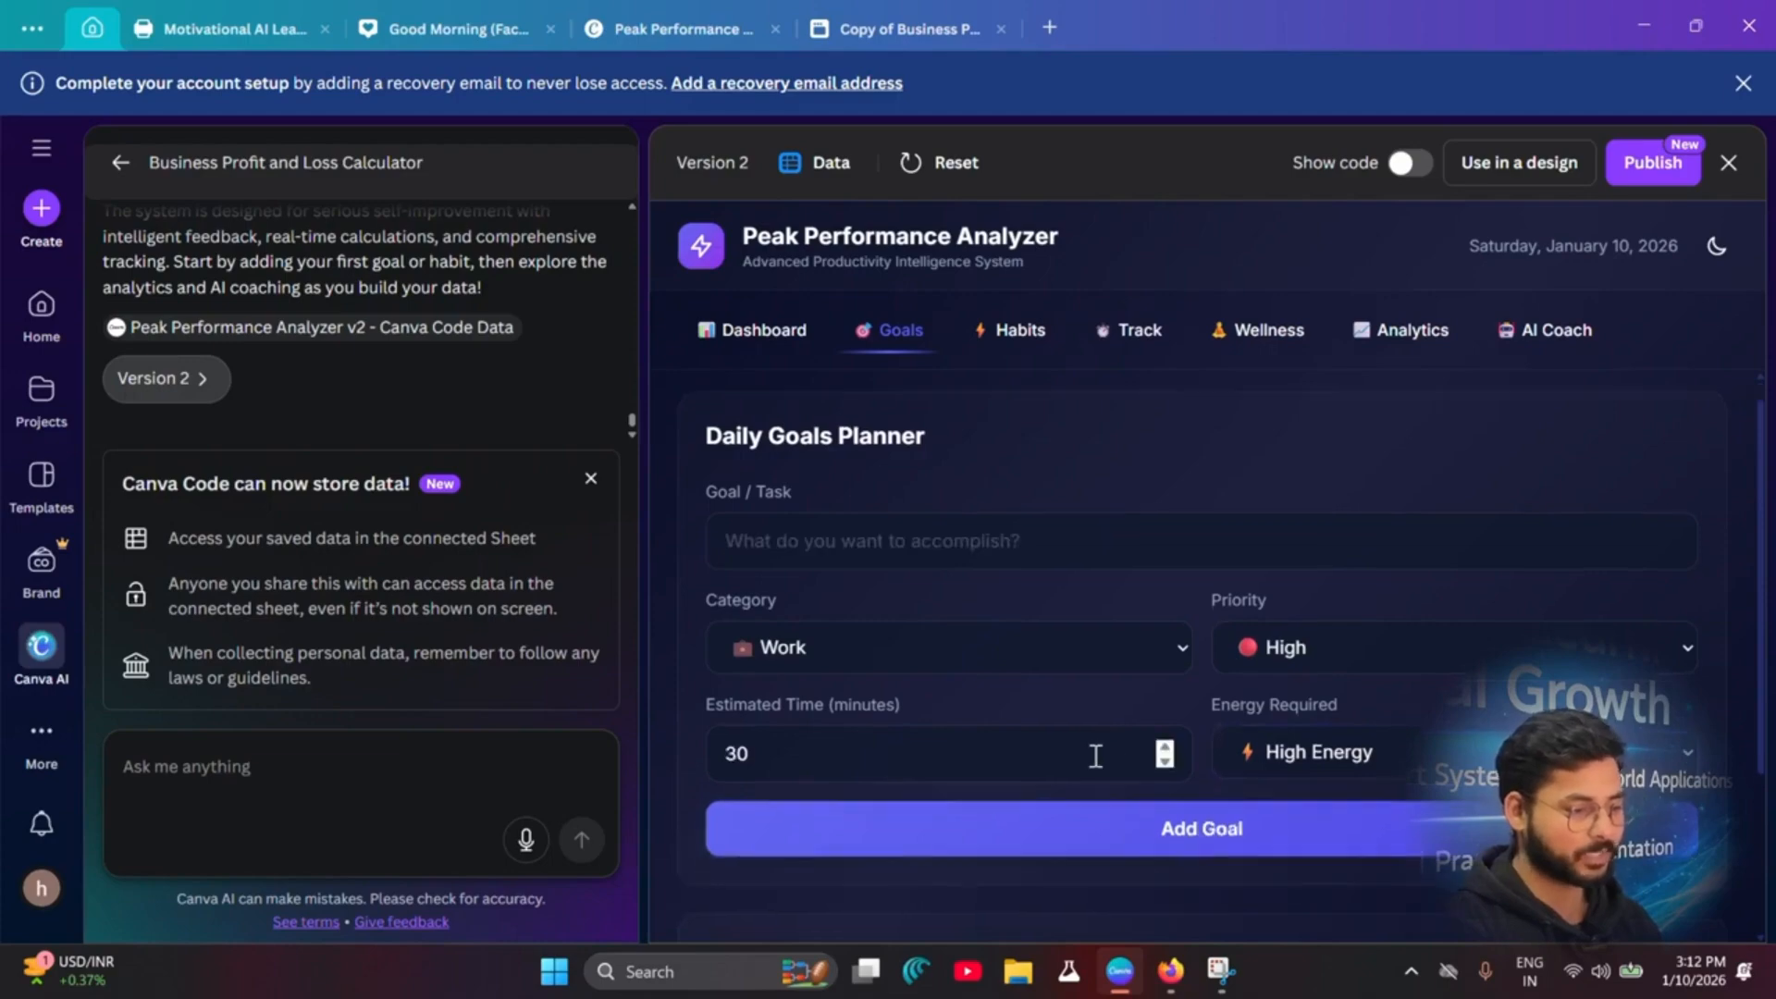
{"action": "scroll", "coordinate": [1064, 755], "scroll_direction": "down", "scroll_amount": 3}
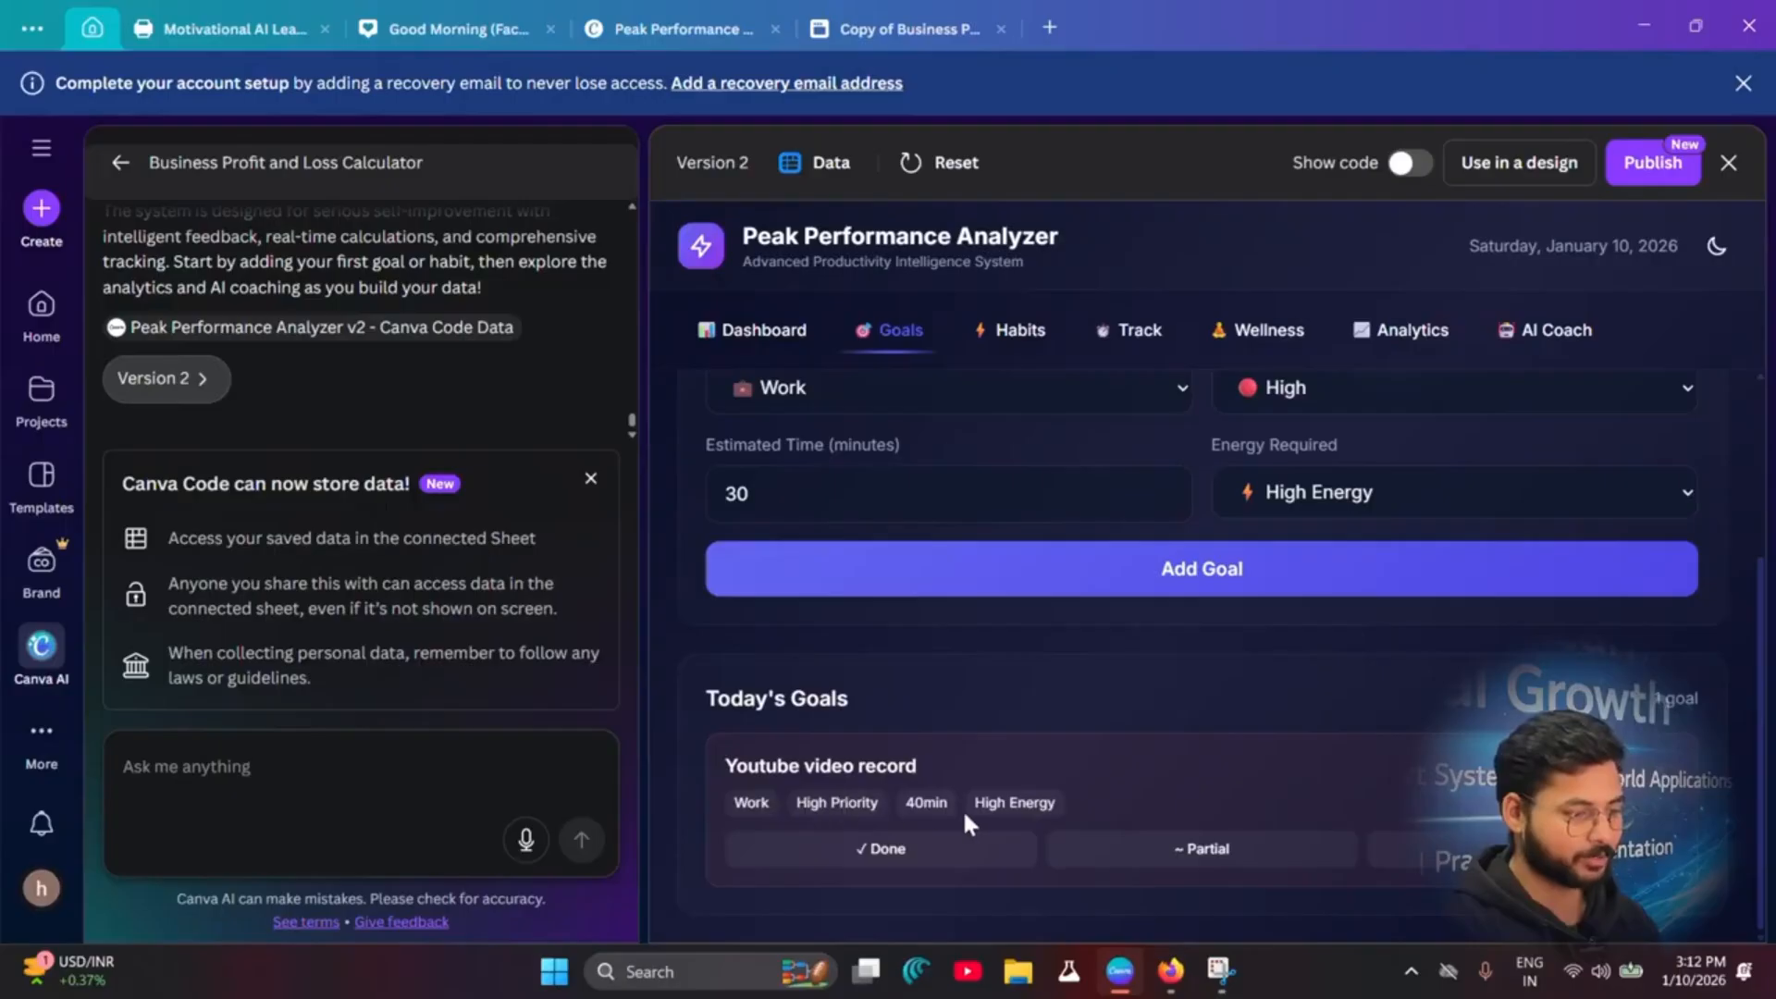
Step: Enter "Book Reading" as the name of a new habit in the Habit Tracker
{"action": "left_click", "coordinate": [1021, 331]}
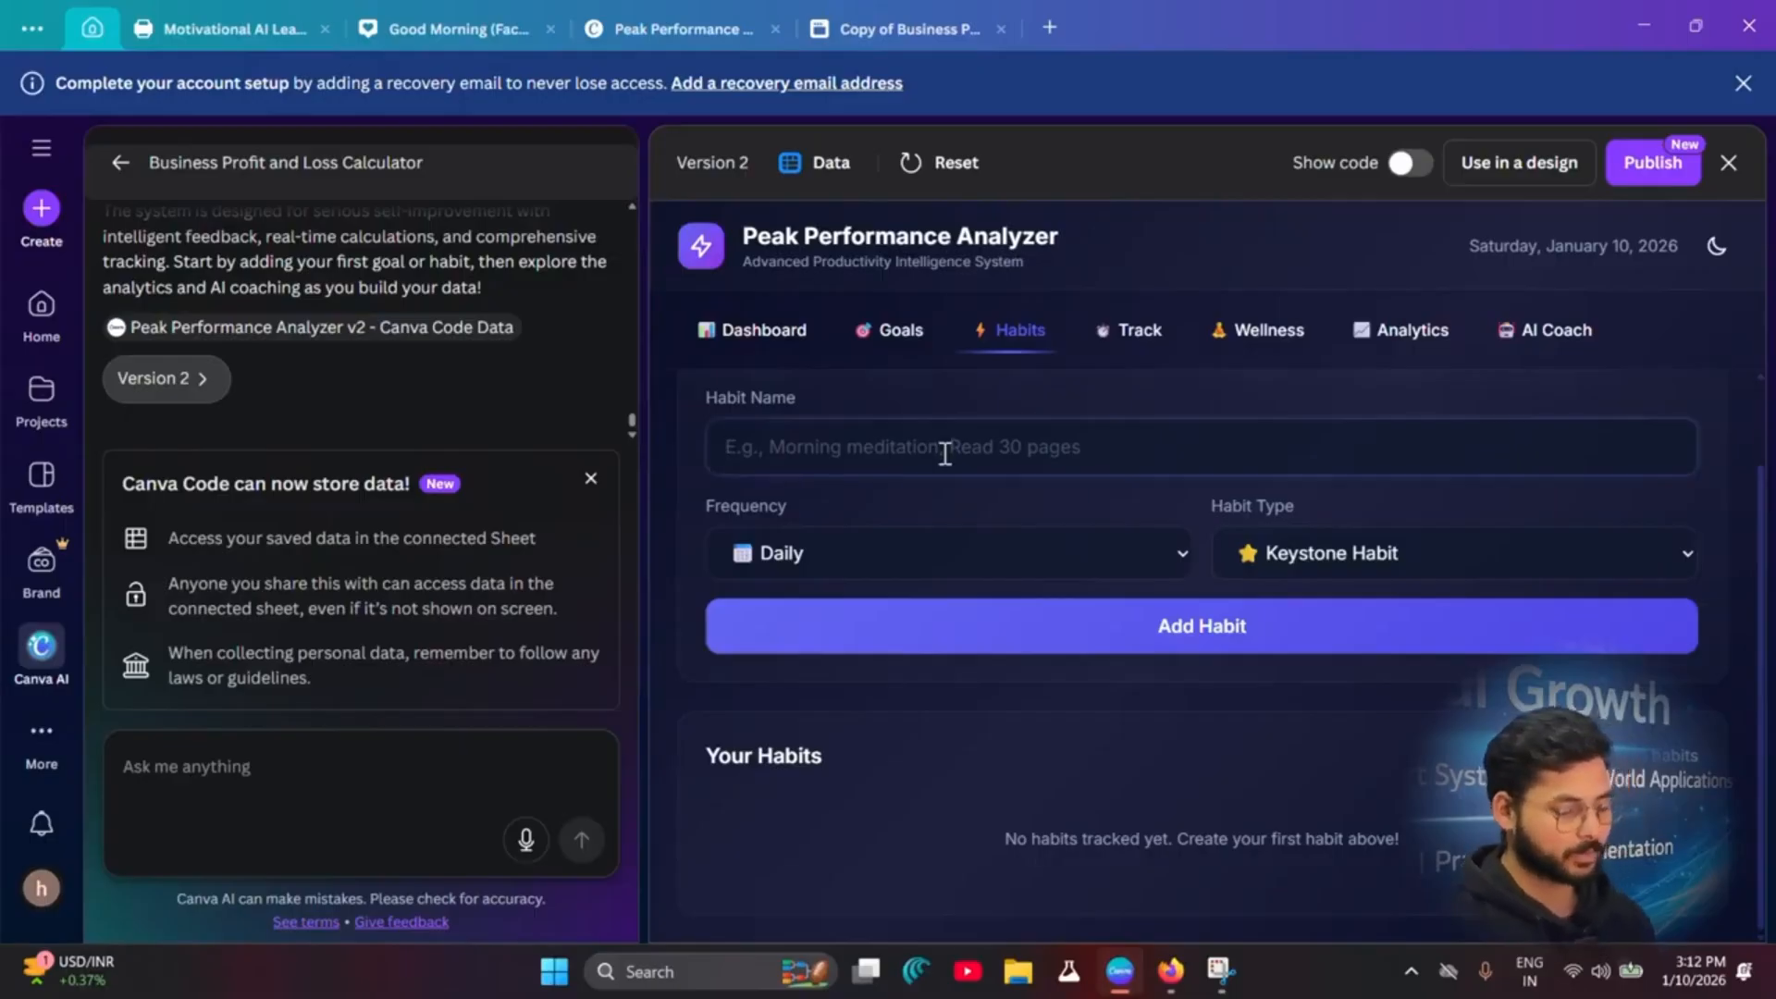
{"action": "type", "text": "Book "}
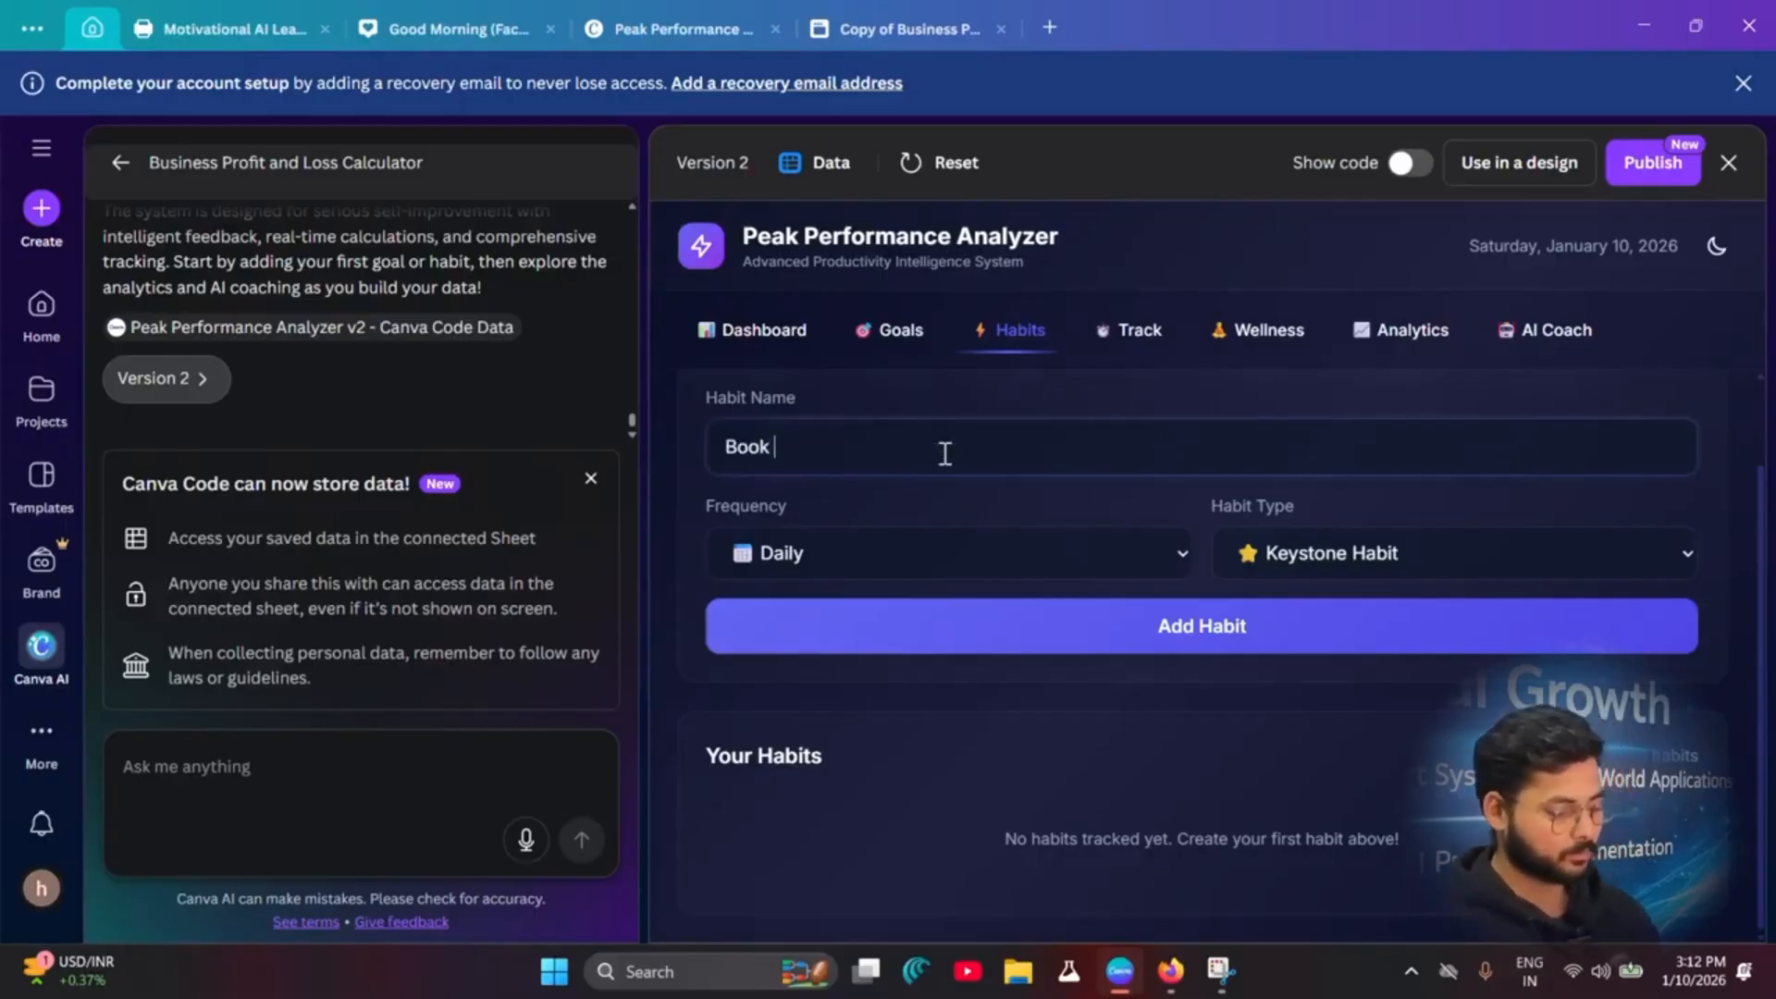
{"action": "type", "text": "Reding"}
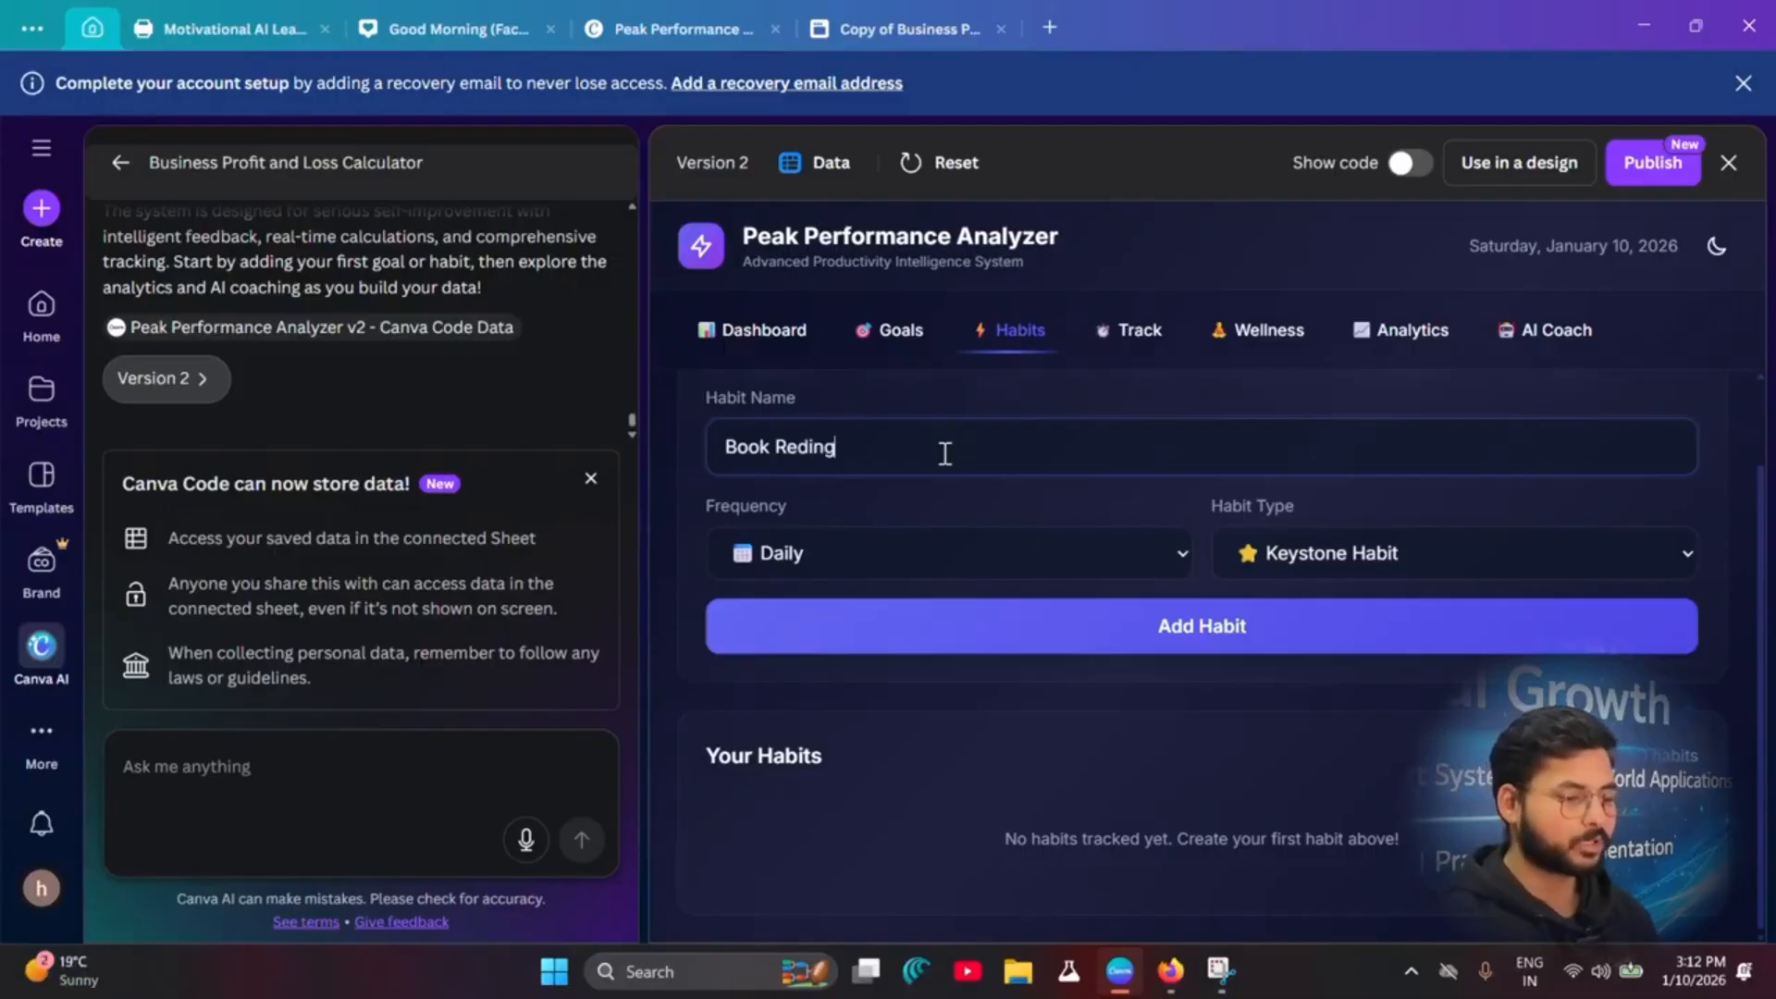
{"action": "left_click", "coordinate": [792, 448]}
{"action": "type", "text": "a"}
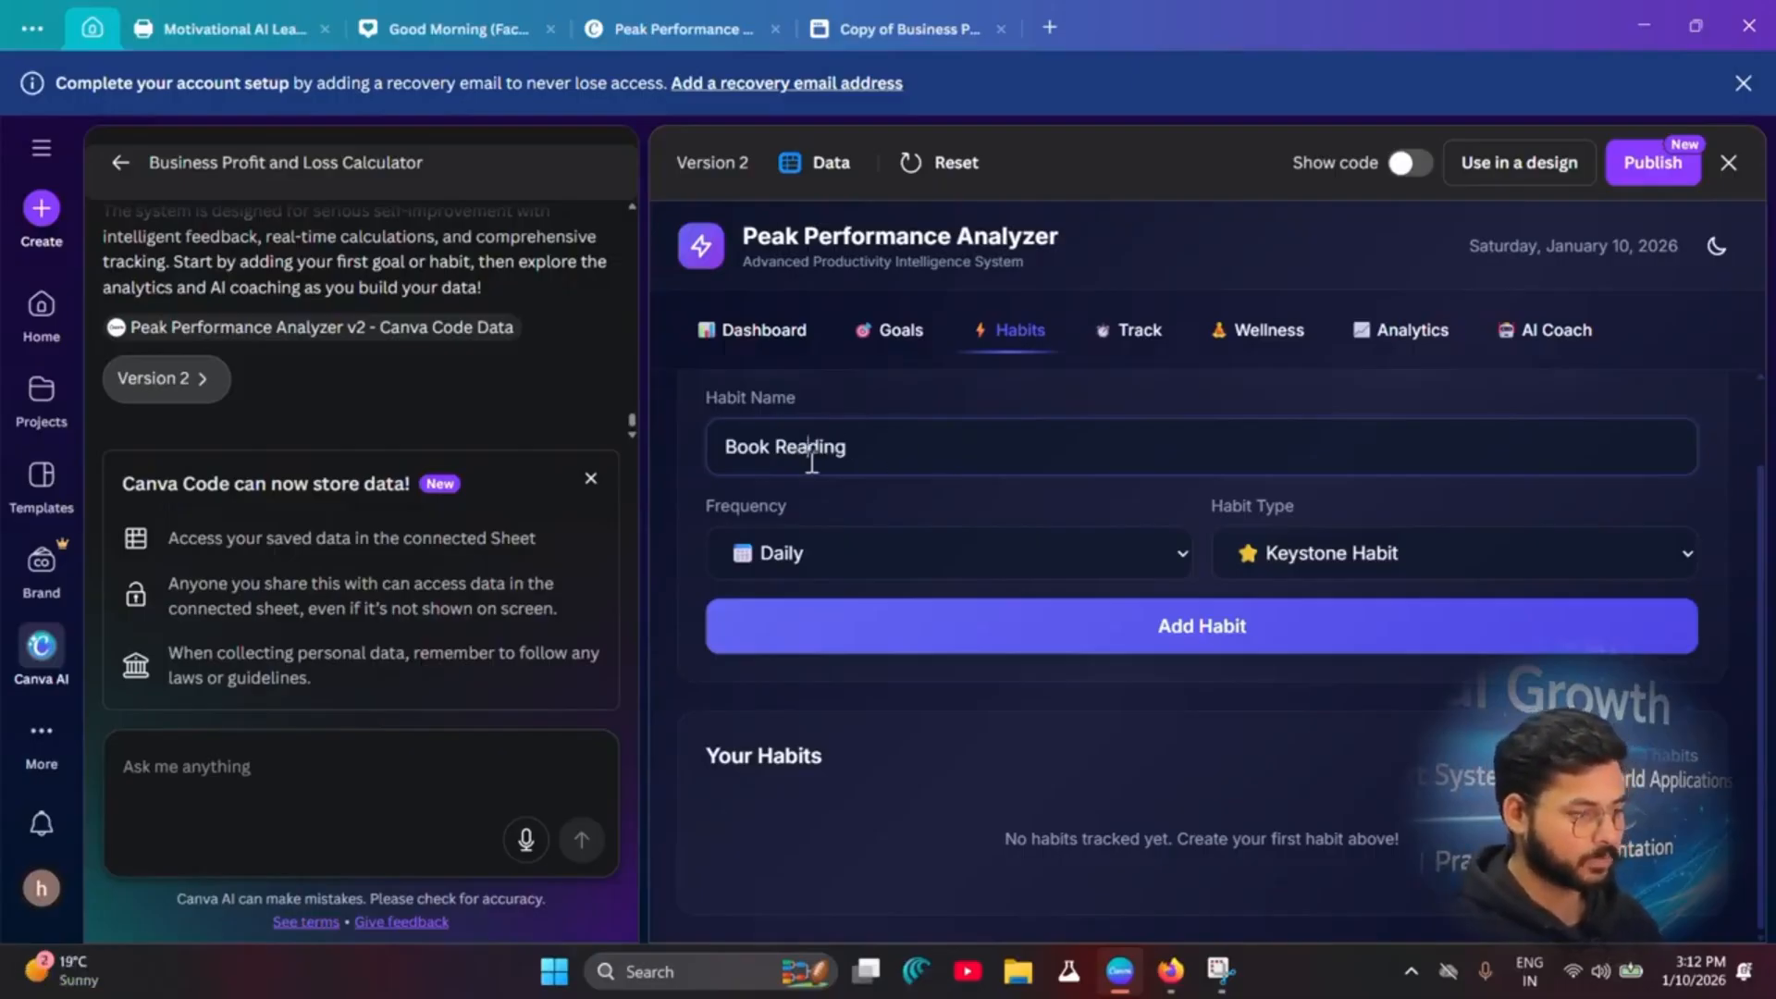
Step: Set the habit's frequency to Daily and its type to Keystone Habit, and add it to Your Habits
{"action": "left_click", "coordinate": [1049, 553]}
{"action": "left_click", "coordinate": [747, 601]}
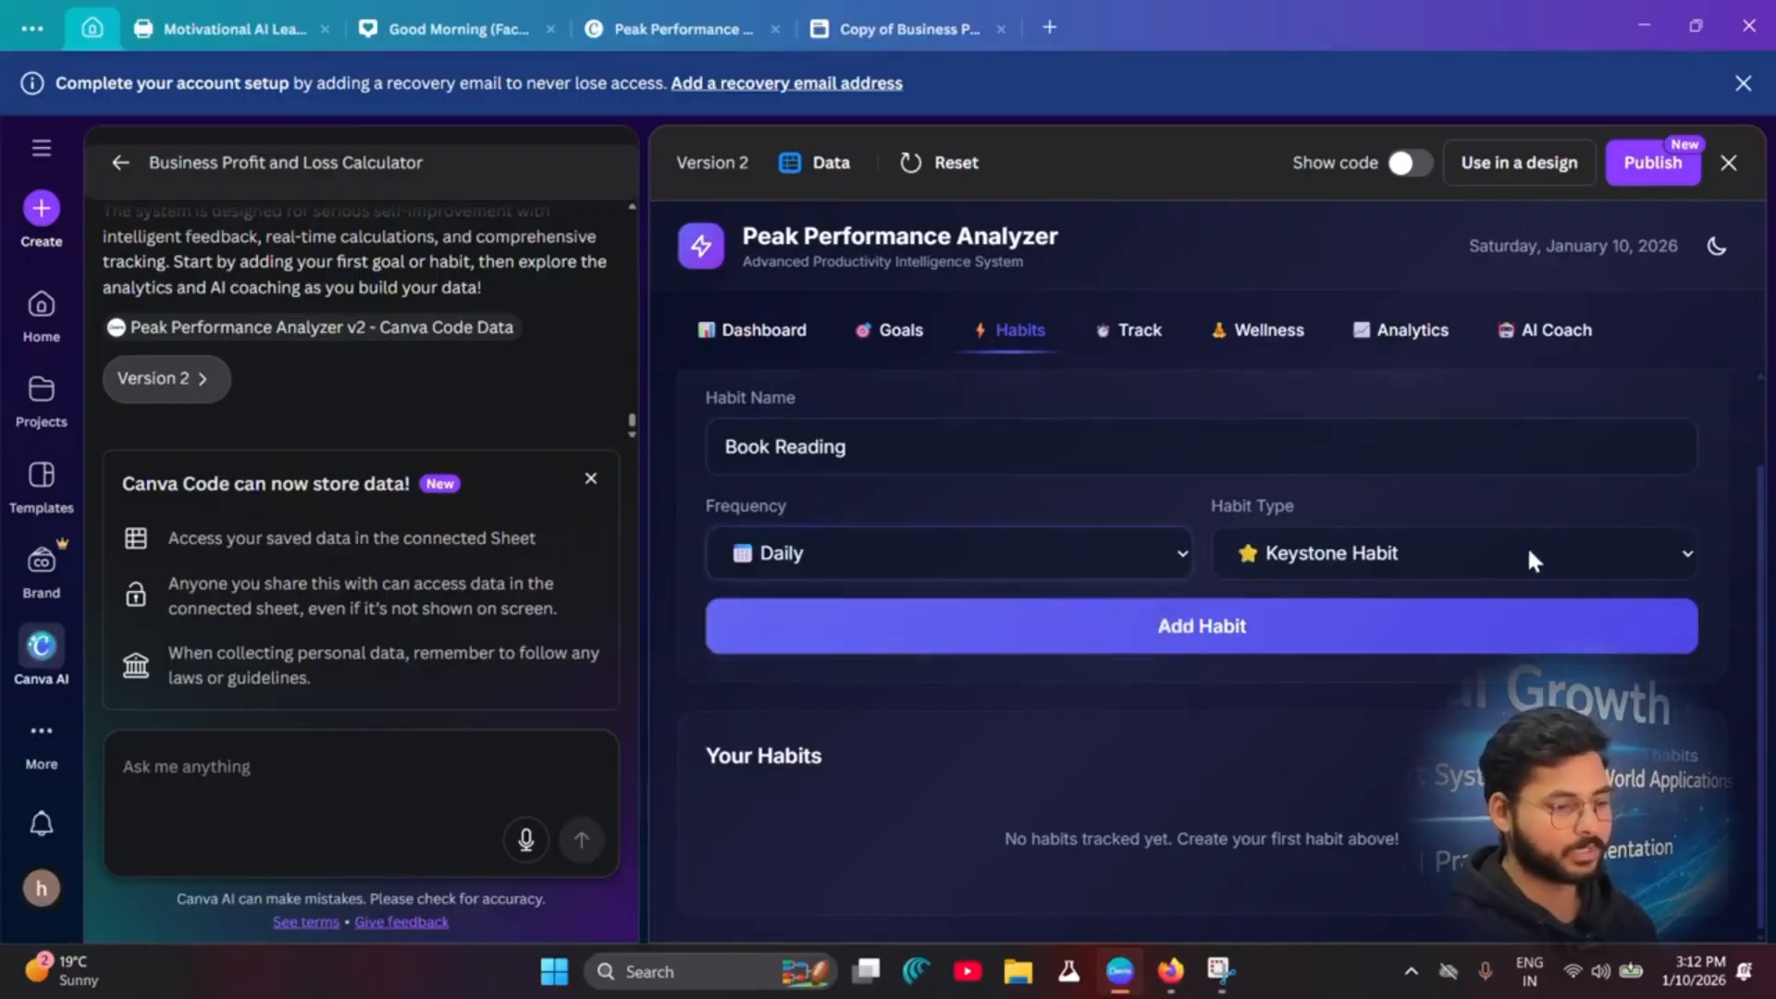
{"action": "left_click", "coordinate": [1530, 547]}
{"action": "left_click", "coordinate": [1339, 601]}
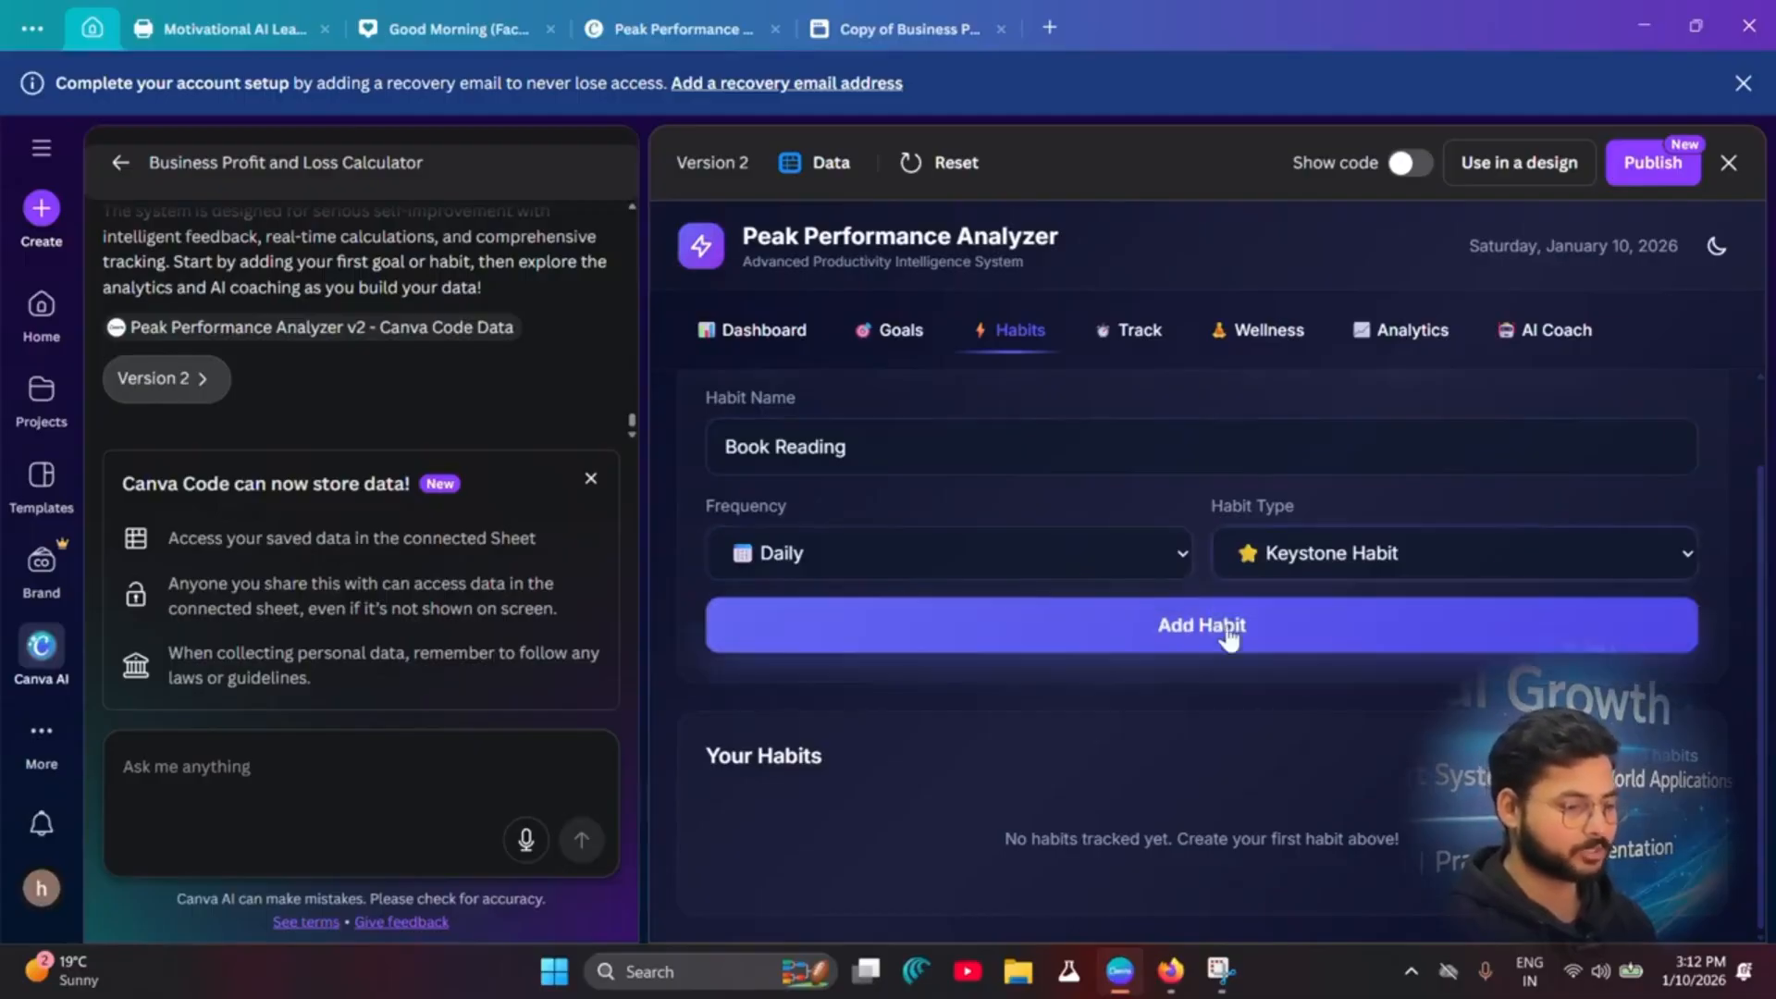
{"action": "left_click", "coordinate": [1185, 632]}
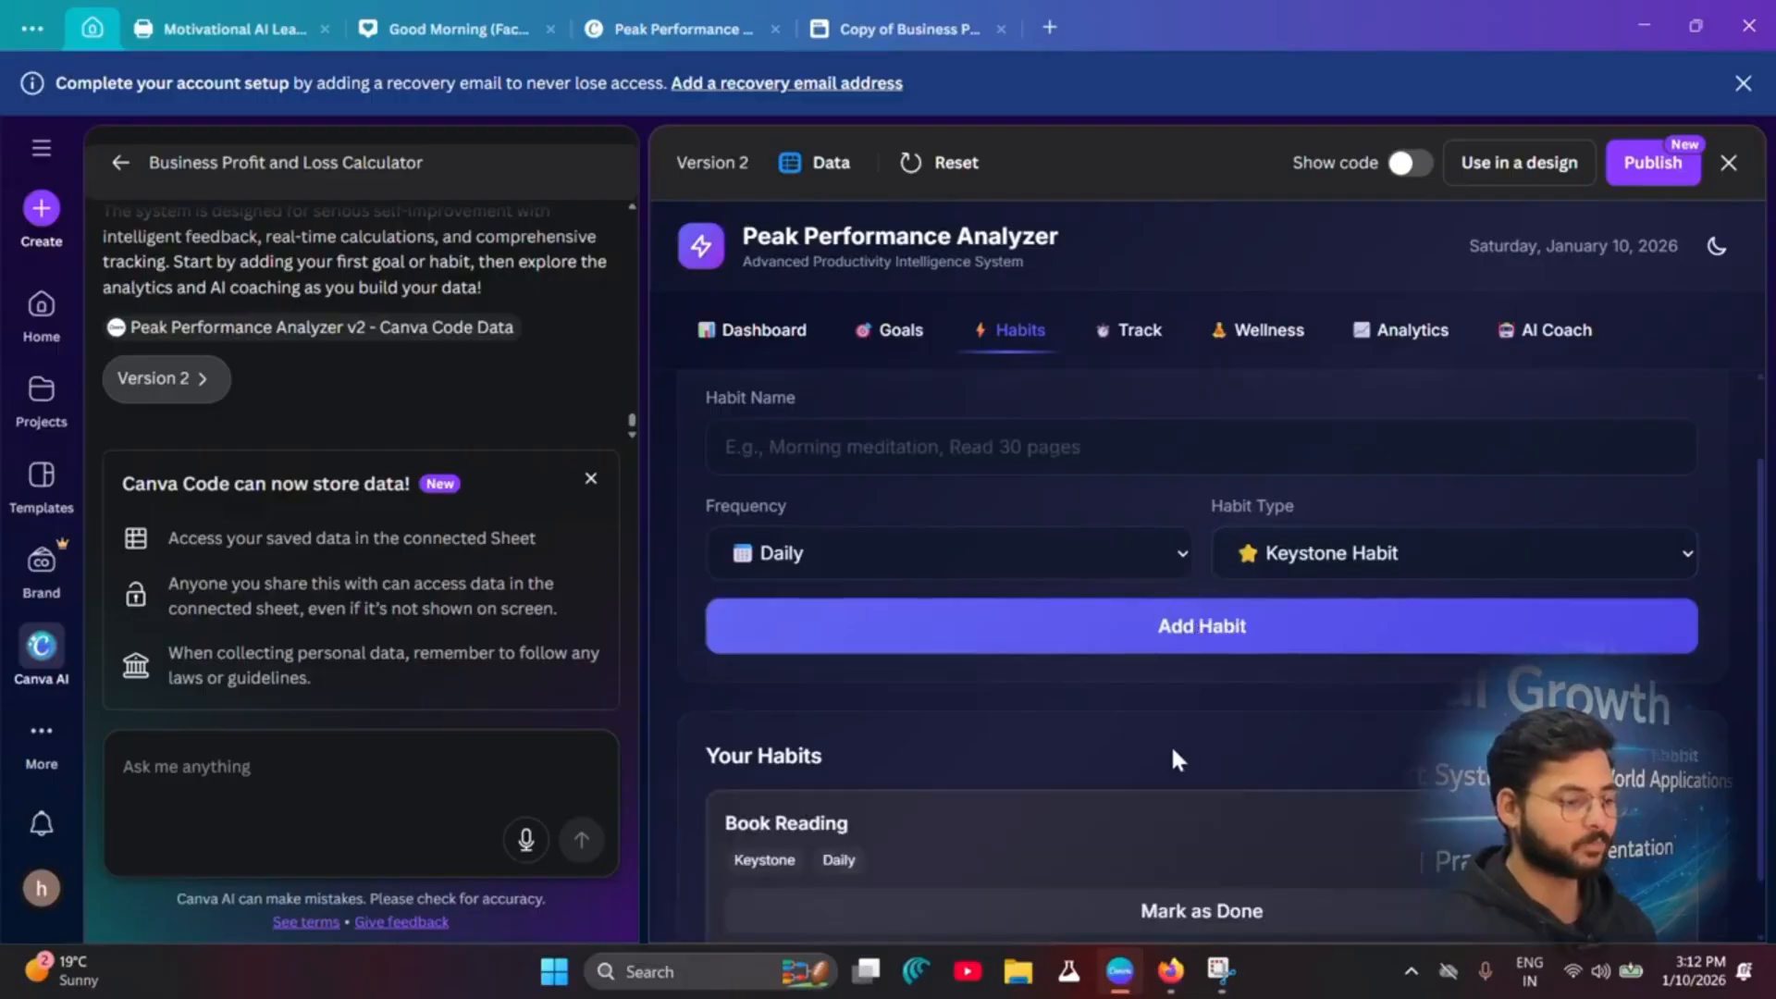
{"action": "scroll", "coordinate": [1156, 758], "scroll_direction": "down", "scroll_amount": 1}
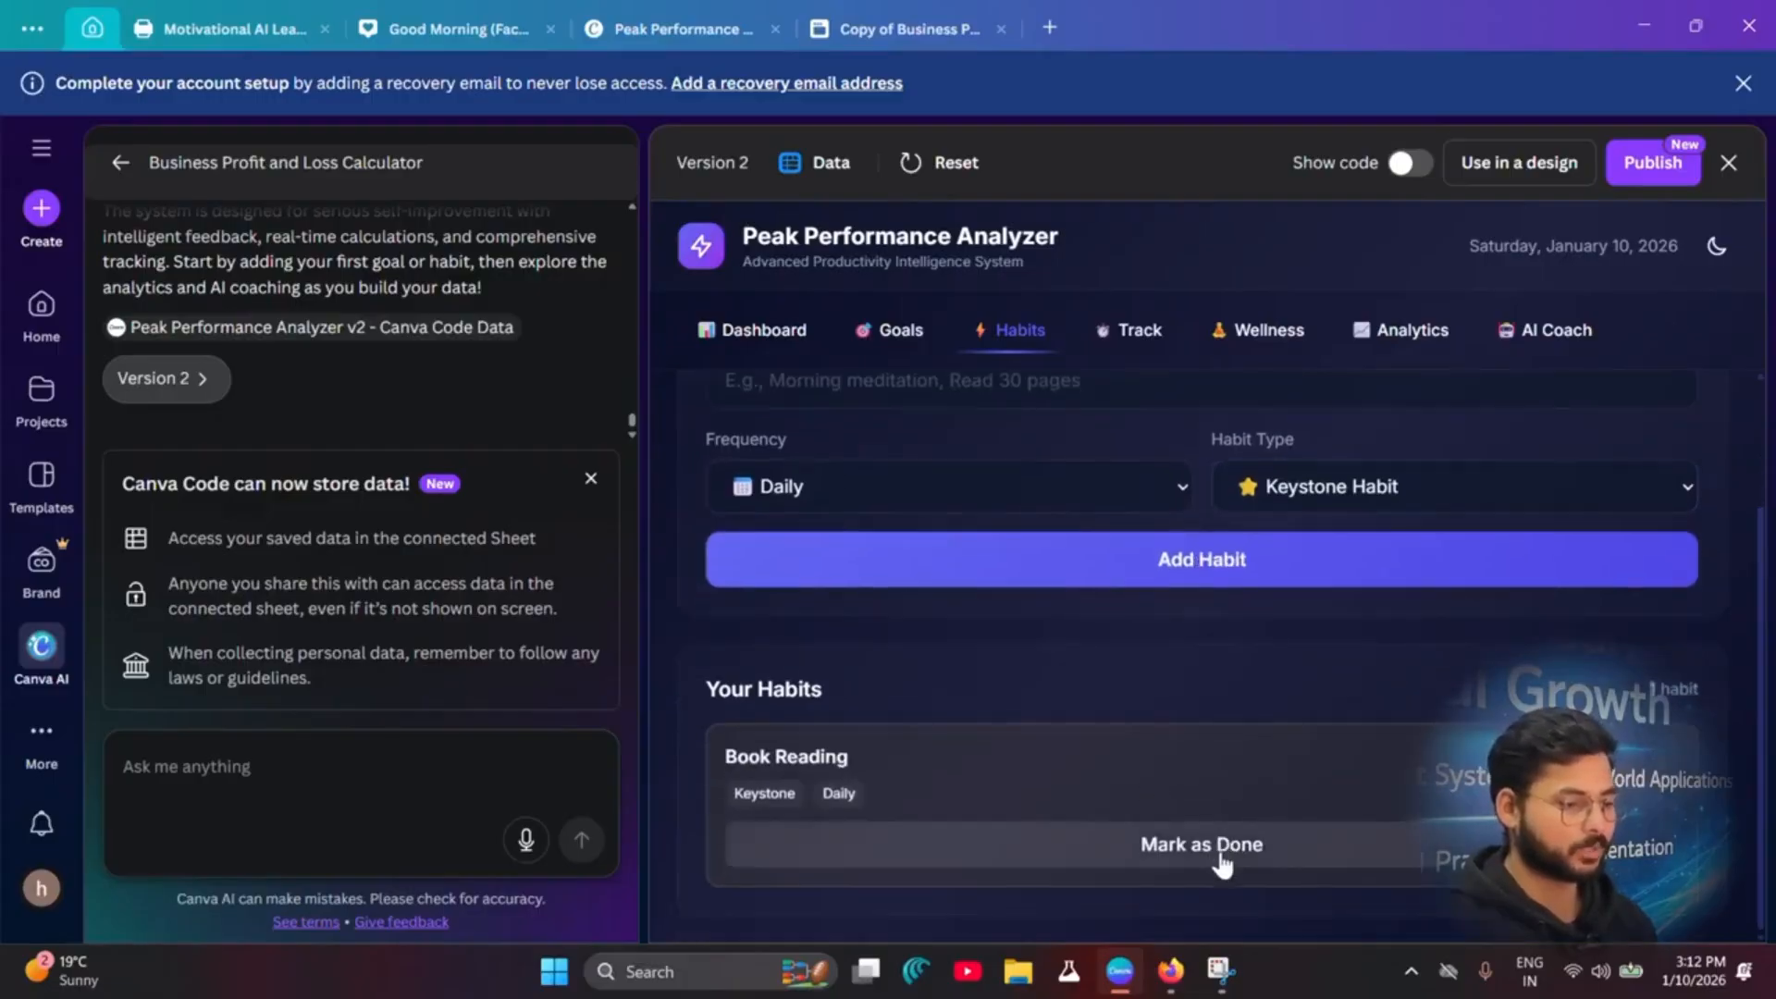
Step: Set Mood to 6, Energy Level to 9 and Stress Level to 6 in the app's Wellness section
{"action": "scroll", "coordinate": [1124, 444], "scroll_direction": "up", "scroll_amount": 2}
{"action": "left_click", "coordinate": [1138, 338]}
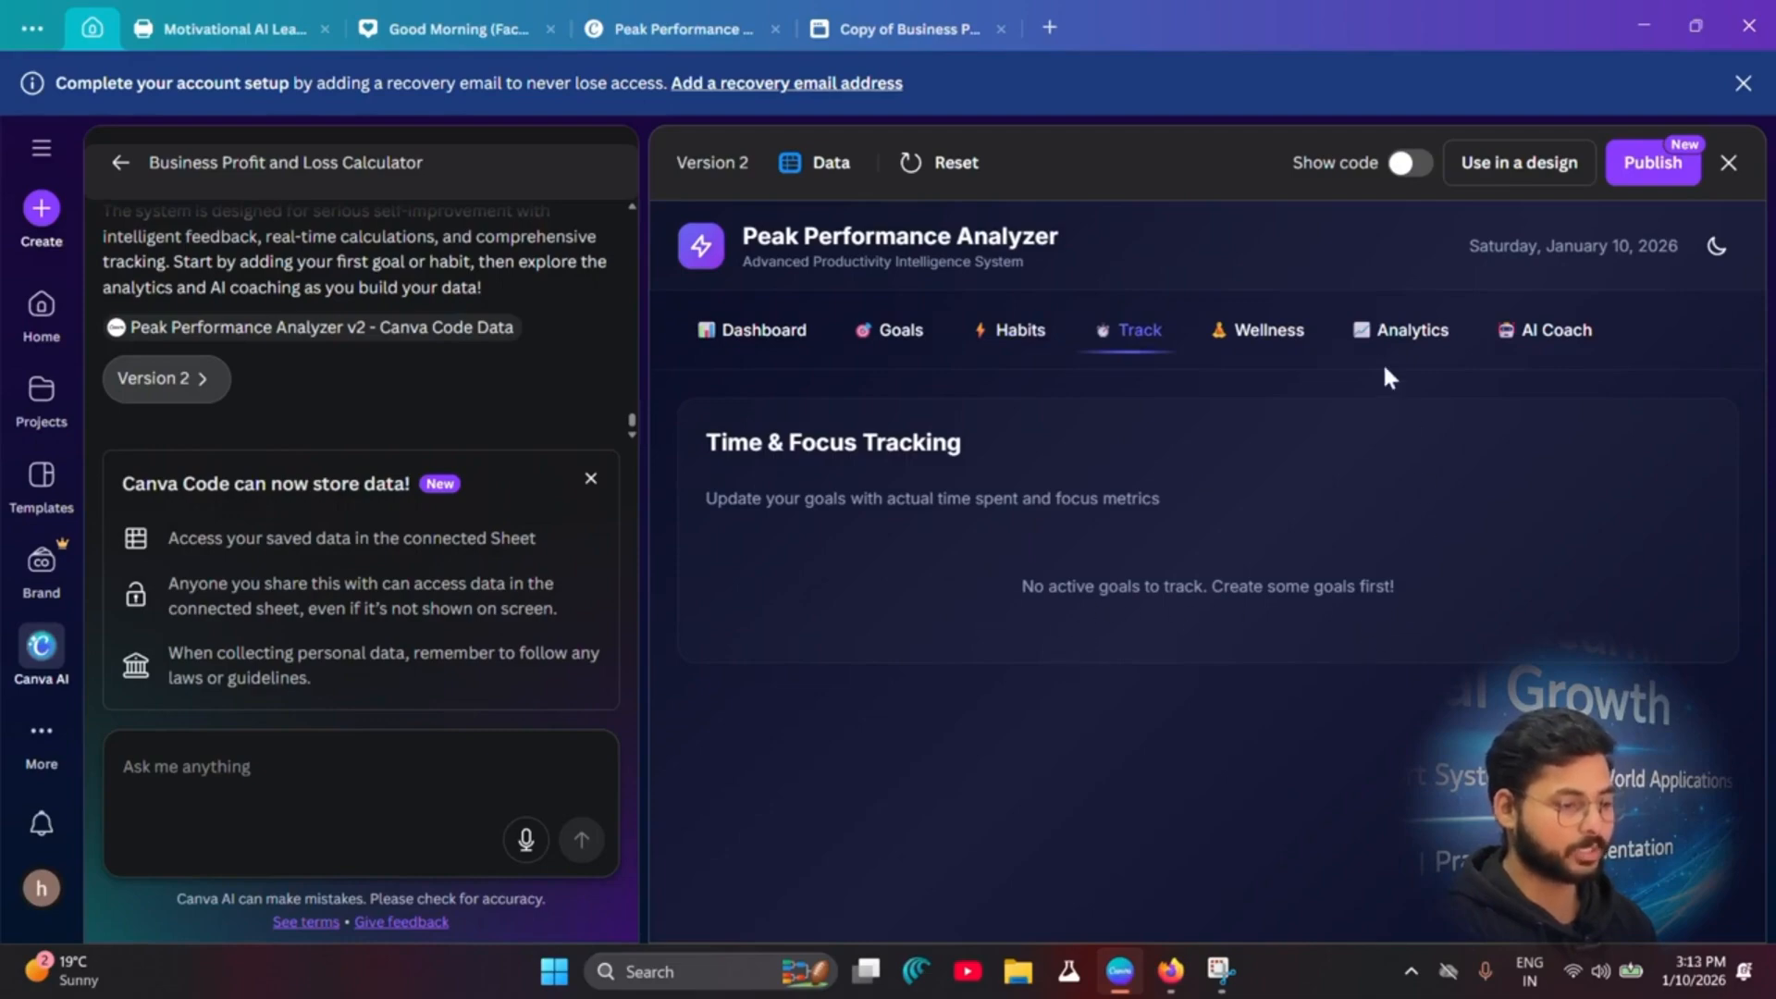
{"action": "left_click", "coordinate": [1254, 338]}
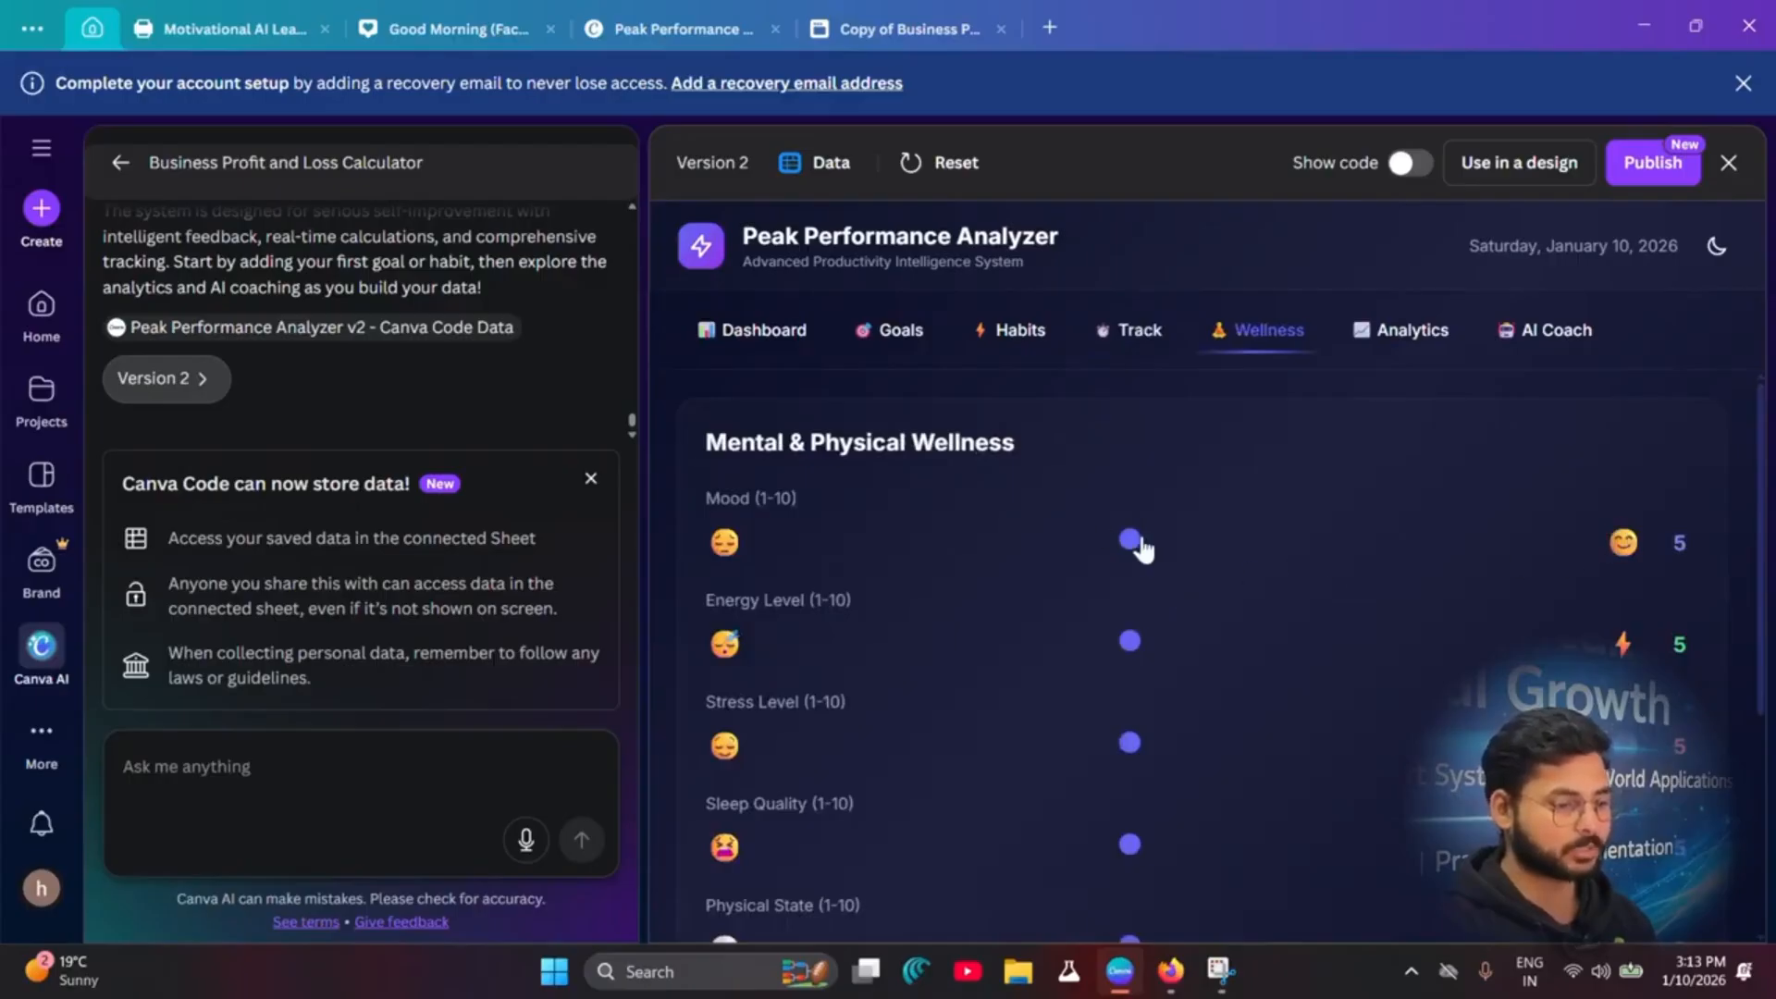
{"action": "left_click_drag", "start_coordinate": [1142, 543], "coordinate": [1200, 555]}
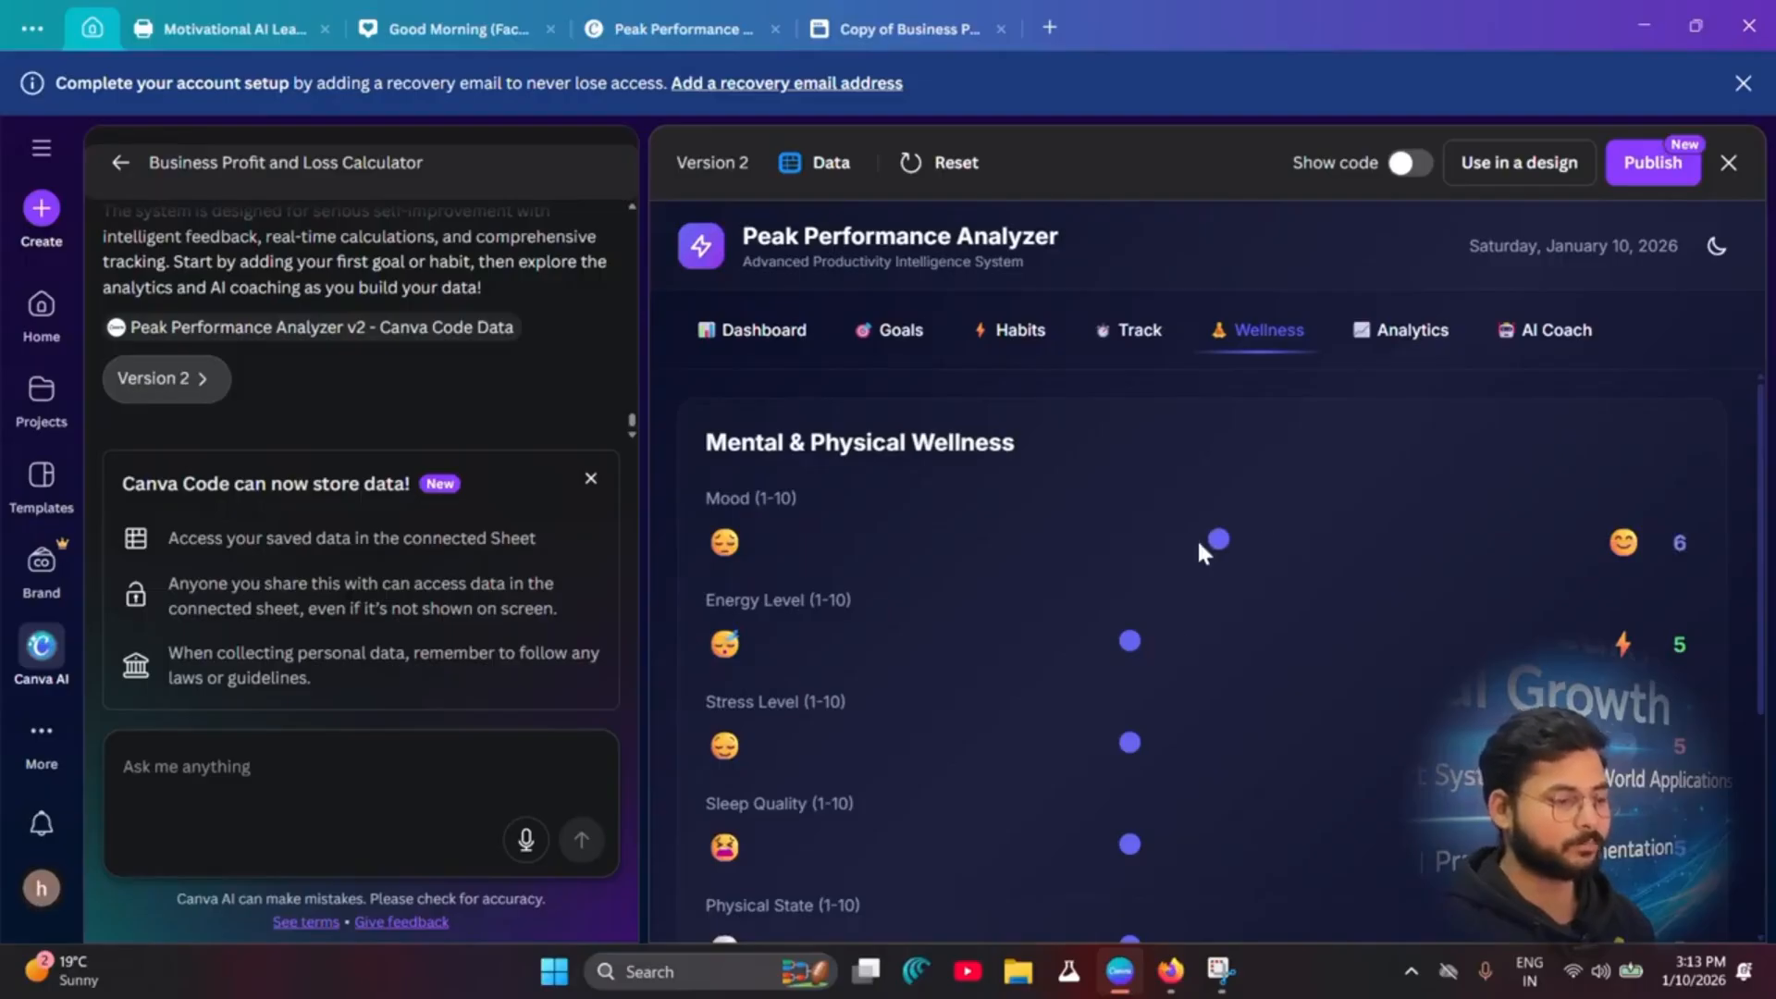
{"action": "scroll", "coordinate": [1183, 574], "scroll_direction": "down", "scroll_amount": 4}
{"action": "scroll", "coordinate": [1130, 567], "scroll_direction": "up", "scroll_amount": 4}
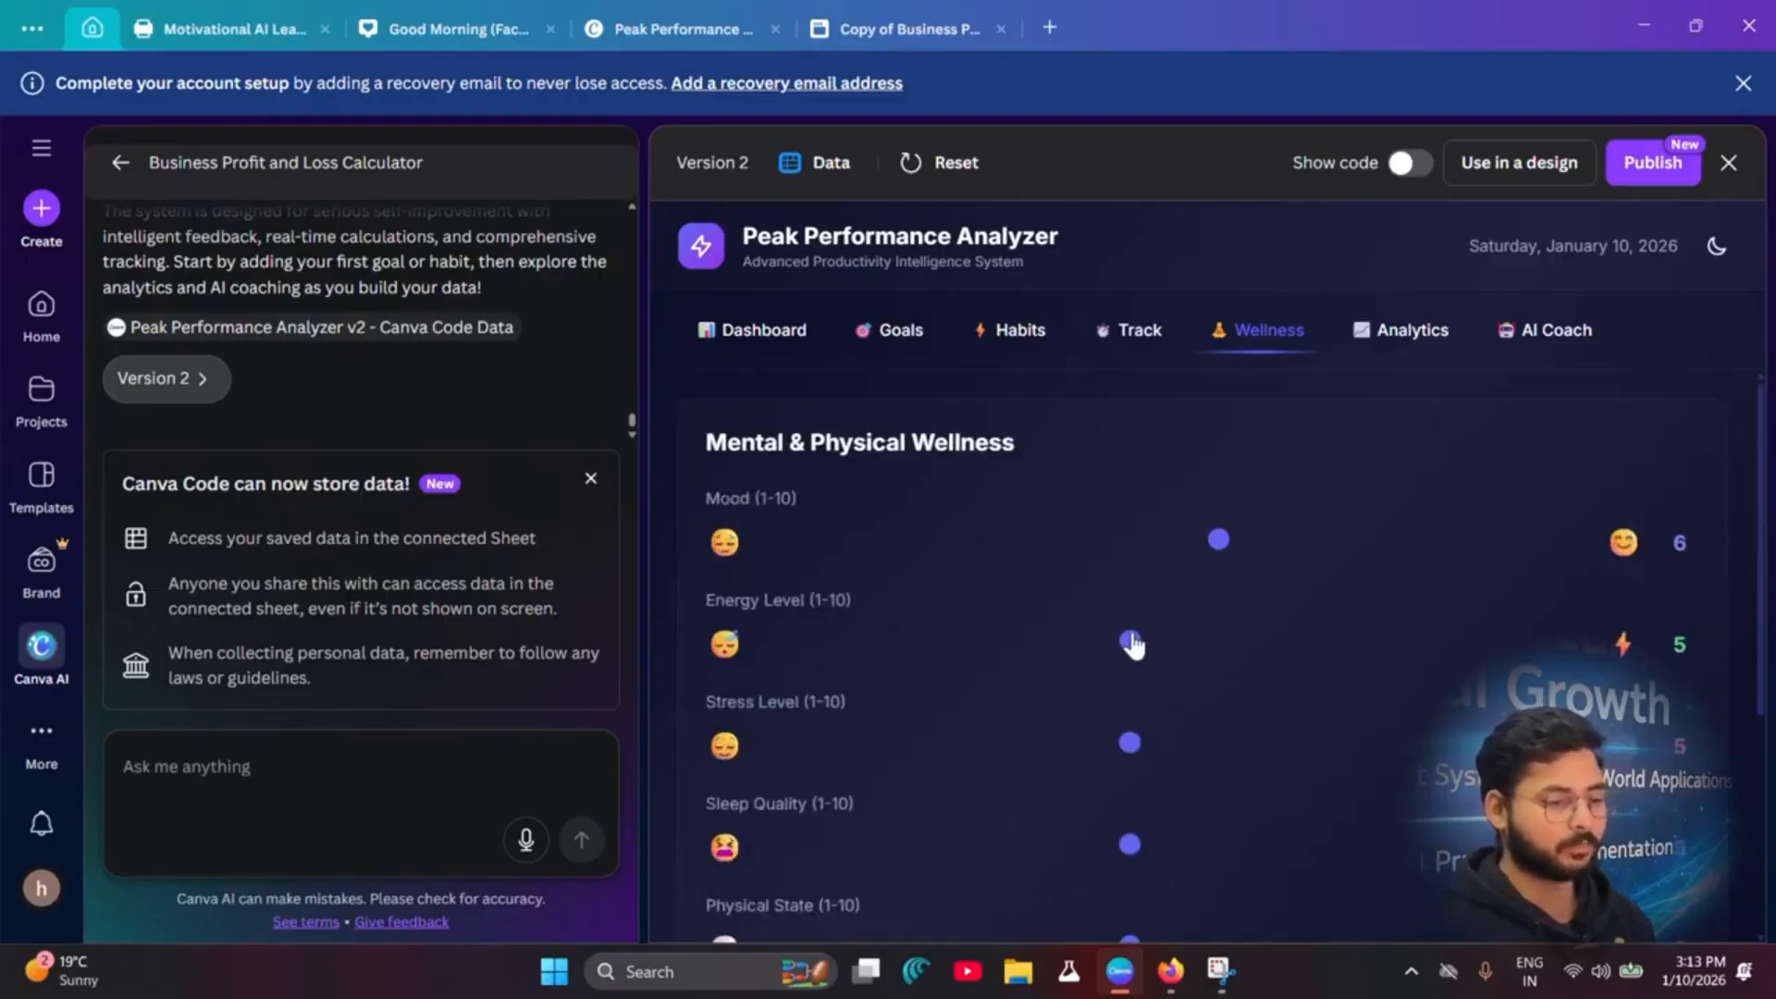
{"action": "left_click_drag", "start_coordinate": [1130, 642], "coordinate": [1480, 647]}
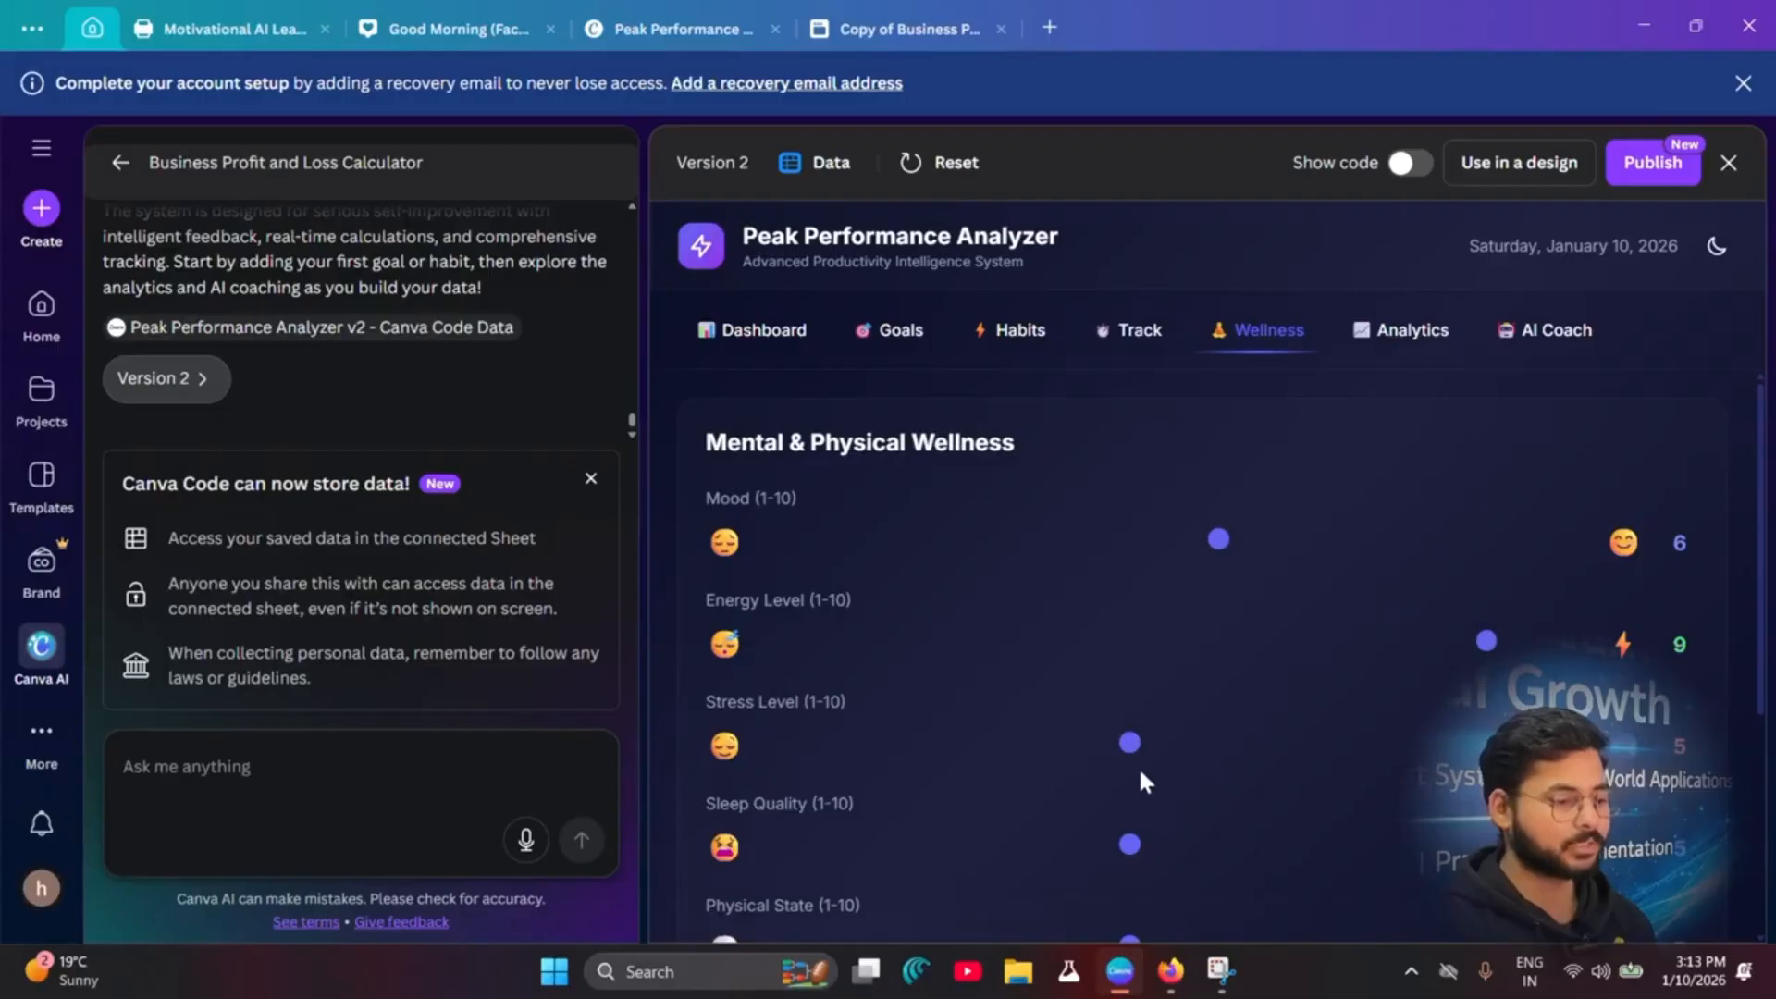
{"action": "left_click_drag", "start_coordinate": [1129, 751], "coordinate": [1218, 751]}
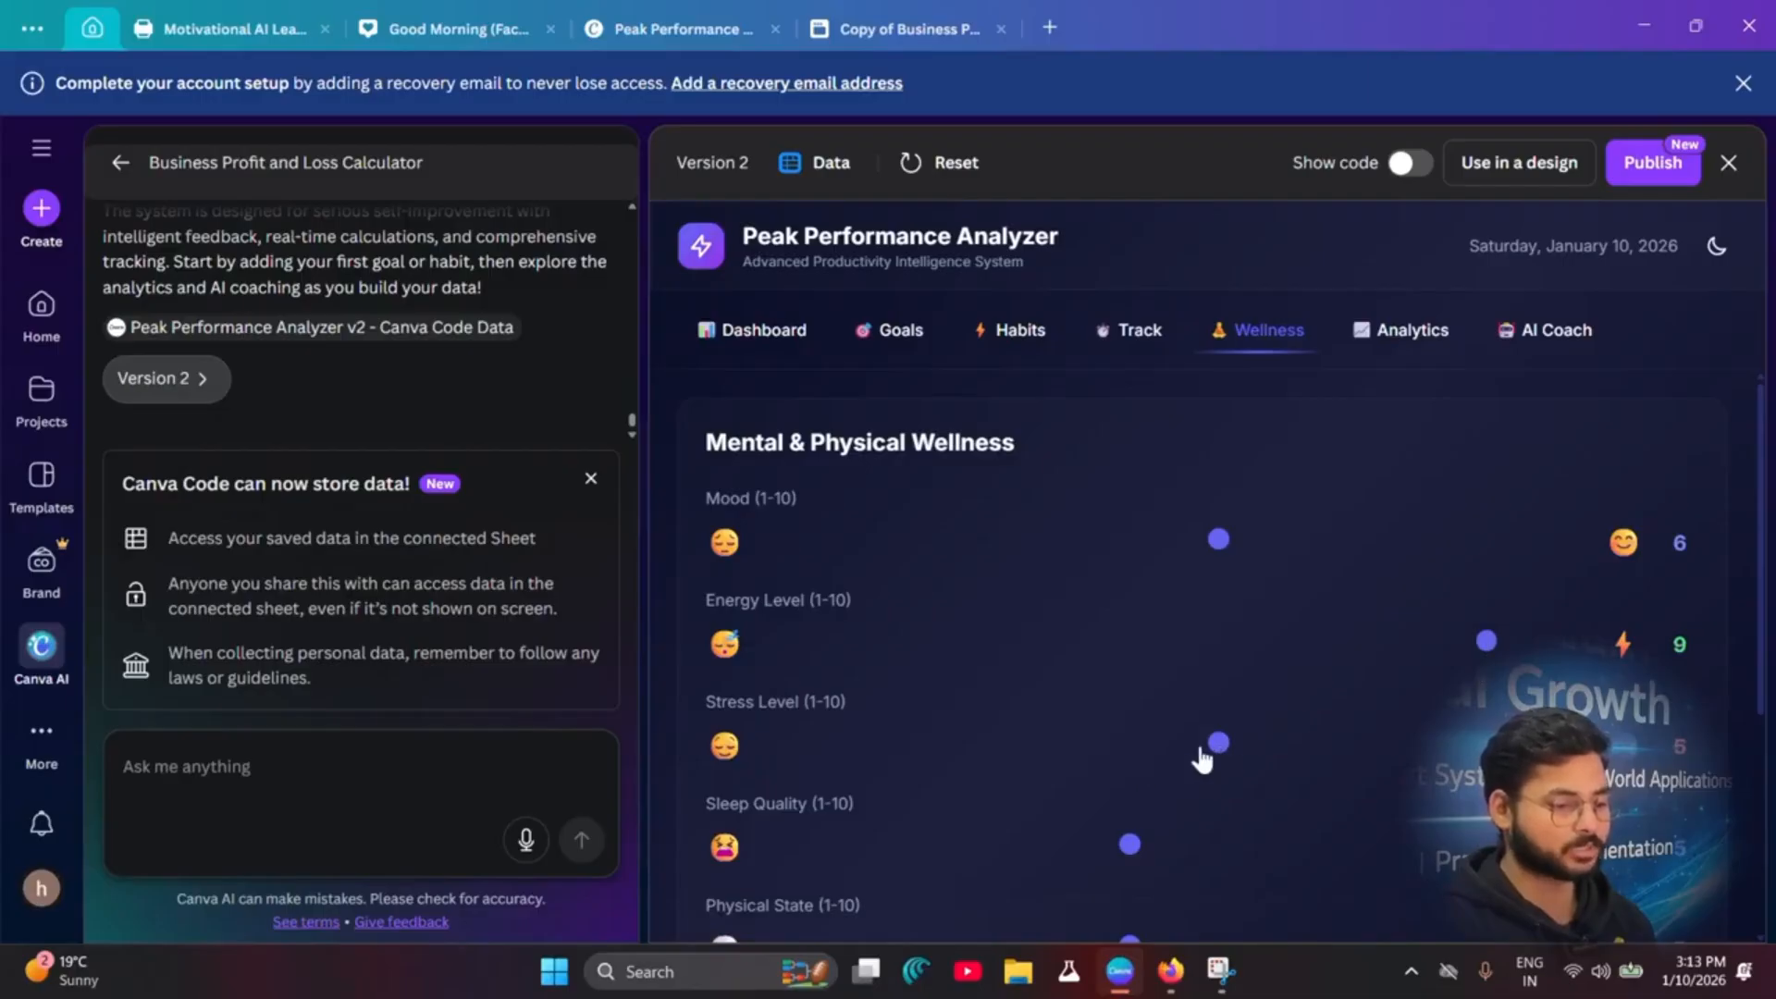
Step: Set Sleep Quality to 4 and Physical State to 10 in the wellness form
{"action": "scroll", "coordinate": [1222, 759], "scroll_direction": "down", "scroll_amount": 3}
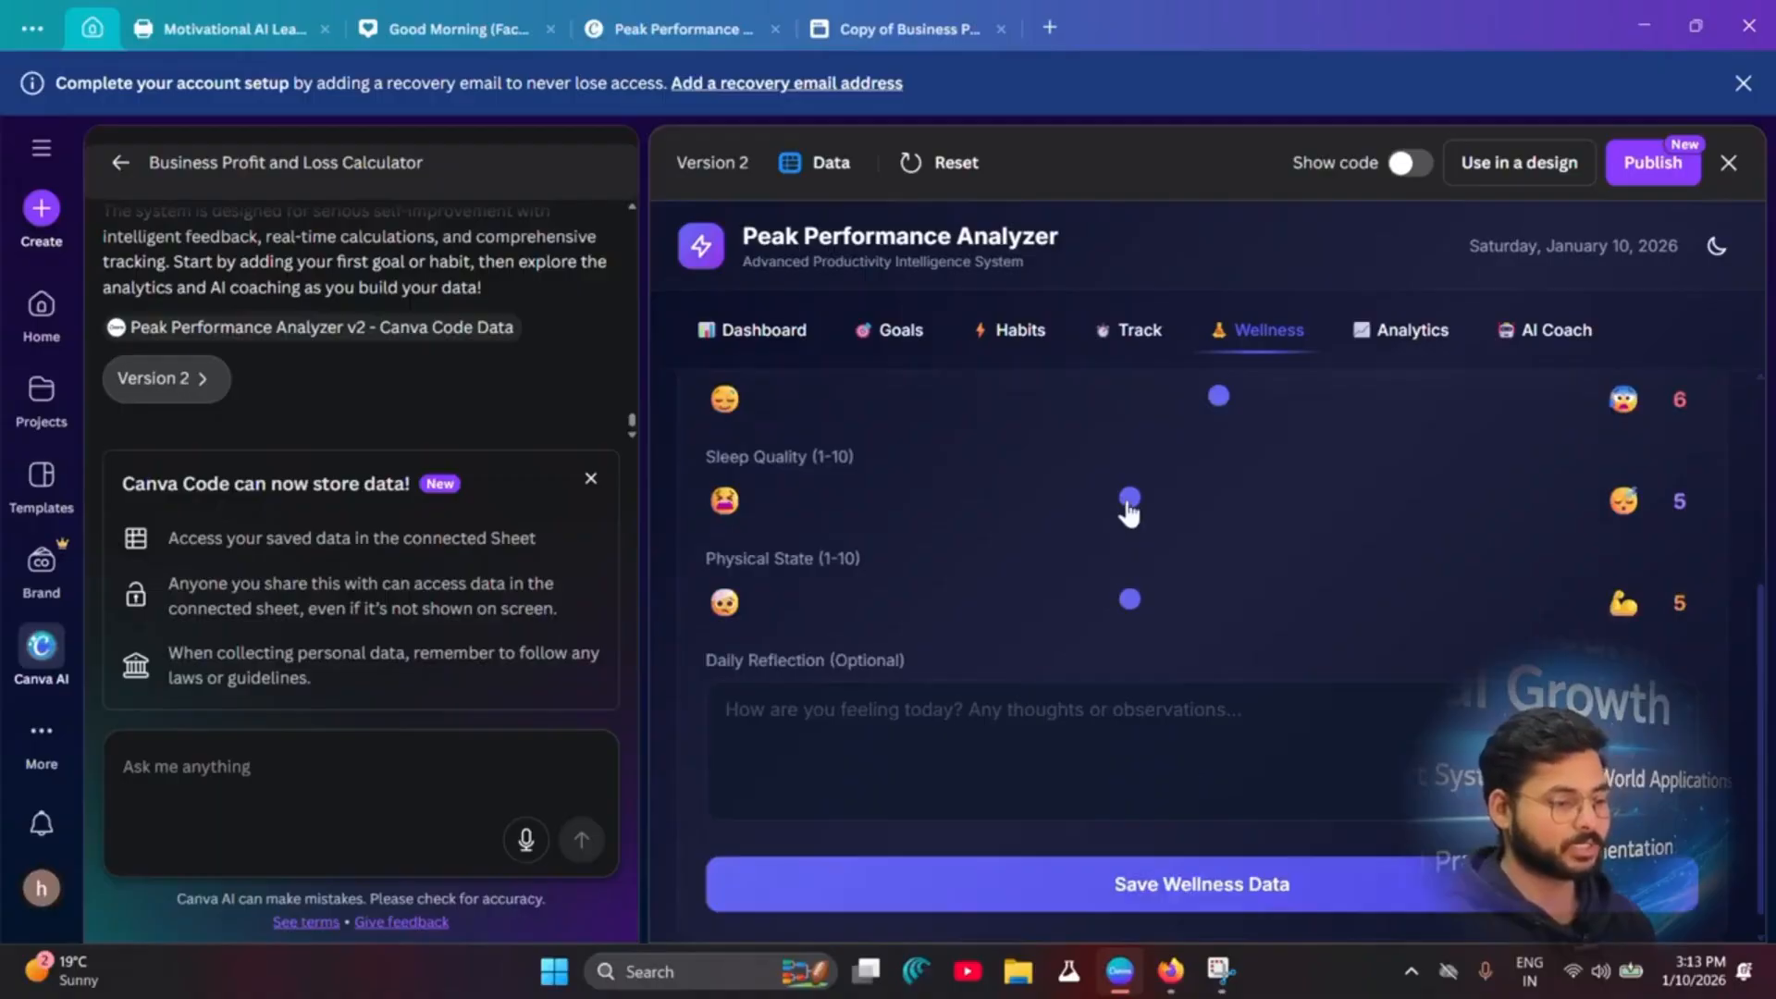
{"action": "left_click_drag", "start_coordinate": [1130, 499], "coordinate": [1041, 499]}
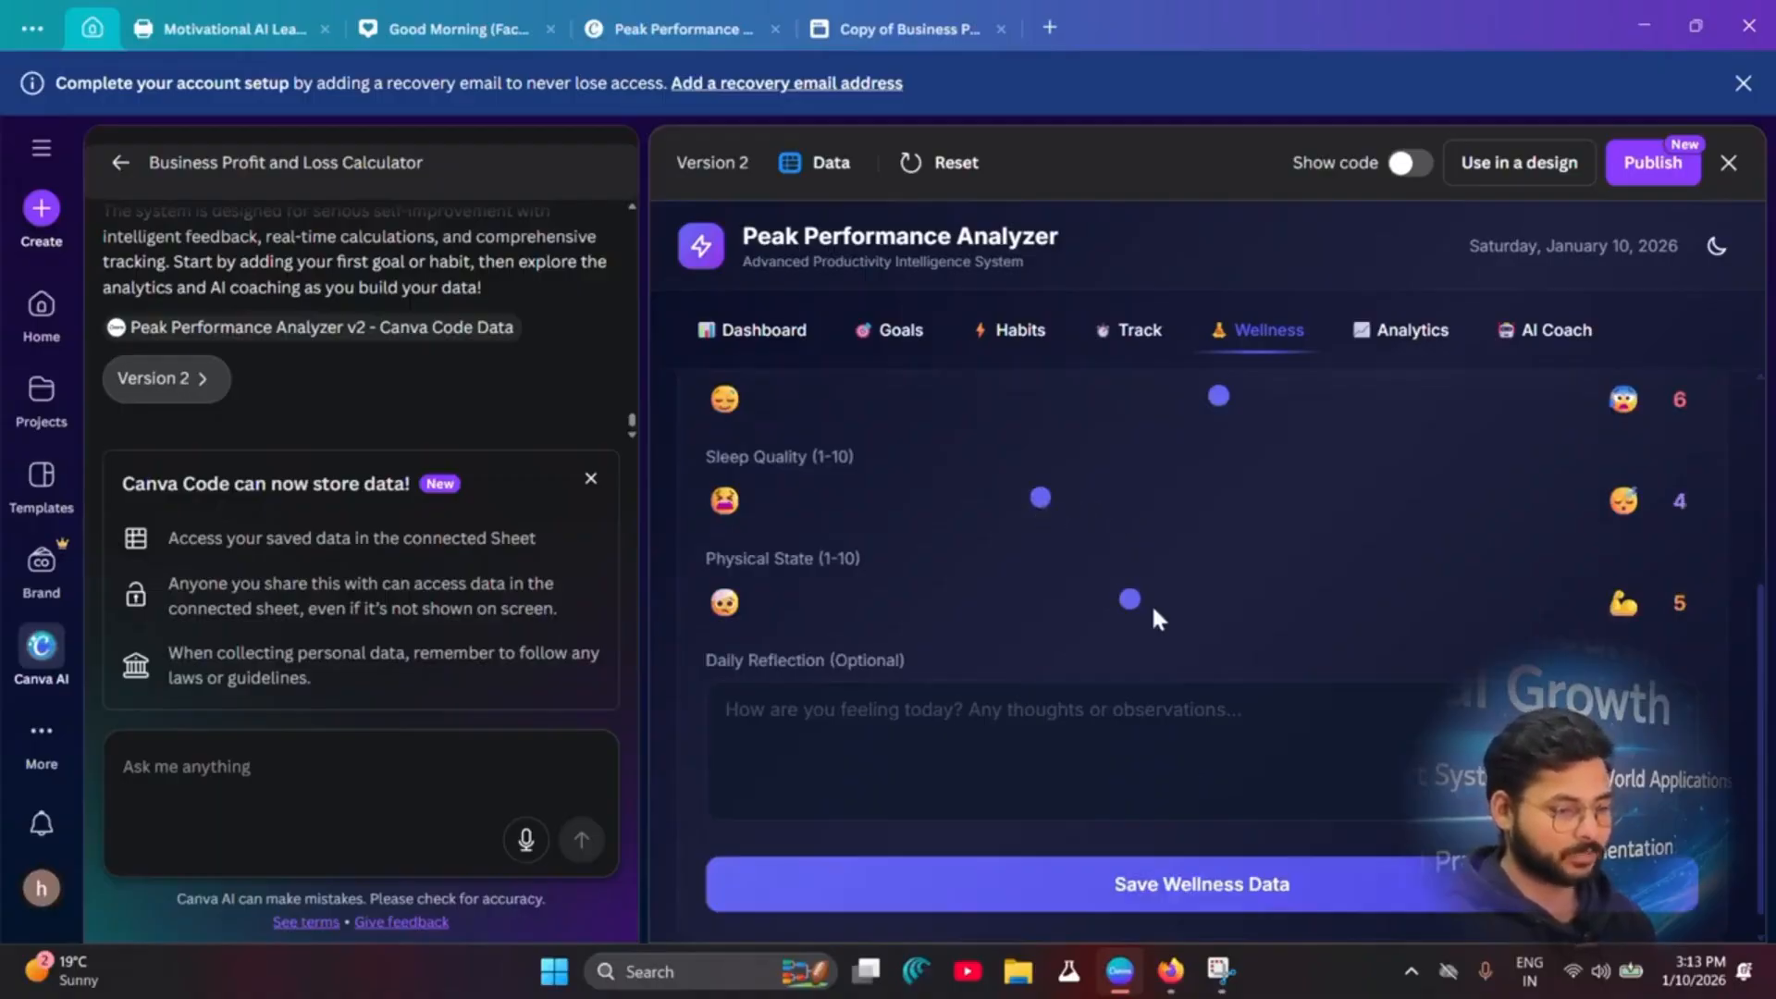
{"action": "left_click_drag", "start_coordinate": [1129, 601], "coordinate": [1574, 603]}
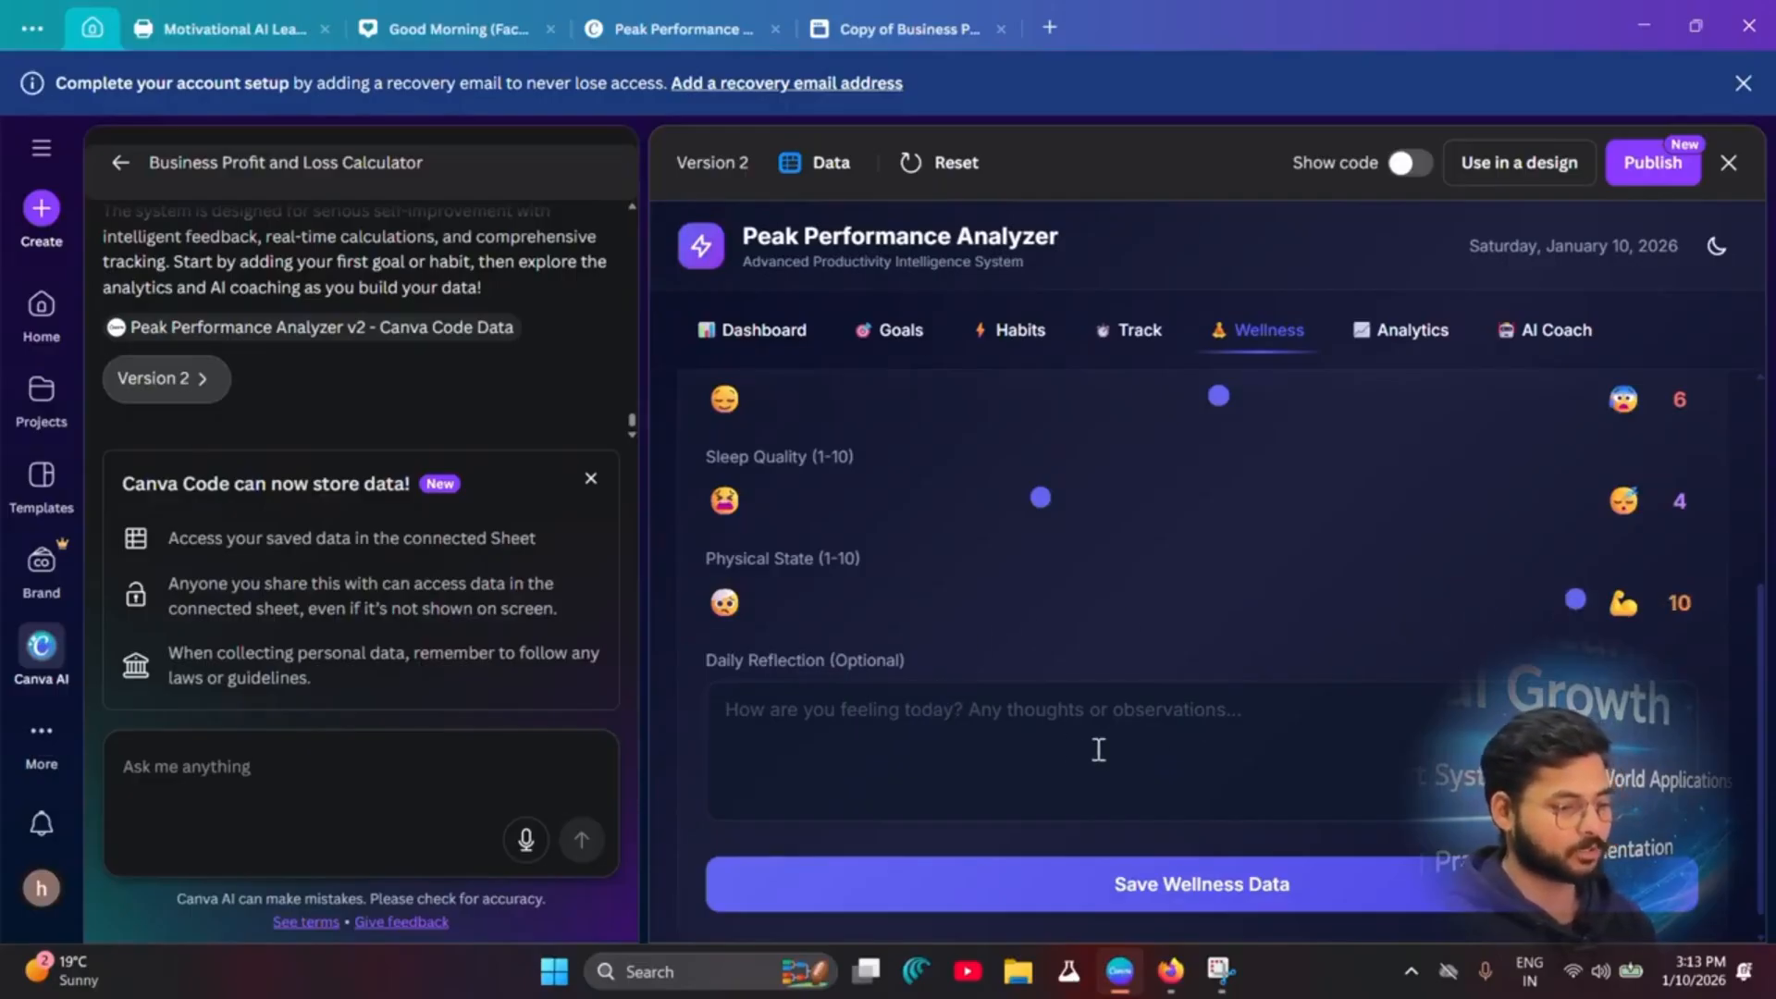
Step: Enter the daily reflection "i am feeling great." and save the wellness data
{"action": "left_click", "coordinate": [1025, 752]}
{"action": "type", "text": "i am feeling great."}
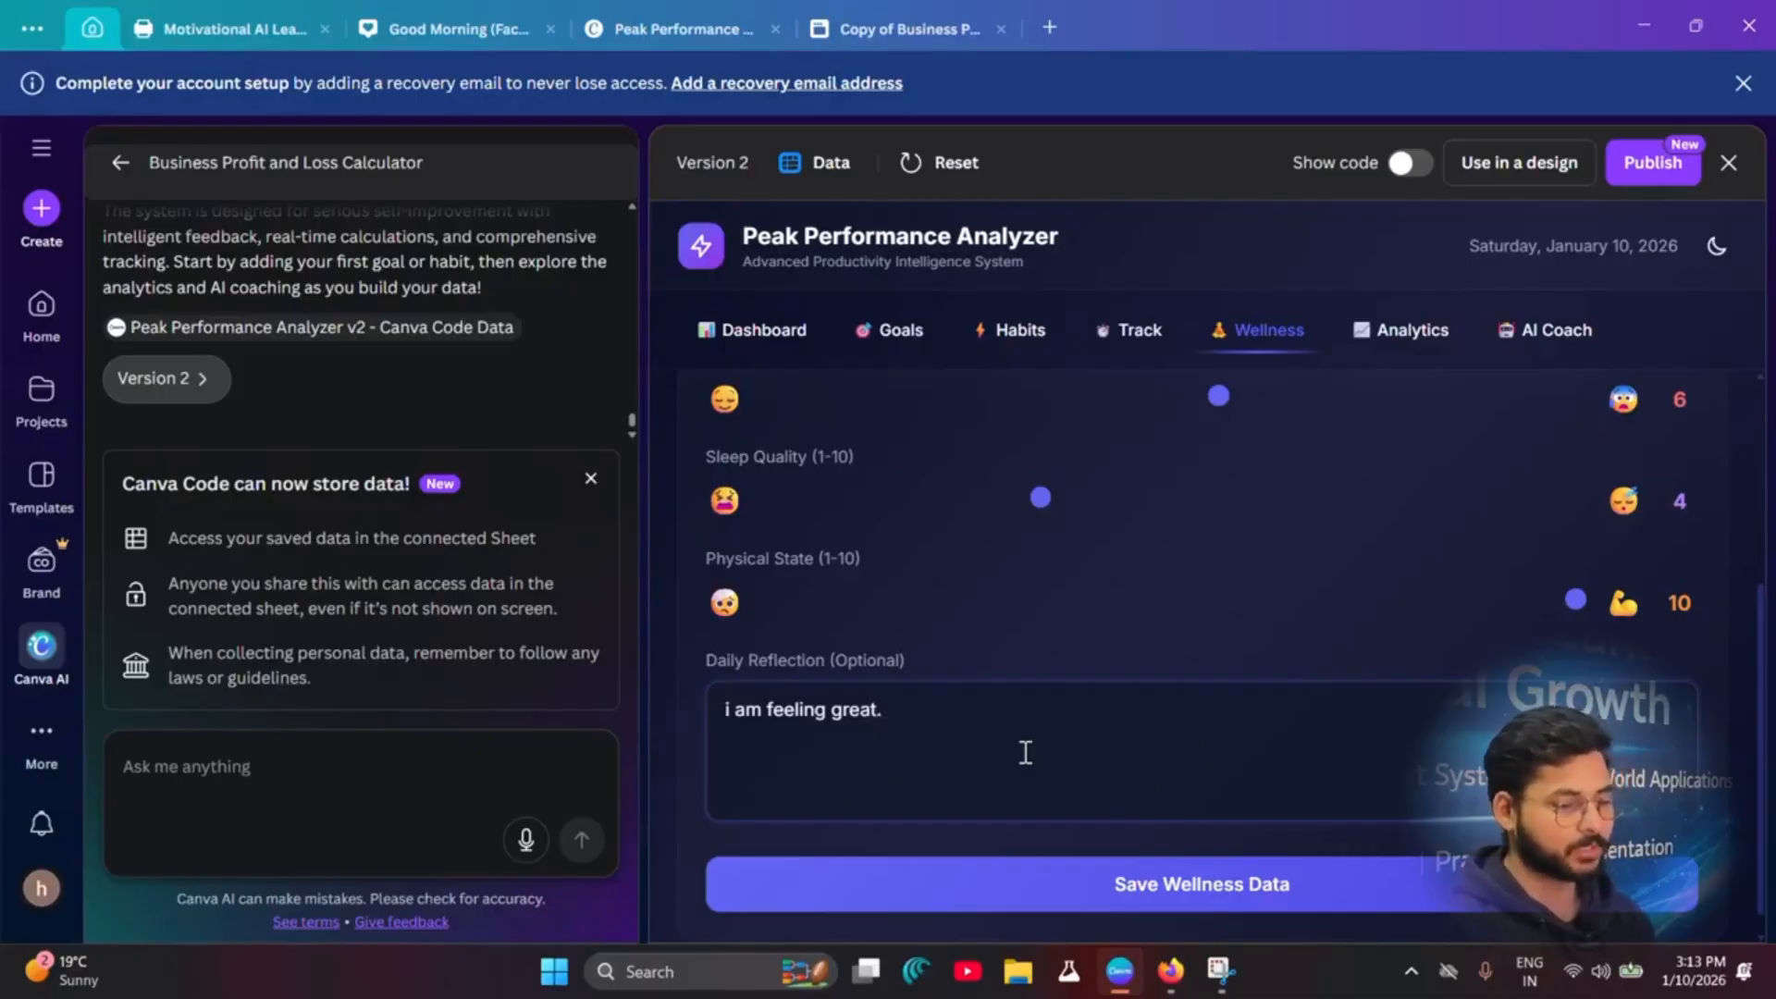
{"action": "left_click", "coordinate": [1214, 901]}
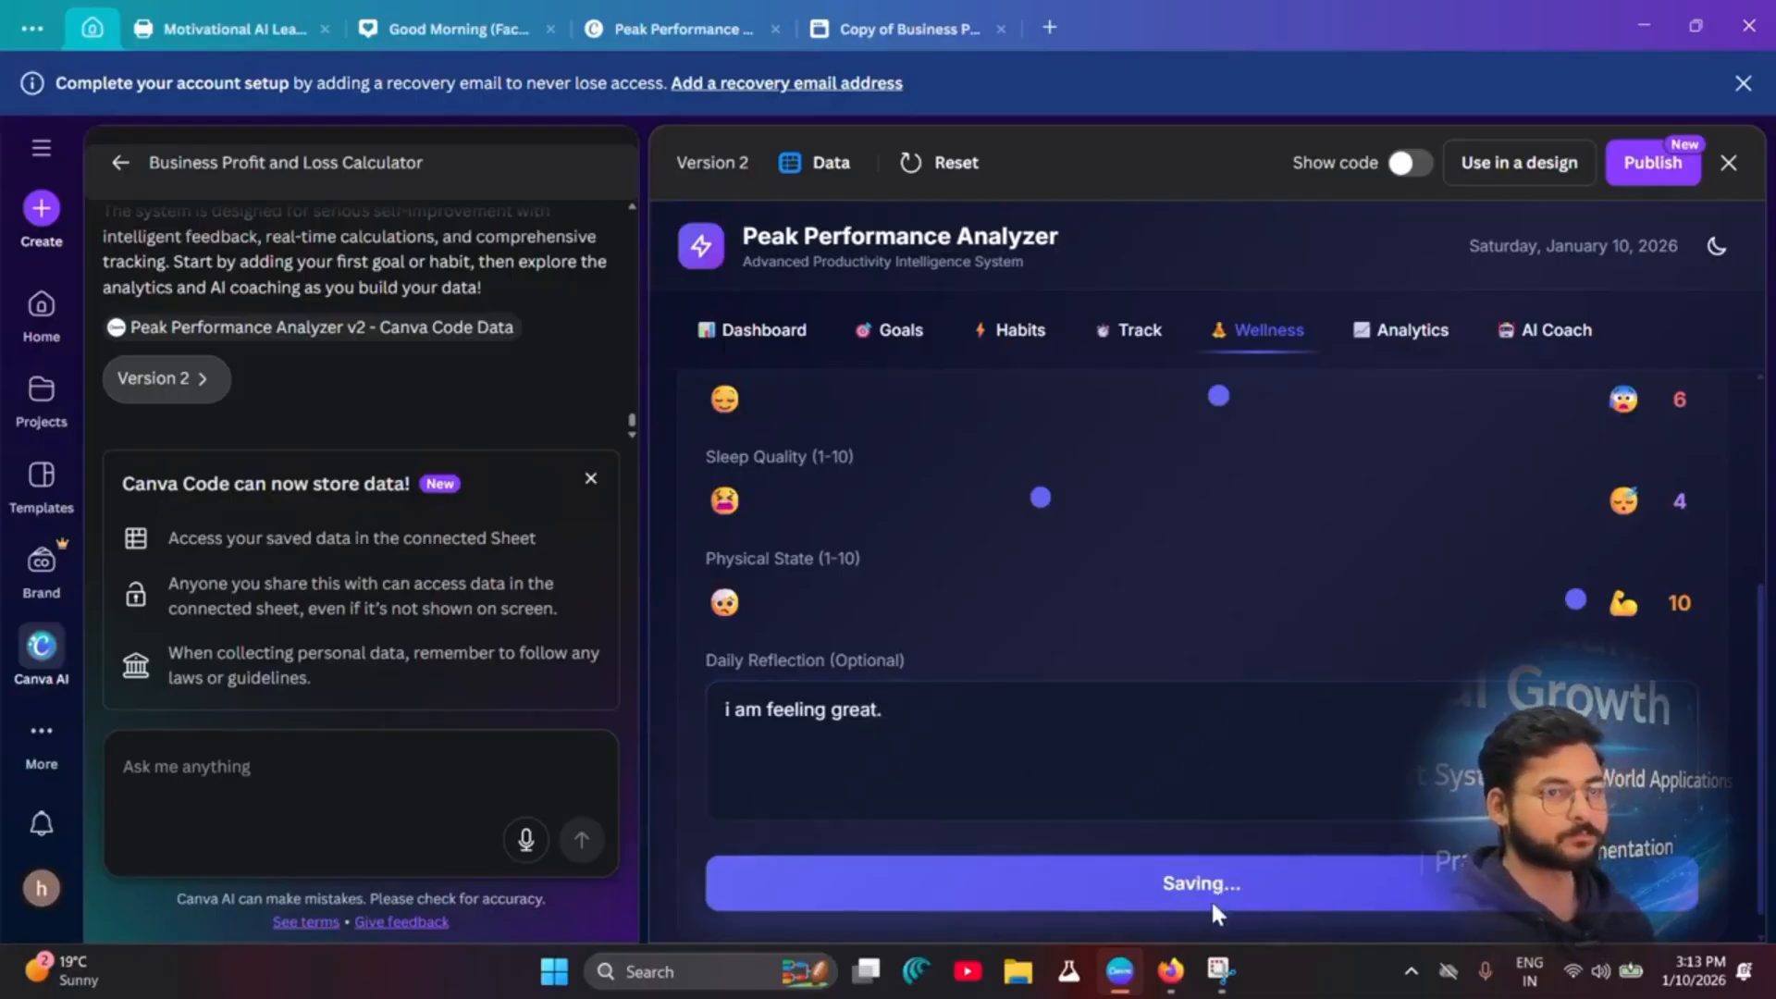
Step: Review the performance trends in Analytics and read the AI Coach's summary, recommendations and pattern analysis
{"action": "scroll", "coordinate": [1101, 754], "scroll_direction": "up", "scroll_amount": 4}
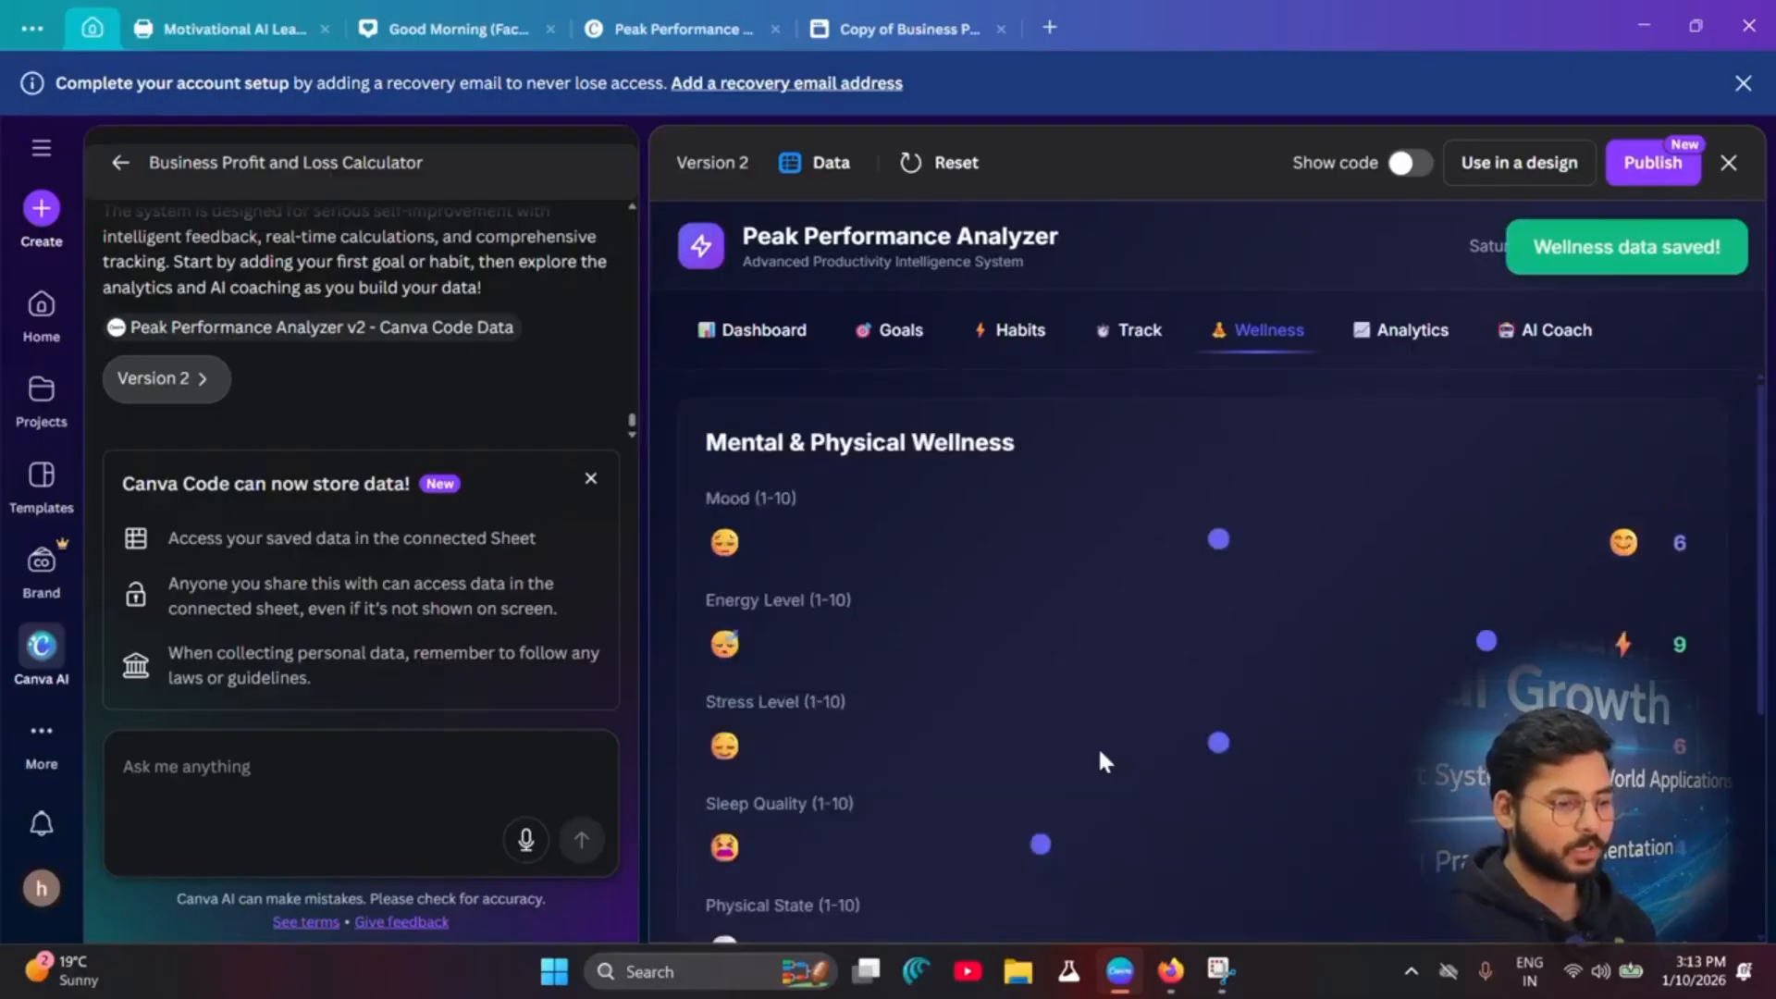
{"action": "left_click", "coordinate": [1404, 331]}
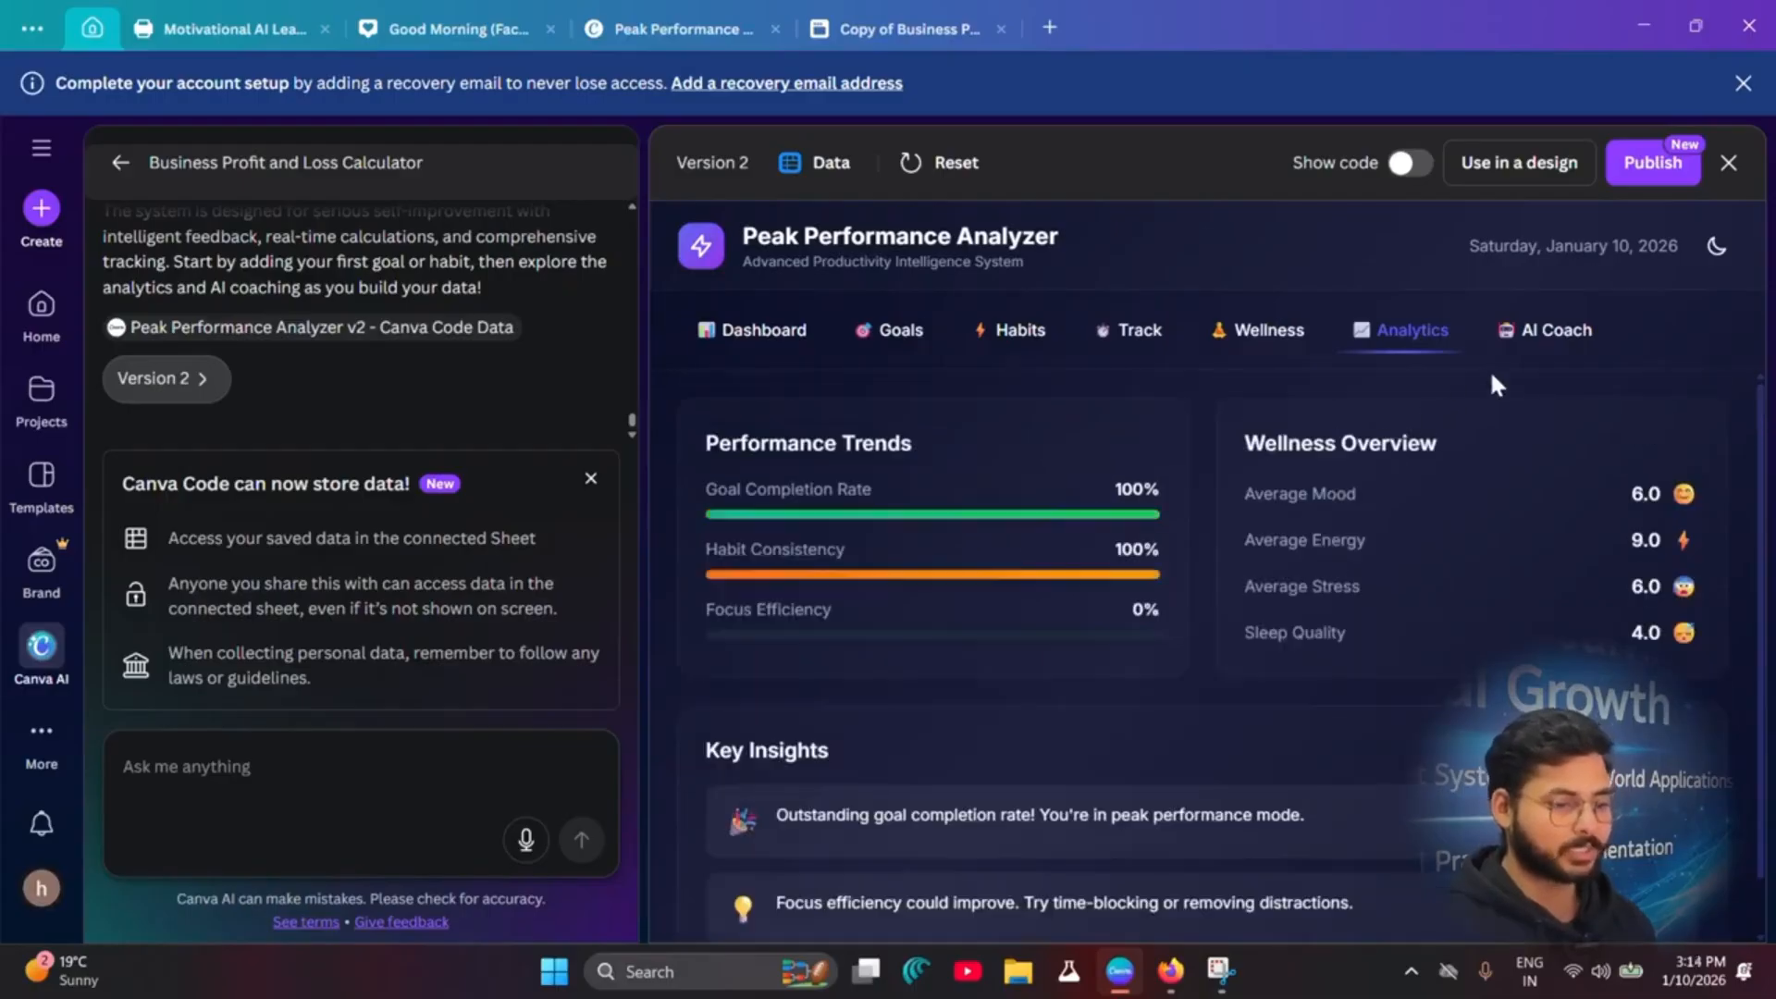
{"action": "left_click", "coordinate": [1540, 330]}
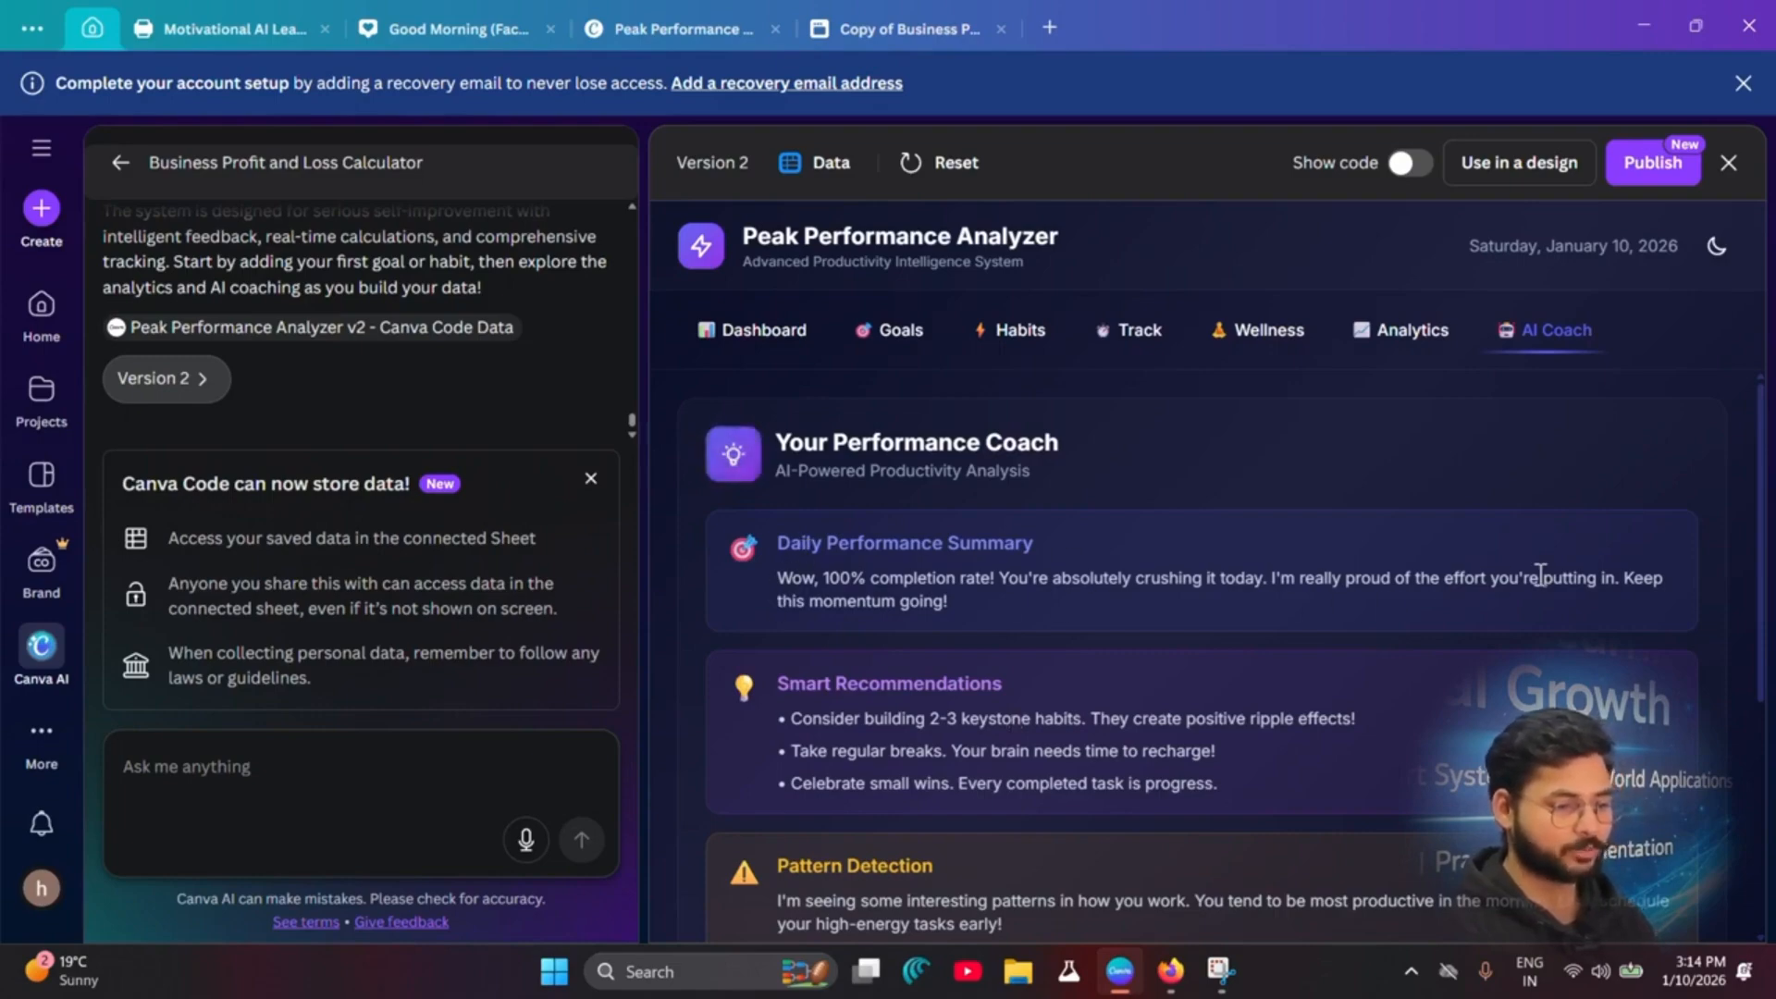
{"action": "scroll", "coordinate": [971, 665], "scroll_direction": "down", "scroll_amount": 1}
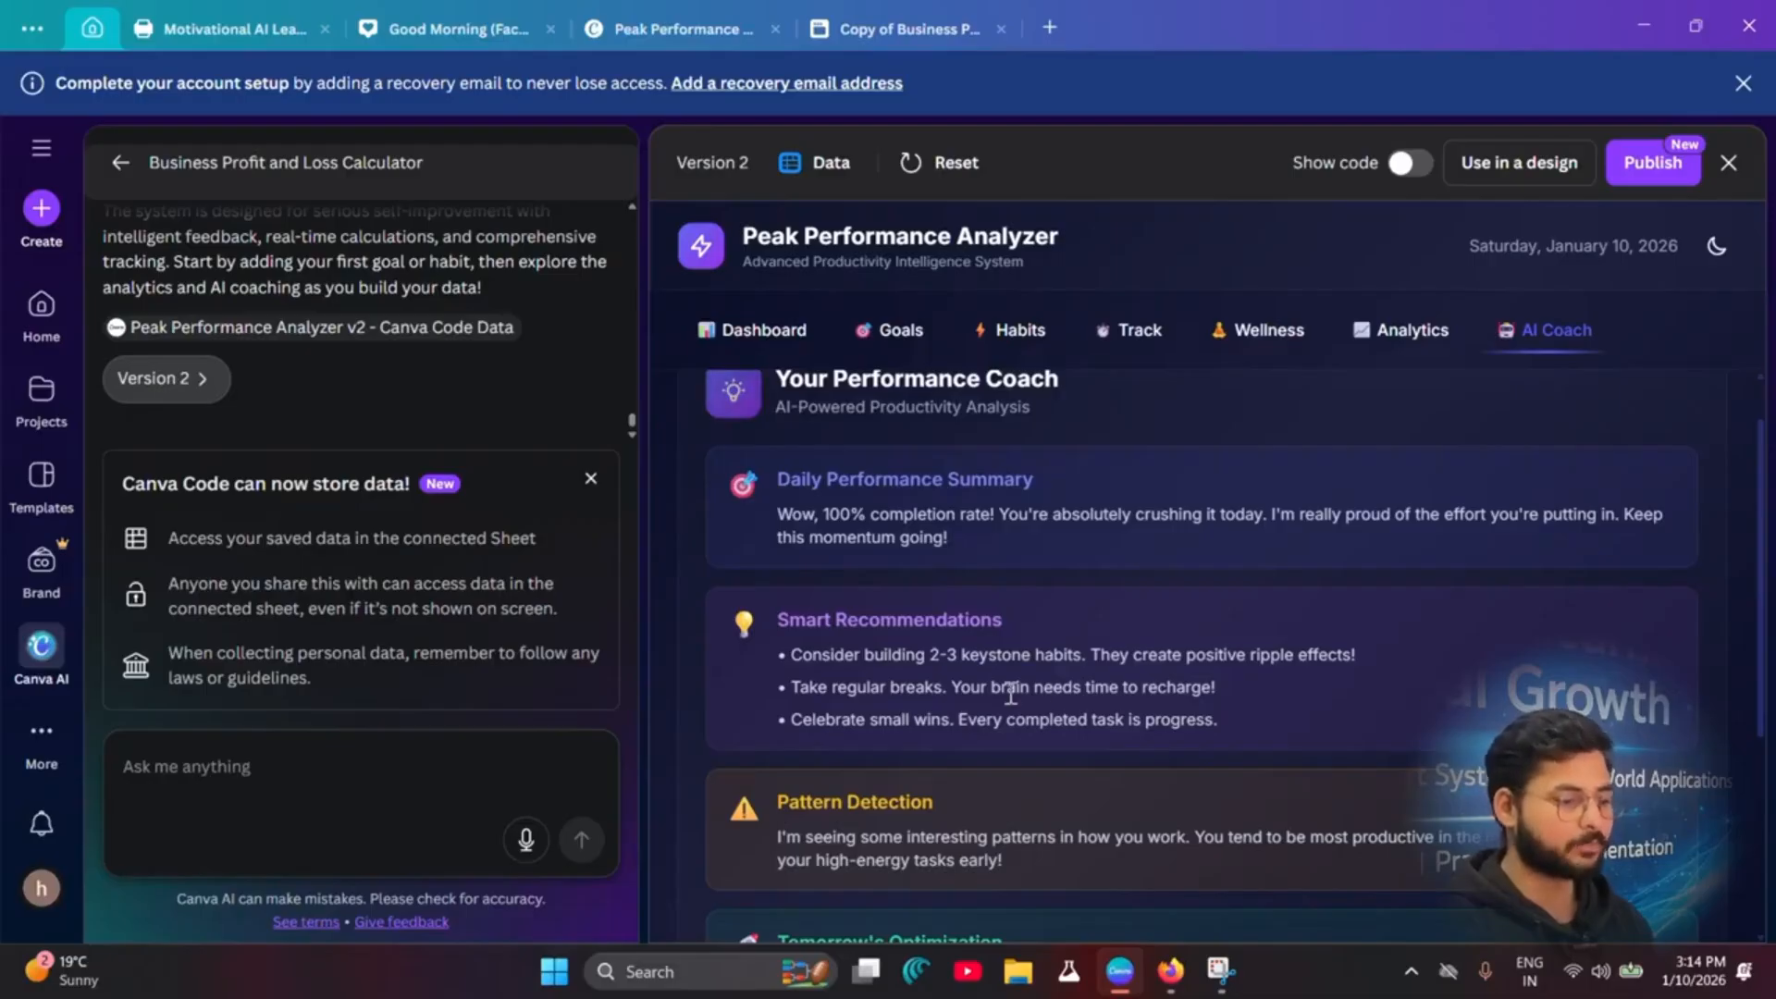
{"action": "scroll", "coordinate": [1114, 712], "scroll_direction": "down", "scroll_amount": 3}
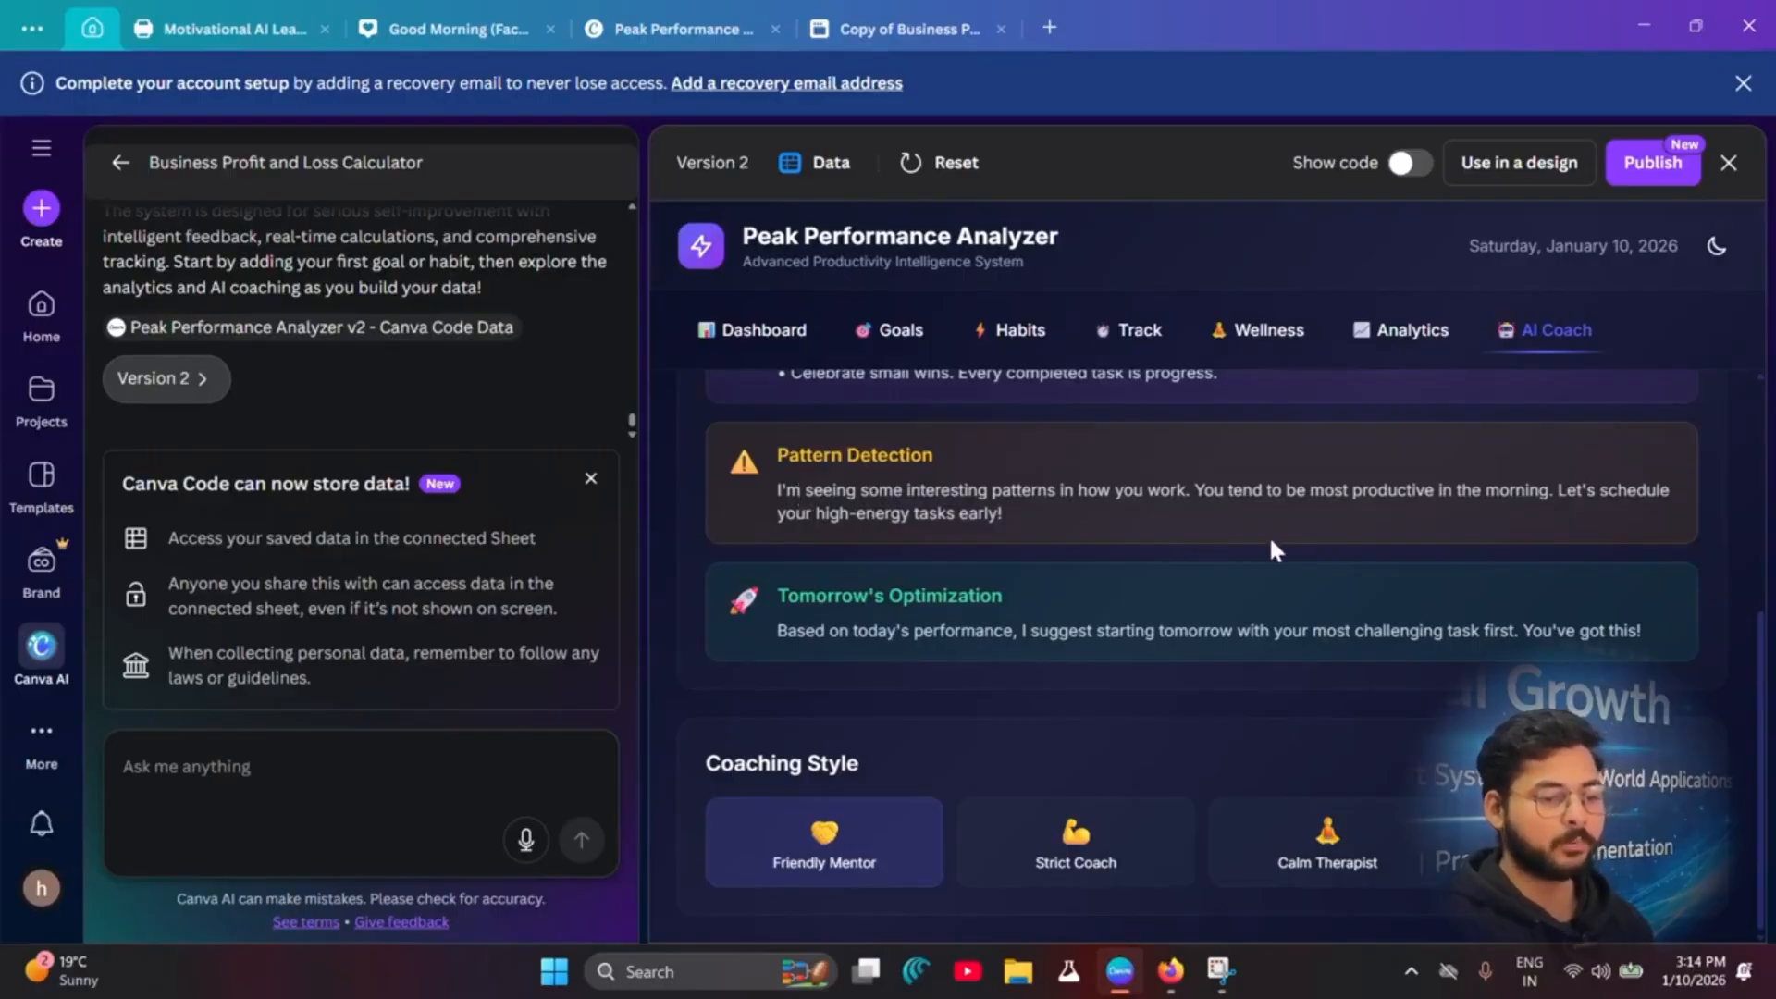
Step: Try the Strict Coach and Calm Therapist coaching styles and compare how the AI Coach's advice changes
{"action": "left_click", "coordinate": [1075, 837]}
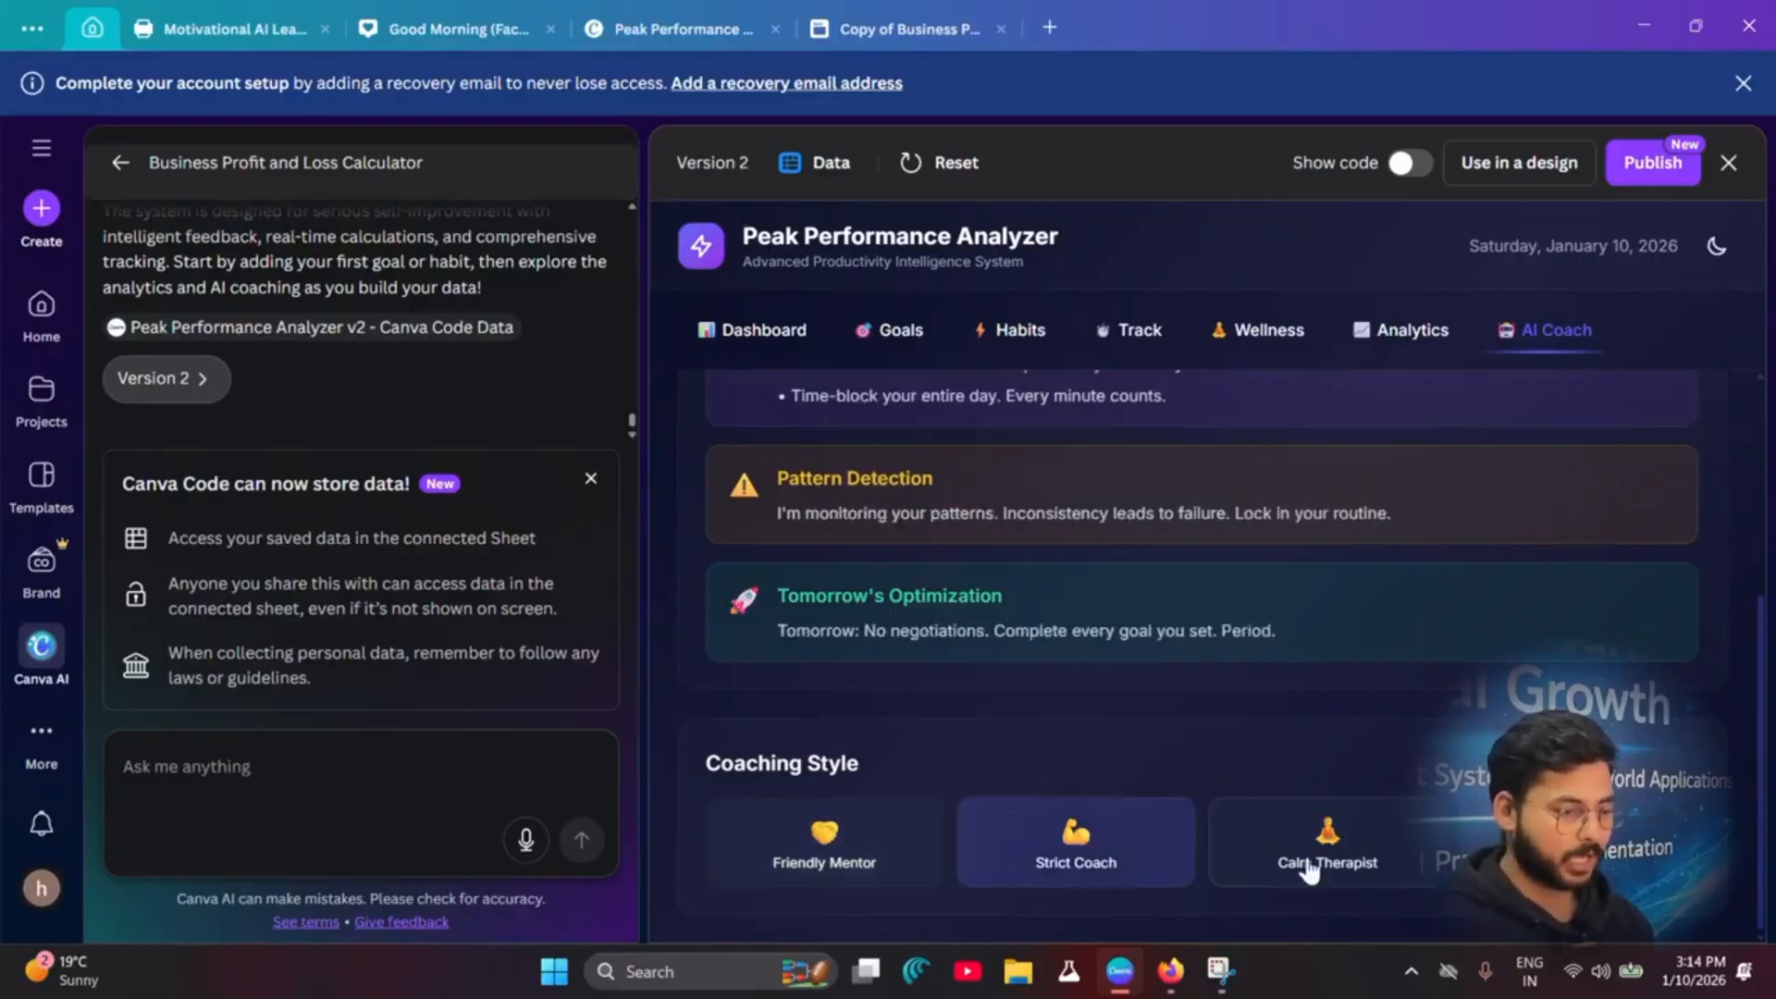
{"action": "scroll", "coordinate": [867, 832], "scroll_direction": "up", "scroll_amount": 4}
{"action": "scroll", "coordinate": [868, 819], "scroll_direction": "down", "scroll_amount": 4}
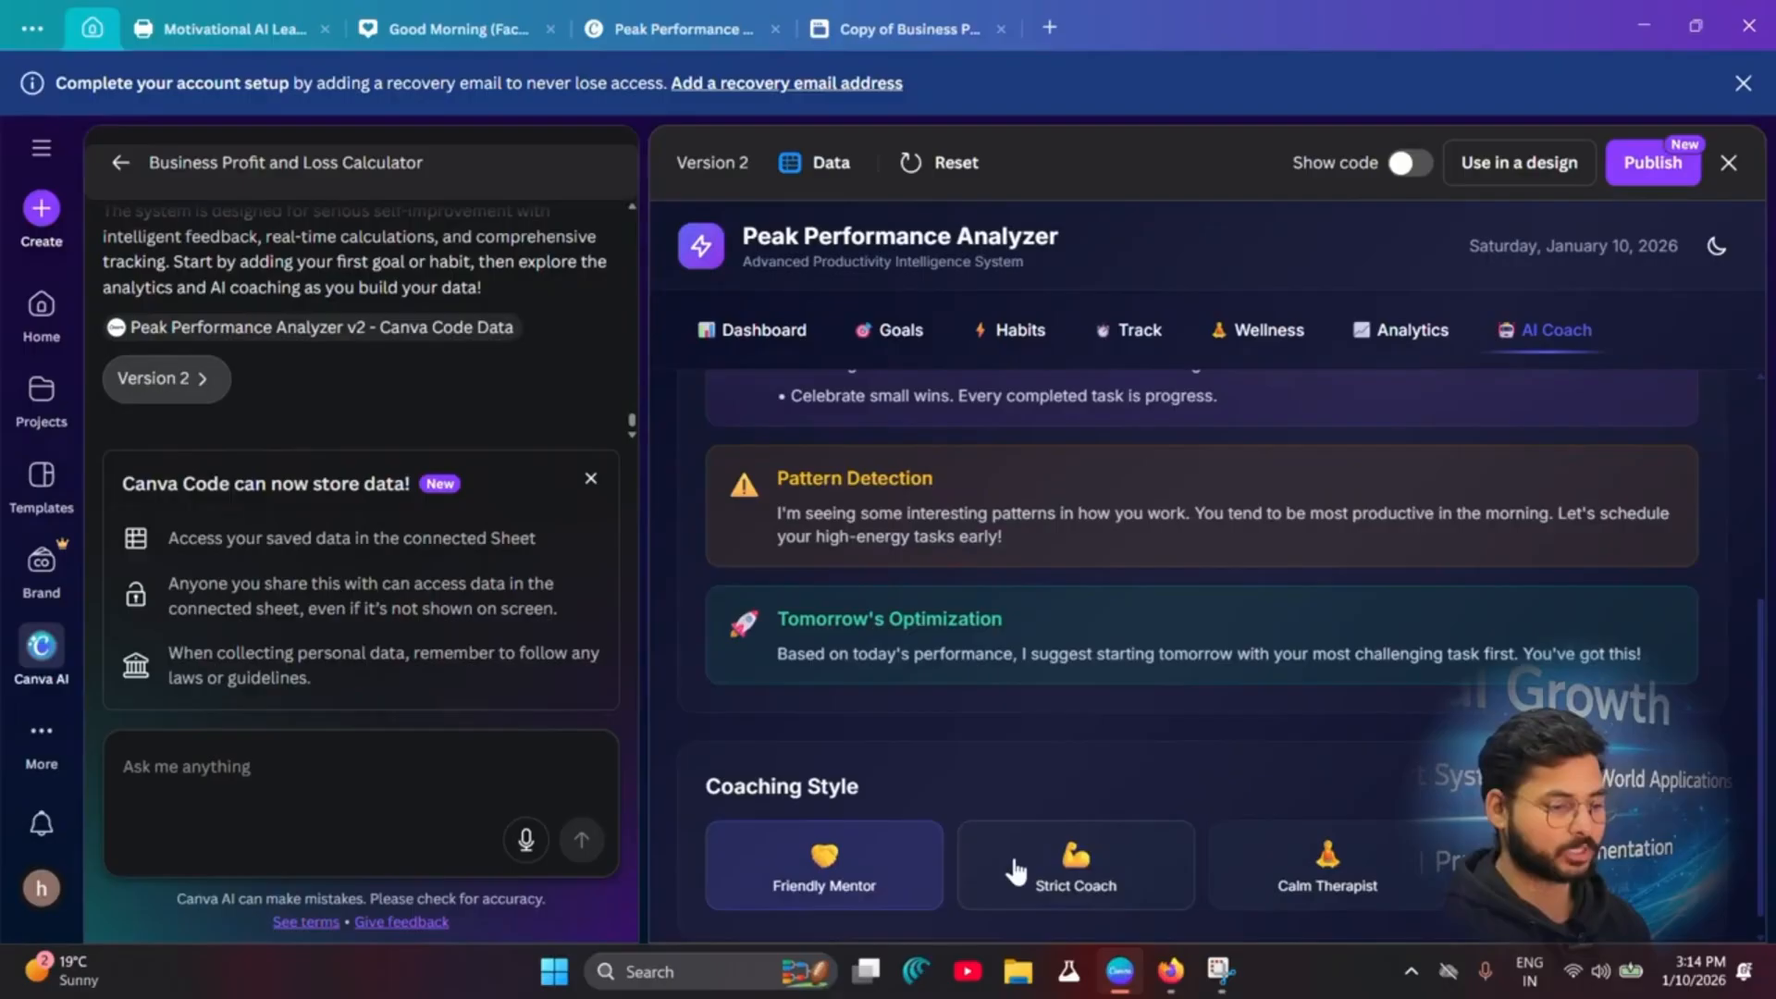
{"action": "left_click", "coordinate": [1129, 879]}
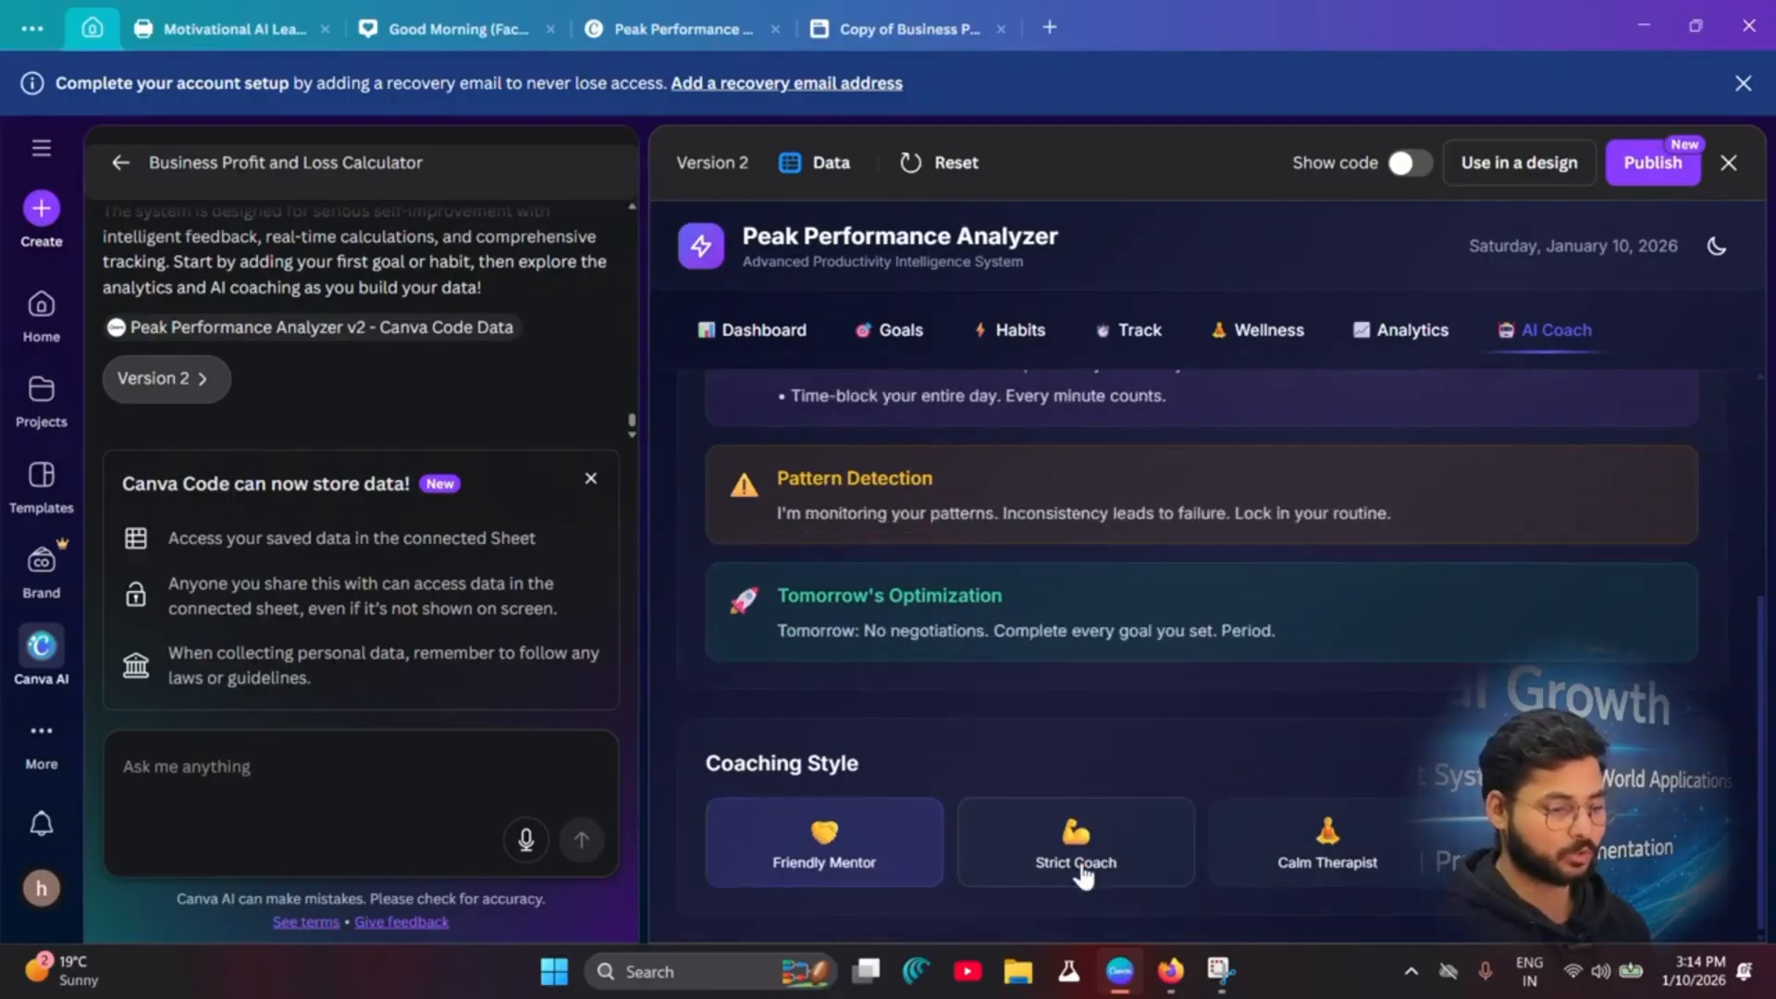
{"action": "left_click", "coordinate": [1365, 886]}
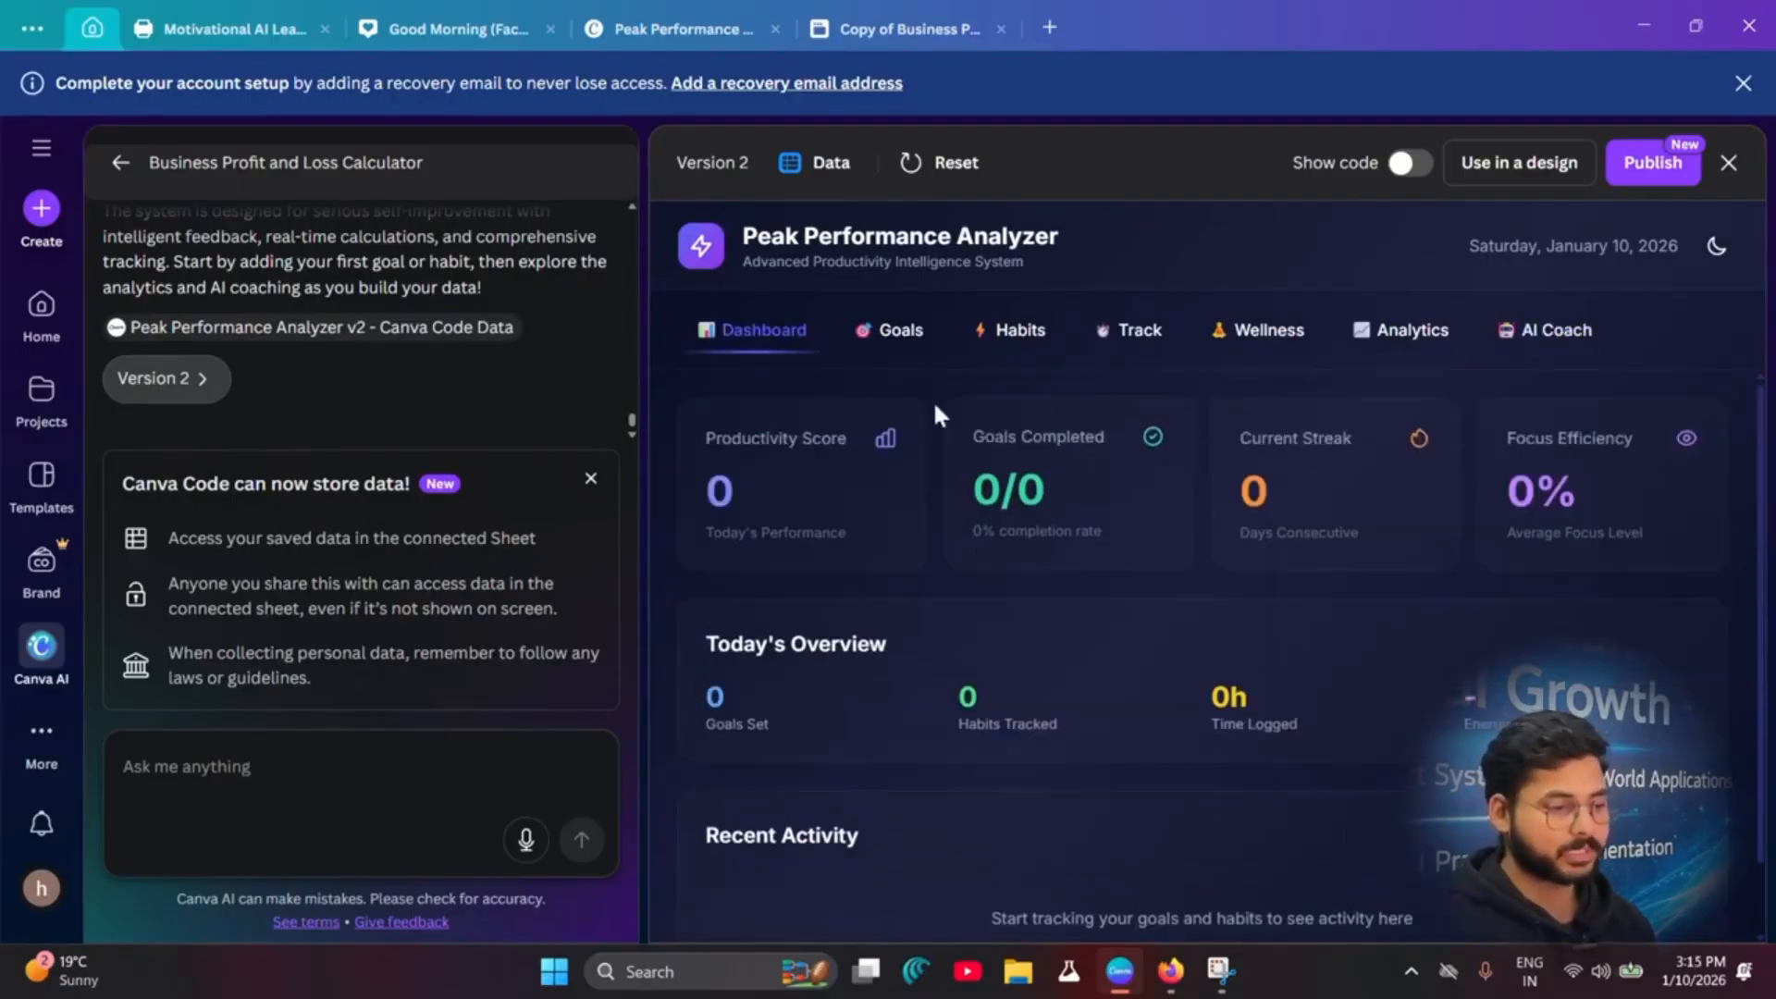
Step: Look through the app's Goals, Habits, Track, Dashboard, AI Coach and Analytics sections and check its connected data sheet
{"action": "left_click", "coordinate": [896, 331]}
{"action": "left_click", "coordinate": [1015, 331]}
{"action": "left_click", "coordinate": [1138, 330]}
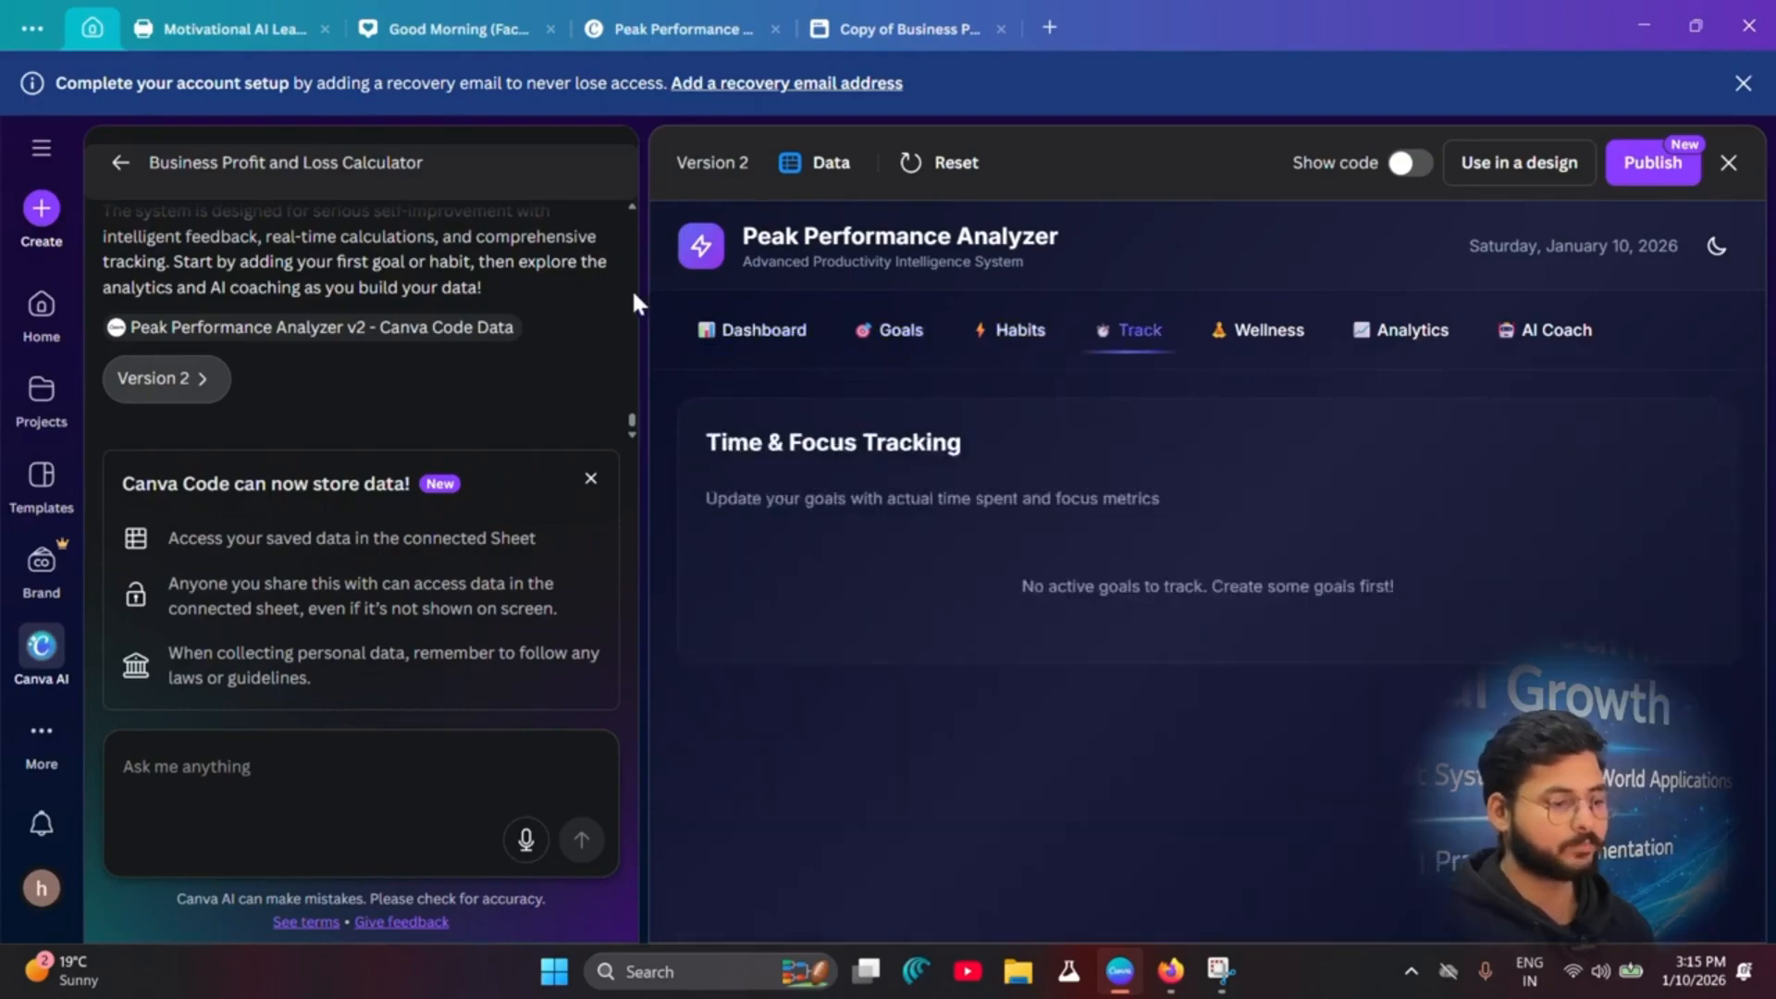
{"action": "left_click", "coordinate": [745, 335]}
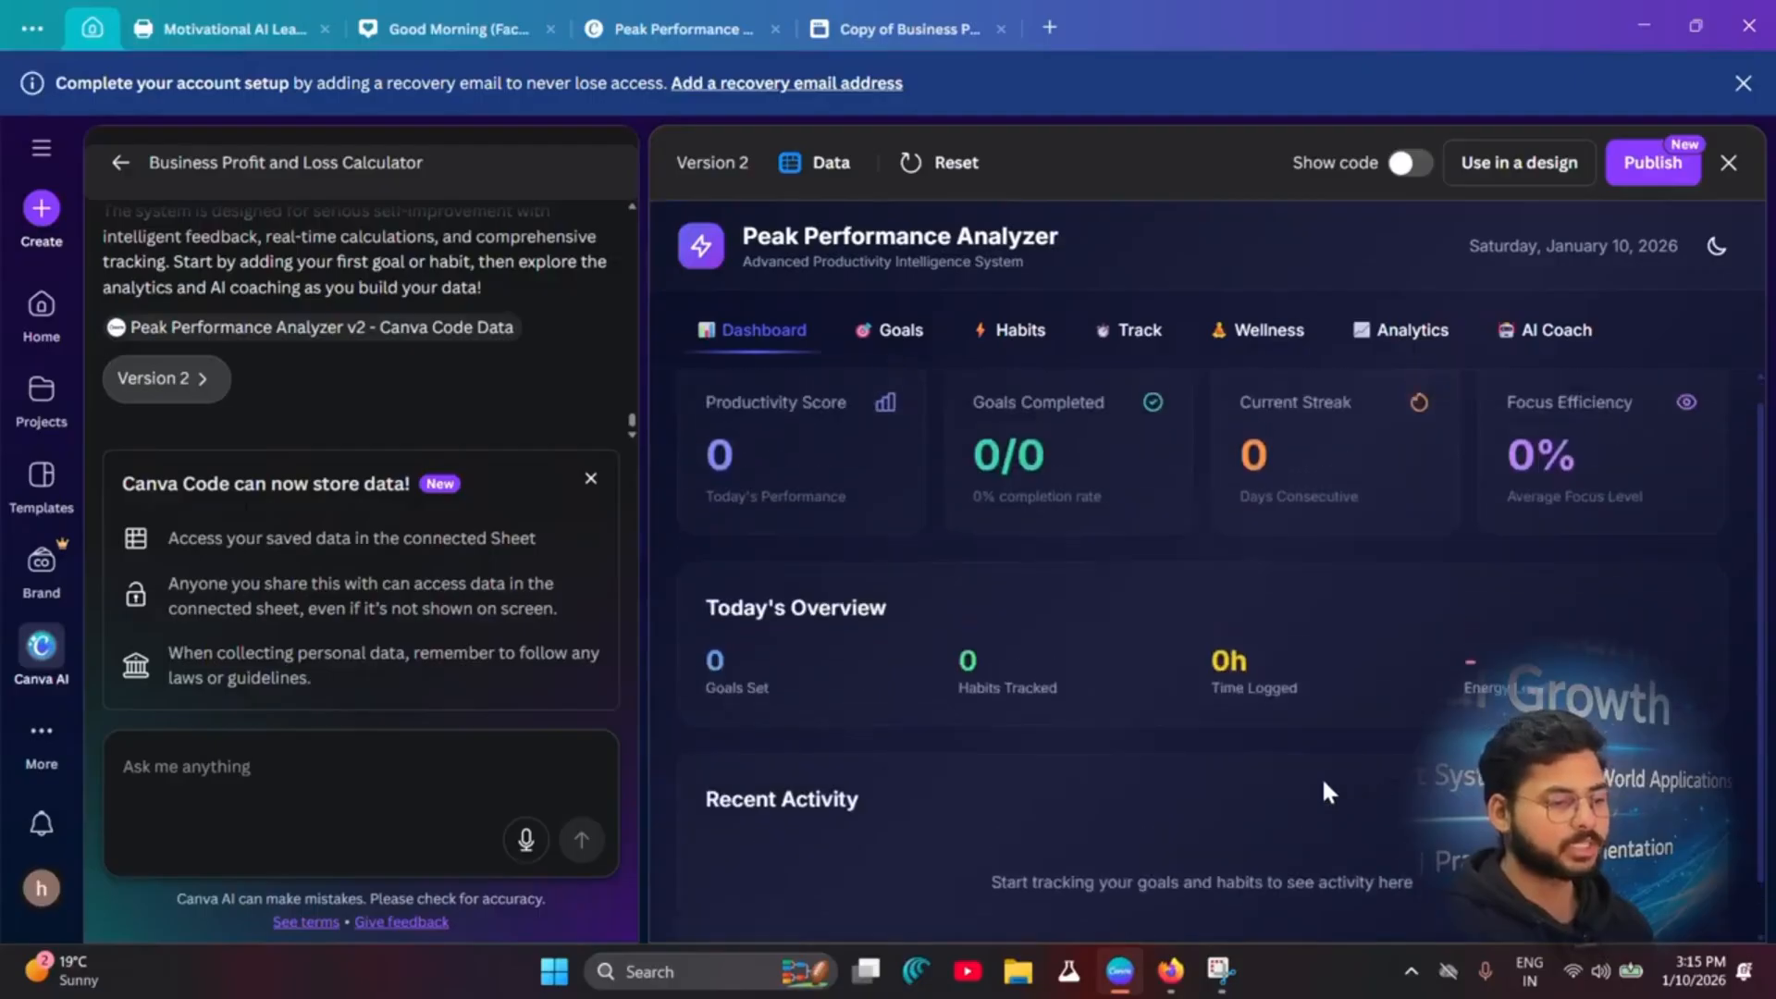
{"action": "left_click", "coordinate": [861, 333]}
{"action": "left_click", "coordinate": [1555, 333]}
{"action": "left_click", "coordinate": [1401, 333]}
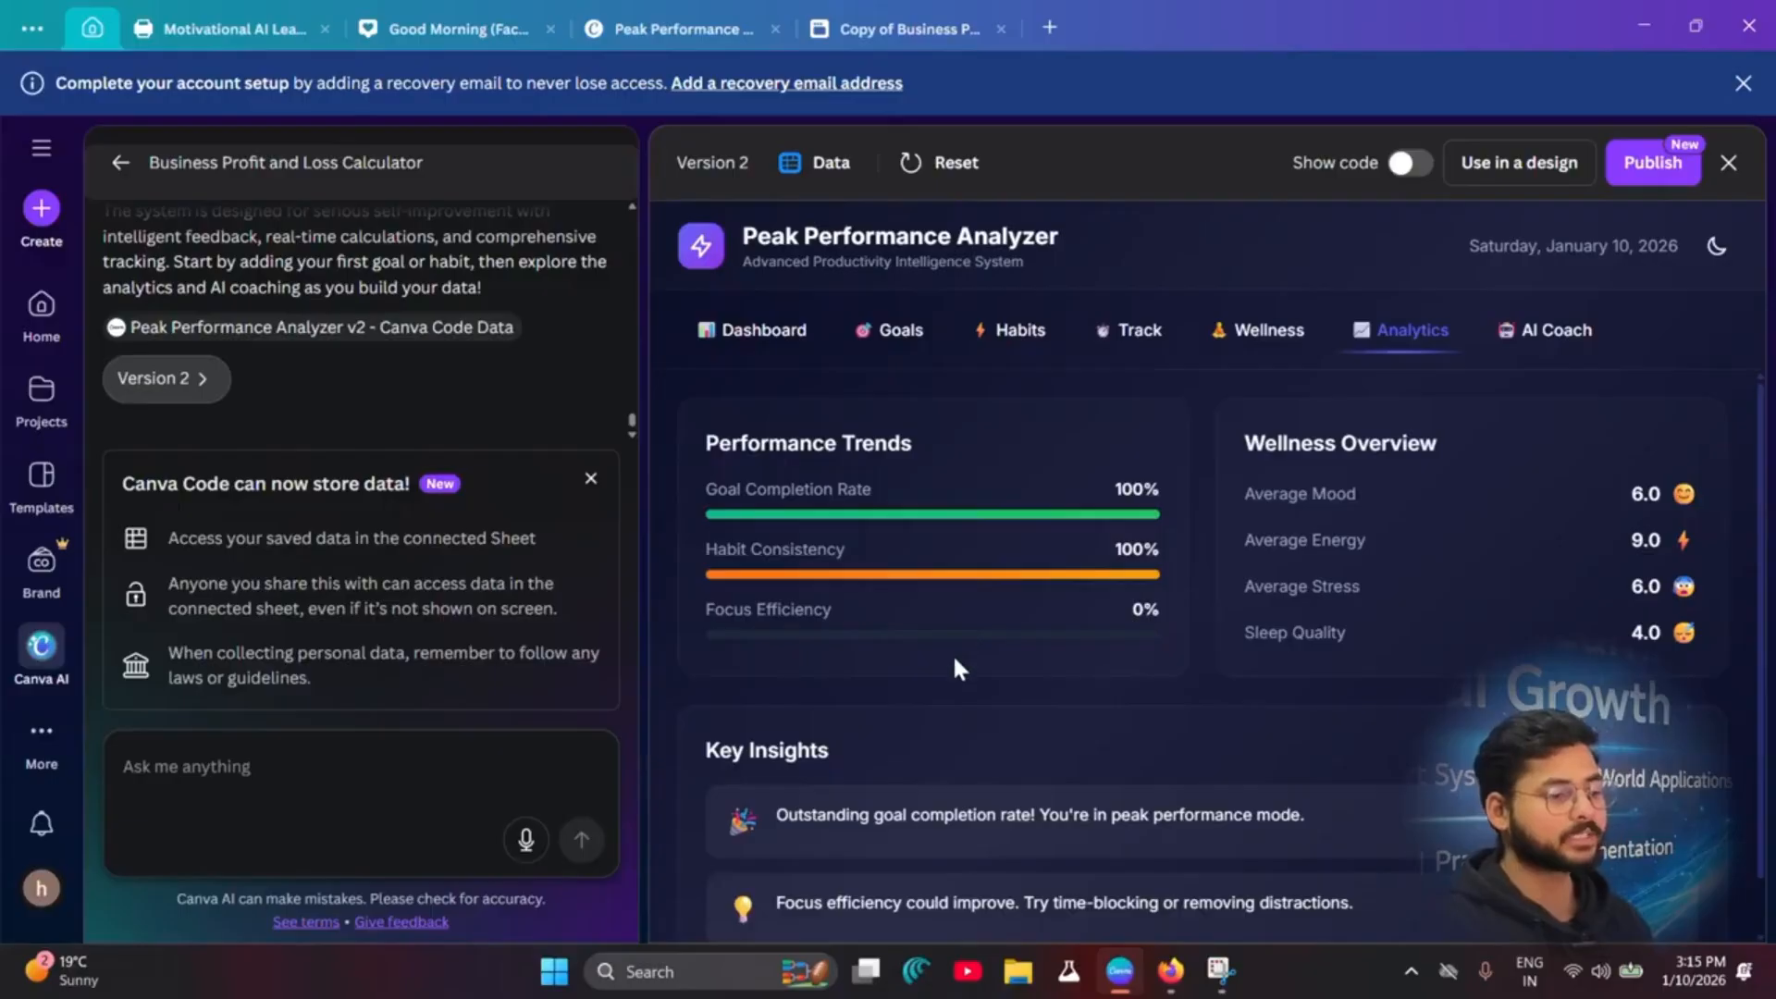
{"action": "left_click", "coordinate": [825, 171]}
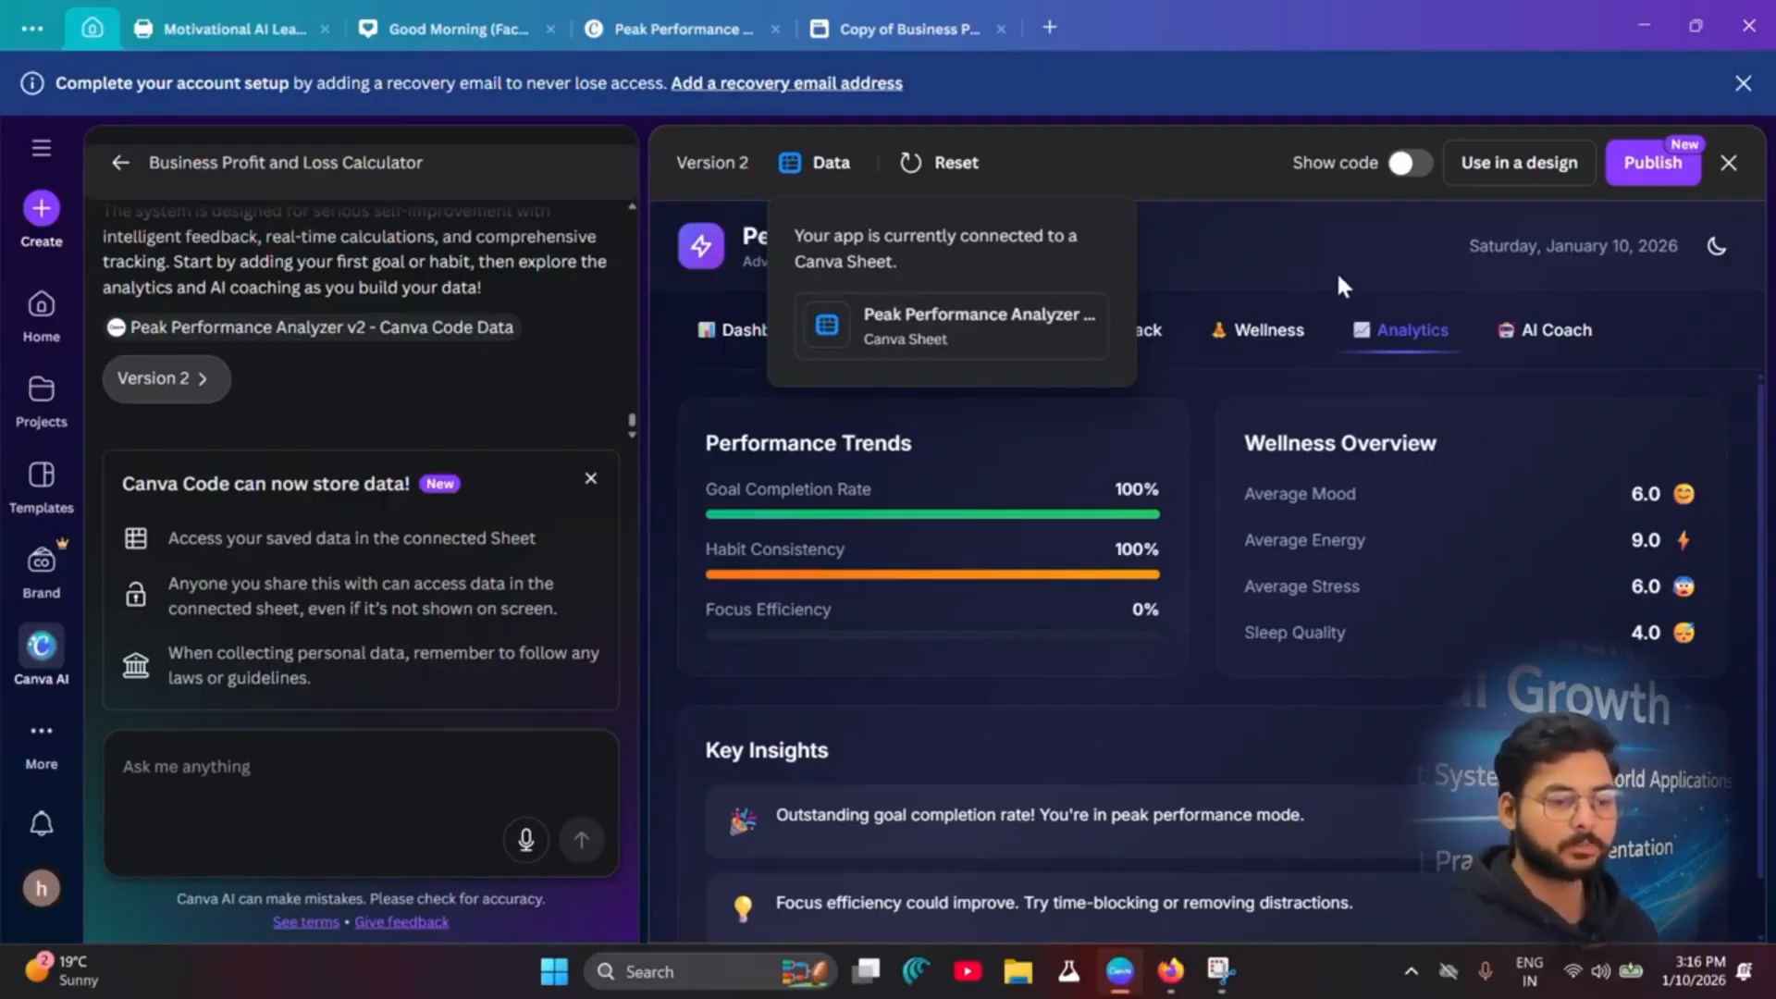
Step: Try to claim the free Canva domain "habit-tracker" for publishing the app, and close the domain dialog
{"action": "left_click", "coordinate": [1655, 166]}
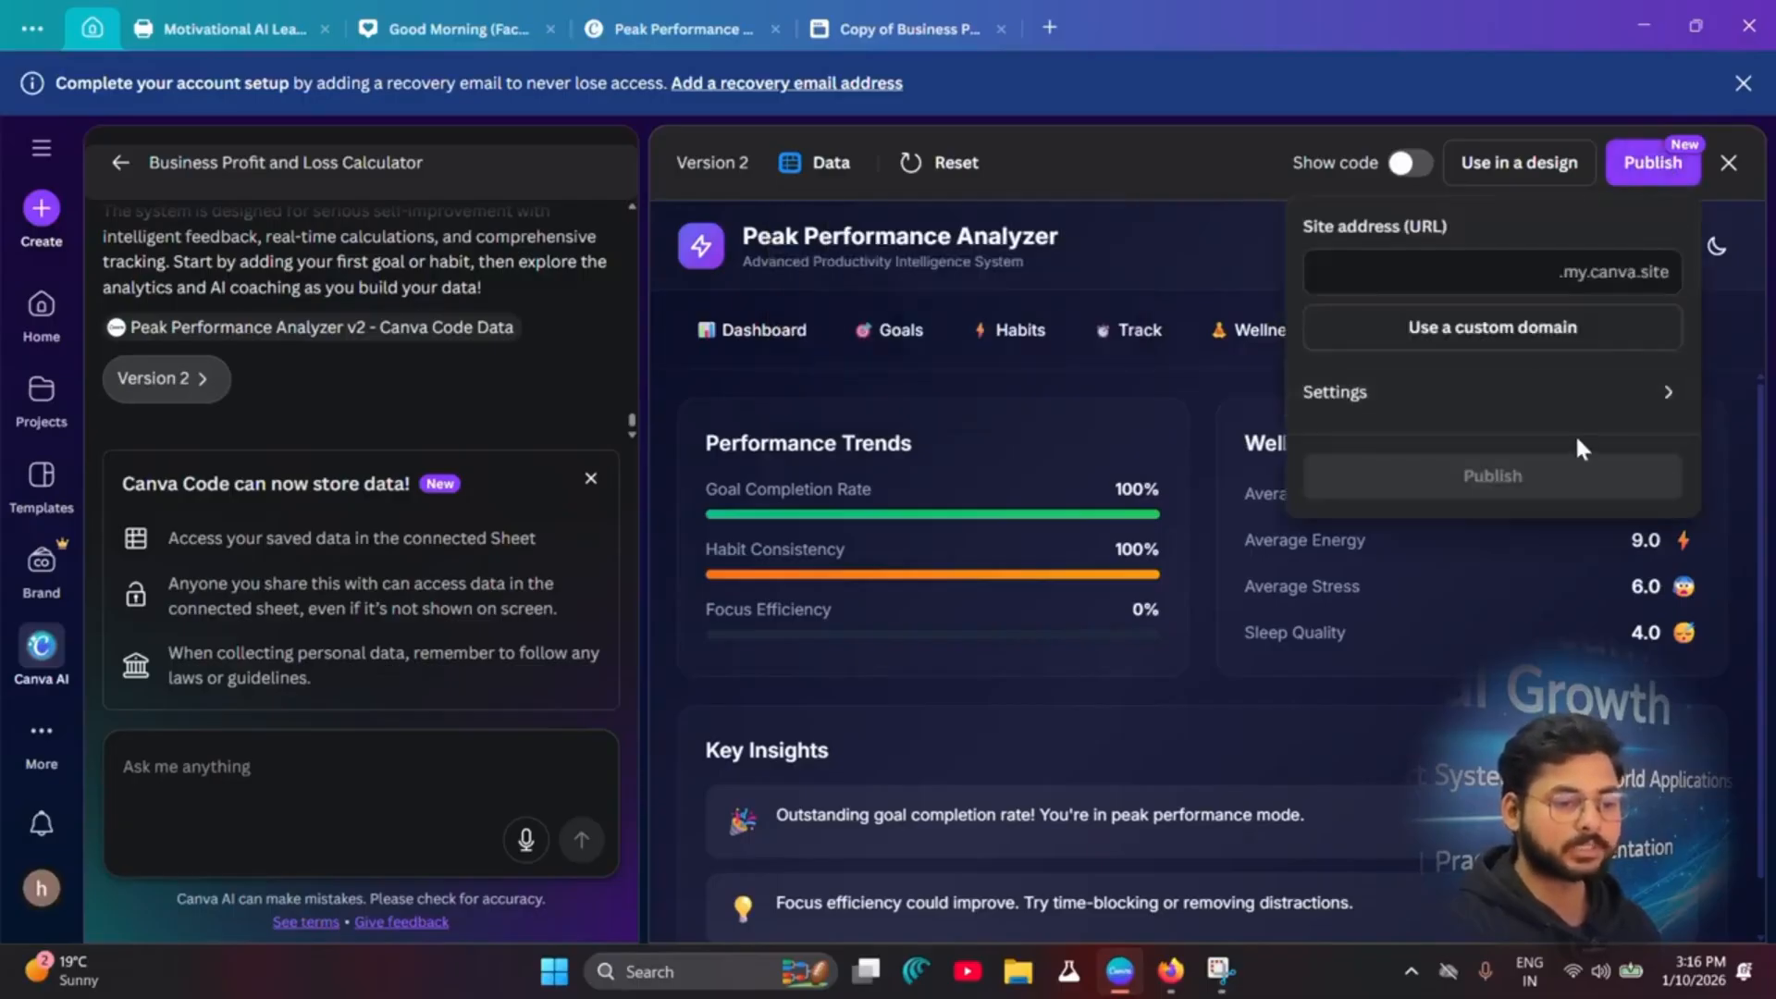
{"action": "left_click", "coordinate": [1521, 350]}
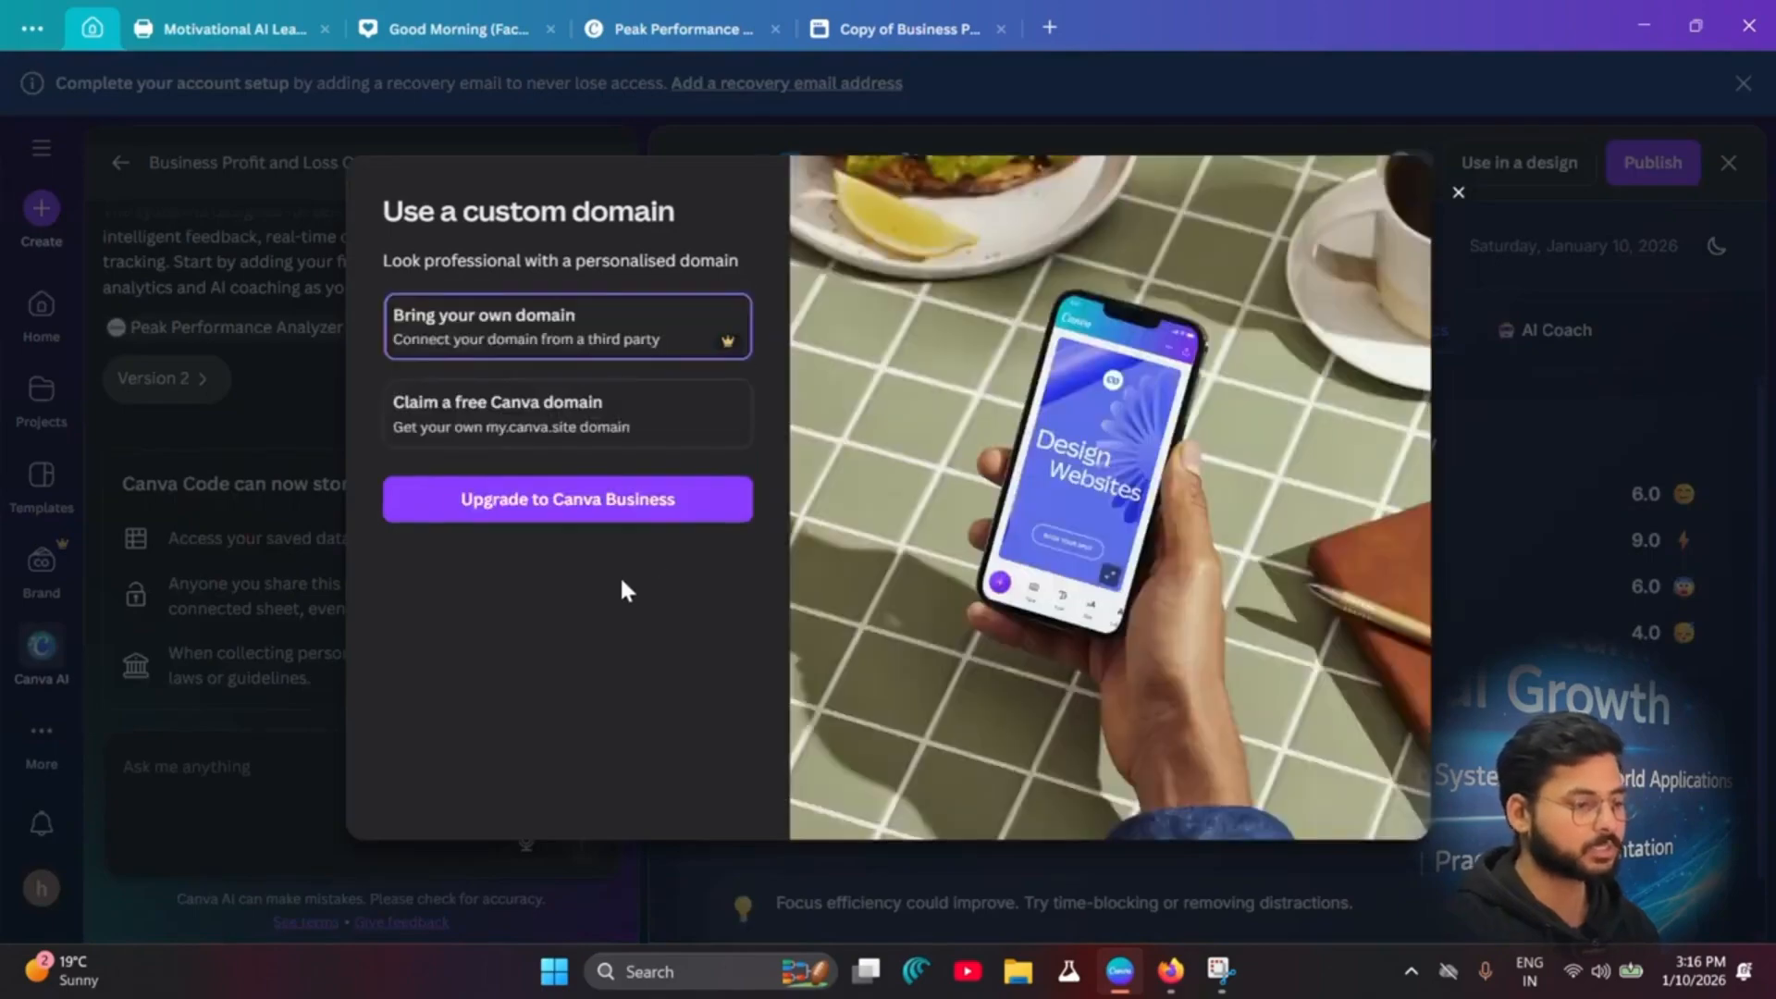
{"action": "left_click", "coordinate": [539, 430]}
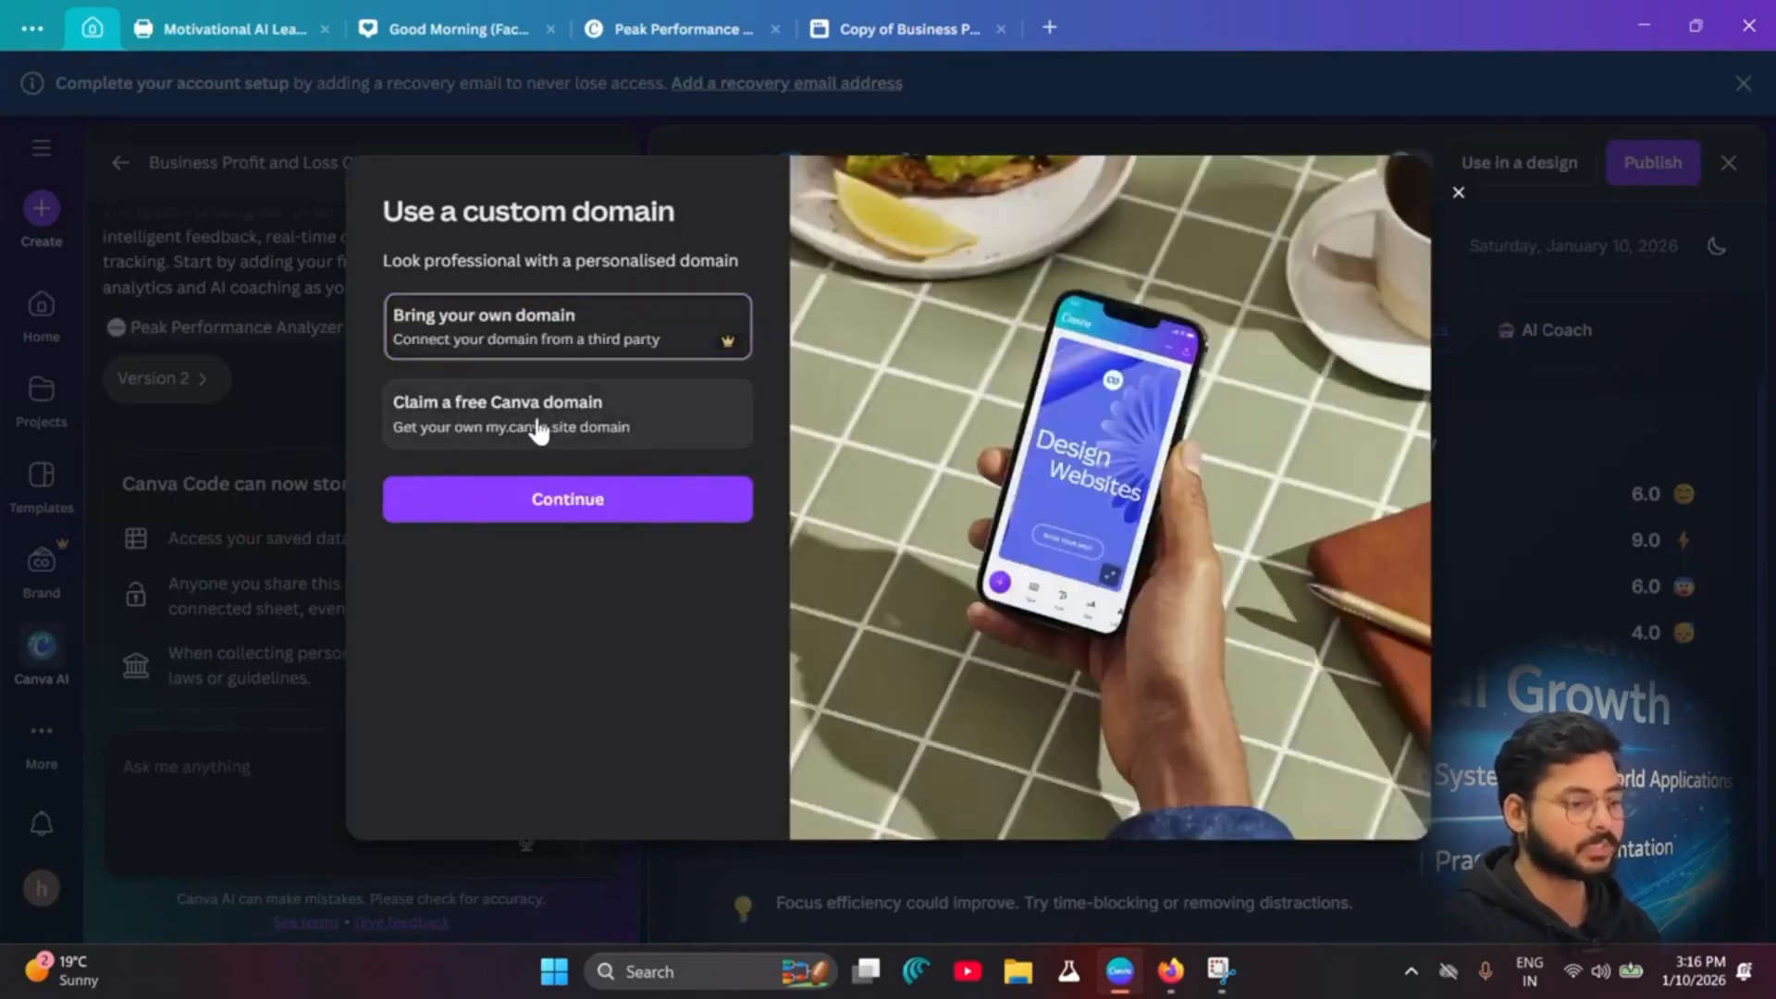
{"action": "left_click", "coordinate": [605, 521]}
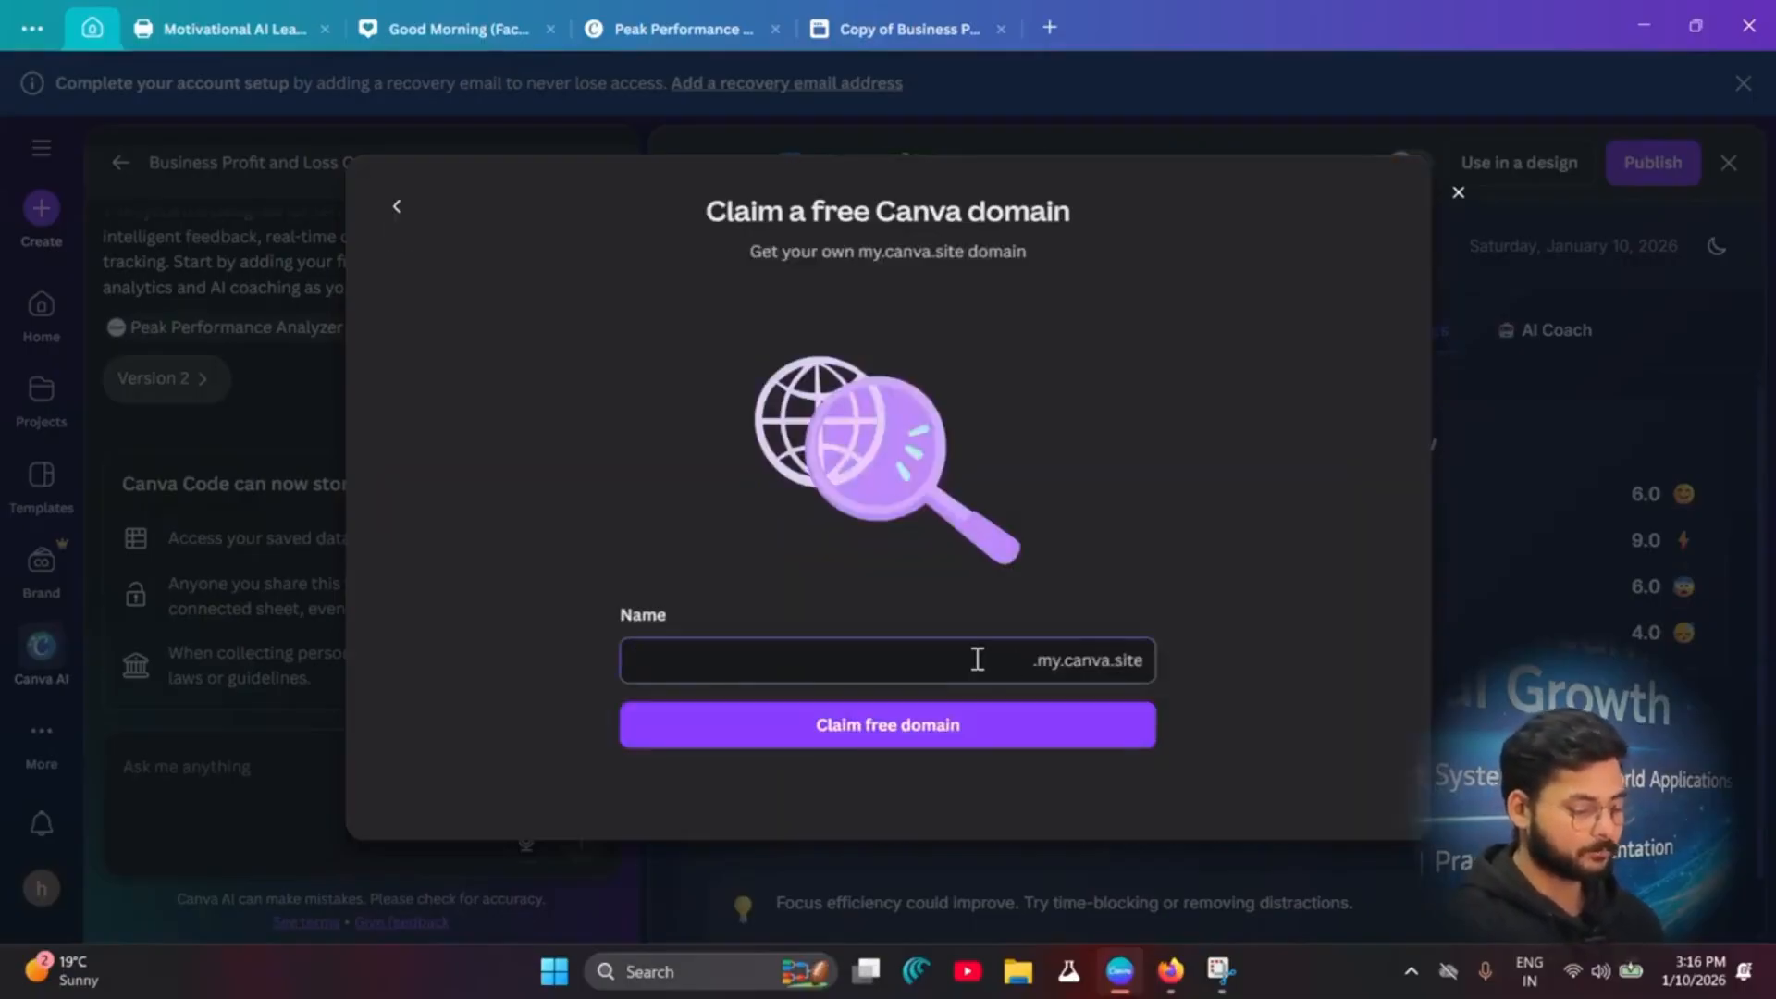
{"action": "type", "text": "habit-track"}
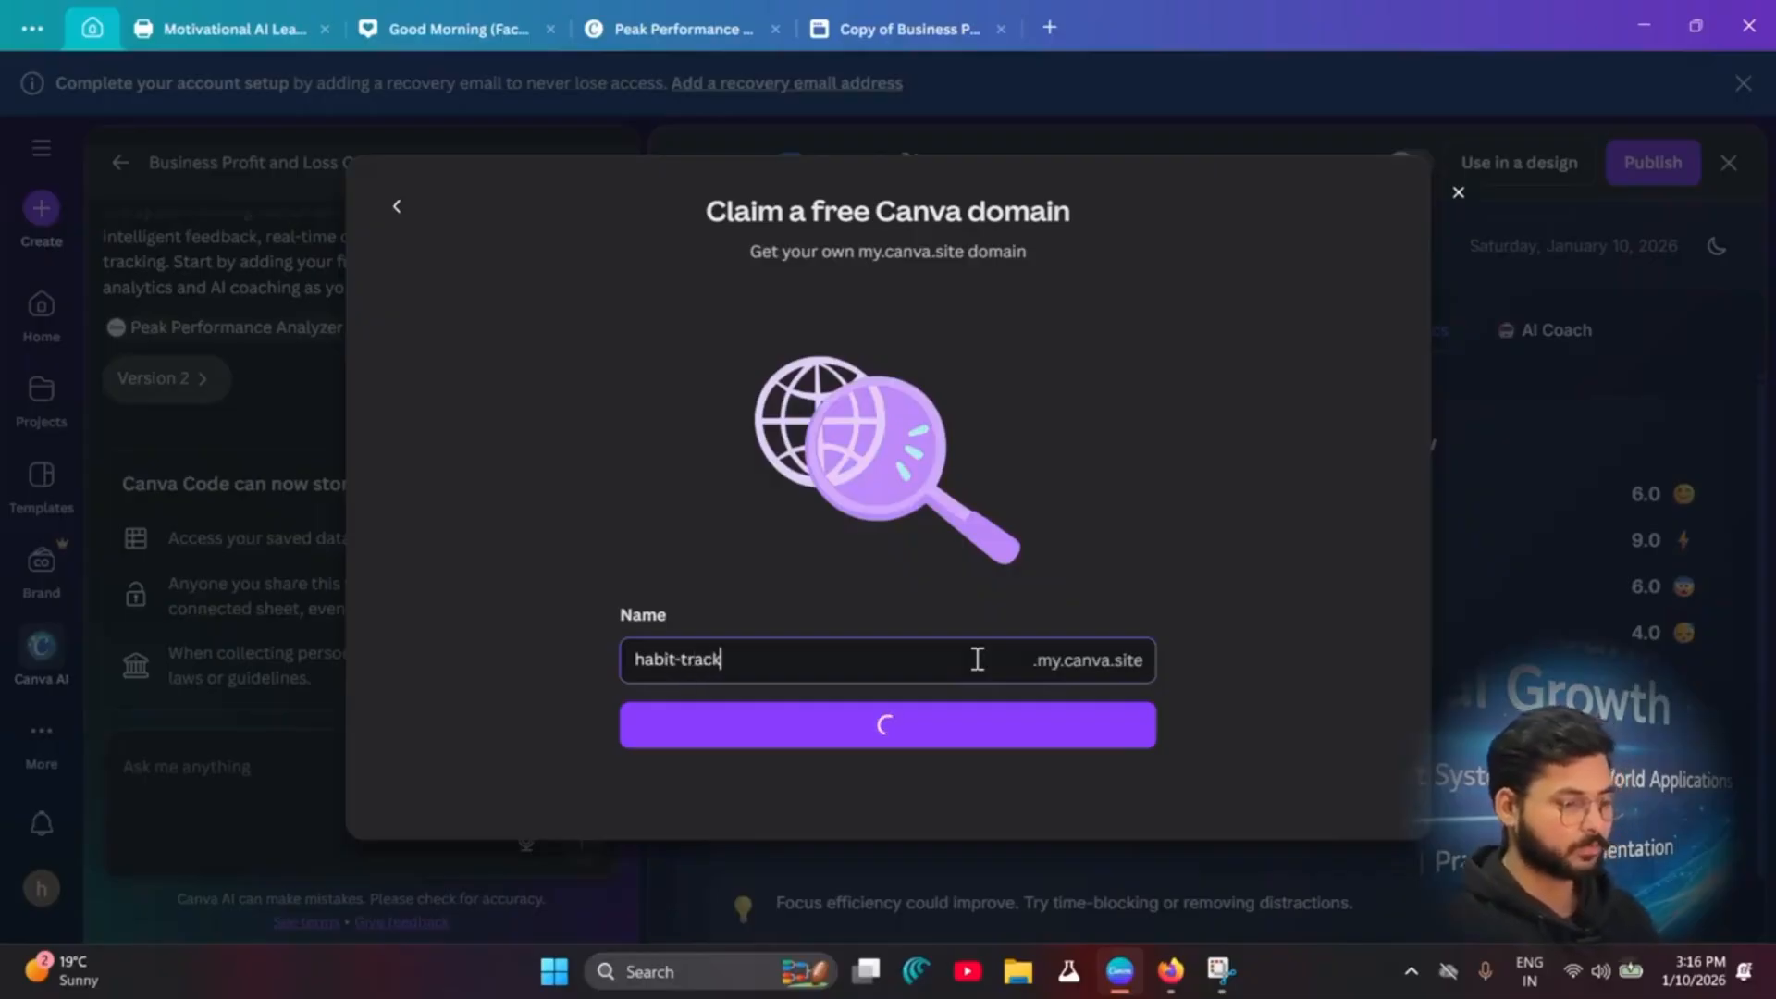
{"action": "type", "text": "er"}
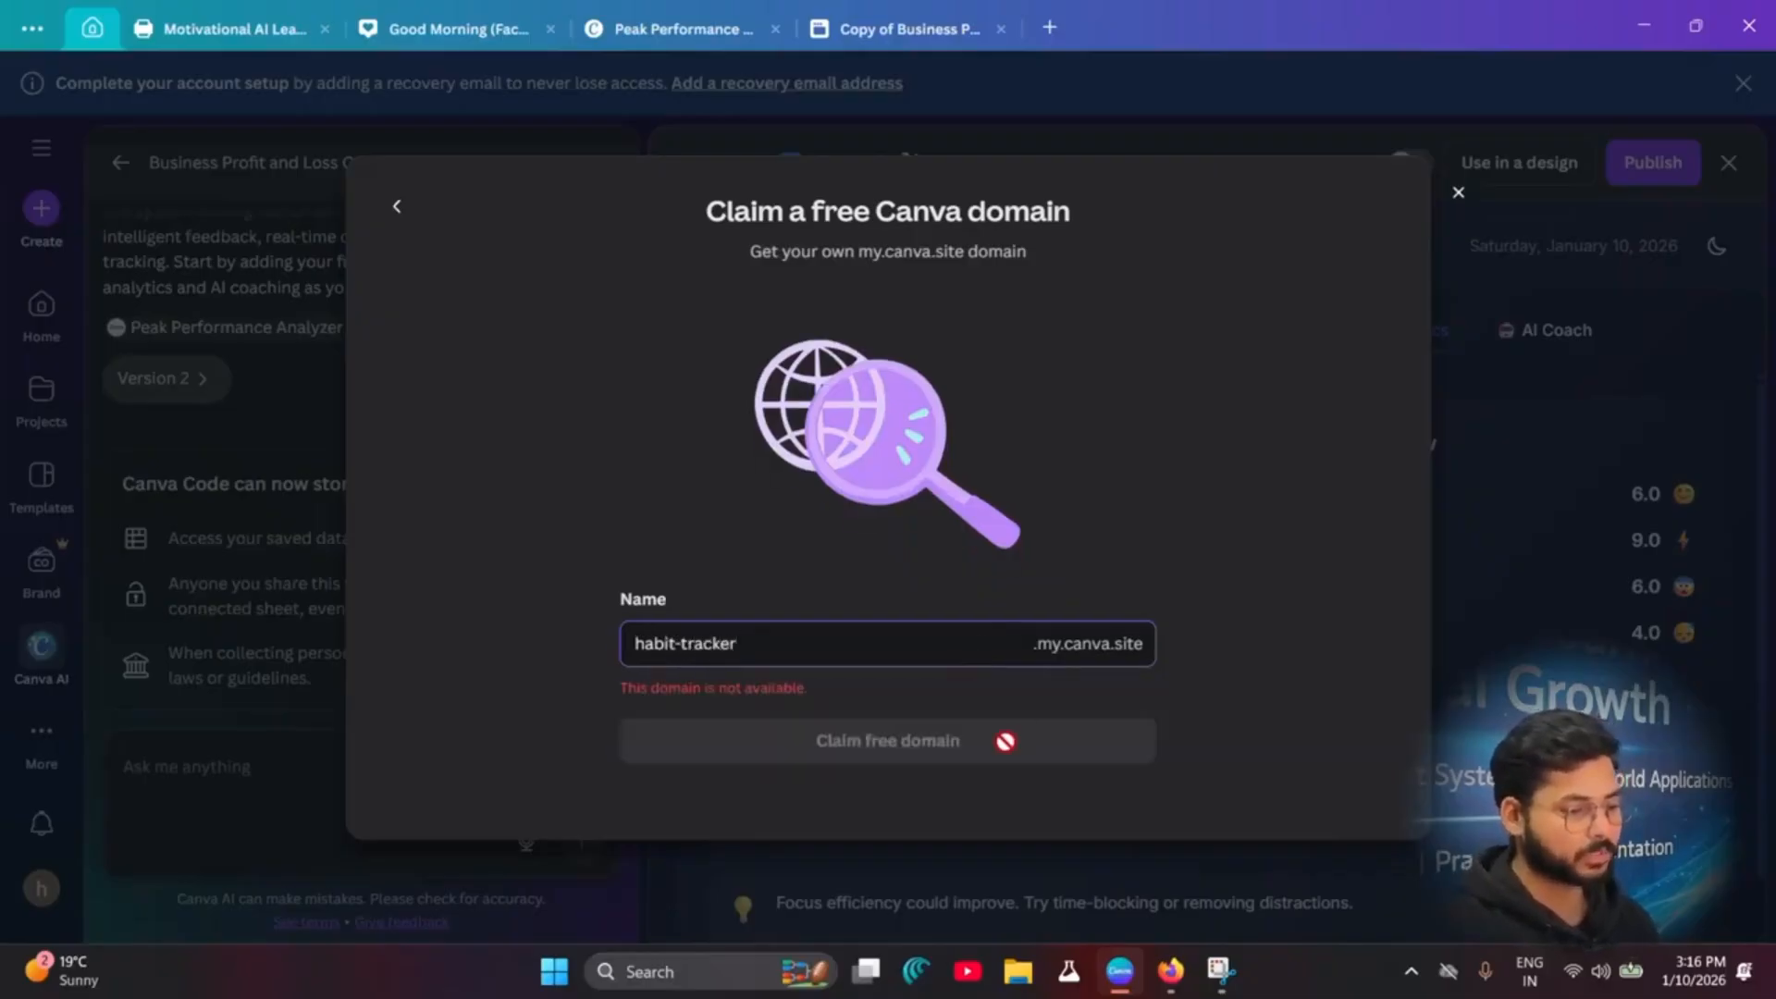
{"action": "left_click", "coordinate": [1459, 196]}
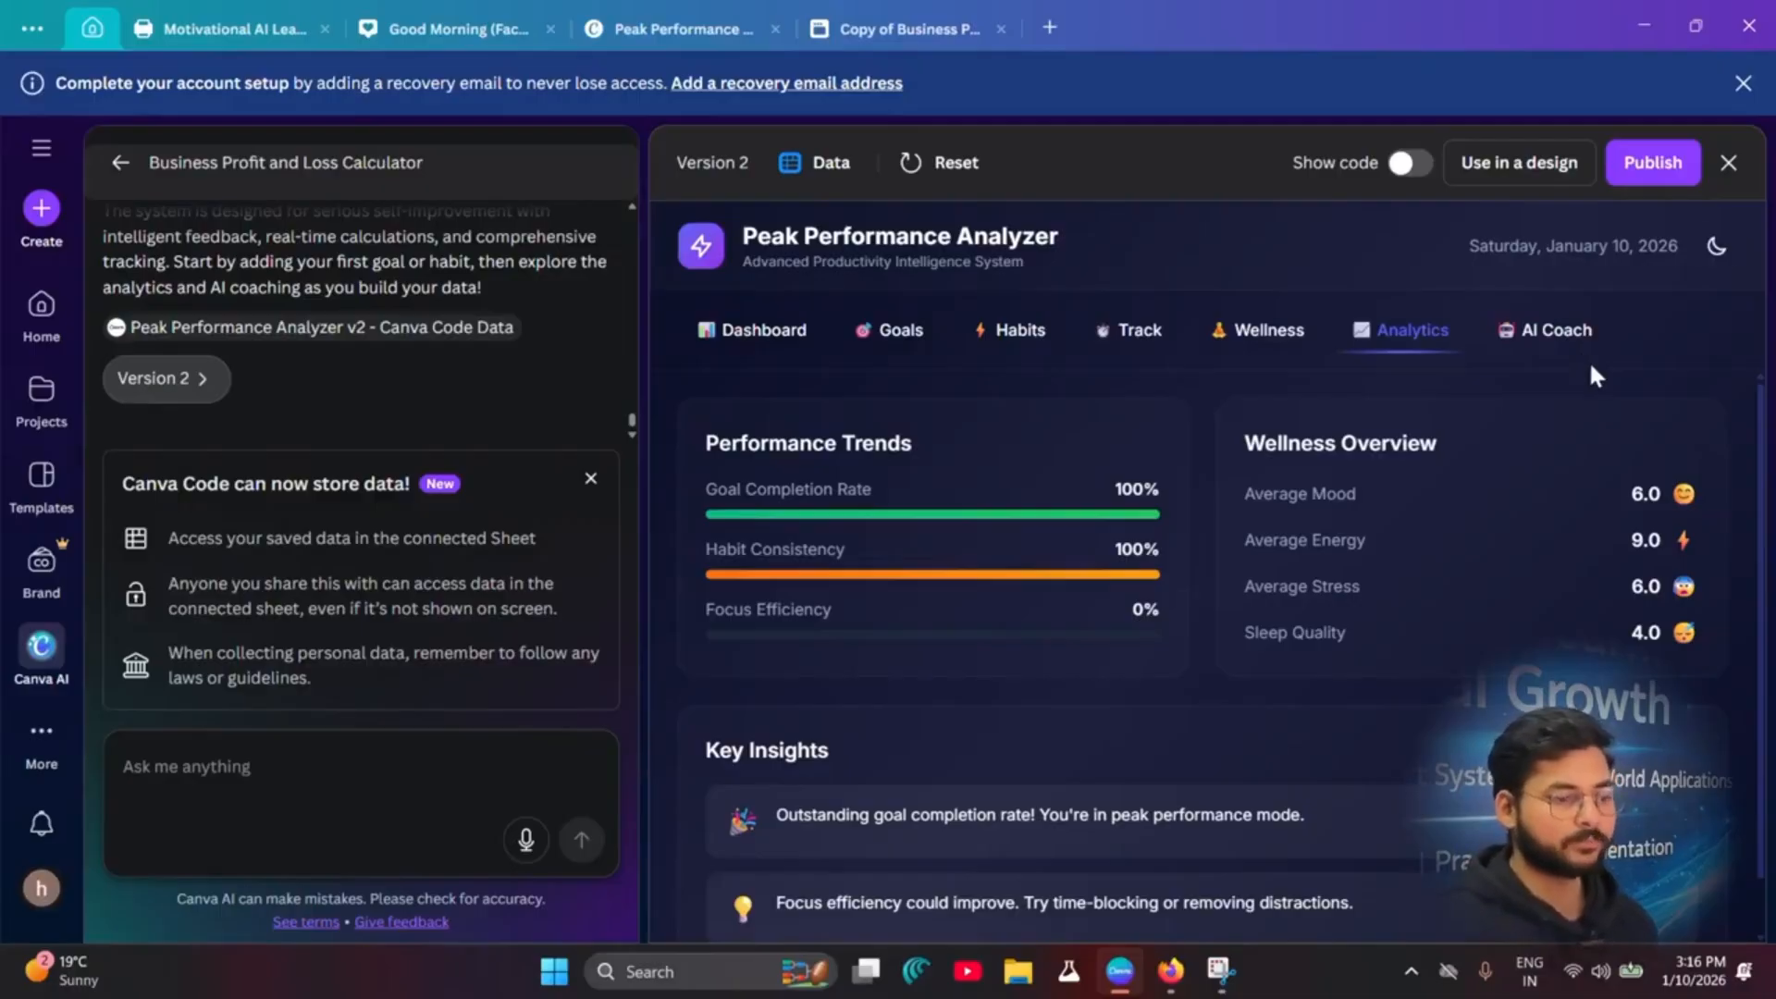
Step: Close the app preview and create a new 1080 × 1920 px Instagram Reel design, found by searching for "insta reel"
{"action": "left_click", "coordinate": [1728, 164]}
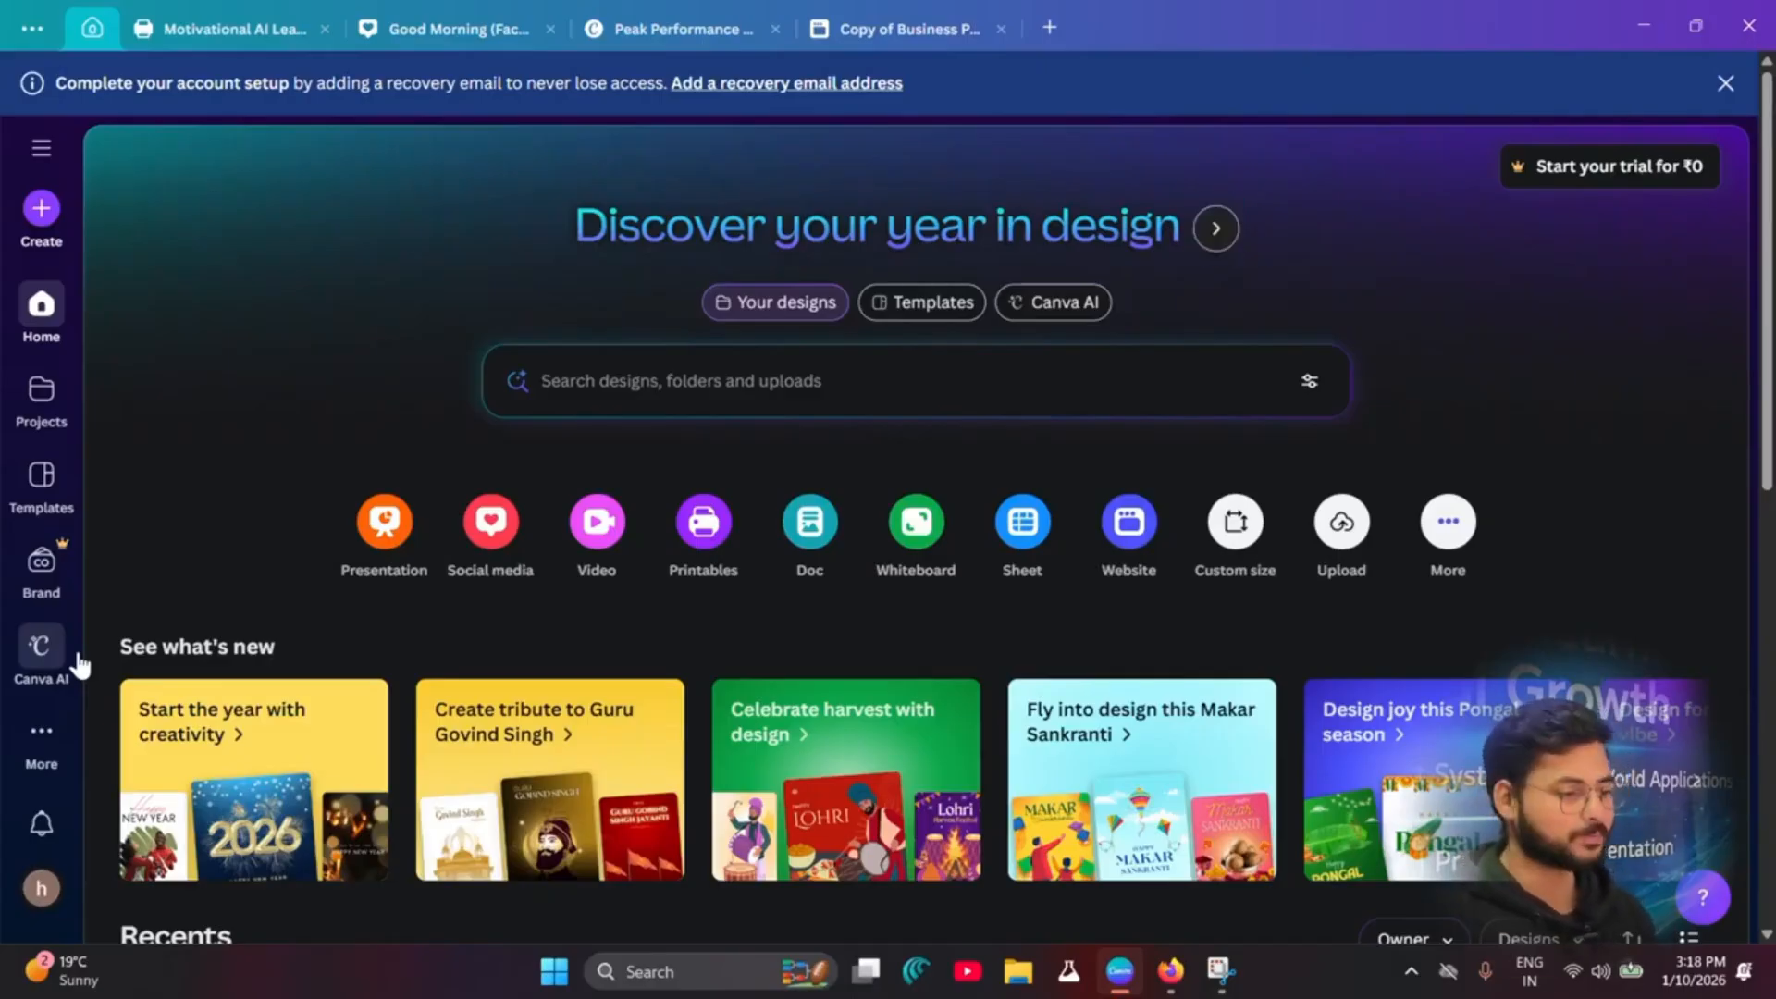
{"action": "left_click", "coordinate": [43, 211]}
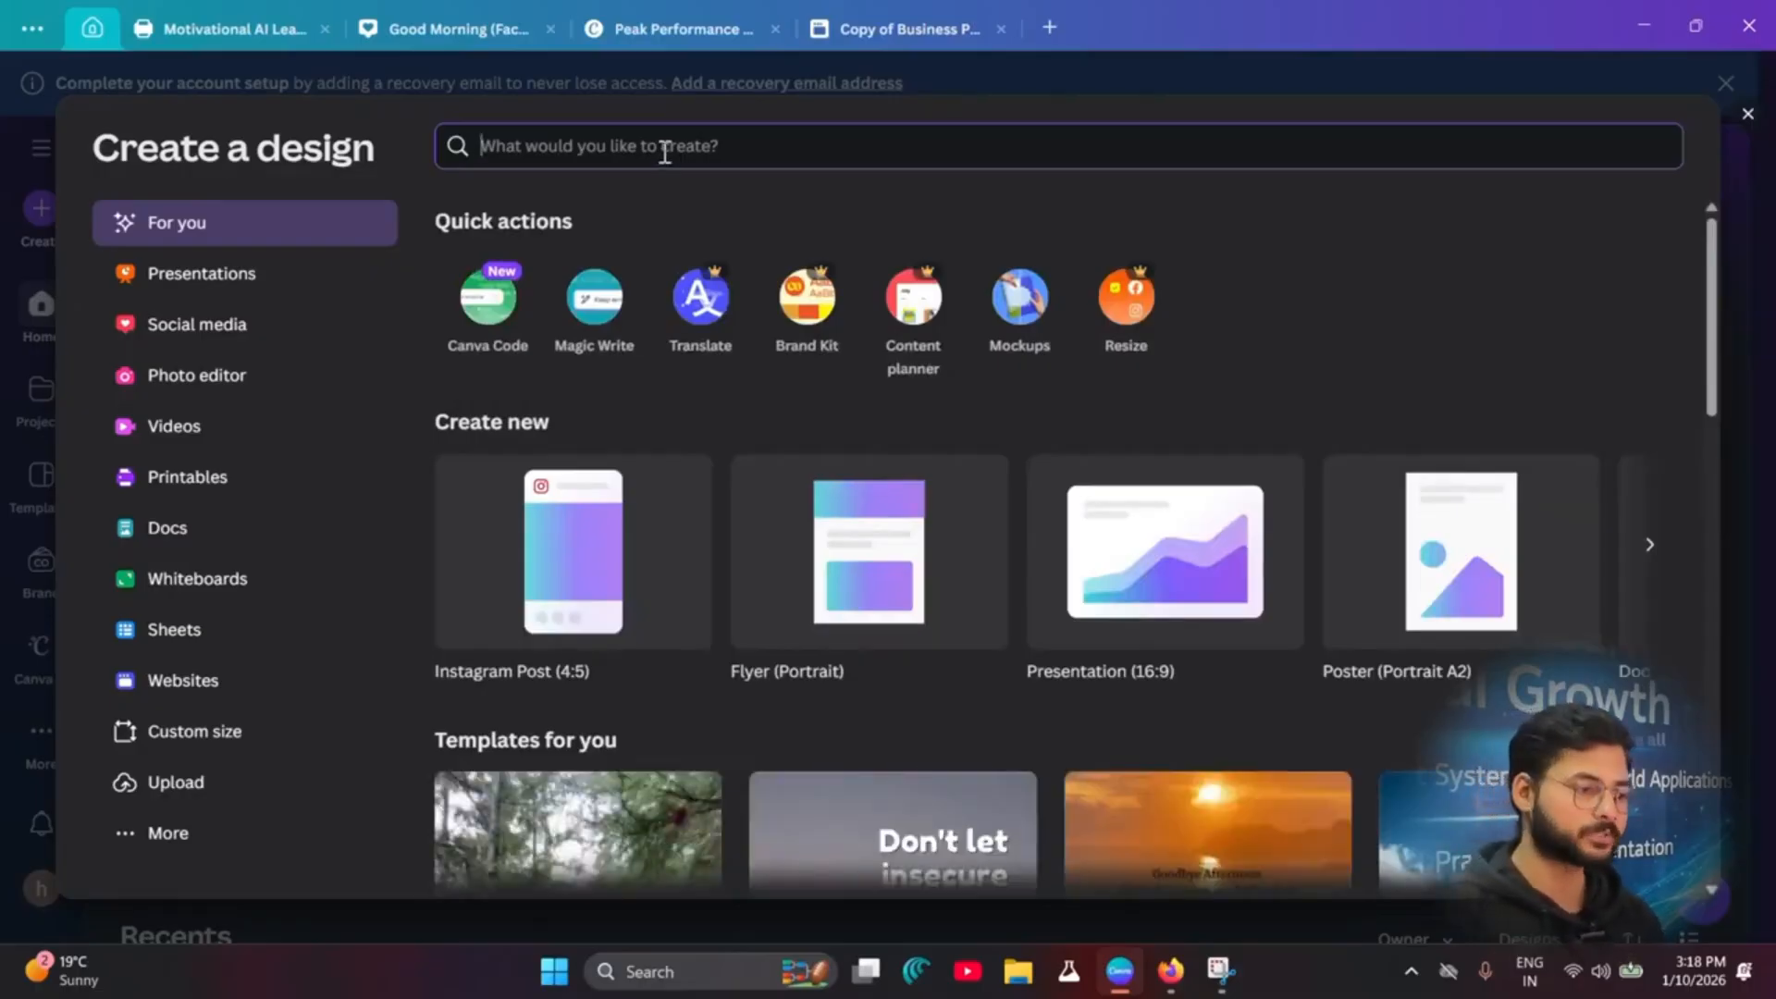
{"action": "type", "text": "in"}
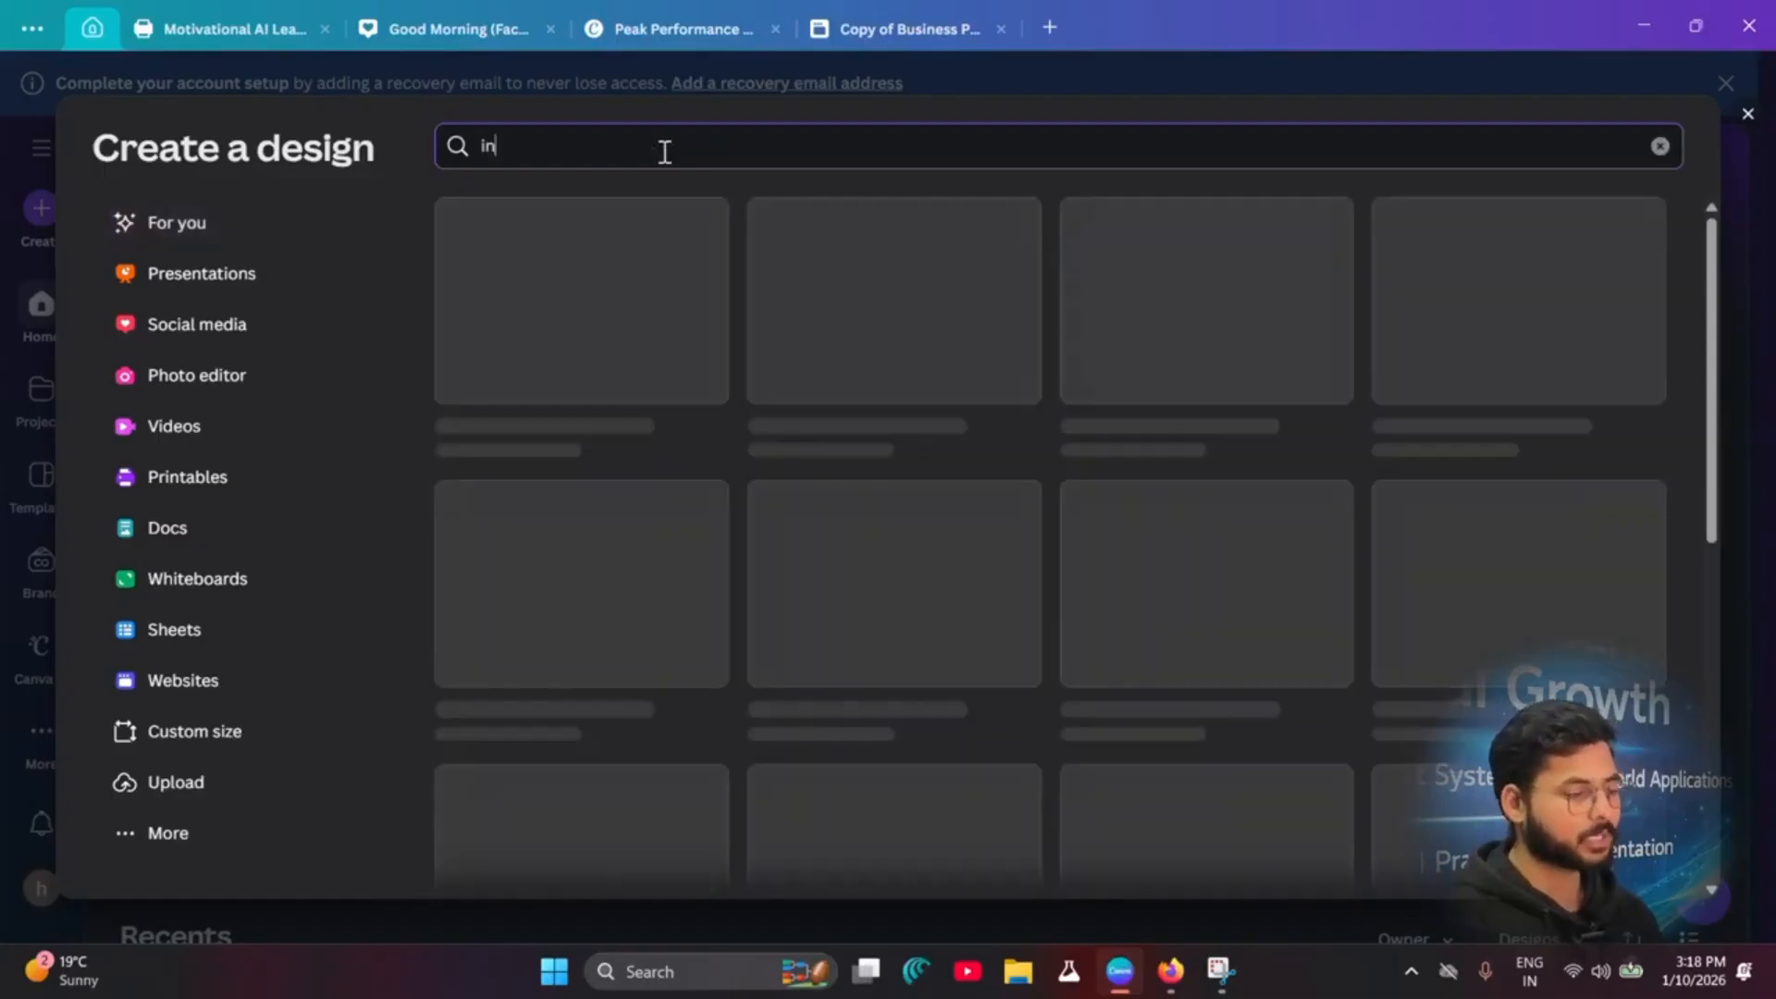
{"action": "type", "text": "sta reel"}
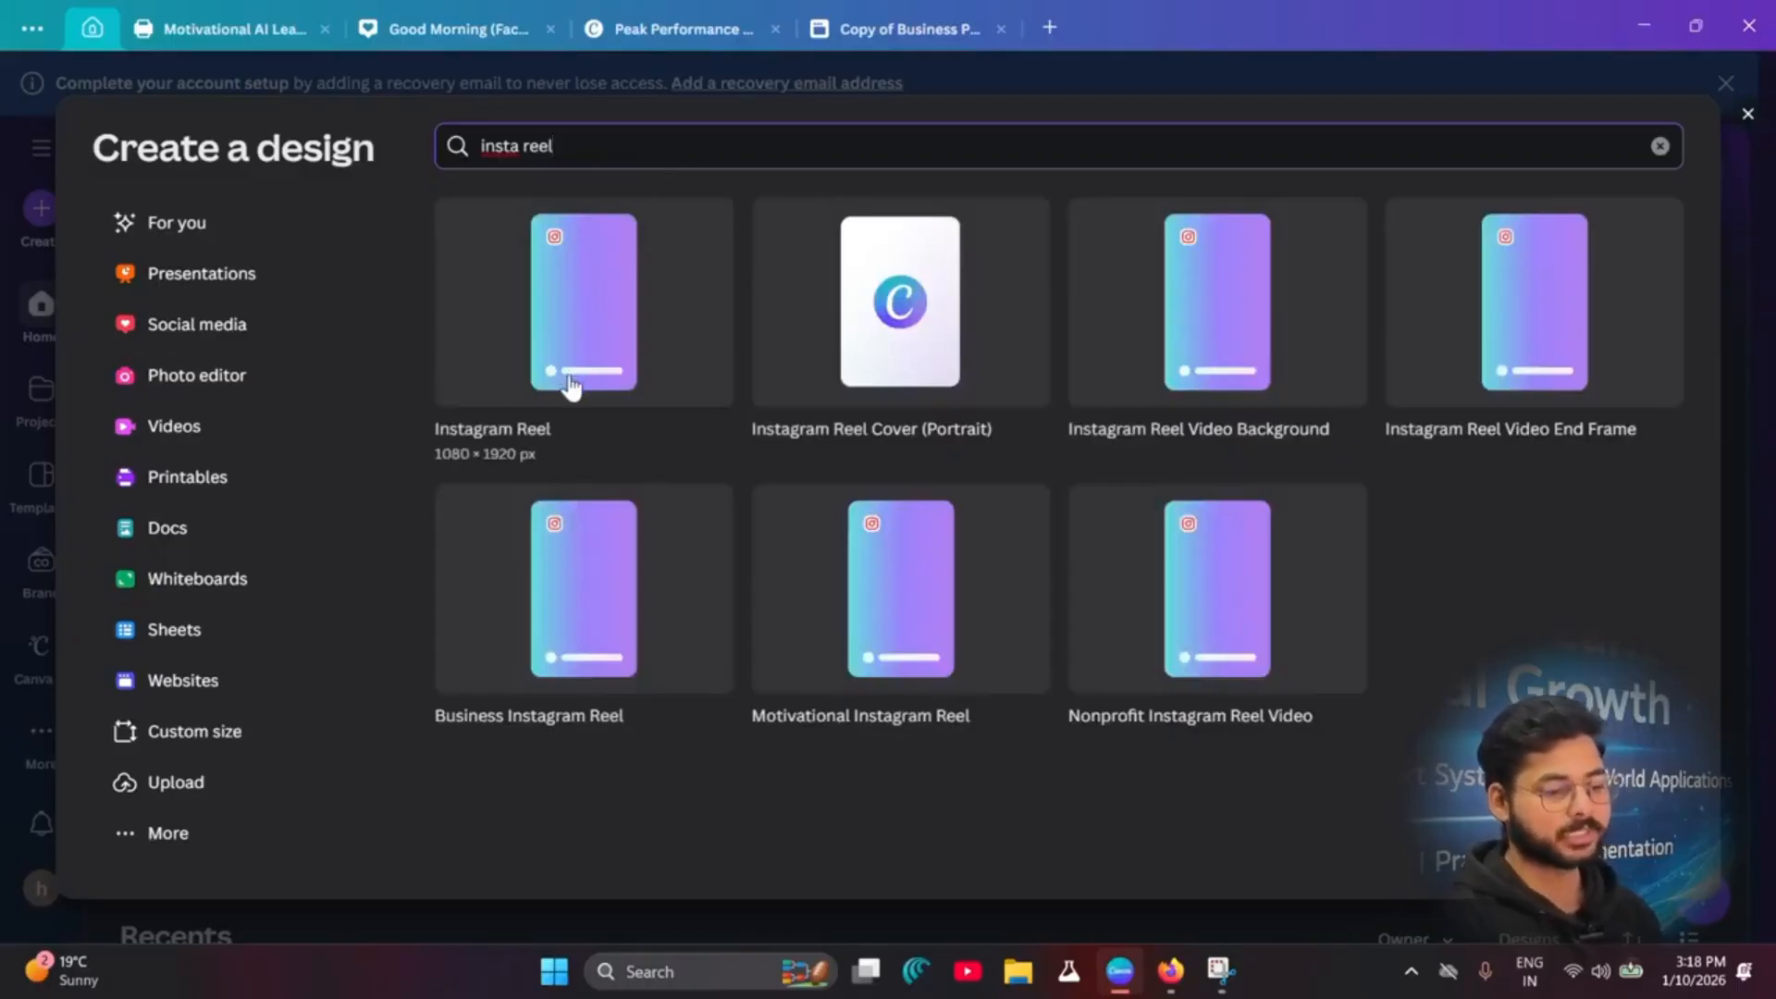
{"action": "left_click", "coordinate": [546, 328]}
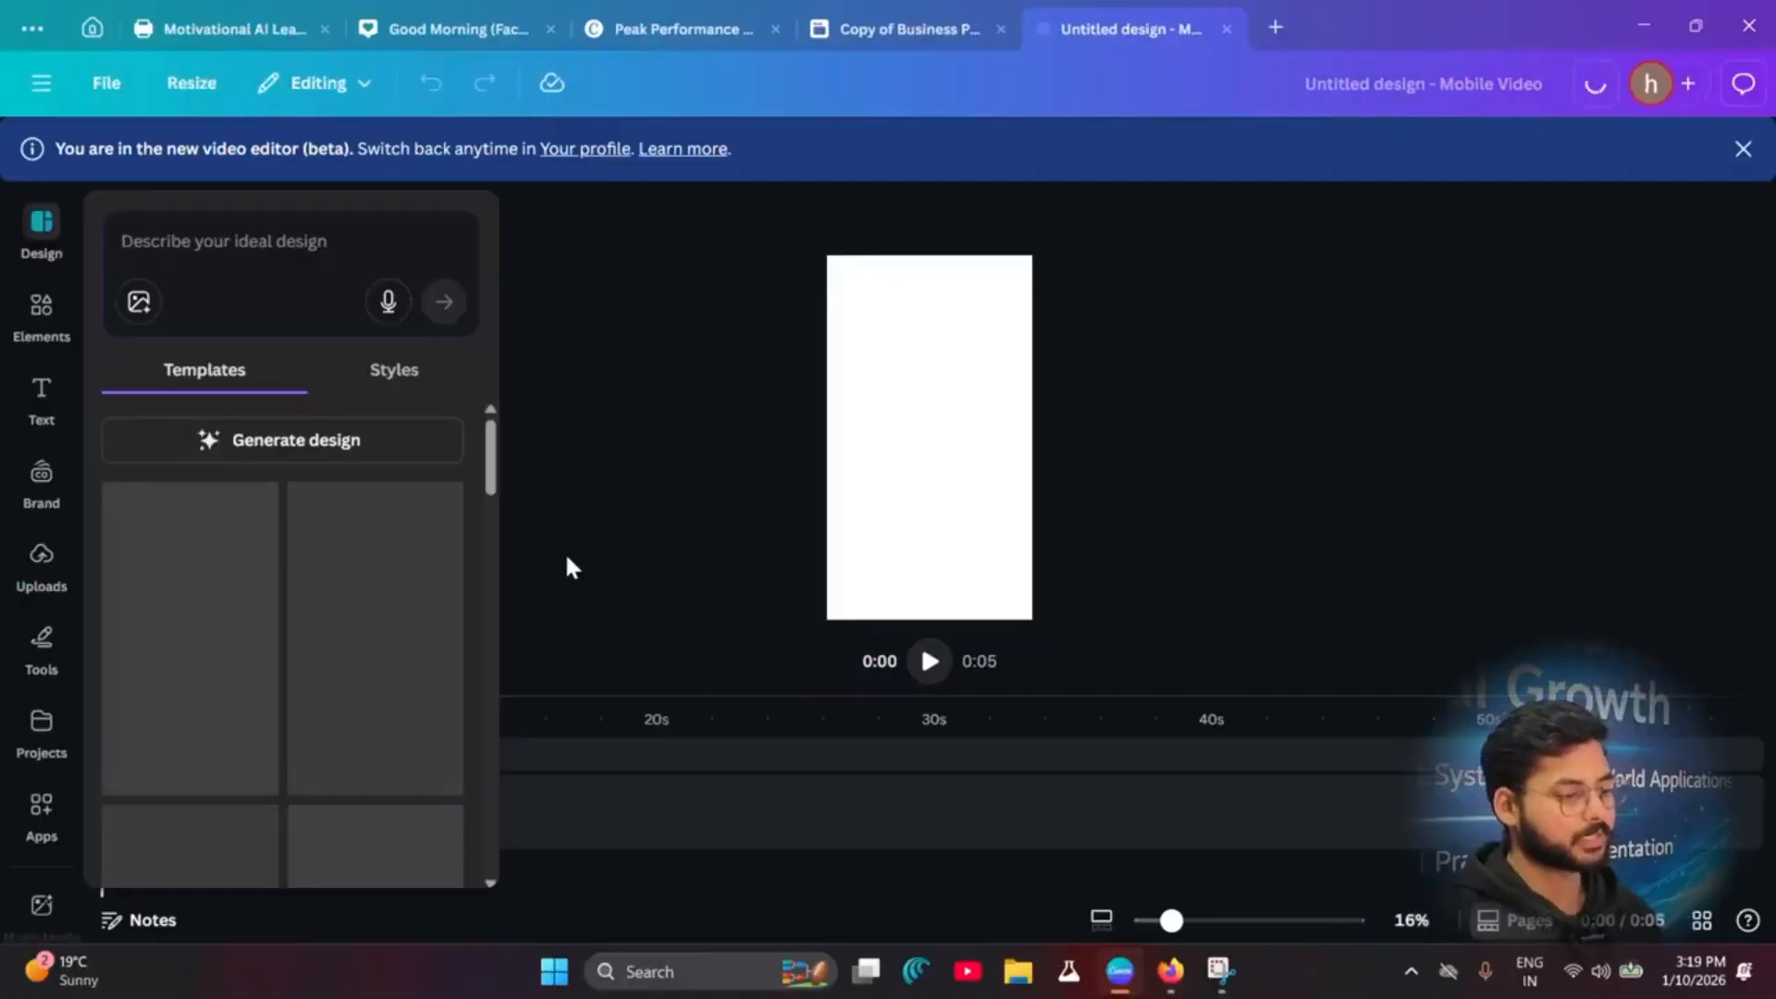
Step: Apply the sunset beach template with the "Never give up on a dream" quote and move the playhead to about 7 seconds
{"action": "scroll", "coordinate": [281, 646], "scroll_direction": "down", "scroll_amount": 10}
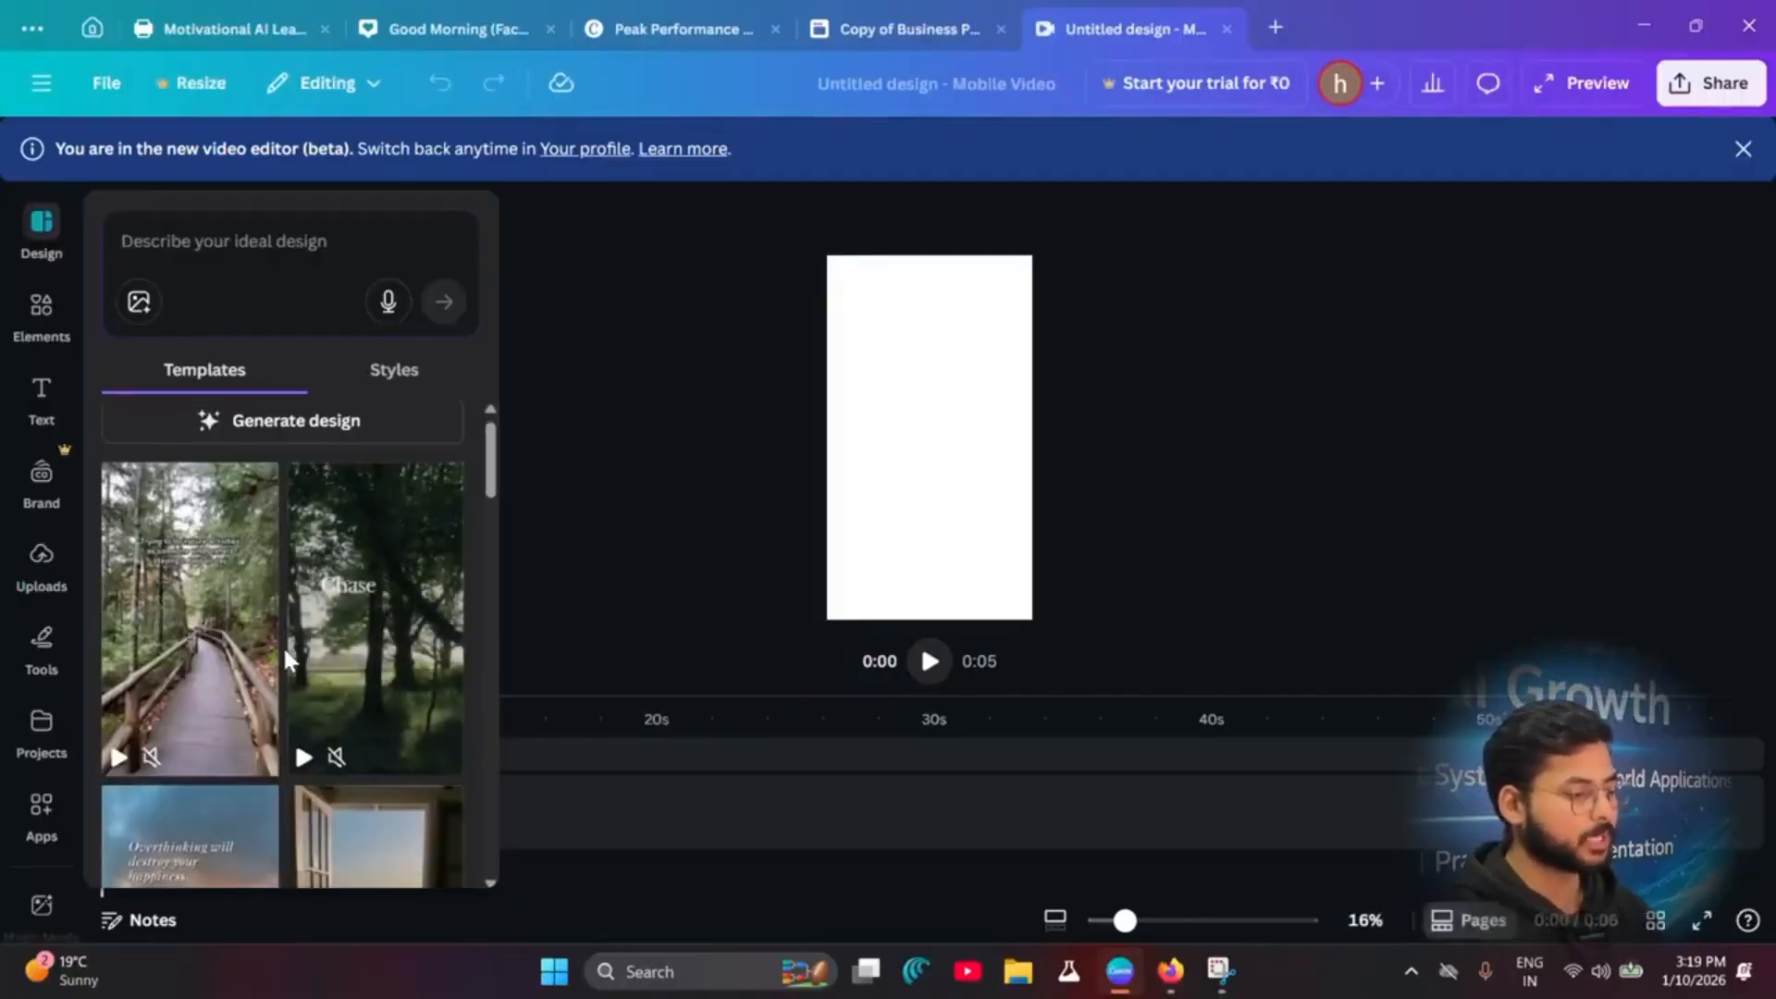
{"action": "scroll", "coordinate": [324, 809], "scroll_direction": "down", "scroll_amount": 5}
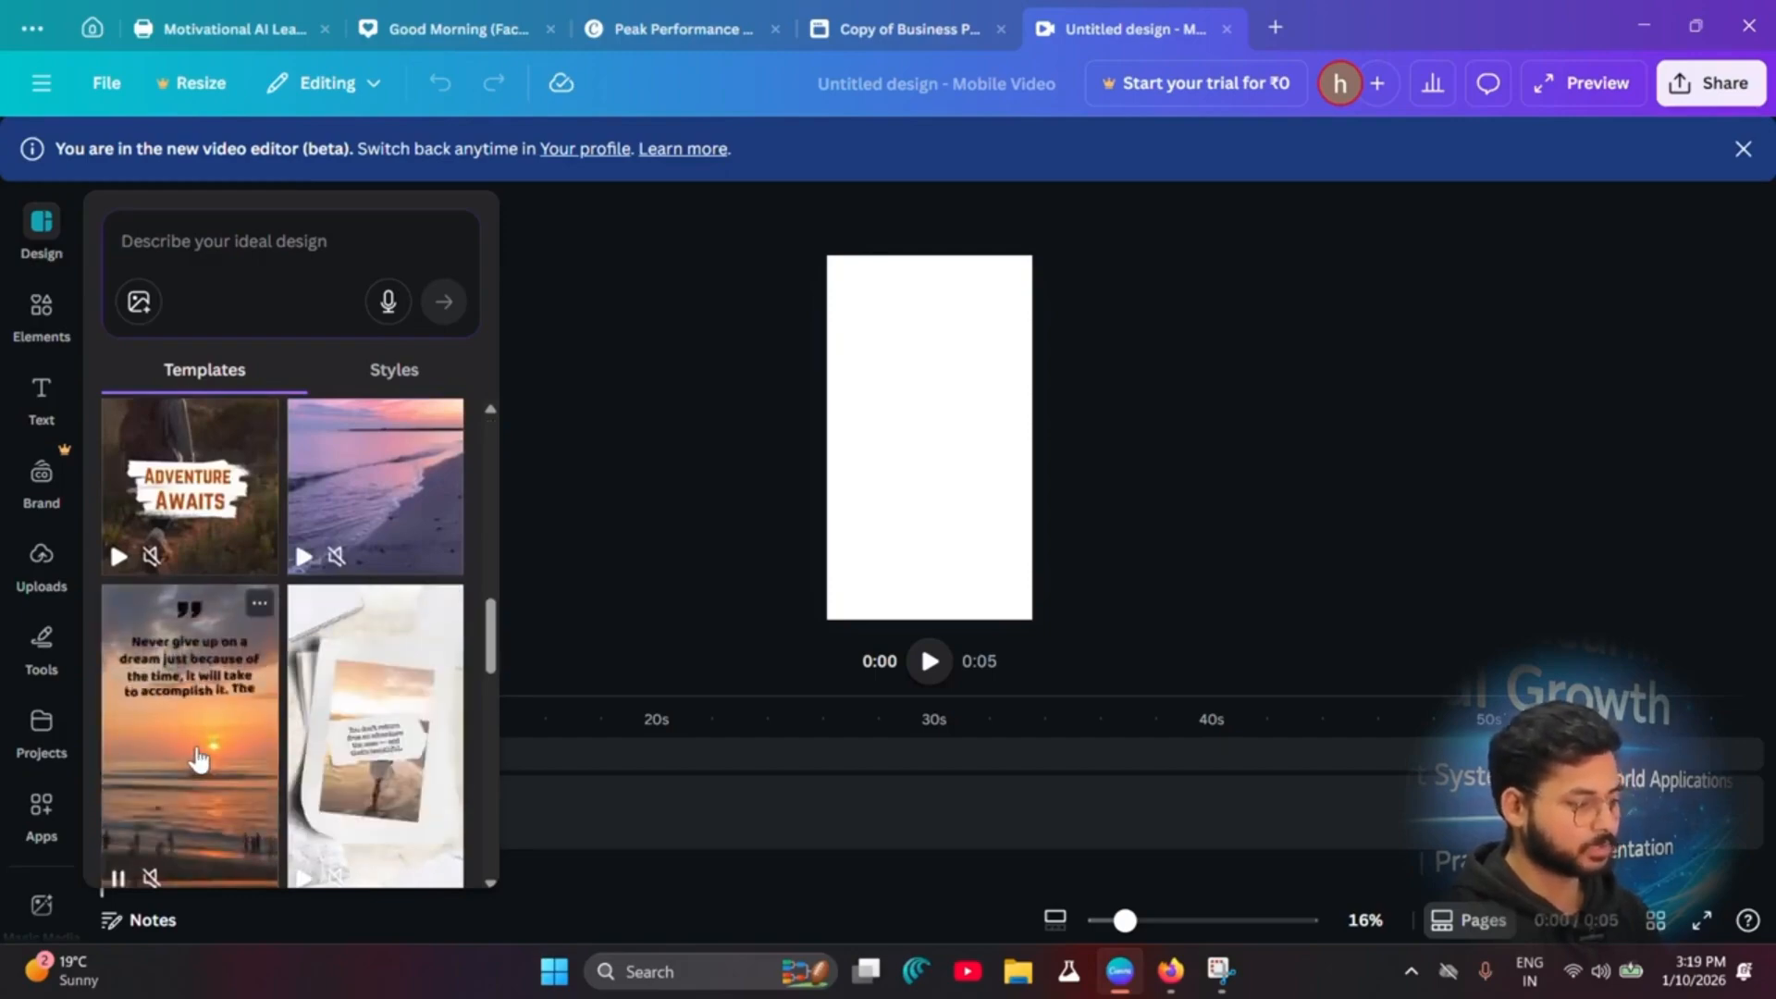
{"action": "left_click_drag", "start_coordinate": [185, 786], "coordinate": [902, 401]}
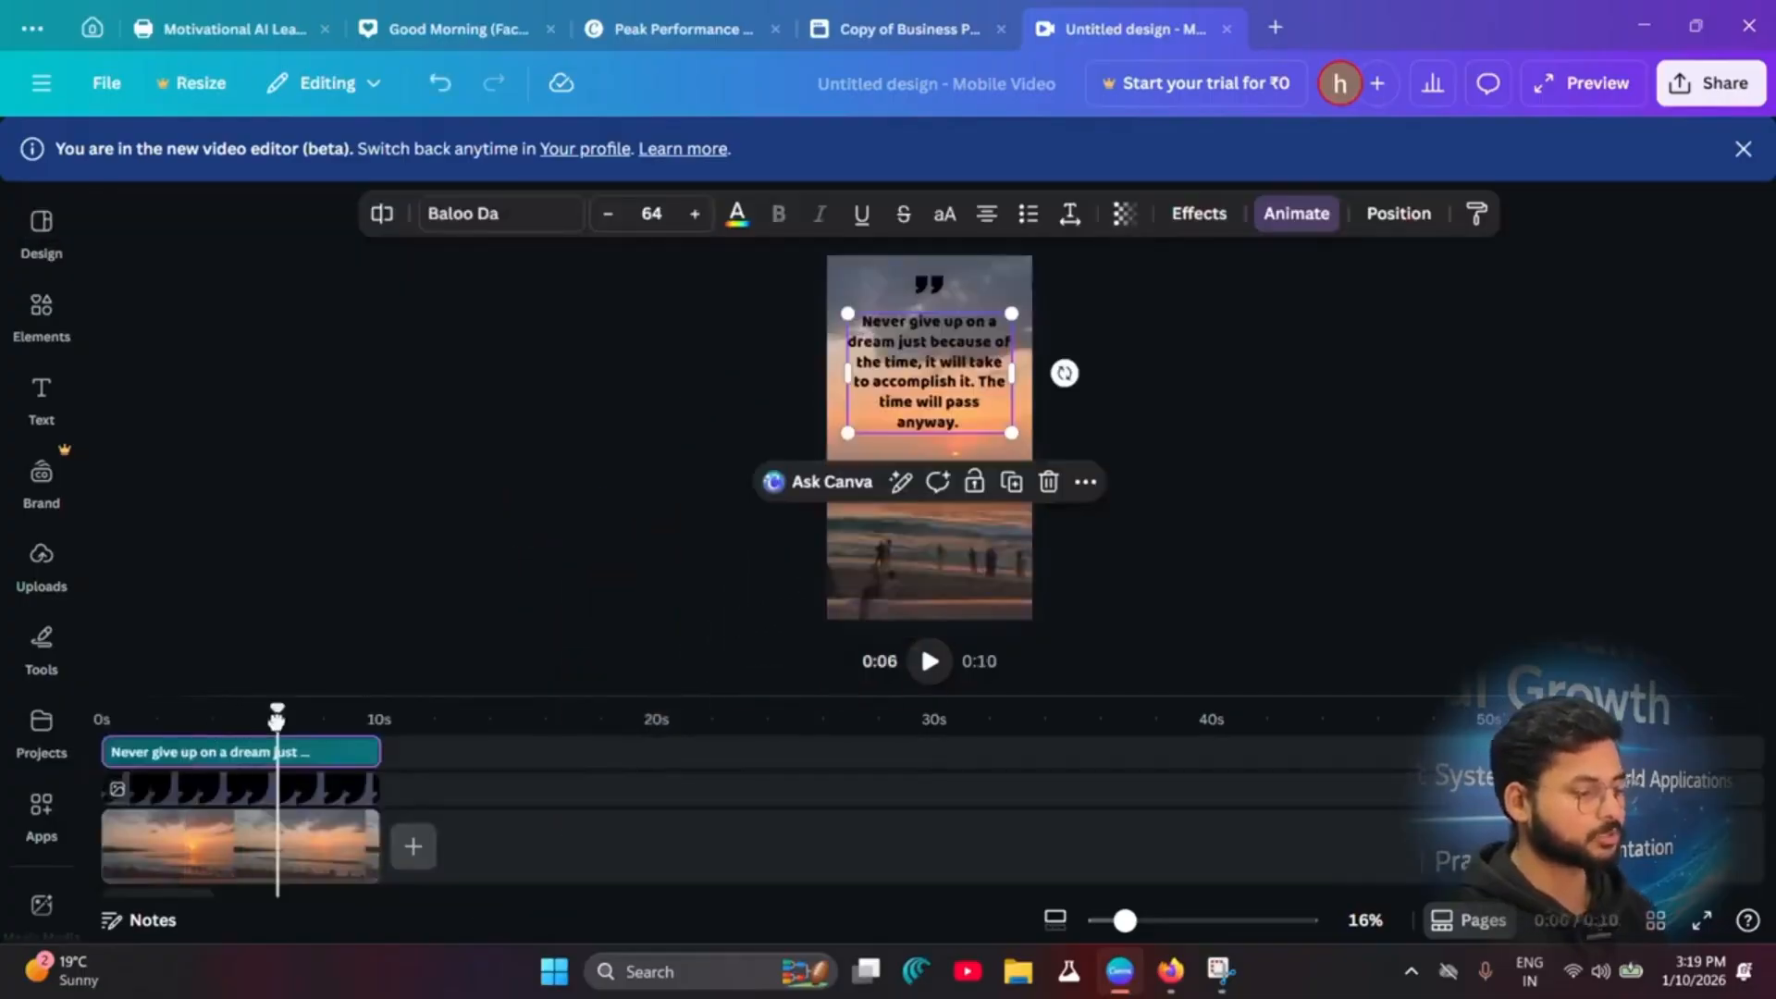
{"action": "left_click_drag", "start_coordinate": [122, 718], "coordinate": [310, 721]}
{"action": "left_click", "coordinate": [310, 751]}
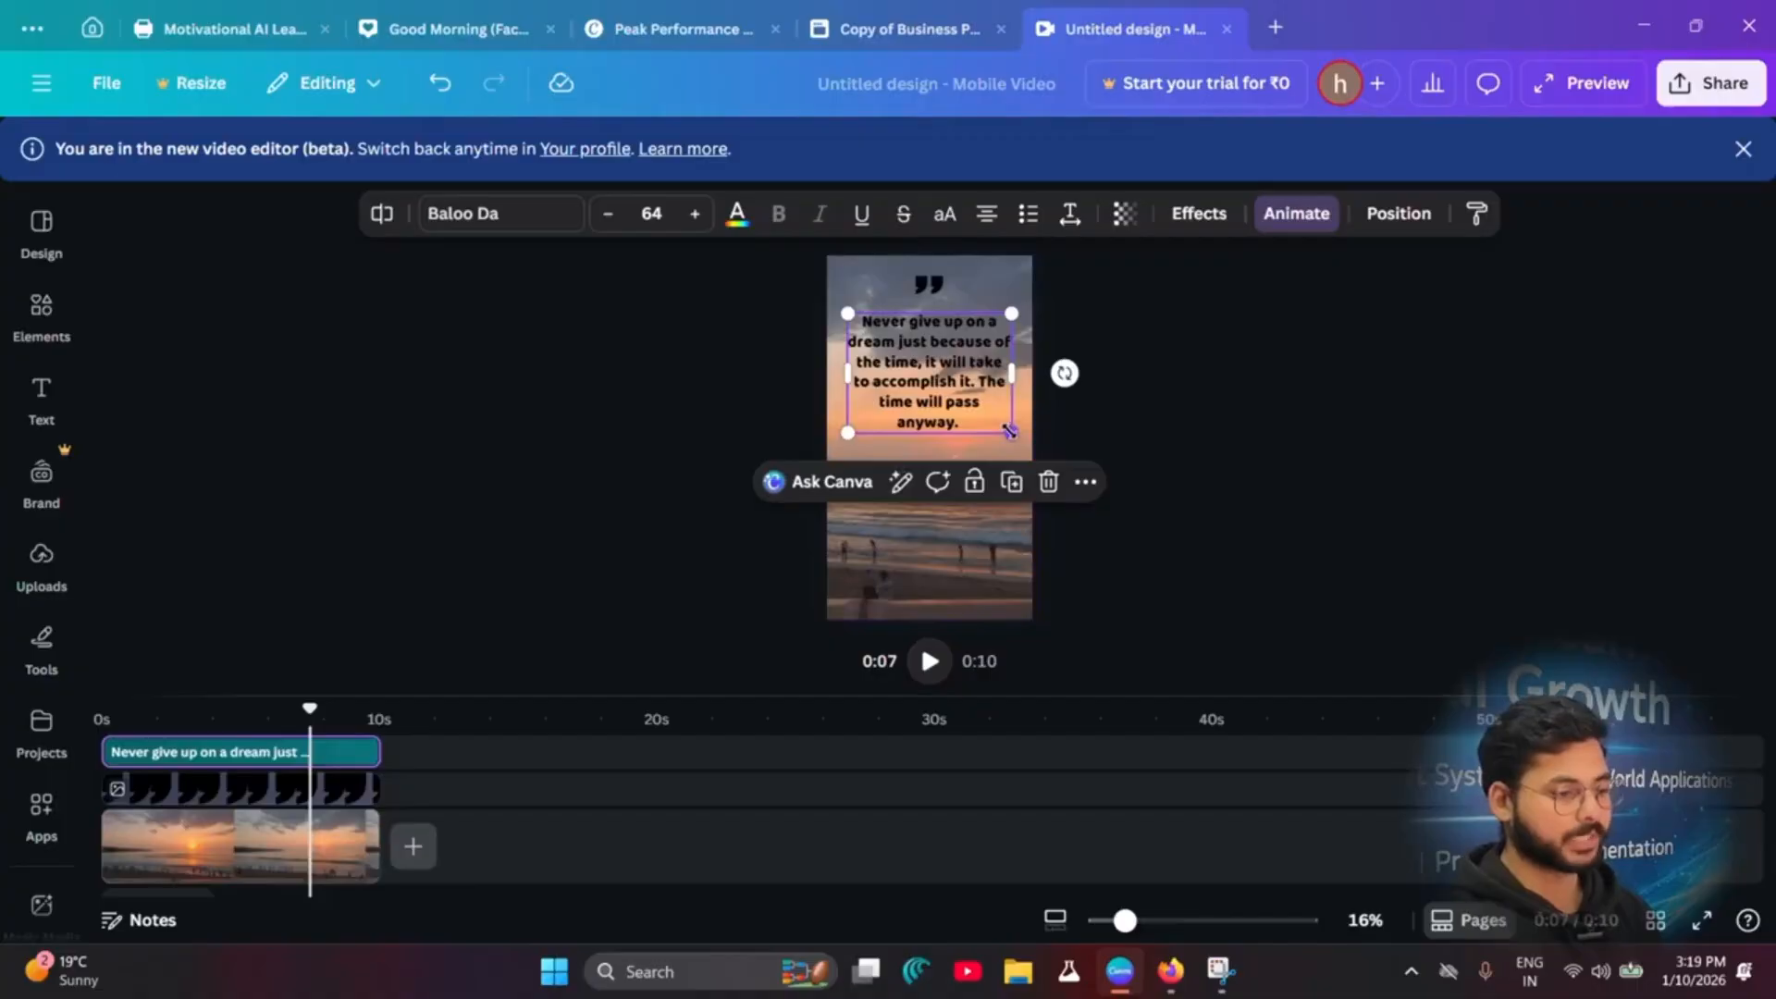
{"action": "mouse_move", "coordinate": [1008, 430]}
{"action": "left_mouse_down"}
{"action": "mouse_move", "coordinate": [936, 368]}
{"action": "mouse_move", "coordinate": [1029, 447]}
{"action": "mouse_move", "coordinate": [1011, 433]}
{"action": "left_mouse_up"}
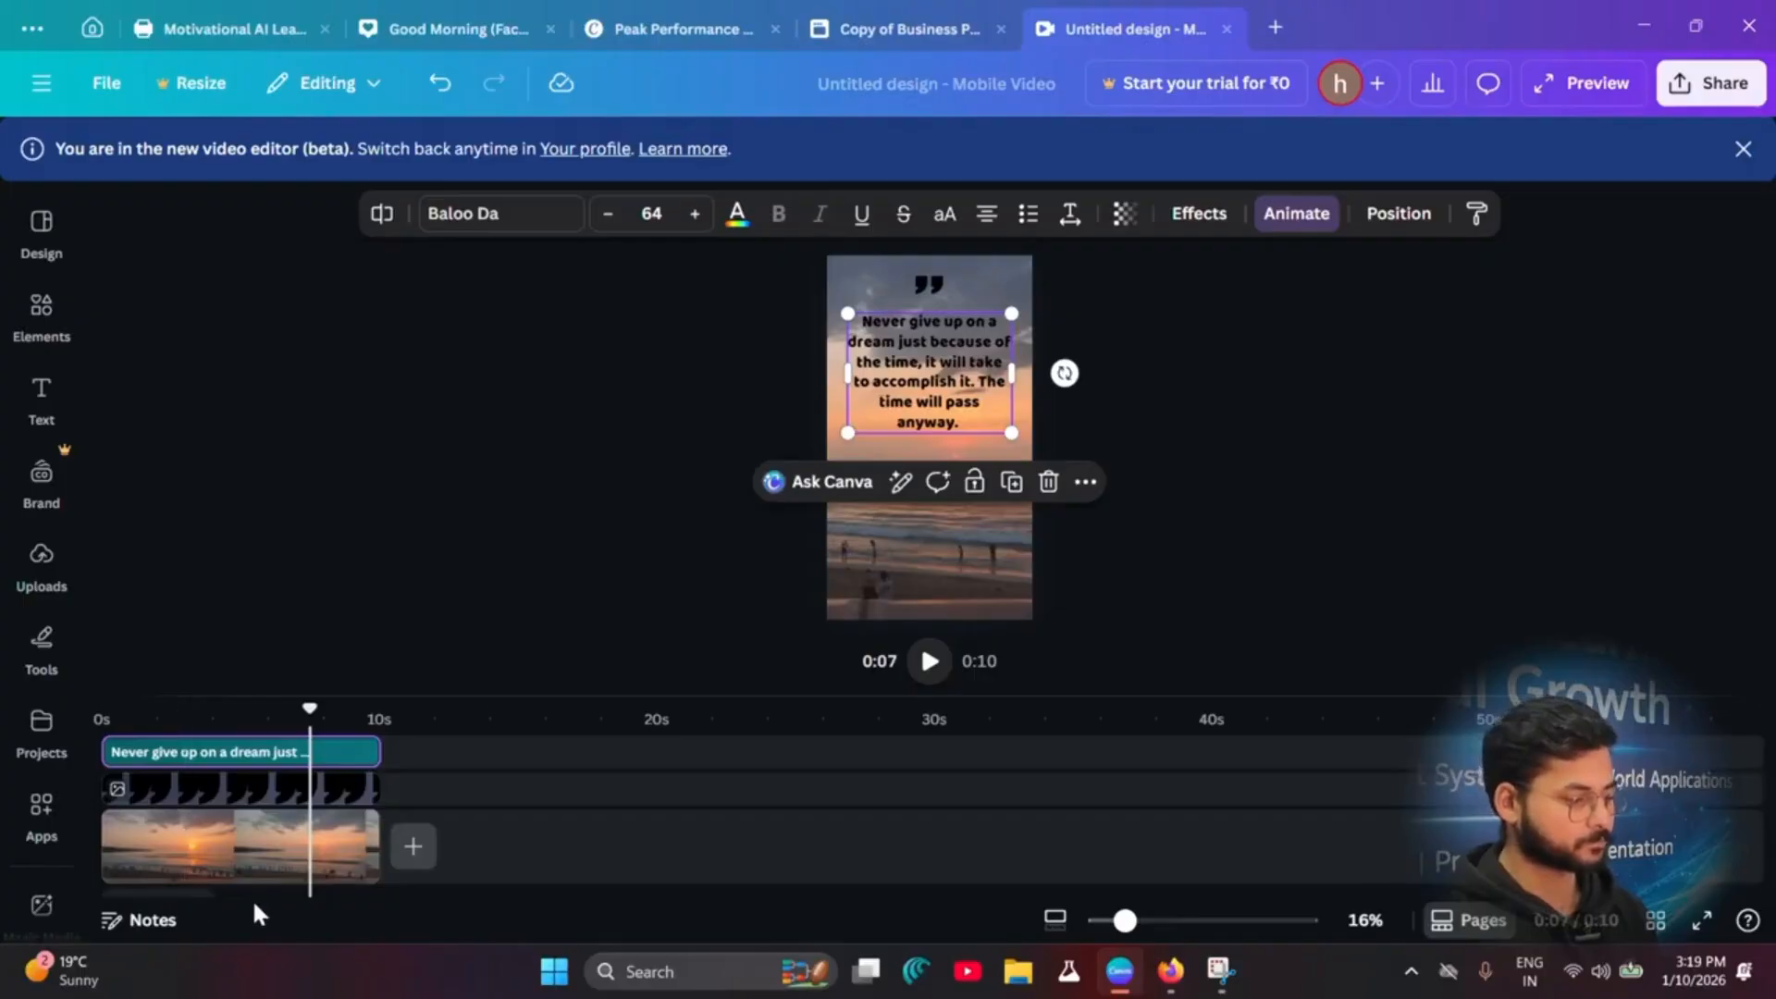
Step: Look through the available audio tracks, voiceover options and uploaded files for the reel
{"action": "scroll", "coordinate": [253, 904], "scroll_direction": "down", "scroll_amount": 2}
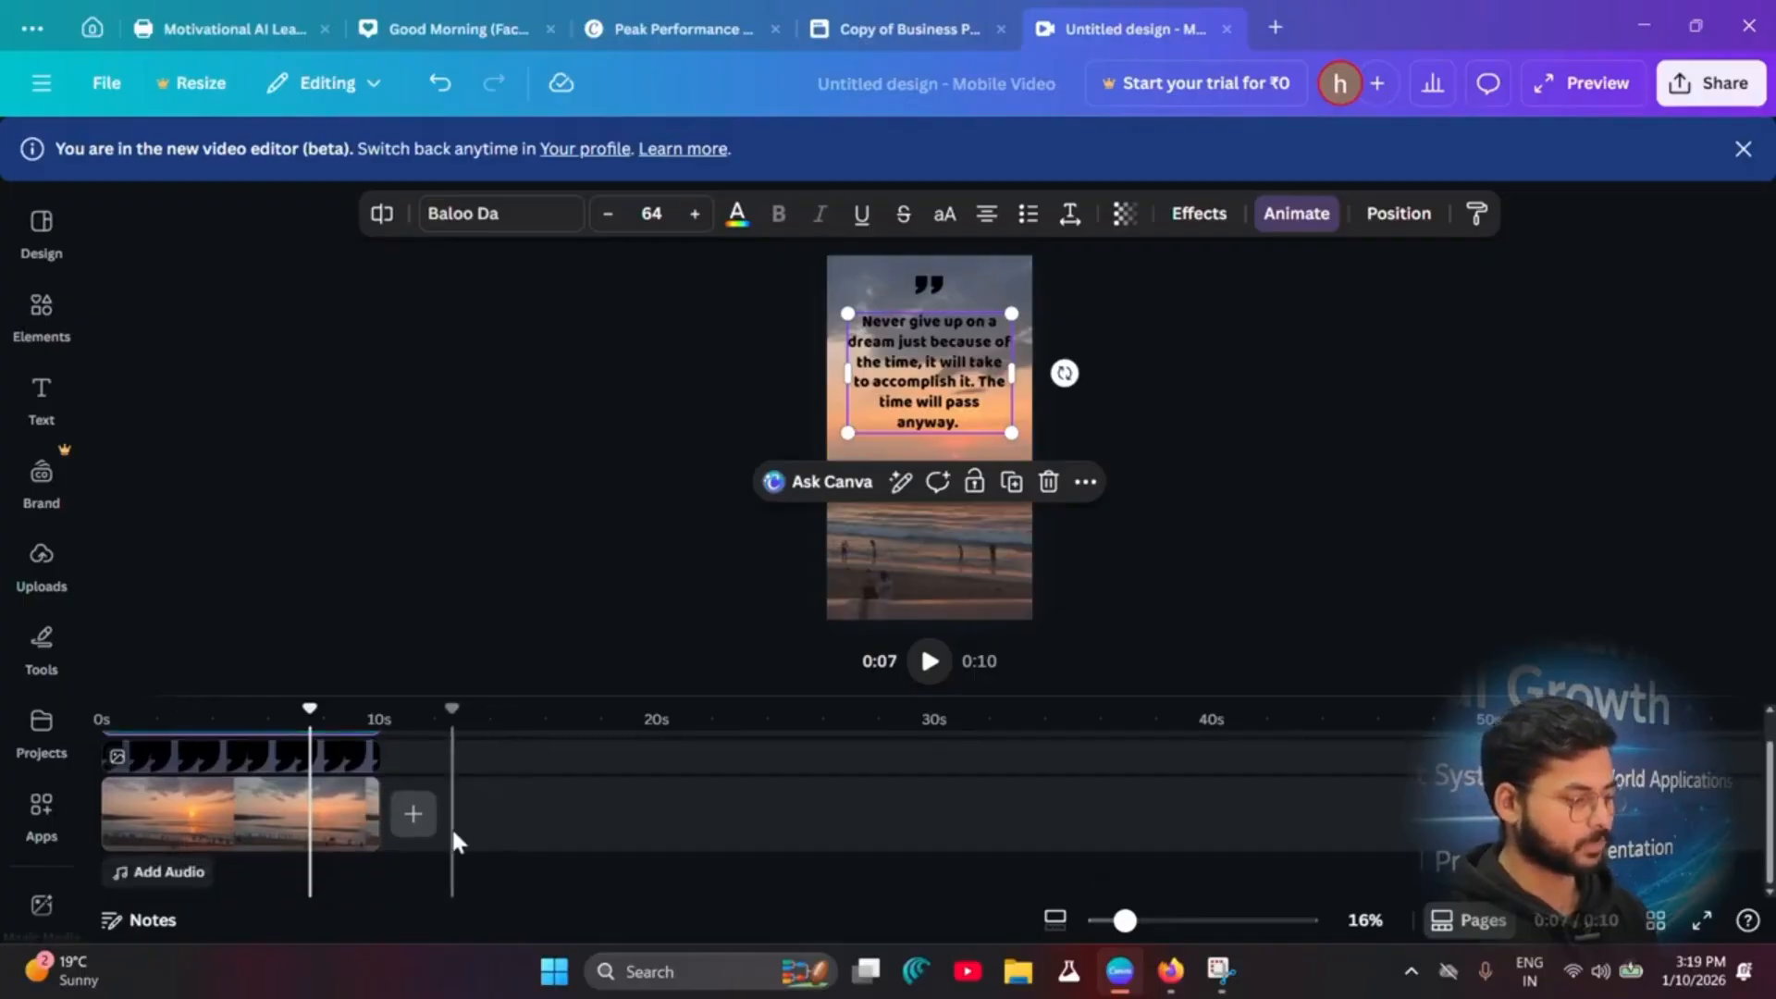
{"action": "left_click", "coordinate": [181, 874]}
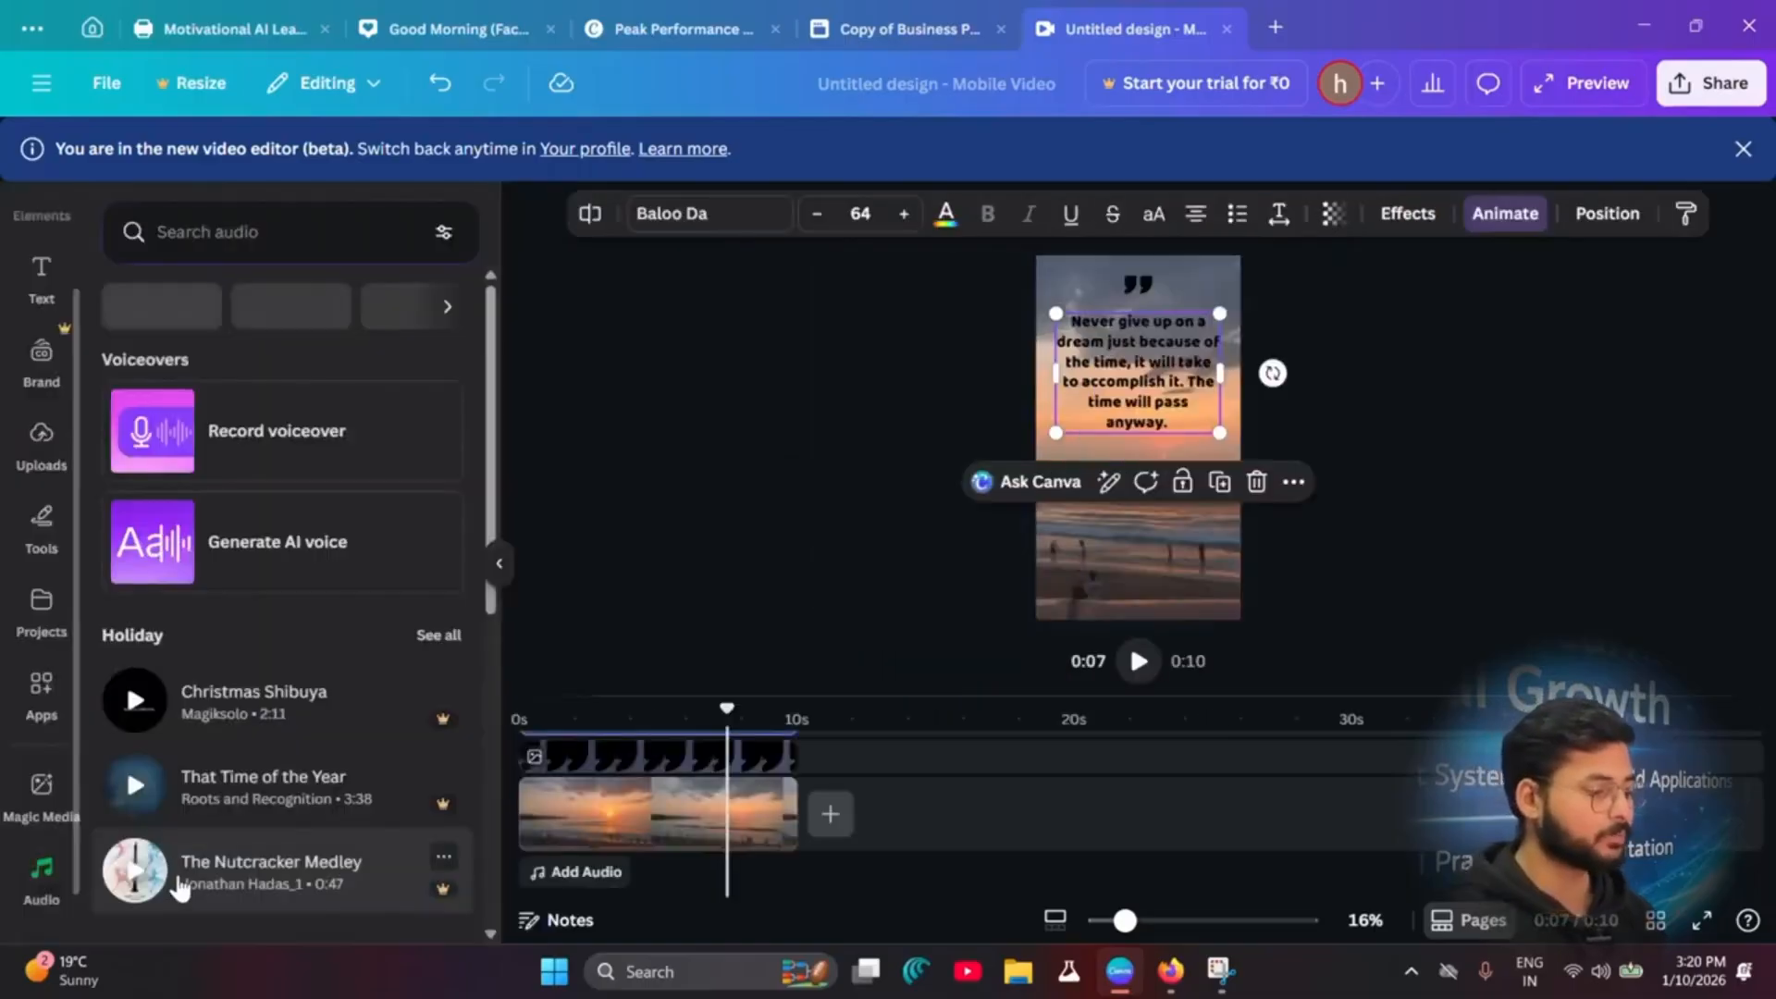
{"action": "scroll", "coordinate": [361, 839], "scroll_direction": "down", "scroll_amount": 5}
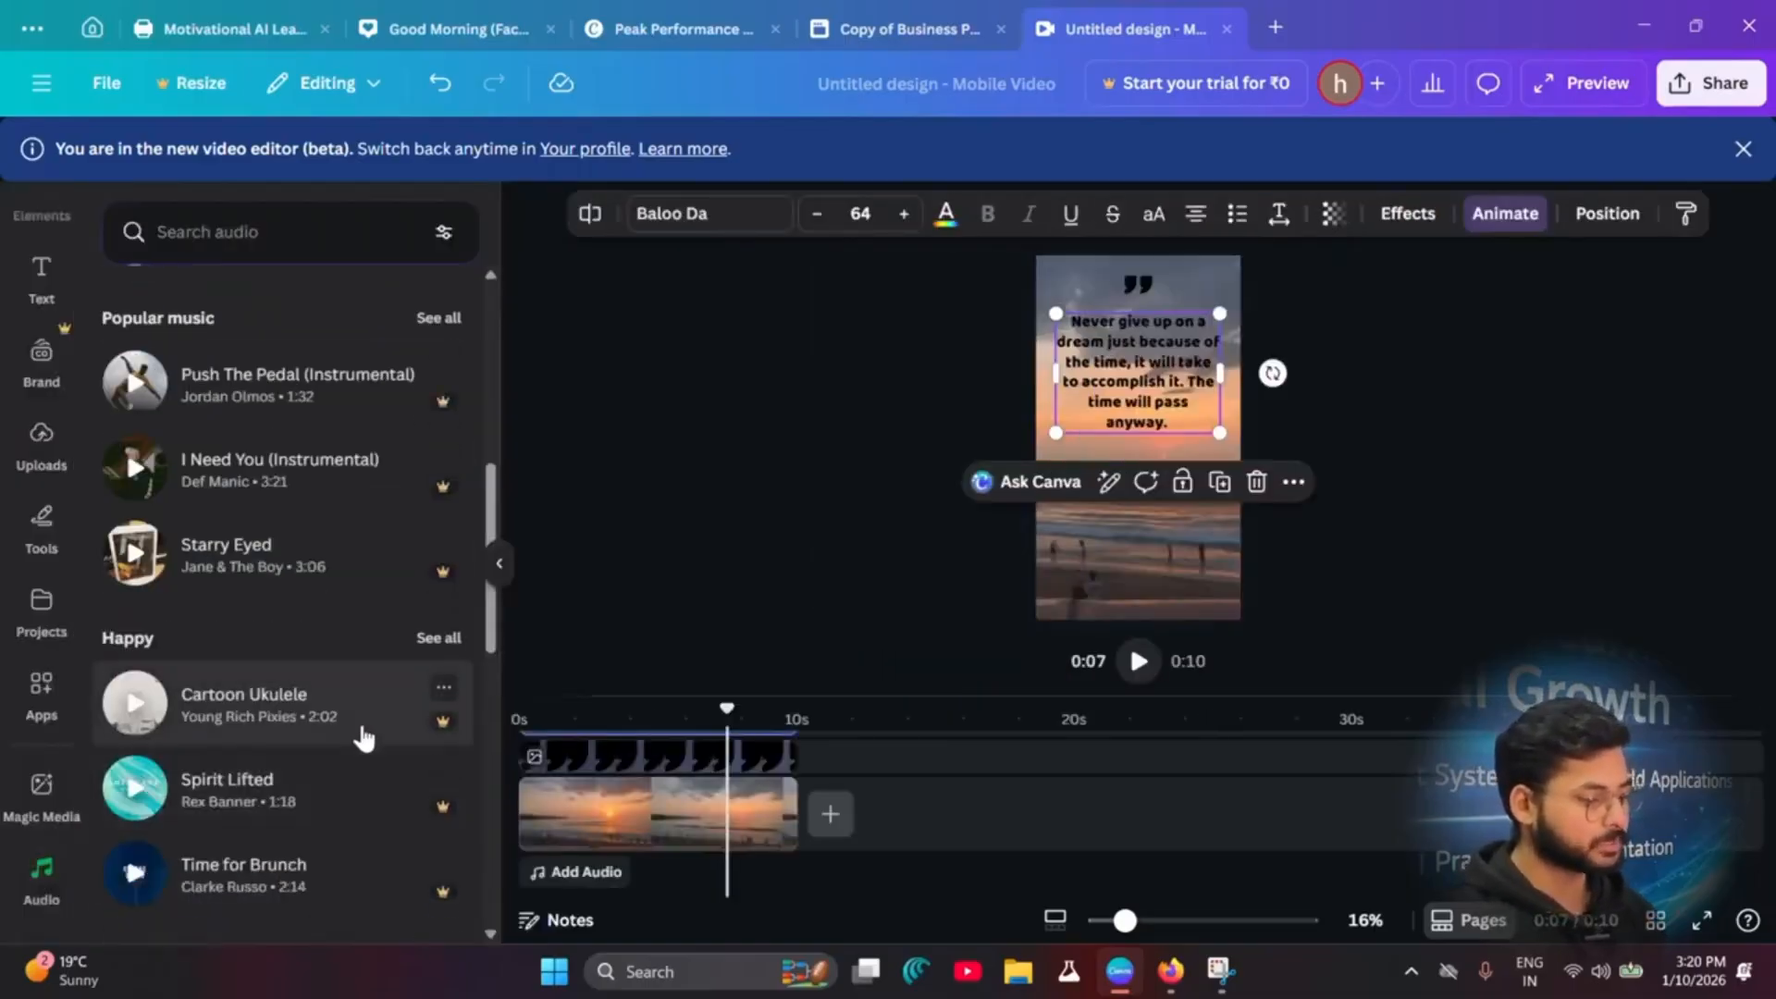
{"action": "scroll", "coordinate": [417, 833], "scroll_direction": "down", "scroll_amount": 10}
{"action": "scroll", "coordinate": [384, 821], "scroll_direction": "up", "scroll_amount": 9}
{"action": "scroll", "coordinate": [389, 826], "scroll_direction": "up", "scroll_amount": 6}
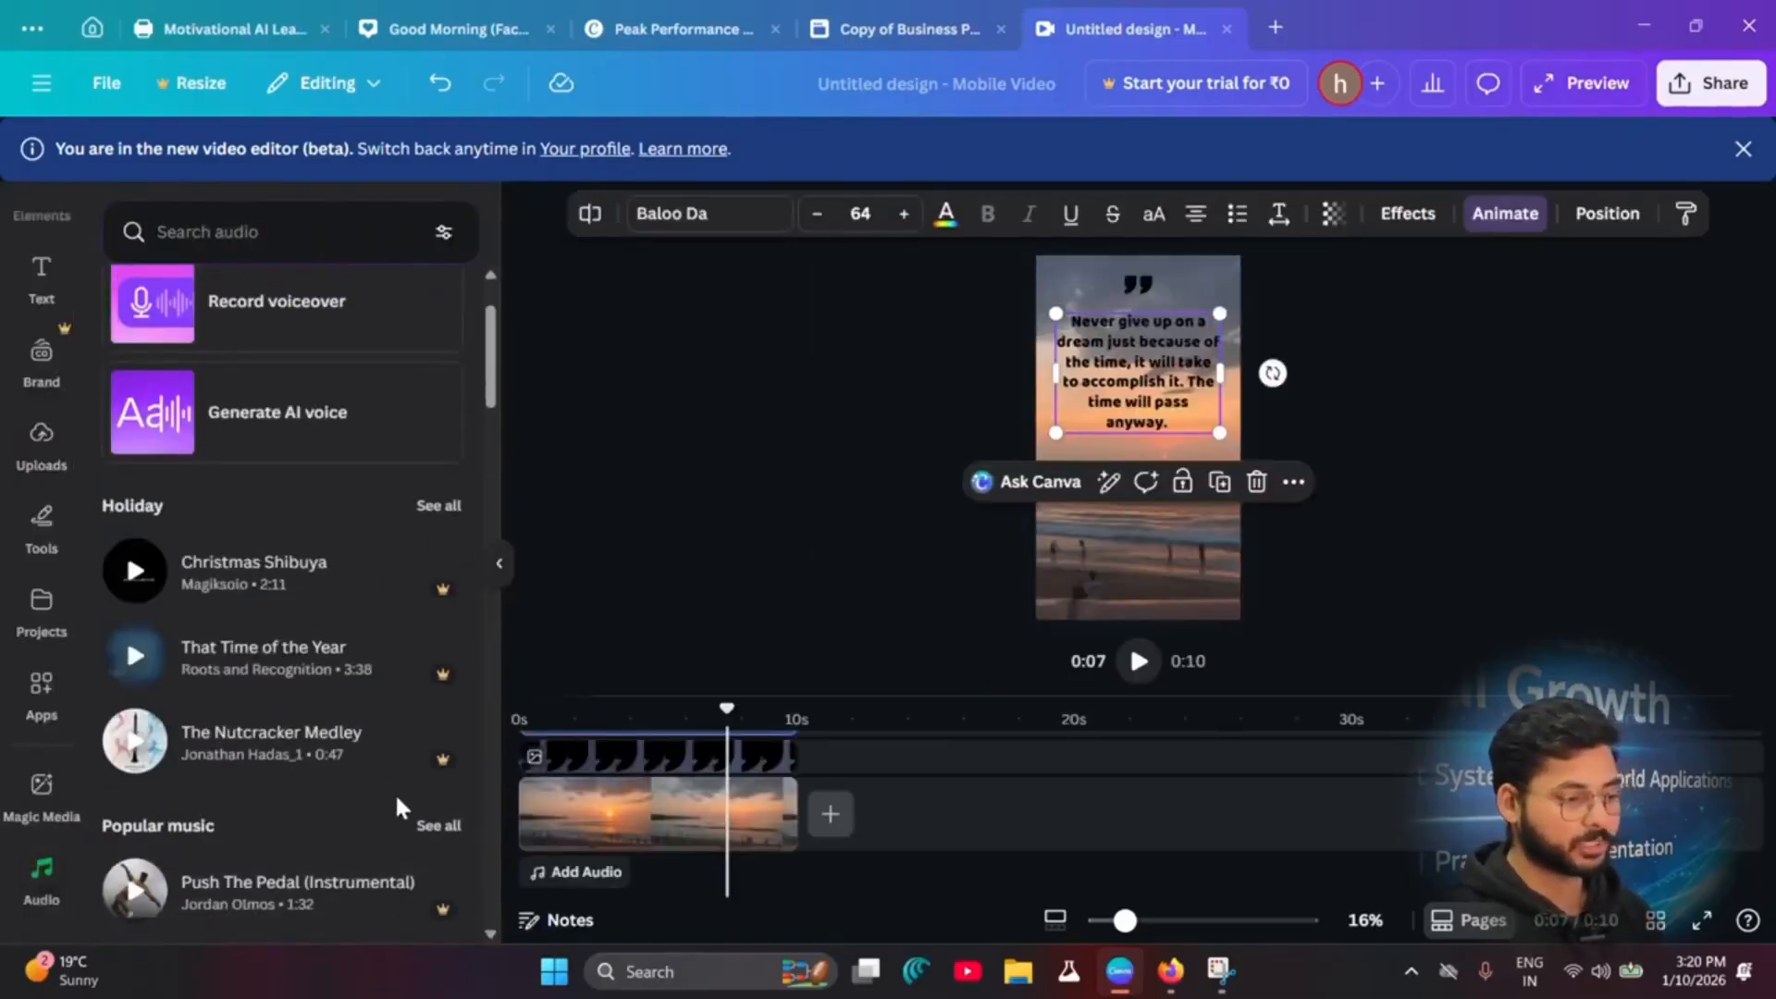
{"action": "scroll", "coordinate": [357, 780], "scroll_direction": "up", "scroll_amount": 2}
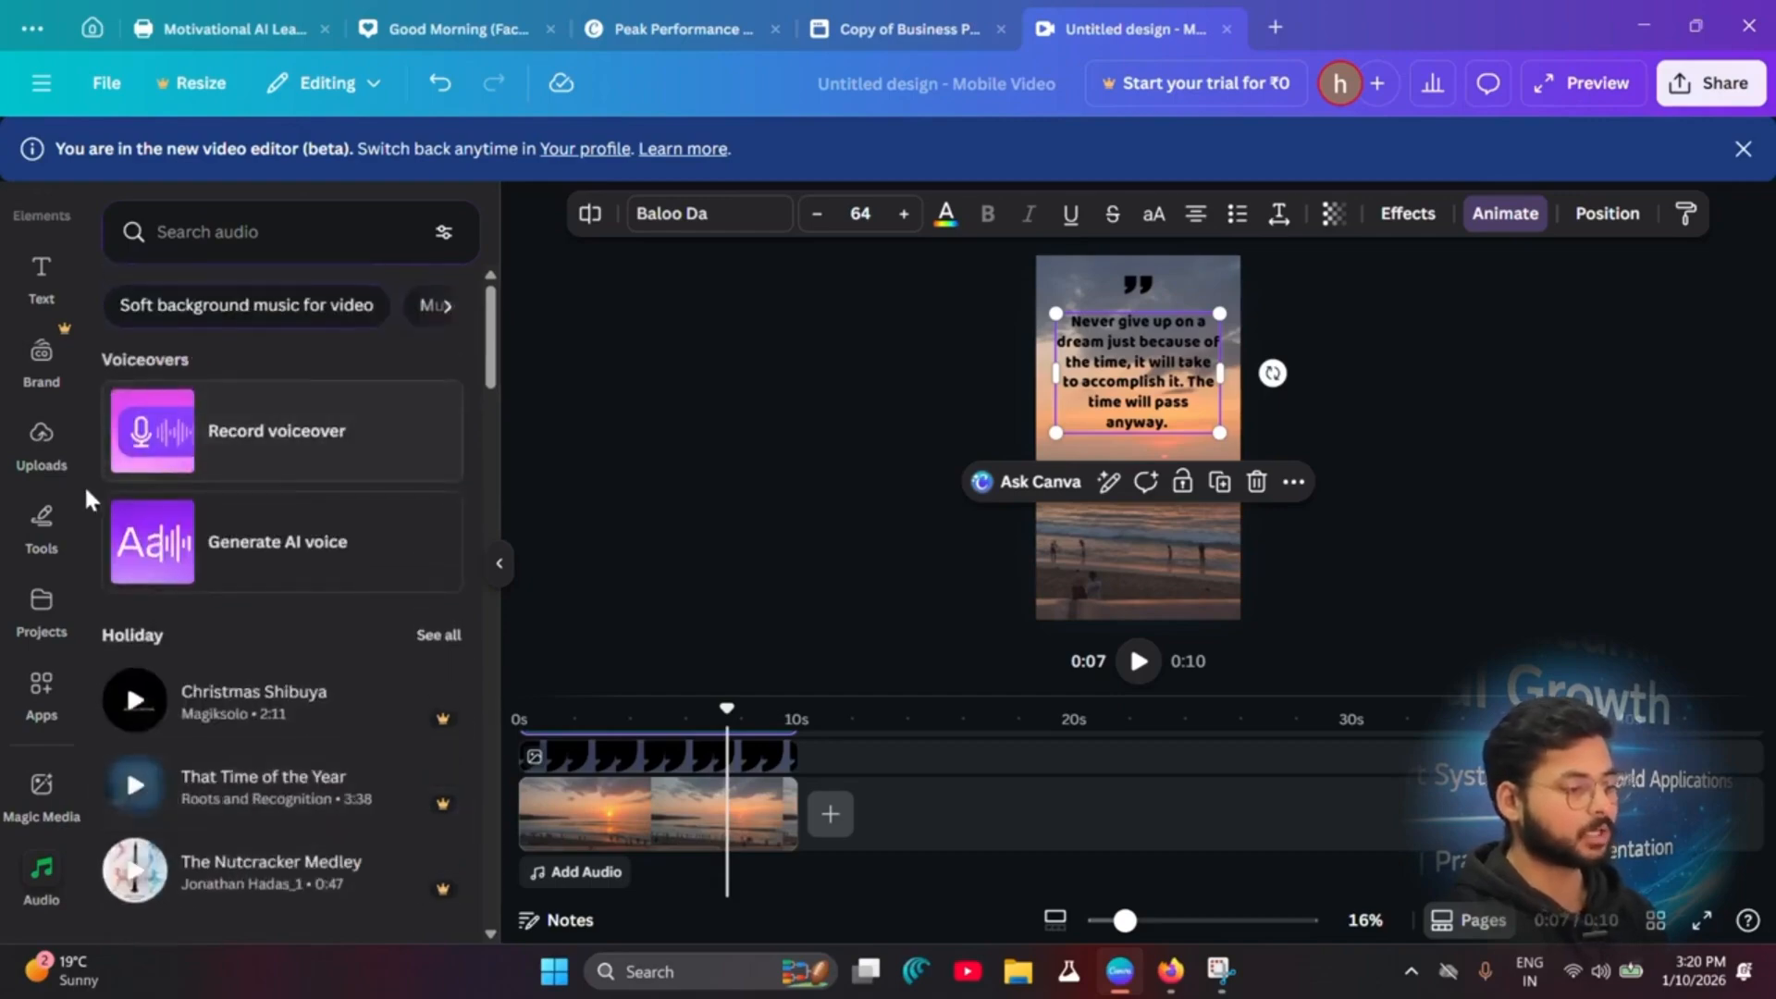
{"action": "left_click", "coordinate": [42, 436]}
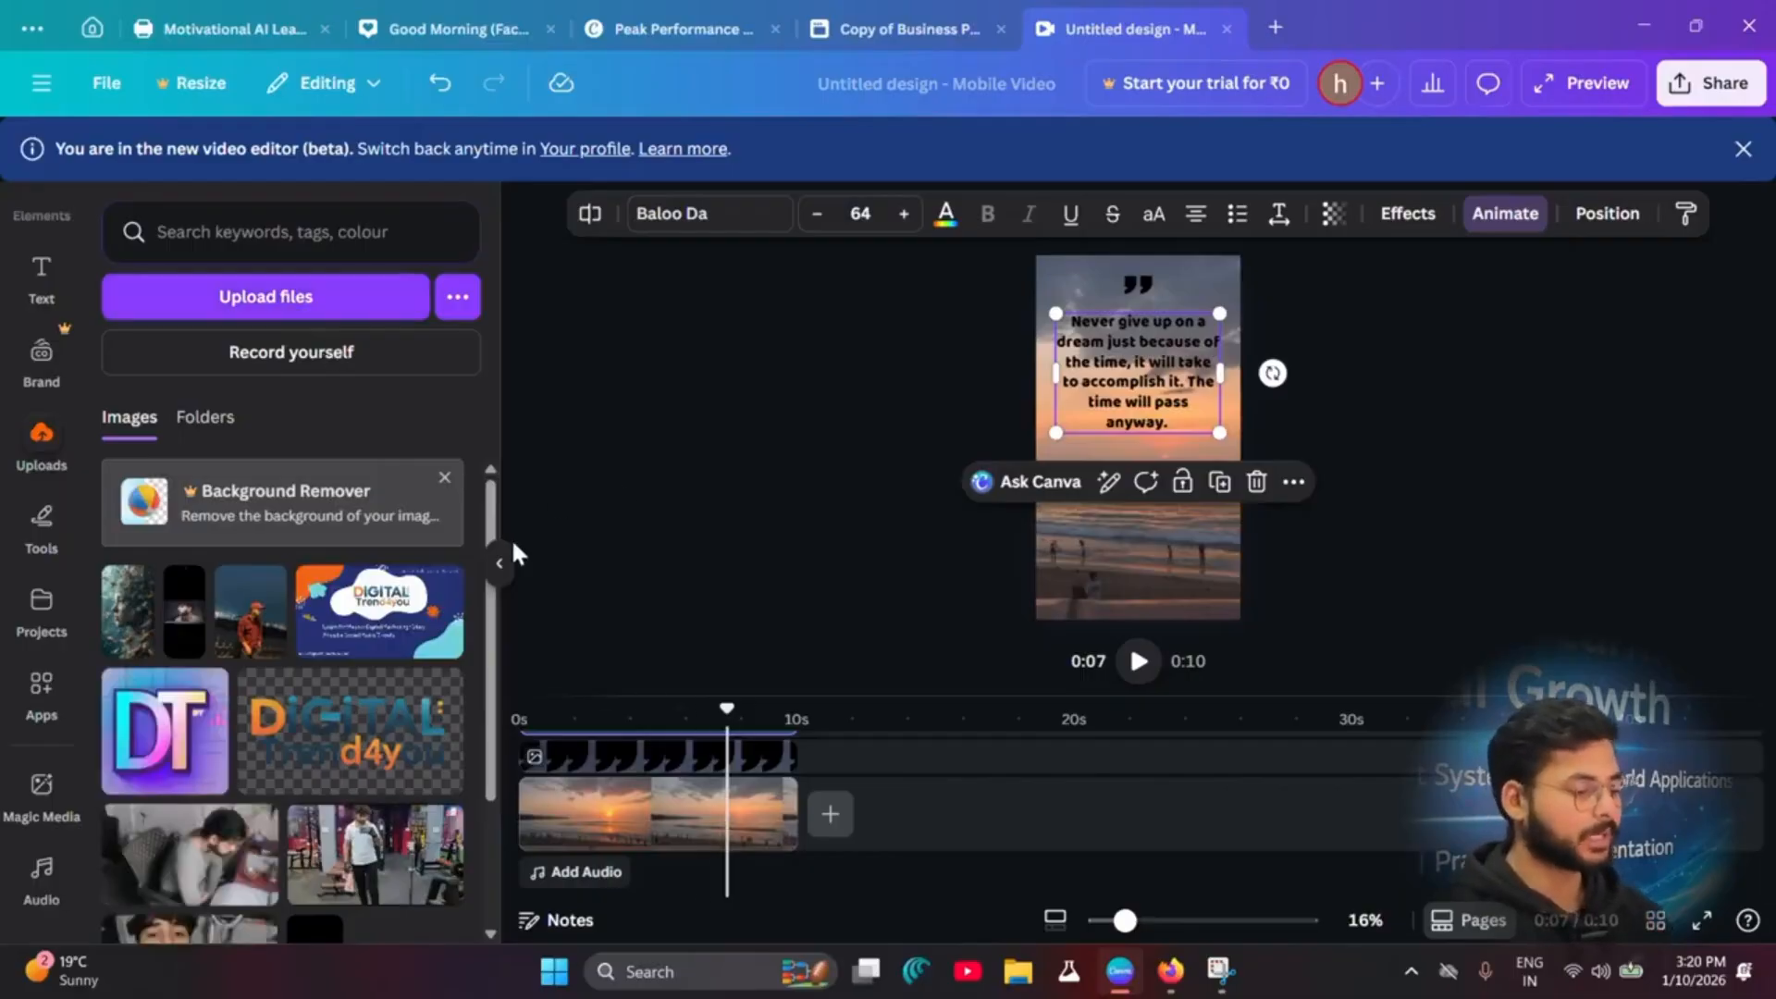
{"action": "left_click", "coordinate": [499, 563]}
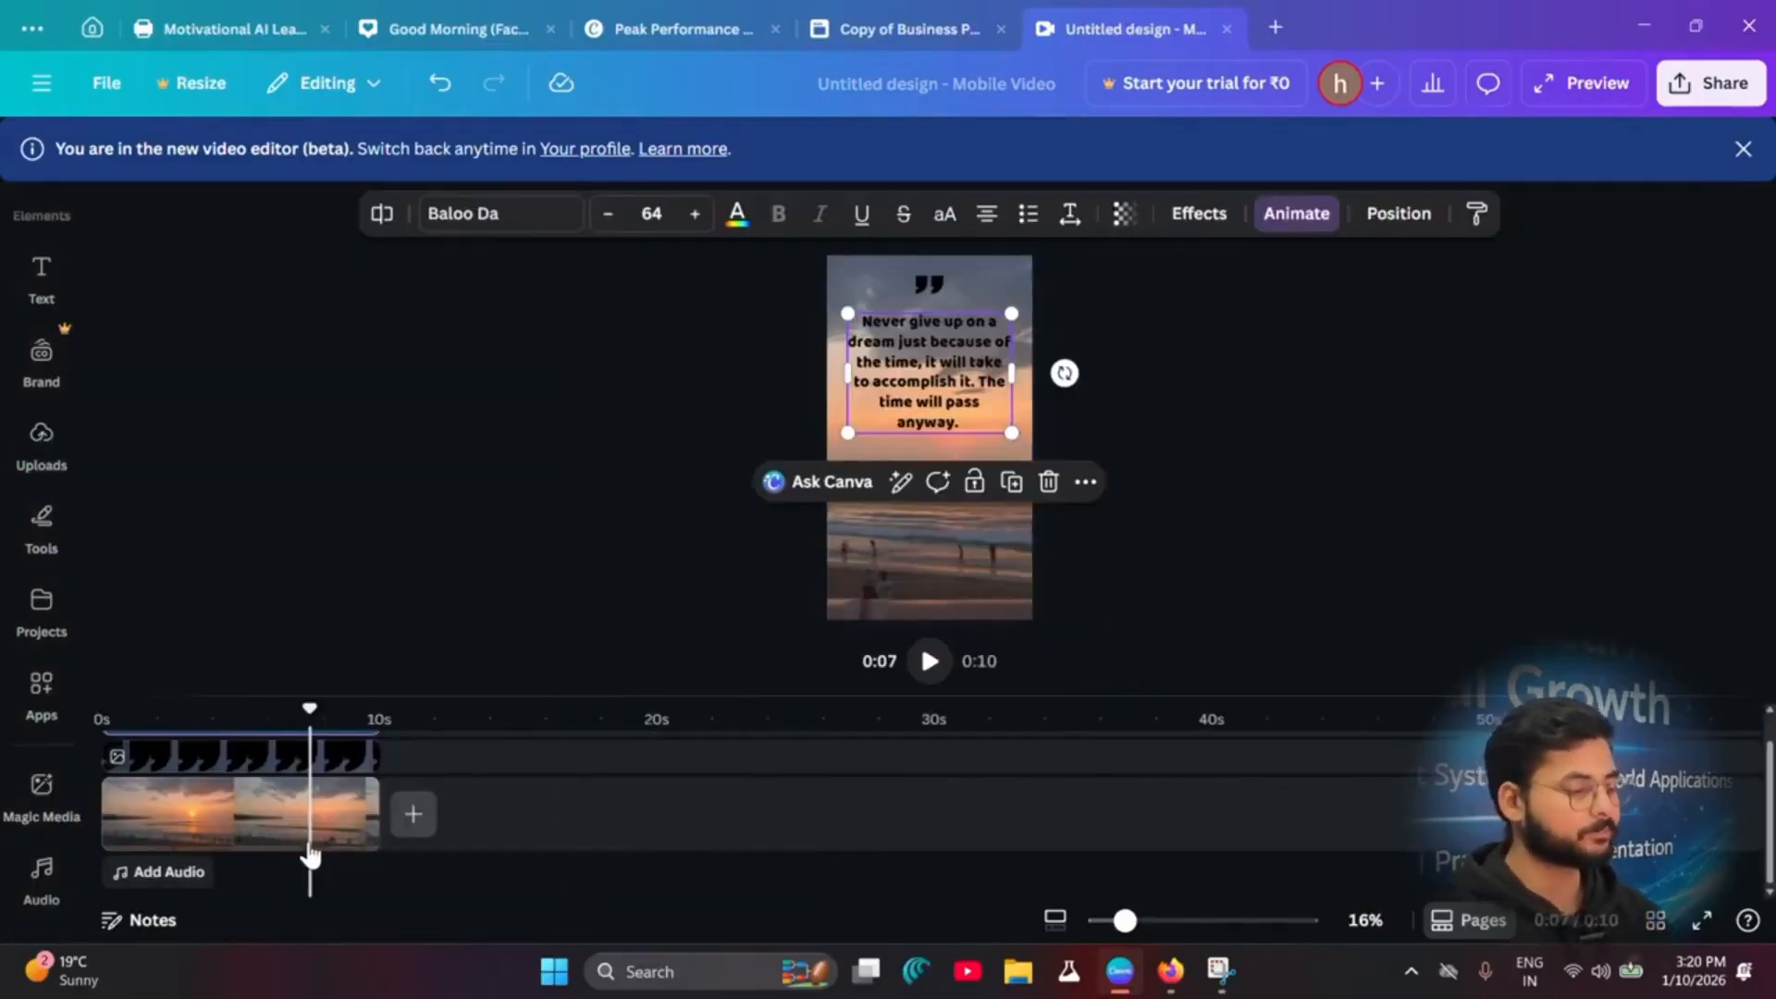
Step: Add the 10-second "reels" video of the seated woman after the sunset clip and duplicate it twice
{"action": "left_click", "coordinate": [414, 813]}
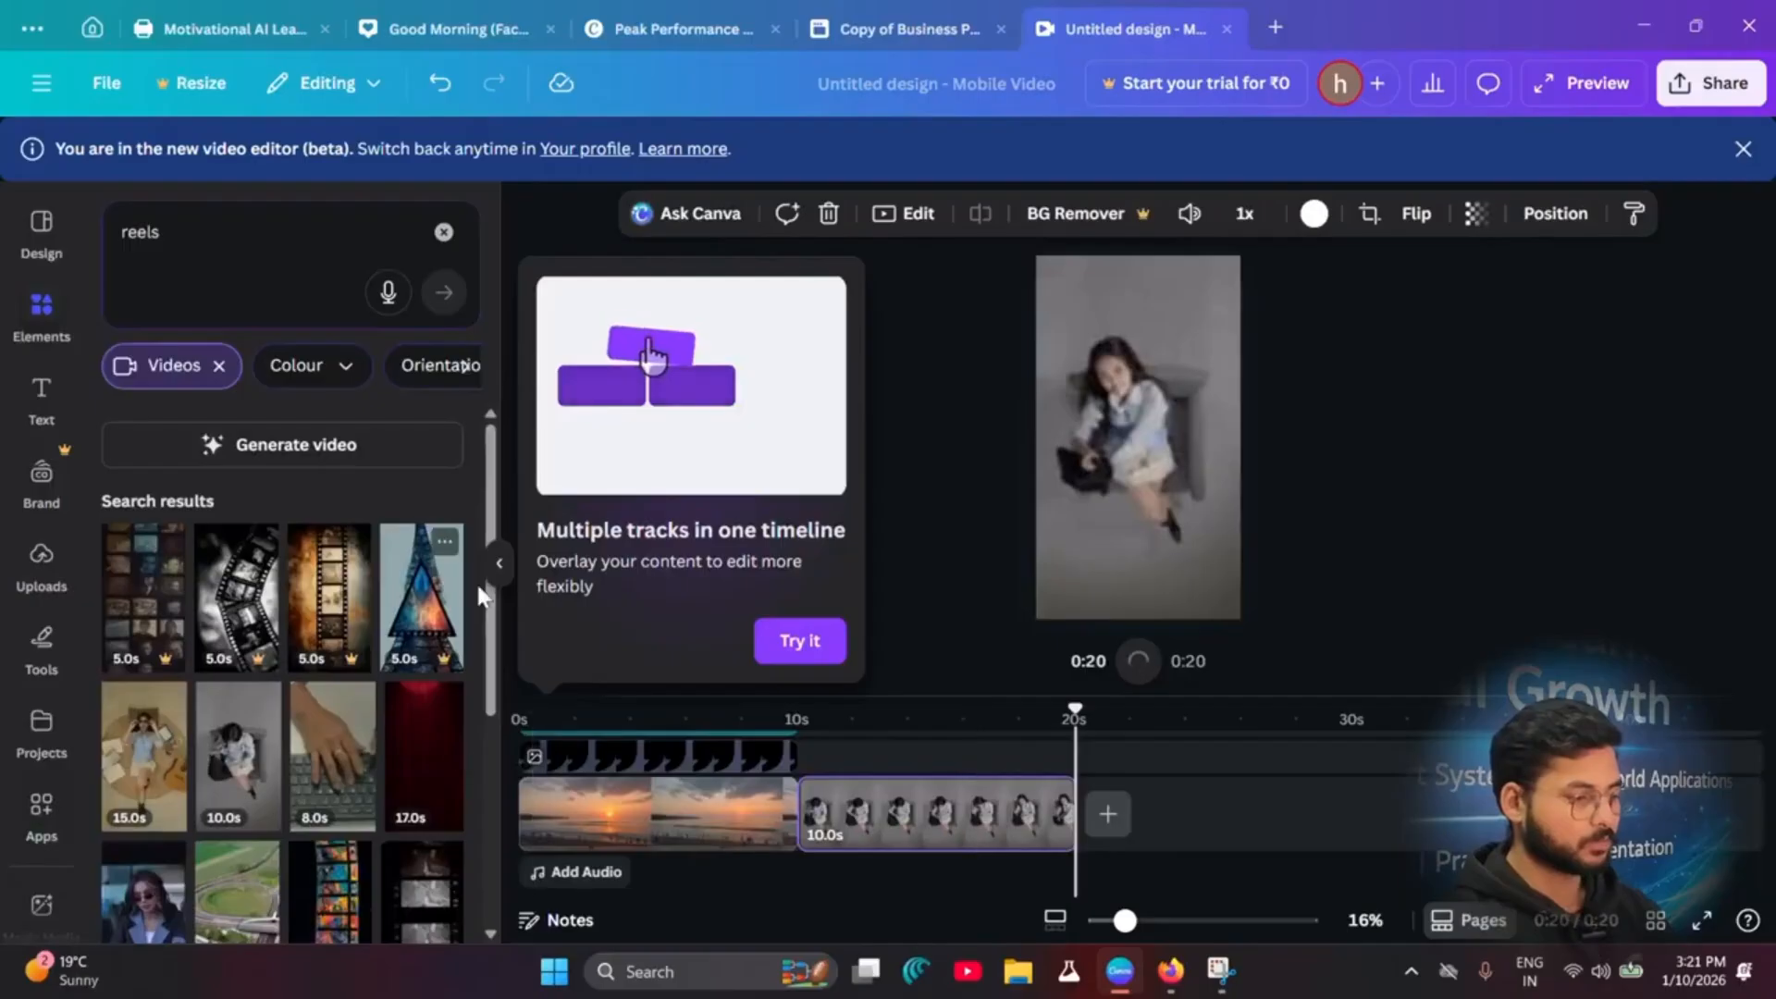
{"action": "left_click", "coordinate": [494, 573]}
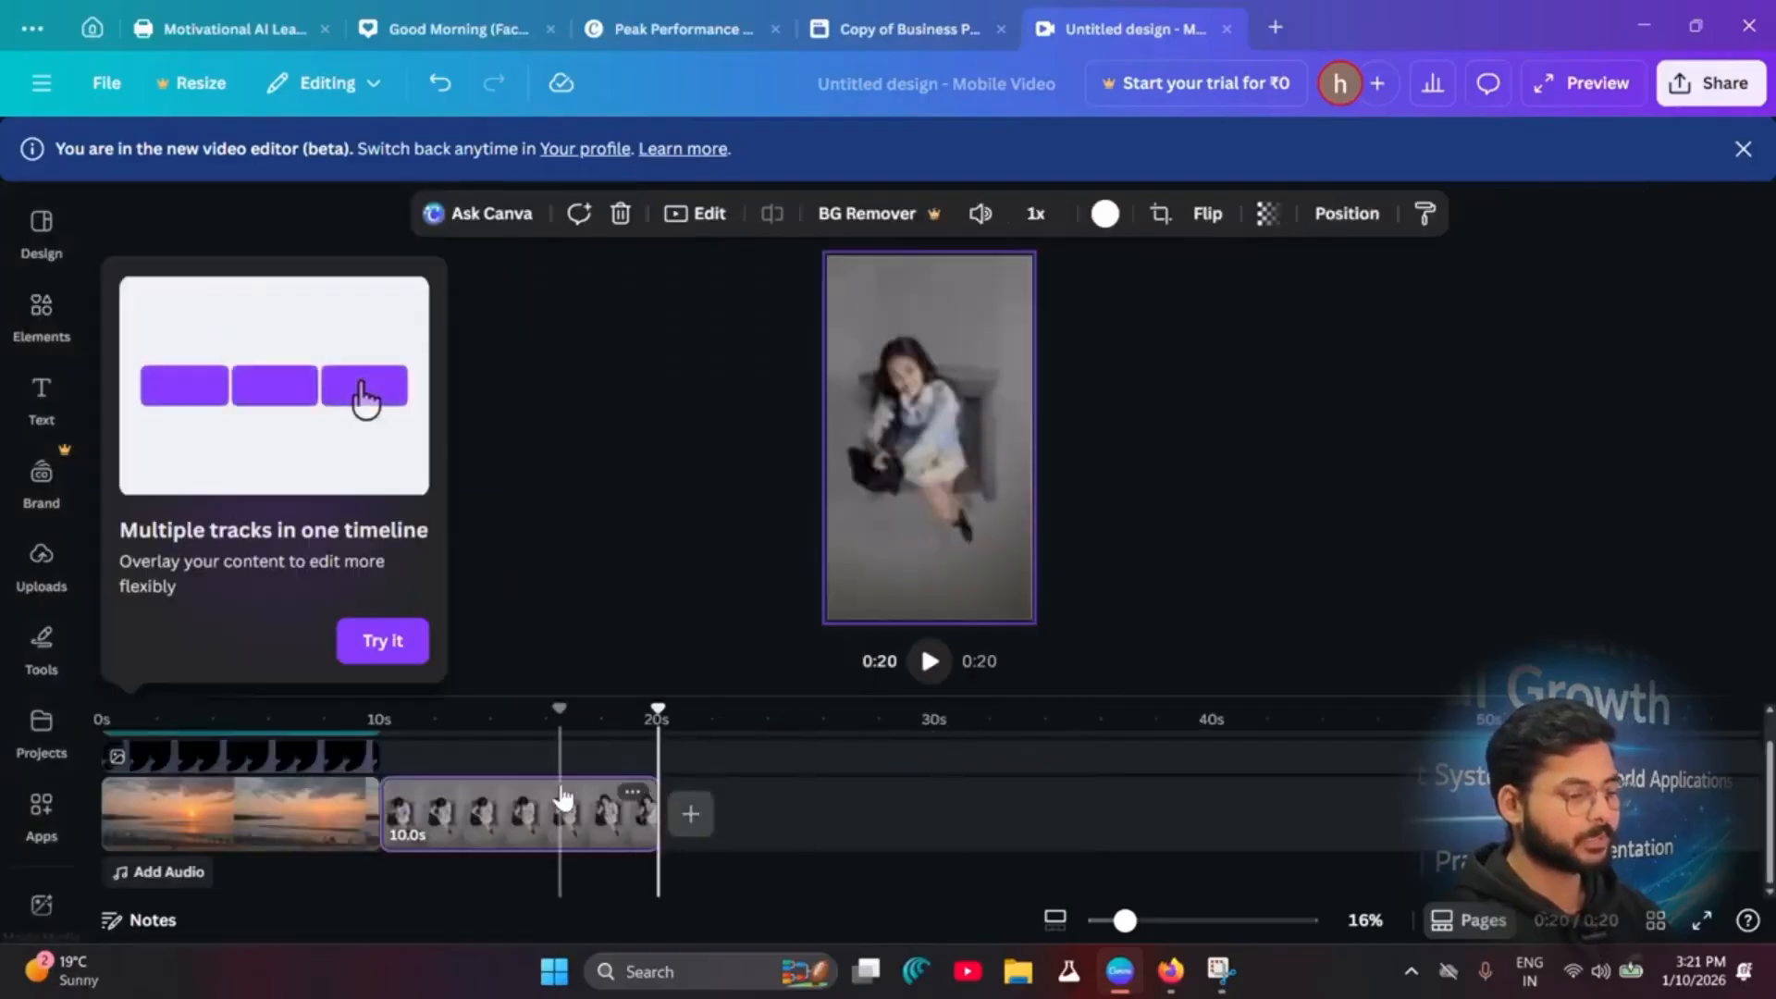
{"action": "left_click", "coordinate": [633, 793]}
{"action": "left_click", "coordinate": [725, 473]}
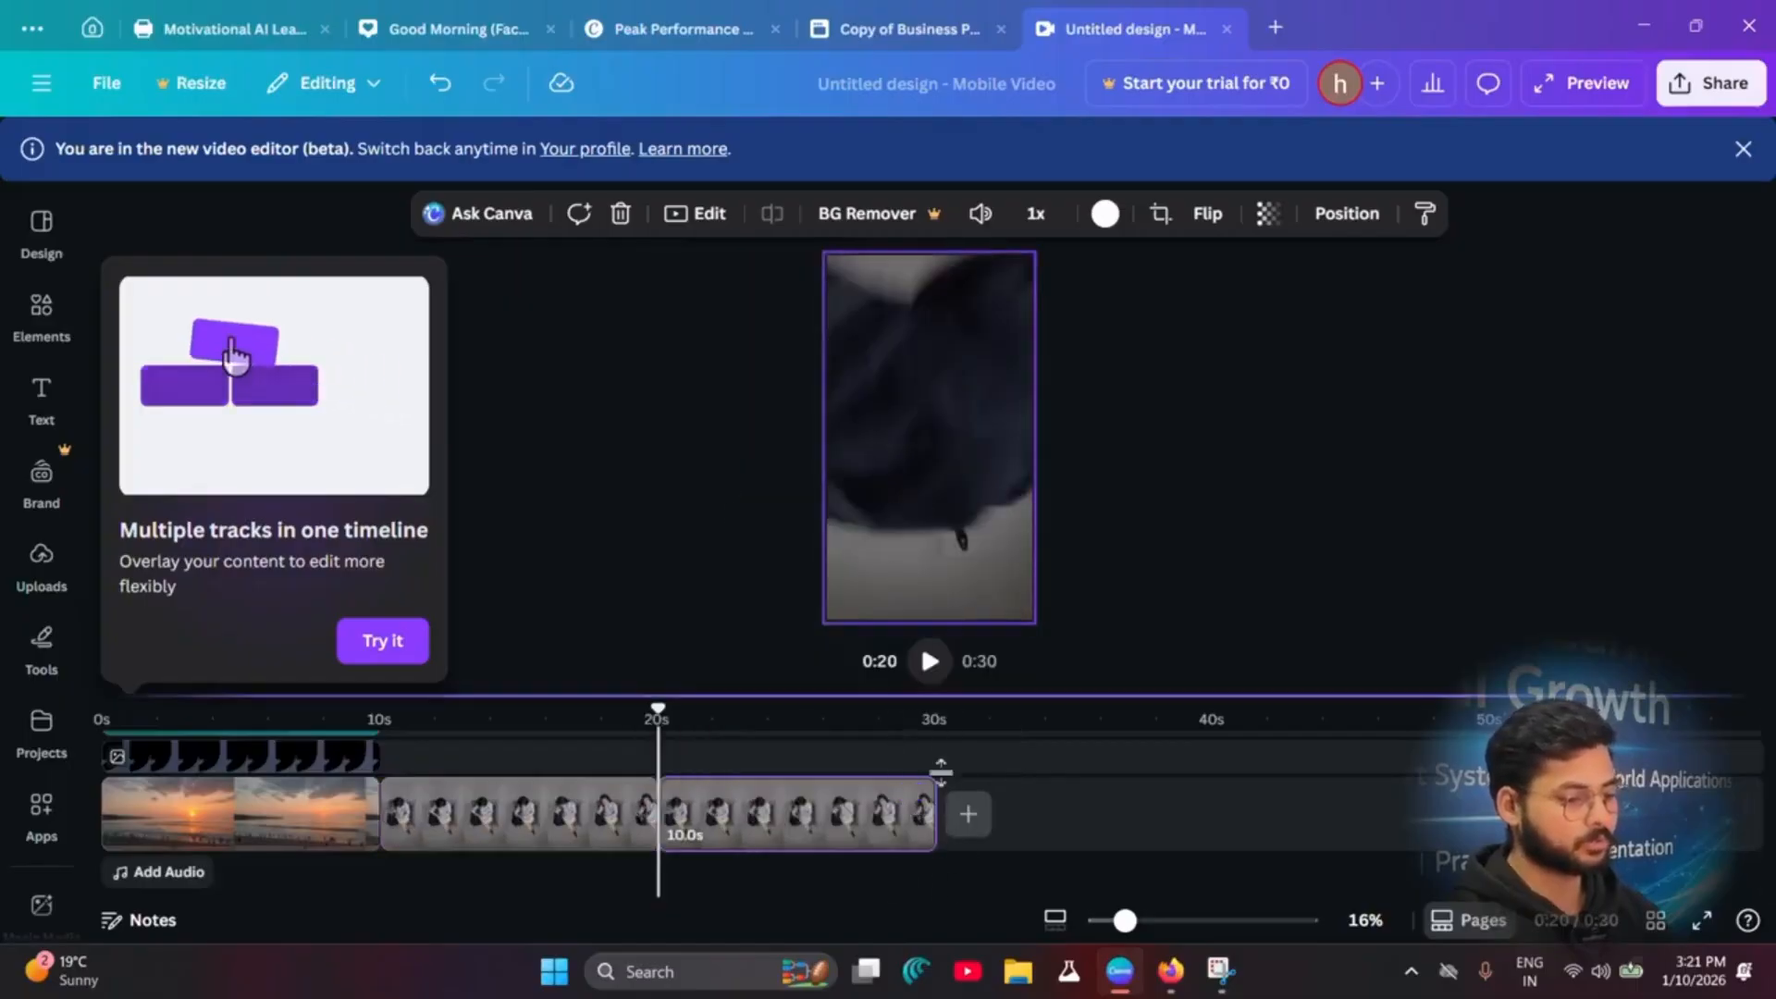
{"action": "left_click", "coordinate": [919, 795]}
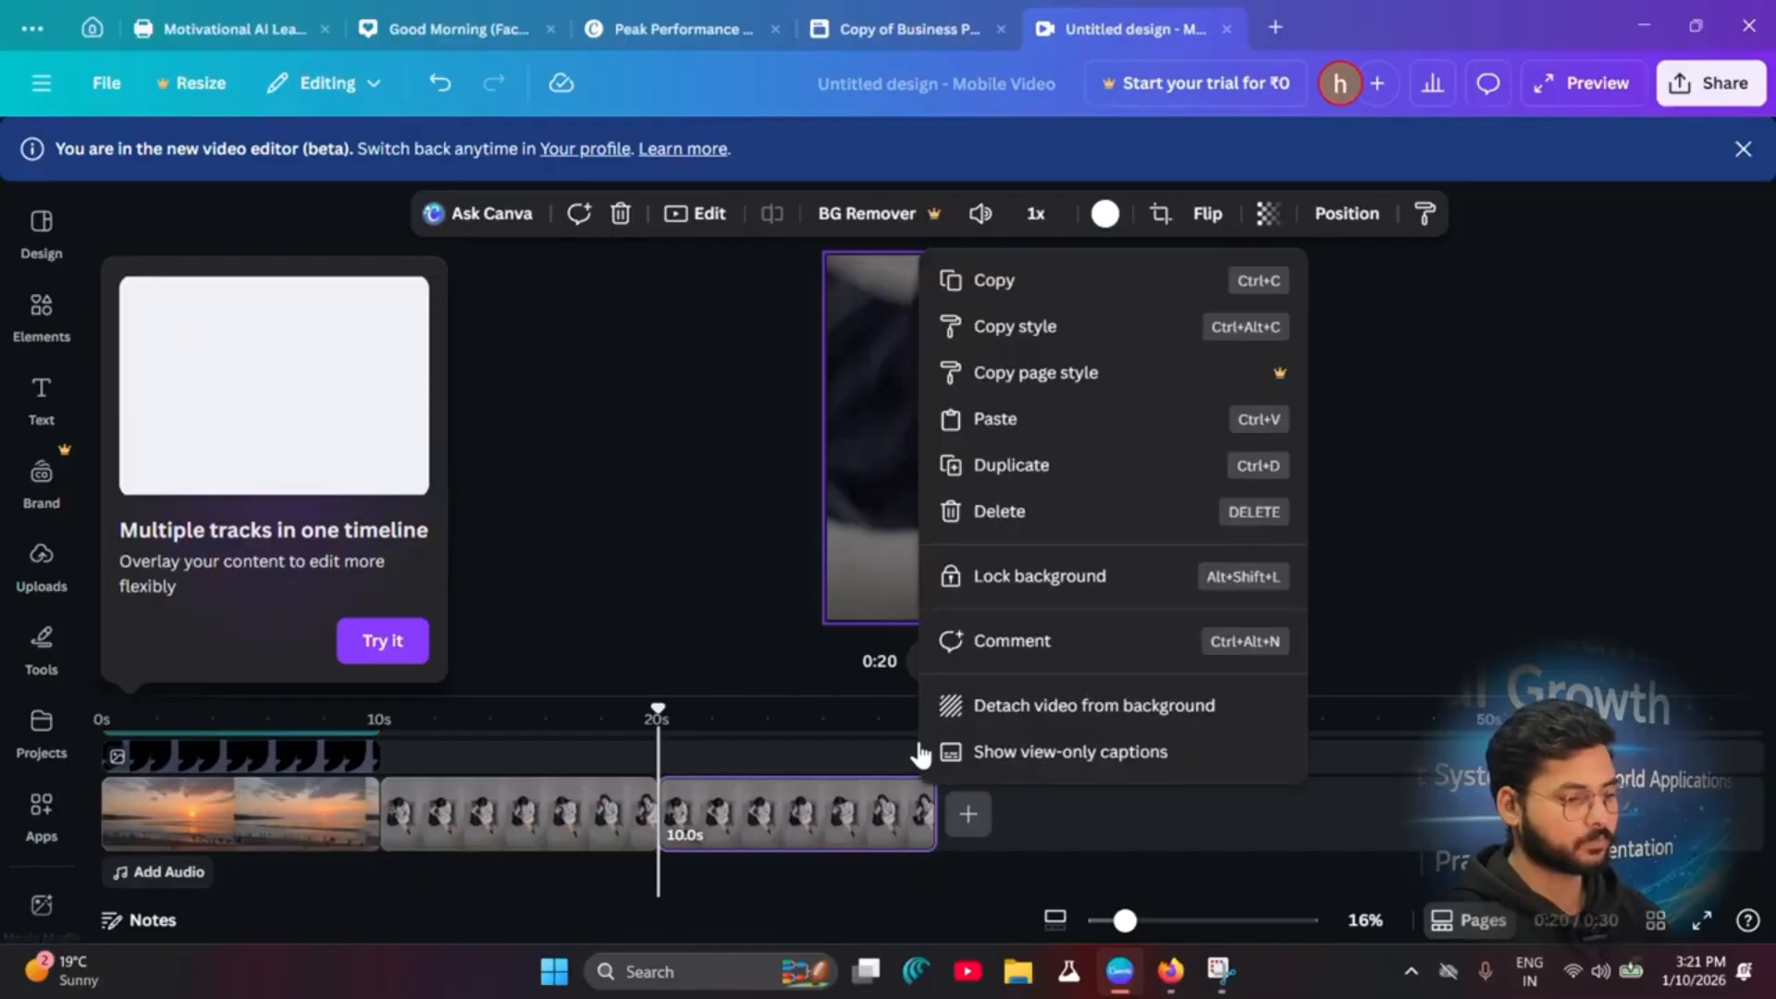
{"action": "left_click", "coordinate": [995, 472]}
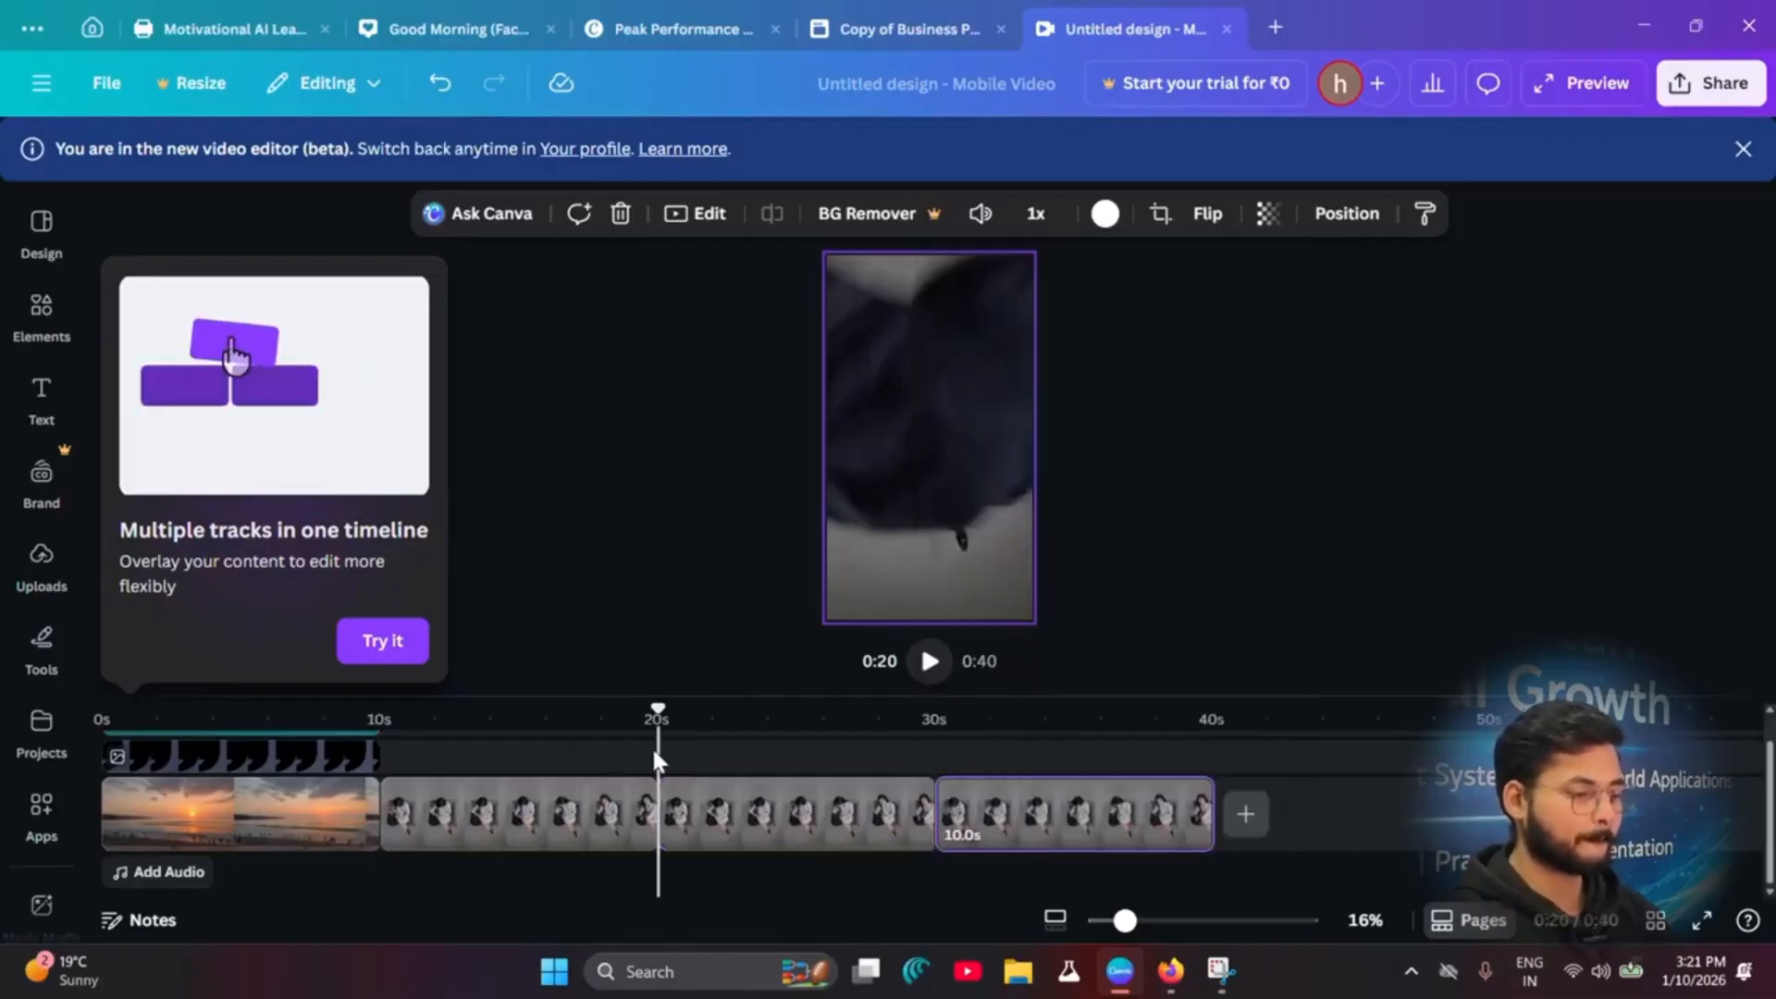
{"action": "left_click", "coordinate": [1210, 746]}
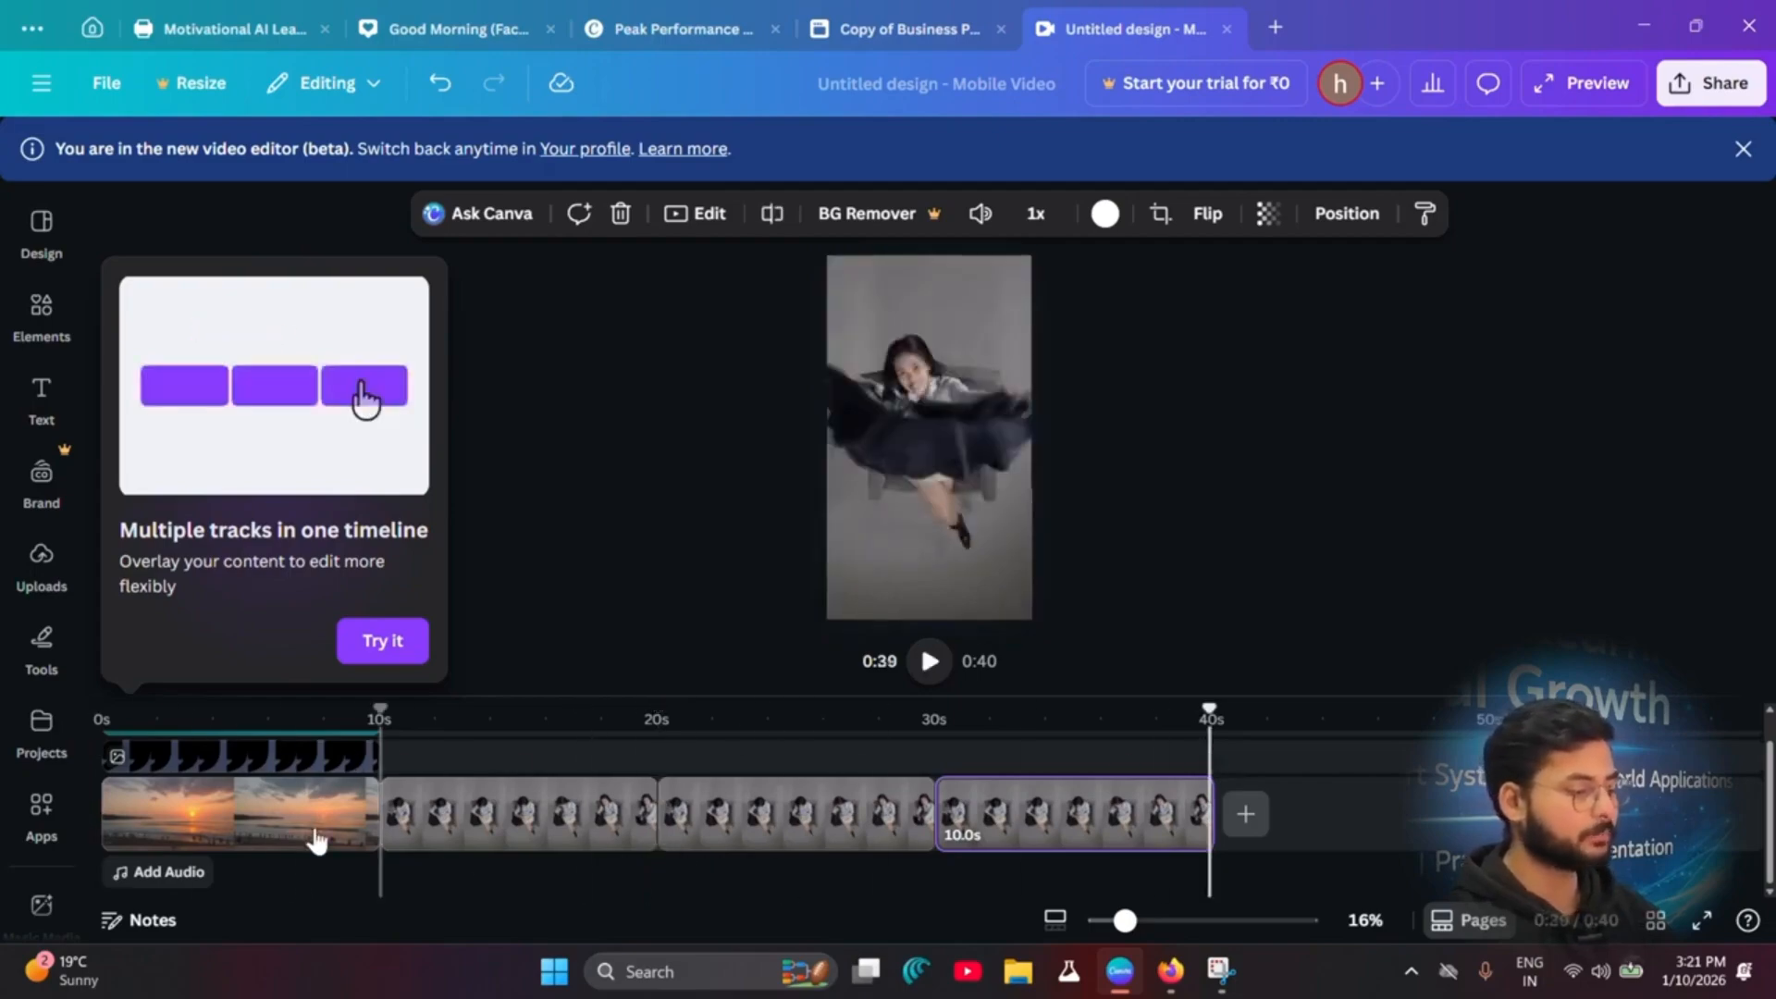
Step: Apply the Belvedere filter at intensity 81 to the sunset clip and set its video speed to 1.25x
{"action": "left_click", "coordinate": [218, 814]}
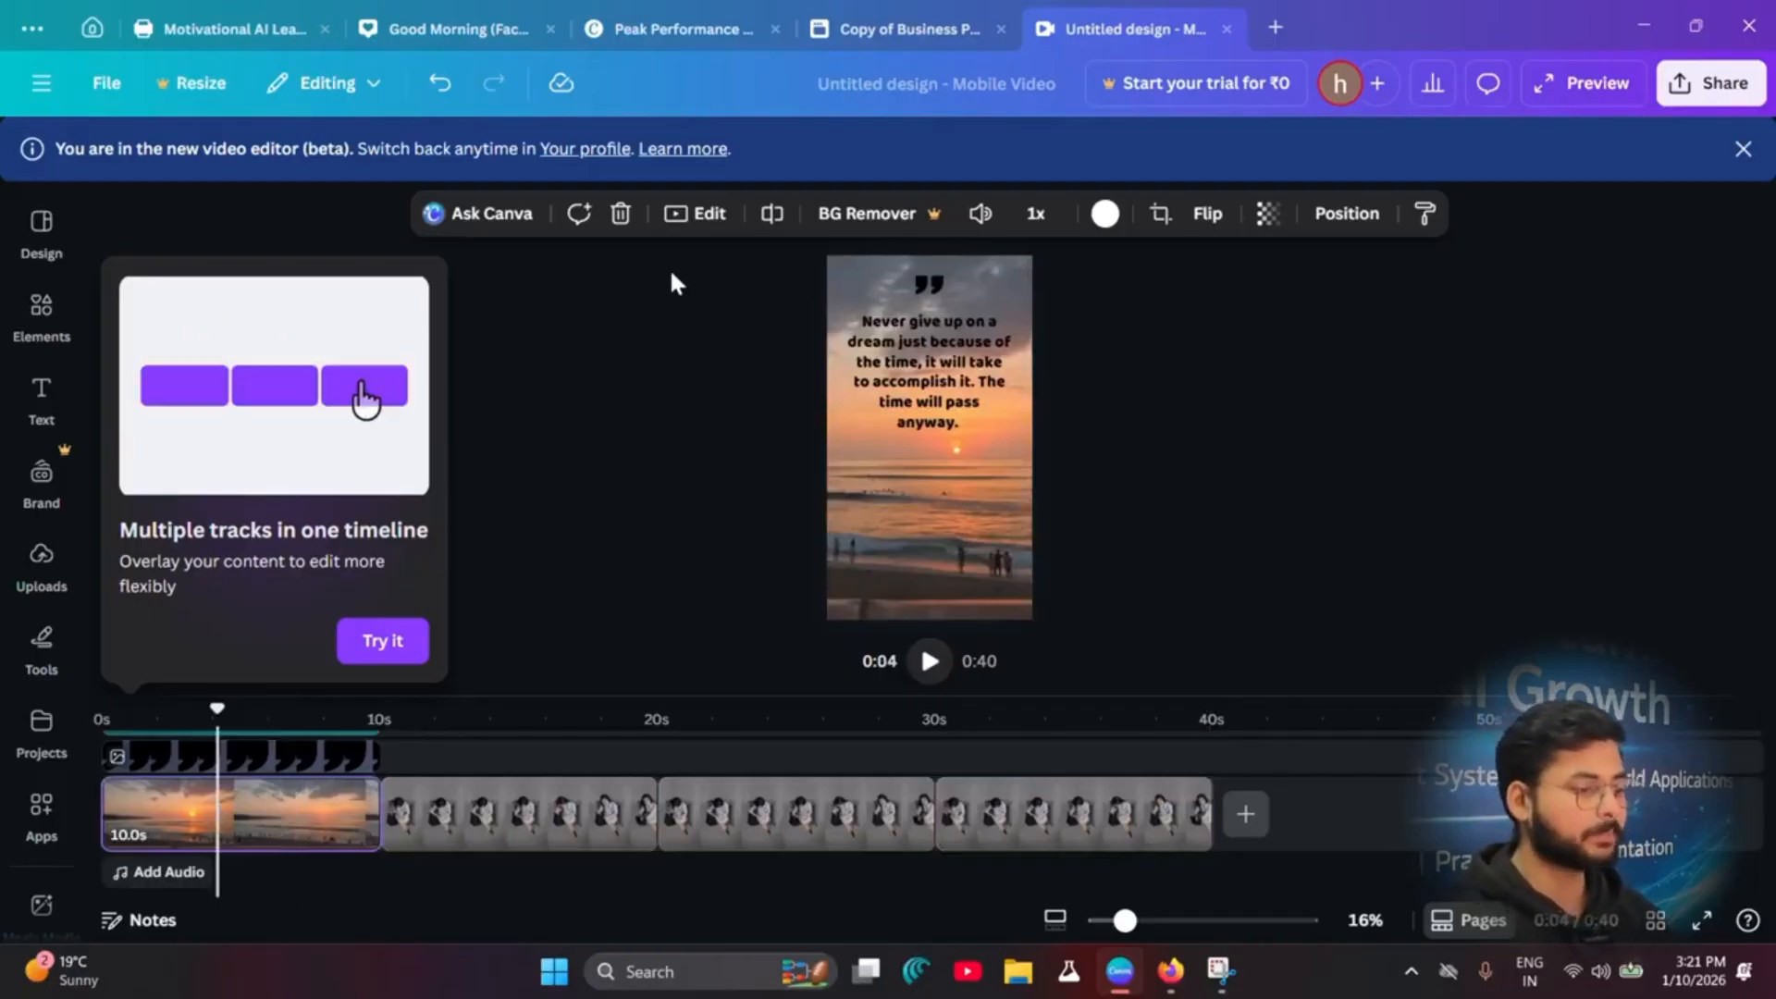
{"action": "left_click", "coordinate": [695, 222]}
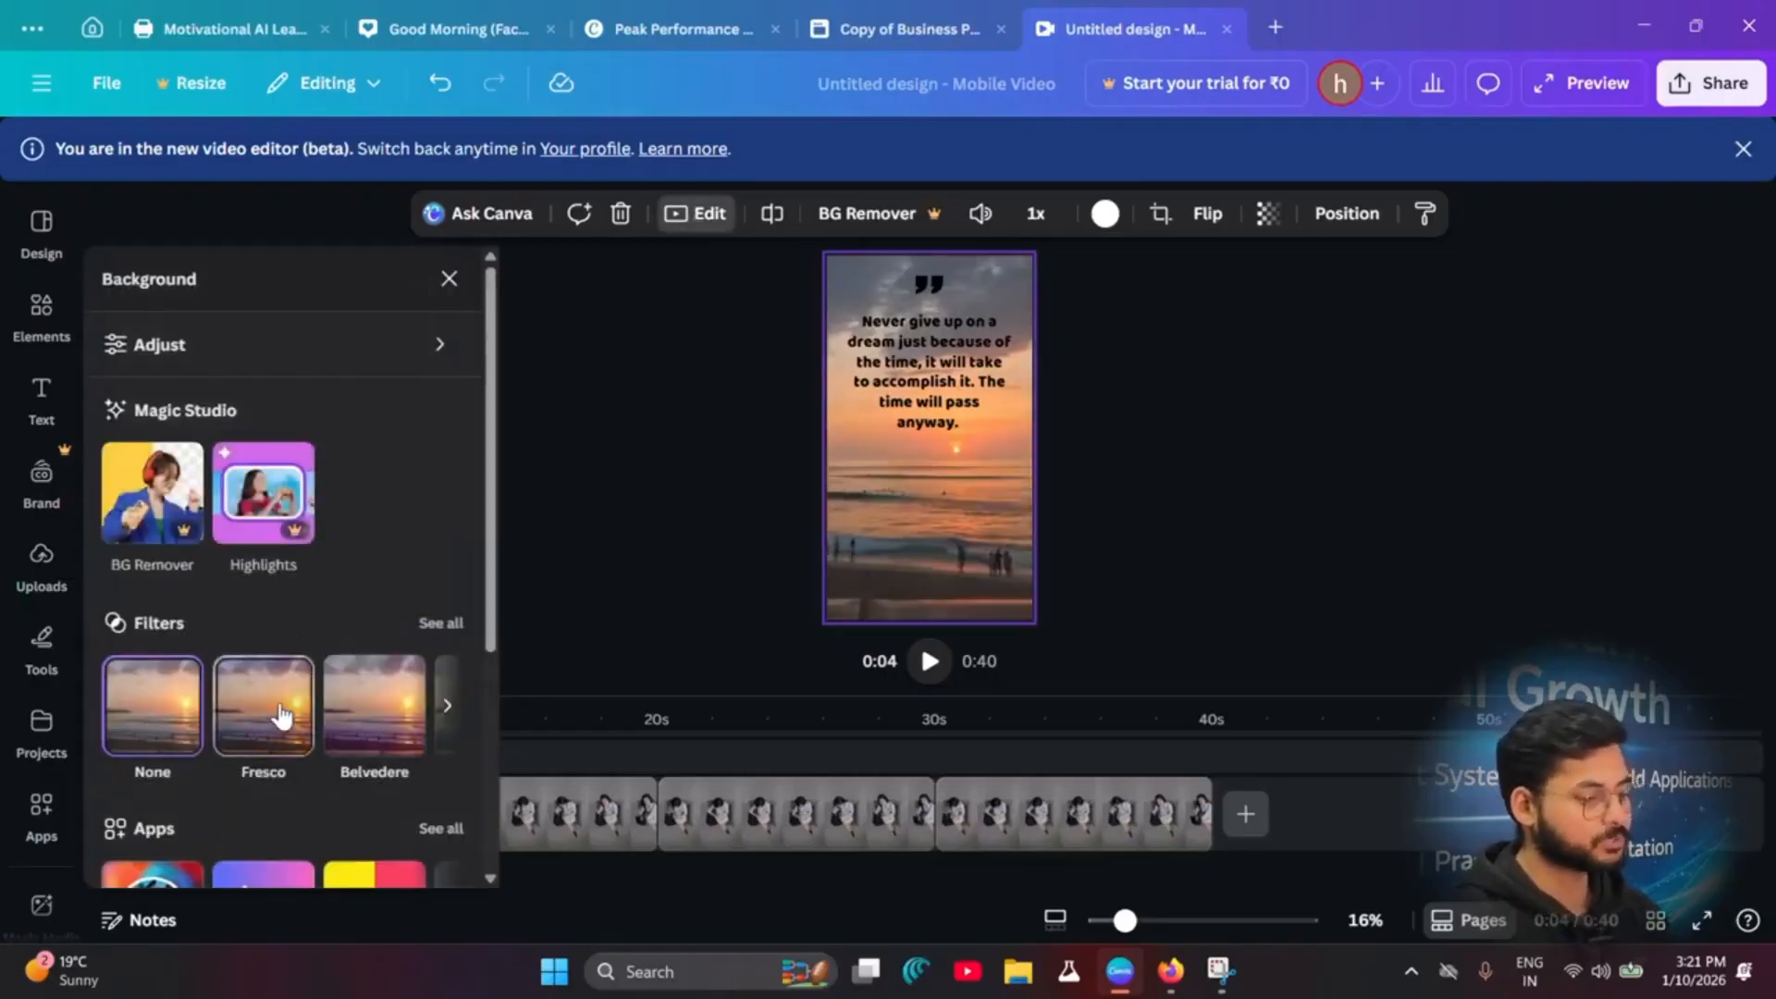
{"action": "left_click", "coordinate": [263, 711]}
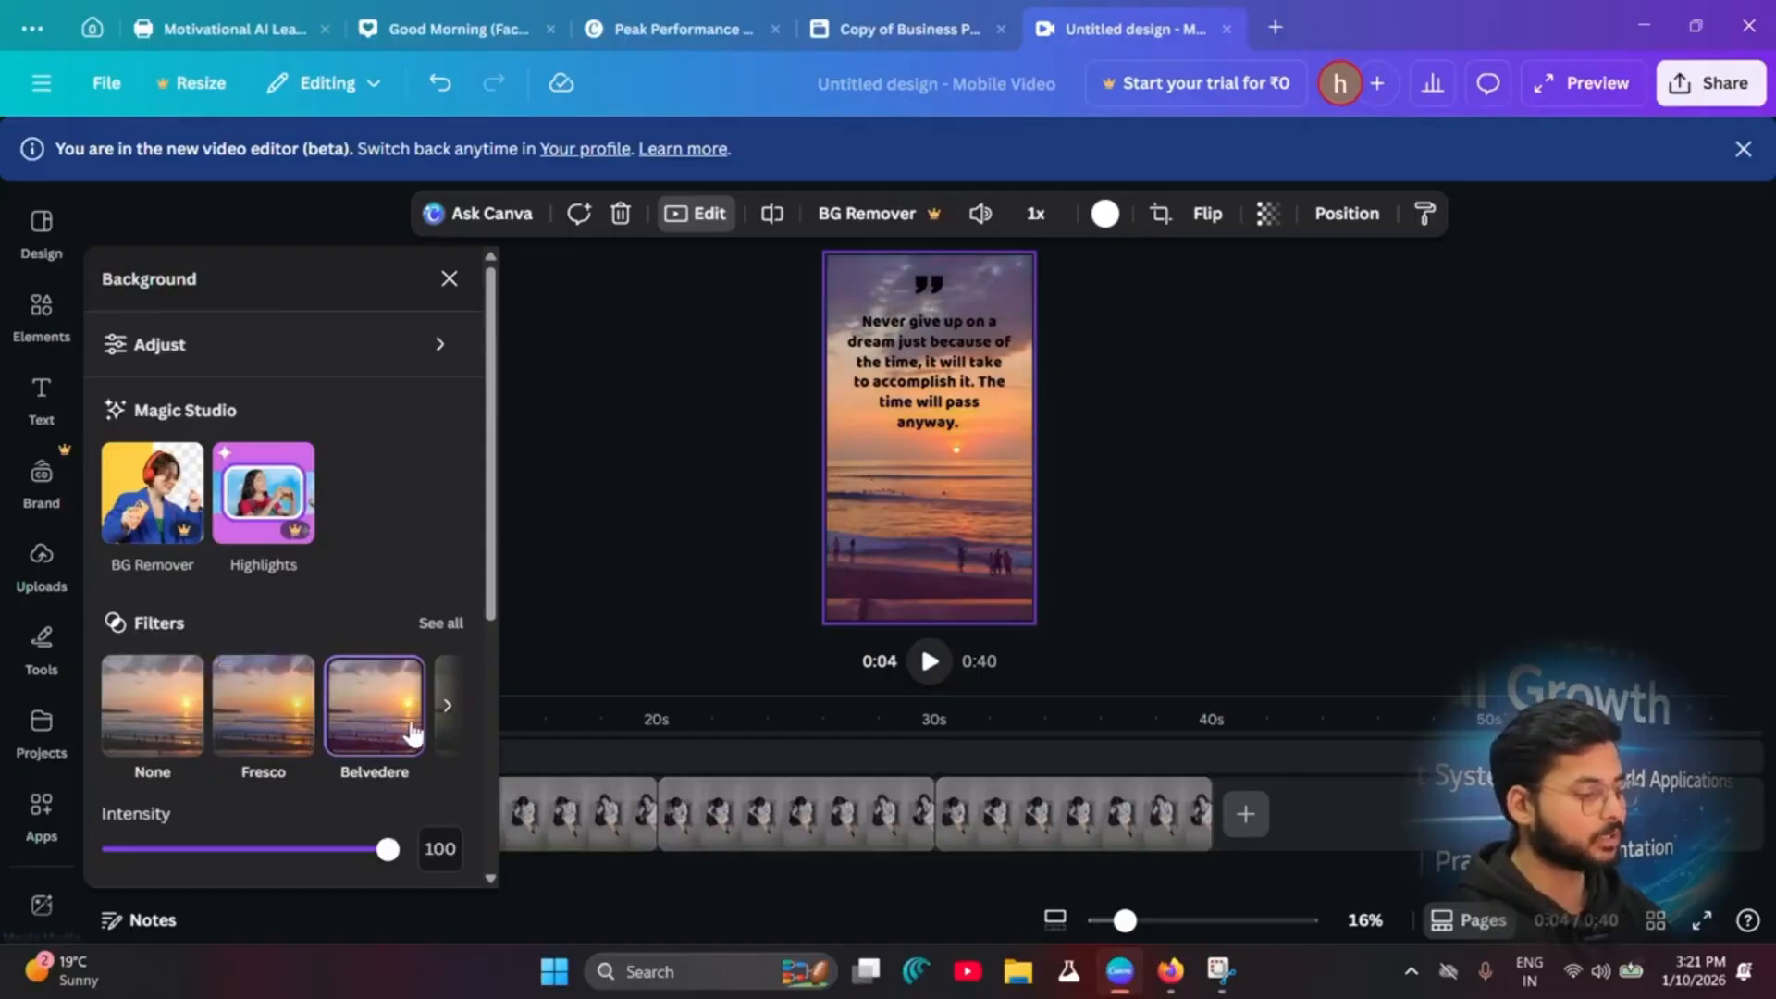
{"action": "scroll", "coordinate": [309, 789], "scroll_direction": "down", "scroll_amount": 4}
{"action": "left_click_drag", "start_coordinate": [387, 502], "coordinate": [334, 502]}
{"action": "scroll", "coordinate": [270, 684], "scroll_direction": "down", "scroll_amount": 1}
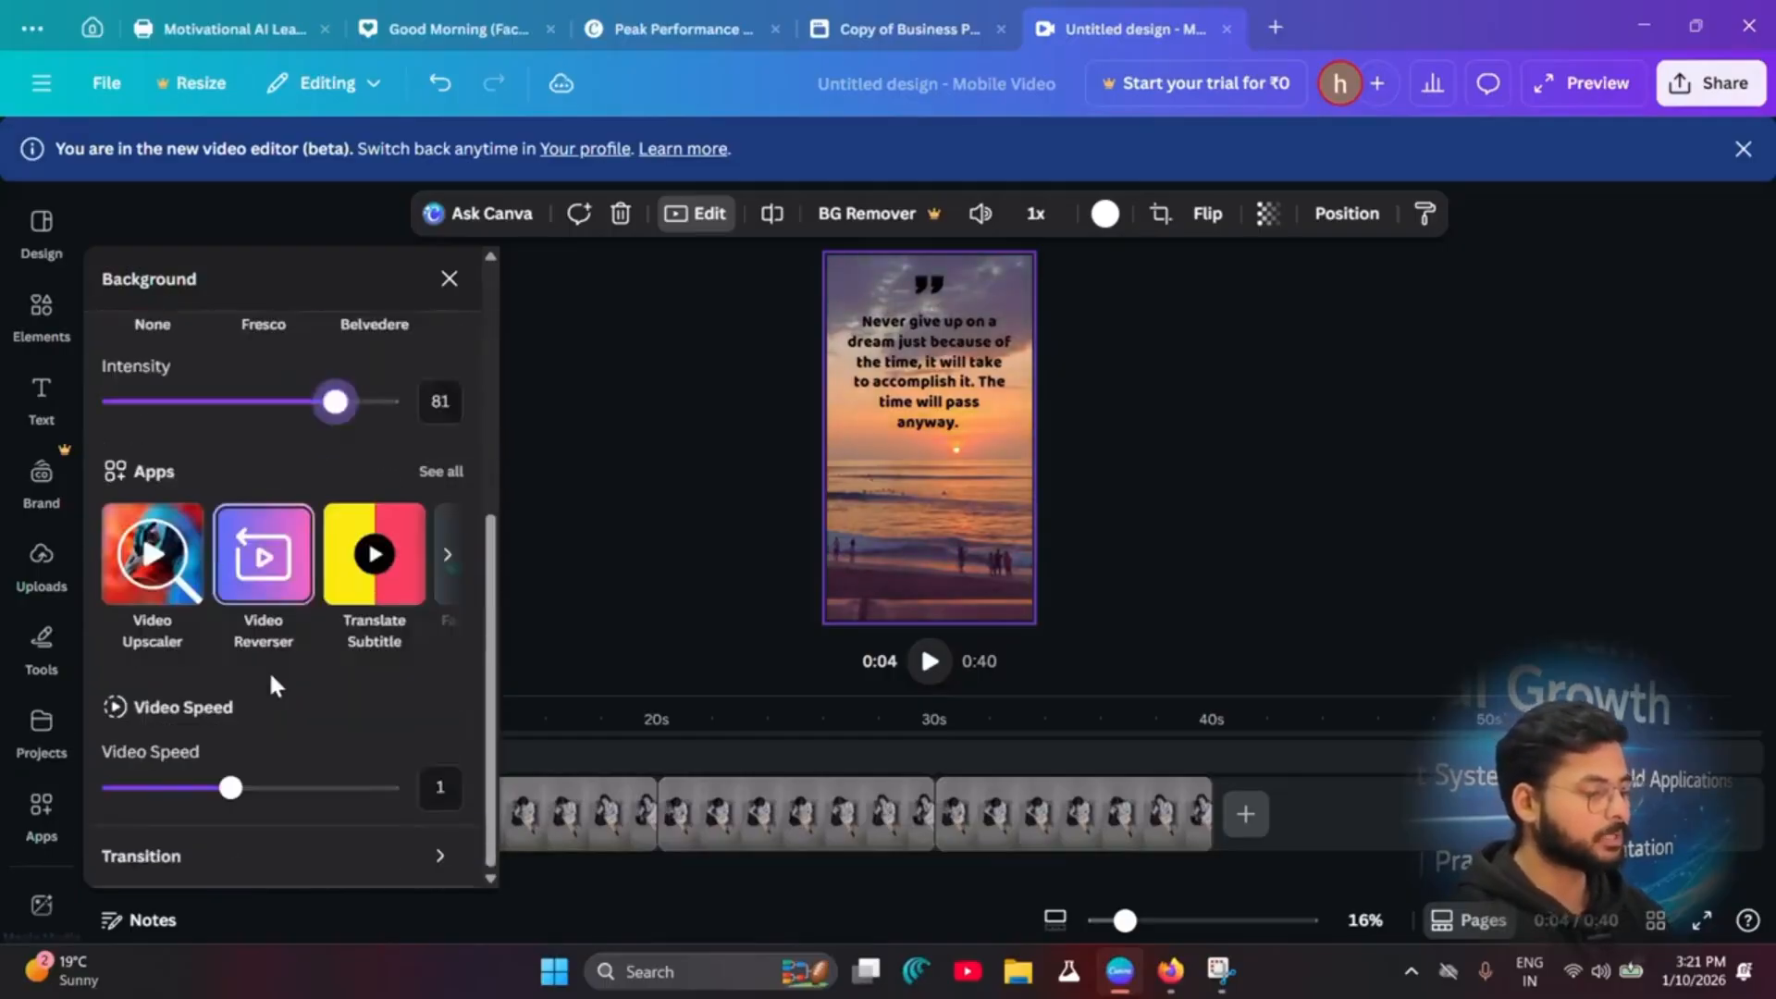
{"action": "left_click_drag", "start_coordinate": [231, 788], "coordinate": [269, 788]}
Step: Try the Dissolve, Circle Wipe and Colour Wipe transitions on the sunset clip with a duration of 1.1 seconds
{"action": "left_click", "coordinate": [439, 858]}
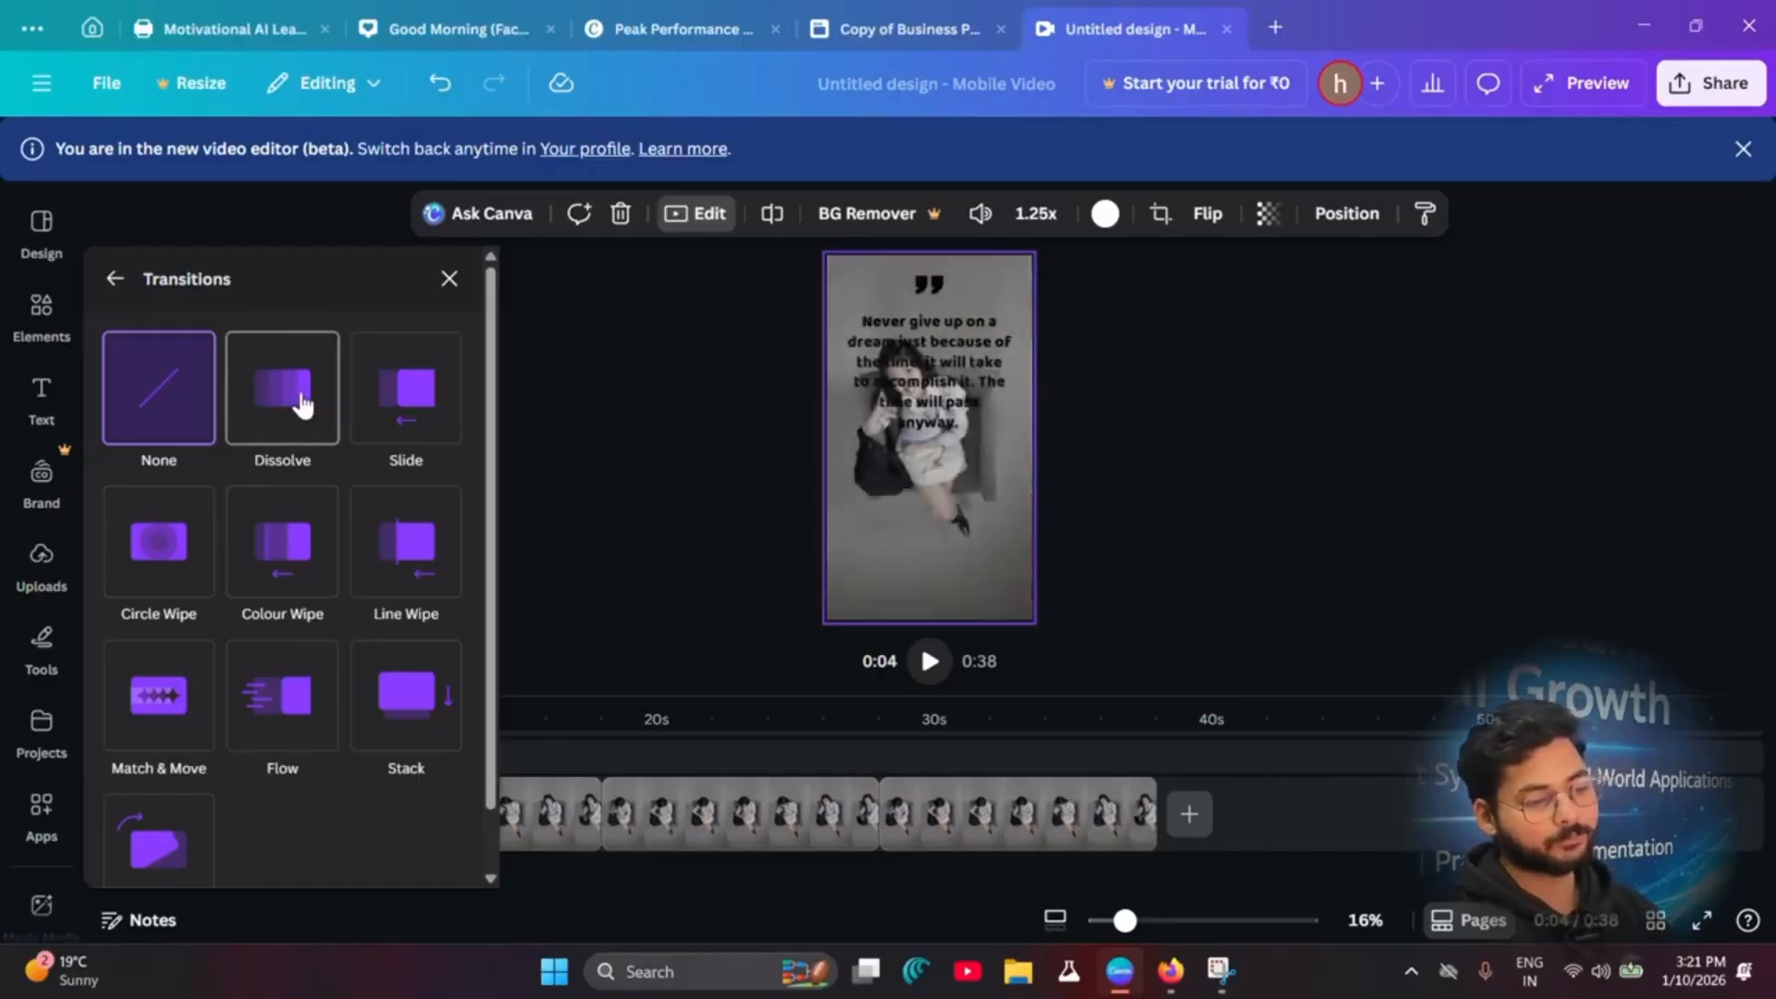
{"action": "left_click", "coordinate": [306, 407]}
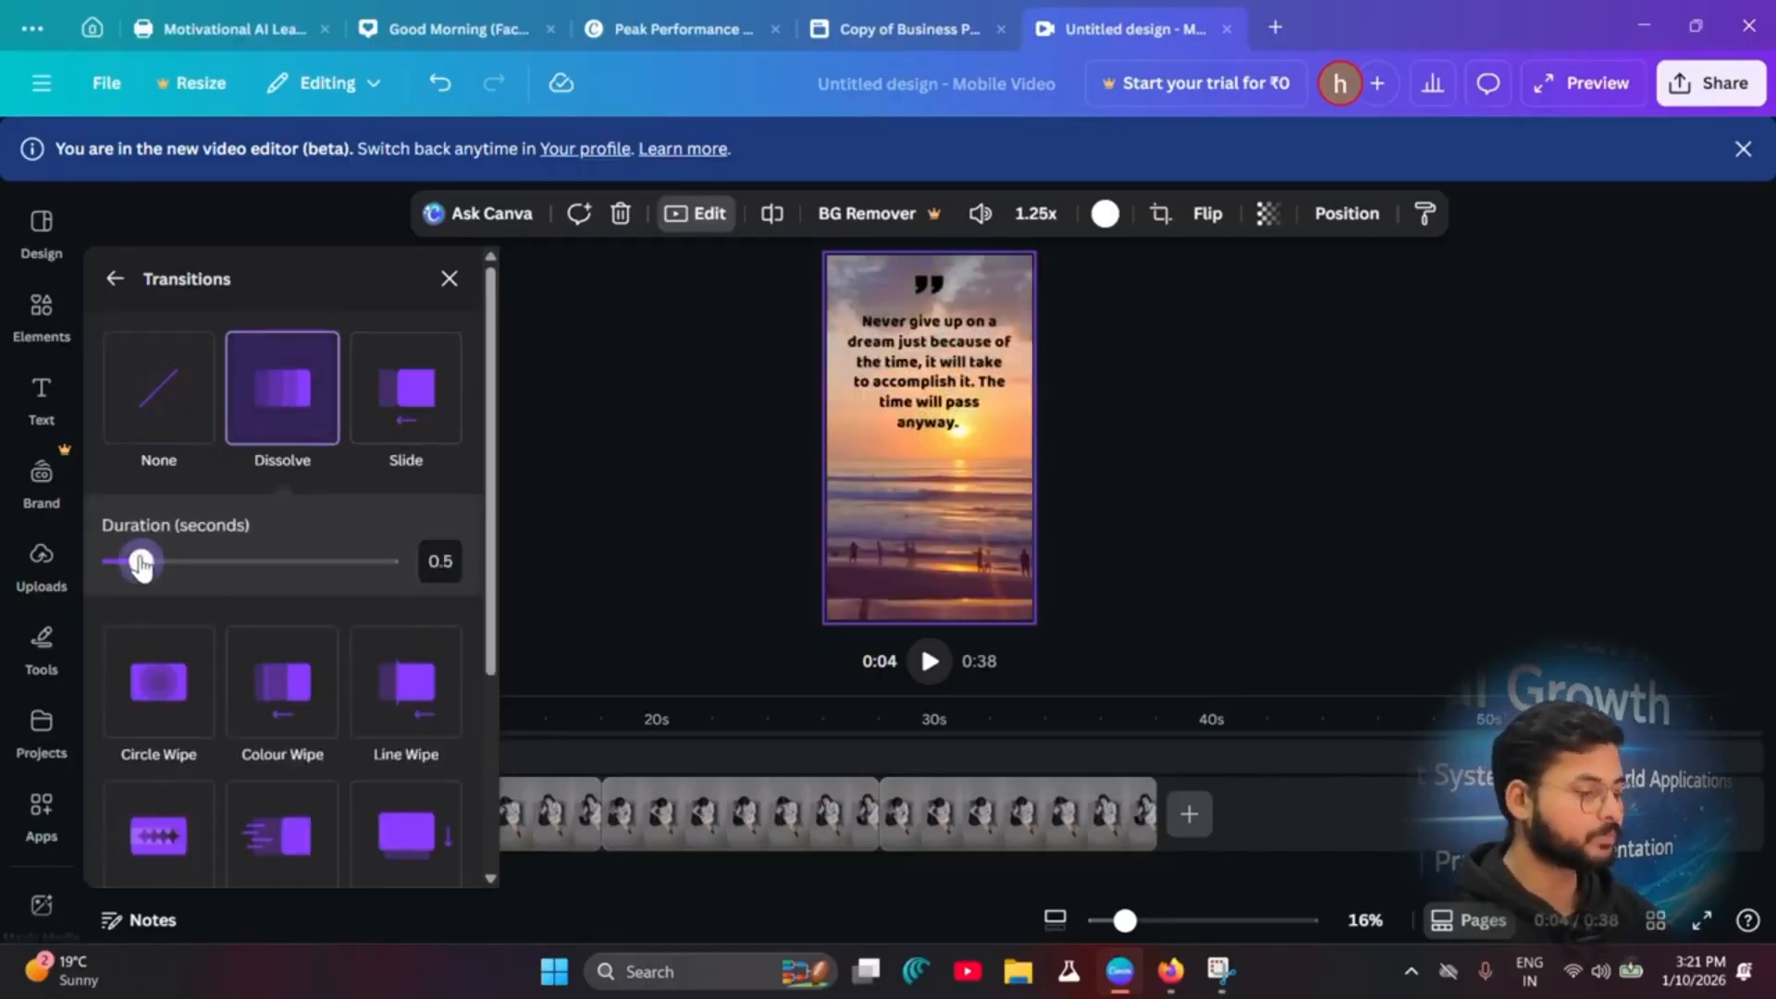
{"action": "left_click_drag", "start_coordinate": [141, 561], "coordinate": [183, 561]}
{"action": "left_click", "coordinate": [159, 686]}
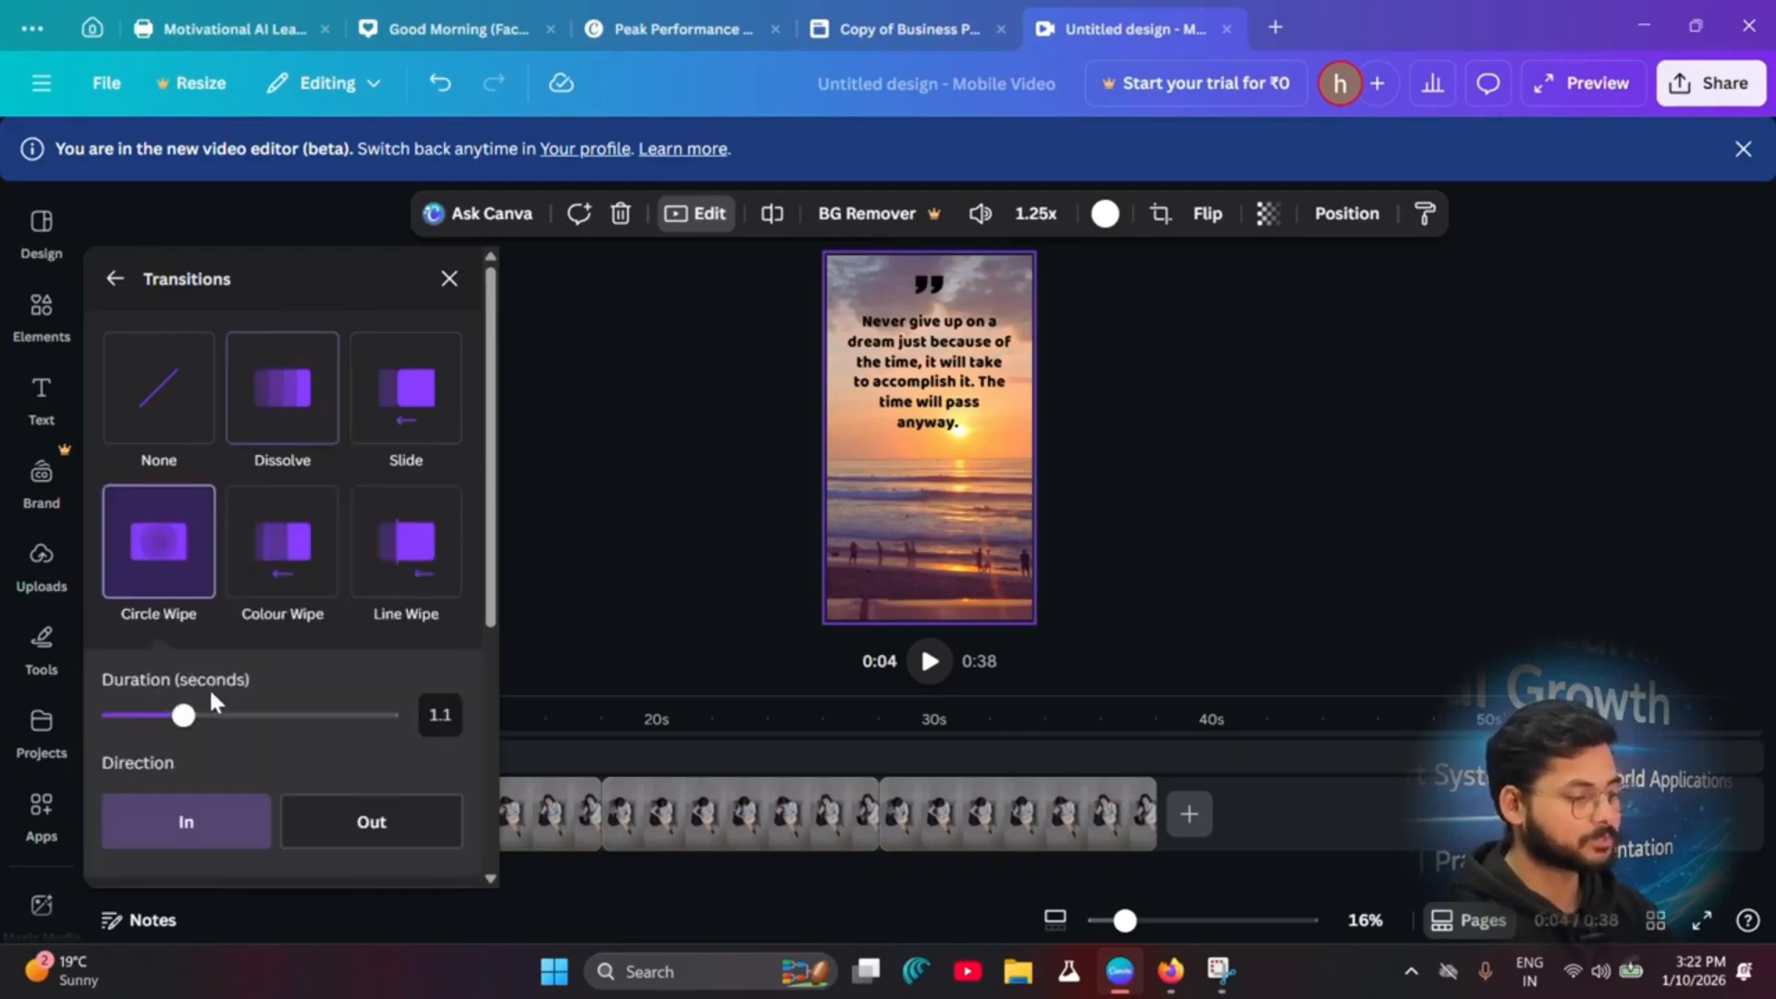
{"action": "left_click", "coordinate": [305, 560]}
{"action": "scroll", "coordinate": [387, 562], "scroll_direction": "down", "scroll_amount": 2}
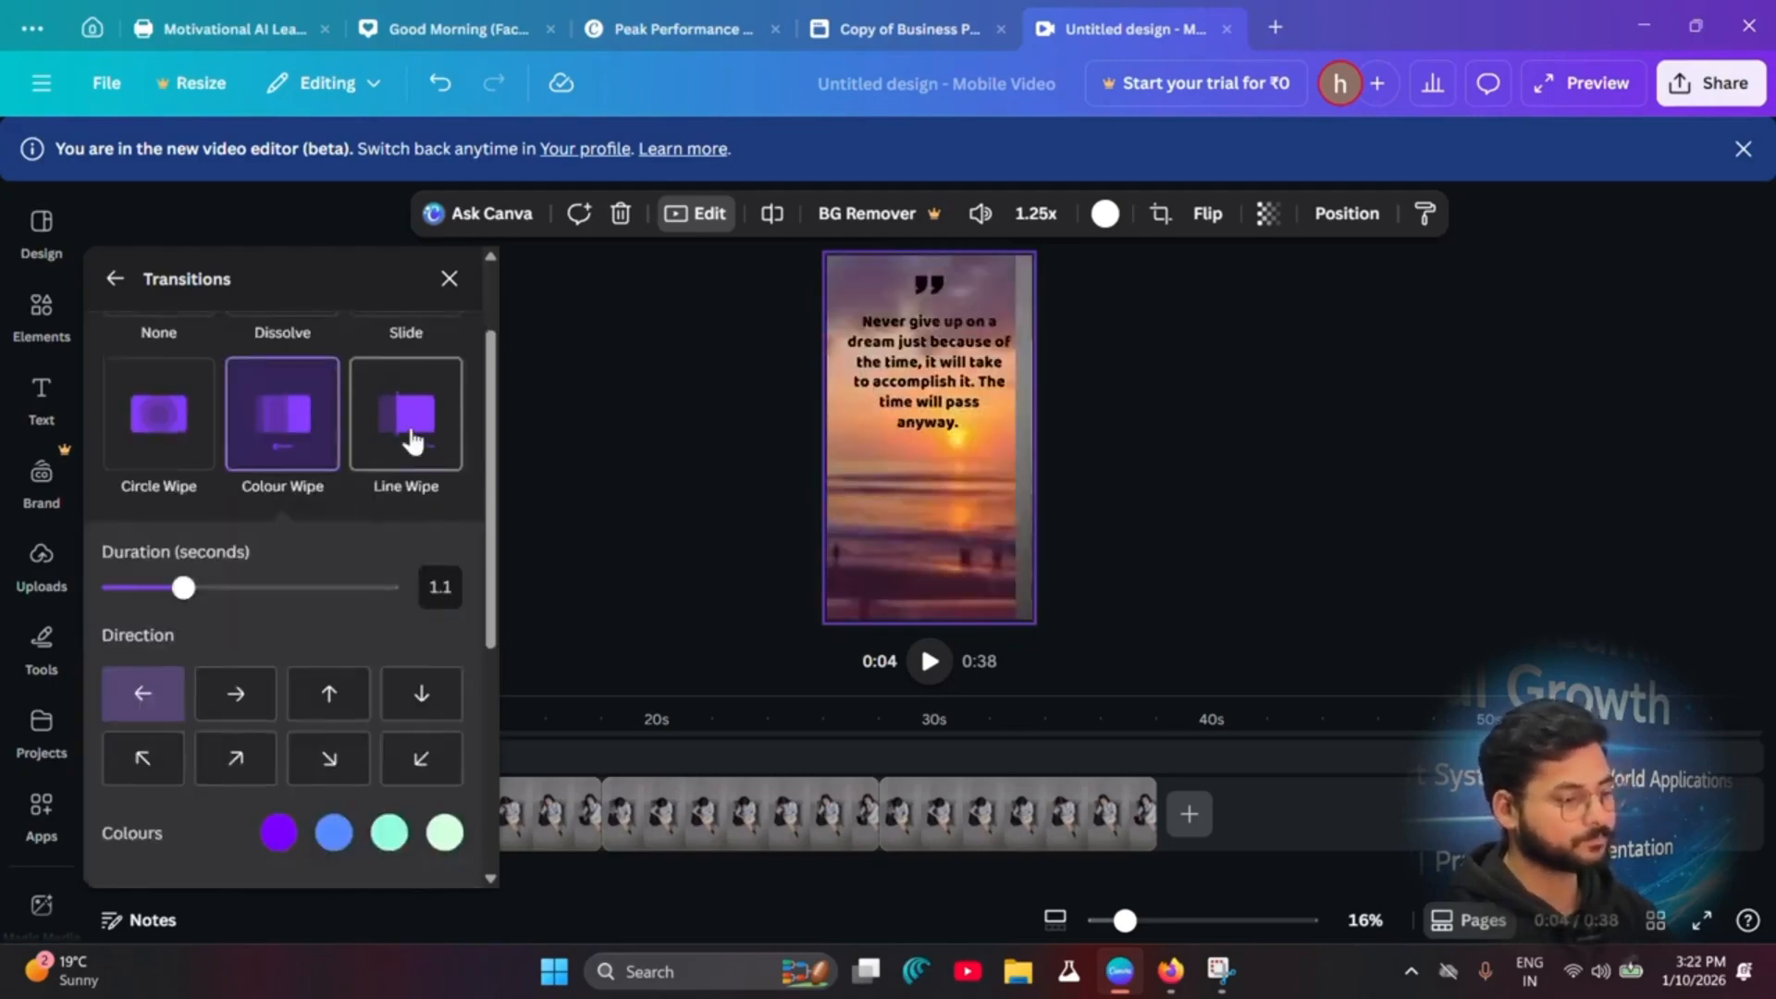
Step: Set the sunset clip's transition to Line Wipe with a slightly longer duration, trying the rightward direction before choosing upward
{"action": "left_click", "coordinate": [410, 443]}
{"action": "scroll", "coordinate": [265, 647], "scroll_direction": "down", "scroll_amount": 3}
{"action": "scroll", "coordinate": [198, 463], "scroll_direction": "up", "scroll_amount": 4}
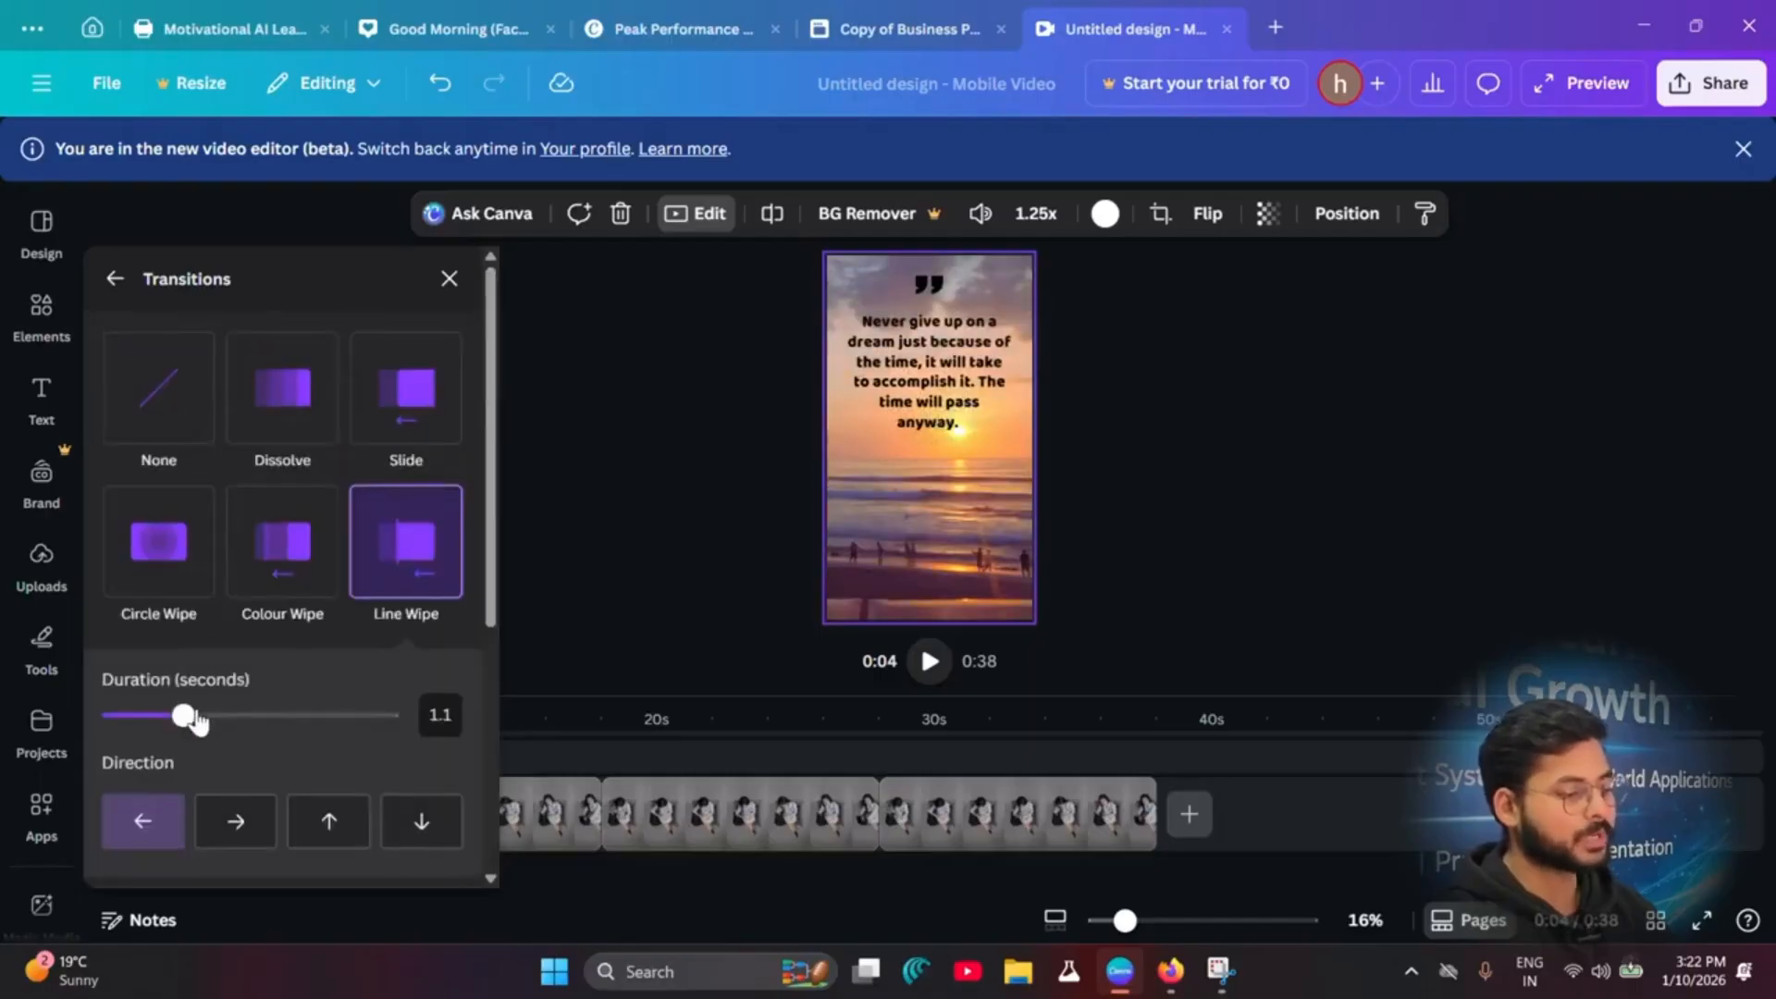
{"action": "mouse_move", "coordinate": [194, 722]}
{"action": "left_mouse_down"}
{"action": "mouse_move", "coordinate": [345, 721]}
{"action": "mouse_move", "coordinate": [215, 730]}
{"action": "left_mouse_up"}
{"action": "scroll", "coordinate": [380, 684], "scroll_direction": "down", "scroll_amount": 5}
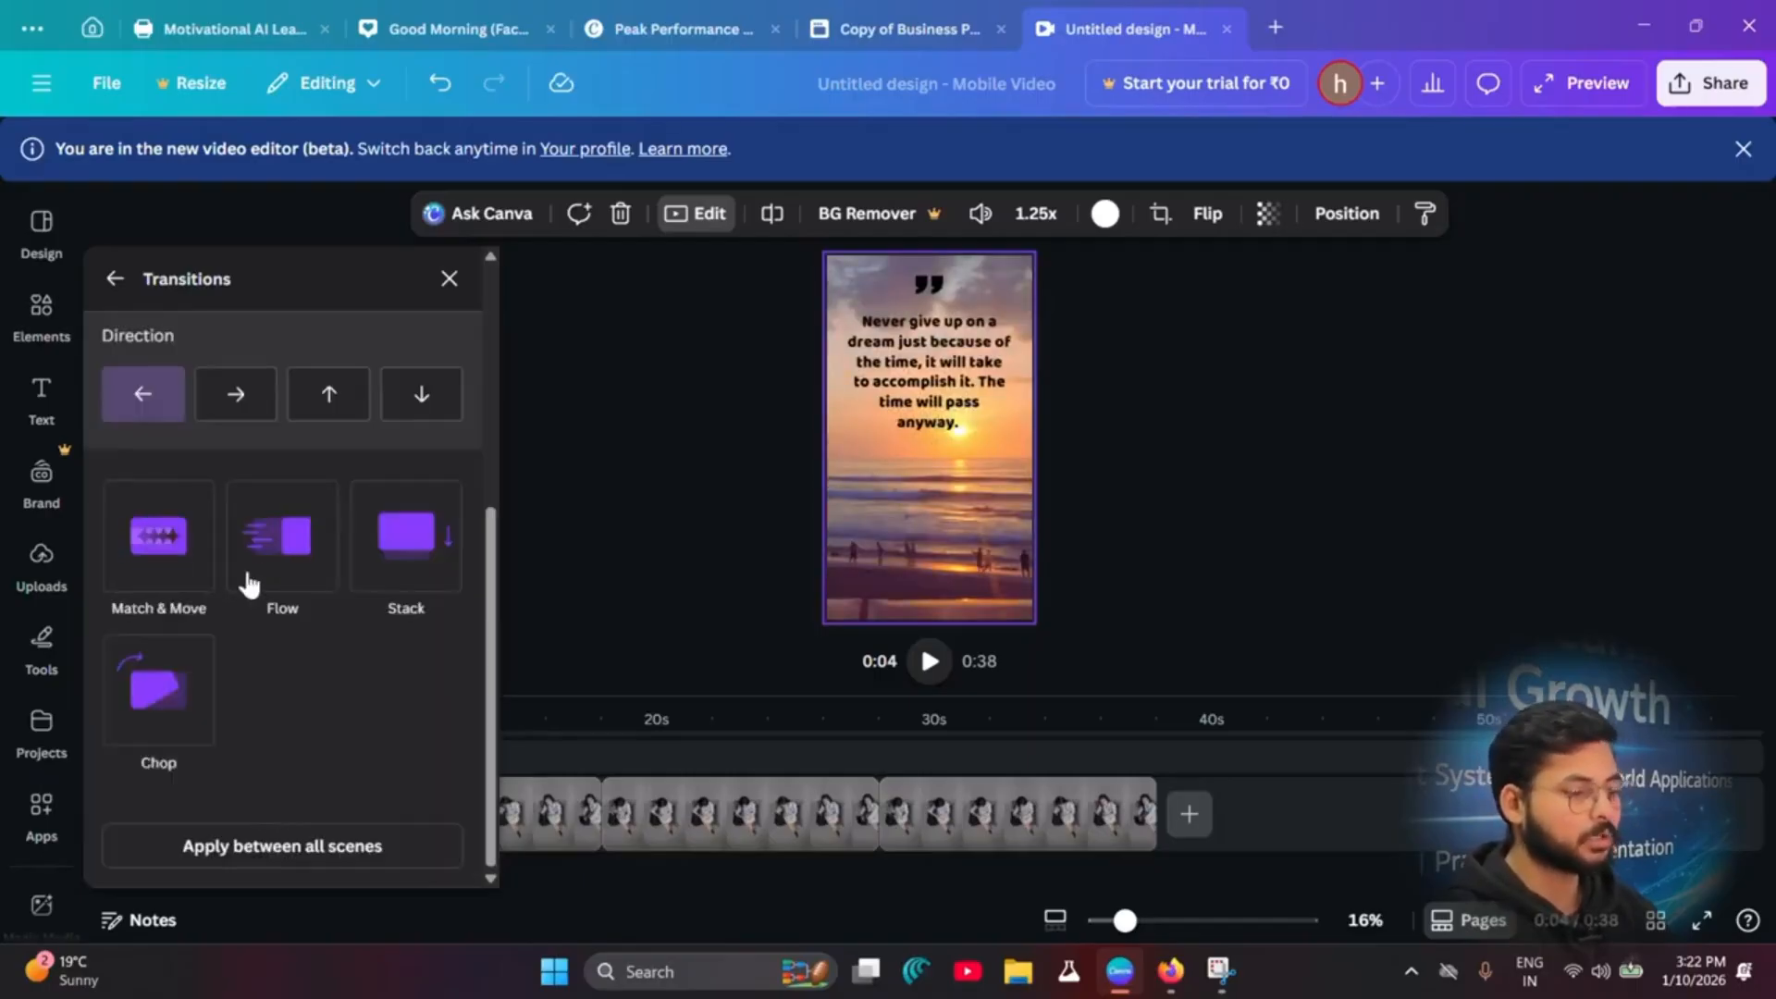
{"action": "left_click", "coordinate": [237, 396]}
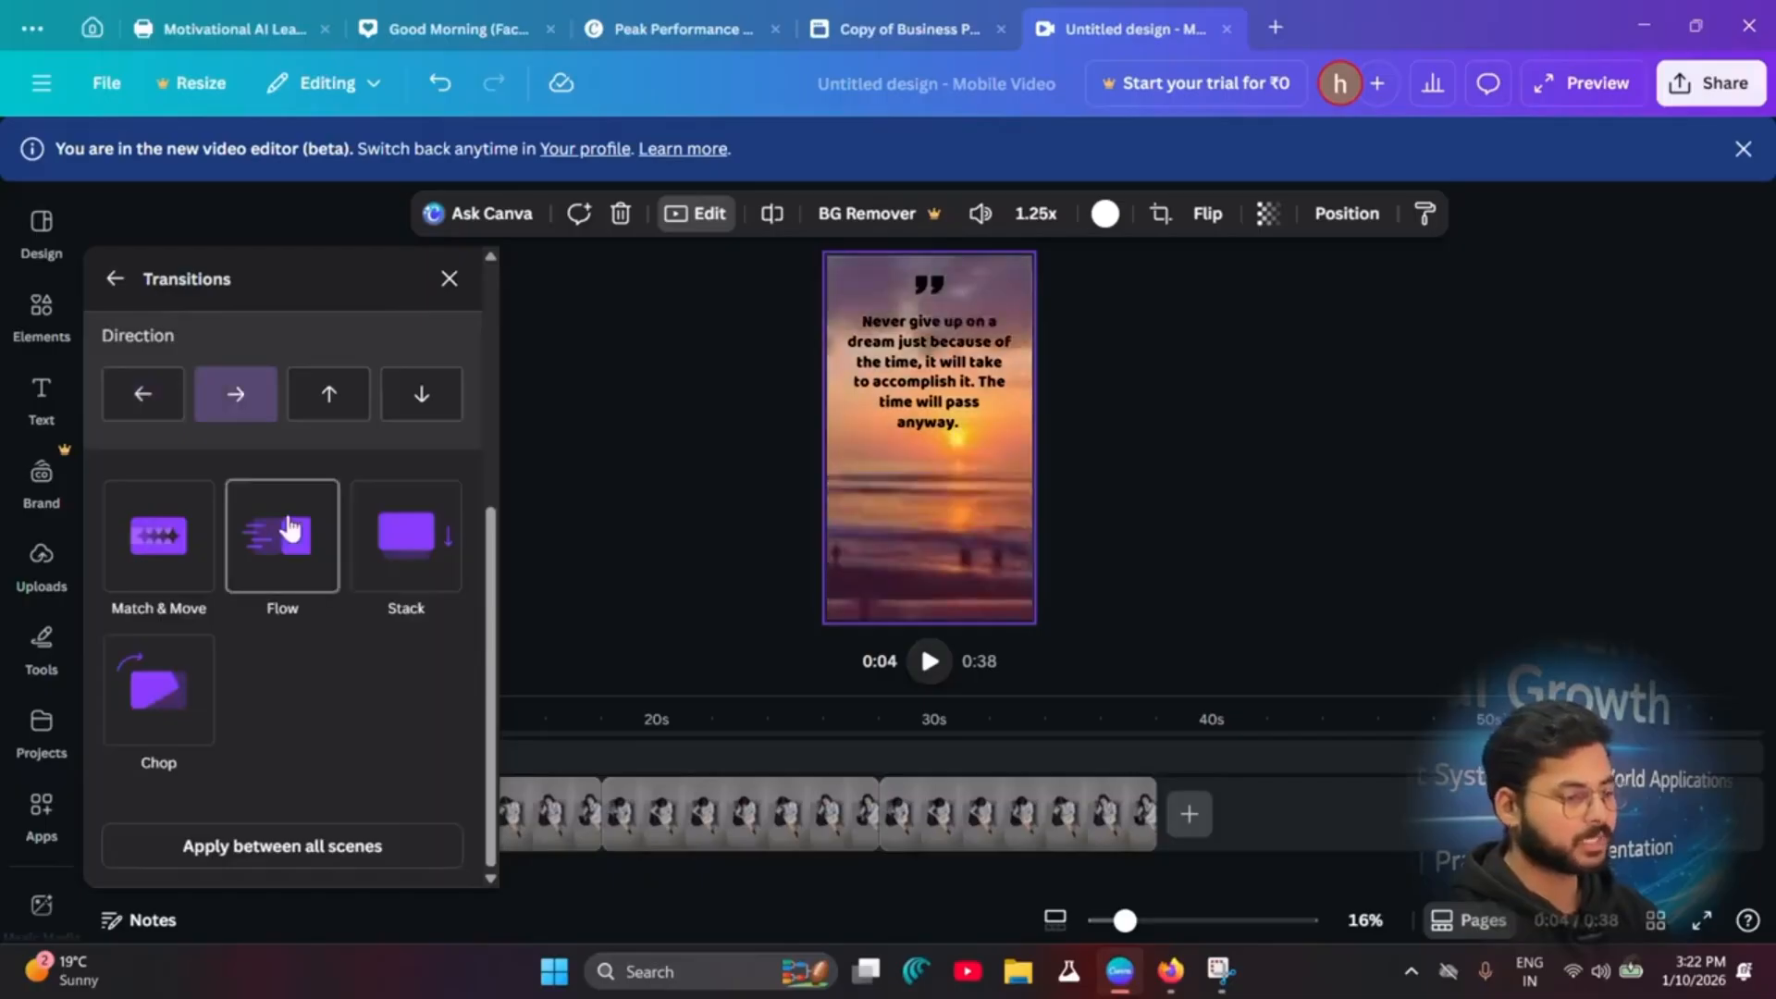
{"action": "left_click", "coordinate": [329, 394]}
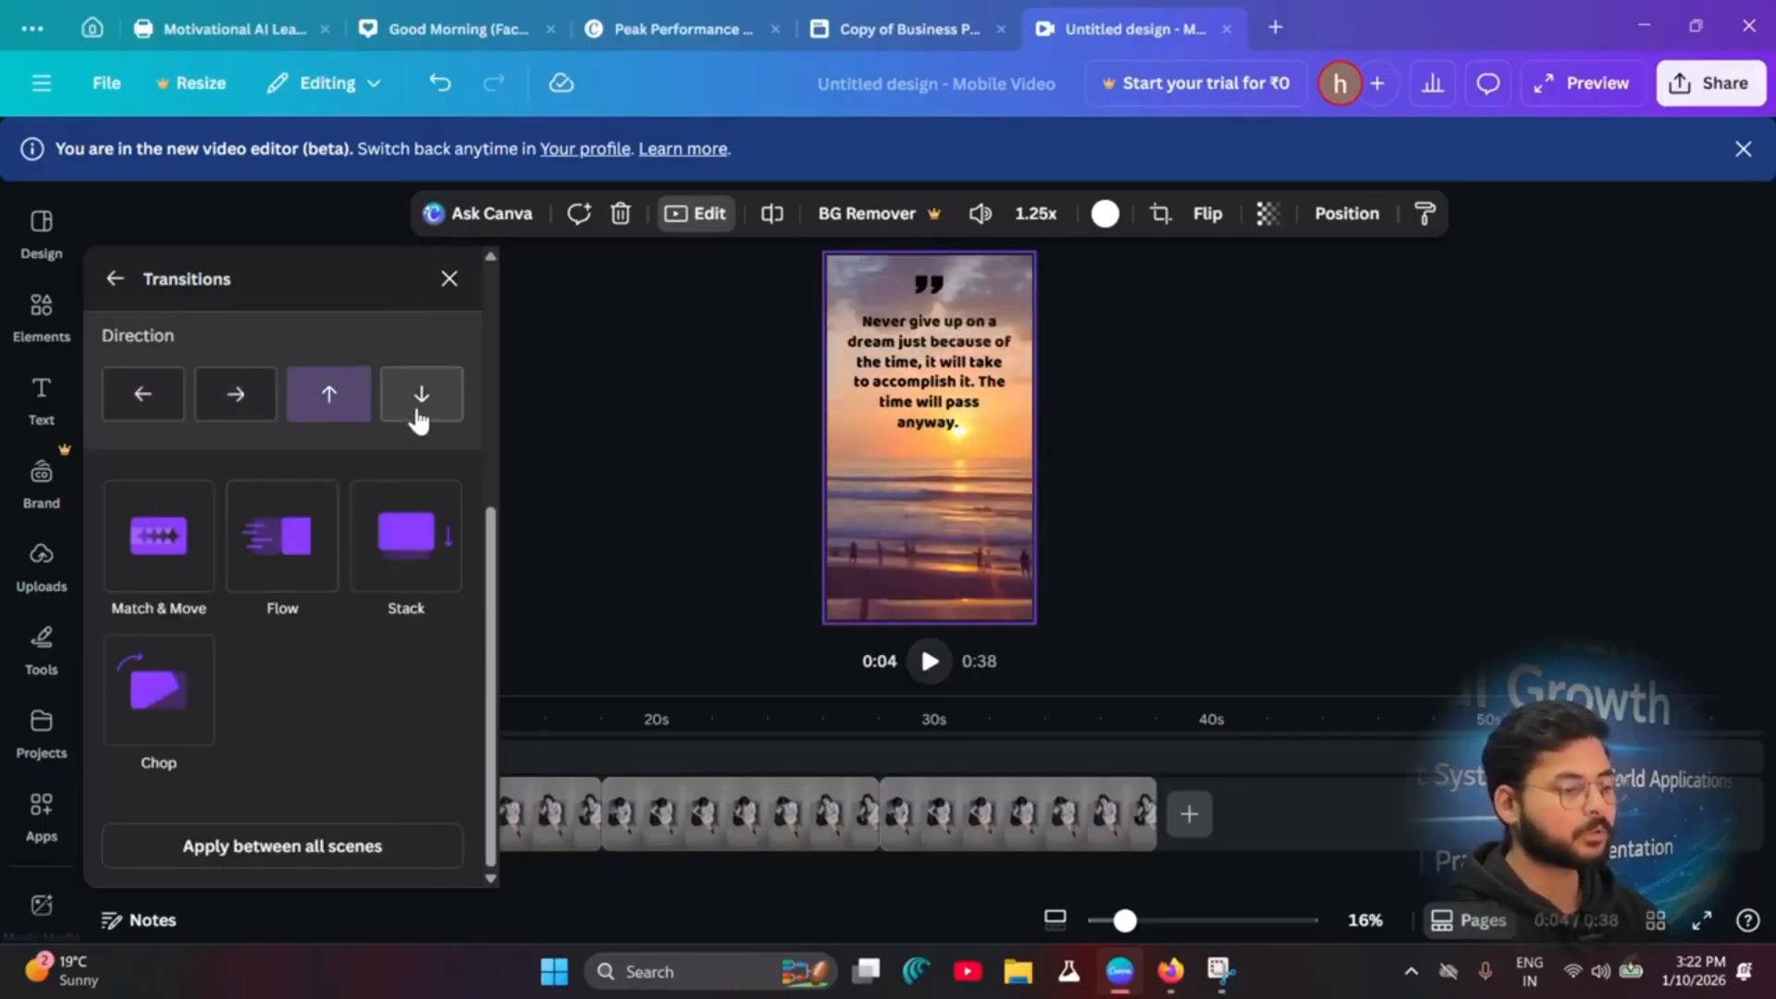
Step: Change the sunset clip's transition to Match & Move with a duration of 2 seconds and apply it between all scenes
{"action": "left_click", "coordinate": [152, 403]}
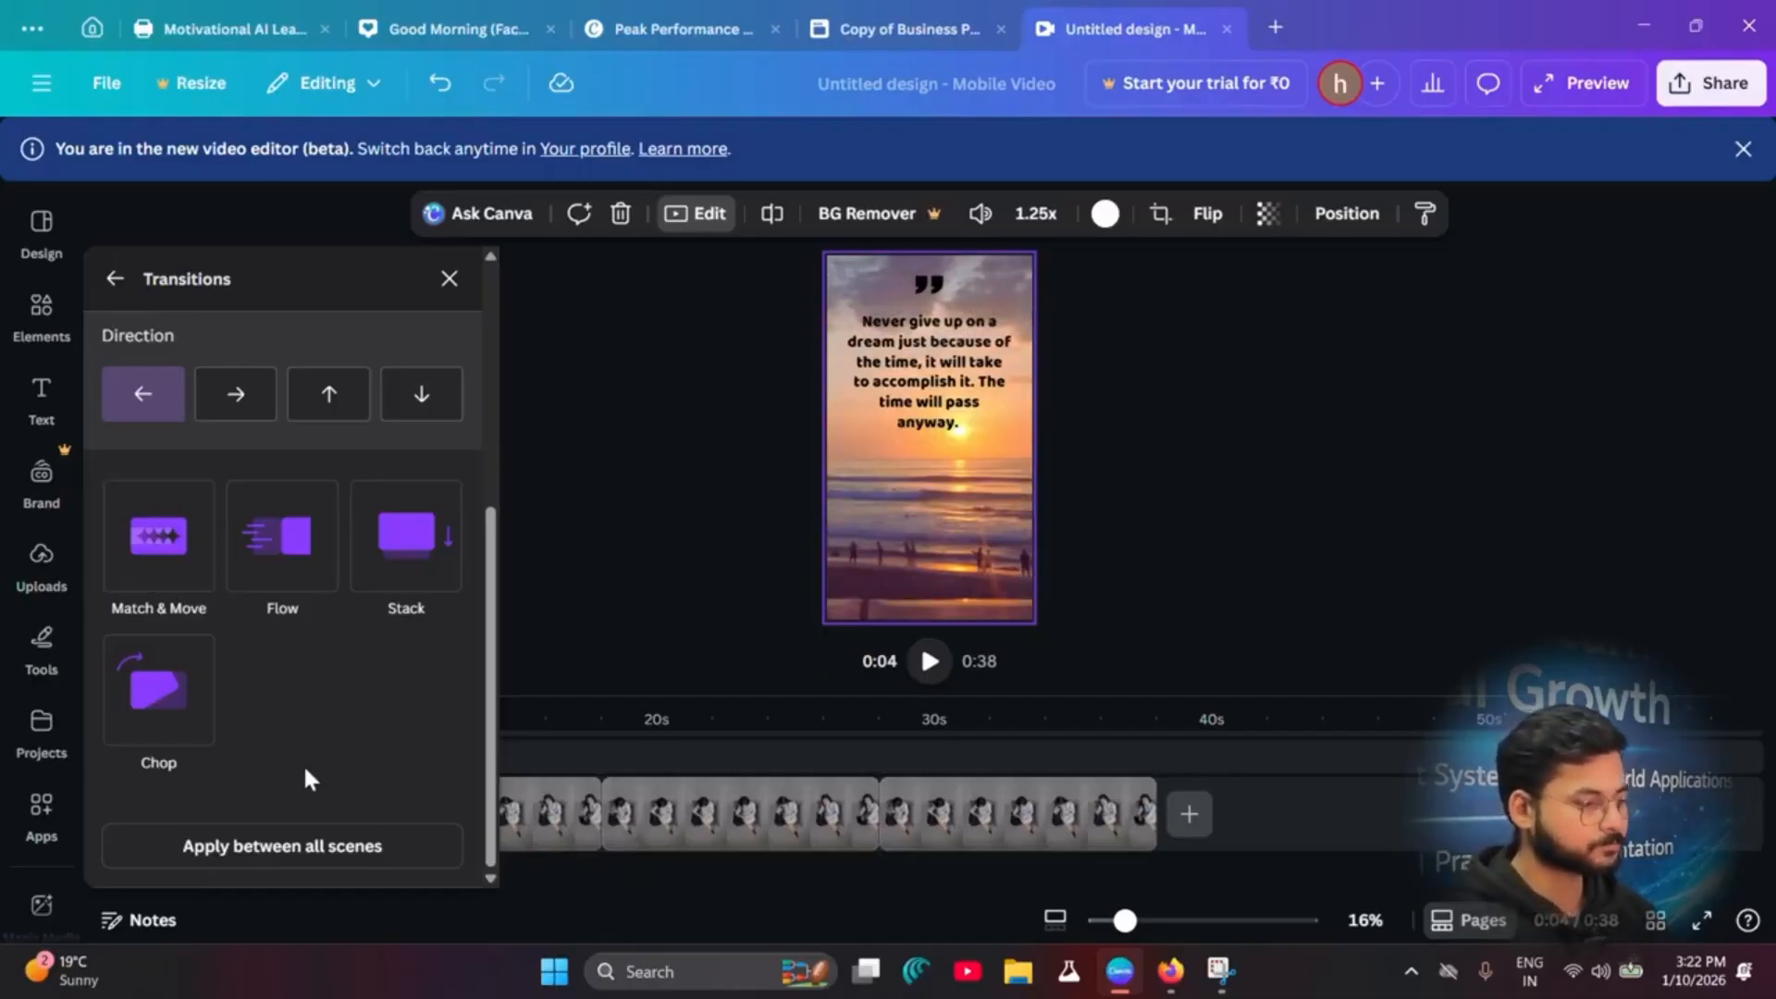
{"action": "left_click", "coordinate": [178, 552]}
{"action": "left_click_drag", "start_coordinate": [210, 746], "coordinate": [255, 764]}
{"action": "scroll", "coordinate": [414, 706], "scroll_direction": "down", "scroll_amount": 3}
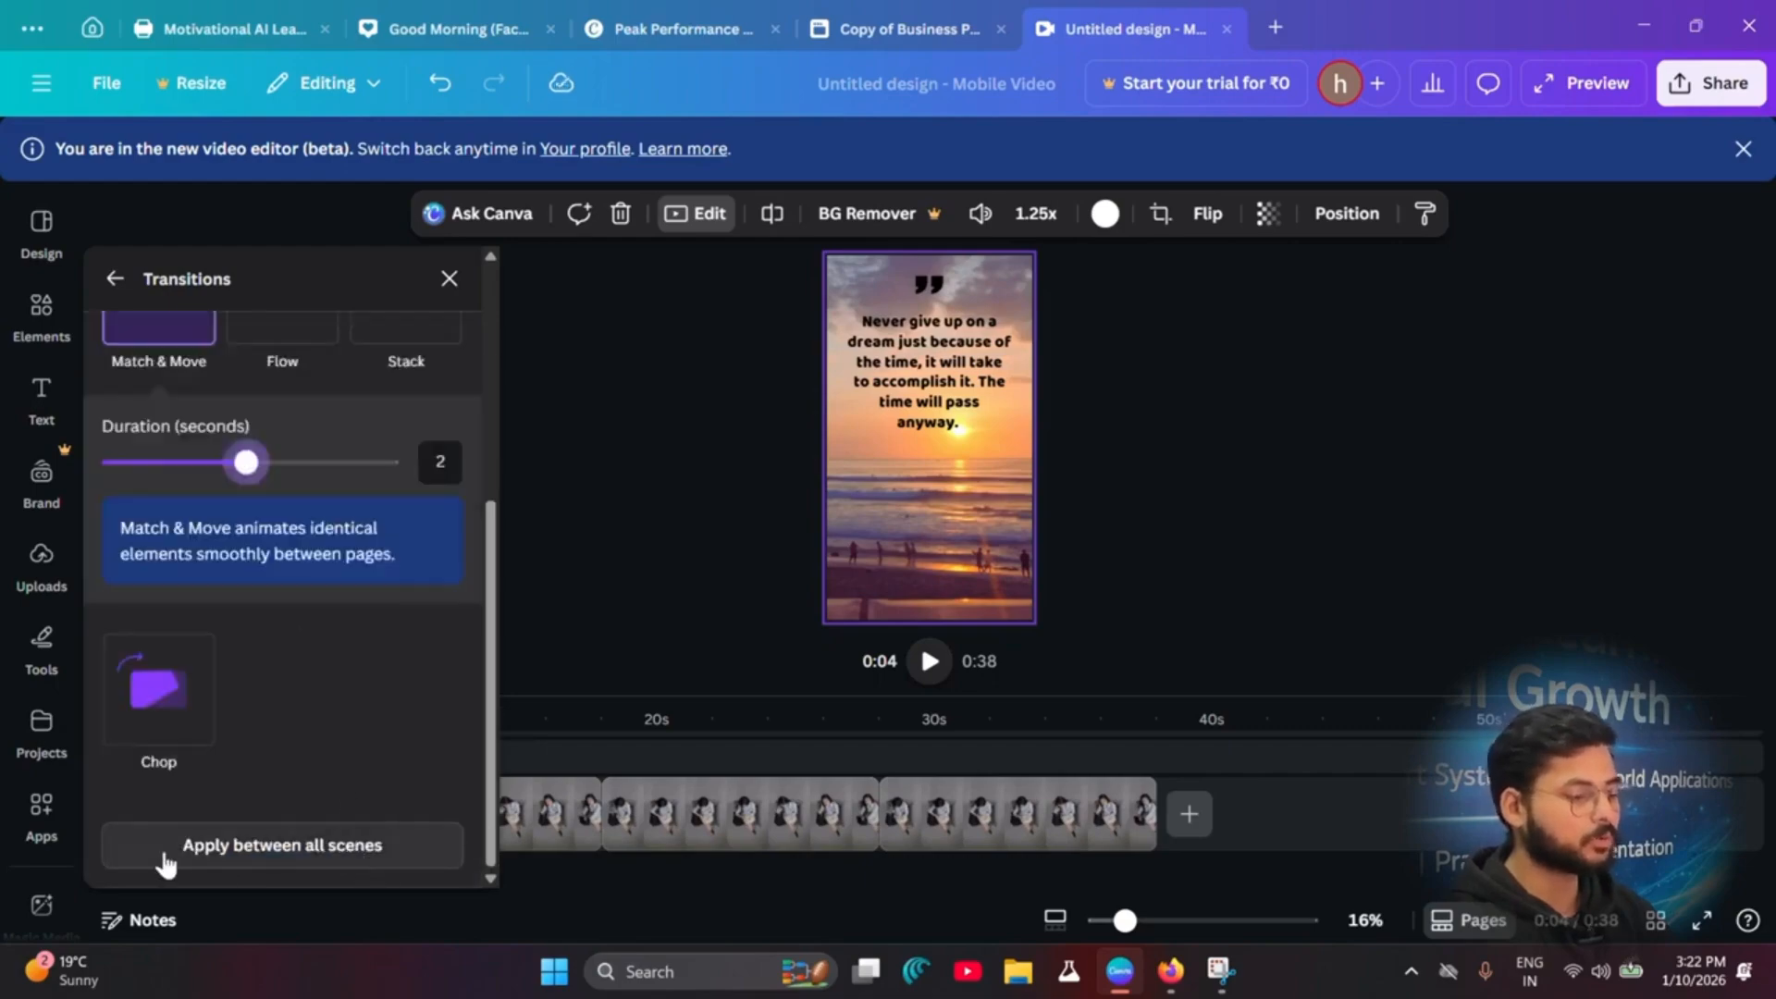
{"action": "left_click", "coordinate": [281, 844]}
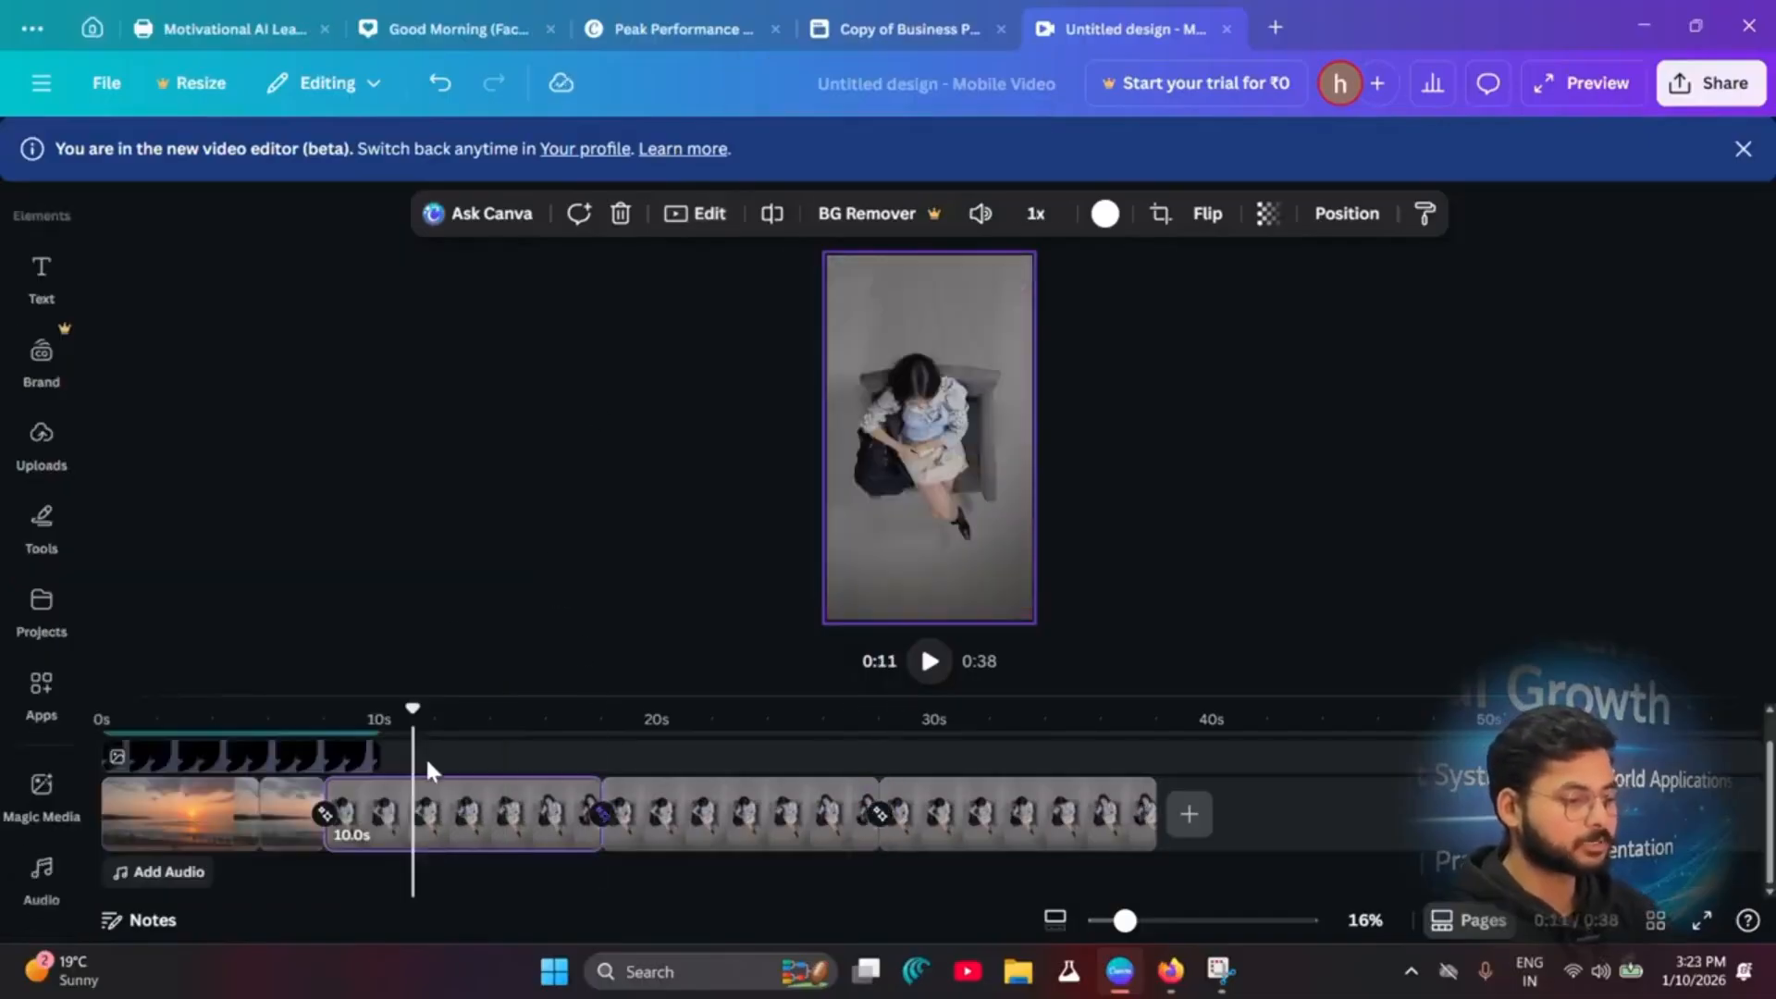
Step: Split the first seated-woman clip at 0:12 and again at 0:15, and review the resulting segments at 0:10 and 0:13
{"action": "left_click", "coordinate": [449, 731]}
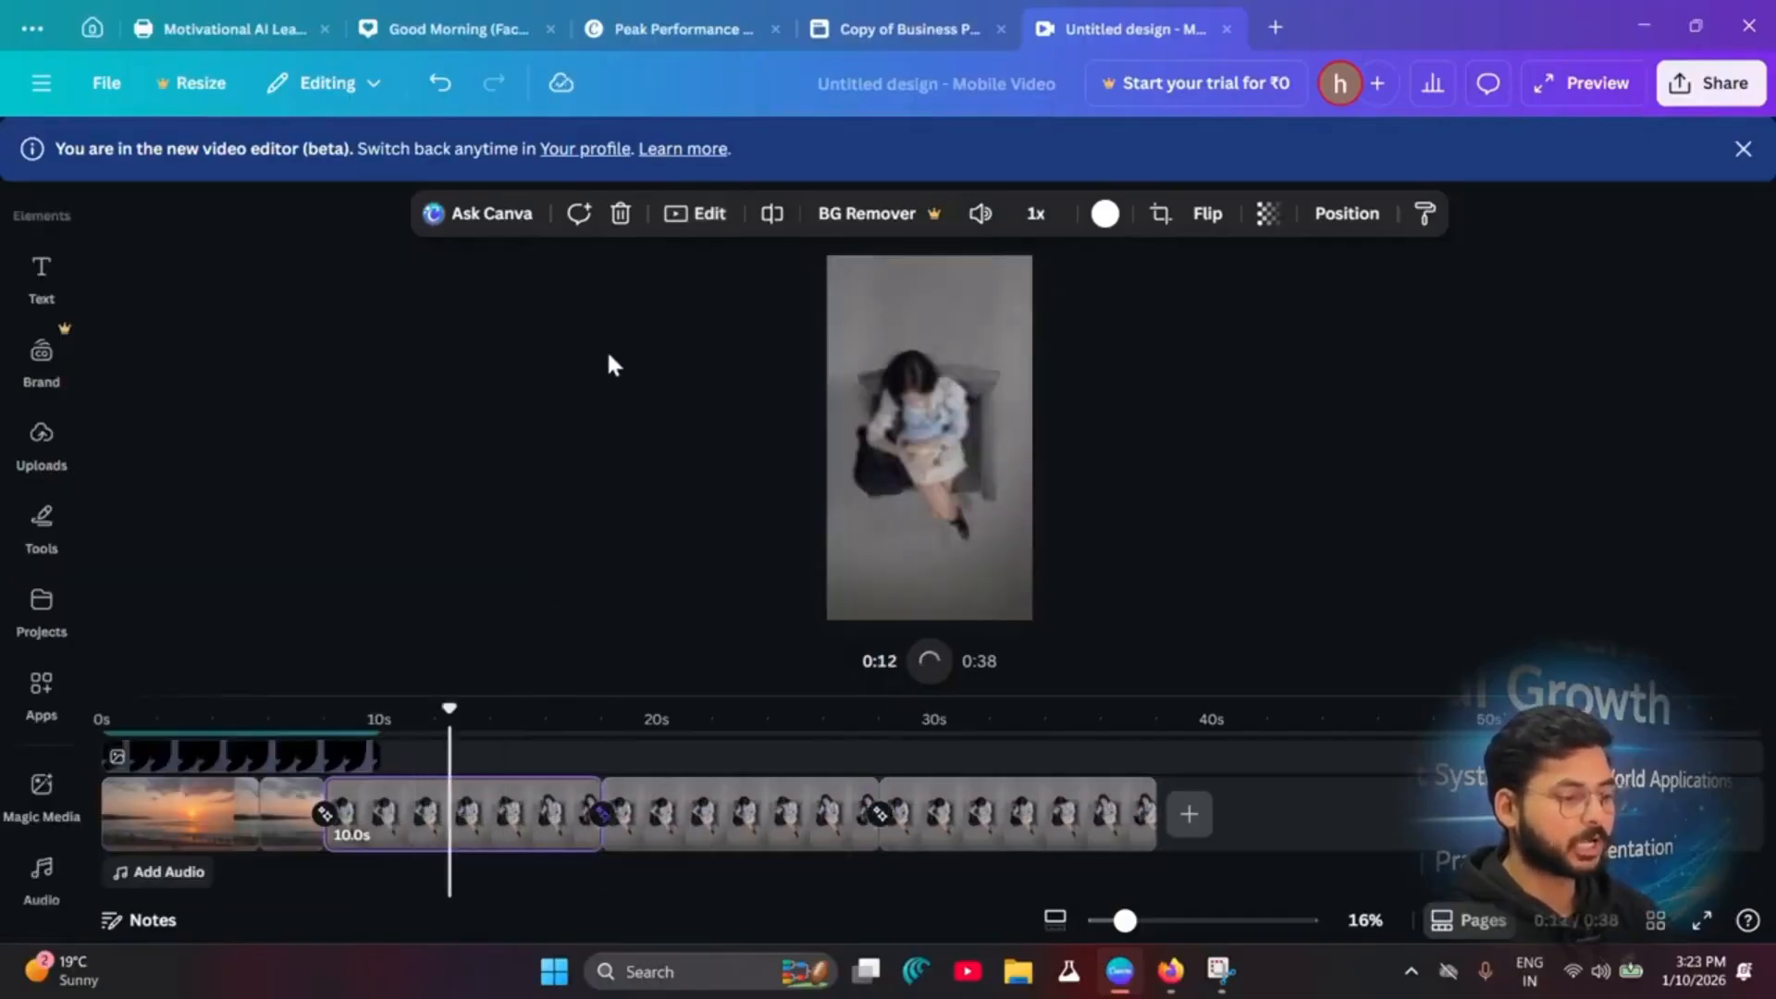
{"action": "left_click", "coordinate": [773, 222]}
{"action": "left_click", "coordinate": [534, 760]}
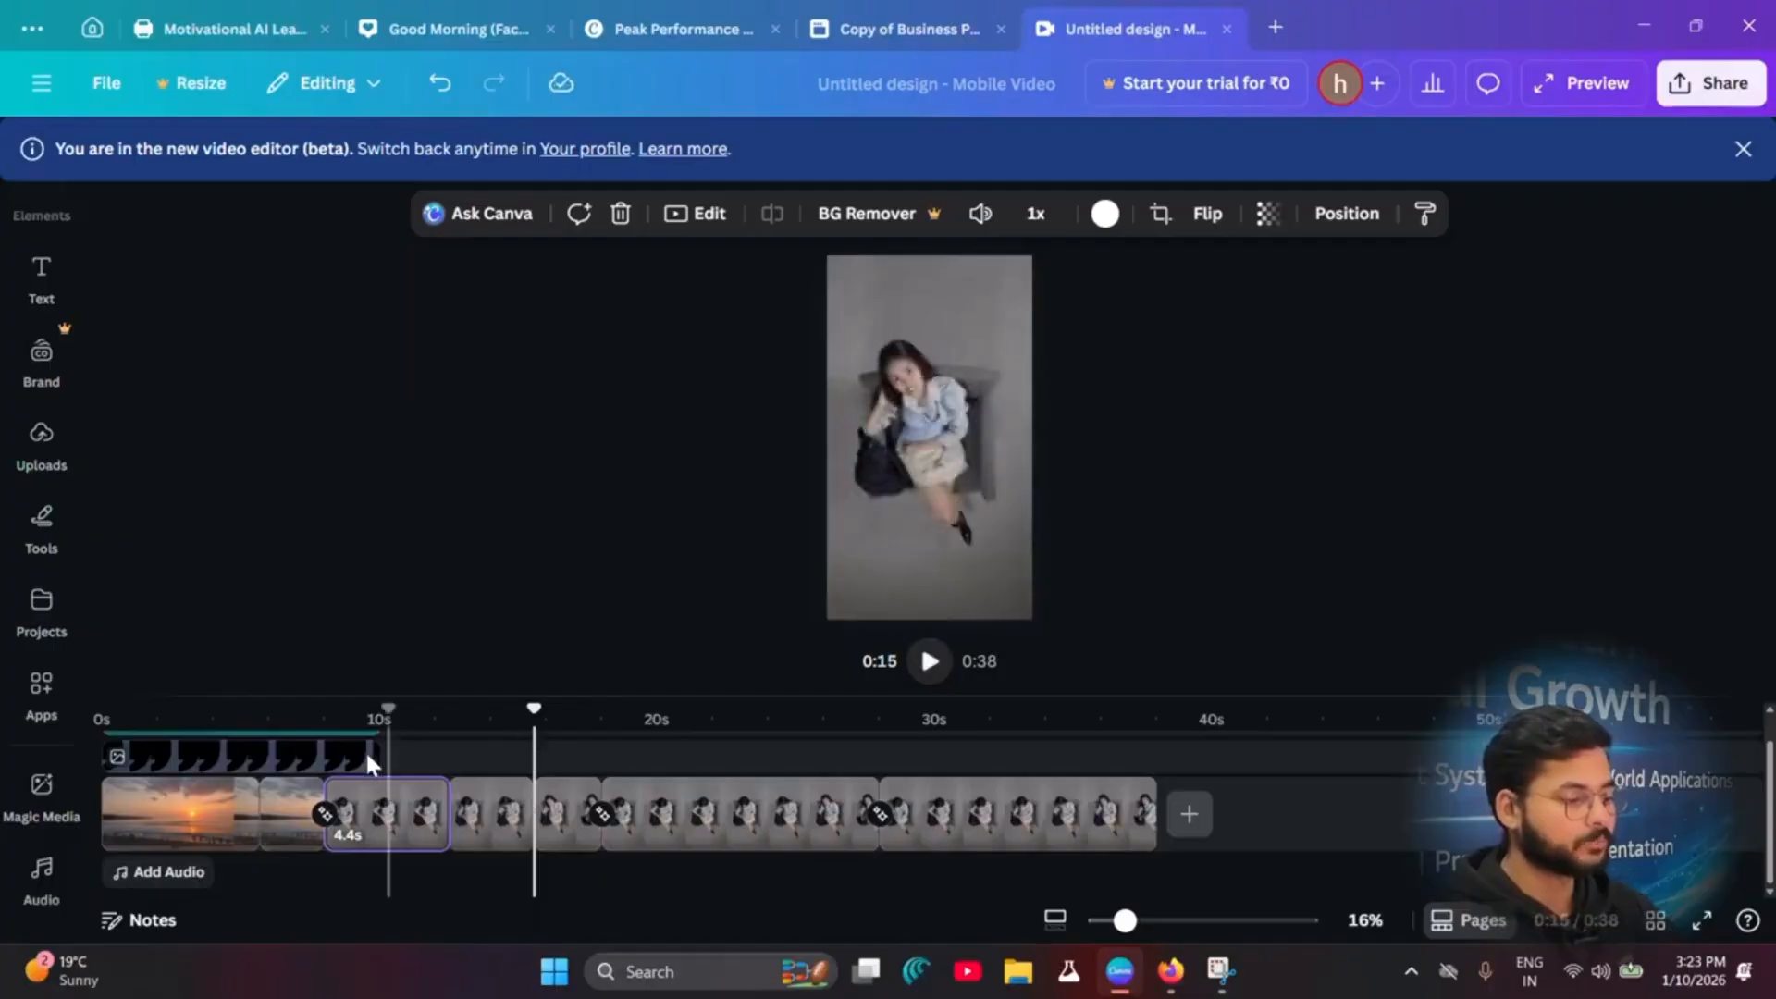
{"action": "left_click", "coordinate": [397, 751]}
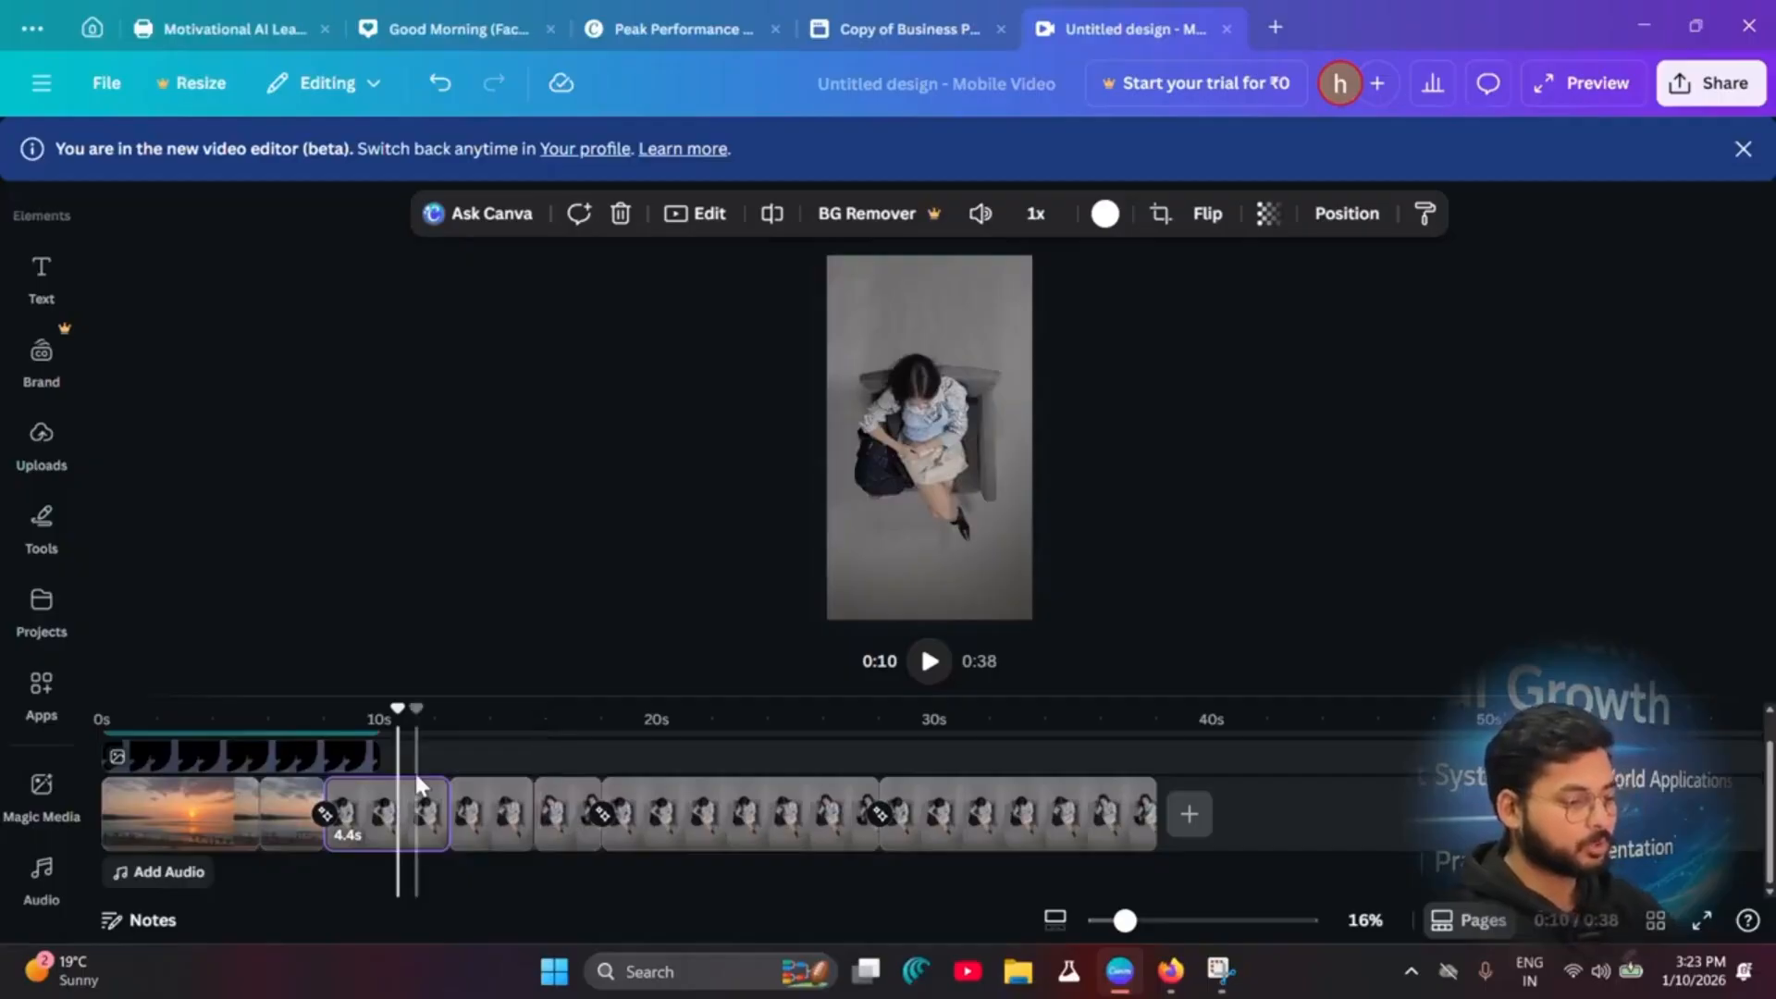
{"action": "left_click", "coordinate": [472, 747]}
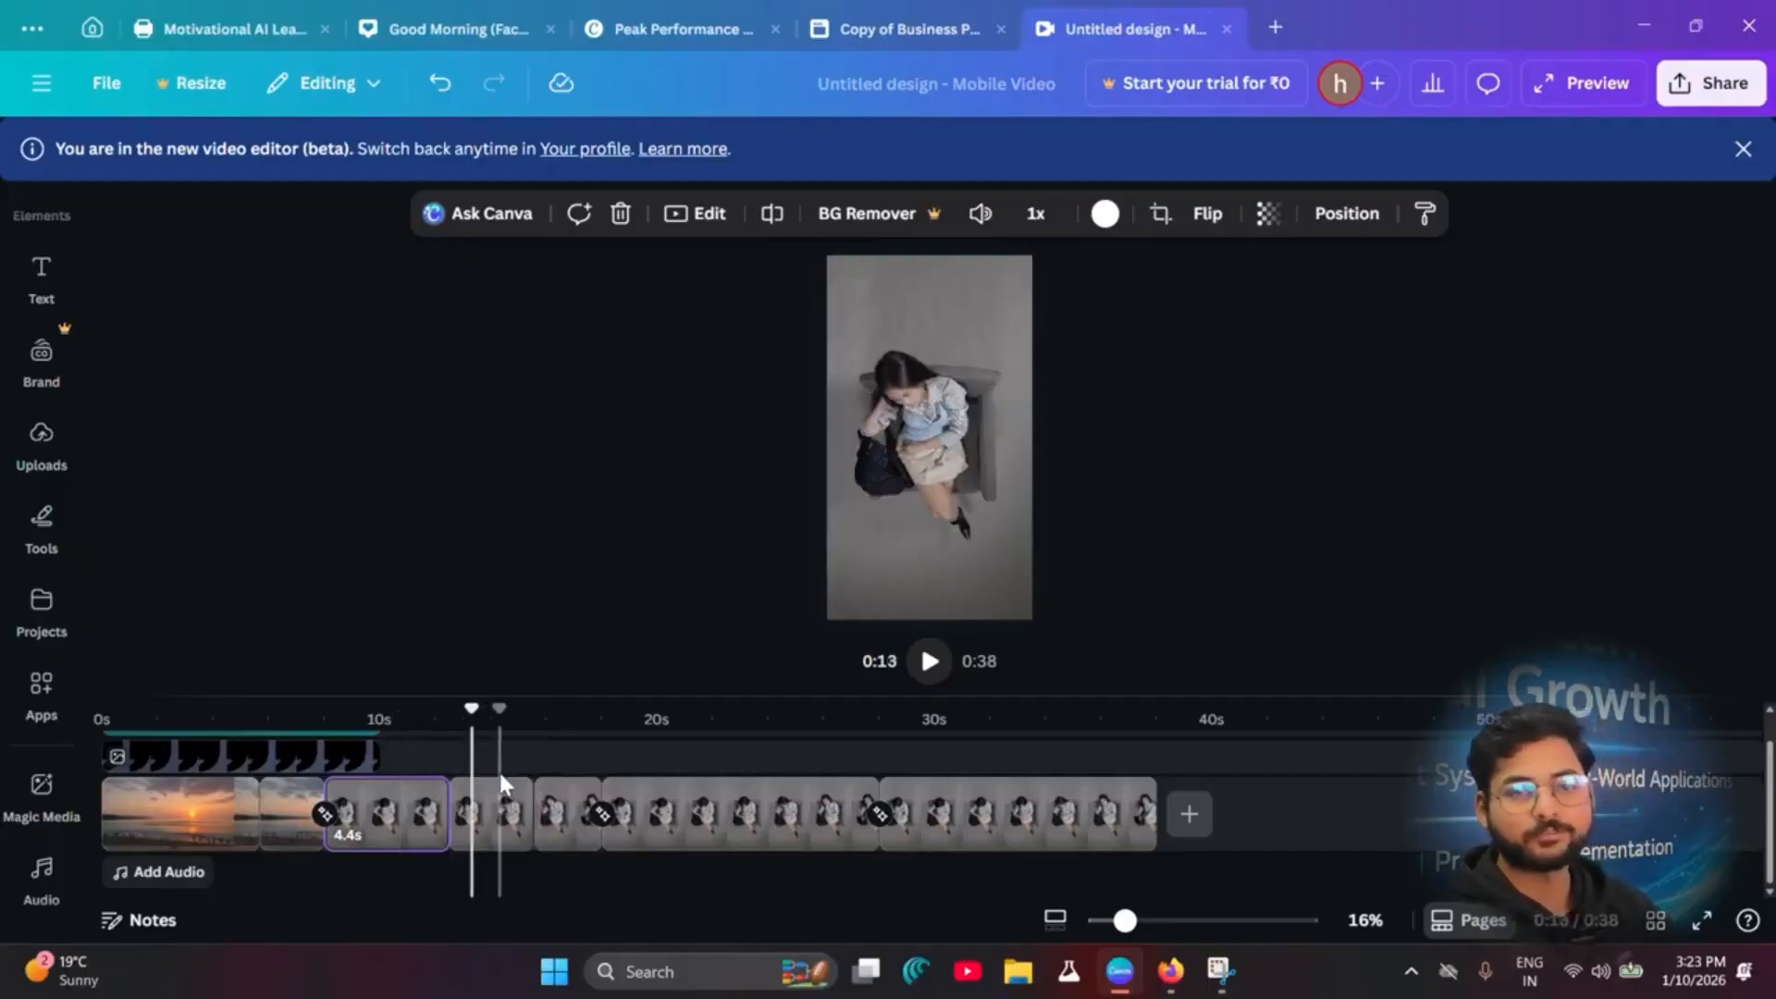